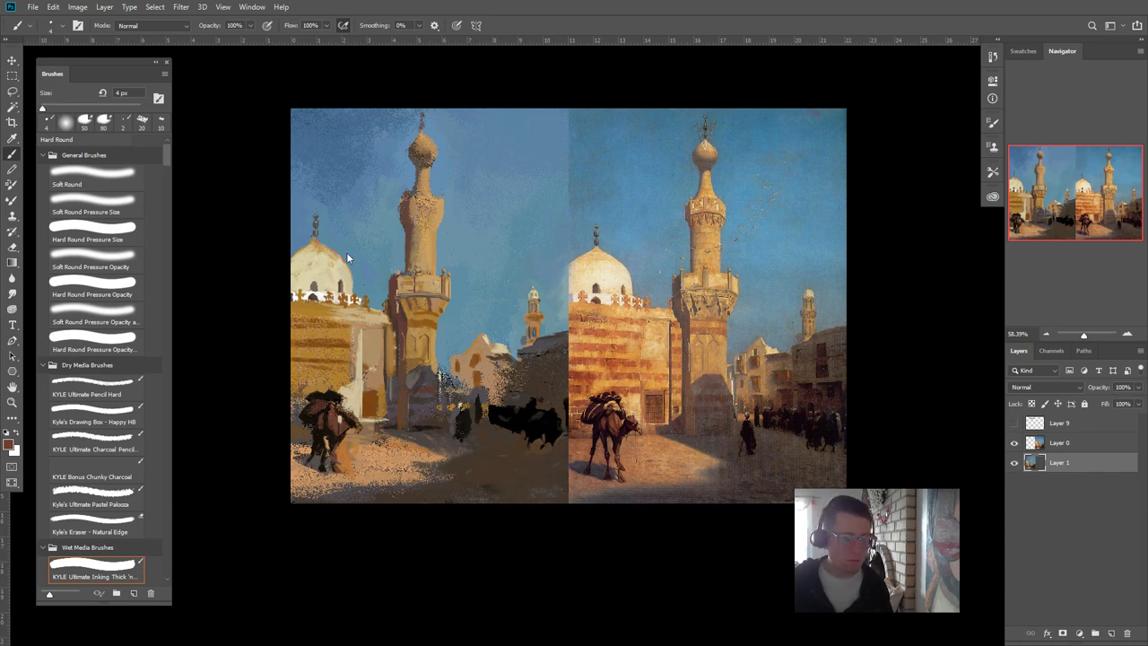
# - Compare the painted copy with the reference painting, examining the dome, minaret, buildings and street both close up and from a distance
pyautogui.scroll(2, 329, 270)
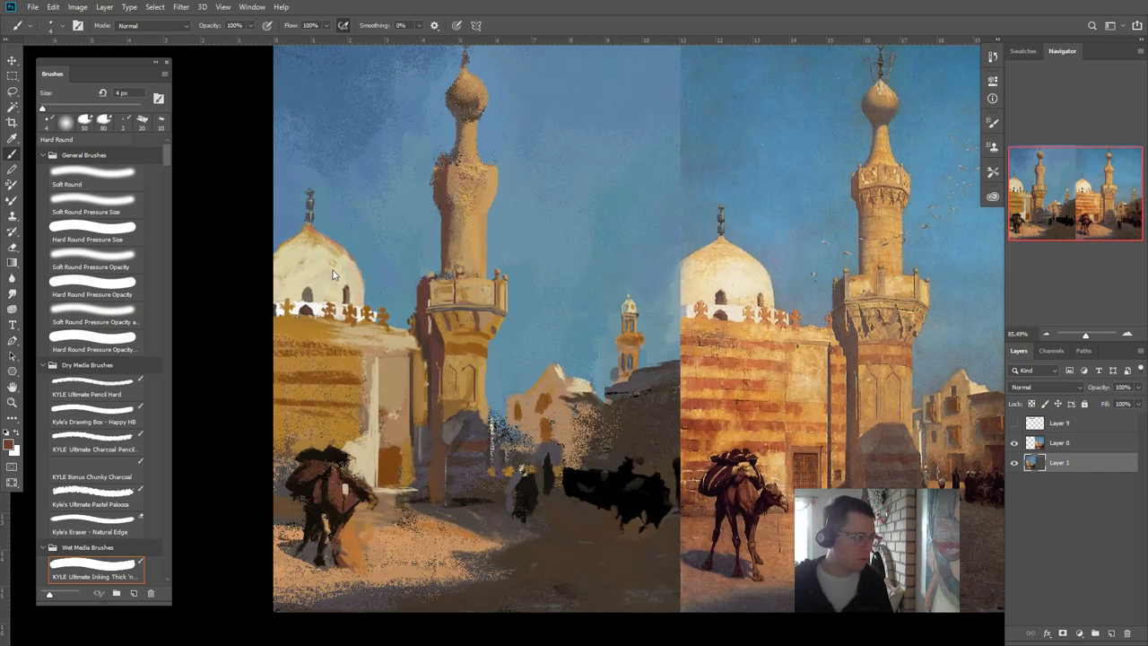
pyautogui.scroll(1, 415, 305)
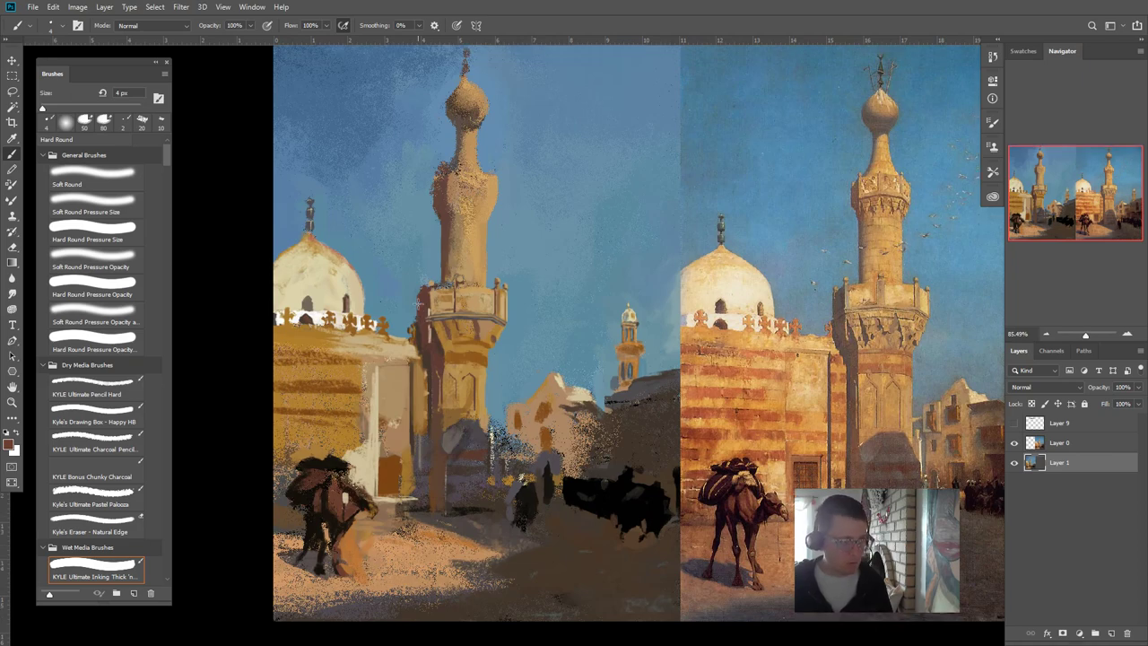
pyautogui.scroll(-2, 420, 303)
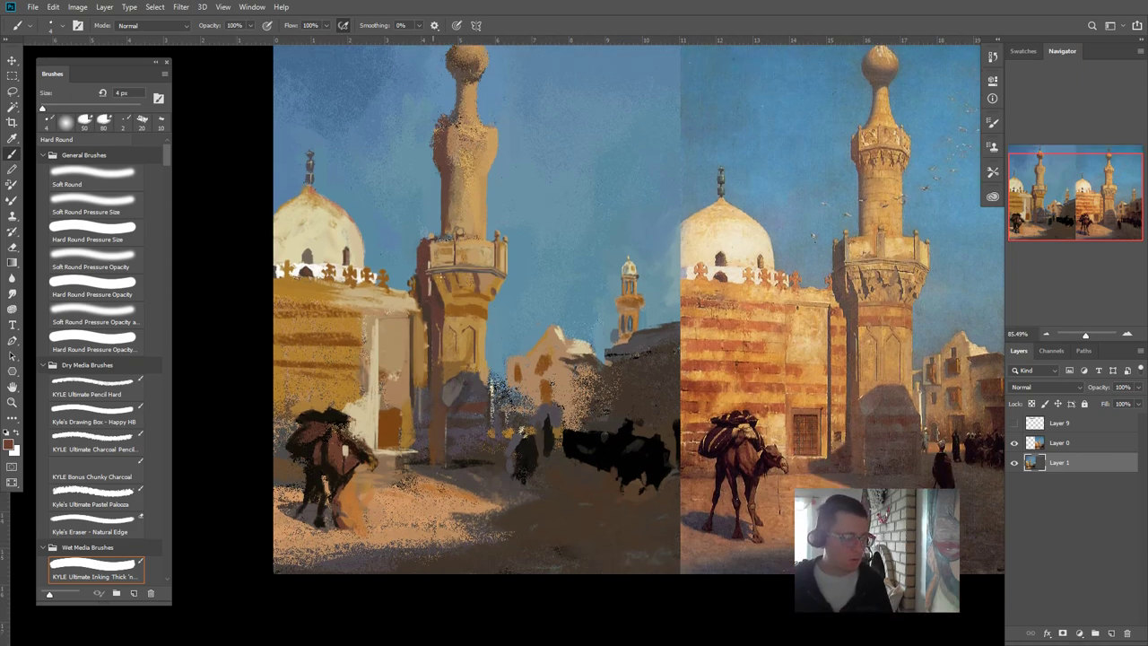
pyautogui.scroll(2, 462, 263)
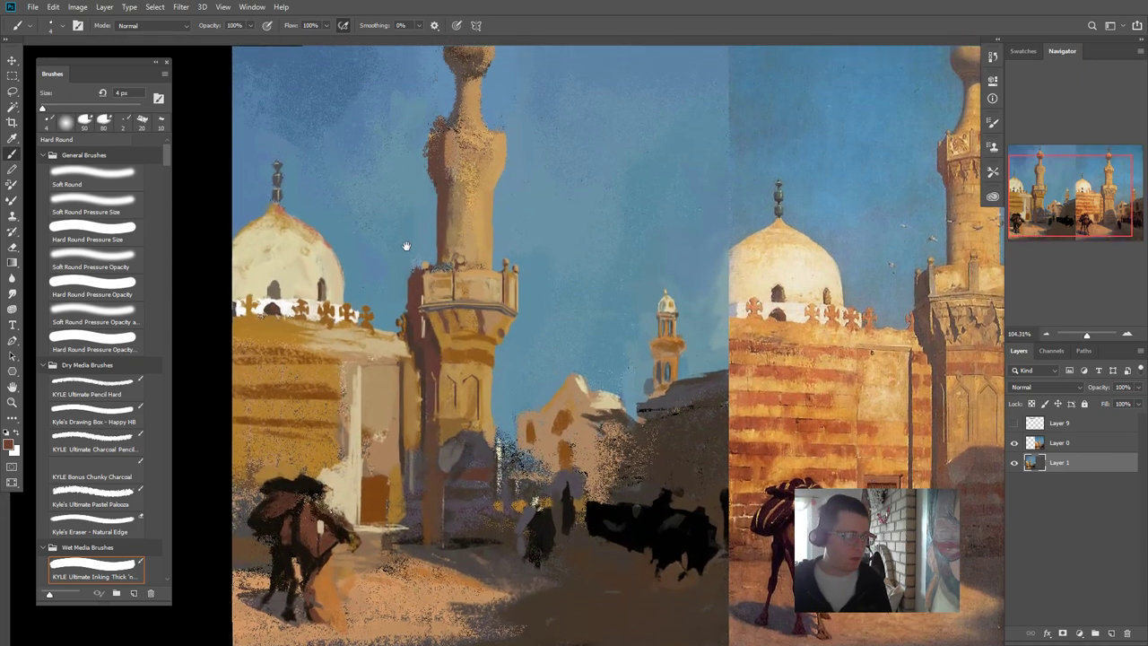
pyautogui.moveTo(406, 246); pyautogui.dragTo(349, 377)
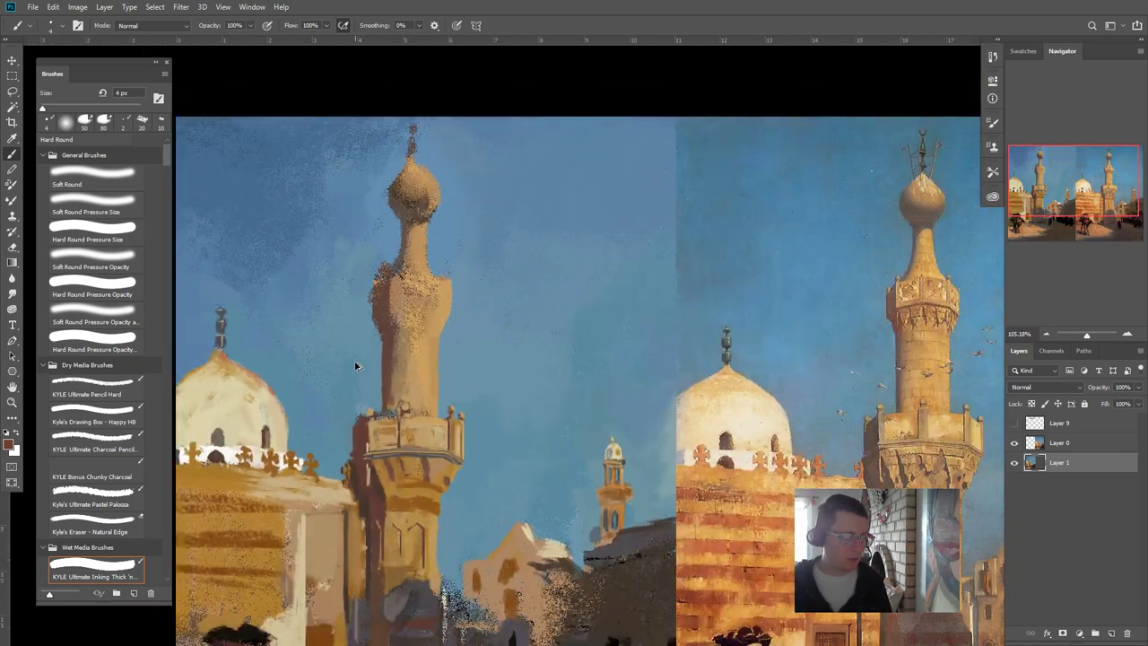
pyautogui.scroll(-4, 355, 366)
pyautogui.scroll(6, 355, 366)
pyautogui.moveTo(362, 438); pyautogui.dragTo(527, 365)
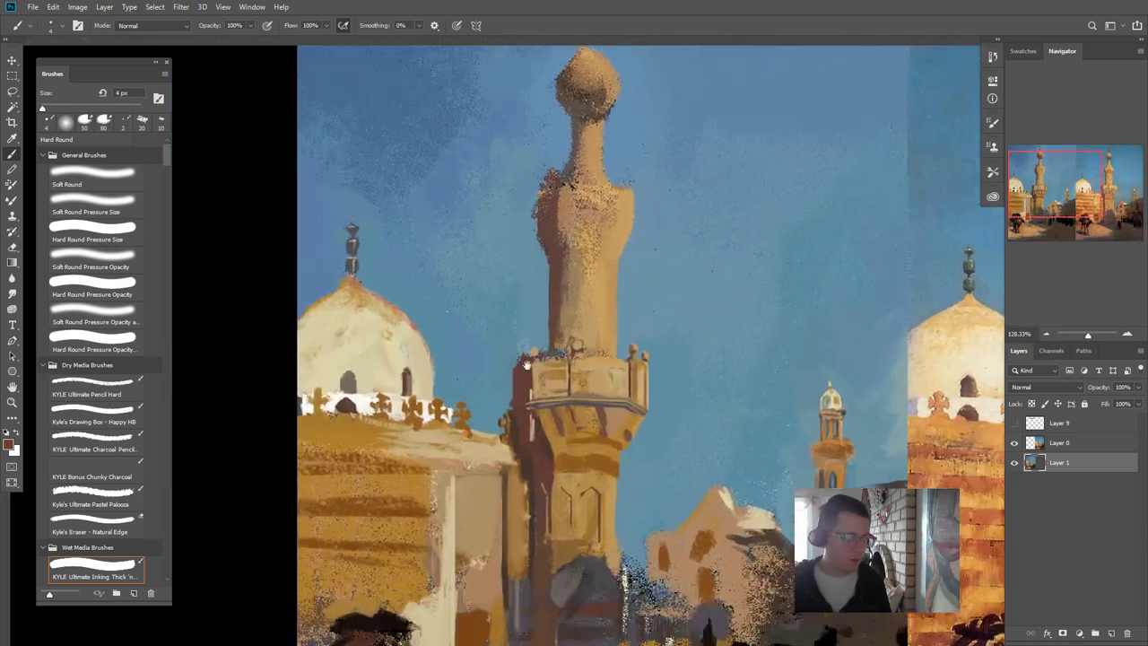
pyautogui.scroll(-2, 526, 364)
pyautogui.scroll(-3, 471, 368)
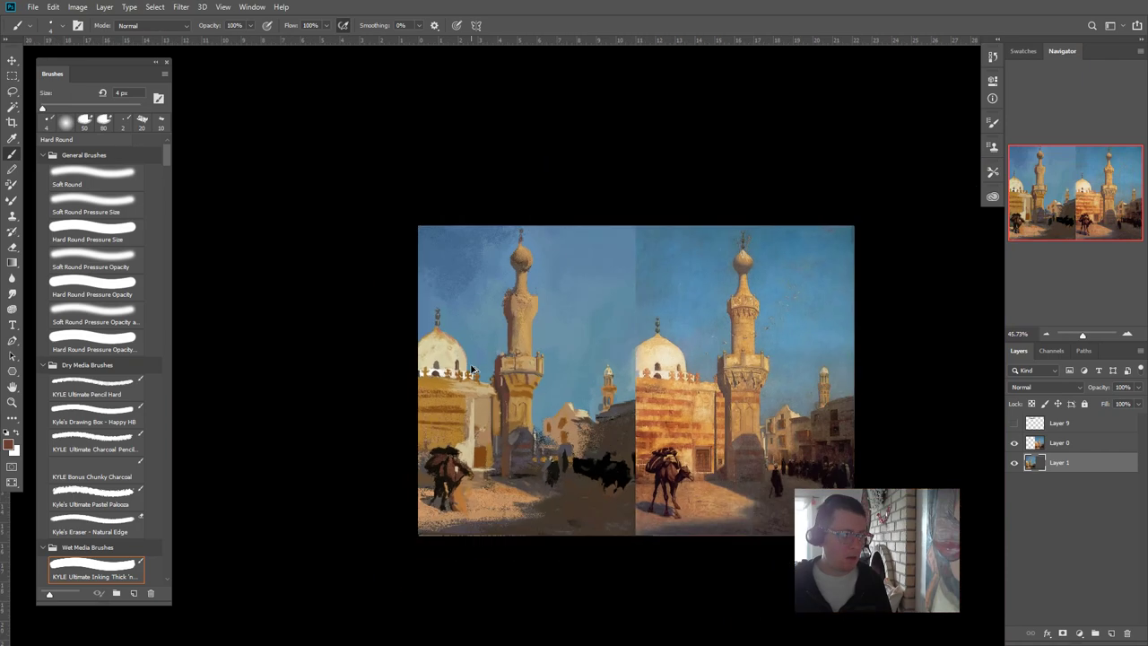
pyautogui.scroll(-5, 471, 367)
pyautogui.moveTo(406, 348); pyautogui.dragTo(346, 344)
pyautogui.scroll(6, 349, 350)
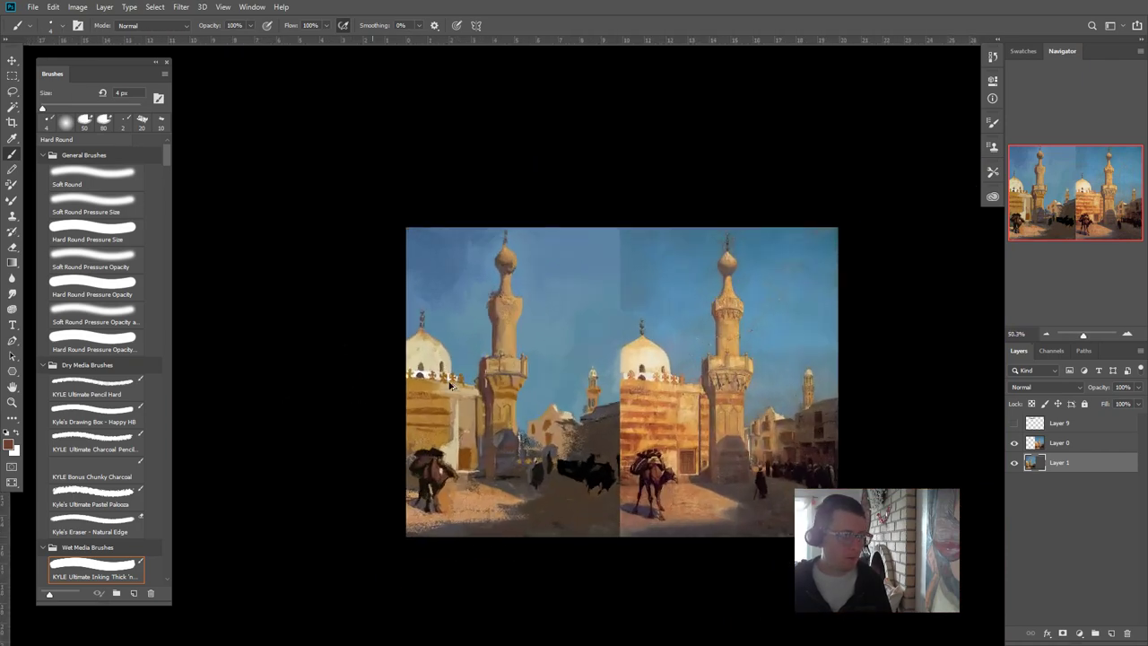
pyautogui.scroll(3, 518, 363)
pyautogui.moveTo(569, 420); pyautogui.dragTo(562, 520)
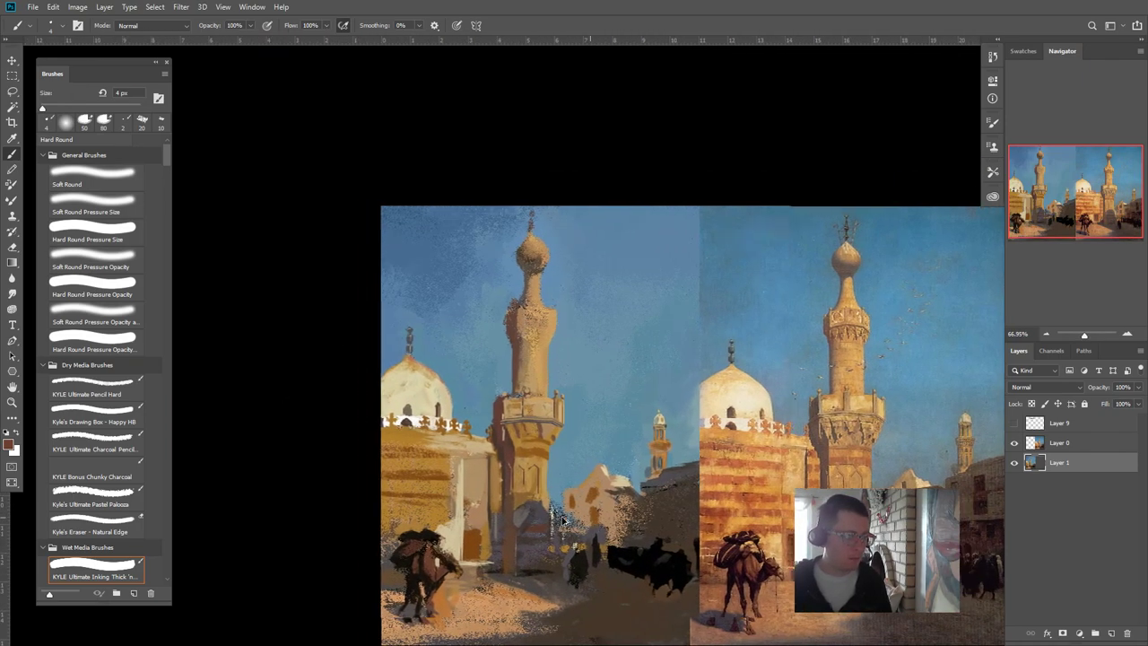
pyautogui.scroll(5, 563, 519)
pyautogui.moveTo(665, 453); pyautogui.dragTo(428, 433)
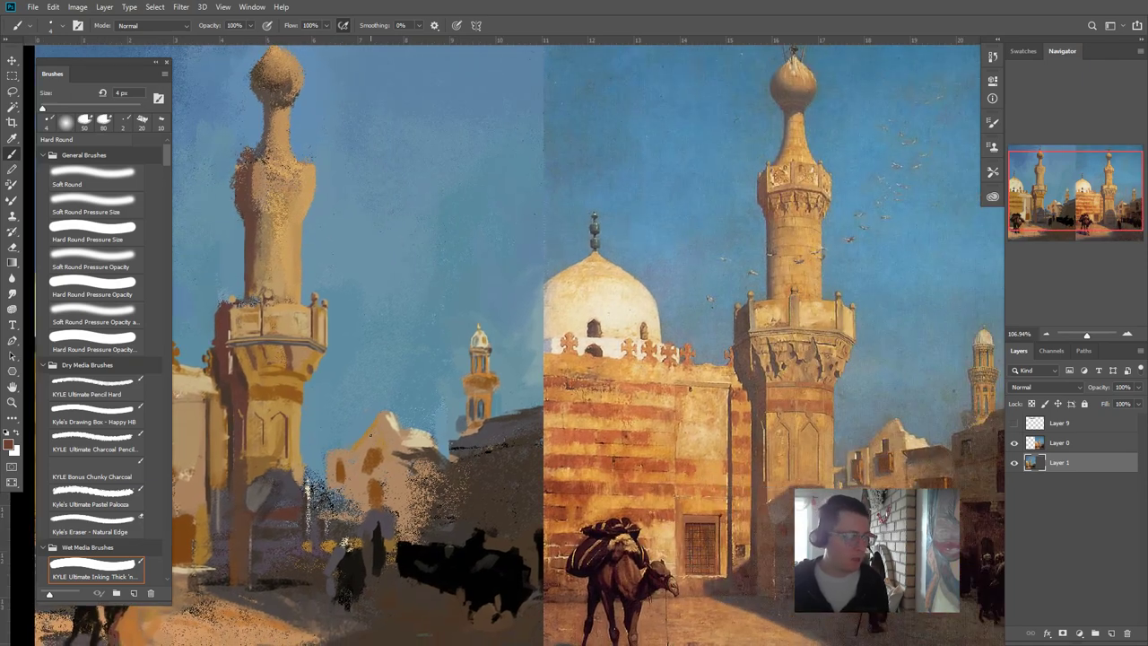
pyautogui.scroll(2, 229, 348)
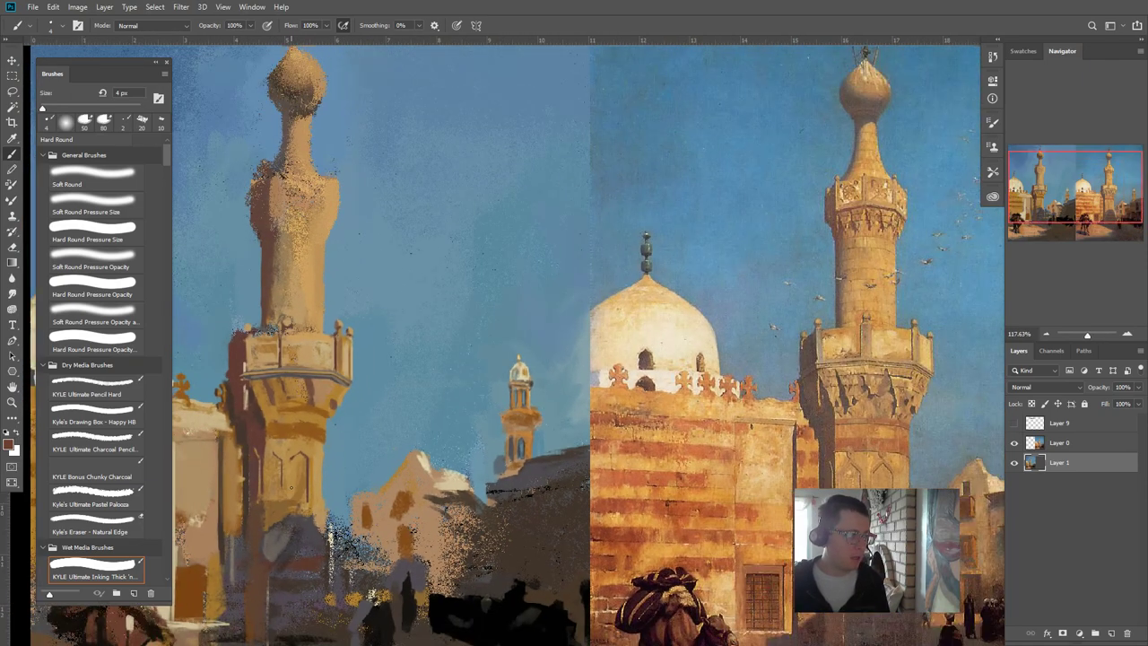
pyautogui.scroll(-4, 290, 490)
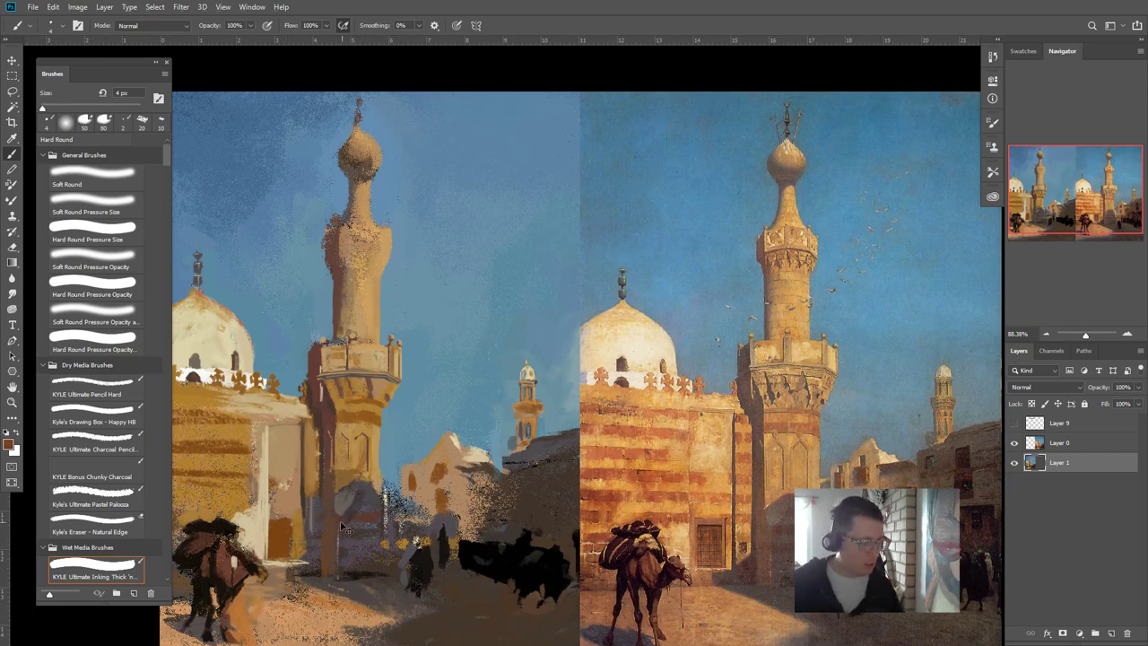
# - Choose the Oil Pastel Large #42 brush preset for painting on the copy
pyautogui.rightClick(372, 481)
pyautogui.press('Escape')
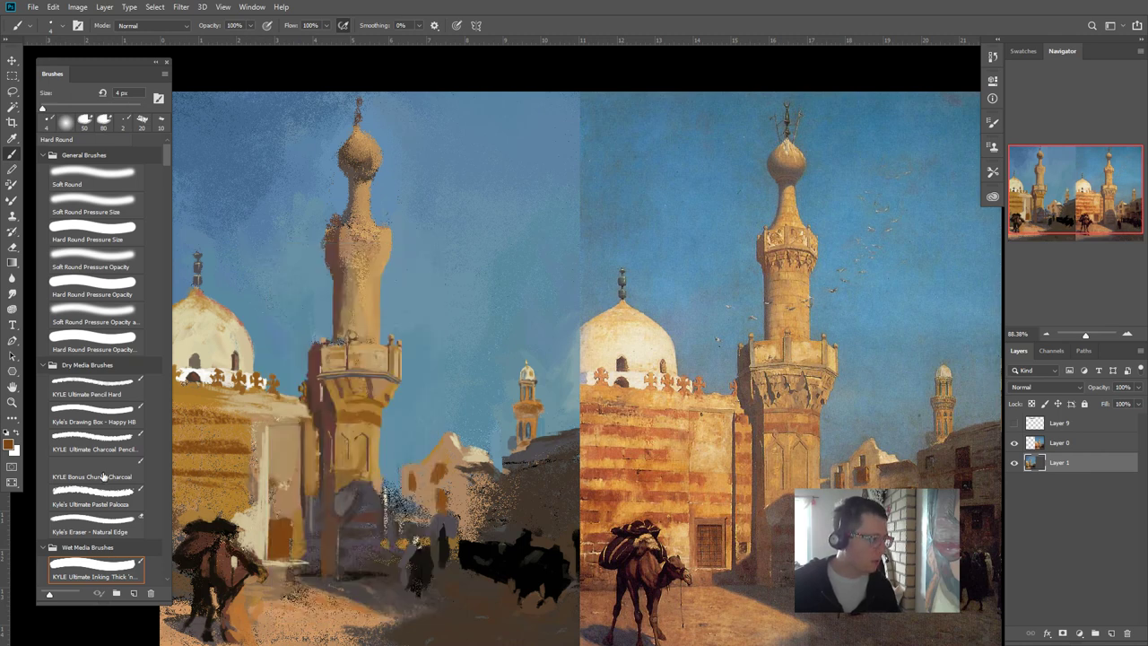
pyautogui.scroll(-10, 123, 397)
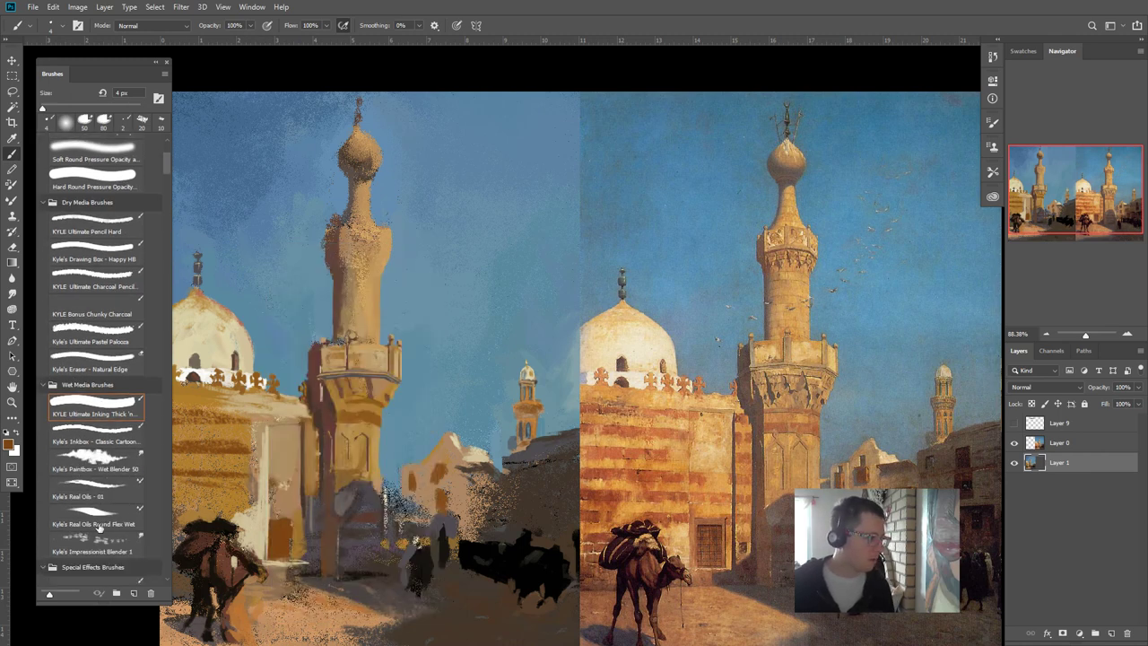
pyautogui.scroll(-8, 99, 529)
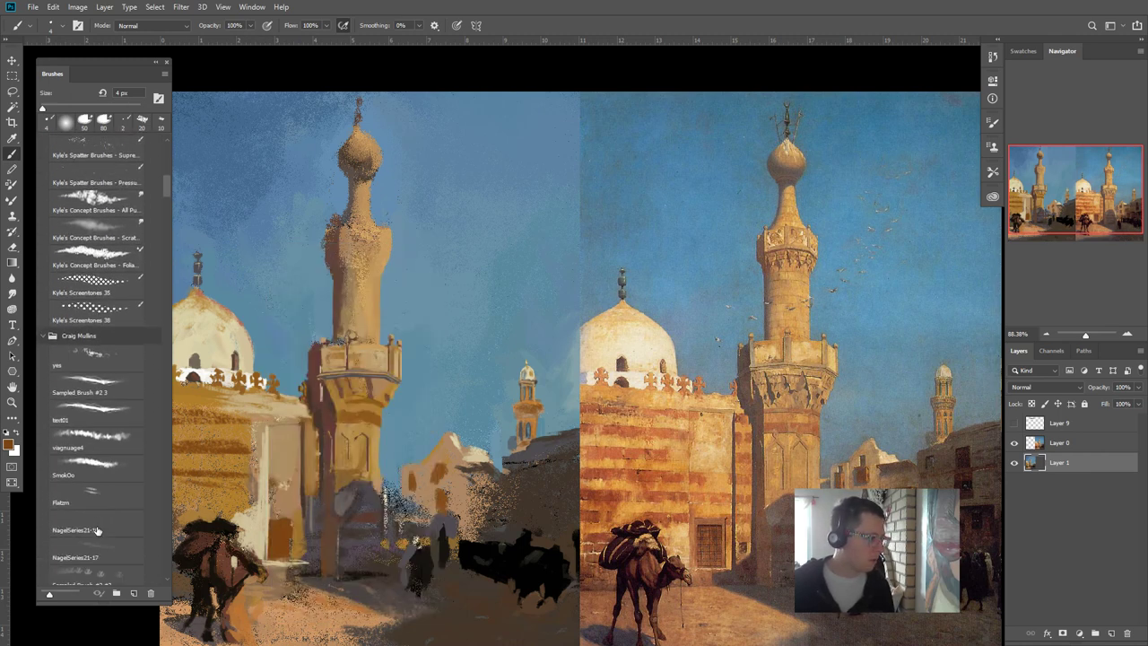
pyautogui.scroll(-6, 86, 377)
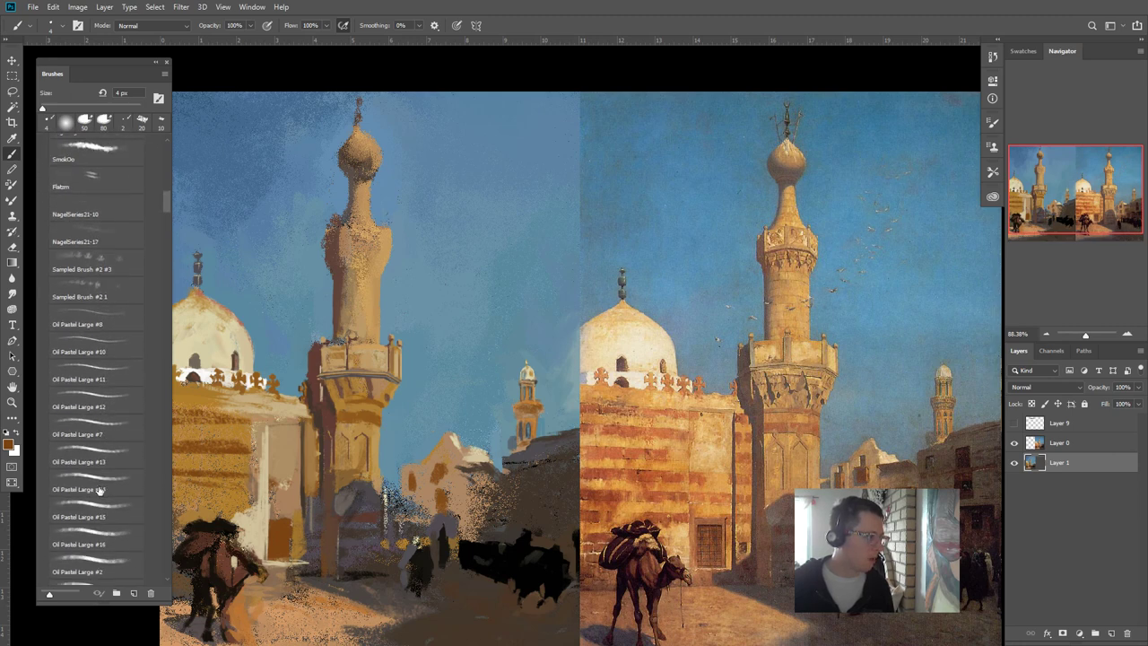
pyautogui.click(84, 527)
pyautogui.scroll(-3, 83, 528)
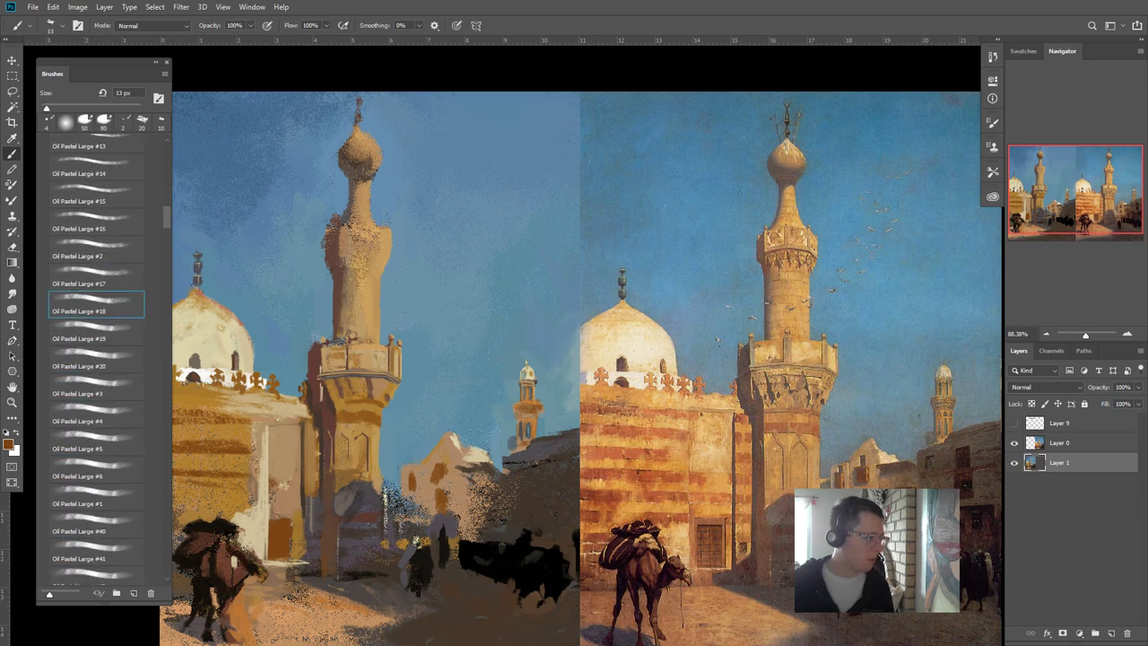
pyautogui.scroll(-5, 165, 256)
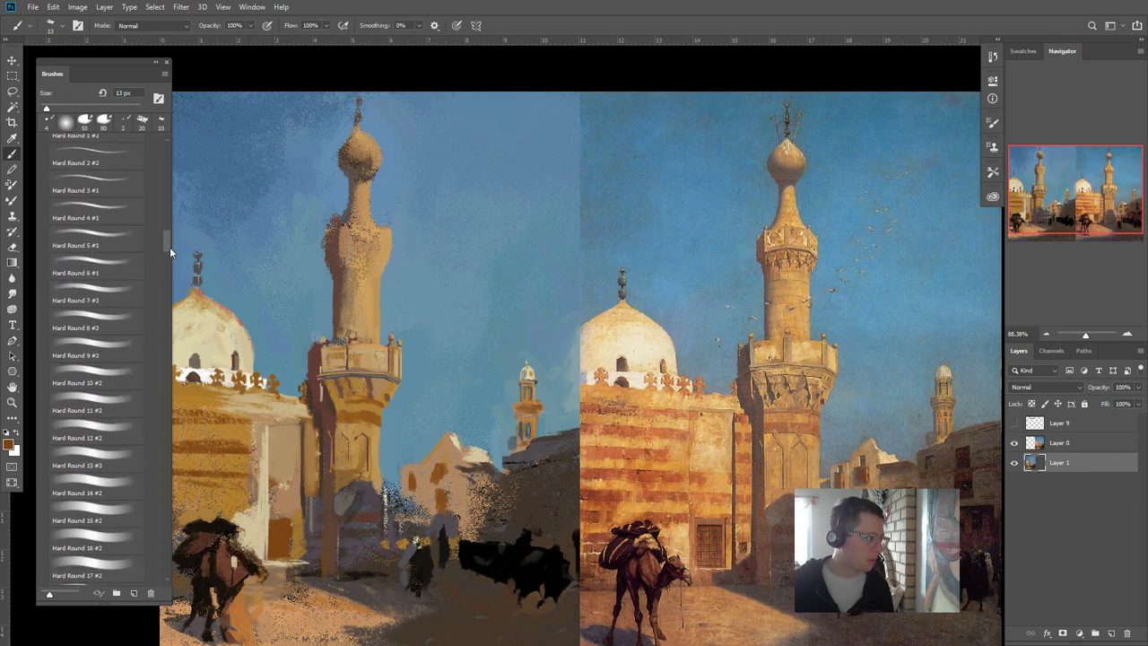
pyautogui.scroll(1, 122, 274)
pyautogui.click(70, 215)
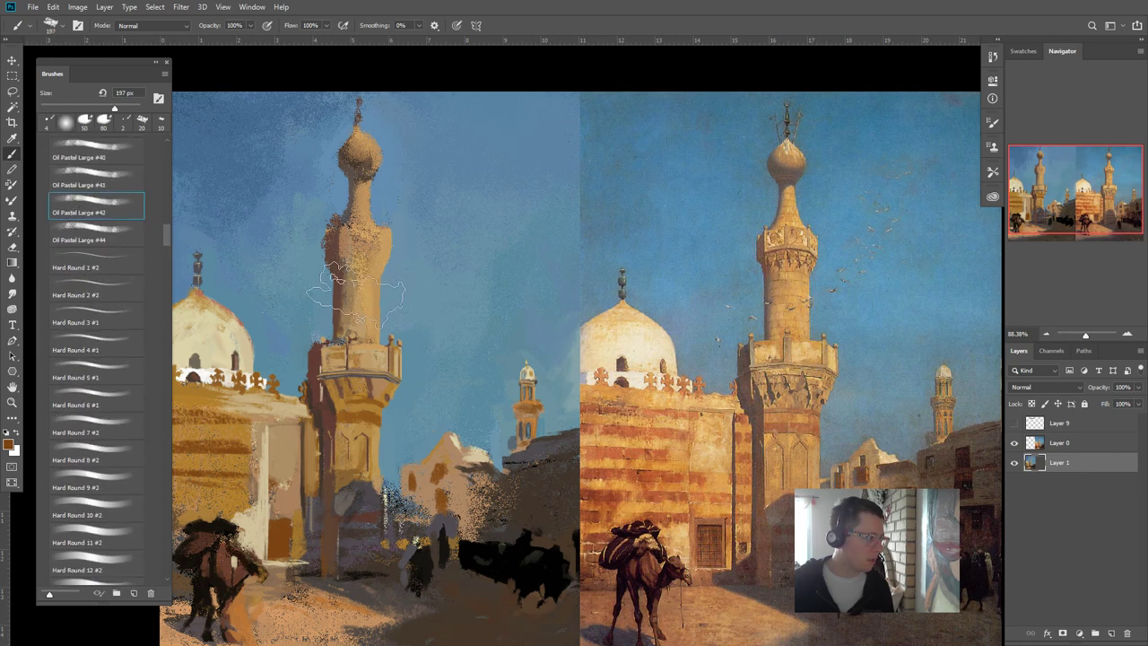
# - Reduce the brush size to 8 px for fine work on the building in the copy
pyautogui.moveTo(379, 512); pyautogui.dragTo(408, 508)
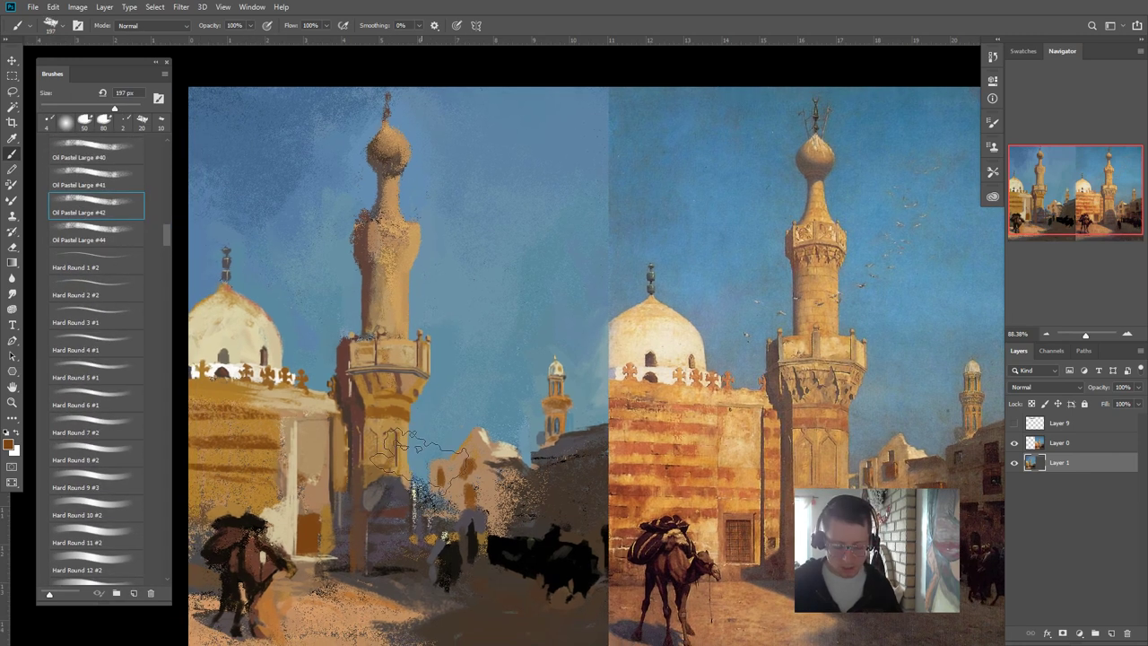
pyautogui.press('[')
pyautogui.press('[')
pyautogui.press('[')
pyautogui.press('[')
pyautogui.press('[')
pyautogui.press('[')
pyautogui.press('[')
pyautogui.press('[')
pyautogui.press('[')
pyautogui.press('[')
pyautogui.press('[')
pyautogui.press('[')
pyautogui.press('[')
pyautogui.press('[')
pyautogui.press('[')
pyautogui.press('[')
pyautogui.press('[')
pyautogui.press('[')
pyautogui.press('[')
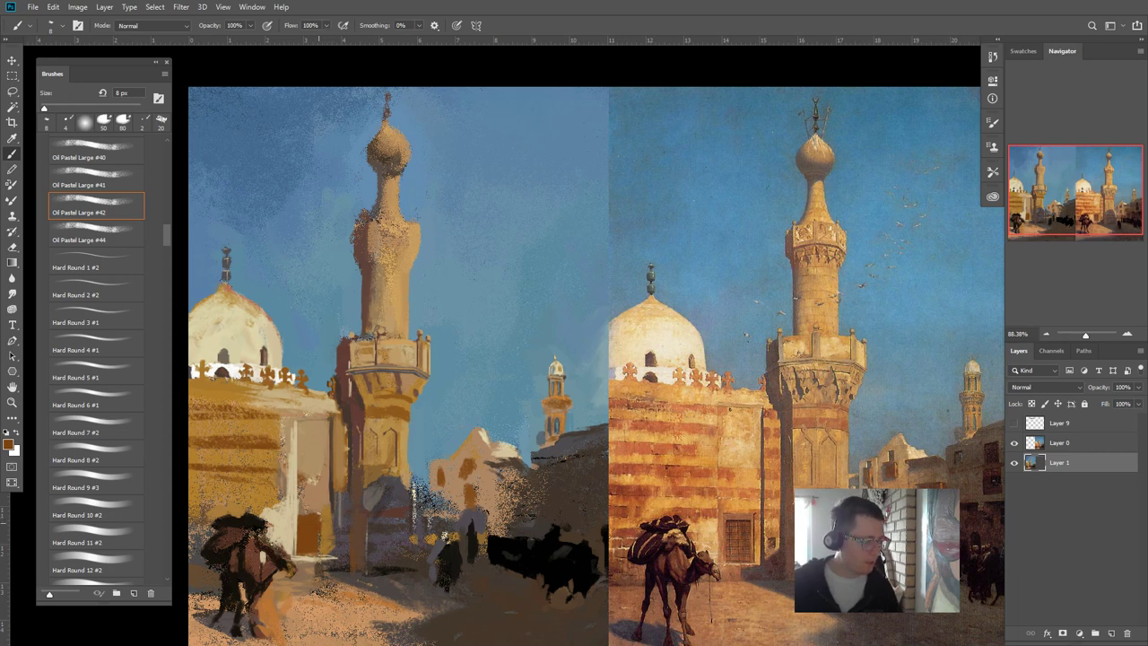
# - Set the brush size to 25 px and touch up the wall around the brown doorway with colours sampled nearby
pyautogui.press(']')
pyautogui.press(']')
pyautogui.press(']')
pyautogui.press(']')
pyautogui.press(']')
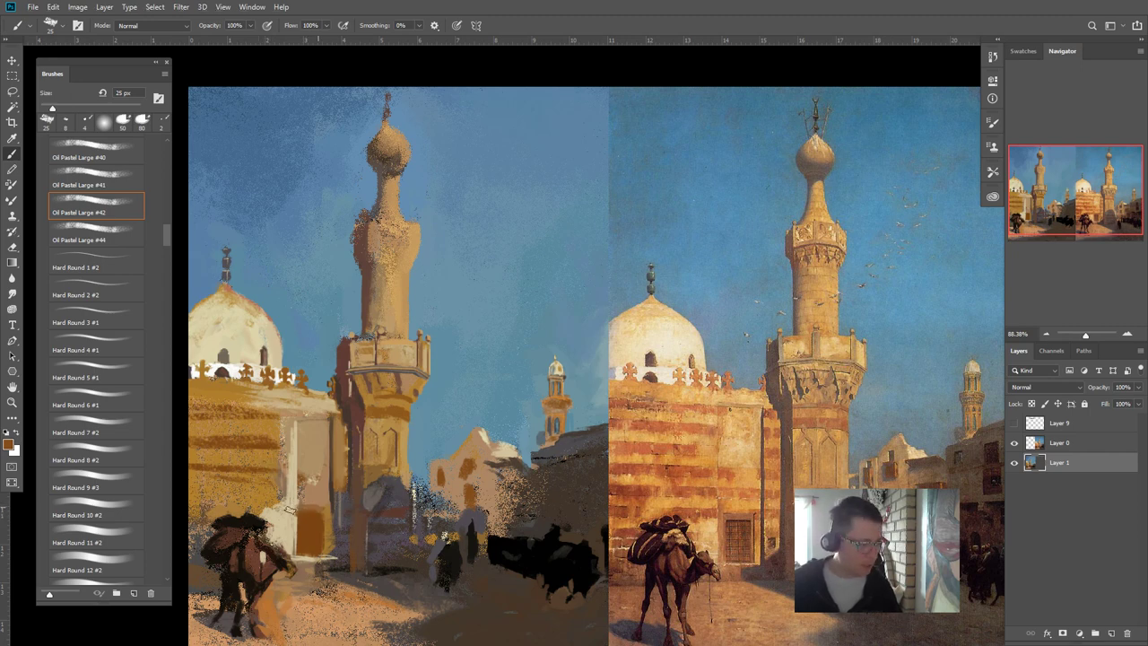
pyautogui.keyDown('alt'); pyautogui.click(300, 475); pyautogui.keyUp('alt')
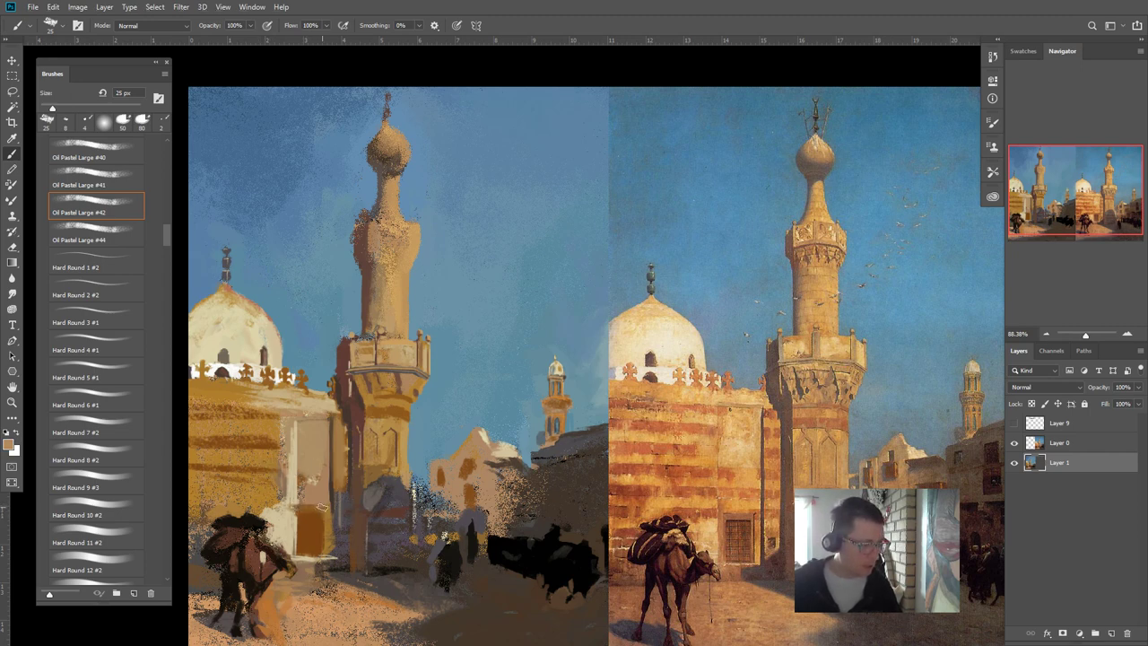
pyautogui.keyDown('alt'); pyautogui.click(317, 508); pyautogui.keyUp('alt')
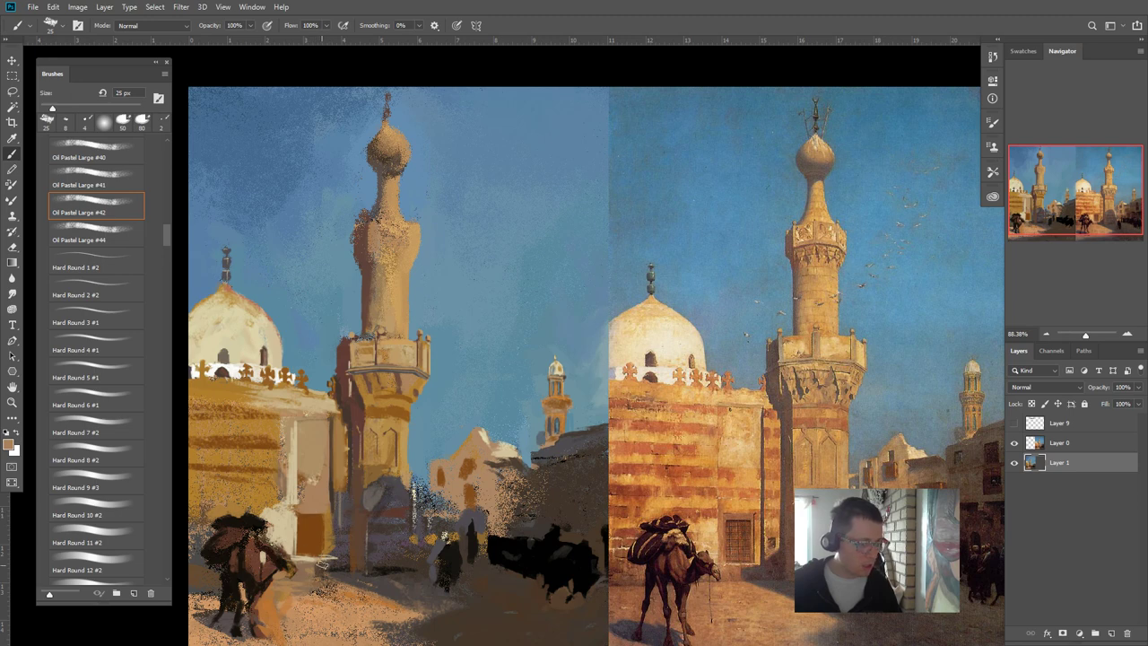
# - Set the brush size to 10 px and refine the doorway and its edges with brown tones sampled around it
pyautogui.press('[')
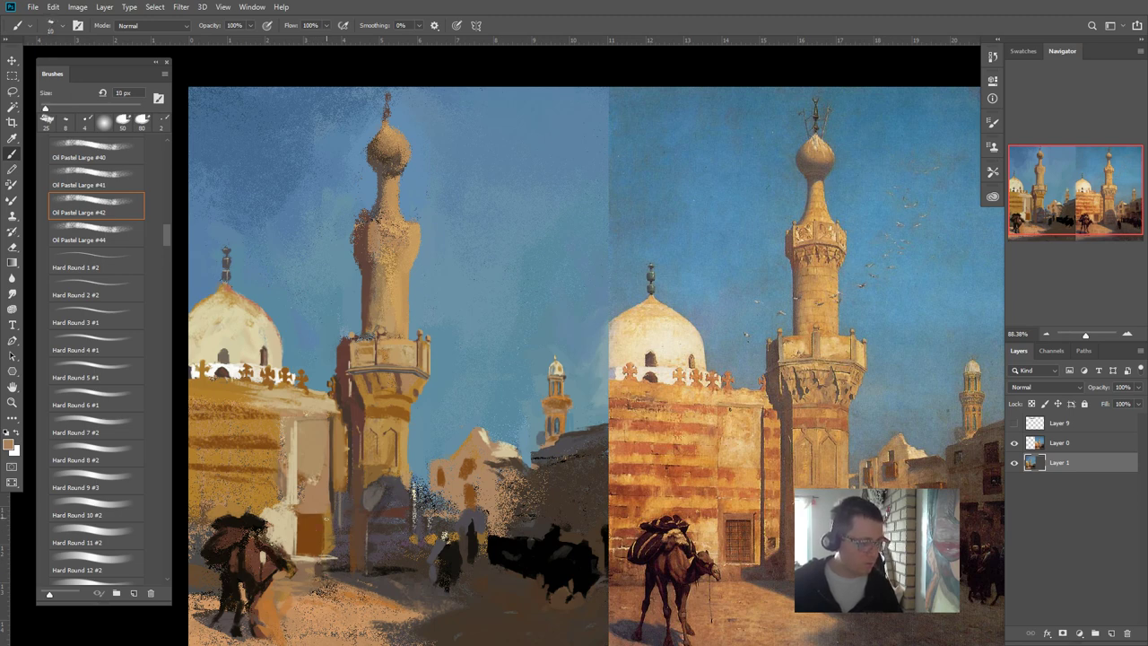
pyautogui.keyDown('alt'); pyautogui.click(333, 515); pyautogui.keyUp('alt')
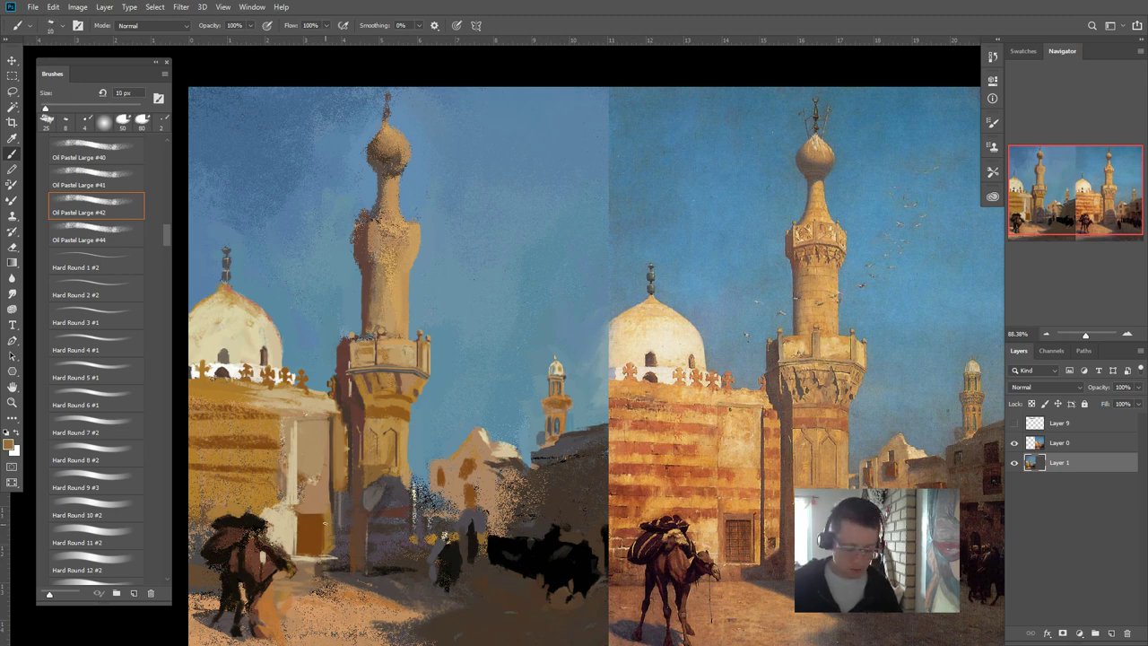
pyautogui.click(324, 512)
pyautogui.keyDown('alt'); pyautogui.click(326, 510); pyautogui.keyUp('alt')
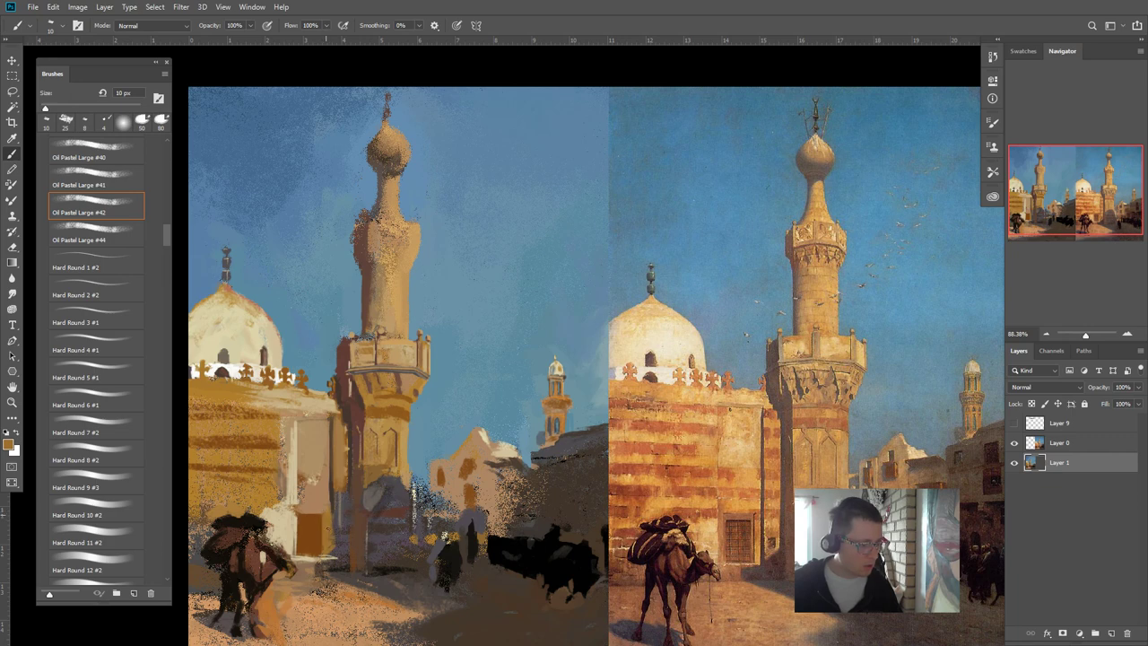
pyautogui.keyDown('alt'); pyautogui.click(344, 518); pyautogui.keyUp('alt')
pyautogui.keyDown('alt'); pyautogui.click(332, 502); pyautogui.keyUp('alt')
pyautogui.keyDown('alt'); pyautogui.click(328, 522); pyautogui.keyUp('alt')
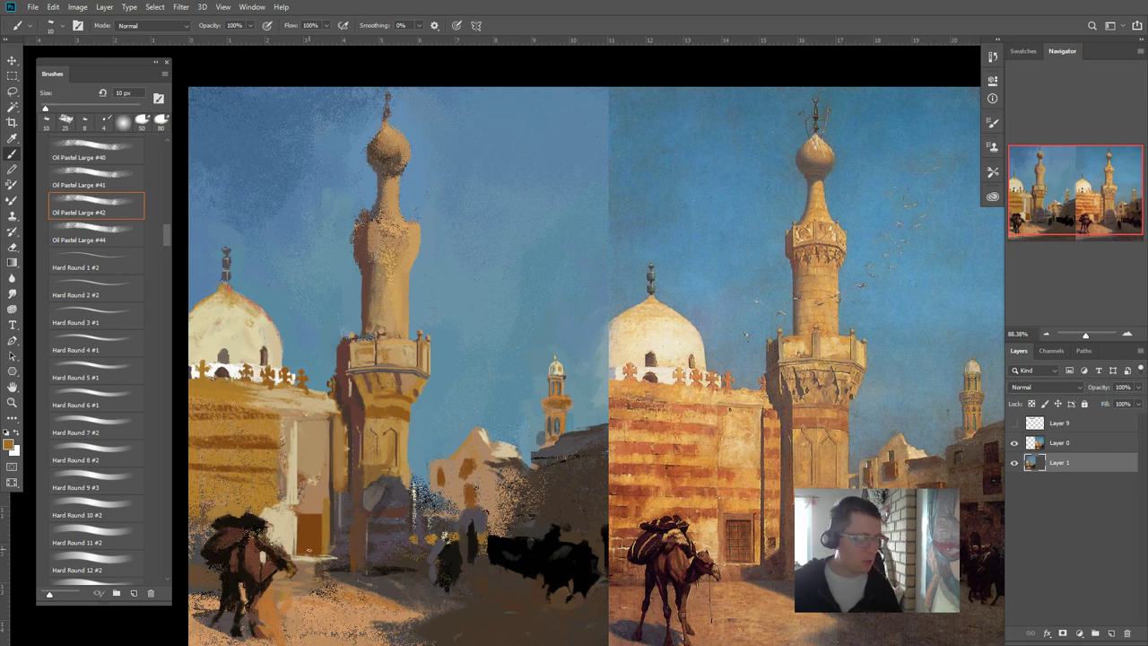
pyautogui.keyDown('alt'); pyautogui.click(318, 521); pyautogui.keyUp('alt')
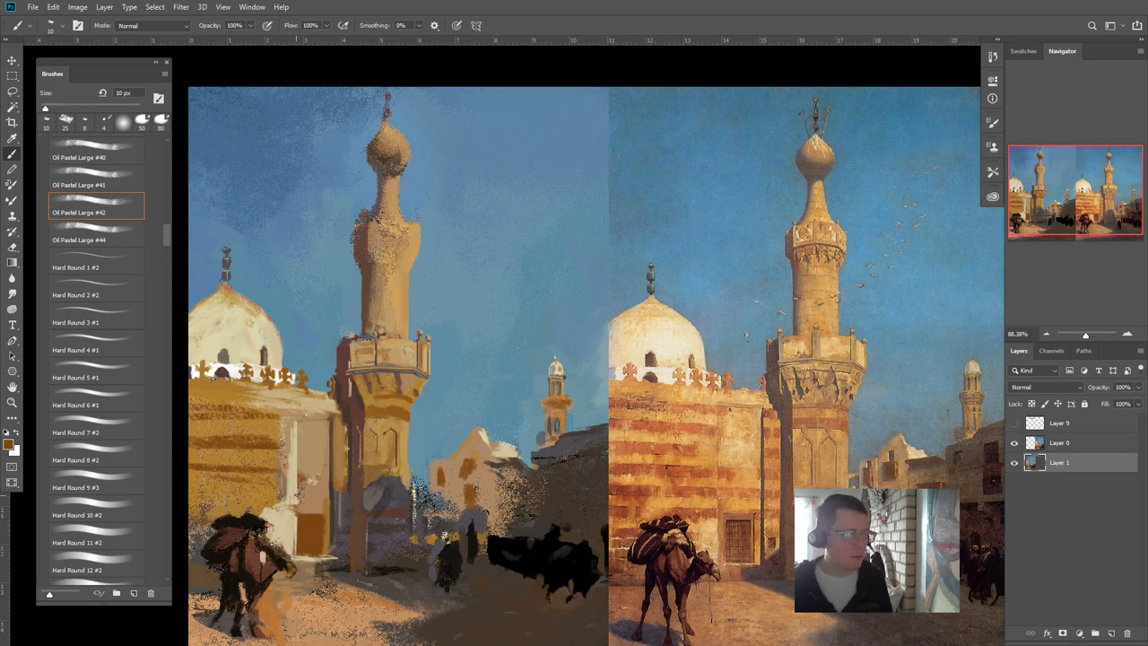
# - Examine the overall composition of the copy against the reference at thumbnail size and at closer range
pyautogui.scroll(-3, 365, 547)
pyautogui.scroll(-5, 365, 547)
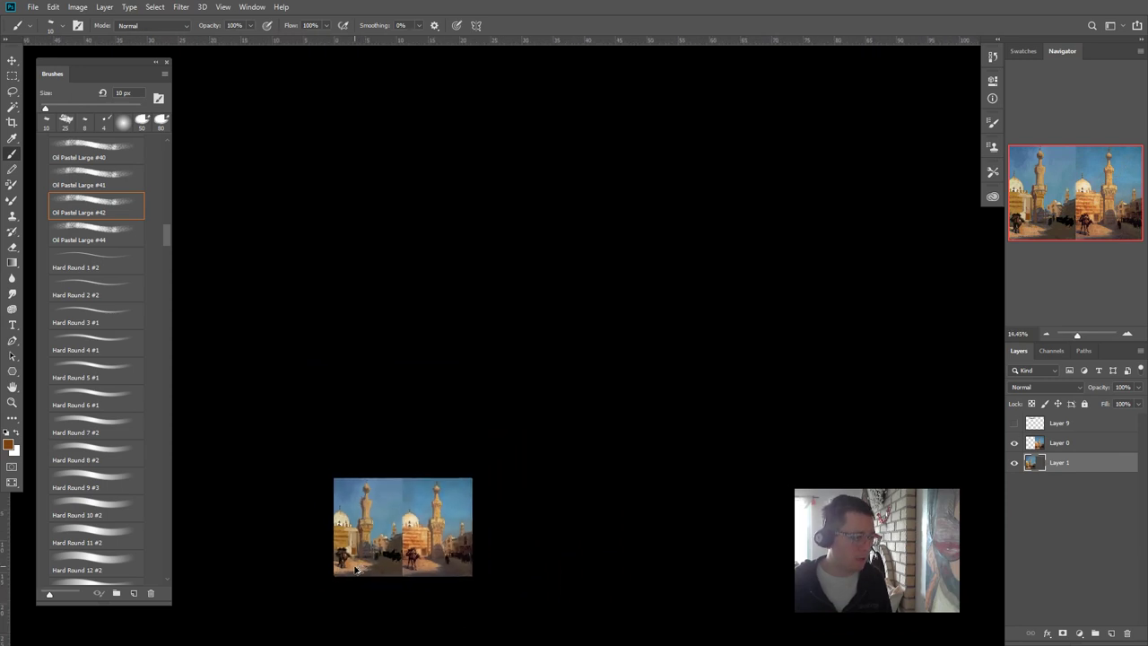
pyautogui.scroll(-2, 356, 570)
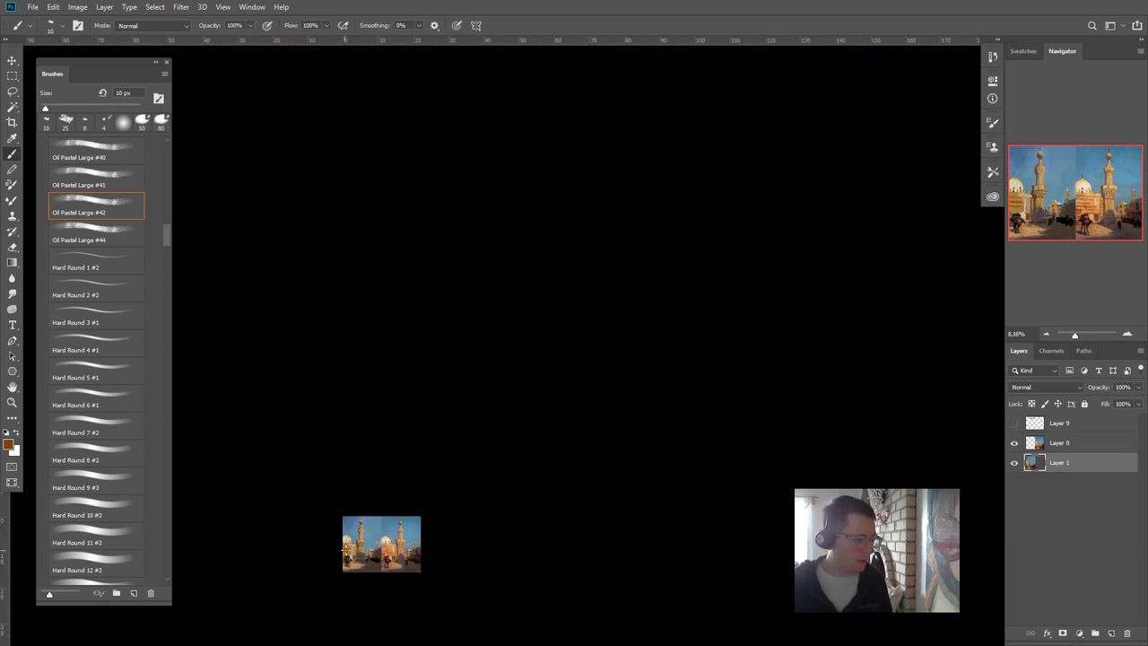
pyautogui.scroll(5, 317, 556)
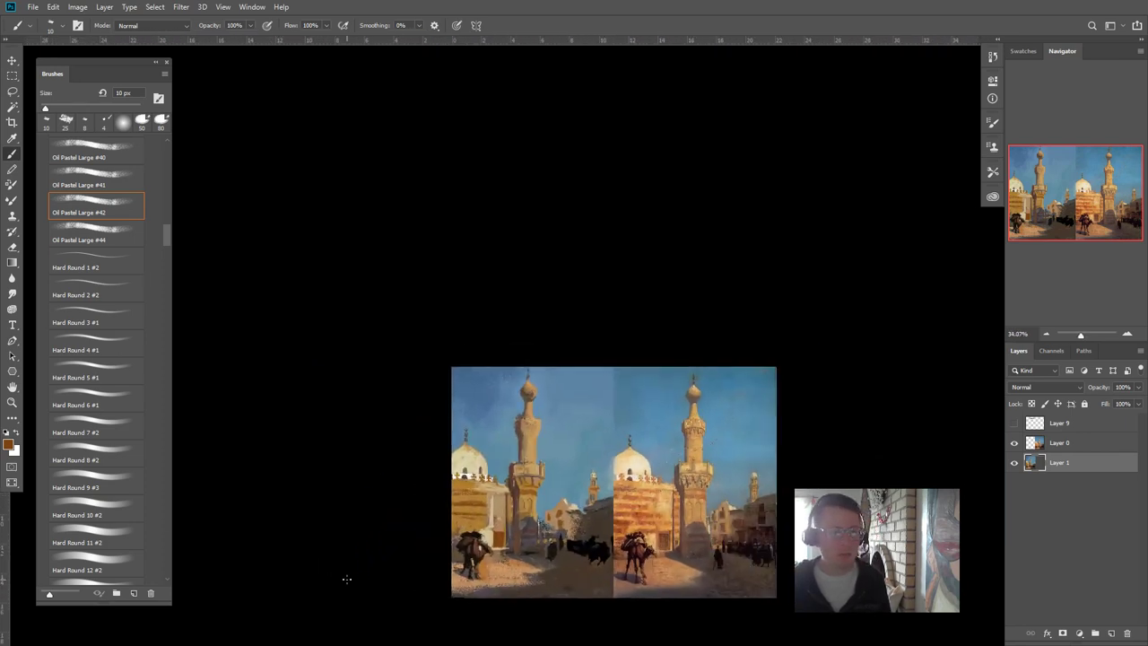
pyautogui.scroll(2, 277, 579)
pyautogui.moveTo(465, 510); pyautogui.dragTo(346, 490)
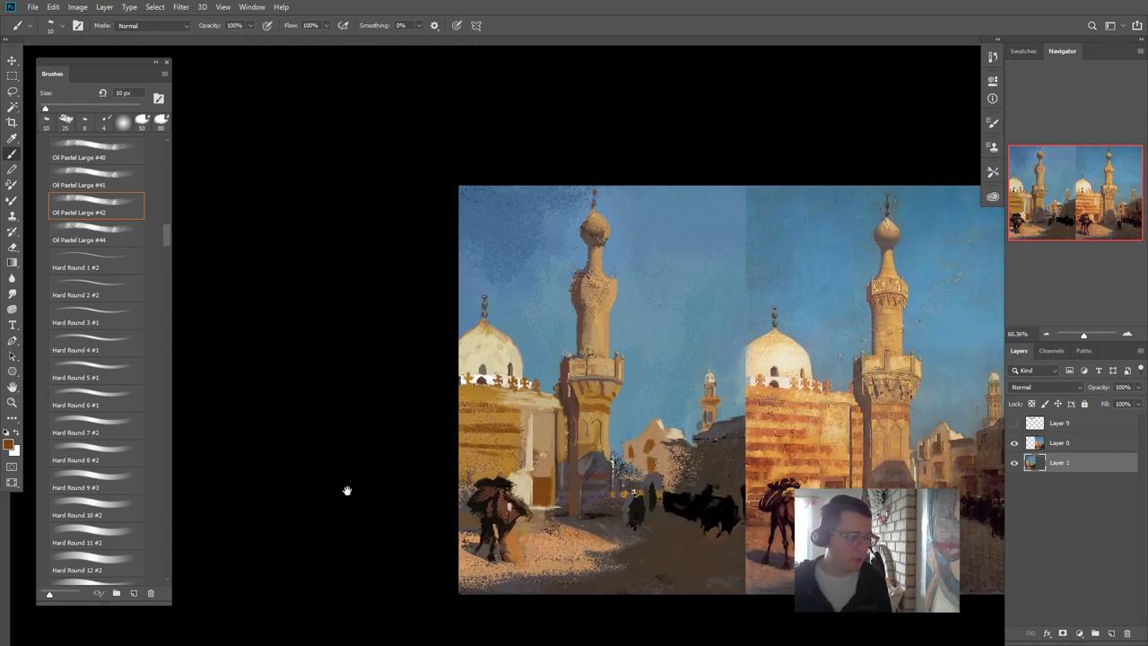
pyautogui.scroll(-1, 499, 541)
pyautogui.scroll(-4, 468, 572)
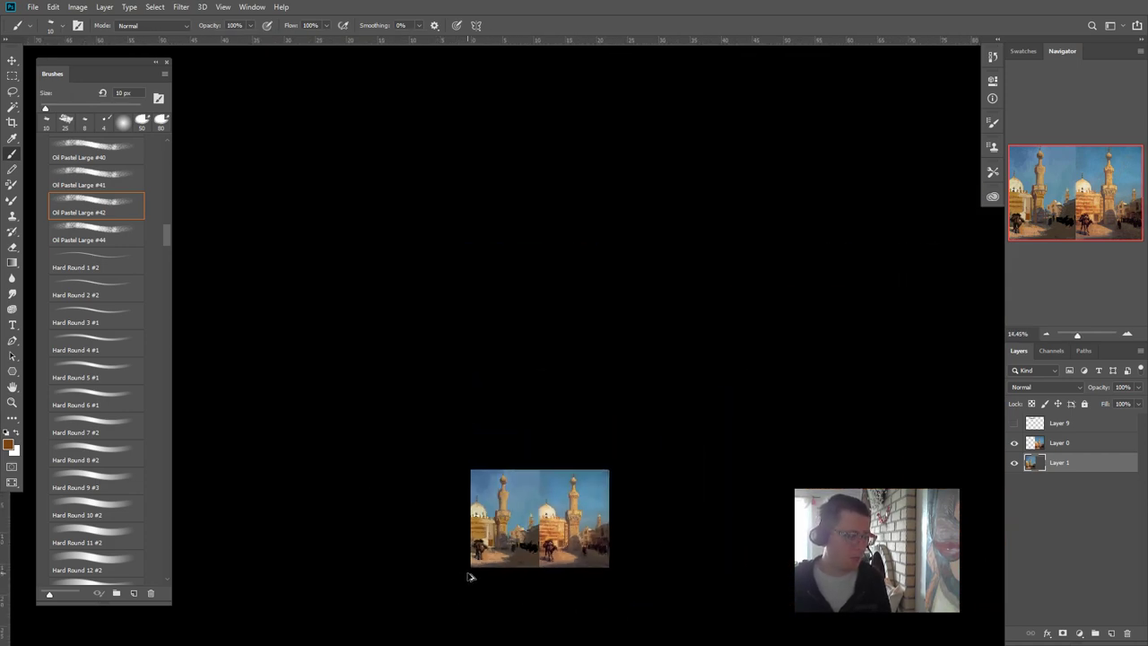
pyautogui.scroll(6, 468, 572)
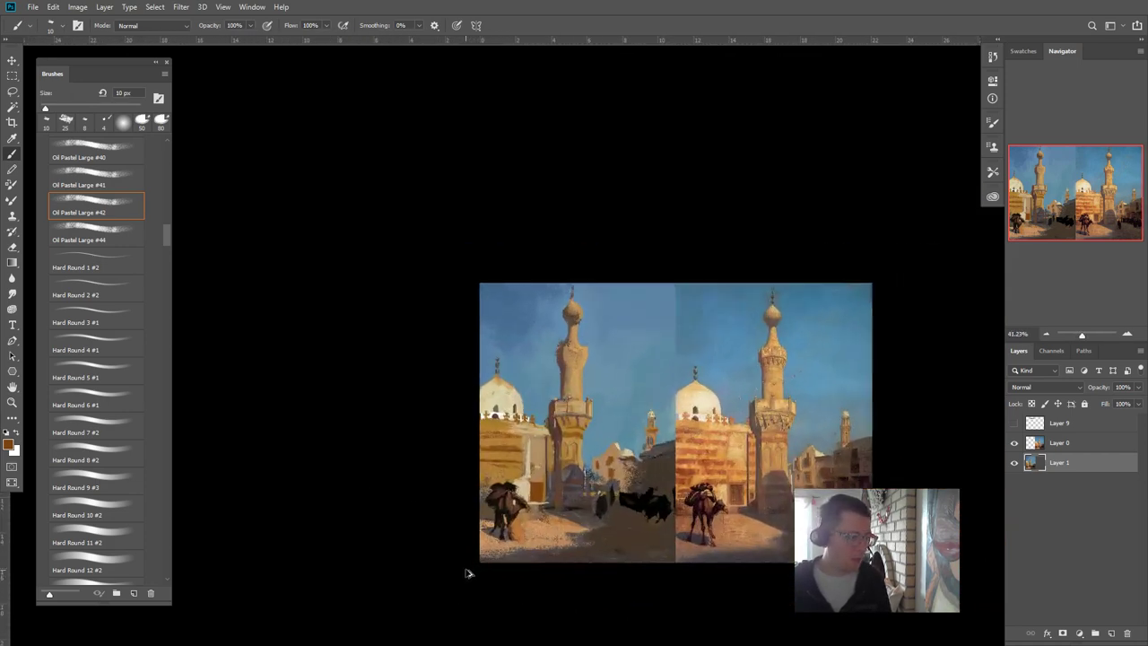
# - Touch up the brown doorway and the wall beside it in the copy with brown tones sampled from the door
pyautogui.scroll(4, 557, 462)
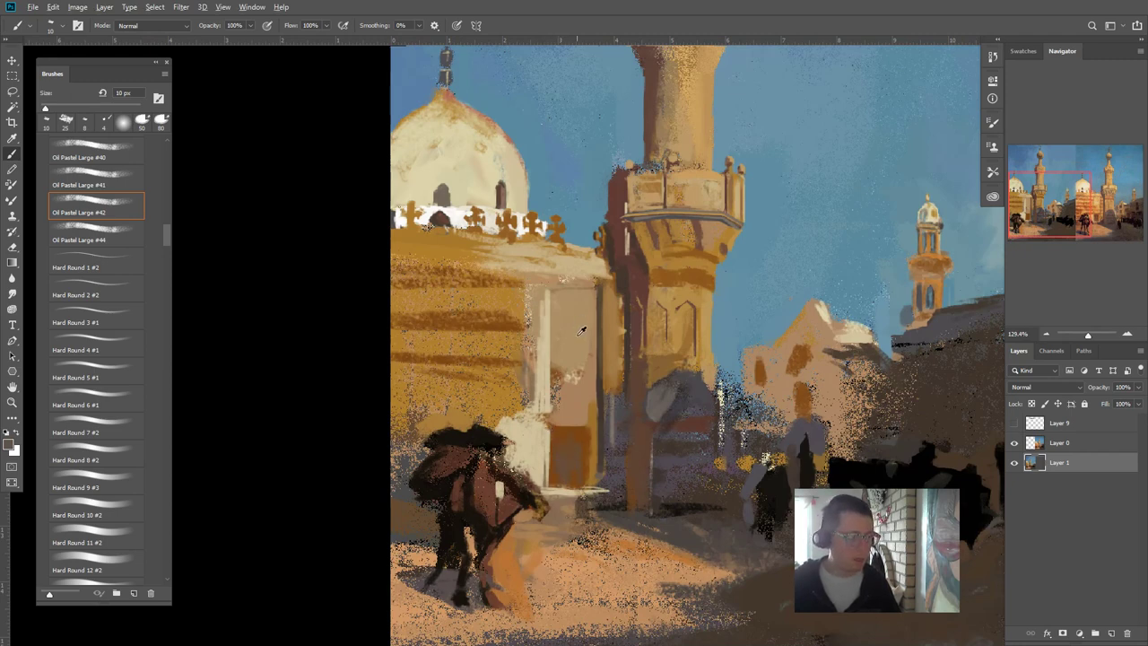
pyautogui.keyDown('alt'); pyautogui.click(572, 467); pyautogui.keyUp('alt')
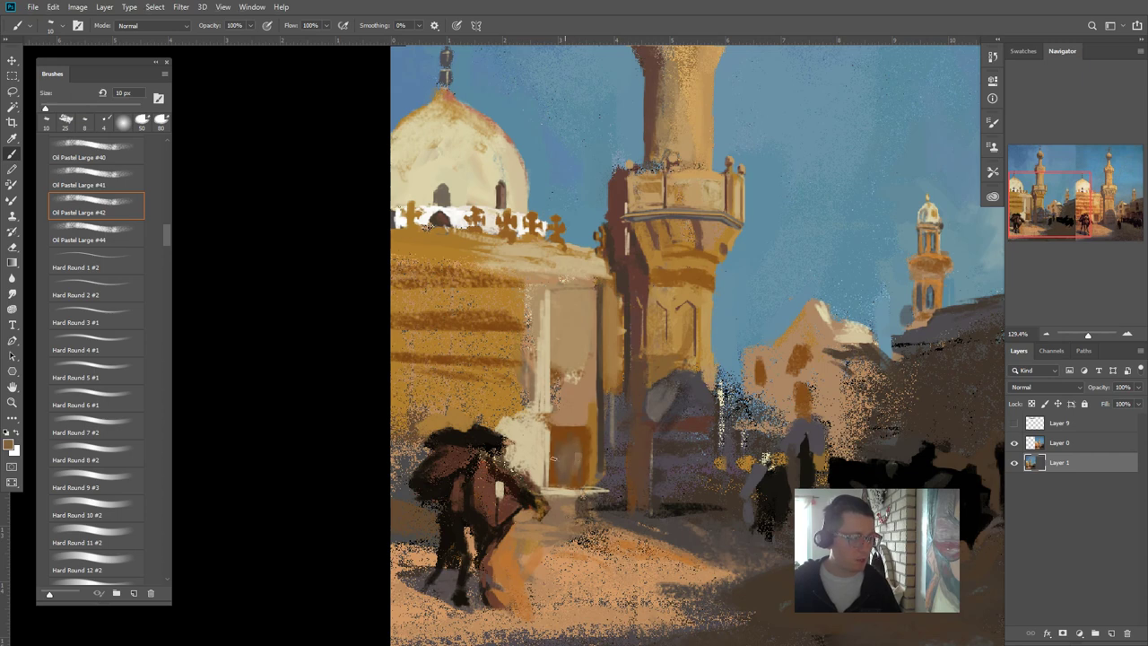
pyautogui.keyDown('alt'); pyautogui.click(567, 431); pyautogui.keyUp('alt')
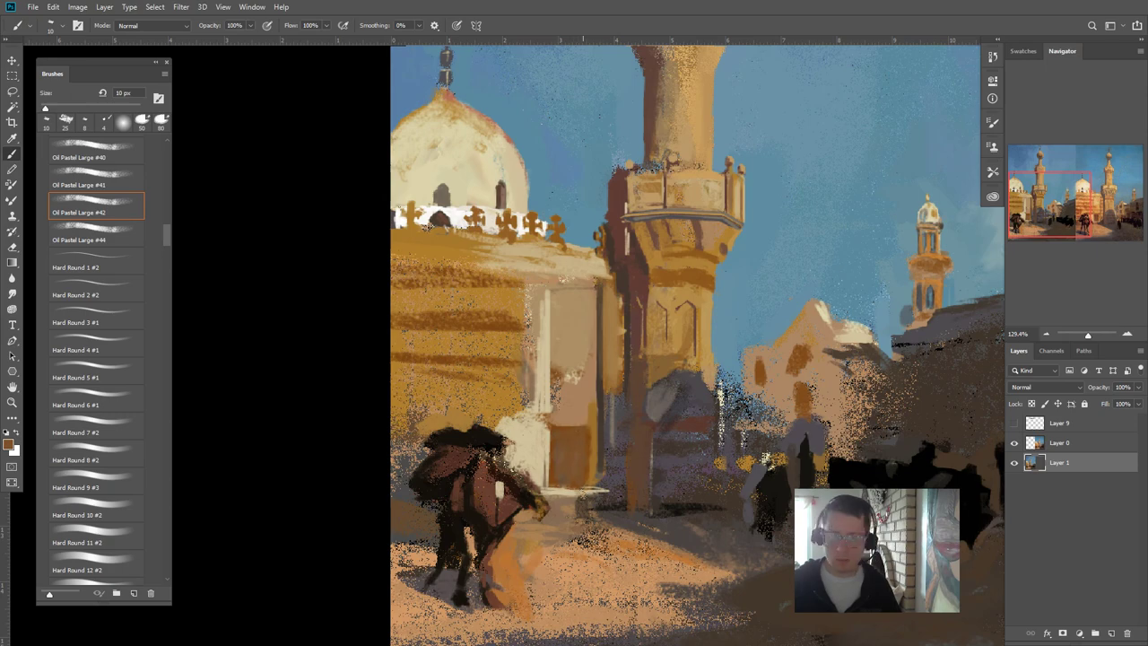
# - Outline the doorway's right side with a dark tone sampled from the camel, using a 4 px brush
pyautogui.moveTo(622, 476); pyautogui.dragTo(456, 437)
pyautogui.moveTo(556, 460)
pyautogui.mouseDown()
pyautogui.moveTo(384, 436)
pyautogui.moveTo(326, 442)
pyautogui.moveTo(538, 440)
pyautogui.moveTo(513, 437)
pyautogui.mouseUp()
pyautogui.scroll(-3, 387, 431)
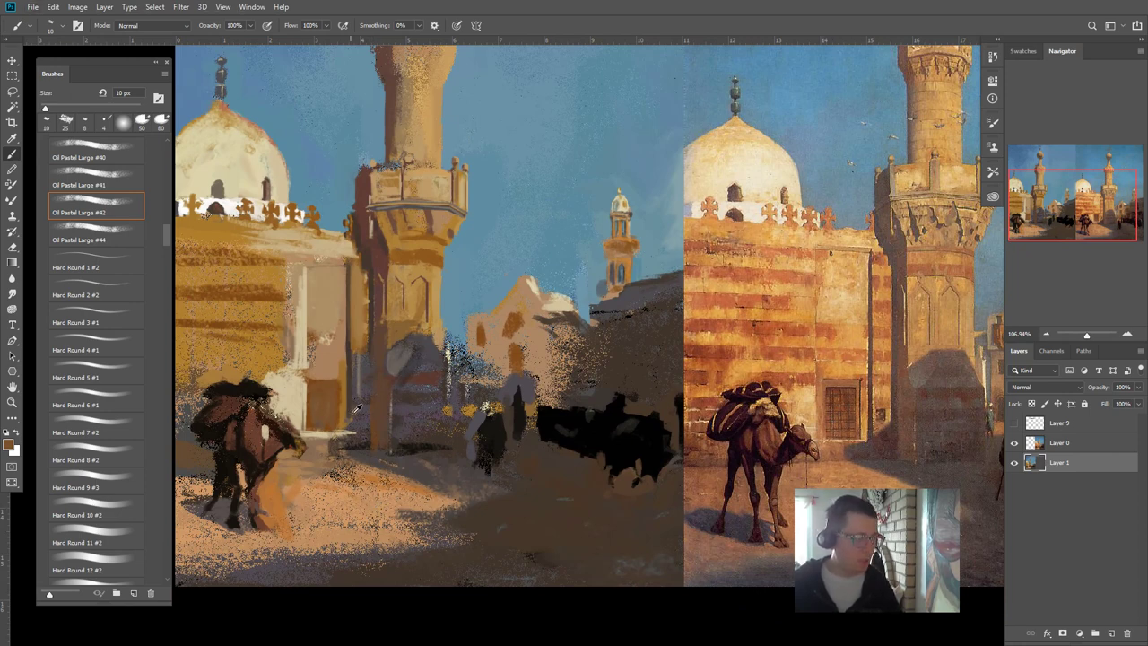
pyautogui.keyDown('alt'); pyautogui.click(262, 384); pyautogui.keyUp('alt')
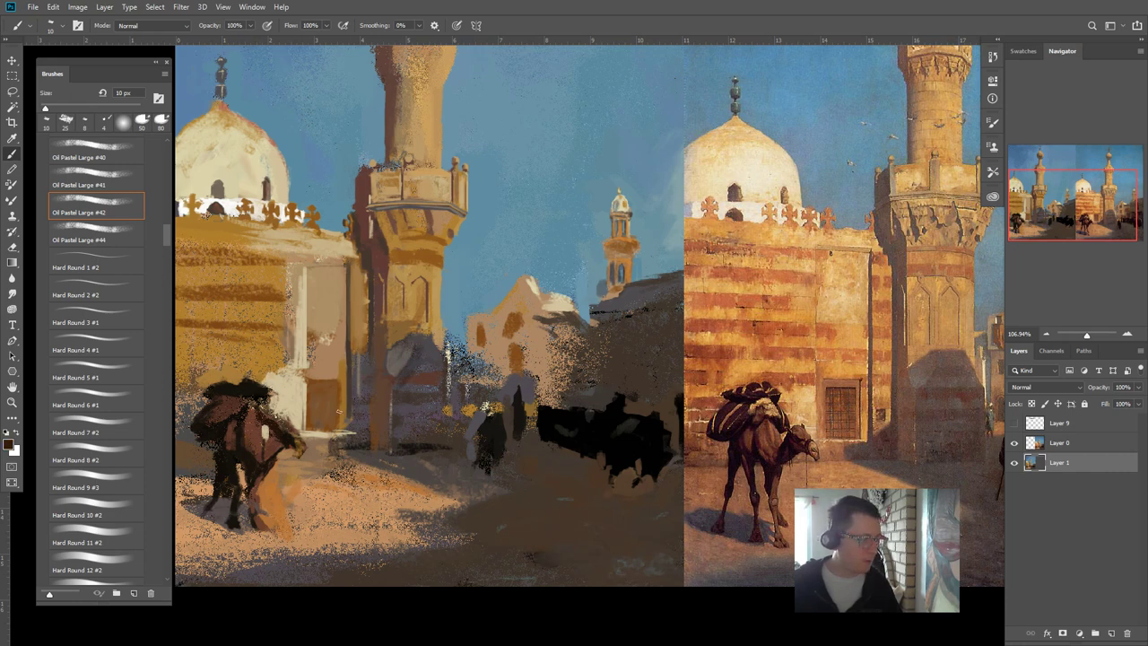
pyautogui.press('[')
pyautogui.moveTo(337, 391); pyautogui.dragTo(336, 426)
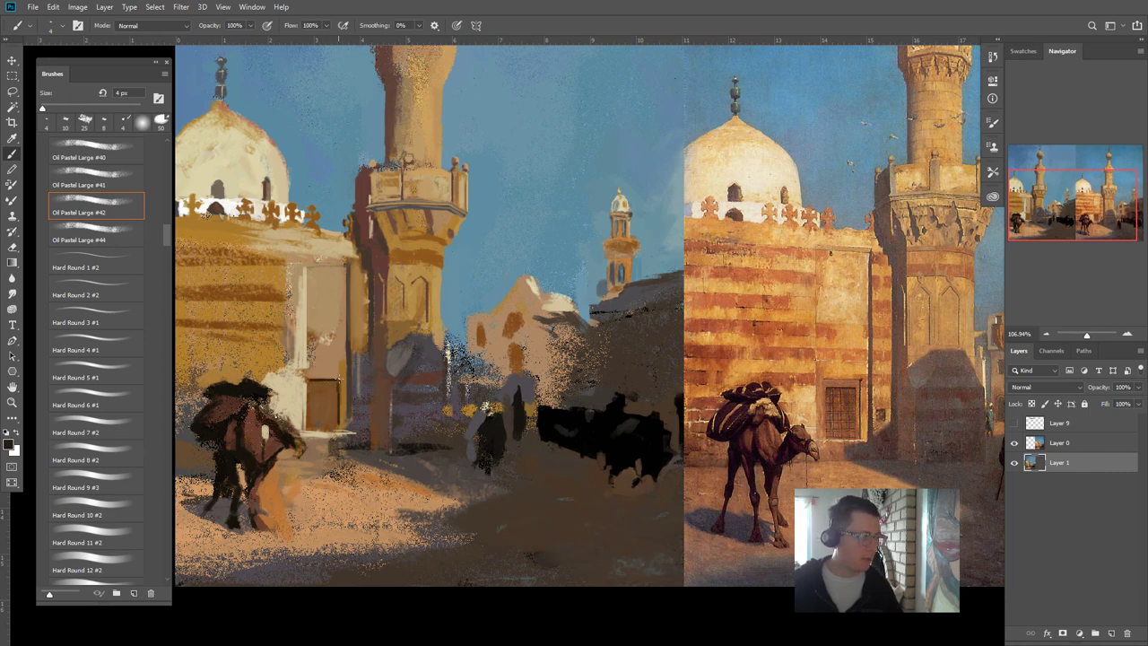
# - Set the brush size to 10 px and paint sampled ochre tones over the wall strip left of the doorway
pyautogui.keyDown('alt'); pyautogui.click(342, 369); pyautogui.keyUp('alt')
pyautogui.press(']')
pyautogui.press(']')
pyautogui.press(']')
pyautogui.press(']')
pyautogui.press(']')
pyautogui.press(']')
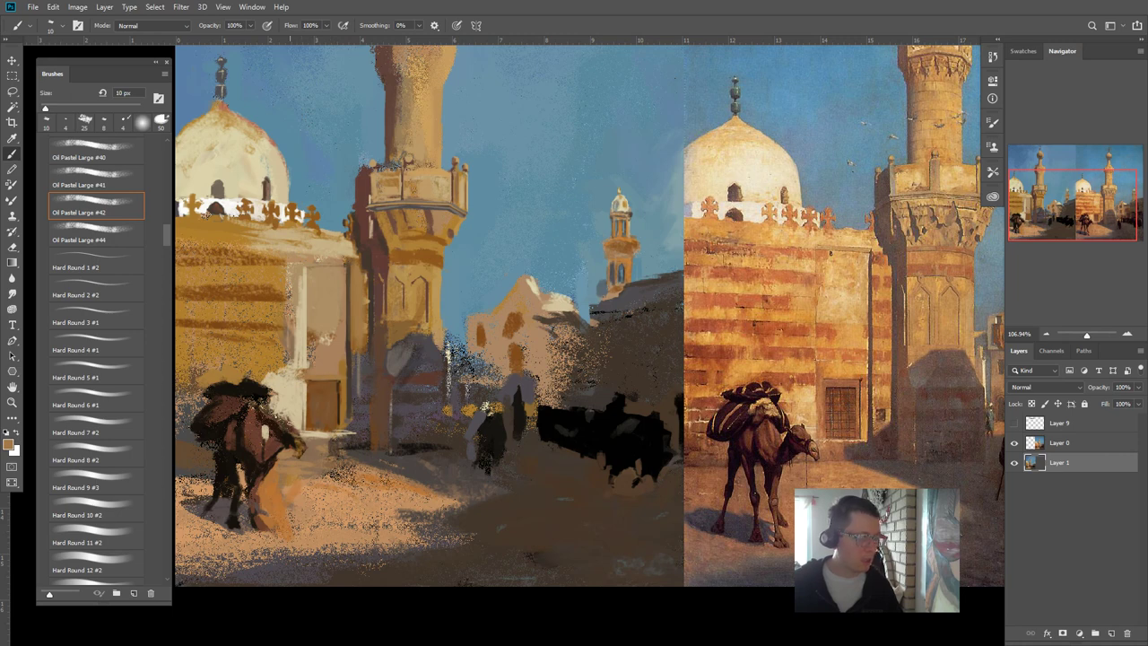
pyautogui.keyDown('alt'); pyautogui.click(301, 396); pyautogui.keyUp('alt')
pyautogui.keyDown('alt'); pyautogui.click(277, 363); pyautogui.keyUp('alt')
pyautogui.moveTo(297, 342); pyautogui.dragTo(303, 412)
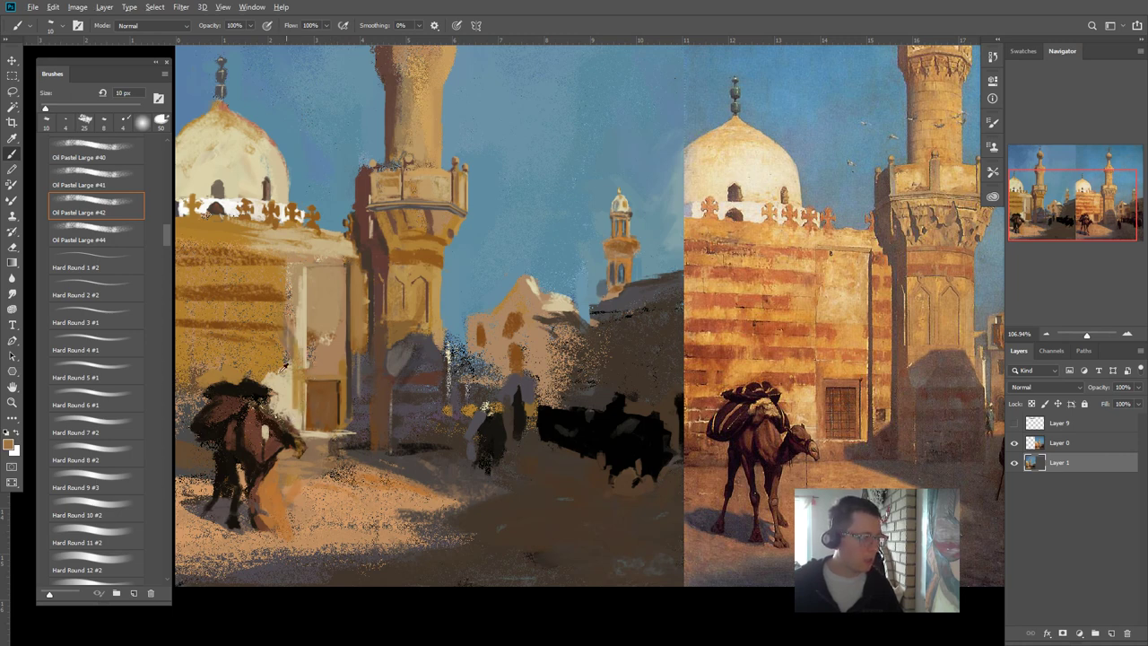
# - Sample a deeper ochre from the striped wall and work it down the doorway's left edge
pyautogui.keyDown('alt'); pyautogui.click(263, 321); pyautogui.keyUp('alt')
pyautogui.moveTo(304, 375); pyautogui.dragTo(300, 425)
pyautogui.keyDown('alt'); pyautogui.click(305, 395); pyautogui.keyUp('alt')
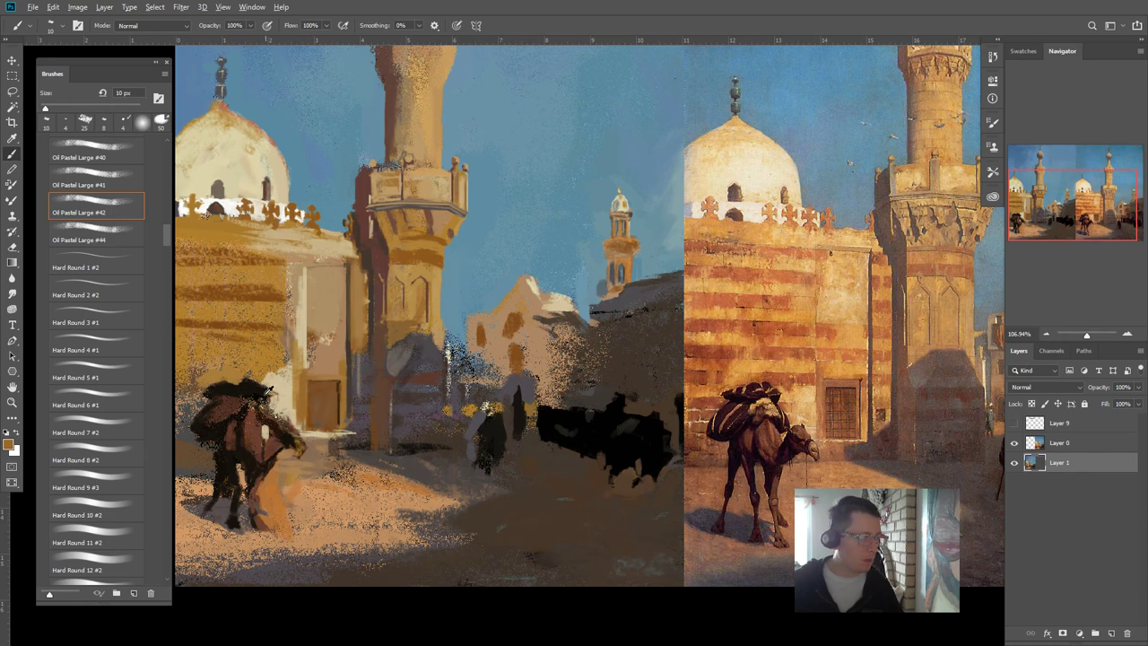
# - Draw thin dark lines inside the doorway with a 4 px brush and a near-black sampled from the camel
pyautogui.keyDown('alt'); pyautogui.click(265, 388); pyautogui.keyUp('alt')
pyautogui.press('[')
pyautogui.press('[')
pyautogui.press('[')
pyautogui.press('[')
pyautogui.press('[')
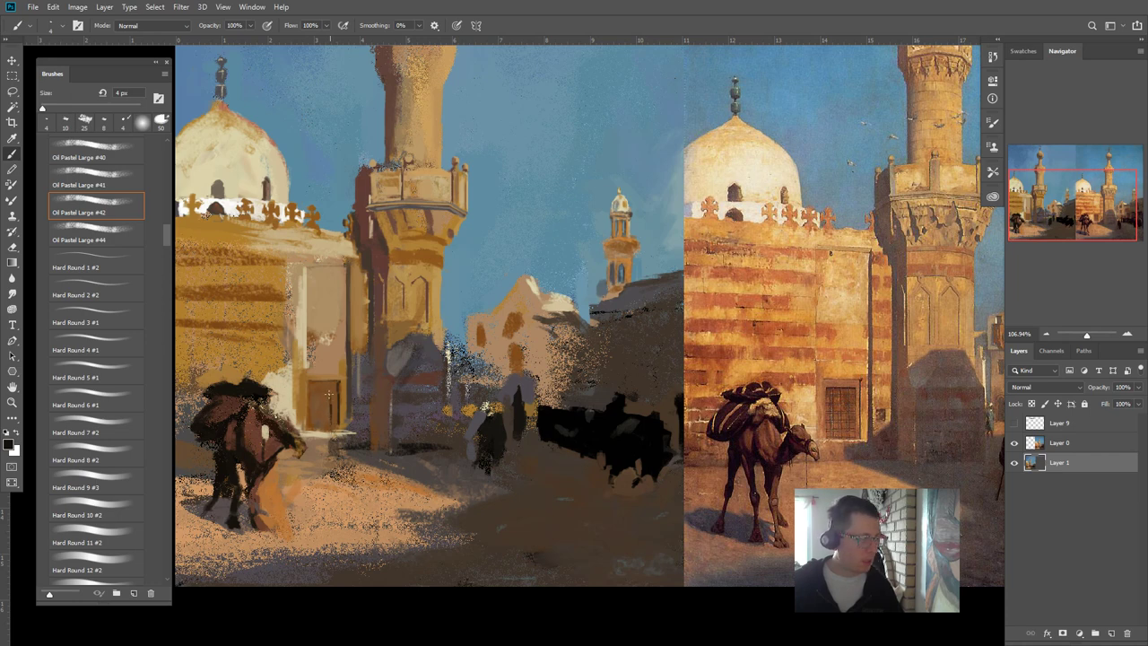
pyautogui.moveTo(329, 394); pyautogui.dragTo(332, 438)
pyautogui.moveTo(333, 387)
pyautogui.mouseDown()
pyautogui.moveTo(305, 386)
pyautogui.moveTo(323, 387)
pyautogui.mouseUp()
# - Set the brush size to 9 px, choose a reddish brown and paint the door panel with it
pyautogui.keyDown('alt'); pyautogui.click(253, 324); pyautogui.keyUp('alt')
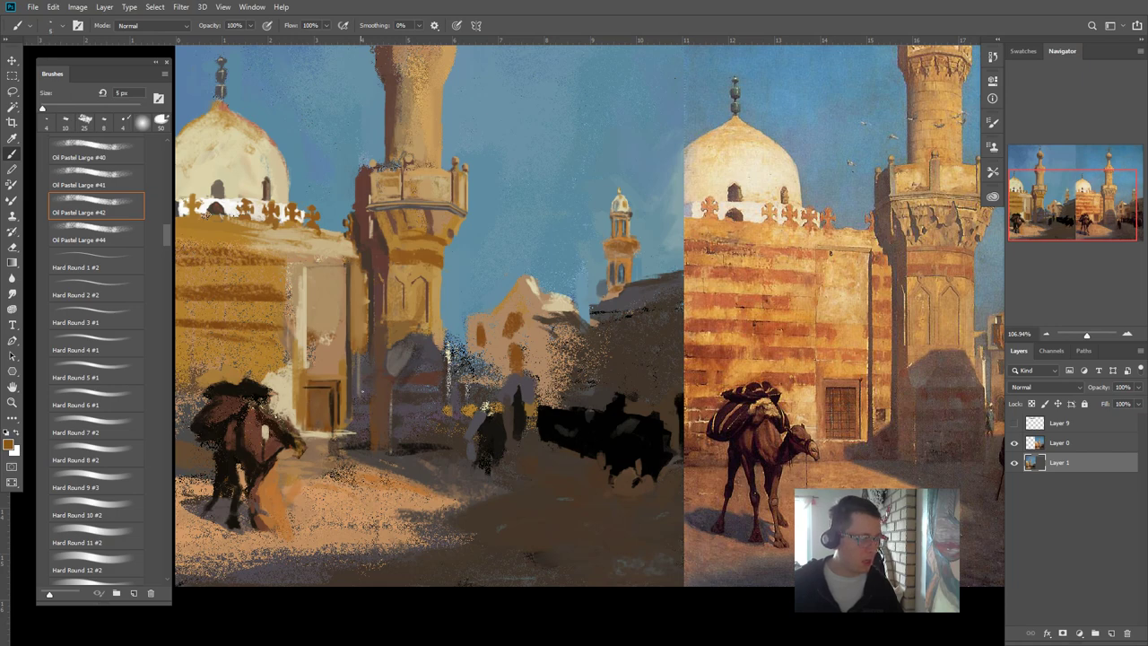
pyautogui.press(']')
pyautogui.press(']')
pyautogui.press(']')
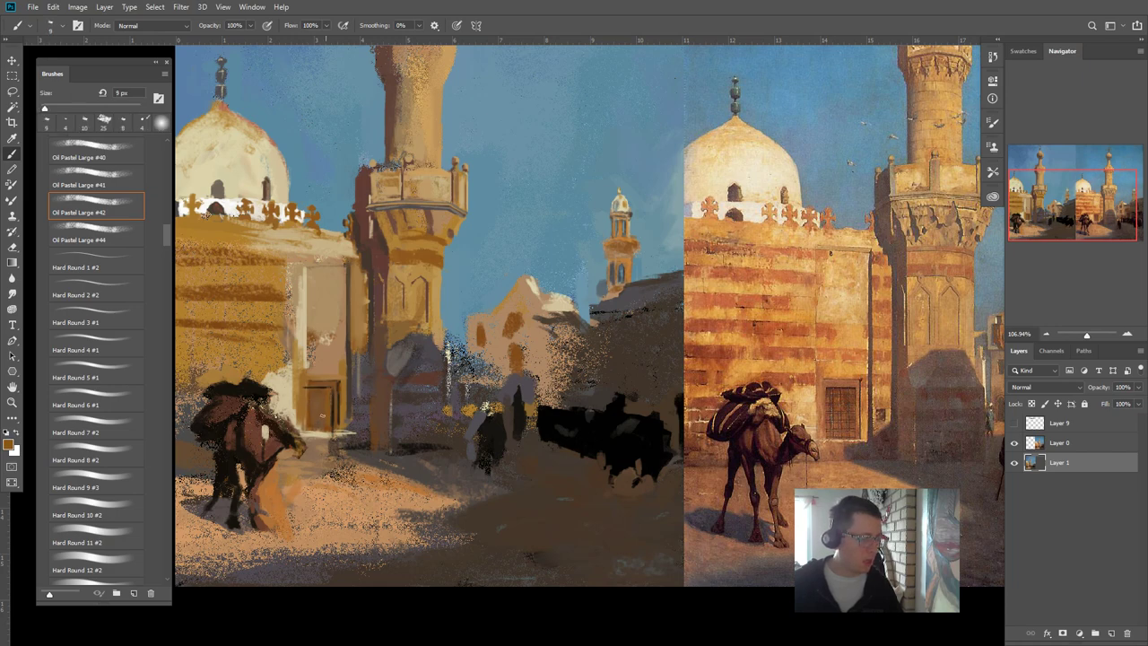
pyautogui.click(8, 444)
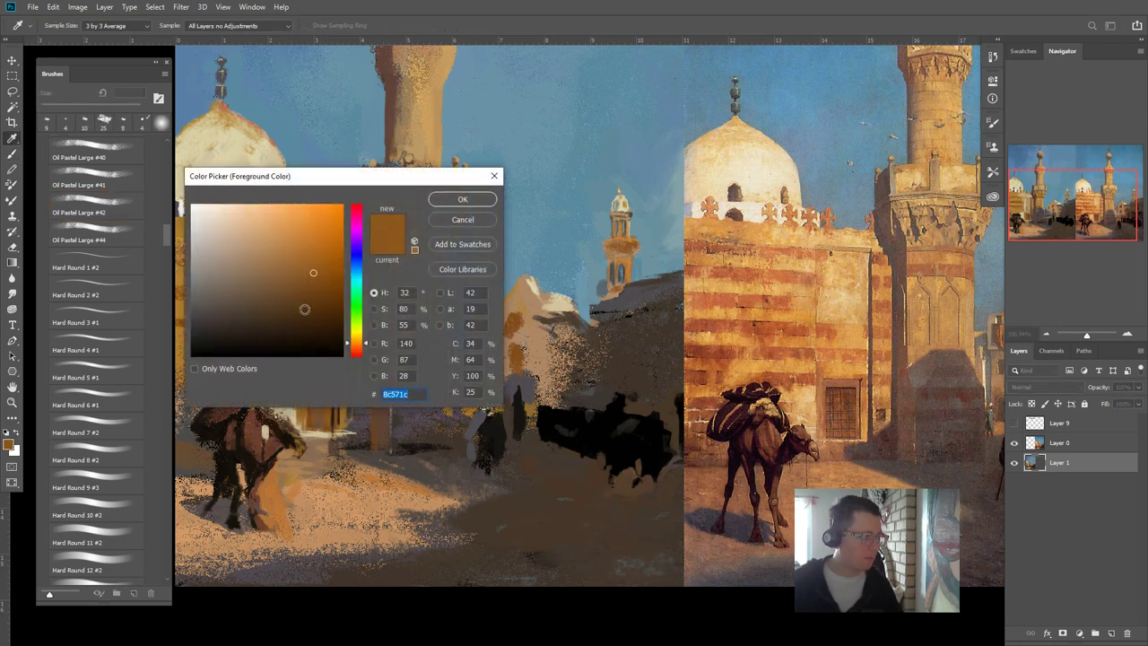
pyautogui.press('Return')
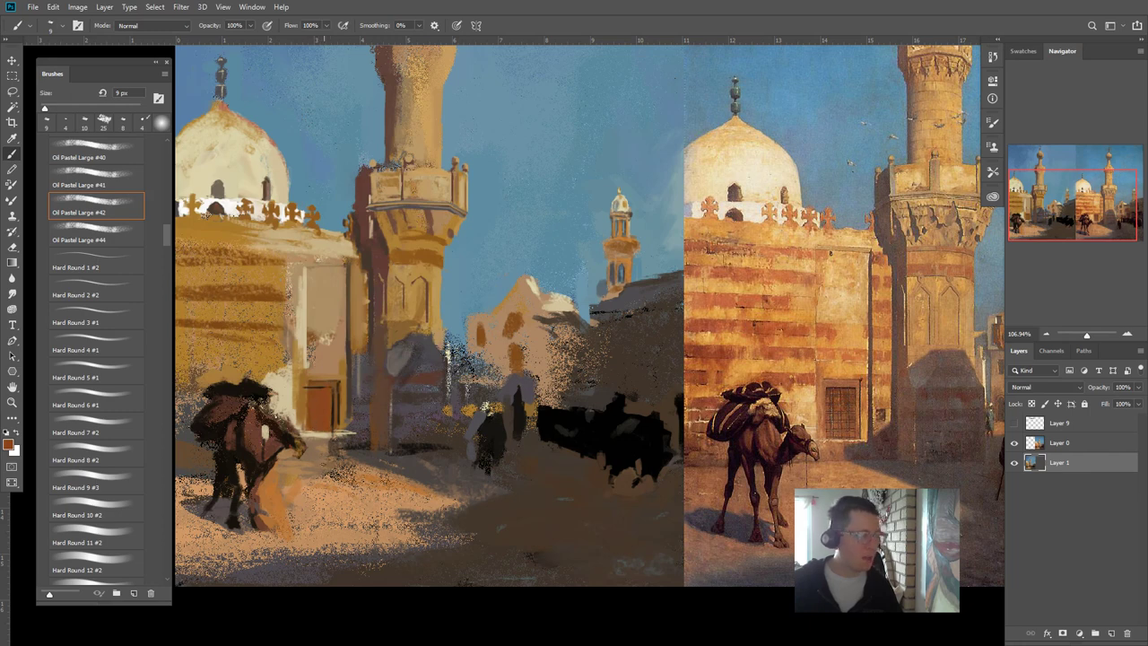
pyautogui.scroll(-1, 143, 515)
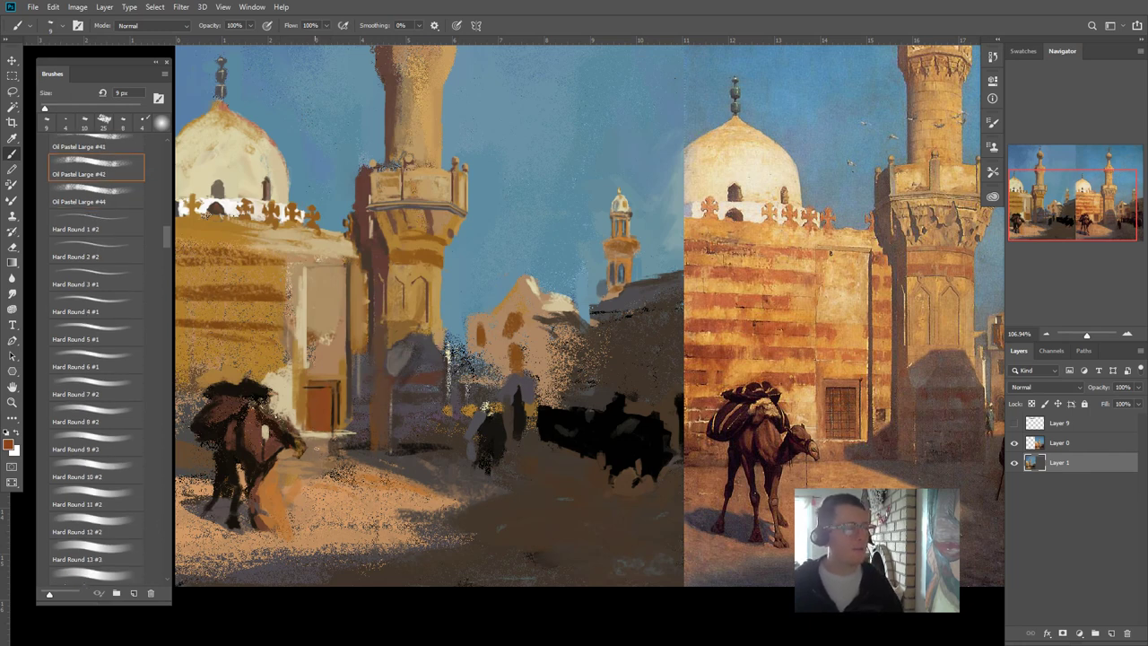
pyautogui.scroll(1, 328, 417)
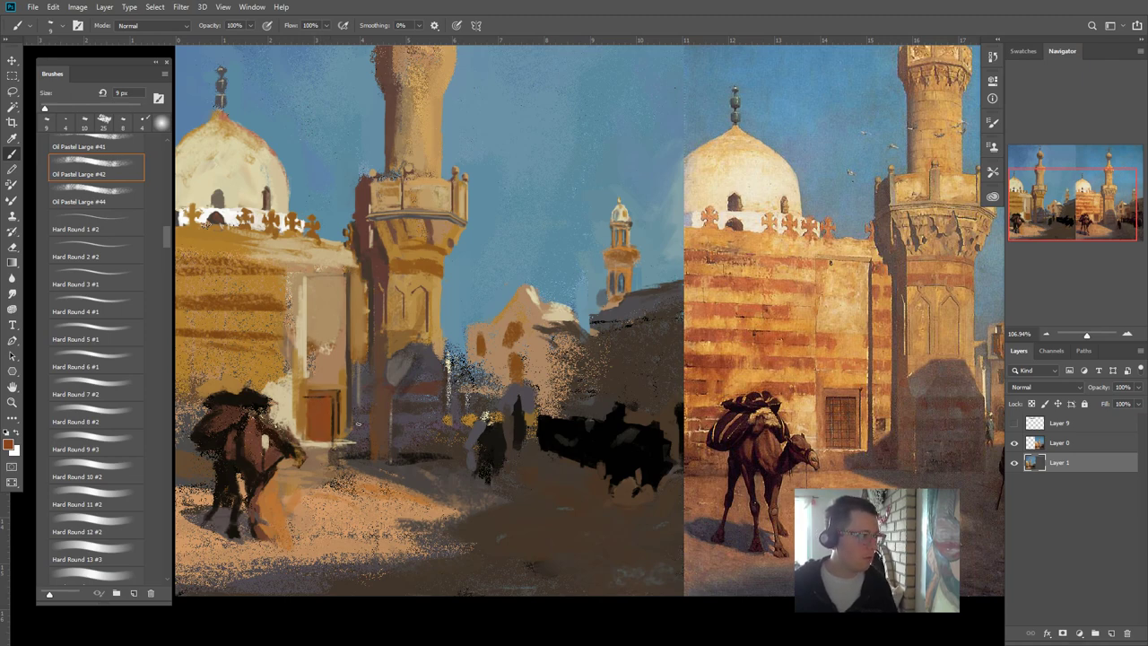
# - Sample a near-black from the camel and darken the area around its neck with a 6 px brush
pyautogui.moveTo(418, 416); pyautogui.dragTo(463, 434)
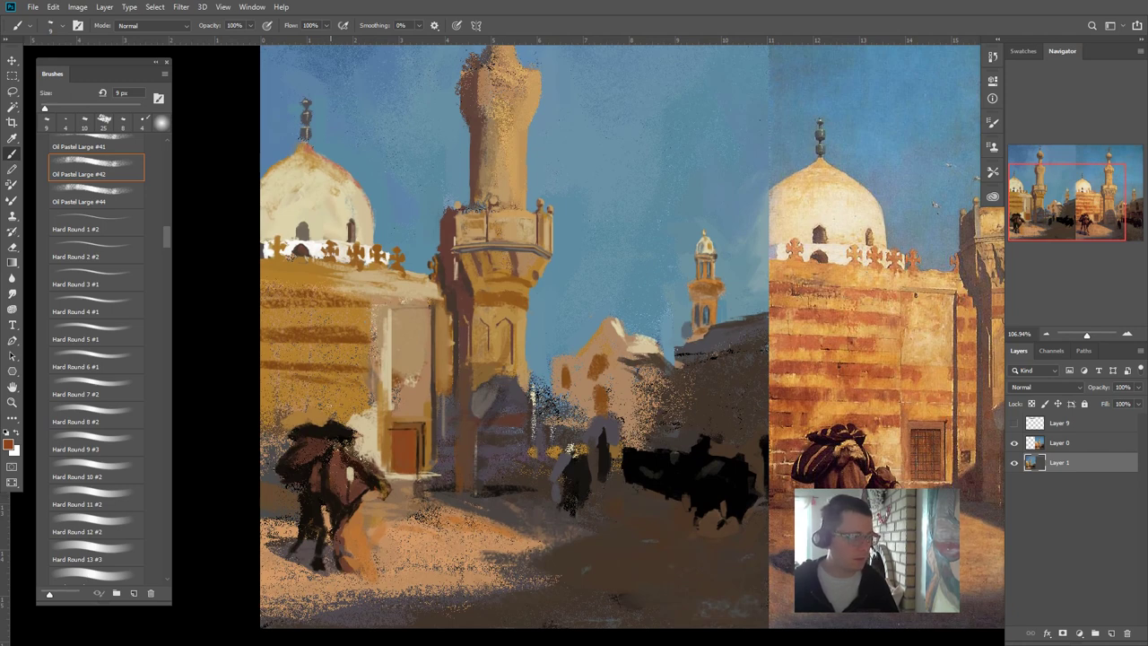
pyautogui.keyDown('alt'); pyautogui.click(343, 405); pyautogui.keyUp('alt')
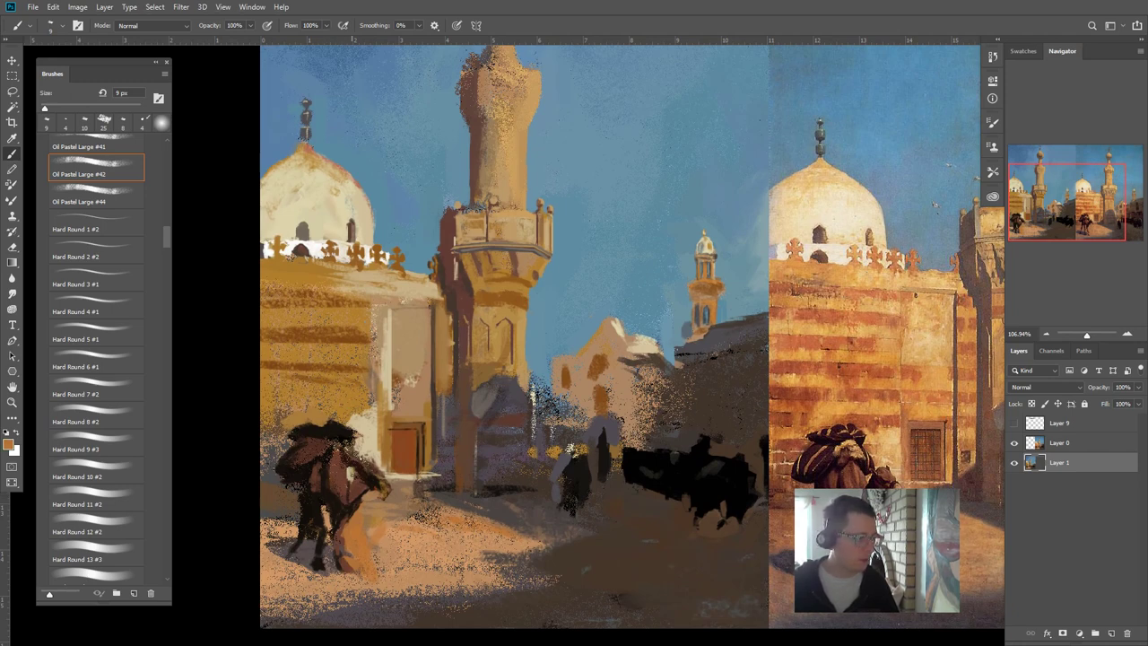
pyautogui.keyDown('alt'); pyautogui.click(345, 473); pyautogui.keyUp('alt')
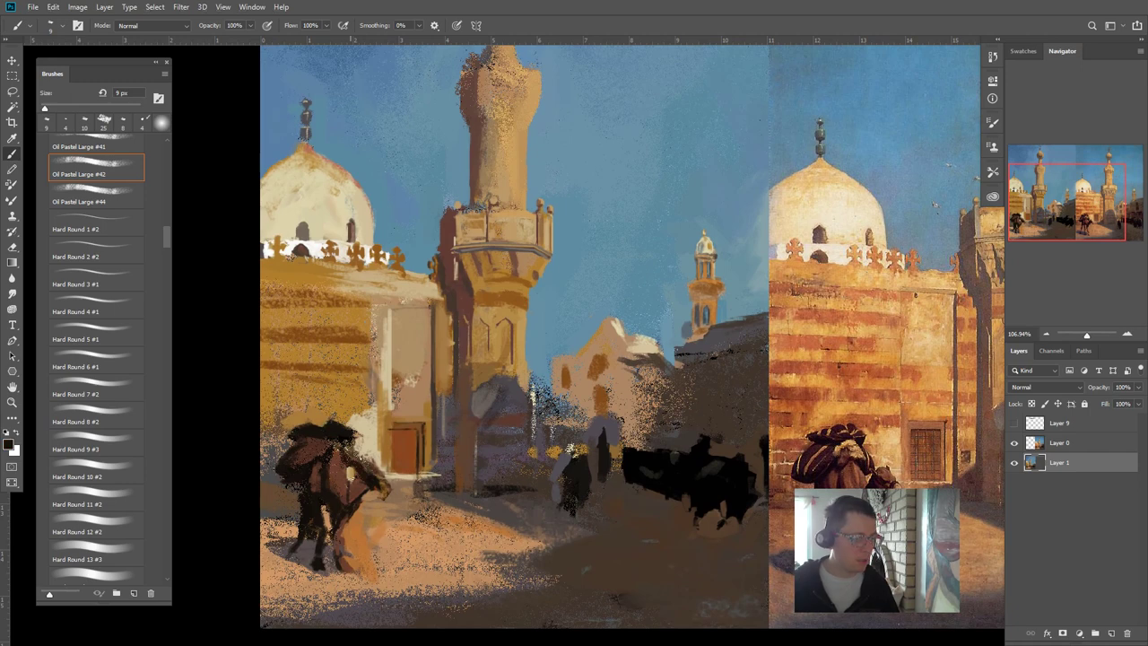
pyautogui.press('[')
pyautogui.press('[')
pyautogui.moveTo(358, 472); pyautogui.dragTo(350, 497)
# - Set the brush size to 8 px and add a dark dab to the camel's neck
pyautogui.press(']')
pyautogui.press(']')
pyautogui.press(']')
pyautogui.press(']')
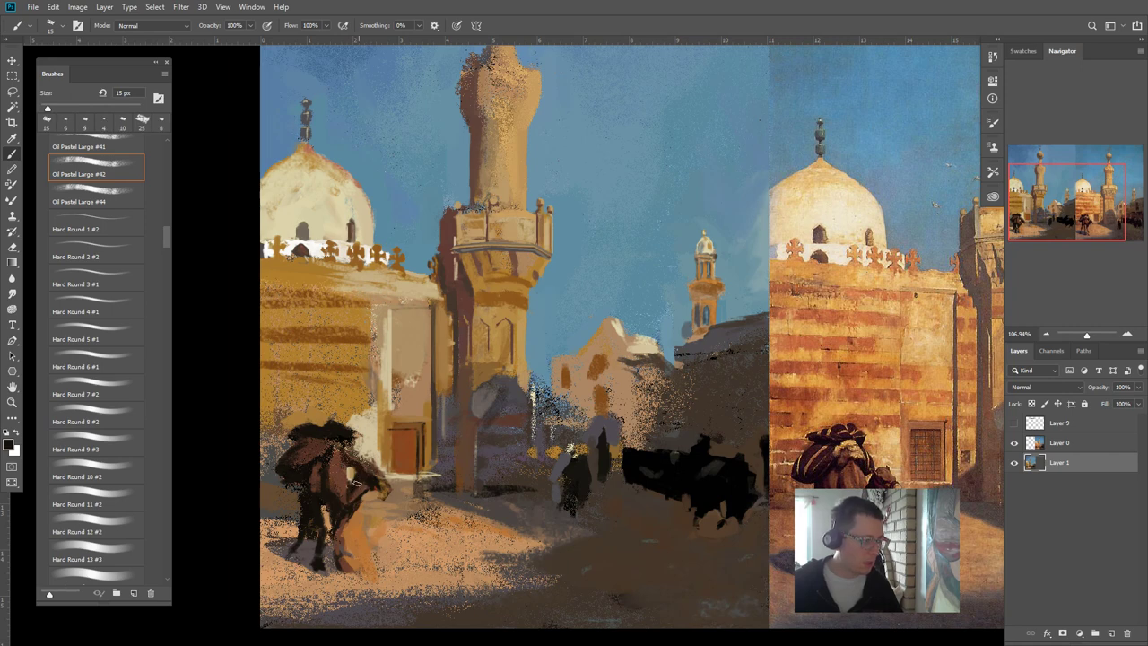
pyautogui.press('[')
pyautogui.press('[')
pyautogui.press('[')
pyautogui.click(351, 484)
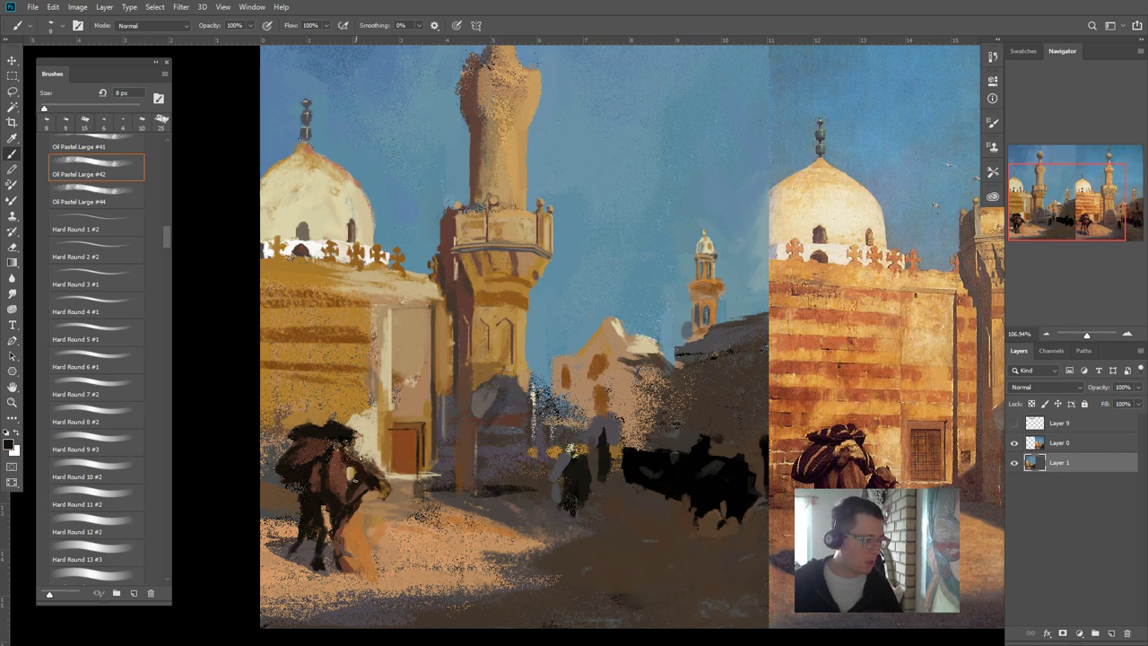
# - Try a light pink (#e79cc5) accent on the camel's shoulder
pyautogui.click(8, 443)
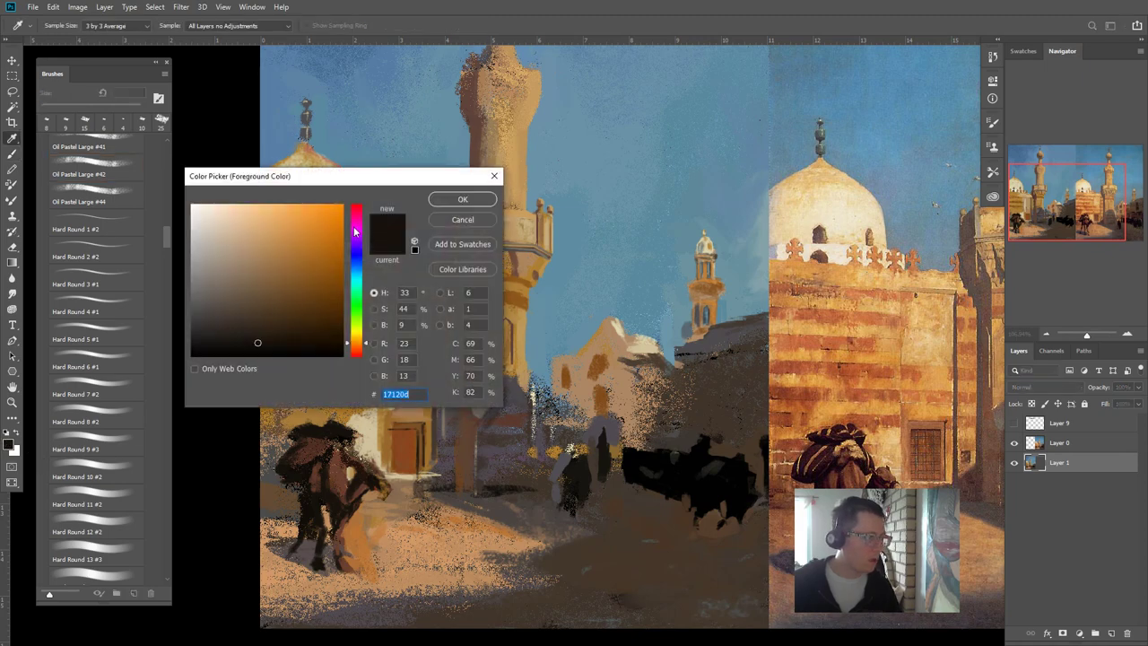
pyautogui.moveTo(355, 232)
pyautogui.mouseDown()
pyautogui.moveTo(356, 217)
pyautogui.moveTo(246, 269)
pyautogui.moveTo(238, 221)
pyautogui.mouseUp()
pyautogui.press('Return')
pyautogui.press('b')
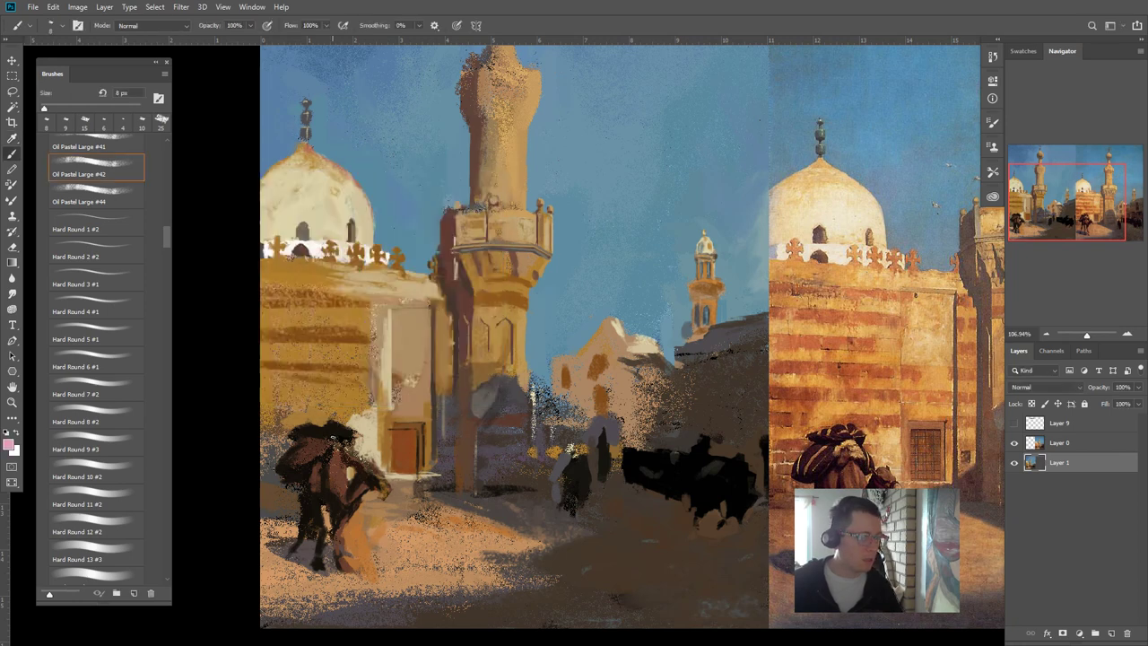
pyautogui.moveTo(345, 465); pyautogui.dragTo(338, 457)
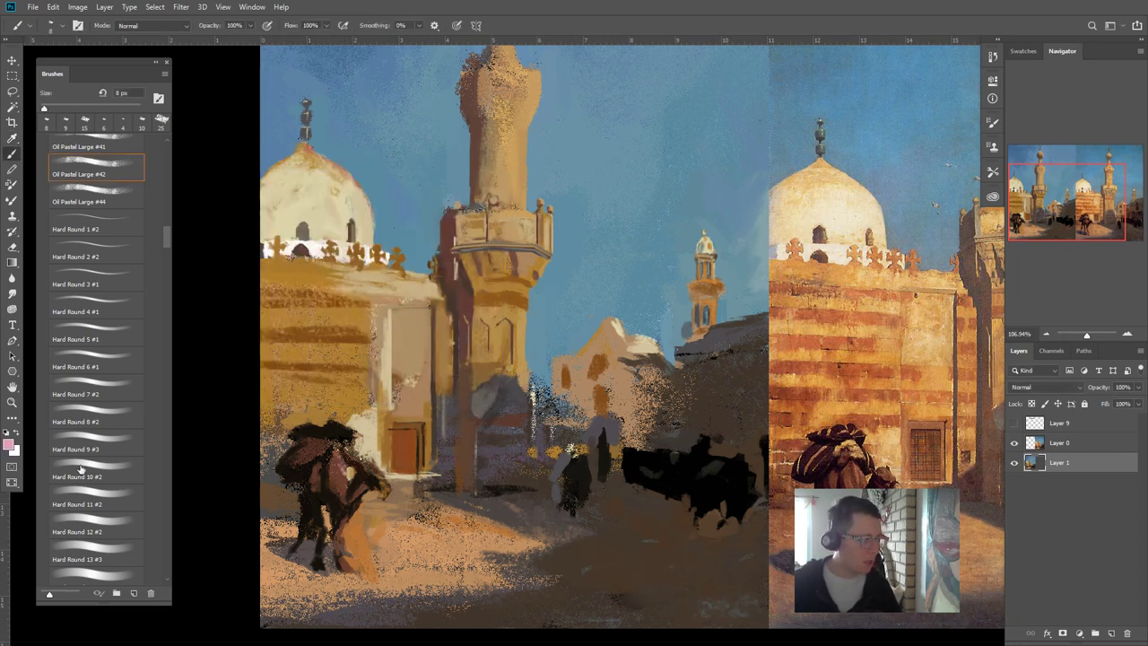
# - Choose a saturated red-orange and paint an accent on the camel's shoulder with a 5 px brush
pyautogui.click(9, 444)
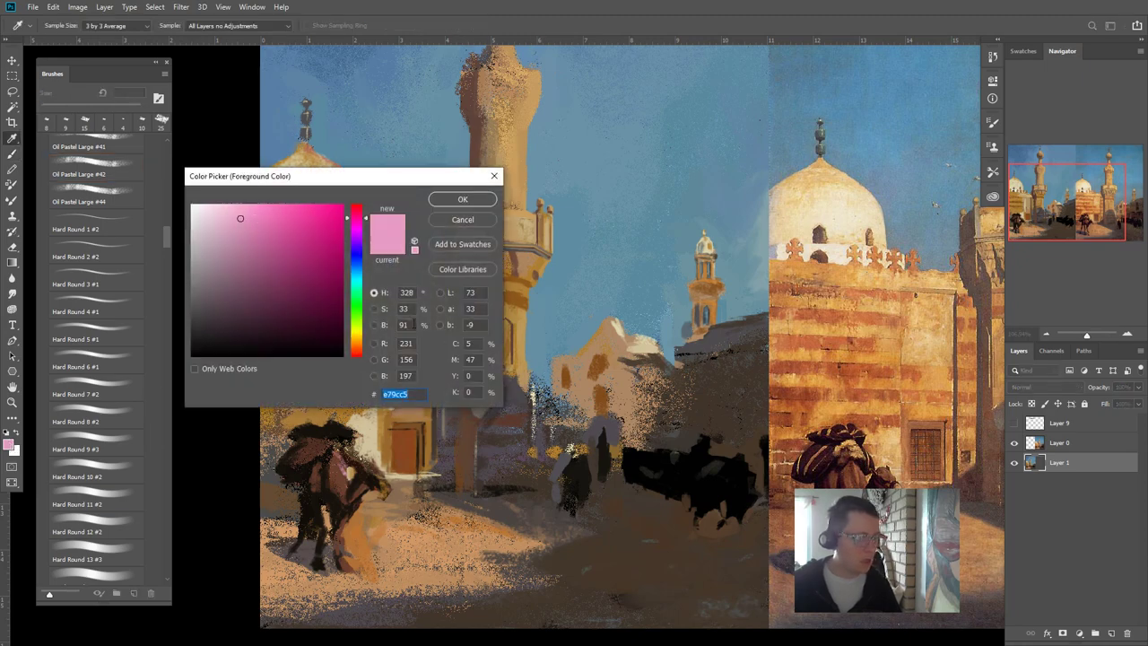
pyautogui.click(374, 309)
pyautogui.click(357, 339)
pyautogui.moveTo(357, 229); pyautogui.dragTo(357, 214)
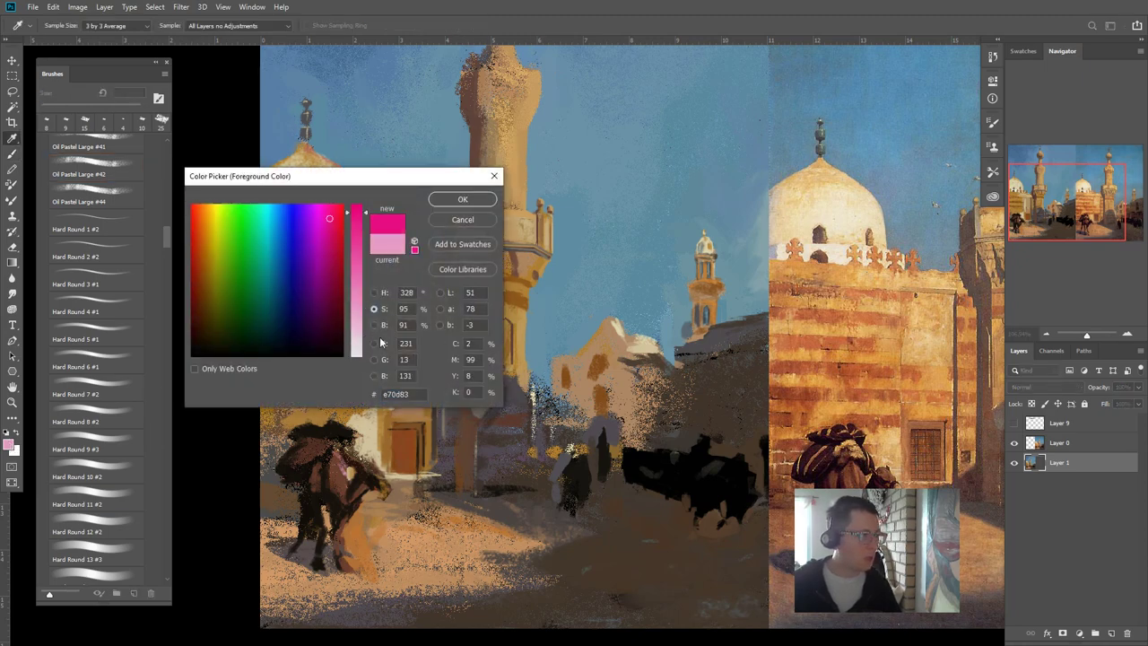
pyautogui.click(374, 292)
pyautogui.moveTo(356, 337); pyautogui.dragTo(357, 352)
pyautogui.moveTo(305, 218)
pyautogui.mouseDown()
pyautogui.moveTo(270, 220)
pyautogui.moveTo(319, 195)
pyautogui.mouseUp()
pyautogui.press('Return')
pyautogui.press('b')
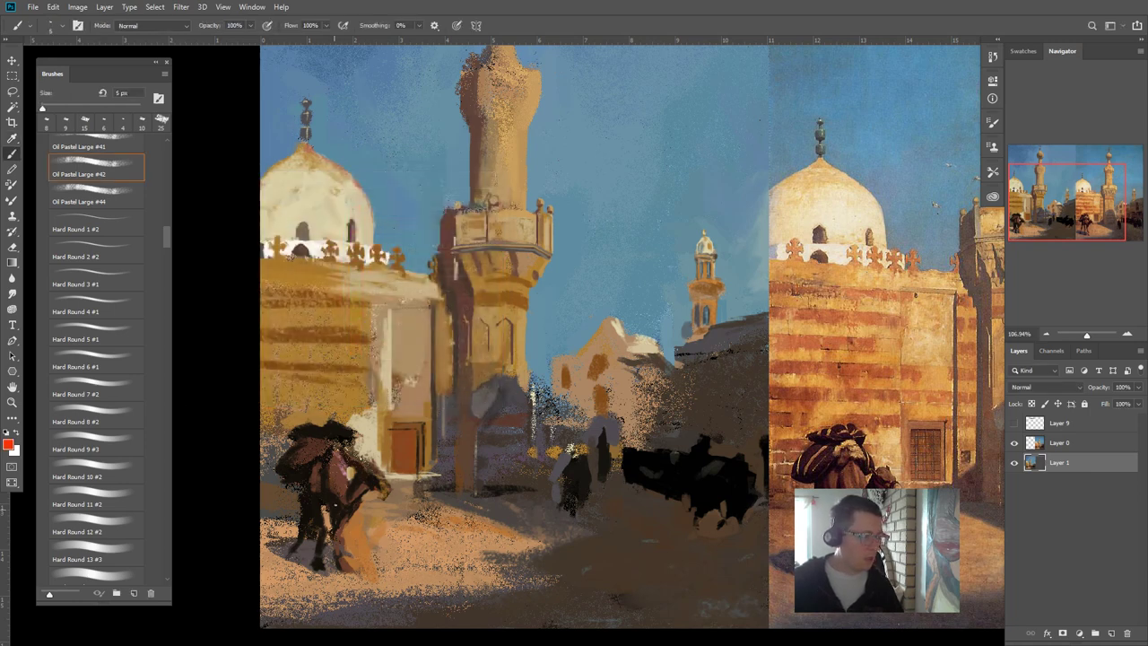
pyautogui.moveTo(341, 490); pyautogui.dragTo(343, 493)
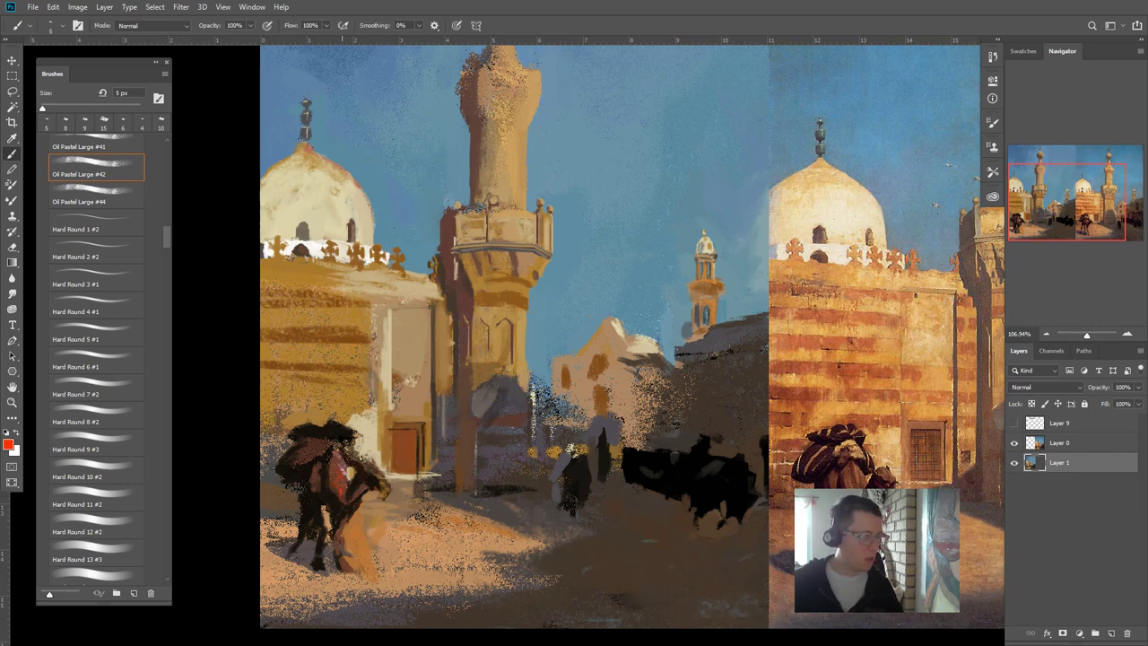
# - Model the camel's red shoulder with light, red and dark tones sampled nearby, raising the brush size to 9 px
pyautogui.keyDown('alt'); pyautogui.click(389, 371); pyautogui.keyUp('alt')
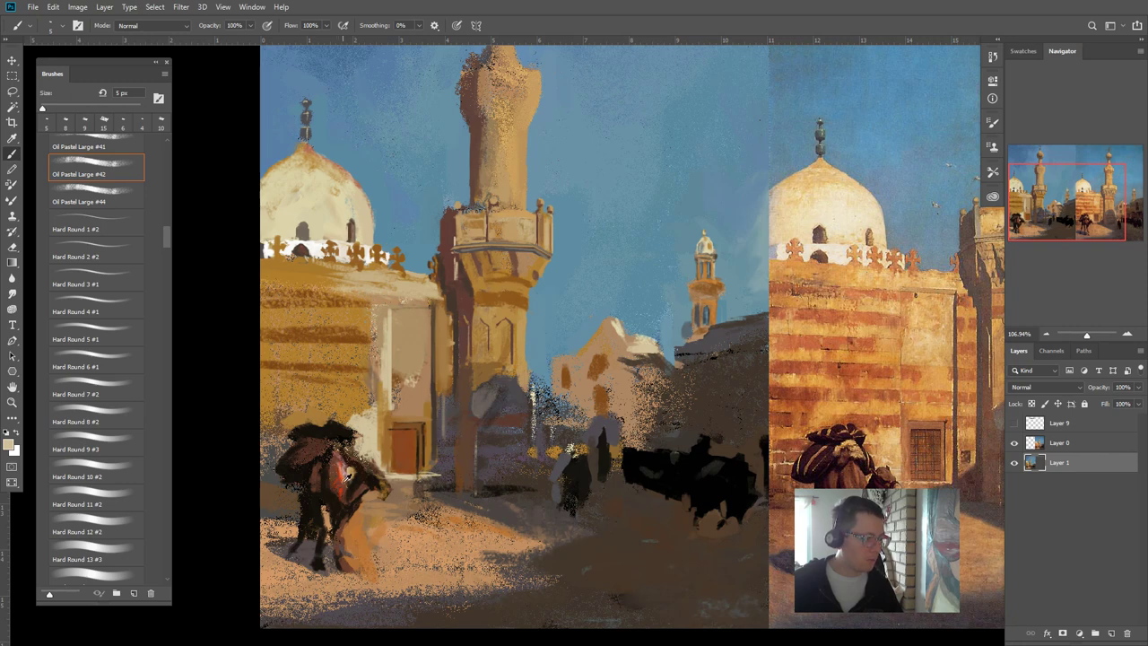
pyautogui.keyDown('alt'); pyautogui.click(347, 473); pyautogui.keyUp('alt')
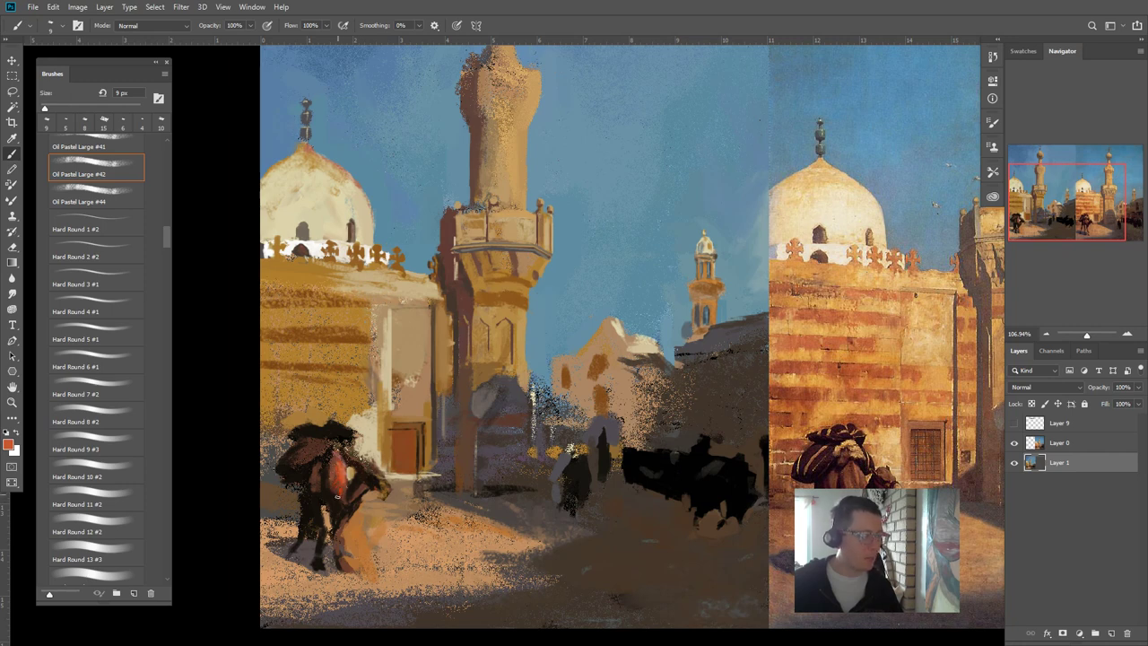
pyautogui.keyDown('alt'); pyautogui.click(340, 494); pyautogui.keyUp('alt')
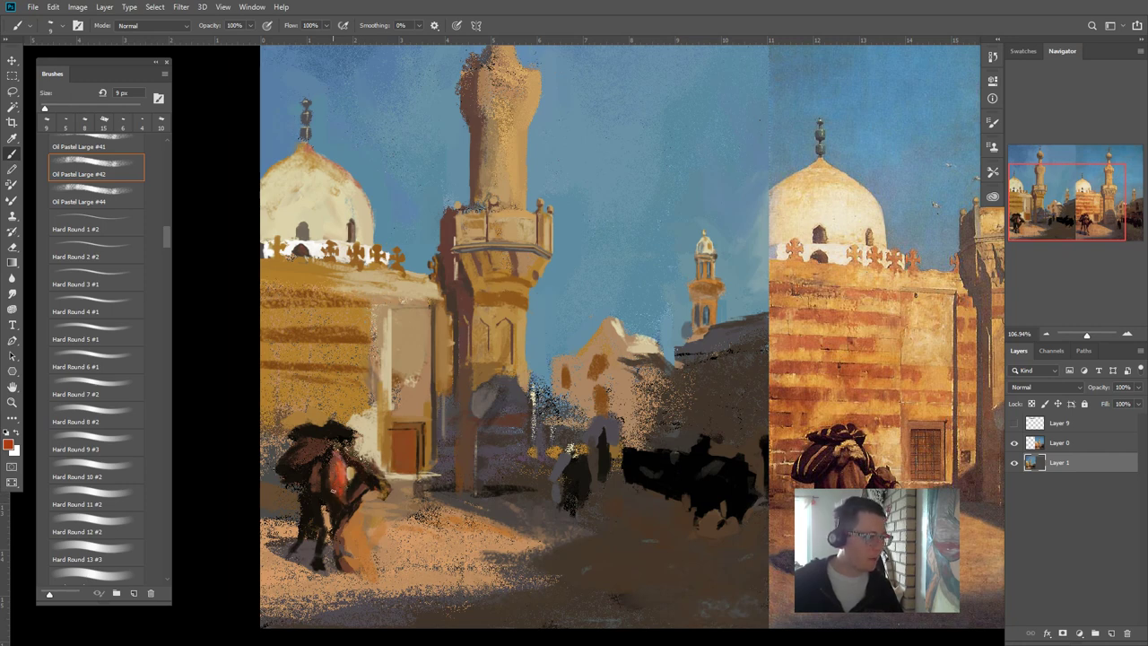
pyautogui.keyDown('alt'); pyautogui.click(304, 469); pyautogui.keyUp('alt')
pyautogui.keyDown('alt'); pyautogui.click(343, 478); pyautogui.keyUp('alt')
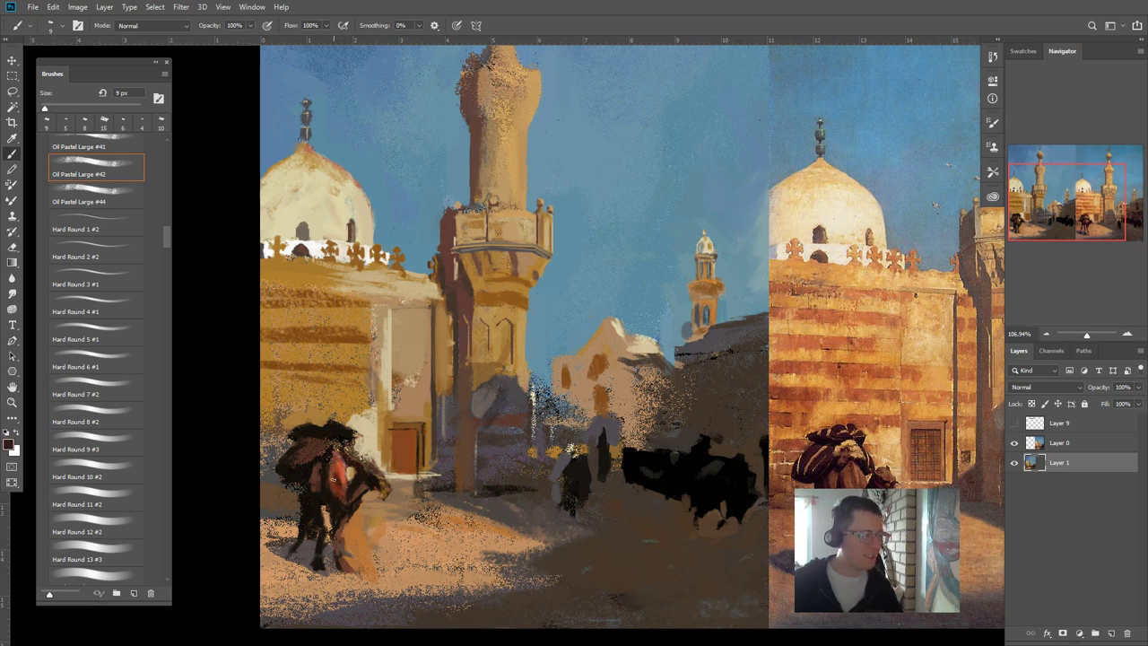
pyautogui.keyDown('alt'); pyautogui.click(338, 488); pyautogui.keyUp('alt')
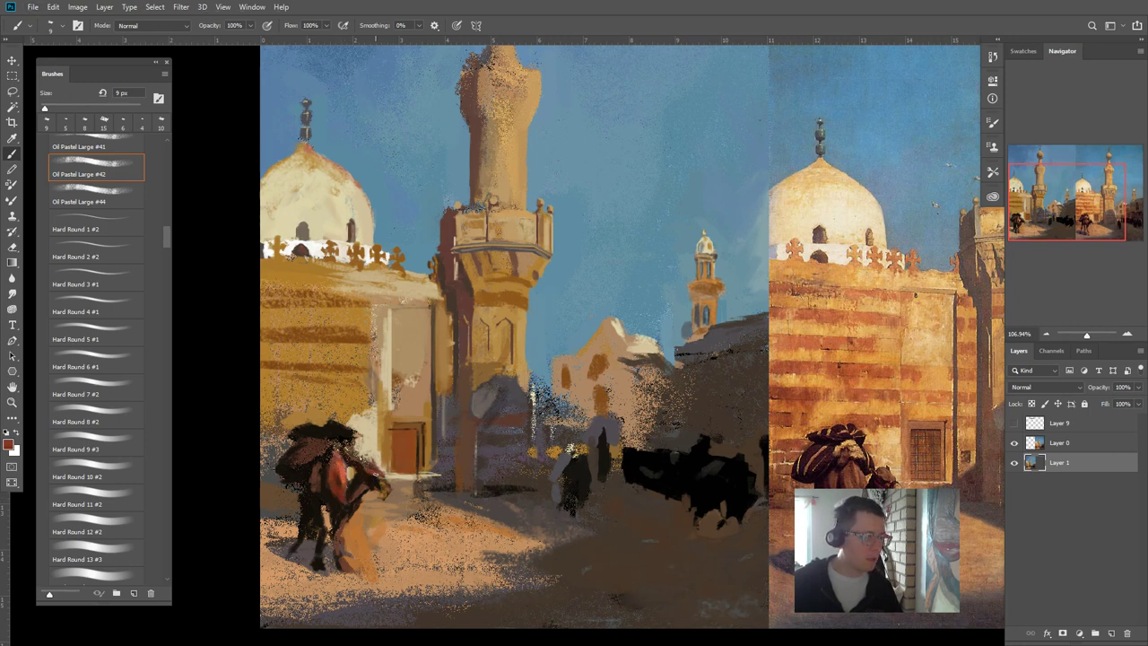
# - Reduce the brush to 6 px and then 5 px, and refine the camel's neck and head with sampled tones
pyautogui.press('[')
pyautogui.press('[')
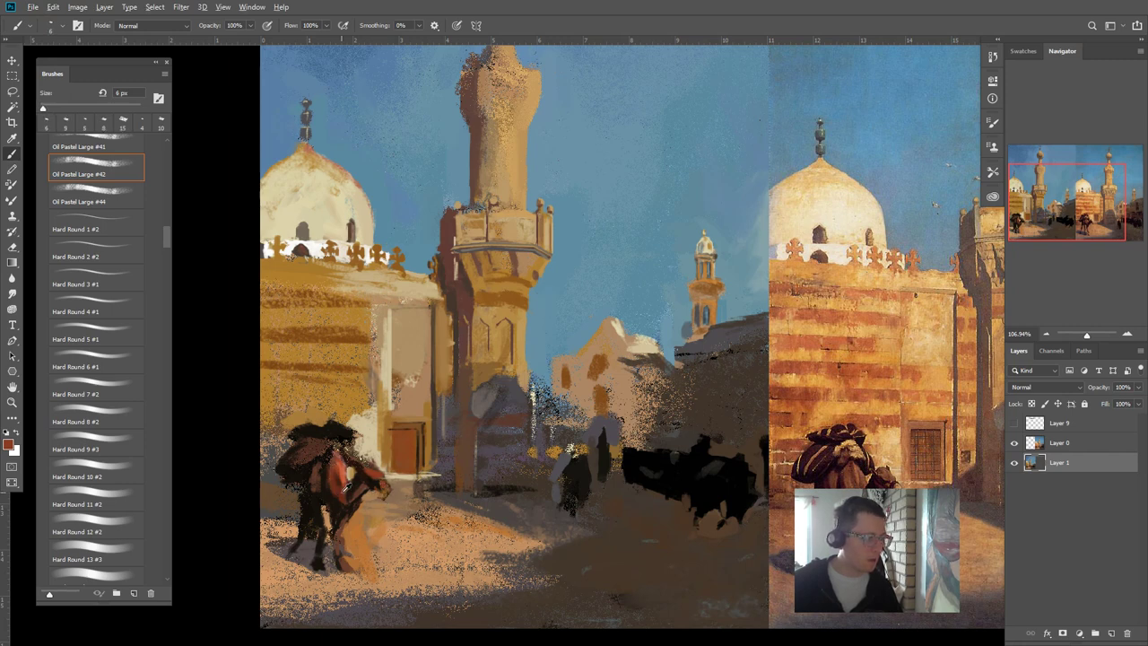
pyautogui.keyDown('alt'); pyautogui.click(359, 514); pyautogui.keyUp('alt')
pyautogui.keyDown('alt'); pyautogui.click(393, 529); pyautogui.keyUp('alt')
pyautogui.keyDown('alt'); pyautogui.click(318, 493); pyautogui.keyUp('alt')
pyautogui.moveTo(388, 498); pyautogui.dragTo(387, 502)
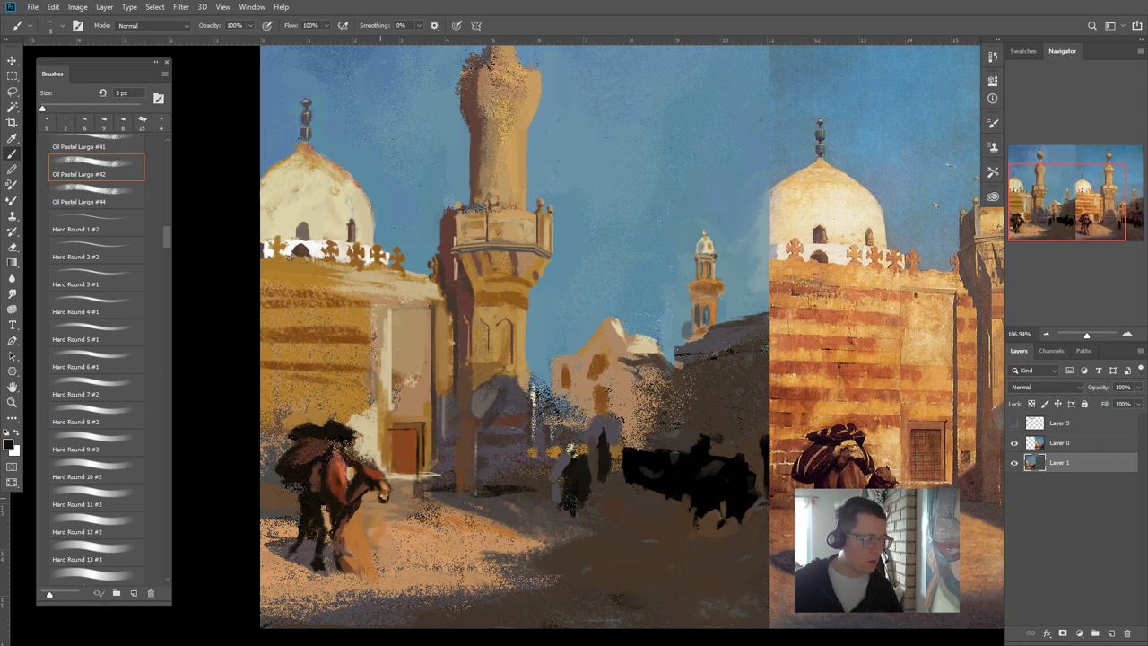
# - Touch up the edges of the camel's neck and head with sampled brown tones, enlarging the brush to 10 px
pyautogui.keyDown('alt'); pyautogui.click(377, 500); pyautogui.keyUp('alt')
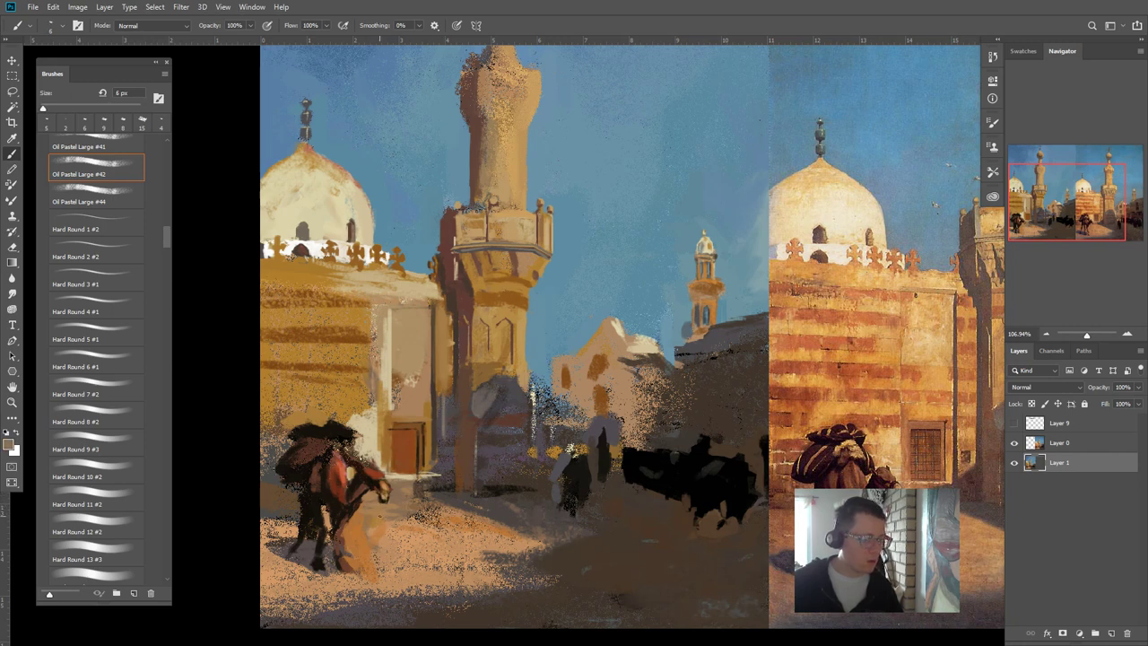
pyautogui.press(']')
pyautogui.press(']')
pyautogui.press(']')
pyautogui.press(']')
pyautogui.press(']')
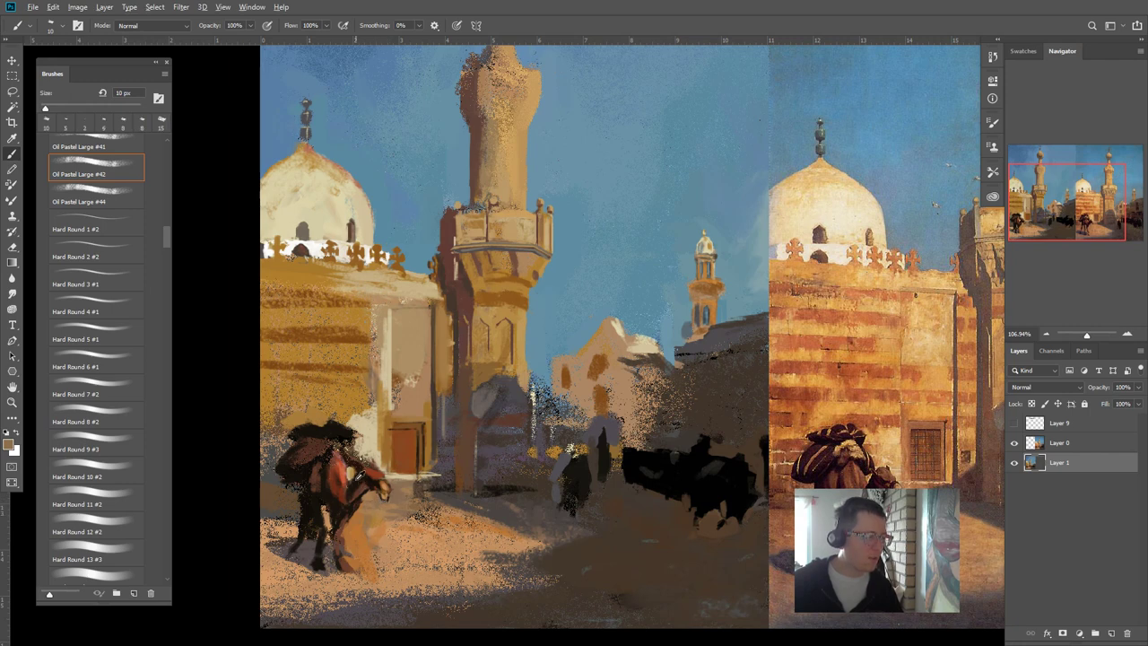
pyautogui.keyDown('alt'); pyautogui.click(361, 476); pyautogui.keyUp('alt')
# - Rework the camel's shoulder and neck base with tones sampled from the surrounding fur, bringing the brush to 9 px
pyautogui.press(']')
pyautogui.press(']')
pyautogui.press(']')
pyautogui.keyDown('alt'); pyautogui.click(346, 465); pyautogui.keyUp('alt')
pyautogui.keyDown('alt'); pyautogui.click(331, 460); pyautogui.keyUp('alt')
pyautogui.keyDown('alt'); pyautogui.click(332, 476); pyautogui.keyUp('alt')
pyautogui.keyDown('alt'); pyautogui.click(337, 478); pyautogui.keyUp('alt')
pyautogui.press('[')
pyautogui.press('[')
pyautogui.press('[')
pyautogui.press('[')
pyautogui.press('[')
pyautogui.press('[')
pyautogui.press('[')
pyautogui.press('[')
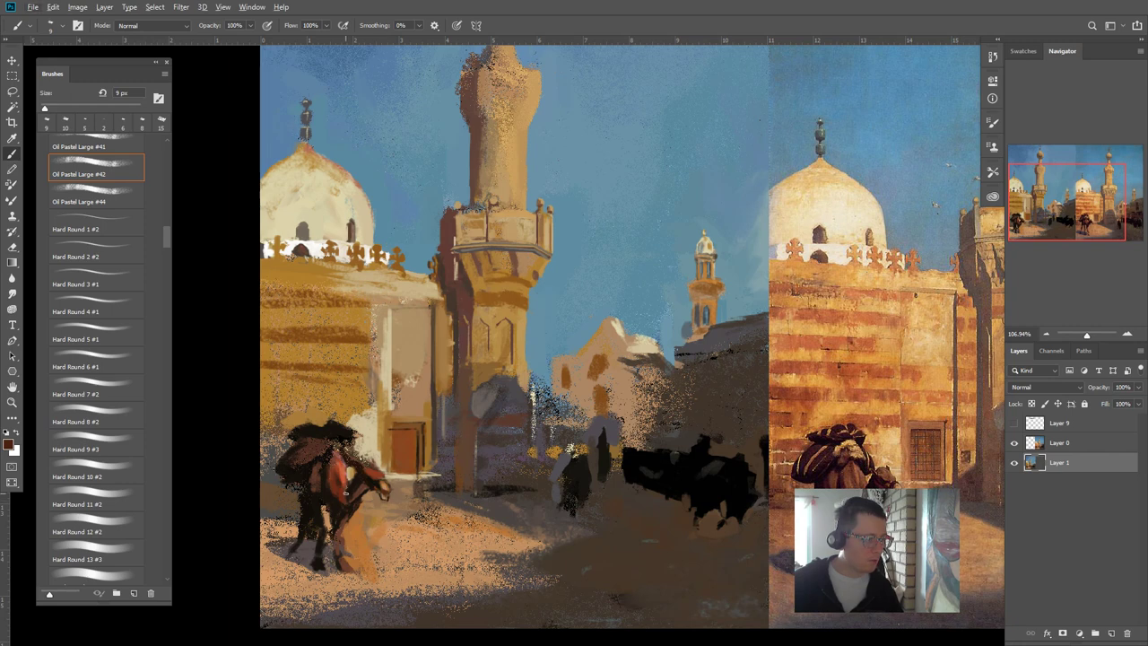
# - Refine the camel's lower neck and muzzle with sampled dark and orange-brown tones, using a 6 px and then an 8 px brush
pyautogui.keyDown('alt'); pyautogui.click(323, 499); pyautogui.keyUp('alt')
pyautogui.keyDown('alt'); pyautogui.click(390, 480); pyautogui.keyUp('alt')
pyautogui.press('[')
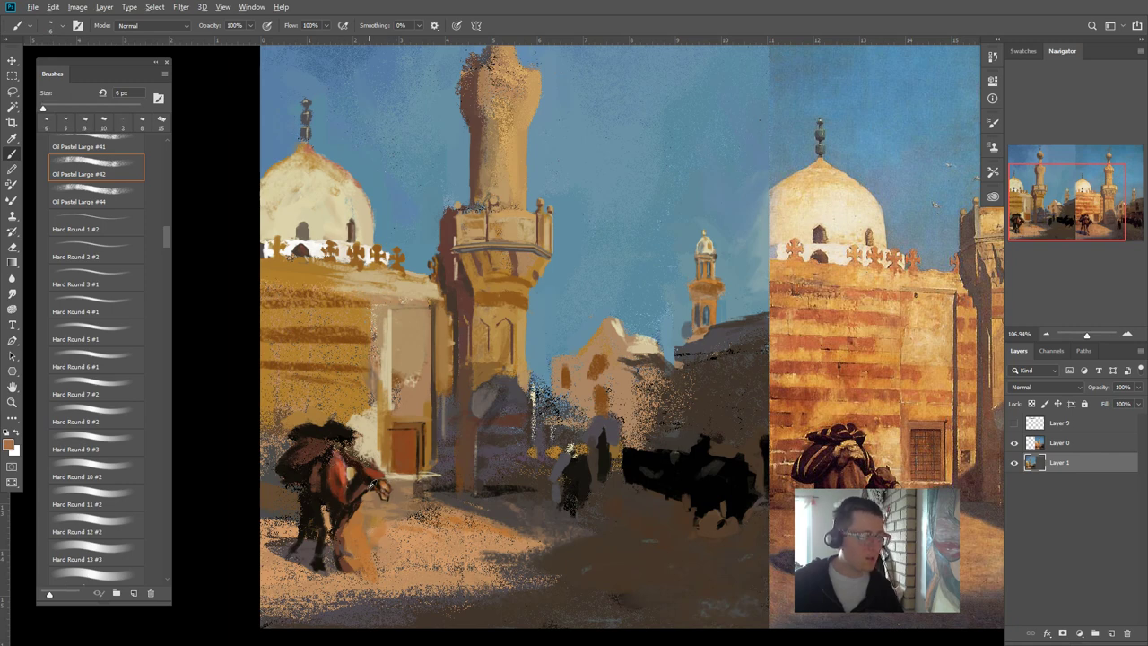
pyautogui.press(']')
pyautogui.press(']')
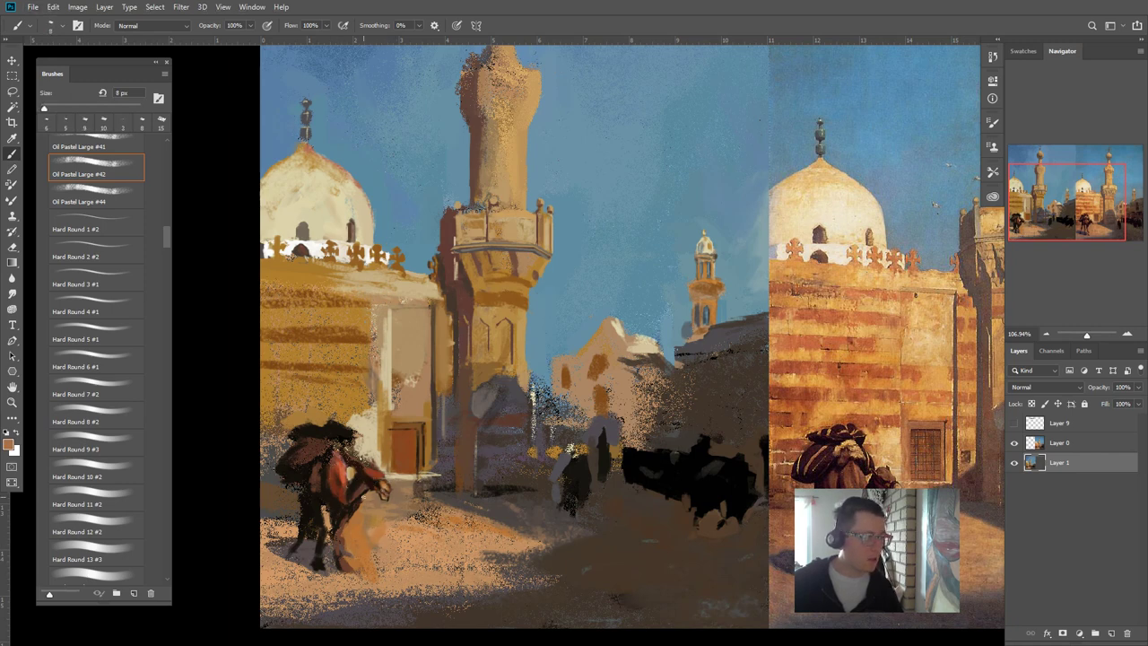
# - Clean up the outline of the camel's neck and chest with a sampled sand tone and a 5 px brush
pyautogui.press('[')
pyautogui.press(']')
pyautogui.press(']')
pyautogui.press(']')
pyautogui.press(']')
pyautogui.keyDown('alt'); pyautogui.click(366, 480); pyautogui.keyUp('alt')
pyautogui.keyDown('alt'); pyautogui.click(366, 510); pyautogui.keyUp('alt')
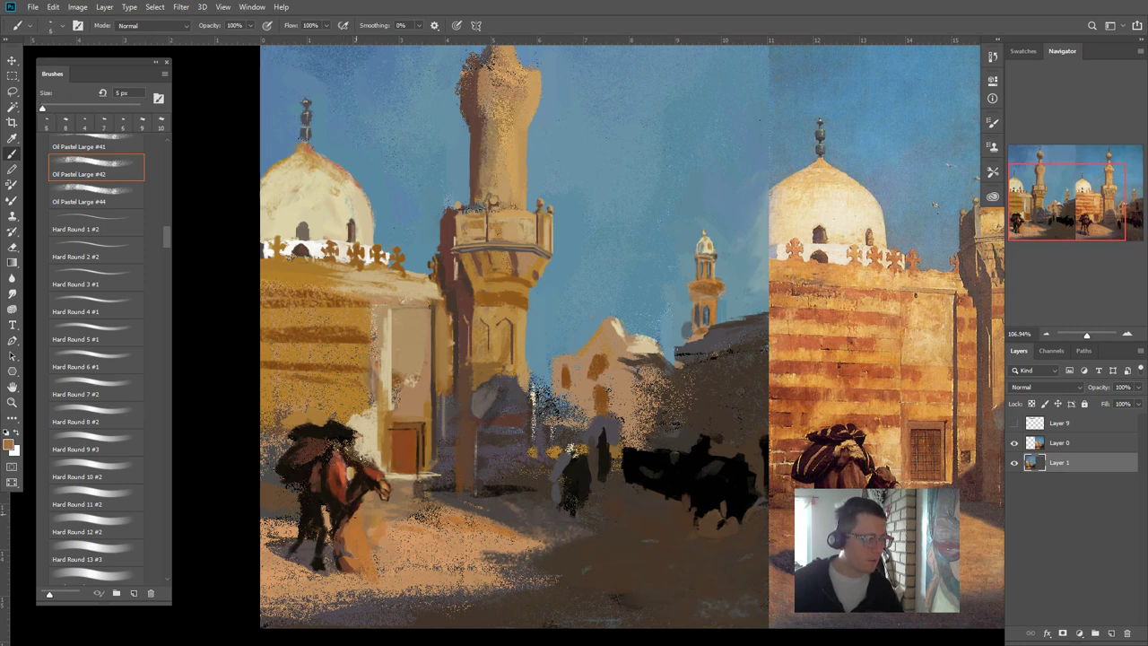
pyautogui.moveTo(354, 518); pyautogui.dragTo(360, 502)
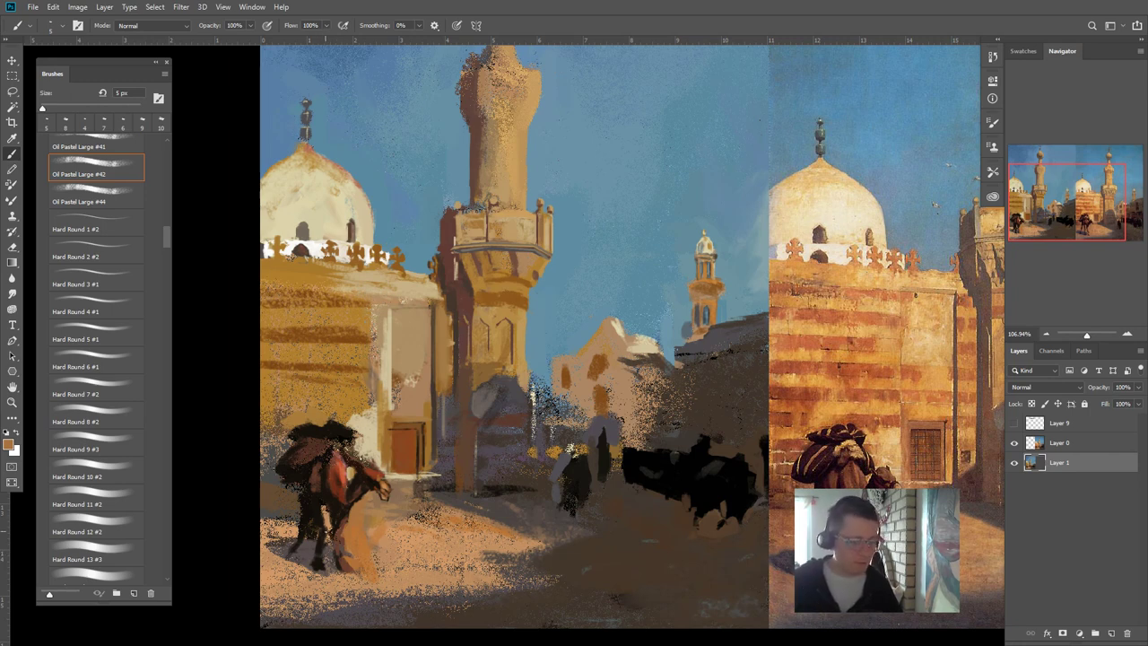
# - Shade the camel's belly and upper front leg with sampled dark browns using a 7 px brush
pyautogui.keyDown('alt'); pyautogui.click(330, 509); pyautogui.keyUp('alt')
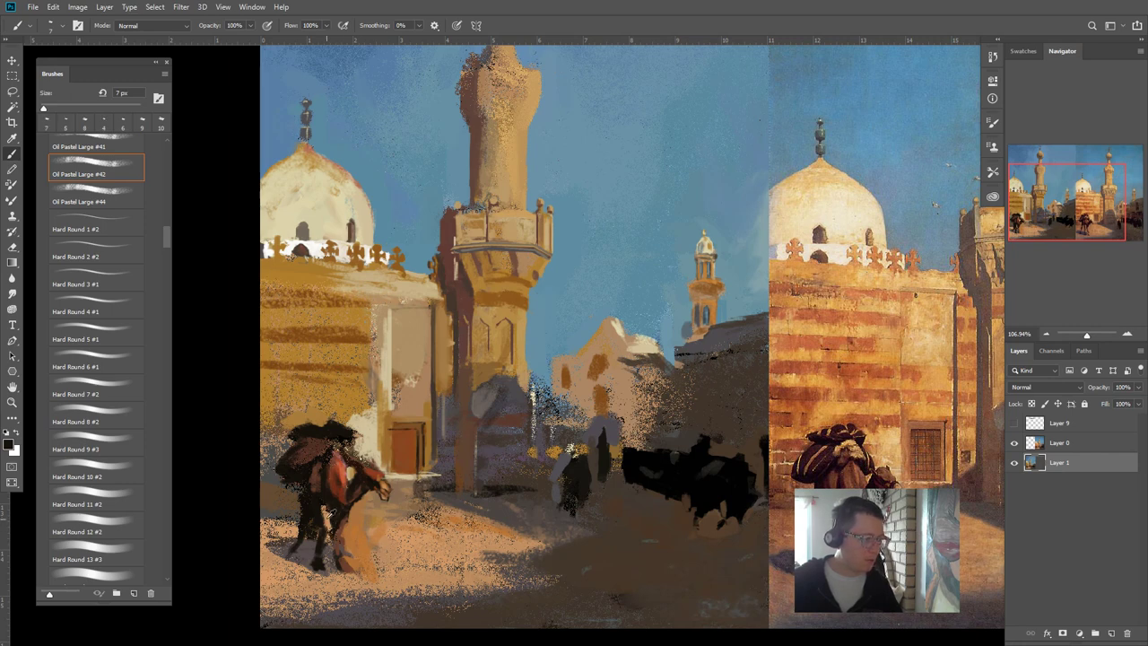
pyautogui.keyDown('alt'); pyautogui.click(332, 513); pyautogui.keyUp('alt')
pyautogui.keyDown('alt'); pyautogui.click(338, 504); pyautogui.keyUp('alt')
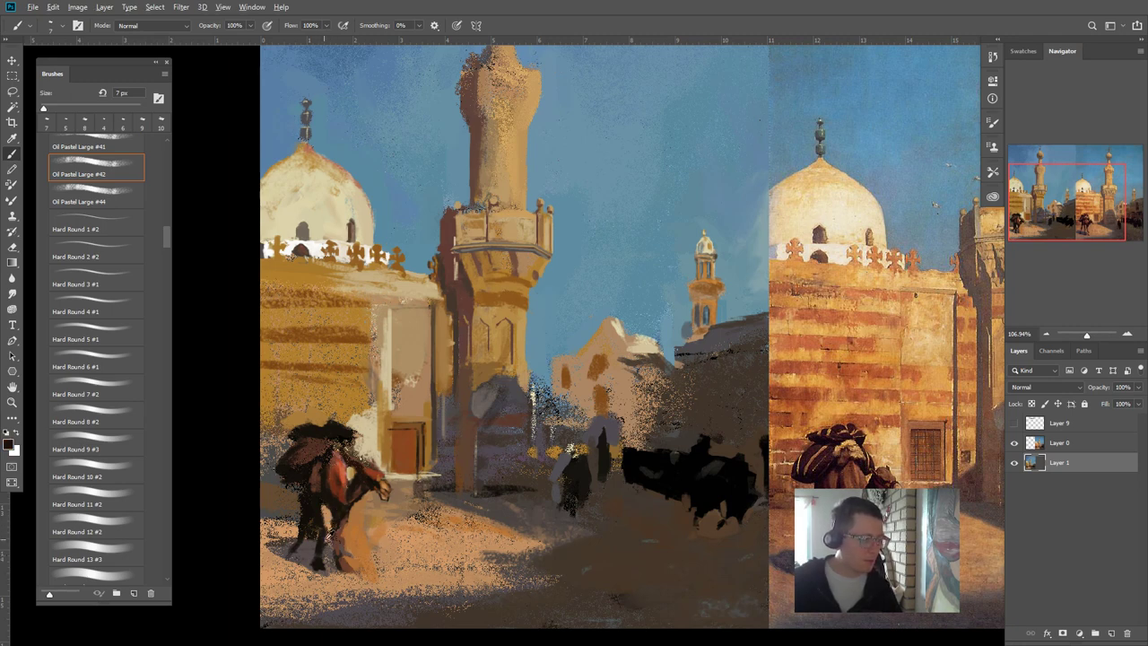
pyautogui.keyDown('alt'); pyautogui.click(329, 552); pyautogui.keyUp('alt')
# - Paint the camel's front leg with the door's orange-brown at 10 px, and define its edges in near-black at 5 px
pyautogui.keyDown('alt'); pyautogui.click(405, 446); pyautogui.keyUp('alt')
pyautogui.press(']')
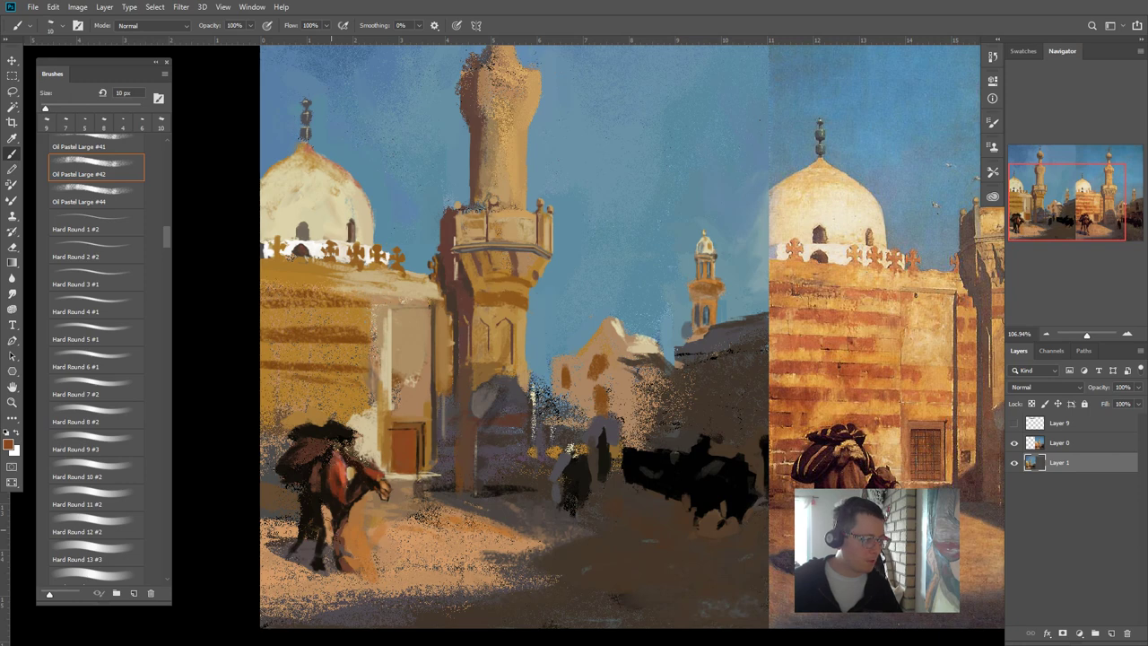
pyautogui.moveTo(328, 519); pyautogui.dragTo(327, 531)
pyautogui.click(320, 488)
pyautogui.keyDown('alt'); pyautogui.click(314, 503); pyautogui.keyUp('alt')
pyautogui.press('[')
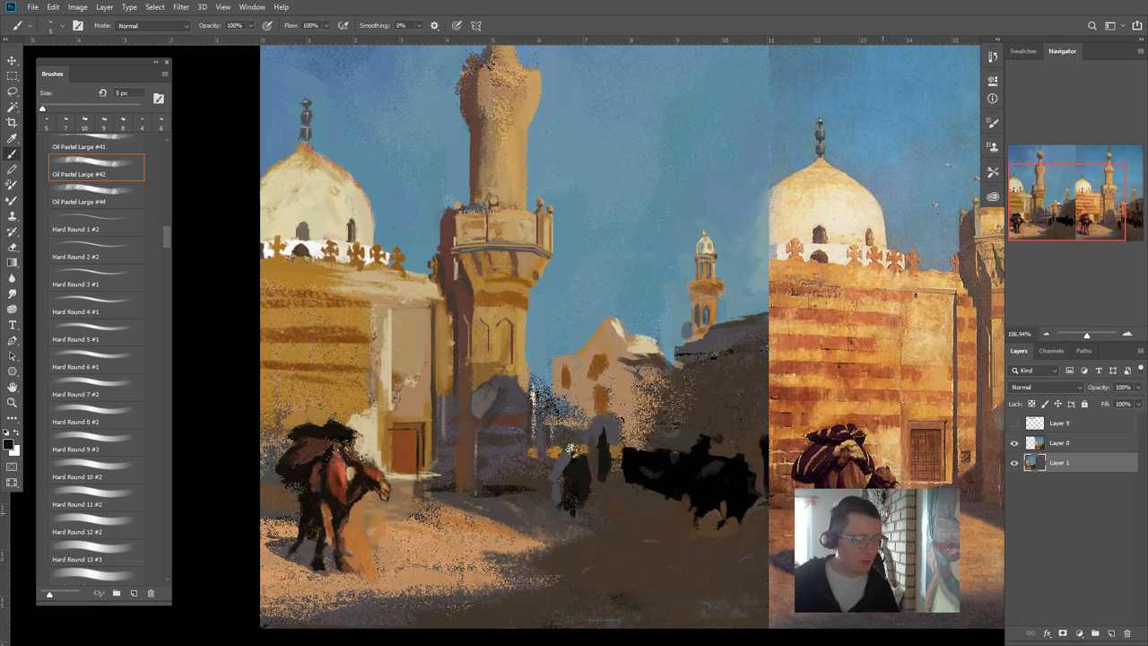
pyautogui.moveTo(449, 41); pyautogui.dragTo(349, 36)
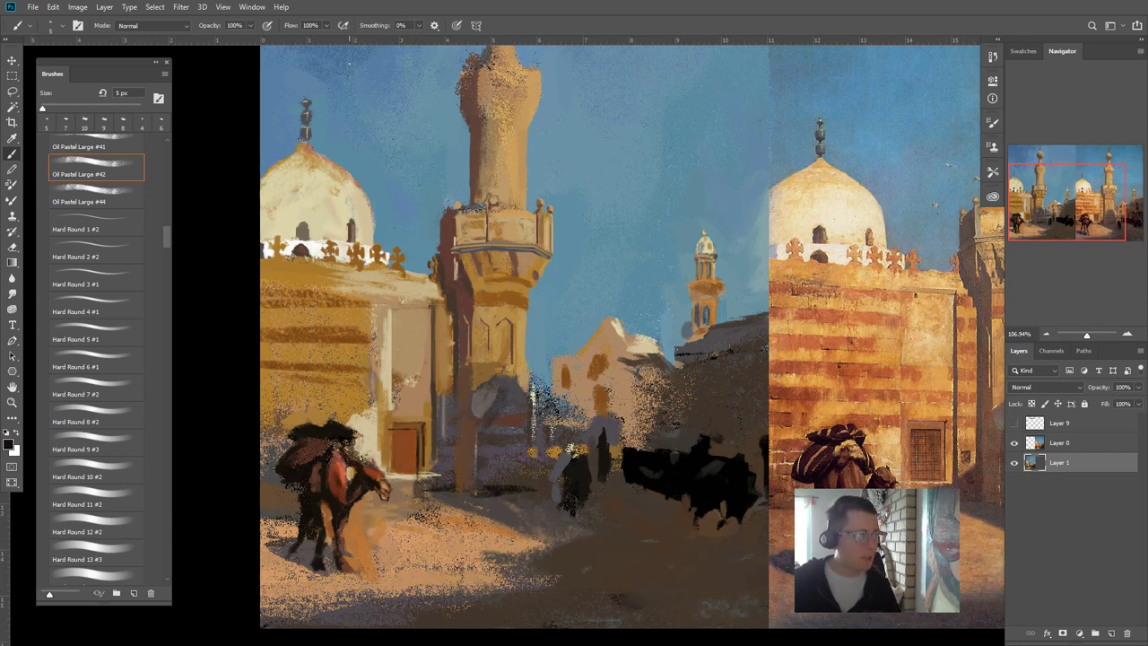
# - Shape the camel's front foot with sampled dark, sand and reddish-brown tones using a 9 px brush
pyautogui.keyDown('alt'); pyautogui.click(348, 559); pyautogui.keyUp('alt')
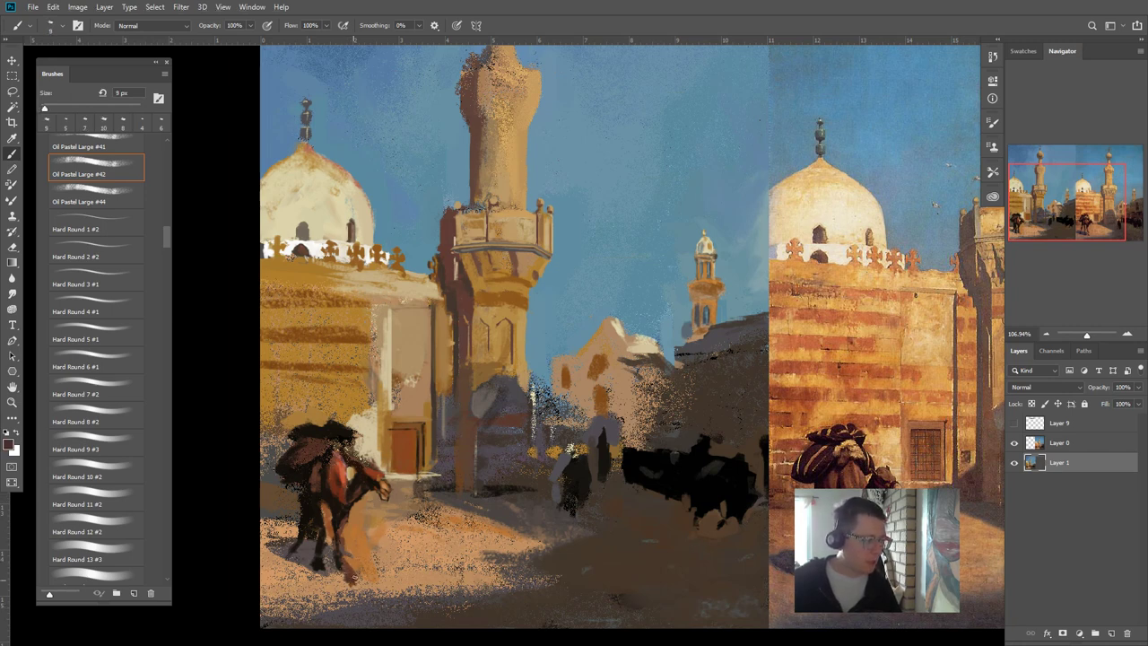
pyautogui.keyDown('alt'); pyautogui.click(373, 556); pyautogui.keyUp('alt')
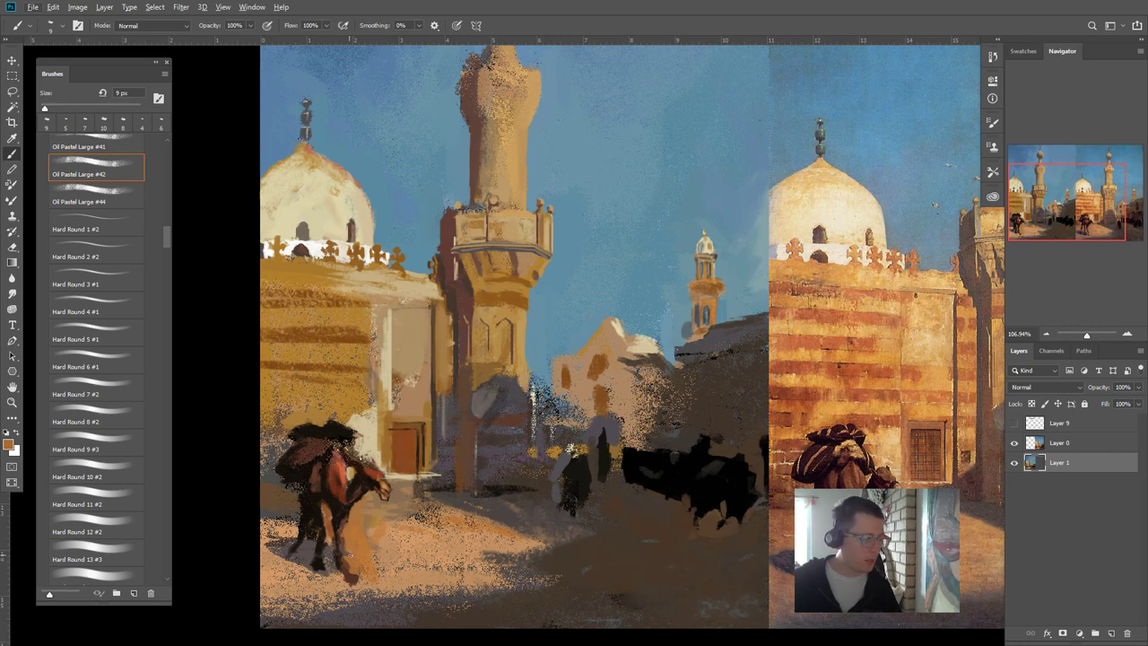
pyautogui.keyDown('alt'); pyautogui.click(356, 577); pyautogui.keyUp('alt')
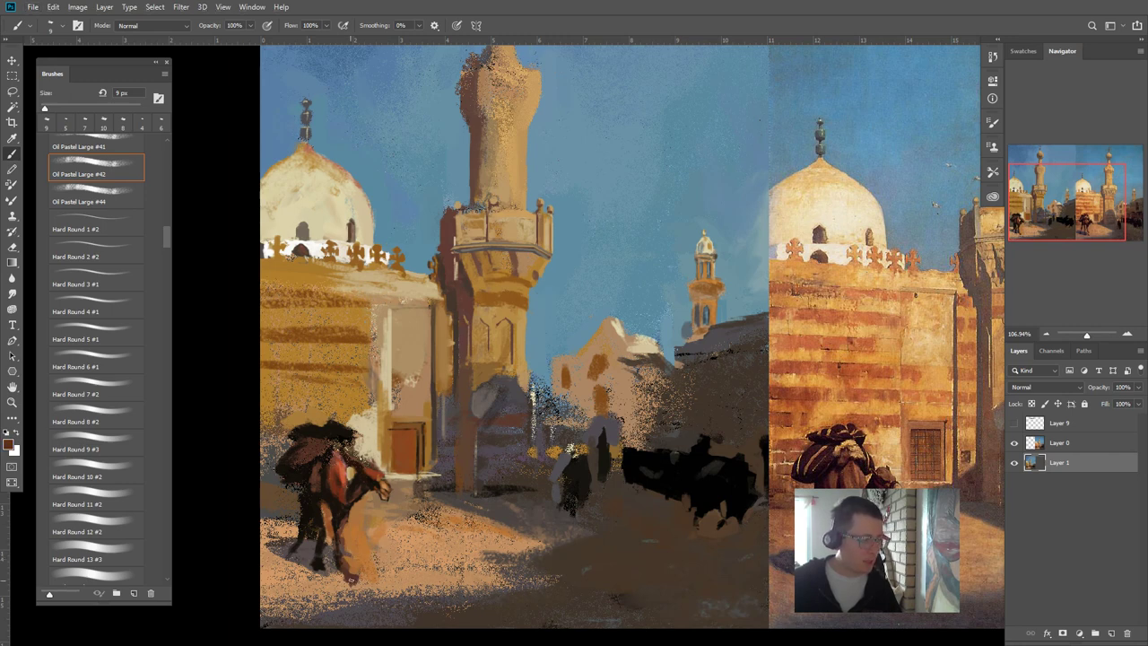
pyautogui.keyDown('alt'); pyautogui.click(360, 566); pyautogui.keyUp('alt')
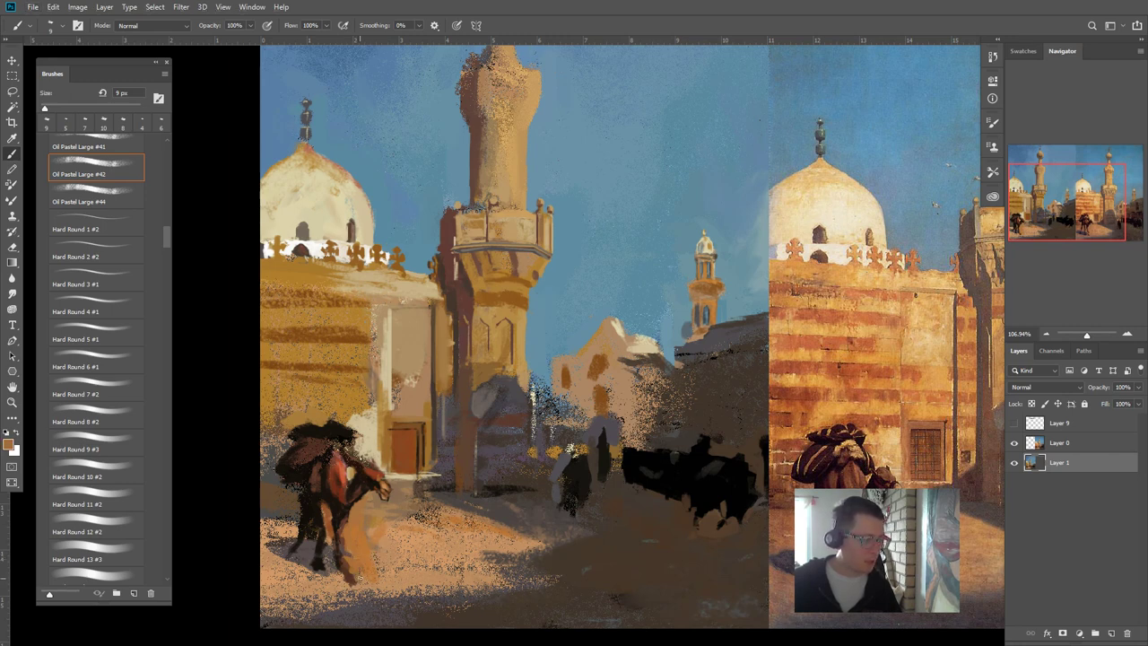
pyautogui.keyDown('alt'); pyautogui.click(350, 577); pyautogui.keyUp('alt')
pyautogui.moveTo(351, 584); pyautogui.dragTo(323, 563)
pyautogui.keyDown('alt'); pyautogui.click(318, 563); pyautogui.keyUp('alt')
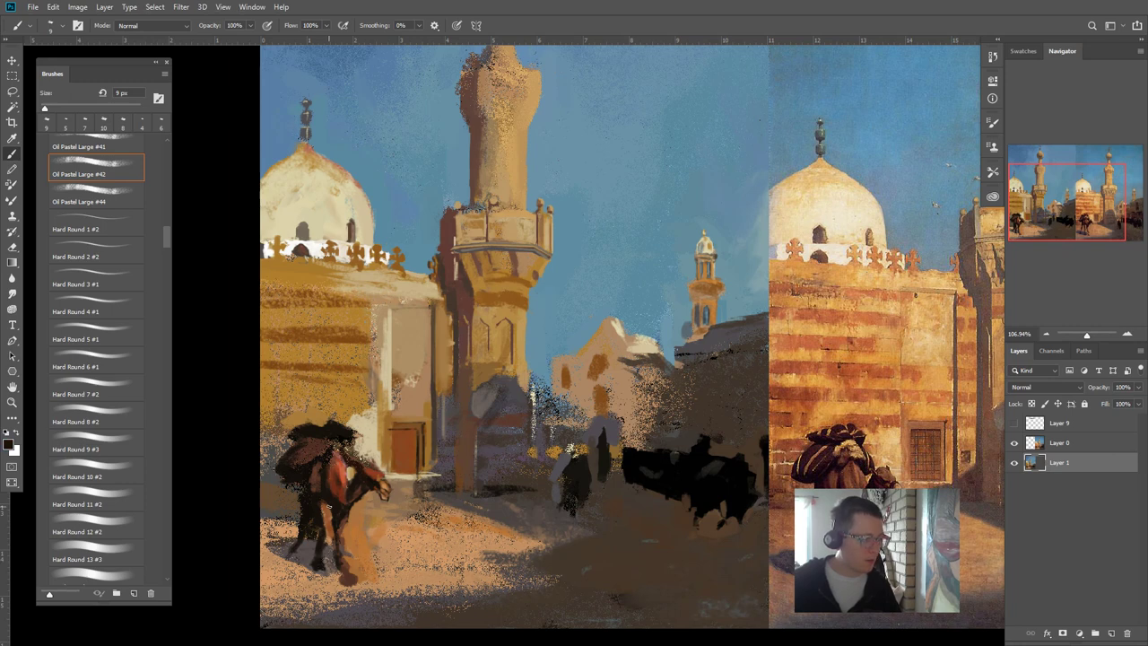
# - Model the camel's other foot and lower leg with sampled red, dark and sand tones at 9 px
pyautogui.keyDown('alt'); pyautogui.click(344, 487); pyautogui.keyUp('alt')
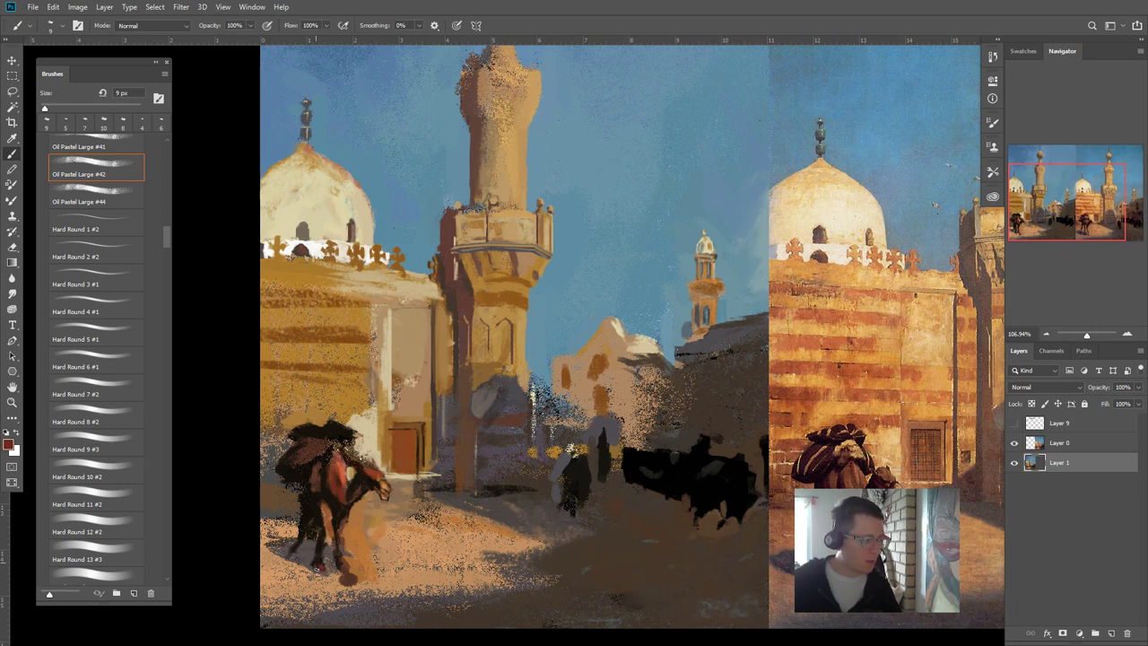
pyautogui.keyDown('alt'); pyautogui.click(324, 557); pyautogui.keyUp('alt')
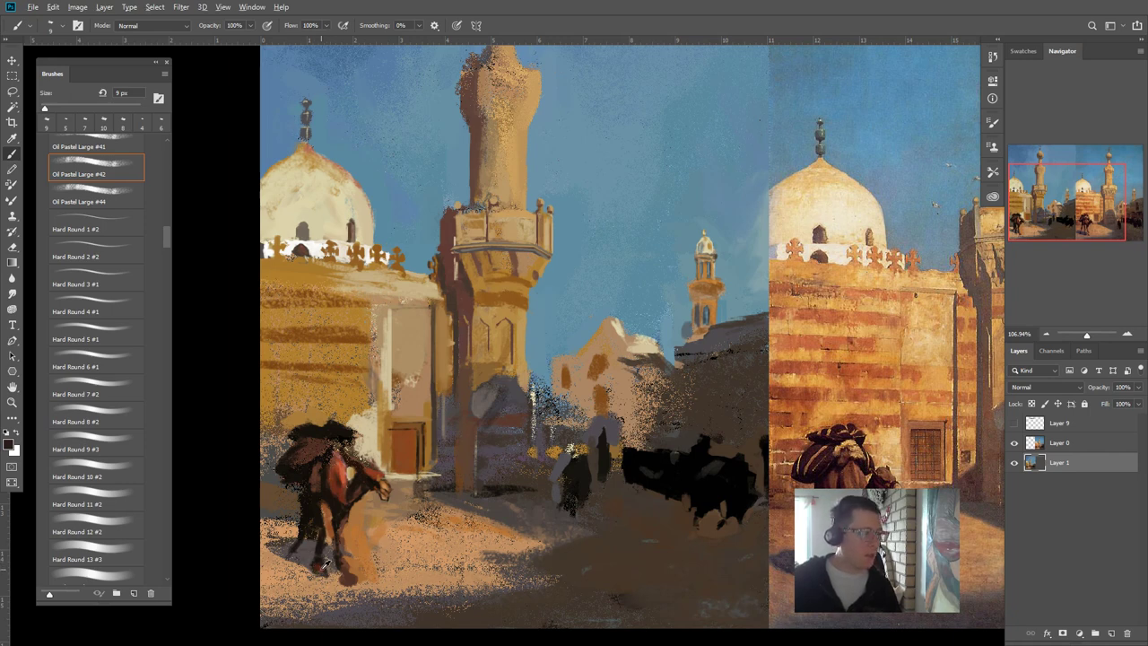
pyautogui.keyDown('alt'); pyautogui.click(363, 540); pyautogui.keyUp('alt')
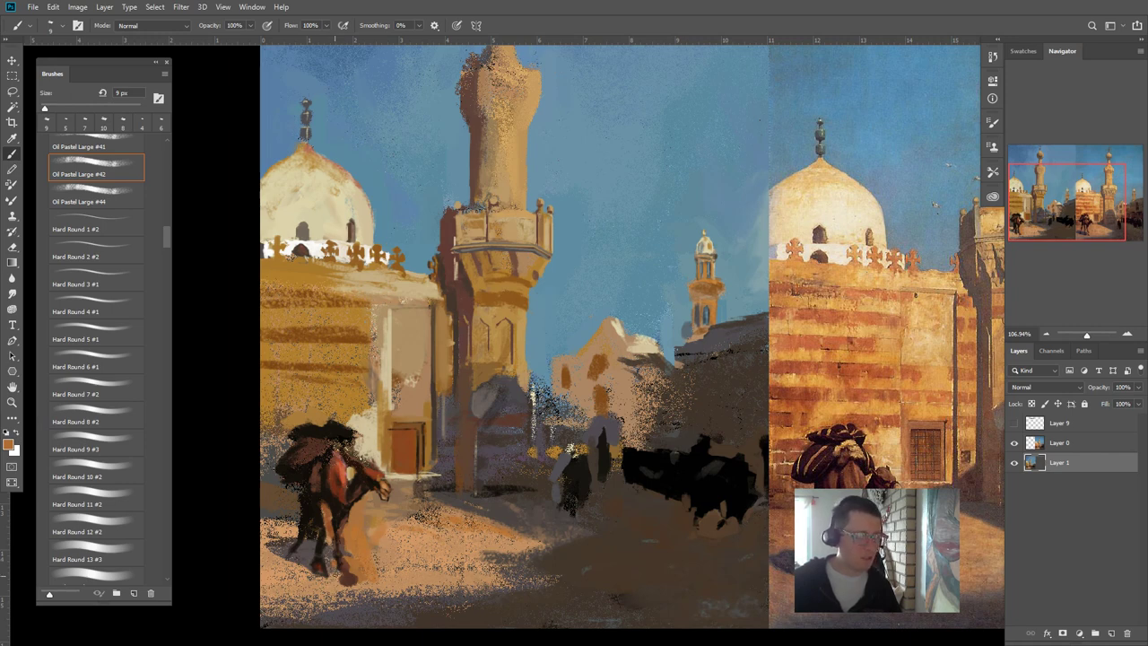
pyautogui.keyDown('alt'); pyautogui.click(312, 565); pyautogui.keyUp('alt')
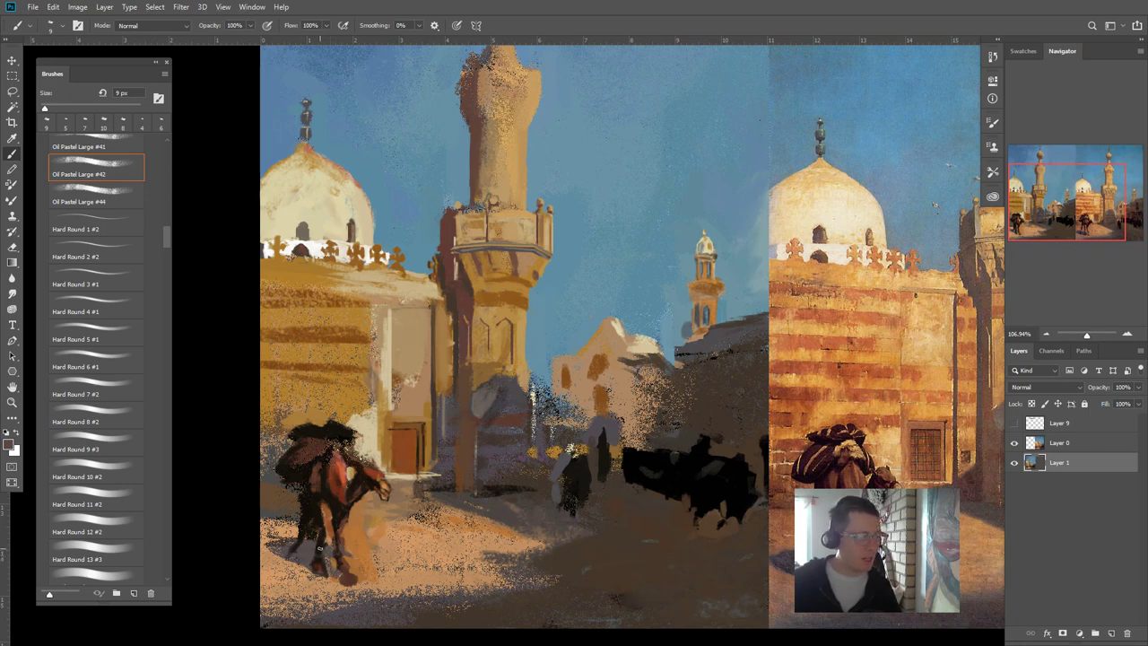
pyautogui.keyDown('alt'); pyautogui.click(333, 528); pyautogui.keyUp('alt')
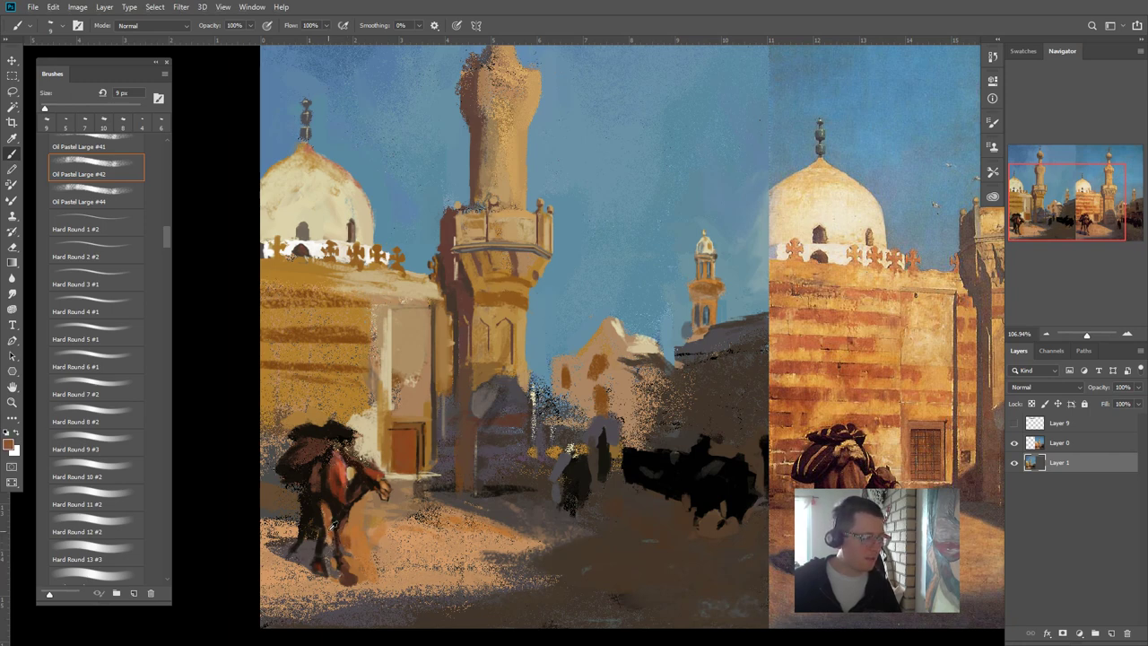
# - Paint sampled orange sand around and between the camel's legs to slim them, using a 10 px and then an 8 px brush
pyautogui.keyDown('alt'); pyautogui.click(359, 545); pyautogui.keyUp('alt')
pyautogui.press(']')
pyautogui.press(']')
pyautogui.press(']')
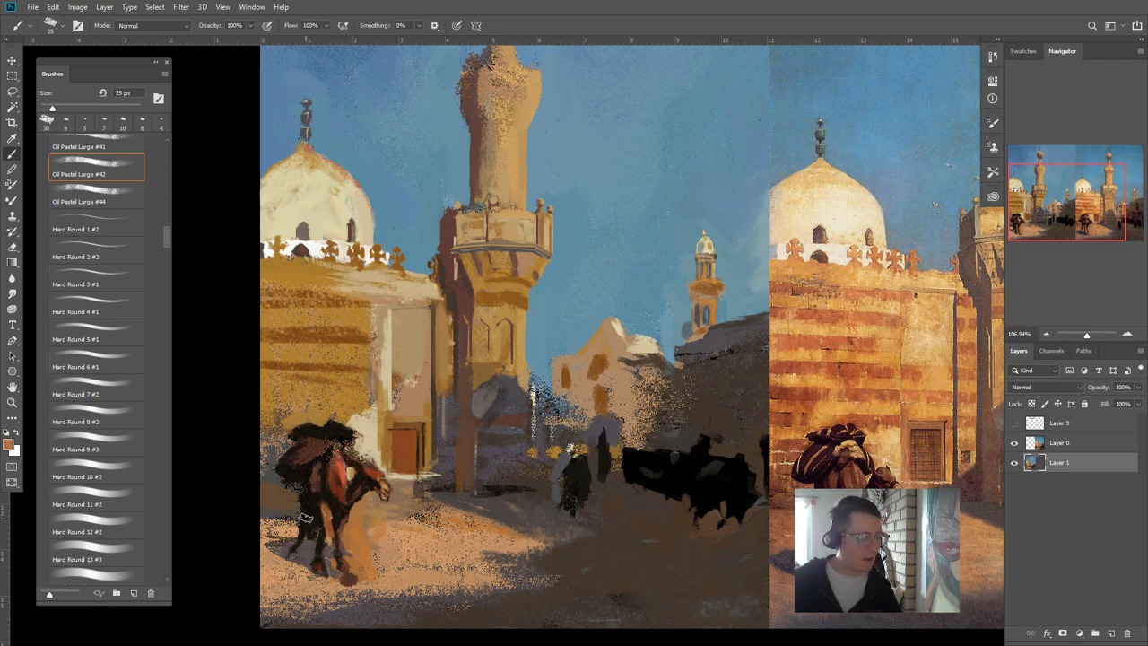
pyautogui.press('[')
pyautogui.press('[')
pyautogui.moveTo(329, 531); pyautogui.dragTo(329, 538)
pyautogui.keyDown('alt'); pyautogui.click(329, 543); pyautogui.keyUp('alt')
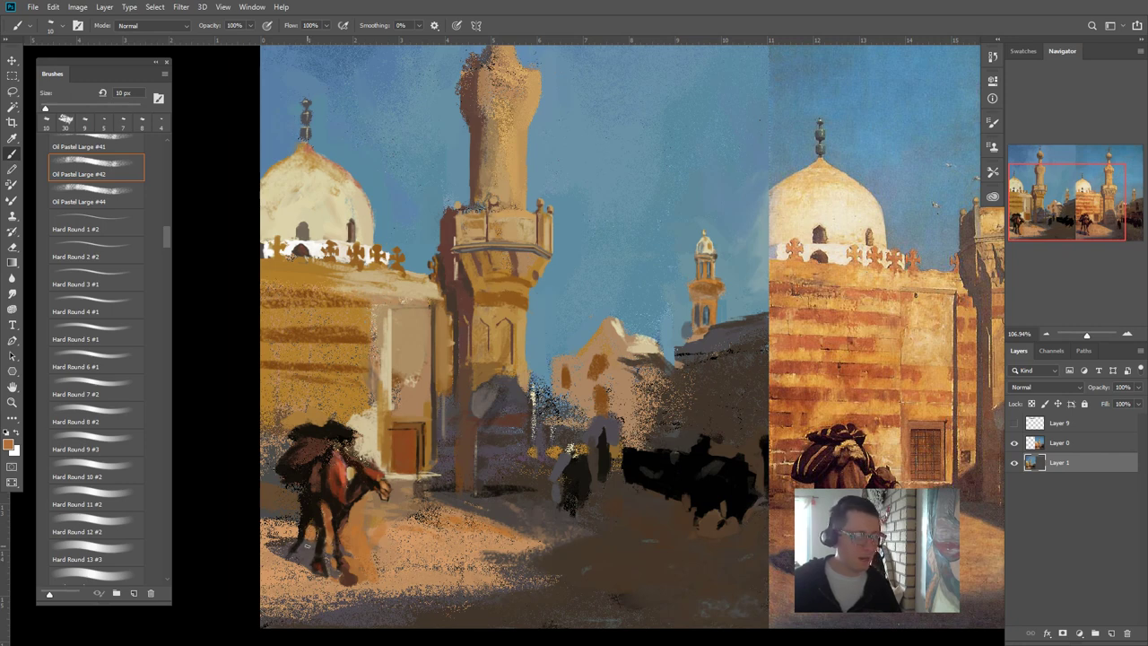
pyautogui.press('[')
pyautogui.press('[')
pyautogui.click(310, 528)
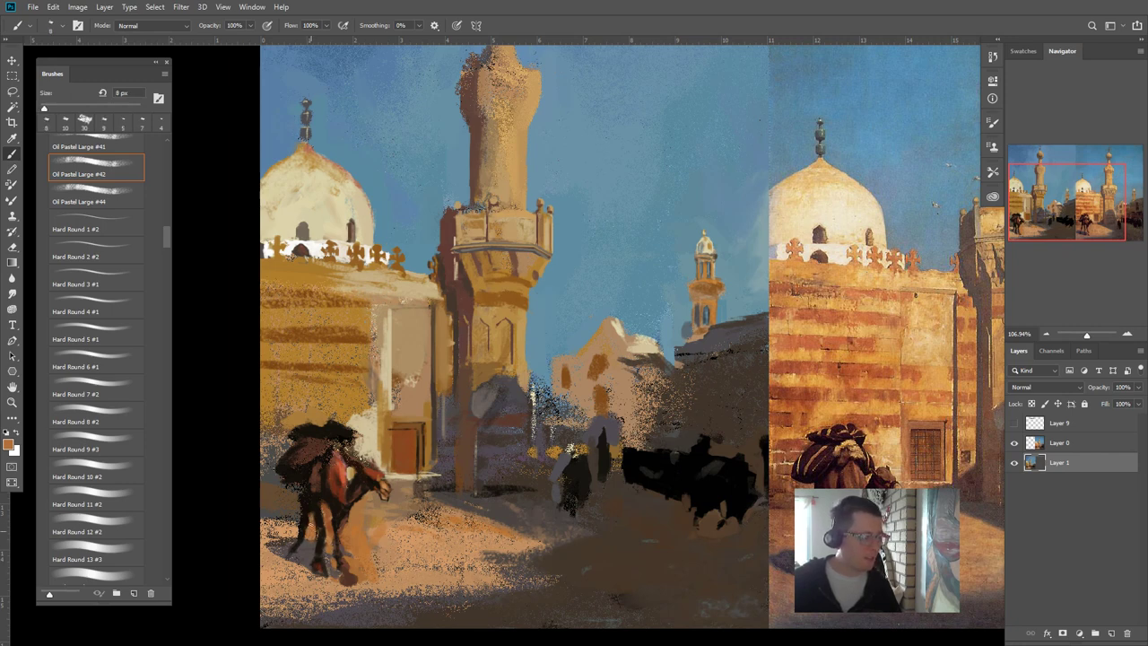
# - Refine the camel's belly and upper legs with sampled black, brown and sand tones, reducing the brush to 5 px
pyautogui.keyDown('alt'); pyautogui.click(322, 497); pyautogui.keyUp('alt')
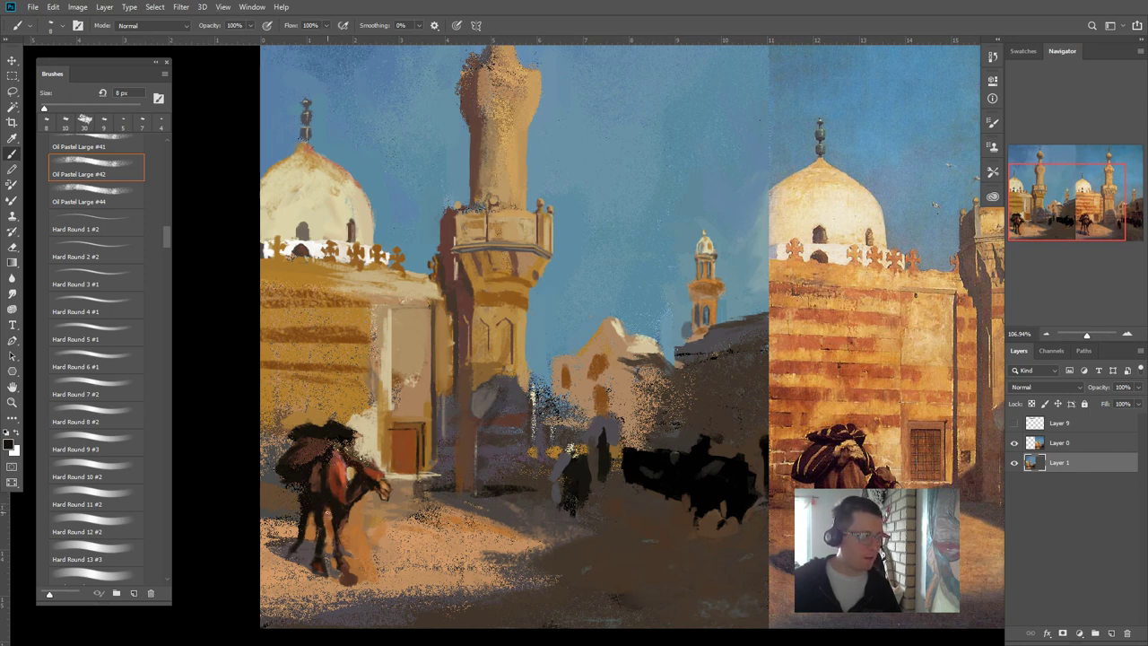
pyautogui.keyDown('alt'); pyautogui.click(330, 508); pyautogui.keyUp('alt')
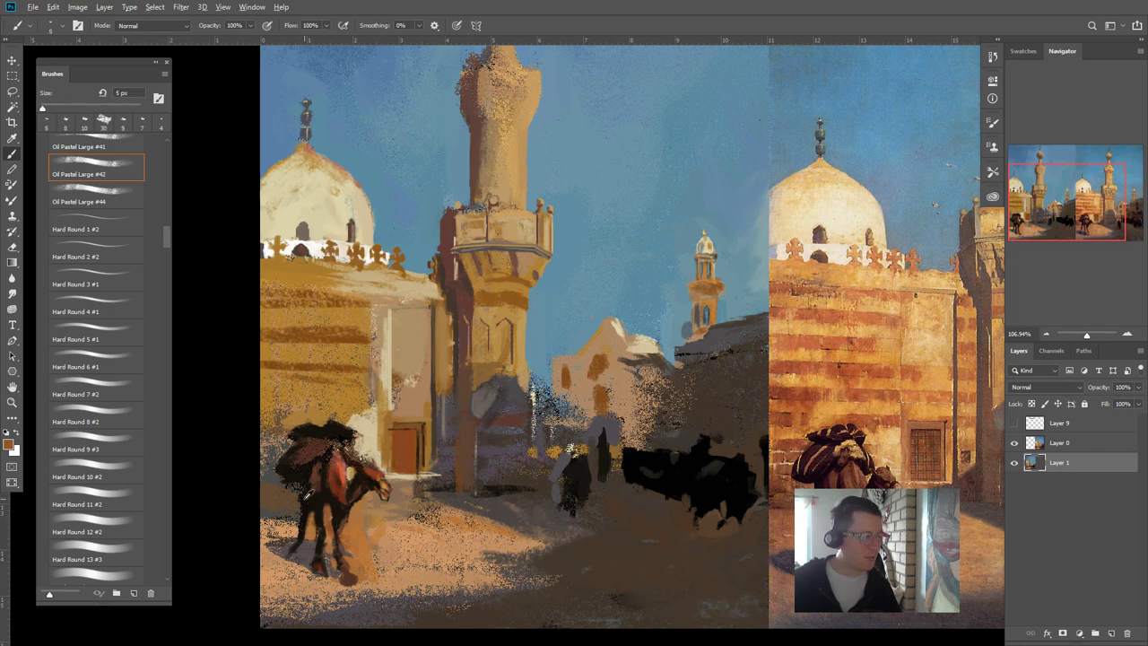
pyautogui.keyDown('alt'); pyautogui.click(309, 494); pyautogui.keyUp('alt')
pyautogui.keyDown('alt'); pyautogui.click(360, 527); pyautogui.keyUp('alt')
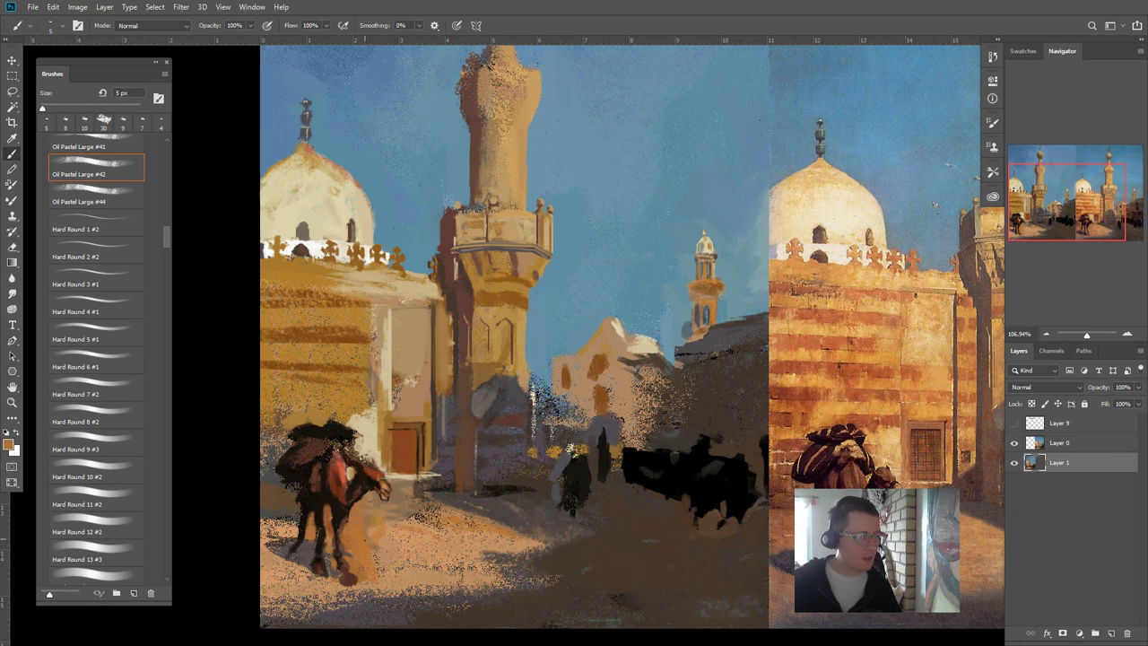
# - Enlarge the brush to 50 px and texture the sunlit ground in front of the camel with orange-brown strokes
pyautogui.press(']')
pyautogui.press(']')
pyautogui.press(']')
pyautogui.press(']')
pyautogui.press(']')
pyautogui.press(']')
pyautogui.press(']')
pyautogui.press(']')
pyautogui.press(']')
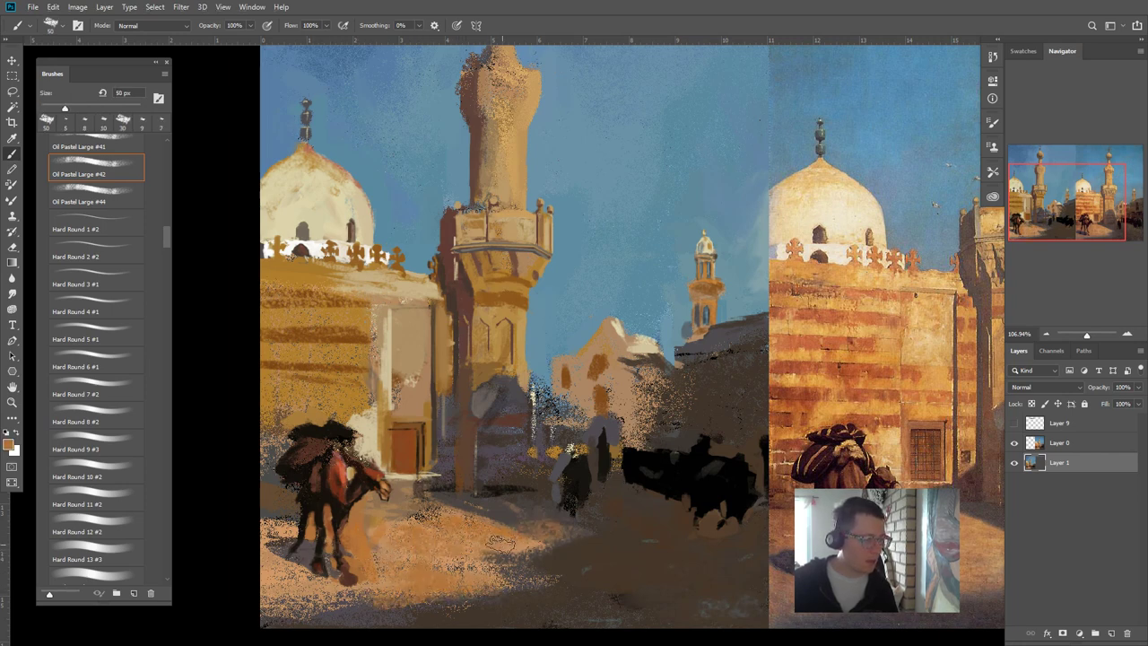
pyautogui.moveTo(538, 565); pyautogui.dragTo(457, 576)
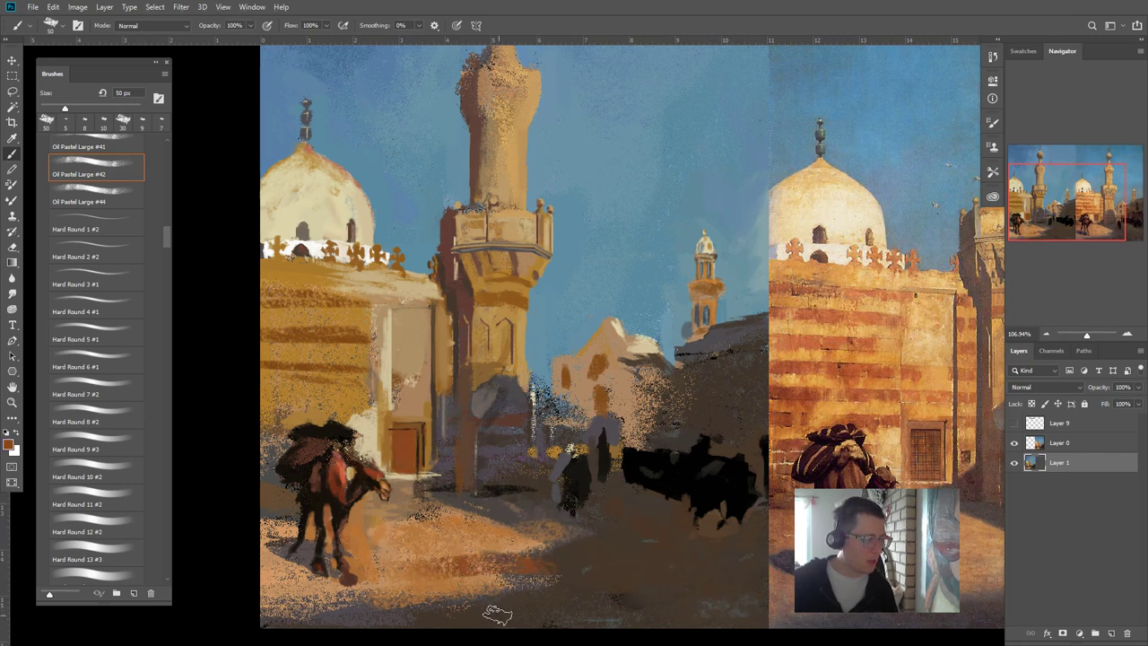
pyautogui.moveTo(401, 543)
pyautogui.mouseDown()
pyautogui.moveTo(483, 542)
pyautogui.moveTo(406, 547)
pyautogui.mouseUp()
pyautogui.click(433, 521)
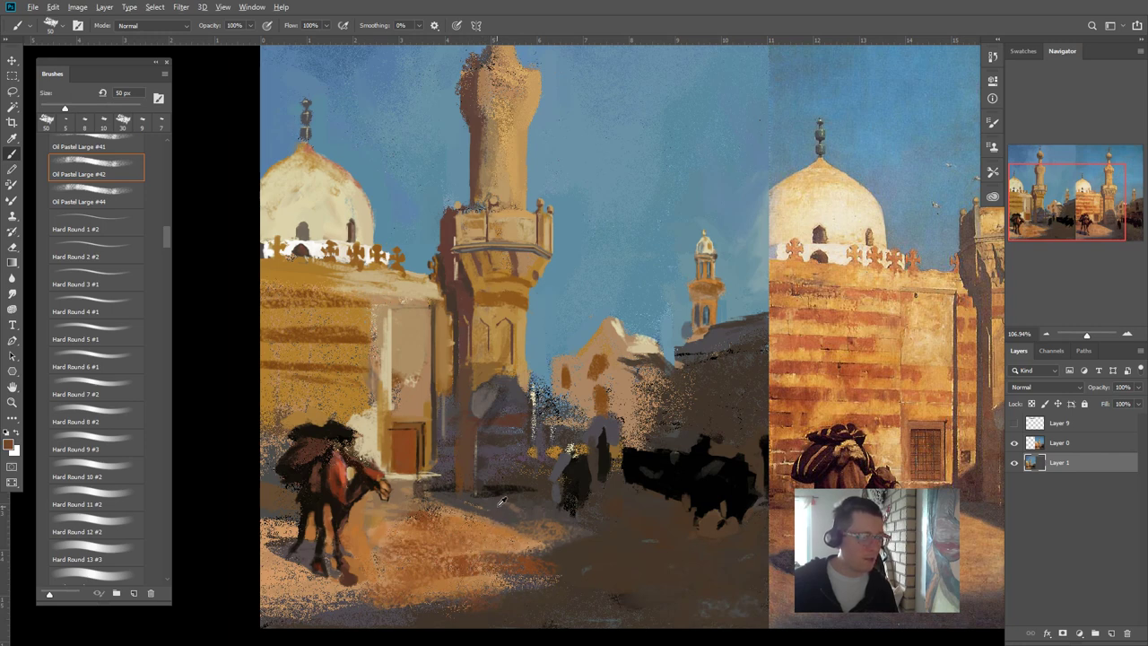
# - Reduce the brush to 35 px and work a dark tone into the shadow edge on the ground below the minaret
pyautogui.press('[')
pyautogui.press('[')
pyautogui.press('[')
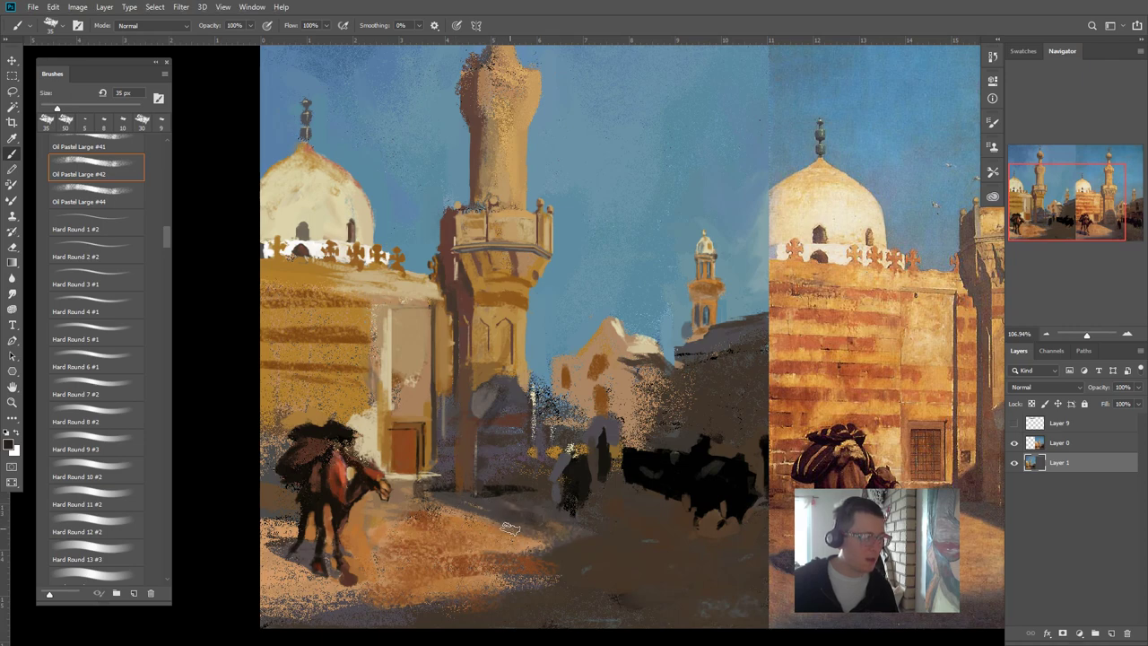
pyautogui.moveTo(481, 533)
pyautogui.mouseDown()
pyautogui.moveTo(333, 487)
pyautogui.moveTo(494, 487)
pyautogui.moveTo(541, 511)
pyautogui.moveTo(511, 517)
pyautogui.mouseUp()
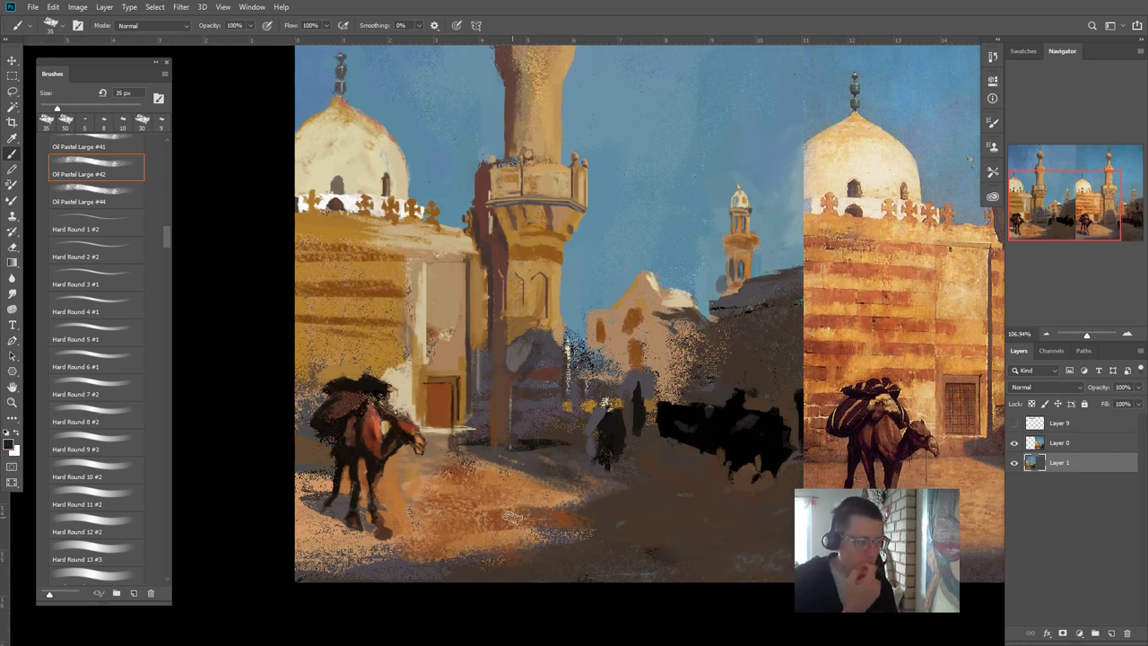
# - Refine the saddlebag's lower edge and the camel's hindquarters with sampled black and orange-brown, using a 10 px brush
pyautogui.moveTo(505, 590); pyautogui.dragTo(545, 592)
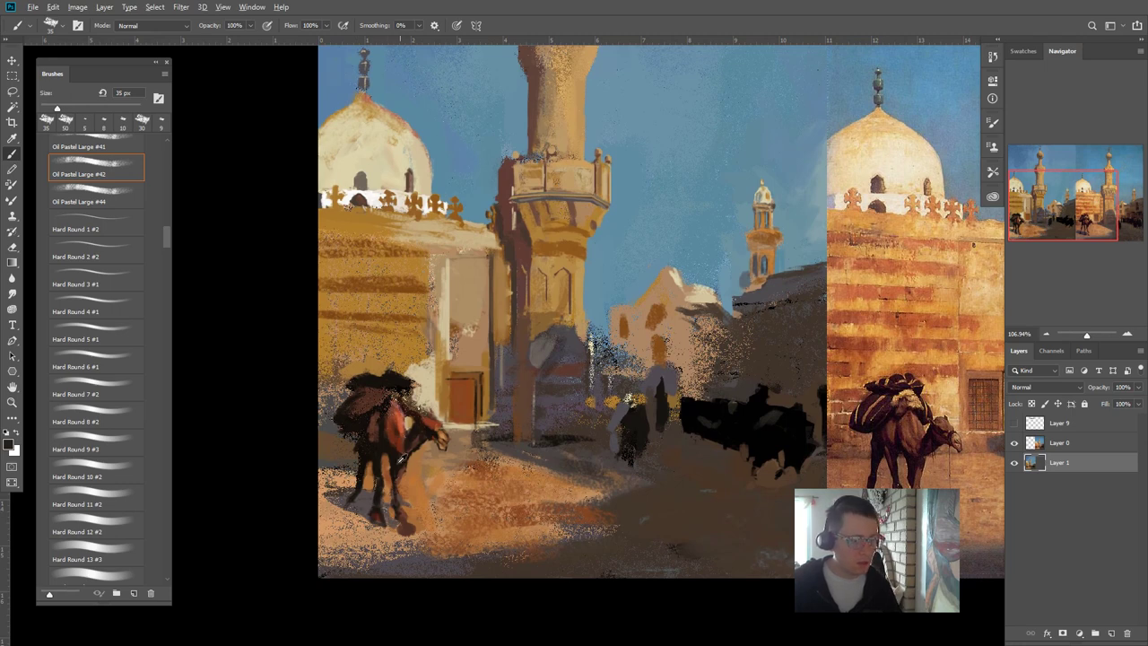
pyautogui.keyDown('alt'); pyautogui.click(355, 417); pyautogui.keyUp('alt')
pyautogui.press('[')
pyautogui.press('[')
pyautogui.press('[')
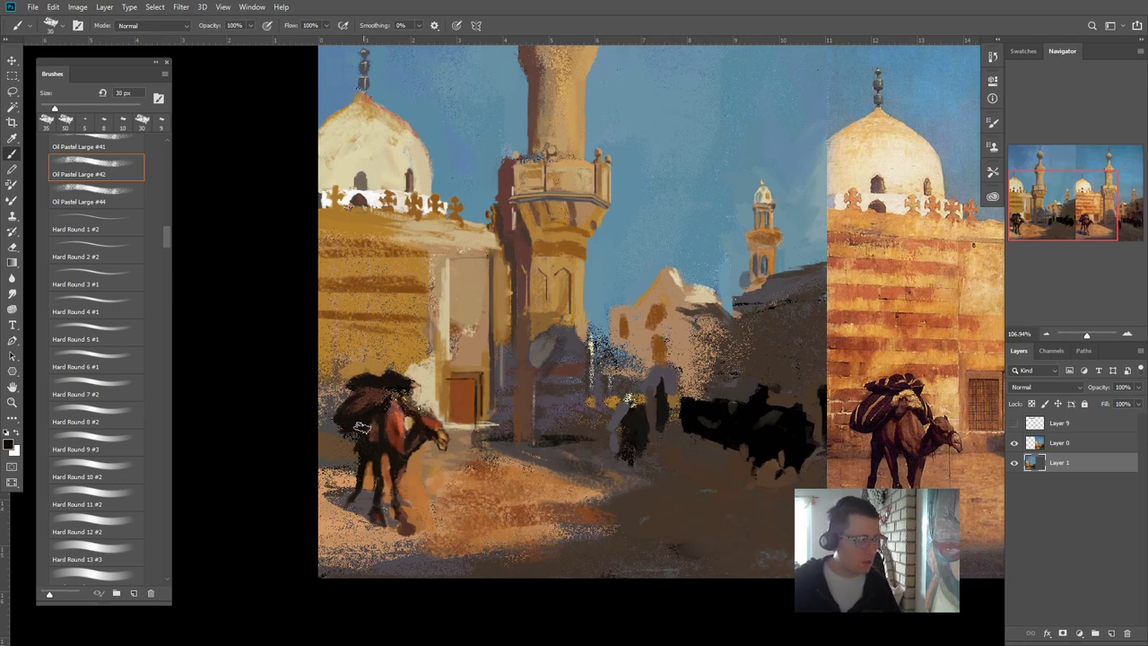
pyautogui.press('[')
pyautogui.press('[')
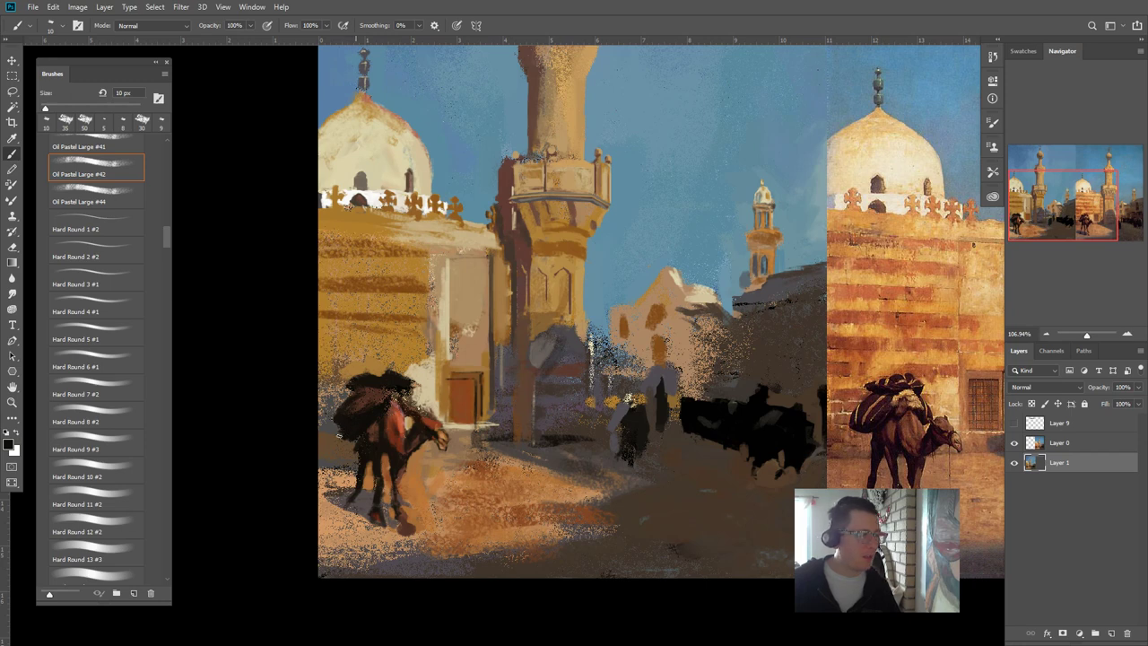
pyautogui.keyDown('alt'); pyautogui.click(490, 461); pyautogui.keyUp('alt')
pyautogui.moveTo(354, 440); pyautogui.dragTo(335, 436)
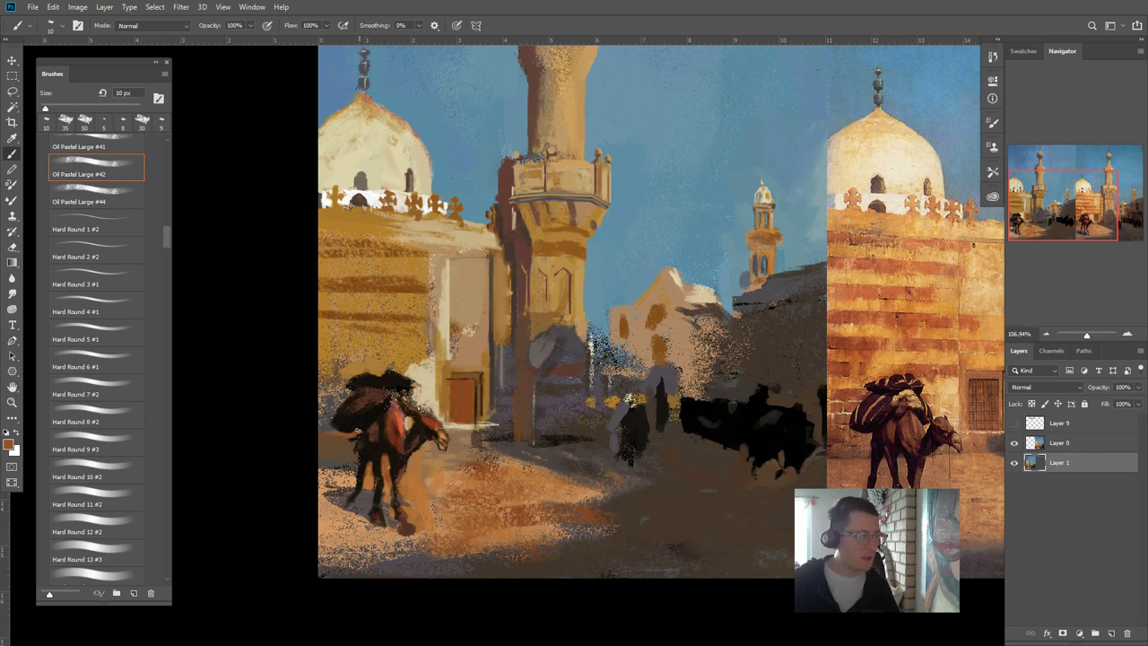
# - Work sampled dark tones into the shadow behind the camel near the canvas edge, going from 20 and 30 px brushes to 8 px
pyautogui.keyDown('alt'); pyautogui.click(499, 436); pyautogui.keyUp('alt')
pyautogui.press(']')
pyautogui.press(']')
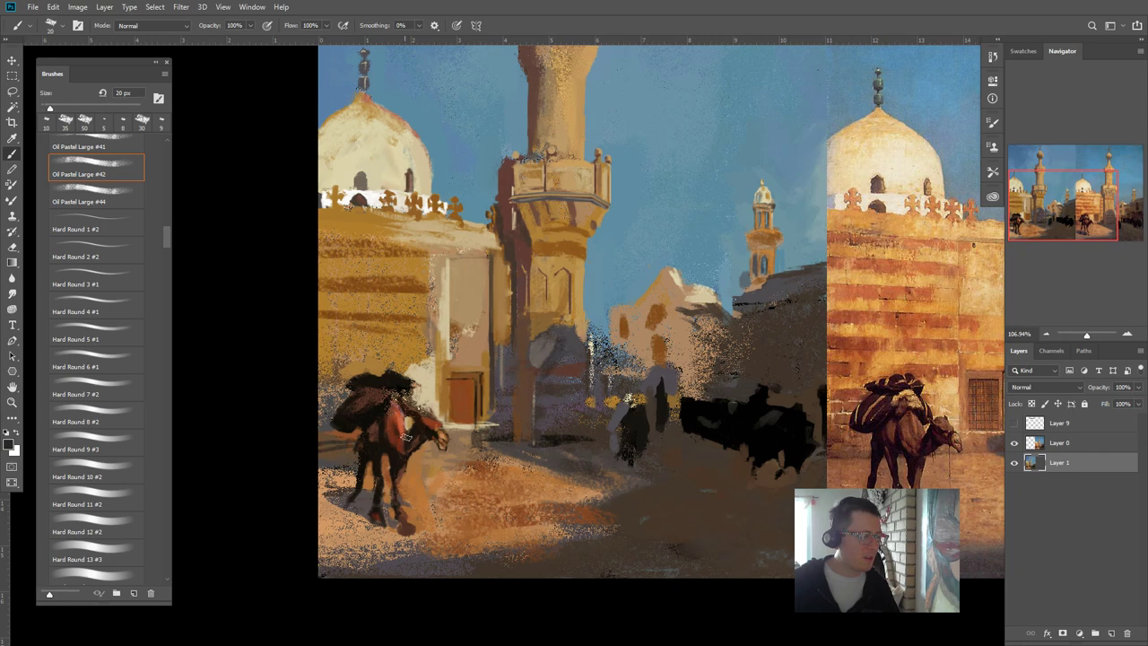
pyautogui.keyDown('alt'); pyautogui.click(430, 423); pyautogui.keyUp('alt')
pyautogui.moveTo(359, 437)
pyautogui.mouseDown()
pyautogui.moveTo(288, 452)
pyautogui.moveTo(349, 444)
pyautogui.moveTo(302, 445)
pyautogui.moveTo(336, 440)
pyautogui.moveTo(342, 423)
pyautogui.moveTo(350, 440)
pyautogui.moveTo(295, 449)
pyautogui.moveTo(342, 456)
pyautogui.moveTo(332, 462)
pyautogui.moveTo(328, 437)
pyautogui.moveTo(343, 444)
pyautogui.moveTo(305, 449)
pyautogui.mouseUp()
pyautogui.keyDown('alt'); pyautogui.click(339, 427); pyautogui.keyUp('alt')
pyautogui.keyDown('alt'); pyautogui.click(327, 420); pyautogui.keyUp('alt')
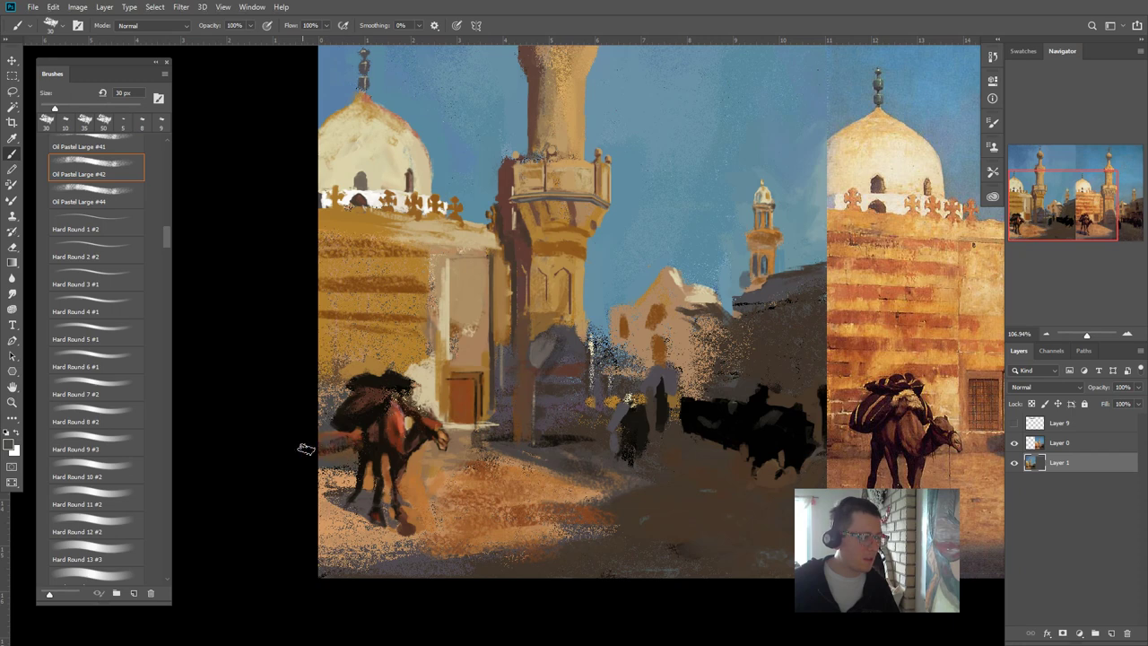
pyautogui.press('[')
pyautogui.press('[')
pyautogui.press('[')
pyautogui.press('[')
pyautogui.press('[')
pyautogui.moveTo(322, 455); pyautogui.dragTo(306, 456)
# - Touch up the area around the camel's legs with black and sampled orange-brown, enlarging the brush from 20 to 30 px
pyautogui.press(']')
pyautogui.press(']')
pyautogui.press(']')
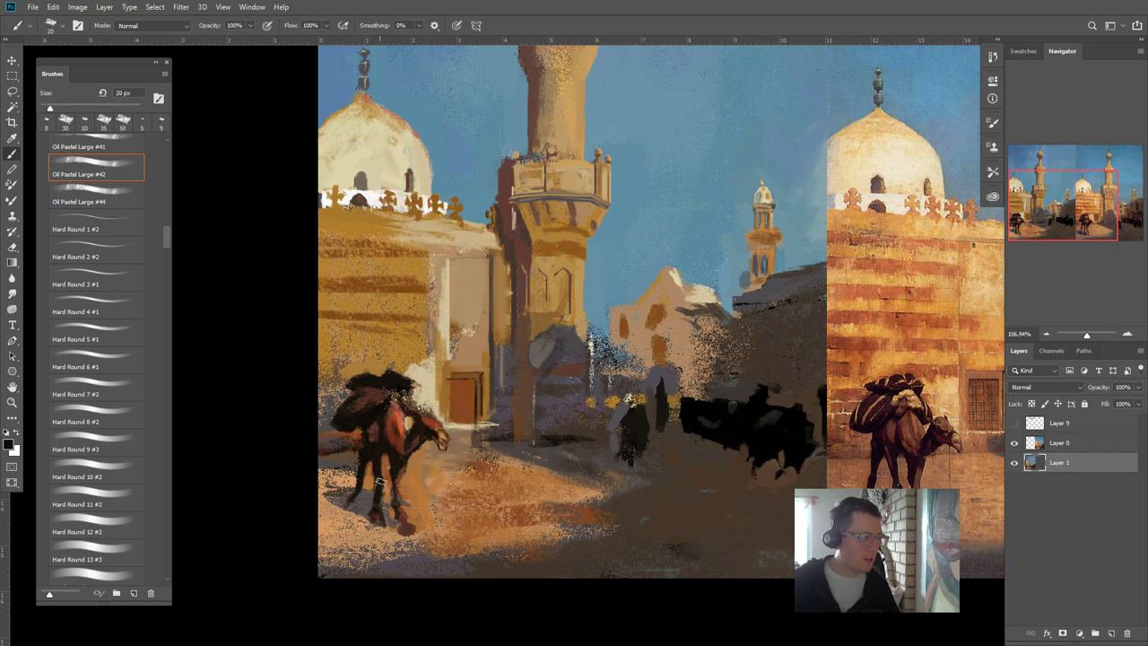
pyautogui.keyDown('alt'); pyautogui.click(525, 511); pyautogui.keyUp('alt')
pyautogui.press(']')
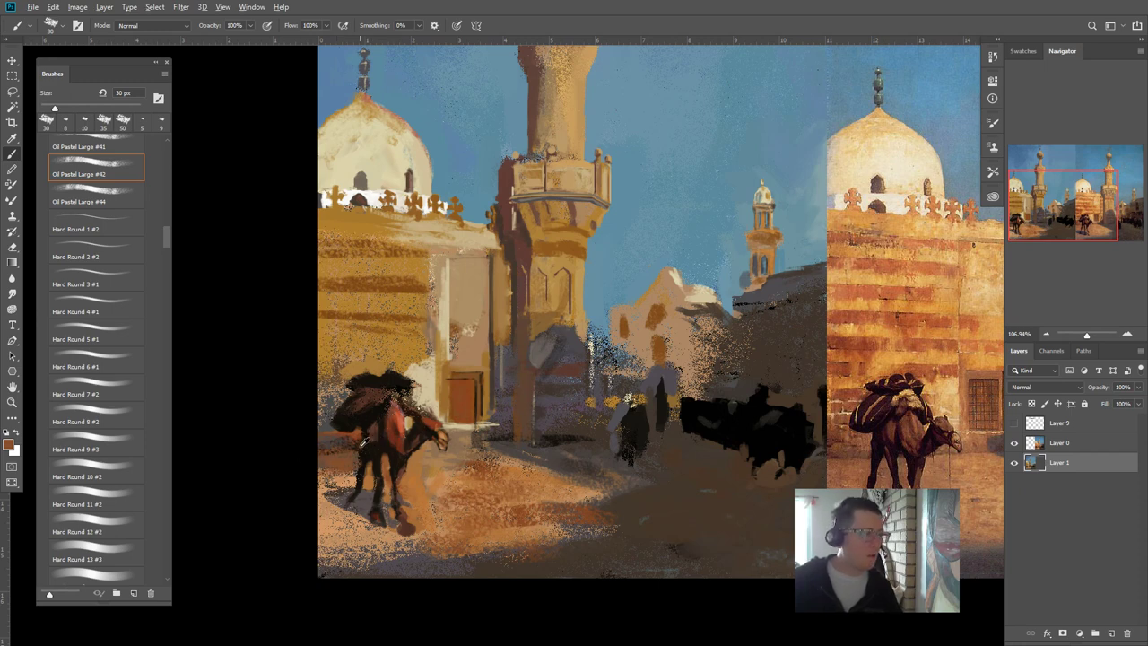
# - Add fine dark strokes between the saddlebag and the camel's flank with a 4 px brush and a sampled near-black
pyautogui.keyDown('alt'); pyautogui.click(369, 414); pyautogui.keyUp('alt')
pyautogui.press('[')
pyautogui.press('[')
pyautogui.press('[')
pyautogui.press('[')
pyautogui.press('[')
pyautogui.press('[')
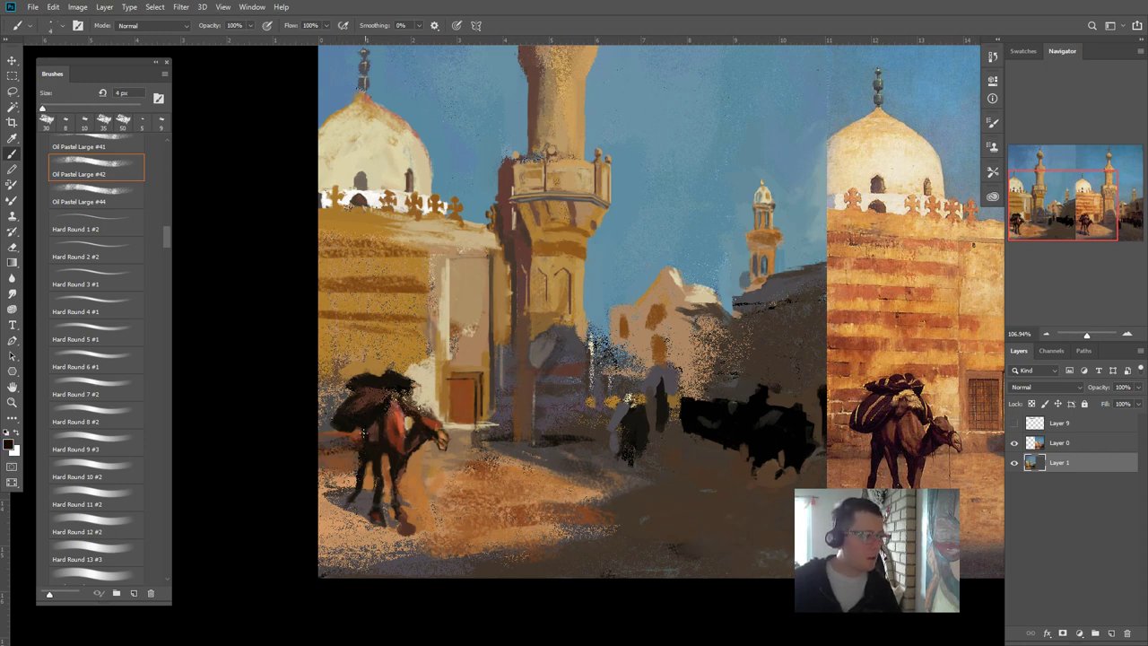
pyautogui.moveTo(364, 433); pyautogui.dragTo(360, 431)
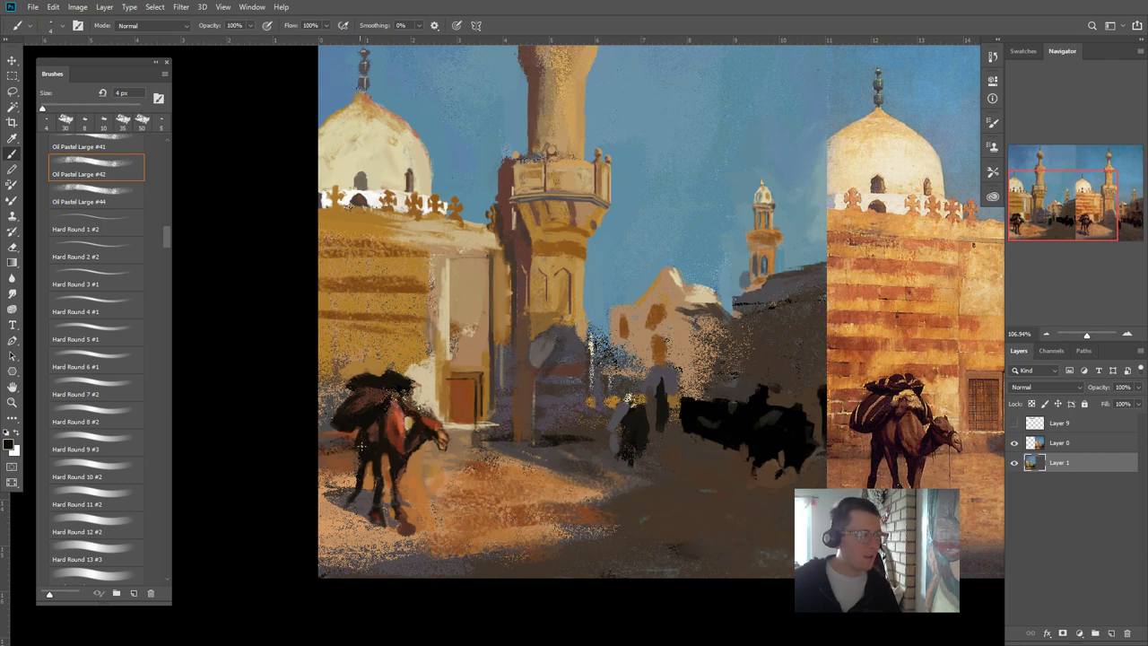
pyautogui.moveTo(361, 430); pyautogui.dragTo(364, 454)
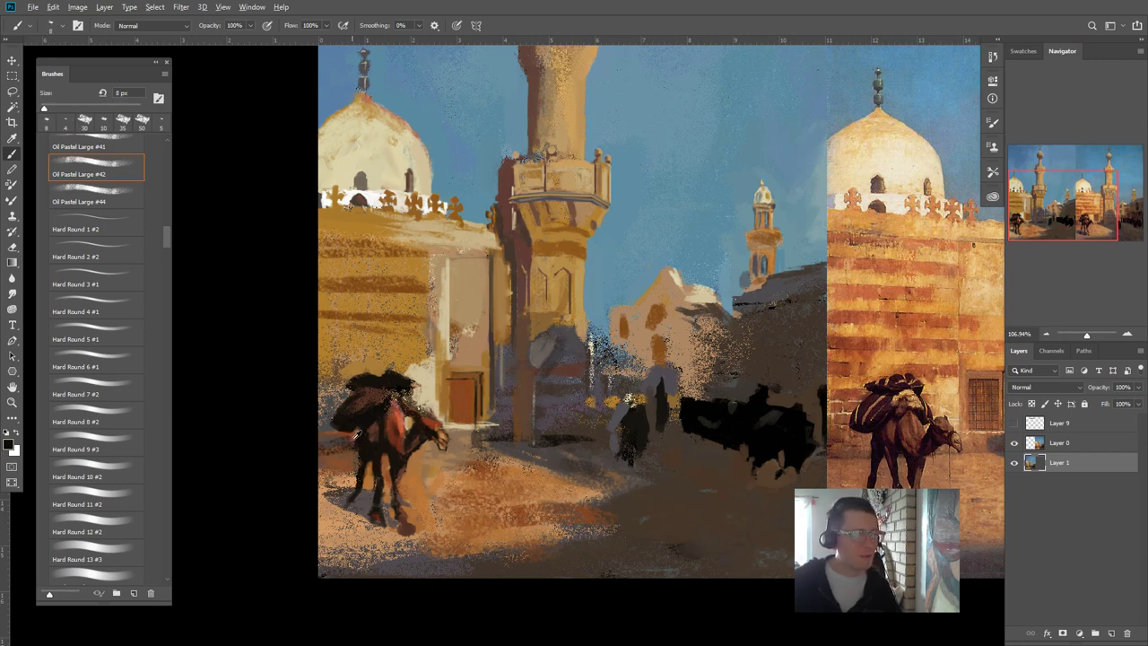
# - Shade the camel's saddlebag with sampled reddish-brown and black, using 8 px and 15 px brushes
pyautogui.keyDown('alt'); pyautogui.click(350, 431); pyautogui.keyUp('alt')
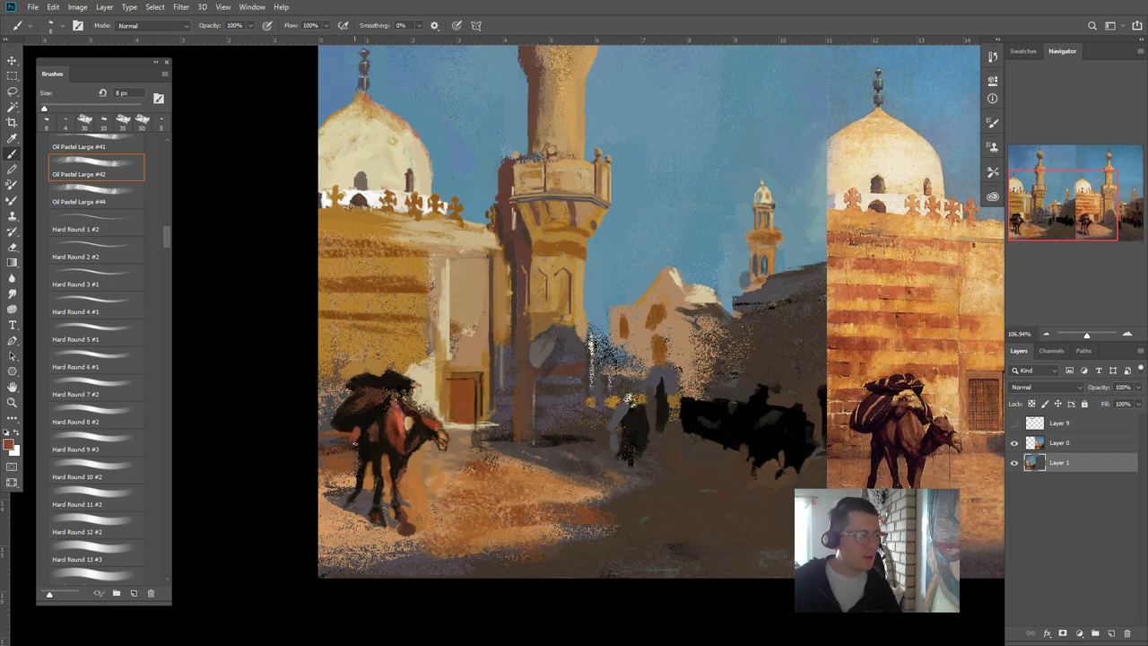
pyautogui.keyDown('alt'); pyautogui.click(362, 446); pyautogui.keyUp('alt')
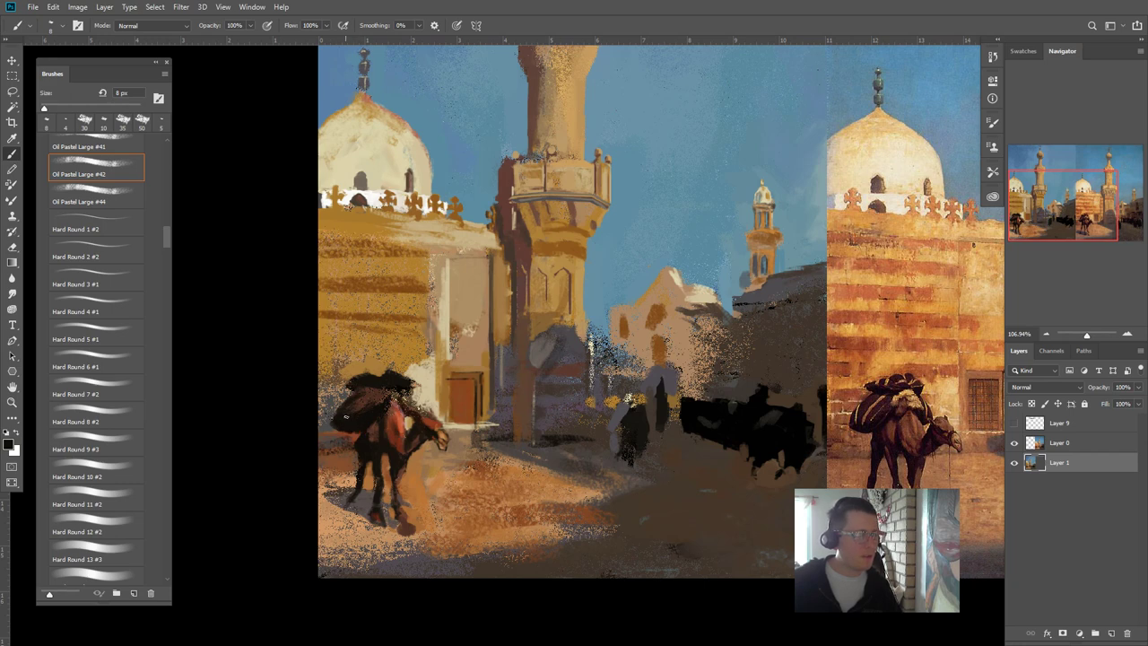
pyautogui.press(']')
pyautogui.moveTo(355, 422); pyautogui.dragTo(395, 399)
pyautogui.press('[')
pyautogui.press('[')
pyautogui.press('[')
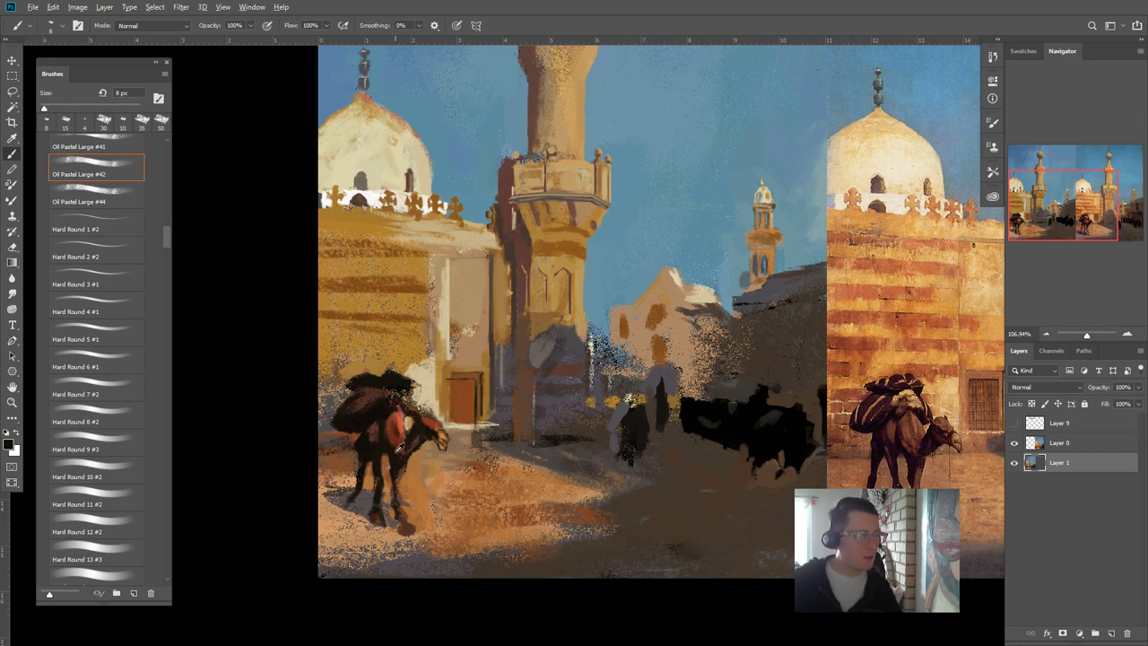
# - Sample the red from the camel's shoulder and paint reddish accents across the saddlebag with a 10 px brush
pyautogui.keyDown('alt'); pyautogui.click(402, 421); pyautogui.keyUp('alt')
pyautogui.moveTo(388, 405); pyautogui.dragTo(391, 397)
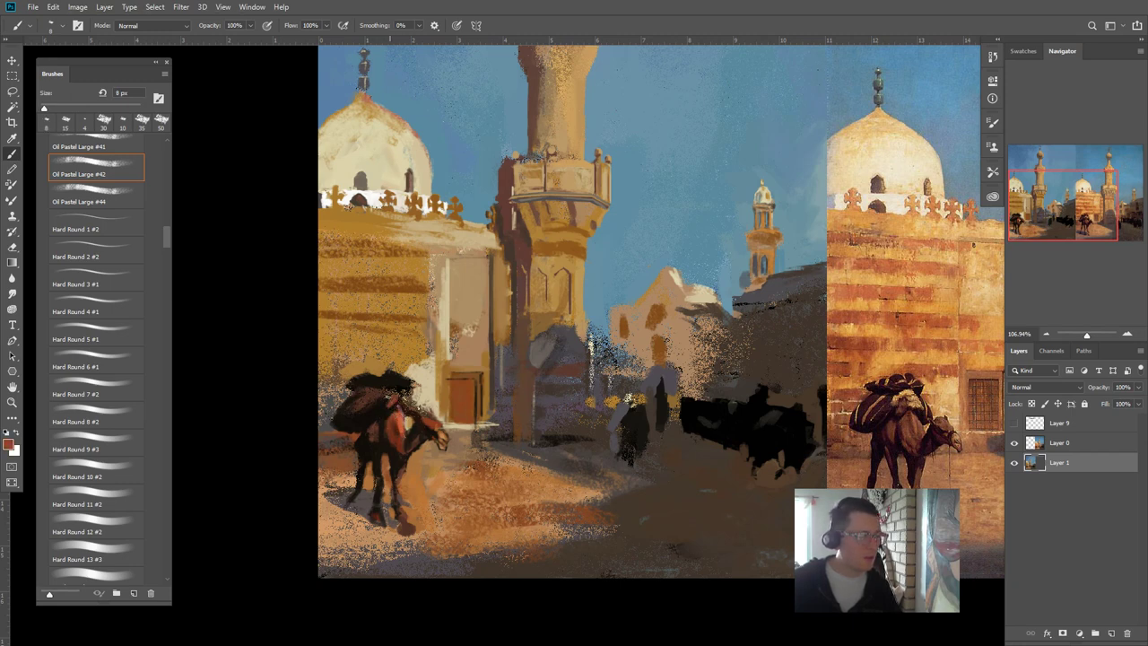
pyautogui.press(']')
pyautogui.press(']')
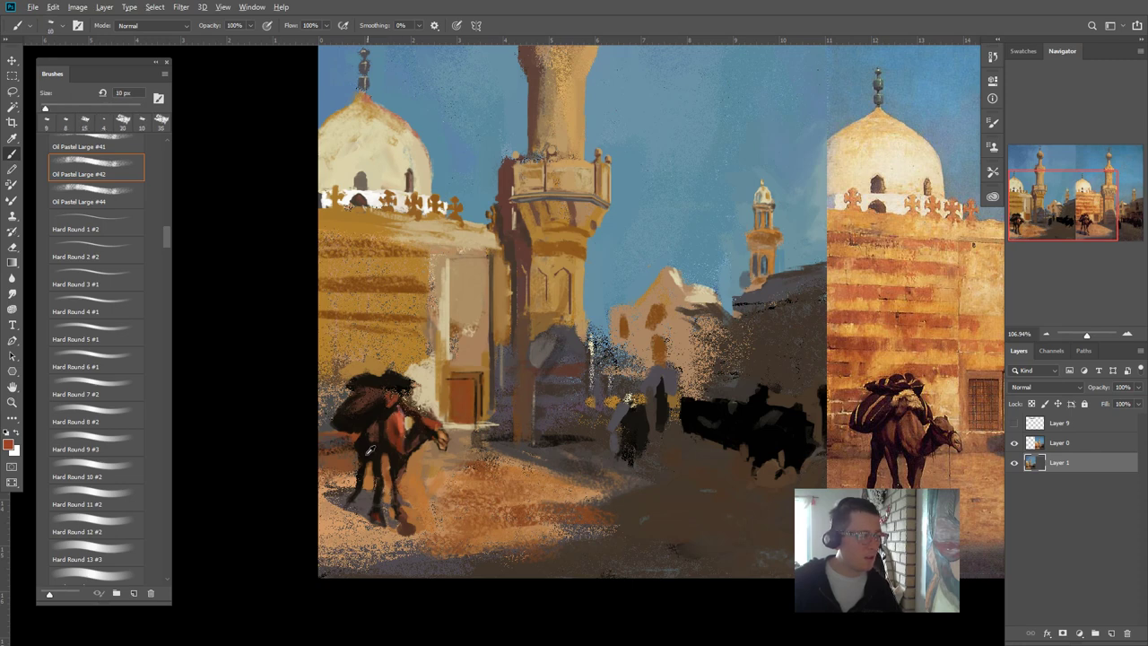
pyautogui.moveTo(379, 396); pyautogui.dragTo(359, 430)
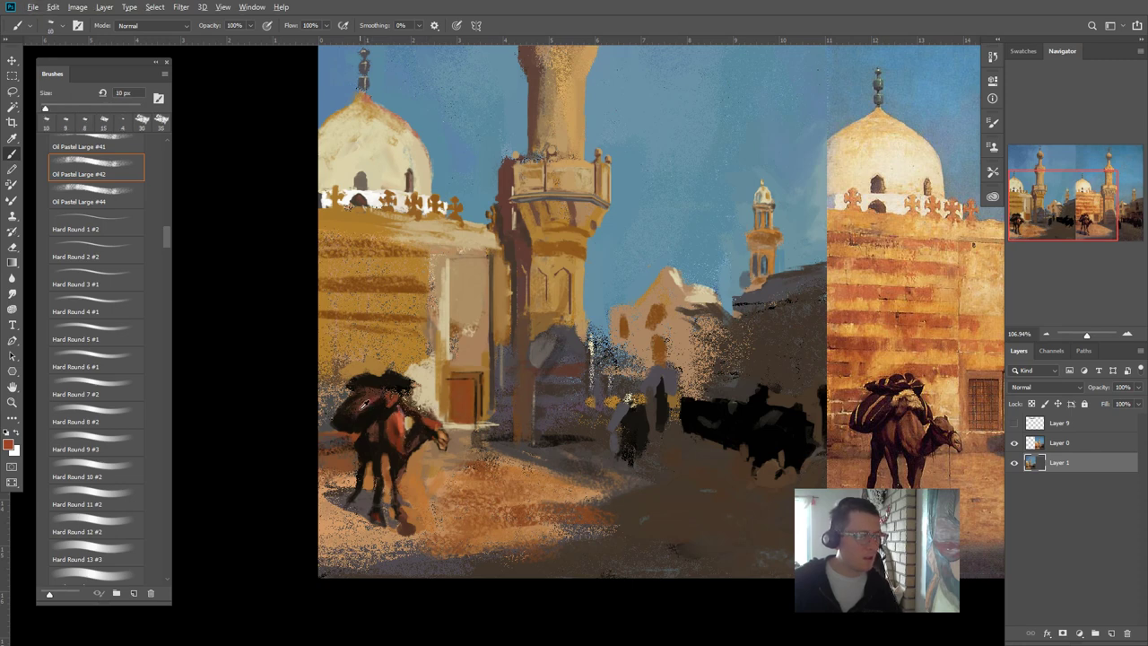
pyautogui.keyDown('alt'); pyautogui.click(372, 397); pyautogui.keyUp('alt')
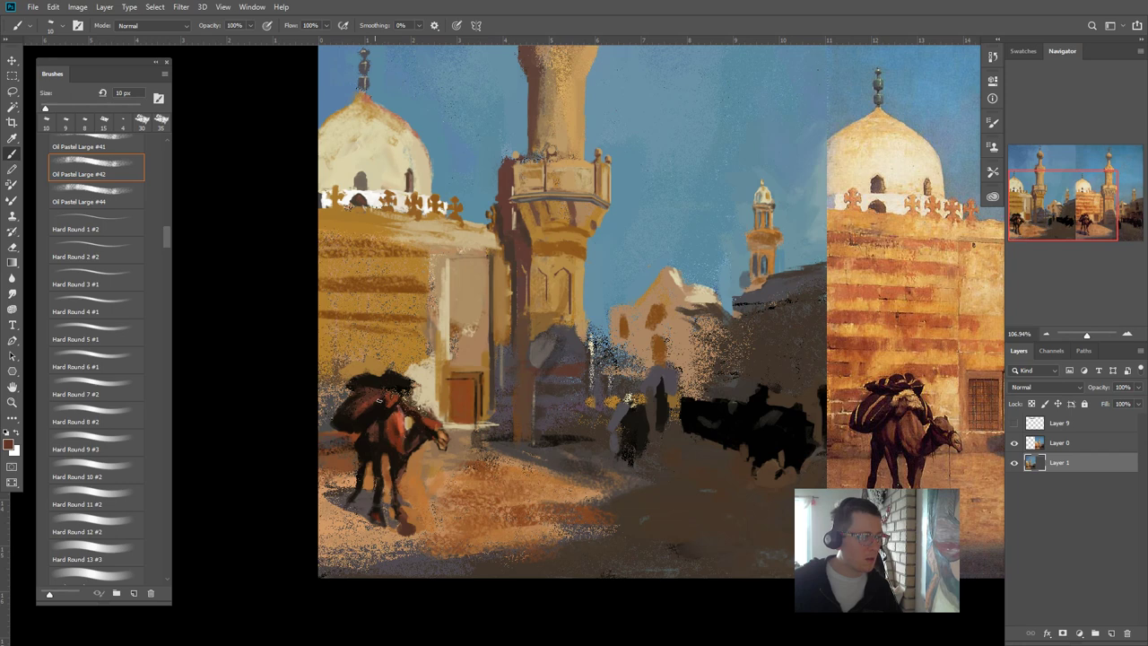
# - Set the foreground colour to vivid purple #6f1096 and paint a purple accent on the saddlebag
pyautogui.click(11, 446)
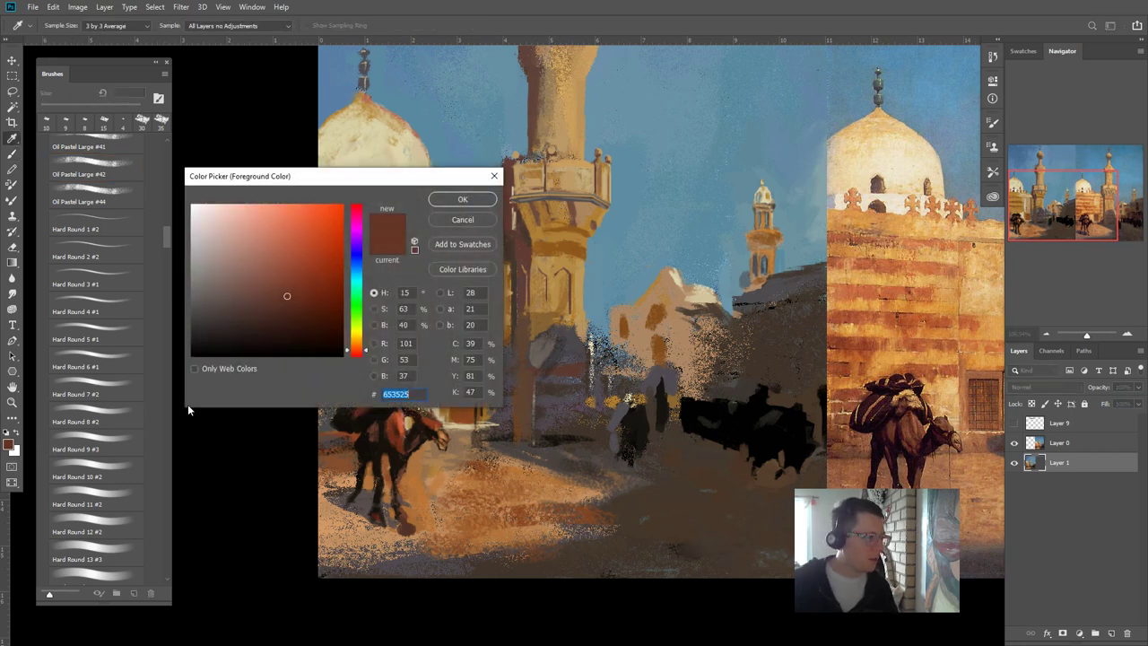
pyautogui.click(359, 256)
pyautogui.moveTo(358, 255)
pyautogui.mouseDown()
pyautogui.moveTo(357, 226)
pyautogui.moveTo(357, 237)
pyautogui.mouseUp()
pyautogui.moveTo(282, 238)
pyautogui.mouseDown()
pyautogui.moveTo(313, 274)
pyautogui.moveTo(326, 269)
pyautogui.mouseUp()
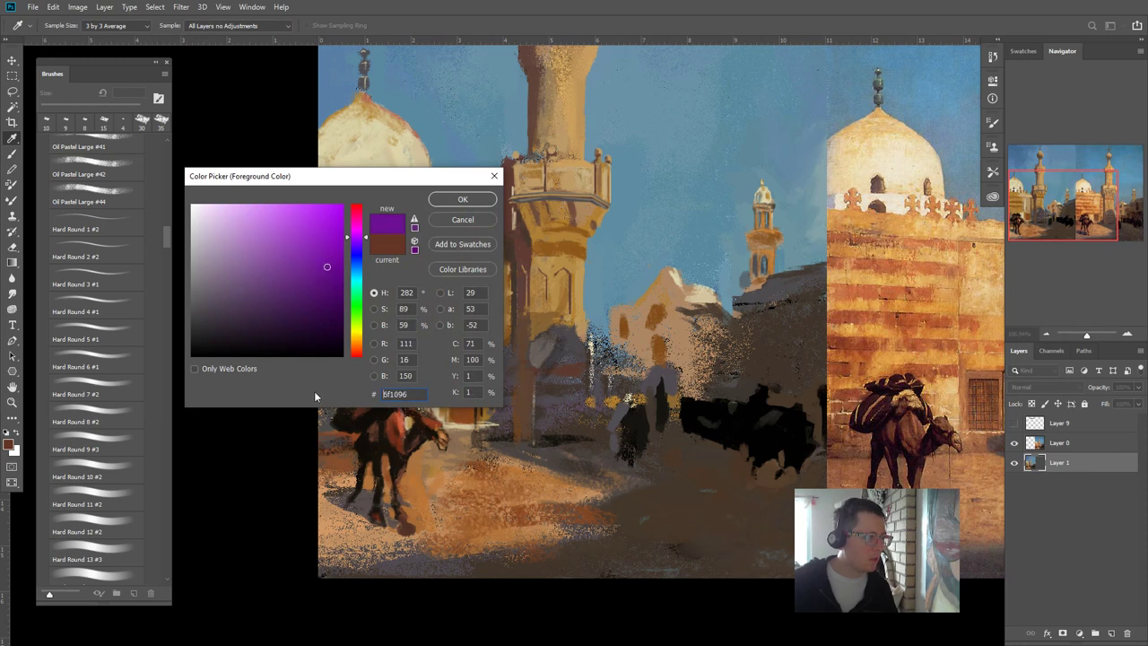
pyautogui.press('Return')
pyautogui.press('b')
pyautogui.moveTo(378, 404); pyautogui.dragTo(358, 418)
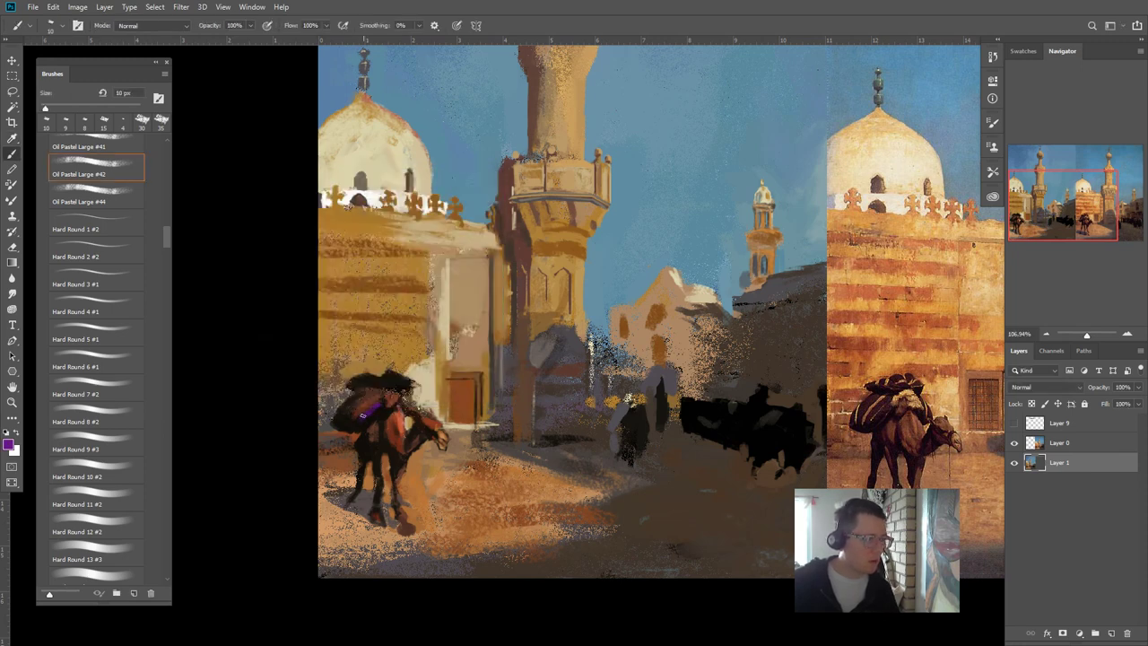
# - Mix a dark red foreground colour and paint it over the body of the saddlebag with the 10 px brush
pyautogui.keyDown('alt'); pyautogui.click(428, 450); pyautogui.keyUp('alt')
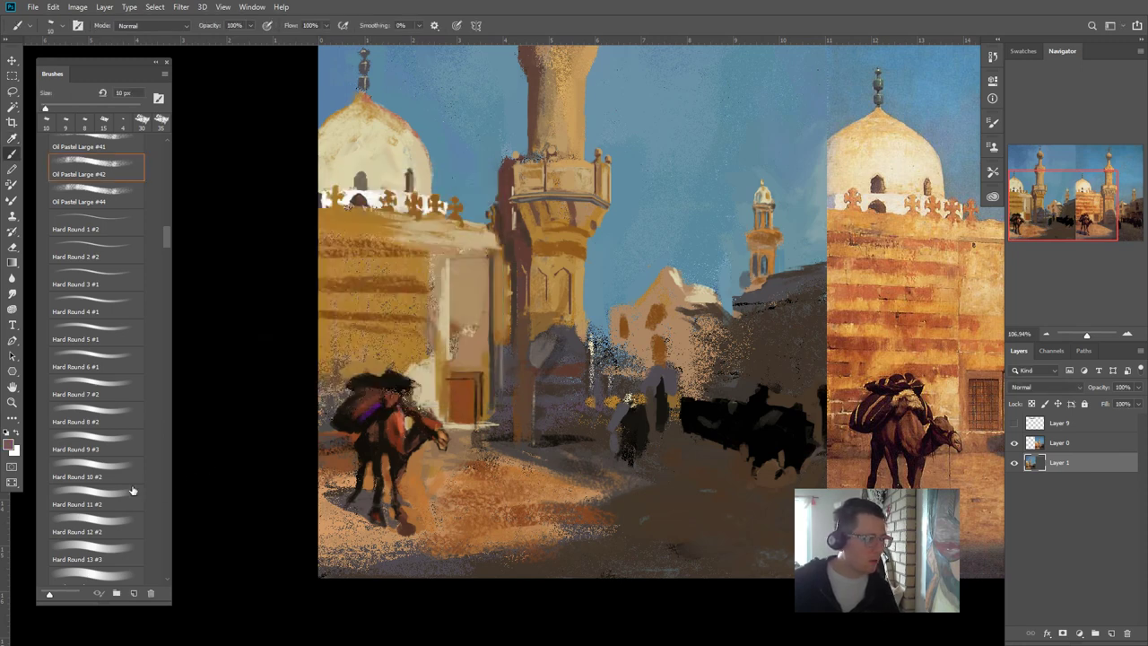
pyautogui.click(10, 444)
pyautogui.click(357, 353)
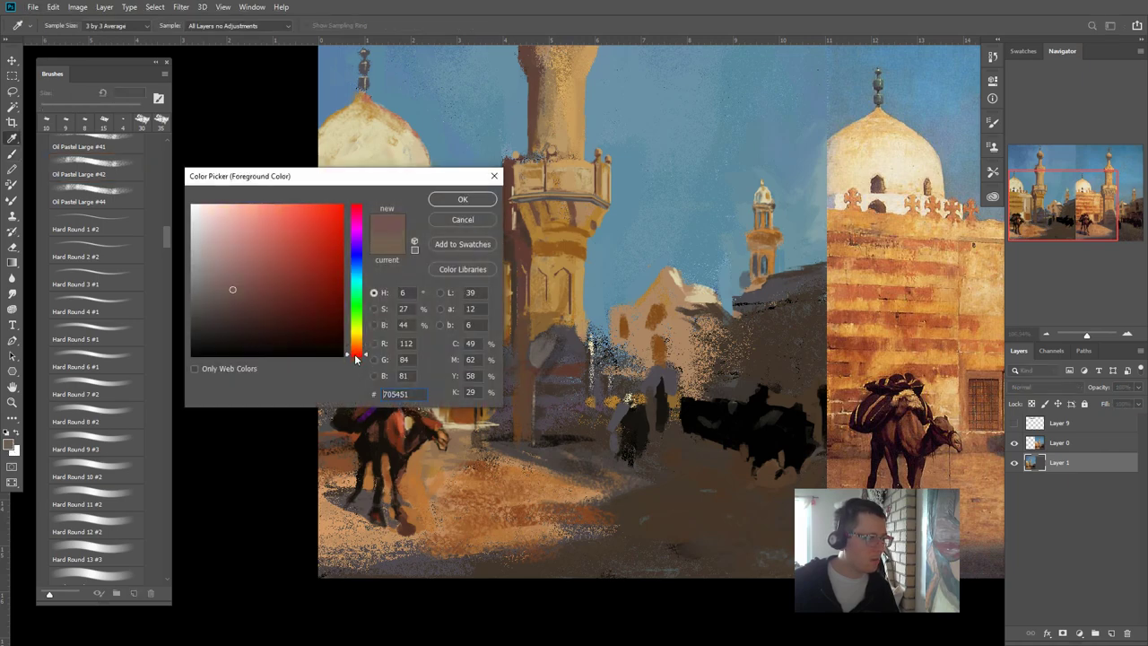
pyautogui.moveTo(286, 286); pyautogui.dragTo(308, 304)
pyautogui.press('Return')
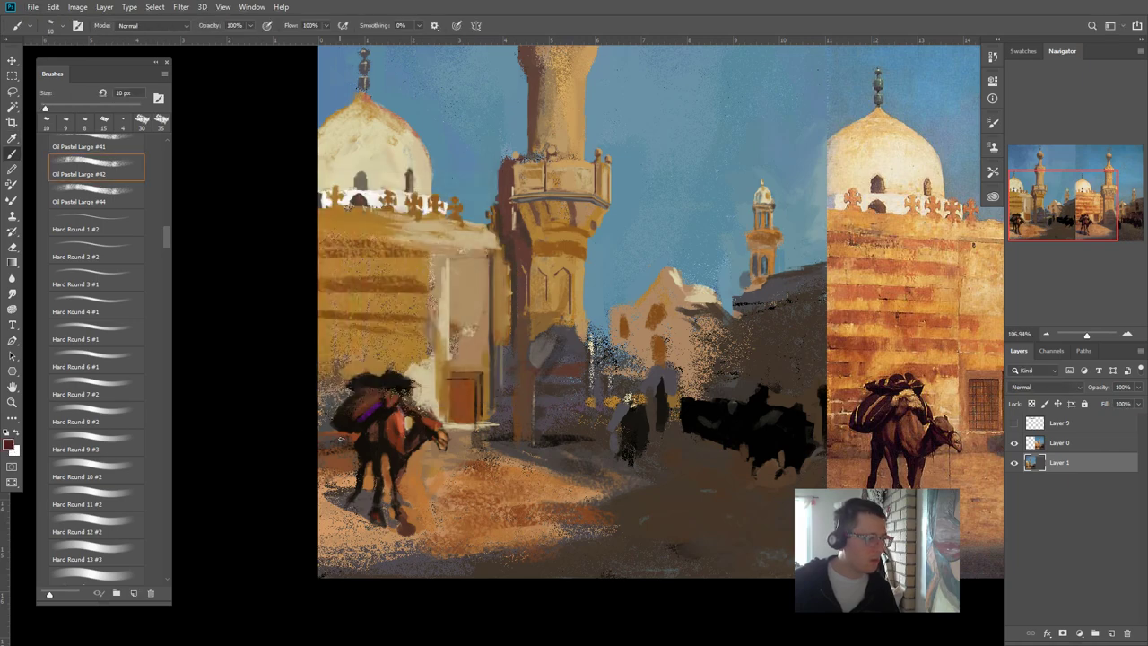
pyautogui.moveTo(368, 409)
pyautogui.mouseDown()
pyautogui.moveTo(349, 413)
pyautogui.moveTo(373, 395)
pyautogui.moveTo(357, 407)
pyautogui.mouseUp()
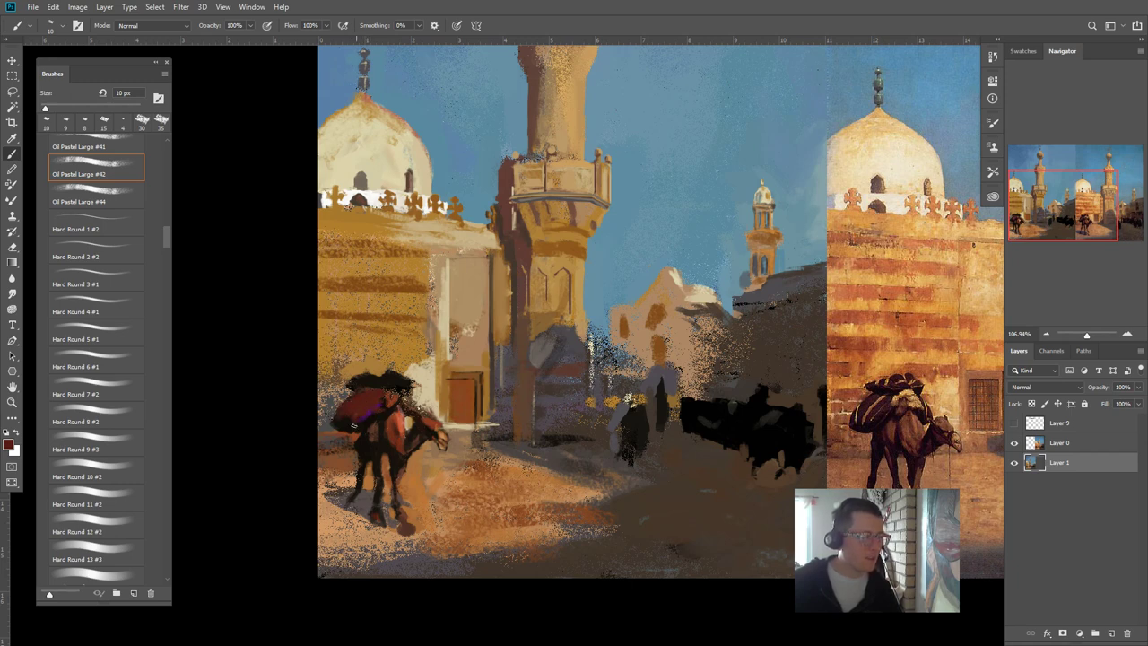
# - Sample the wall's ochre and trim the upper outline of the camel's load with an 8 px brush
pyautogui.press('[')
pyautogui.press('[')
pyautogui.keyDown('alt'); pyautogui.click(360, 368); pyautogui.keyUp('alt')
pyautogui.moveTo(350, 377); pyautogui.dragTo(329, 396)
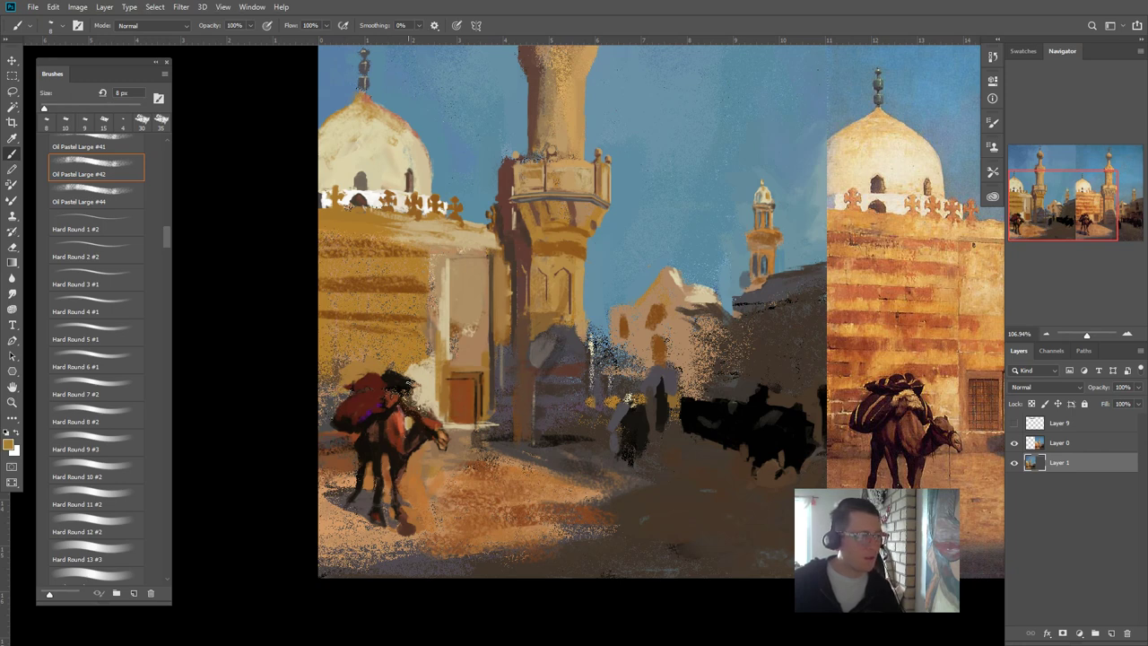
# - Rework the camel's shoulder with sampled dark red, near-black and orange-red tones, reducing the brush from 15 px to 9 px
pyautogui.press(']')
pyautogui.press(']')
pyautogui.press(']')
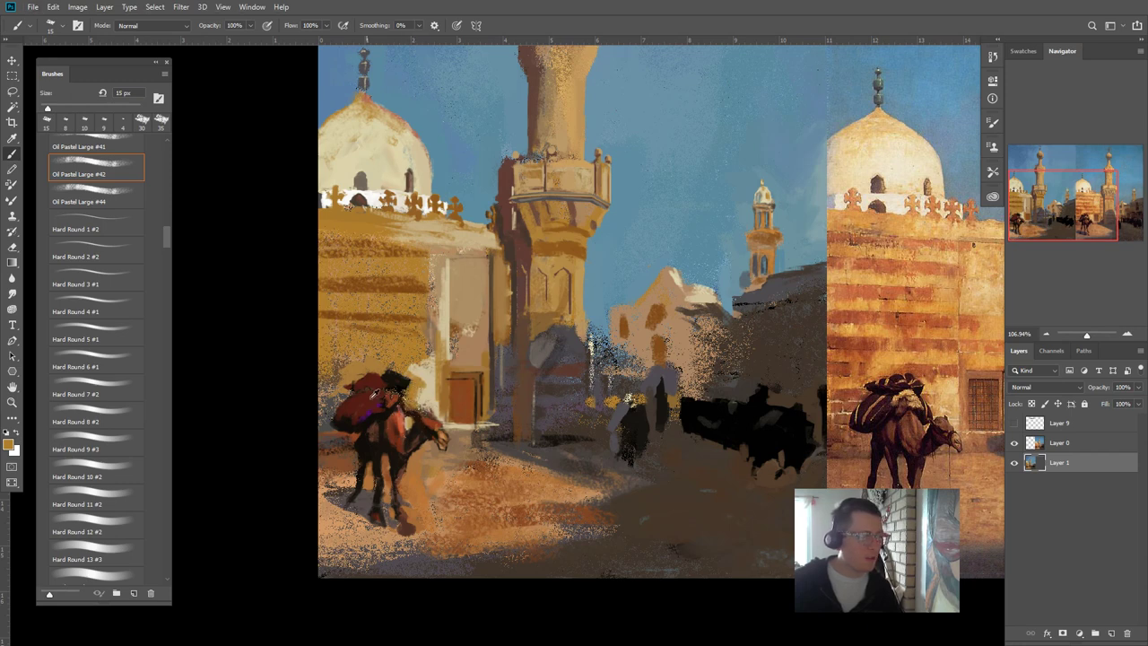
pyautogui.keyDown('alt'); pyautogui.click(373, 399); pyautogui.keyUp('alt')
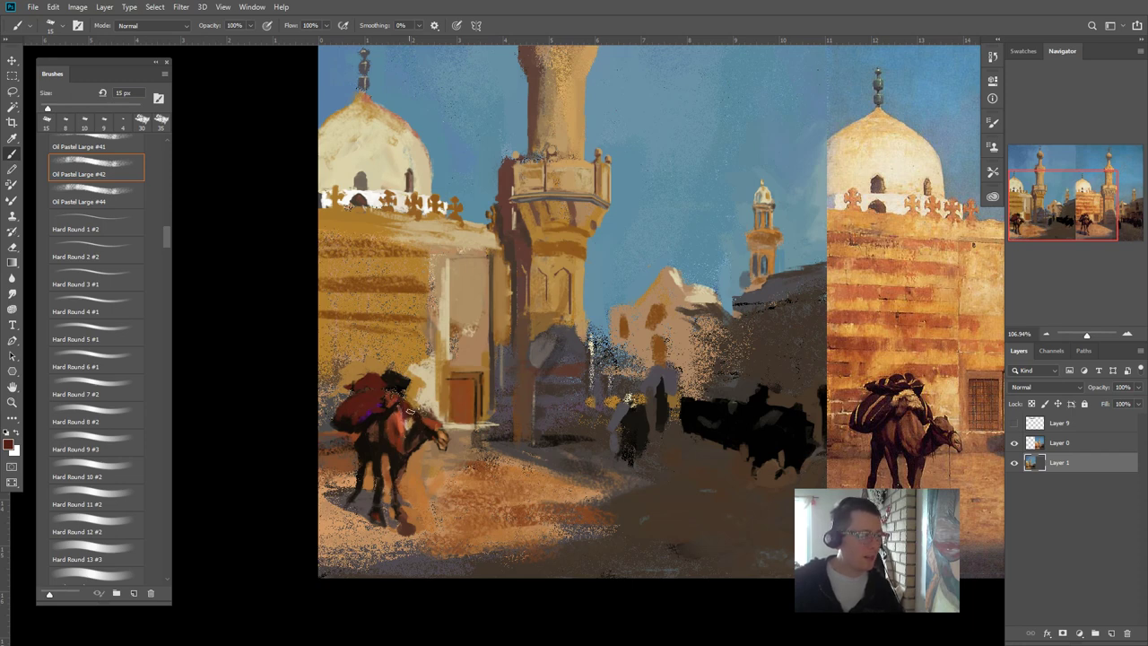
pyautogui.keyDown('alt'); pyautogui.click(376, 419); pyautogui.keyUp('alt')
pyautogui.press('[')
pyautogui.press('[')
pyautogui.press('[')
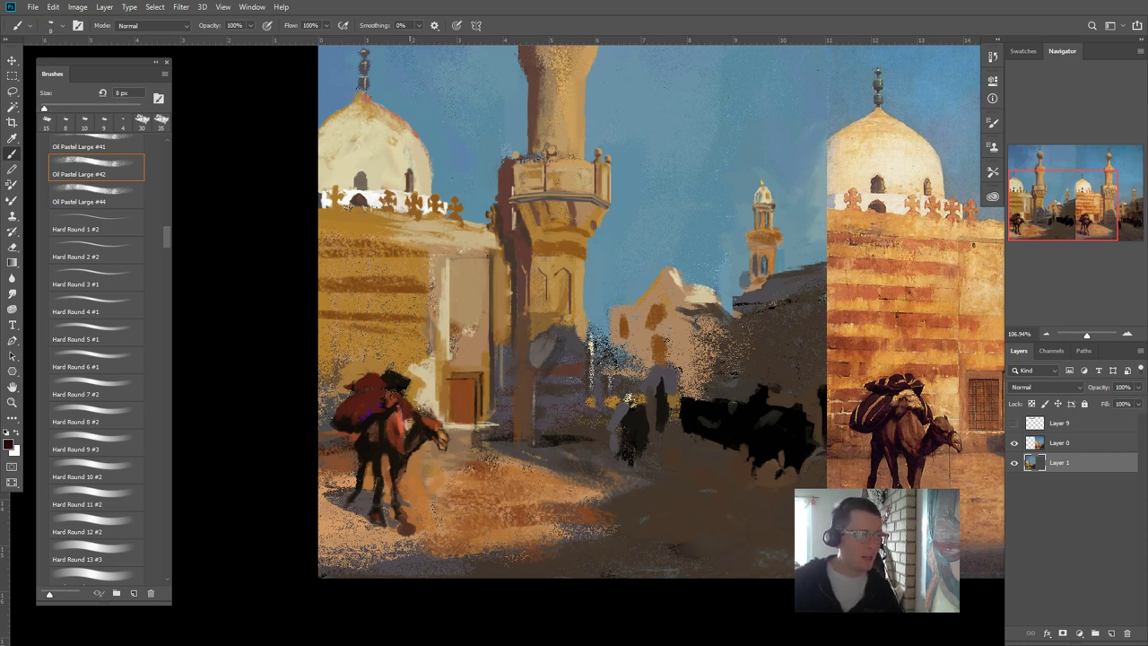
pyautogui.moveTo(402, 416); pyautogui.dragTo(405, 418)
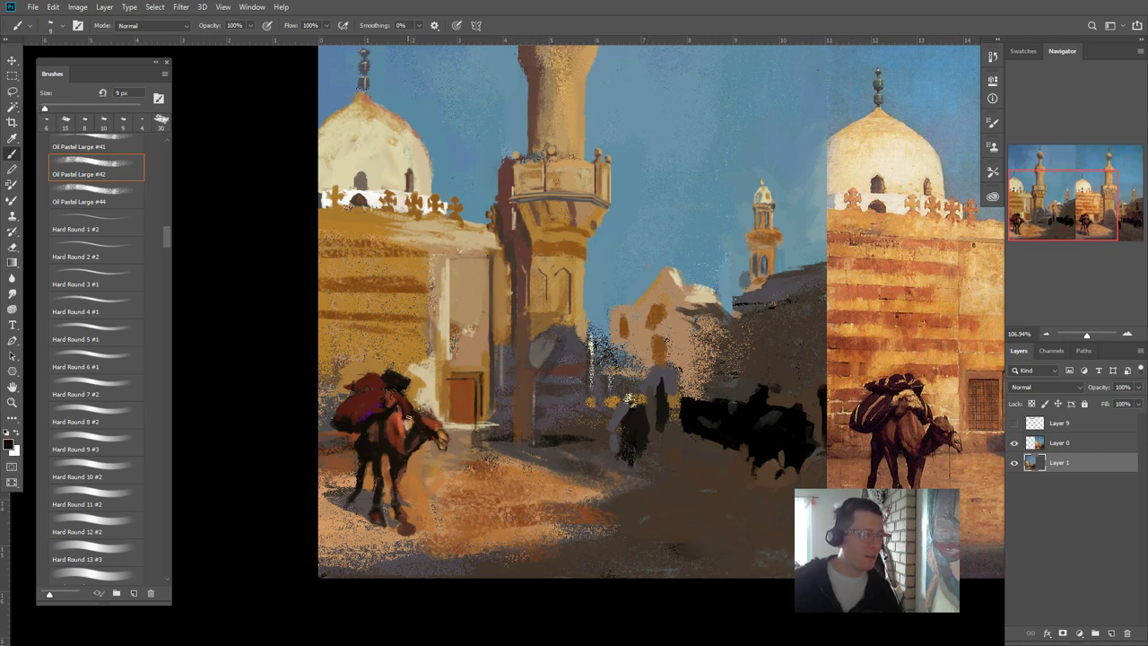
pyautogui.click(407, 416)
pyautogui.keyDown('alt'); pyautogui.click(404, 416); pyautogui.keyUp('alt')
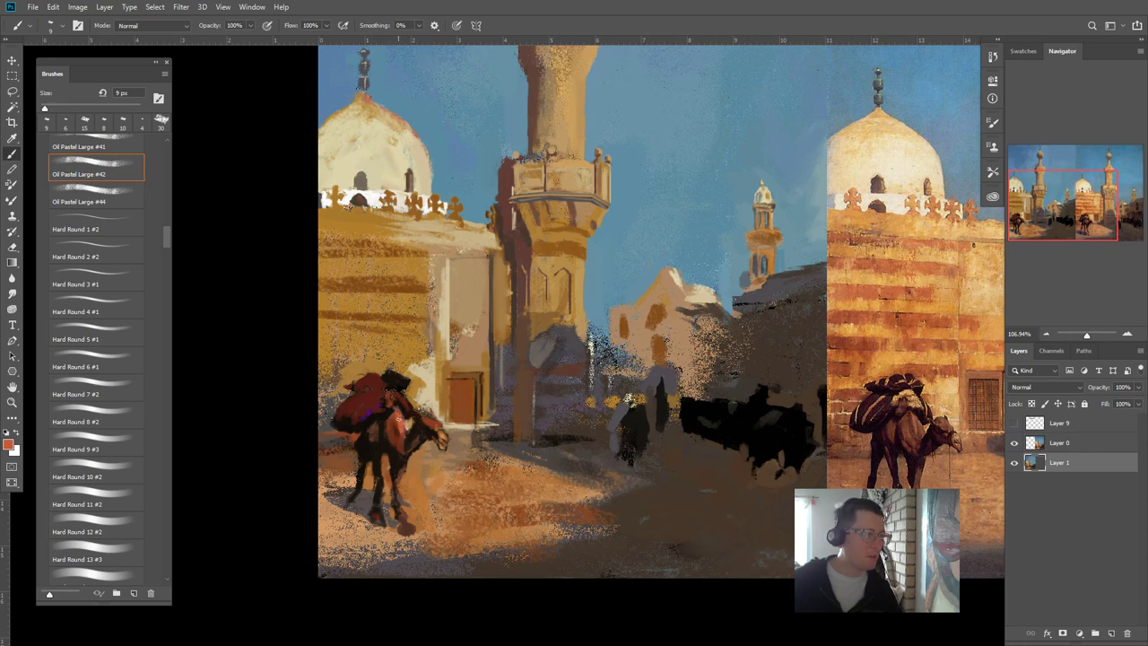
# - Blend sampled red and dark red strokes over the camel's shoulder and the base of its neck, finishing with an 8 px brush
pyautogui.keyDown('alt'); pyautogui.click(376, 397); pyautogui.keyUp('alt')
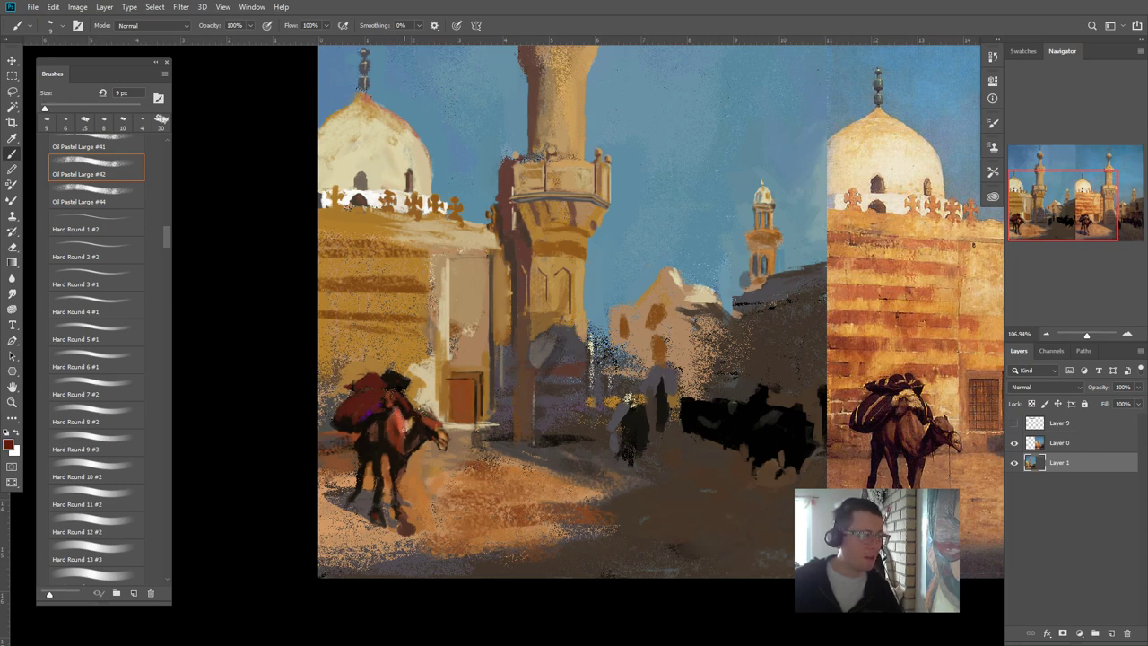
pyautogui.keyDown('alt'); pyautogui.click(405, 422); pyautogui.keyUp('alt')
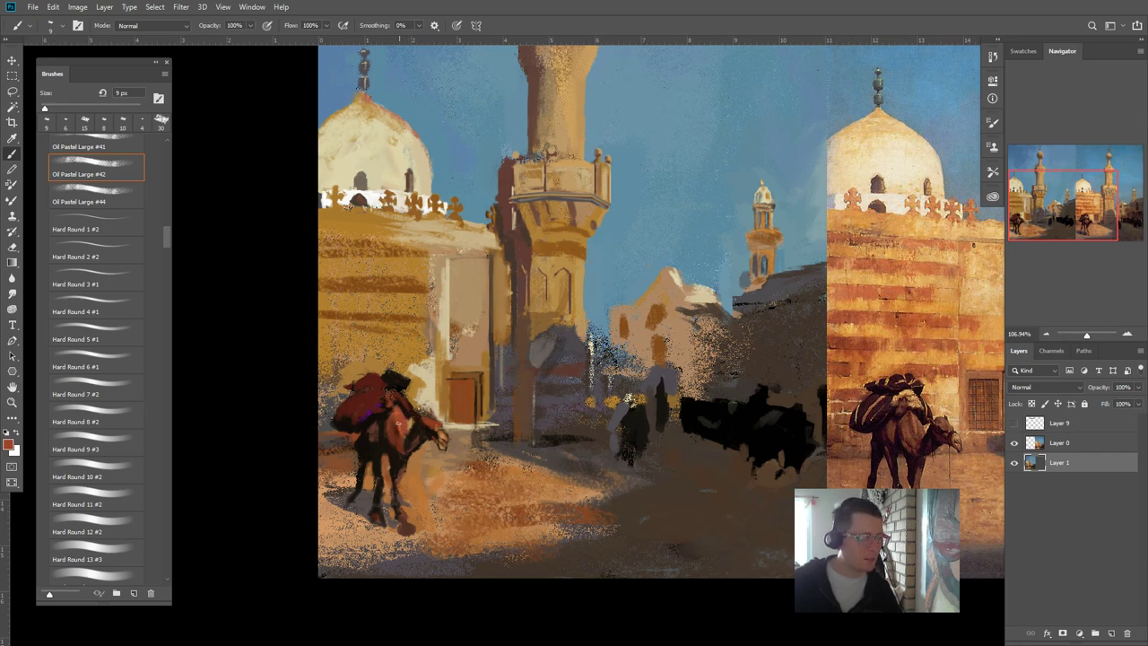
pyautogui.press('[')
pyautogui.press('[')
pyautogui.keyDown('alt'); pyautogui.click(374, 403); pyautogui.keyUp('alt')
pyautogui.moveTo(401, 430); pyautogui.dragTo(399, 407)
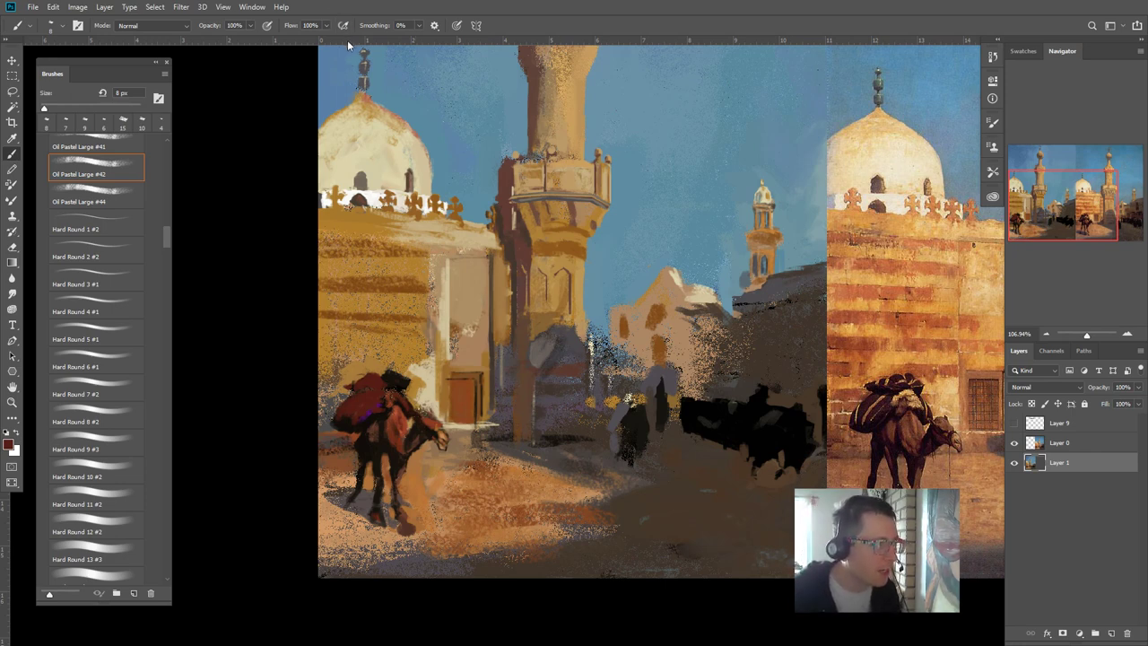
pyautogui.moveTo(347, 41); pyautogui.dragTo(333, 16)
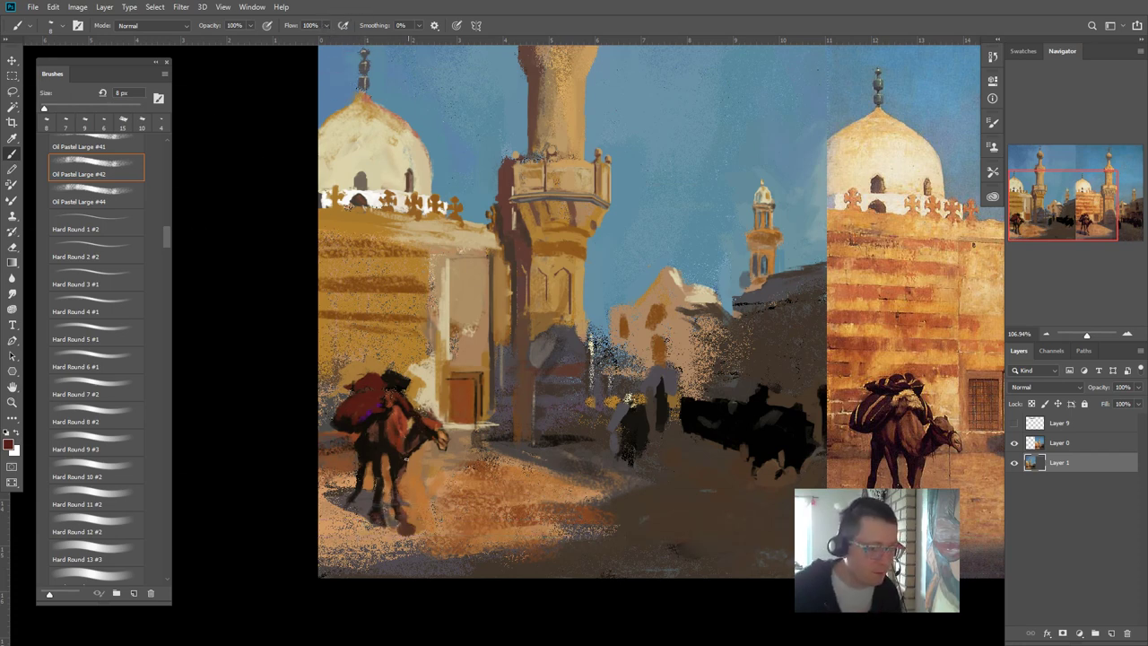
# - Refine the camel's legs and front hoof with sampled near-black, dark brown and sandy orange tones using a 6 px brush
pyautogui.keyDown('alt'); pyautogui.click(381, 446); pyautogui.keyUp('alt')
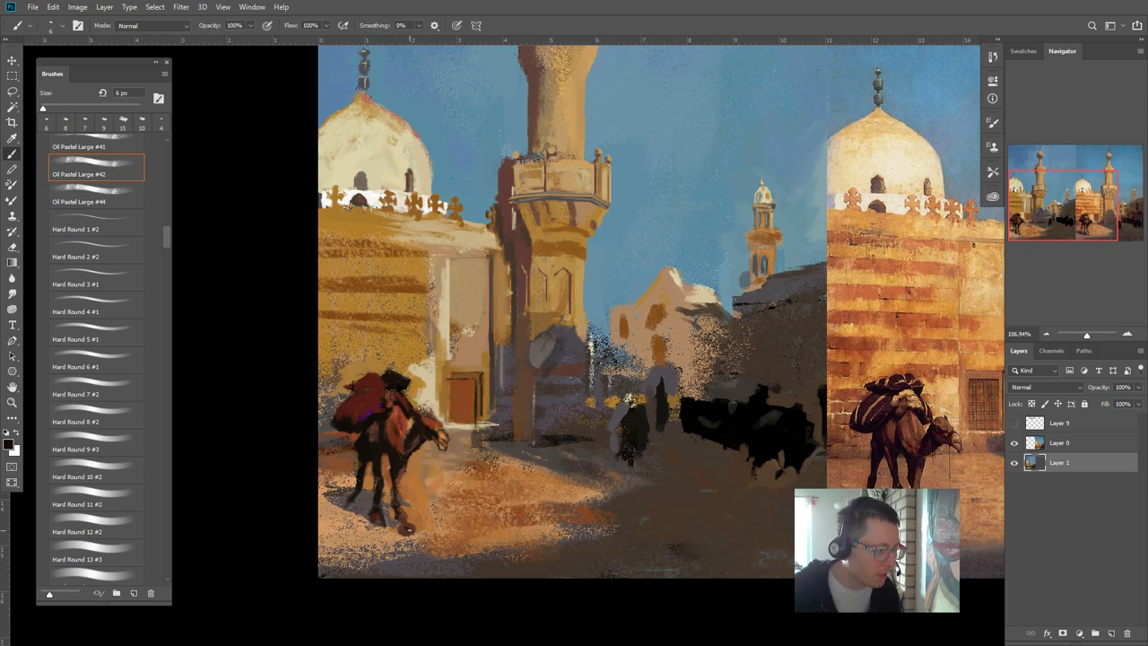
pyautogui.keyDown('alt'); pyautogui.click(408, 528); pyautogui.keyUp('alt')
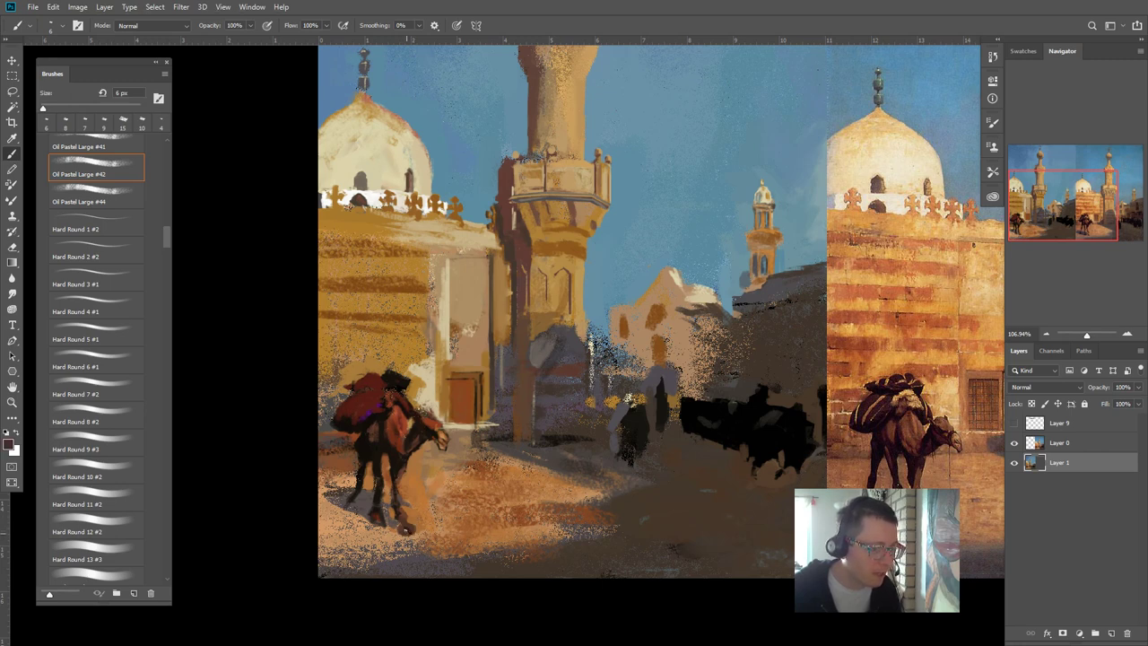
pyautogui.keyDown('alt'); pyautogui.click(398, 539); pyautogui.keyUp('alt')
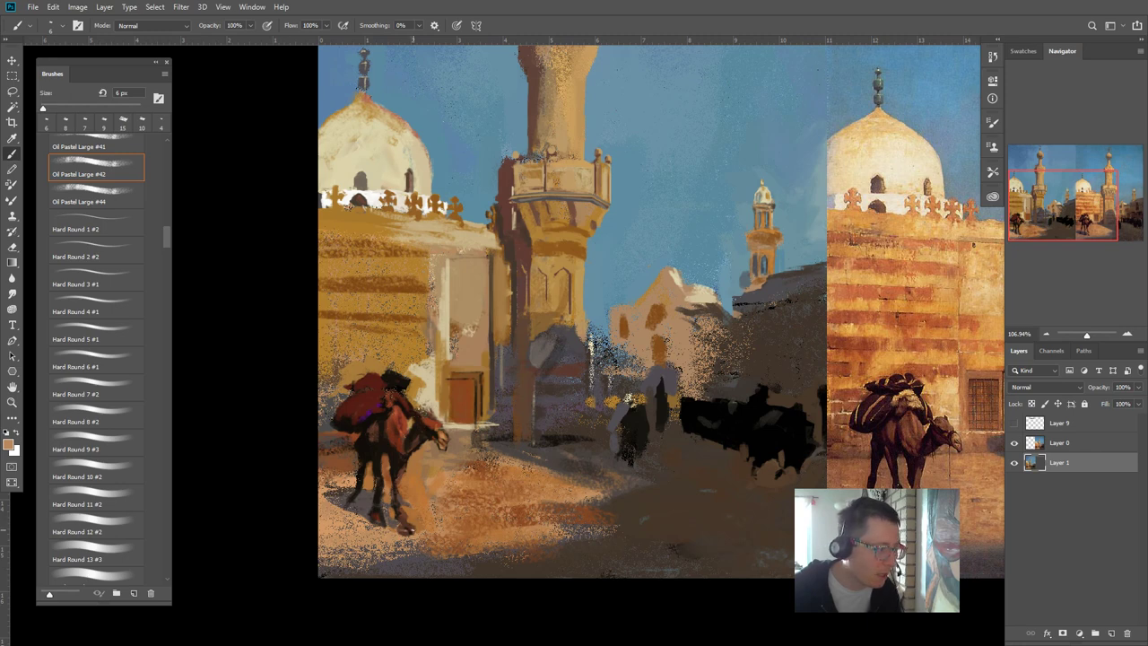
pyautogui.keyDown('alt'); pyautogui.click(416, 517); pyautogui.keyUp('alt')
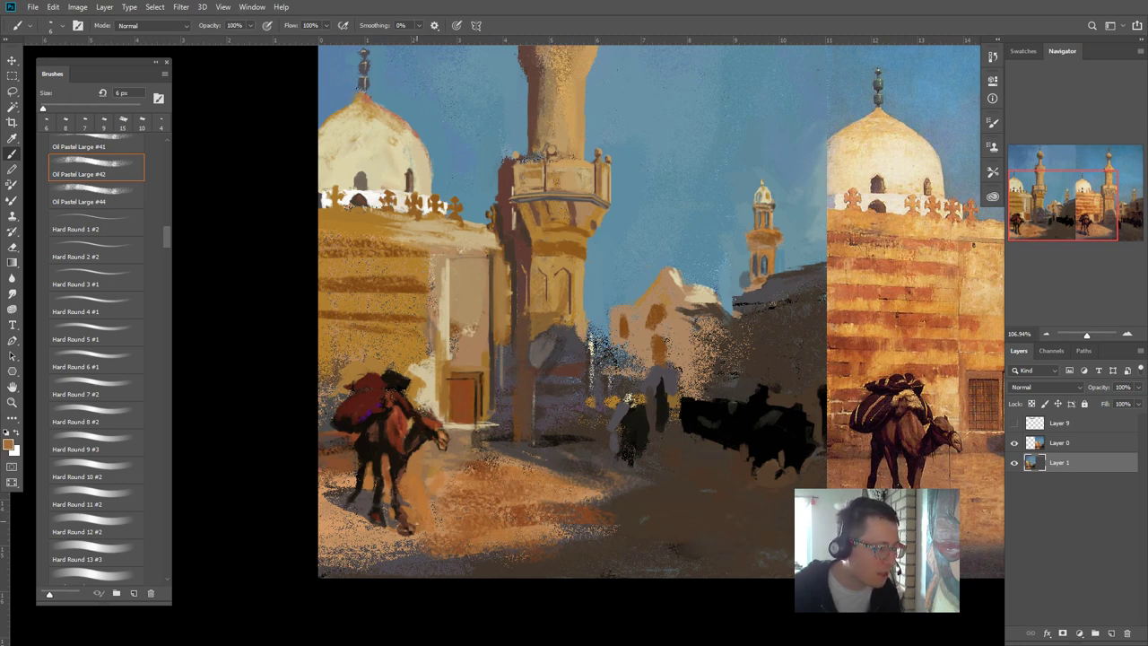
pyautogui.keyDown('alt'); pyautogui.click(365, 457); pyautogui.keyUp('alt')
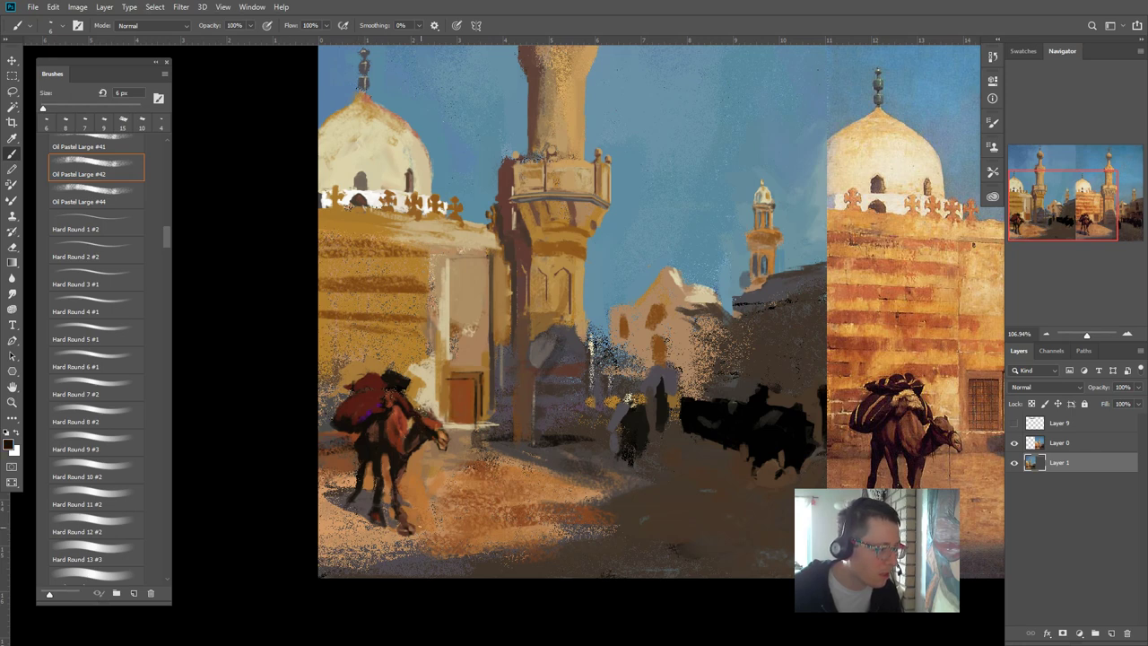
pyautogui.keyDown('alt'); pyautogui.click(425, 515); pyautogui.keyUp('alt')
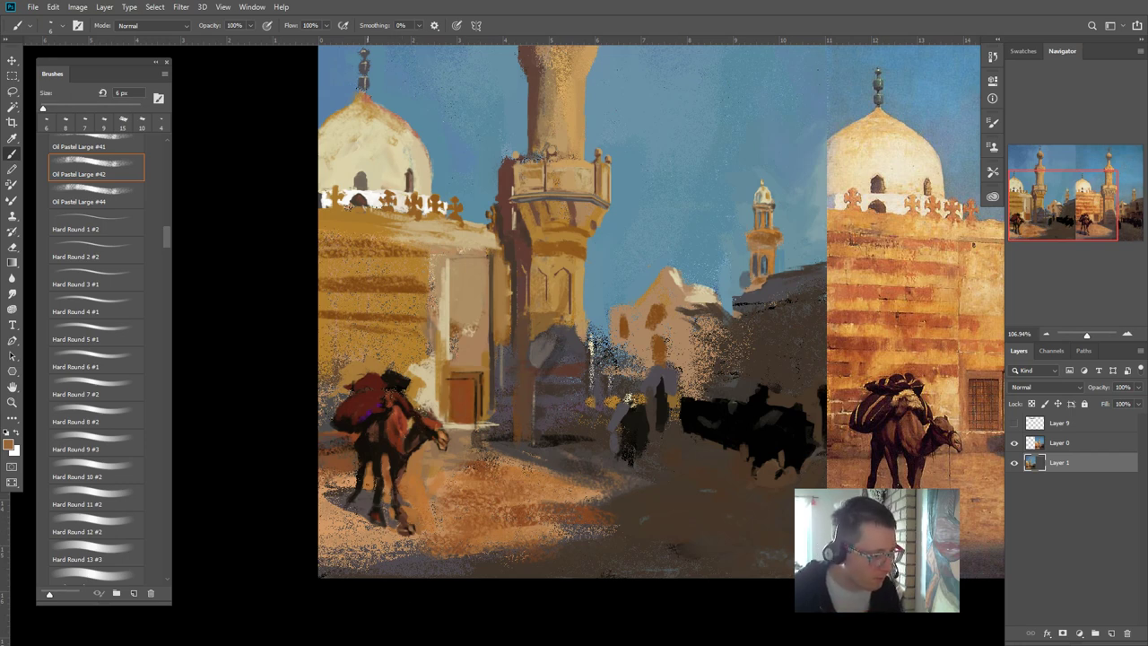
# - Reduce the brush to 3 px and add fine sampled near-black and red-brown strokes around the camel's chest and front legs
pyautogui.keyDown('alt'); pyautogui.click(381, 465); pyautogui.keyUp('alt')
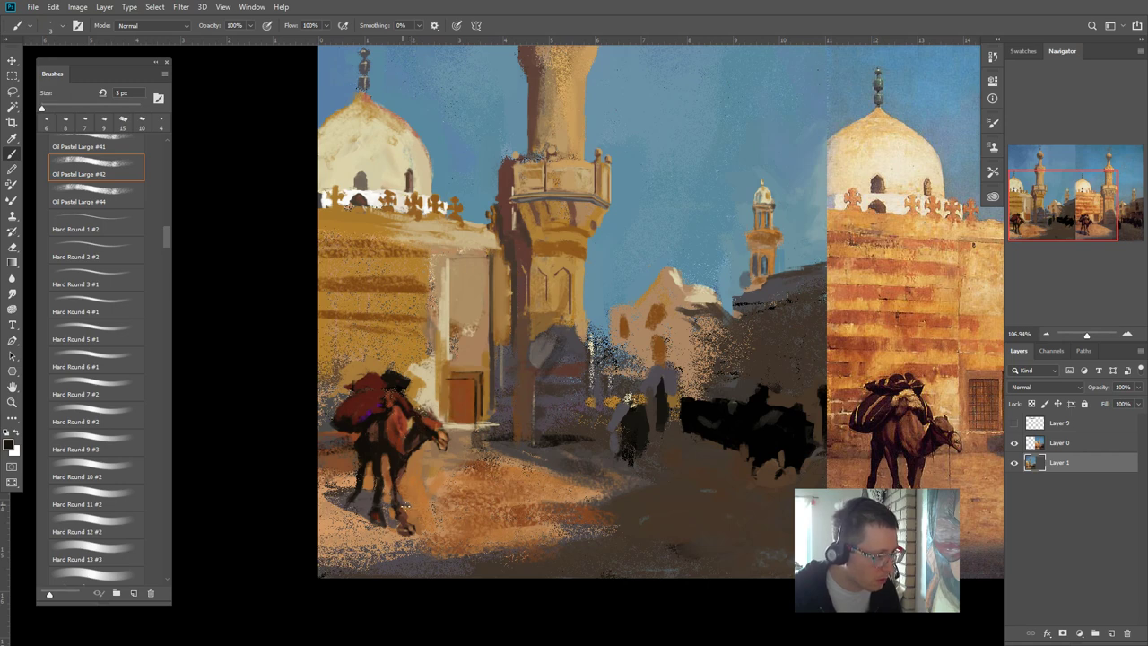
pyautogui.press('[')
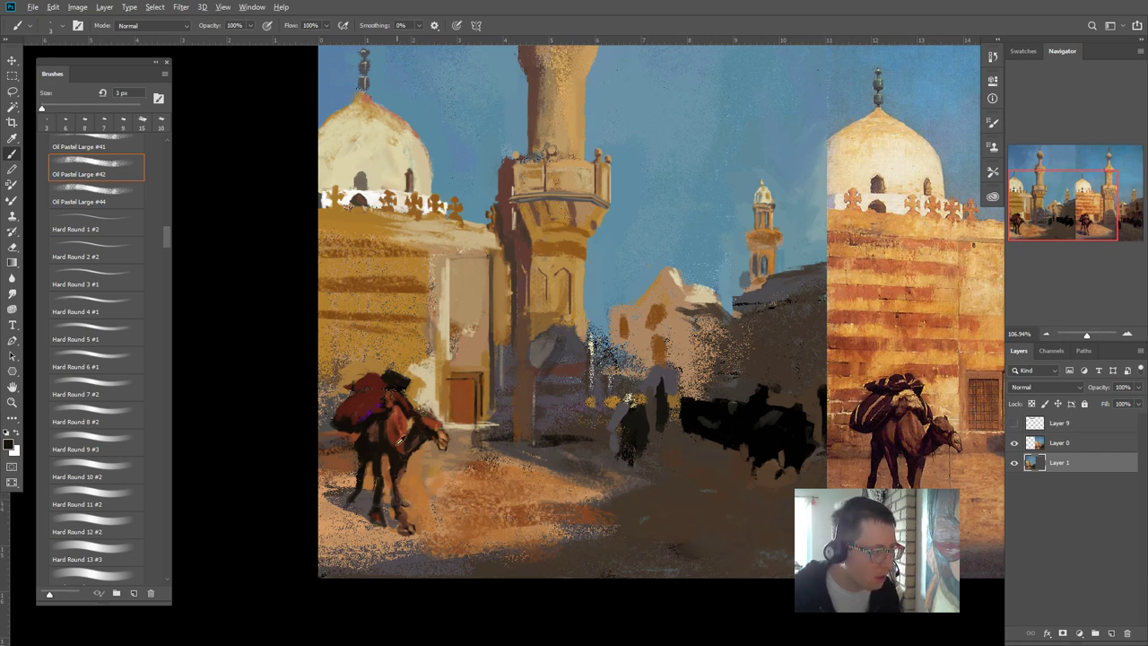
pyautogui.keyDown('alt'); pyautogui.click(404, 440); pyautogui.keyUp('alt')
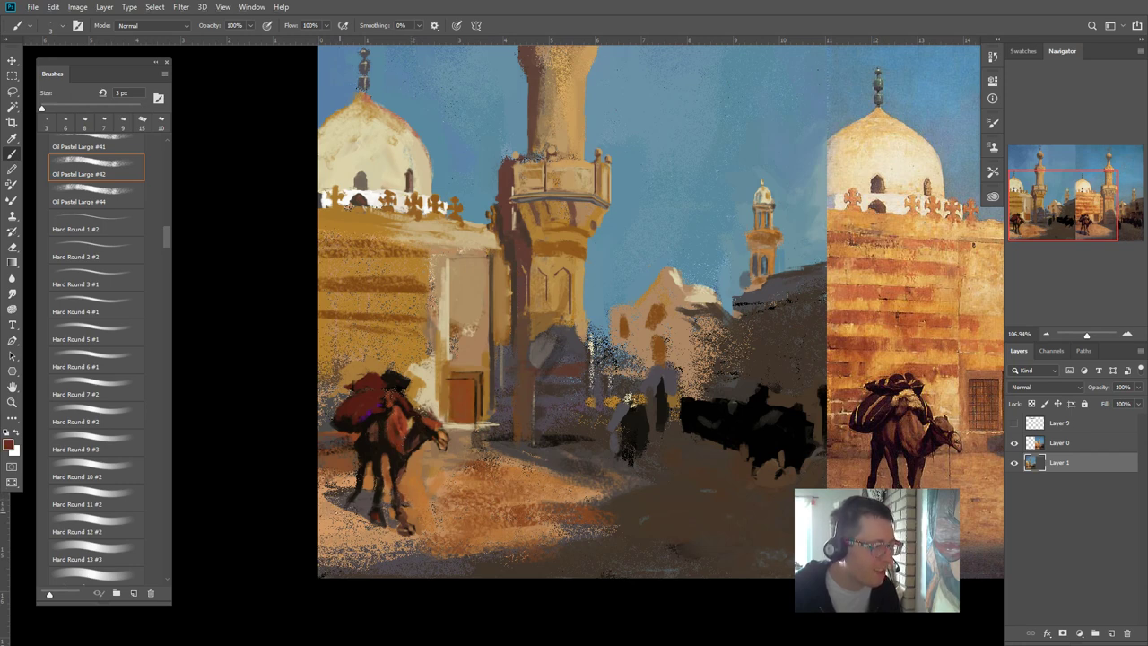
pyautogui.keyDown('alt'); pyautogui.click(405, 476); pyautogui.keyUp('alt')
pyautogui.keyDown('alt'); pyautogui.click(403, 473); pyautogui.keyUp('alt')
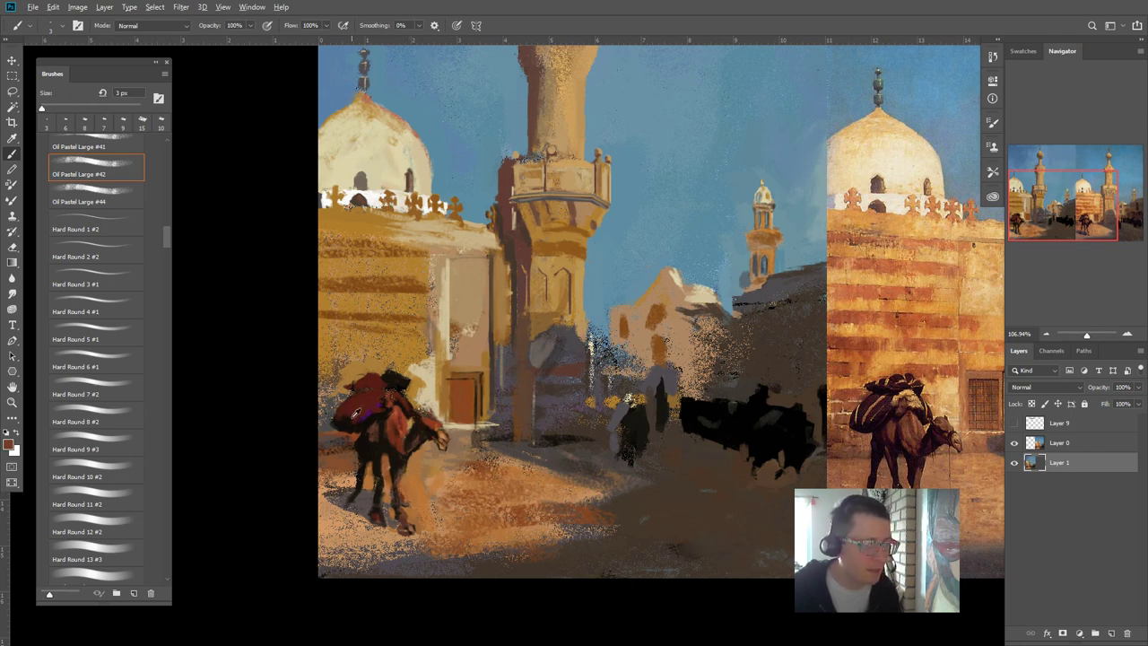
# - Touch up the camel's chest and belly with sampled dark red, near-black and orange-brown, working down to a 5 px brush
pyautogui.keyDown('alt'); pyautogui.click(370, 411); pyautogui.keyUp('alt')
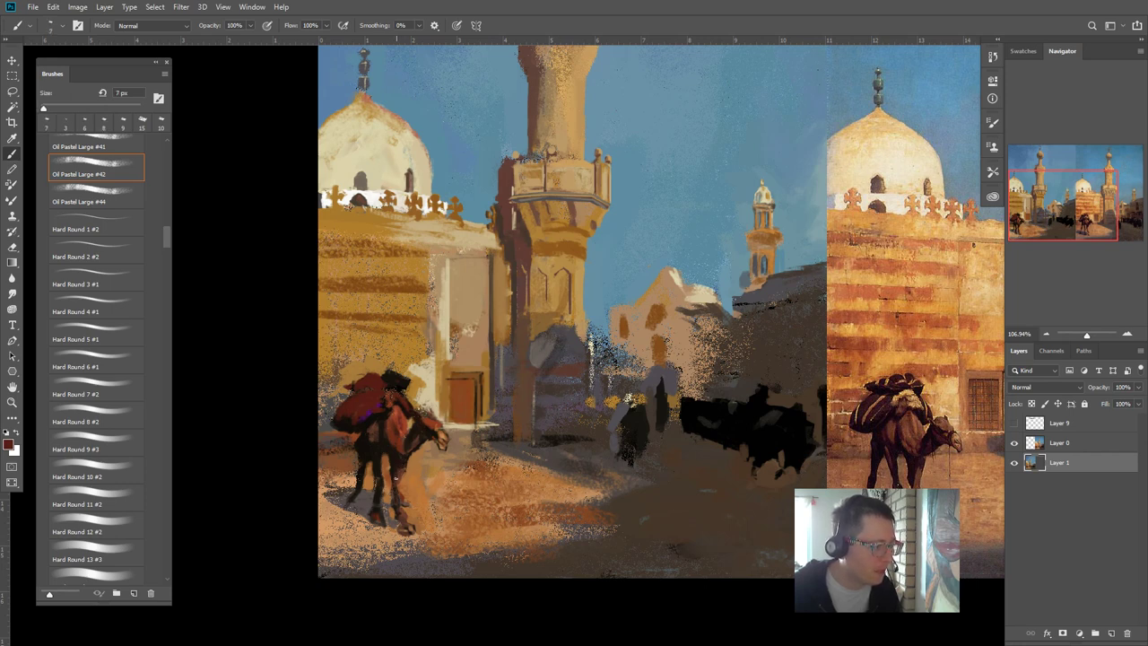
pyautogui.keyDown('alt'); pyautogui.click(403, 471); pyautogui.keyUp('alt')
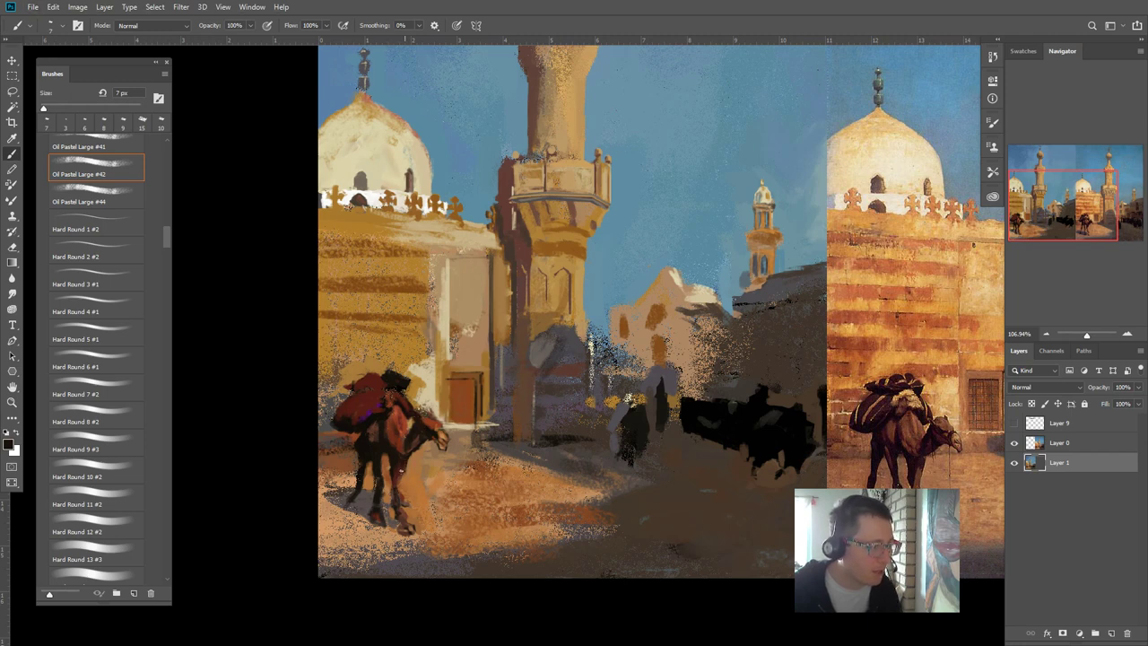
pyautogui.keyDown('alt'); pyautogui.click(418, 469); pyautogui.keyUp('alt')
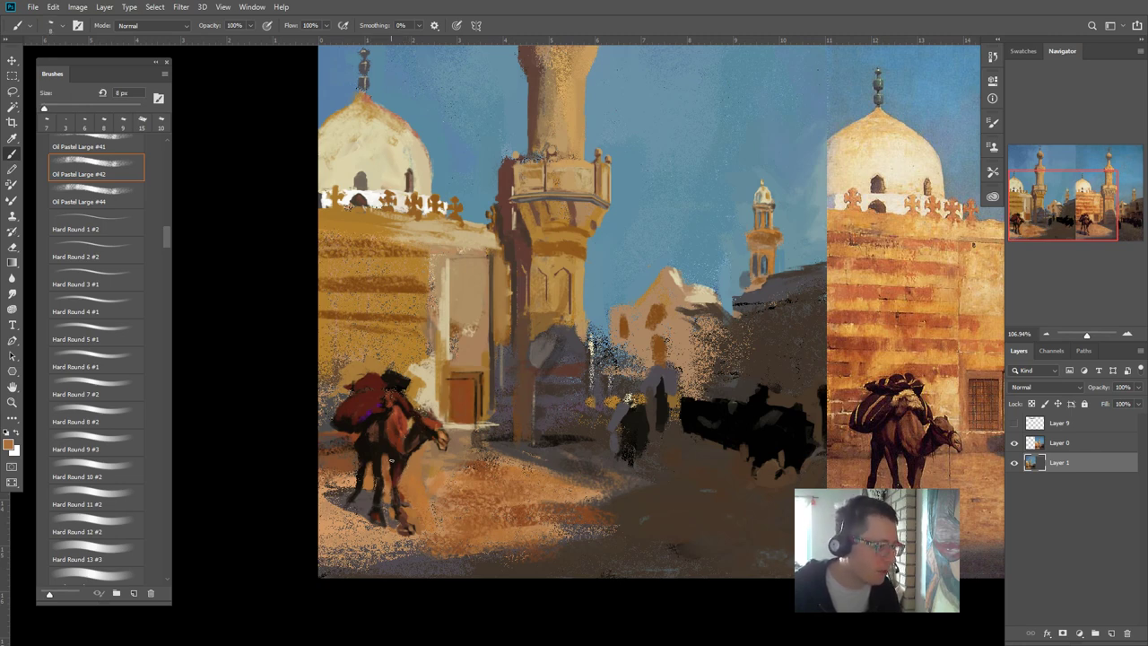
pyautogui.press('[')
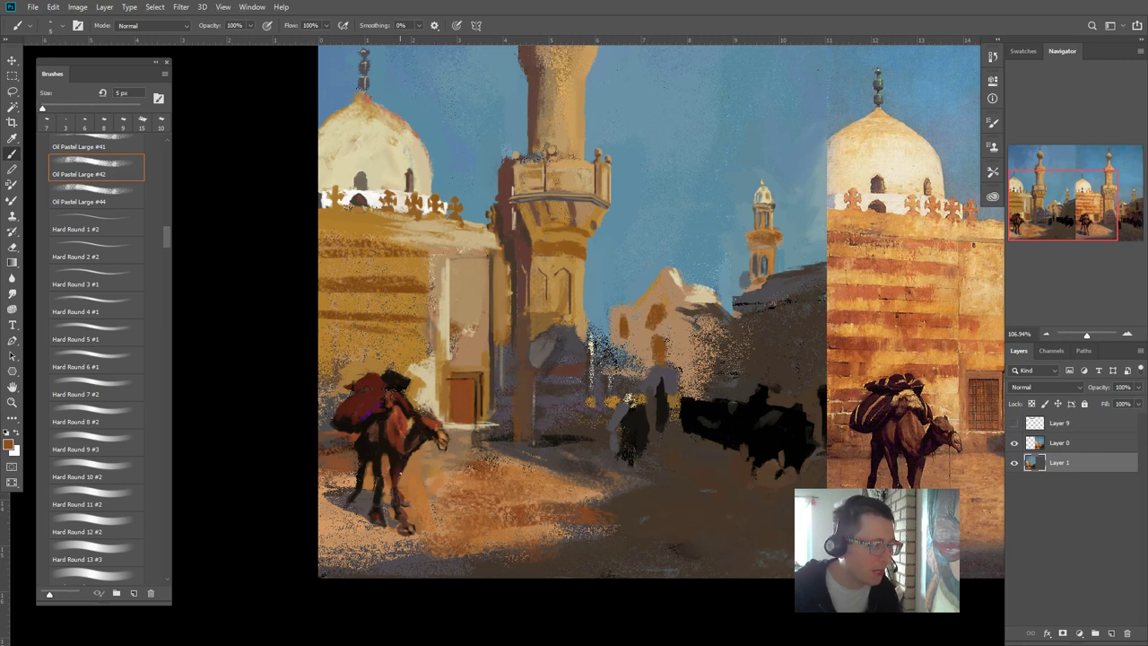
pyautogui.moveTo(399, 468); pyautogui.dragTo(403, 469)
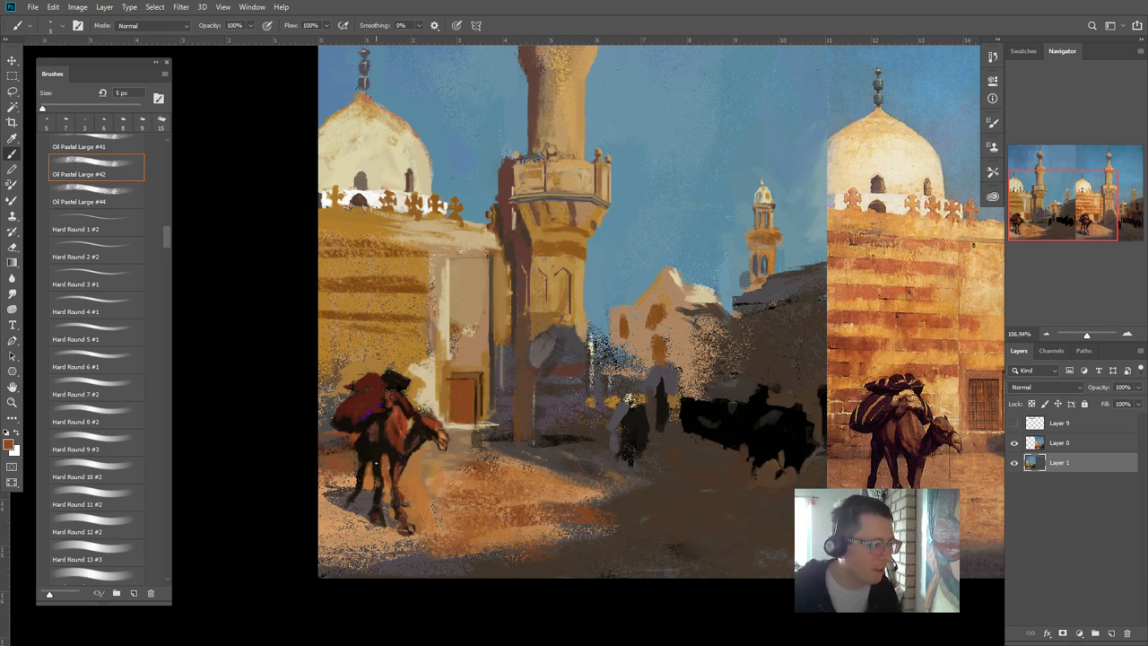
pyautogui.moveTo(374, 458)
pyautogui.mouseDown()
pyautogui.moveTo(371, 447)
pyautogui.moveTo(368, 456)
pyautogui.mouseUp()
pyautogui.keyDown('alt'); pyautogui.click(370, 451); pyautogui.keyUp('alt')
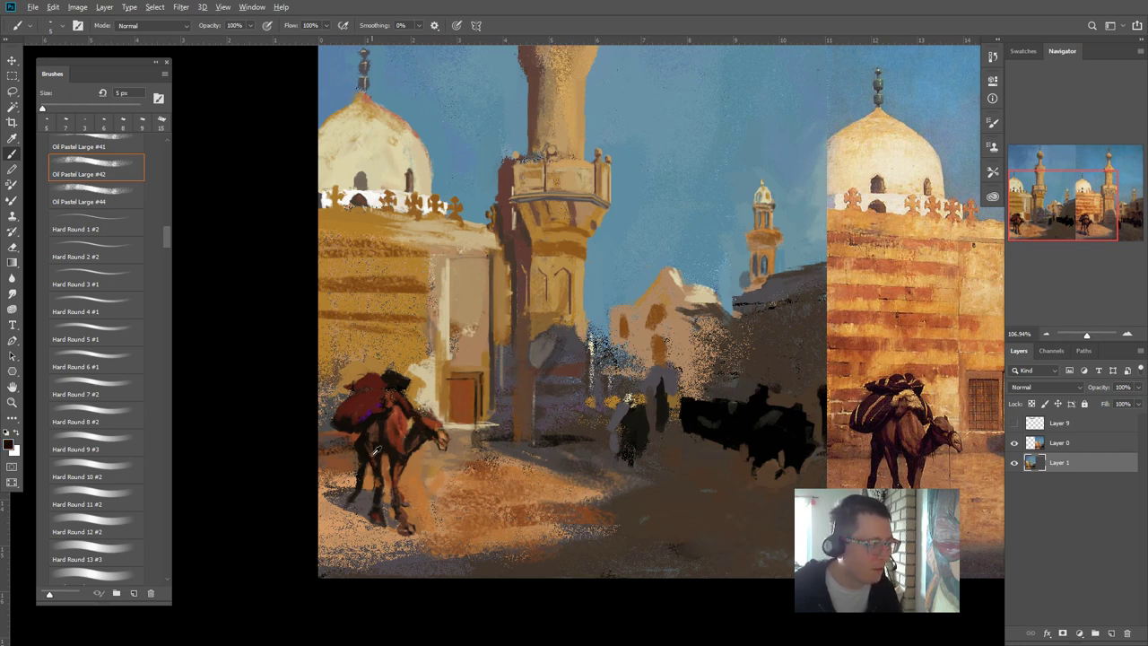
# - Rework the camel's hindquarters and belly with sampled red-brown, dark red and near-black tones, mostly with an 8 px brush
pyautogui.keyDown('alt'); pyautogui.click(487, 465); pyautogui.keyUp('alt')
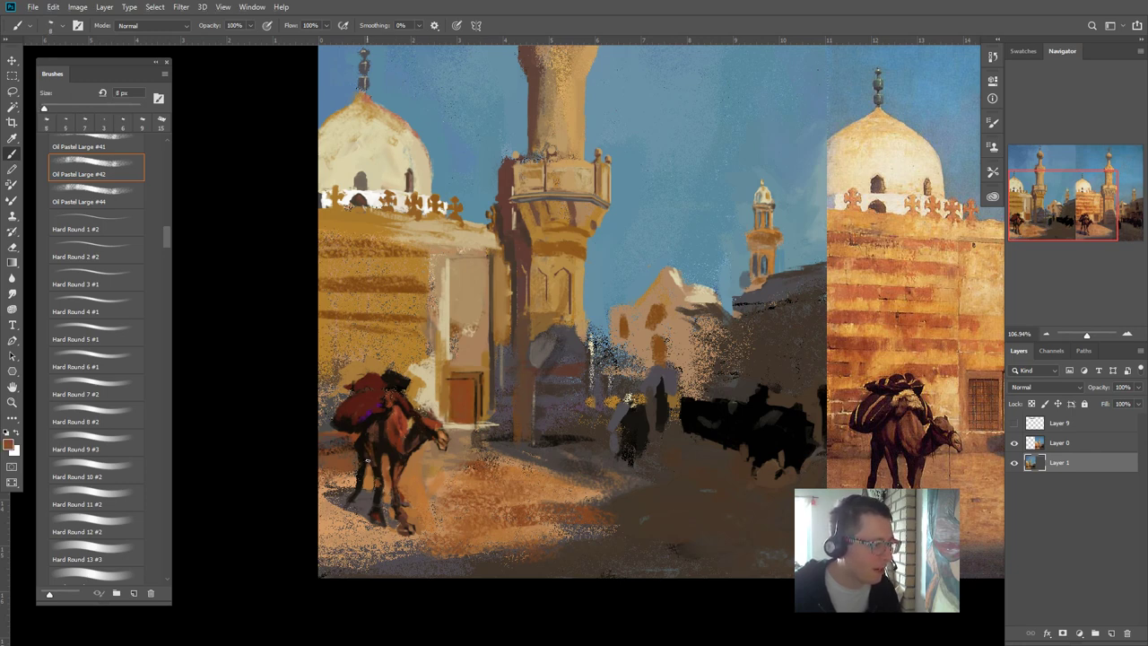
pyautogui.keyDown('alt'); pyautogui.click(361, 452); pyautogui.keyUp('alt')
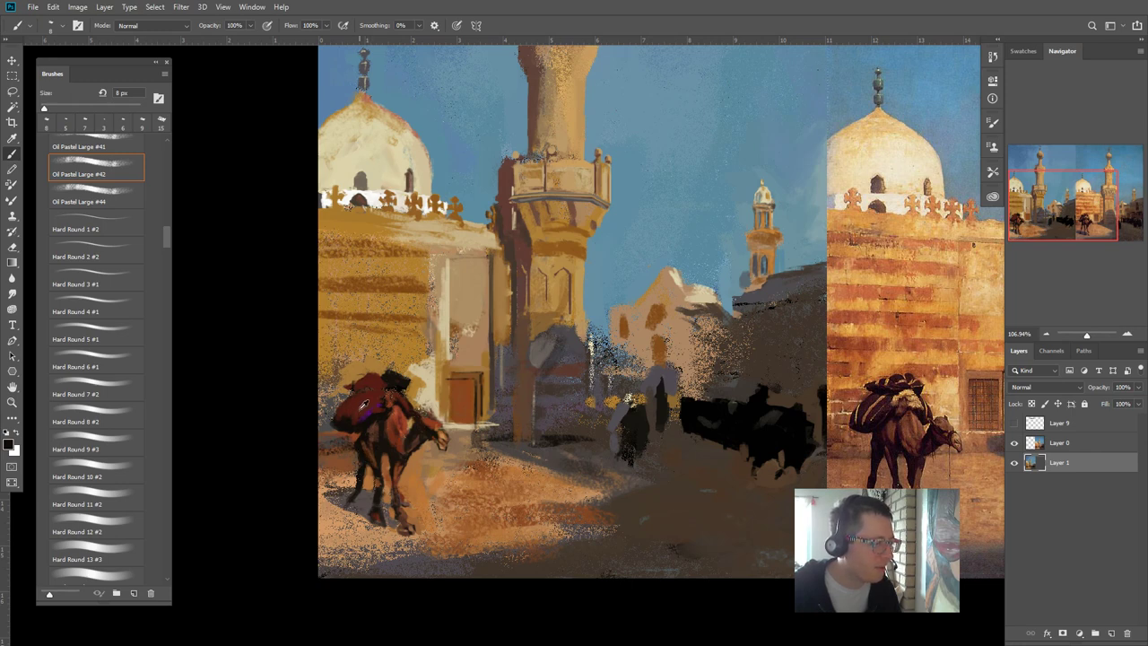
pyautogui.keyDown('alt'); pyautogui.click(364, 406); pyautogui.keyUp('alt')
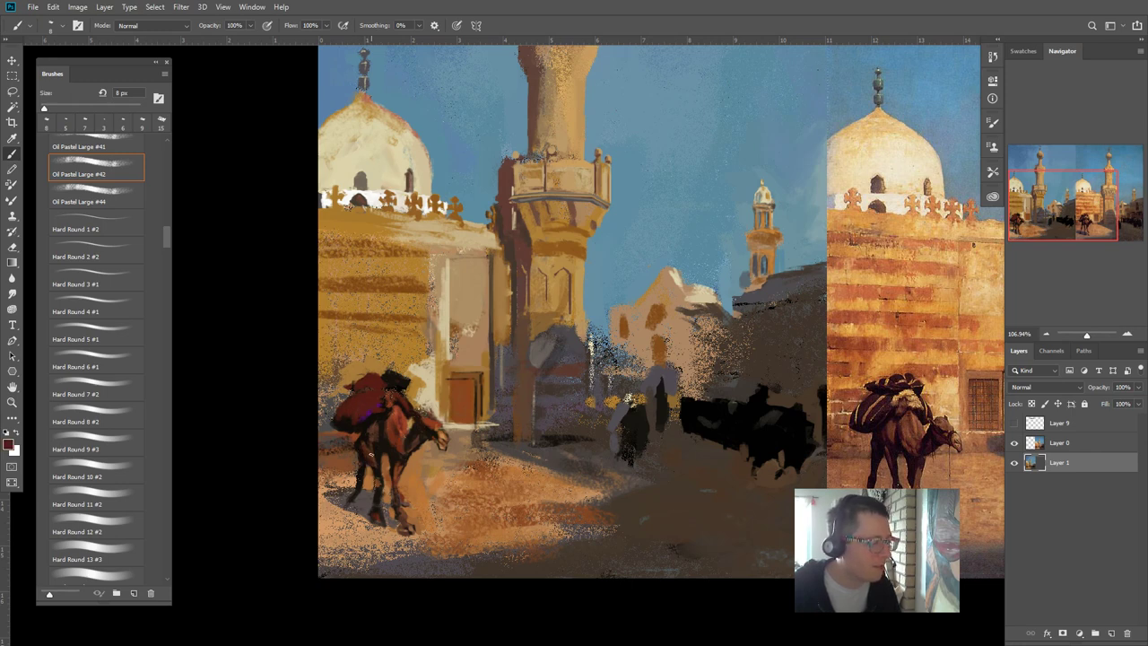
pyautogui.keyDown('alt'); pyautogui.click(406, 471); pyautogui.keyUp('alt')
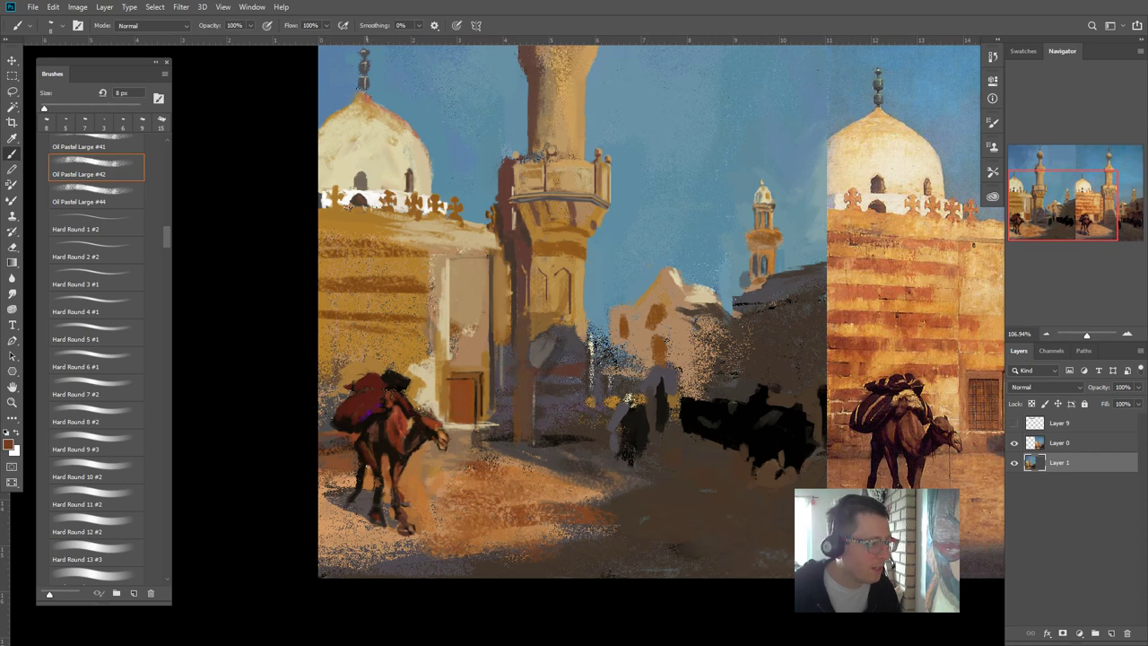
pyautogui.keyDown('alt'); pyautogui.click(381, 446); pyautogui.keyUp('alt')
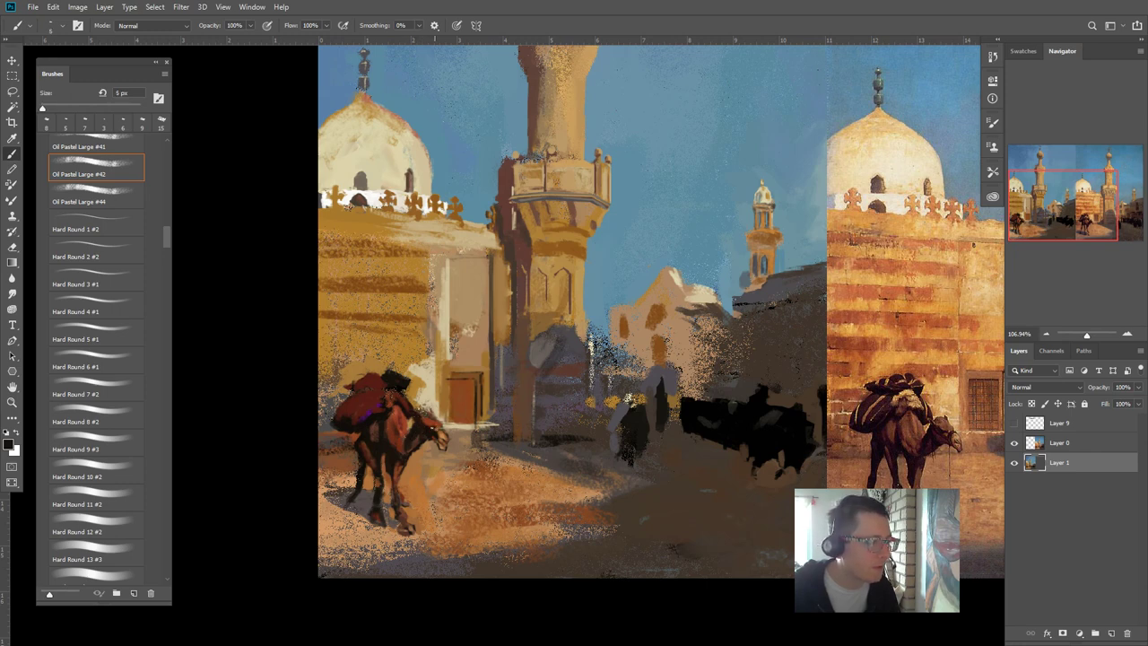
# - Detail the camel's head and halter with sampled orange-brown, purple and near-black strokes, reducing the brush from 5 px to 3 px
pyautogui.keyDown('alt'); pyautogui.click(445, 429); pyautogui.keyUp('alt')
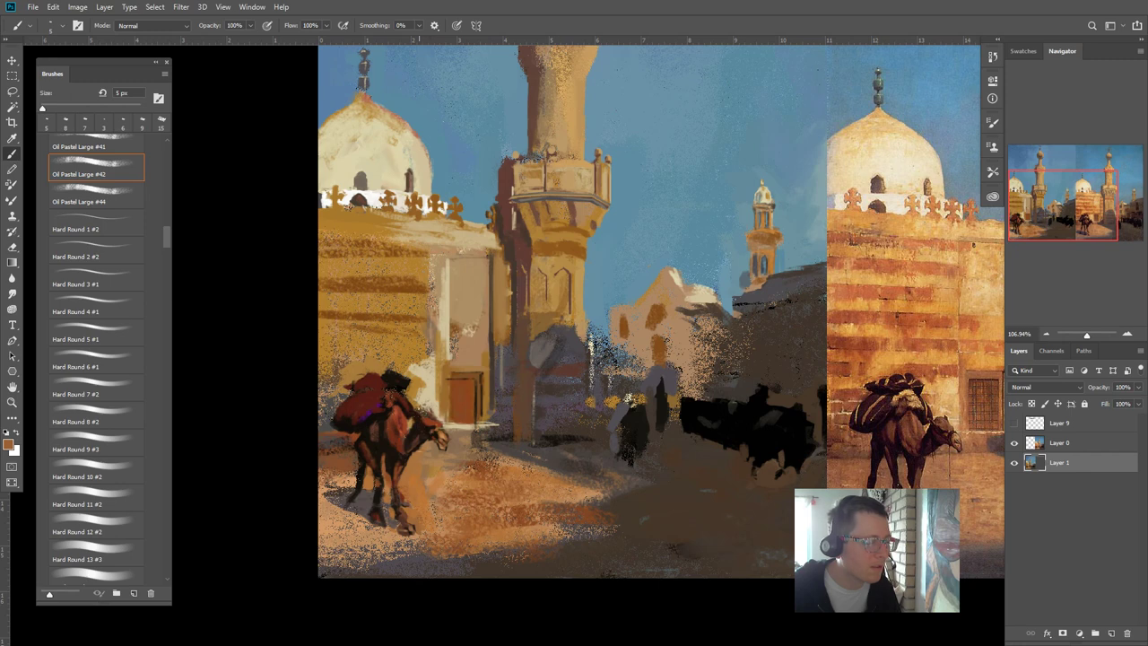
pyautogui.keyDown('alt'); pyautogui.click(380, 405); pyautogui.keyUp('alt')
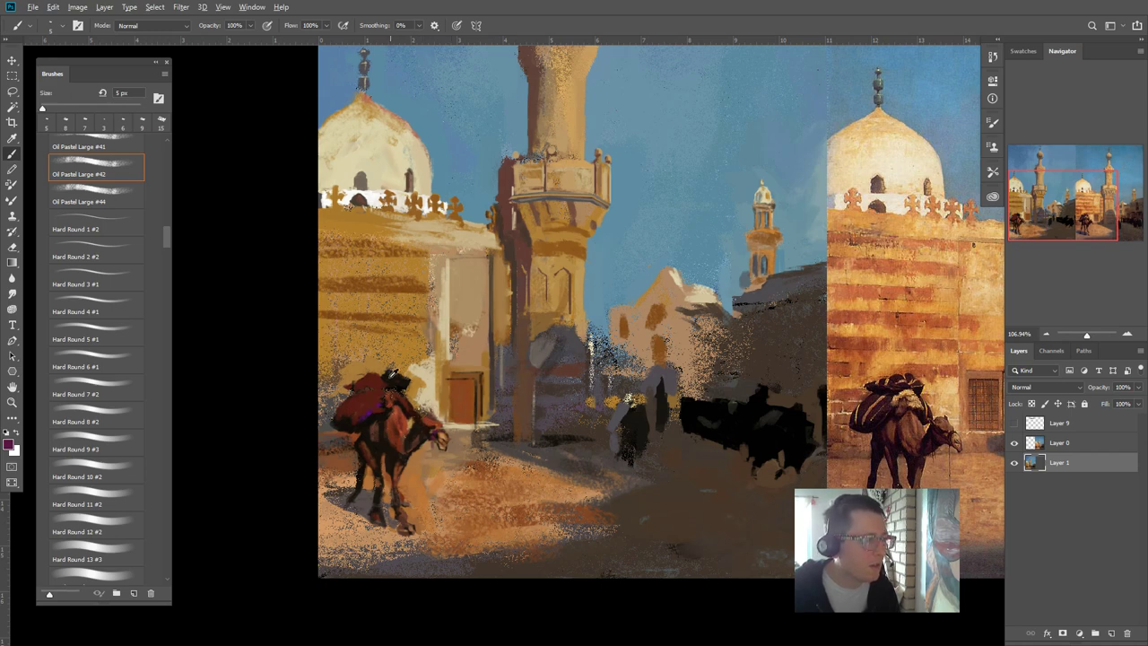
pyautogui.keyDown('alt'); pyautogui.click(390, 376); pyautogui.keyUp('alt')
pyautogui.press('[')
pyautogui.press('[')
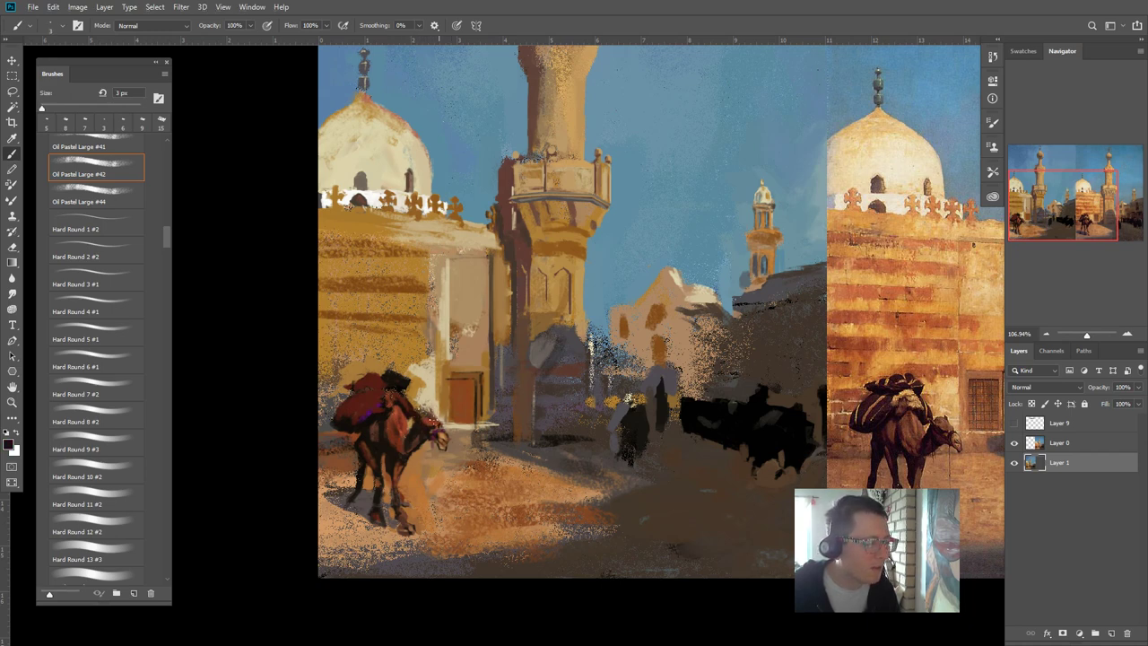
pyautogui.keyDown('alt'); pyautogui.click(451, 421); pyautogui.keyUp('alt')
pyautogui.moveTo(441, 423); pyautogui.dragTo(441, 427)
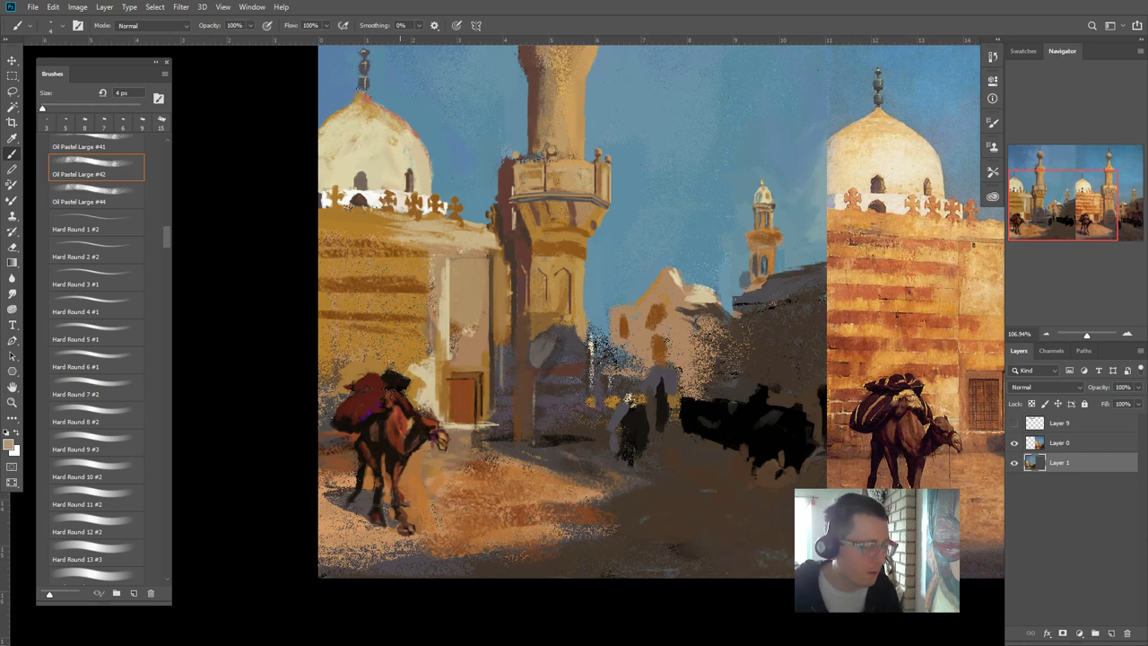
# - Change the Quick Mask overlay colour to bright green (RGB 0, 255, 6)
pyautogui.press('q')
pyautogui.press('d')
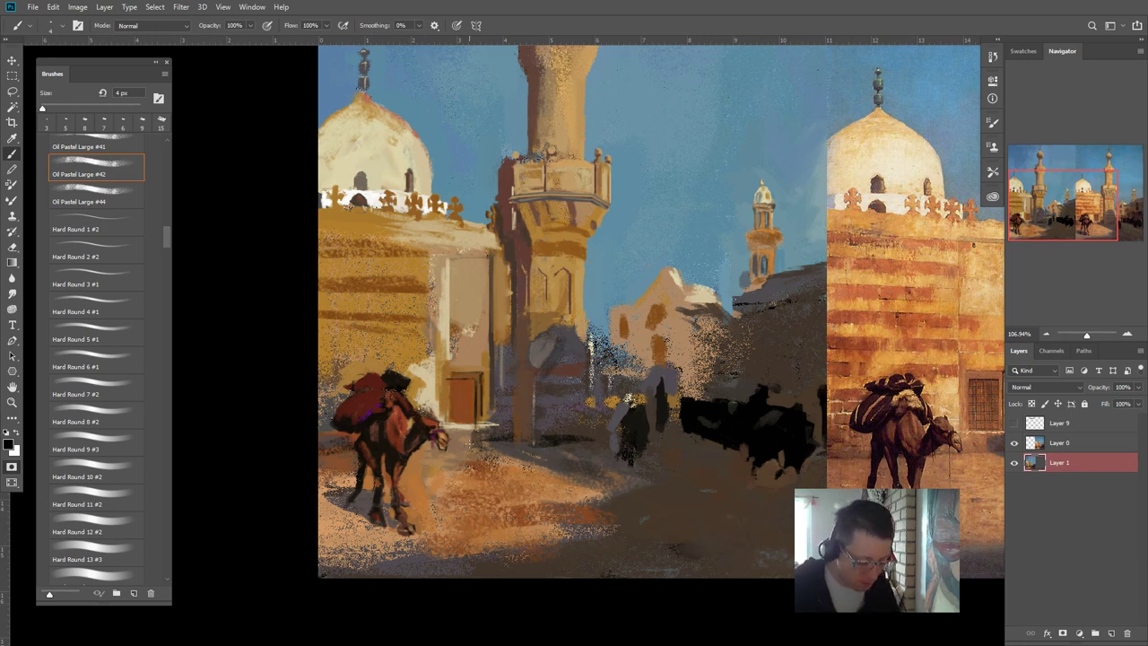
pyautogui.press('v')
pyautogui.press('b')
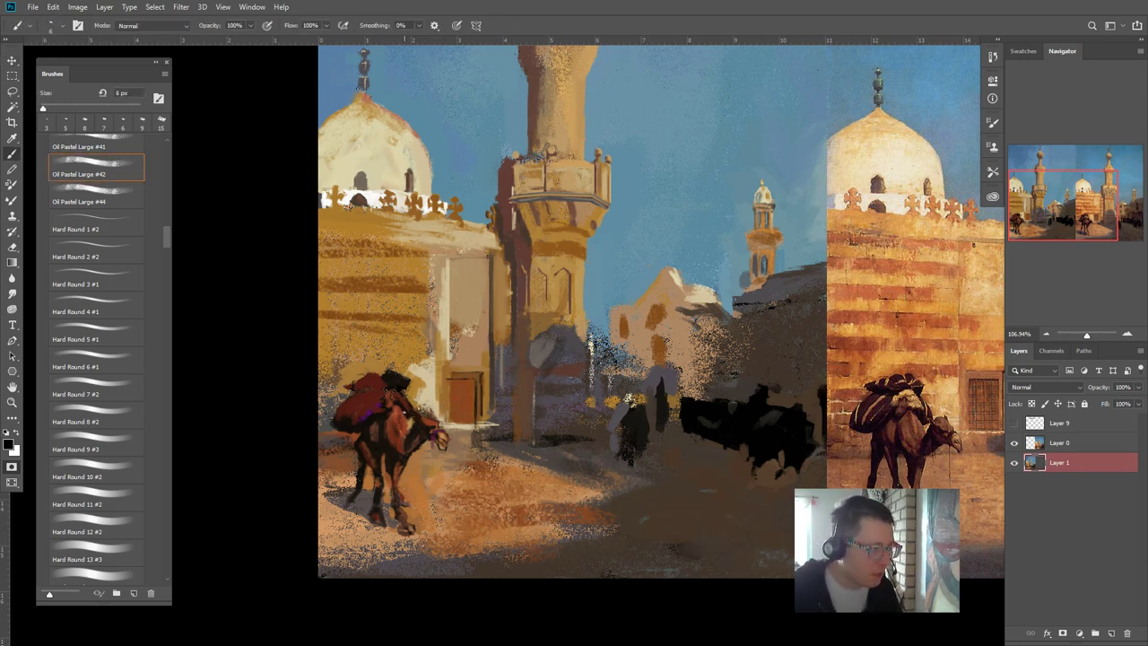
pyautogui.doubleClick(11, 467)
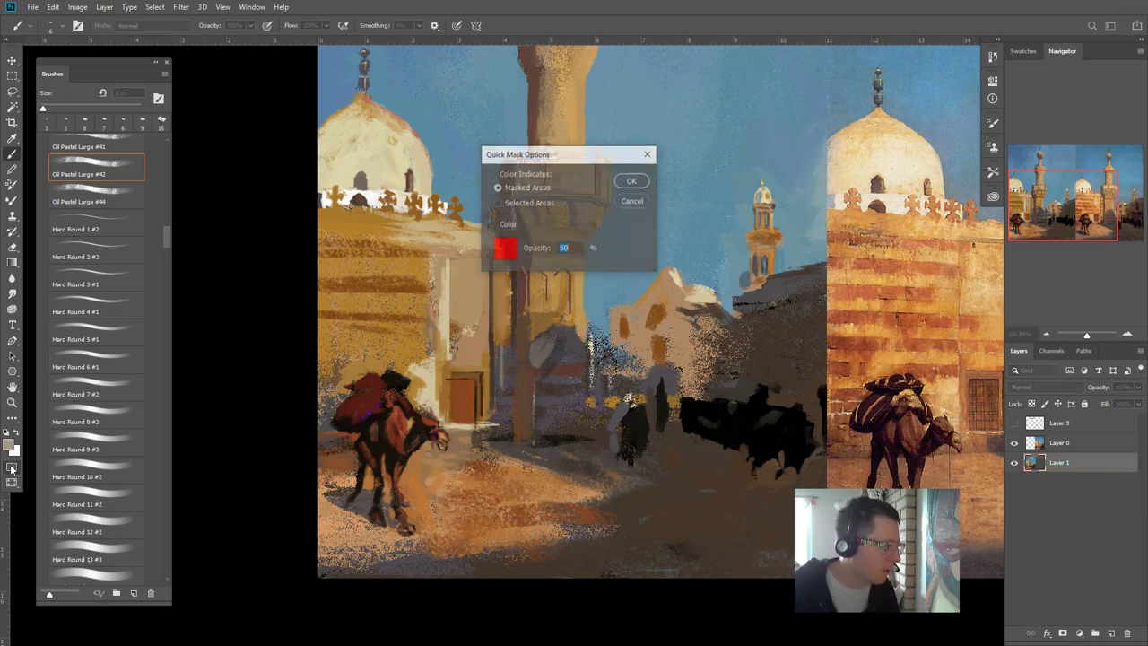
pyautogui.click(510, 249)
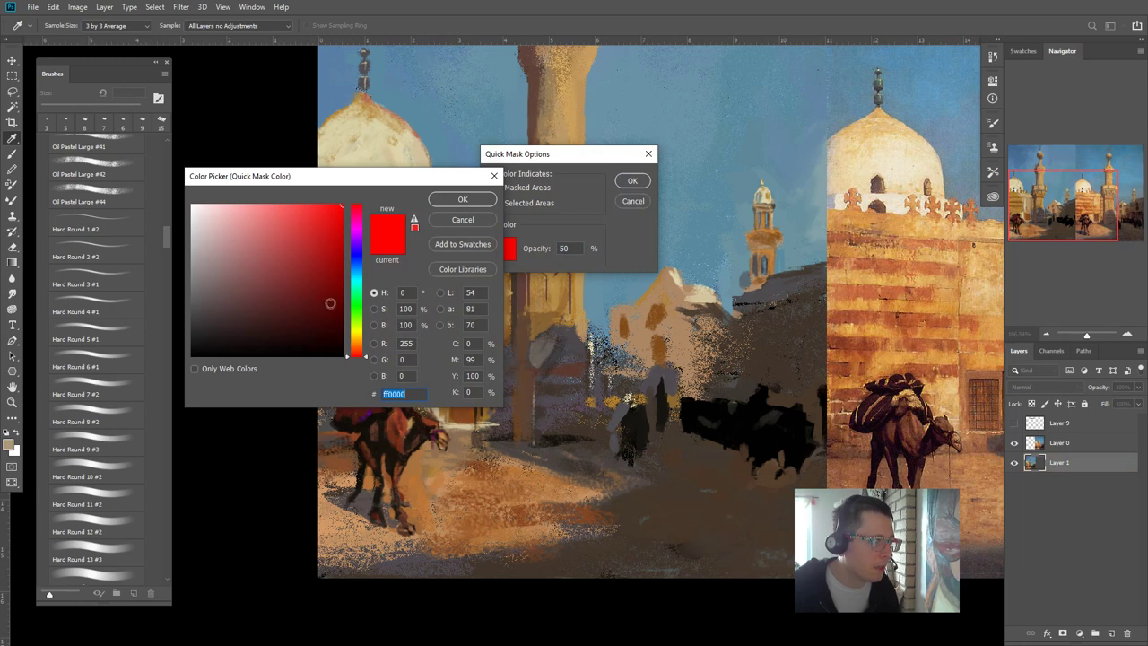
pyautogui.moveTo(354, 328); pyautogui.dragTo(369, 305)
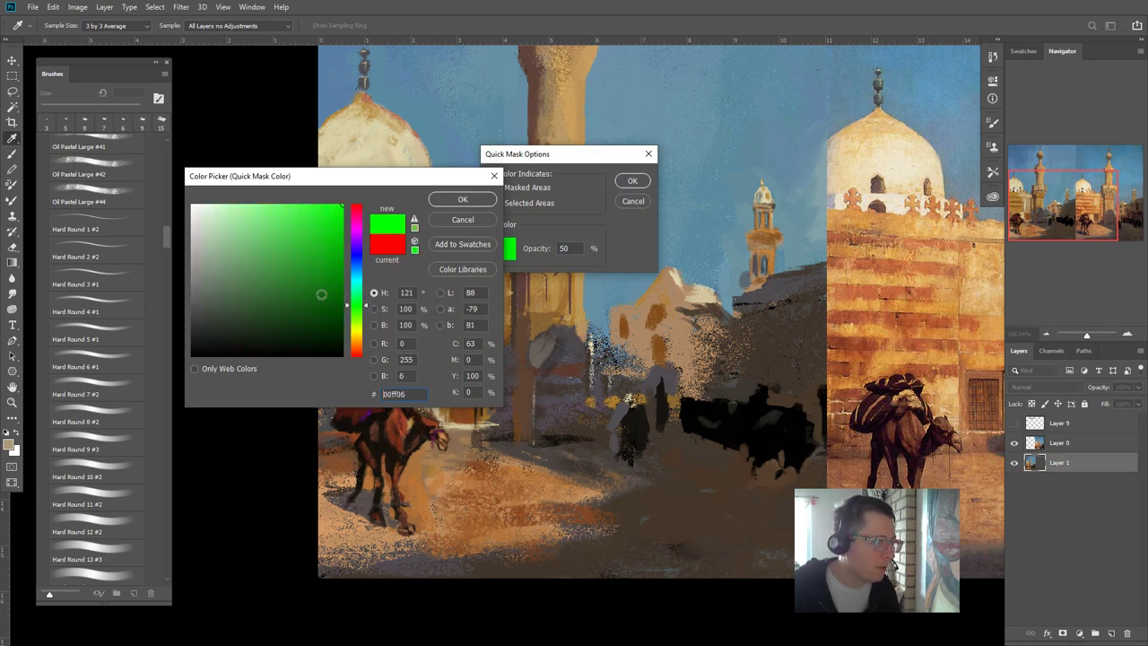
pyautogui.click(480, 200)
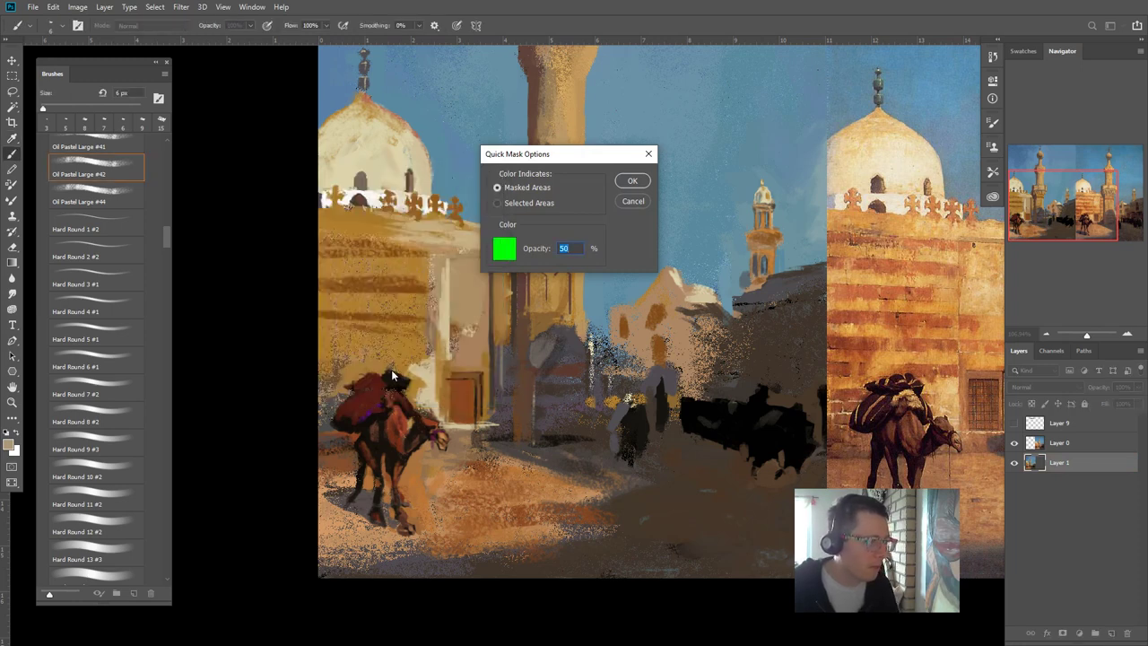
pyautogui.click(633, 180)
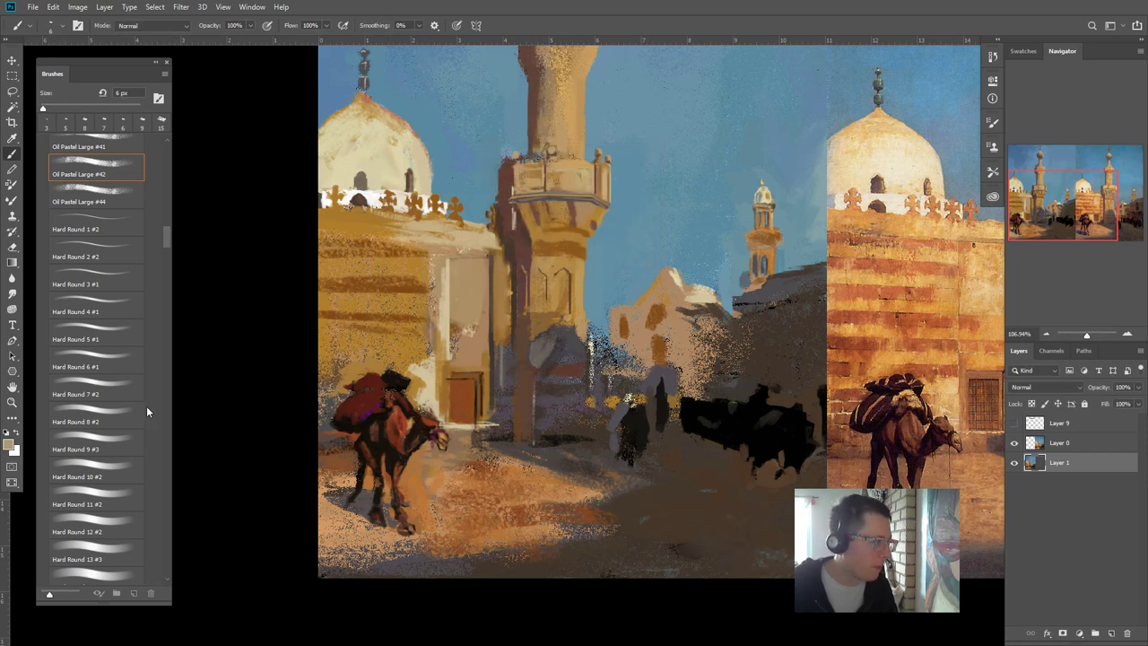
# - Recheck the Quick Mask options and toggle Quick Mask mode on and off to test the green overlay
pyautogui.doubleClick(11, 466)
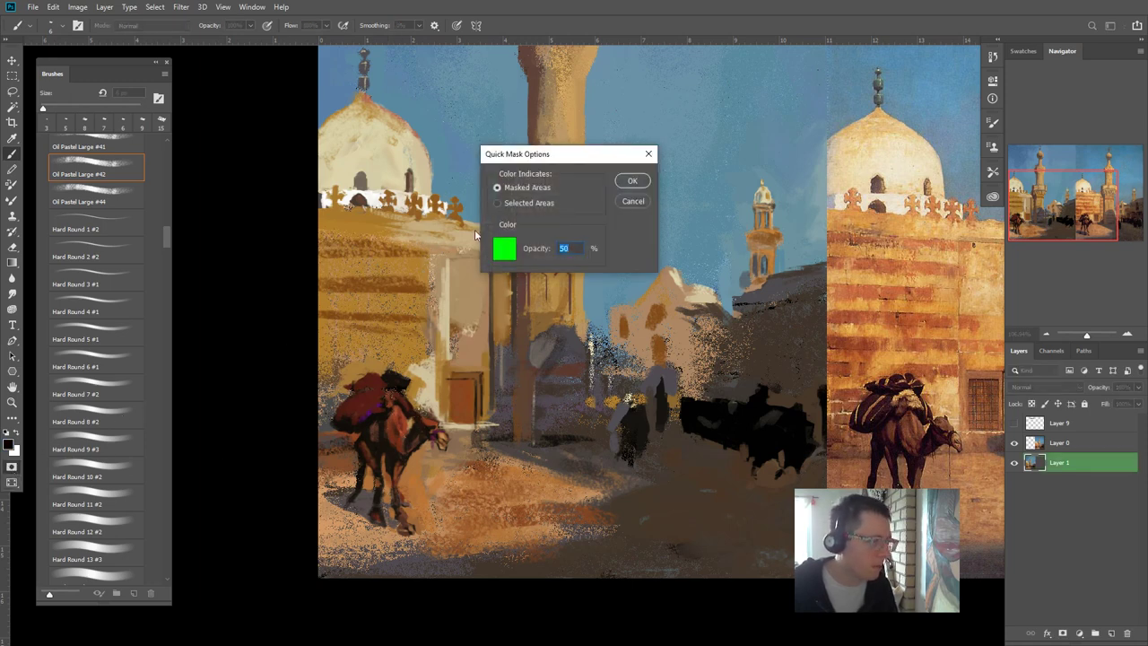
pyautogui.press('Return')
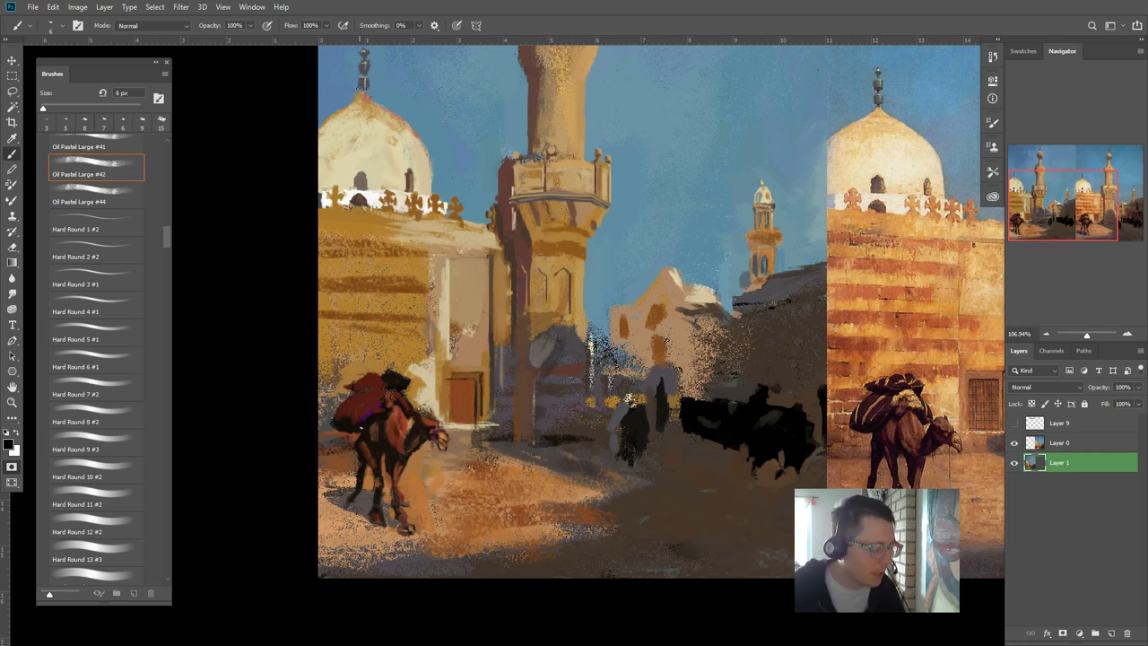
pyautogui.press('q')
pyautogui.press('q')
pyautogui.press('q')
pyautogui.press('q')
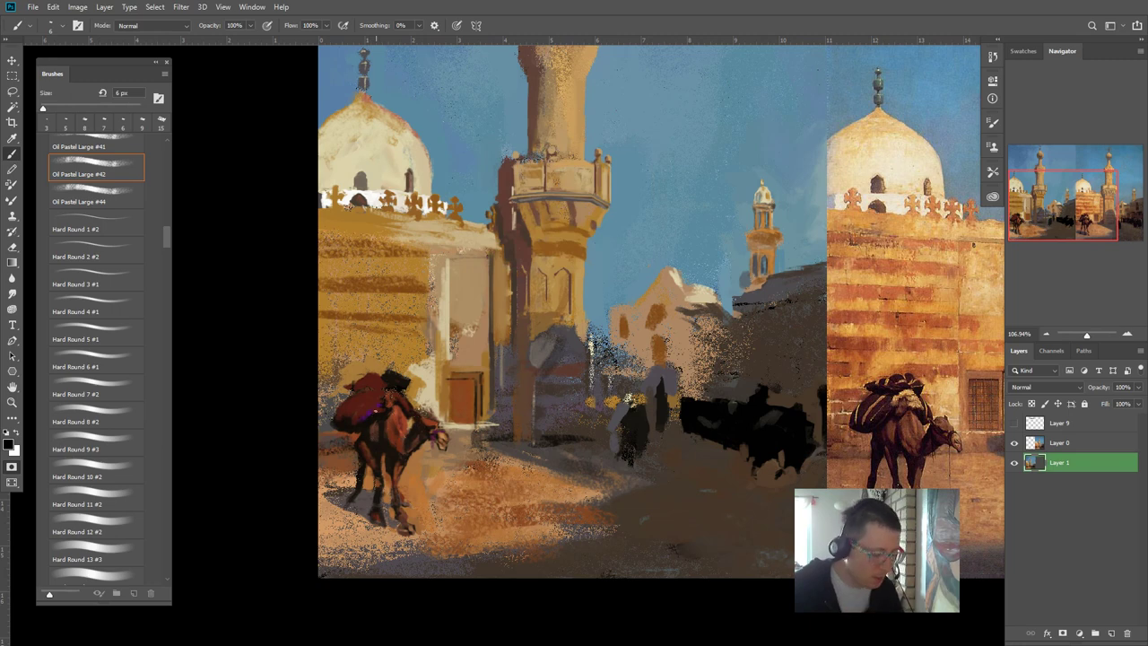
# - Paint thin stripes on the camel's saddlebag in Quick Mask mode, varying the brush between 3 and 7 px
pyautogui.moveTo(370, 392); pyautogui.dragTo(346, 418)
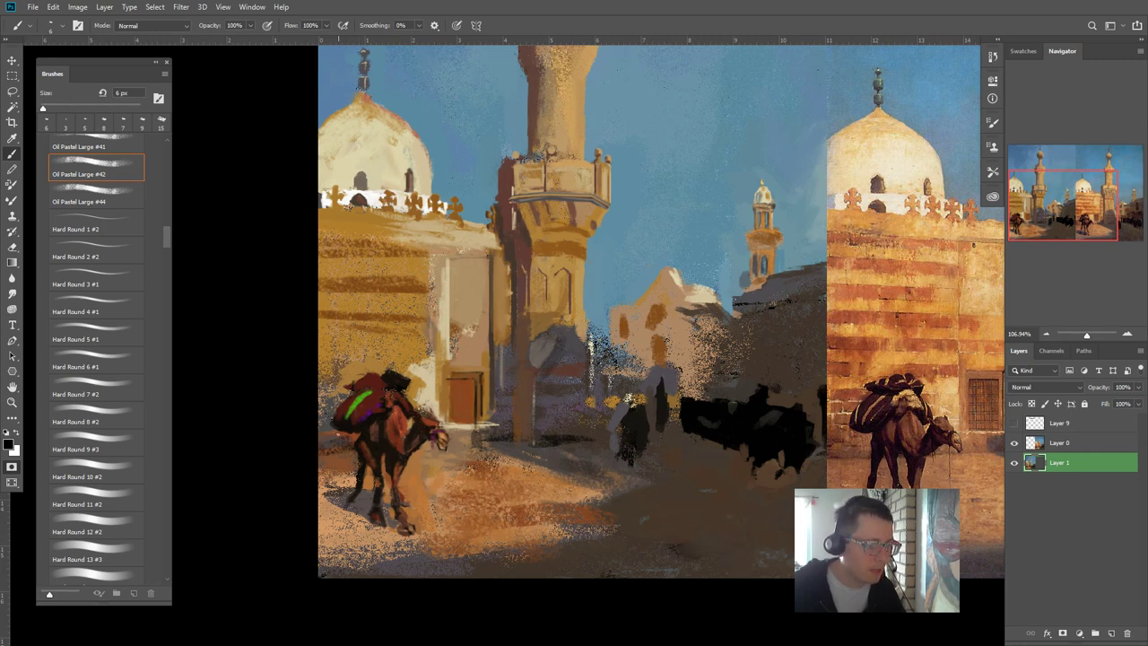
pyautogui.press('[')
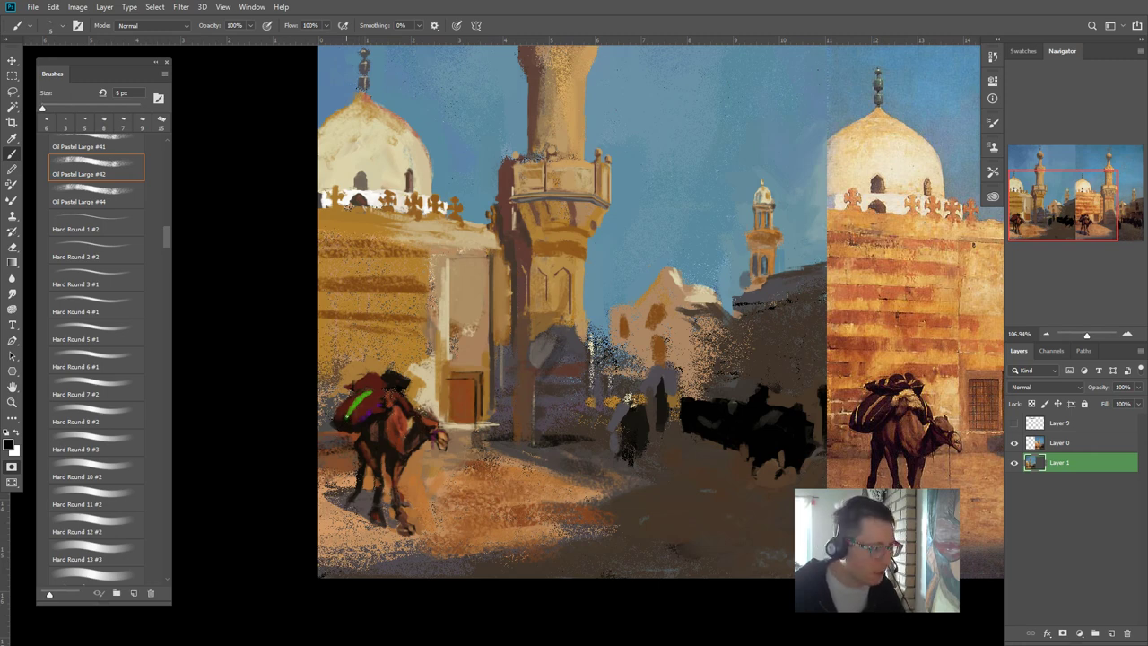
pyautogui.moveTo(341, 421); pyautogui.dragTo(348, 410)
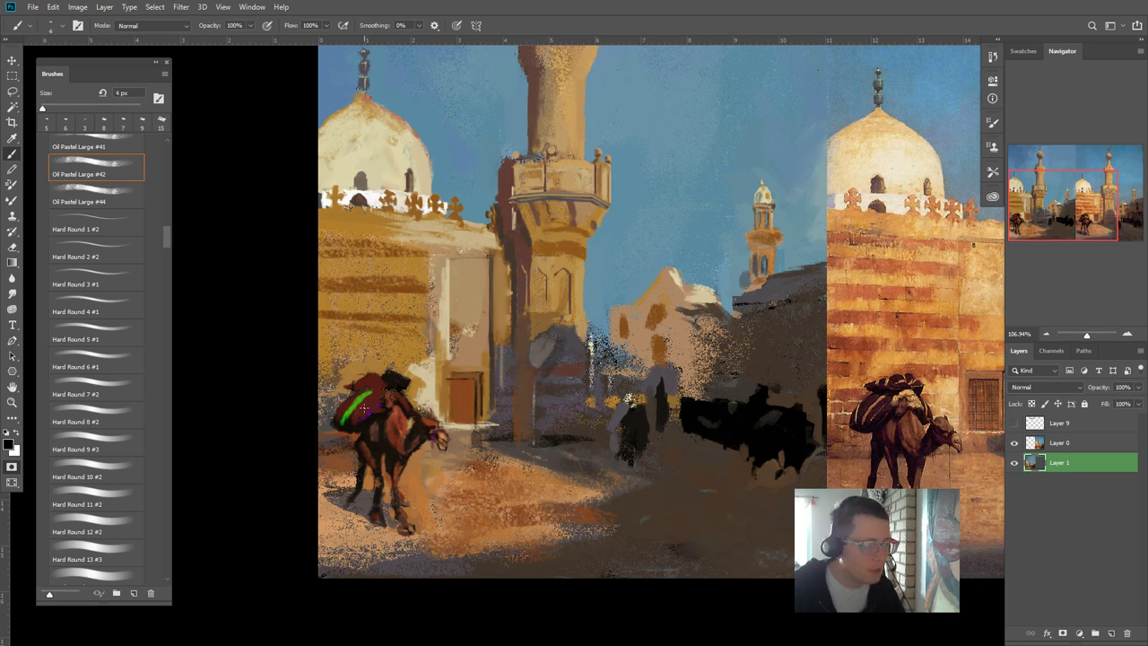
pyautogui.press('[')
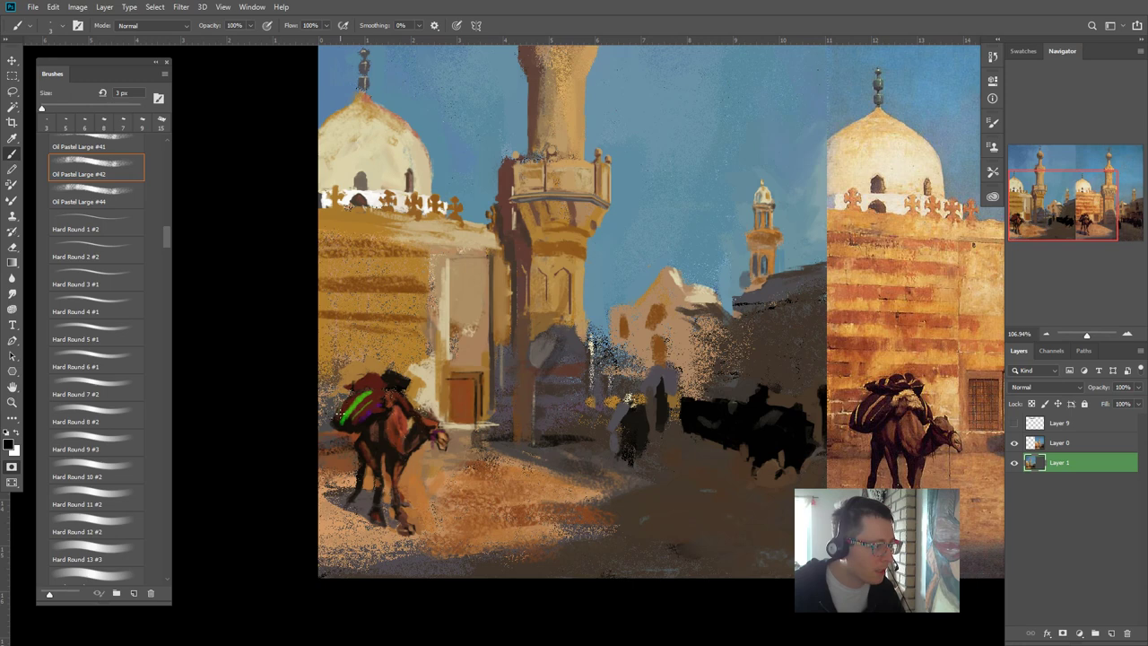
pyautogui.press(']')
pyautogui.press(']')
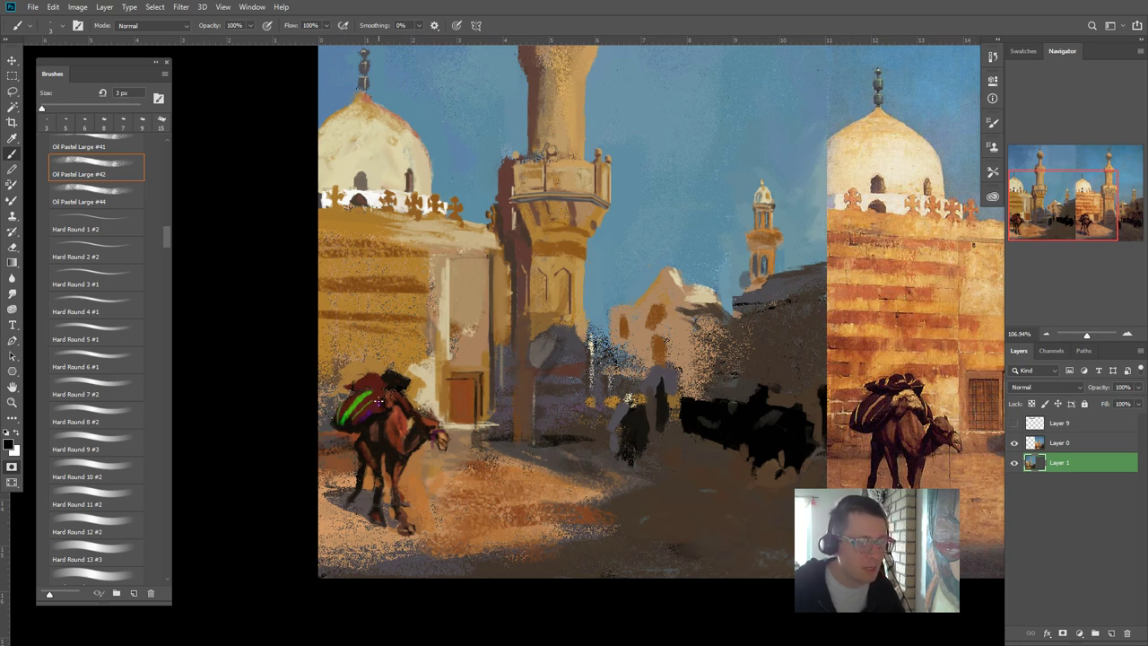
pyautogui.press(']')
pyautogui.press(']')
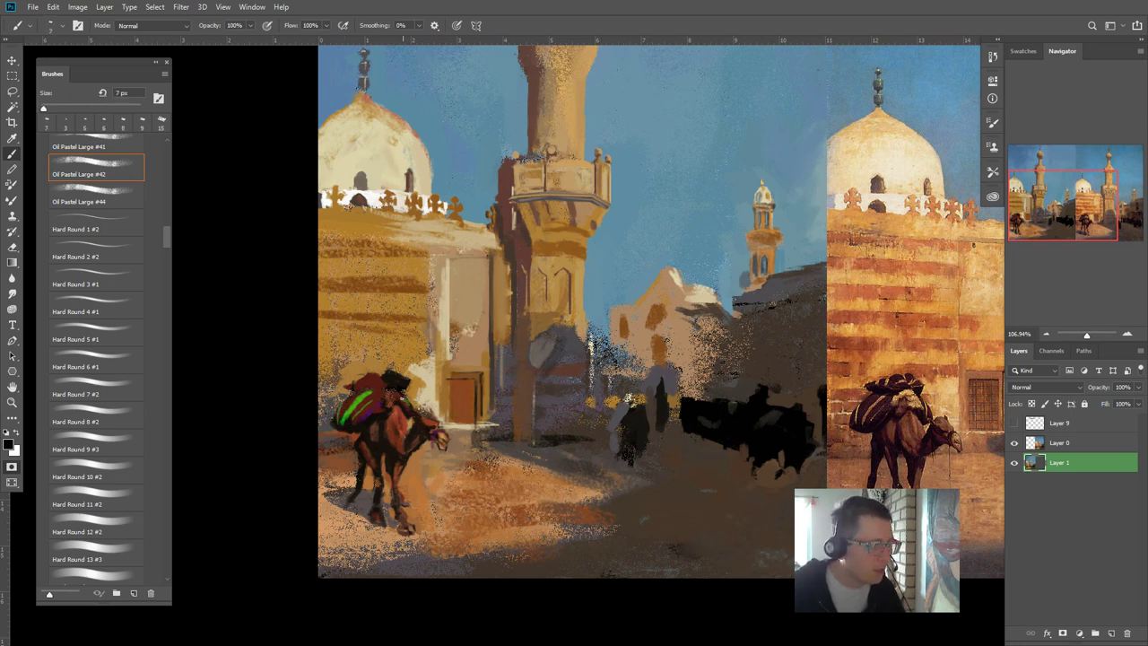
# - Mask the highlights on the camel's top bundle, refining with black and white, and convert the Quick Mask to a selection with its outline hidden
pyautogui.moveTo(405, 400); pyautogui.dragTo(383, 400)
pyautogui.press('x')
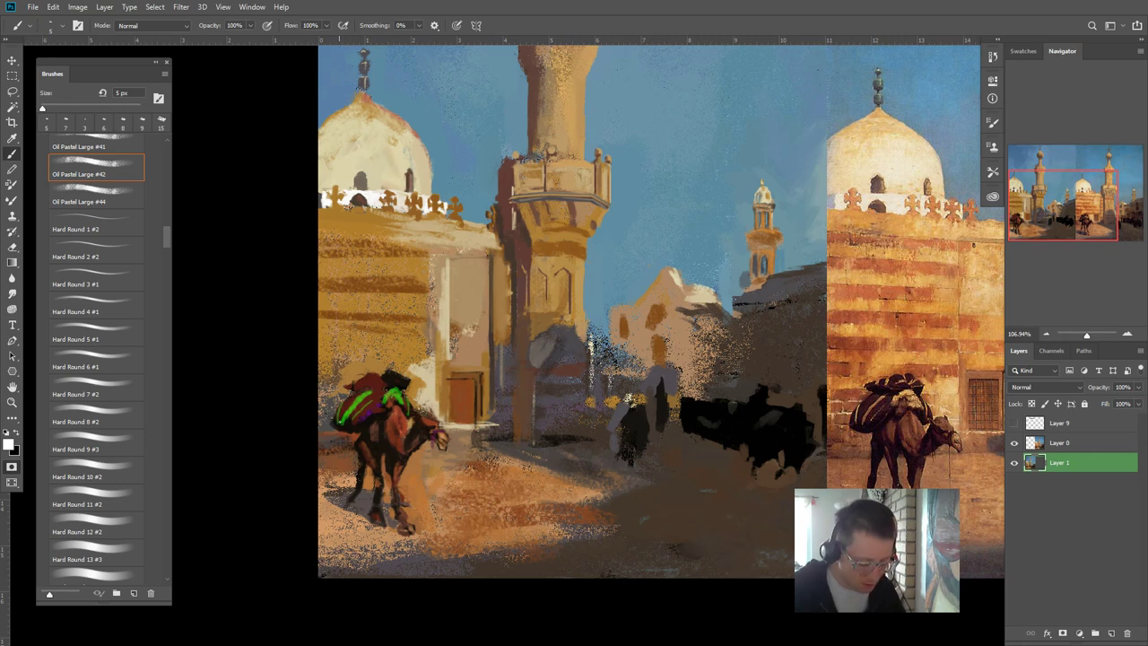
pyautogui.press('x')
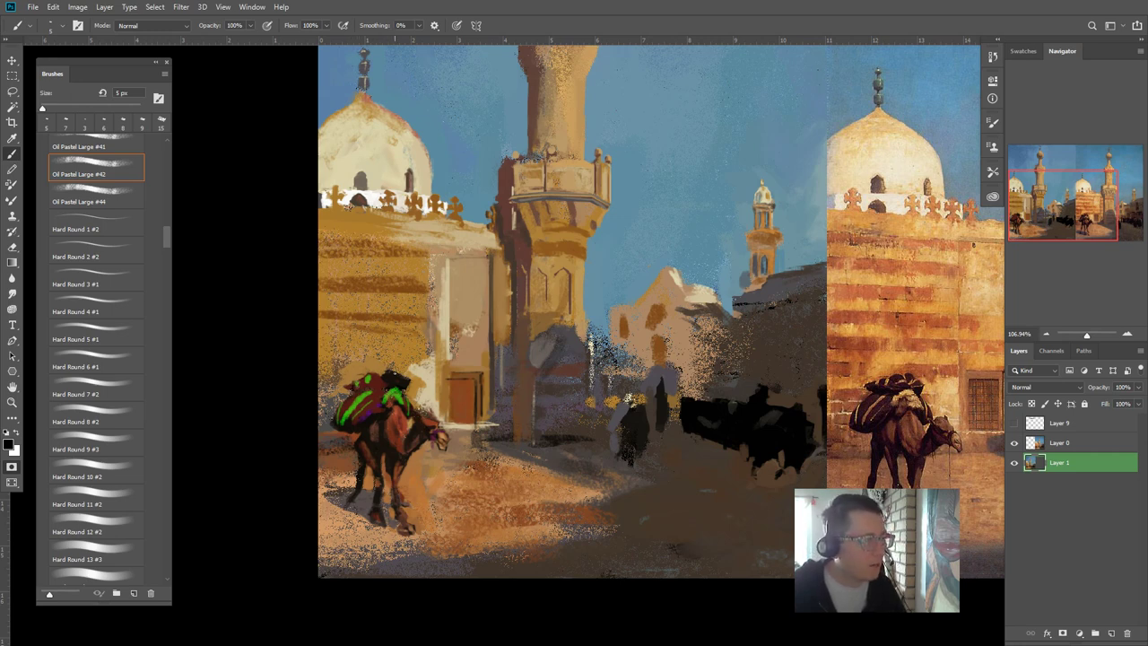
pyautogui.press('x')
pyautogui.press('x')
pyautogui.press('x')
pyautogui.press('x')
pyautogui.press('x')
pyautogui.press('x')
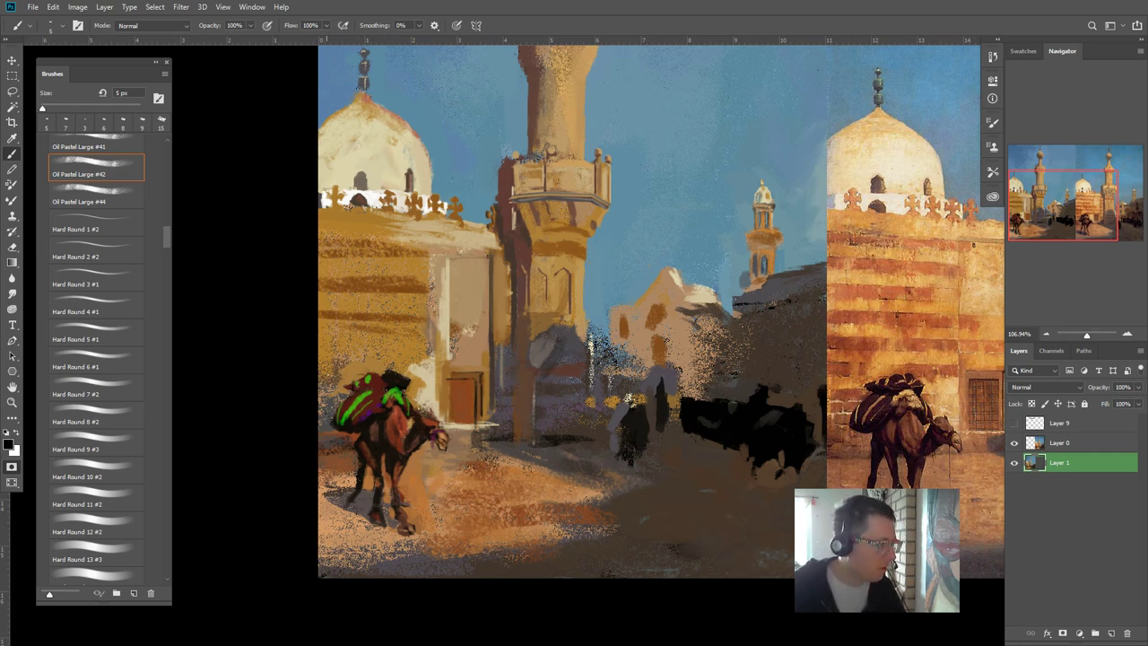
pyautogui.press('x')
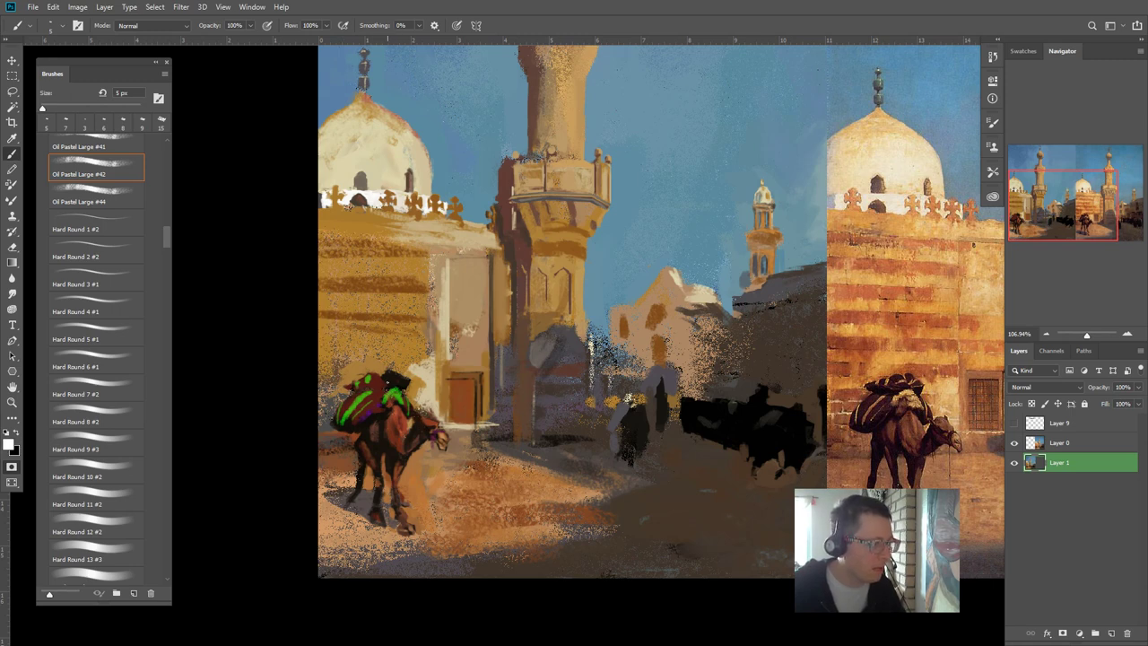
pyautogui.press('x')
pyautogui.press('x')
pyautogui.press('x')
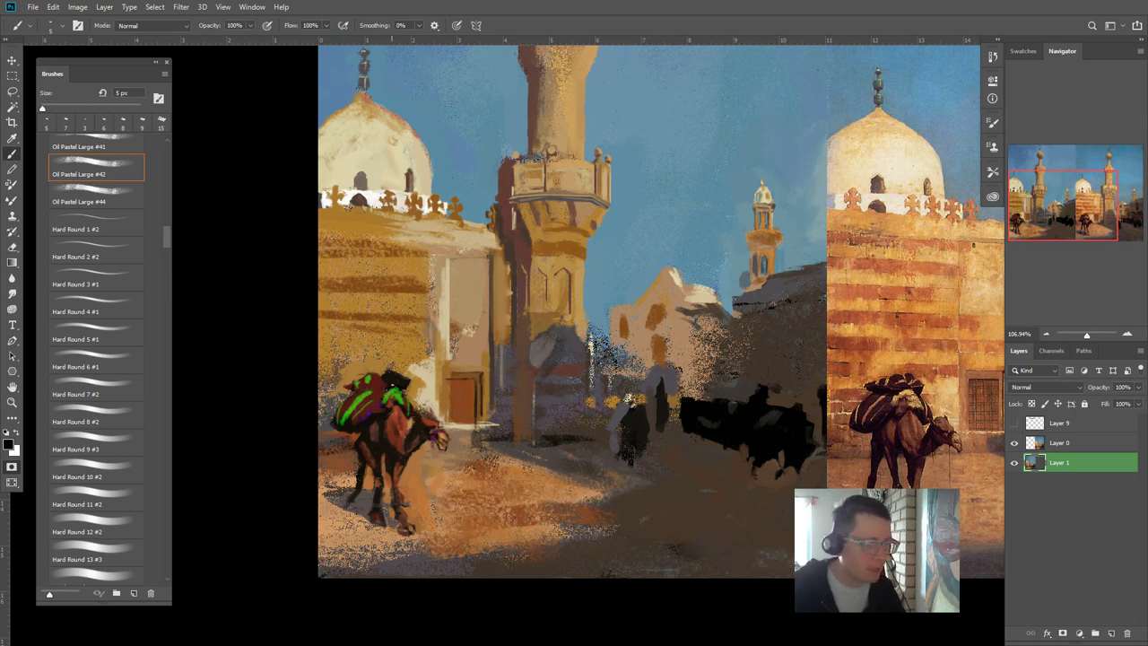
pyautogui.press('x')
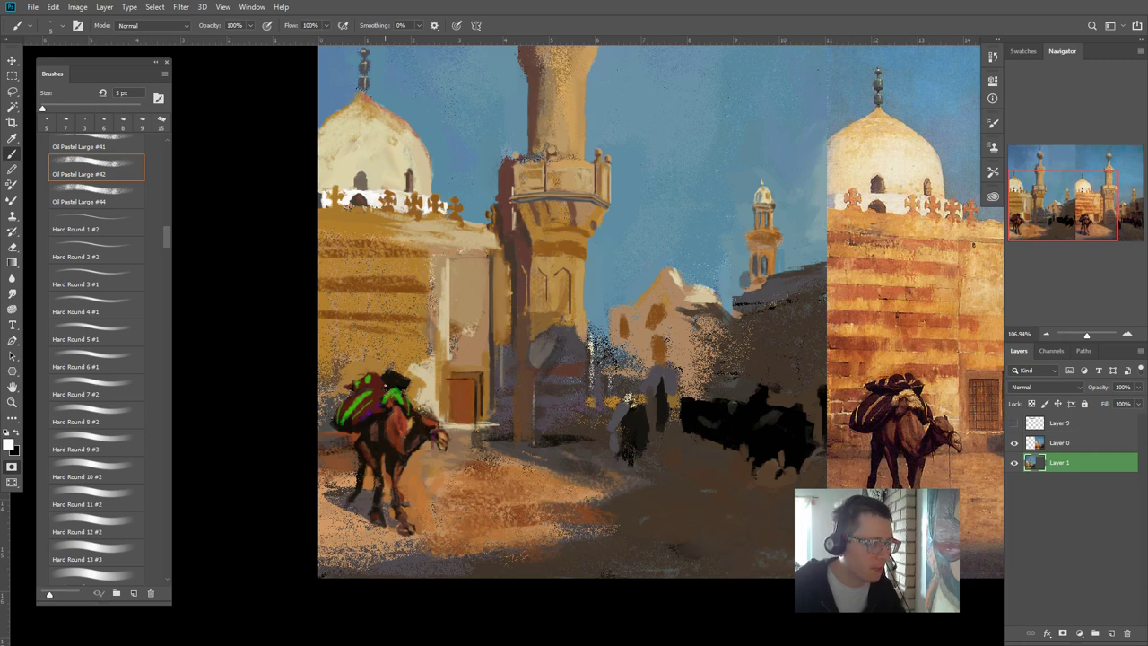
pyautogui.press('x')
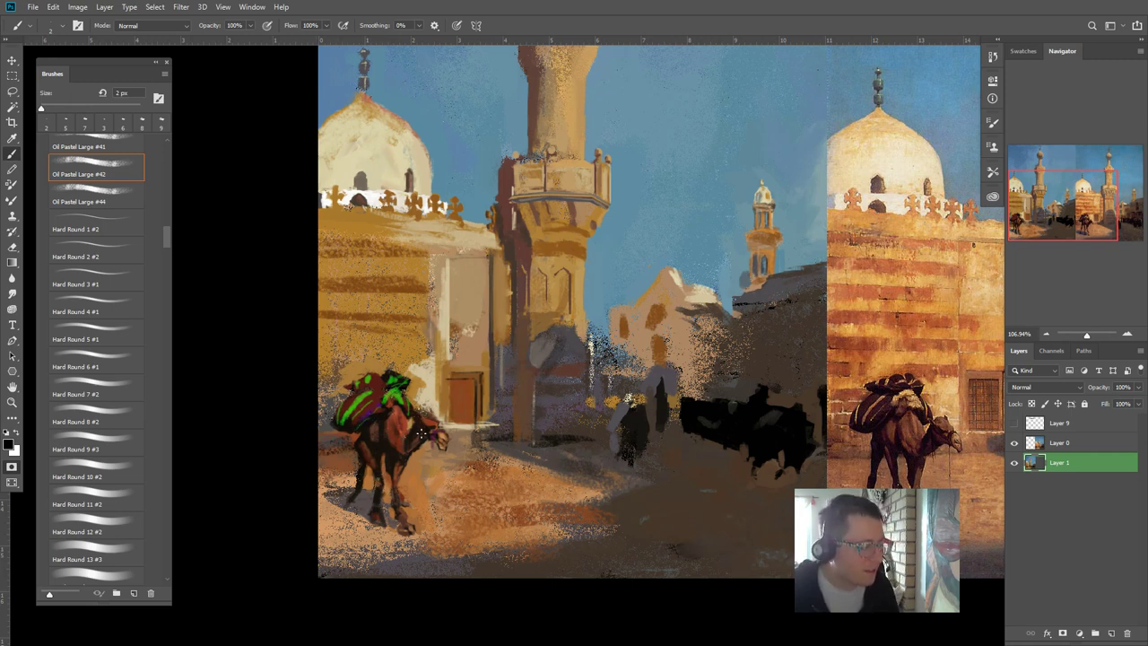
pyautogui.press('q')
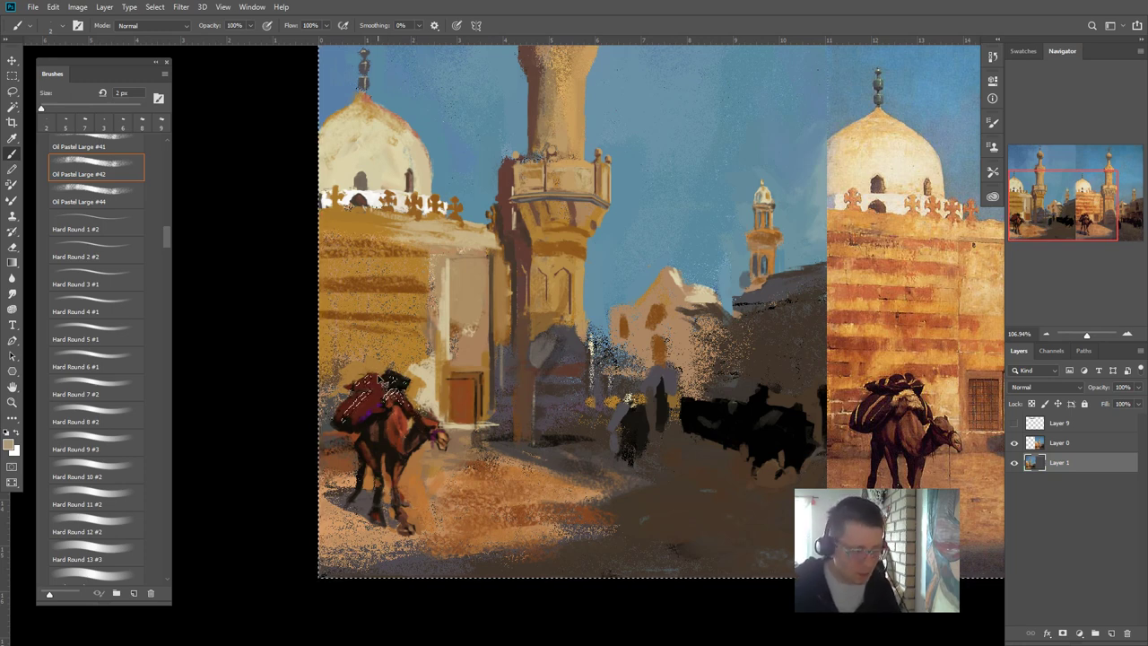
pyautogui.hotkey('ctrl', 'd')
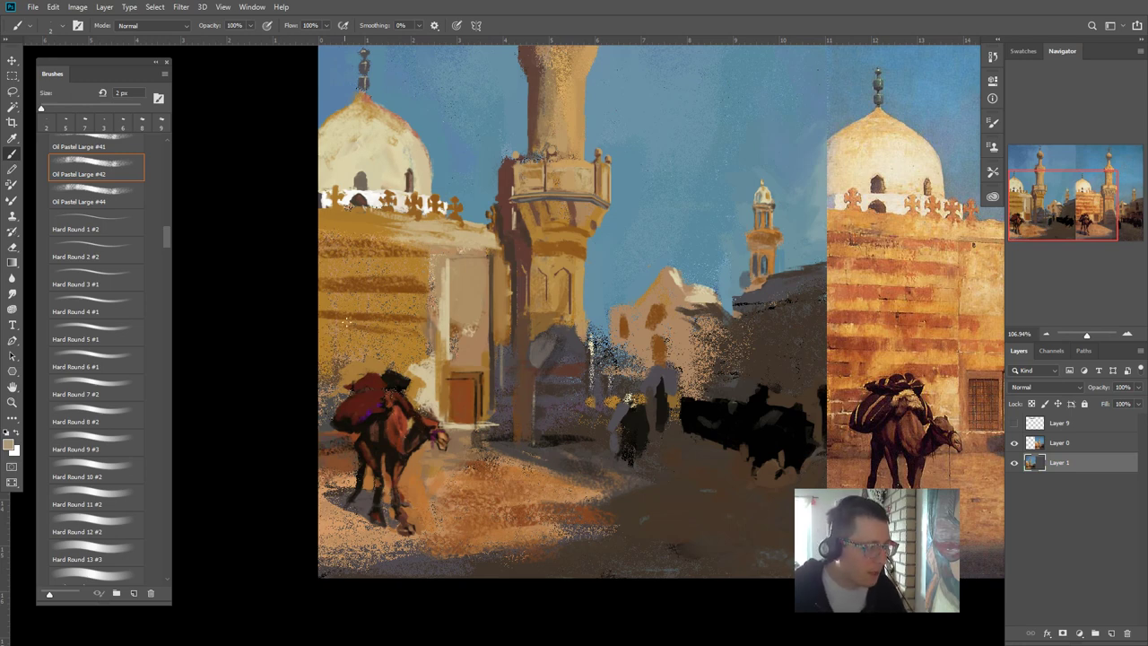
# - Try brushing sampled sandy ochre over the camel's saddlebag around the masked stripes, with the brush at up to 15 px
pyautogui.keyDown('alt'); pyautogui.click(404, 227); pyautogui.keyUp('alt')
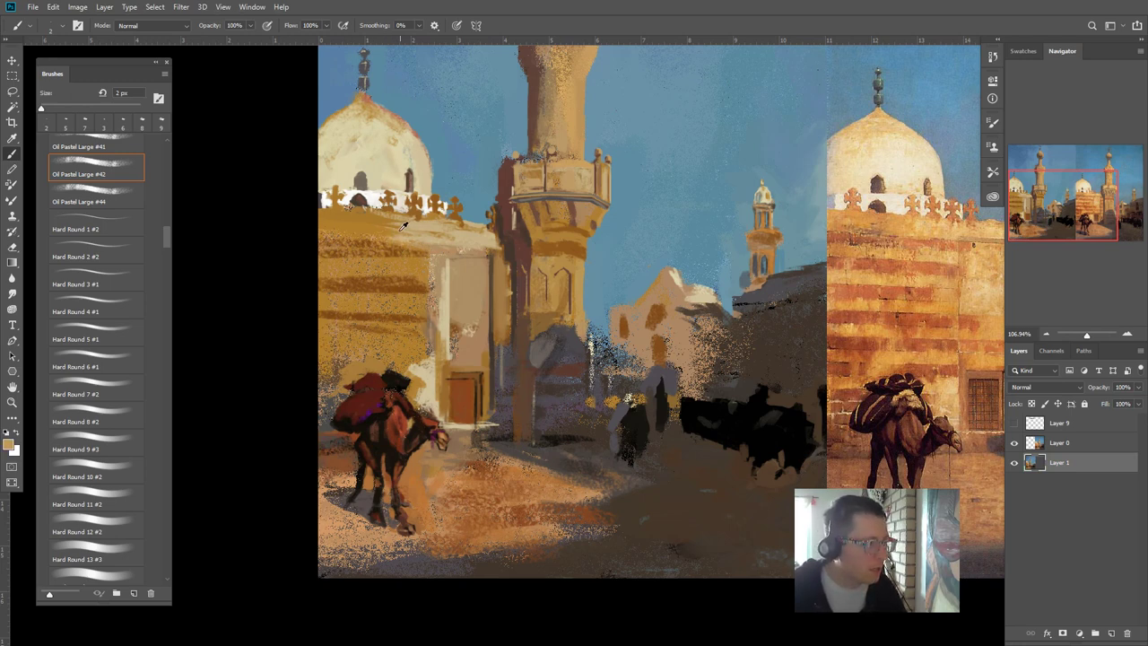
pyautogui.press(']')
pyautogui.press(']')
pyautogui.press(']')
pyautogui.press(']')
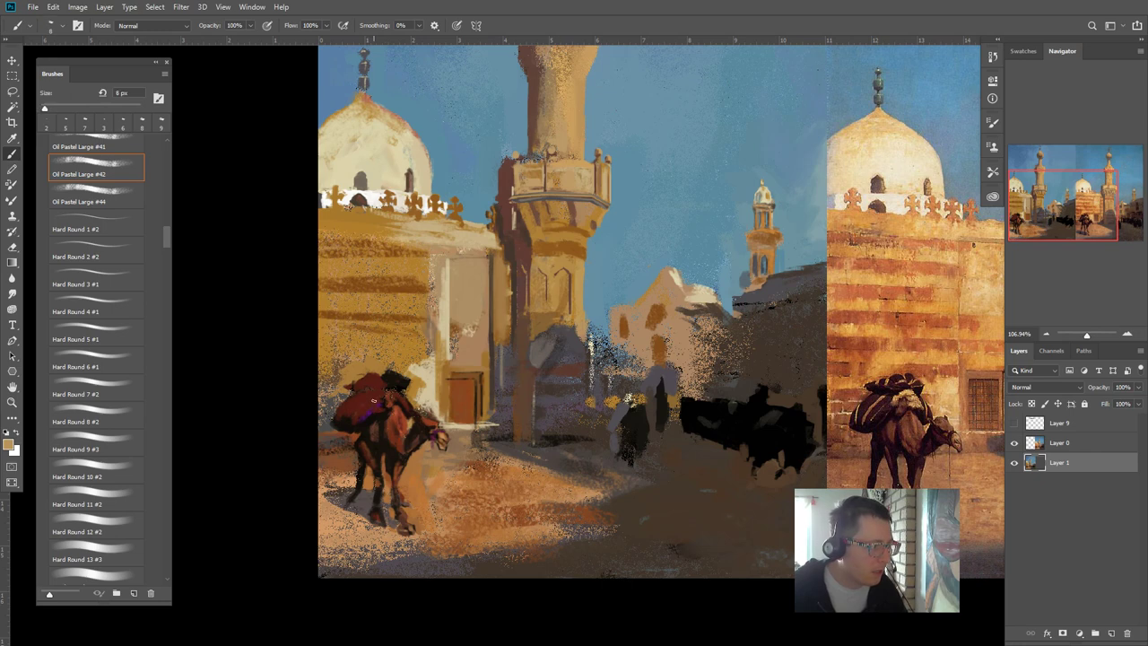
pyautogui.press(']')
pyautogui.press(']')
pyautogui.press(']')
pyautogui.press(']')
pyautogui.press(']')
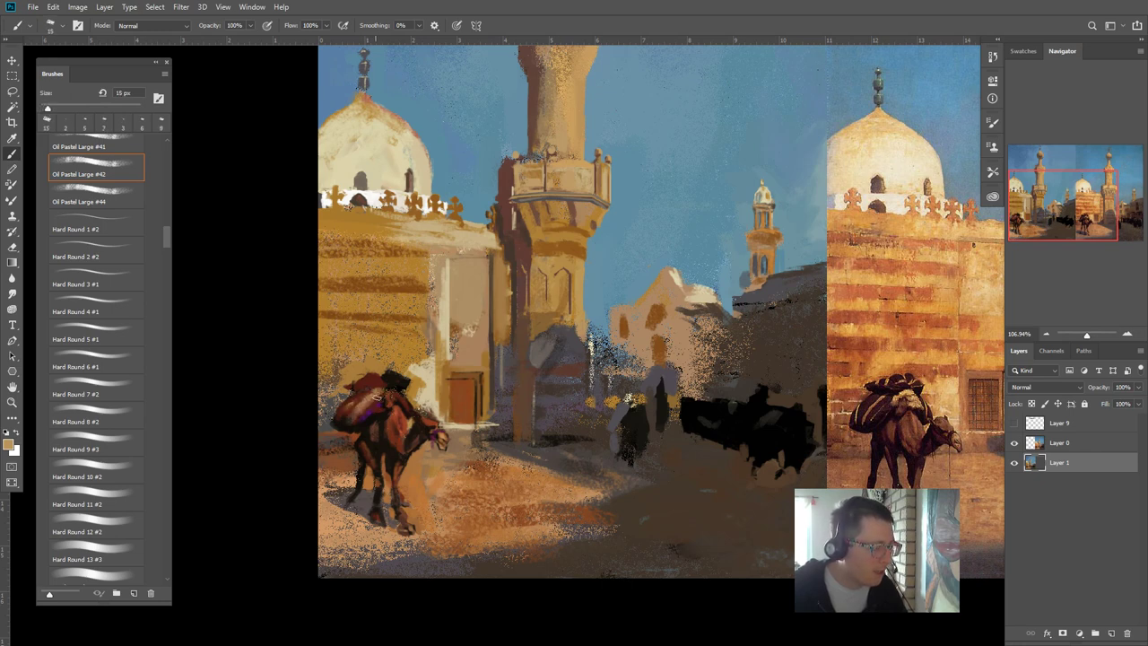
pyautogui.press('[')
pyautogui.press('[')
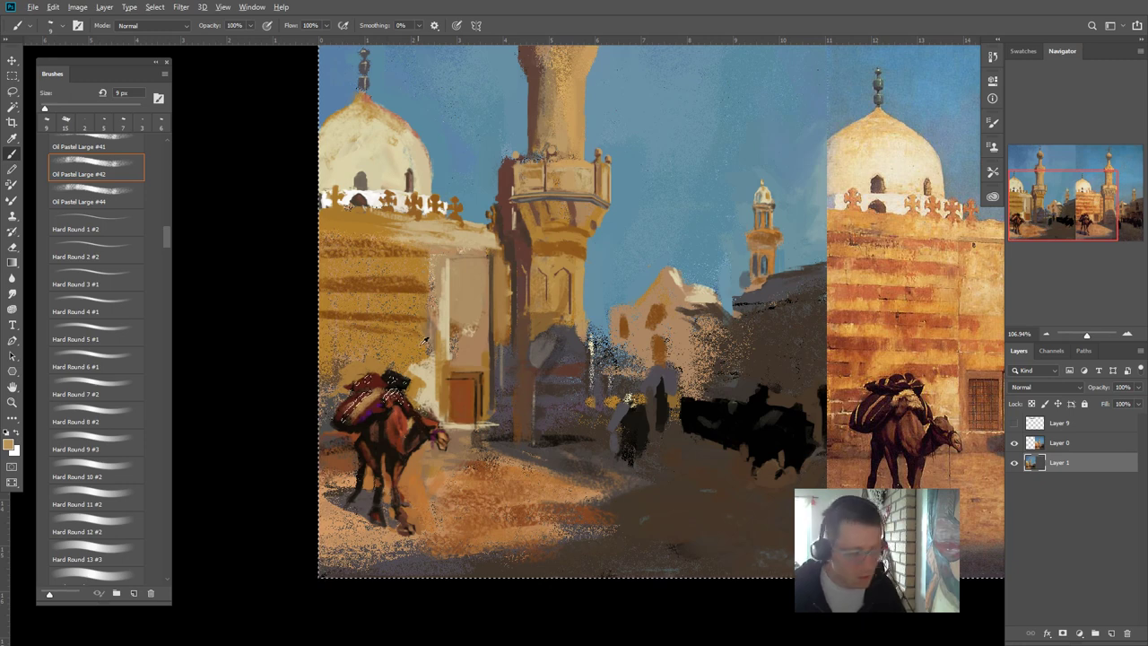
# - Cover the saddlebag around the masked stripes with sampled purple and dark red tones, enlarging the brush to 25 px
pyautogui.keyDown('alt'); pyautogui.click(366, 414); pyautogui.keyUp('alt')
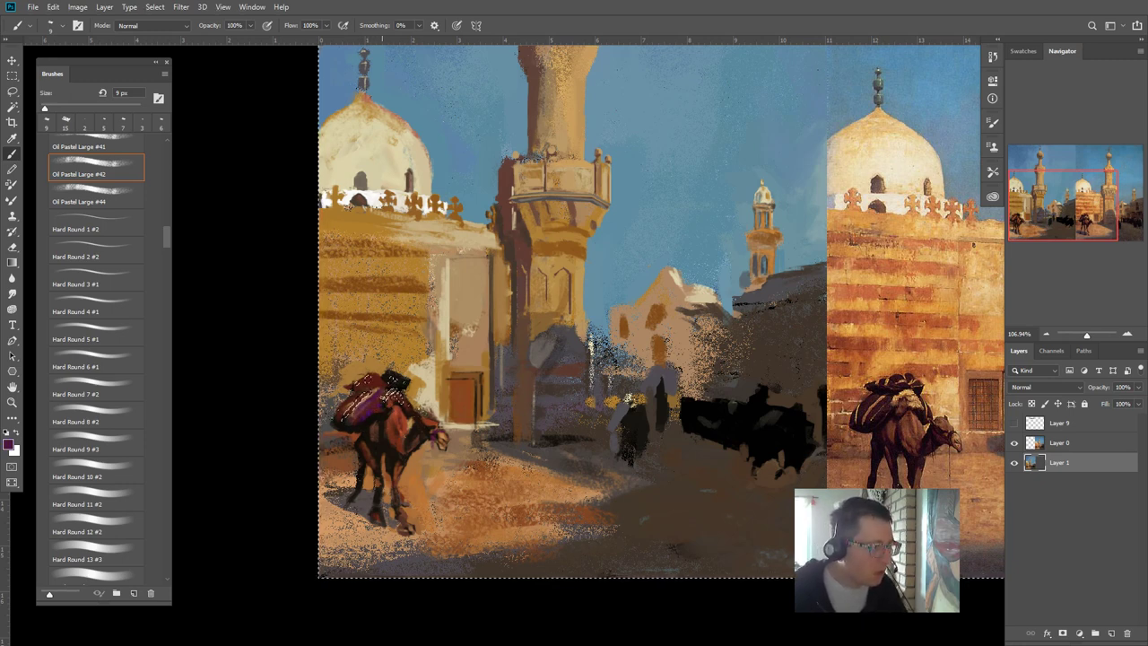
pyautogui.press(']')
pyautogui.press(']')
pyautogui.press(']')
pyautogui.press(']')
pyautogui.moveTo(377, 415); pyautogui.dragTo(363, 403)
pyautogui.keyDown('alt'); pyautogui.click(370, 395); pyautogui.keyUp('alt')
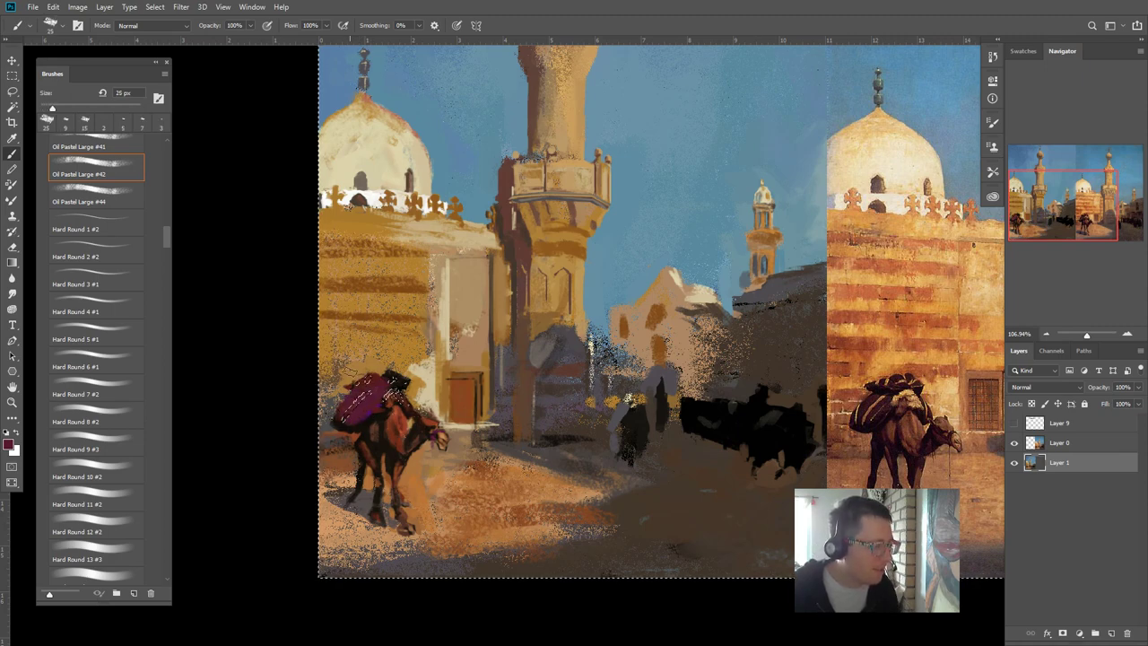
# - Invert the selection to target the masked stripes, and paint them and the bundle highlights with ochre sampled from the wall
pyautogui.hotkey('ctrl', 'i')
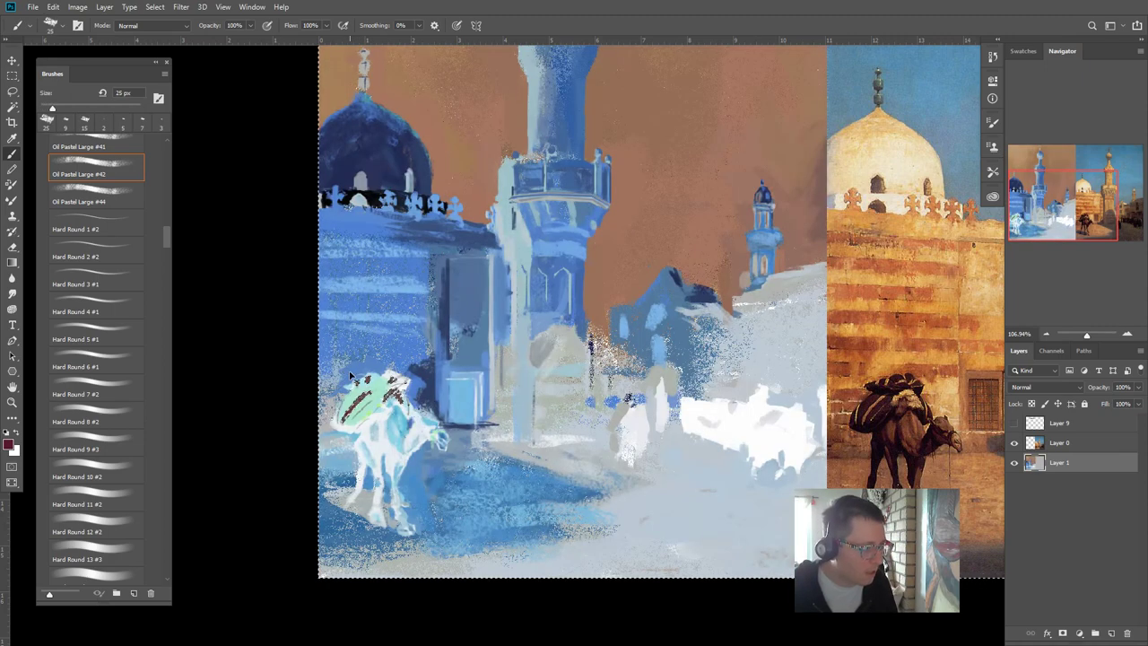
pyautogui.hotkey('ctrl', 'z')
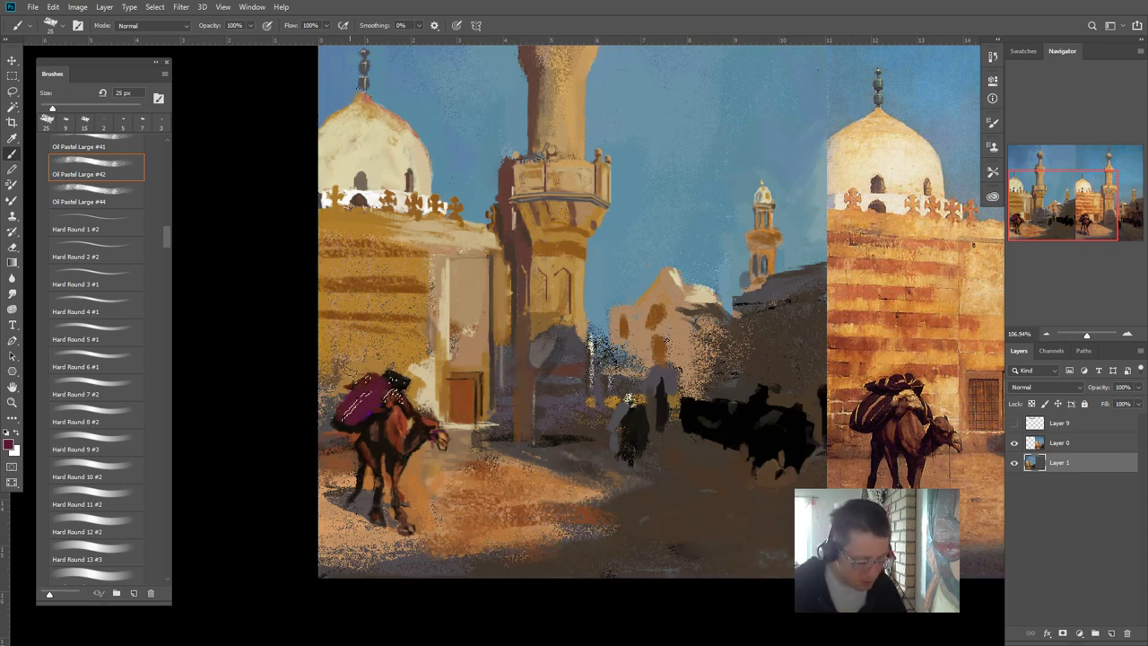
pyautogui.hotkey('ctrl', 'd')
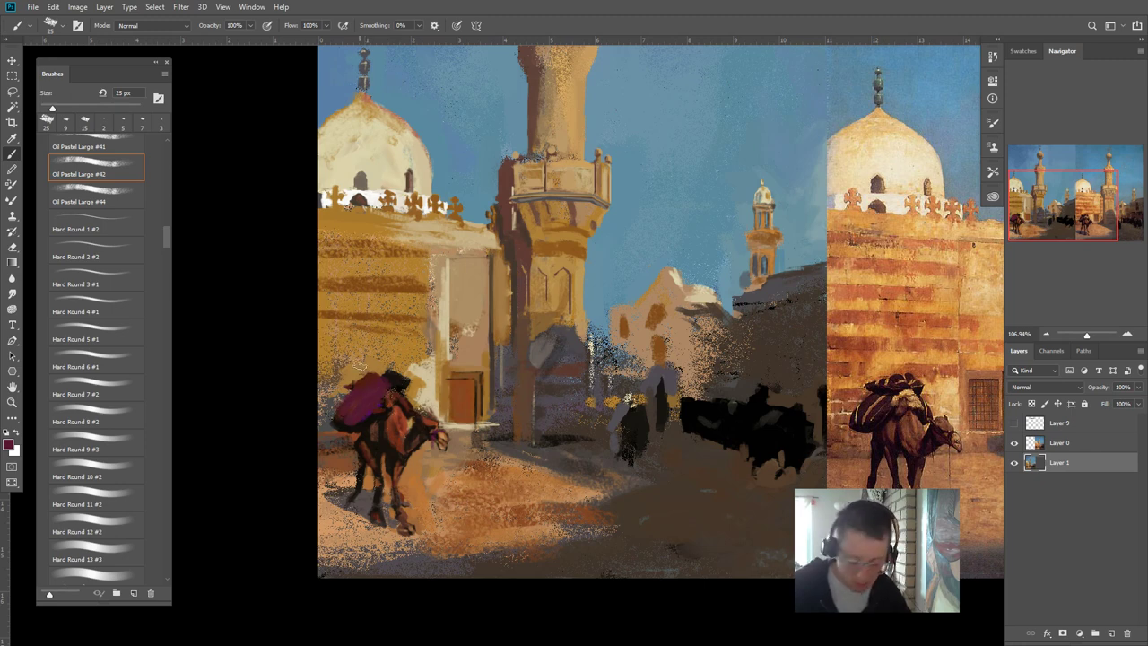
pyautogui.keyDown('alt'); pyautogui.click(359, 297); pyautogui.keyUp('alt')
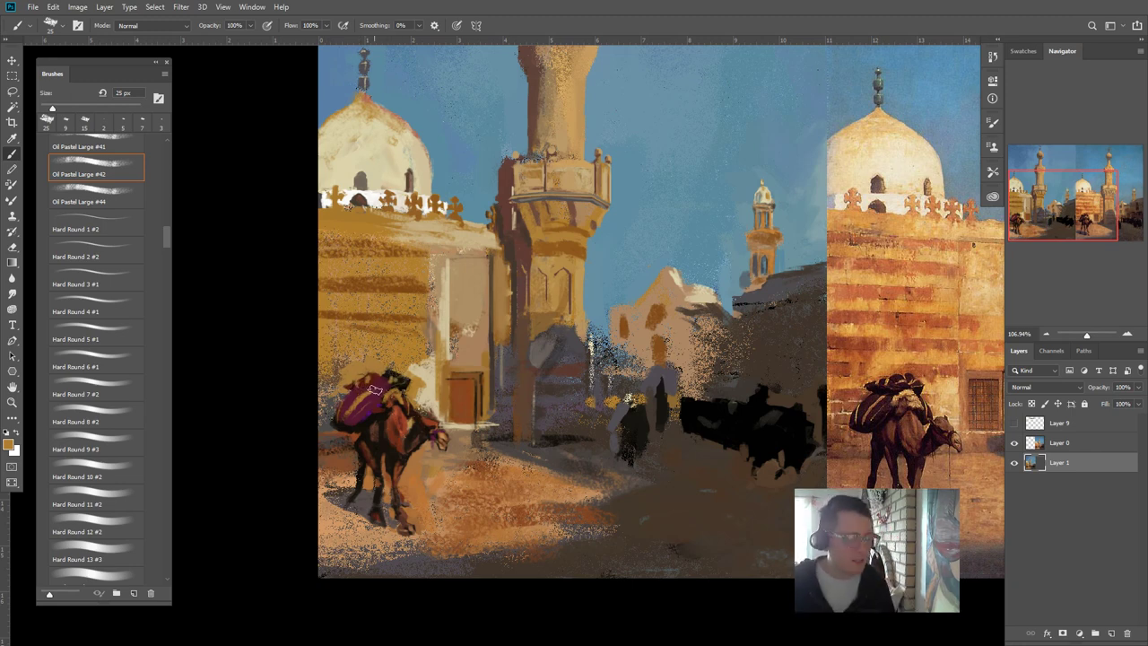
pyautogui.press('q')
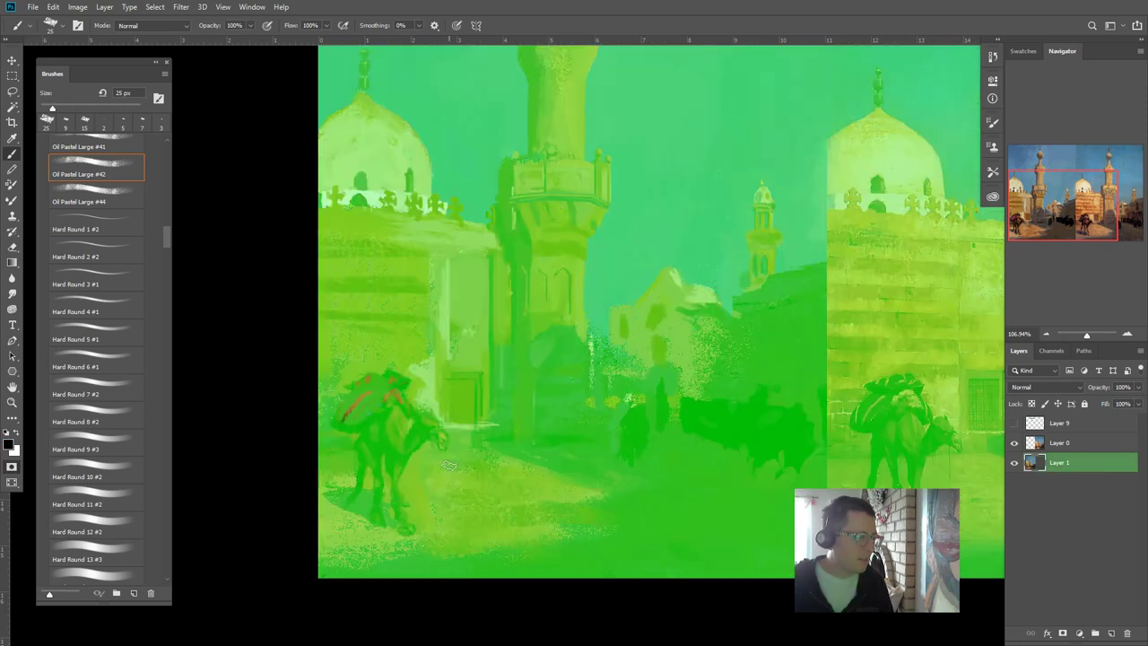
pyautogui.press('q')
# - Compare the repainted camel and the whole study with the reference painting at several zoom levels
pyautogui.scroll(-6, 435, 468)
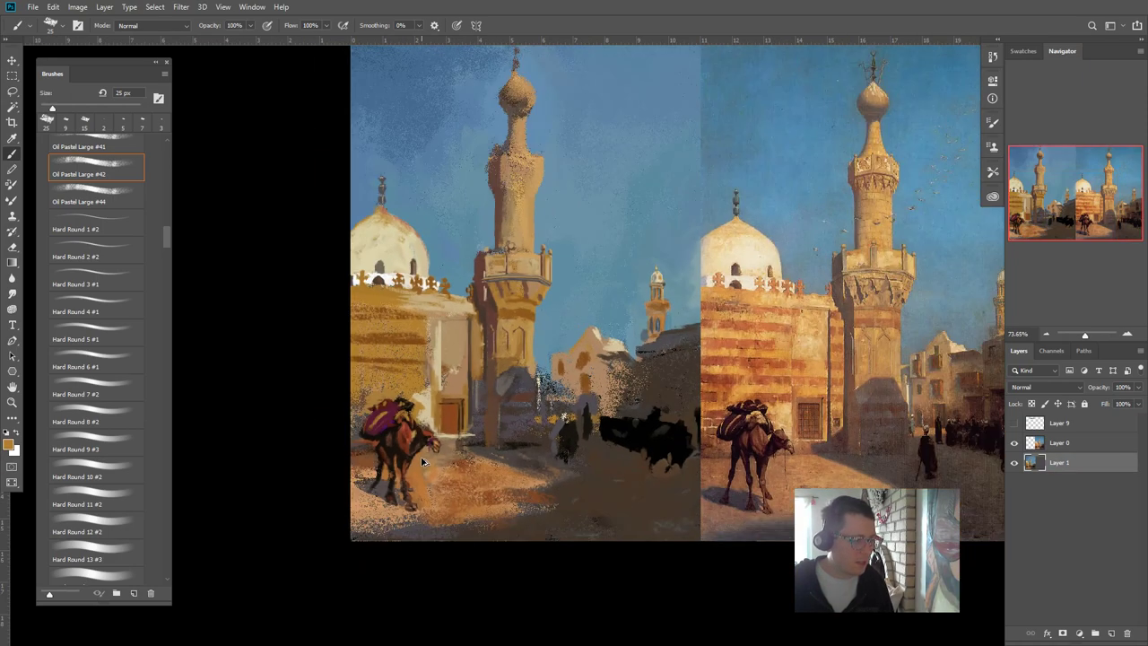
pyautogui.scroll(3, 427, 472)
pyautogui.moveTo(509, 415); pyautogui.dragTo(476, 419)
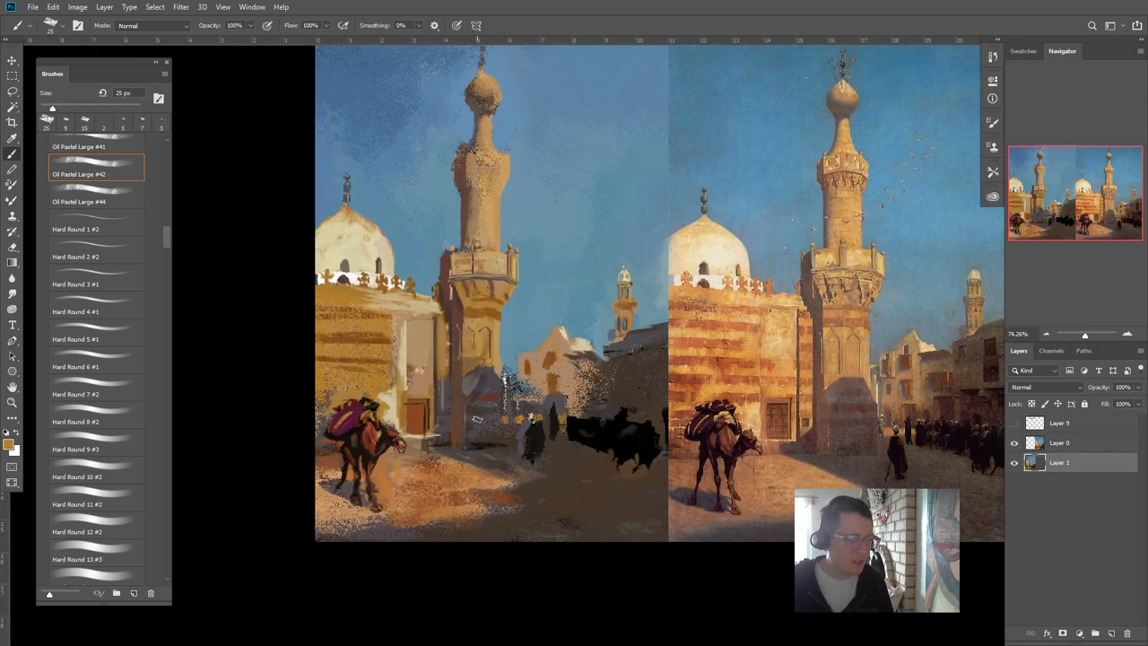
pyautogui.scroll(5, 475, 419)
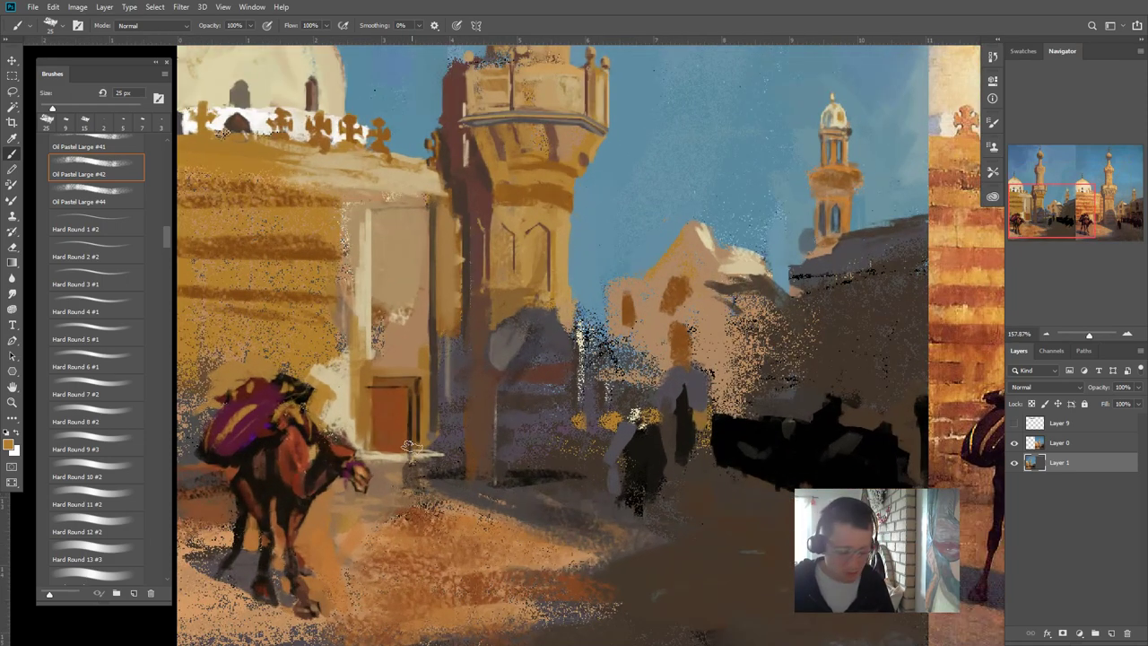
pyautogui.press('v')
pyautogui.press('b')
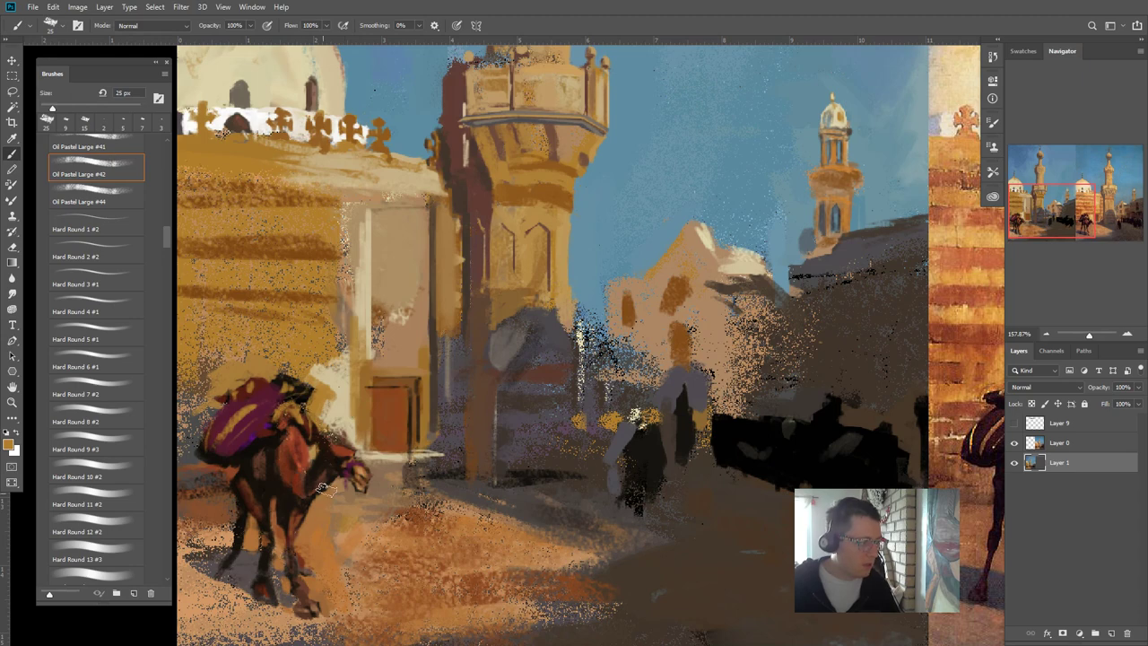
pyautogui.scroll(-1, 488, 316)
pyautogui.scroll(-6, 488, 316)
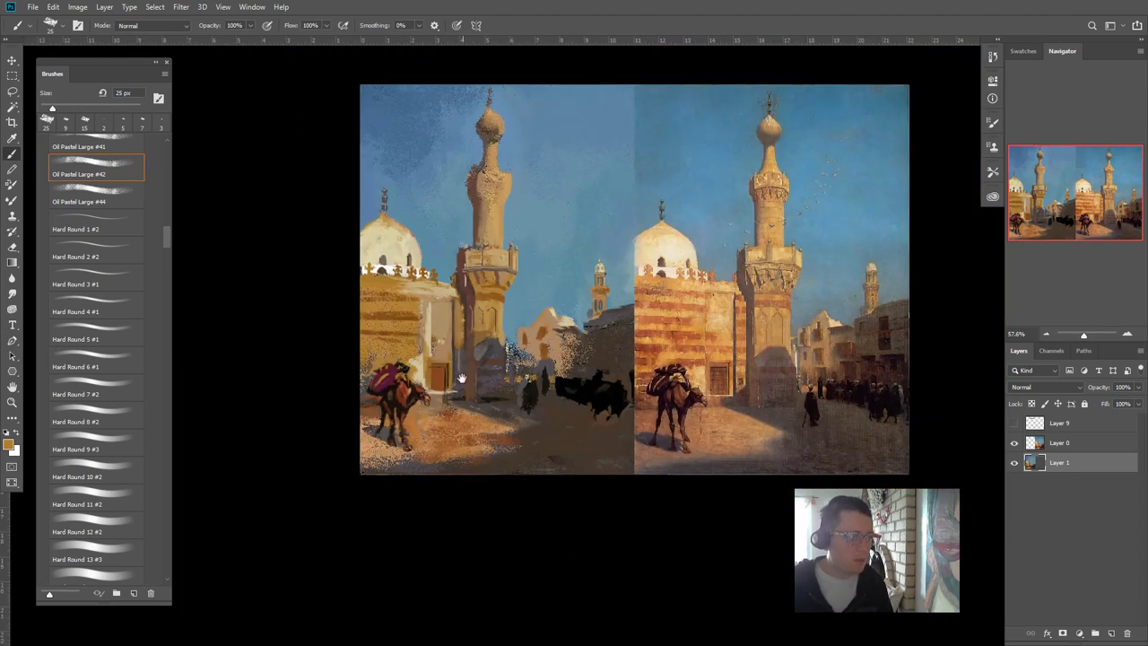
pyautogui.scroll(2, 386, 367)
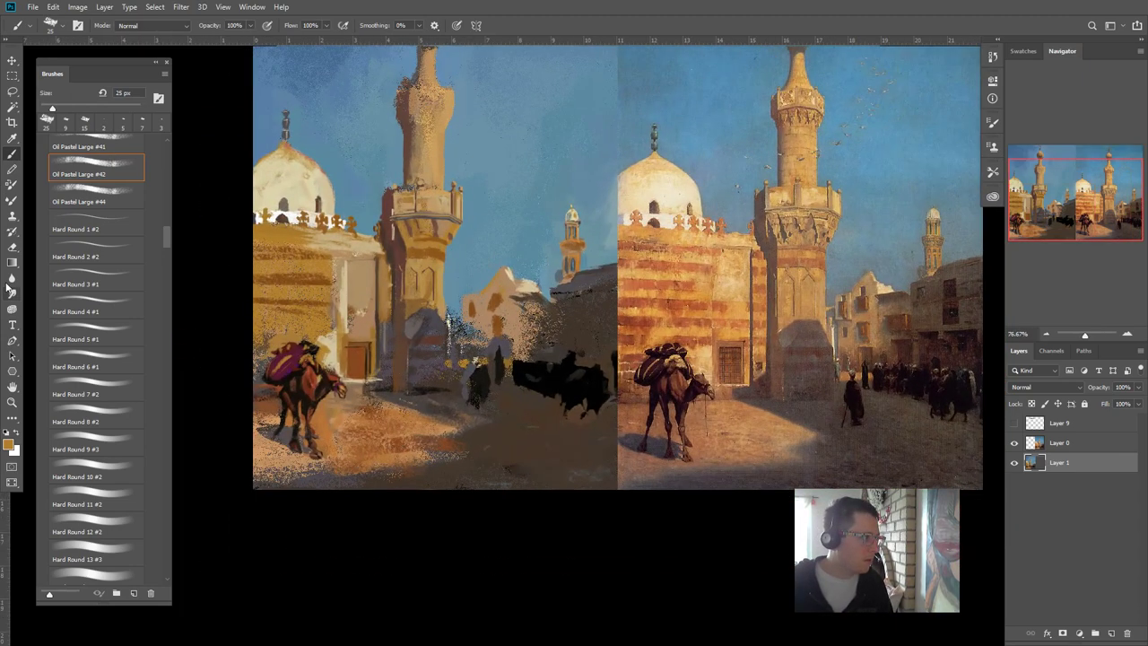
# - Blend the sunlit foreground and its dark shadow with the Mixer Brush at 60 px, loading sand and shadow tones sampled from the painting
pyautogui.click(11, 202)
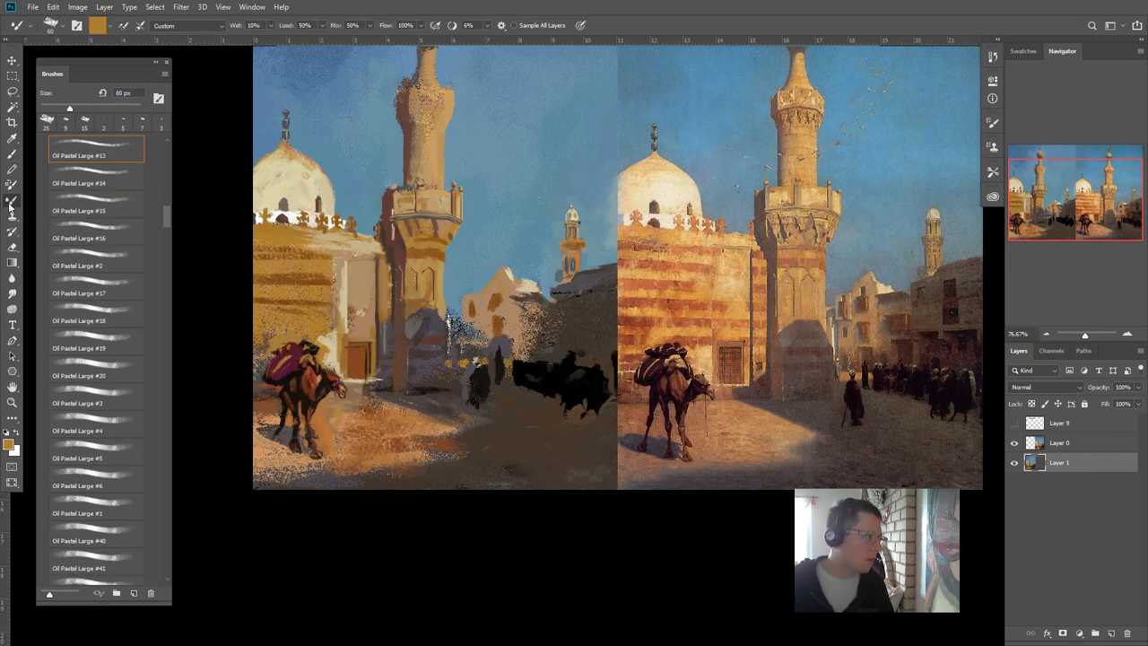
pyautogui.moveTo(442, 454)
pyautogui.mouseDown()
pyautogui.moveTo(424, 474)
pyautogui.moveTo(425, 448)
pyautogui.moveTo(443, 440)
pyautogui.moveTo(418, 427)
pyautogui.moveTo(400, 448)
pyautogui.mouseUp()
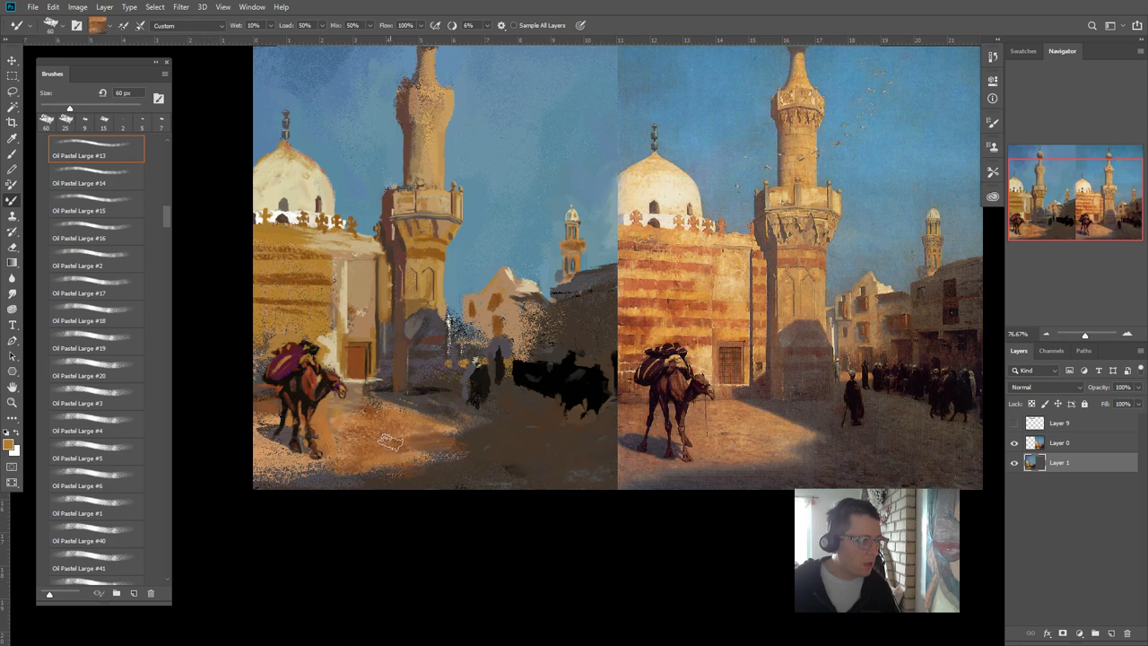
pyautogui.moveTo(432, 459)
pyautogui.mouseDown()
pyautogui.moveTo(462, 454)
pyautogui.moveTo(405, 493)
pyautogui.moveTo(391, 476)
pyautogui.mouseUp()
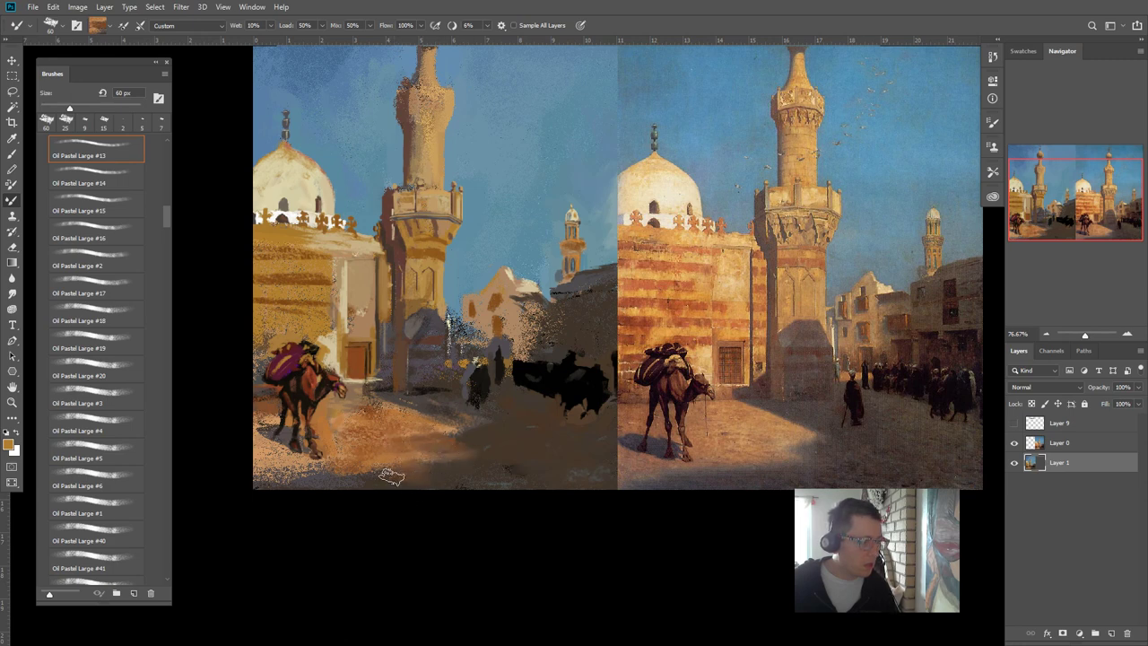
pyautogui.keyDown('alt'); pyautogui.click(319, 476); pyautogui.keyUp('alt')
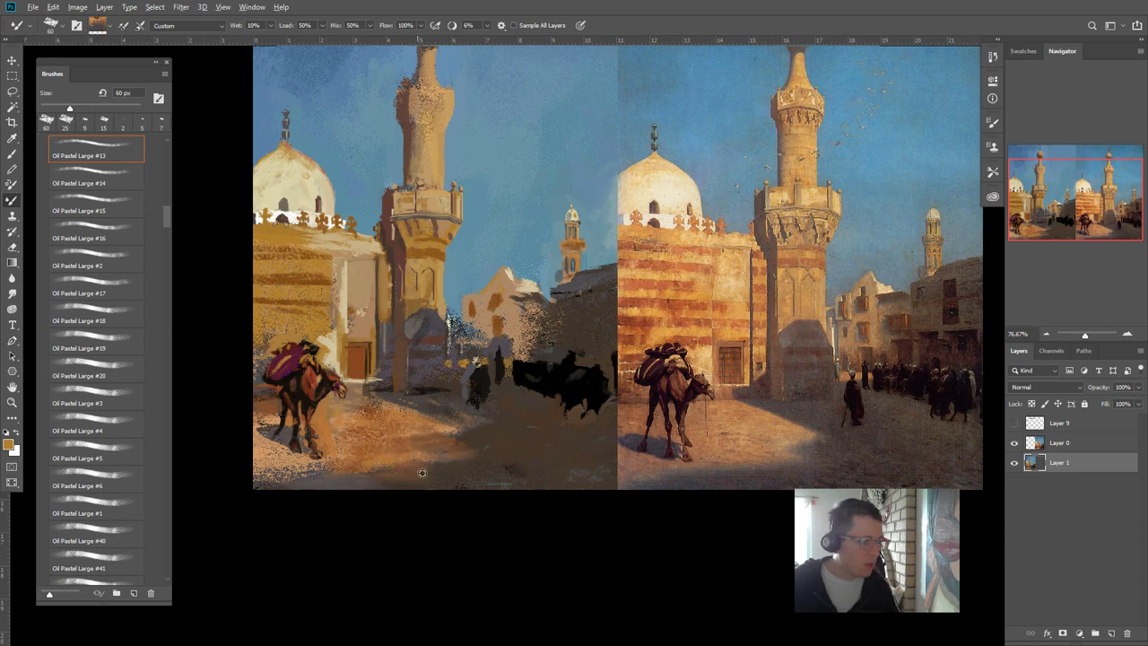
pyautogui.moveTo(505, 468)
pyautogui.mouseDown()
pyautogui.moveTo(482, 466)
pyautogui.moveTo(469, 487)
pyautogui.moveTo(547, 475)
pyautogui.moveTo(512, 469)
pyautogui.moveTo(564, 473)
pyautogui.moveTo(539, 464)
pyautogui.moveTo(479, 479)
pyautogui.moveTo(499, 461)
pyautogui.mouseUp()
pyautogui.keyDown('alt'); pyautogui.click(556, 382); pyautogui.keyUp('alt')
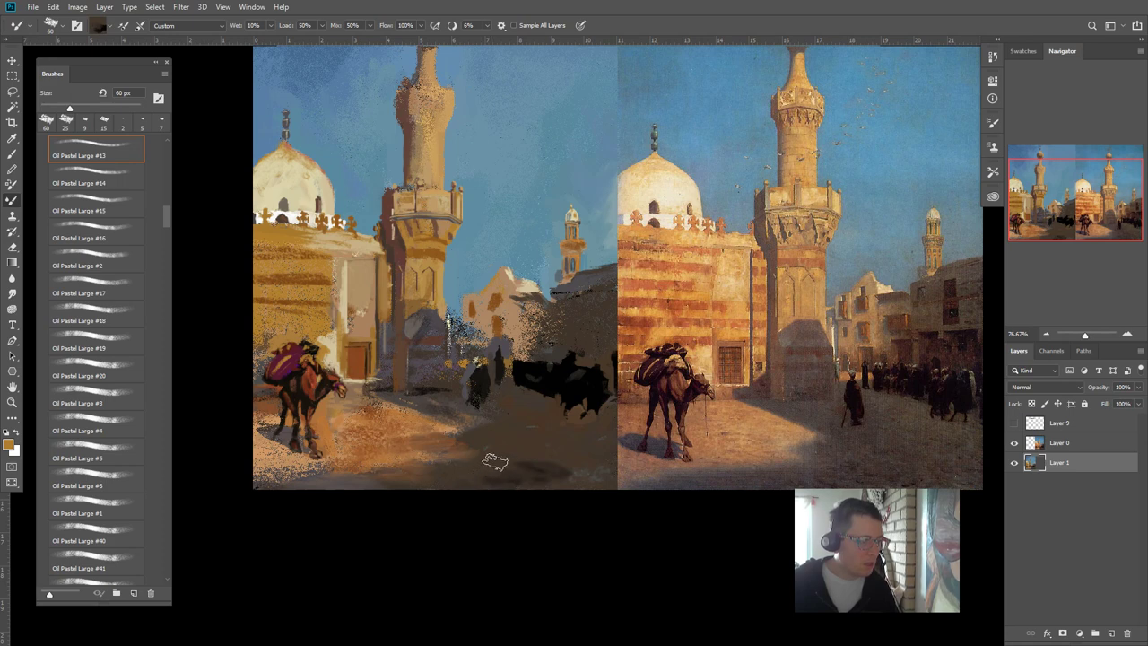
# - Soften the sunlit edge of the ground shadow with a sampled sandy tone, reducing the Mixer Brush to 30 px
pyautogui.keyDown('alt'); pyautogui.click(414, 425); pyautogui.keyUp('alt')
pyautogui.press('[')
pyautogui.press('[')
pyautogui.press('[')
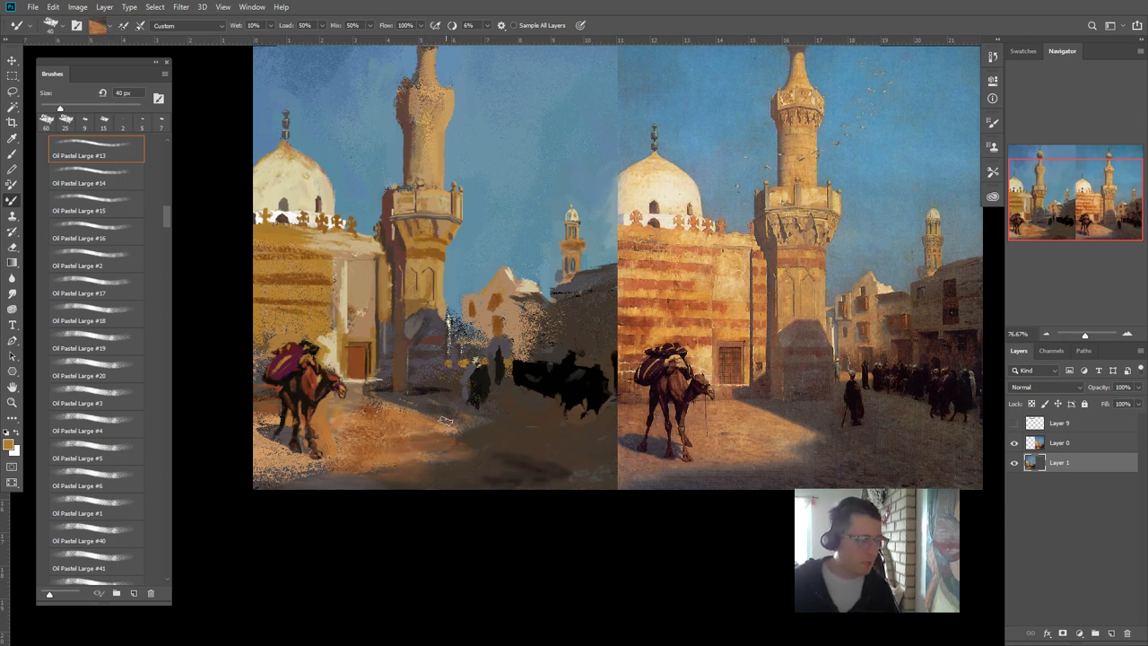
pyautogui.click(173, 27)
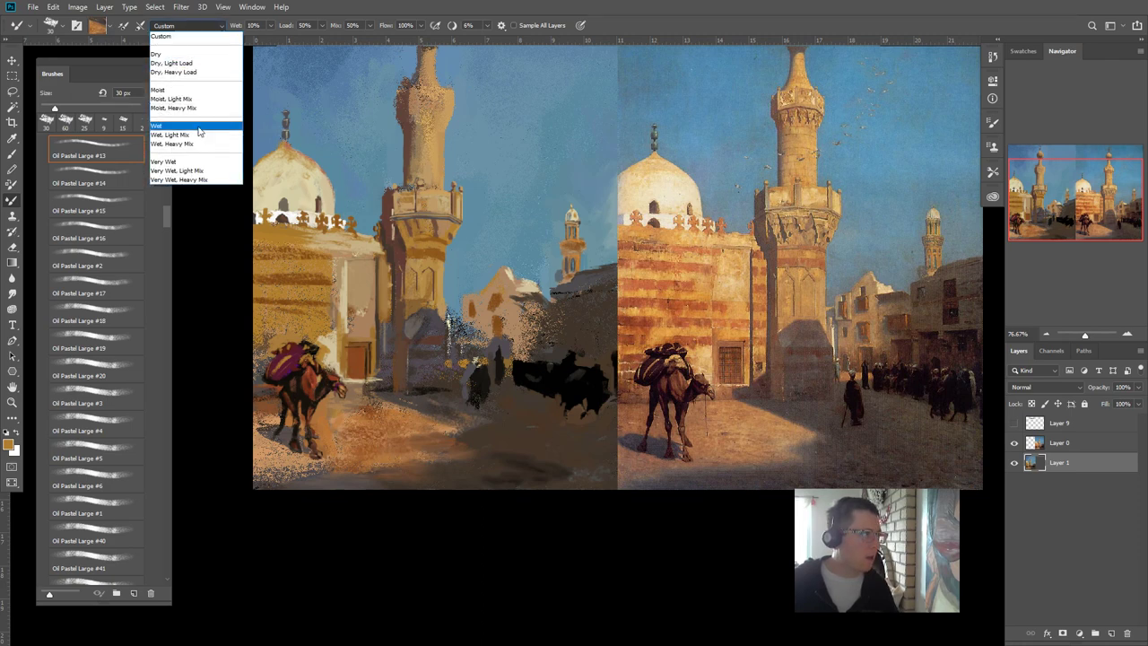
pyautogui.click(16, 158)
pyautogui.click(13, 154)
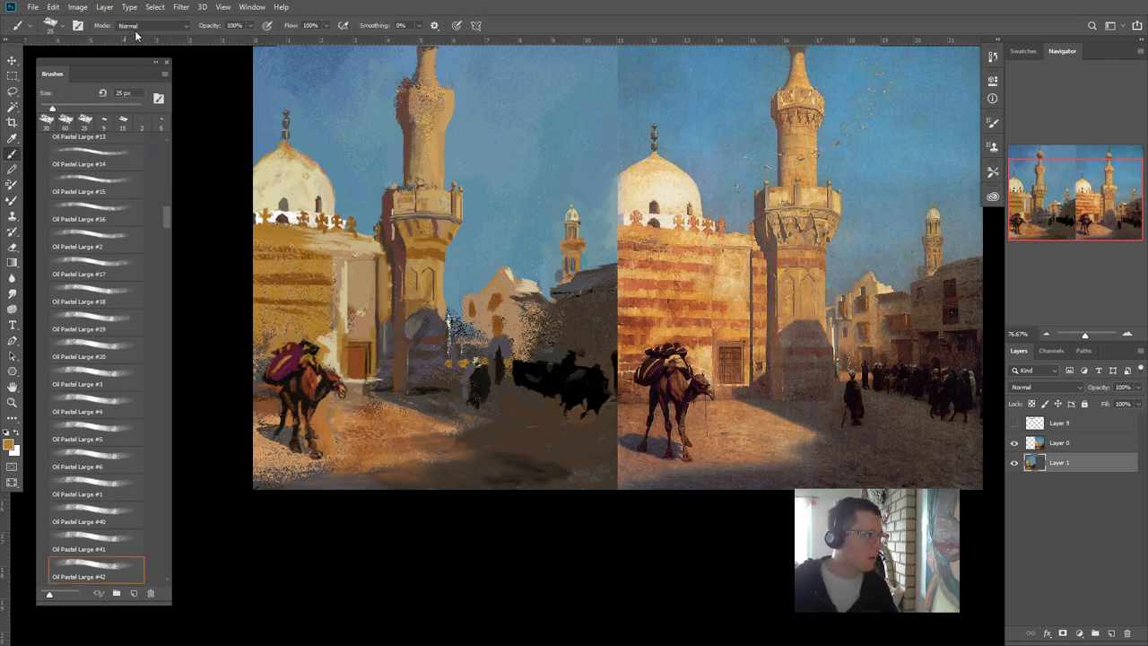
pyautogui.click(140, 26)
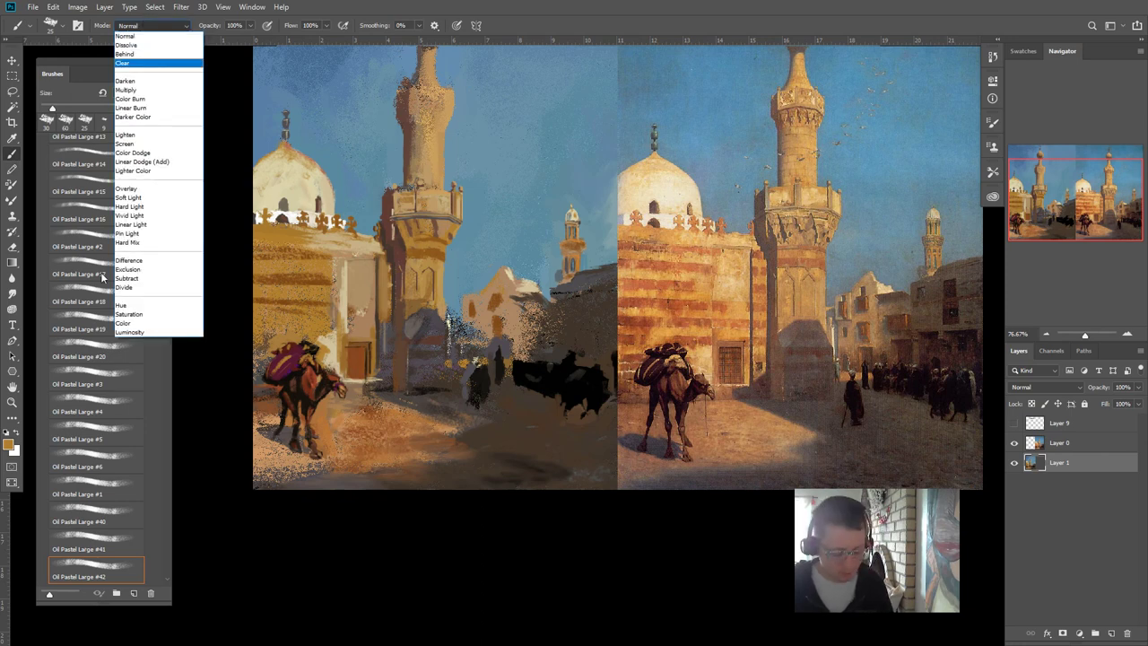
pyautogui.click(103, 277)
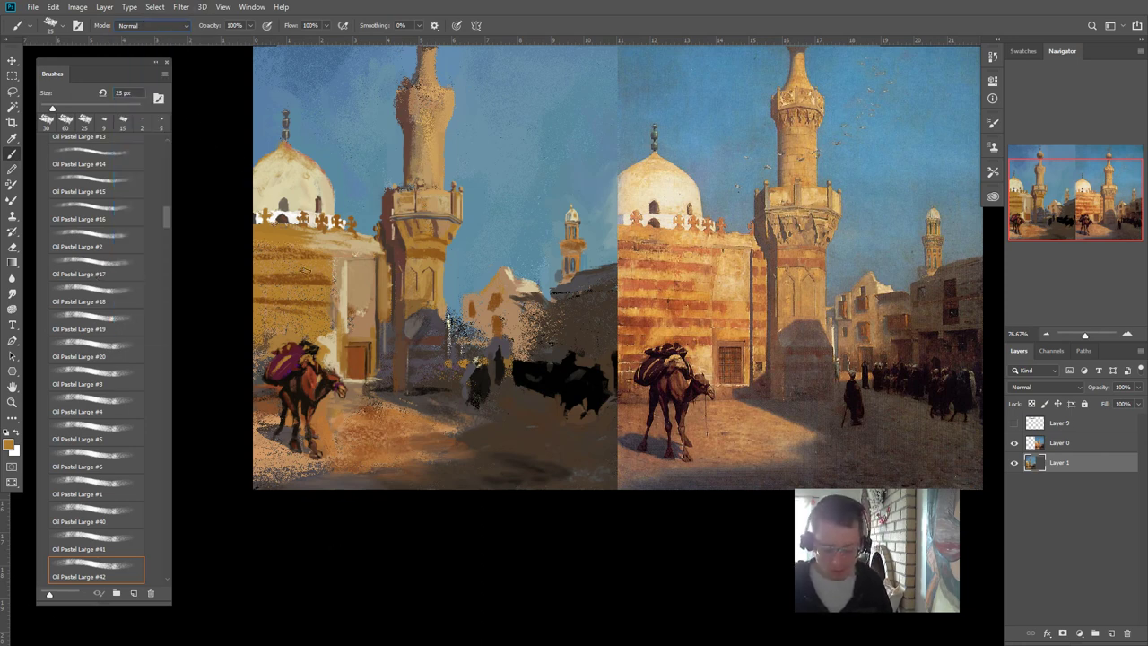
# - Cycle the Brush tool through blend modes such as Color Burn, Soft Light, Saturation and Color Dodge, and set it to Dissolve
pyautogui.hotkey('shift', 'alt', ']')
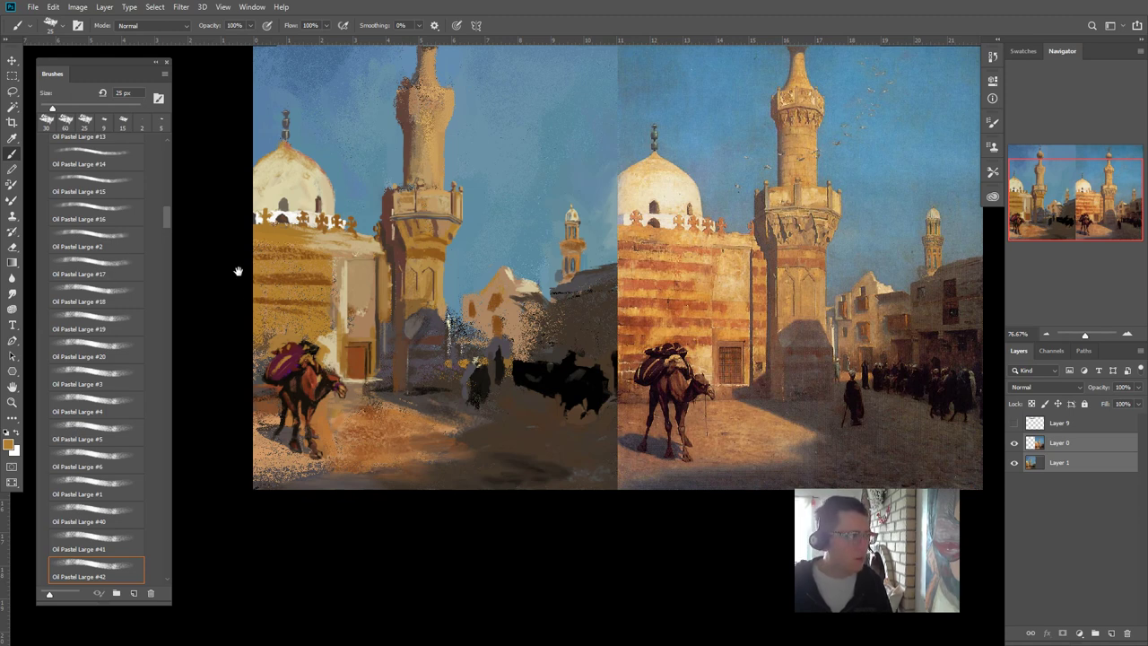
pyautogui.moveTo(237, 271); pyautogui.dragTo(230, 305)
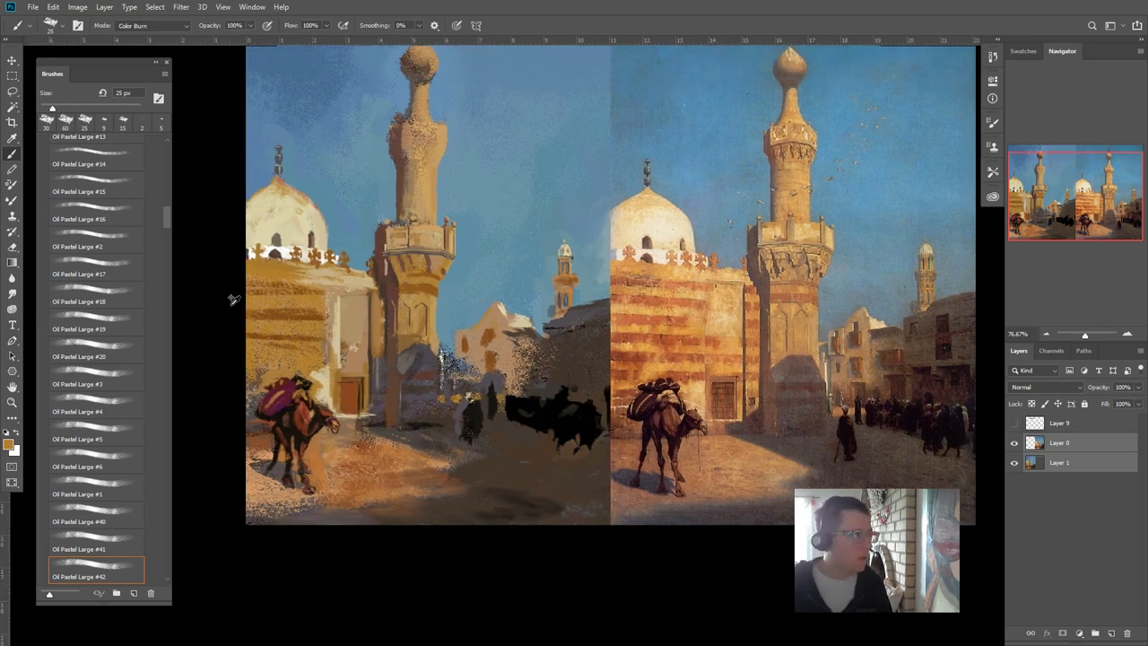
pyautogui.hotkey('shift', '+')
pyautogui.hotkey('shift', '+')
pyautogui.hotkey('shift', '+')
pyautogui.hotkey('shift', '+')
pyautogui.hotkey('shift', '+')
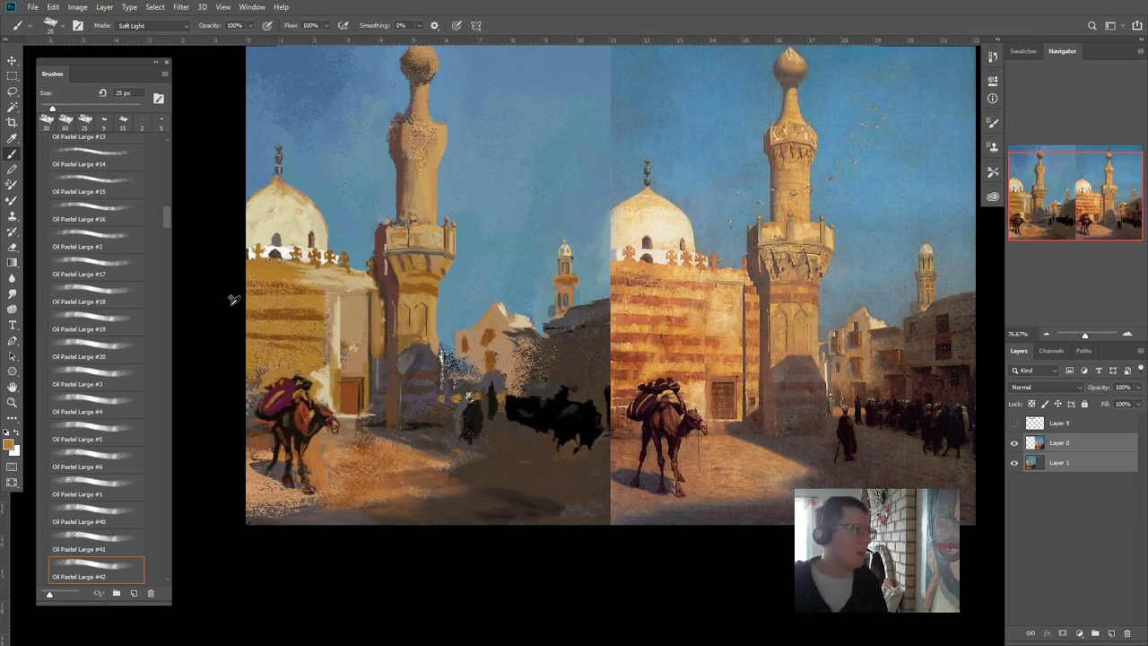
pyautogui.hotkey('shift', '+')
pyautogui.hotkey('shift', '+')
pyautogui.hotkey('shift', '+')
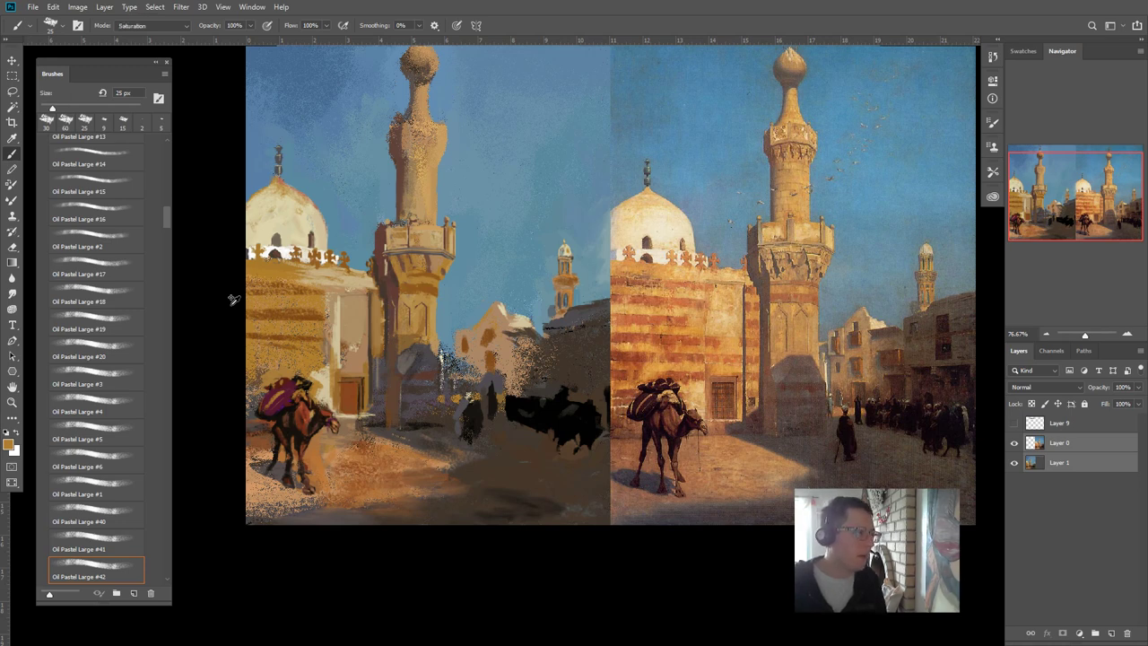
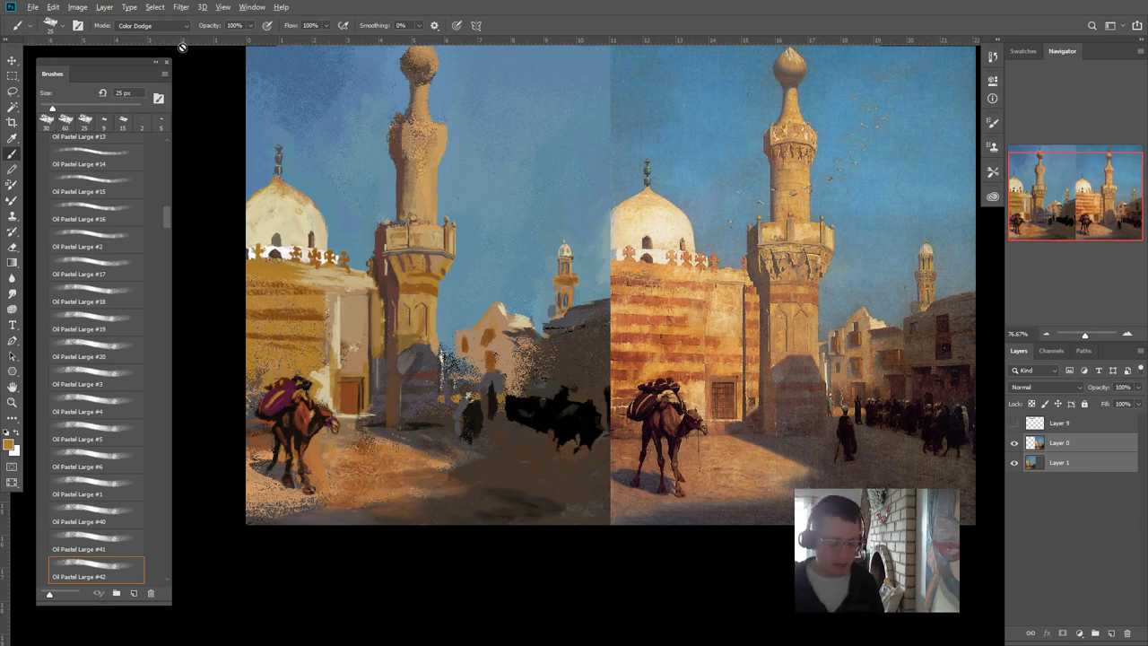
pyautogui.hotkey('shift', 'alt', 'i')
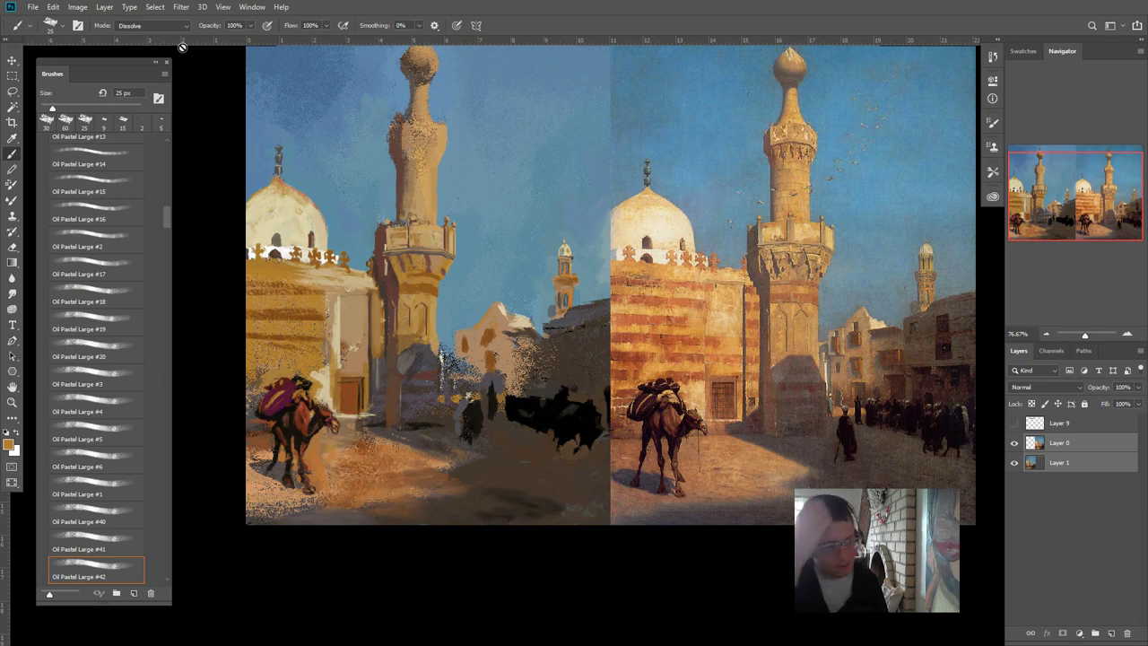
# - Examine the speckled pixels around the distant buildings up close, and compare the whole study with the reference painting
pyautogui.scroll(8, 459, 199)
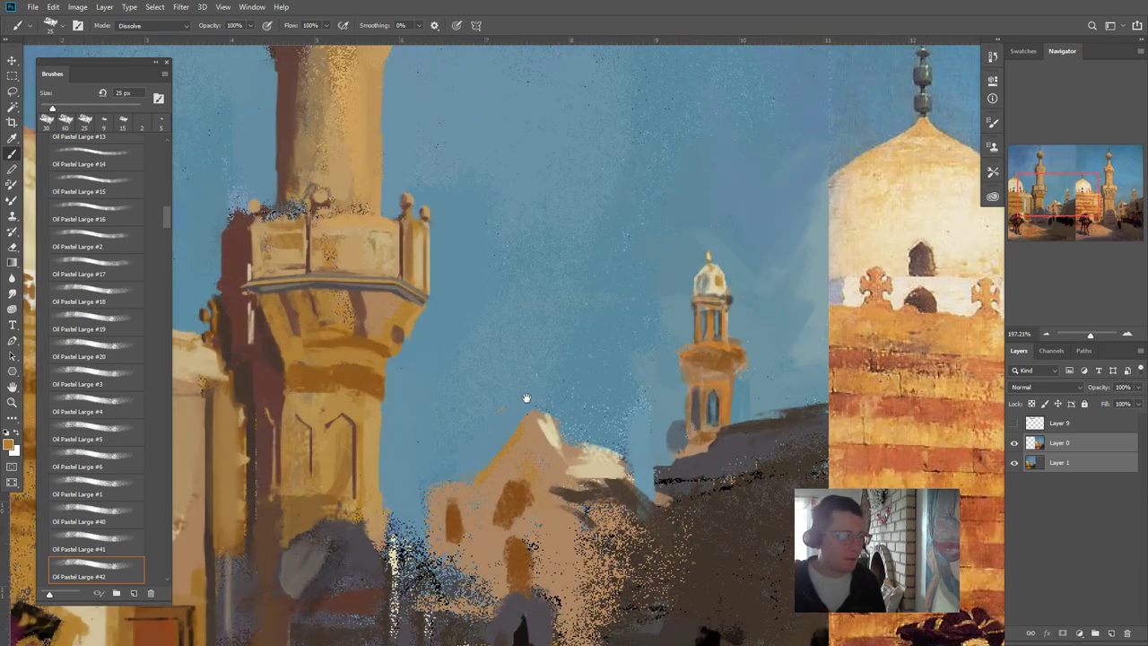
pyautogui.moveTo(522, 392); pyautogui.dragTo(389, 281)
pyautogui.scroll(6, 484, 364)
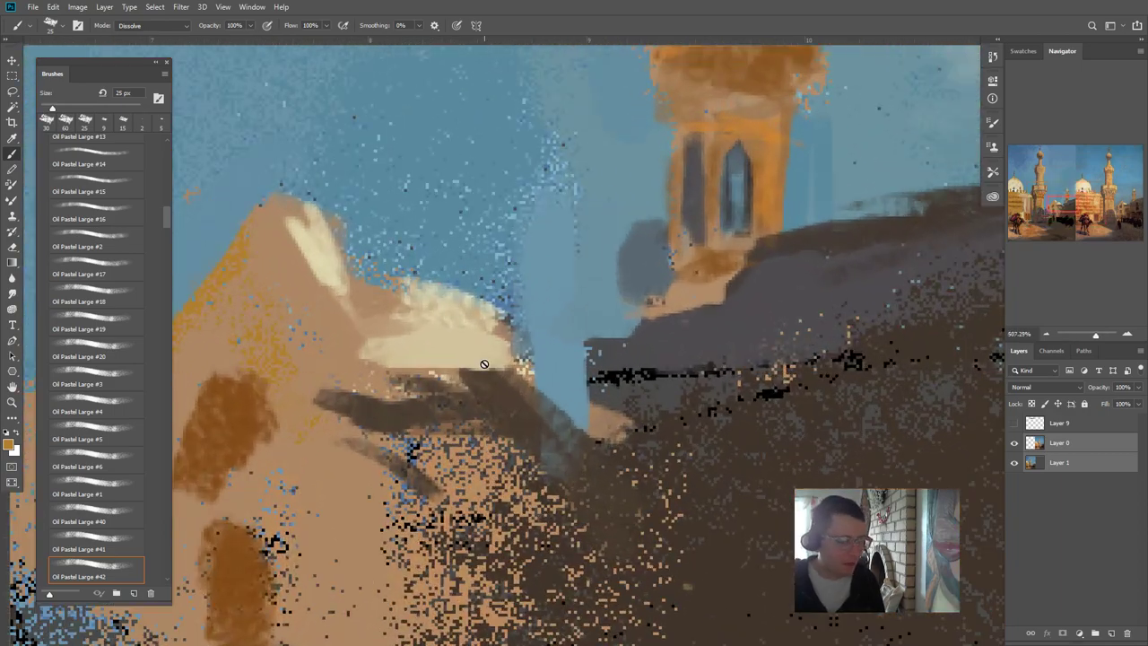
pyautogui.scroll(-10, 485, 363)
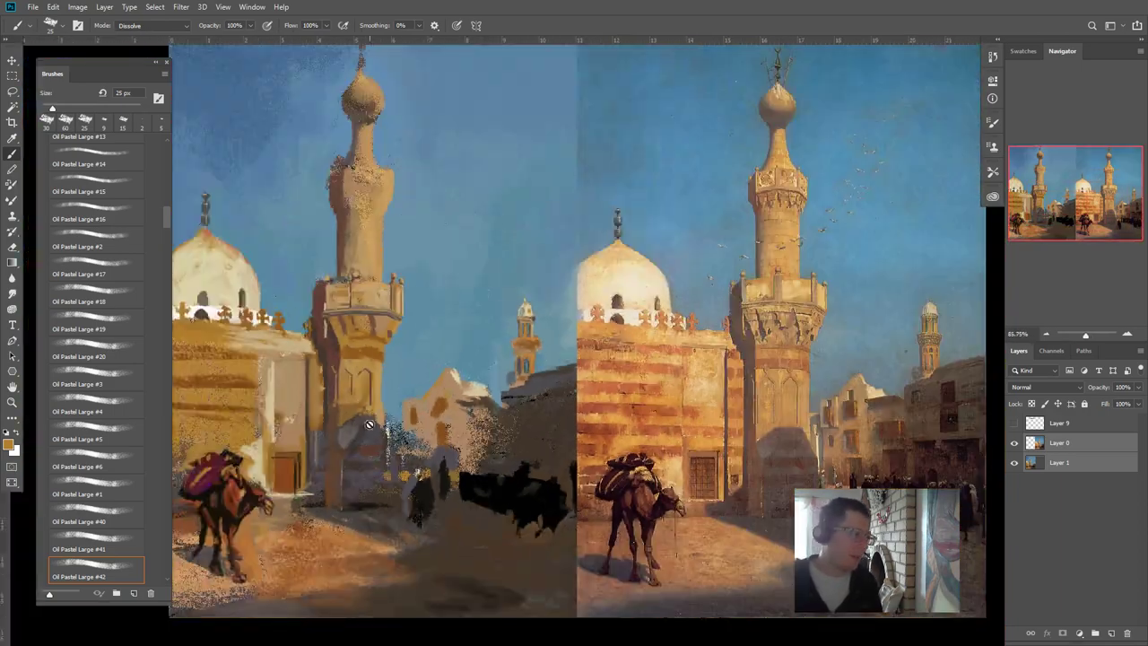
pyautogui.scroll(-3, 357, 375)
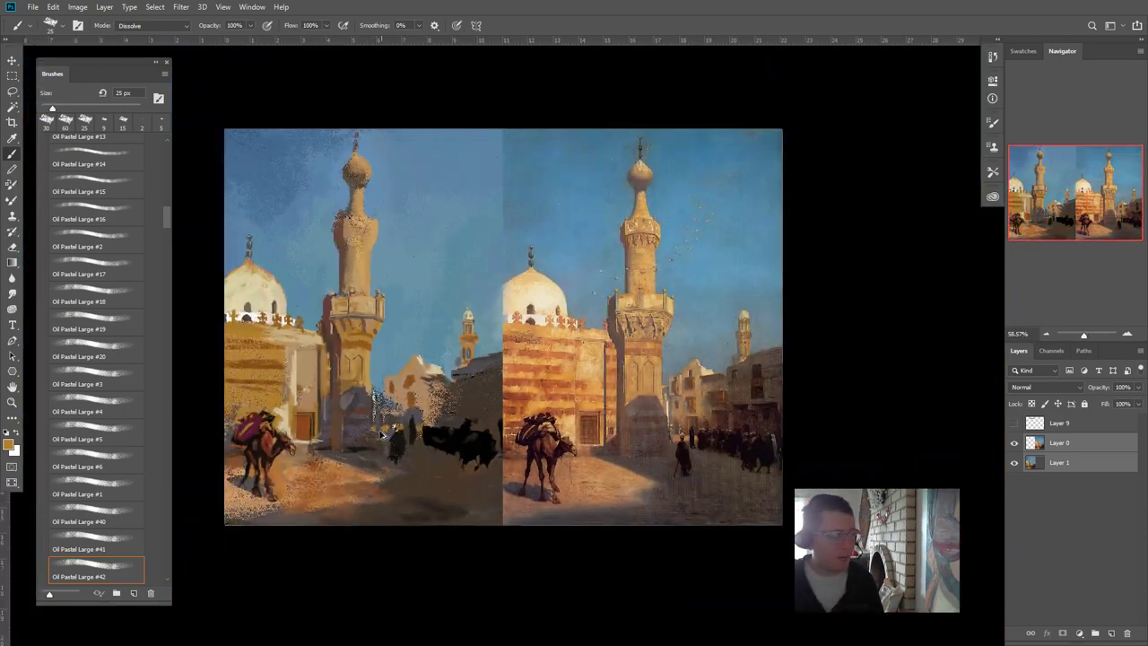
pyautogui.scroll(3, 339, 432)
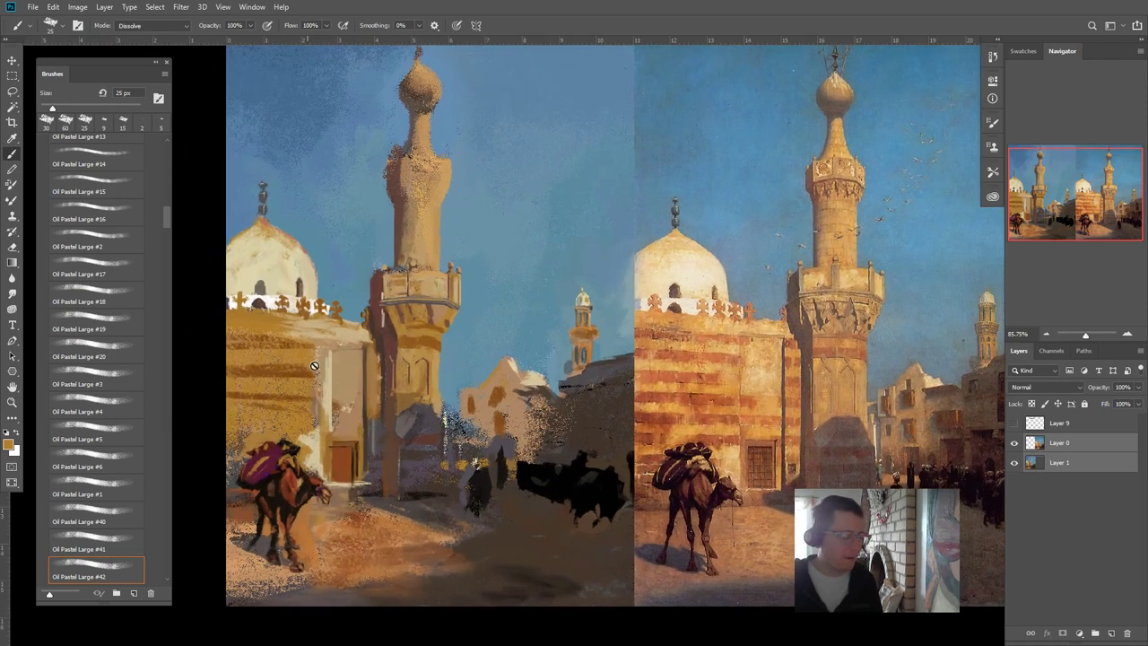
# - Make Layer 1 the only selected layer, try Color Dodge as its blending mode, and restore it to Normal
pyautogui.press('v')
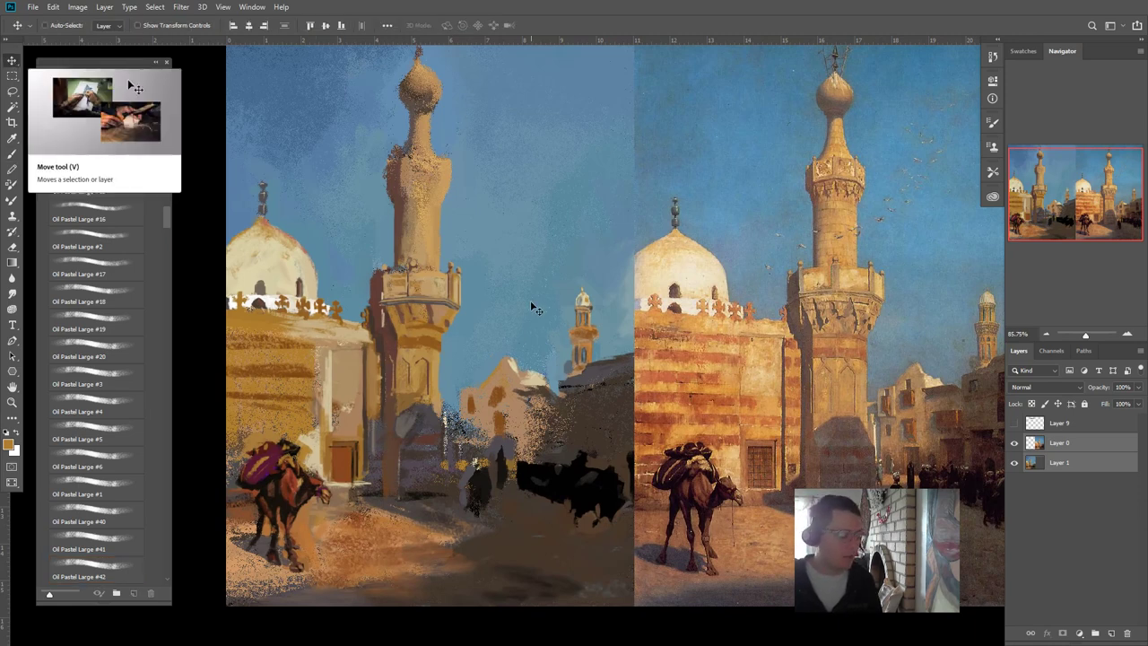
pyautogui.click(1055, 449)
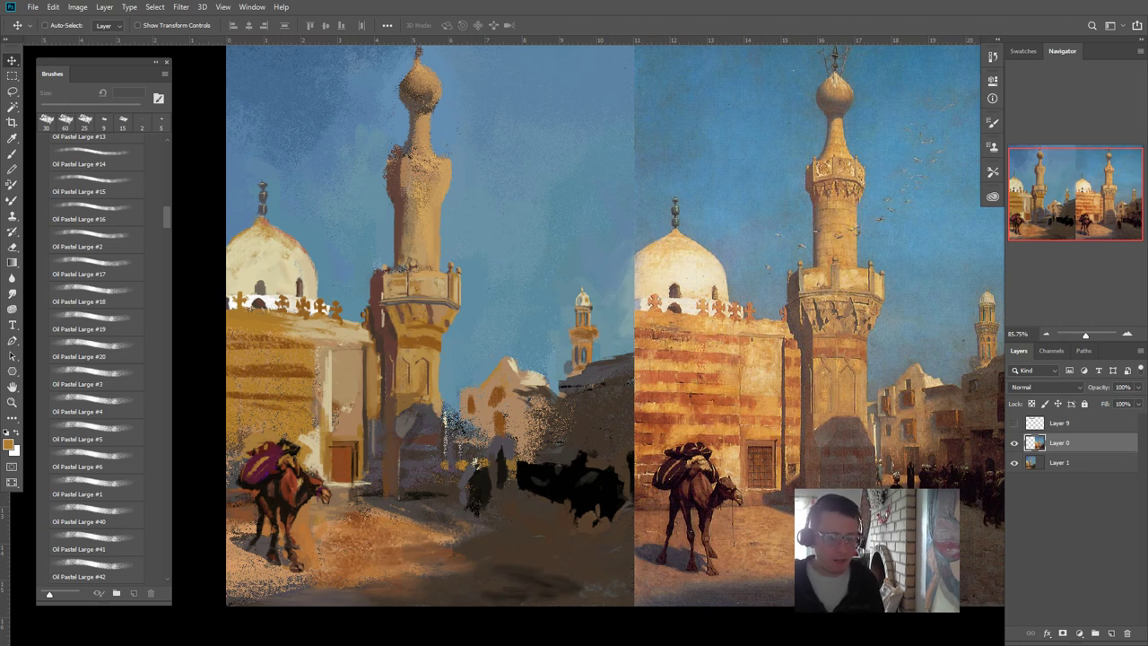
pyautogui.click(1038, 465)
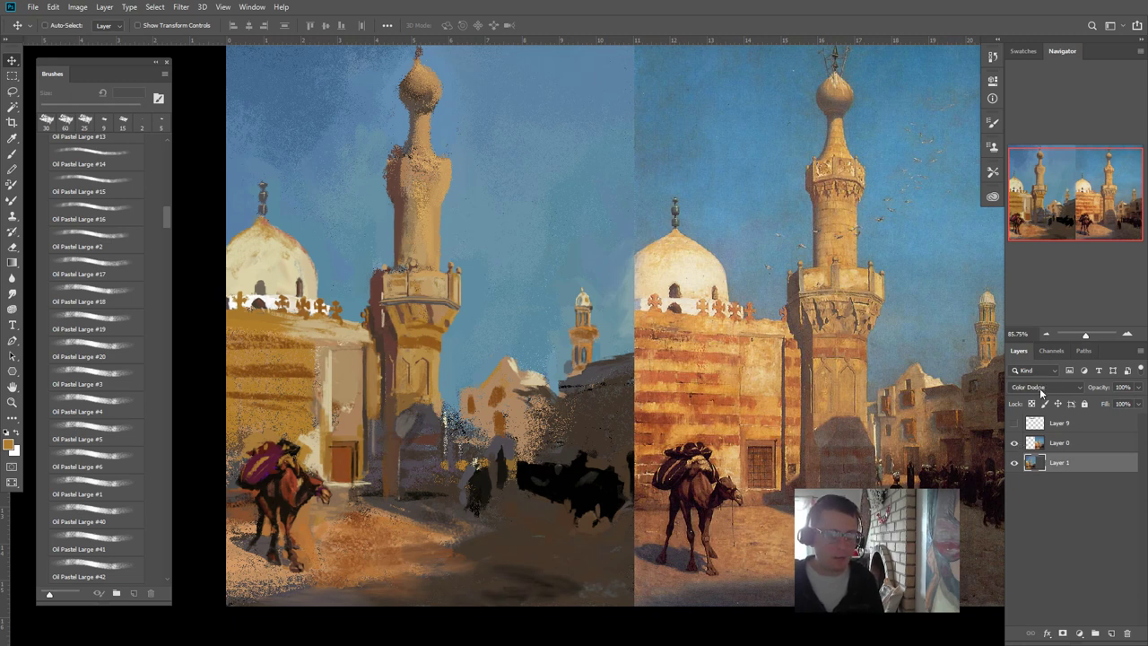
pyautogui.click(1039, 387)
pyautogui.click(1019, 333)
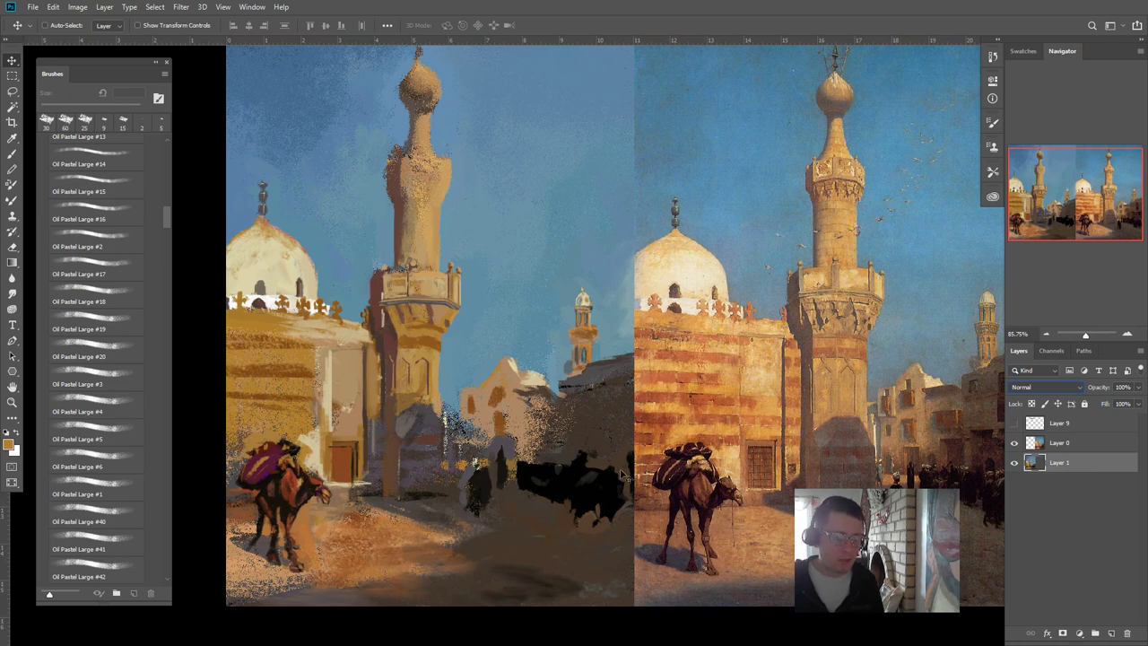
# - Blend the speckled sandy ground between the camel and the shadow with the Mixer Brush at 30 px, sampling nearby tones
pyautogui.moveTo(440, 456)
pyautogui.mouseDown()
pyautogui.moveTo(411, 447)
pyautogui.moveTo(379, 396)
pyautogui.mouseUp()
pyautogui.press('b')
pyautogui.scroll(4, 419, 456)
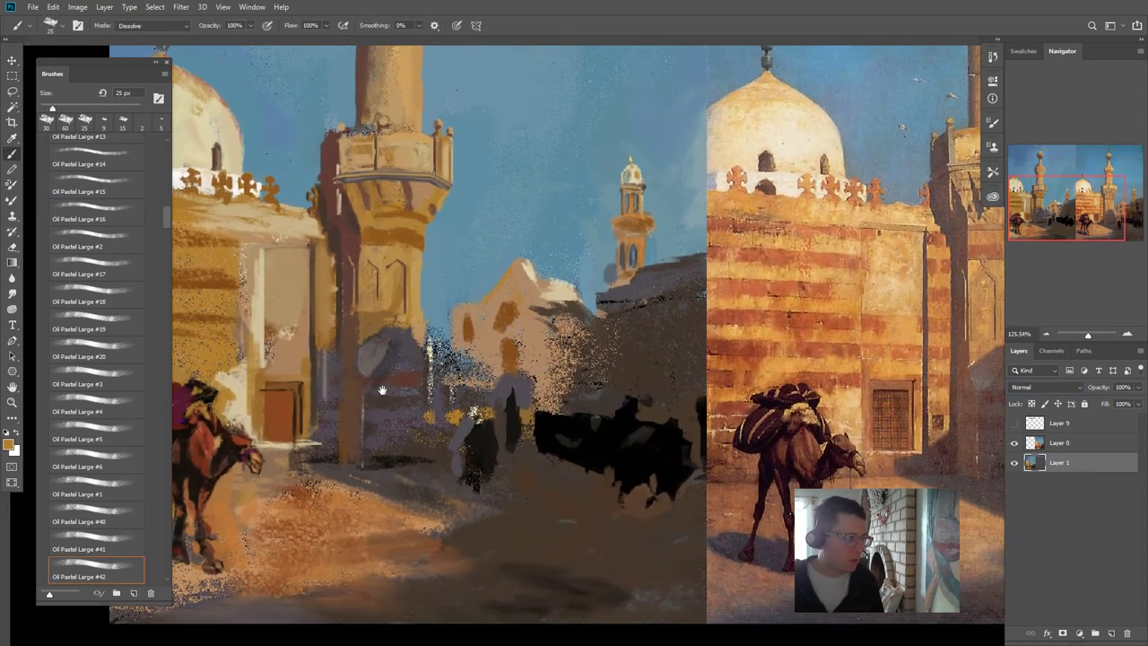
pyautogui.click(9, 296)
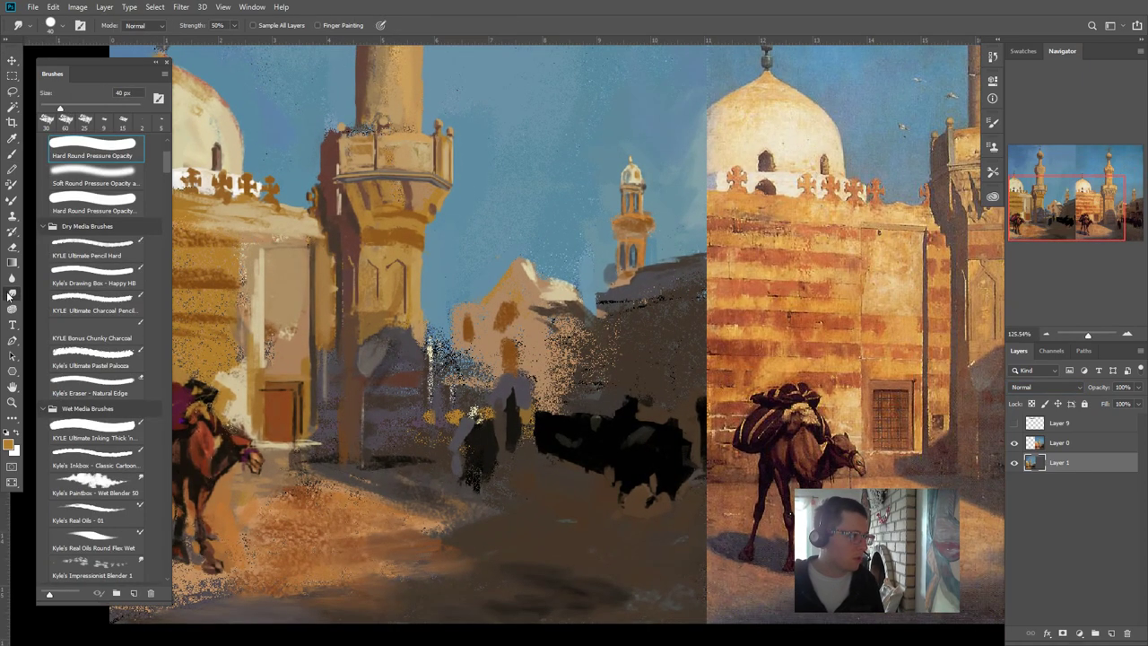
pyautogui.click(14, 200)
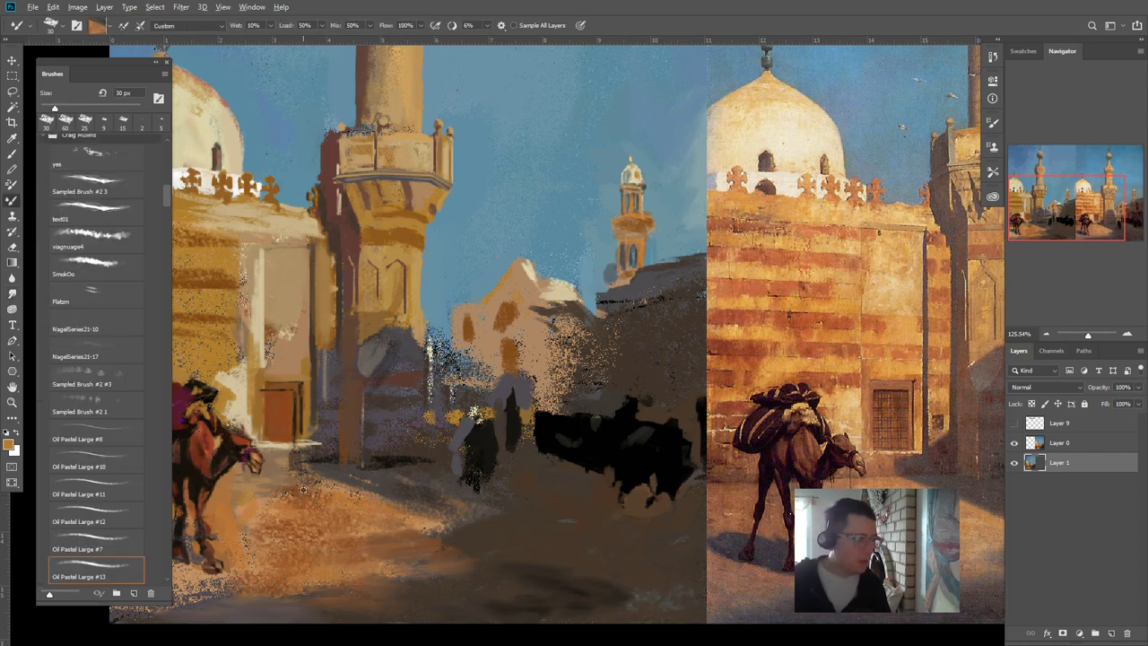
pyautogui.moveTo(303, 490)
pyautogui.mouseDown()
pyautogui.moveTo(273, 497)
pyautogui.moveTo(317, 481)
pyautogui.moveTo(334, 495)
pyautogui.moveTo(394, 499)
pyautogui.moveTo(346, 497)
pyautogui.mouseUp()
pyautogui.keyDown('alt'); pyautogui.click(361, 493); pyautogui.keyUp('alt')
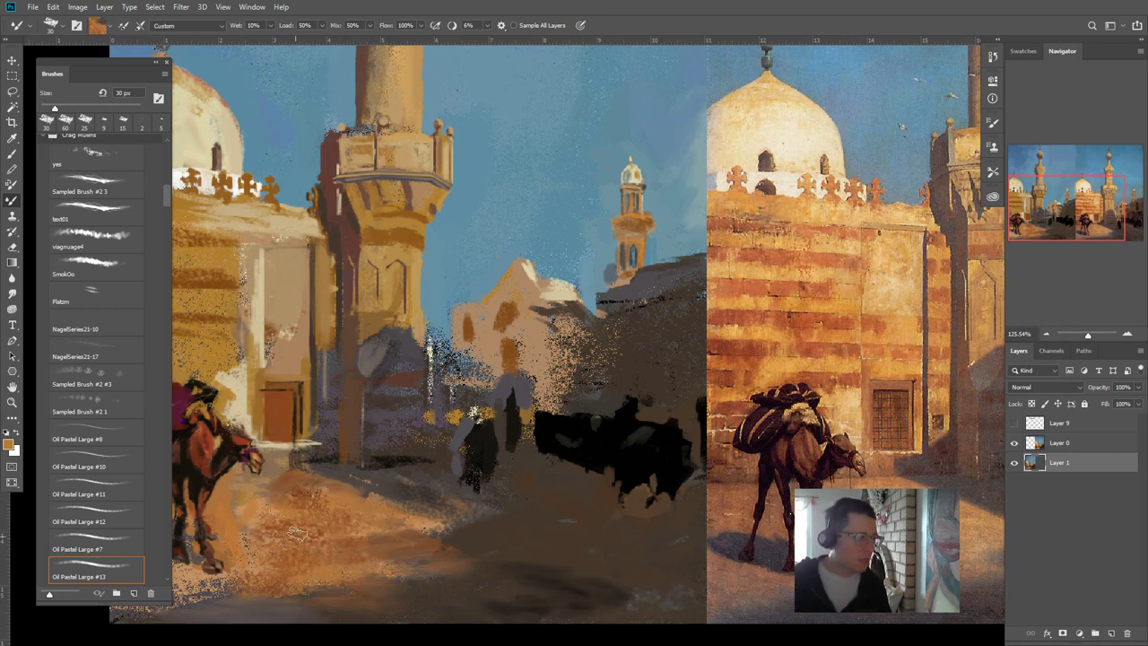
pyautogui.moveTo(250, 548)
pyautogui.mouseDown()
pyautogui.moveTo(242, 543)
pyautogui.moveTo(254, 570)
pyautogui.moveTo(221, 578)
pyautogui.moveTo(428, 529)
pyautogui.mouseUp()
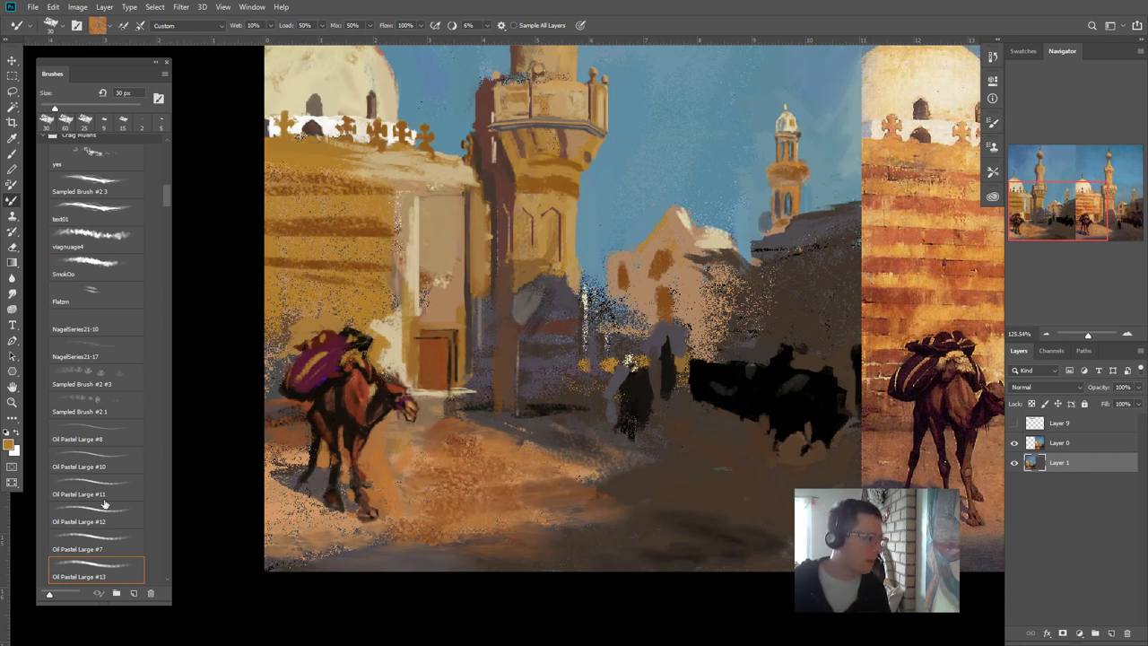
# - Move the Oil Pastel Large #13 preset above Oil Pastel Large #7 in the brush list, keeping the Mixer Brush active
pyautogui.moveTo(87, 558); pyautogui.dragTo(90, 538)
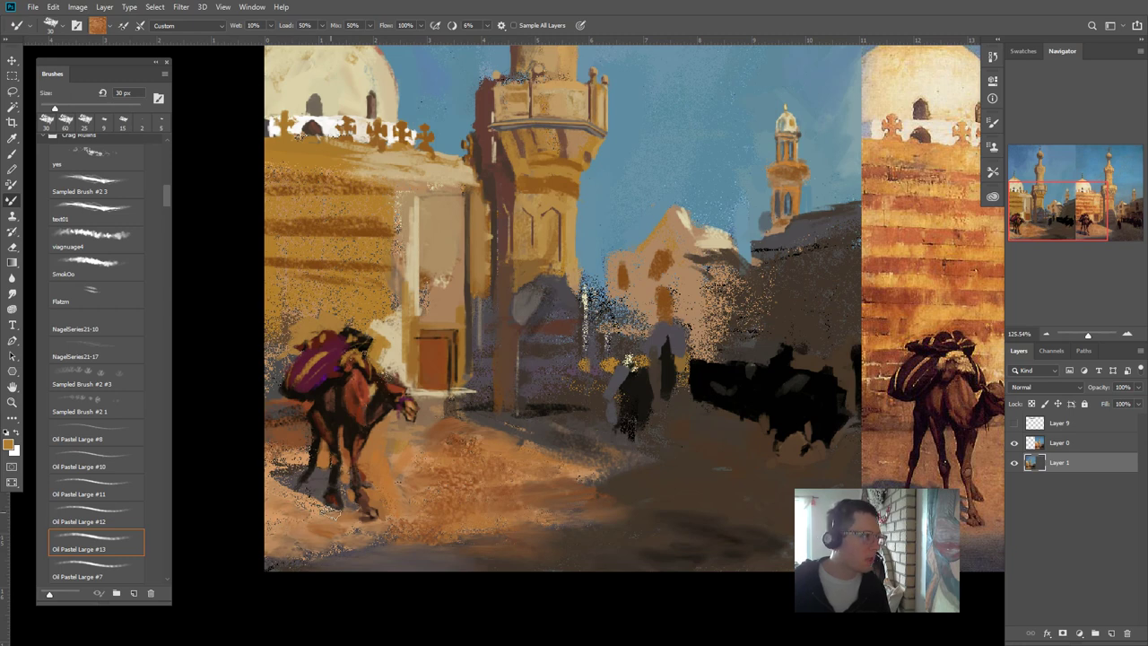
pyautogui.press('v')
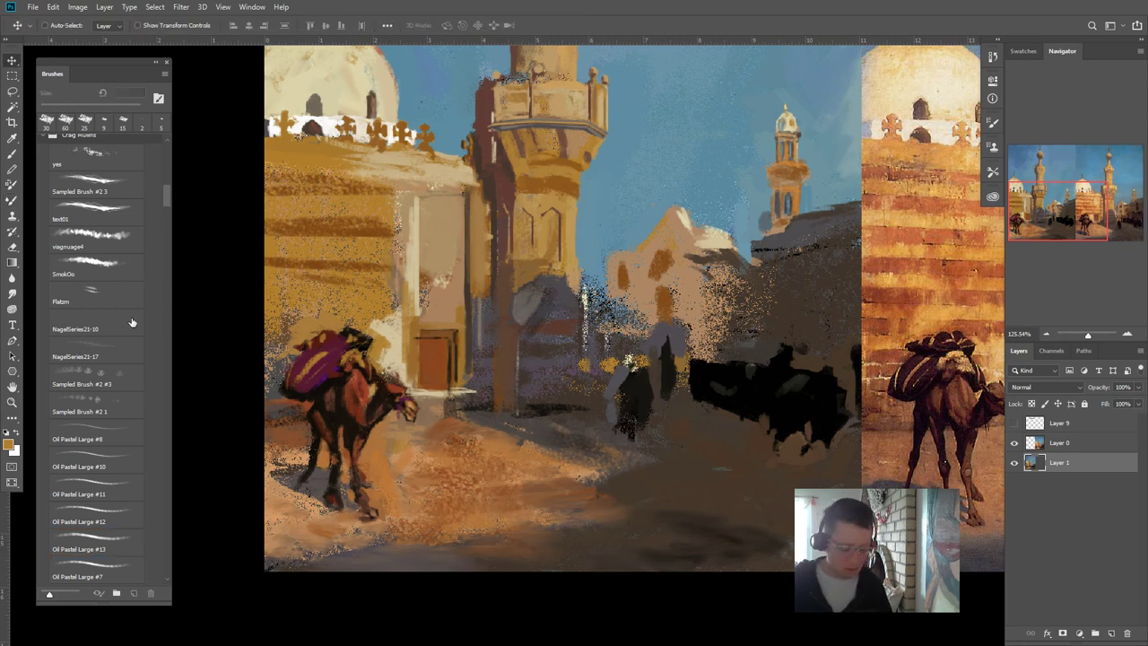
pyautogui.press('b')
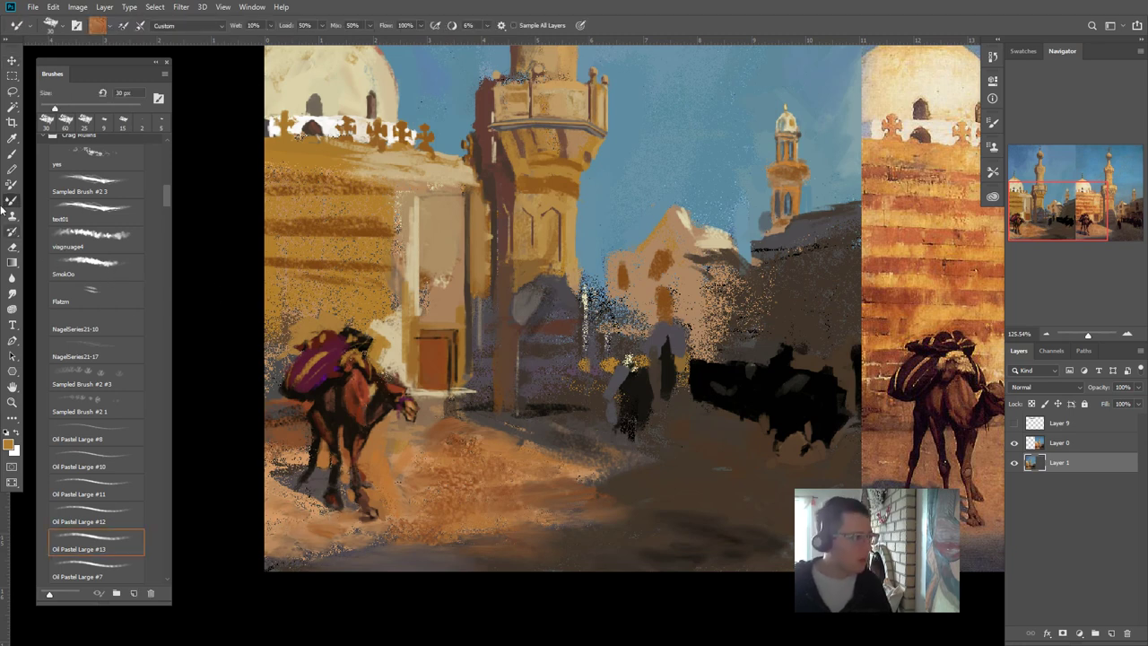
# - Switch to the Brush tool at 25 px in Normal mode, touch up the near ground corner, and sample a dark shadow tone
pyautogui.click(14, 156)
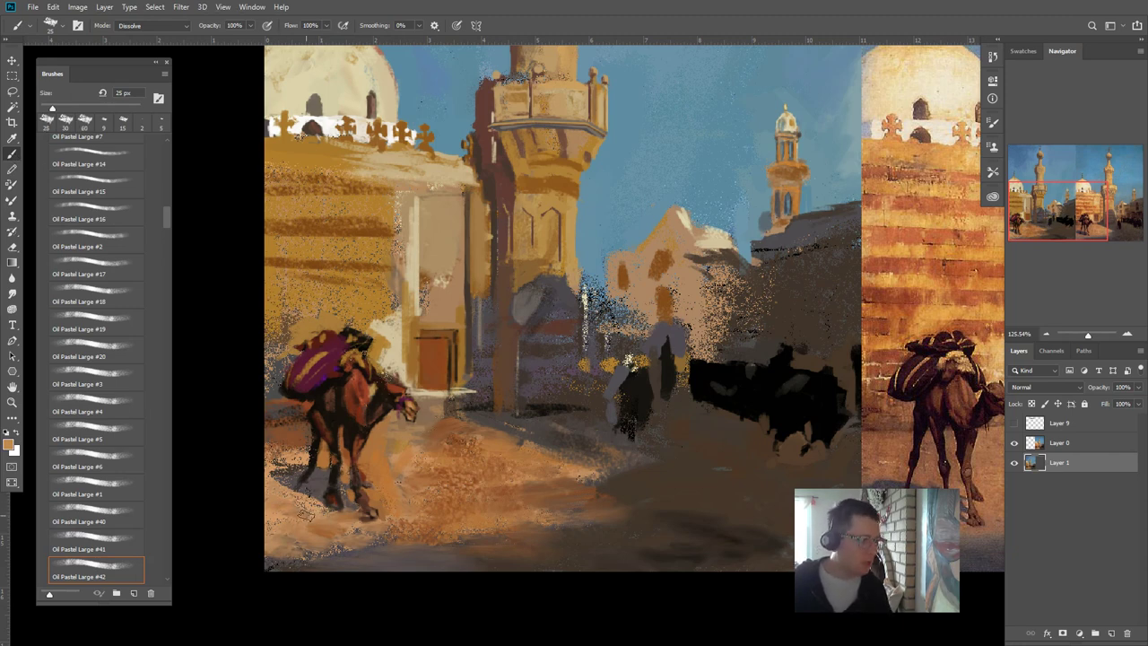
pyautogui.moveTo(280, 523)
pyautogui.mouseDown()
pyautogui.moveTo(338, 548)
pyautogui.moveTo(285, 563)
pyautogui.mouseUp()
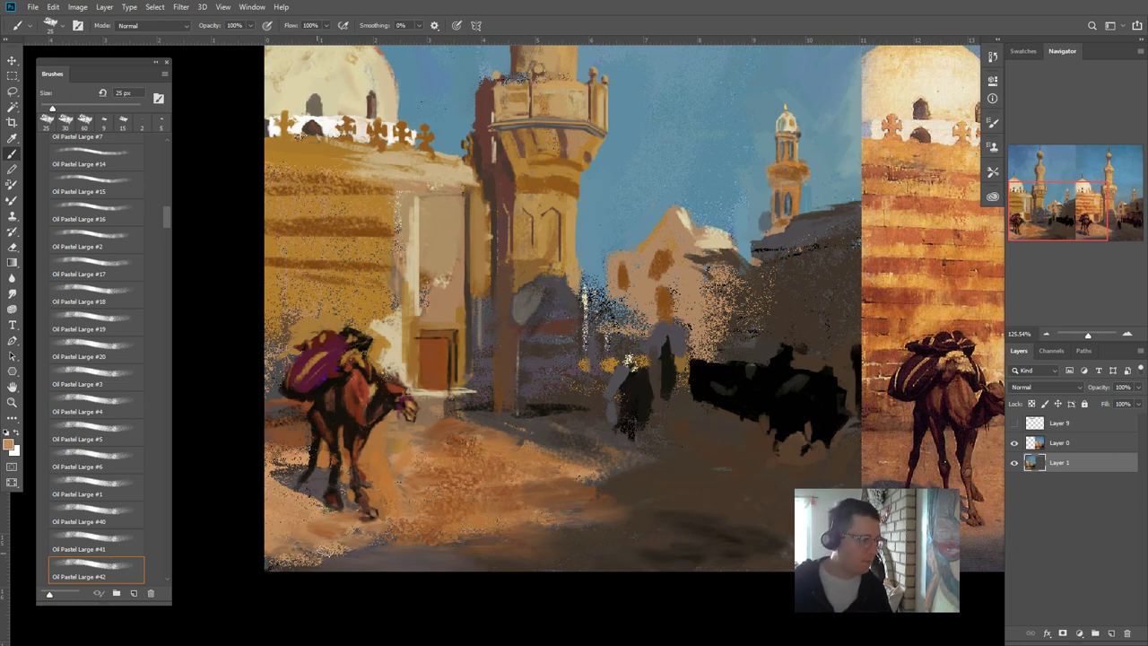
pyautogui.keyDown('alt'); pyautogui.click(380, 553); pyautogui.keyUp('alt')
pyautogui.keyDown('alt'); pyautogui.click(657, 547); pyautogui.keyUp('alt')
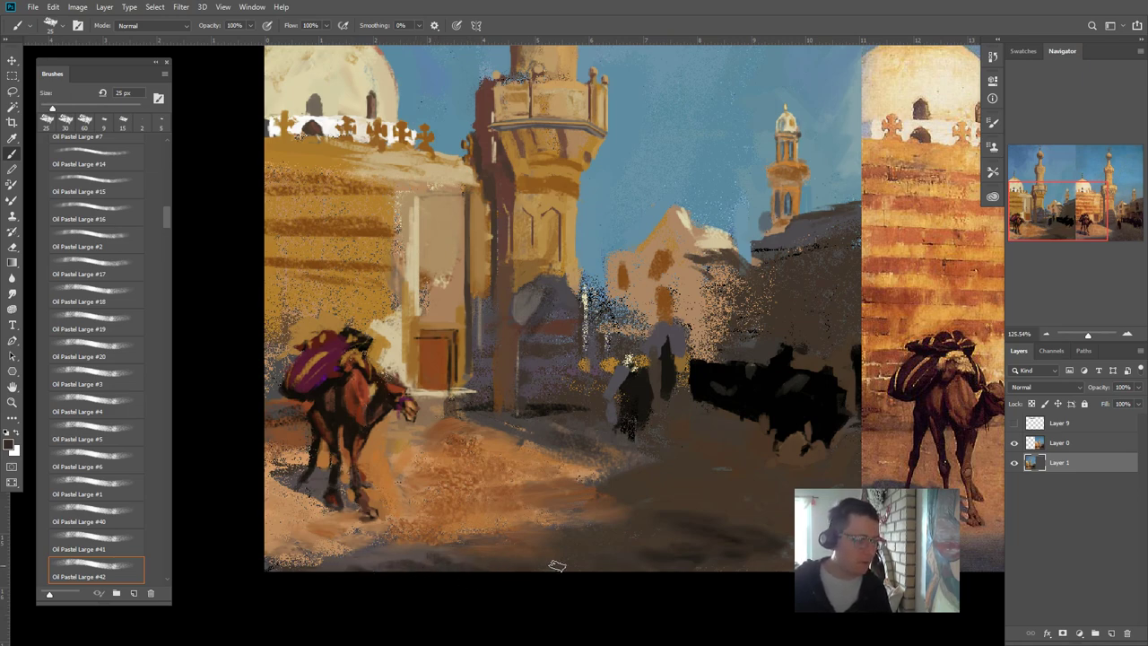
pyautogui.moveTo(596, 597); pyautogui.dragTo(310, 562)
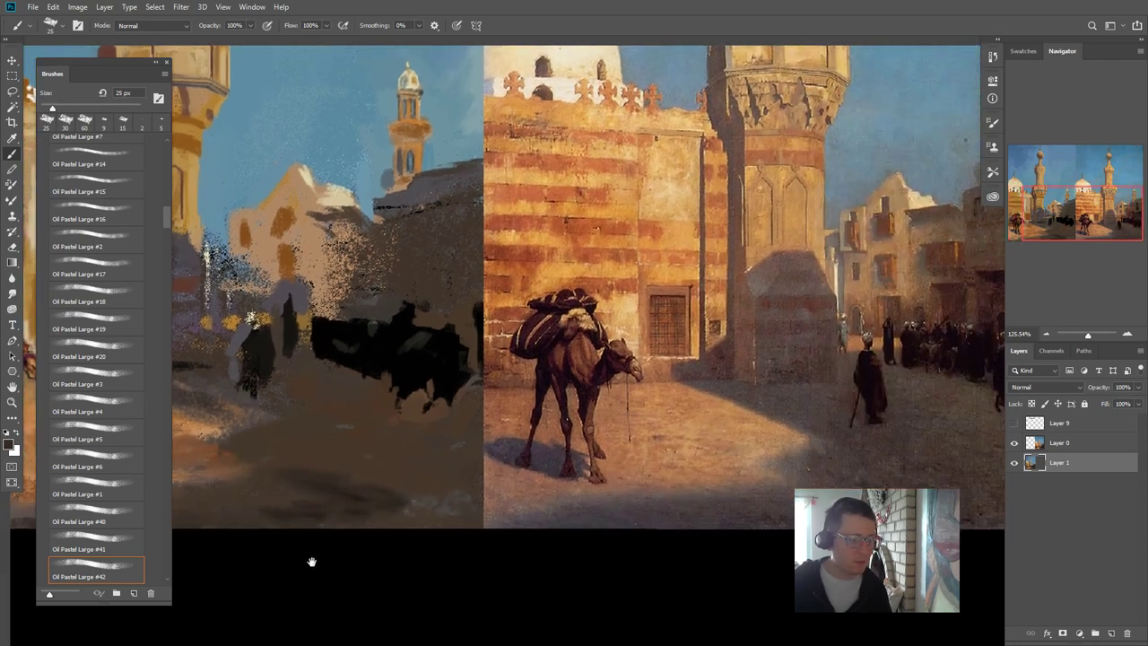
# - Enlarge the brush to 60 px and paint the dark tone over the shaded foreground of the study
pyautogui.press(']')
pyautogui.press(']')
pyautogui.press(']')
pyautogui.press(']')
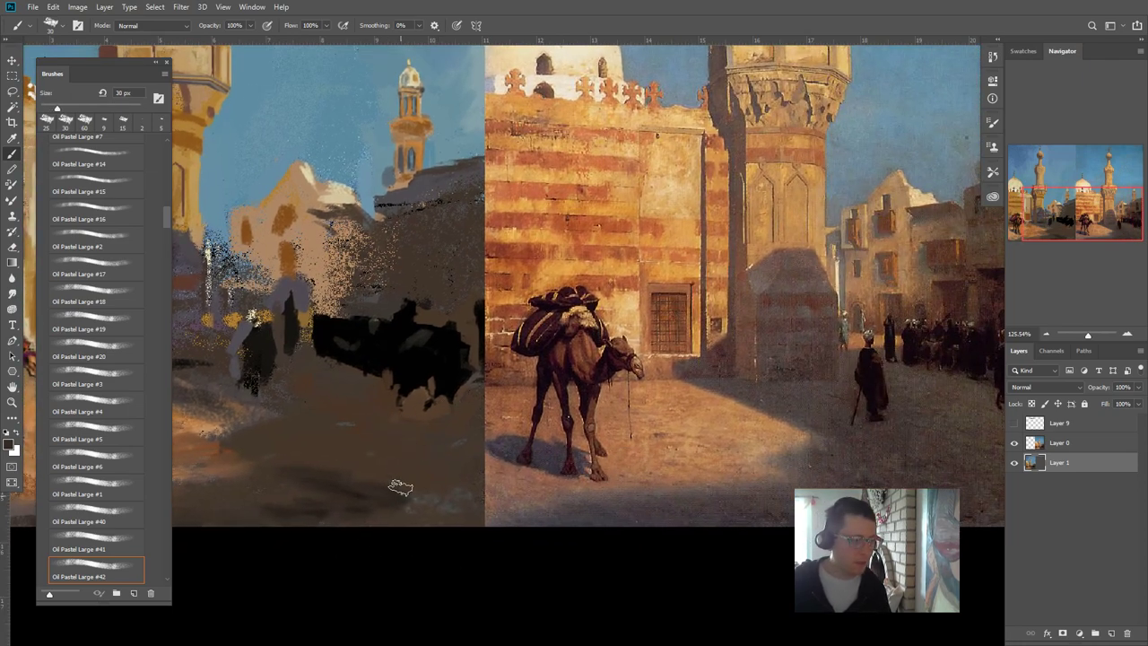
pyautogui.moveTo(387, 455); pyautogui.dragTo(408, 469)
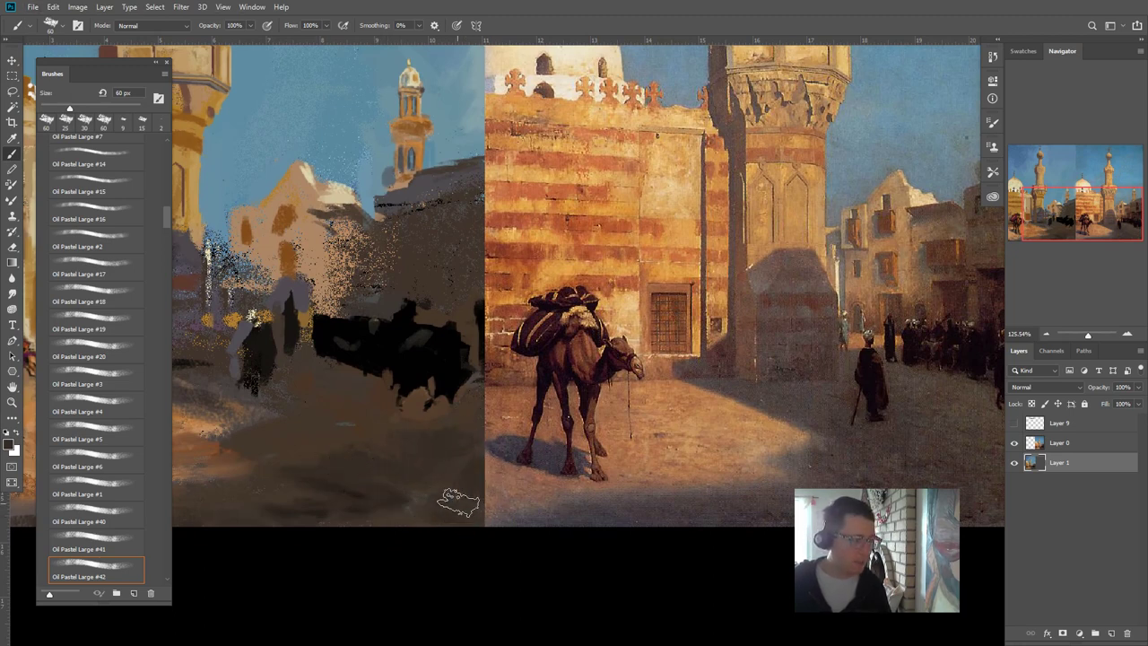
pyautogui.moveTo(503, 511)
pyautogui.mouseDown()
pyautogui.moveTo(403, 512)
pyautogui.moveTo(390, 523)
pyautogui.moveTo(408, 529)
pyautogui.mouseUp()
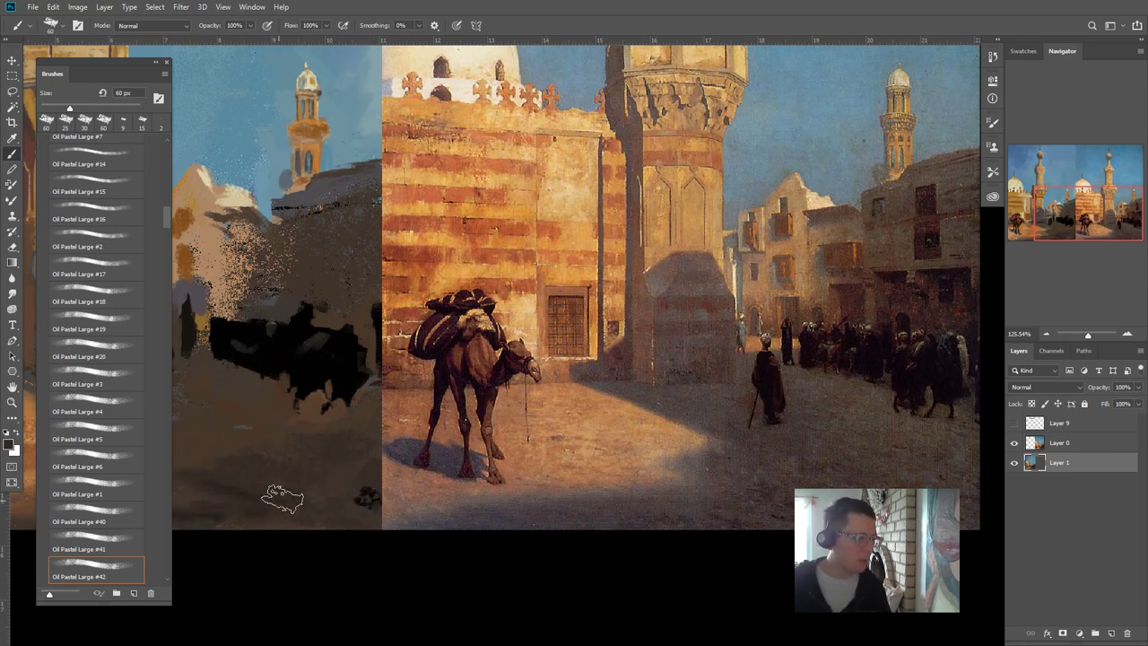
# - Darken and even out the shaded ground beside the reference painting with nearby sampled tones at 60 px
pyautogui.keyDown('alt'); pyautogui.click(373, 493); pyautogui.keyUp('alt')
pyautogui.moveTo(318, 485)
pyautogui.mouseDown()
pyautogui.moveTo(271, 517)
pyautogui.moveTo(287, 503)
pyautogui.moveTo(317, 520)
pyautogui.moveTo(297, 521)
pyautogui.mouseUp()
pyautogui.keyDown('alt'); pyautogui.click(308, 484); pyautogui.keyUp('alt')
pyautogui.moveTo(377, 519)
pyautogui.mouseDown()
pyautogui.moveTo(372, 490)
pyautogui.moveTo(306, 482)
pyautogui.moveTo(306, 466)
pyautogui.moveTo(282, 497)
pyautogui.moveTo(359, 516)
pyautogui.moveTo(284, 533)
pyautogui.moveTo(249, 527)
pyautogui.mouseUp()
pyautogui.moveTo(320, 531); pyautogui.dragTo(313, 535)
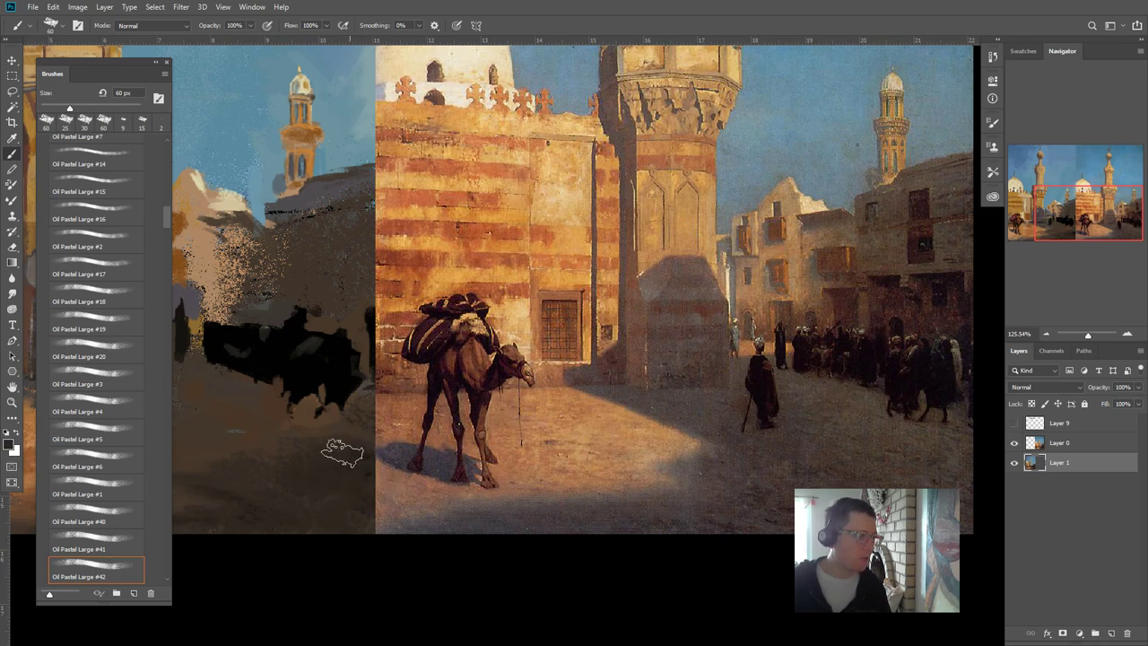
# - Dab dark marks on the ground below the crowd and soften them with brown shadow tones at 60 px
pyautogui.scroll(-2, 337, 434)
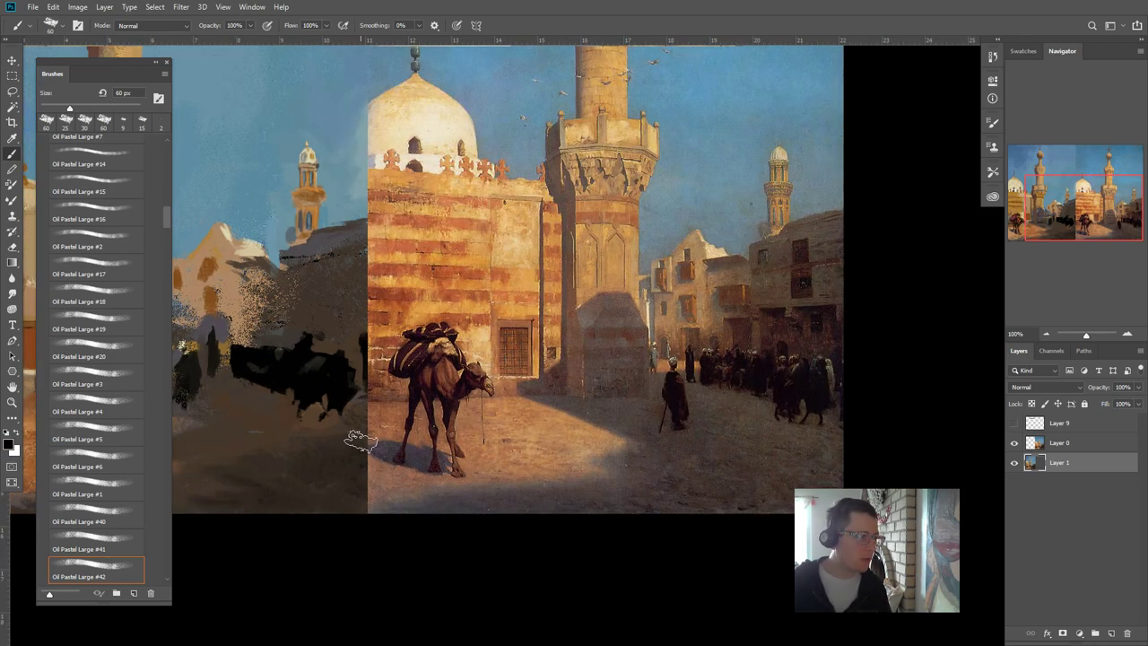
pyautogui.moveTo(358, 458); pyautogui.dragTo(431, 463)
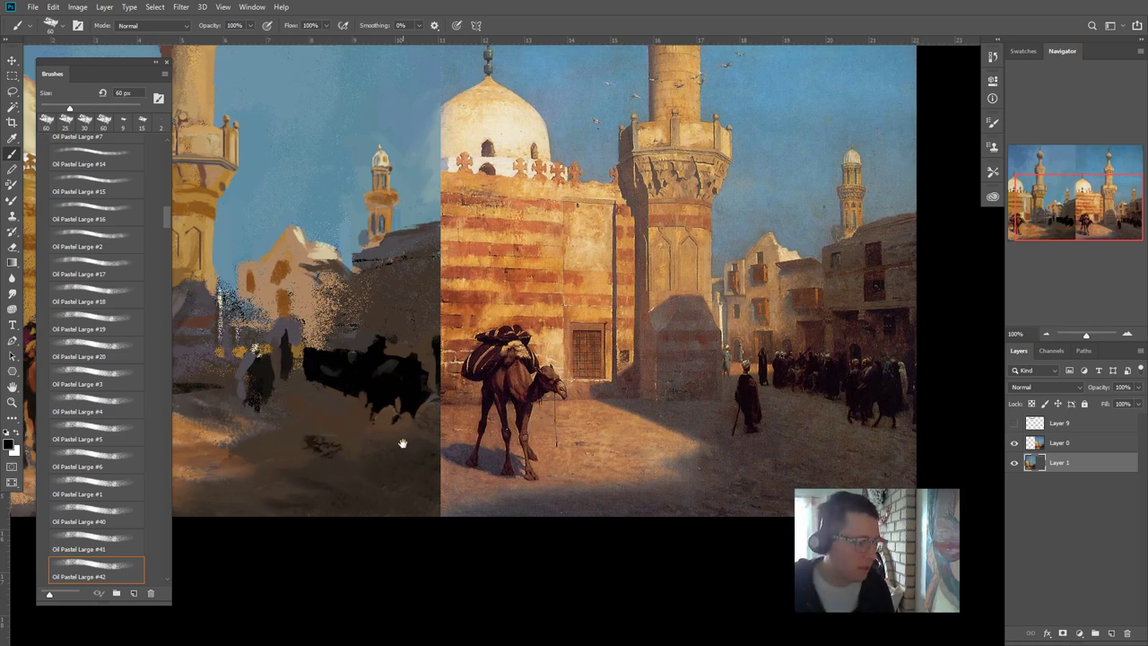
pyautogui.moveTo(402, 441); pyautogui.dragTo(443, 466)
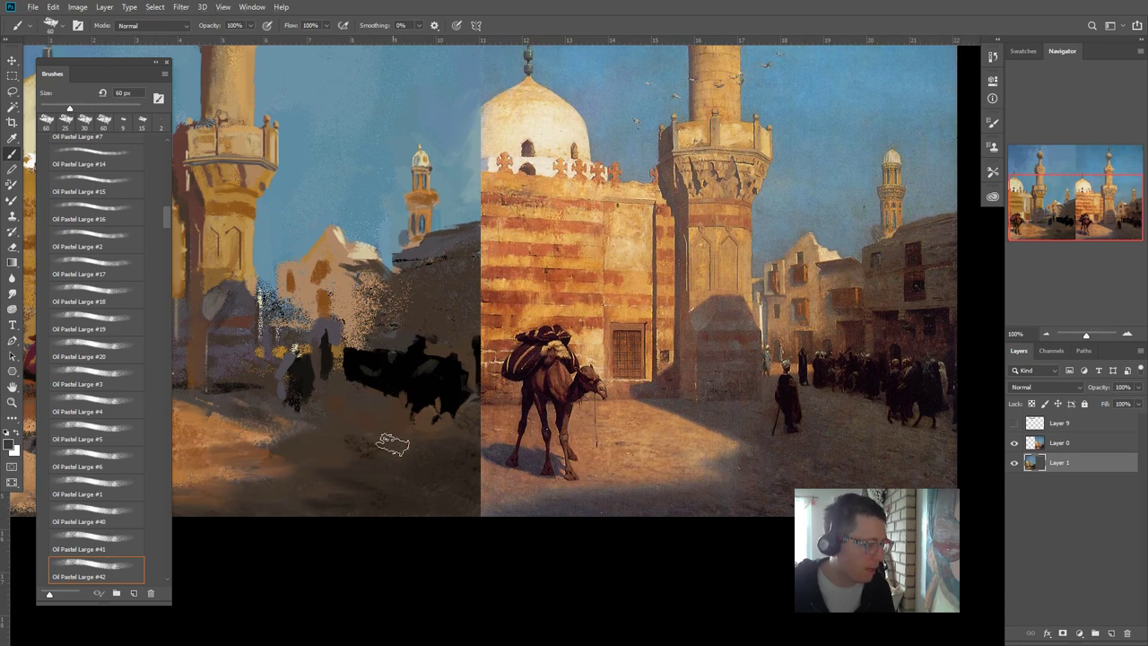
pyautogui.keyDown('alt'); pyautogui.click(415, 379); pyautogui.keyUp('alt')
pyautogui.click(379, 423)
pyautogui.click(370, 404)
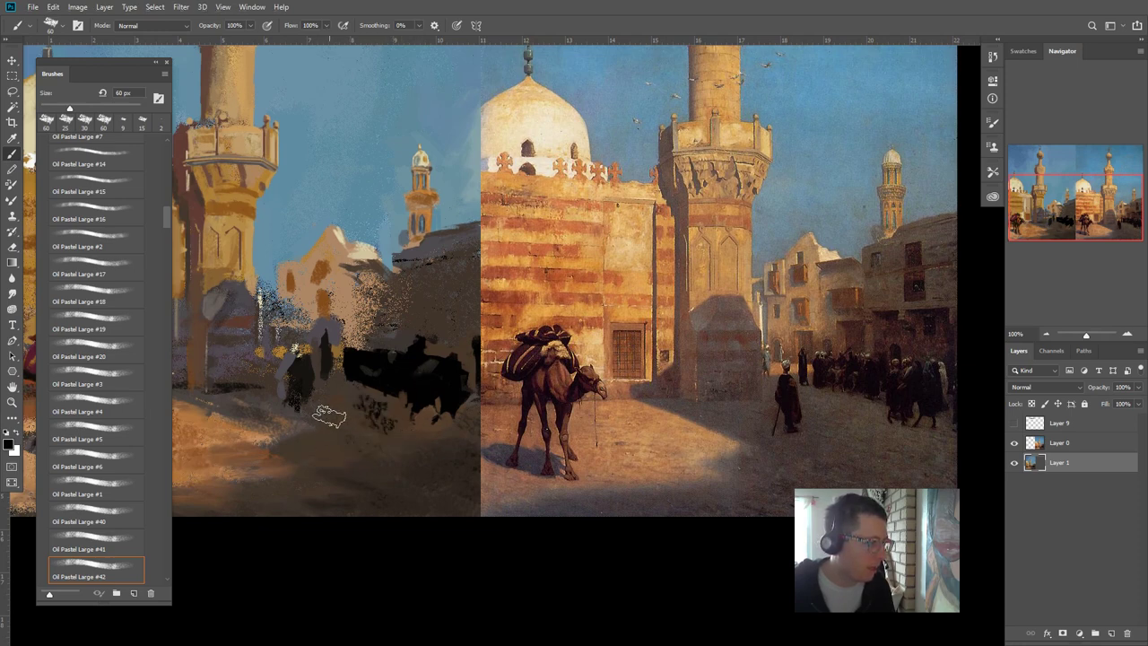
pyautogui.click(327, 431)
pyautogui.click(311, 449)
pyautogui.moveTo(283, 458); pyautogui.dragTo(314, 443)
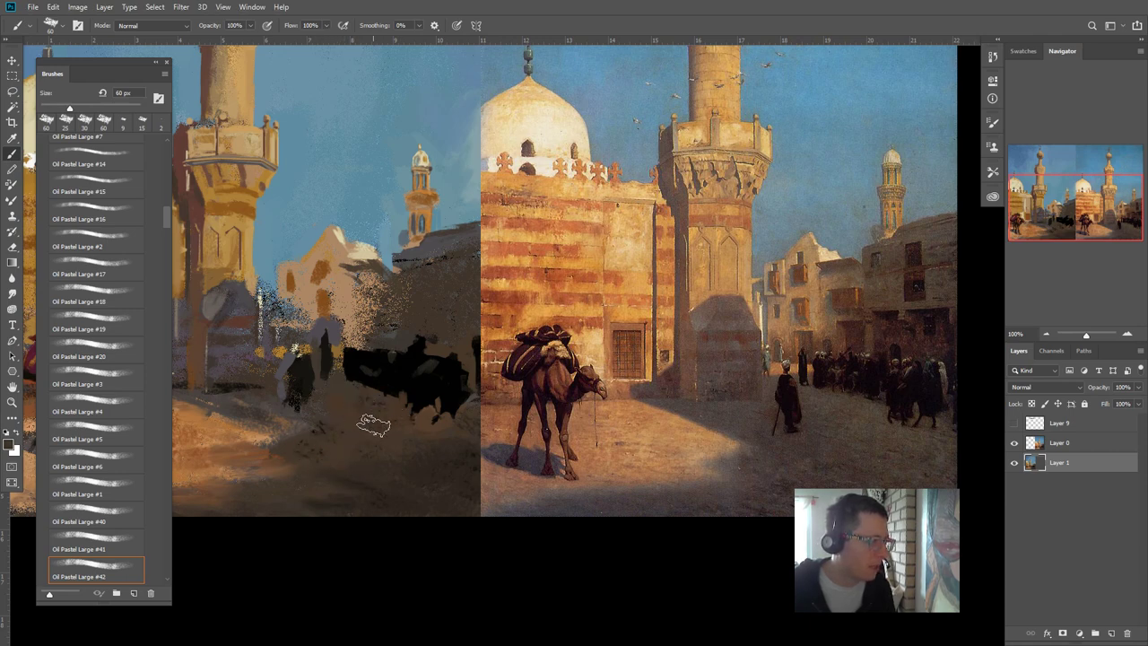
# - Reduce the brush to 40 px and paint sampled shadow tones on the ground beside the minaret's base
pyautogui.press('space')
pyautogui.moveTo(353, 453)
pyautogui.mouseDown()
pyautogui.moveTo(458, 526)
pyautogui.moveTo(566, 491)
pyautogui.mouseUp()
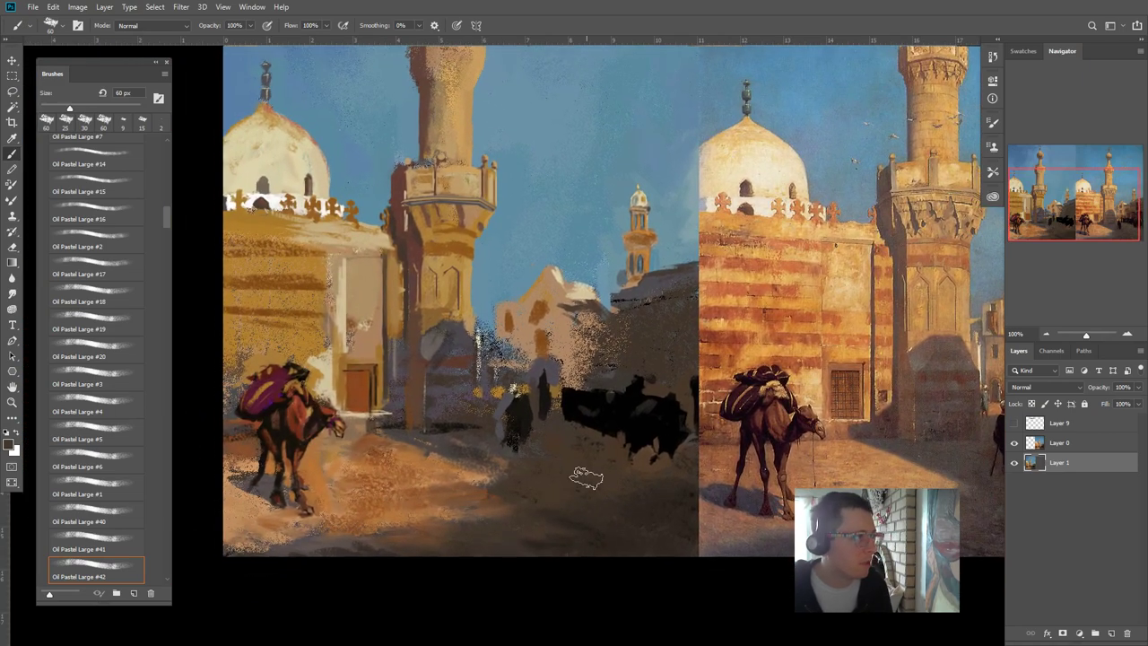
pyautogui.press('space')
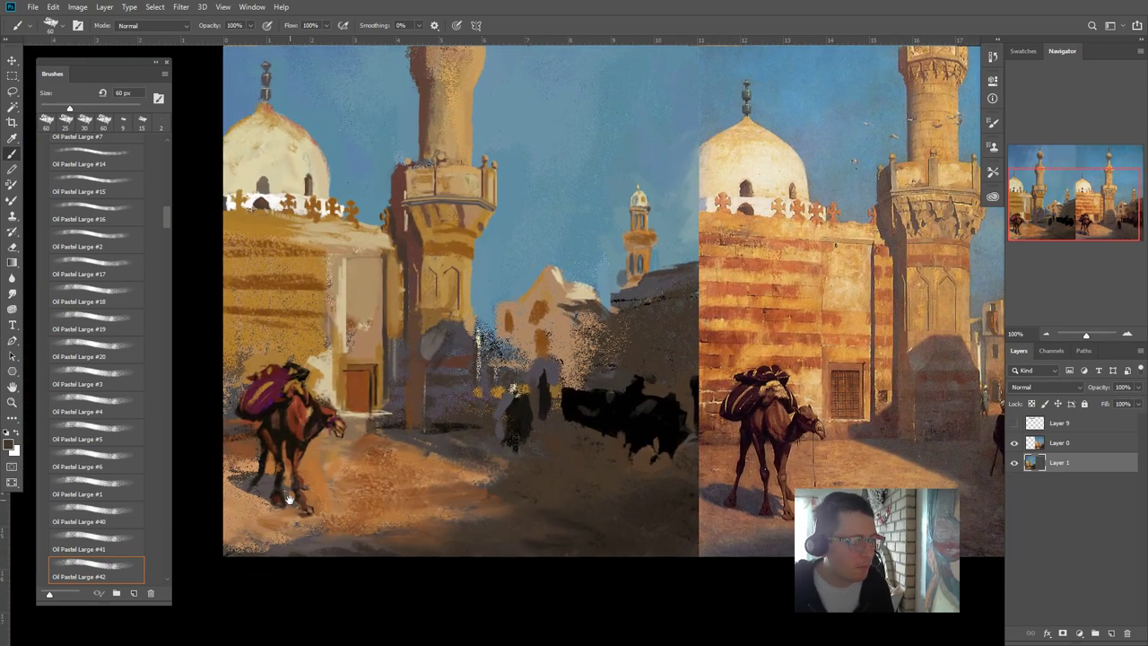
pyautogui.moveTo(291, 501); pyautogui.dragTo(267, 488)
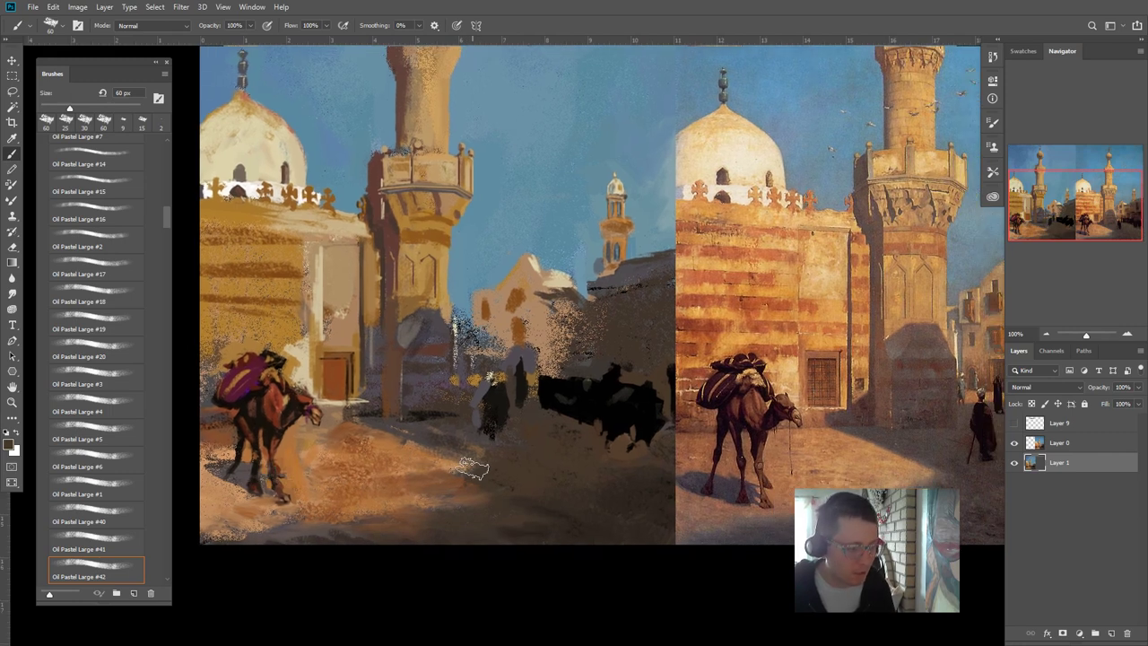
pyautogui.press('[')
pyautogui.press('[')
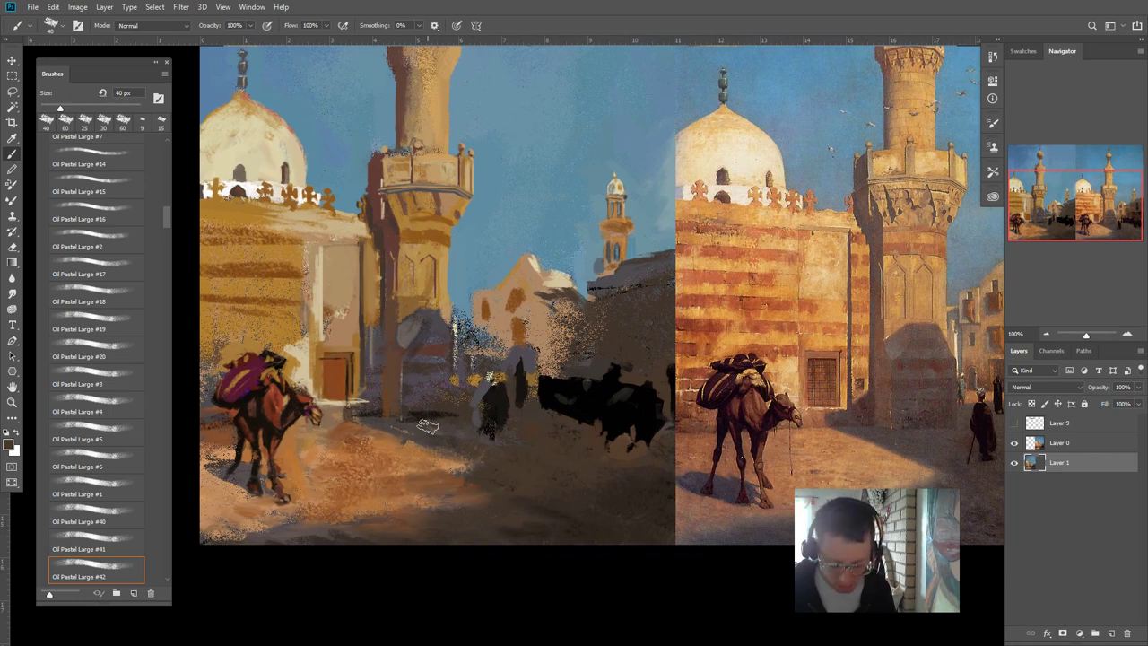
pyautogui.keyDown('alt'); pyautogui.click(429, 419); pyautogui.keyUp('alt')
pyautogui.moveTo(453, 437)
pyautogui.mouseDown()
pyautogui.moveTo(416, 433)
pyautogui.moveTo(445, 428)
pyautogui.mouseUp()
pyautogui.keyDown('alt'); pyautogui.click(428, 441); pyautogui.keyUp('alt')
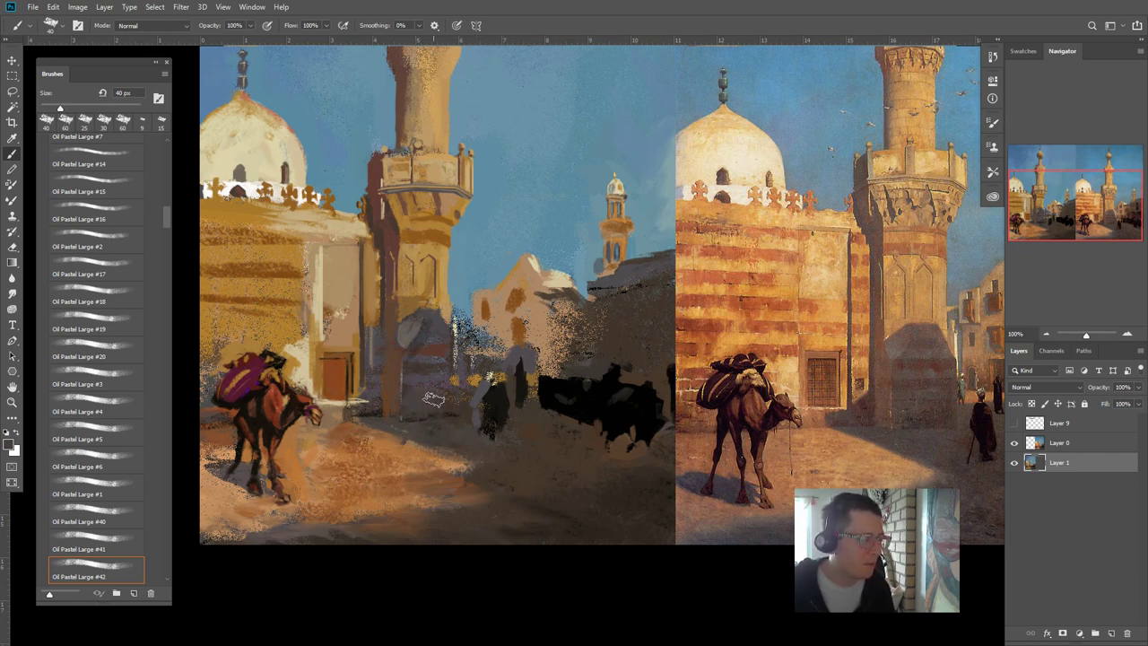
# - Reduce the brush to 20 px and paint the shaded ground between the minaret's base and the robed figure
pyautogui.moveTo(386, 464); pyautogui.dragTo(426, 505)
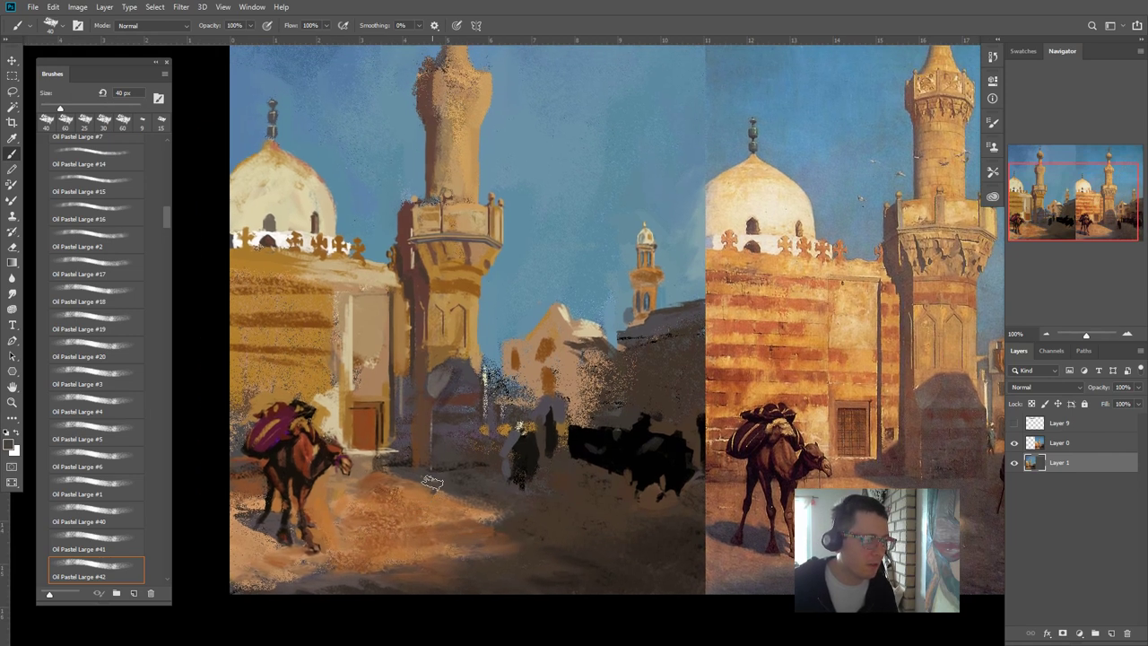
pyautogui.moveTo(457, 470); pyautogui.dragTo(425, 459)
pyautogui.hotkey('ctrl', 'r')
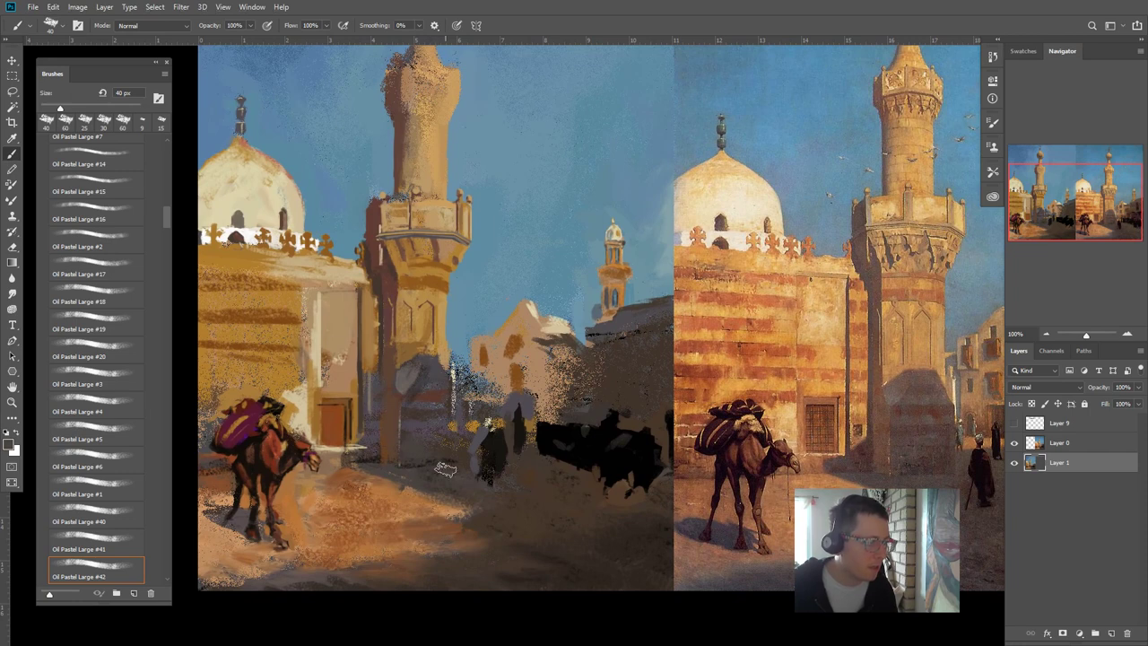
pyautogui.press('[')
pyautogui.press('[')
pyautogui.press('[')
pyautogui.press('[')
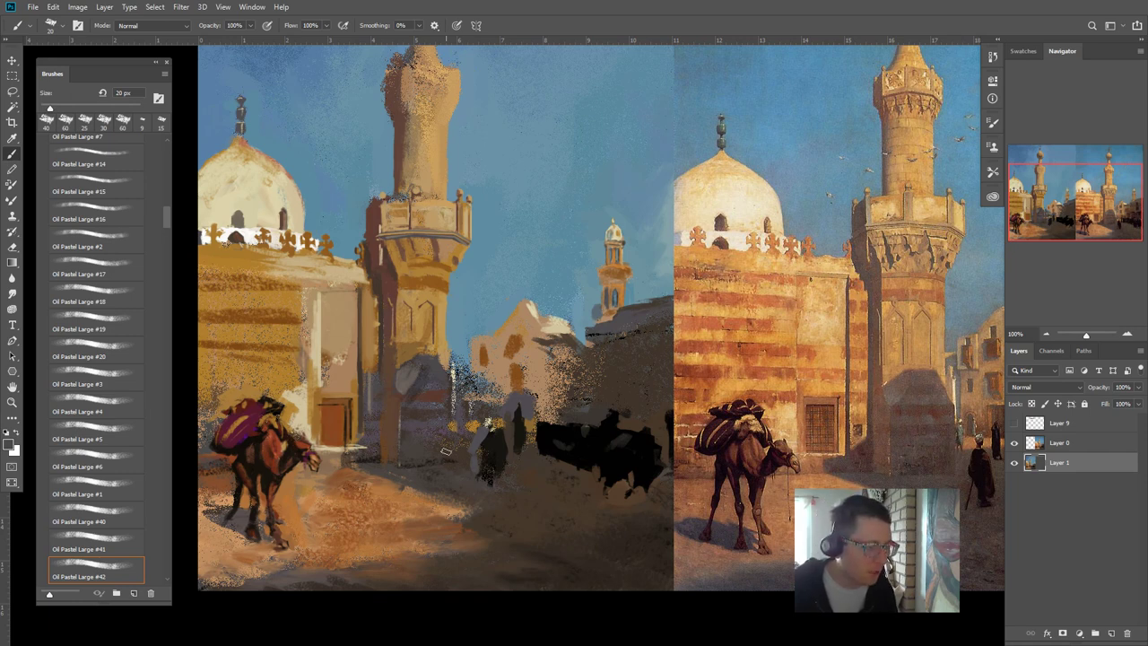
pyautogui.moveTo(459, 456); pyautogui.dragTo(457, 439)
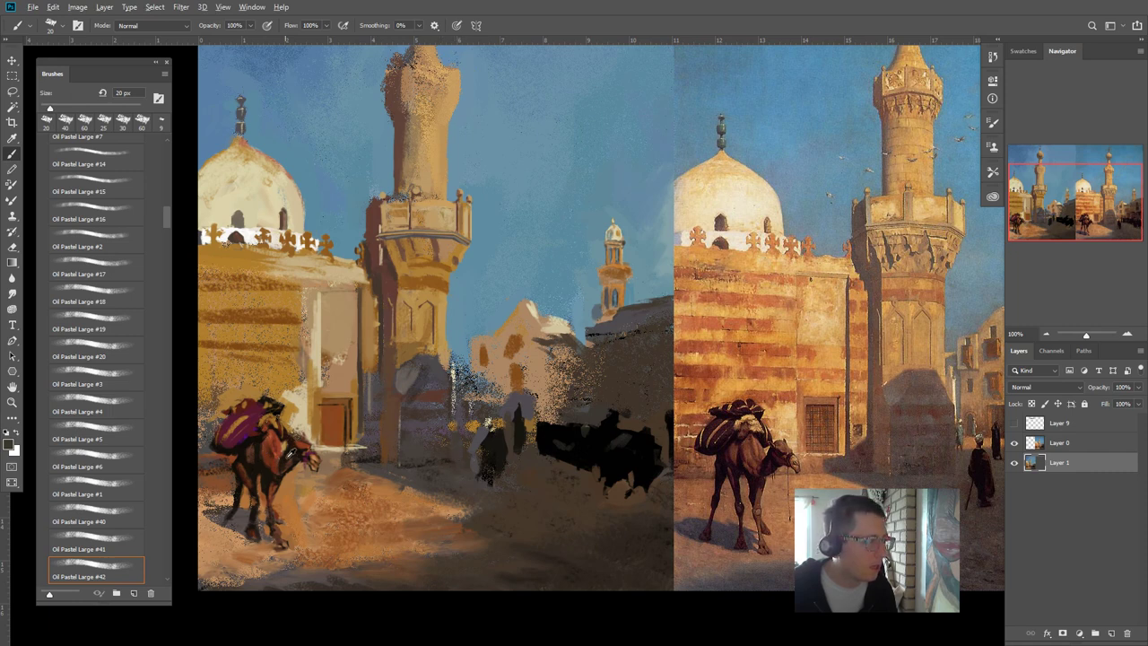
# - Refine the dark area beside the minaret's base with small strokes, working down to a 10 px brush
pyautogui.press('[')
pyautogui.moveTo(449, 457)
pyautogui.mouseDown()
pyautogui.moveTo(431, 466)
pyautogui.moveTo(439, 445)
pyautogui.mouseUp()
pyautogui.press(']')
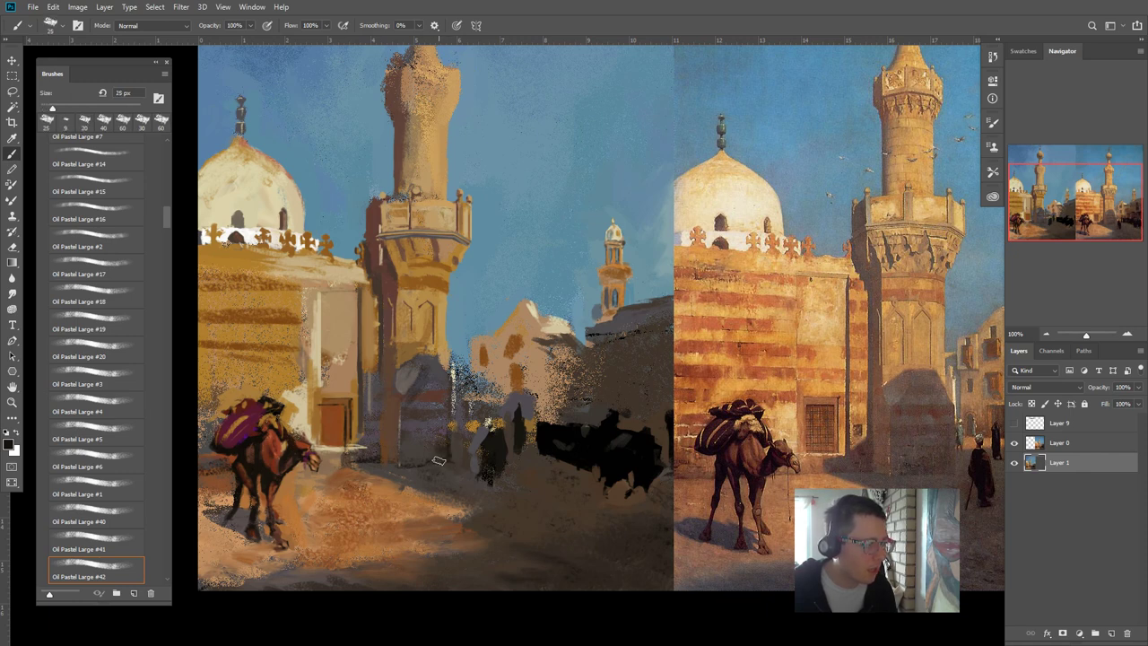
pyautogui.press('[')
pyautogui.press('[')
pyautogui.moveTo(442, 448); pyautogui.dragTo(443, 455)
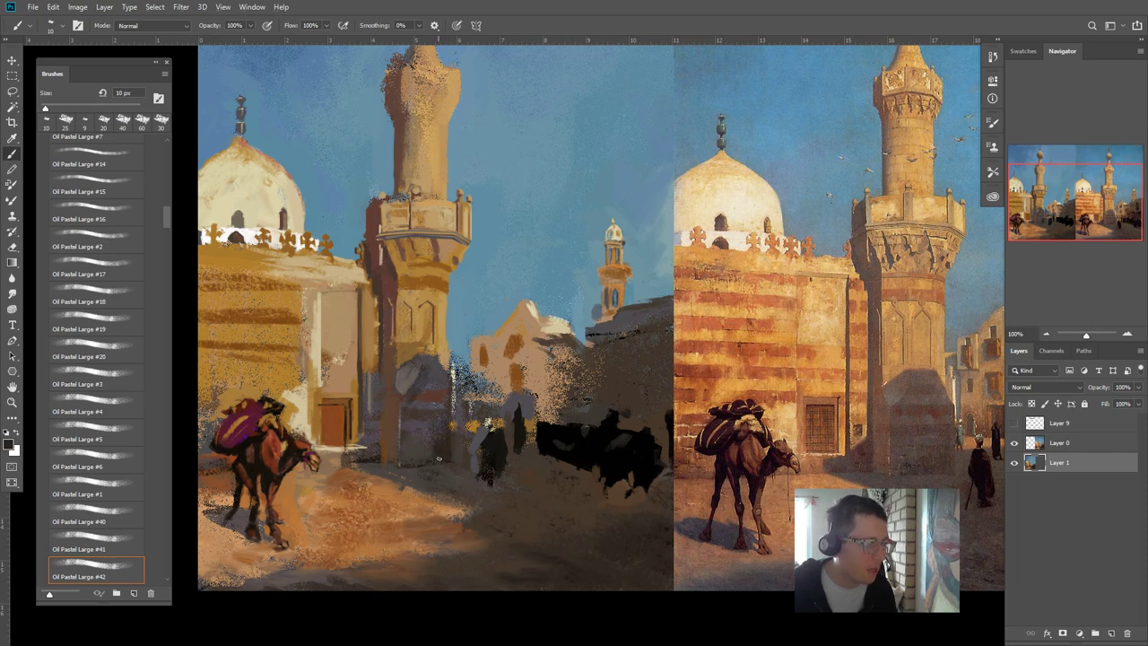
# - Paint over the speckled foot of the minaret and its ground shadow with 25 px and 30 px brush strokes
pyautogui.press(']')
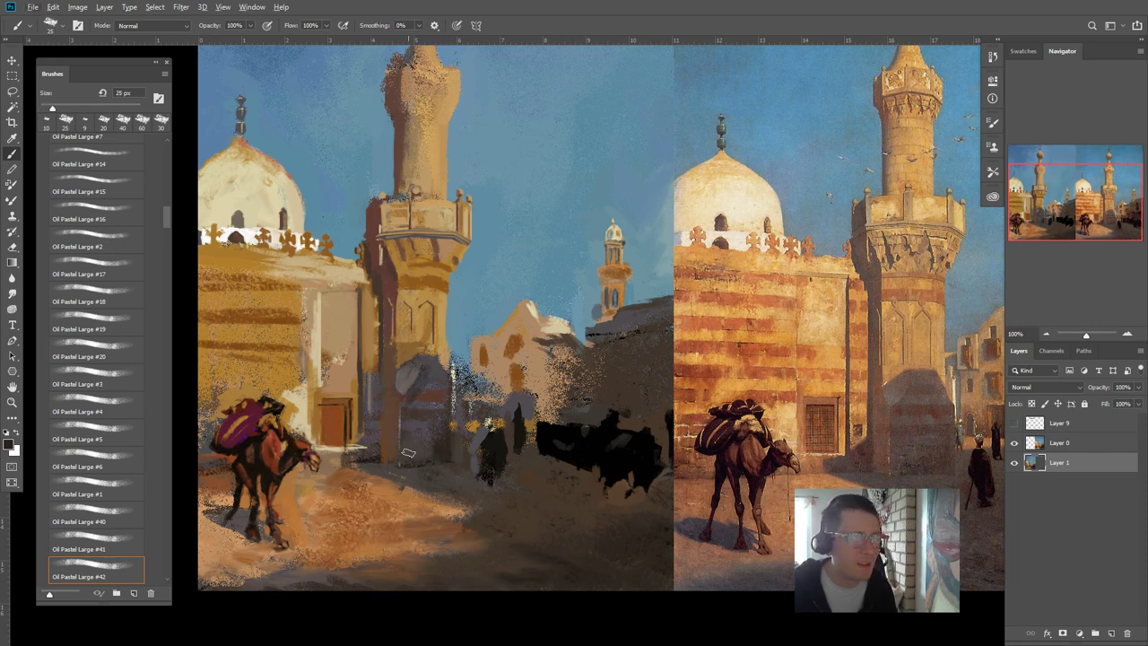
pyautogui.moveTo(403, 459); pyautogui.dragTo(436, 459)
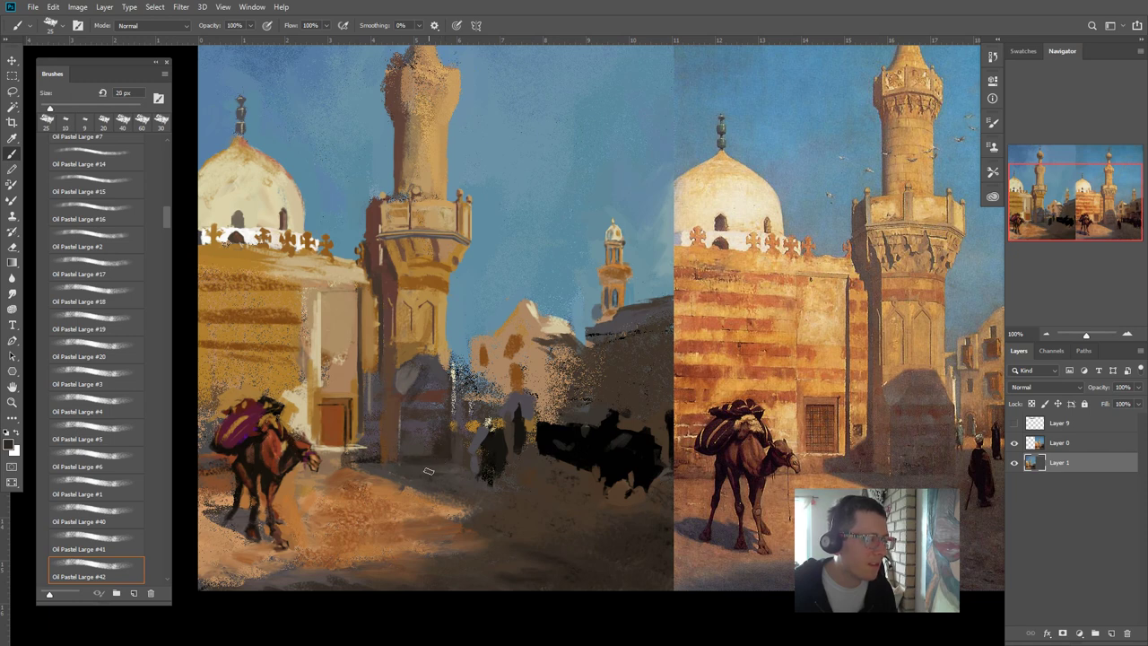
pyautogui.press(']')
pyautogui.press(']')
pyautogui.press(']')
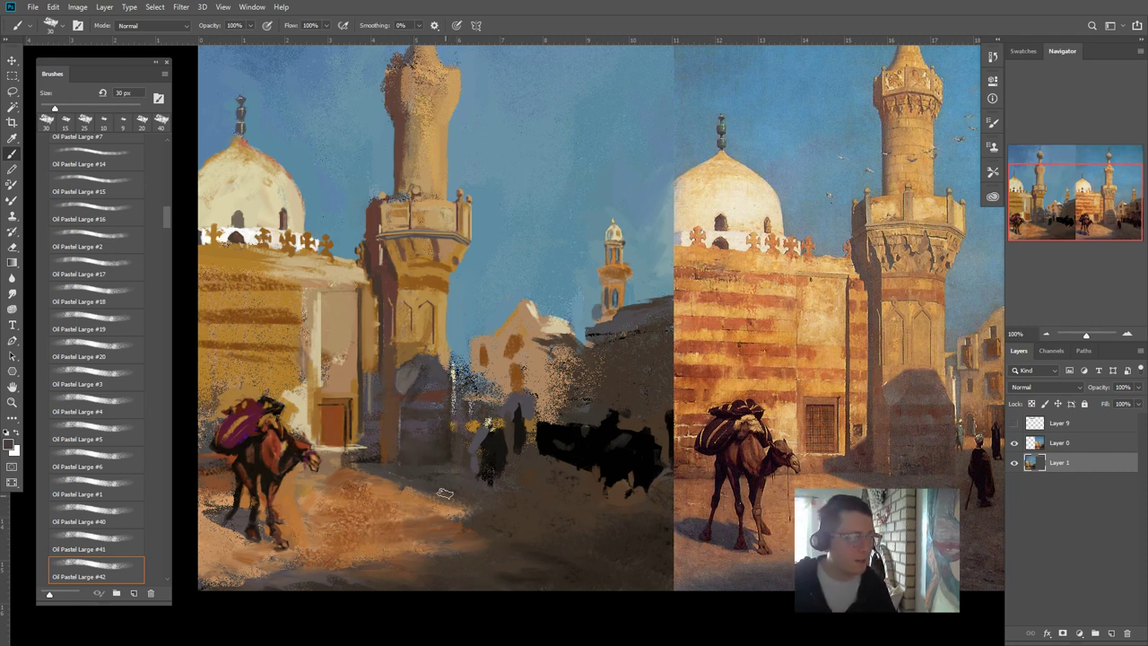
pyautogui.moveTo(460, 454)
pyautogui.mouseDown()
pyautogui.moveTo(404, 479)
pyautogui.moveTo(460, 482)
pyautogui.mouseUp()
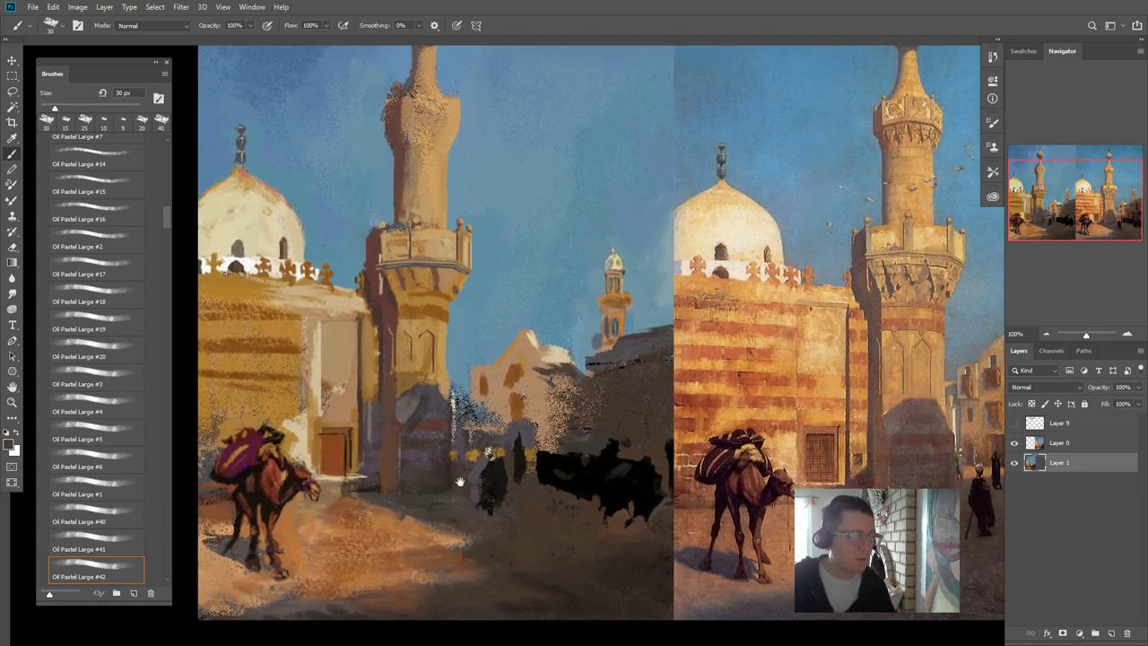
# - Paint shadow tones over the pale side of the robed figure, using 15 px and 25 px brush sizes
pyautogui.scroll(2, 459, 482)
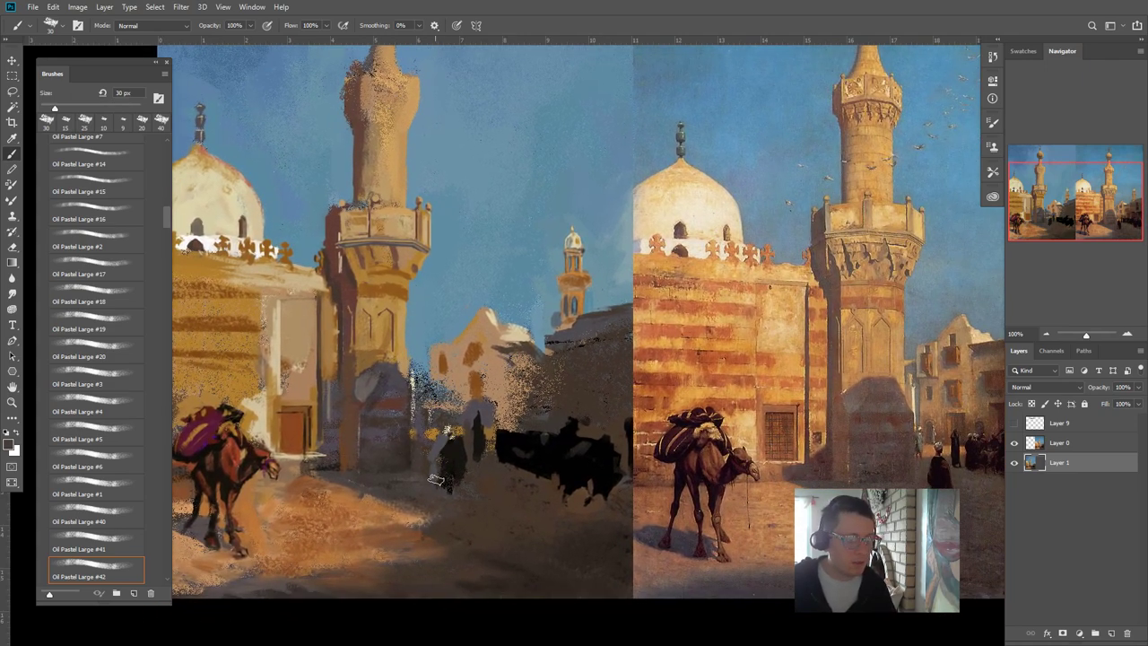
pyautogui.press('[')
pyautogui.press('[')
pyautogui.press('[')
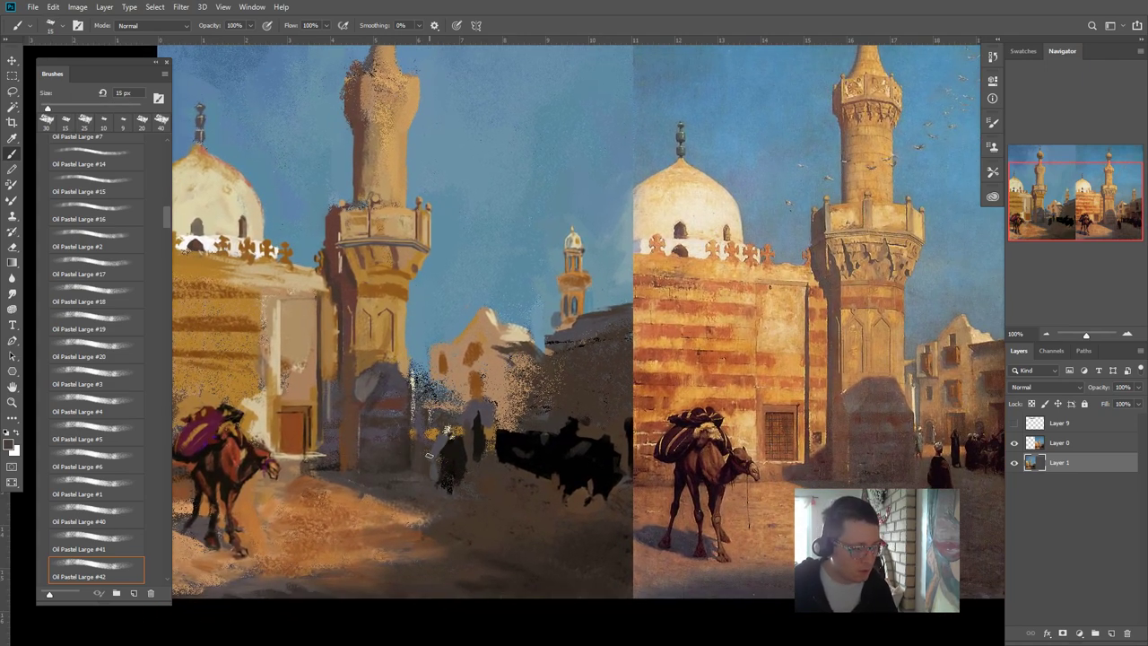
pyautogui.press(']')
pyautogui.press(']')
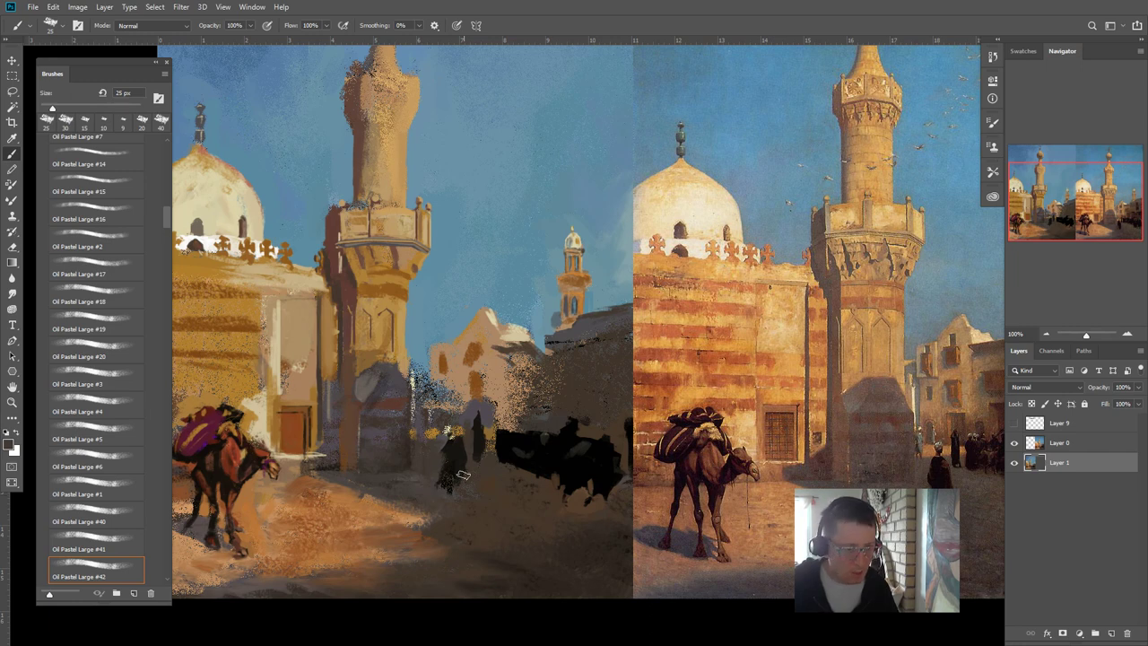
pyautogui.press('l')
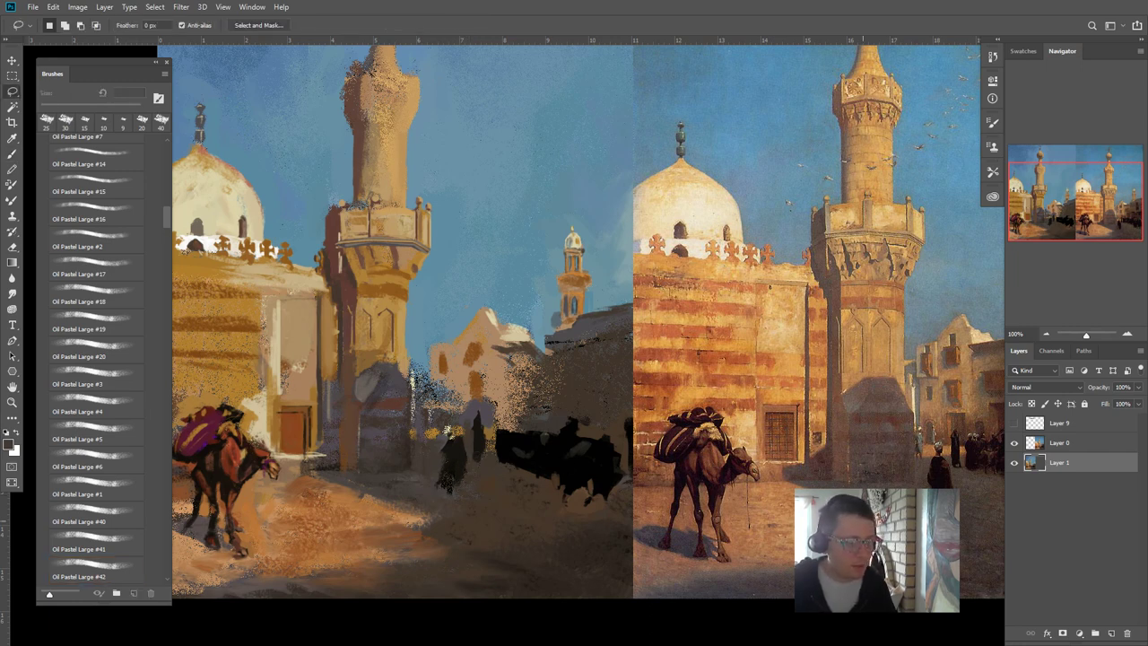
pyautogui.moveTo(548, 437); pyautogui.dragTo(524, 390)
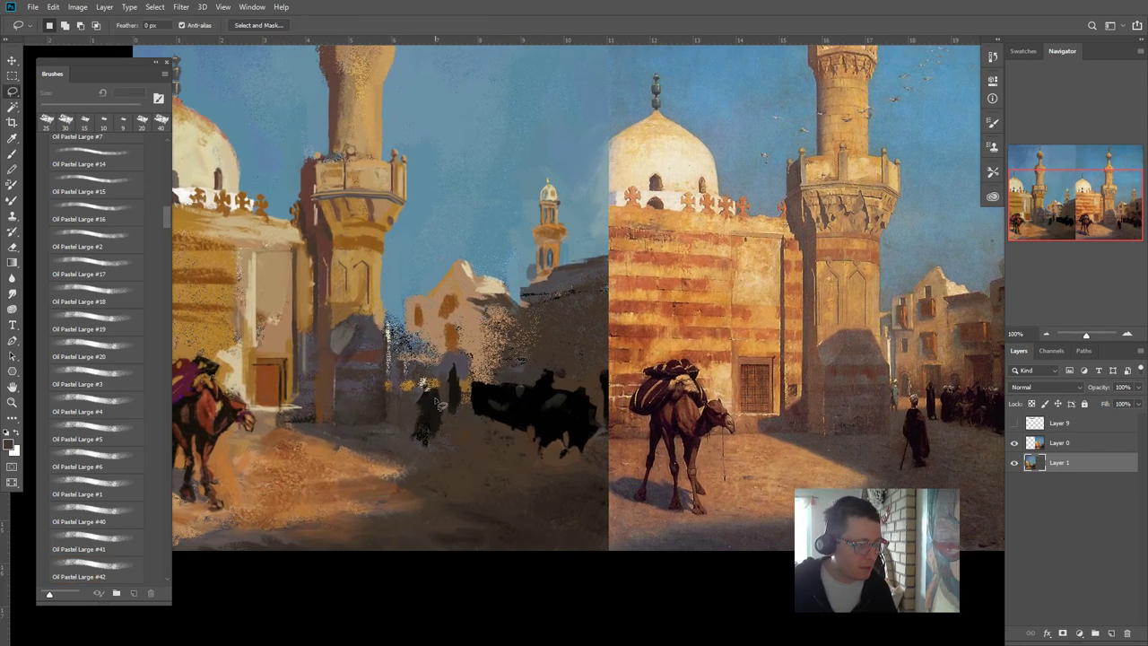
pyautogui.moveTo(436, 399)
pyautogui.mouseDown()
pyautogui.moveTo(438, 449)
pyautogui.moveTo(418, 421)
pyautogui.moveTo(430, 398)
pyautogui.moveTo(427, 447)
pyautogui.mouseUp()
pyautogui.hotkey('ctrl', 'd')
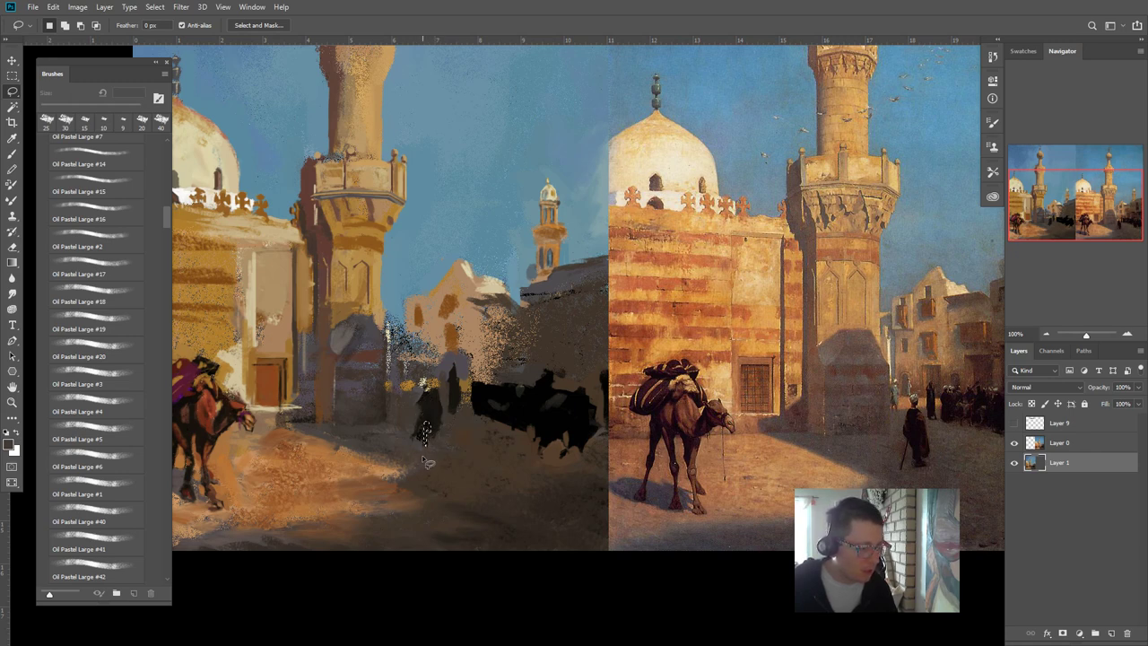
pyautogui.hotkey('ctrl', 'd')
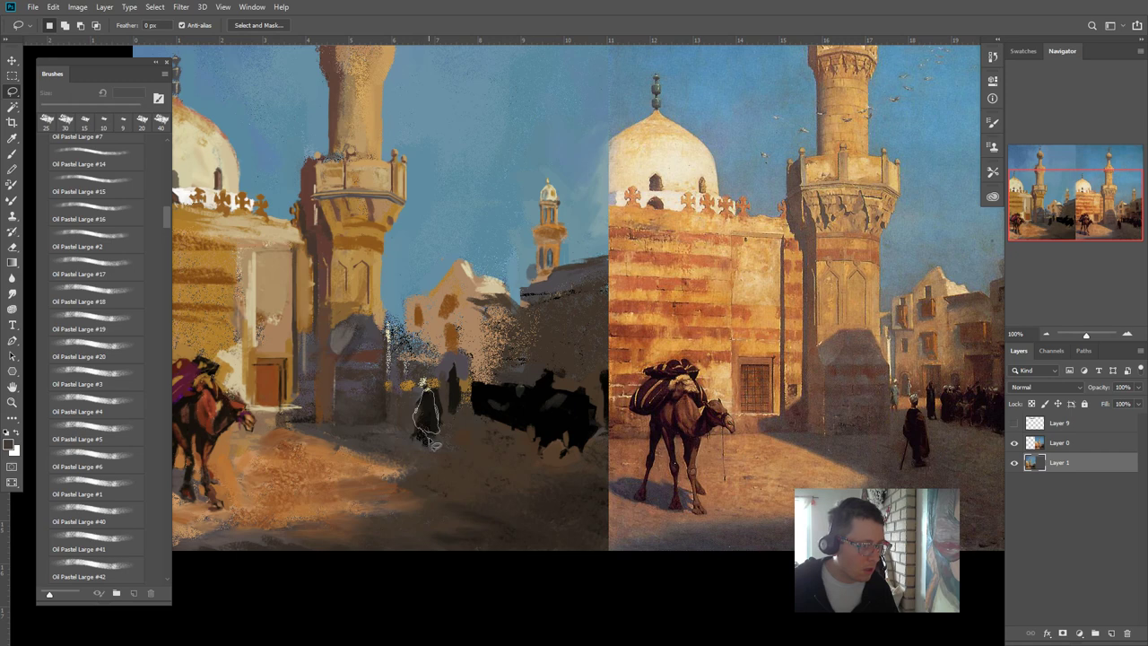
# - Lasso-select the silhouette of the robed figure, adding to and subtracting from the outline to refine its shape
pyautogui.moveTo(444, 442); pyautogui.dragTo(431, 444)
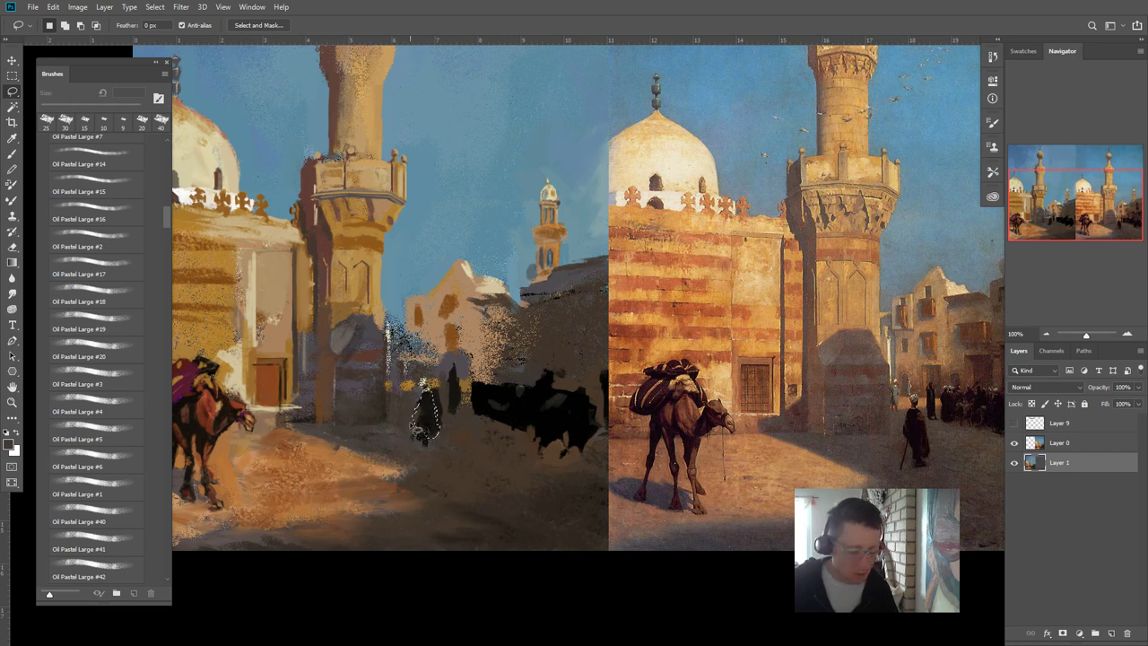
pyautogui.press('shift')
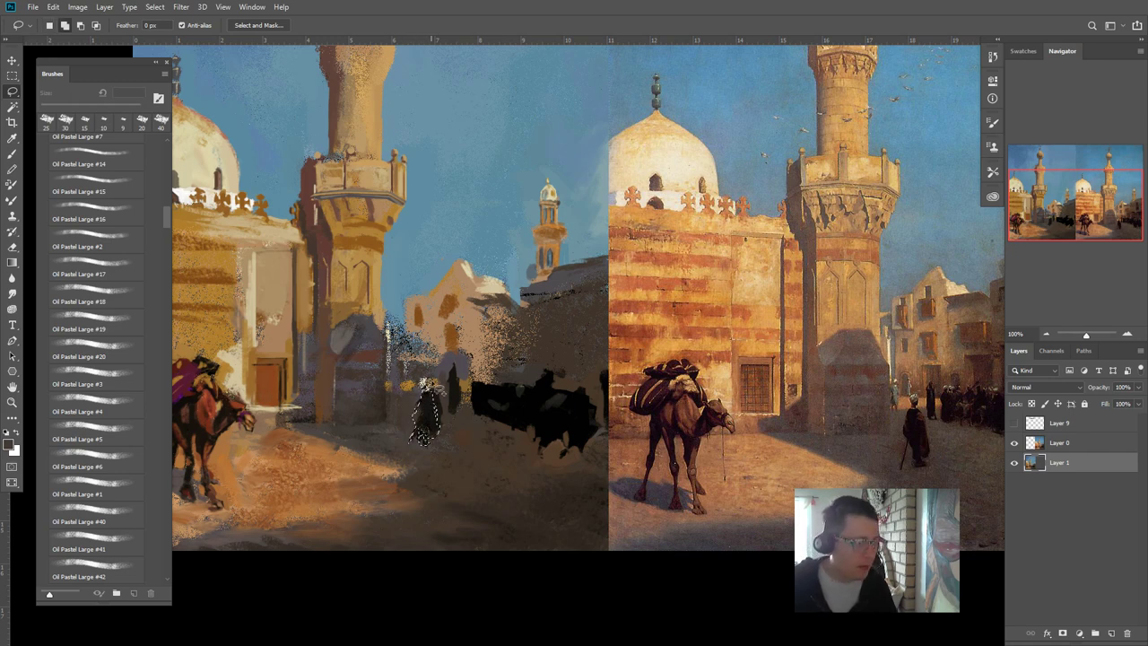
pyautogui.press('alt')
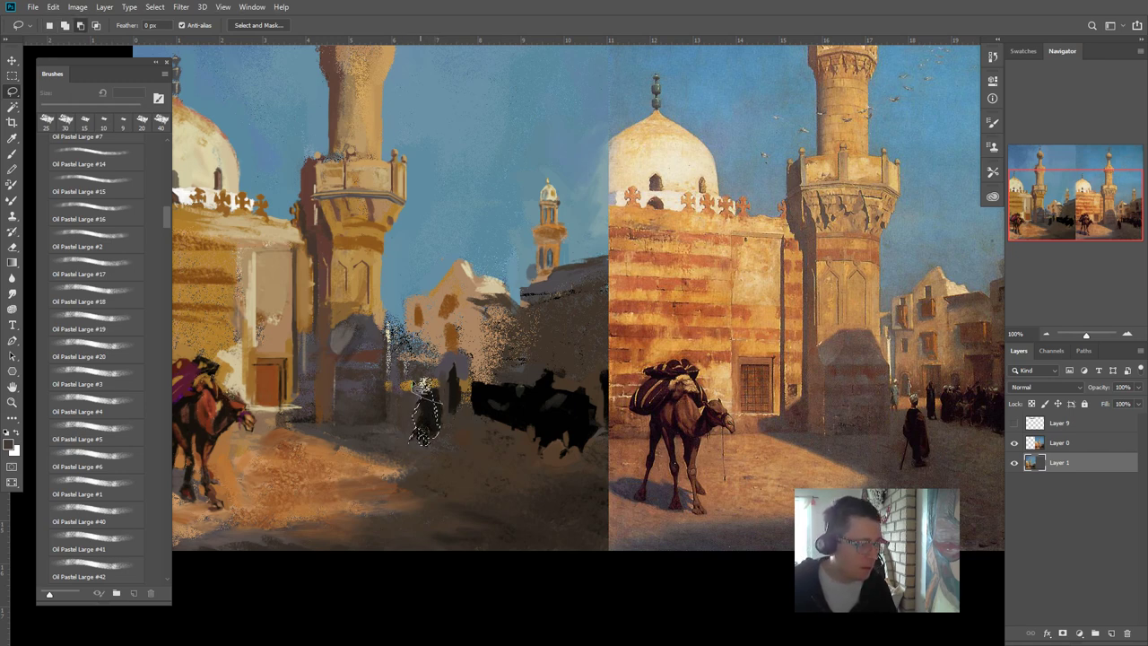
pyautogui.moveTo(423, 382); pyautogui.dragTo(425, 421)
pyautogui.press('shift')
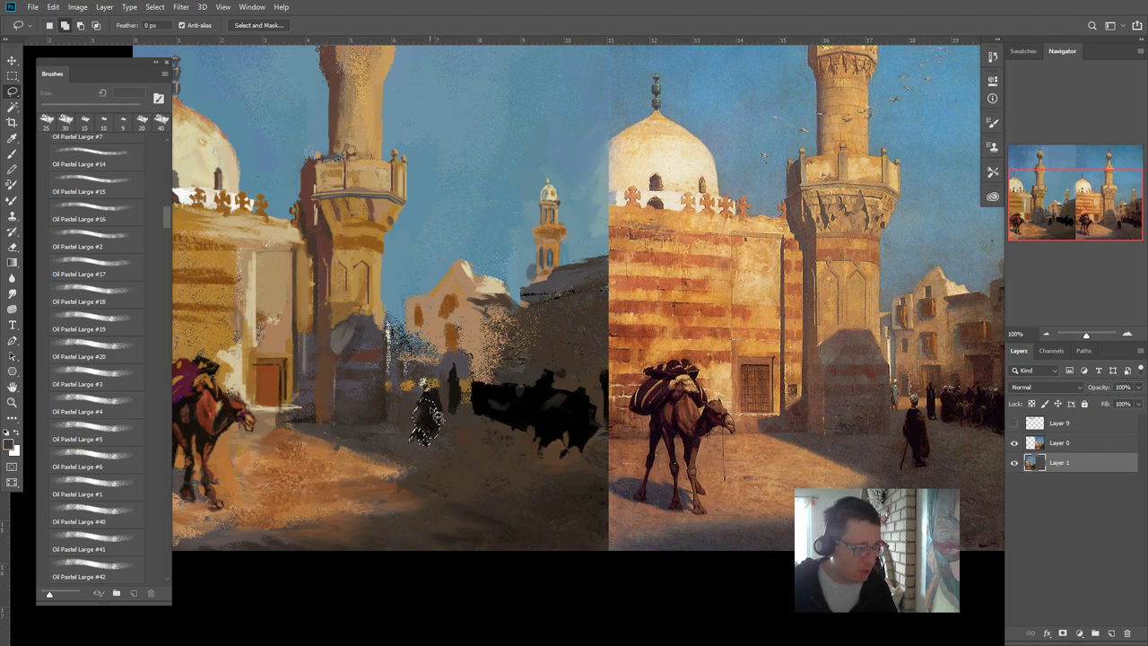
pyautogui.press('shift')
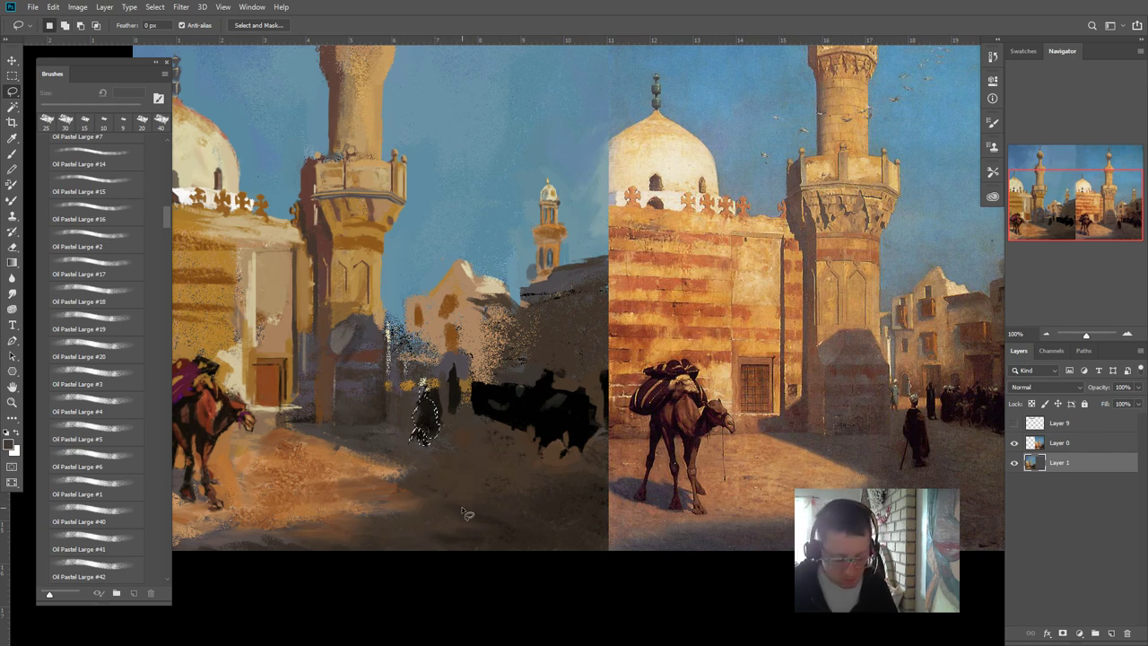
# - Paint the selected robe black with the 25 px brush, then invert the selection and clean up the figure's edges
pyautogui.press('b')
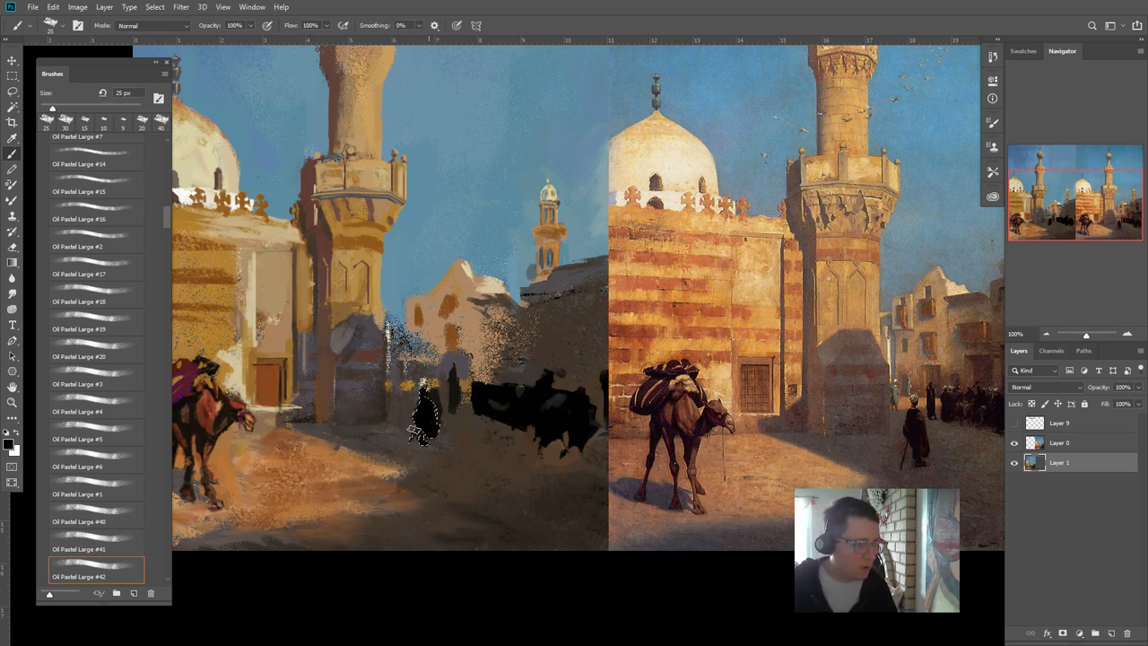
pyautogui.keyDown('alt'); pyautogui.click(253, 311); pyautogui.keyUp('alt')
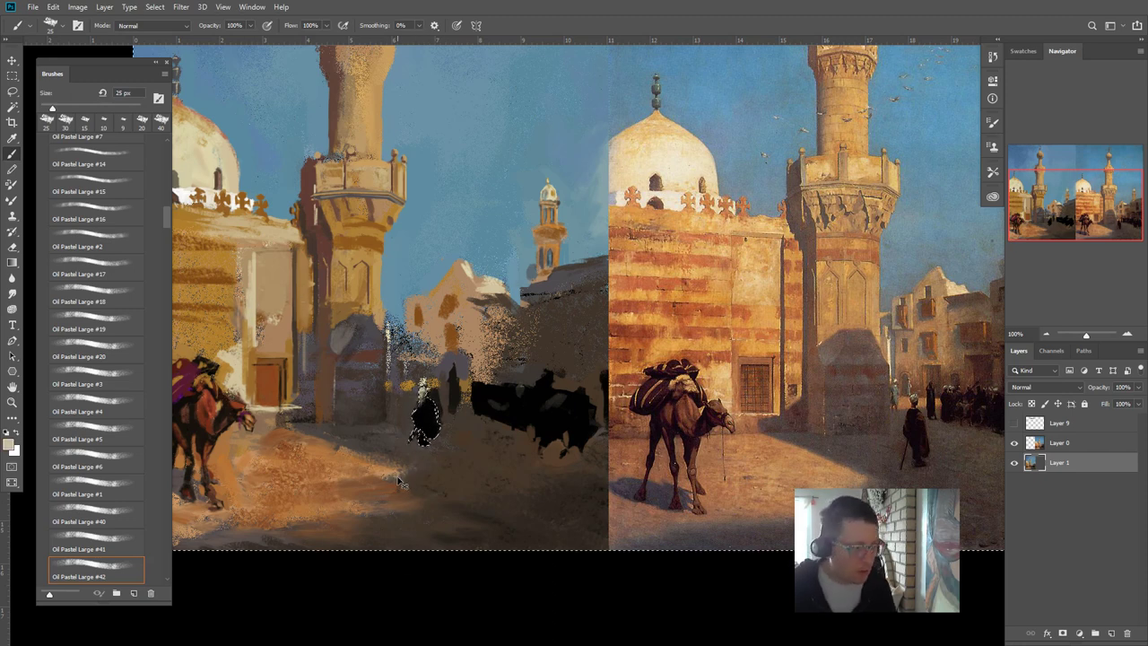
pyautogui.hotkey('ctrl', 'a')
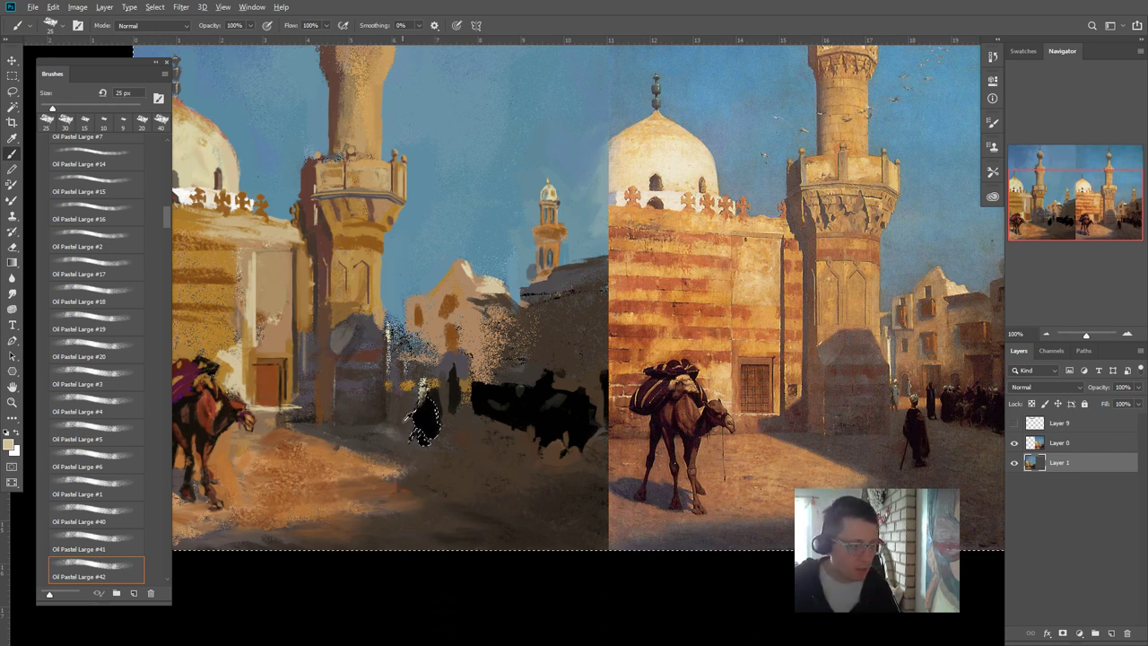
pyautogui.keyDown('alt'); pyautogui.click(424, 417); pyautogui.keyUp('alt')
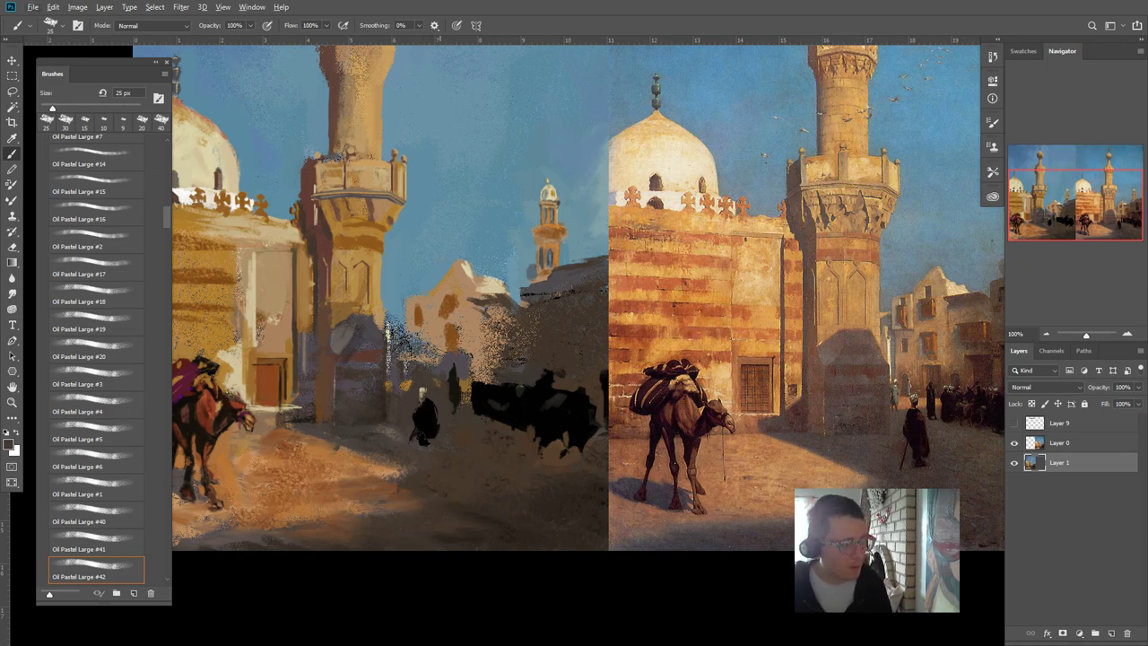
# - Reduce the brush to 3 px and refine the robed figure's pale turban, dark robe and walking stick with sampled colours
pyautogui.scroll(2, 440, 445)
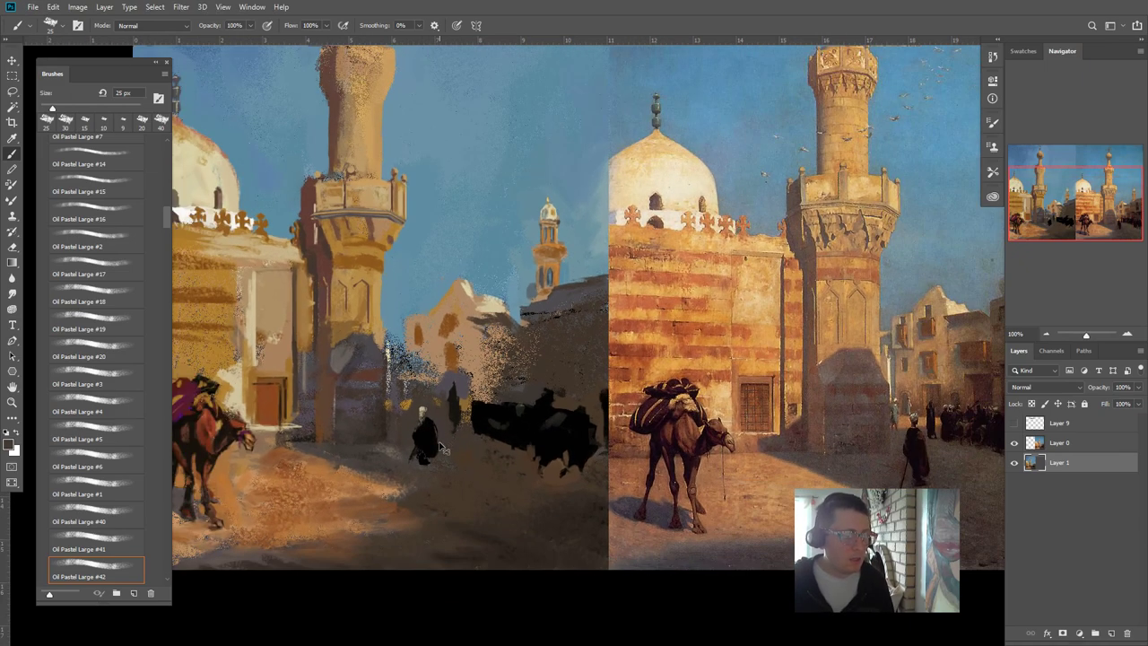
pyautogui.scroll(2, 421, 439)
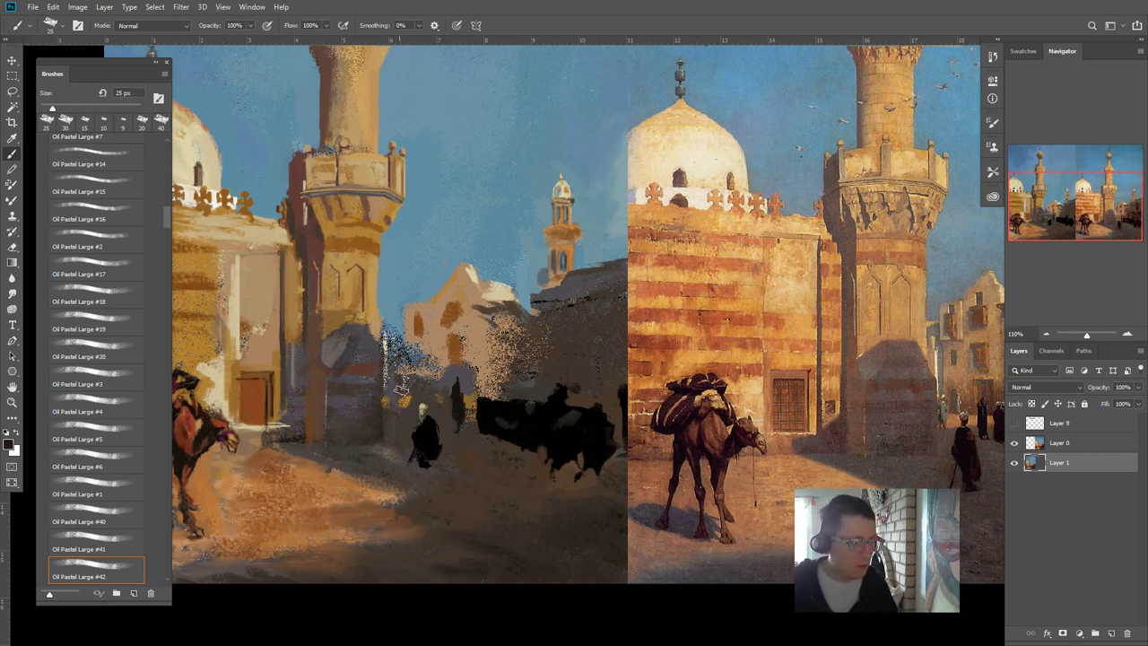
pyautogui.press('[')
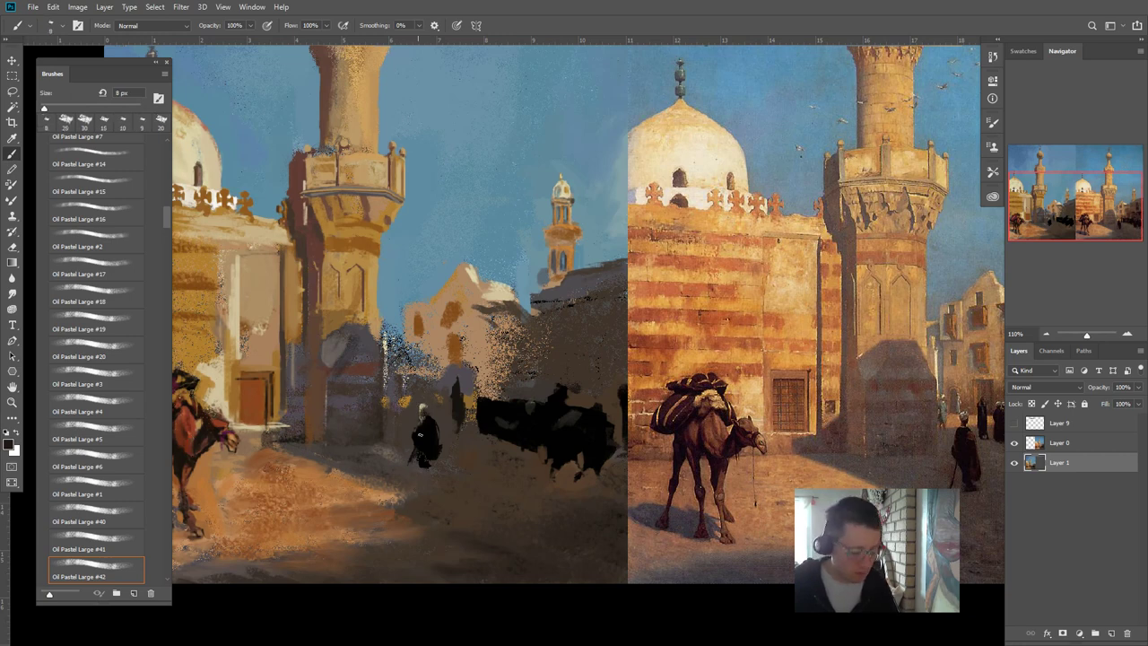
pyautogui.press('[')
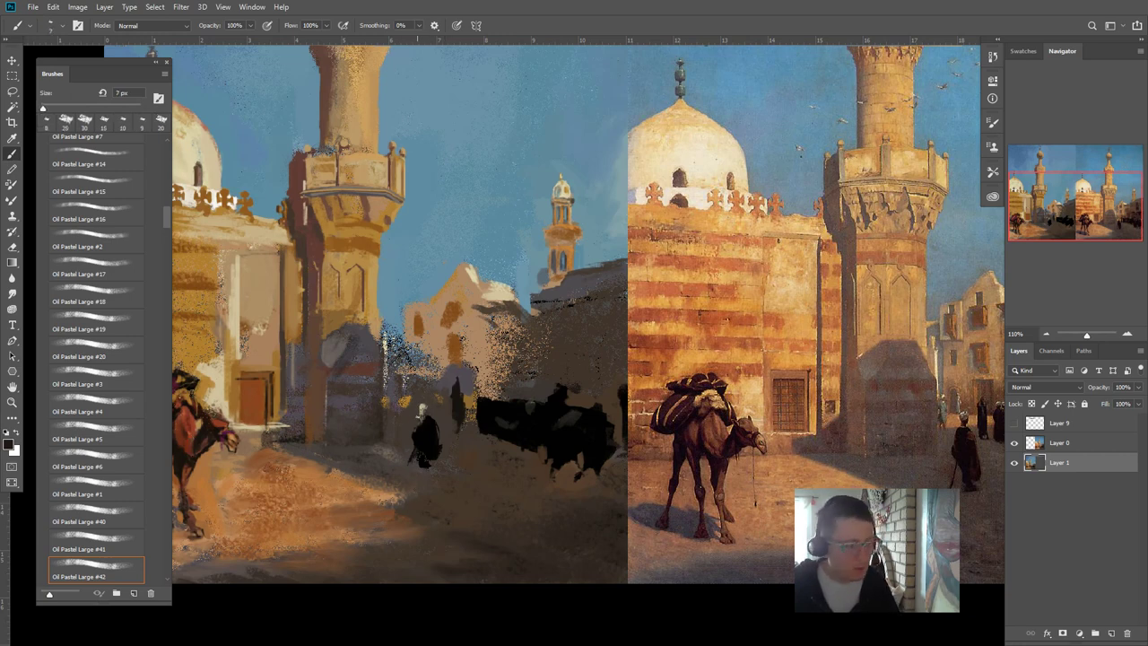
pyautogui.moveTo(423, 408); pyautogui.dragTo(422, 411)
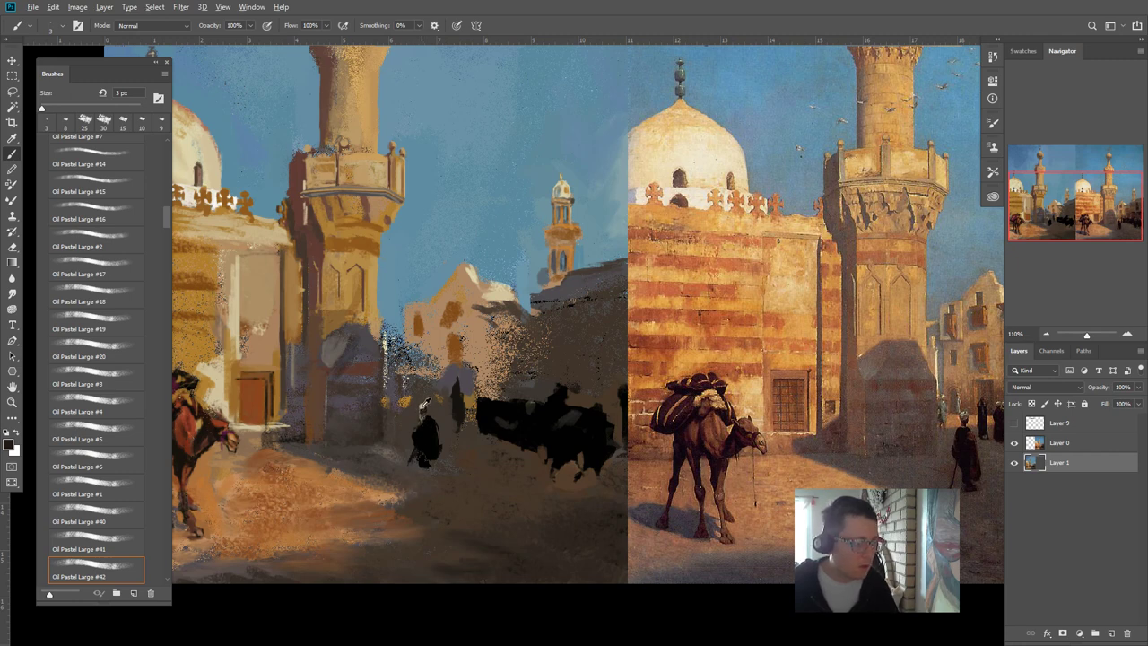
pyautogui.keyDown('alt'); pyautogui.click(422, 406); pyautogui.keyUp('alt')
pyautogui.keyDown('alt'); pyautogui.click(432, 423); pyautogui.keyUp('alt')
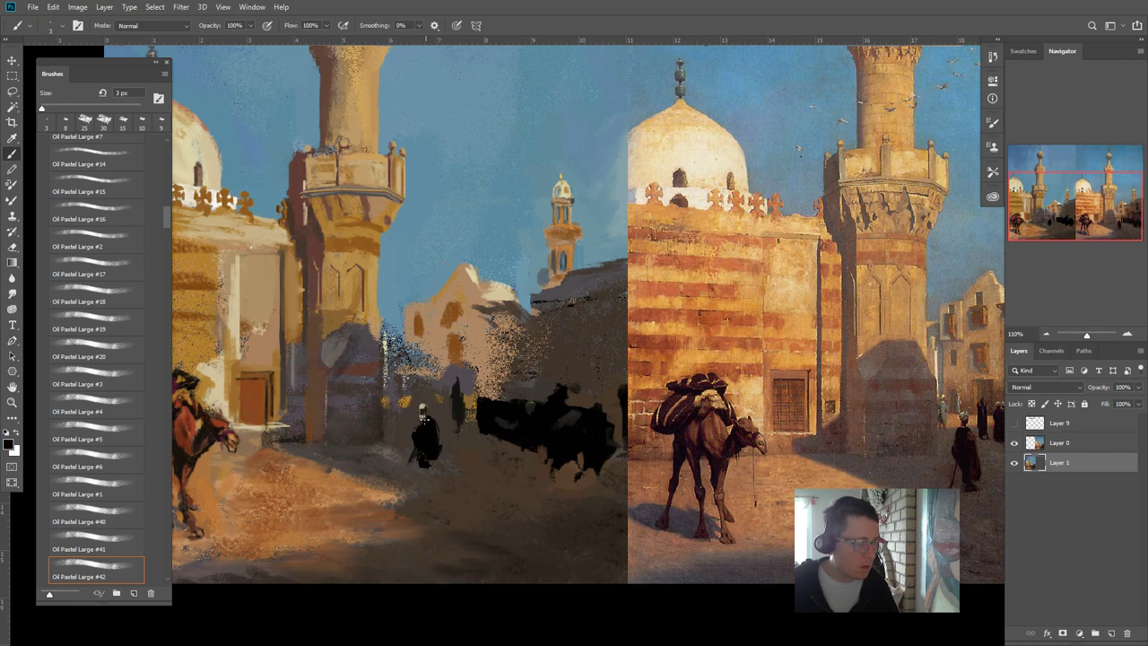
pyautogui.moveTo(421, 418); pyautogui.dragTo(417, 430)
pyautogui.keyDown('alt'); pyautogui.click(442, 418); pyautogui.keyUp('alt')
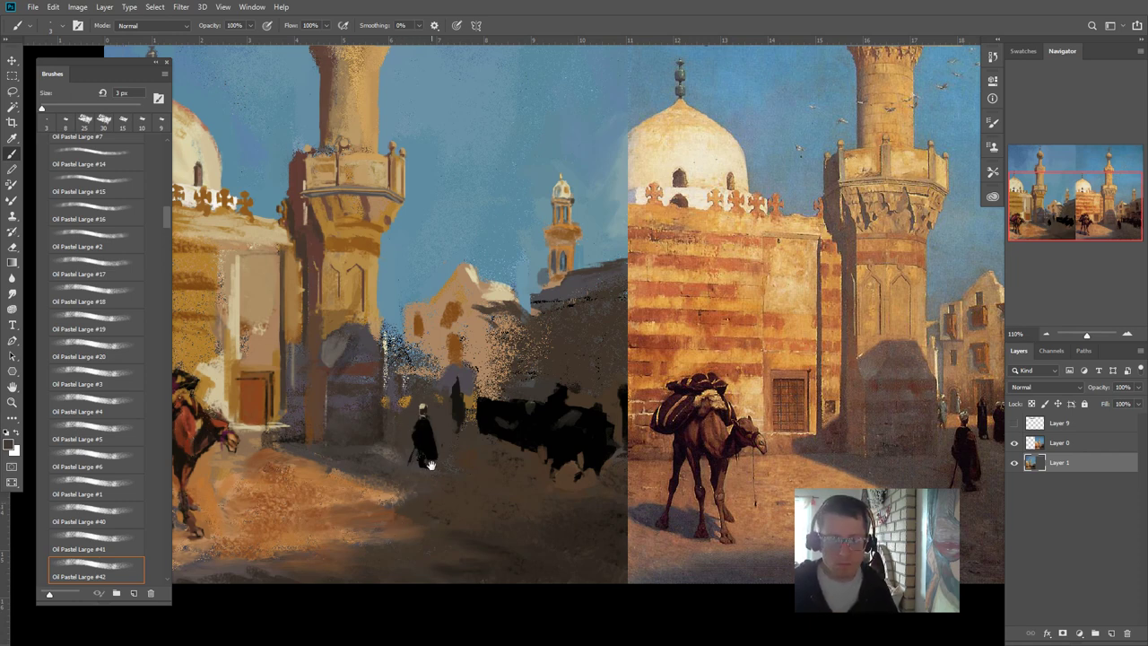
# - Compare the foot level of the robed figure with the reference using a temporary horizontal guide, and remove the guide
pyautogui.moveTo(431, 466); pyautogui.dragTo(383, 413)
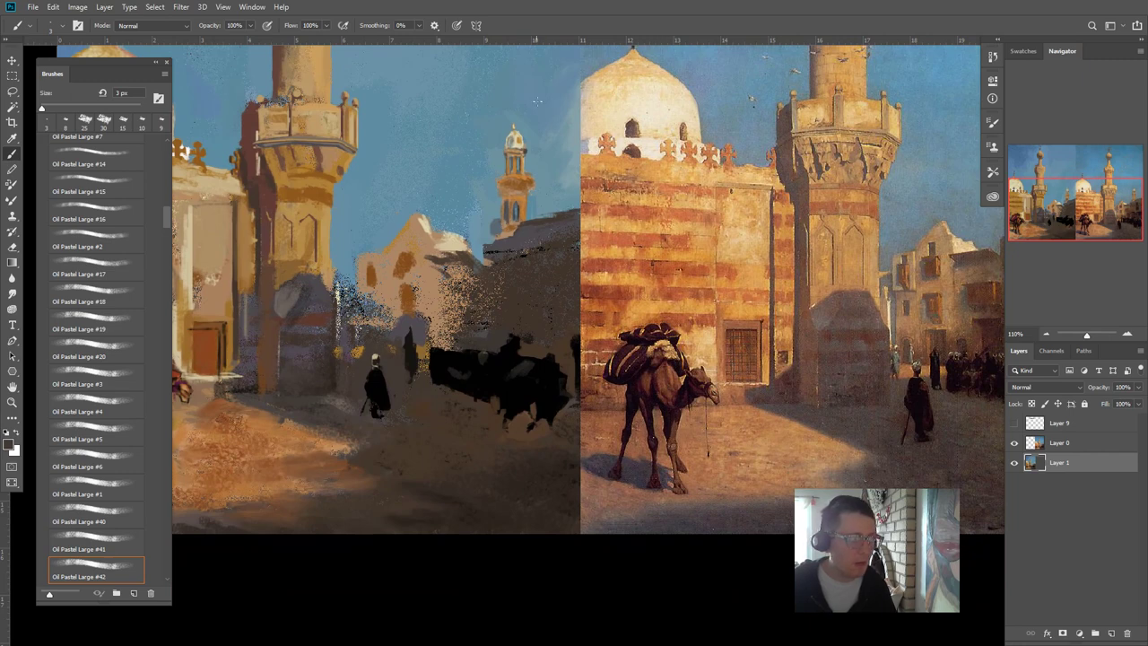
pyautogui.moveTo(567, 40); pyautogui.dragTo(544, 449)
pyautogui.press('space')
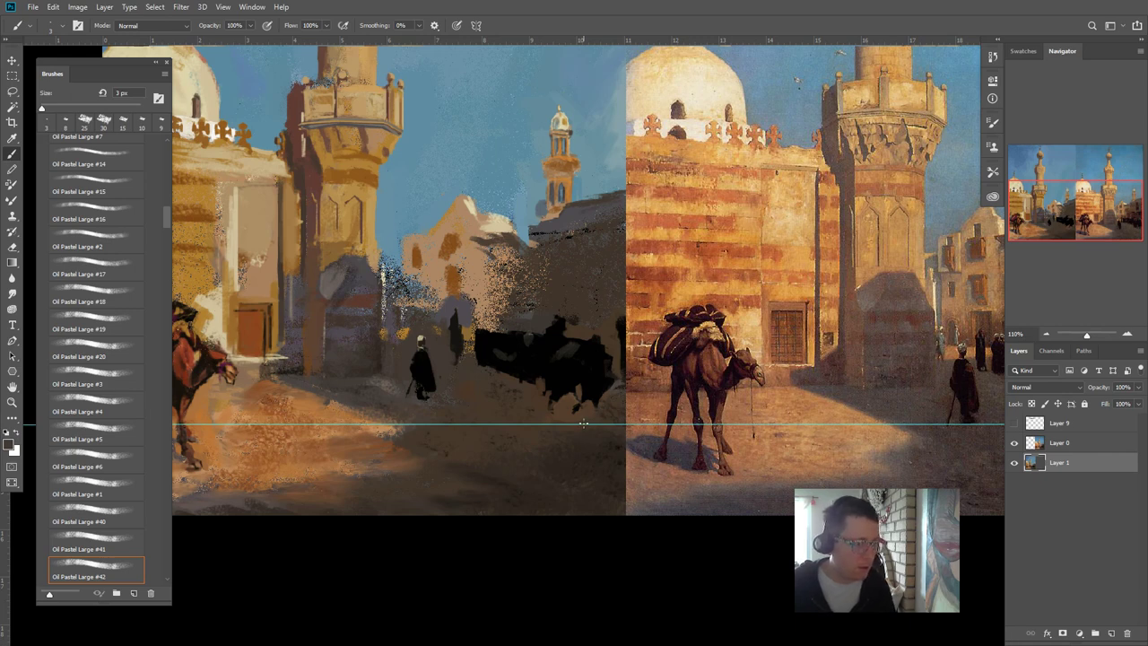
pyautogui.press('v')
pyautogui.hotkey('alt', 'v')
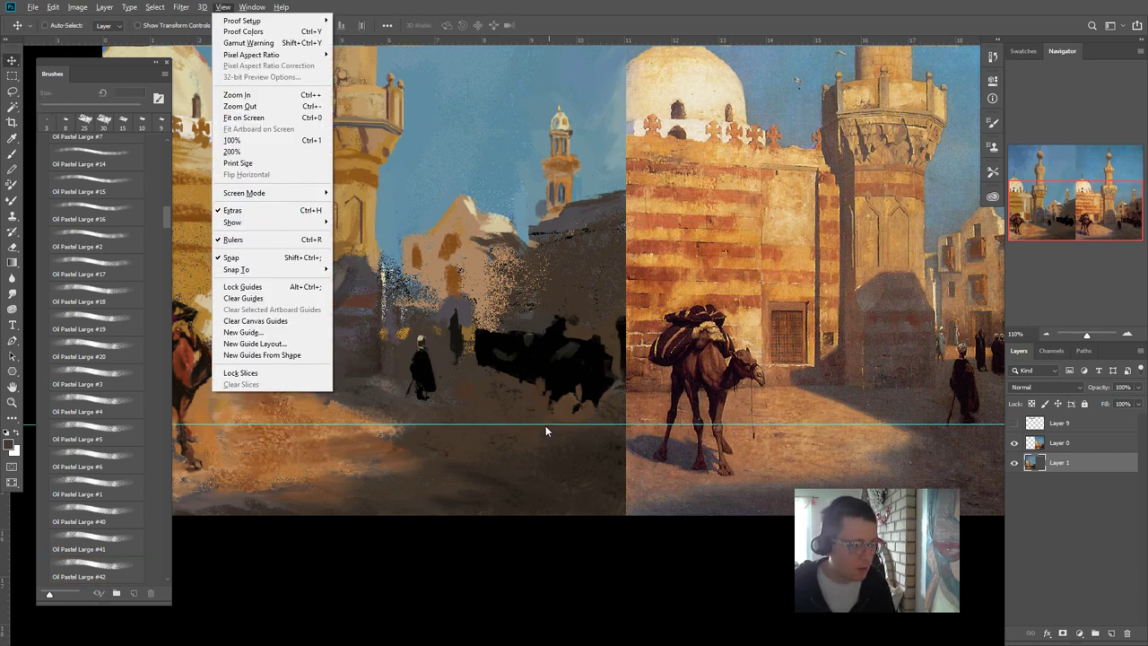
pyautogui.press('Escape')
pyautogui.moveTo(547, 424)
pyautogui.mouseDown()
pyautogui.moveTo(540, 339)
pyautogui.moveTo(540, 384)
pyautogui.moveTo(560, 305)
pyautogui.moveTo(499, 9)
pyautogui.moveTo(502, 18)
pyautogui.mouseUp()
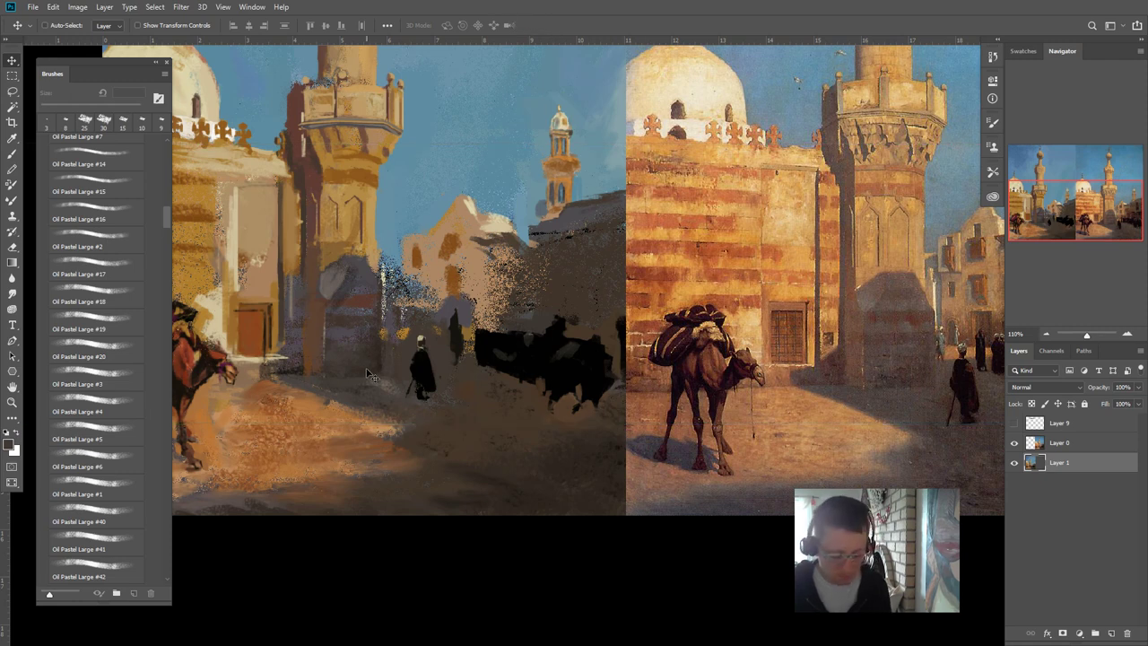
# - Lasso the robed figure with its surrounding ground, move it slightly down, and deselect
pyautogui.press('b')
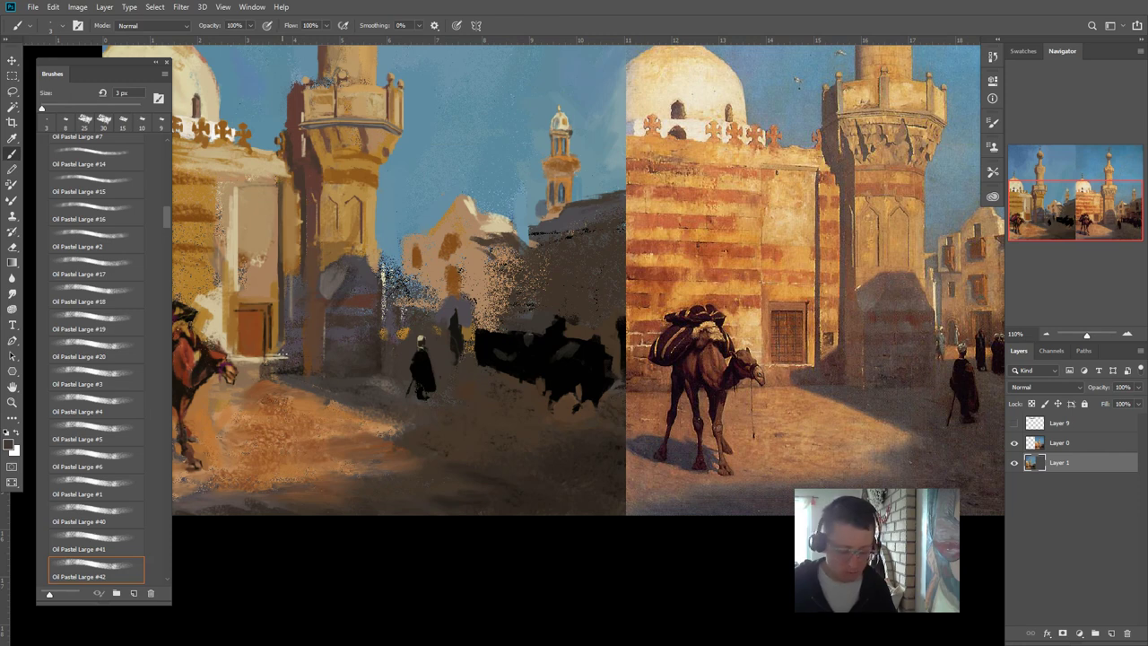
pyautogui.press('l')
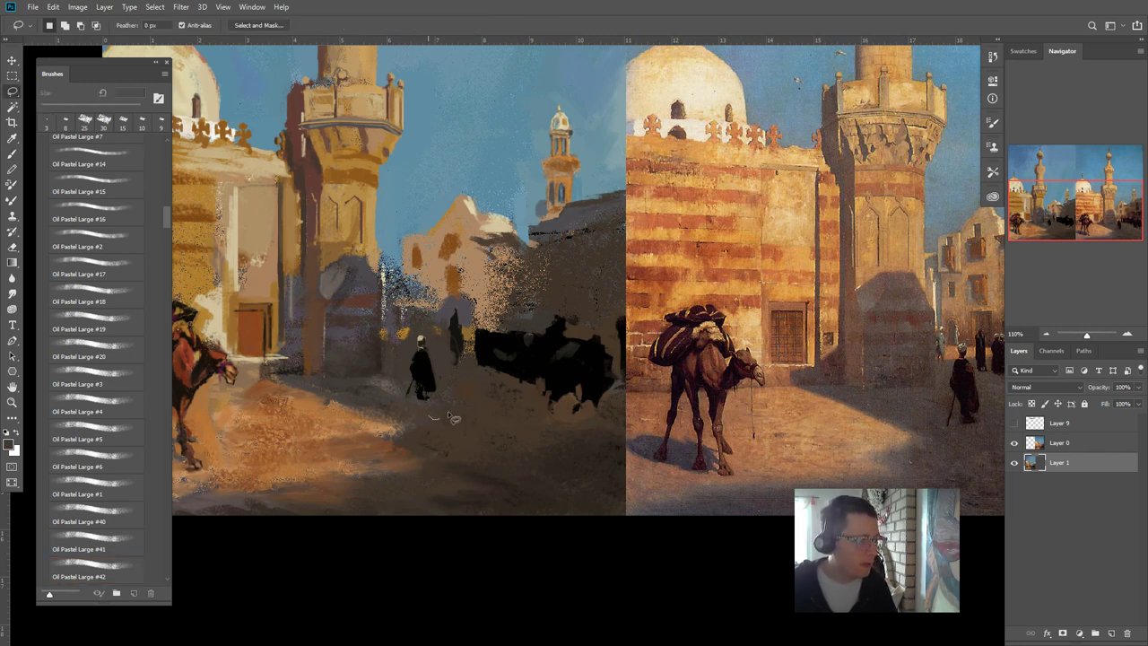
pyautogui.moveTo(453, 418)
pyautogui.mouseDown()
pyautogui.moveTo(437, 314)
pyautogui.moveTo(406, 315)
pyautogui.moveTo(429, 425)
pyautogui.mouseUp()
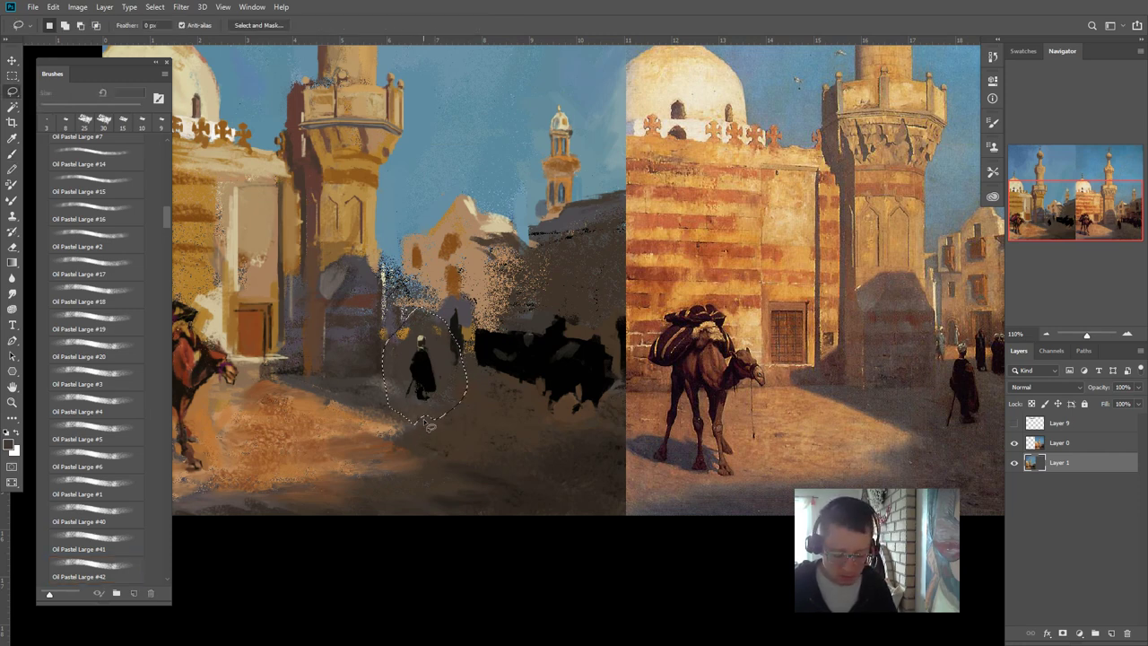
pyautogui.press('v')
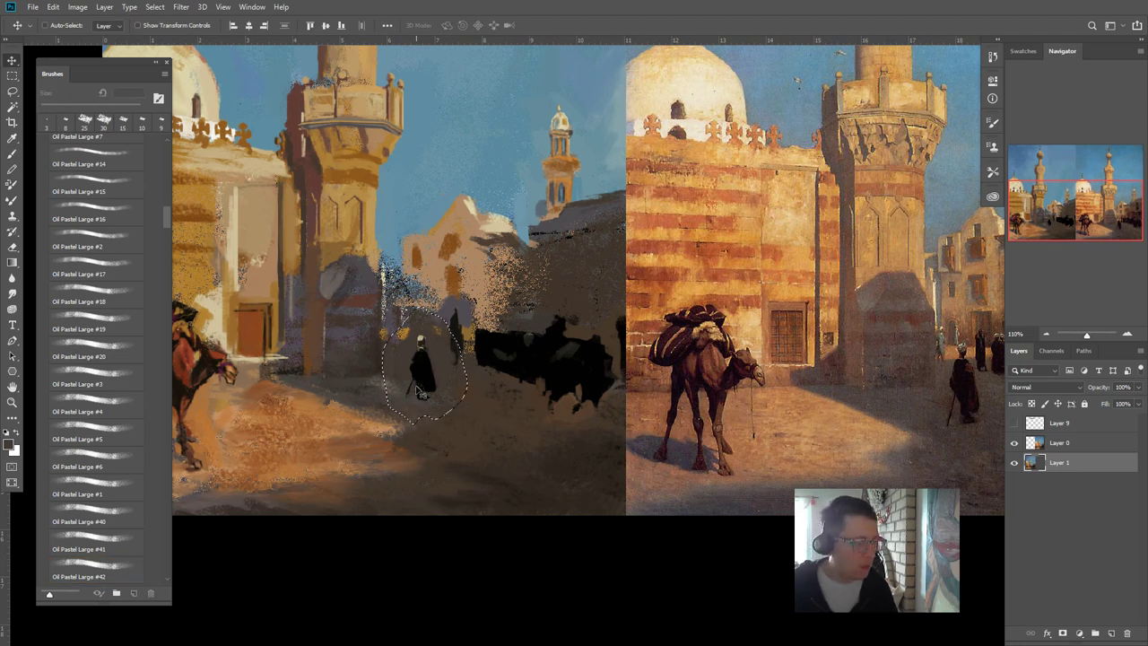
pyautogui.moveTo(417, 387)
pyautogui.mouseDown()
pyautogui.moveTo(424, 411)
pyautogui.moveTo(409, 405)
pyautogui.moveTo(442, 394)
pyautogui.moveTo(435, 403)
pyautogui.mouseUp()
pyautogui.hotkey('ctrl', 'z')
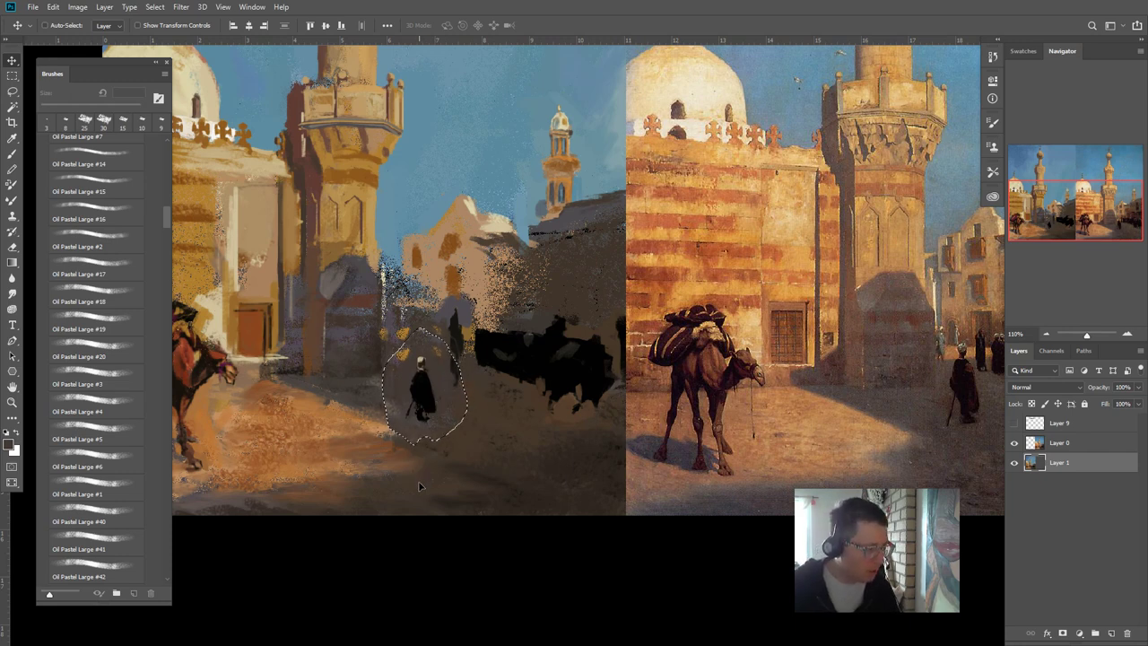
pyautogui.hotkey('ctrl', 'd')
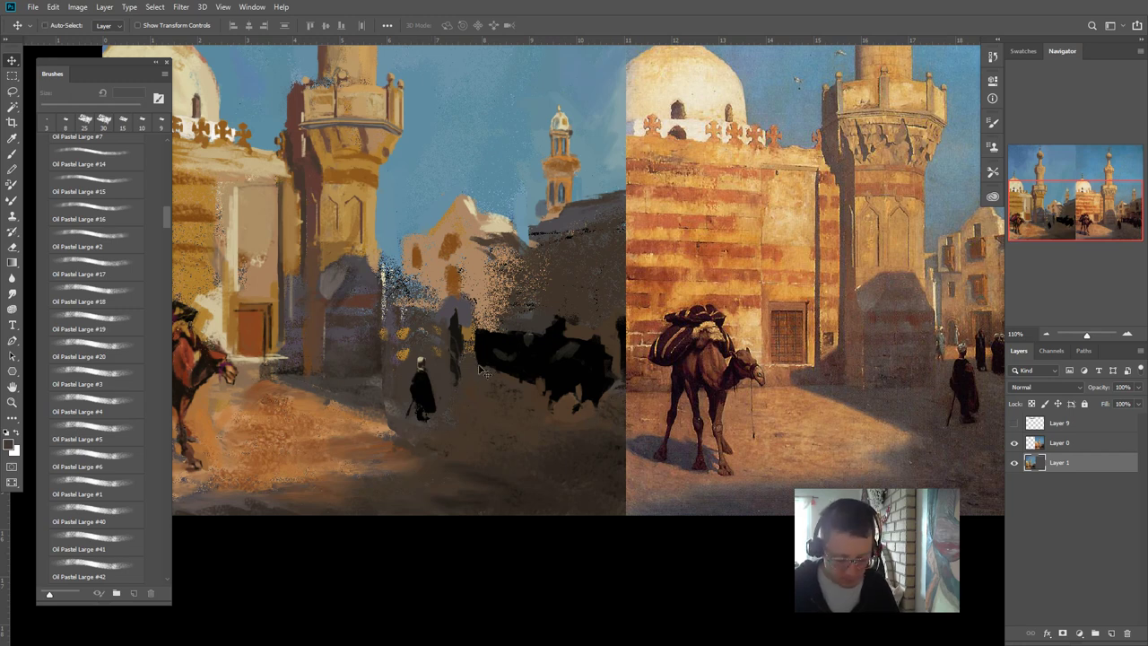
# - Extend the robed figure's feet downward with black sampled from the robe, using the 3 px brush
pyautogui.press('b')
pyautogui.keyDown('alt'); pyautogui.click(425, 390); pyautogui.keyUp('alt')
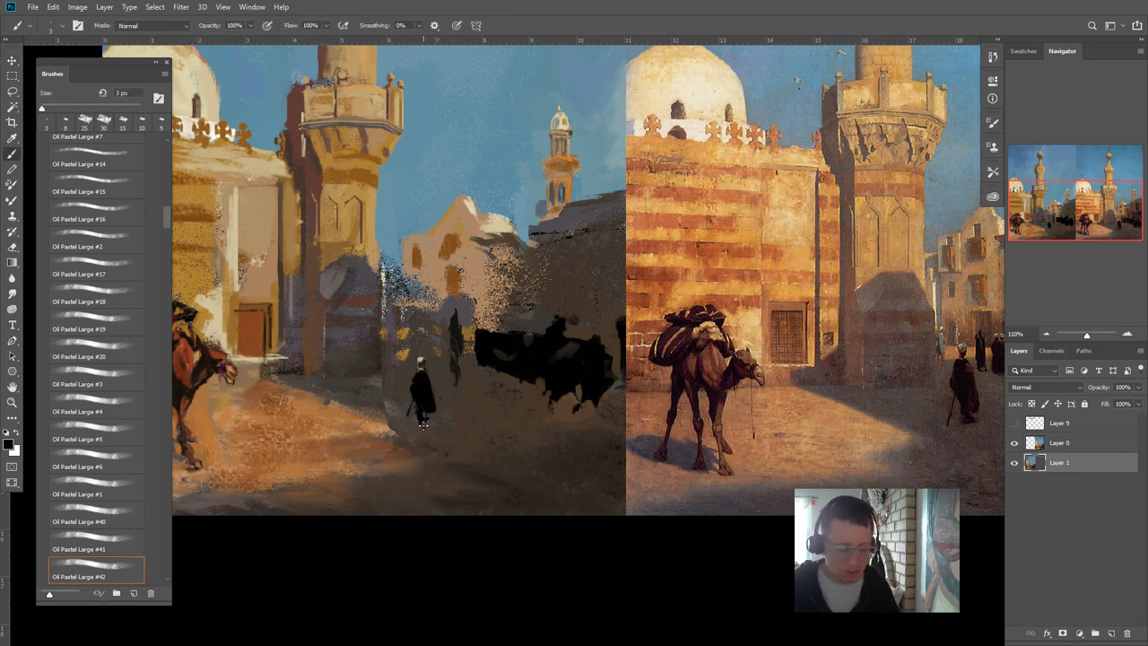
pyautogui.moveTo(425, 423); pyautogui.dragTo(422, 427)
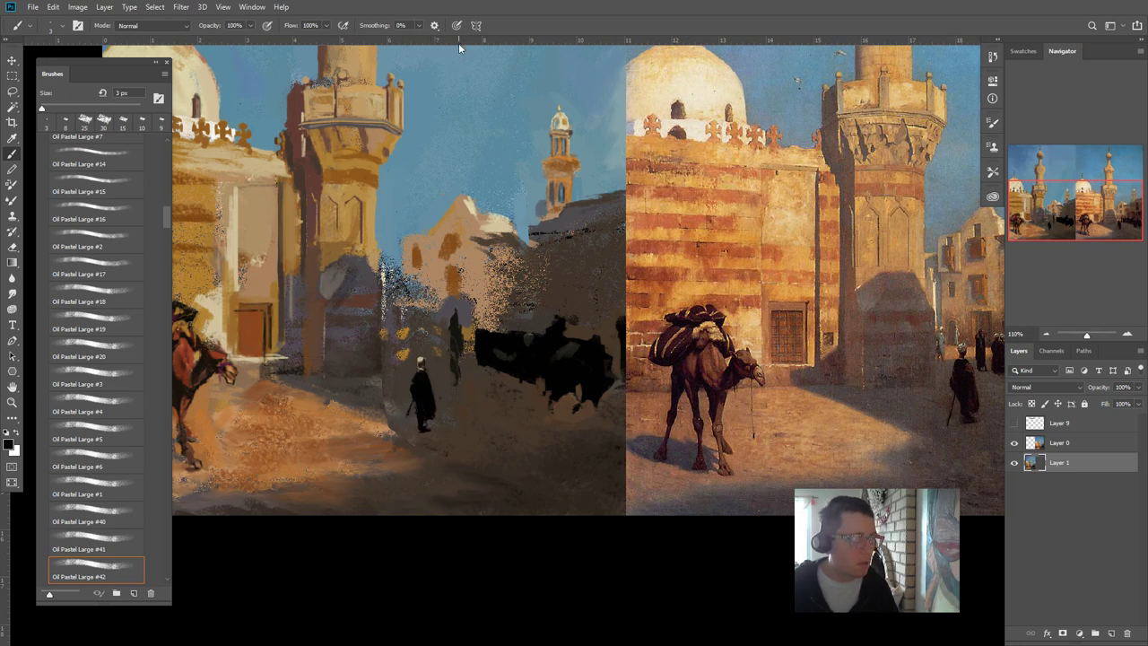
# - Compare the head level of the robed figure with the reference using a temporary horizontal guide, and remove the guide
pyautogui.moveTo(459, 43); pyautogui.dragTo(403, 340)
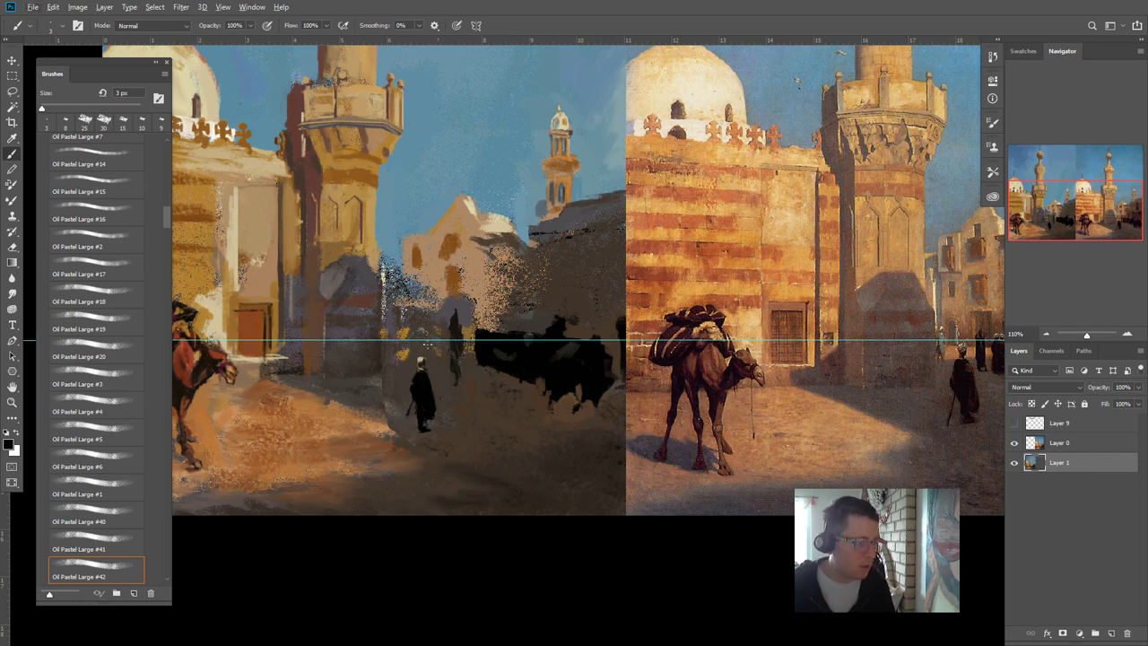
pyautogui.press('space')
pyautogui.moveTo(446, 416); pyautogui.dragTo(426, 444)
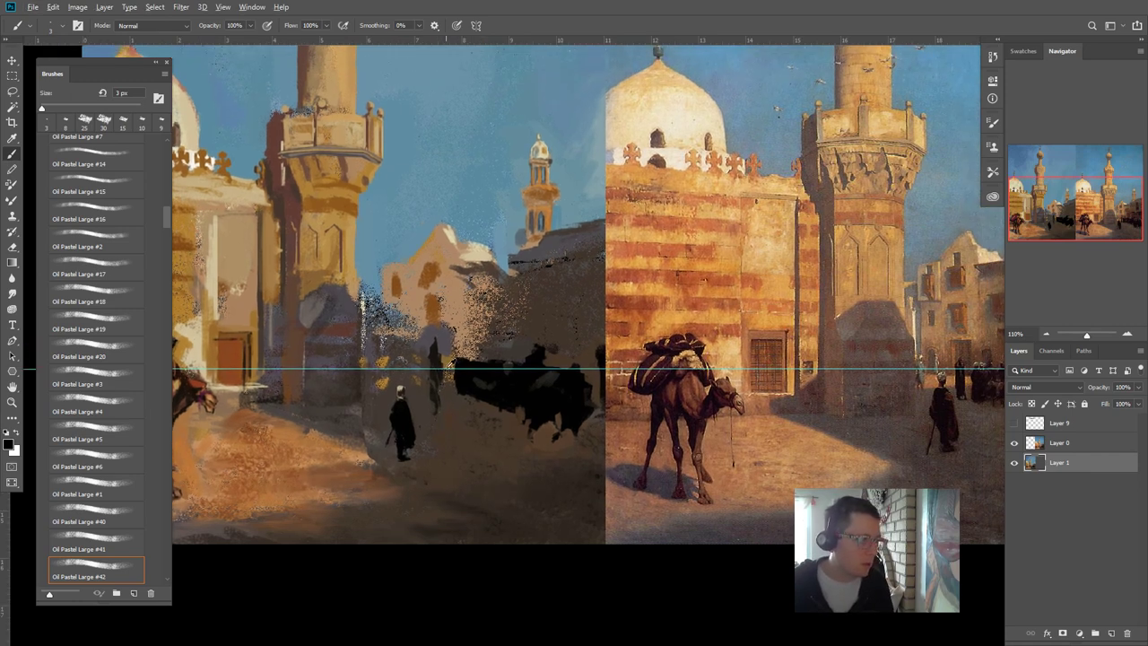
pyautogui.press('v')
pyautogui.hotkey('alt', 'v')
pyautogui.press('Escape')
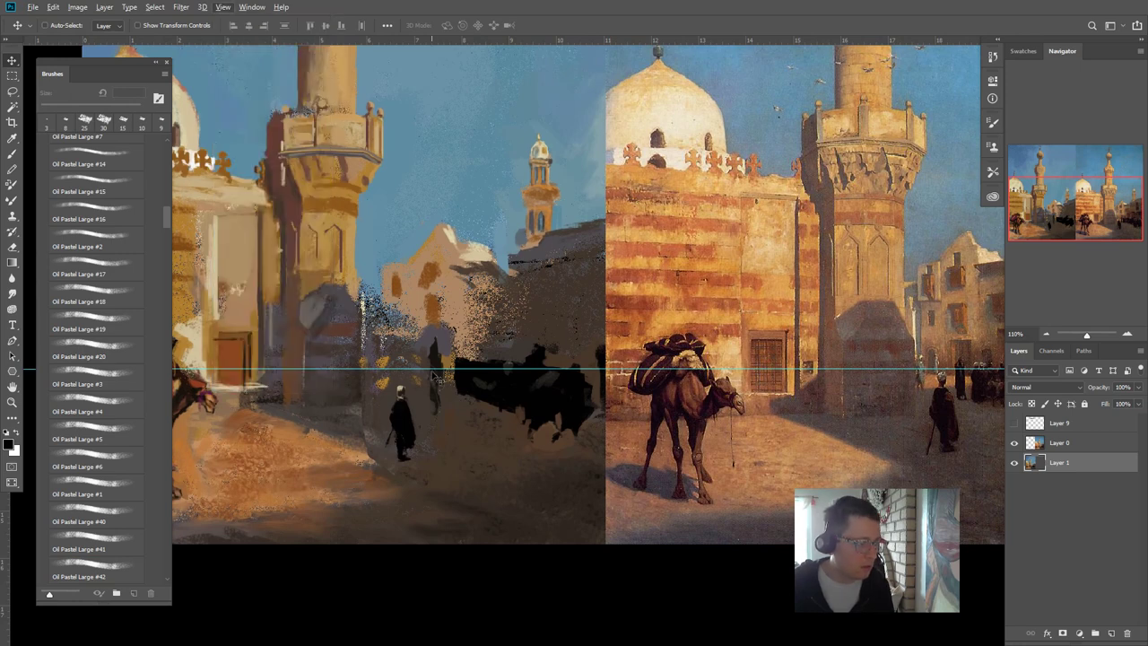
pyautogui.moveTo(434, 369); pyautogui.dragTo(377, 21)
pyautogui.press('b')
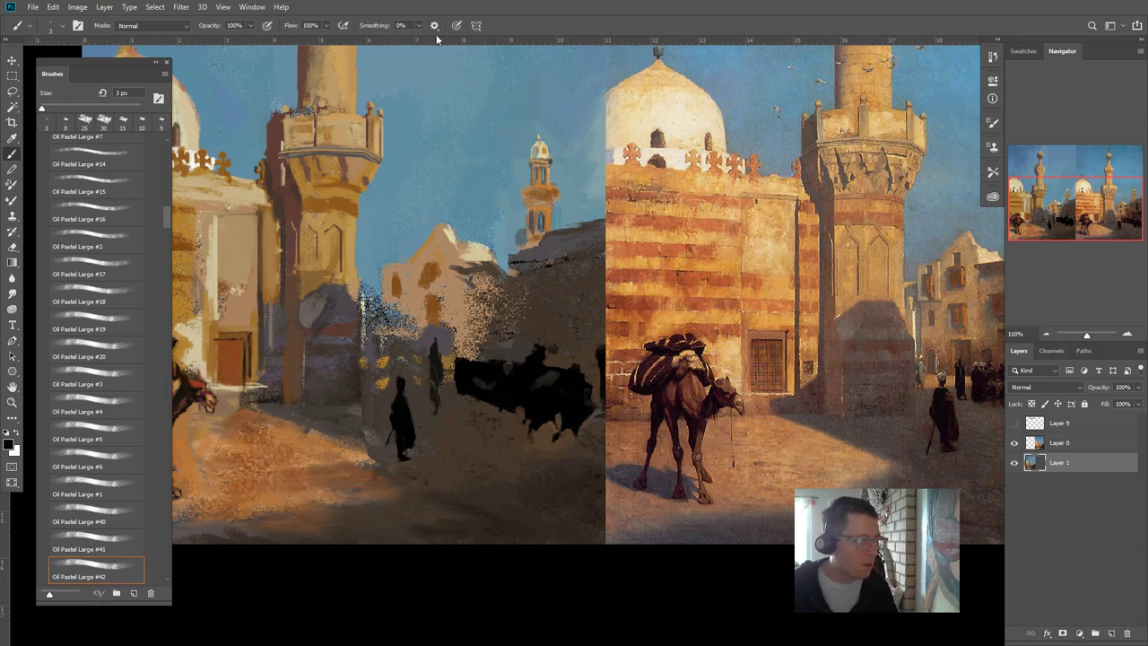
pyautogui.moveTo(437, 38)
pyautogui.mouseDown()
pyautogui.moveTo(433, 371)
pyautogui.moveTo(457, 27)
pyautogui.mouseUp()
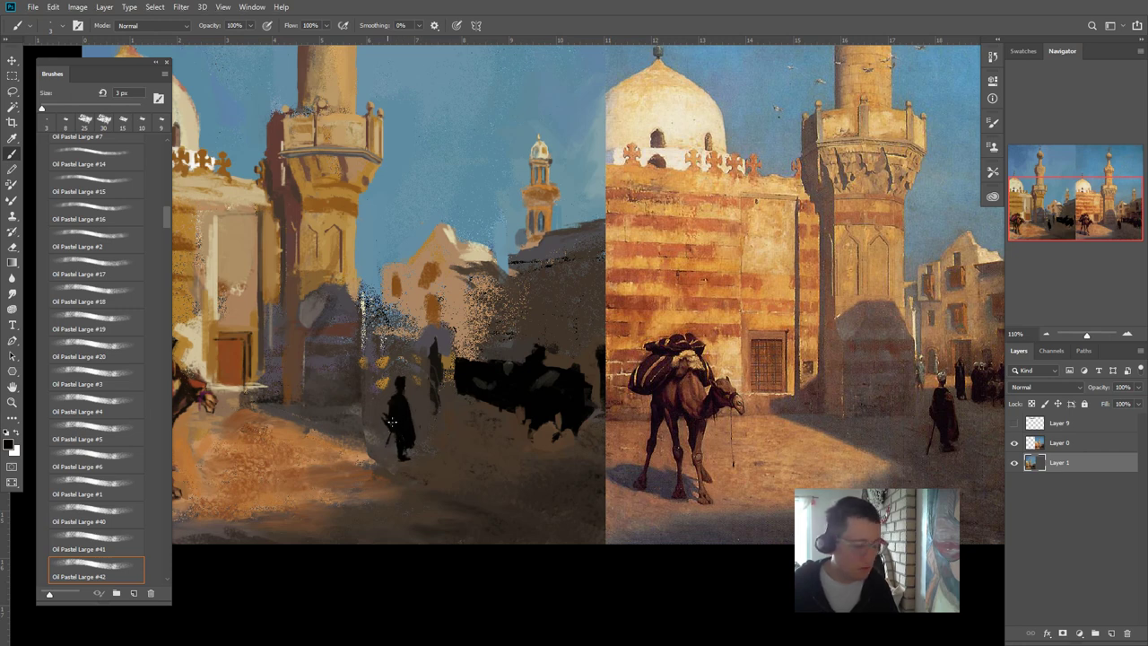
# - Enlarge the brush to 7 px and refine the robed figure's arm, robe outline and feet with sampled black and ground tones
pyautogui.press(']')
pyautogui.press(']')
pyautogui.press(']')
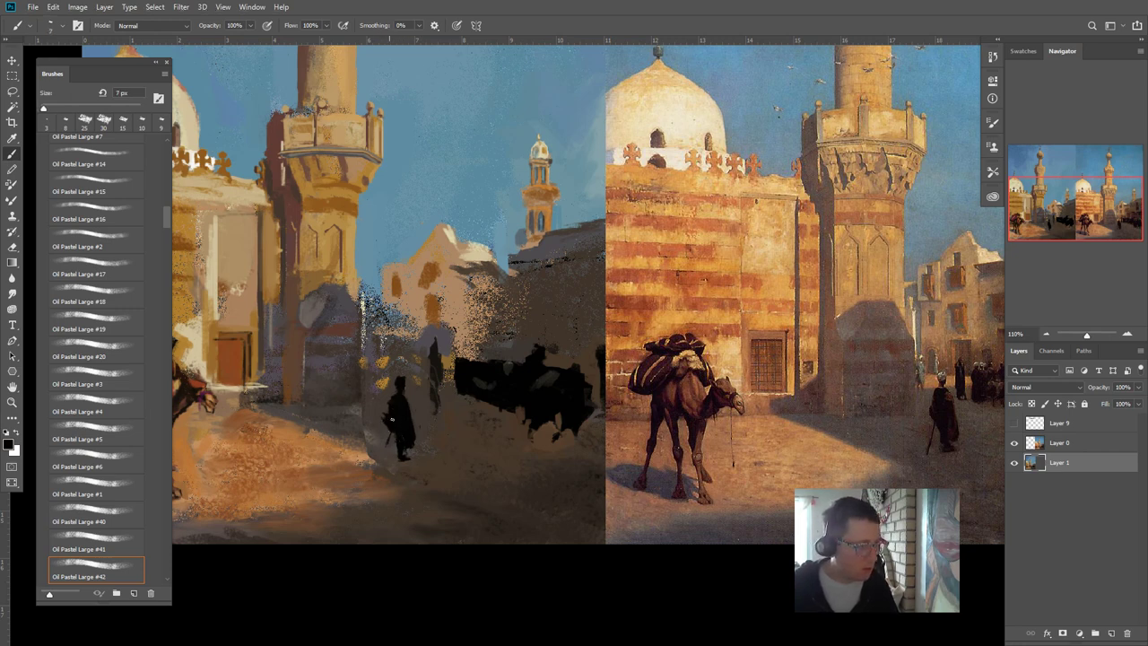
pyautogui.click(392, 419)
pyautogui.keyDown('alt'); pyautogui.click(379, 408); pyautogui.keyUp('alt')
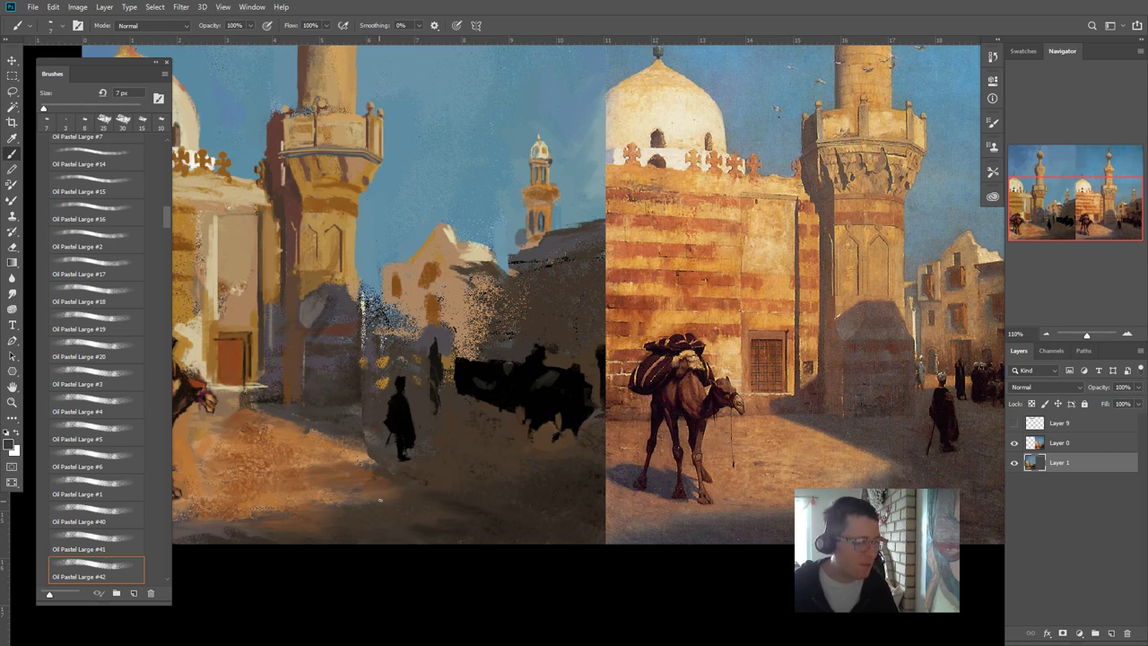
pyautogui.keyDown('alt'); pyautogui.click(400, 443); pyautogui.keyUp('alt')
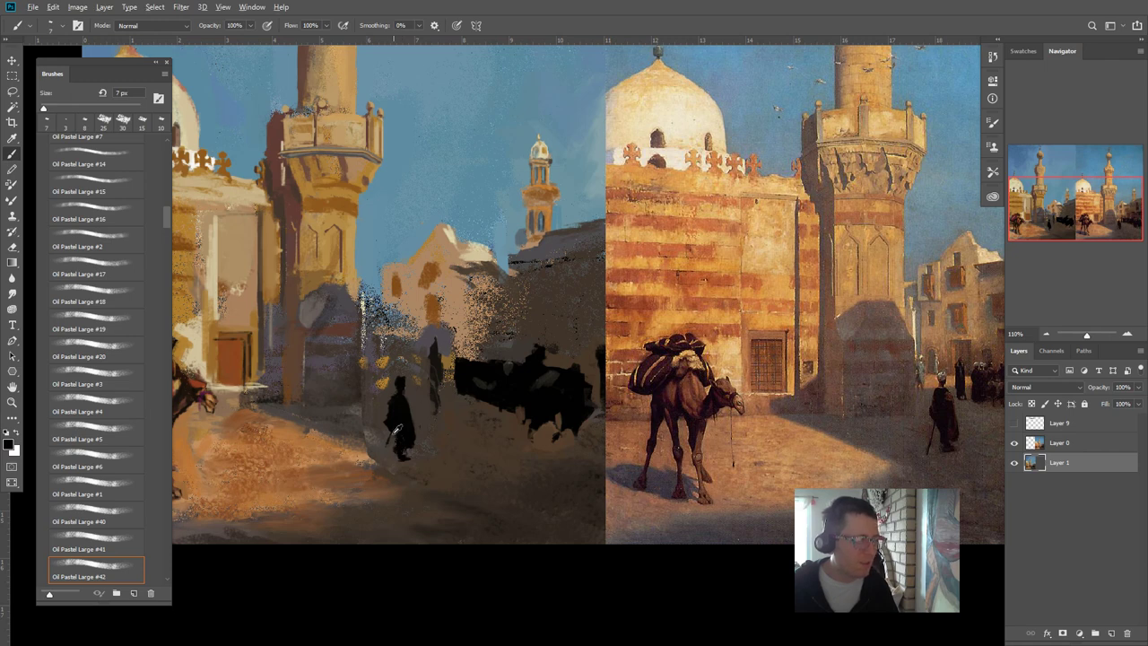
pyautogui.keyDown('alt'); pyautogui.click(428, 449); pyautogui.keyUp('alt')
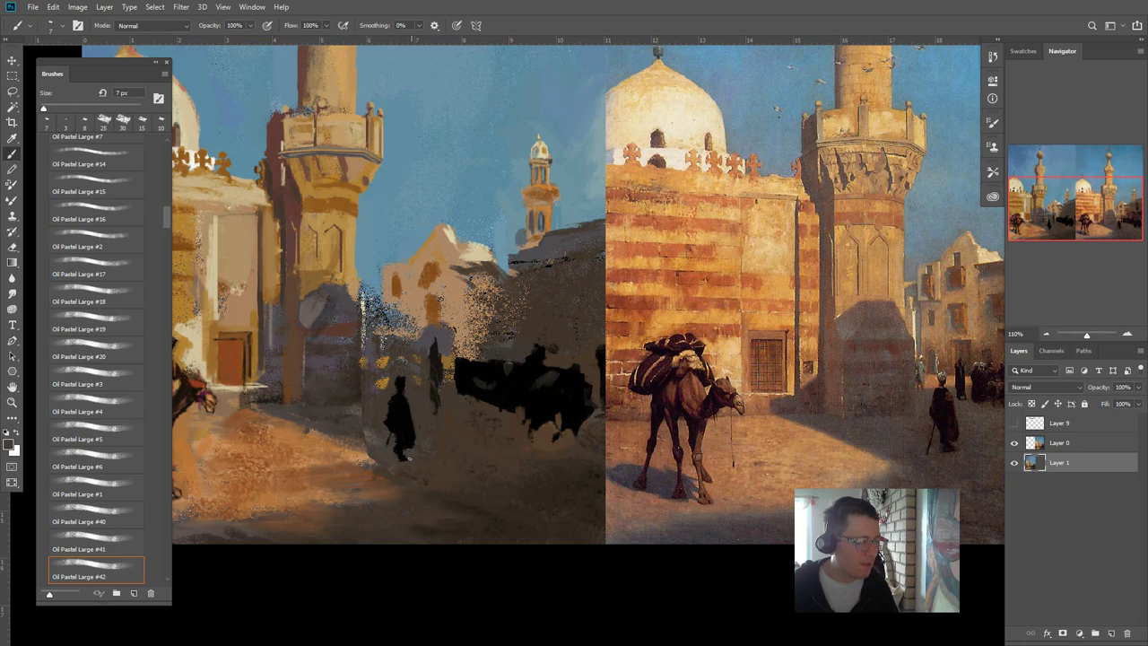
pyautogui.keyDown('alt'); pyautogui.click(404, 446); pyautogui.keyUp('alt')
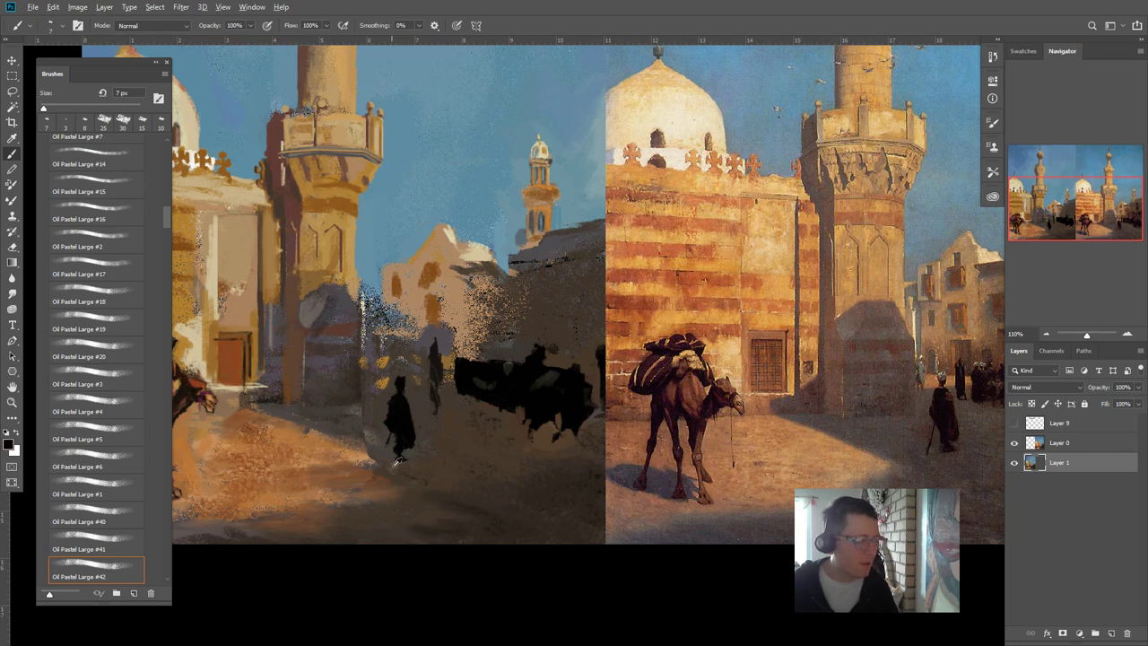
# - Add dark red accents to the robed figure's robe with colour sampled from the camel, and trim them with sampled black
pyautogui.keyDown('alt'); pyautogui.click(202, 381); pyautogui.keyUp('alt')
pyautogui.keyDown('alt'); pyautogui.click(400, 414); pyautogui.keyUp('alt')
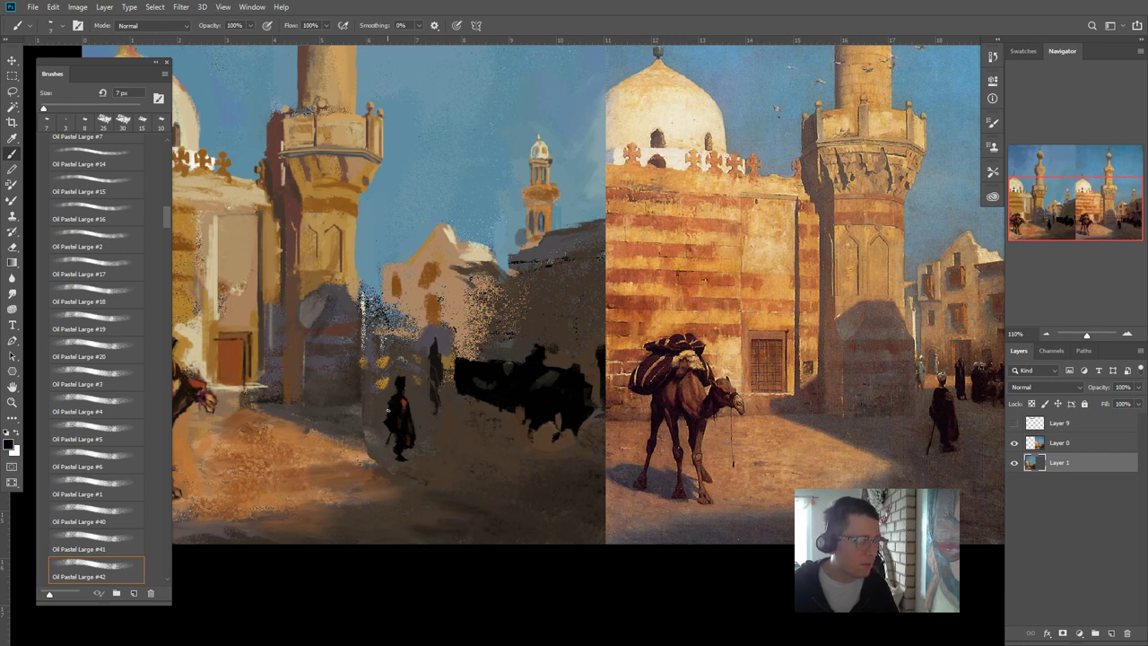
pyautogui.keyDown('alt'); pyautogui.click(396, 418); pyautogui.keyUp('alt')
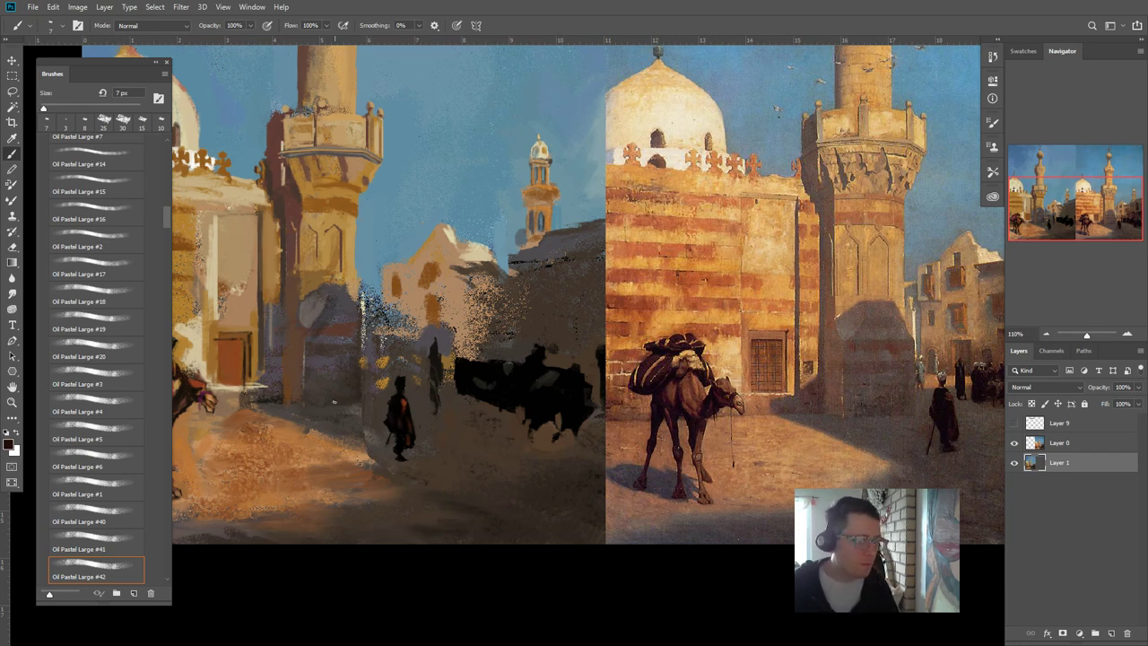
# - Touch up the robed figure's head and shoulders with a 4 px brush in sampled brown and black
pyautogui.keyDown('alt'); pyautogui.click(240, 384); pyautogui.keyUp('alt')
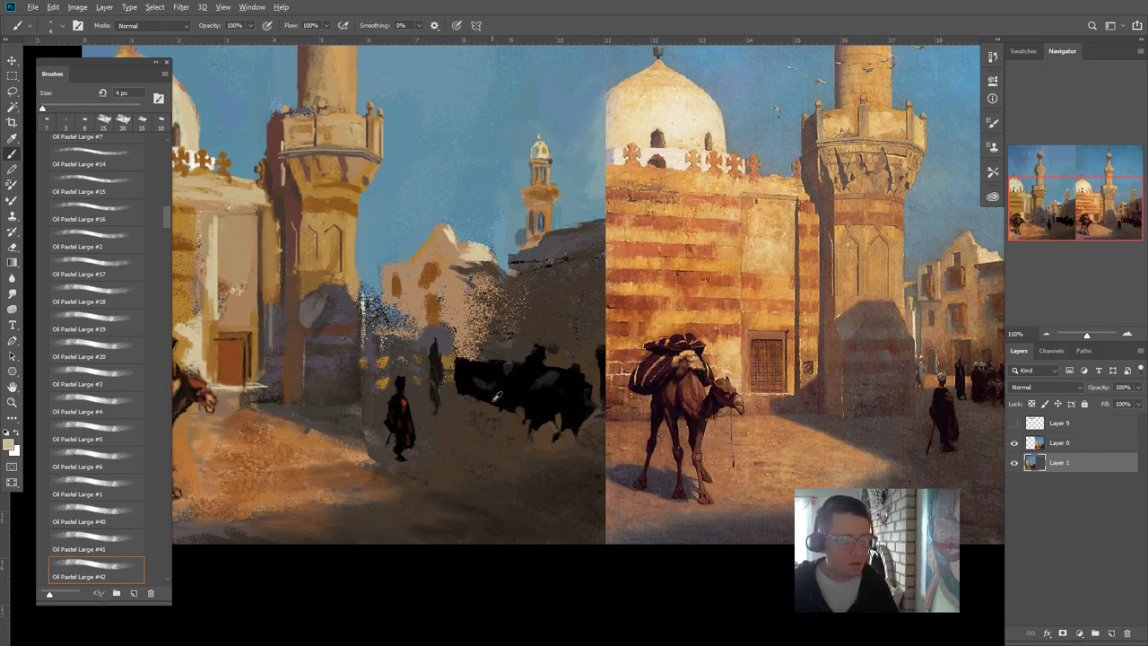
pyautogui.keyDown('alt'); pyautogui.click(315, 308); pyautogui.keyUp('alt')
pyautogui.press('[')
pyautogui.press('[')
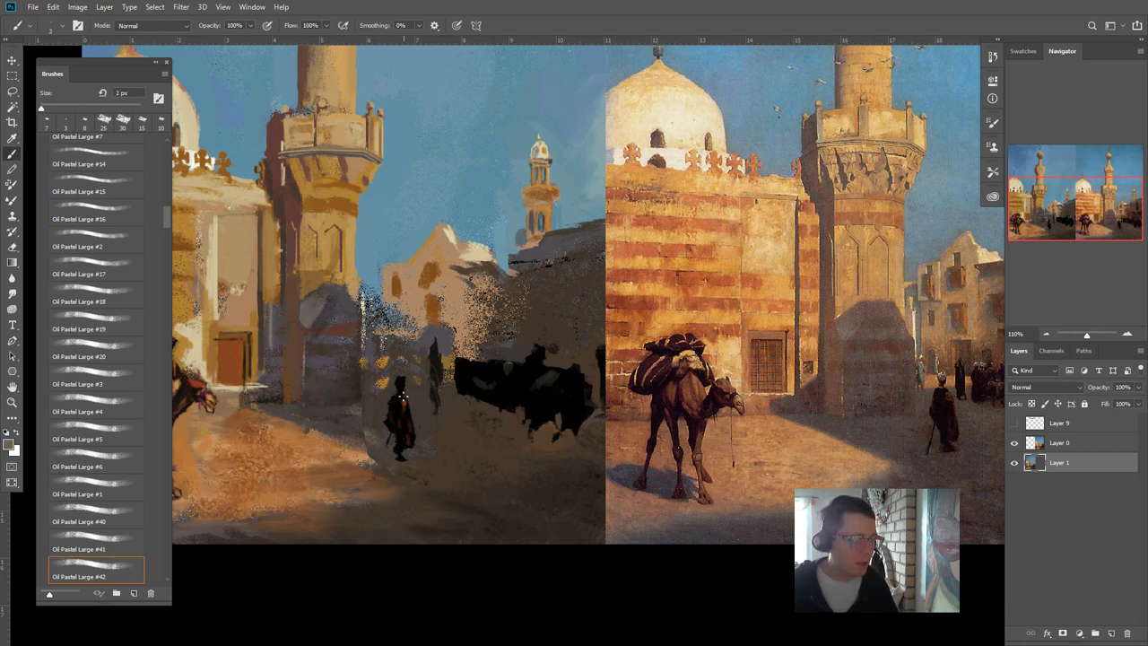
pyautogui.press(']')
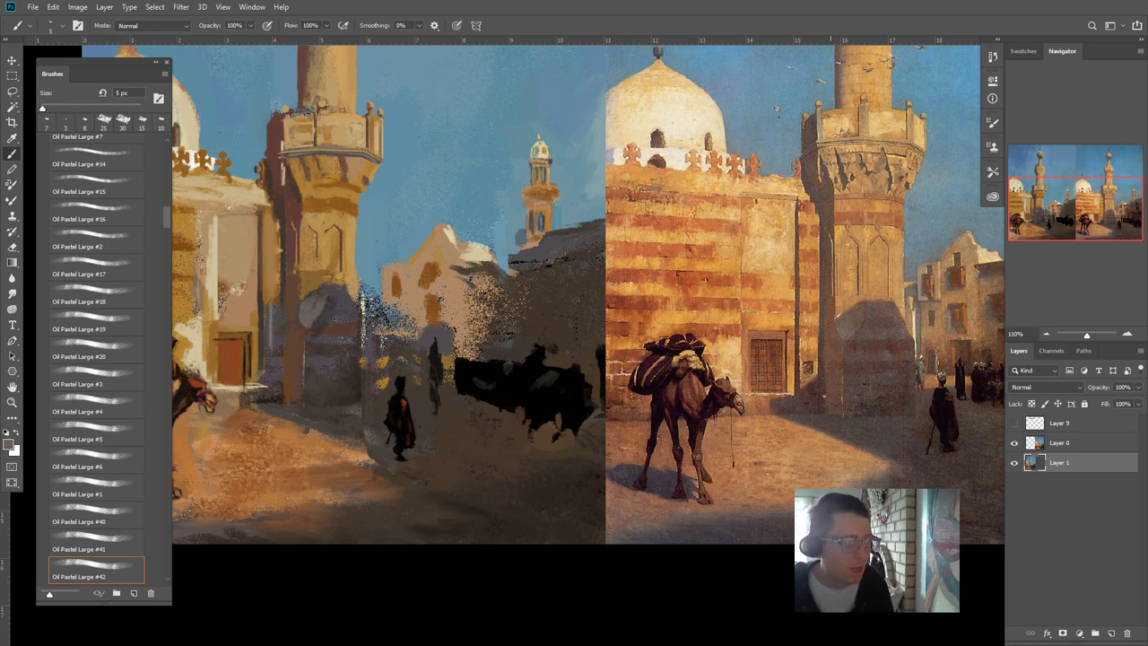
pyautogui.click(397, 394)
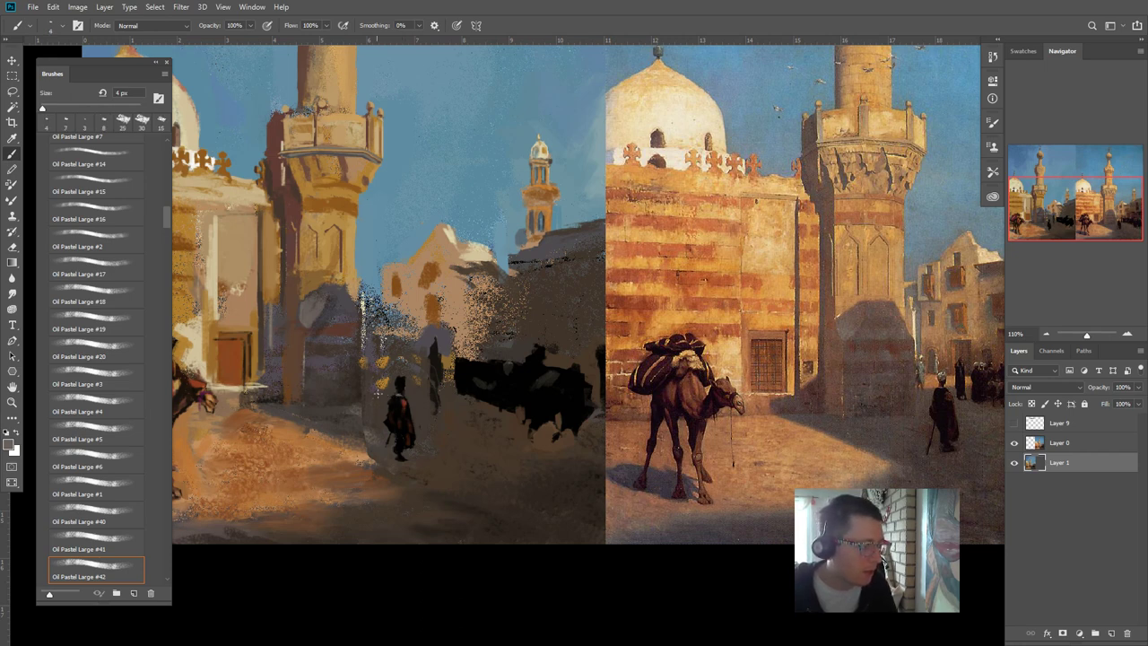
pyautogui.keyDown('alt'); pyautogui.click(400, 388); pyautogui.keyUp('alt')
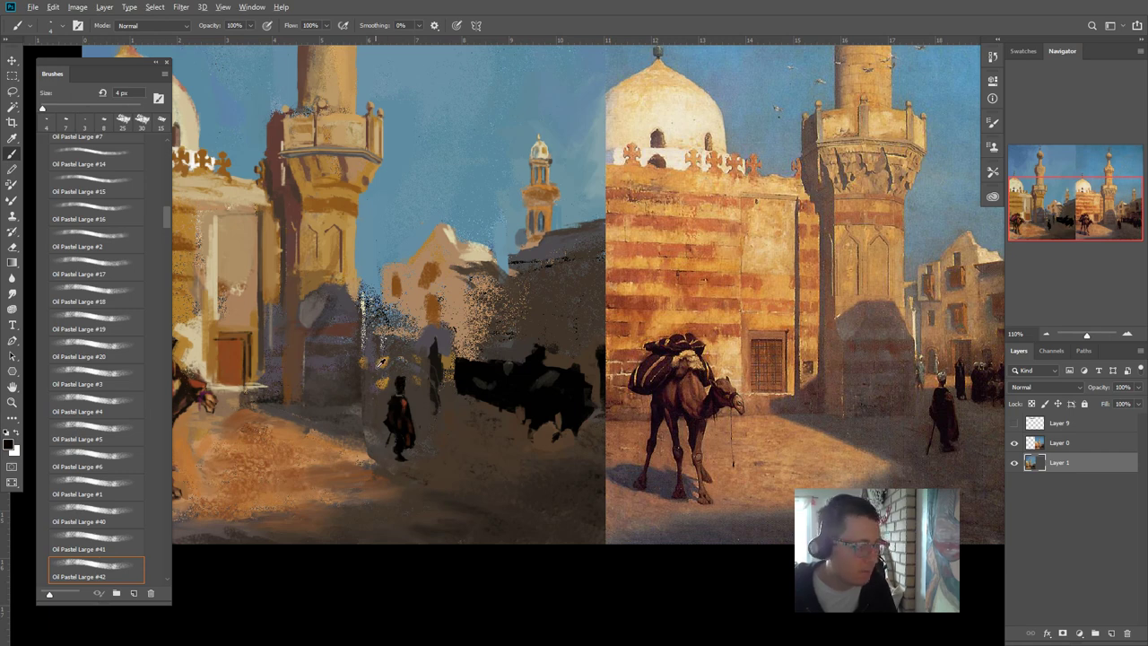
pyautogui.keyDown('alt'); pyautogui.click(238, 354); pyautogui.keyUp('alt')
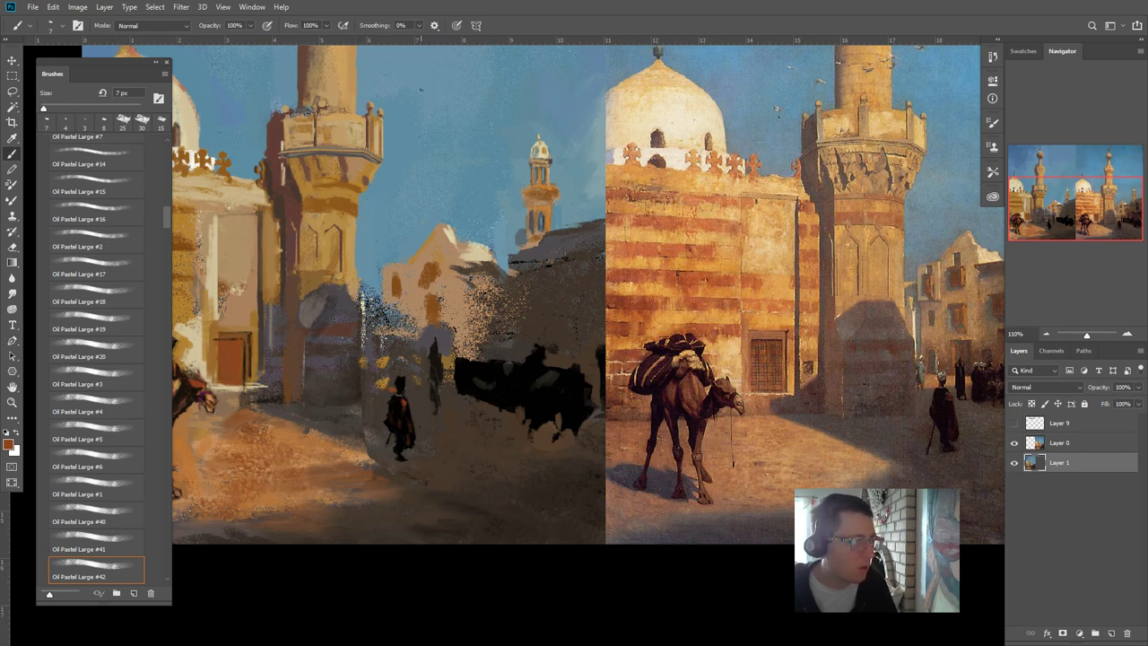
pyautogui.moveTo(419, 39); pyautogui.dragTo(426, 5)
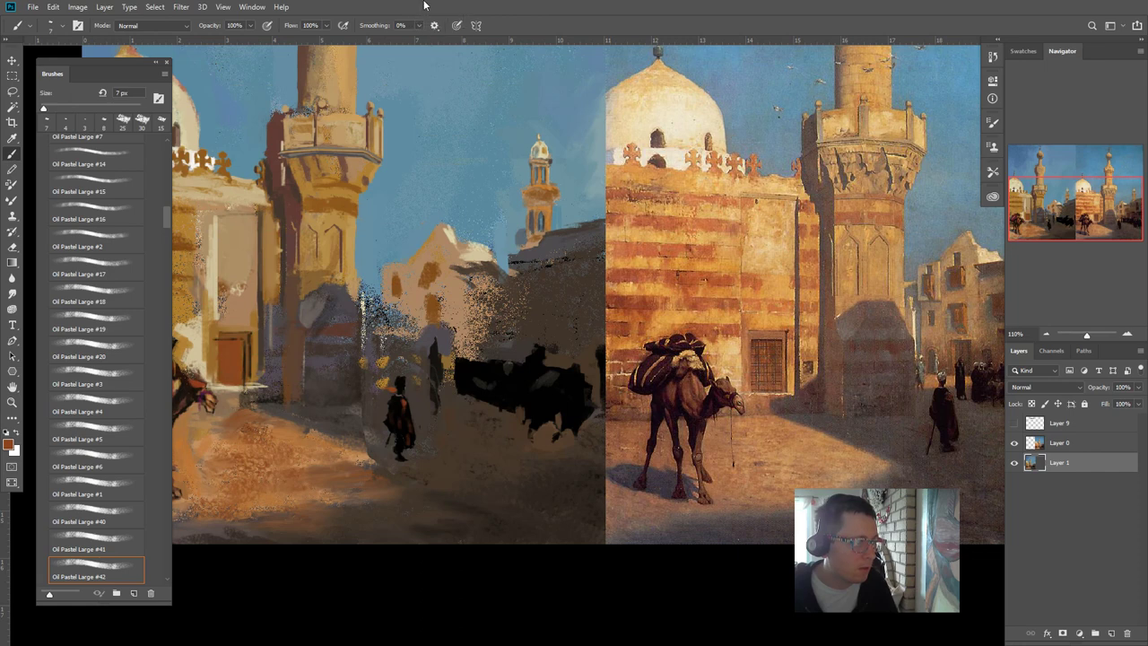
# - Repaint the shaded minaret base and adjoining ground beside the robed figure with sampled dark greys, enlarging the brush to 15 px
pyautogui.keyDown('alt'); pyautogui.click(344, 389); pyautogui.keyUp('alt')
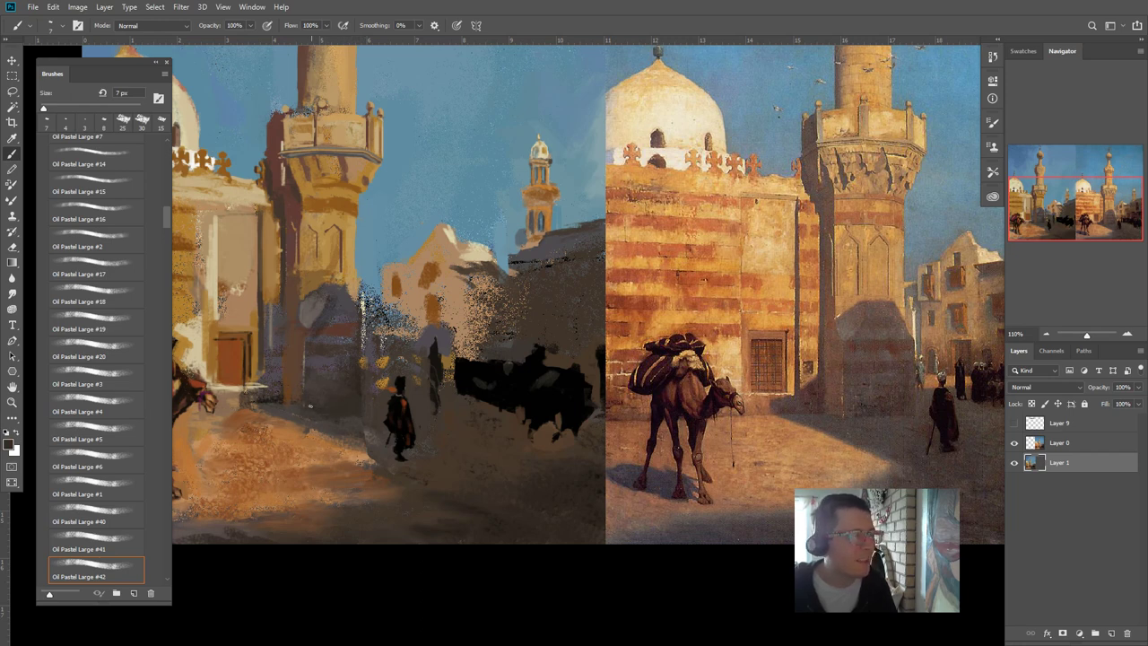
pyautogui.keyDown('alt'); pyautogui.click(338, 426); pyautogui.keyUp('alt')
pyautogui.keyDown('alt'); pyautogui.click(318, 360); pyautogui.keyUp('alt')
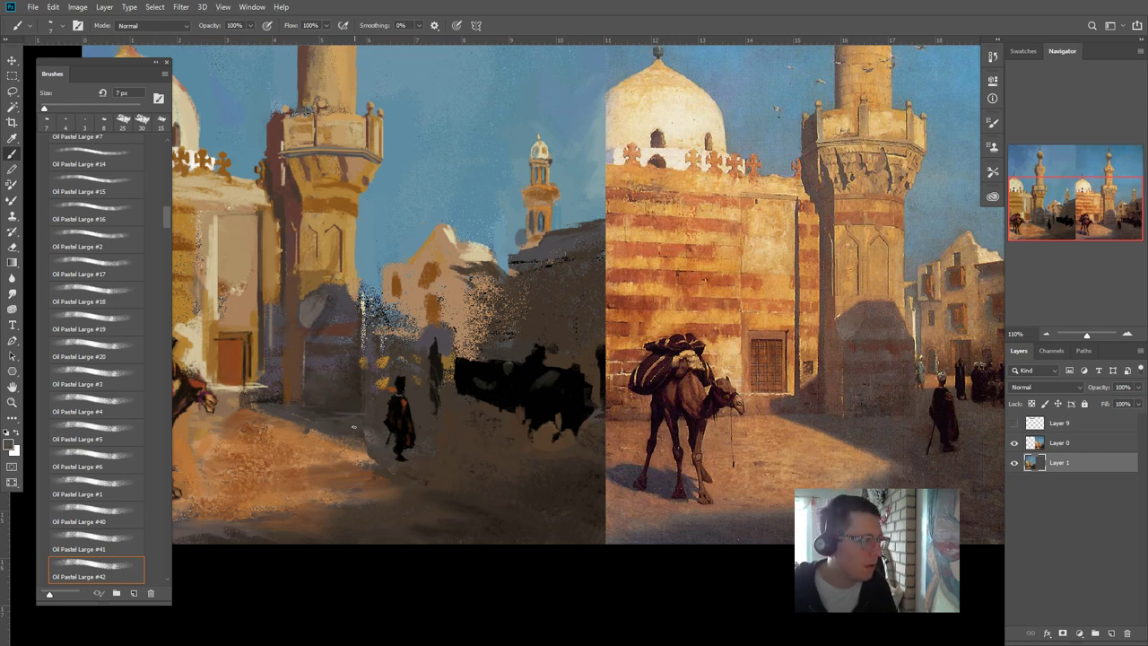
pyautogui.press(']')
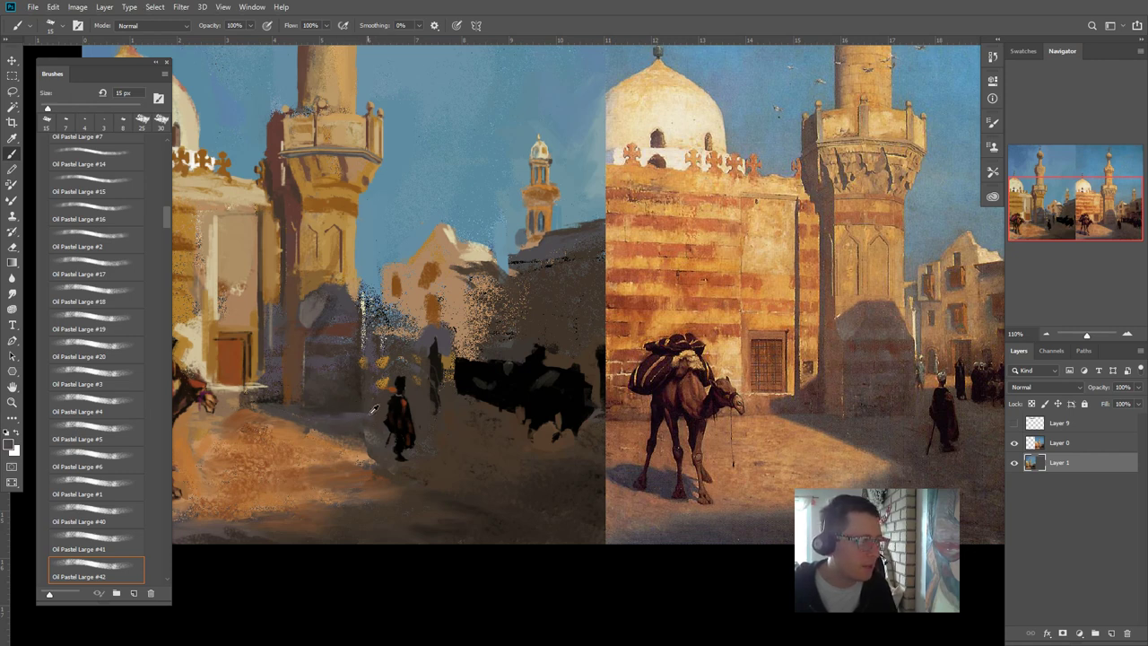
pyautogui.keyDown('alt'); pyautogui.click(385, 224); pyautogui.keyUp('alt')
pyautogui.keyDown('alt'); pyautogui.click(371, 404); pyautogui.keyUp('alt')
pyautogui.keyDown('alt'); pyautogui.click(376, 409); pyautogui.keyUp('alt')
pyautogui.moveTo(381, 403)
pyautogui.mouseDown()
pyautogui.moveTo(378, 413)
pyautogui.moveTo(368, 406)
pyautogui.mouseUp()
pyautogui.keyDown('alt'); pyautogui.click(367, 399); pyautogui.keyUp('alt')
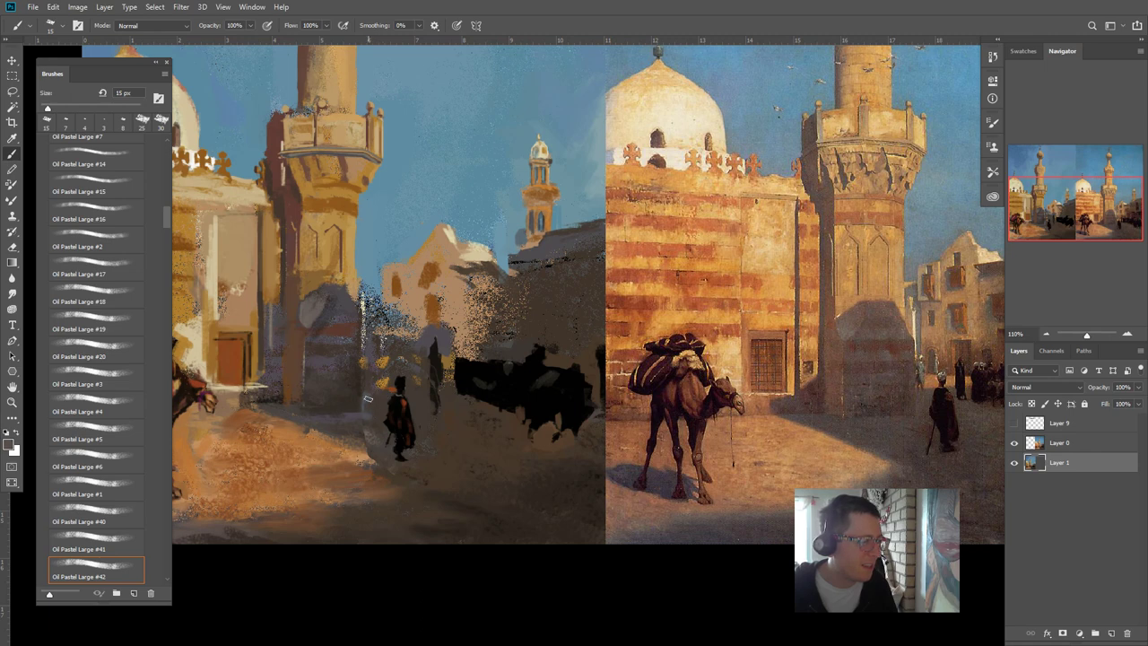
pyautogui.keyDown('alt'); pyautogui.click(354, 398); pyautogui.keyUp('alt')
pyautogui.keyDown('alt'); pyautogui.click(371, 400); pyautogui.keyUp('alt')
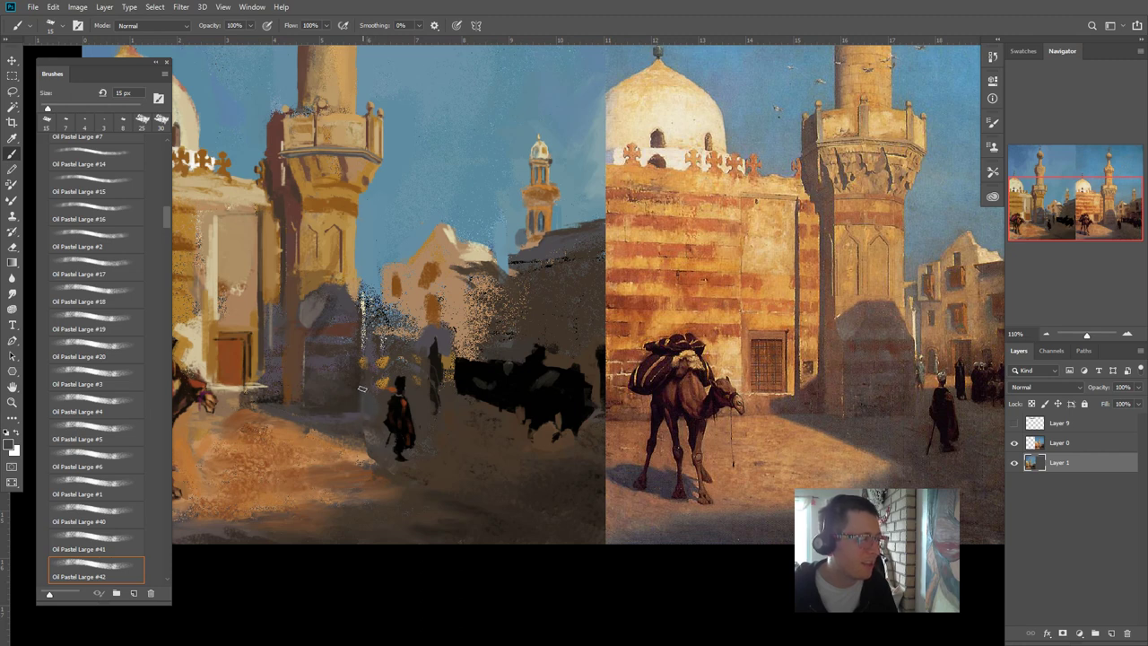
# - Paint an orange-red wall patch between the minaret base and the robed figure's head, reducing the brush to 7 px
pyautogui.keyDown('alt'); pyautogui.click(382, 381); pyautogui.keyUp('alt')
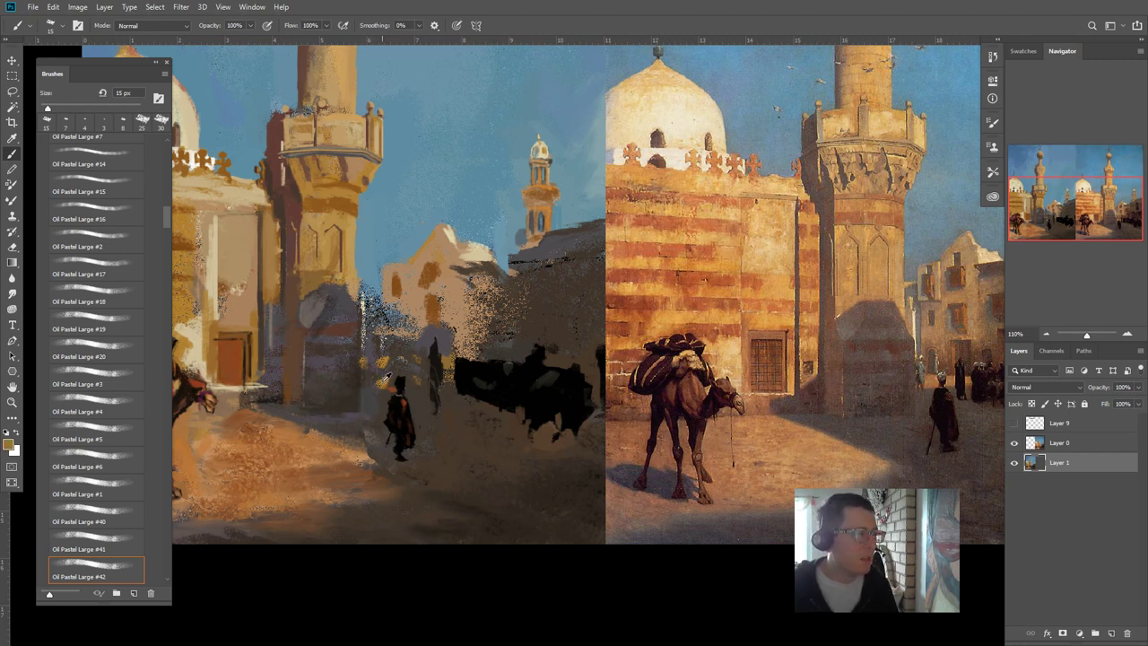
pyautogui.keyDown('alt'); pyautogui.click(396, 383); pyautogui.keyUp('alt')
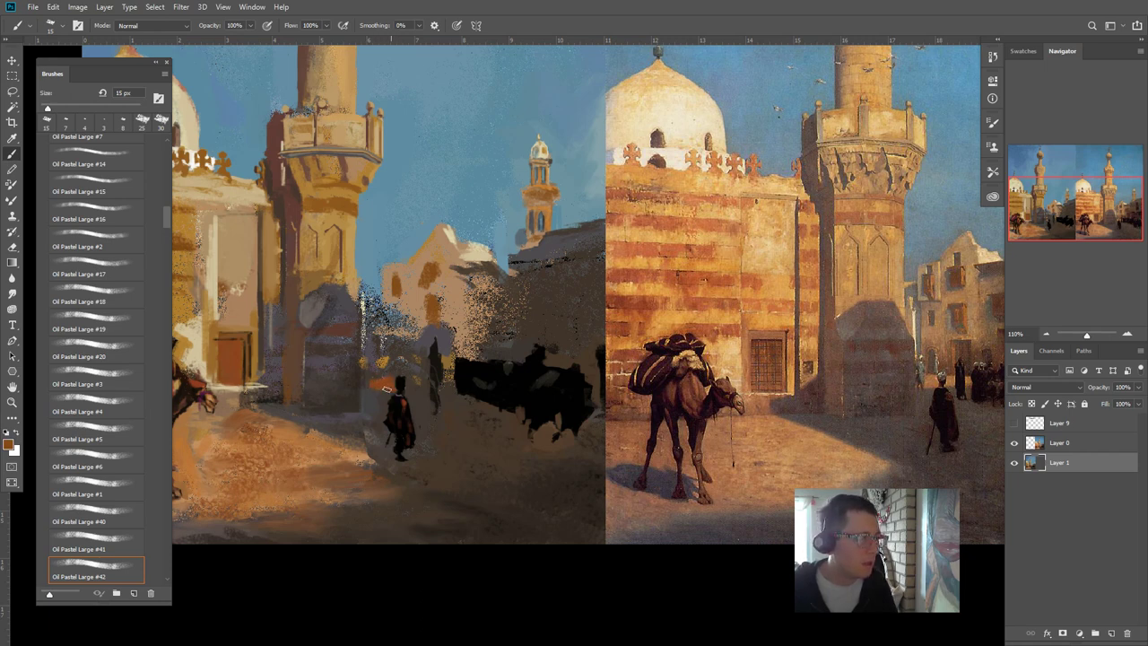
pyautogui.moveTo(389, 390); pyautogui.dragTo(373, 387)
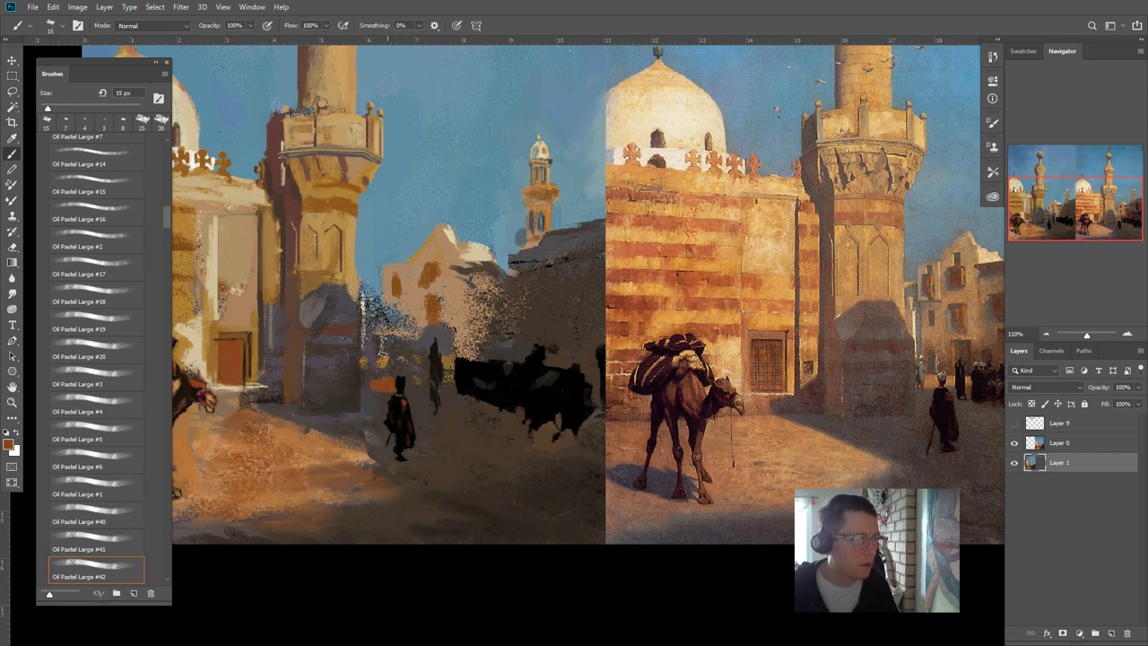
pyautogui.press('[')
pyautogui.press('[')
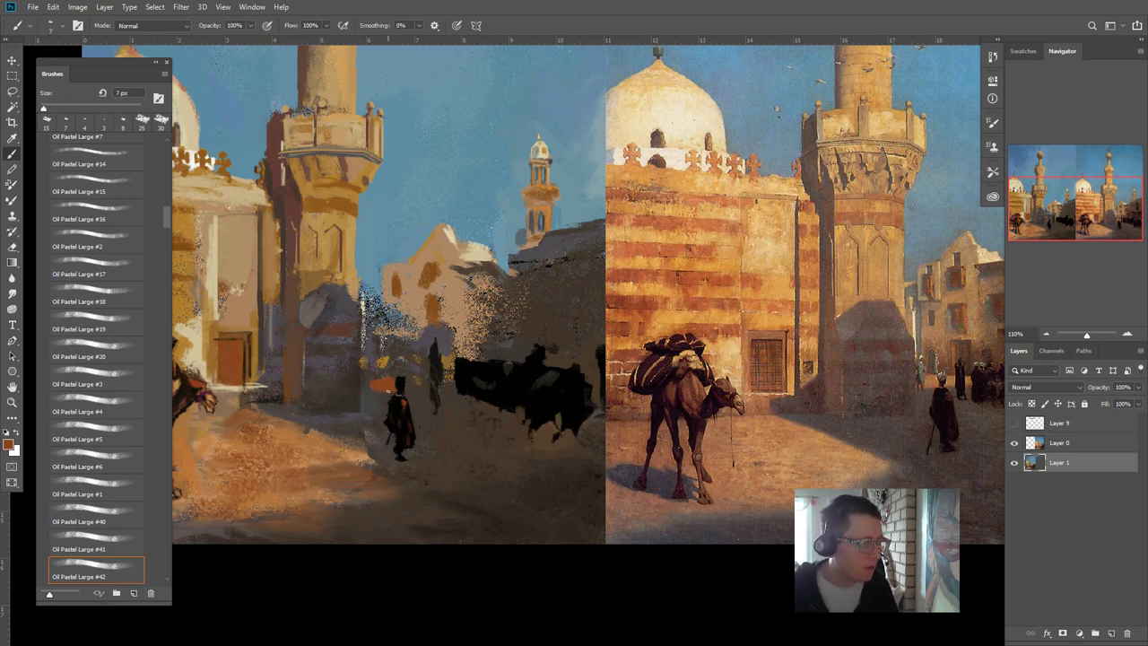
pyautogui.moveTo(377, 387); pyautogui.dragTo(391, 386)
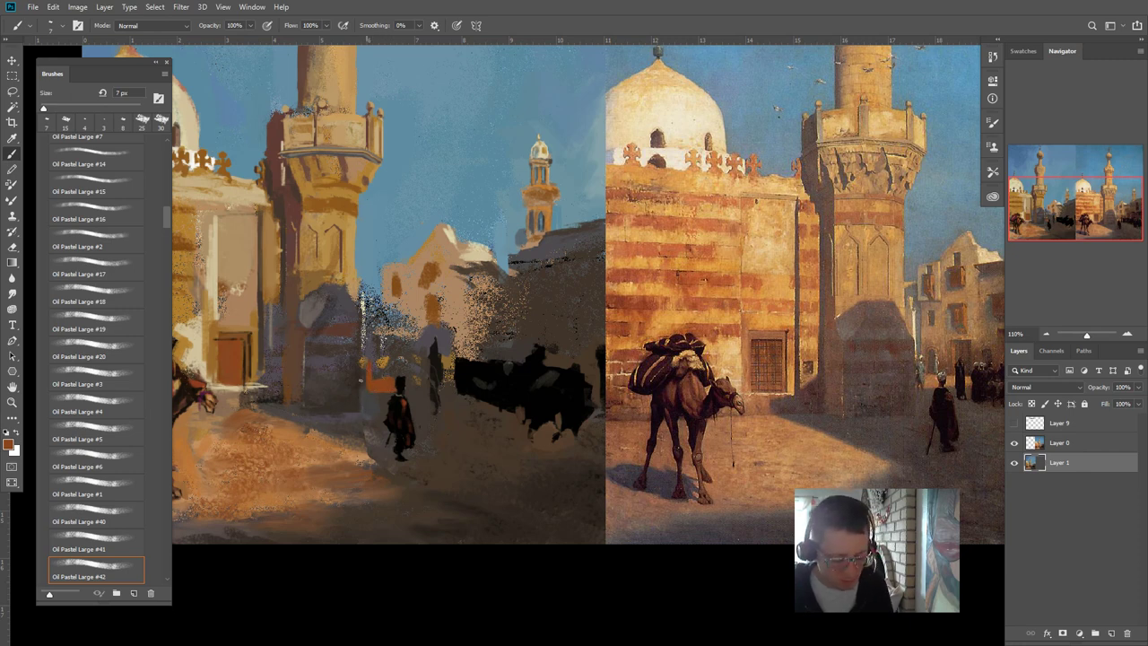
# - Select a narrow rectangular strip along the right edge of the painted minaret's base, shift it slightly right, and deselect
pyautogui.press('m')
pyautogui.moveTo(365, 313); pyautogui.dragTo(342, 414)
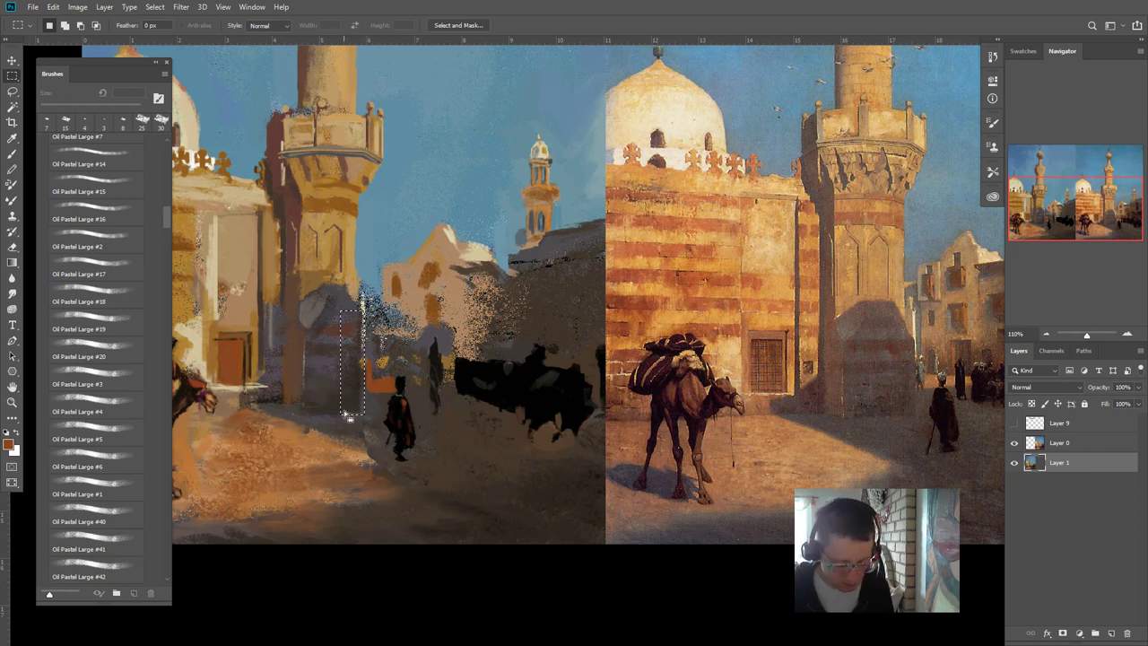
pyautogui.press('v')
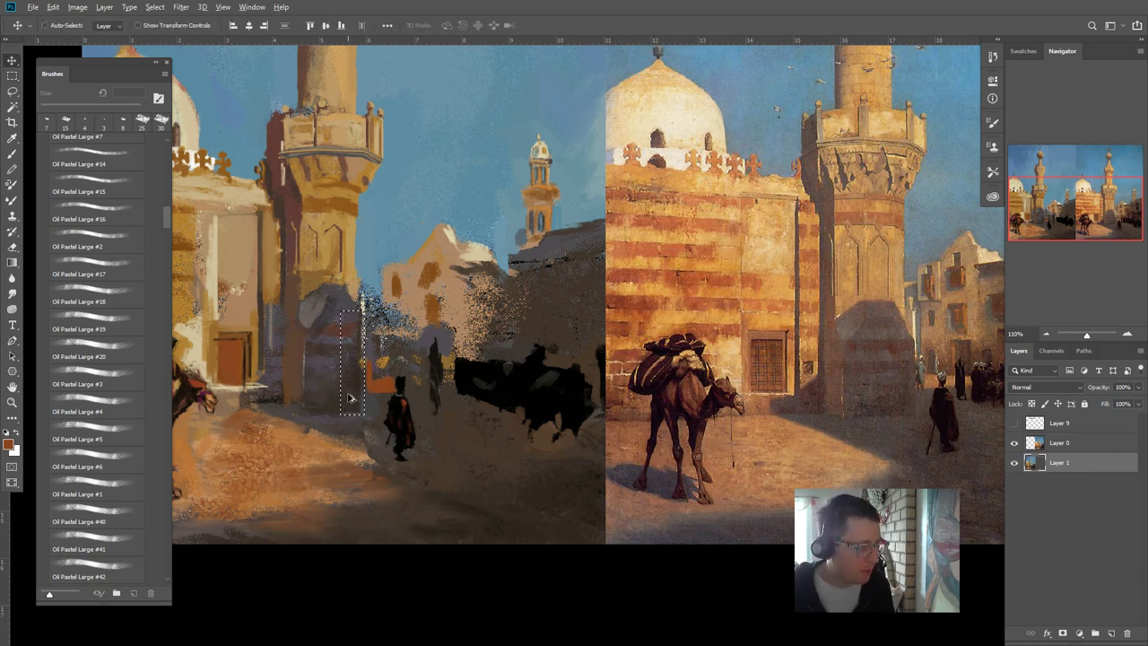
pyautogui.moveTo(350, 398); pyautogui.dragTo(367, 396)
pyautogui.hotkey('ctrl', 'z')
pyautogui.press('d')
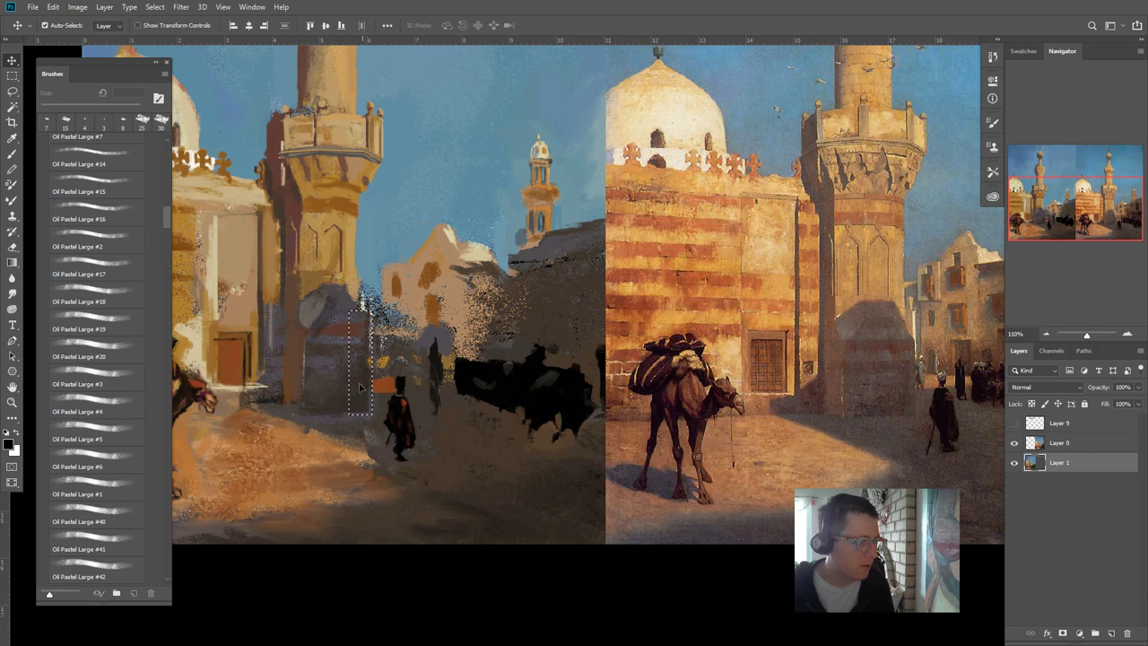
pyautogui.hotkey('ctrl', 'd')
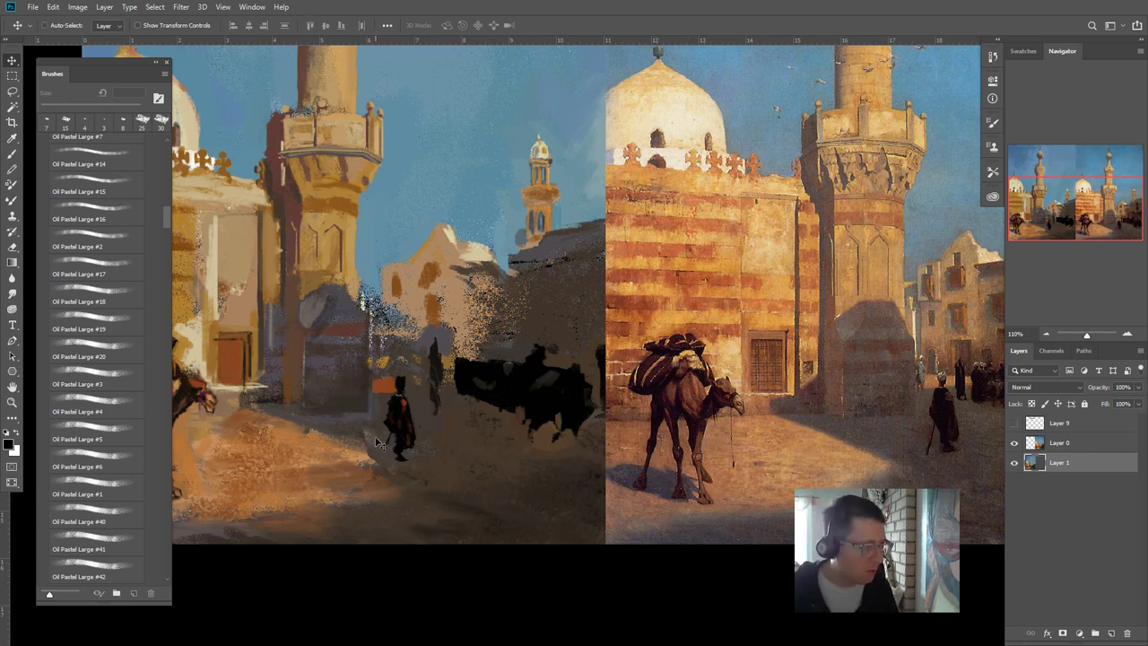
# - Paint the sunlit ground between the minaret and the robed figure with sampled orange and reddish-brown tones, enlarging the brush to 20 px
pyautogui.press('b')
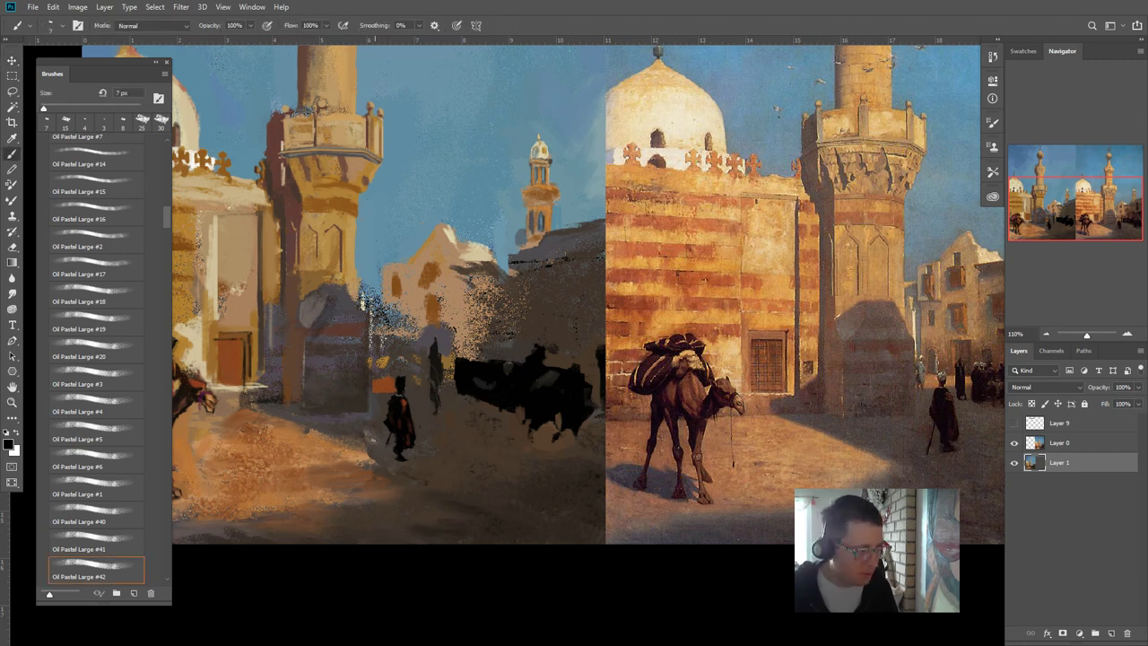
pyautogui.keyDown('alt'); pyautogui.click(363, 452); pyautogui.keyUp('alt')
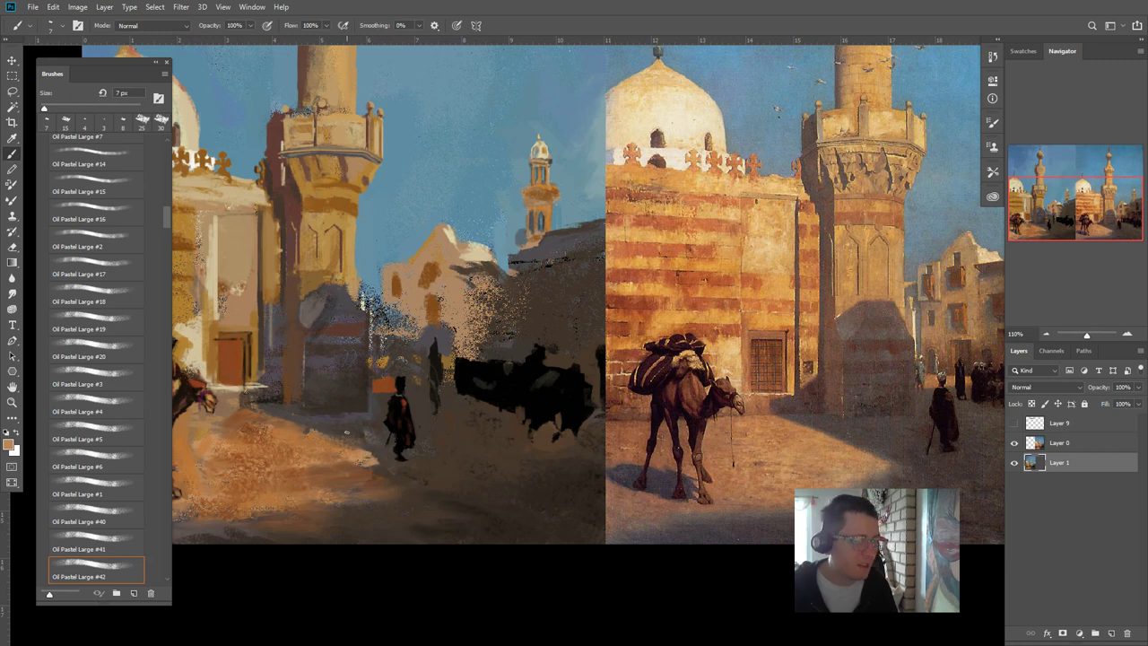
pyautogui.press(']')
pyautogui.press(']')
pyautogui.press(']')
pyautogui.press(']')
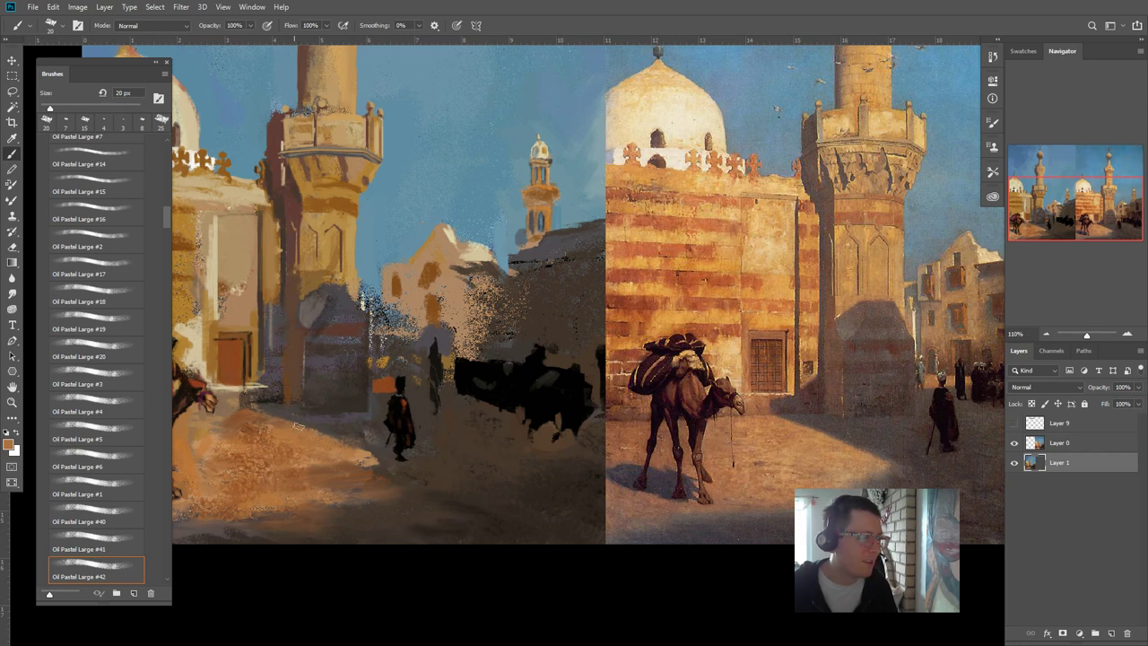
pyautogui.keyDown('alt'); pyautogui.click(238, 359); pyautogui.keyUp('alt')
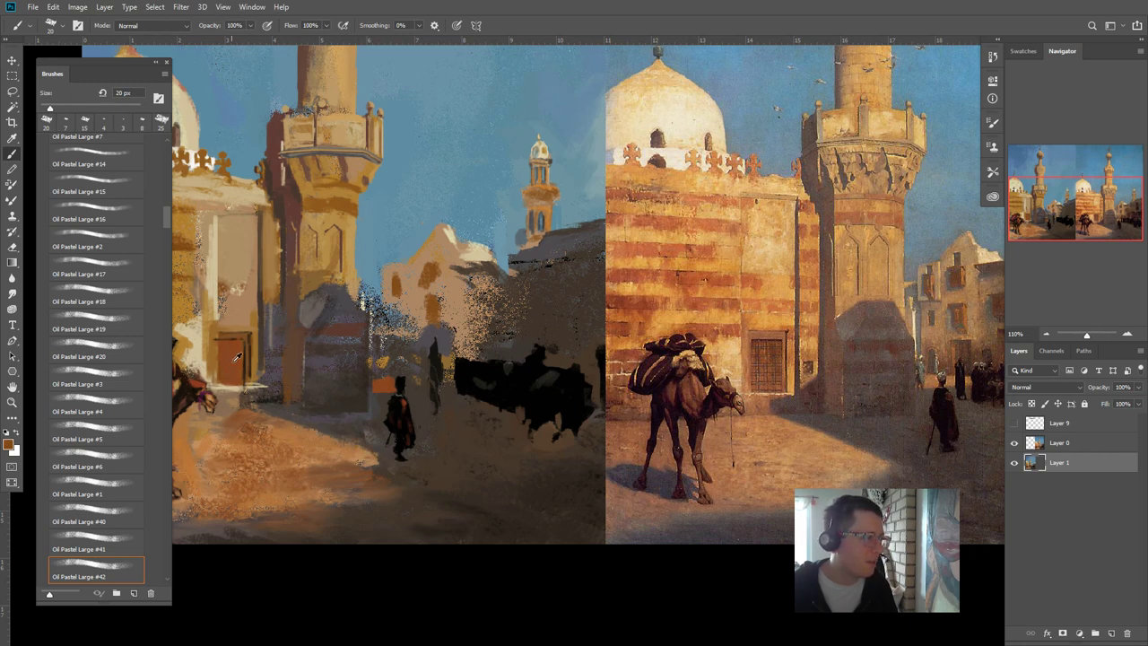
pyautogui.press('[')
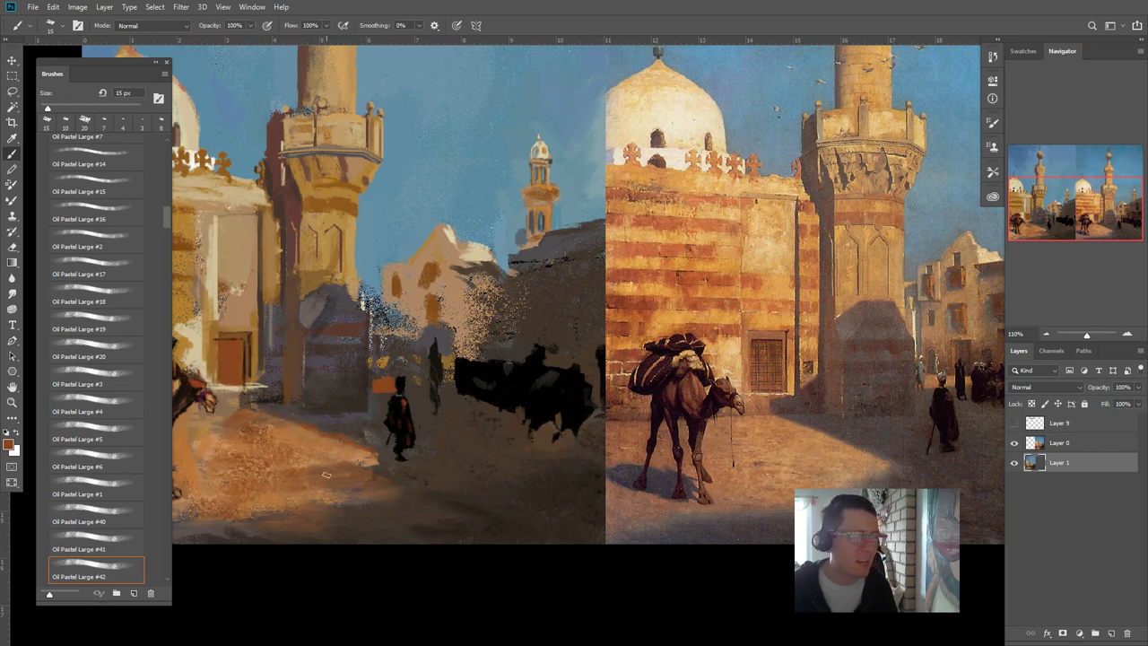
pyautogui.press(']')
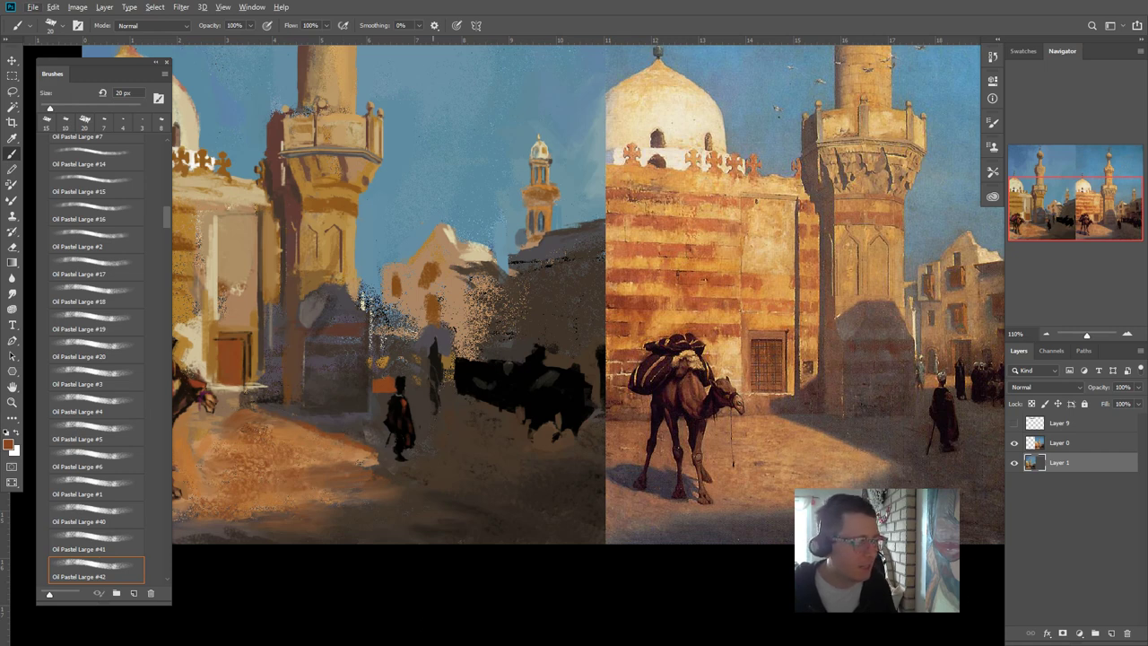
# - Rework the minaret's shaded base and the ground at its foot with sampled dark tones, using brush sizes from 9 to 20 px
pyautogui.press('[')
pyautogui.press('[')
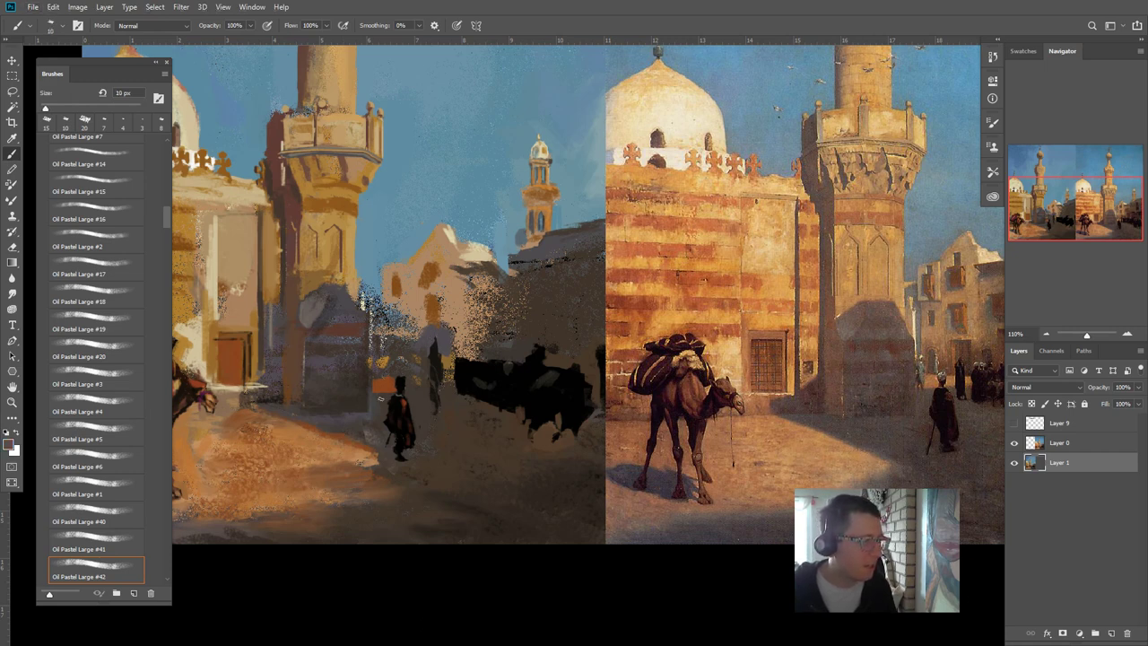
pyautogui.keyDown('alt'); pyautogui.click(377, 447); pyautogui.keyUp('alt')
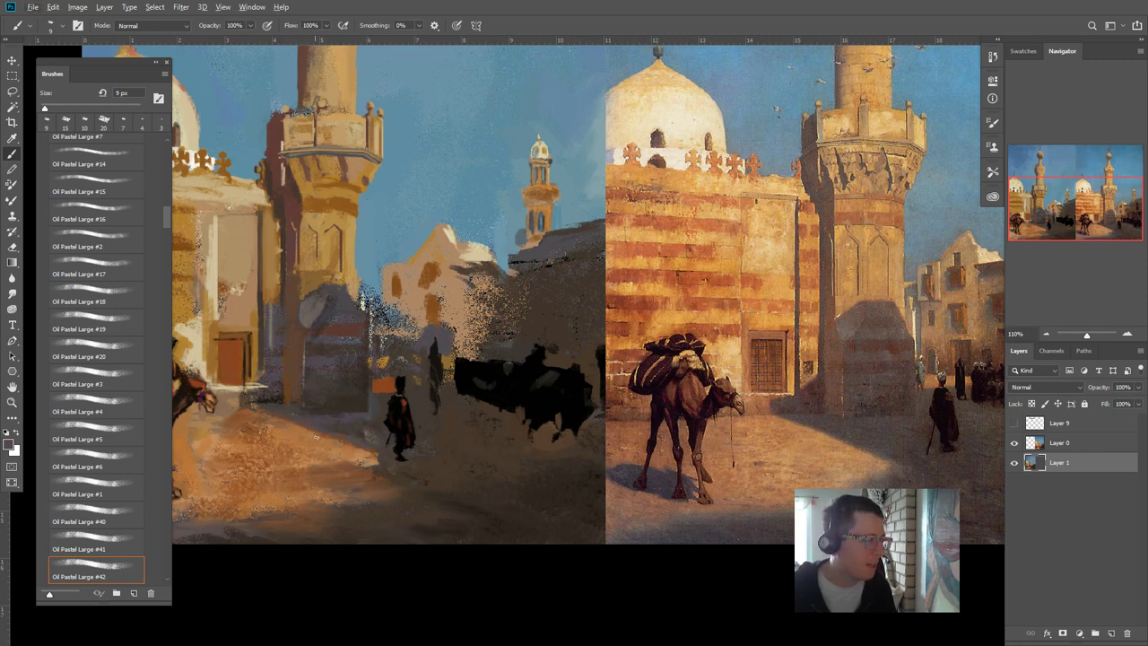
pyautogui.keyDown('alt'); pyautogui.click(357, 401); pyautogui.keyUp('alt')
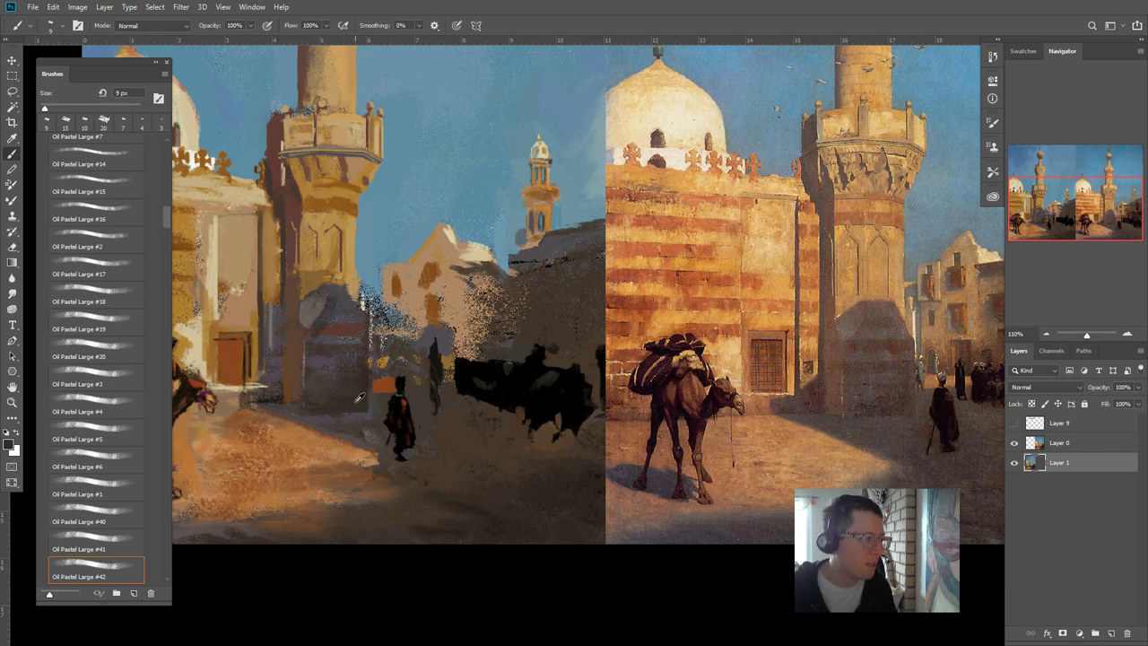
pyautogui.press(']')
pyautogui.press(']')
pyautogui.press(']')
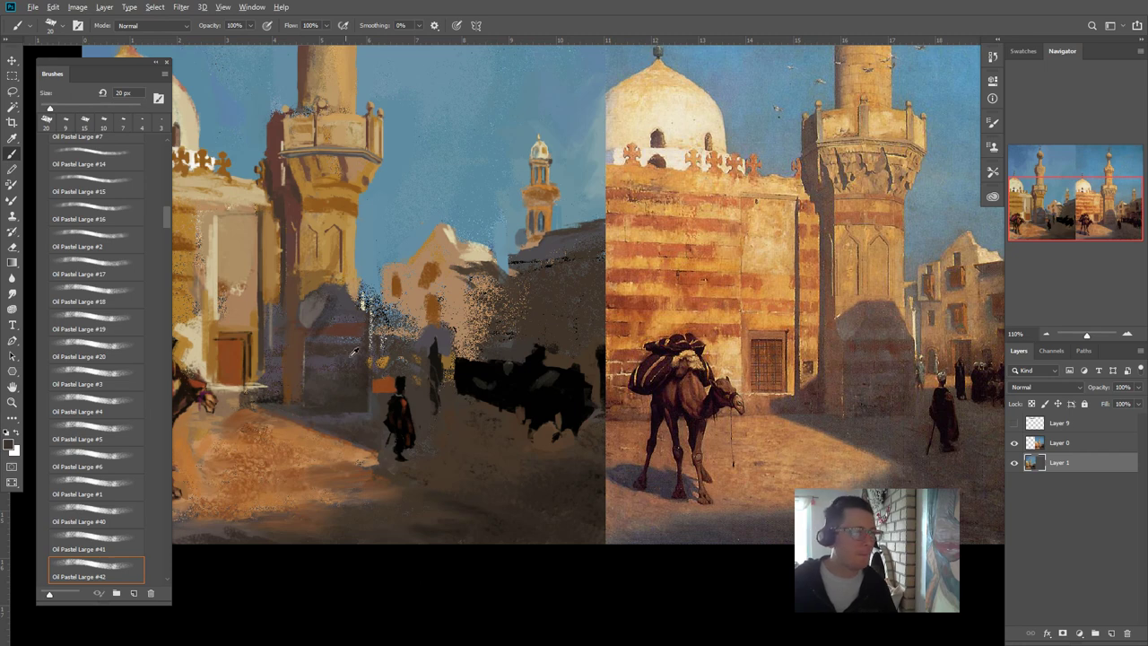
# - Refine the right edge of the minaret shaft above the shadow with sampled ochre and door brown, reducing the brush to 6 px
pyautogui.keyDown('alt'); pyautogui.click(351, 271); pyautogui.keyUp('alt')
pyautogui.press('[')
pyautogui.press('[')
pyautogui.press('[')
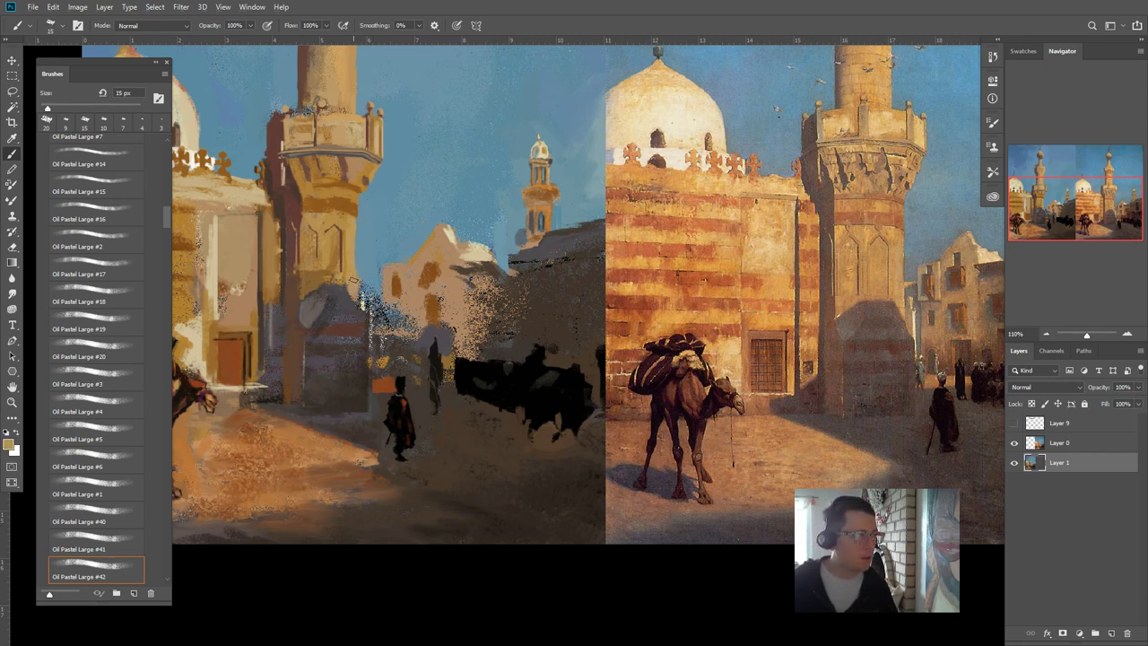
pyautogui.moveTo(357, 235); pyautogui.dragTo(354, 238)
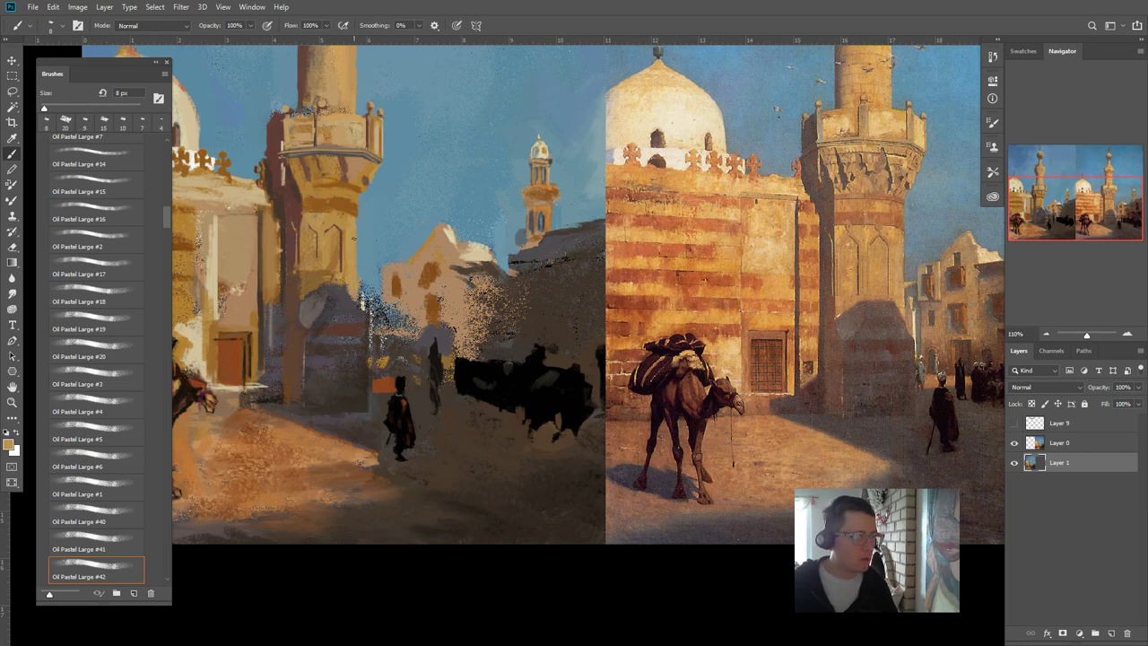
pyautogui.keyDown('alt'); pyautogui.click(238, 364); pyautogui.keyUp('alt')
pyautogui.moveTo(355, 230); pyautogui.dragTo(355, 285)
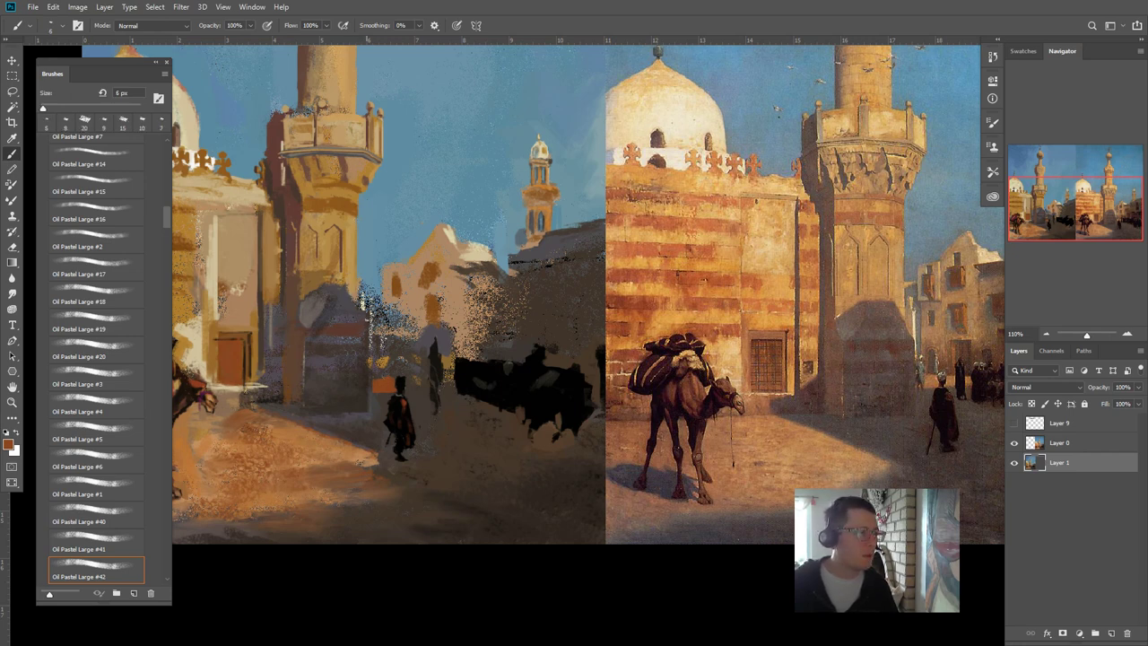
# - Touch up the upper right corner of the minaret's shaded base with sampled dark brown and grey using the 6 px brush
pyautogui.keyDown('alt'); pyautogui.click(364, 319); pyautogui.keyUp('alt')
pyautogui.click(363, 317)
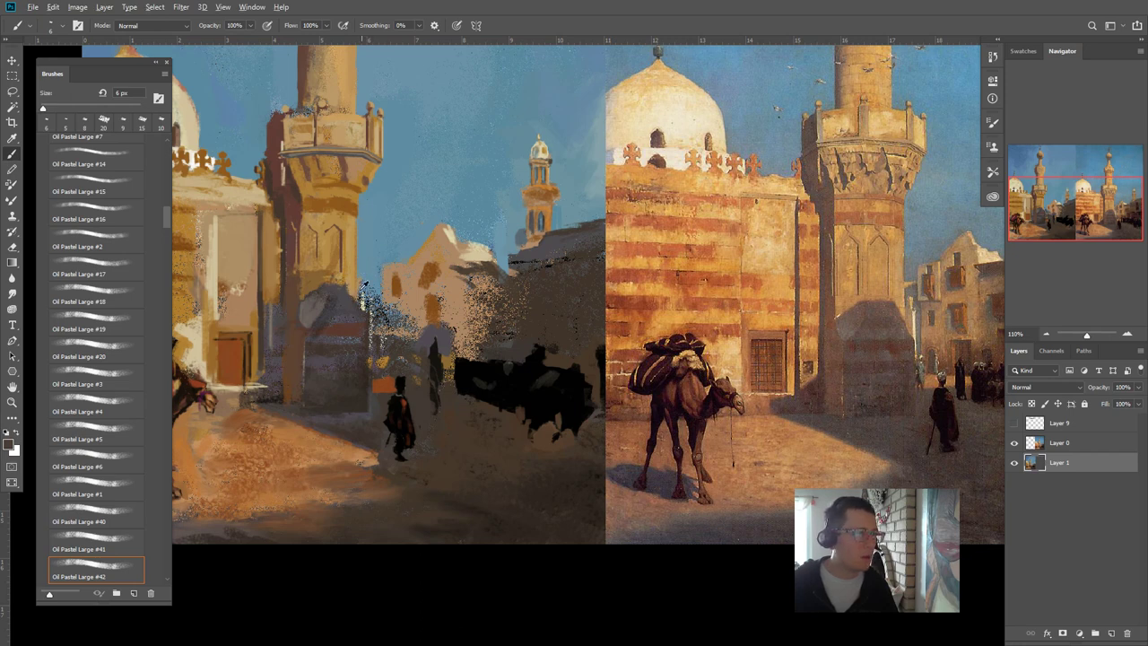
pyautogui.keyDown('alt'); pyautogui.click(398, 284); pyautogui.keyUp('alt')
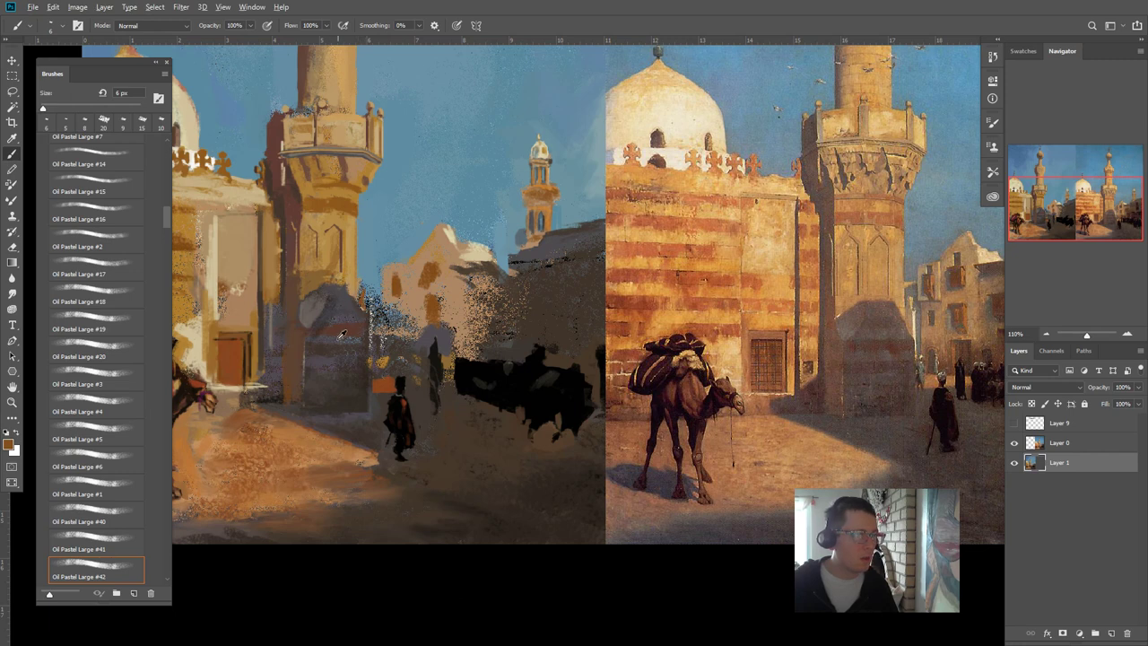
pyautogui.keyDown('alt'); pyautogui.click(341, 302); pyautogui.keyUp('alt')
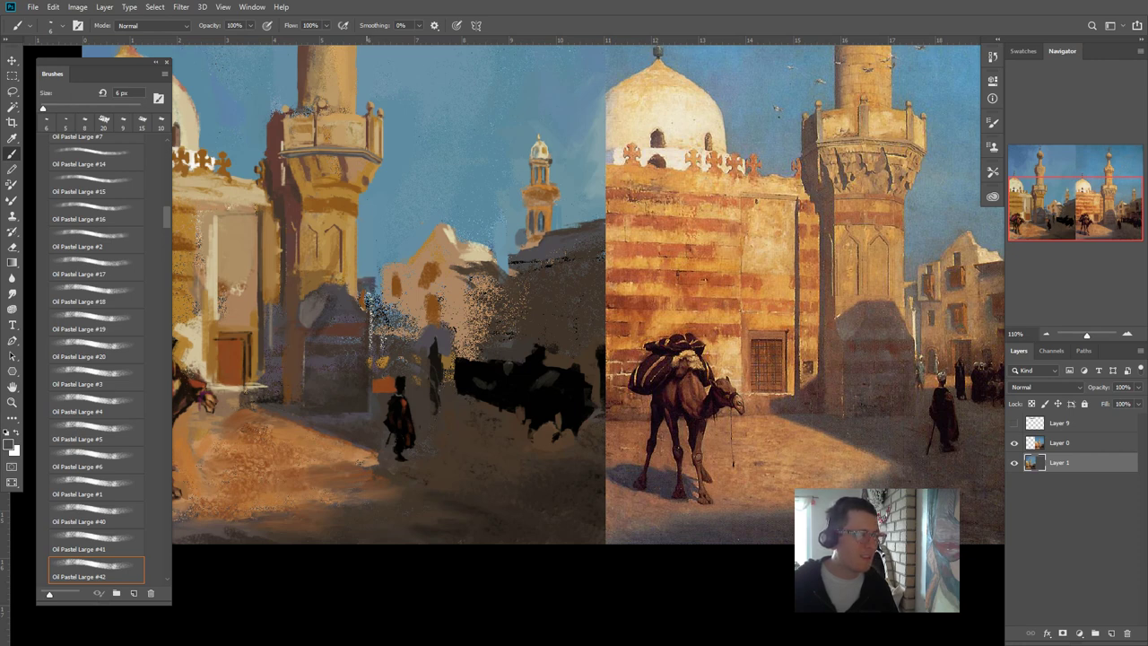
# - Extend the distant building's wall toward the minaret in sampled beige and add a small brown window with a 7 px brush
pyautogui.keyDown('alt'); pyautogui.click(393, 275); pyautogui.keyUp('alt')
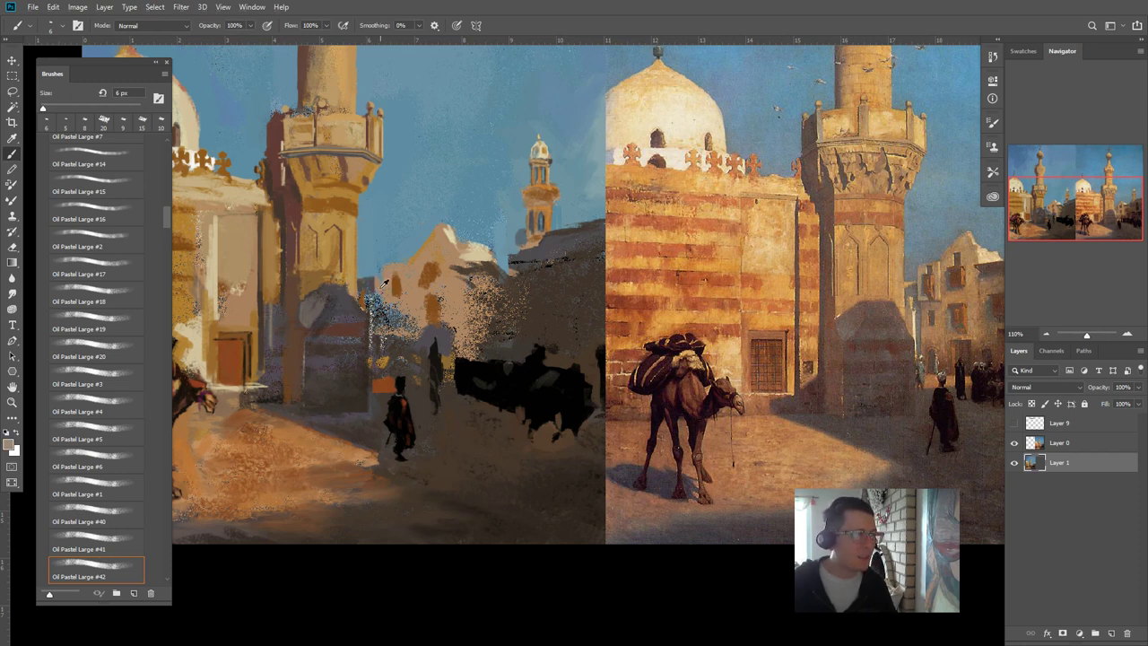
pyautogui.press(']')
pyautogui.keyDown('alt'); pyautogui.click(404, 285); pyautogui.keyUp('alt')
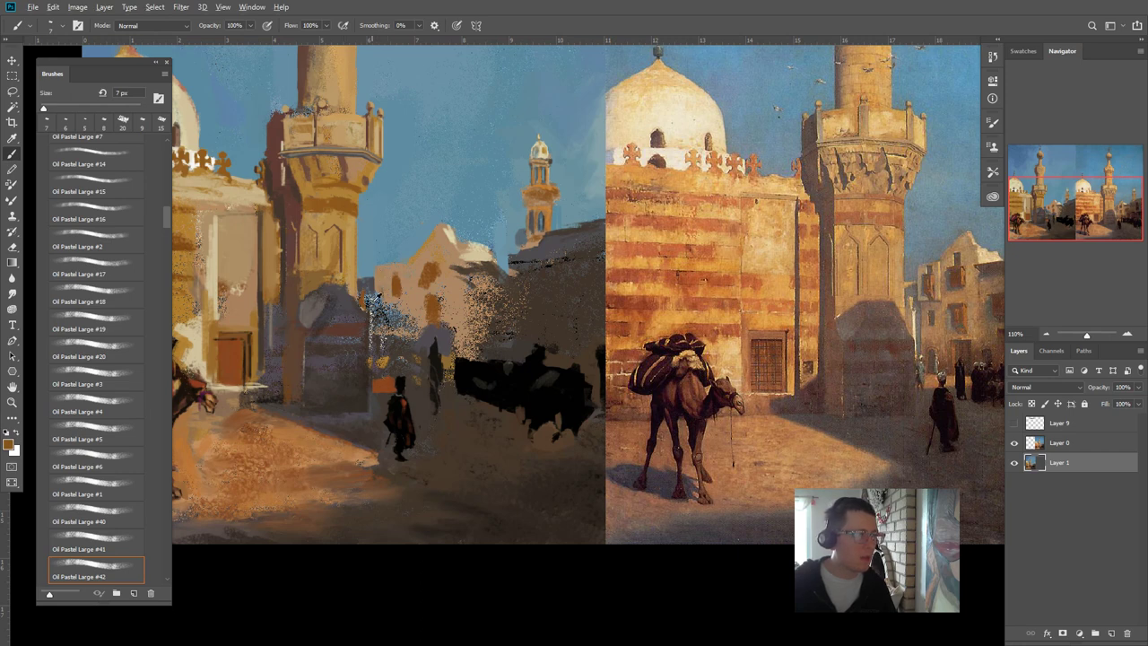
pyautogui.keyDown('alt'); pyautogui.click(355, 303); pyautogui.keyUp('alt')
pyautogui.keyDown('alt'); pyautogui.click(381, 276); pyautogui.keyUp('alt')
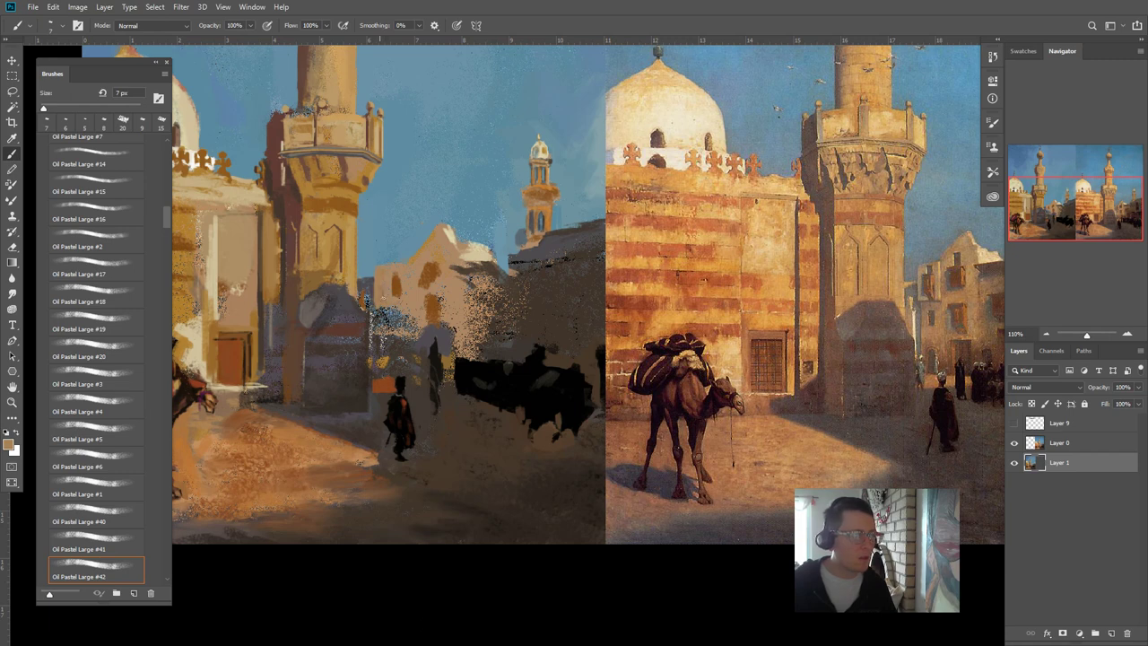
pyautogui.keyDown('alt'); pyautogui.click(397, 283); pyautogui.keyUp('alt')
pyautogui.moveTo(385, 279); pyautogui.dragTo(383, 296)
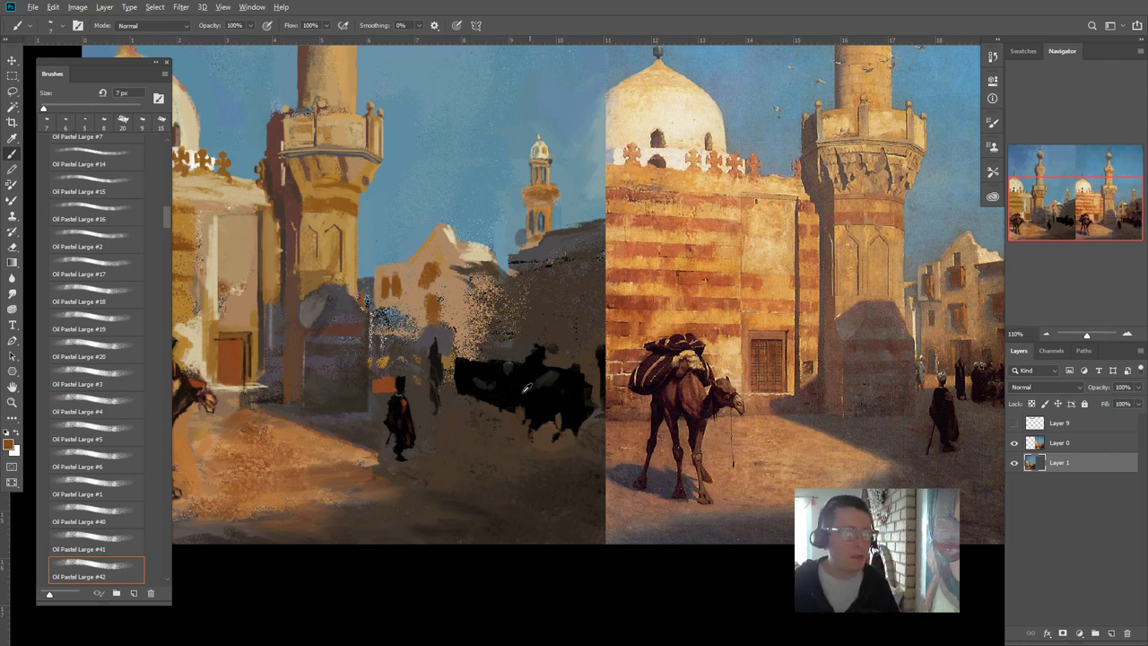
# - Block in the small upper window on the distant building's left end with sampled shadow and wall tones, using a 4 to 7 px brush
pyautogui.keyDown('alt'); pyautogui.click(383, 268); pyautogui.keyUp('alt')
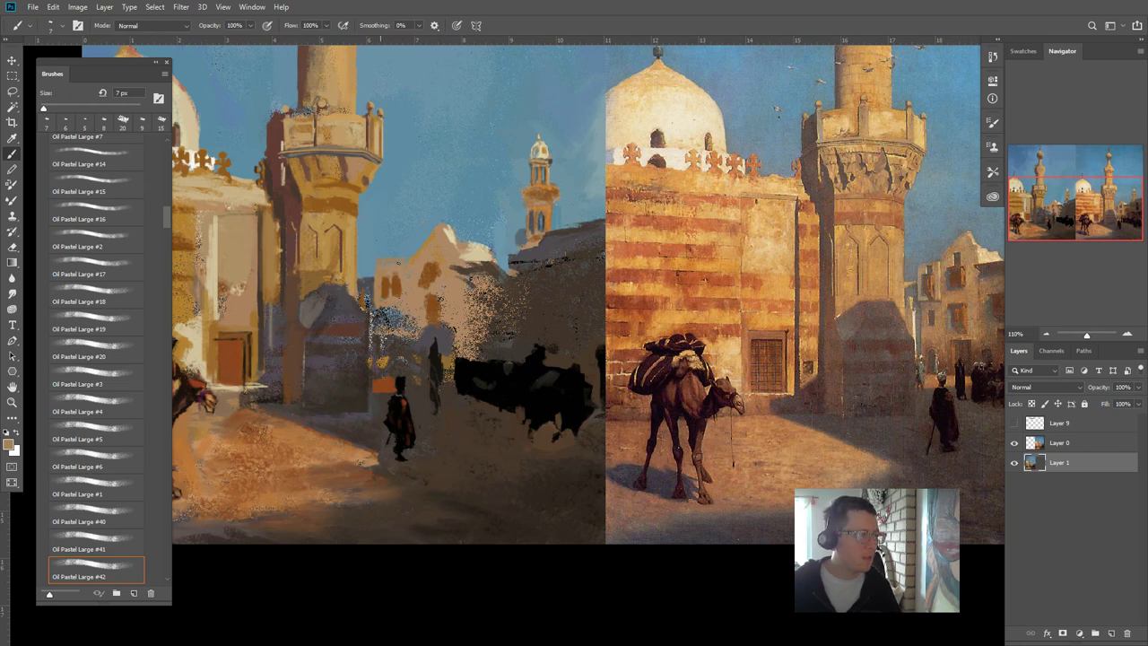
pyautogui.keyDown('alt'); pyautogui.click(346, 296); pyautogui.keyUp('alt')
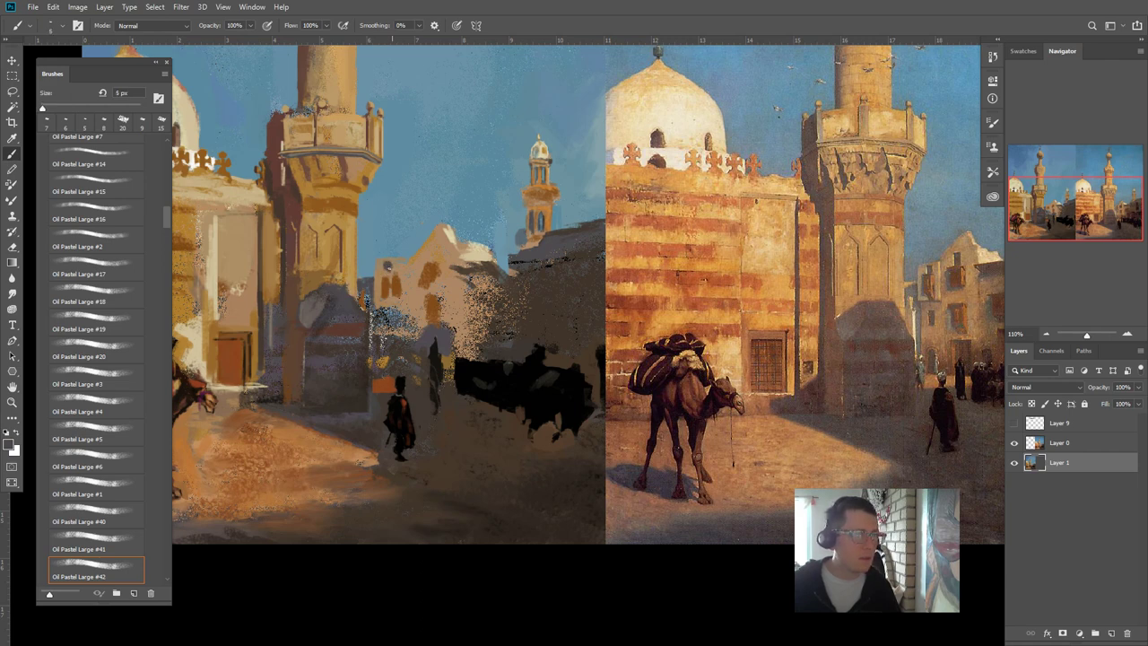
pyautogui.keyDown('alt'); pyautogui.click(400, 259); pyautogui.keyUp('alt')
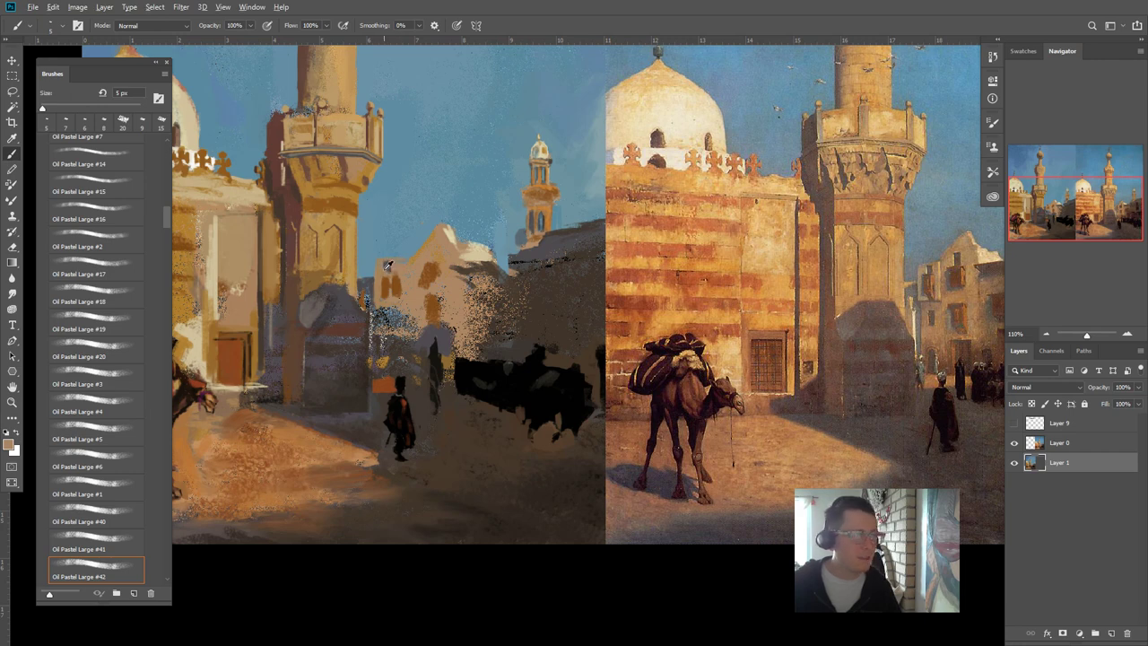
pyautogui.keyDown('alt'); pyautogui.click(387, 264); pyautogui.keyUp('alt')
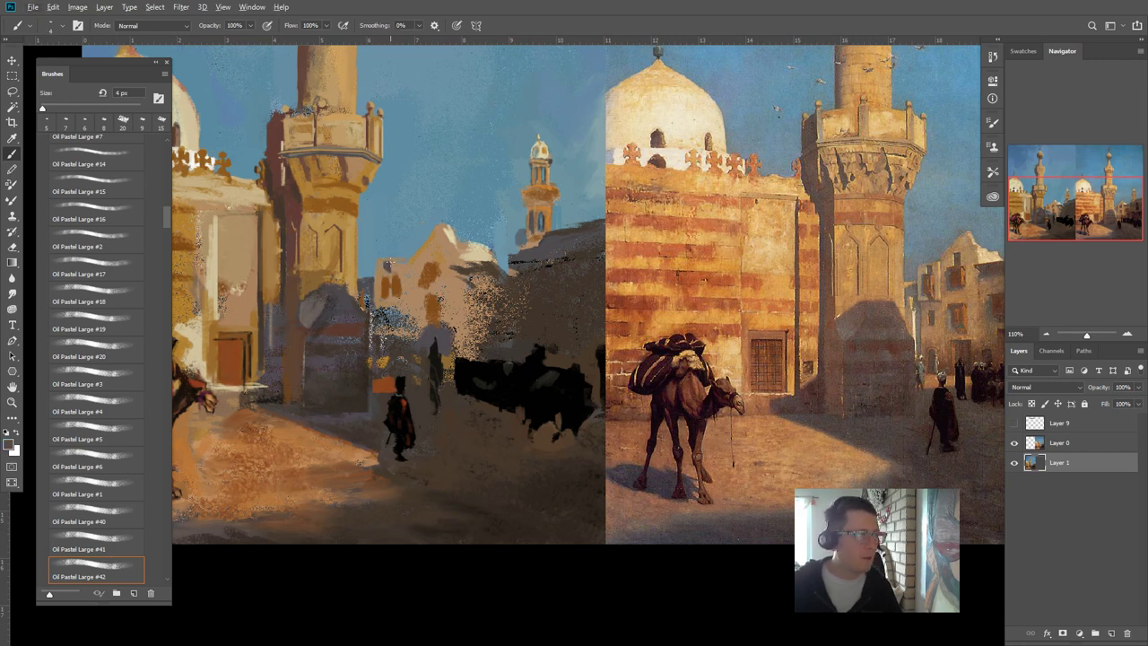
pyautogui.keyDown('alt'); pyautogui.click(398, 256); pyautogui.keyUp('alt')
pyautogui.press(']')
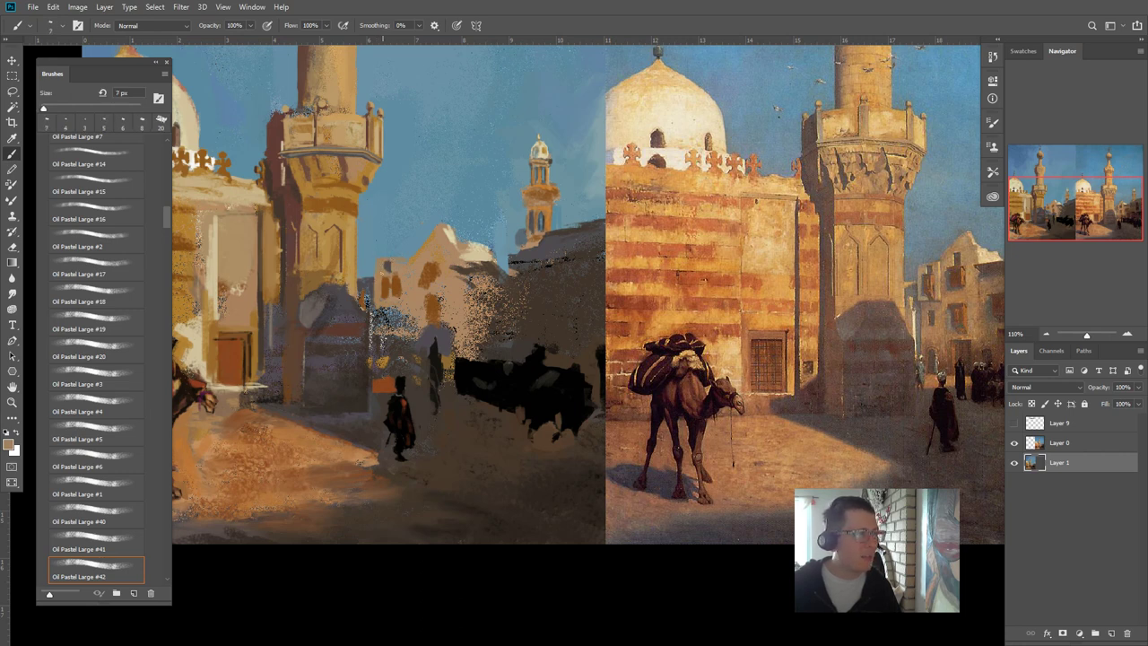
pyautogui.keyDown('alt'); pyautogui.click(391, 258); pyautogui.keyUp('alt')
# - Refine the distant building's small upper window with sampled cream highlights and near-black darks, using a fine 1 to 5 px brush
pyautogui.keyDown('alt'); pyautogui.click(548, 151); pyautogui.keyUp('alt')
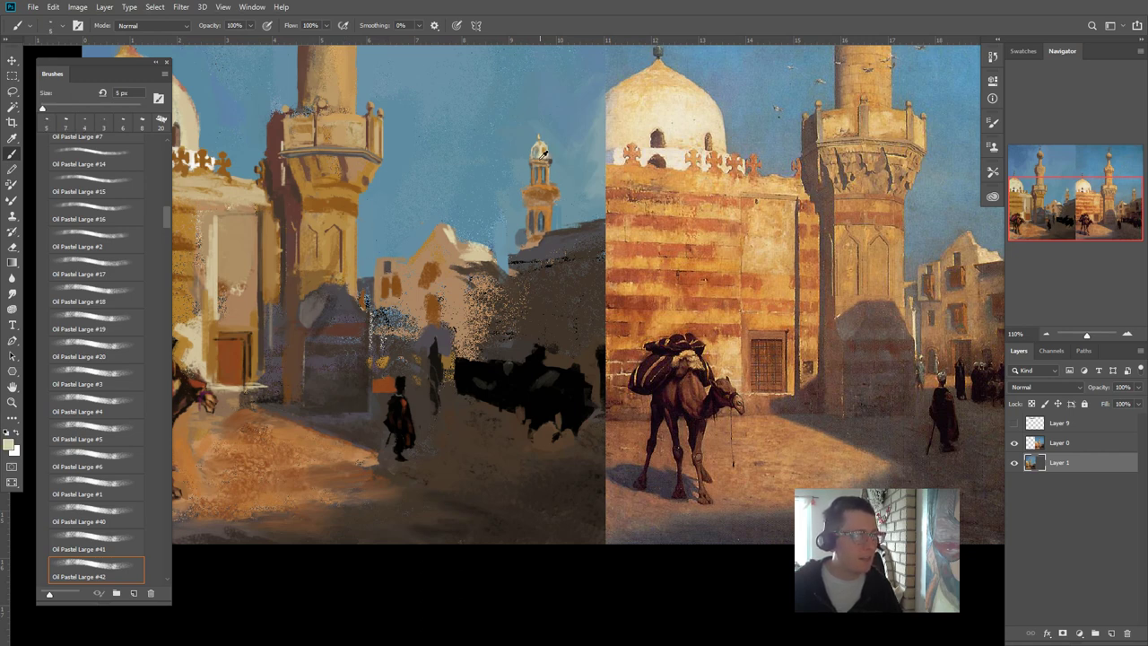
pyautogui.keyDown('alt'); pyautogui.click(199, 163); pyautogui.keyUp('alt')
pyautogui.keyDown('alt'); pyautogui.click(245, 362); pyautogui.keyUp('alt')
pyautogui.keyDown('alt'); pyautogui.click(275, 407); pyautogui.keyUp('alt')
pyautogui.keyDown('alt'); pyautogui.click(395, 405); pyautogui.keyUp('alt')
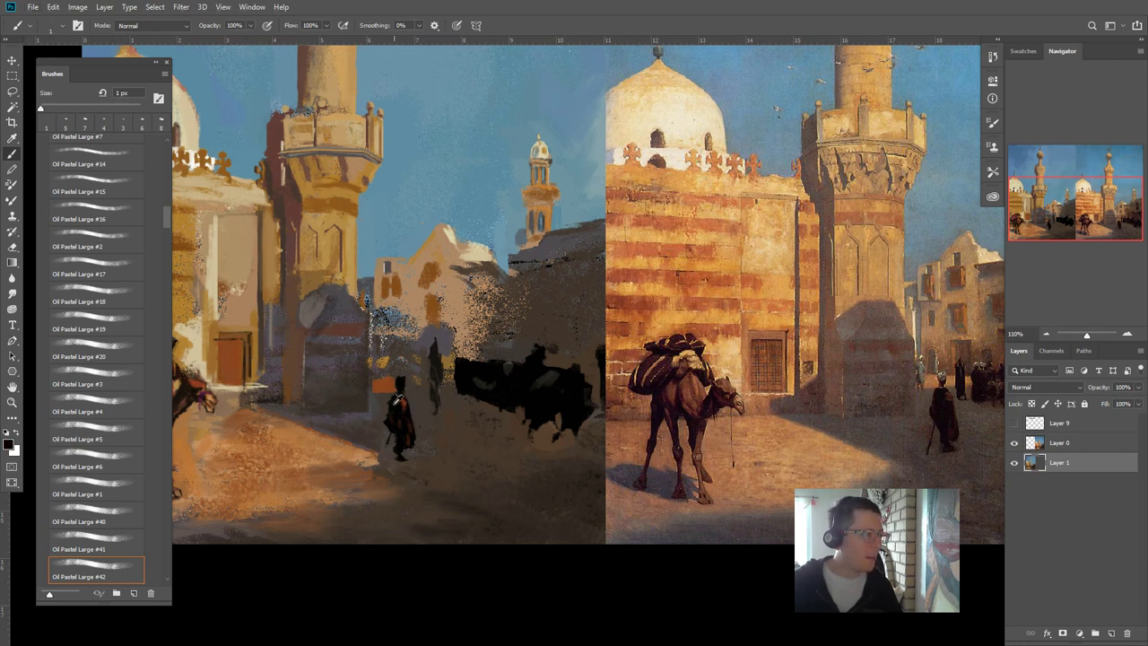
pyautogui.keyDown('alt'); pyautogui.click(361, 384); pyautogui.keyUp('alt')
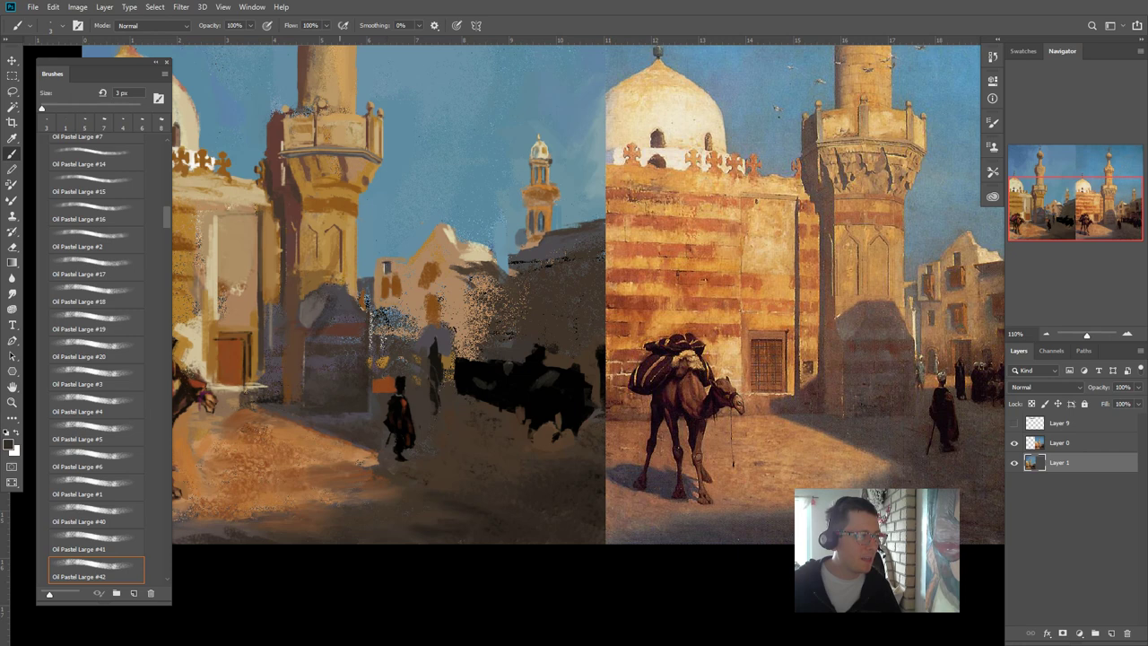
# - Paint thin light cream vertical strokes on the wall beside the distant building's small window and brown shutter with a 3 px brush
pyautogui.keyDown('alt'); pyautogui.click(384, 265); pyautogui.keyUp('alt')
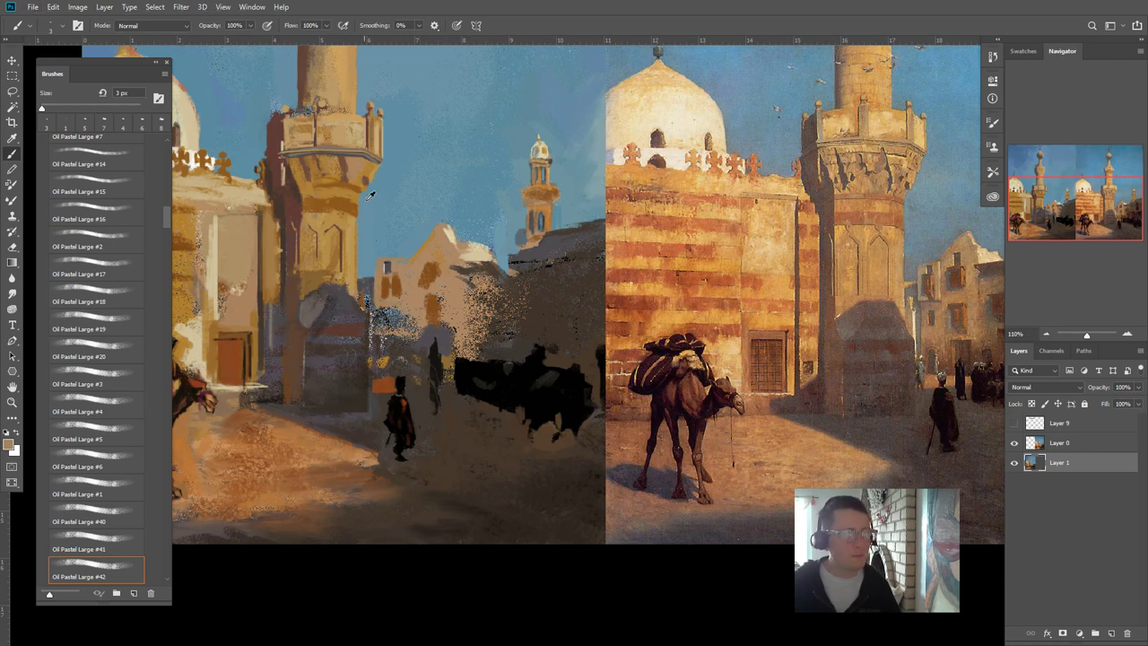
pyautogui.keyDown('alt'); pyautogui.click(194, 131); pyautogui.keyUp('alt')
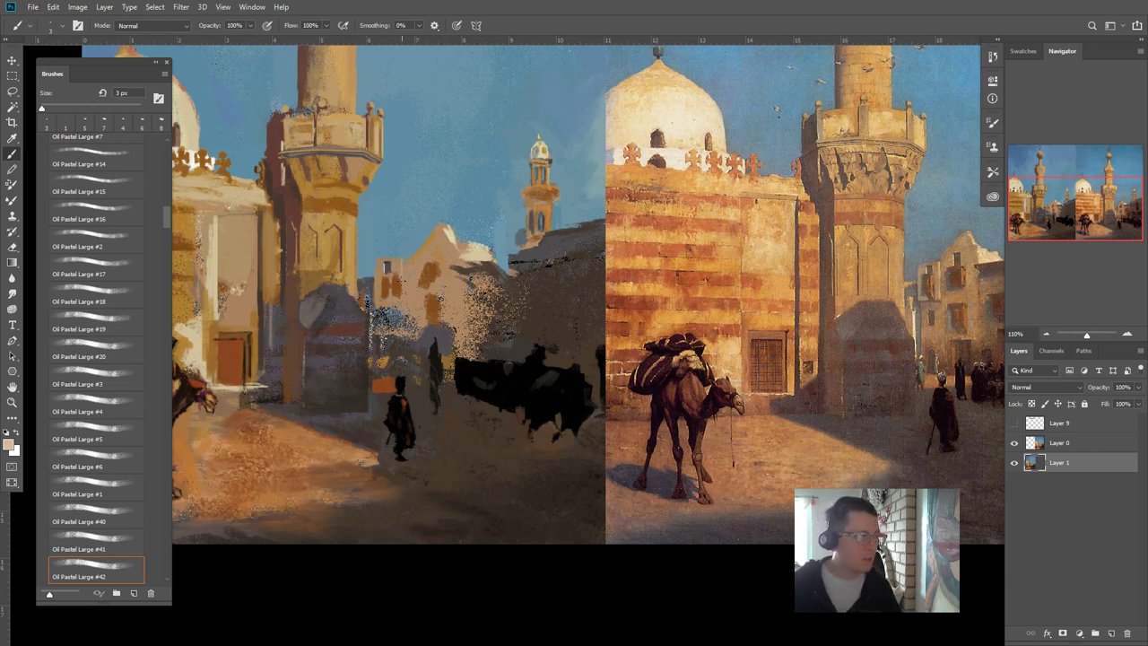
pyautogui.moveTo(401, 264); pyautogui.dragTo(402, 283)
pyautogui.moveTo(401, 281); pyautogui.dragTo(402, 298)
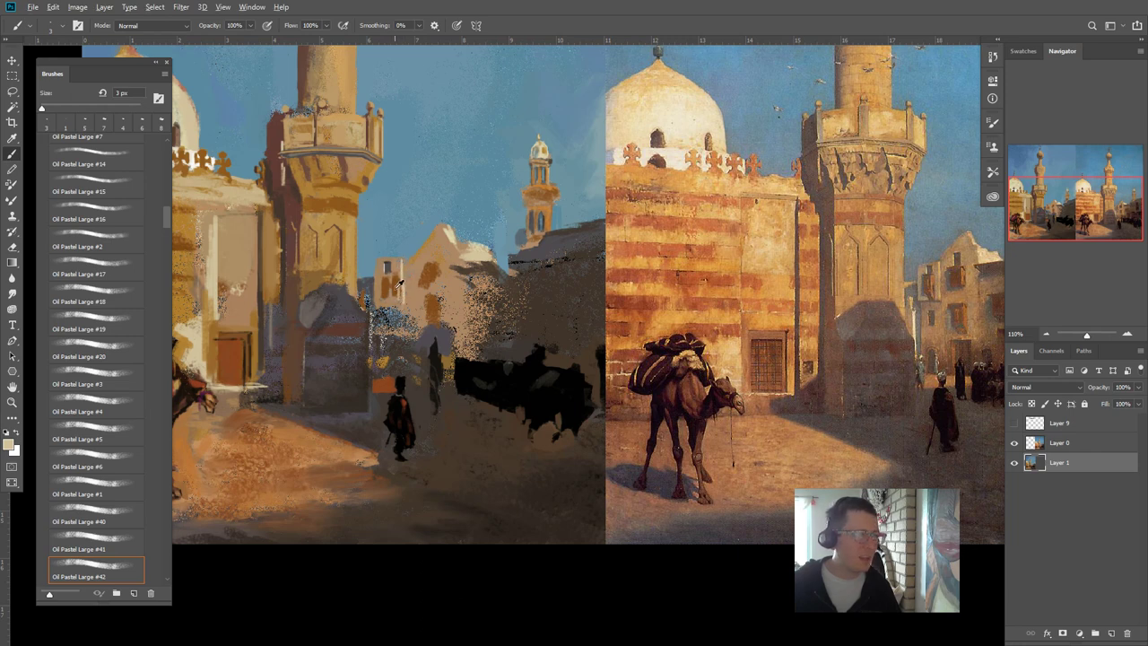
# - Touch up the brown shutter and the wall below it with colors sampled from the distant building, ending with a 7 px brush
pyautogui.keyDown('alt'); pyautogui.click(394, 280); pyautogui.keyUp('alt')
pyautogui.keyDown('alt'); pyautogui.click(395, 281); pyautogui.keyUp('alt')
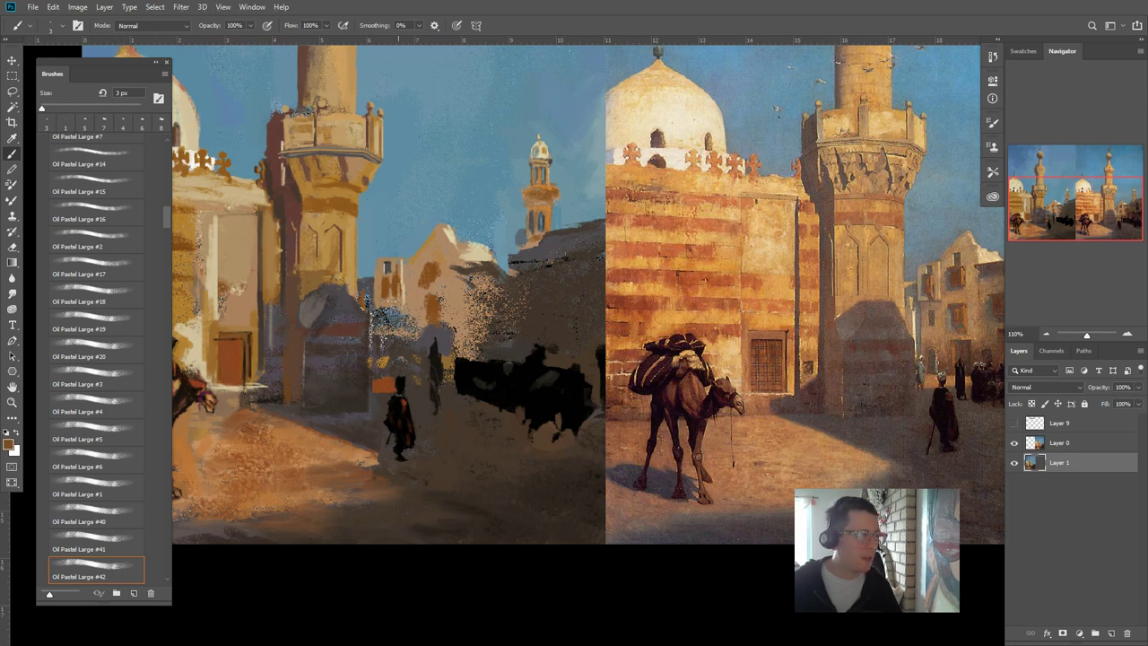
pyautogui.keyDown('alt'); pyautogui.click(403, 296); pyautogui.keyUp('alt')
pyautogui.press(']')
pyautogui.press(']')
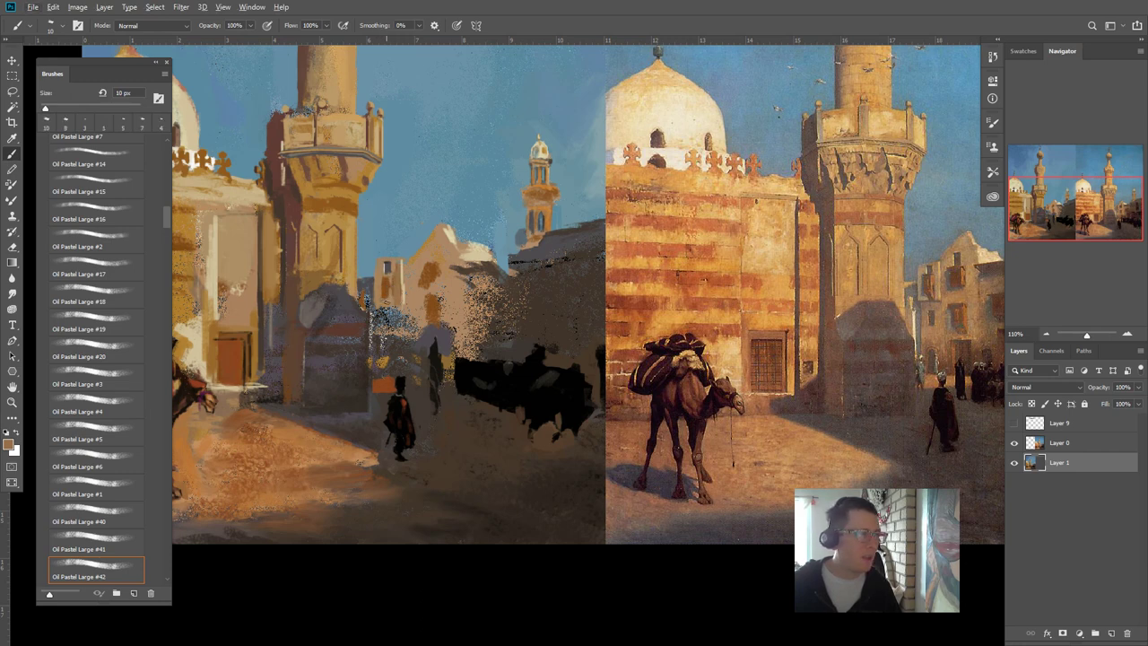
pyautogui.press('[')
pyautogui.press('[')
pyautogui.press('[')
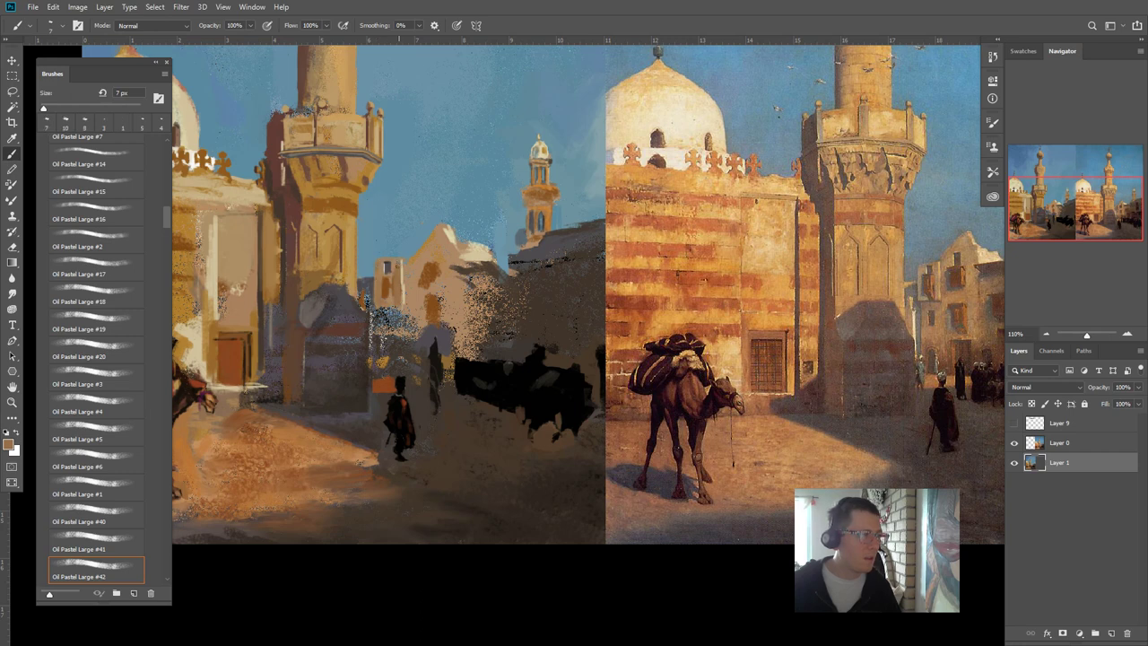
# - Rework the wall and roof edge around the distant building's windows with sampled tan, brown and sky blue, using a 5 to 10 px brush
pyautogui.keyDown('alt'); pyautogui.click(417, 260); pyautogui.keyUp('alt')
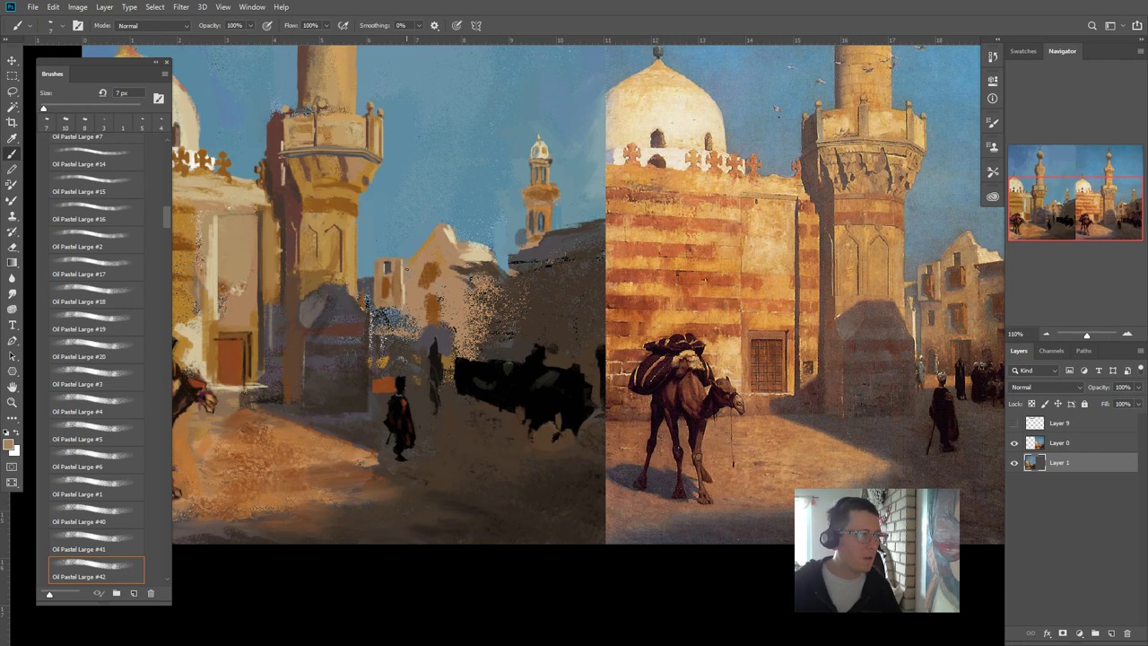
pyautogui.keyDown('alt'); pyautogui.click(401, 270); pyautogui.keyUp('alt')
pyautogui.press('[')
pyautogui.keyDown('alt'); pyautogui.click(412, 264); pyautogui.keyUp('alt')
pyautogui.press(']')
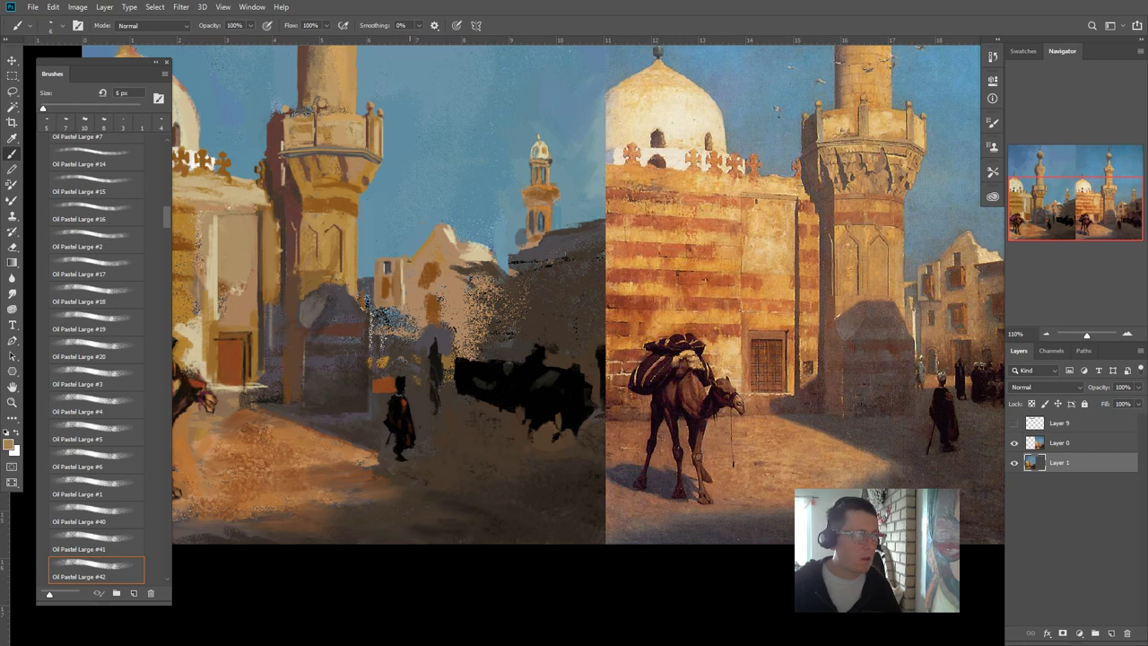
pyautogui.press(']')
pyautogui.press(']')
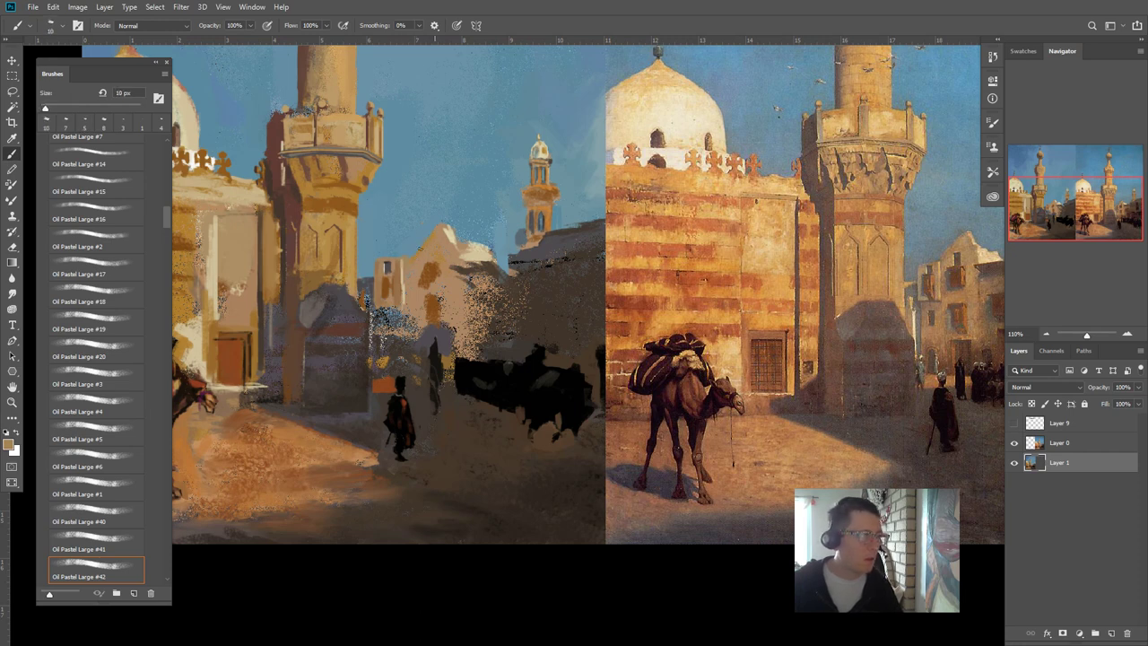
pyautogui.keyDown('alt'); pyautogui.click(385, 285); pyautogui.keyUp('alt')
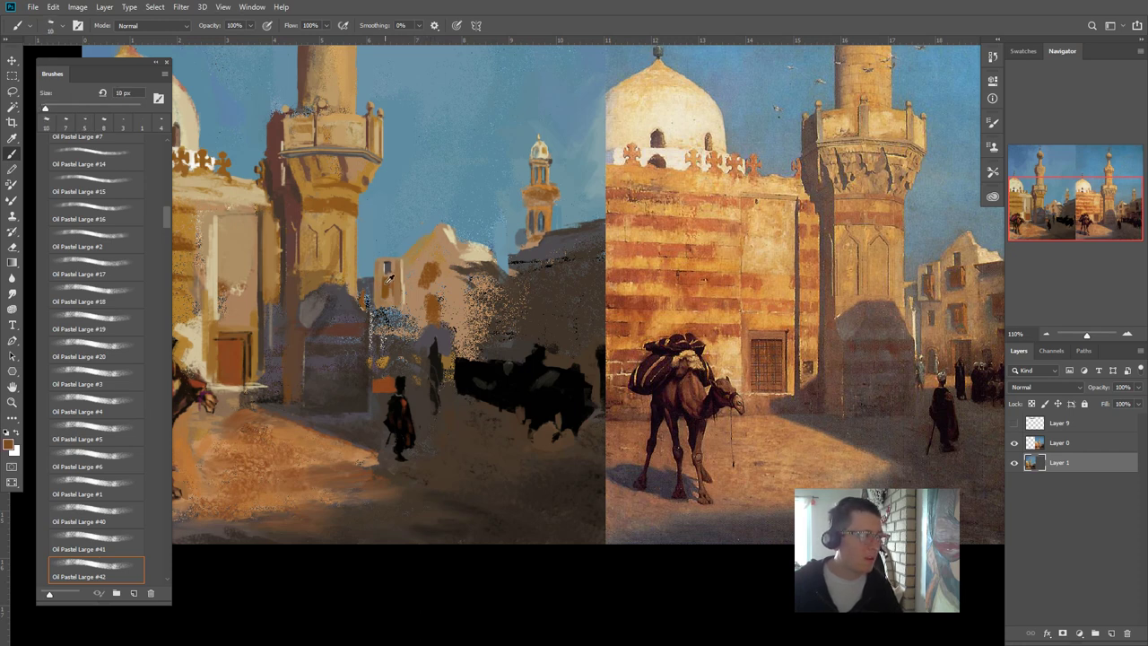
pyautogui.keyDown('alt'); pyautogui.click(401, 247); pyautogui.keyUp('alt')
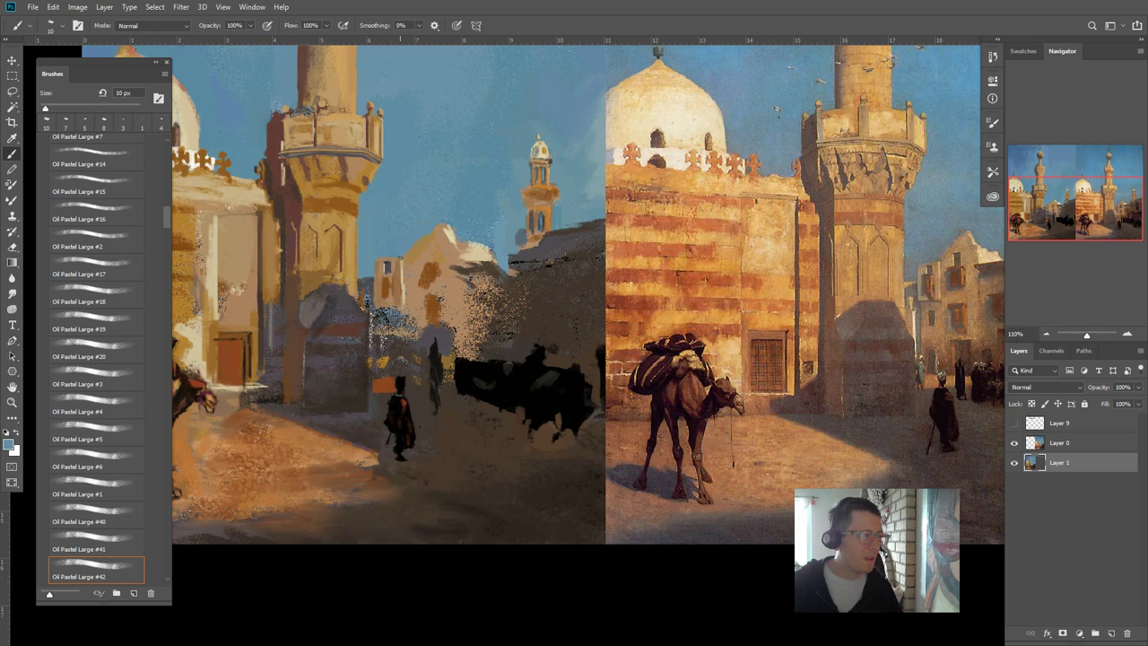
pyautogui.keyDown('alt'); pyautogui.click(408, 257); pyautogui.keyUp('alt')
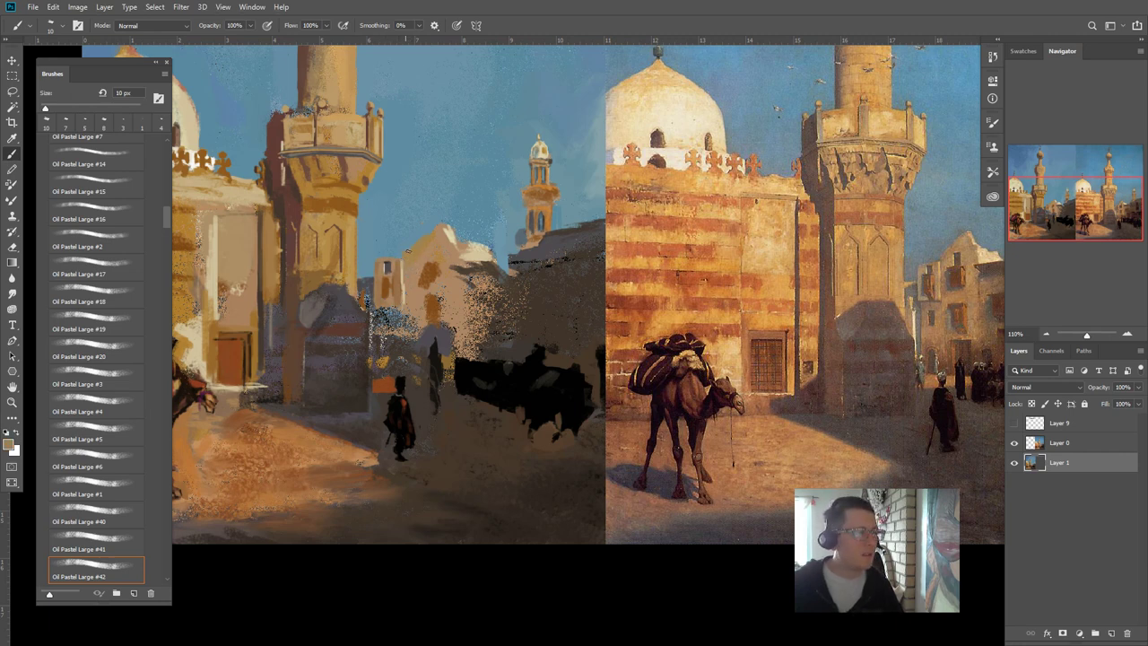
# - Sample the sky blue above the distant roofline and enlarge the brush to 60 px
pyautogui.keyDown('alt'); pyautogui.click(472, 231); pyautogui.keyUp('alt')
pyautogui.press(']')
pyautogui.press(']')
pyautogui.press(']')
pyautogui.press(']')
pyautogui.press(']')
pyautogui.press(']')
pyautogui.press(']')
pyautogui.press(']')
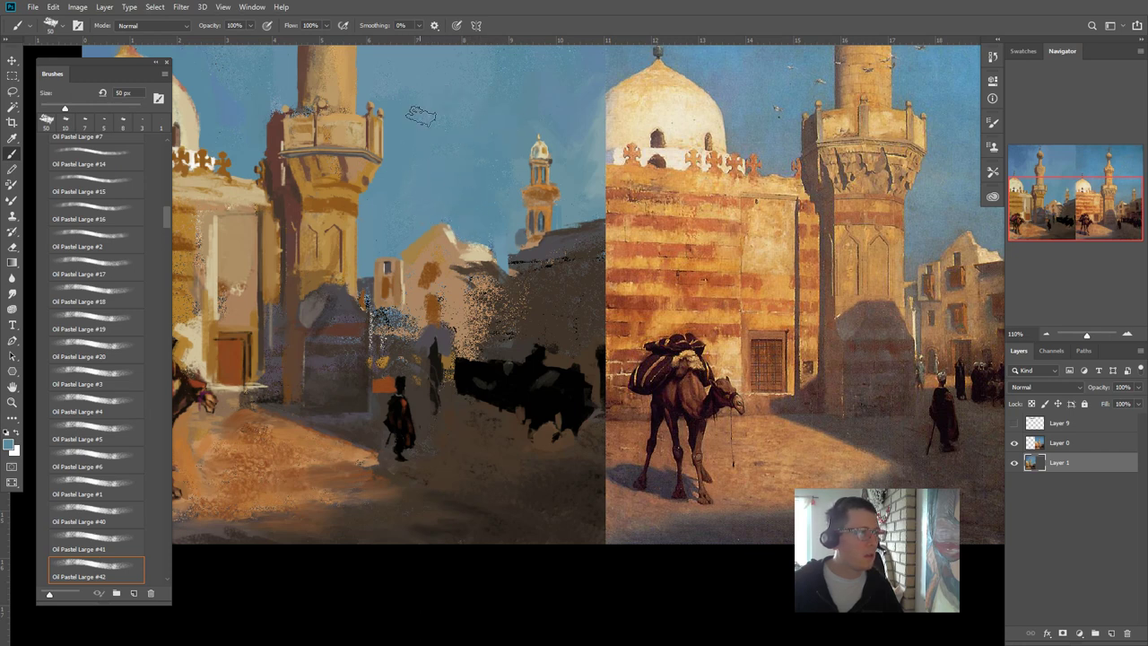
pyautogui.press(']')
# - Set the brush to 10% flow and 100 px for soft blending across the open sky
pyautogui.moveTo(475, 208); pyautogui.dragTo(296, 254)
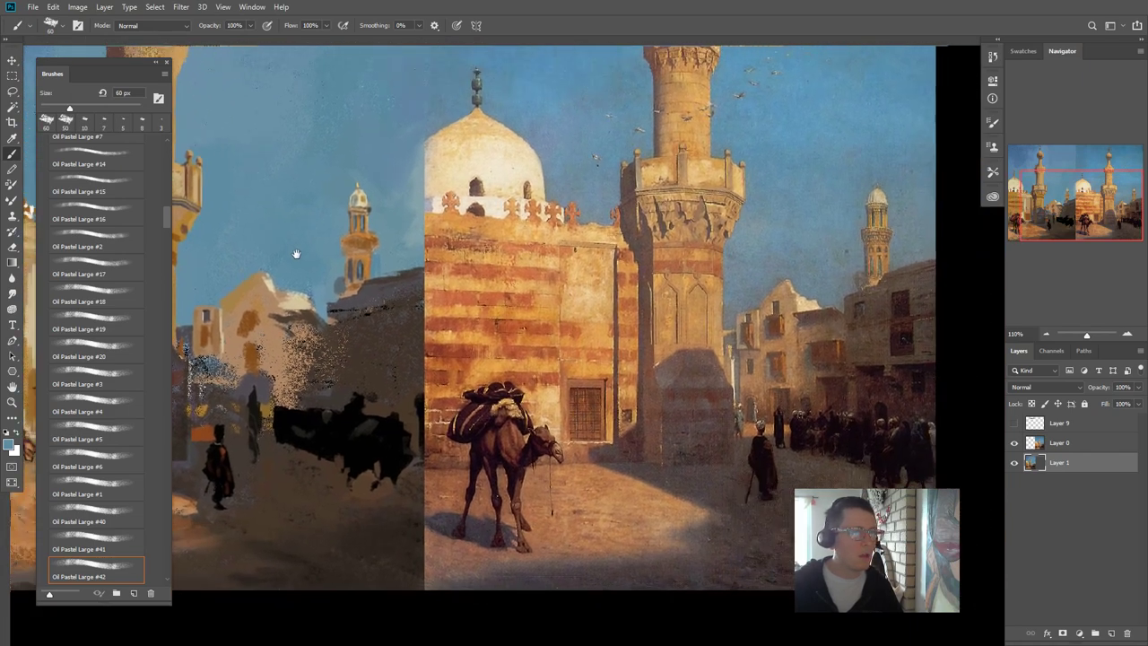
pyautogui.hotkey('ctrl', 'r')
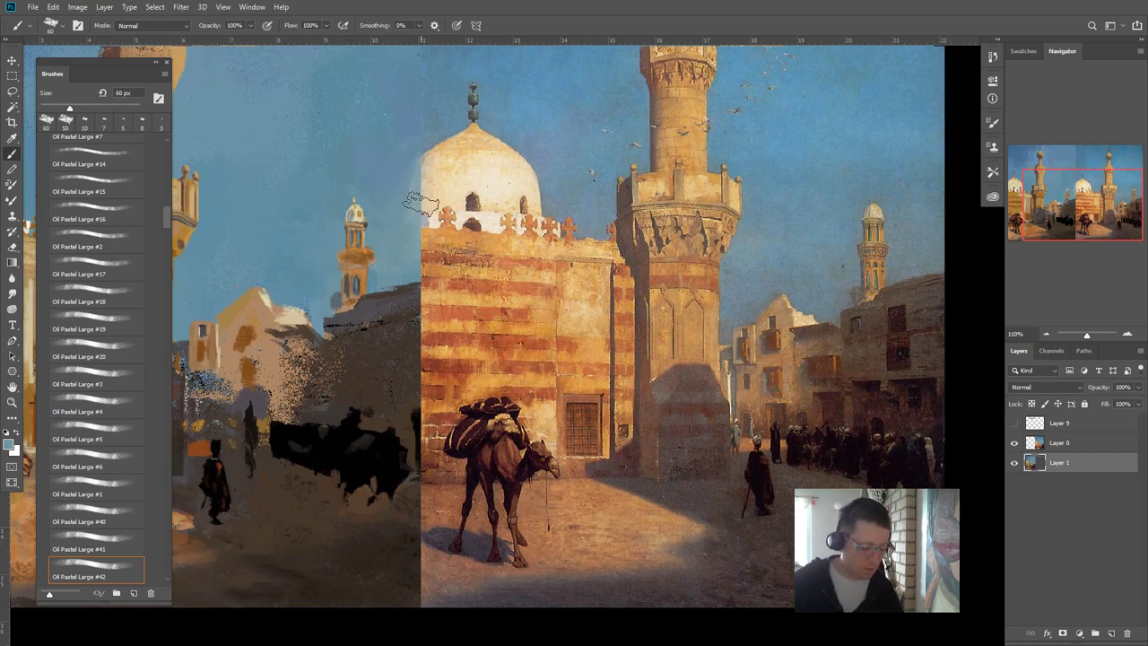
pyautogui.hotkey('shift', '1')
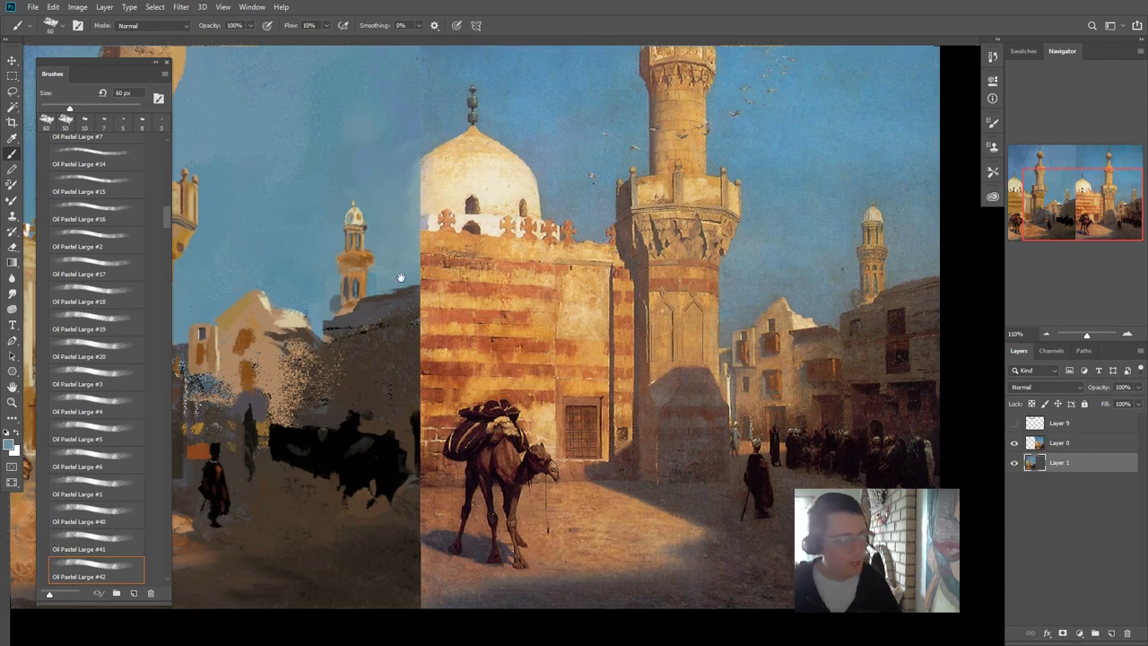
pyautogui.moveTo(401, 277); pyautogui.dragTo(471, 436)
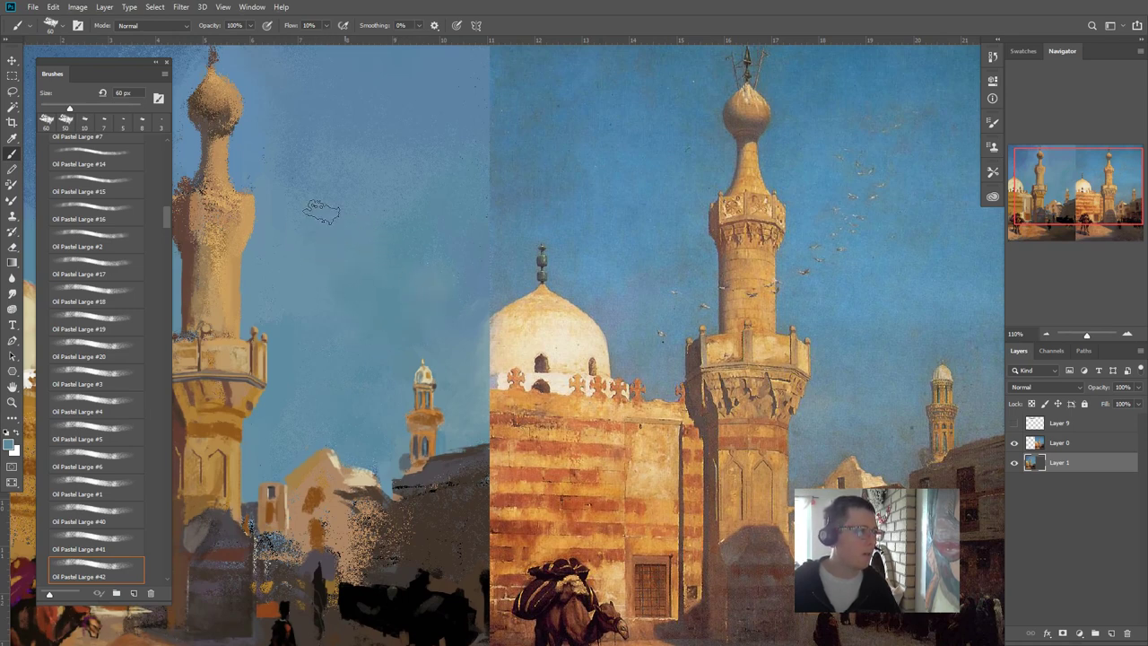
pyautogui.press(']')
pyautogui.press(']')
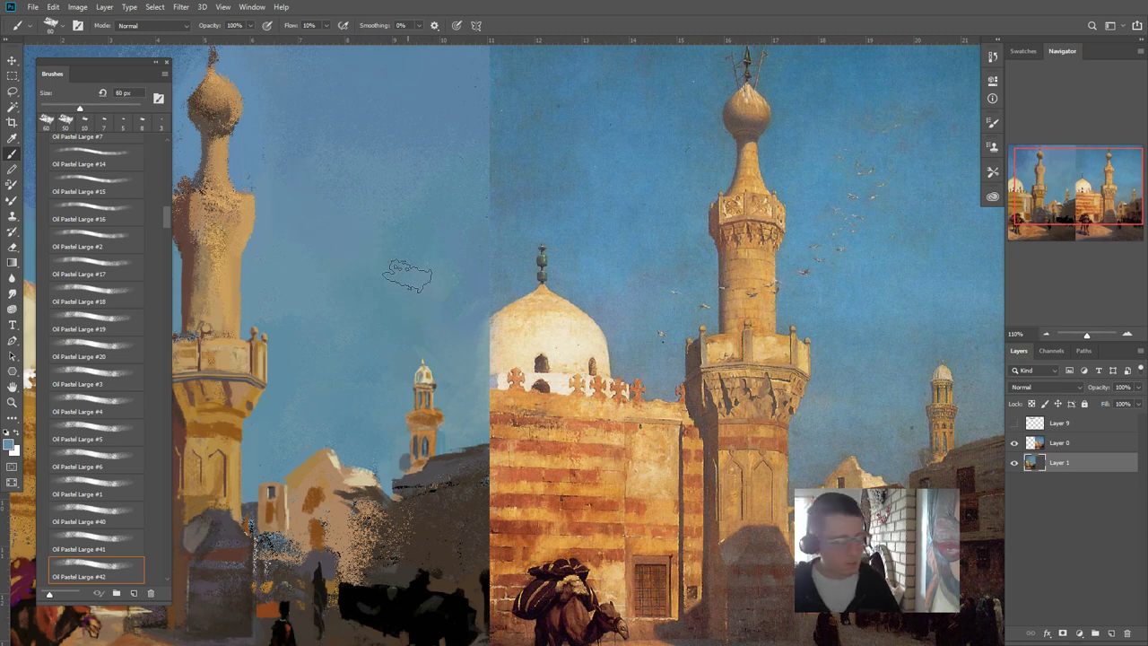
pyautogui.press(']')
pyautogui.press(']')
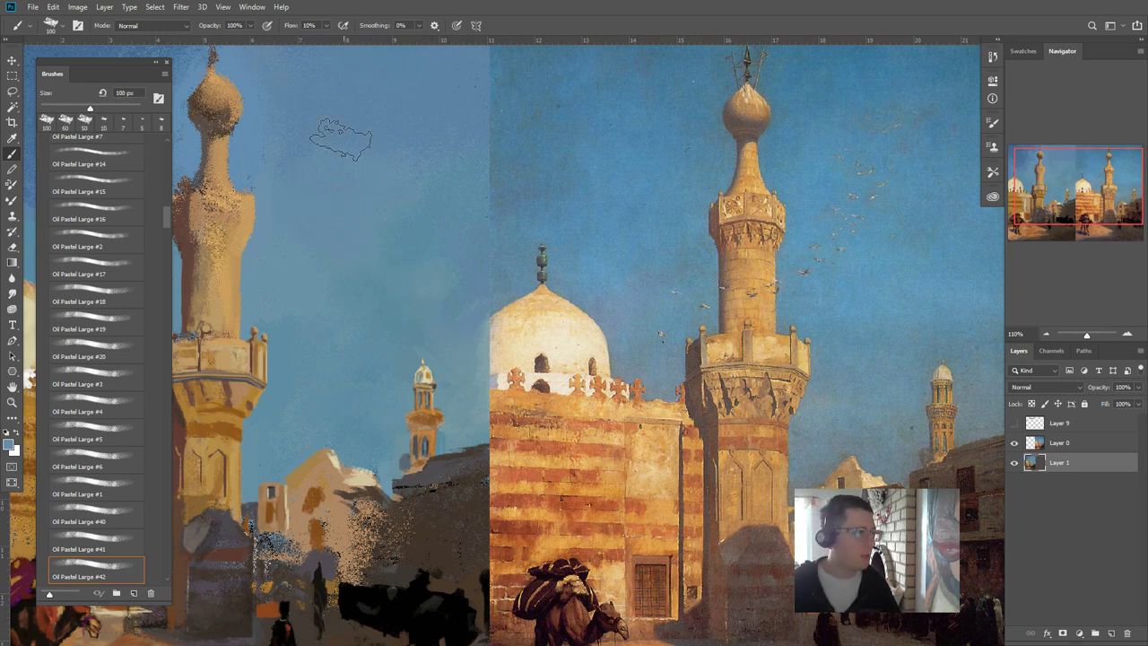
pyautogui.moveTo(410, 249); pyautogui.dragTo(341, 325)
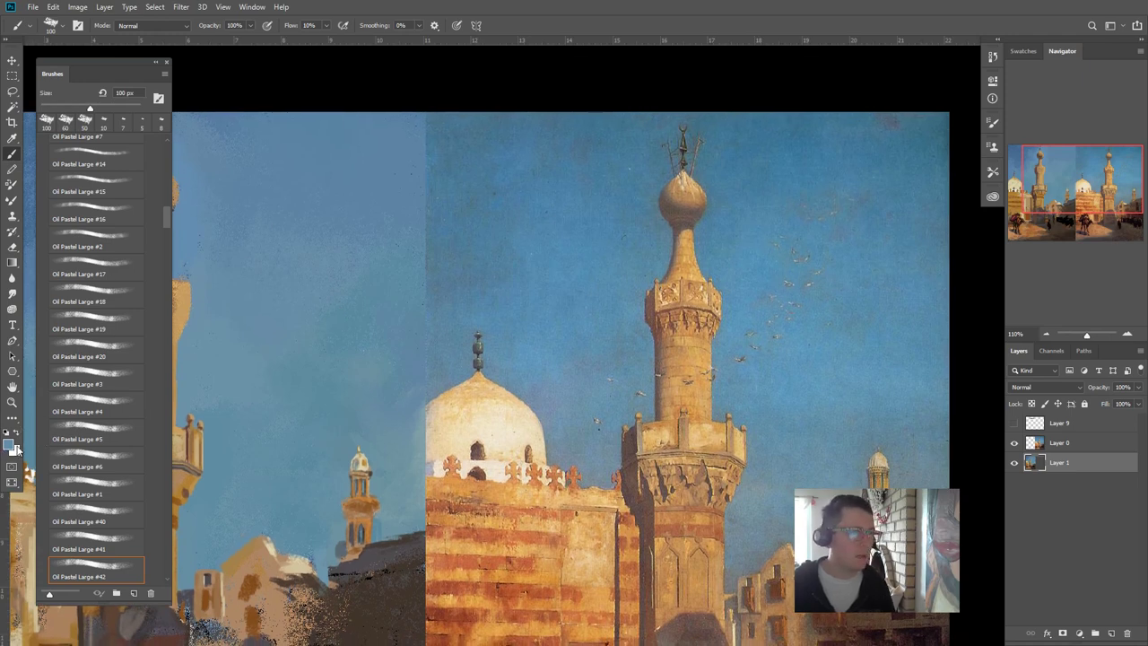
# - Set the background color to a bright saturated blue, 2f8bf2
pyautogui.click(15, 448)
pyautogui.click(356, 256)
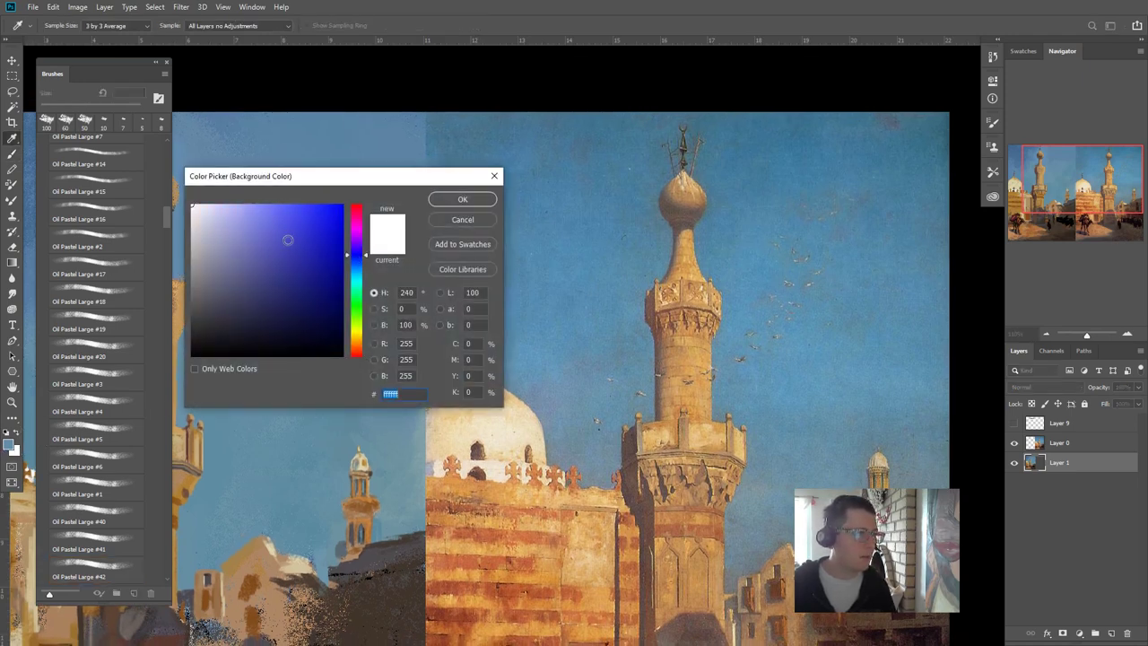
pyautogui.moveTo(288, 240)
pyautogui.mouseDown()
pyautogui.moveTo(305, 211)
pyautogui.moveTo(272, 253)
pyautogui.moveTo(277, 238)
pyautogui.mouseUp()
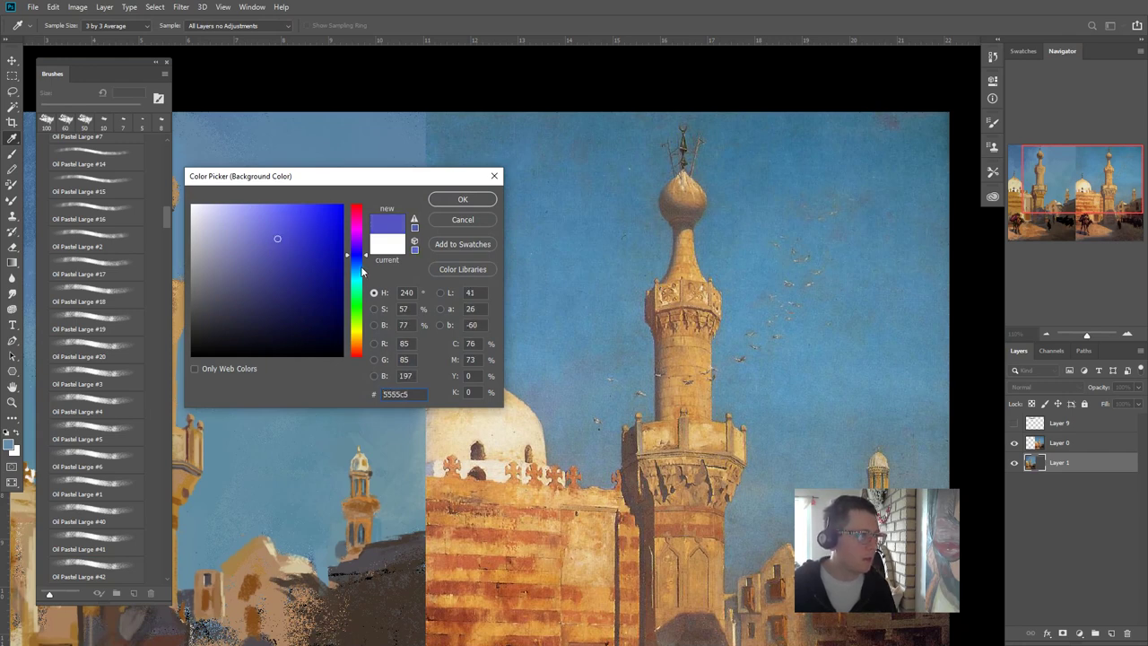
pyautogui.moveTo(363, 271); pyautogui.dragTo(359, 263)
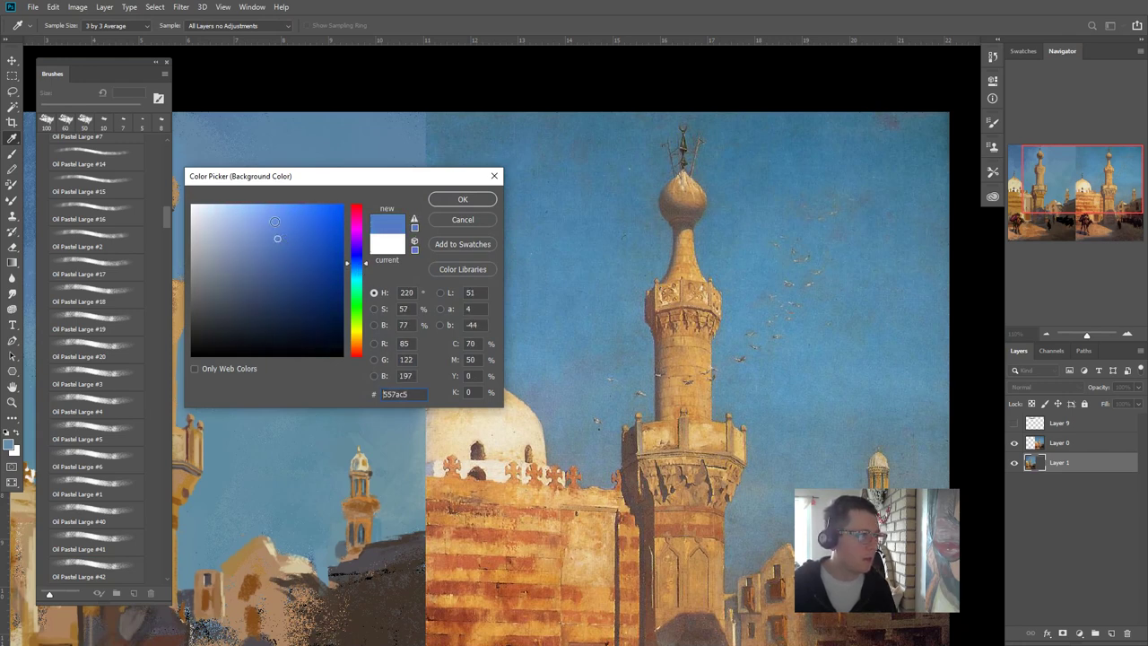
pyautogui.moveTo(275, 222); pyautogui.dragTo(300, 225)
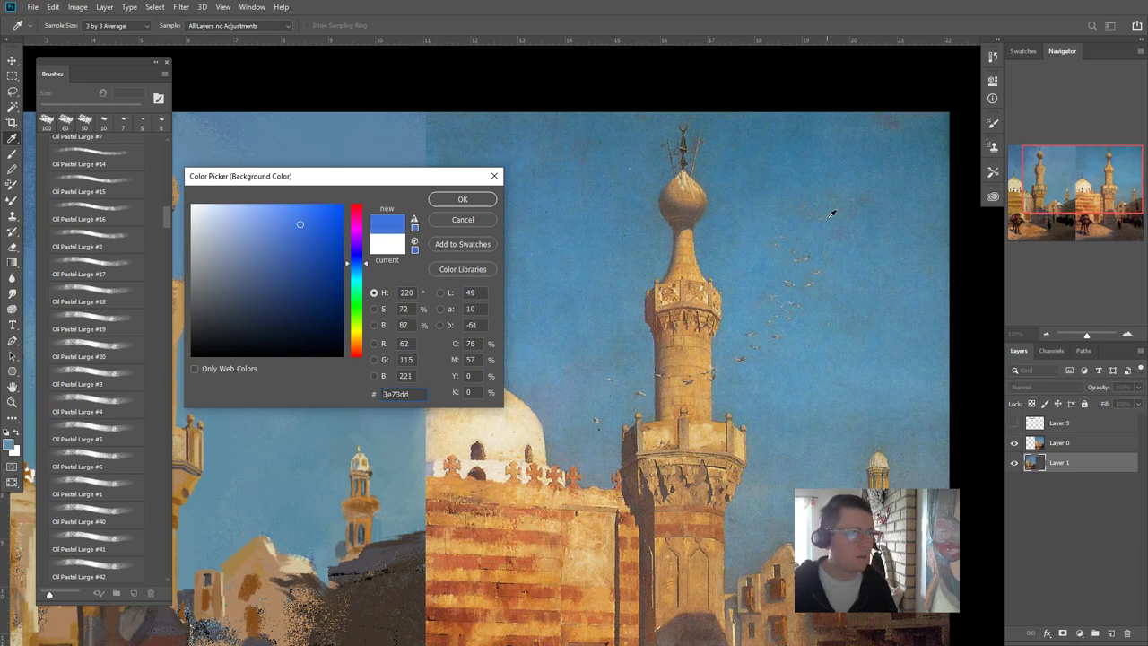
pyautogui.moveTo(353, 265); pyautogui.dragTo(357, 267)
pyautogui.moveTo(319, 212); pyautogui.dragTo(313, 212)
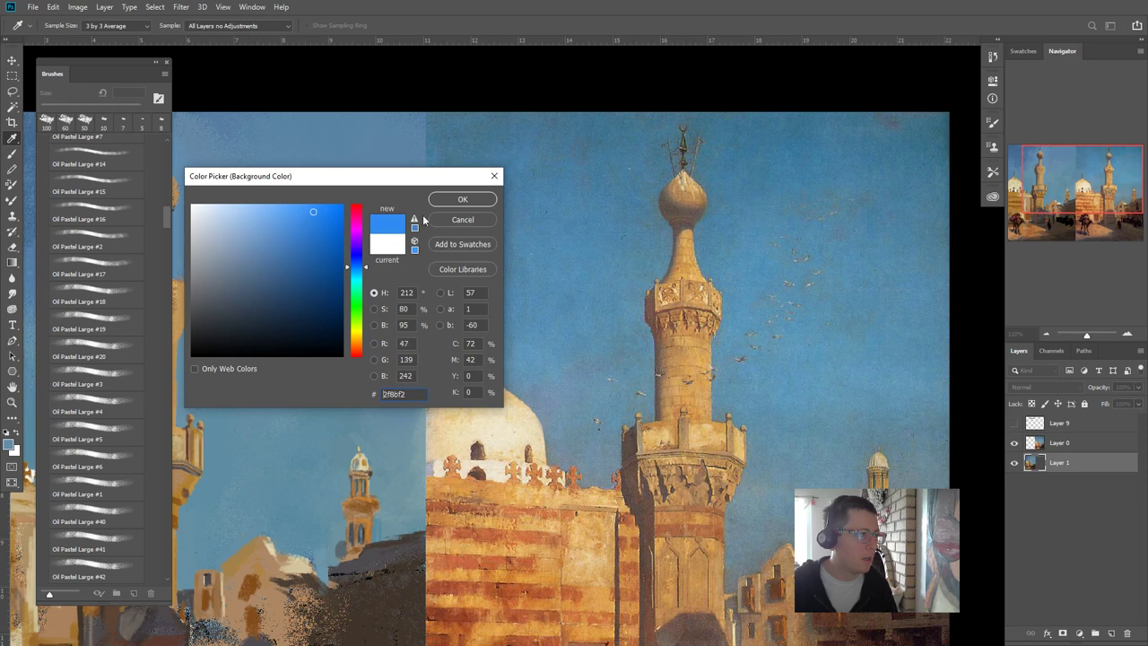
pyautogui.click(462, 199)
# - Brush the bright blue into the study's upper sky beside the reference, and change the foreground color to a darker blue, 1763b9
pyautogui.press('b')
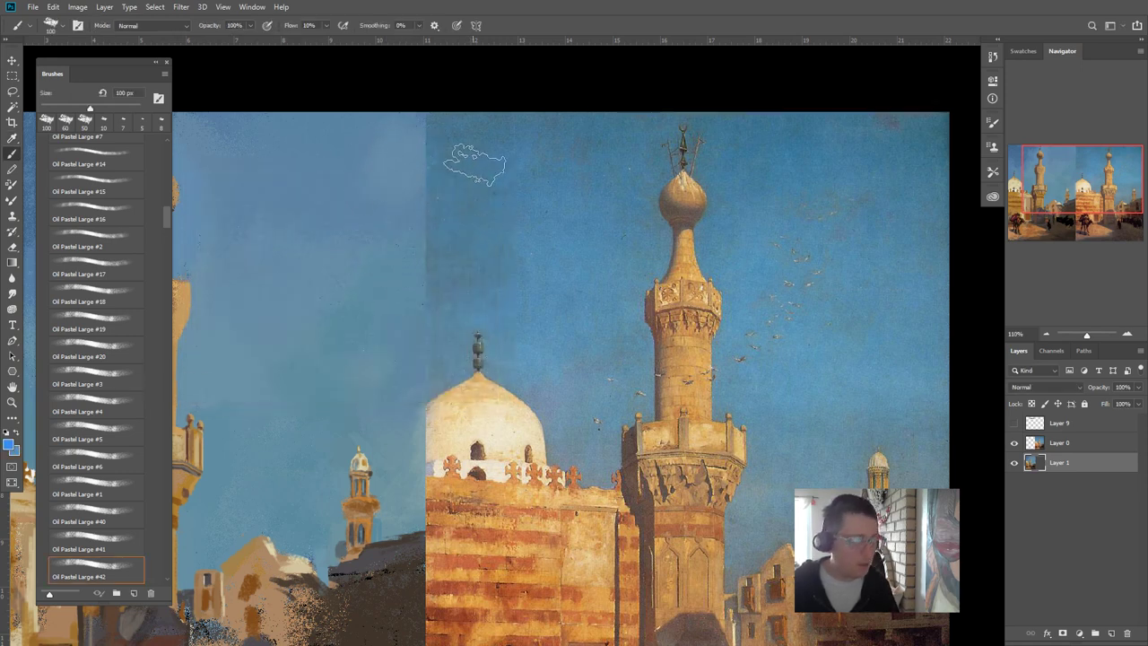
pyautogui.moveTo(408, 143)
pyautogui.mouseDown()
pyautogui.moveTo(428, 124)
pyautogui.moveTo(329, 170)
pyautogui.mouseUp()
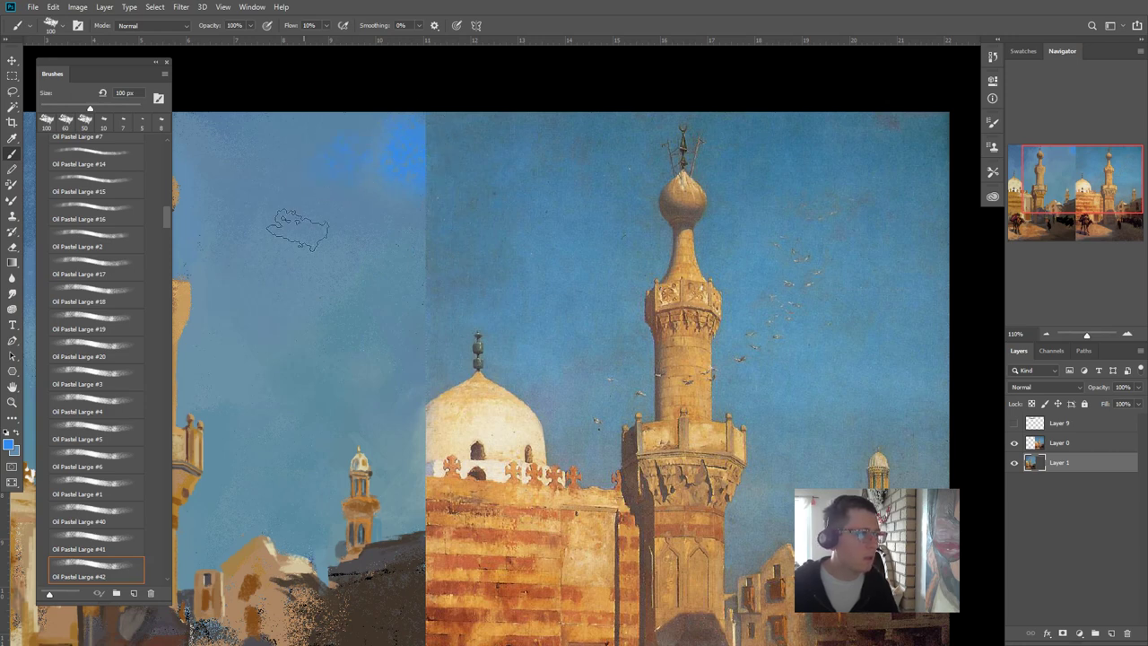
pyautogui.click(10, 444)
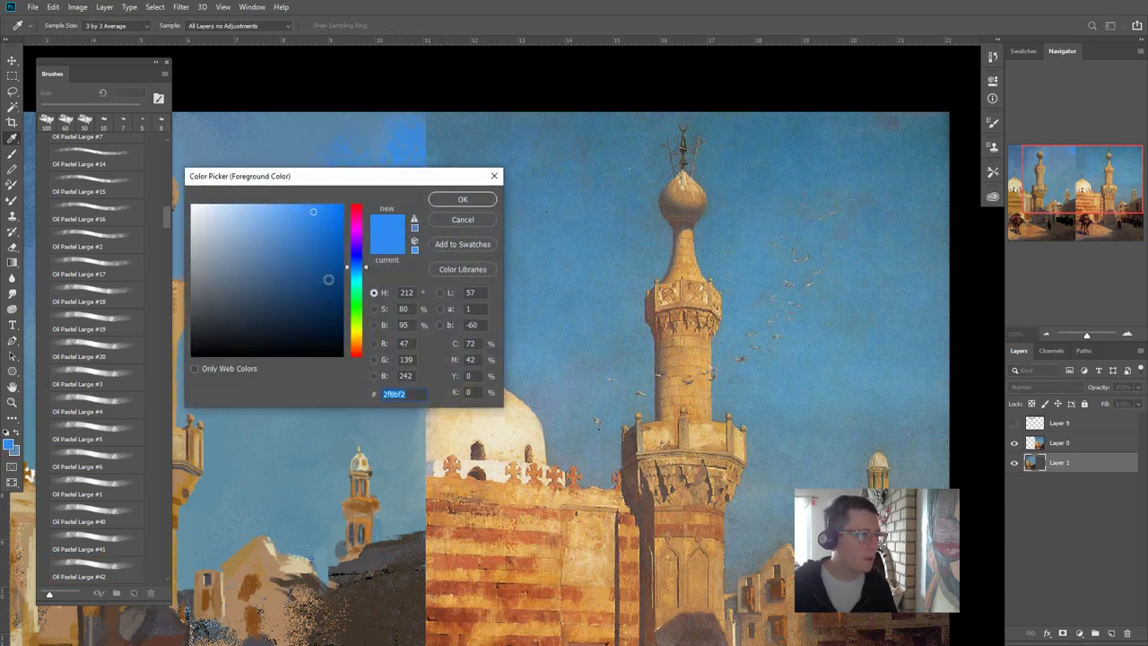
pyautogui.click(323, 245)
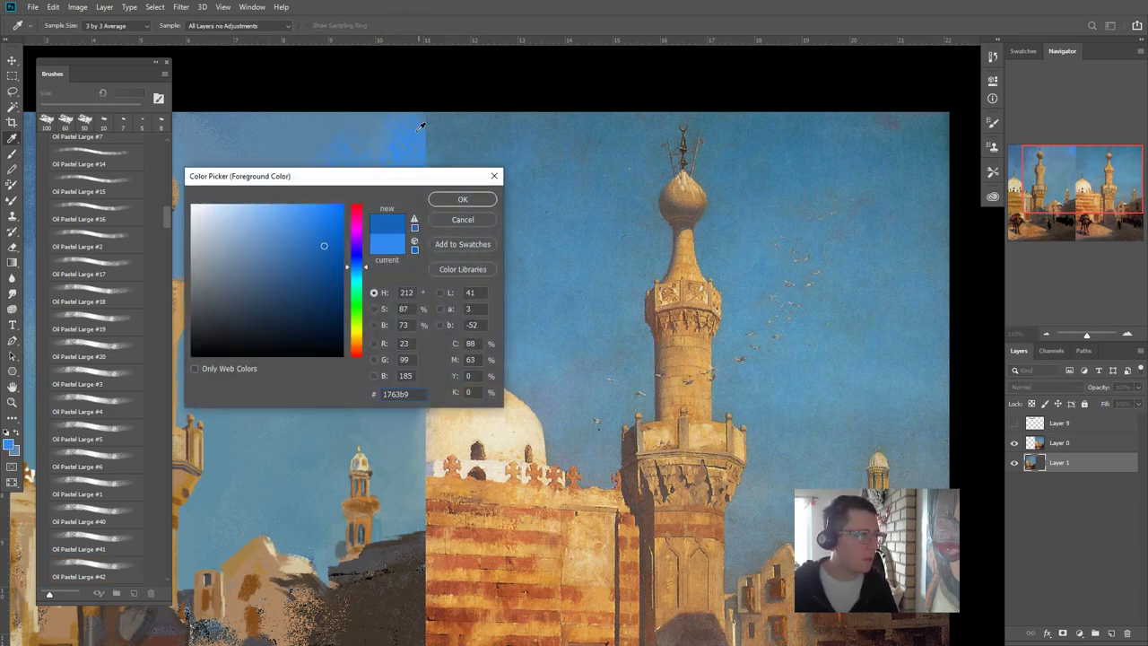
pyautogui.press('Return')
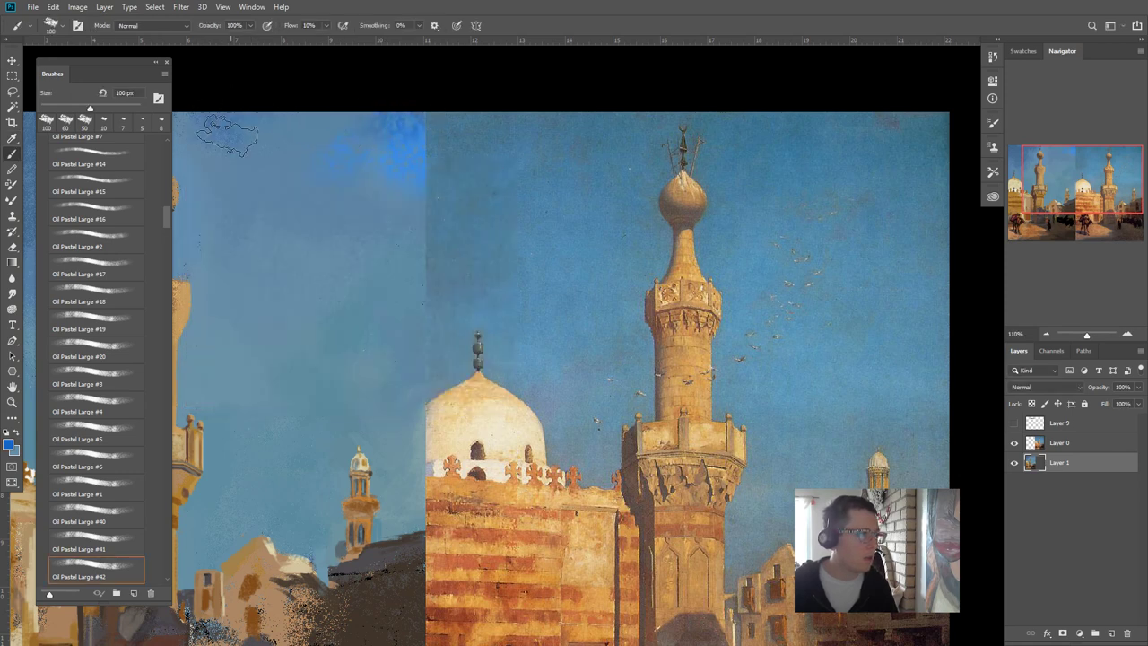
# - Paint the deeper blue across the study's upper sky and blend the patches with softer blues sampled from the sky
pyautogui.moveTo(227, 134)
pyautogui.mouseDown()
pyautogui.moveTo(260, 238)
pyautogui.moveTo(355, 224)
pyautogui.moveTo(381, 136)
pyautogui.moveTo(328, 179)
pyautogui.mouseUp()
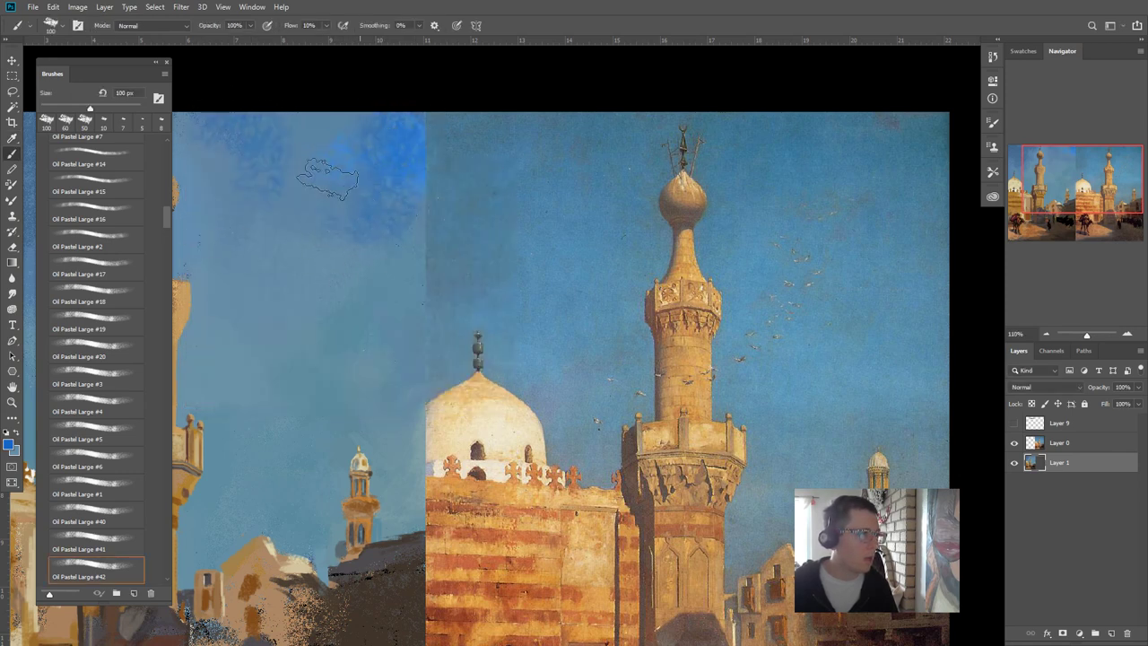
pyautogui.moveTo(353, 218); pyautogui.dragTo(364, 205)
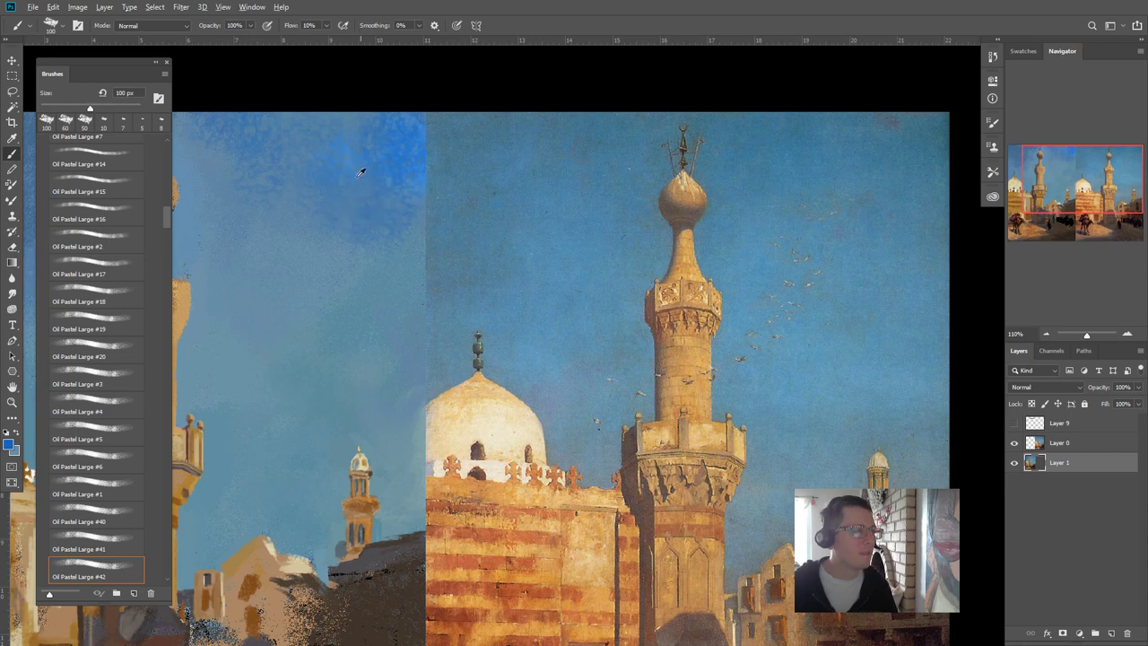
pyautogui.moveTo(393, 278)
pyautogui.mouseDown()
pyautogui.moveTo(377, 174)
pyautogui.moveTo(389, 177)
pyautogui.moveTo(378, 237)
pyautogui.moveTo(399, 202)
pyautogui.moveTo(411, 113)
pyautogui.moveTo(370, 129)
pyautogui.moveTo(296, 207)
pyautogui.mouseUp()
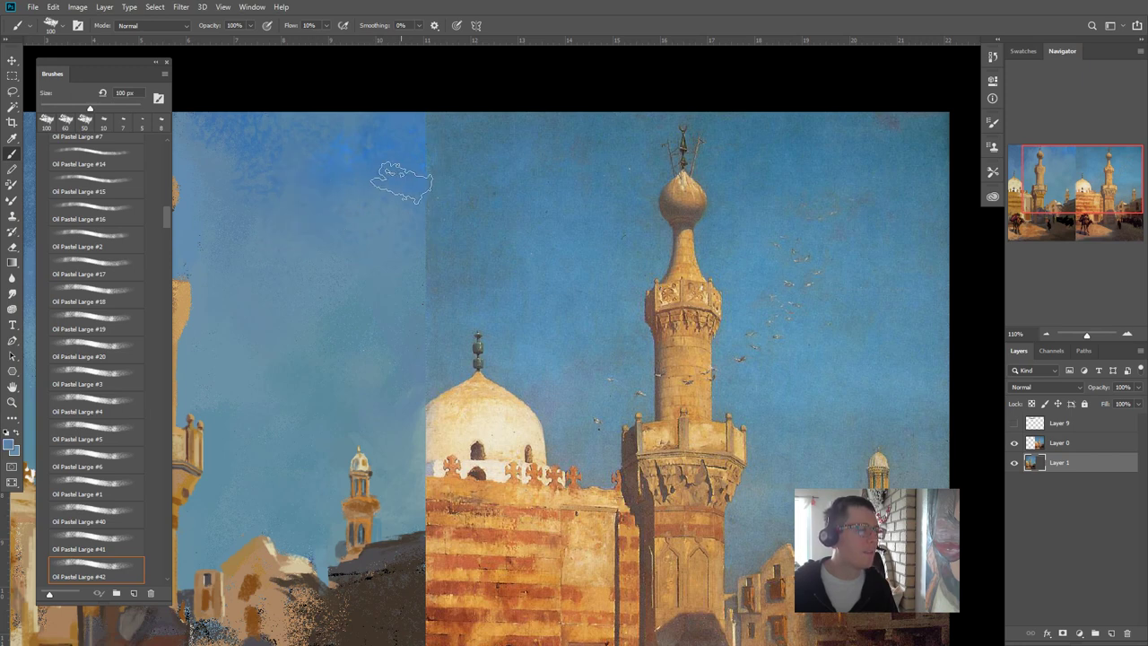
pyautogui.moveTo(402, 183)
pyautogui.mouseDown()
pyautogui.moveTo(327, 203)
pyautogui.moveTo(273, 164)
pyautogui.moveTo(256, 179)
pyautogui.moveTo(250, 228)
pyautogui.moveTo(228, 122)
pyautogui.mouseUp()
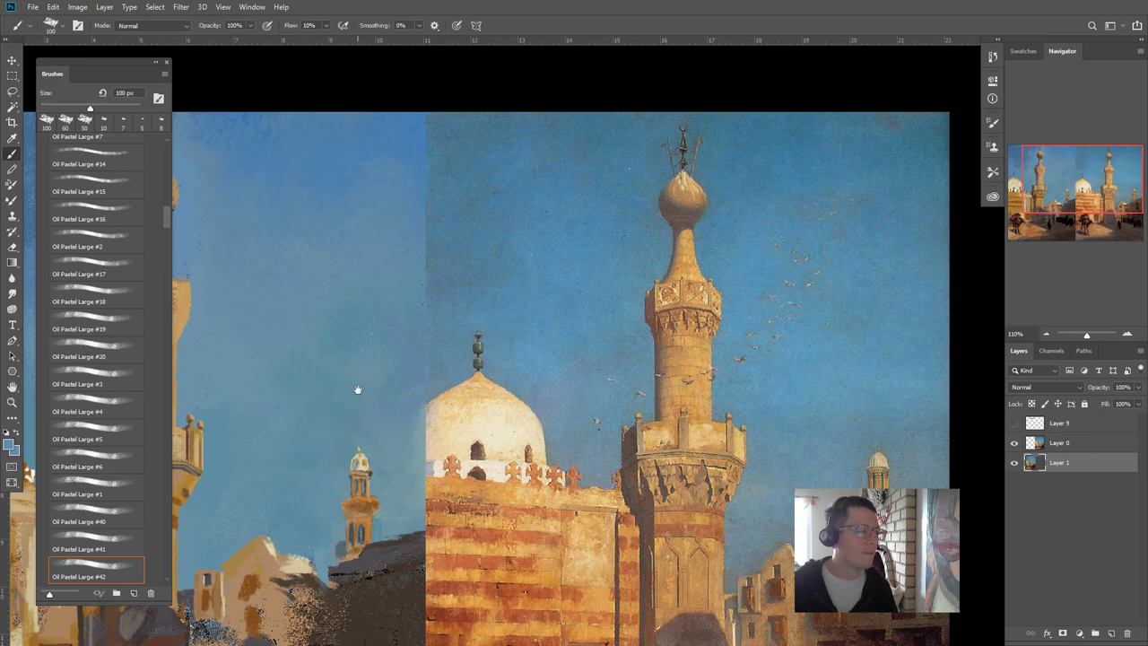
# - Try to select the sky with Color Range set to Cyans
pyautogui.moveTo(348, 337)
pyautogui.mouseDown()
pyautogui.moveTo(368, 333)
pyautogui.moveTo(374, 297)
pyautogui.moveTo(353, 225)
pyautogui.mouseUp()
pyautogui.hotkey('ctrl', 'r')
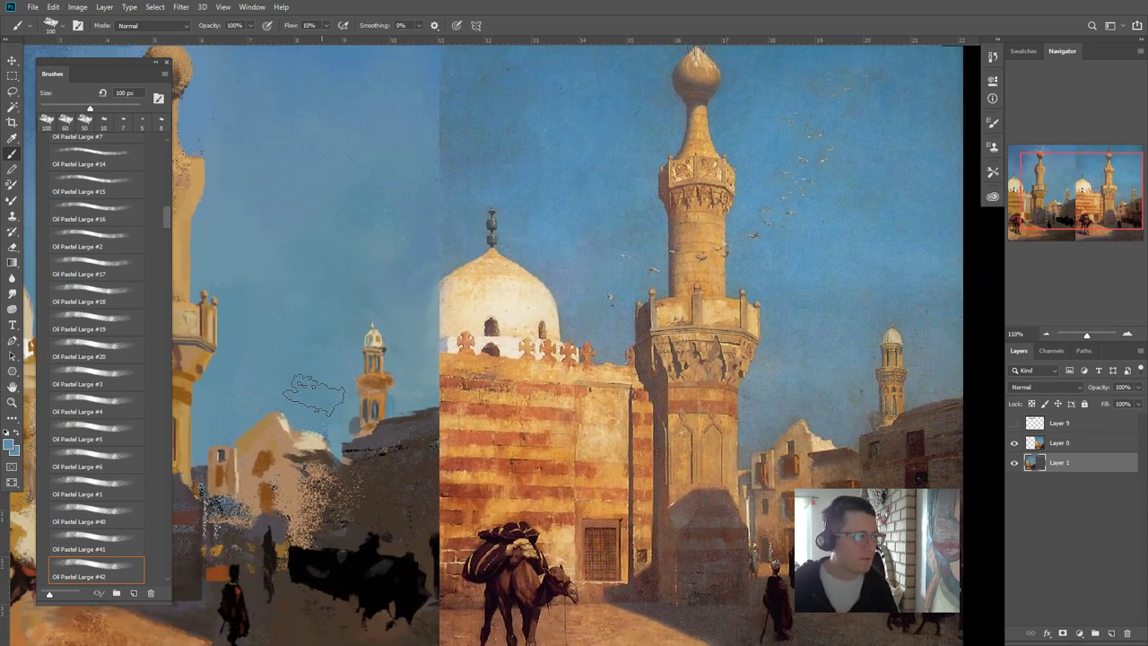
pyautogui.scroll(-10, 314, 381)
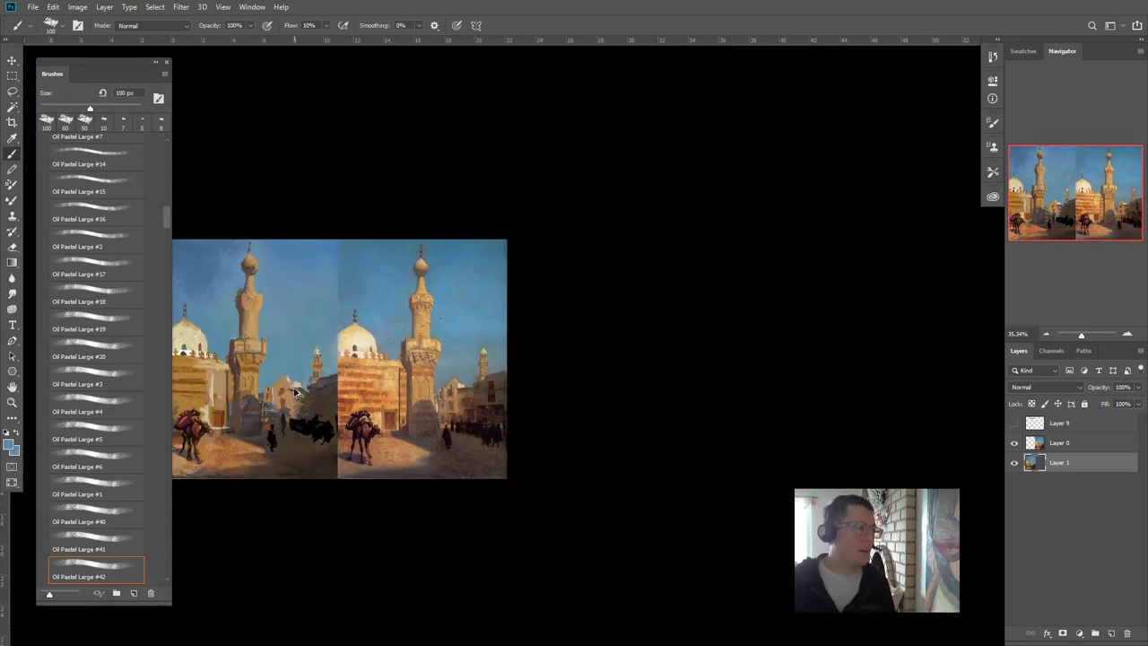
pyautogui.scroll(3, 323, 418)
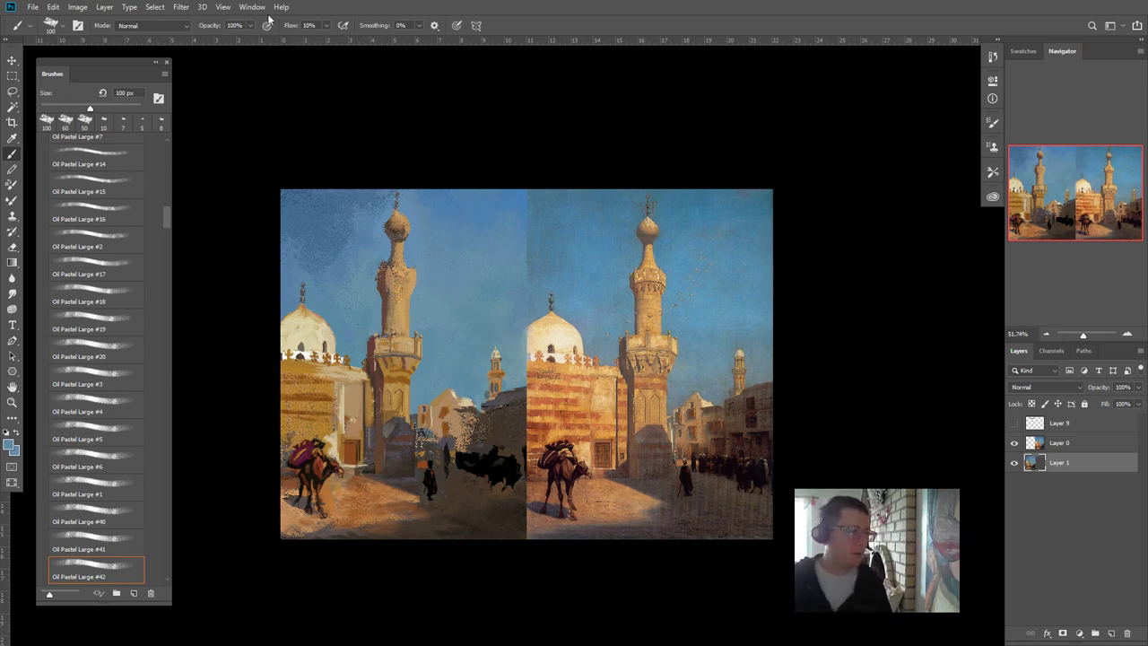
pyautogui.click(155, 6)
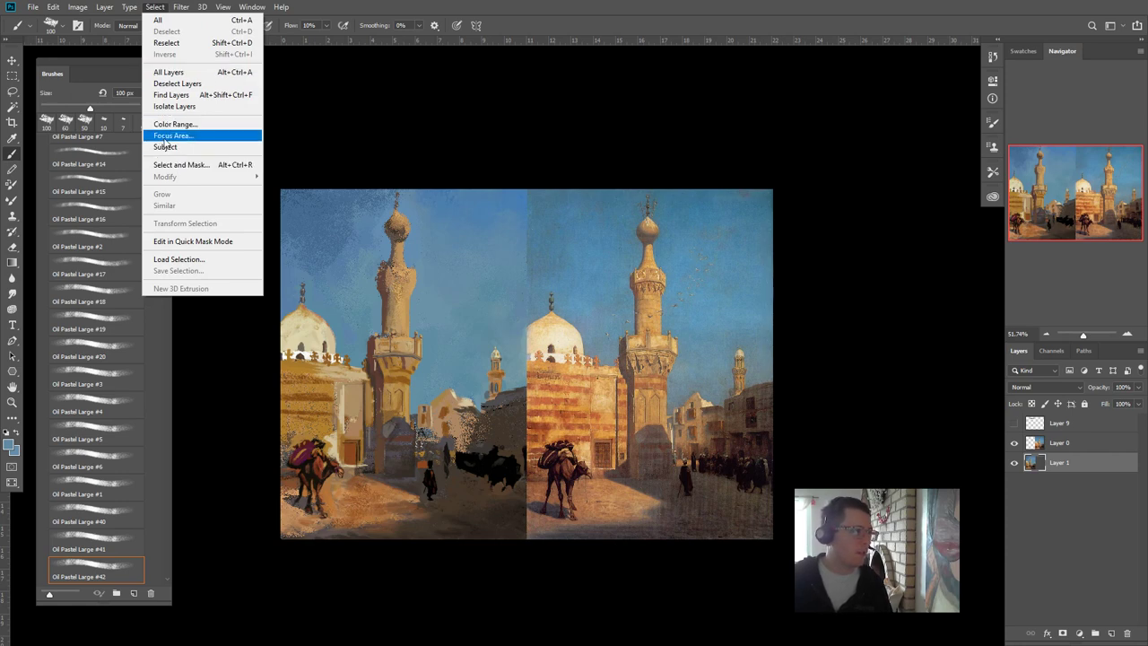
pyautogui.click(205, 165)
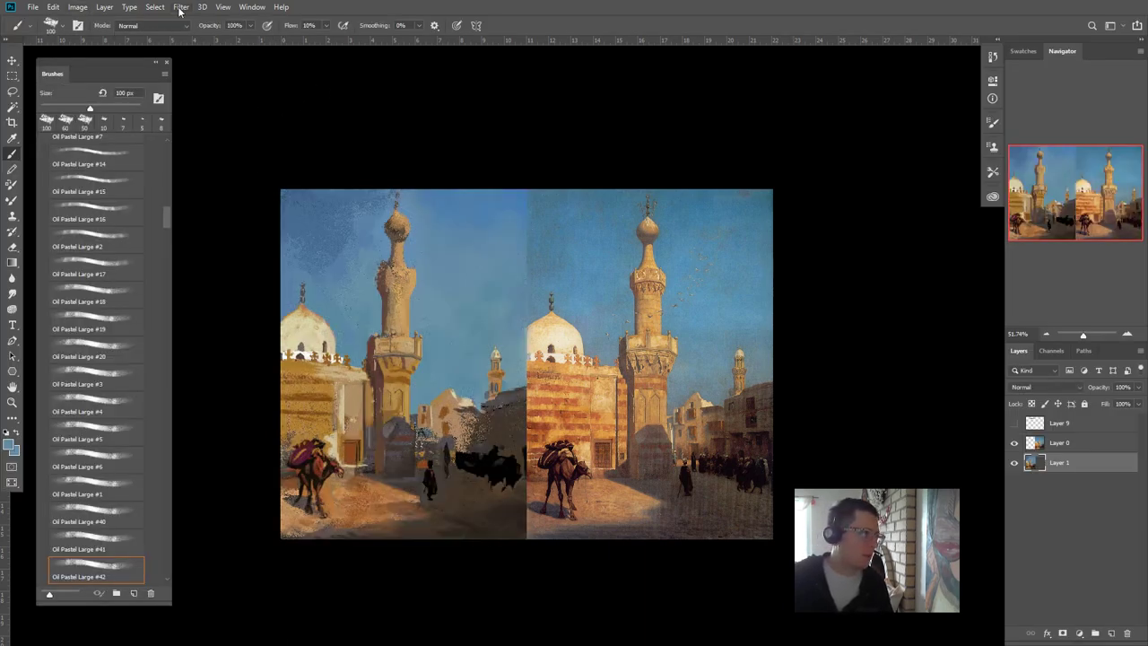
pyautogui.click(180, 7)
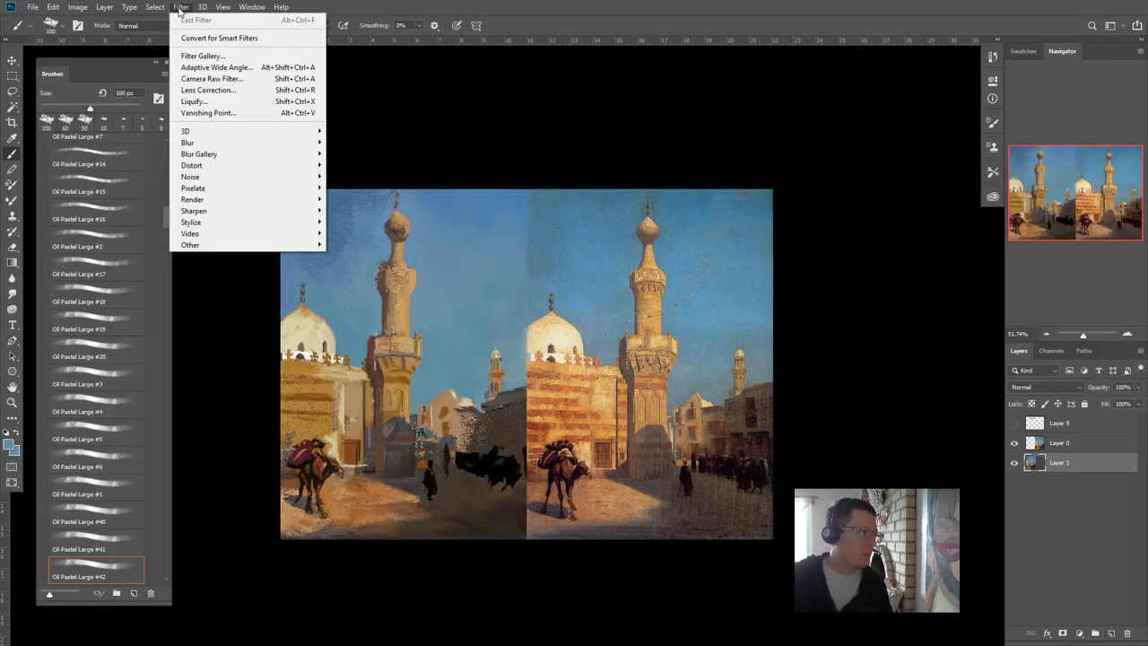
pyautogui.moveTo(155, 7)
pyautogui.click(167, 126)
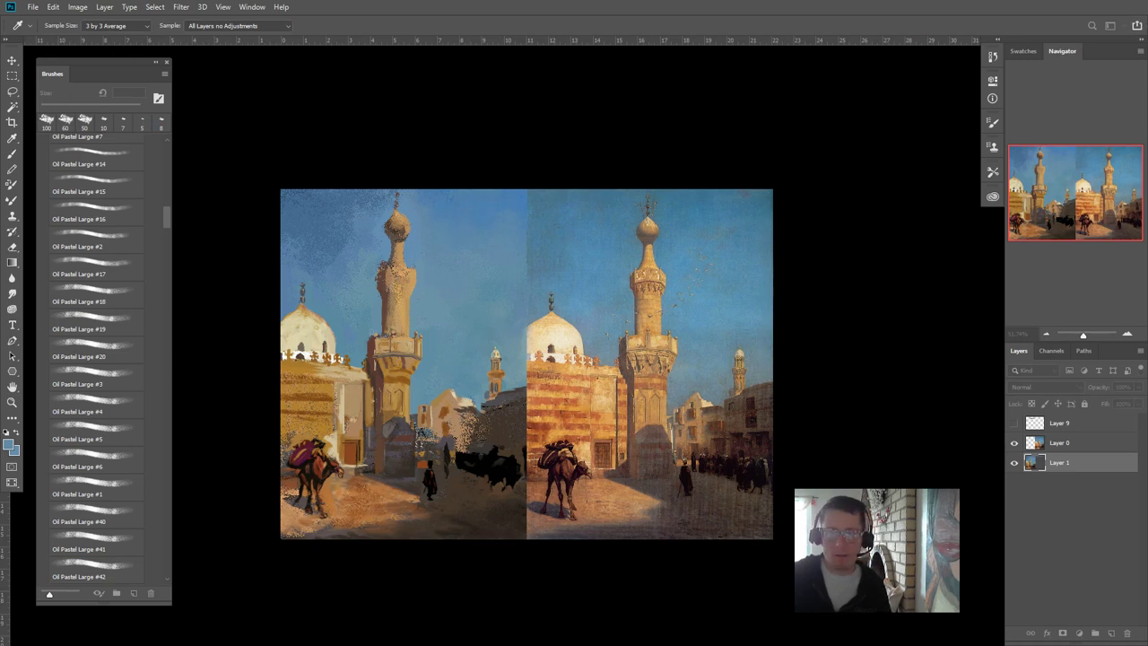
pyautogui.moveTo(947, 119); pyautogui.dragTo(622, 120)
pyautogui.click(686, 134)
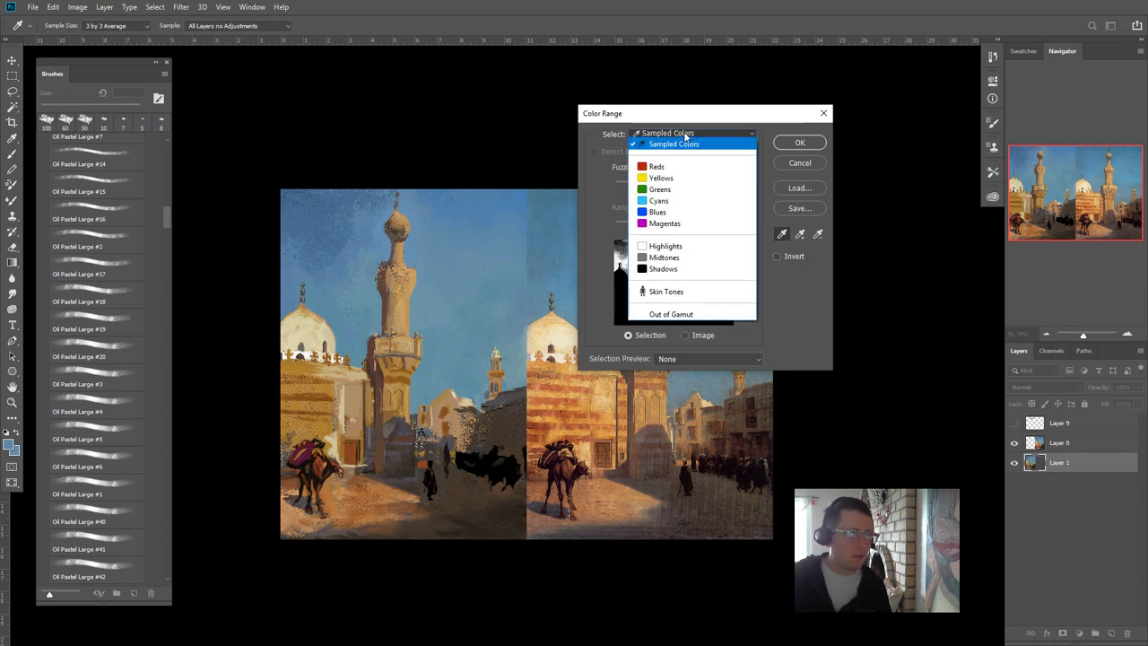
pyautogui.click(655, 200)
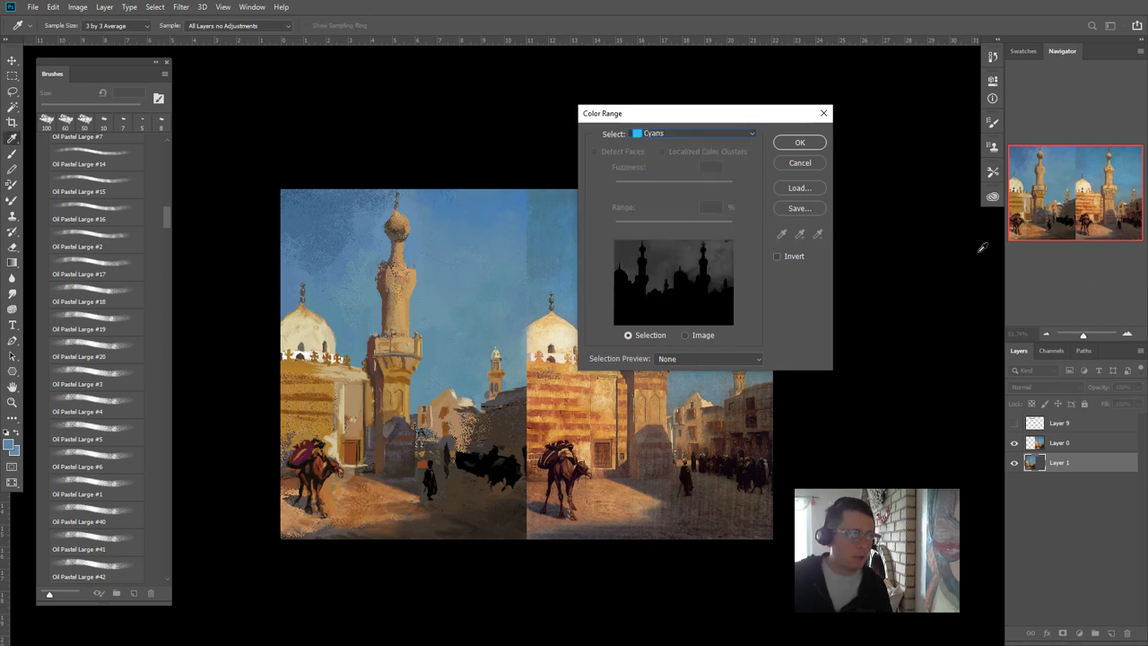
pyautogui.click(800, 141)
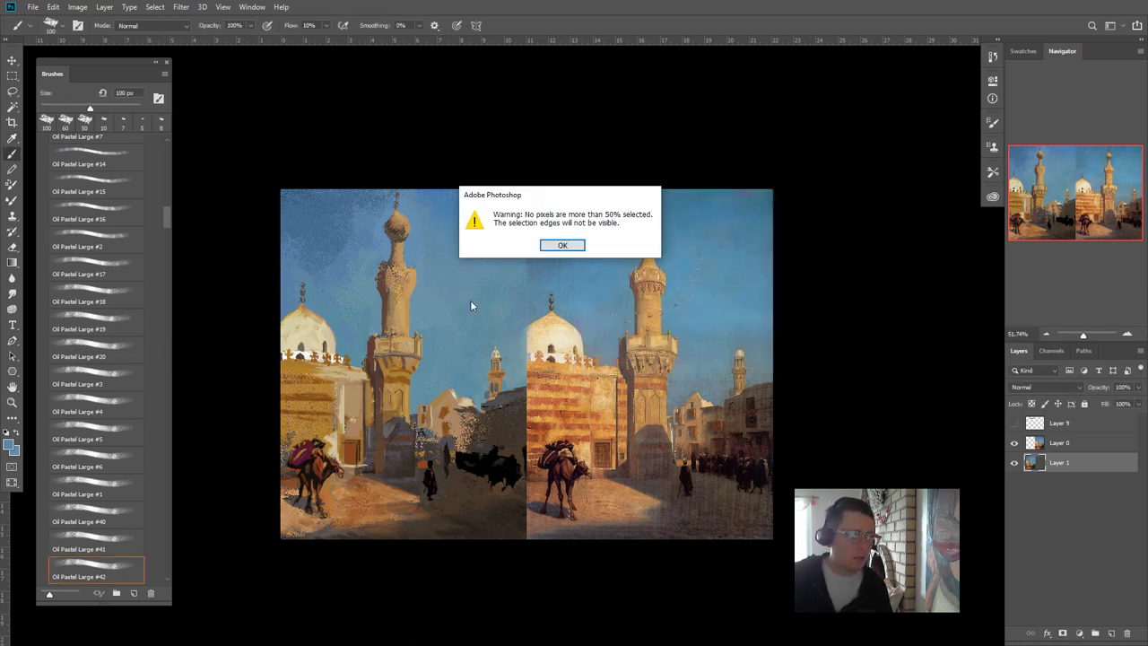
pyautogui.click(562, 245)
# - Load the Blue channel as a selection, check it in Quick Mask, and restore the full RGB view
pyautogui.click(1055, 352)
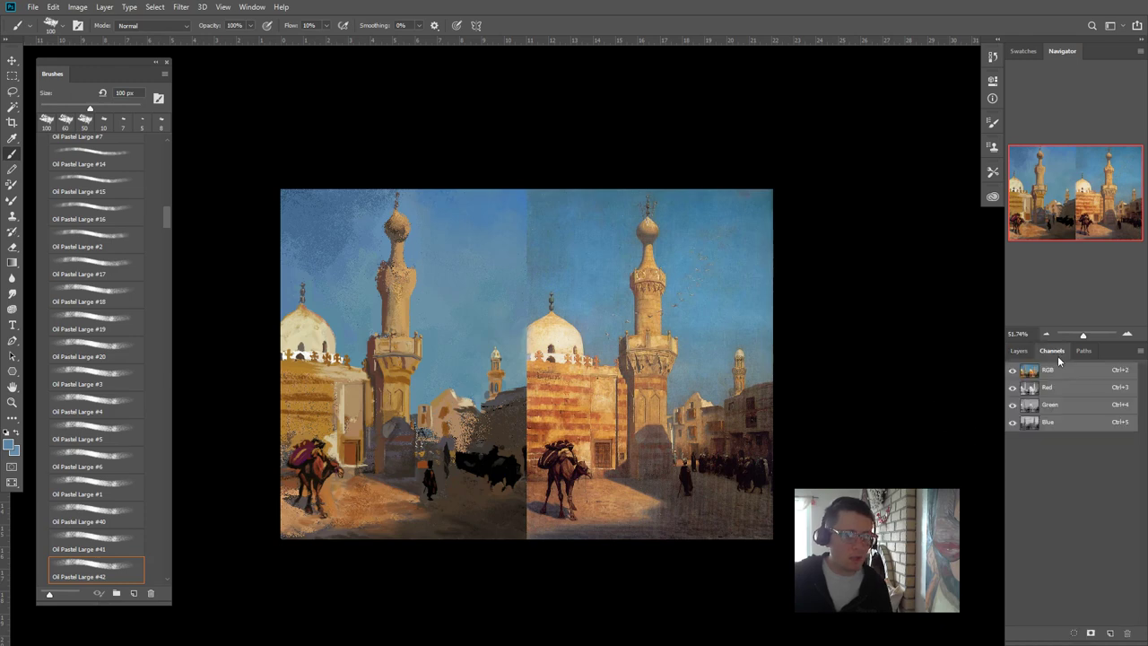
pyautogui.click(1051, 421)
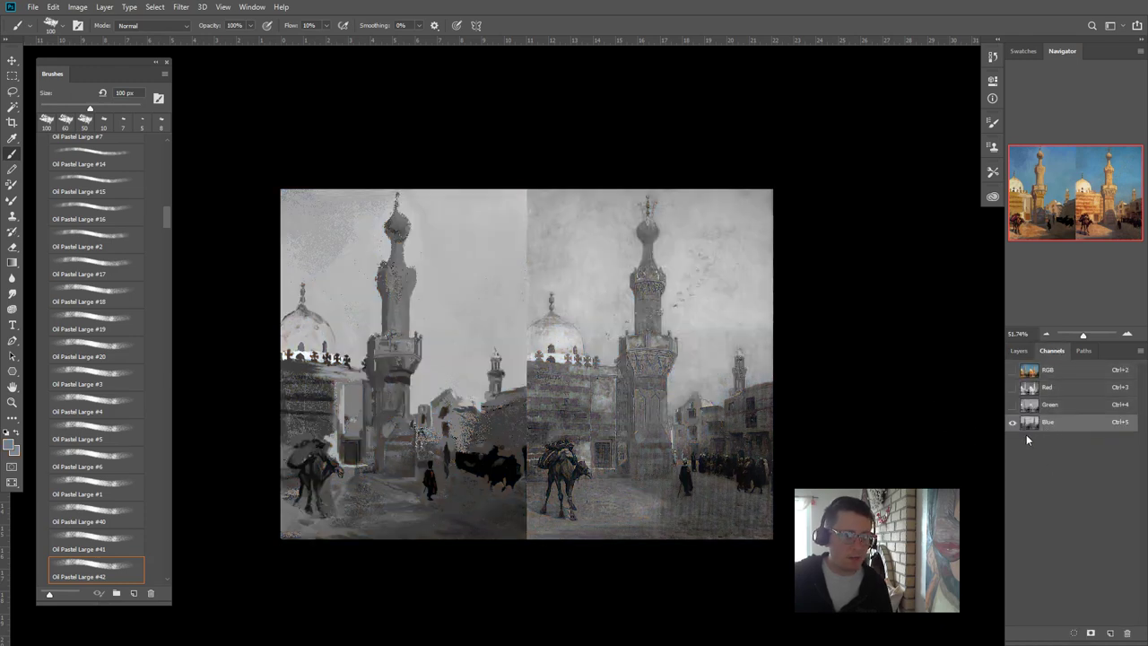
pyautogui.click(1018, 352)
pyautogui.press('q')
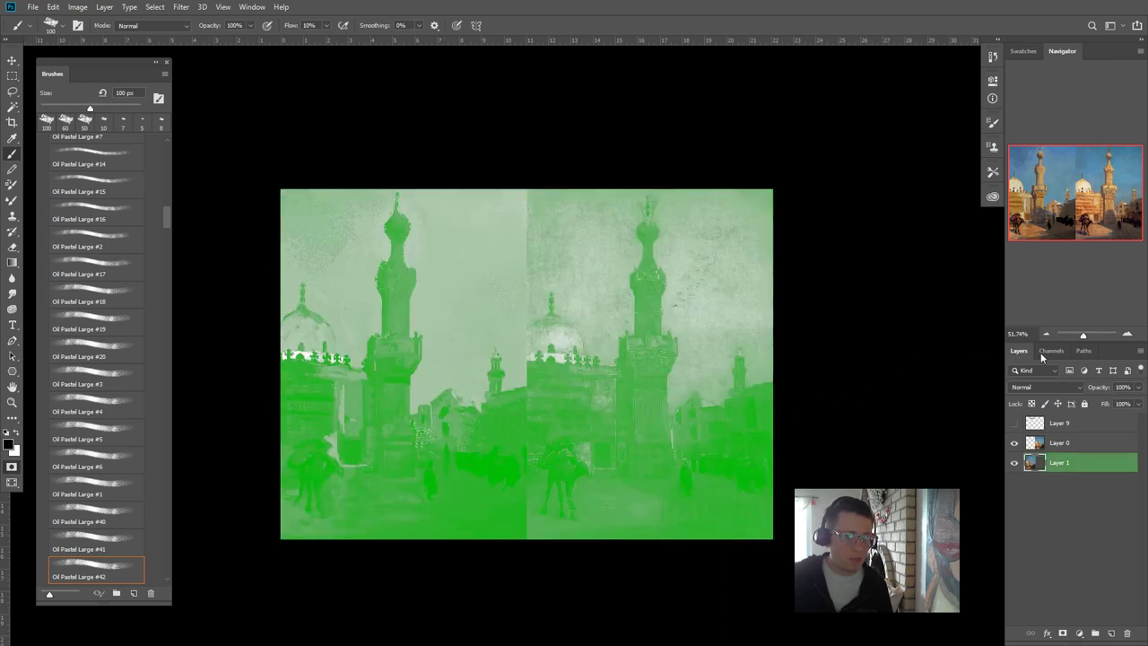
pyautogui.click(1052, 351)
pyautogui.click(1043, 375)
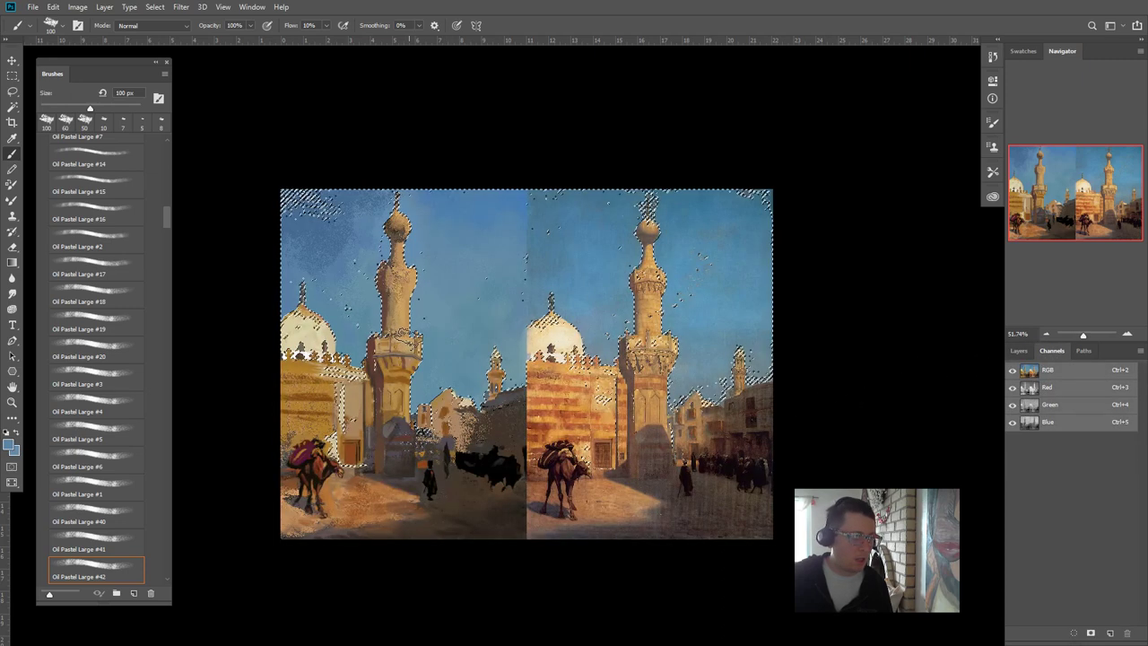
# - Sharpen the Quick Mask with Levels at input values 0, 0.01 and 115, and compare the mask with the resulting selection
pyautogui.press('i')
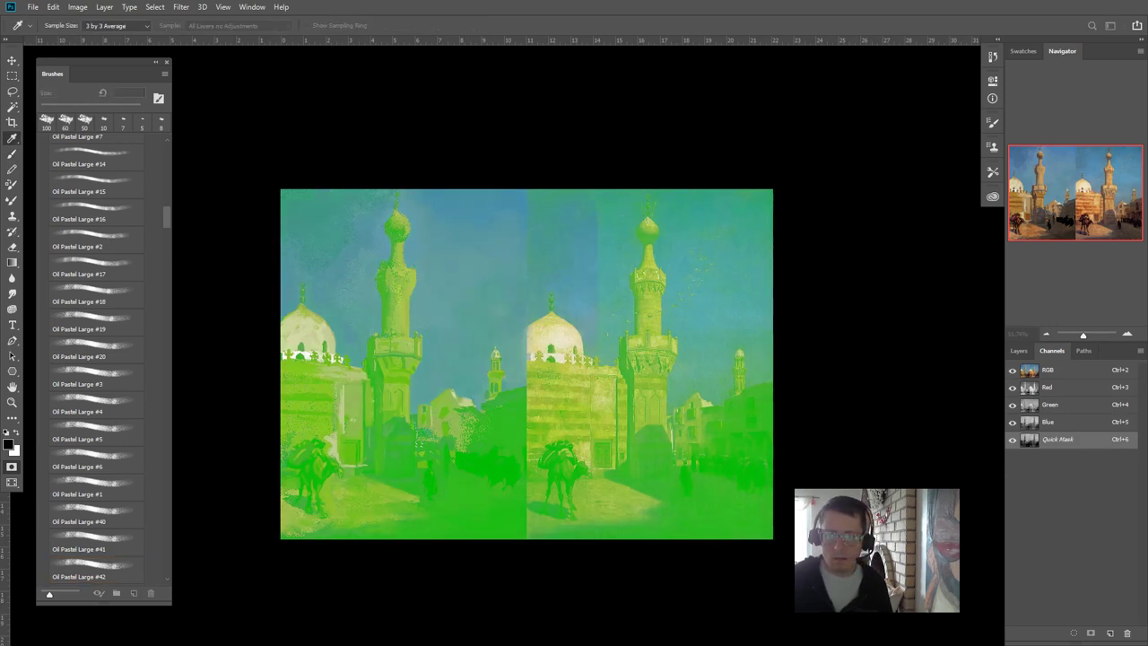
pyautogui.hotkey('ctrl', 'l')
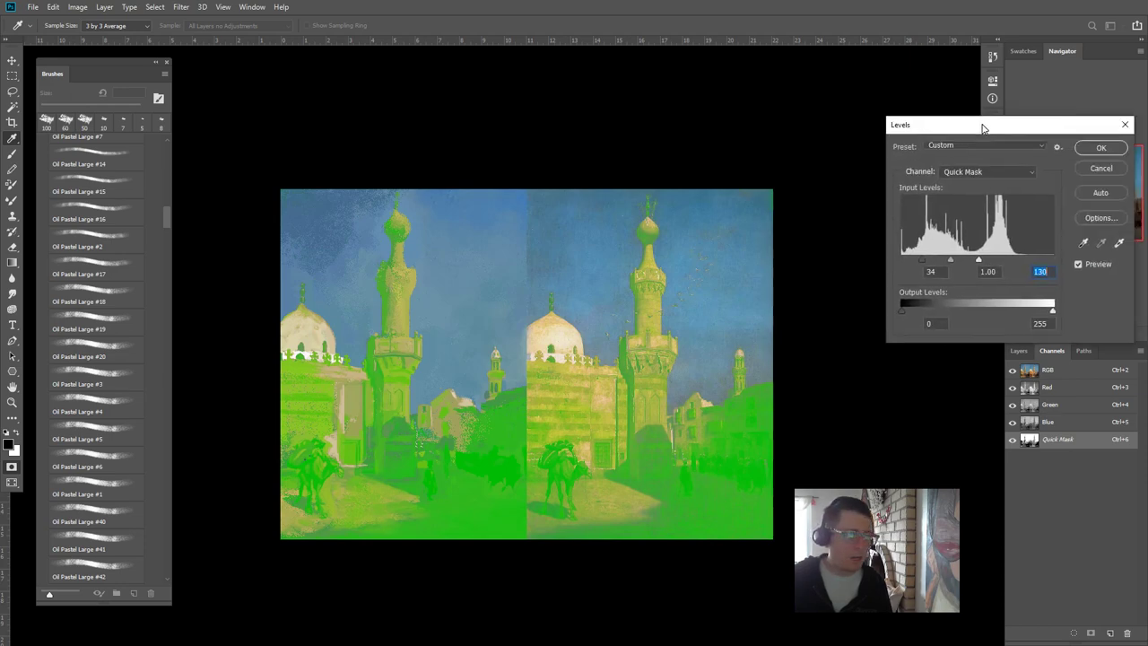
pyautogui.moveTo(987, 120); pyautogui.dragTo(802, 153)
pyautogui.moveTo(728, 285); pyautogui.dragTo(713, 287)
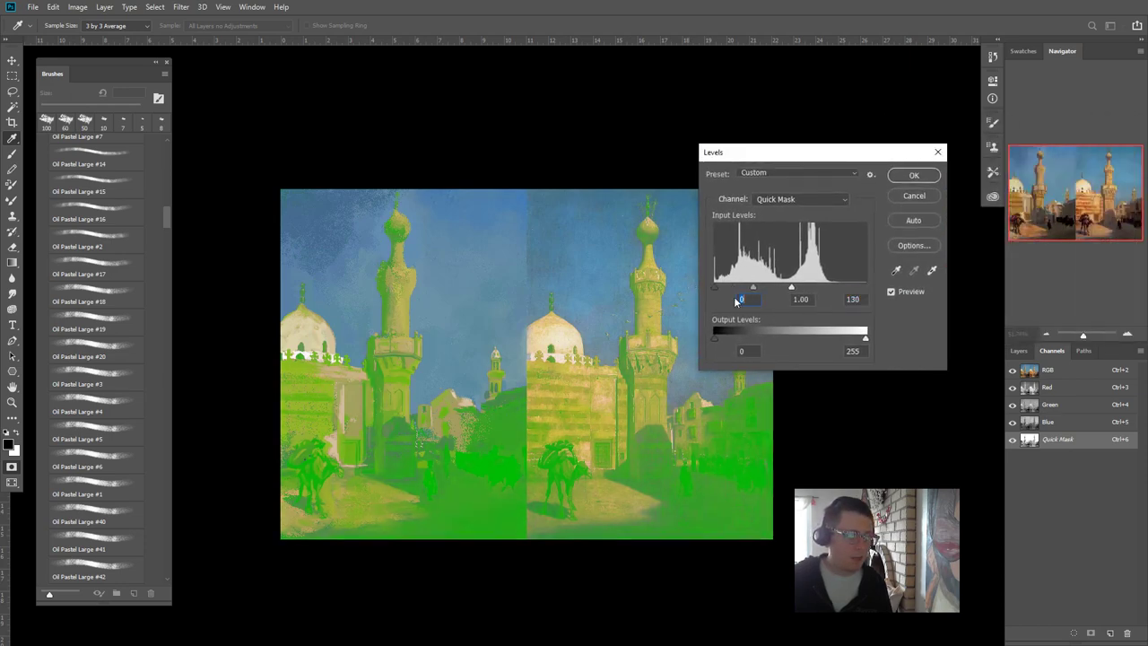
pyautogui.moveTo(795, 284)
pyautogui.mouseDown()
pyautogui.moveTo(777, 287)
pyautogui.moveTo(787, 286)
pyautogui.mouseUp()
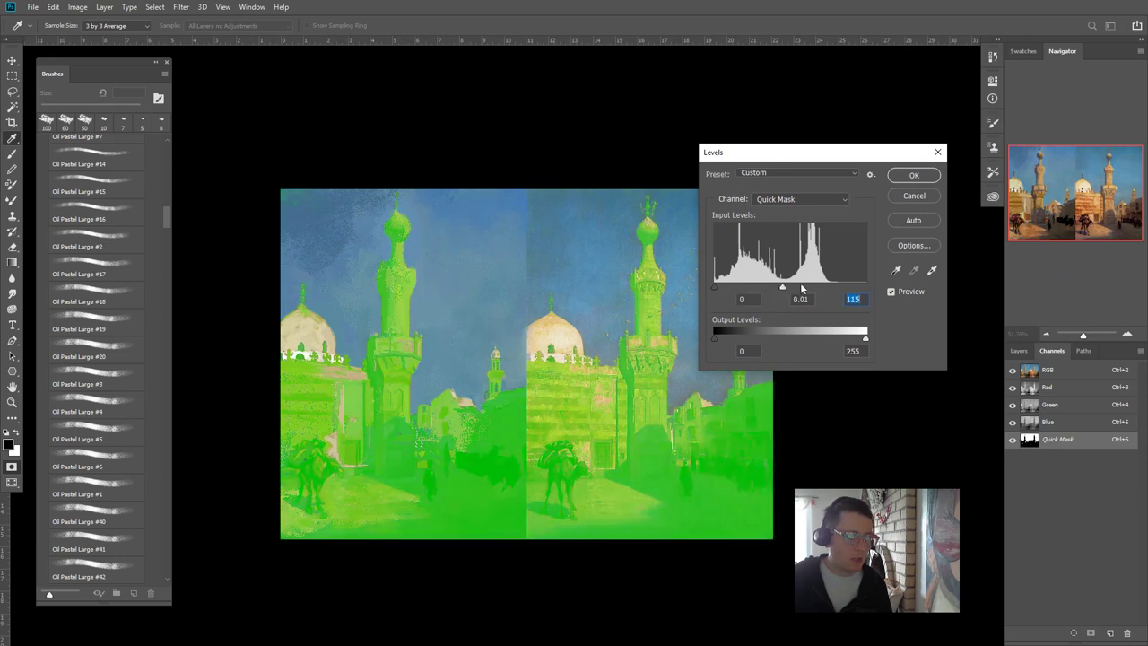
pyautogui.press('Return')
pyautogui.press('b')
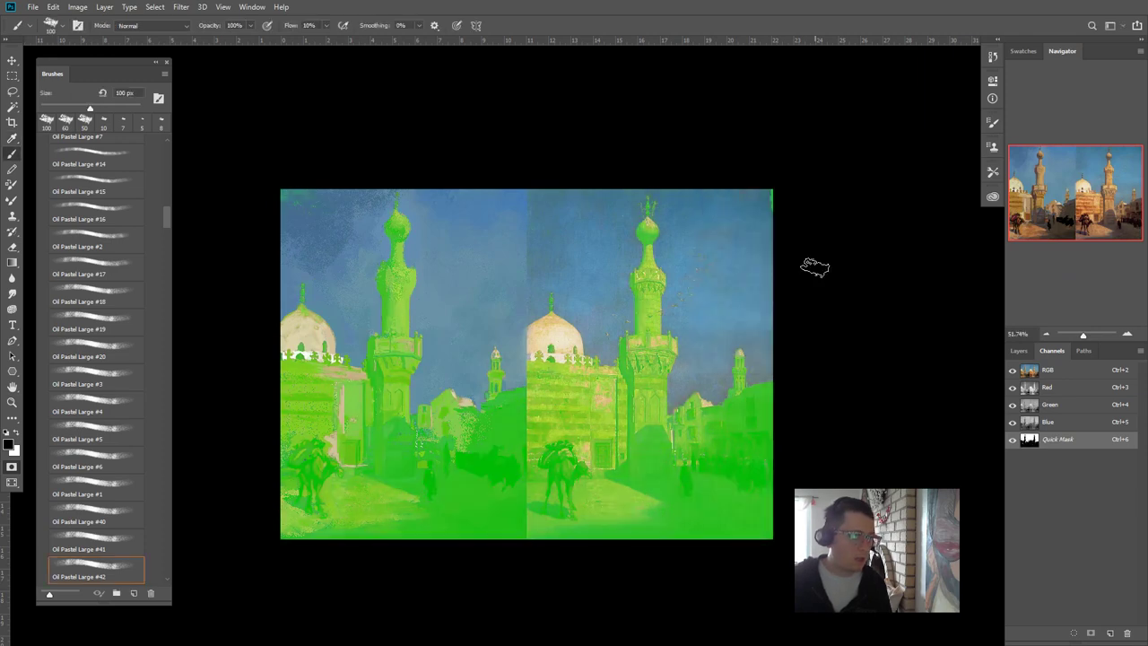
pyautogui.press('q')
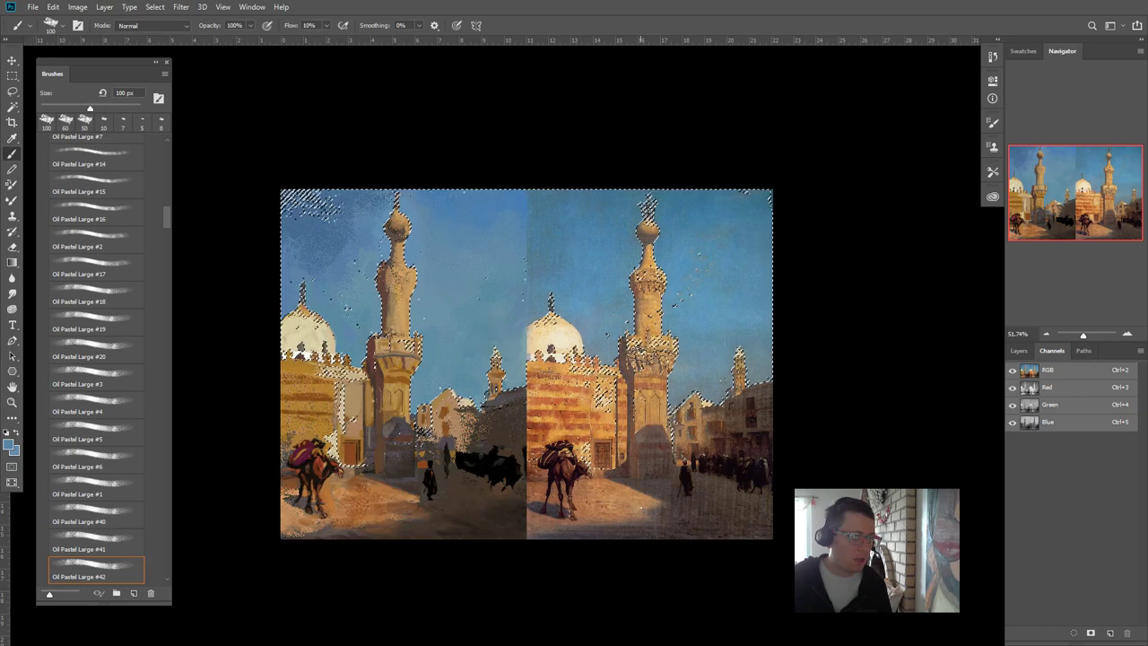
pyautogui.press('q')
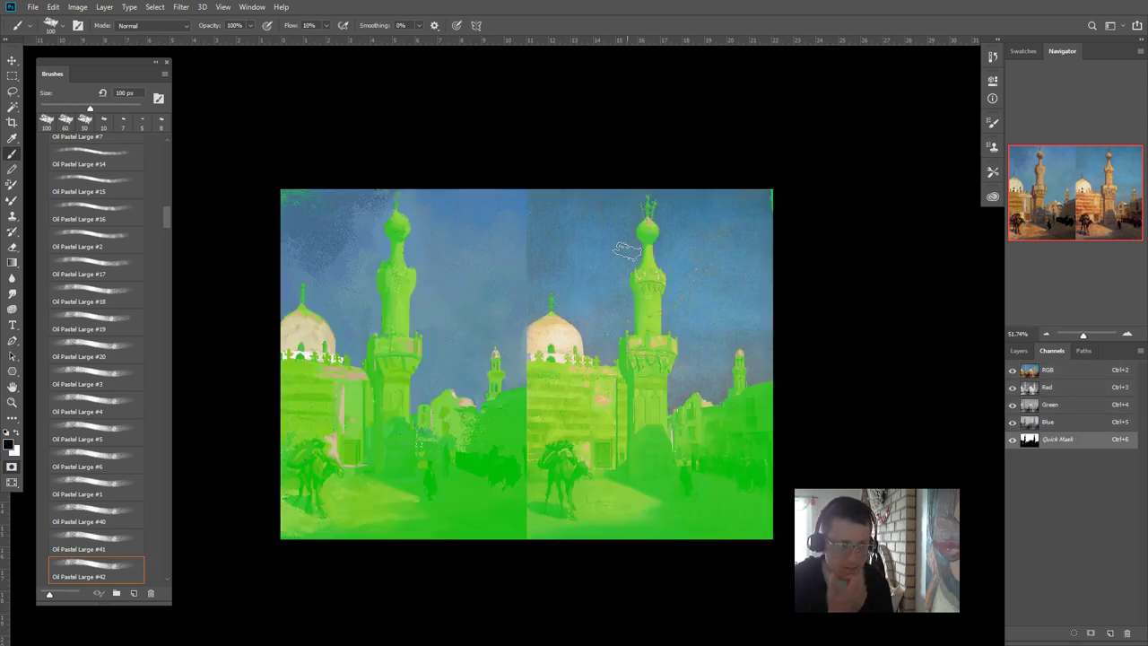
pyautogui.press('q')
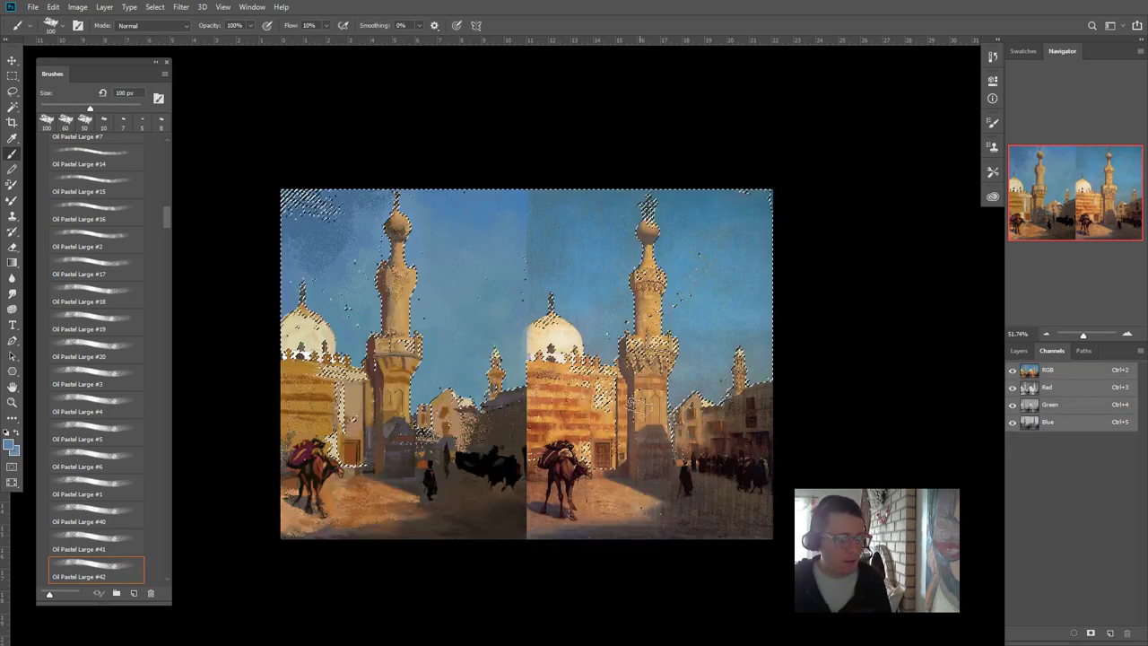
# - Re-enter Quick Mask and paint white over the reference's distant house to try unmasking part of it
pyautogui.moveTo(673, 440); pyautogui.dragTo(715, 379)
pyautogui.press('q')
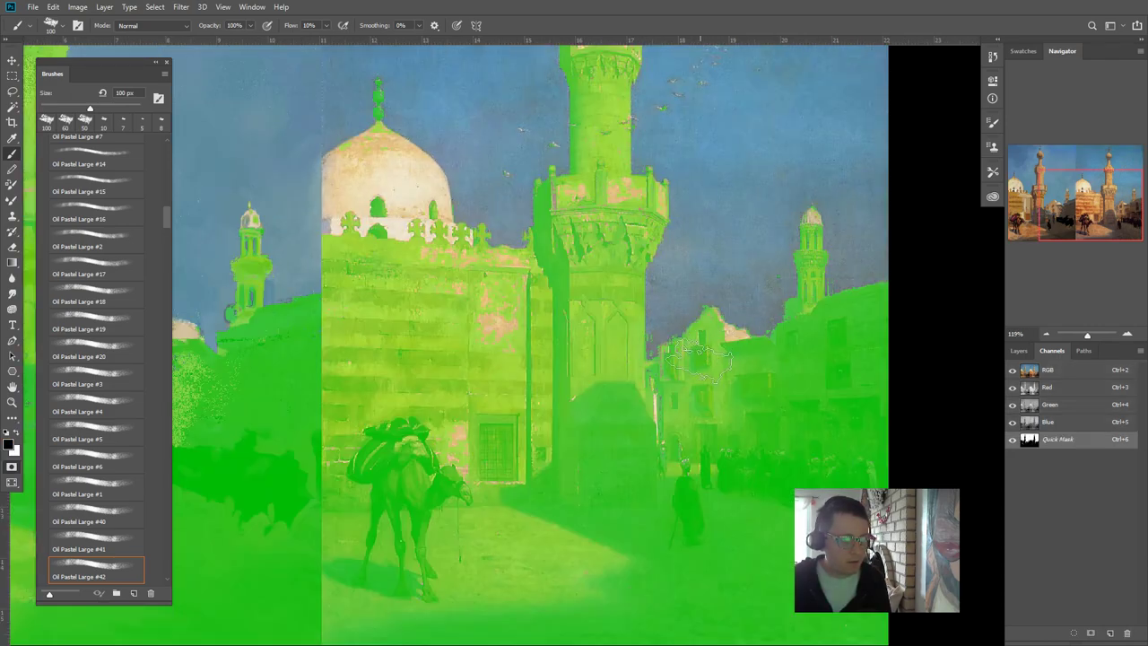
pyautogui.hscroll(2, 628, 377)
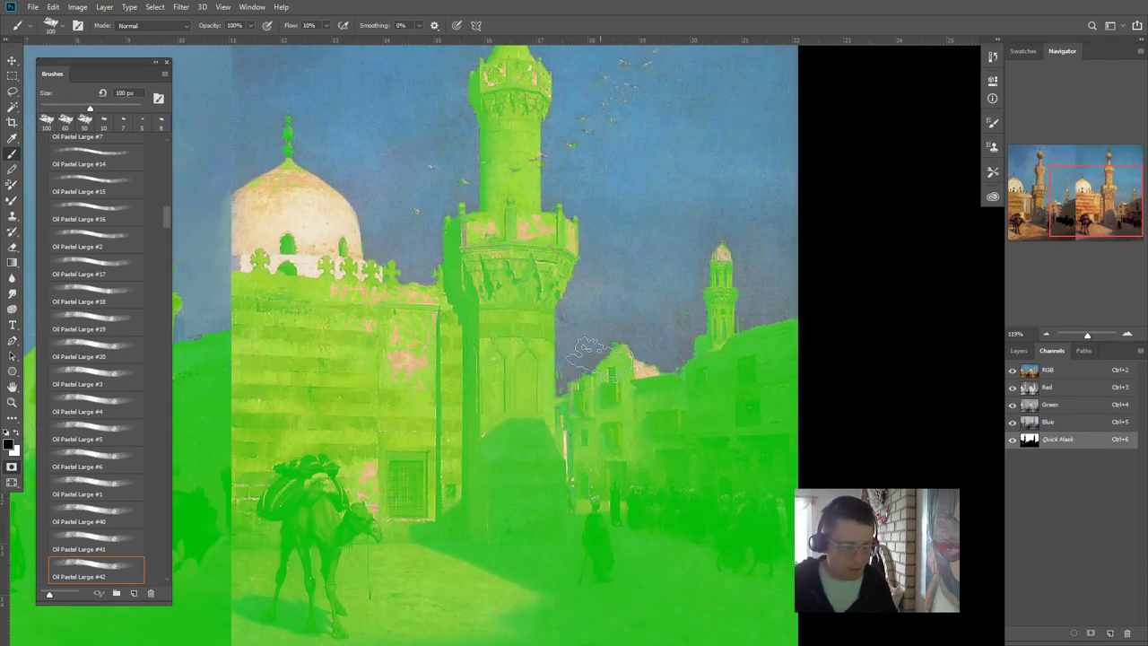
pyautogui.press('x')
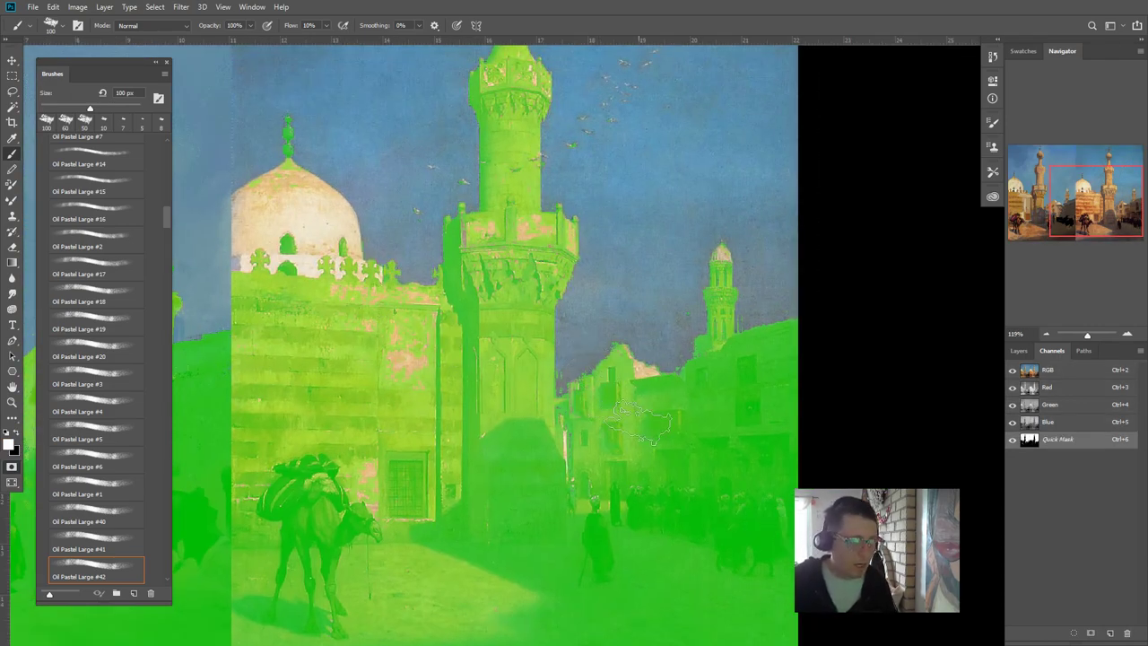
pyautogui.moveTo(628, 399); pyautogui.dragTo(619, 386)
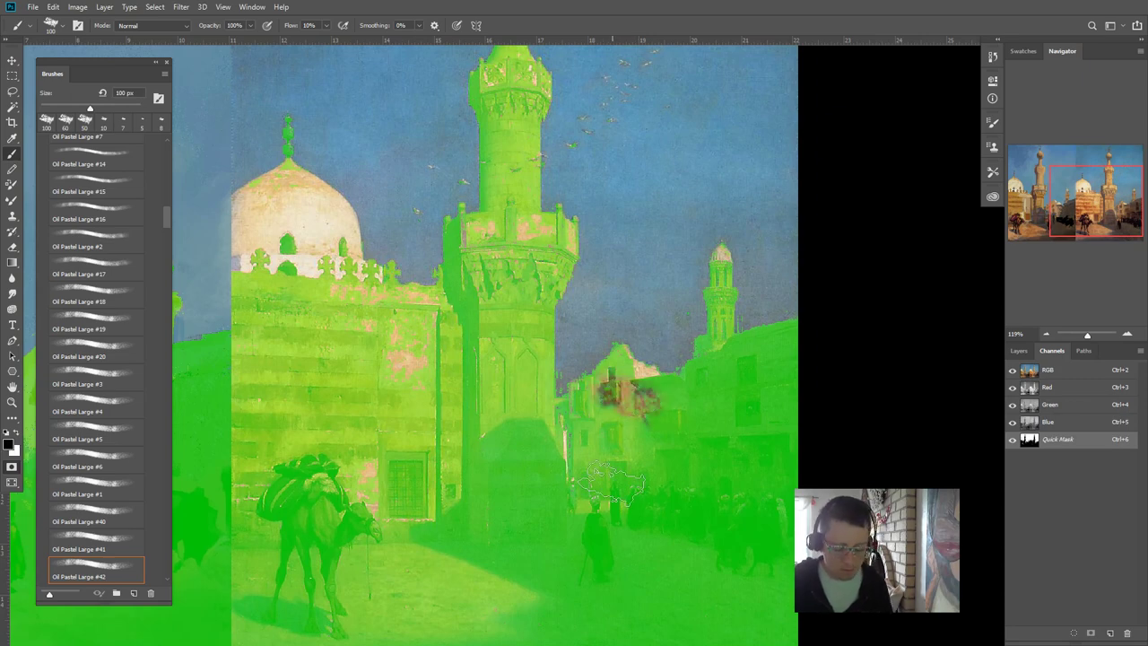
# - Mask the reference's distant houses, small minaret and large minaret balcony in black with a smaller brush, reduced to 40 px
pyautogui.press('[')
pyautogui.press('[')
pyautogui.press('[')
pyautogui.press('[')
pyautogui.press('[')
pyautogui.press('[')
pyautogui.press('[')
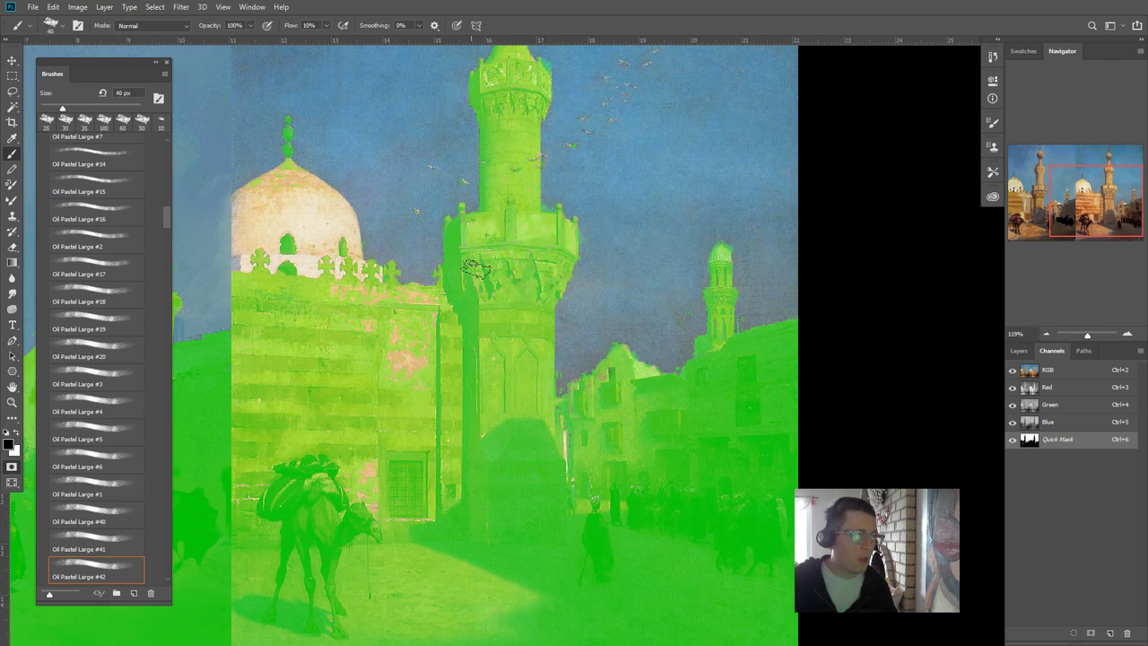
# - Enlarge the brush and fill the unmasked patches on the reference's striped wall with black
pyautogui.press(']')
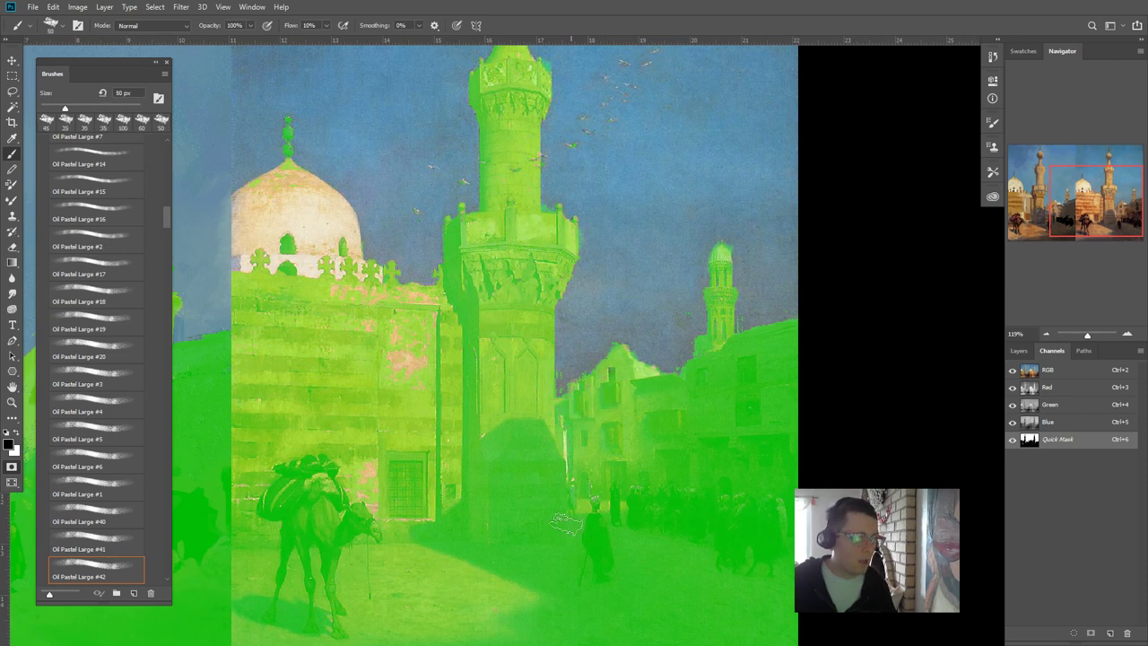
pyautogui.press(']')
pyautogui.press(']')
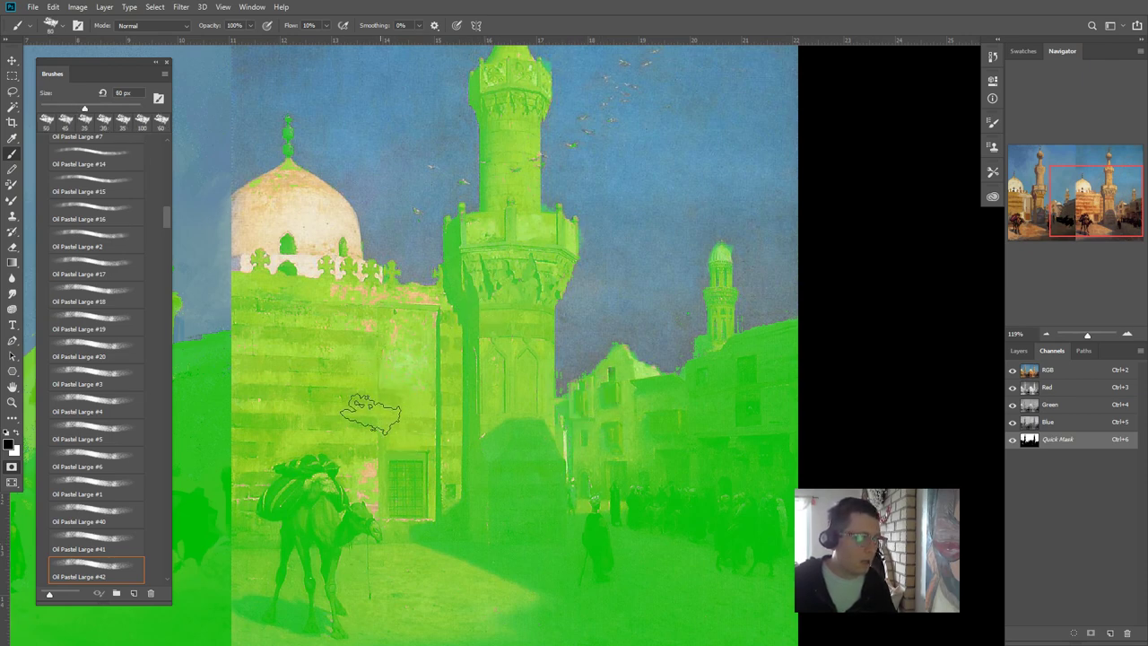
pyautogui.moveTo(456, 328); pyautogui.dragTo(351, 291)
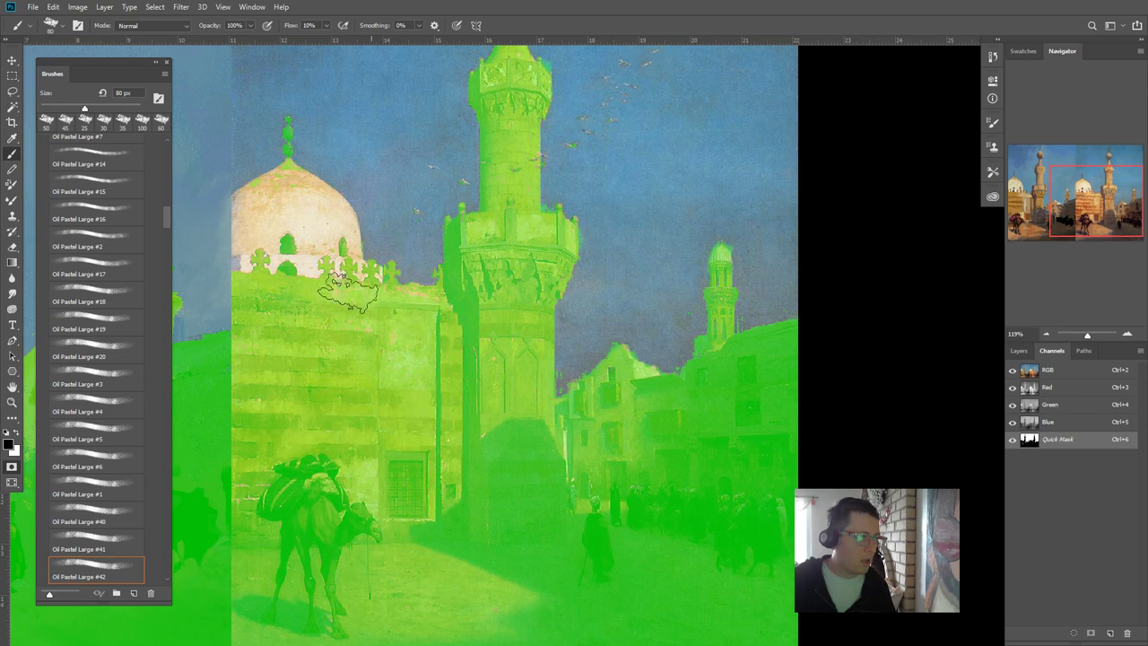
# - Mask the reference's white dome in black with an 80 px brush
pyautogui.press('[')
pyautogui.click(322, 221)
pyautogui.moveTo(323, 219); pyautogui.dragTo(320, 256)
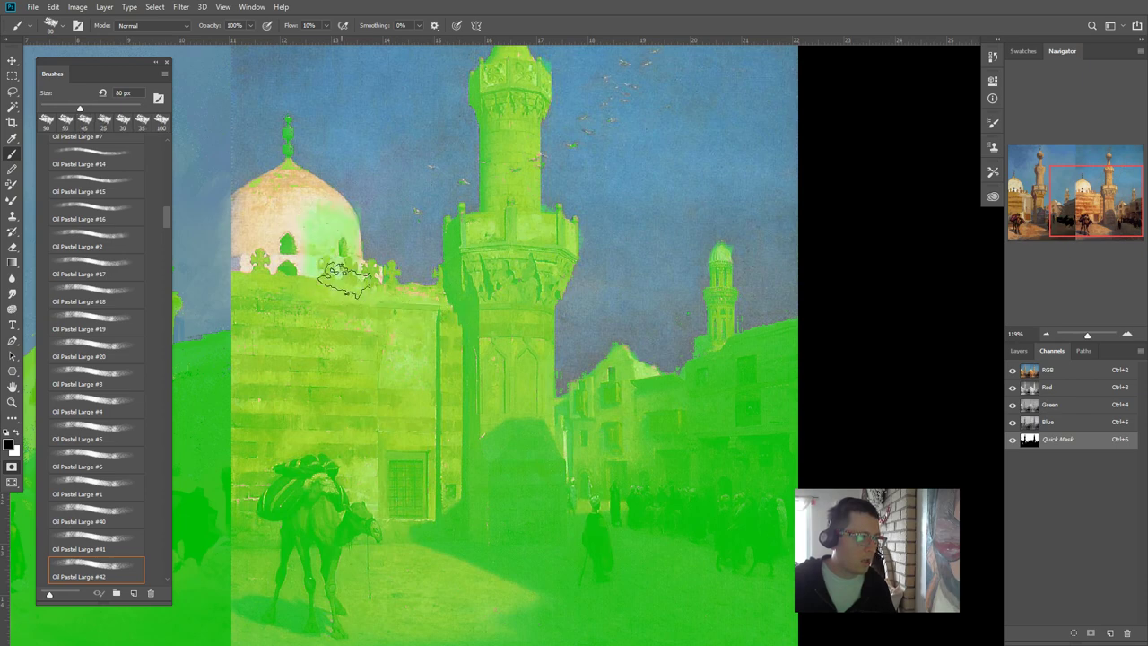
pyautogui.moveTo(302, 326); pyautogui.dragTo(384, 470)
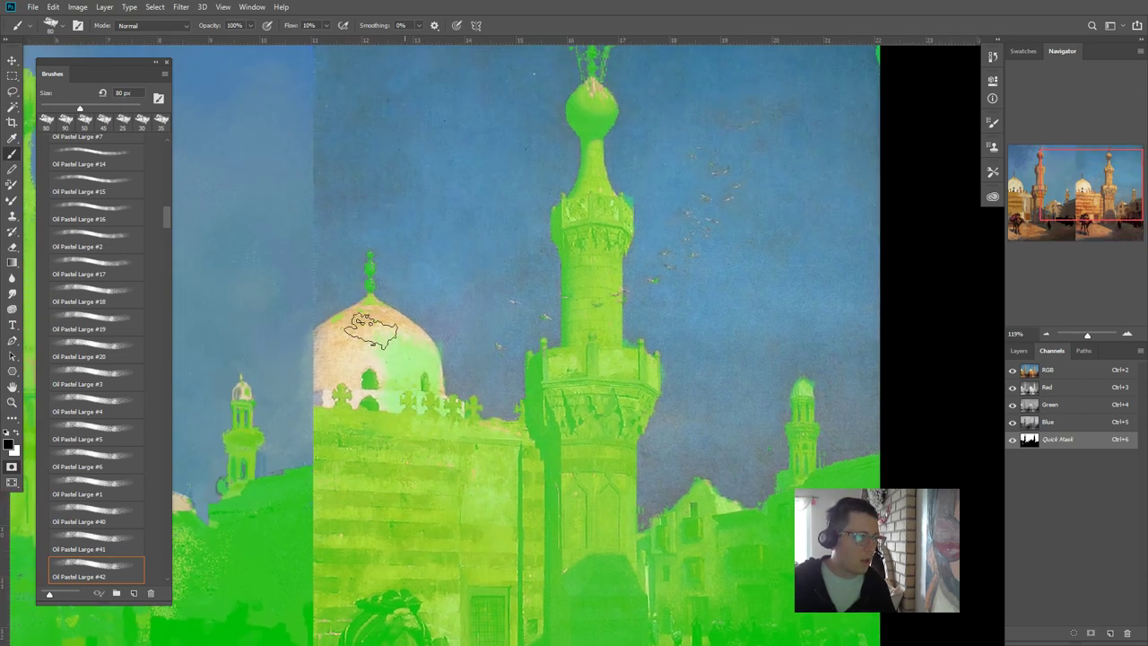
pyautogui.moveTo(396, 334)
pyautogui.mouseDown()
pyautogui.moveTo(366, 352)
pyautogui.moveTo(353, 331)
pyautogui.moveTo(312, 364)
pyautogui.moveTo(337, 380)
pyautogui.moveTo(343, 448)
pyautogui.moveTo(961, 479)
pyautogui.mouseUp()
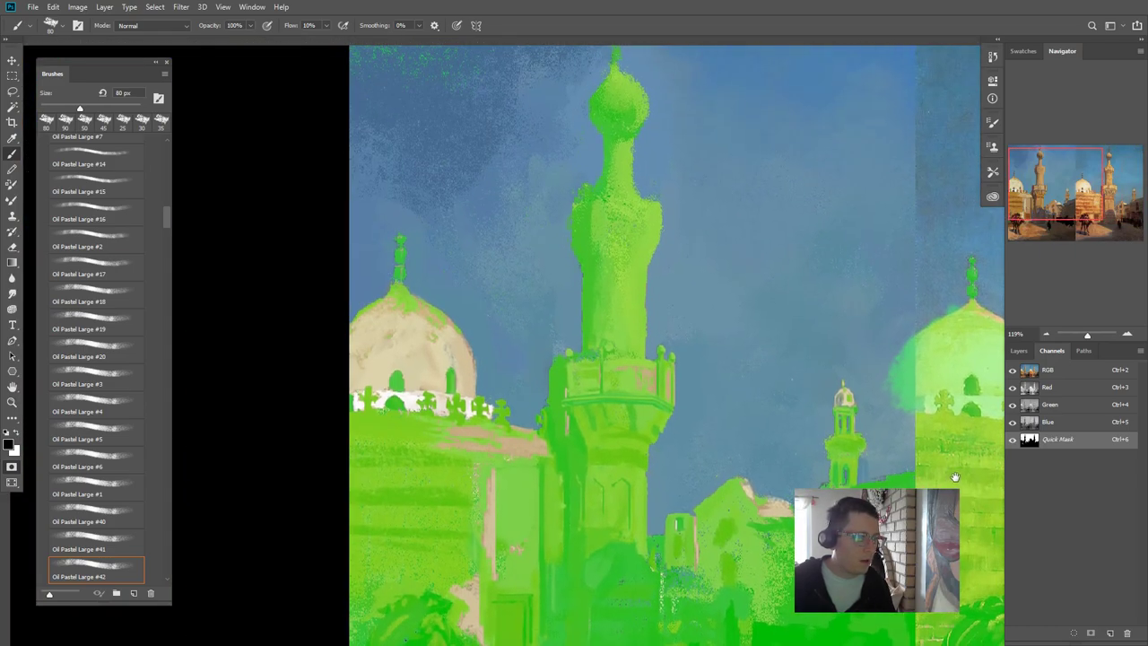
# - Clear the stray mask specks from the study's upper corner sky and beside its minaret with white
pyautogui.scroll(-5, 906, 483)
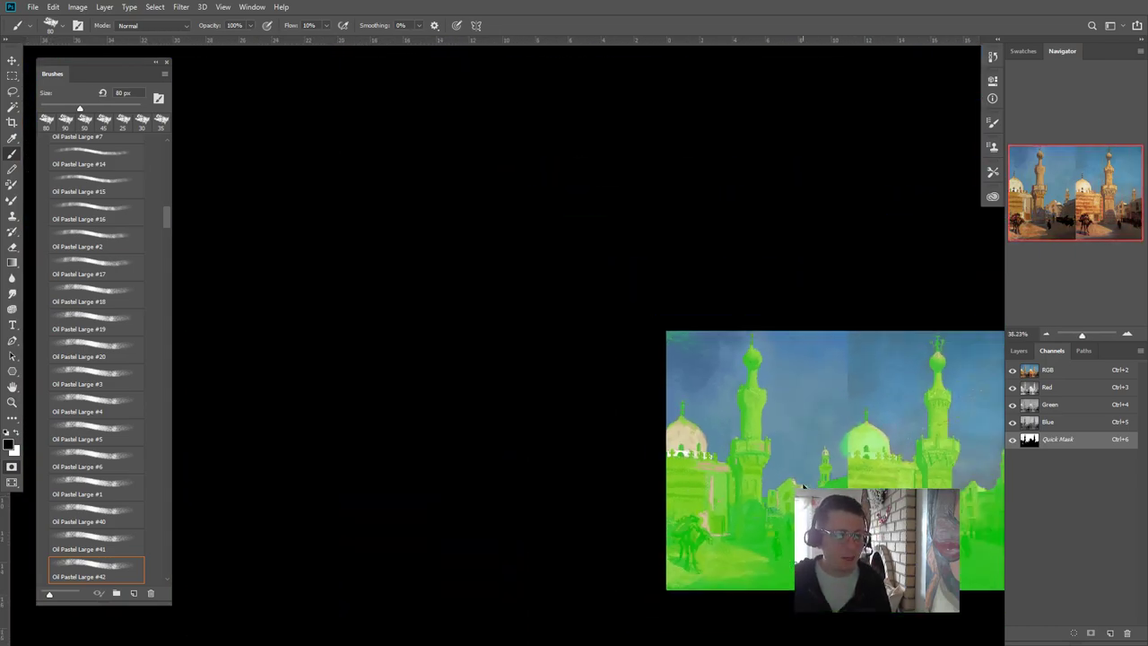
pyautogui.scroll(5, 790, 485)
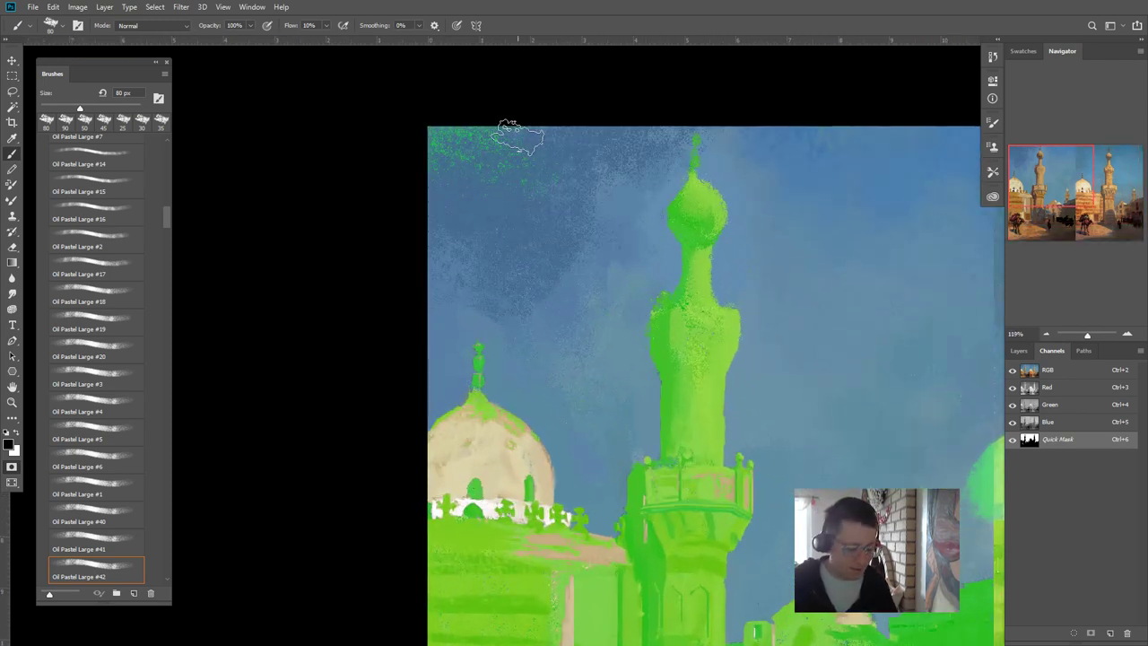
pyautogui.press('x')
pyautogui.moveTo(464, 141)
pyautogui.mouseDown()
pyautogui.moveTo(489, 200)
pyautogui.moveTo(456, 187)
pyautogui.moveTo(457, 103)
pyautogui.moveTo(526, 128)
pyautogui.moveTo(550, 234)
pyautogui.moveTo(573, 211)
pyautogui.moveTo(596, 146)
pyautogui.mouseUp()
pyautogui.moveTo(610, 362); pyautogui.dragTo(621, 330)
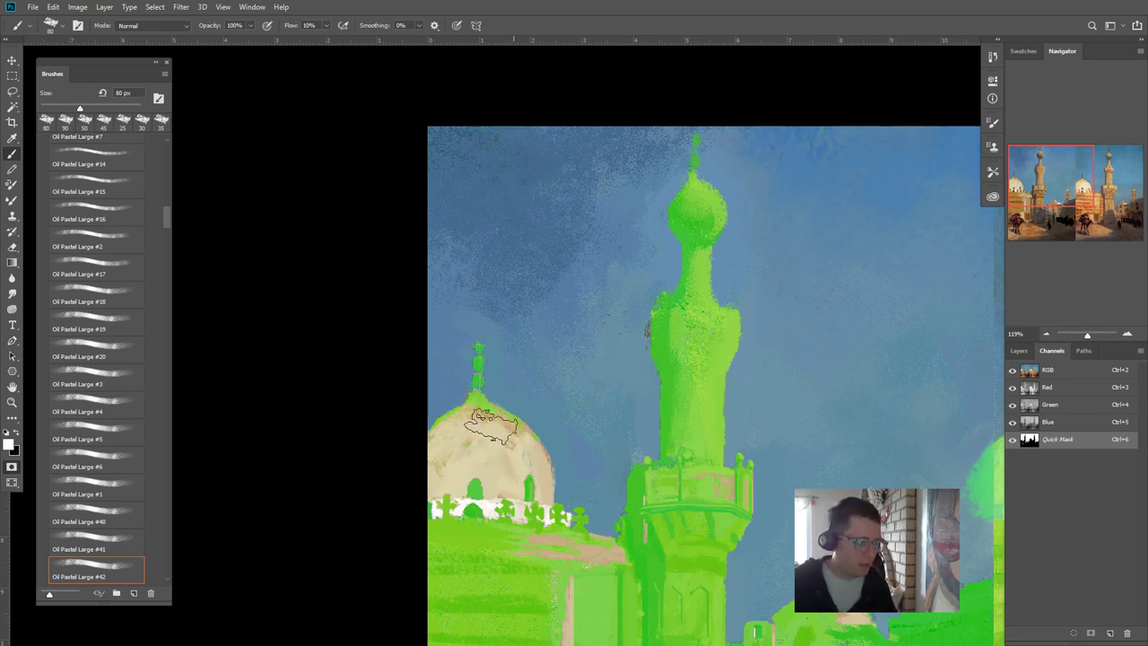
# - Mask the study's dome, parapet and upper wall in black, reducing the brush to 30 px for the finer gaps
pyautogui.moveTo(482, 544)
pyautogui.mouseDown()
pyautogui.moveTo(478, 529)
pyautogui.moveTo(518, 538)
pyautogui.moveTo(529, 483)
pyautogui.moveTo(498, 449)
pyautogui.moveTo(446, 462)
pyautogui.moveTo(416, 515)
pyautogui.moveTo(493, 569)
pyautogui.moveTo(546, 546)
pyautogui.moveTo(613, 555)
pyautogui.moveTo(565, 602)
pyautogui.moveTo(527, 575)
pyautogui.moveTo(519, 512)
pyautogui.mouseUp()
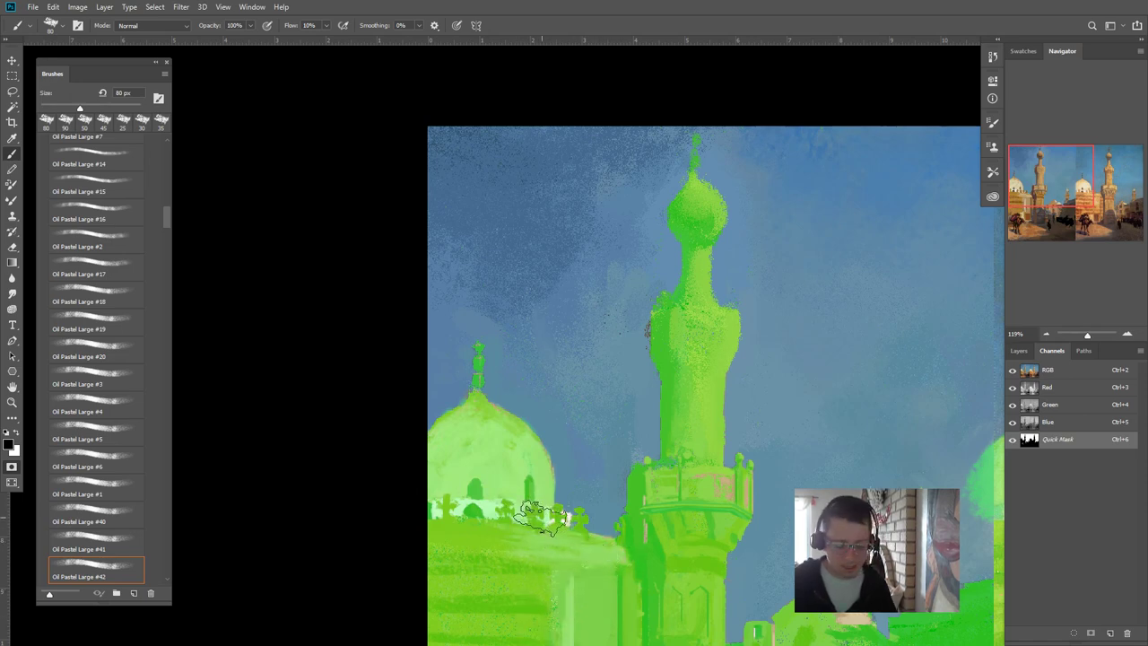
pyautogui.press('[')
pyautogui.press('[')
pyautogui.press('[')
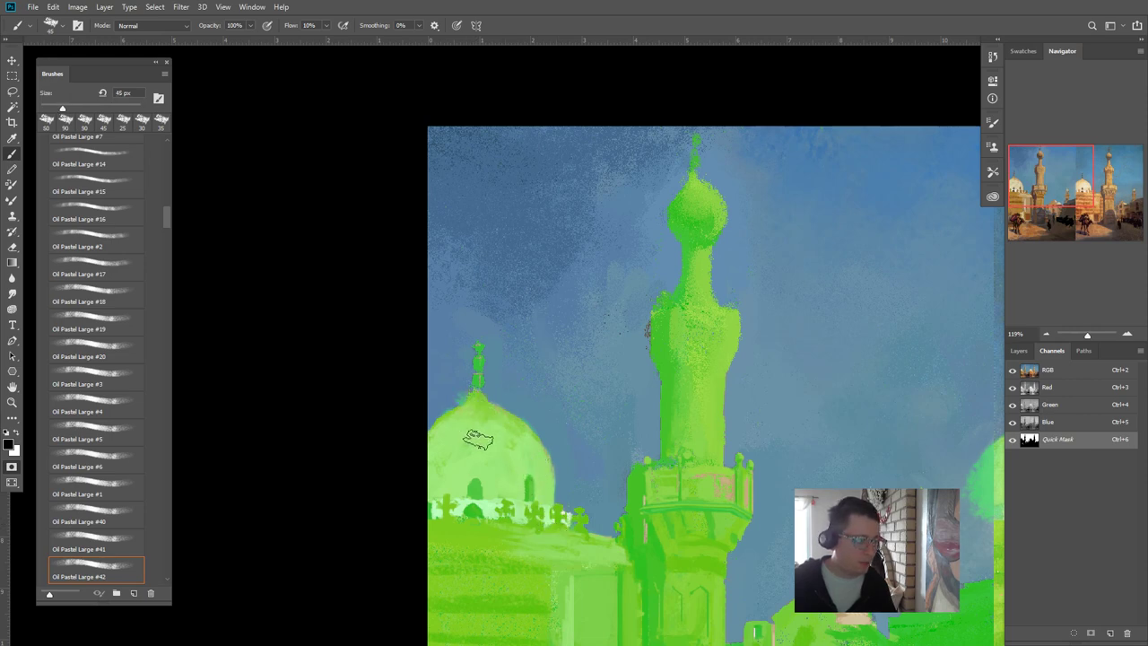
pyautogui.press('[')
pyautogui.press('[')
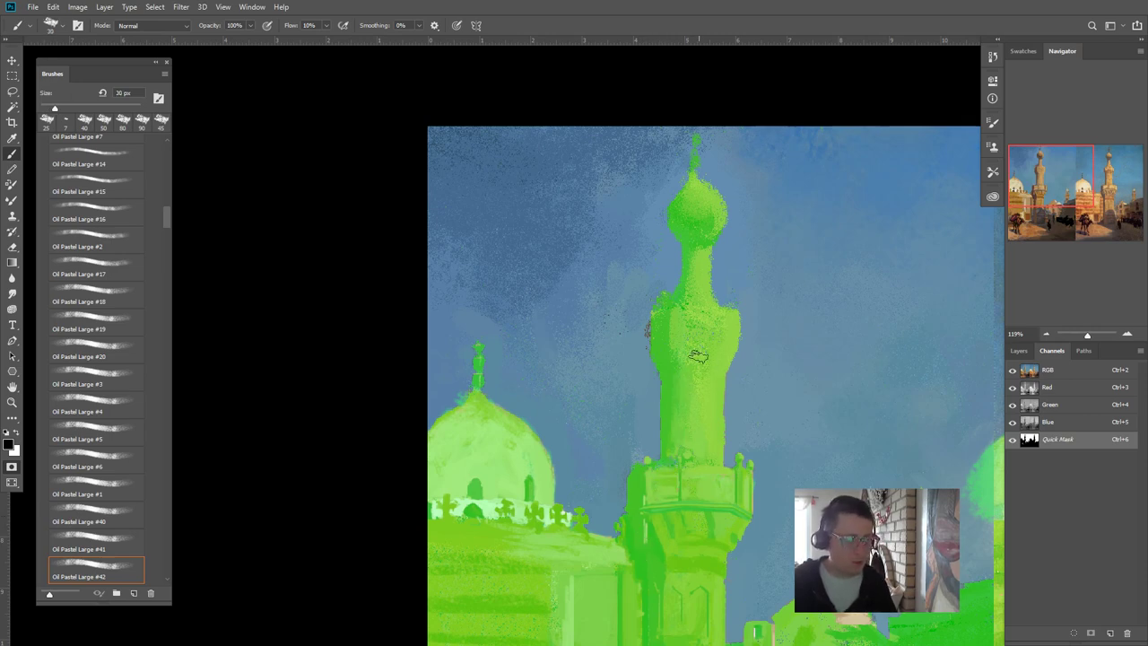
# - Refine the mask on the study's large minaret with a 60 px brush, alternating black inside and white along its edges
pyautogui.press(']')
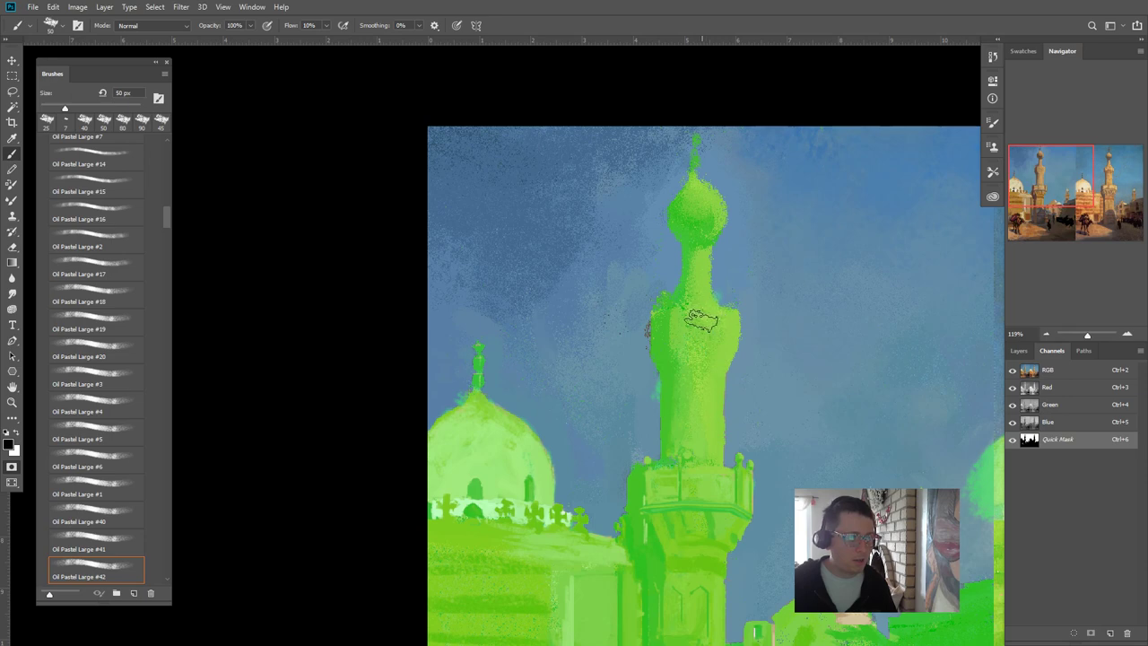
pyautogui.press(']')
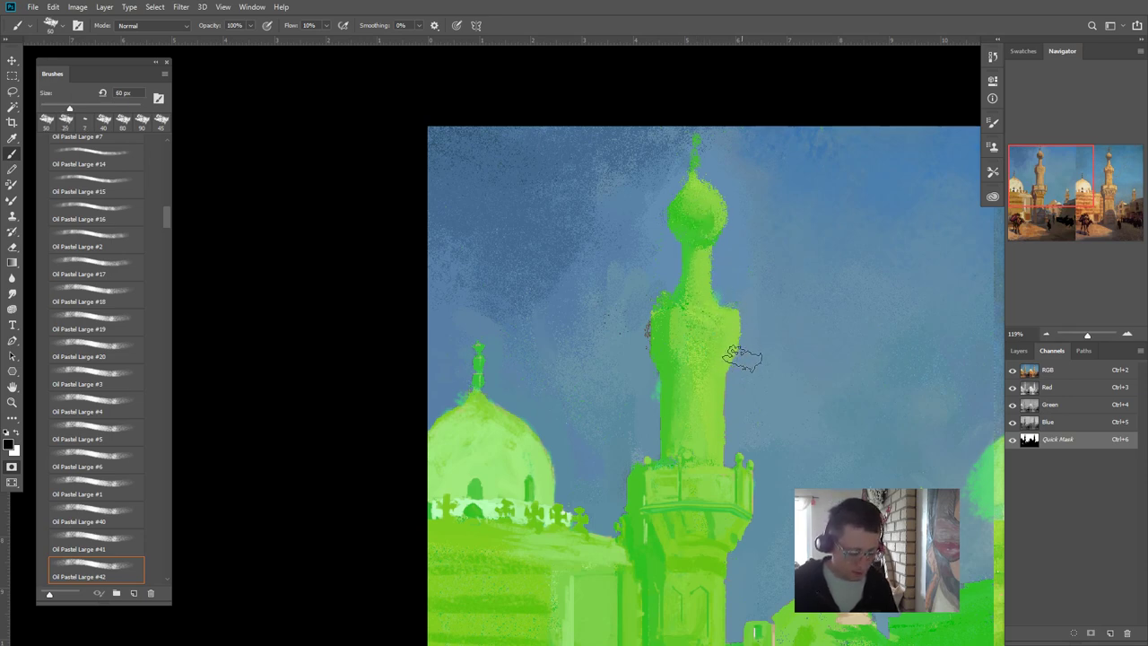
pyautogui.press('x')
pyautogui.moveTo(753, 321)
pyautogui.mouseDown()
pyautogui.moveTo(763, 308)
pyautogui.moveTo(746, 252)
pyautogui.moveTo(763, 182)
pyautogui.moveTo(724, 144)
pyautogui.moveTo(727, 175)
pyautogui.moveTo(696, 154)
pyautogui.moveTo(646, 225)
pyautogui.moveTo(663, 272)
pyautogui.moveTo(701, 231)
pyautogui.moveTo(697, 203)
pyautogui.moveTo(682, 204)
pyautogui.moveTo(683, 270)
pyautogui.mouseUp()
pyautogui.press('x')
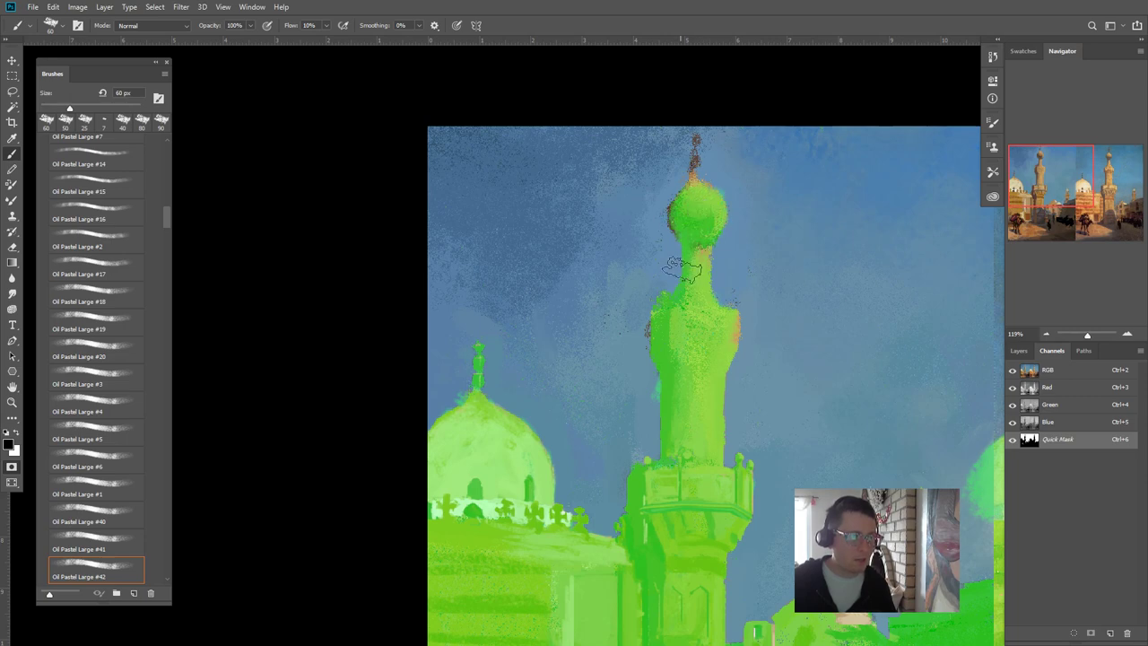
pyautogui.moveTo(715, 321); pyautogui.dragTo(716, 339)
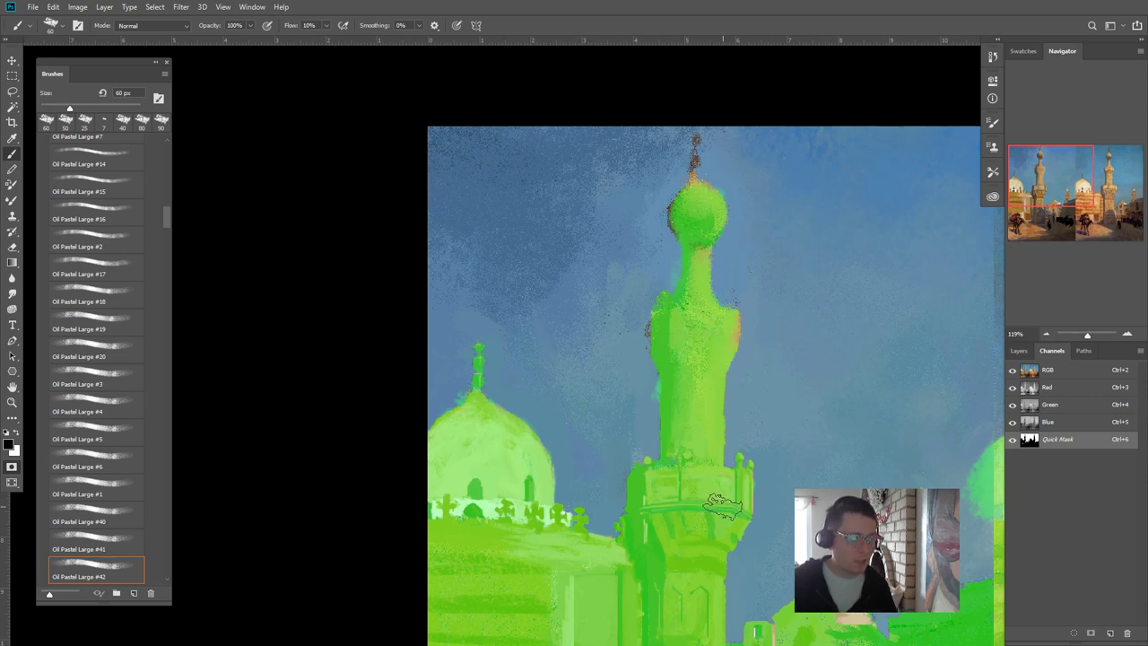
# - Mask the study's small distant minaret in black with the brush reduced to 25 px
pyautogui.moveTo(780, 639); pyautogui.dragTo(706, 510)
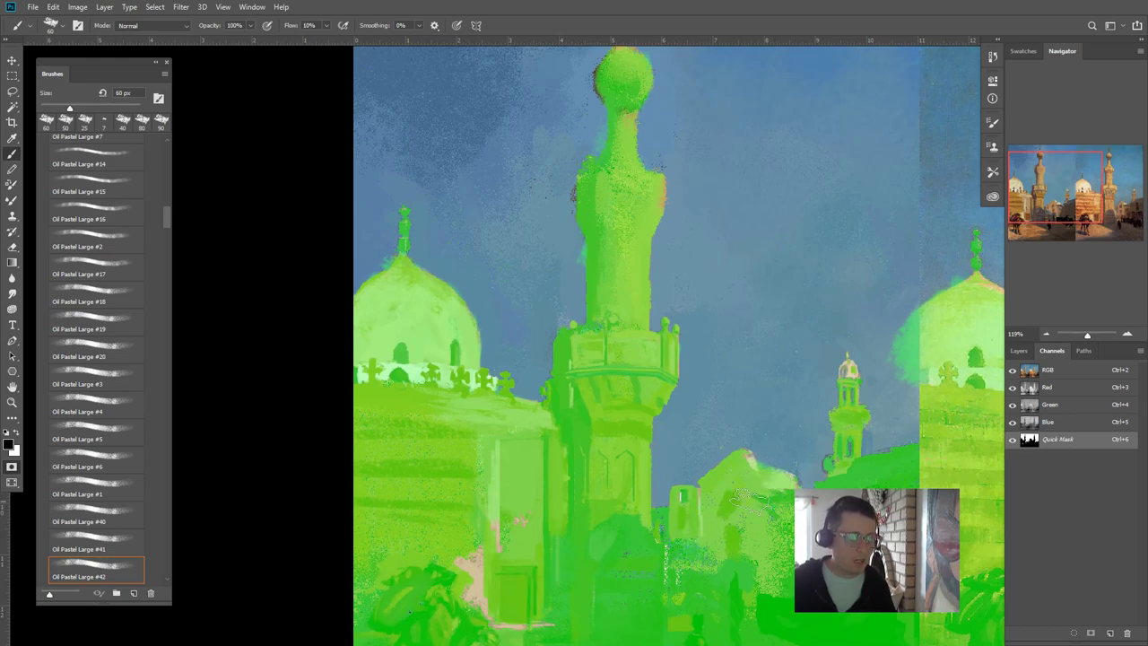
pyautogui.hotkey('ctrl', 'z')
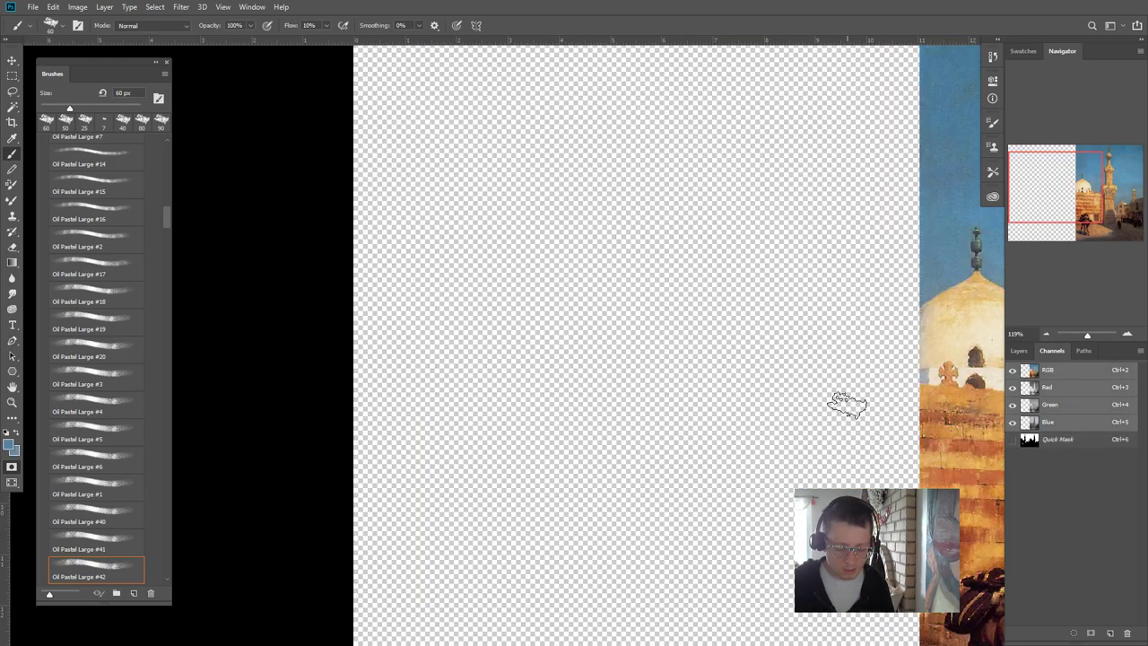
pyautogui.hotkey('ctrl', 'z')
pyautogui.press('[')
pyautogui.press('[')
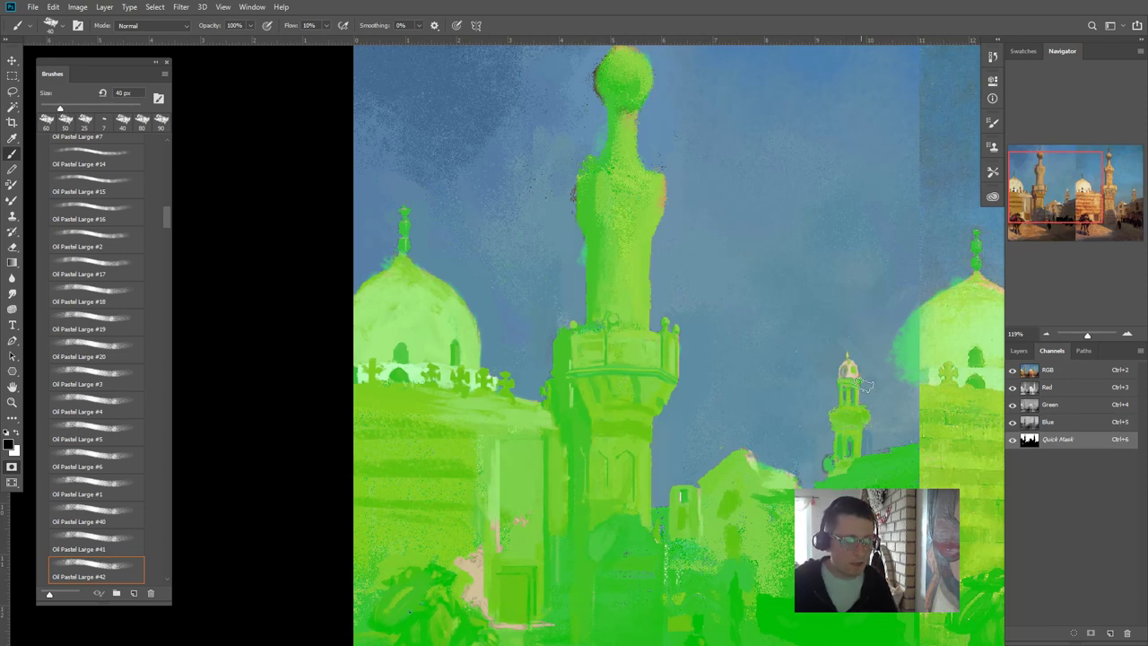
pyautogui.press('[')
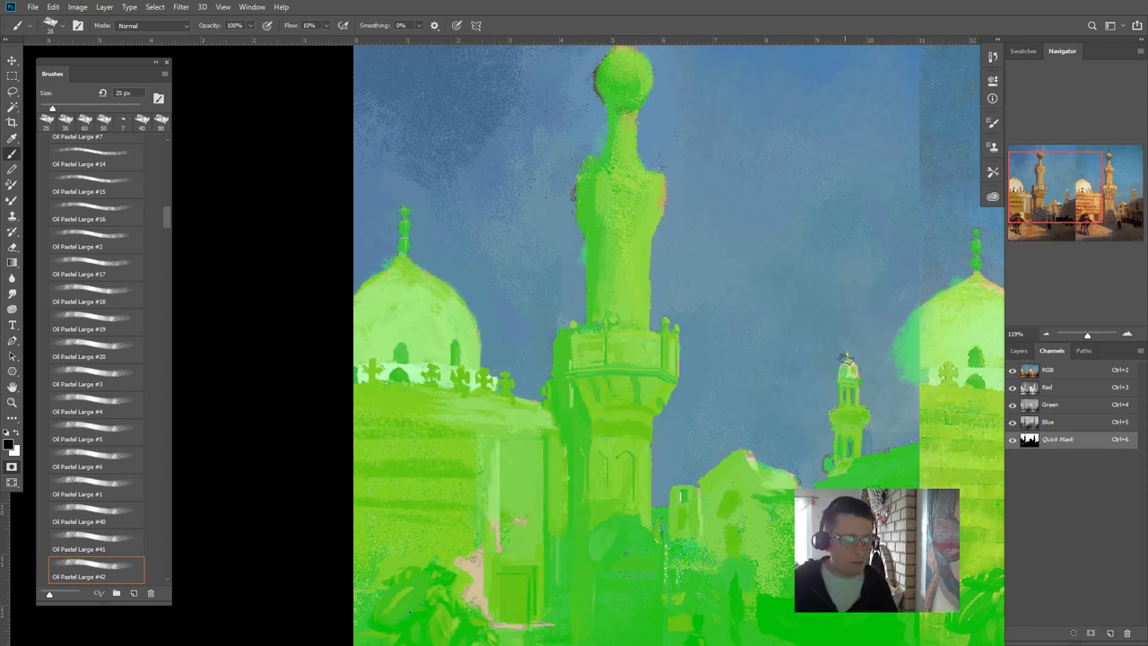
# - Check the selection, try a mask stroke in the study's sky, and clear the sky beside the minaret with a 90 px white brush
pyautogui.press('q')
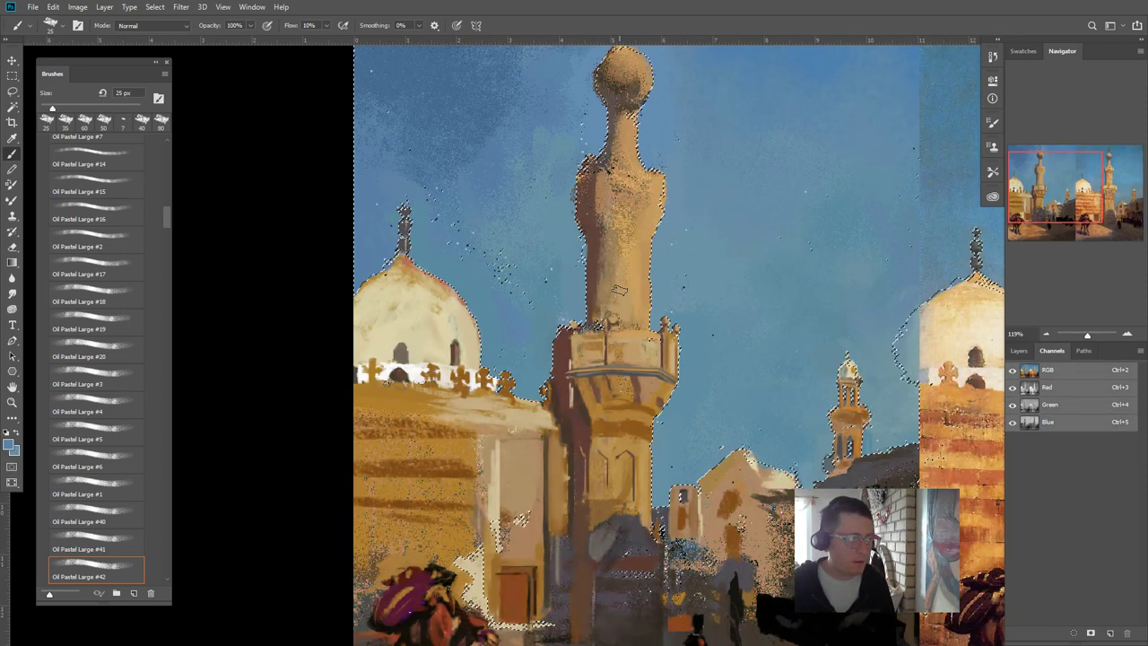
pyautogui.moveTo(611, 291); pyautogui.dragTo(558, 296)
pyautogui.press('q')
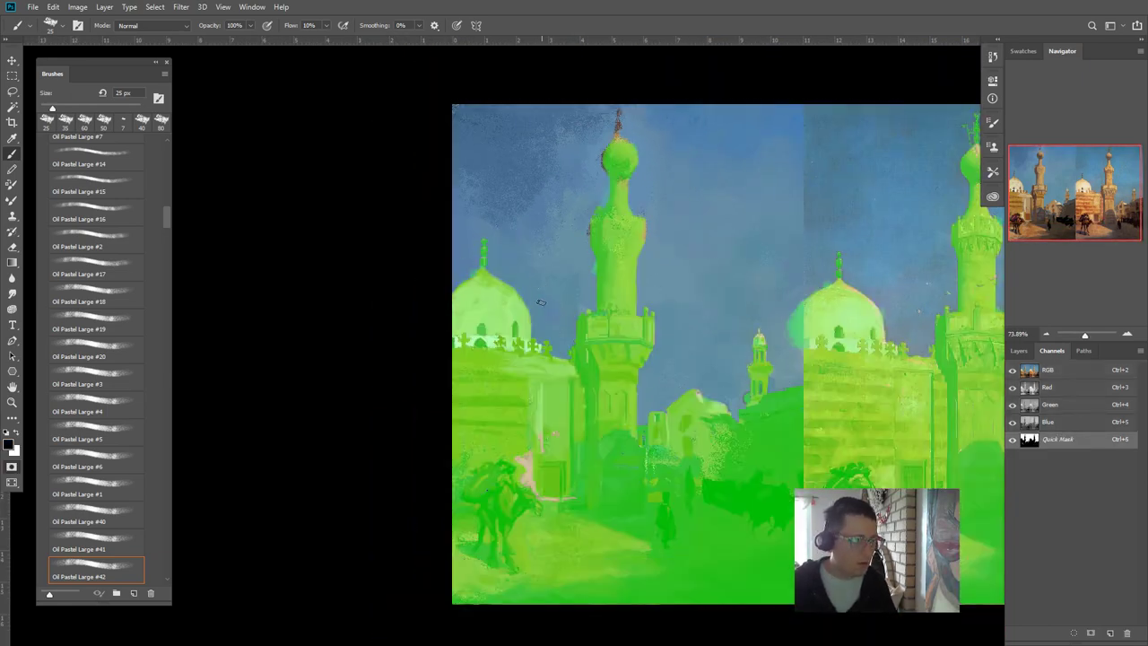
pyautogui.moveTo(541, 302); pyautogui.dragTo(530, 261)
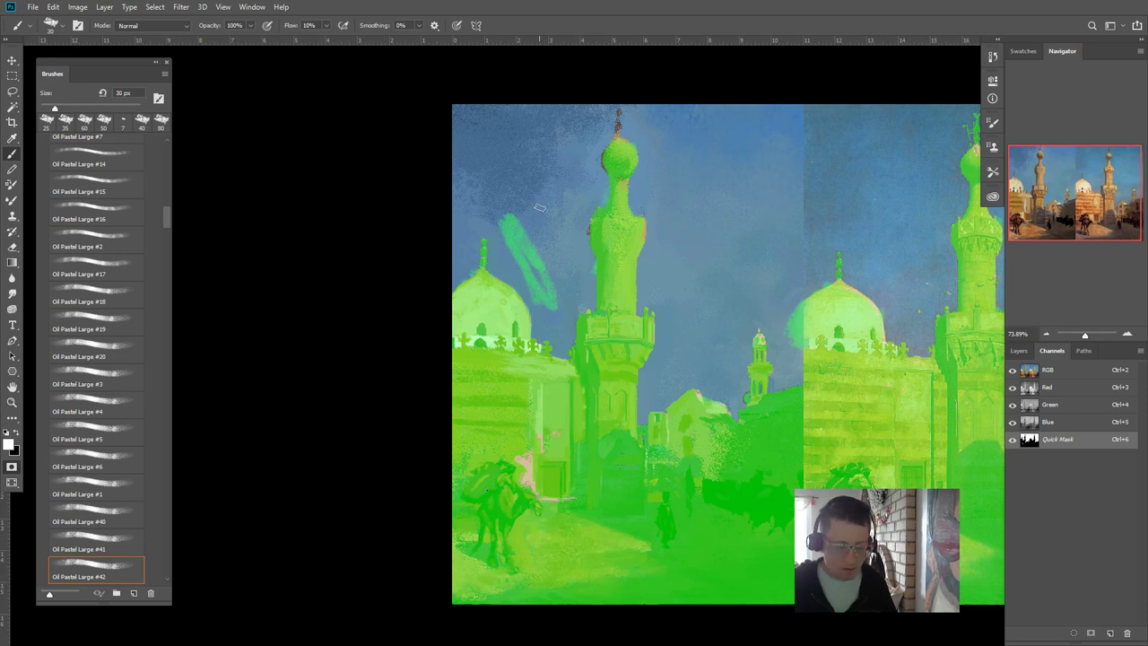
pyautogui.moveTo(550, 317); pyautogui.dragTo(507, 193)
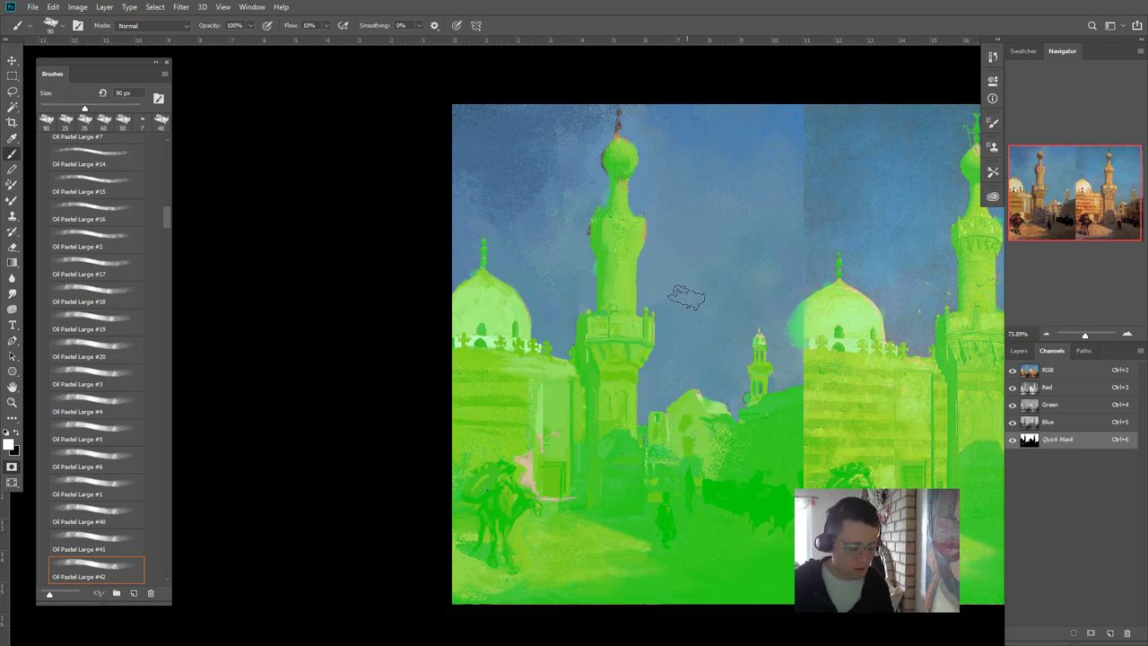
# - Clear the mask spill beside the reference's dome with white and compare the mask with the selection on Layer 1
pyautogui.press('q')
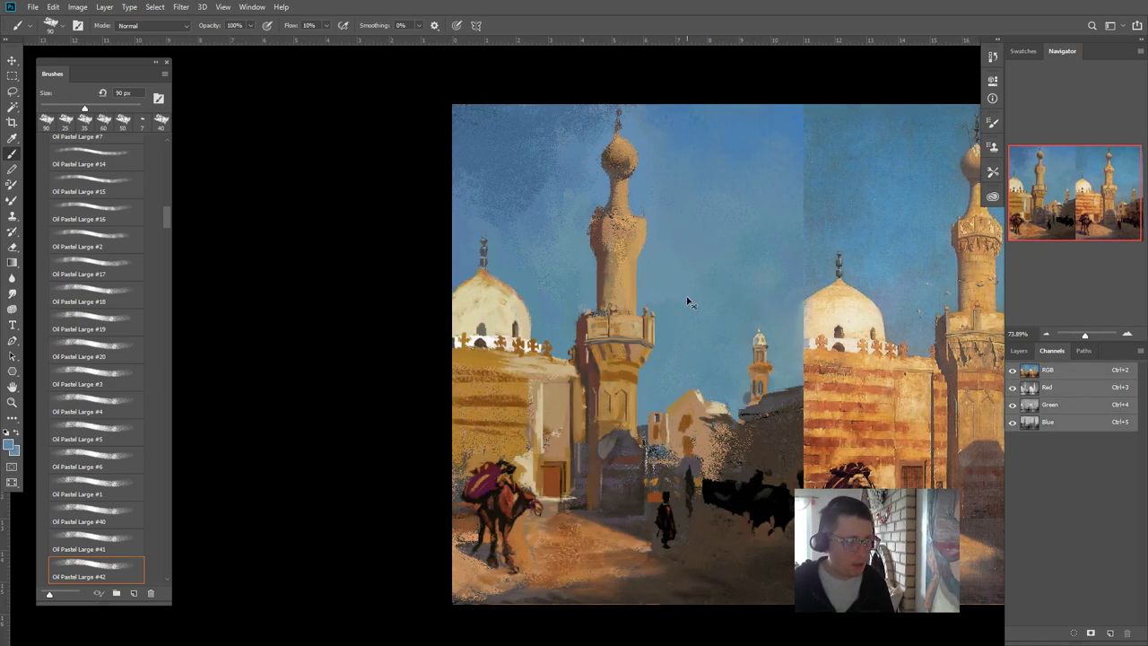
pyautogui.press('q')
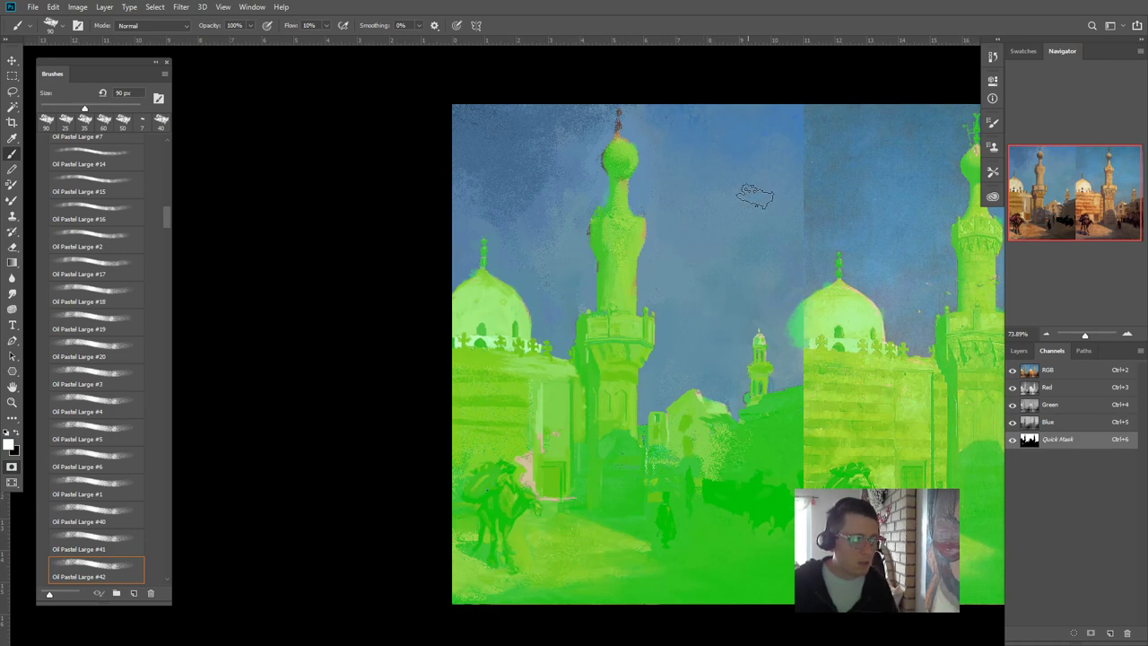
pyautogui.moveTo(777, 270)
pyautogui.mouseDown()
pyautogui.moveTo(806, 310)
pyautogui.moveTo(807, 260)
pyautogui.mouseUp()
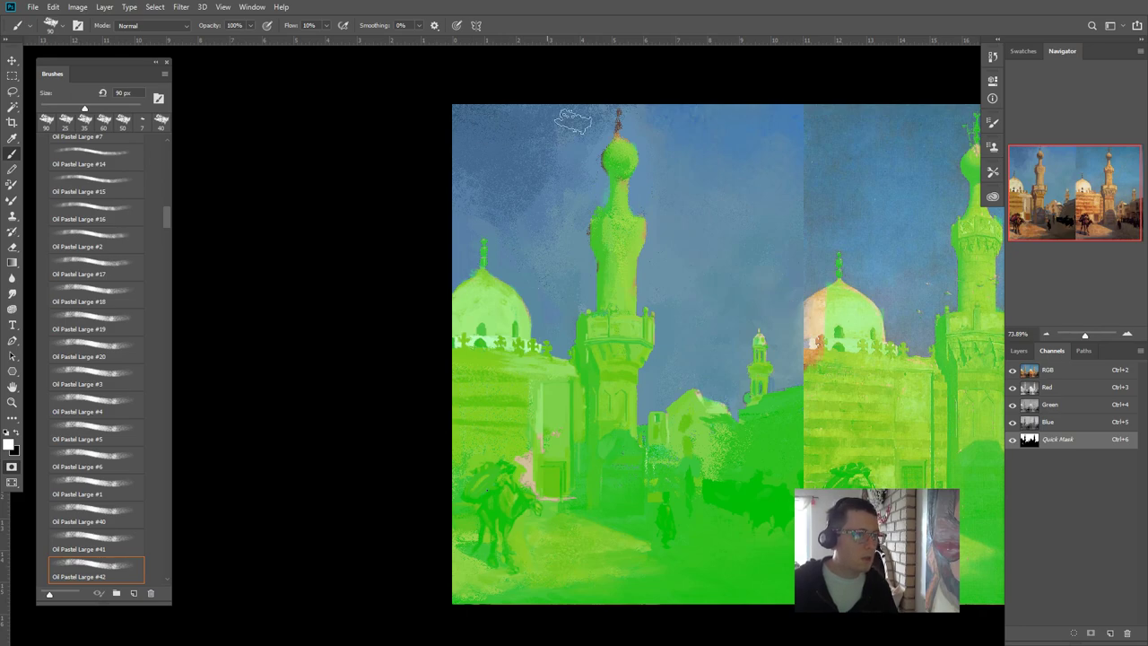
pyautogui.press('q')
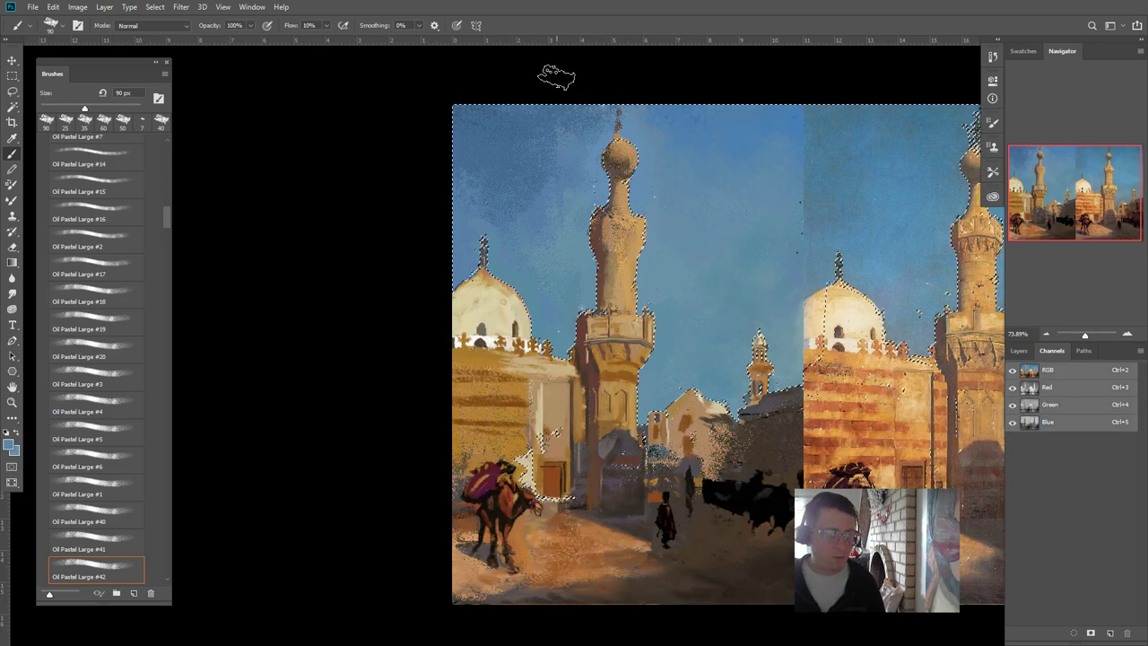
pyautogui.click(1019, 350)
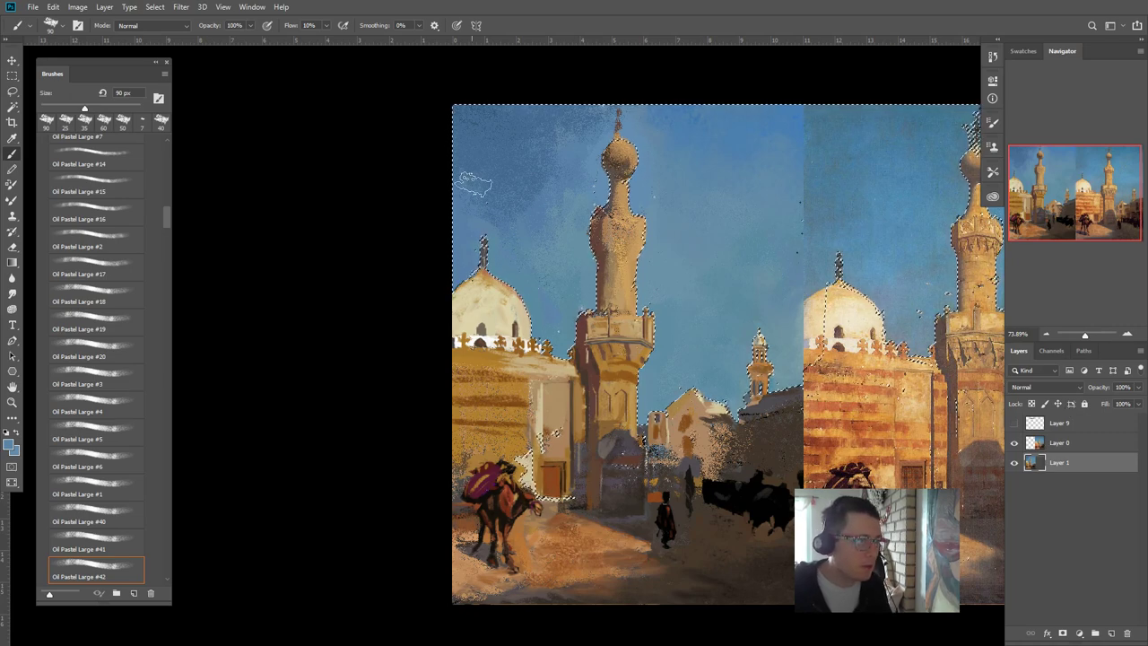
pyautogui.press('q')
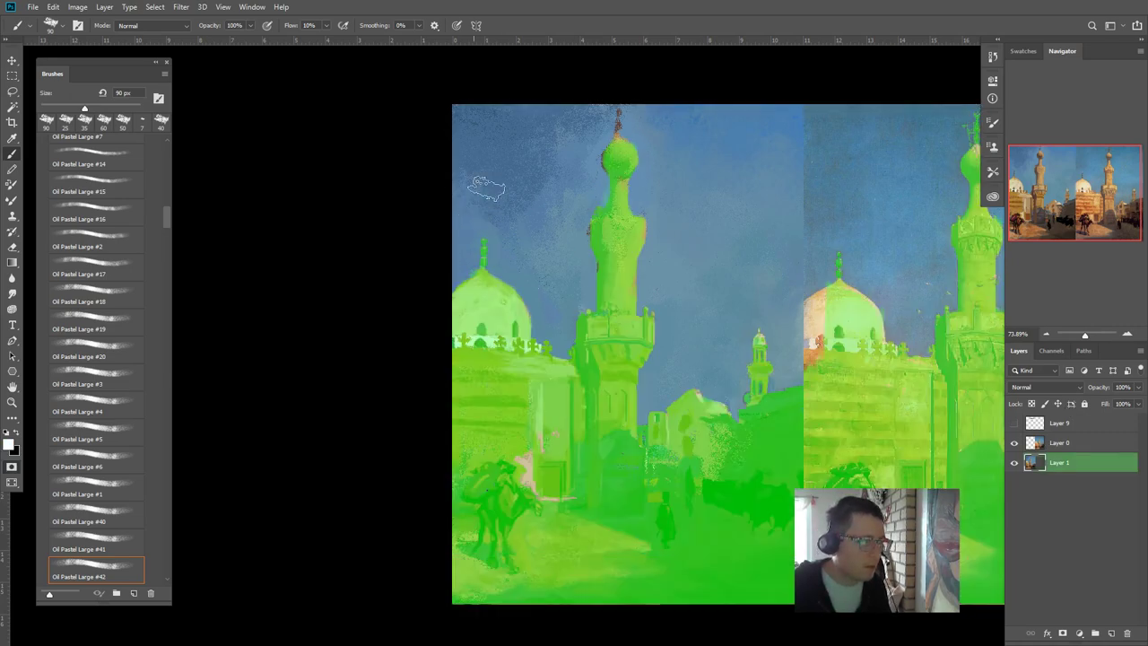
# - Check the Quick Mask coverage of the buildings and minarets against the resulting sky selection
pyautogui.press('q')
pyautogui.press('q')
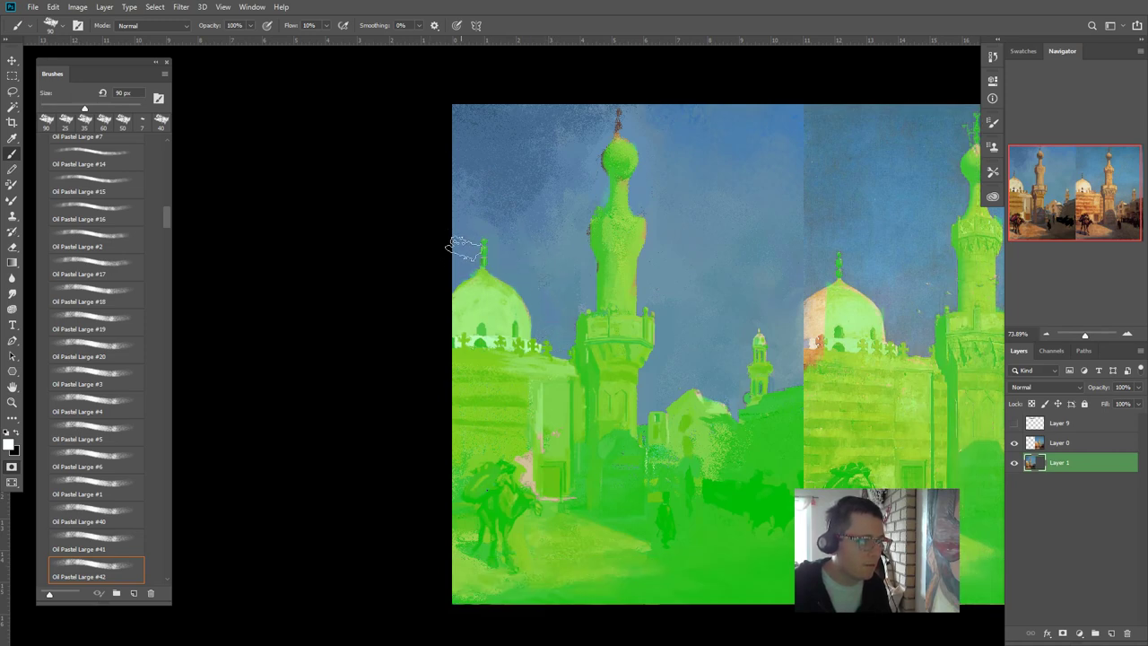
pyautogui.press('q')
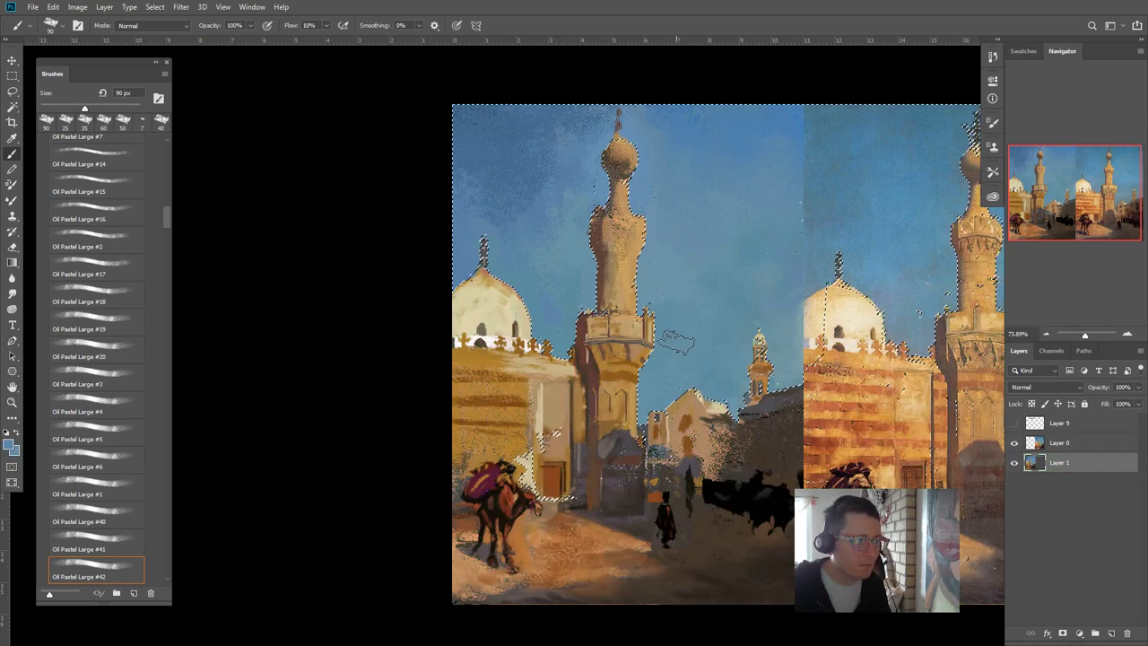
pyautogui.press('q')
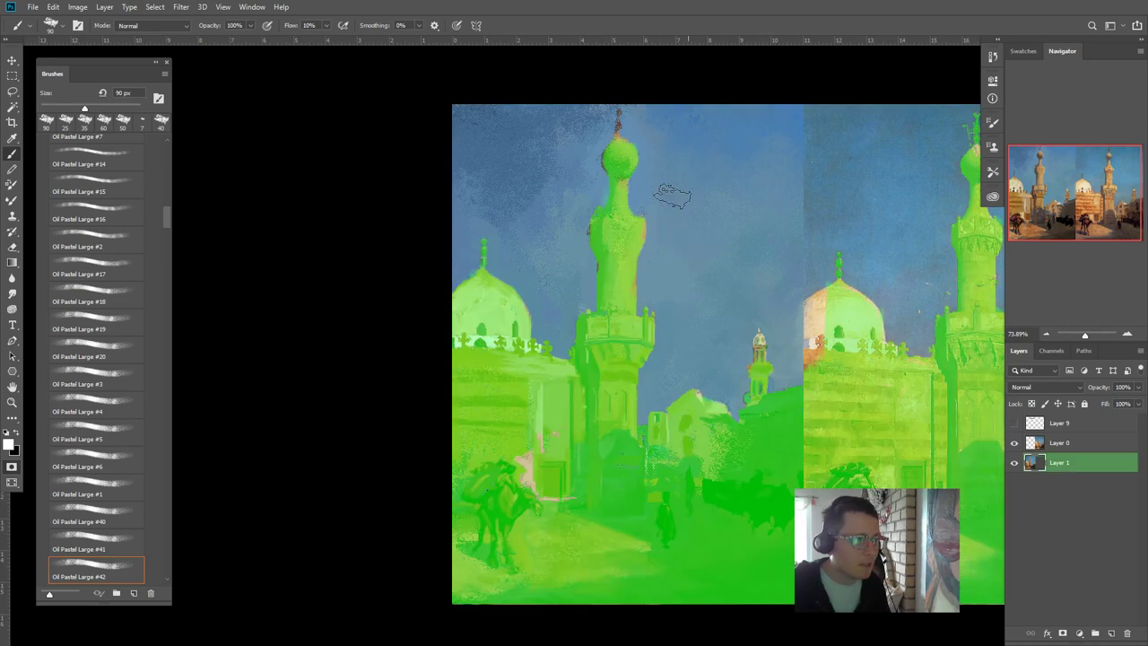
pyautogui.press('q')
pyautogui.press('q')
pyautogui.press('q')
pyautogui.press('q')
pyautogui.press('q')
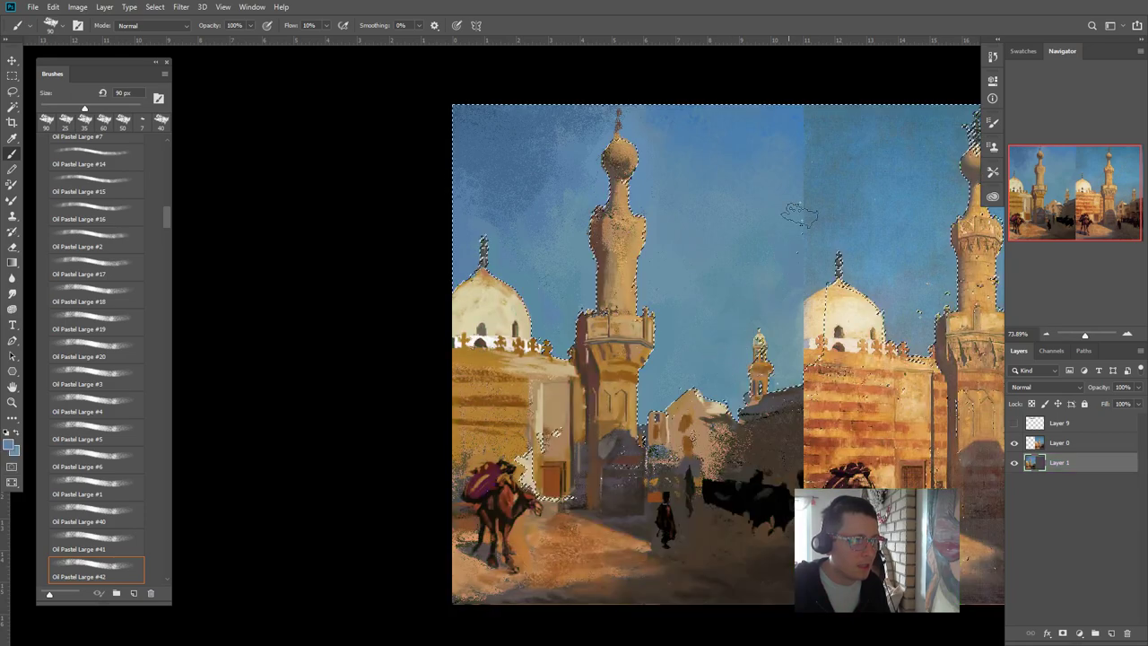
pyautogui.press('q')
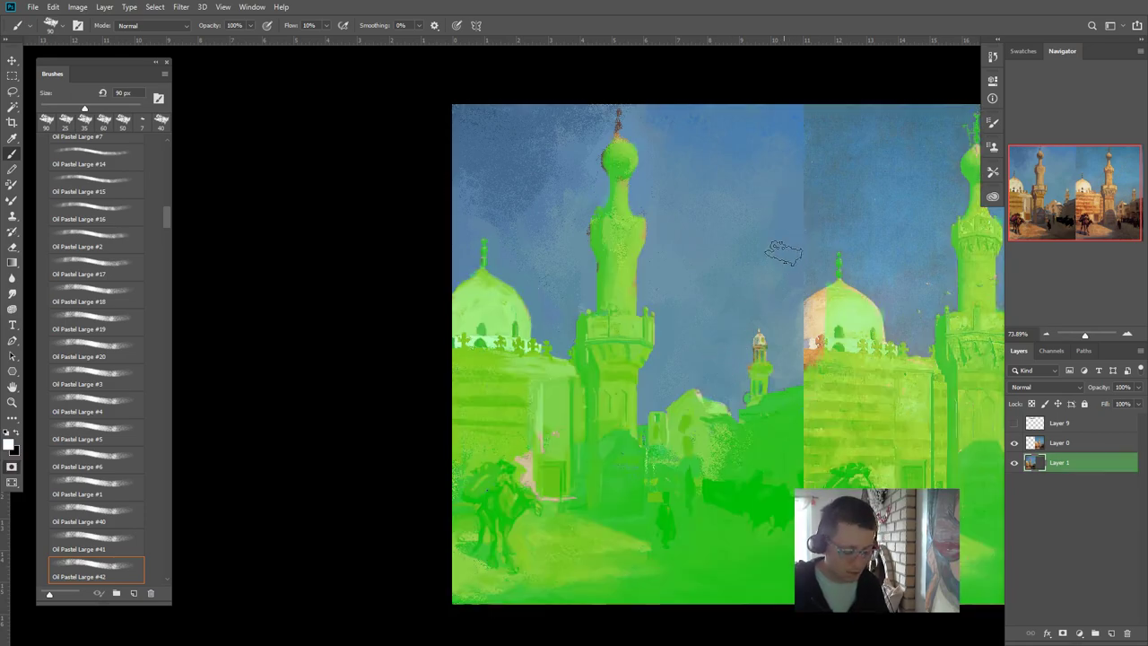
pyautogui.press('q')
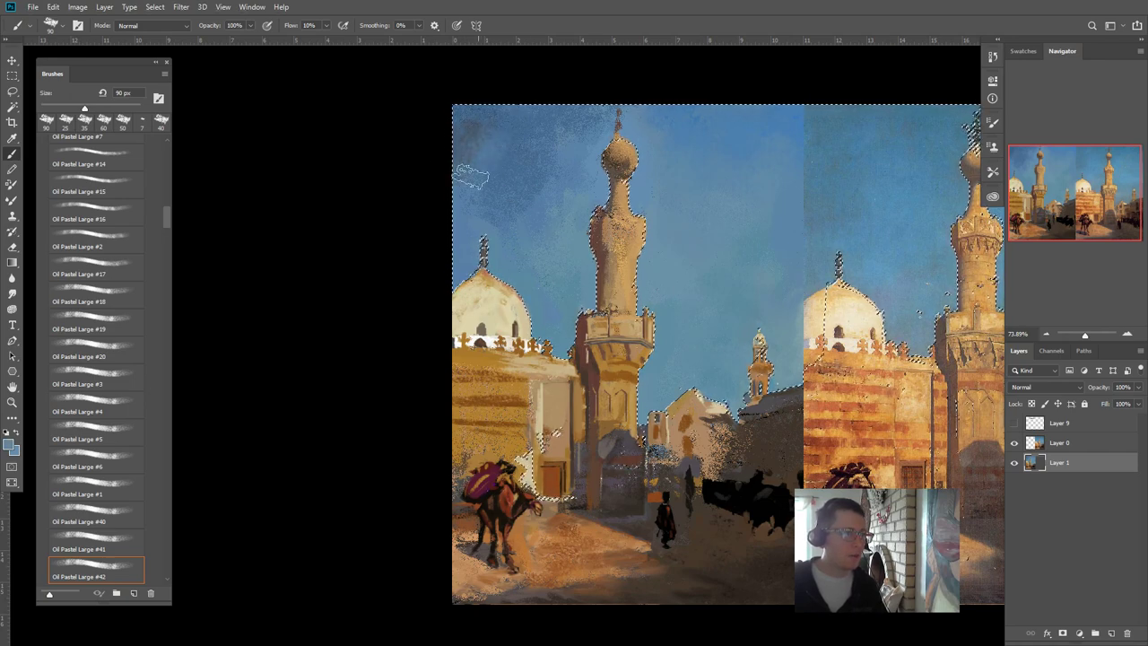
# - Paint blue over the selected sky around the study's dome and large minaret with 250 px and 175 px brushes, and deselect
pyautogui.press(']')
pyautogui.press(']')
pyautogui.press(']')
pyautogui.press(']')
pyautogui.press(']')
pyautogui.press(']')
pyautogui.press(']')
pyautogui.press(']')
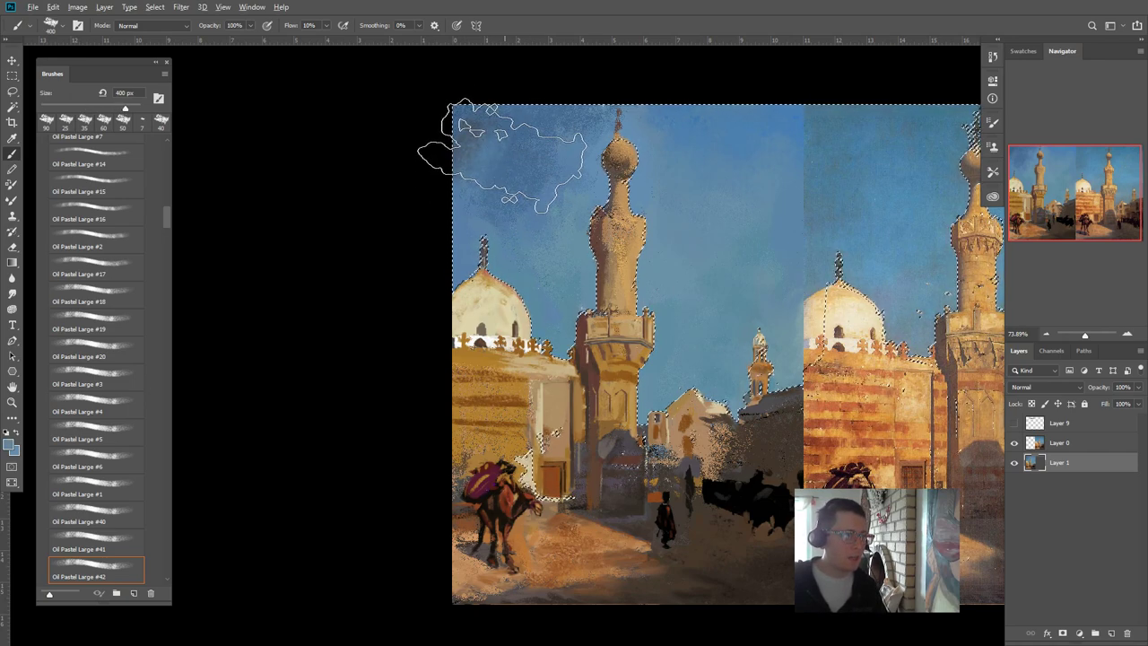
pyautogui.press('[')
pyautogui.press('[')
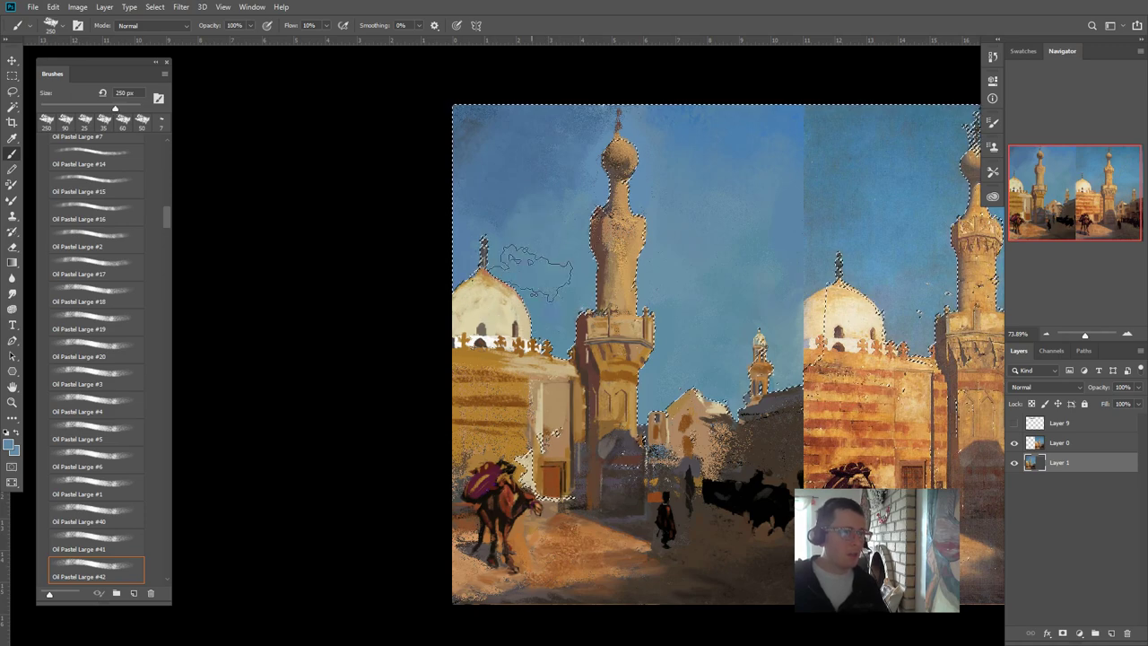
pyautogui.press('[')
pyautogui.press('[')
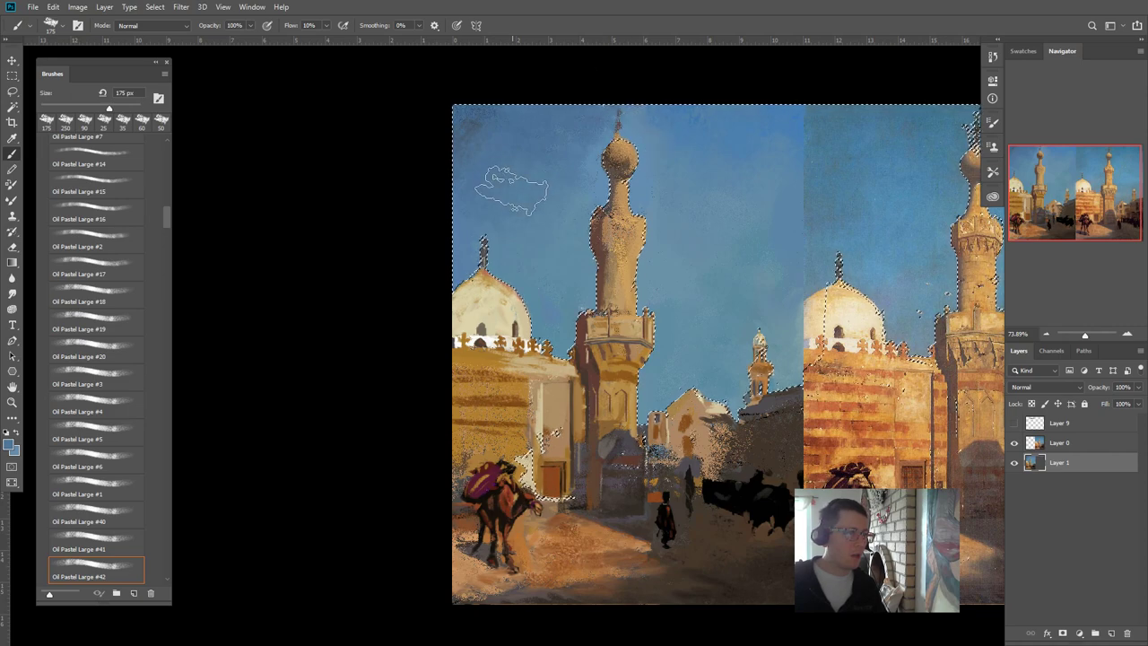
pyautogui.scroll(-3, 395, 487)
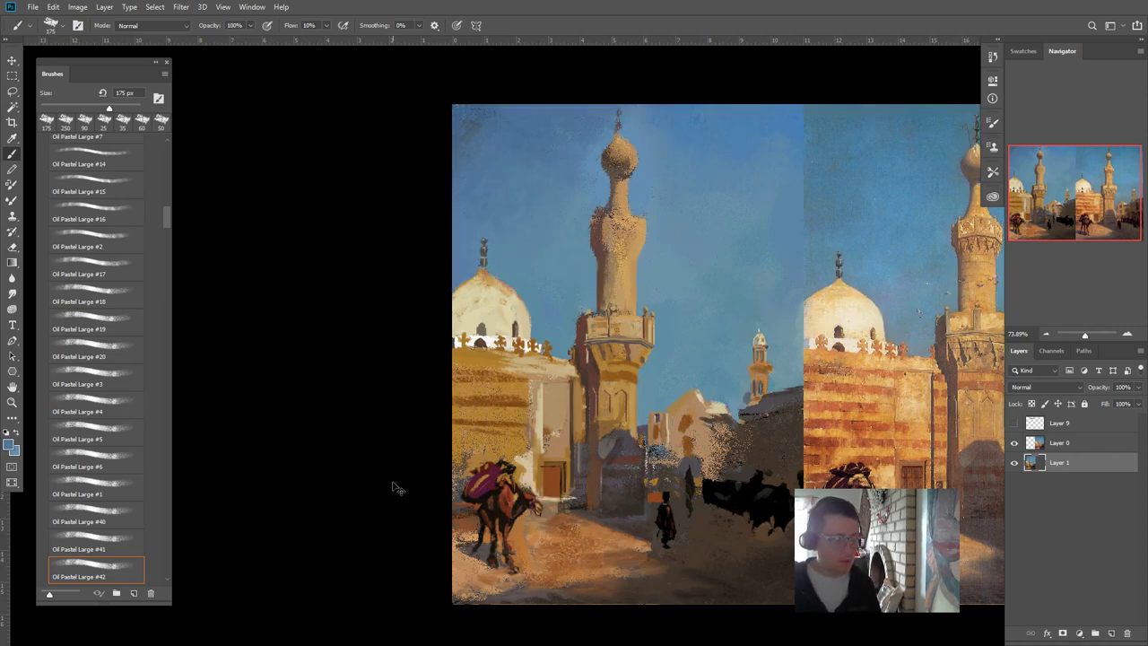
# - Sample cream from the study's dome and paint highlights on the large minaret's sunlit side with a small brush at 100% flow
pyautogui.scroll(-2, 574, 348)
pyautogui.scroll(1, 574, 348)
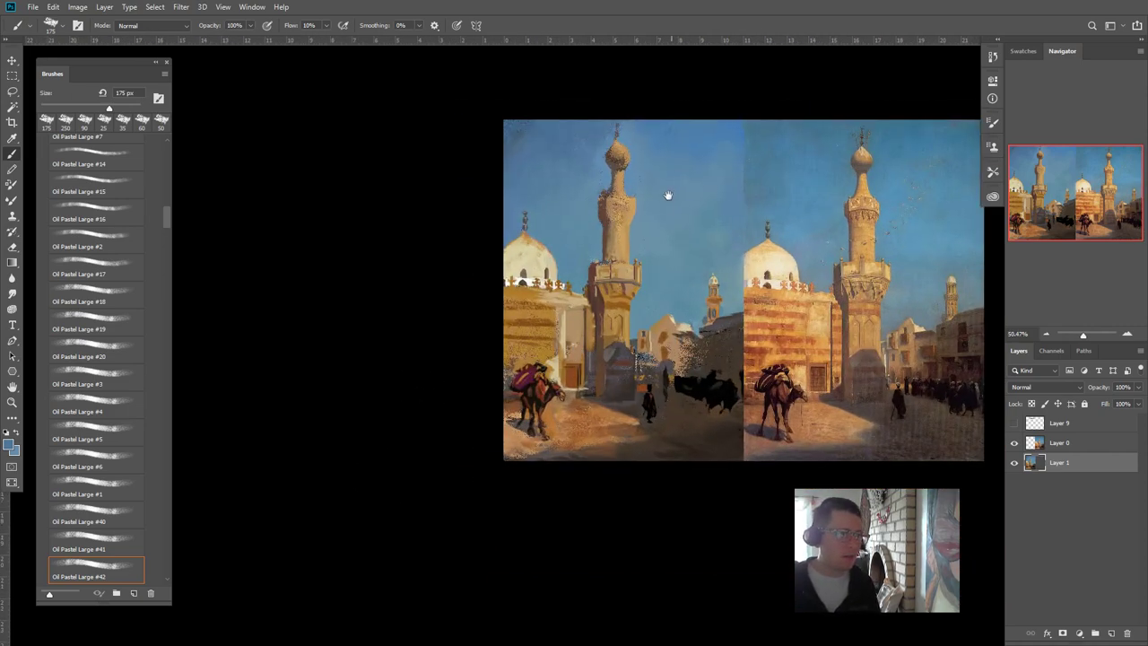
pyautogui.moveTo(667, 192); pyautogui.dragTo(584, 272)
pyautogui.scroll(1, 574, 218)
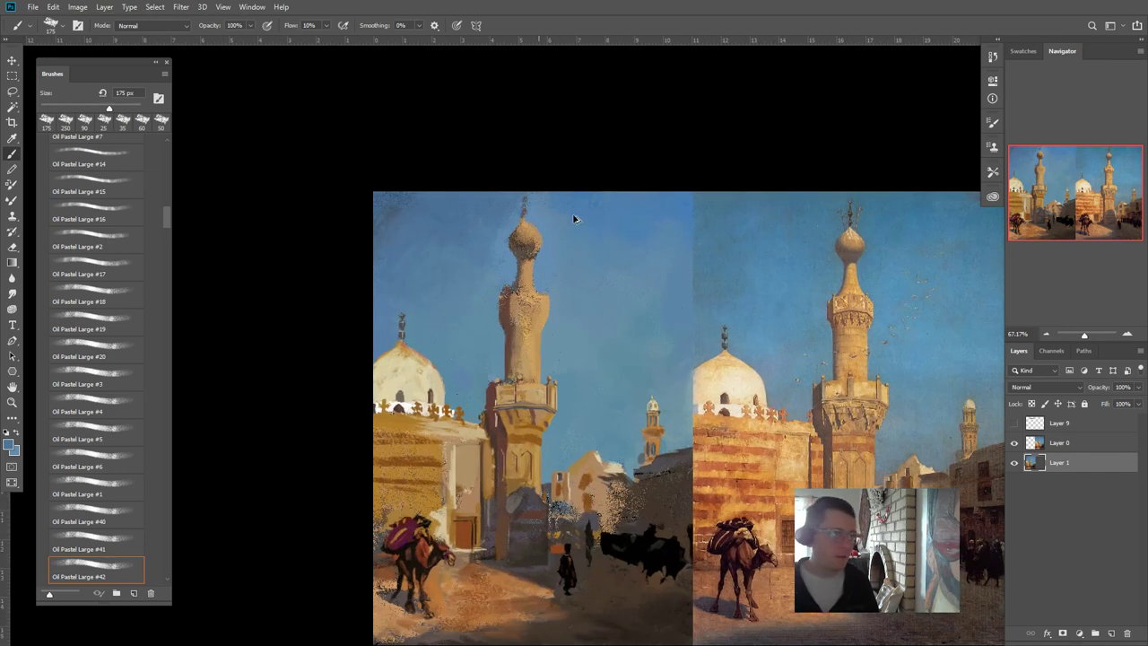
pyautogui.scroll(2, 523, 236)
pyautogui.moveTo(468, 300)
pyautogui.mouseDown()
pyautogui.moveTo(304, 310)
pyautogui.moveTo(311, 325)
pyautogui.mouseUp()
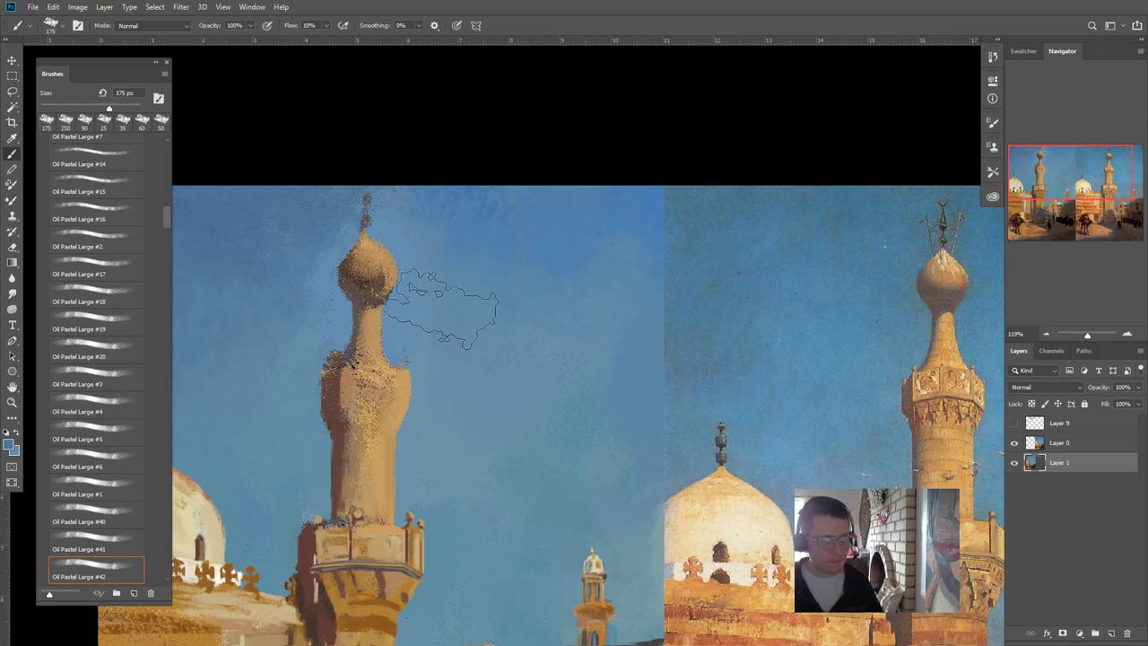
pyautogui.press('[')
pyautogui.press('[')
pyautogui.press('[')
pyautogui.press('[')
pyautogui.press('[')
pyautogui.press('[')
pyautogui.press('[')
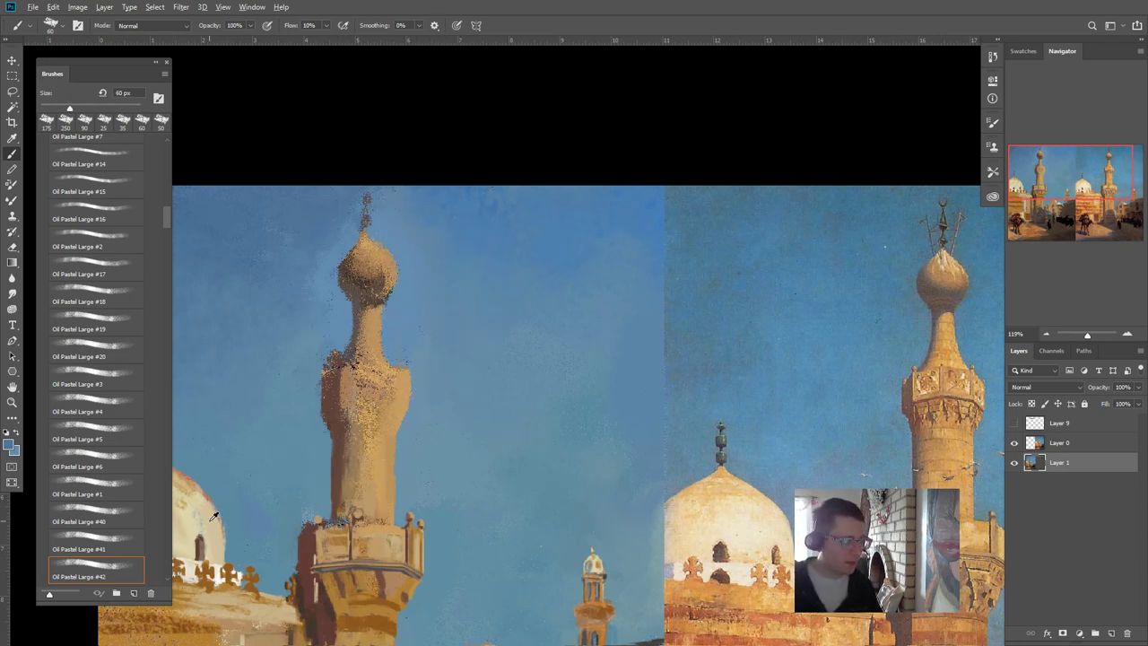
pyautogui.press('[')
pyautogui.press('[')
pyautogui.press('[')
pyautogui.press('[')
pyautogui.press('[')
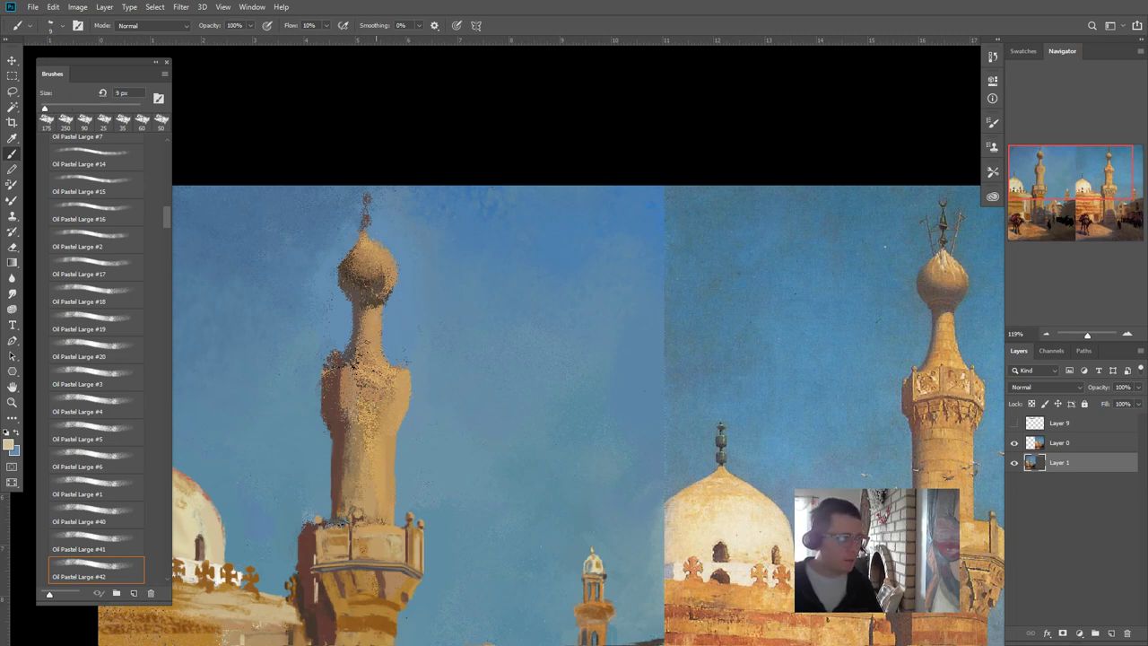
pyautogui.moveTo(376, 314); pyautogui.dragTo(374, 332)
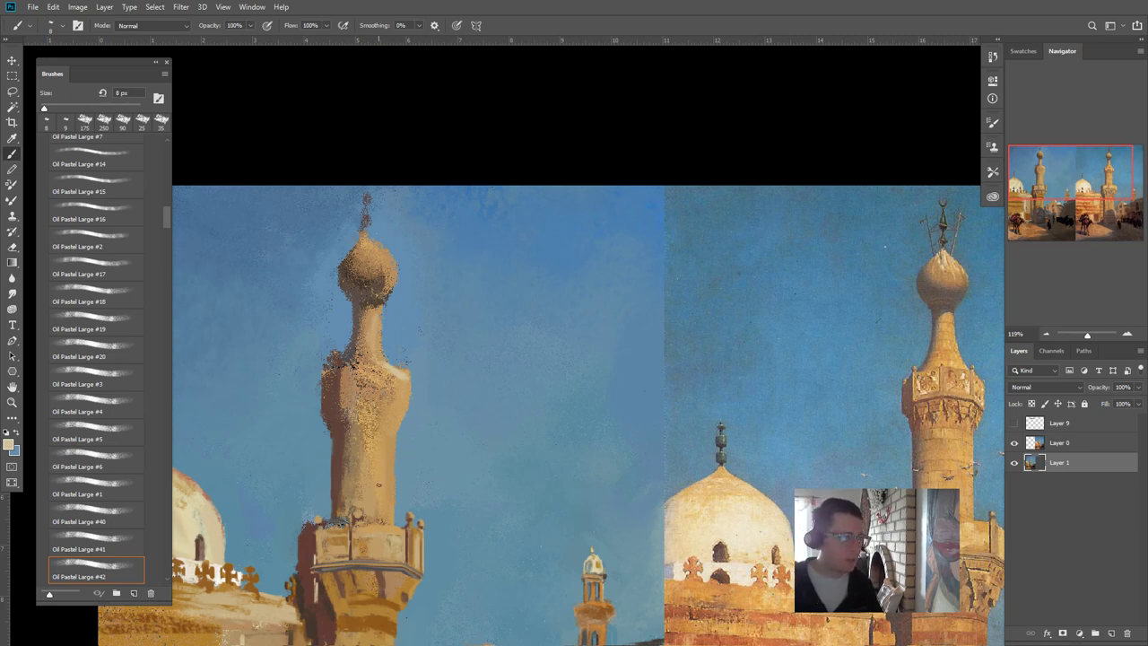
pyautogui.moveTo(391, 424); pyautogui.dragTo(403, 413)
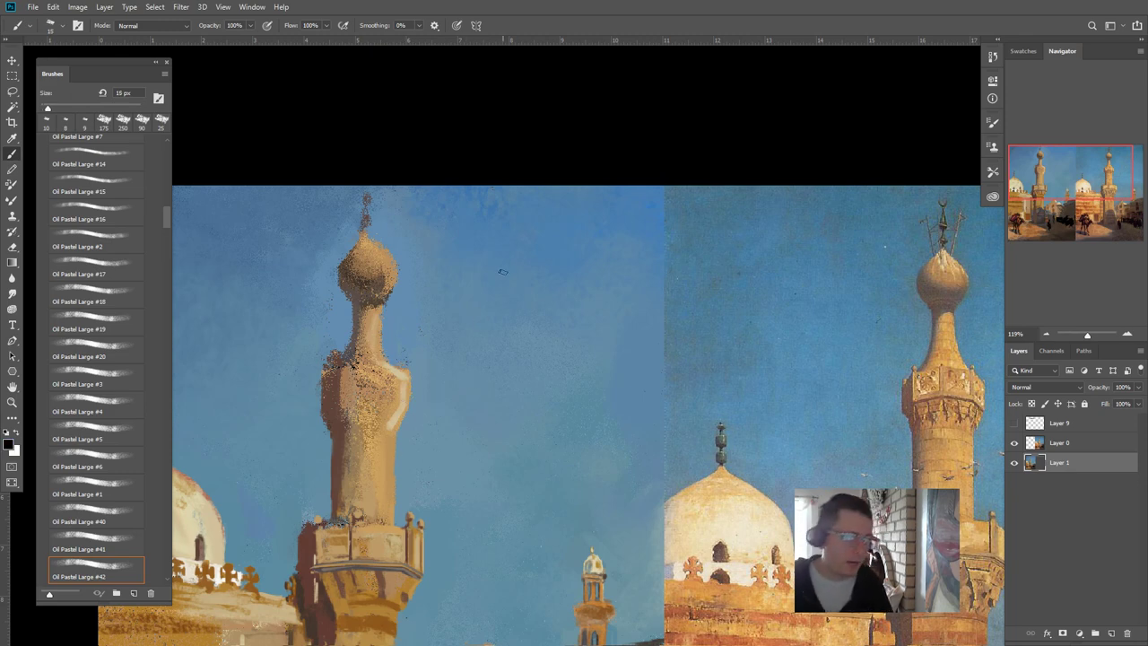
# - Paint a black patch and a white patch beside it in the study's sky with a 50 px brush
pyautogui.press(']')
pyautogui.press(']')
pyautogui.press(']')
pyautogui.press(']')
pyautogui.press(']')
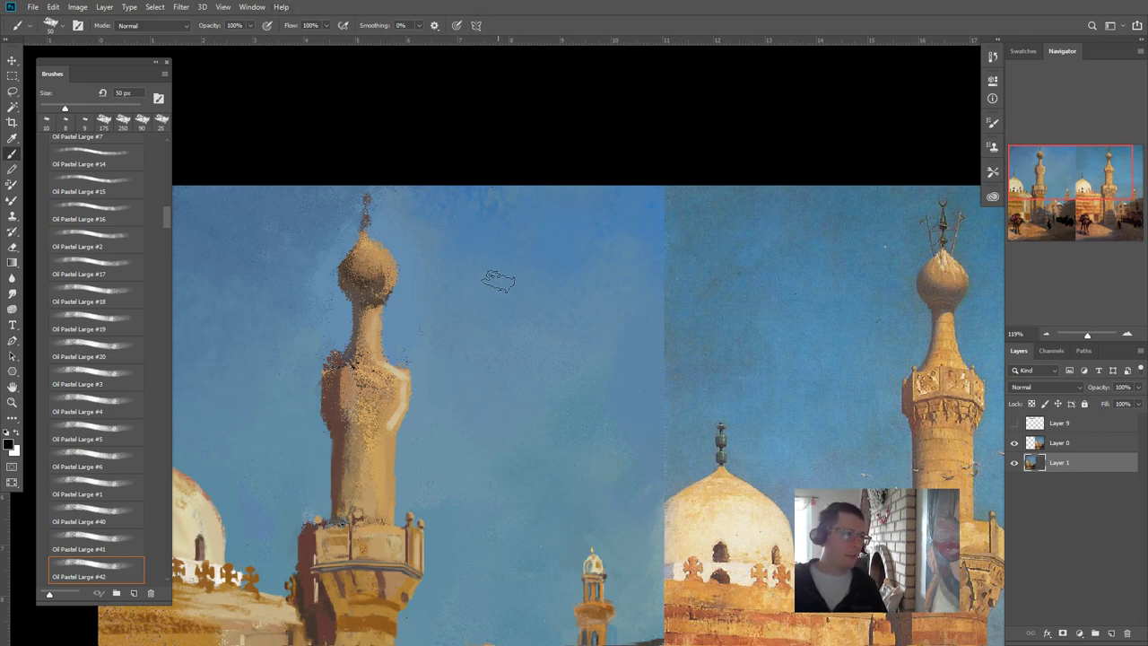
pyautogui.moveTo(499, 282)
pyautogui.mouseDown()
pyautogui.moveTo(516, 291)
pyautogui.moveTo(507, 277)
pyautogui.moveTo(504, 288)
pyautogui.mouseUp()
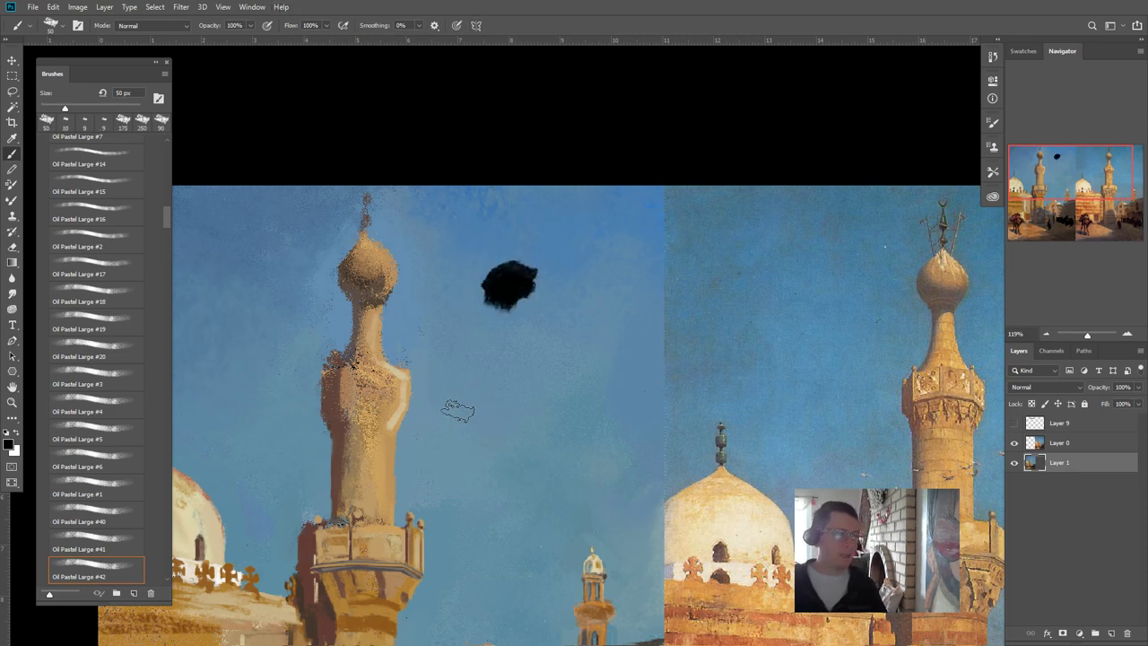
pyautogui.press('x')
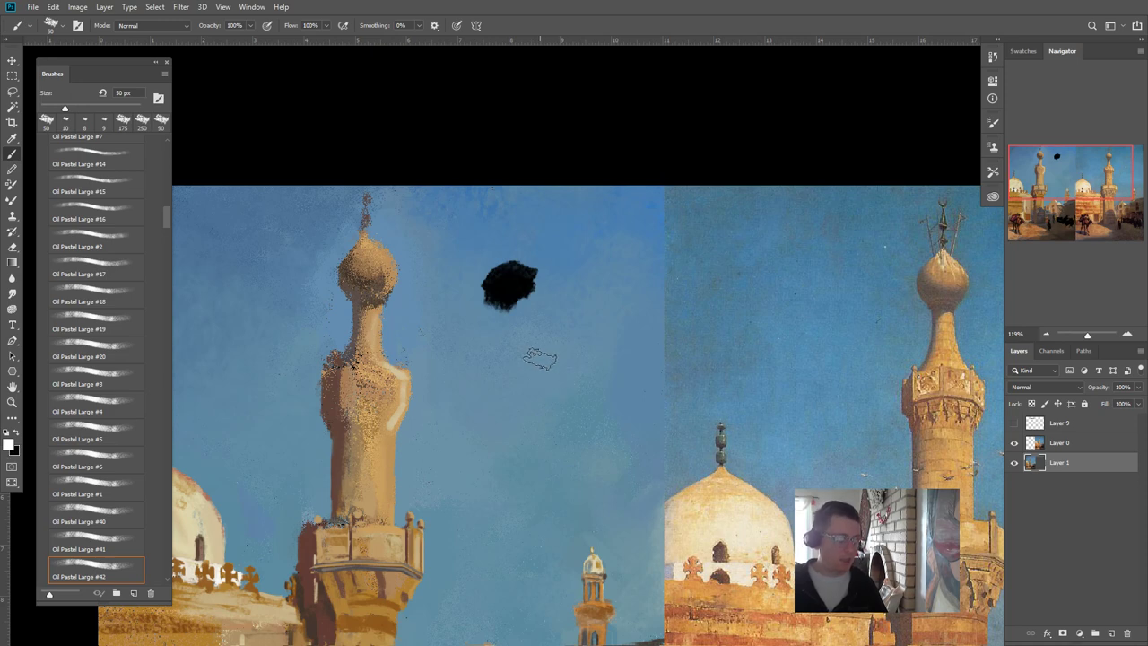
pyautogui.moveTo(538, 357)
pyautogui.mouseDown()
pyautogui.moveTo(564, 337)
pyautogui.moveTo(510, 363)
pyautogui.moveTo(551, 342)
pyautogui.mouseUp()
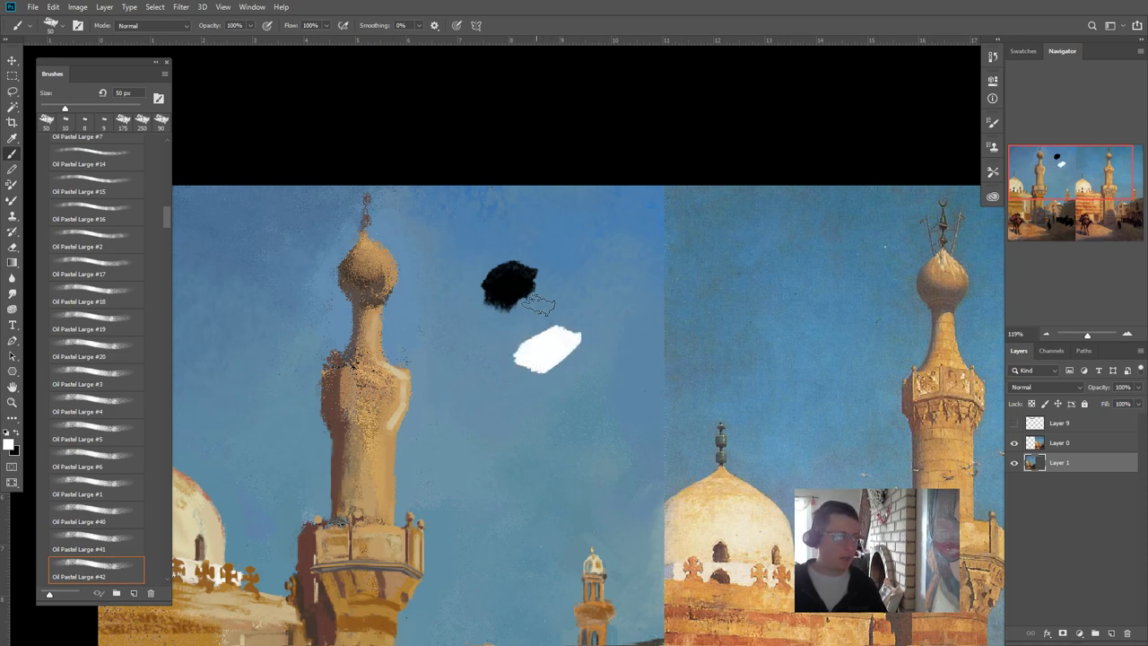
# - Bridge the black and white patches with intermediate greys sampled from where they overlap
pyautogui.press('x')
pyautogui.moveTo(520, 289)
pyautogui.mouseDown()
pyautogui.moveTo(548, 337)
pyautogui.moveTo(529, 337)
pyautogui.moveTo(550, 322)
pyautogui.moveTo(534, 344)
pyautogui.moveTo(553, 337)
pyautogui.moveTo(530, 312)
pyautogui.moveTo(517, 322)
pyautogui.moveTo(544, 314)
pyautogui.moveTo(517, 323)
pyautogui.mouseUp()
pyautogui.press('x')
pyautogui.press('x')
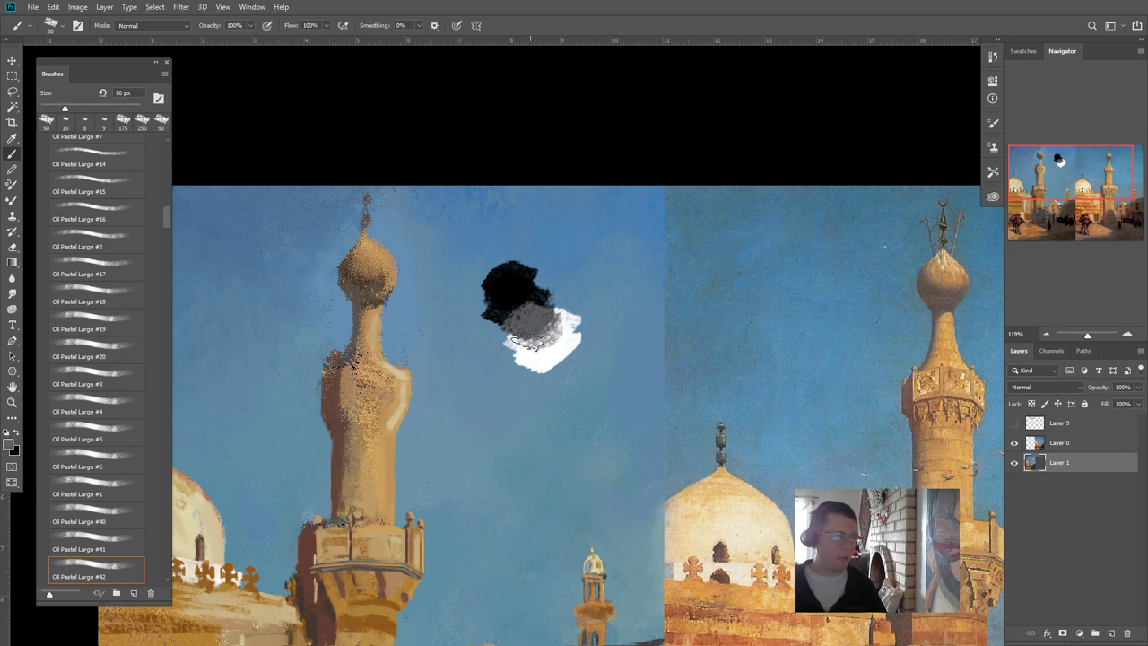
pyautogui.keyDown('alt'); pyautogui.click(534, 303); pyautogui.keyUp('alt')
pyautogui.moveTo(531, 304)
pyautogui.mouseDown()
pyautogui.moveTo(499, 302)
pyautogui.moveTo(545, 348)
pyautogui.mouseUp()
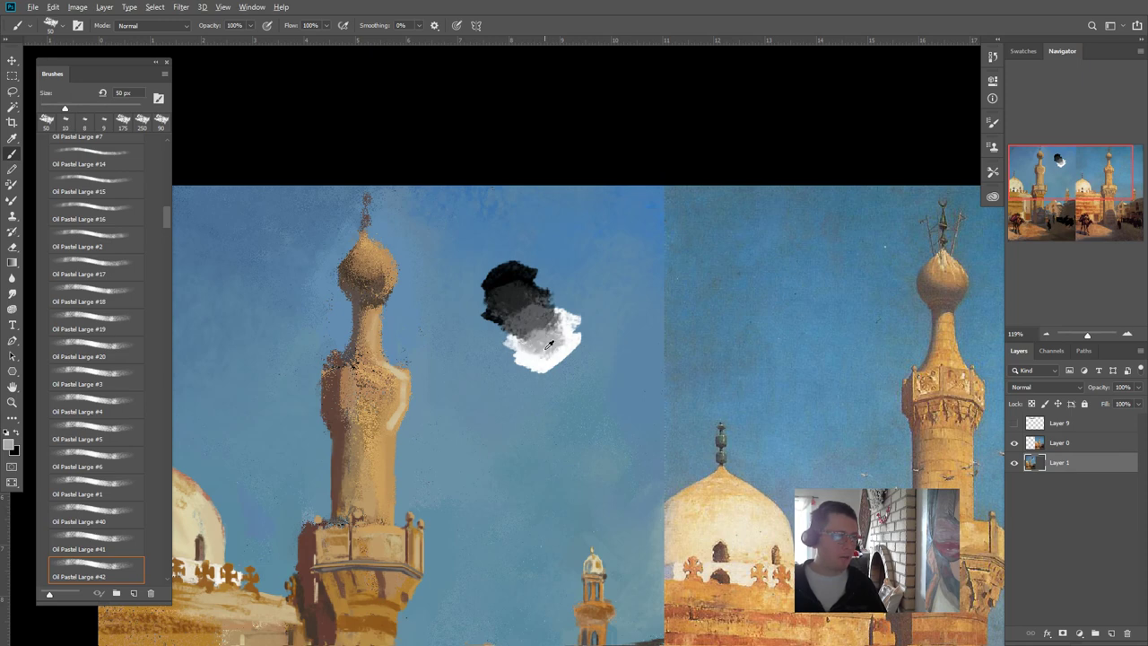
# - Add lighter grey transitions into the white patch with the brush reduced to 35 px and 30 px
pyautogui.press('[')
pyautogui.press('[')
pyautogui.press('[')
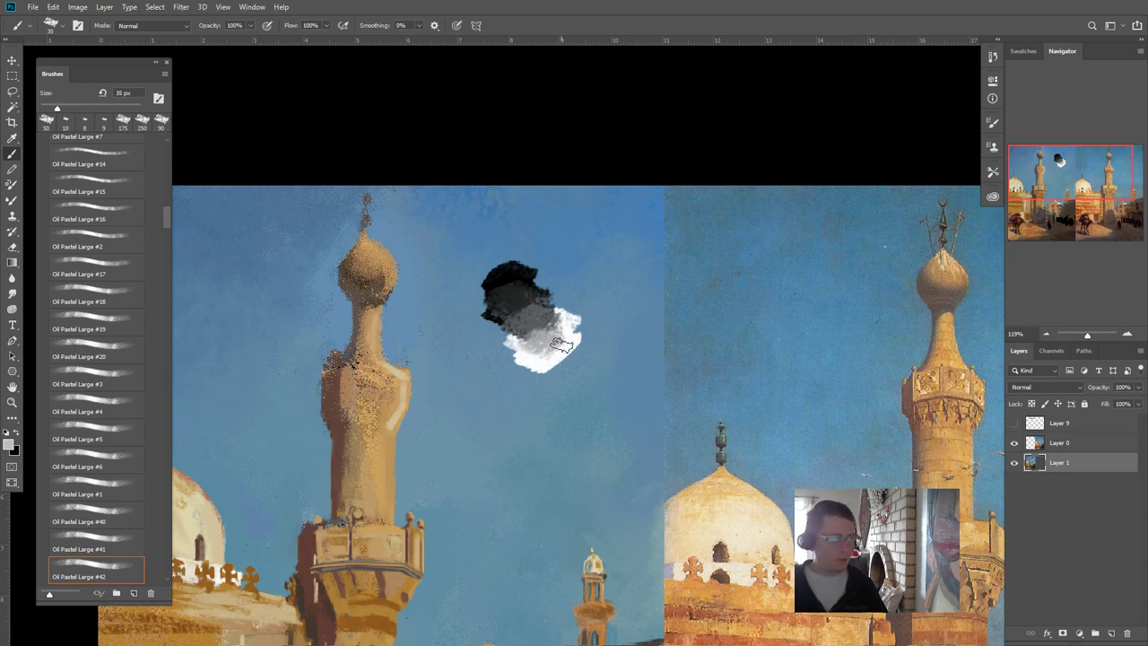
pyautogui.moveTo(545, 354)
pyautogui.mouseDown()
pyautogui.moveTo(524, 354)
pyautogui.moveTo(551, 350)
pyautogui.mouseUp()
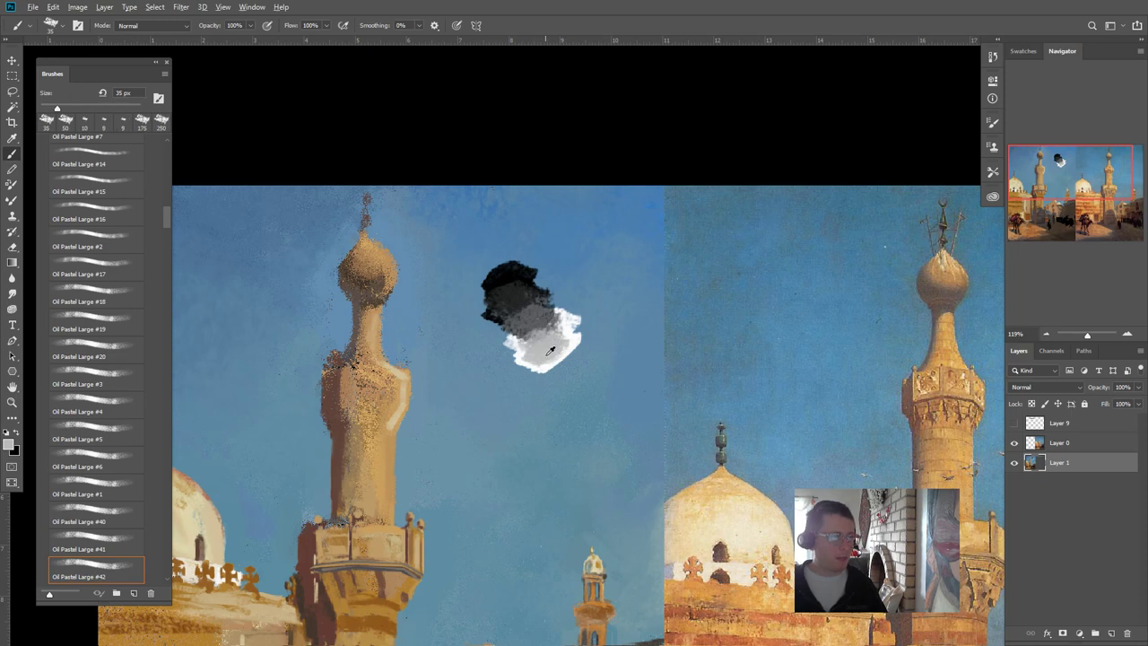
pyautogui.press(']')
pyautogui.click(560, 338)
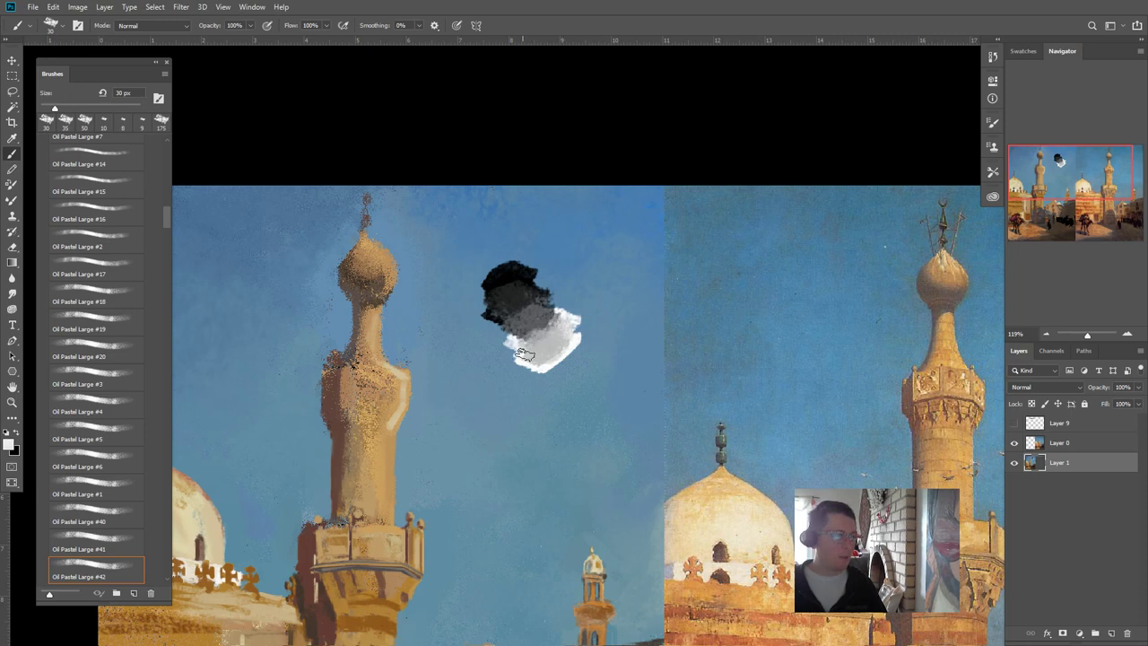
pyautogui.moveTo(523, 354)
pyautogui.mouseDown()
pyautogui.moveTo(538, 363)
pyautogui.moveTo(551, 352)
pyautogui.moveTo(527, 368)
pyautogui.mouseUp()
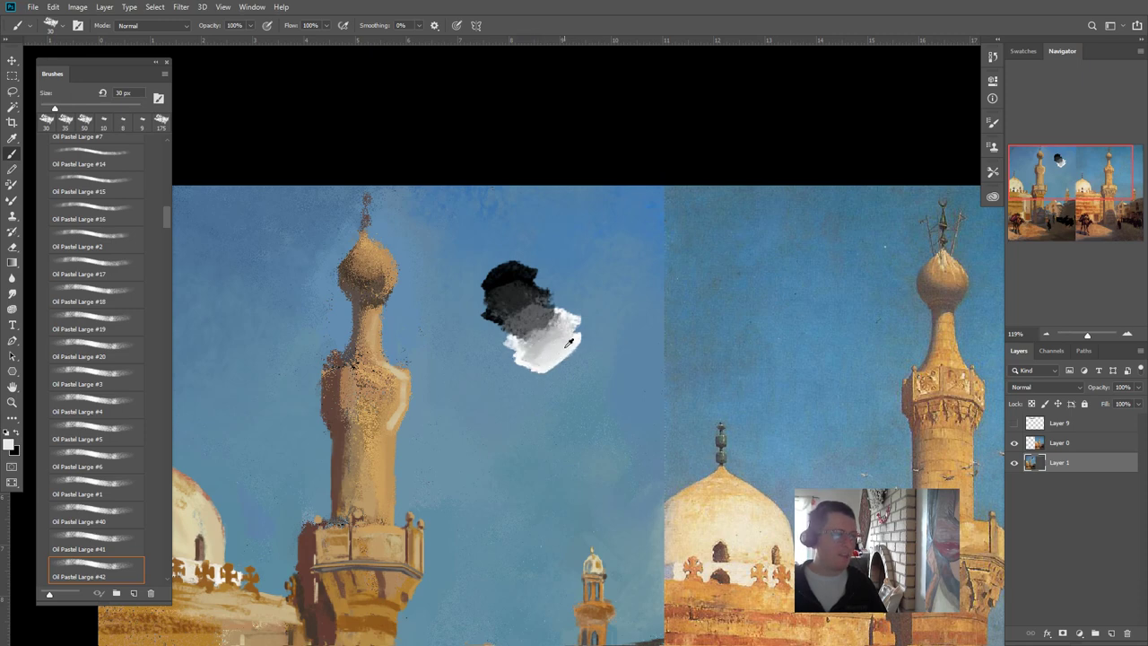
# - Trim the grey swatch to a clean slanted rectangle by painting sampled sky blue along its edges at 10% flow
pyautogui.keyDown('alt'); pyautogui.click(511, 274); pyautogui.keyUp('alt')
pyautogui.hotkey('shift', '1')
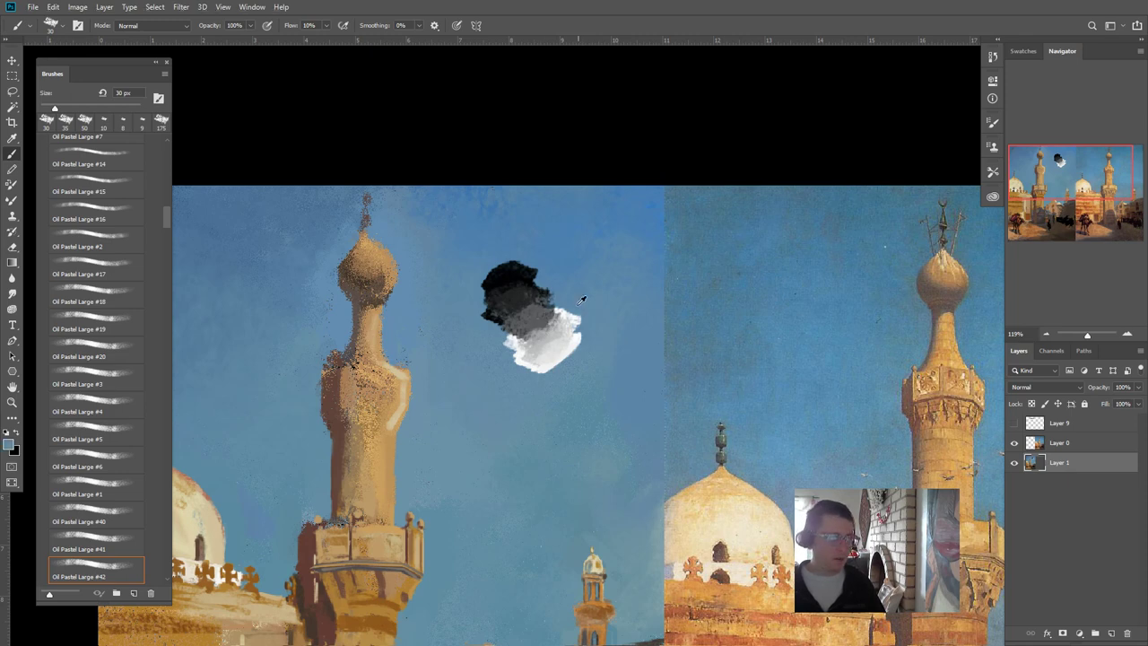
pyautogui.moveTo(576, 323)
pyautogui.mouseDown()
pyautogui.moveTo(550, 278)
pyautogui.moveTo(571, 336)
pyautogui.moveTo(538, 264)
pyautogui.moveTo(585, 350)
pyautogui.mouseUp()
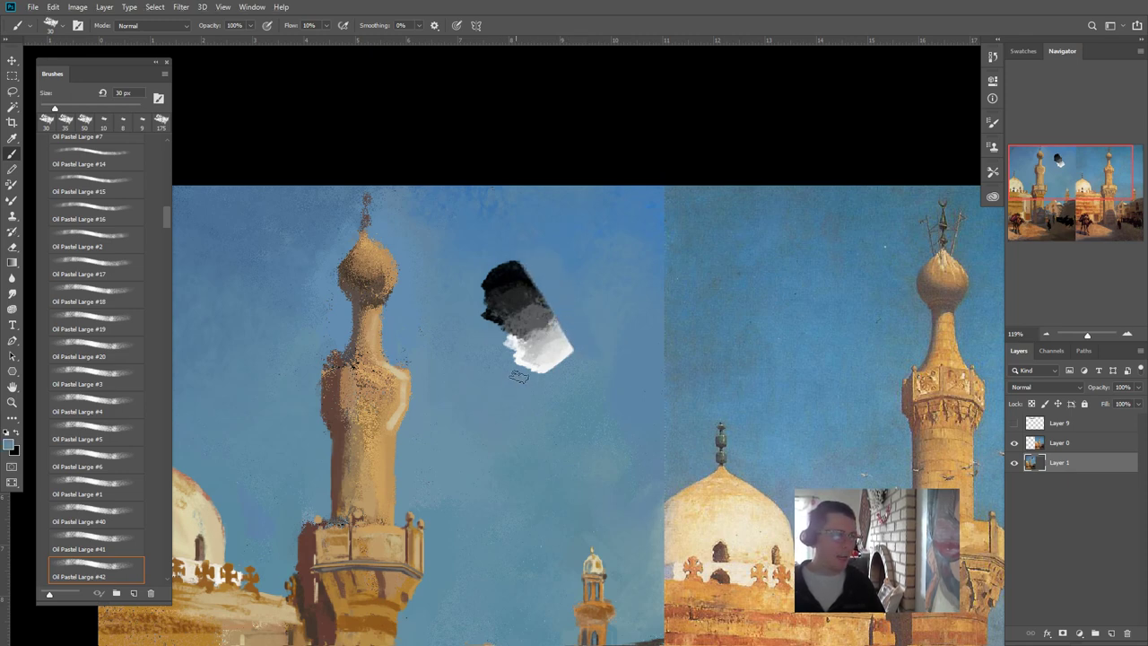
pyautogui.moveTo(520, 377); pyautogui.dragTo(492, 314)
pyautogui.moveTo(492, 314)
pyautogui.mouseDown()
pyautogui.moveTo(535, 396)
pyautogui.moveTo(532, 373)
pyautogui.mouseUp()
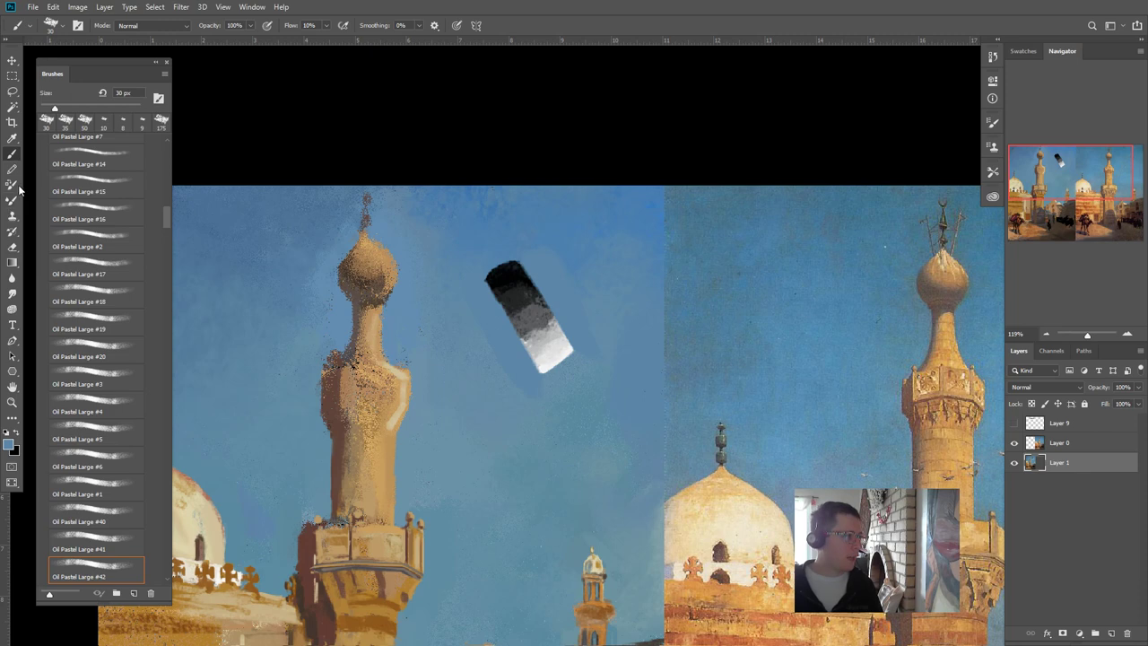
# - Blend the swatch's grey bands with a 20 px Smudge tool at 10% strength, and refine them with a 30 px Mixer Brush
pyautogui.click(11, 294)
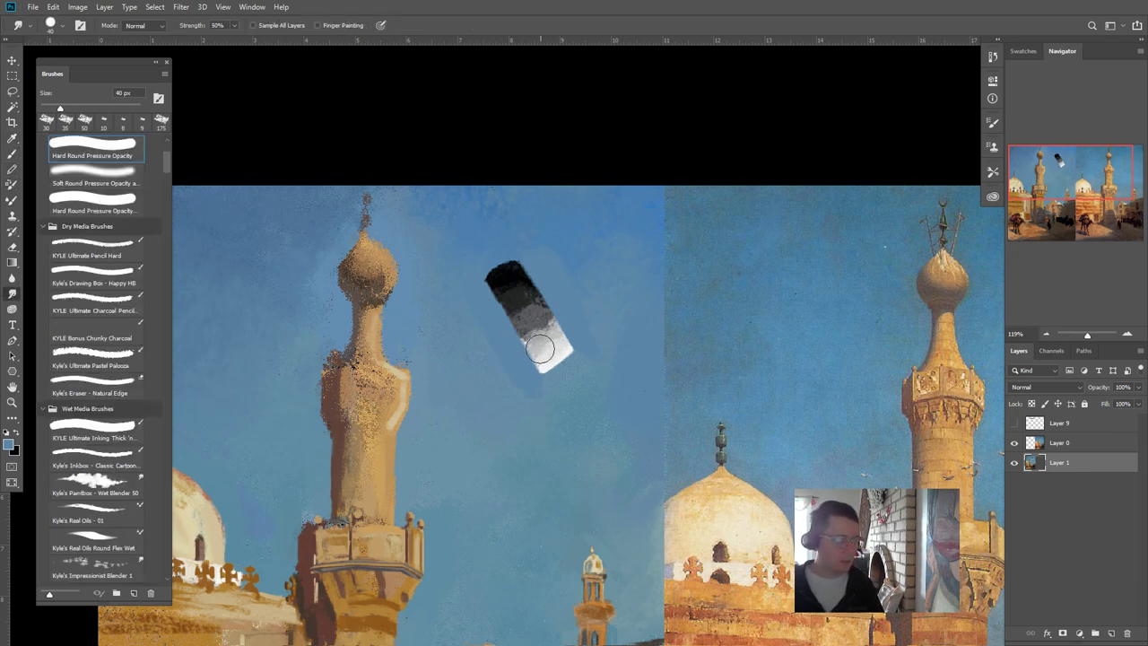
pyautogui.press('[')
pyautogui.press('[')
pyautogui.press('[')
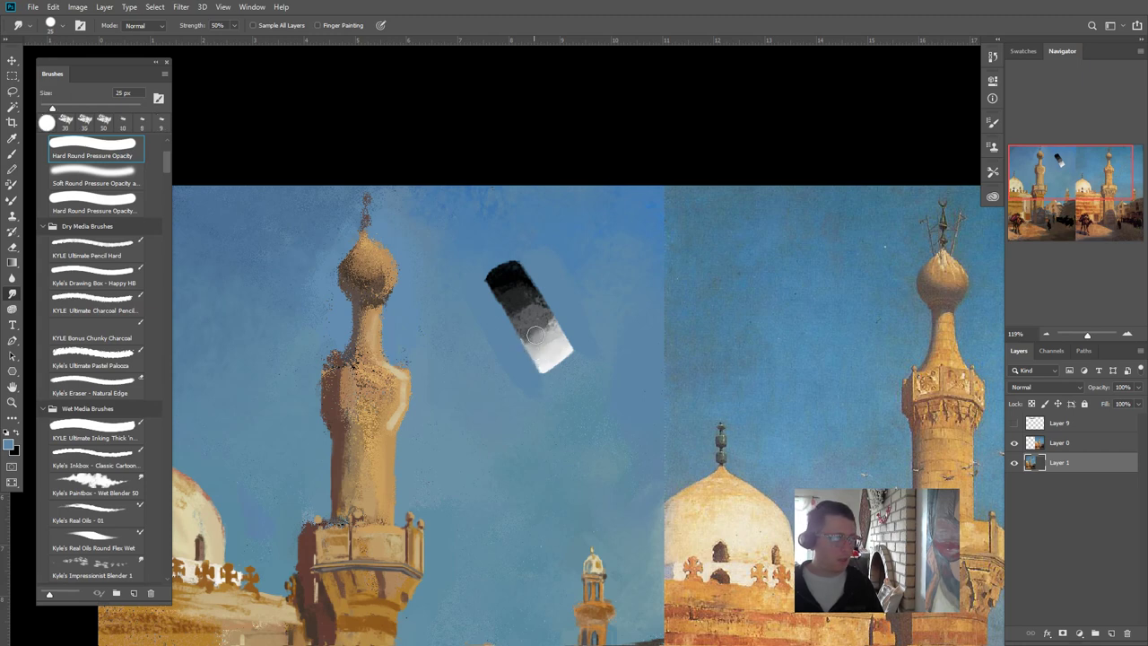
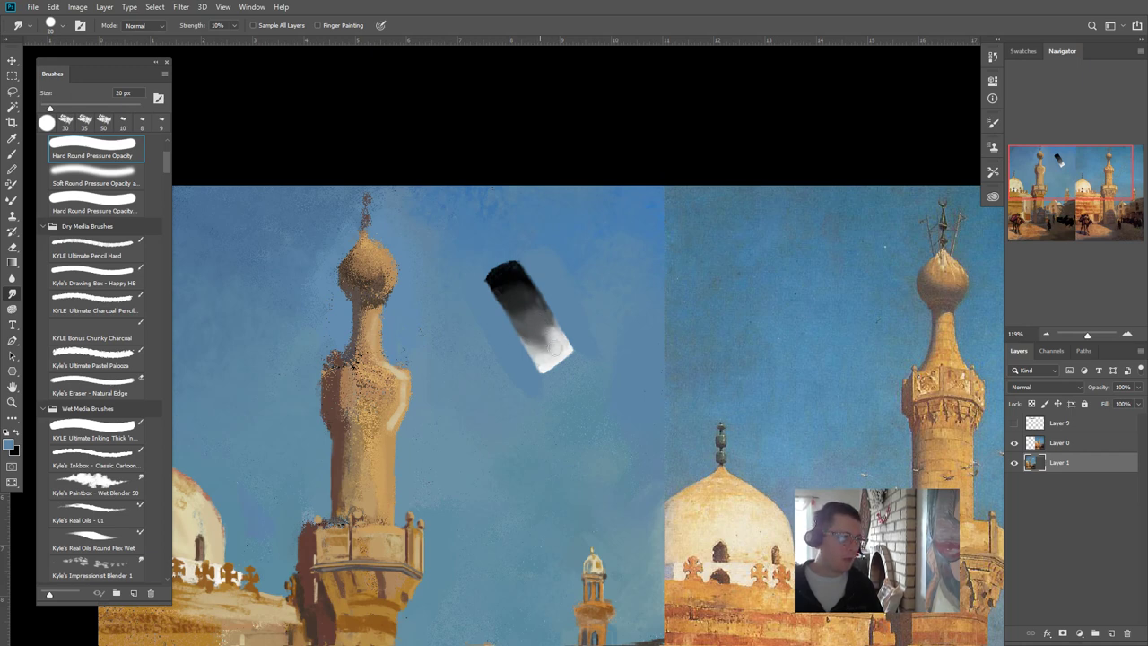
pyautogui.click(12, 200)
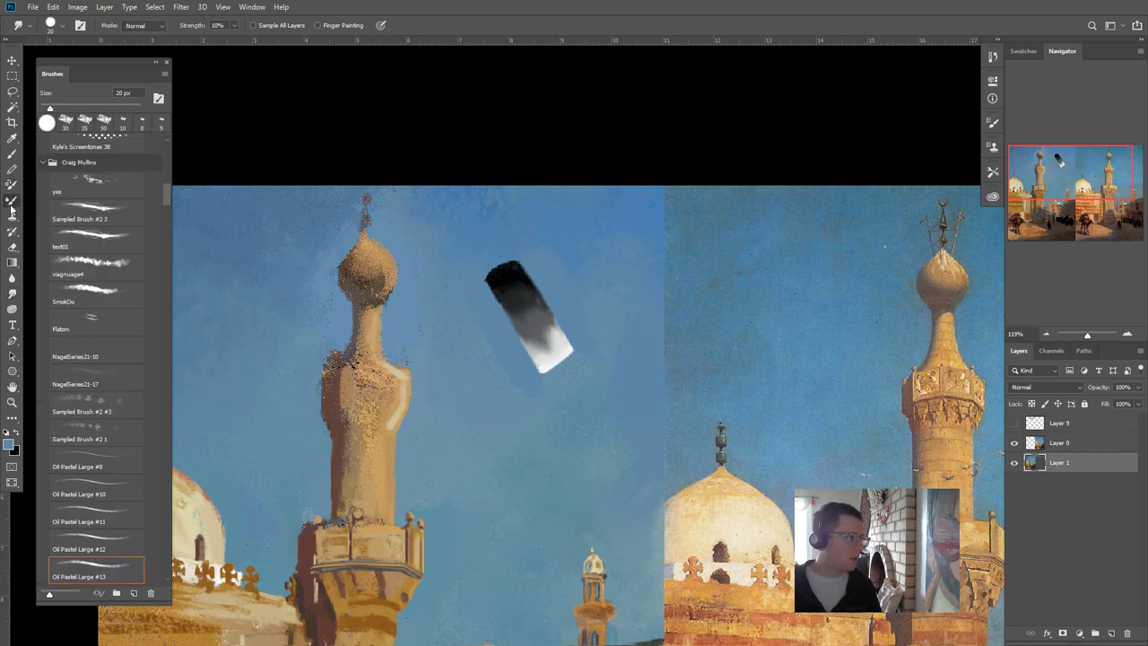
pyautogui.keyDown('alt'); pyautogui.click(541, 338); pyautogui.keyUp('alt')
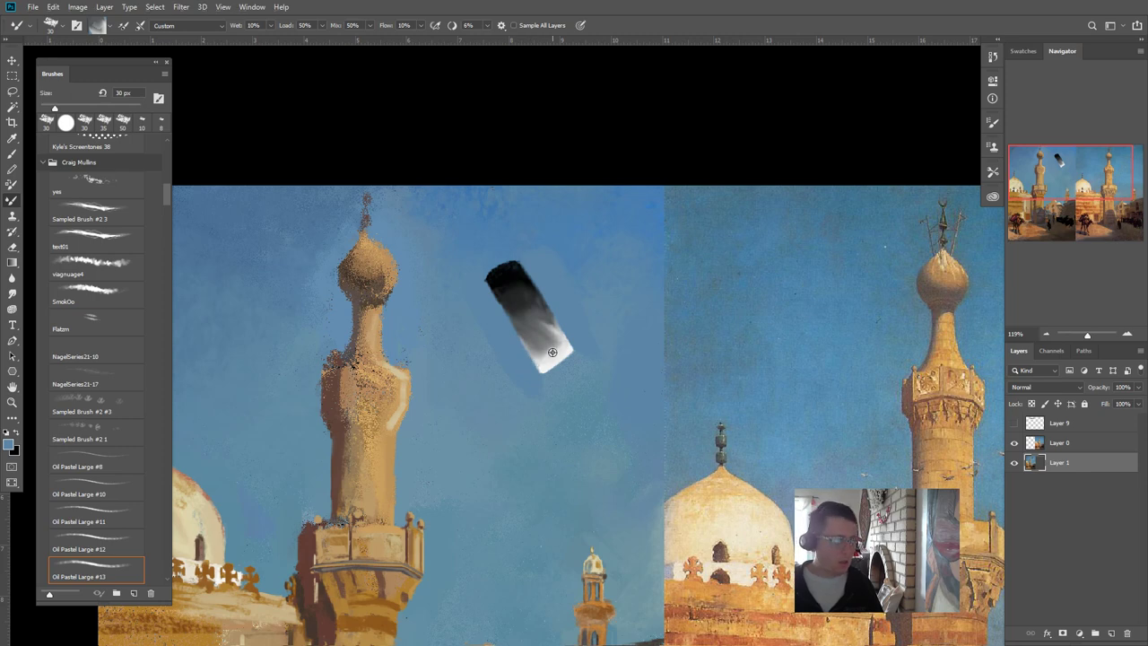
# - Smooth the swatch's light end with the Mixer Brush, and cover the whole swatch with a rectangle filled with sampled sky blue
pyautogui.keyDown('alt'); pyautogui.click(552, 353); pyautogui.keyUp('alt')
pyautogui.moveTo(548, 350); pyautogui.dragTo(542, 318)
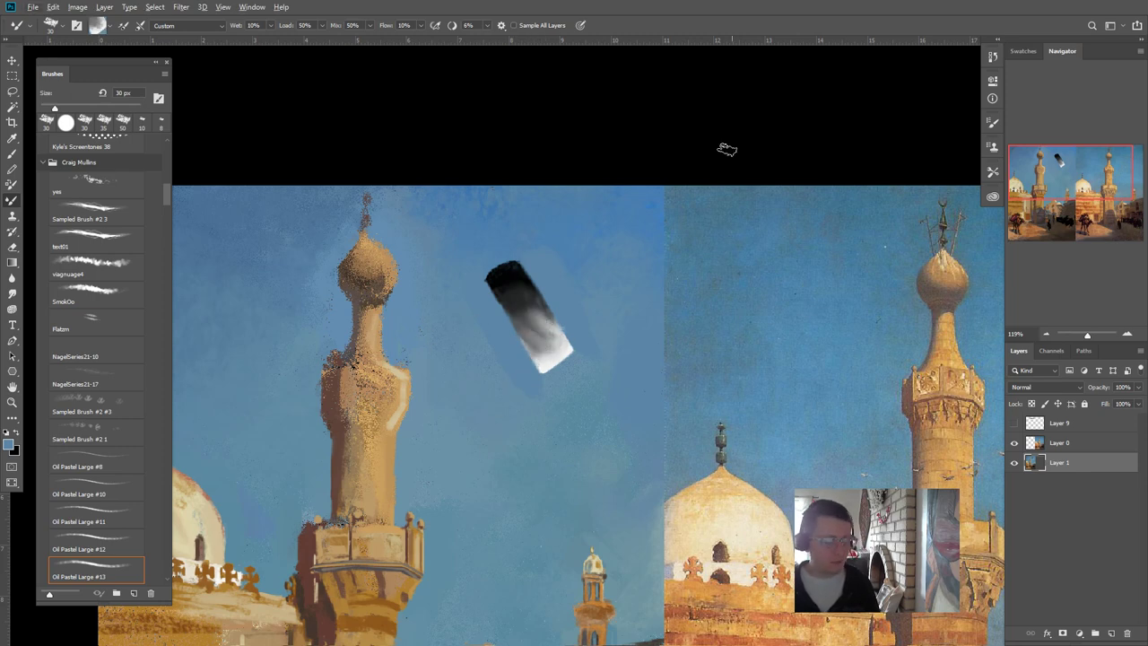
pyautogui.press('m')
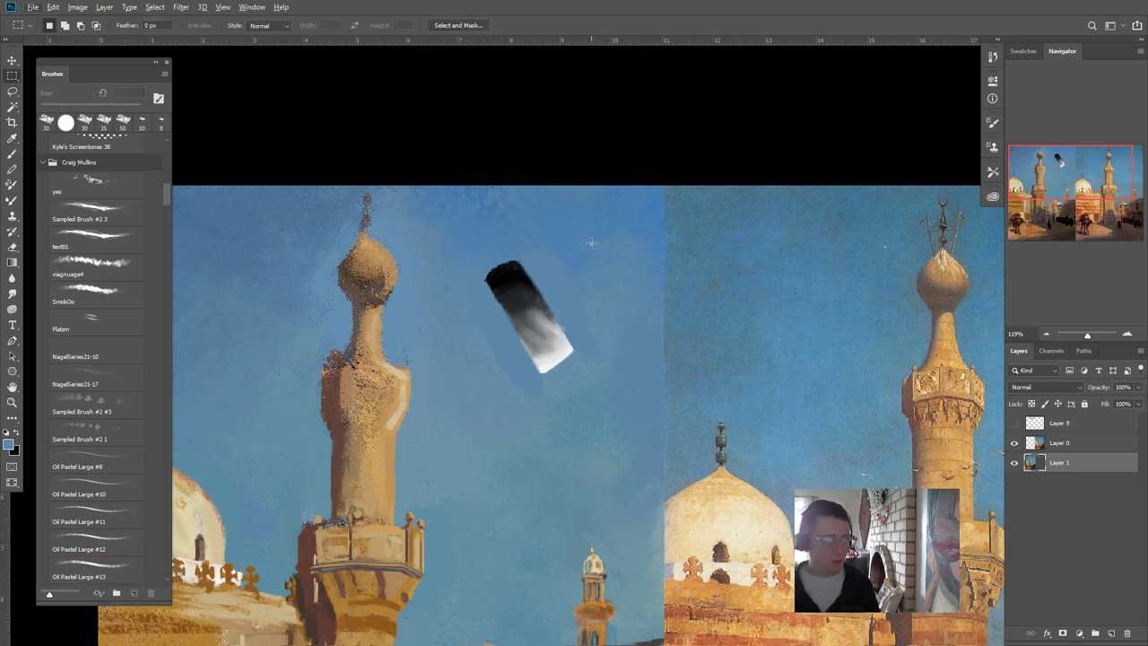
pyautogui.moveTo(591, 244)
pyautogui.mouseDown()
pyautogui.moveTo(485, 437)
pyautogui.moveTo(470, 380)
pyautogui.mouseUp()
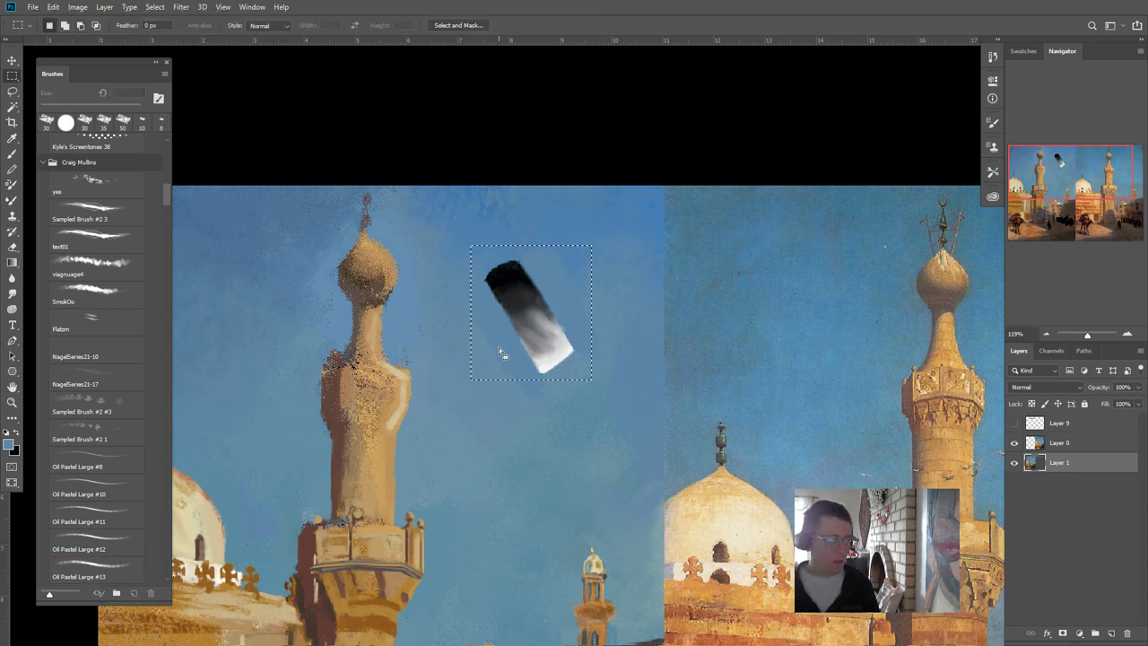
pyautogui.press('b')
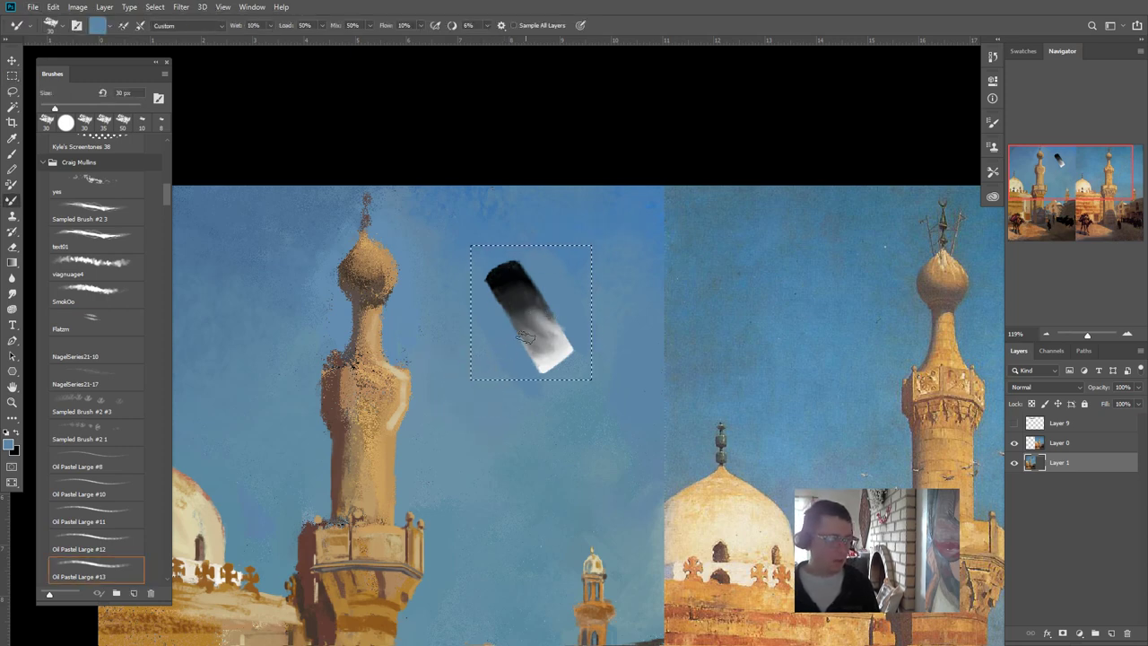
pyautogui.press('i')
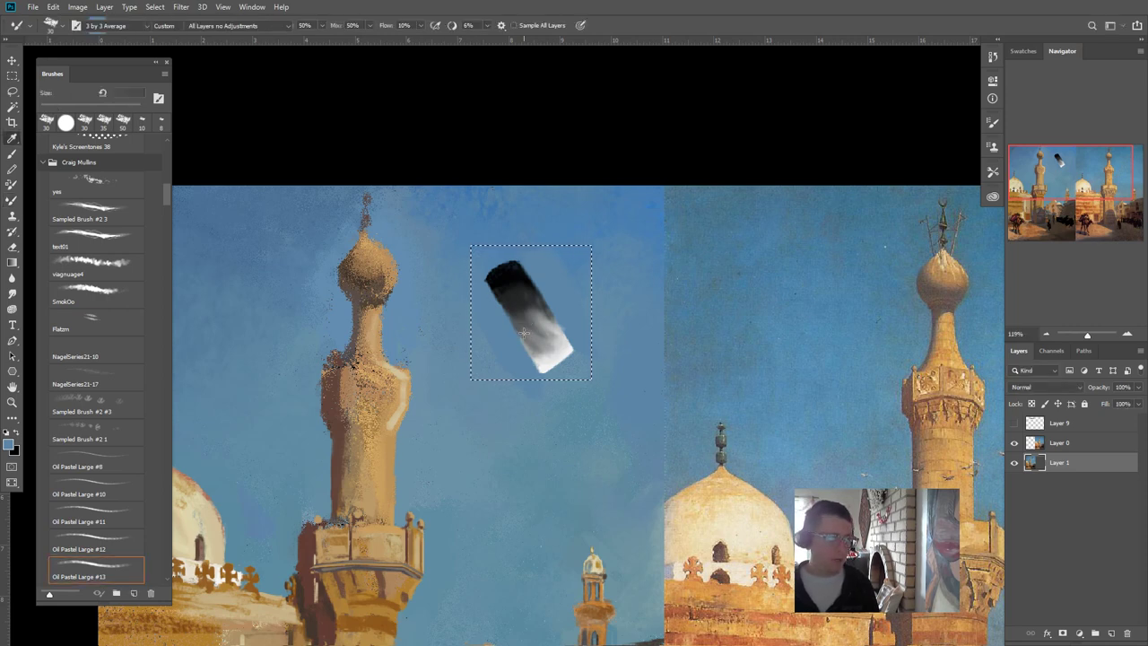
pyautogui.click(524, 333)
pyautogui.press('b')
pyautogui.hotkey('alt', 'BackSpace')
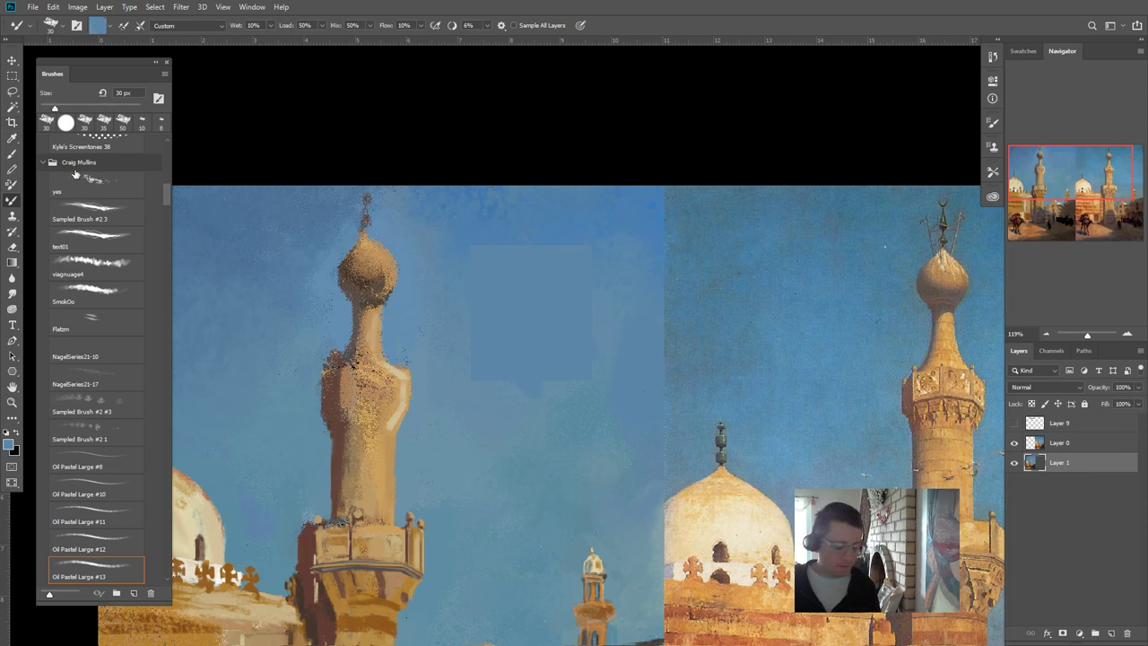
# - Dab black onto the blue rectangle with the Mixer Brush using the Soft Round preset at 70 px and default colours
pyautogui.scroll(10, 80, 260)
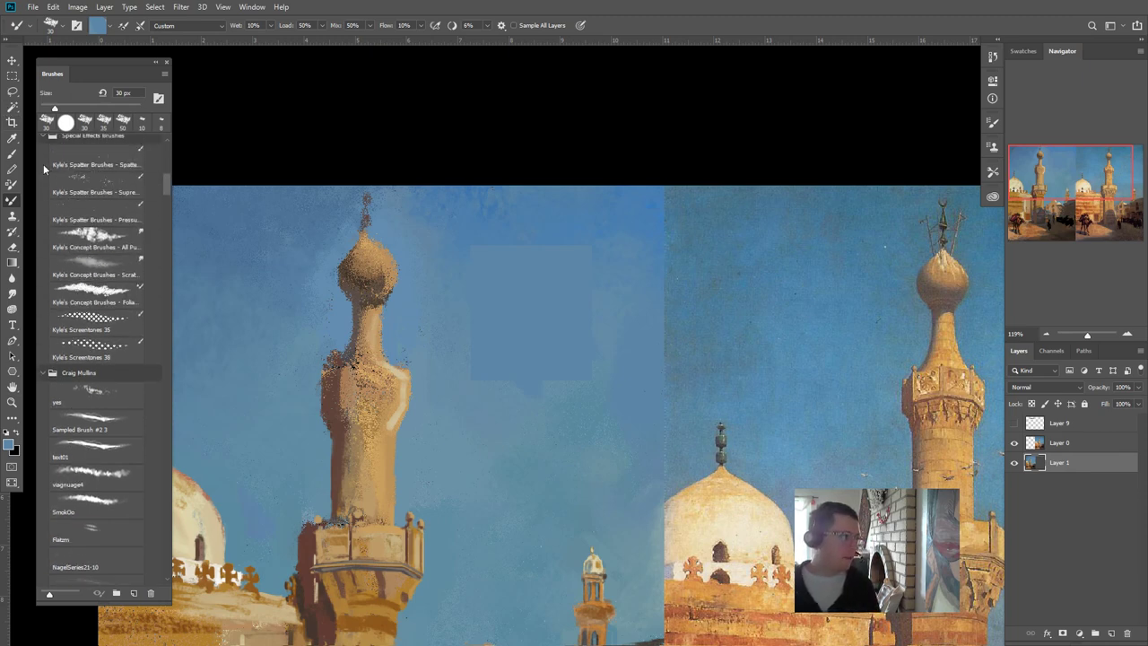
pyautogui.moveTo(163, 177); pyautogui.dragTo(177, 139)
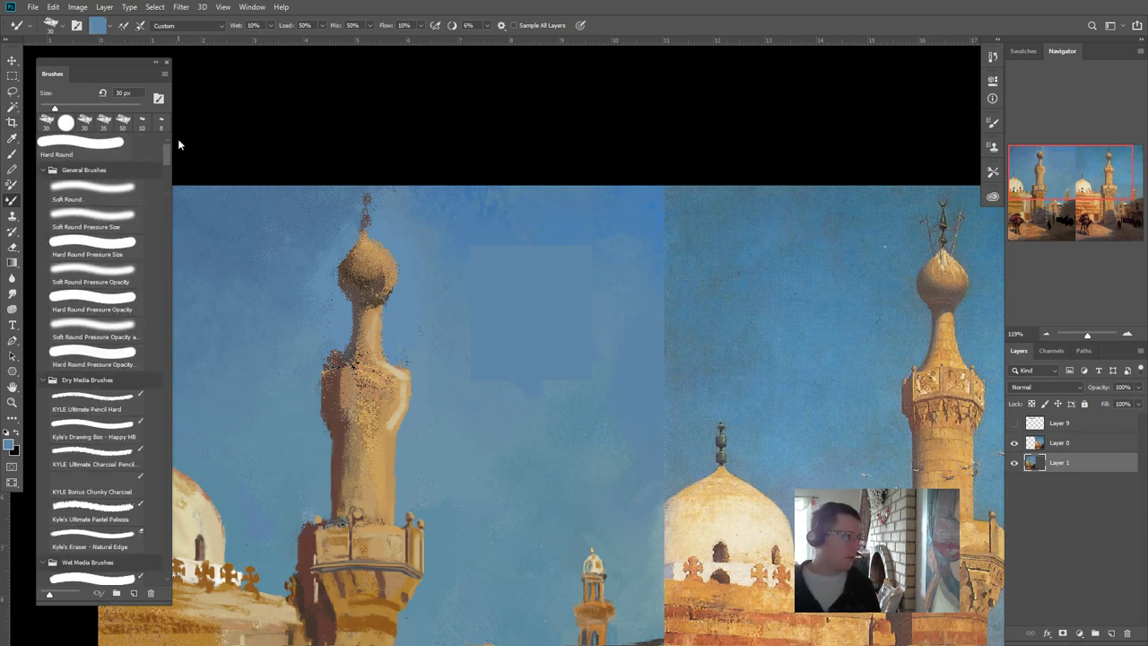
pyautogui.click(86, 196)
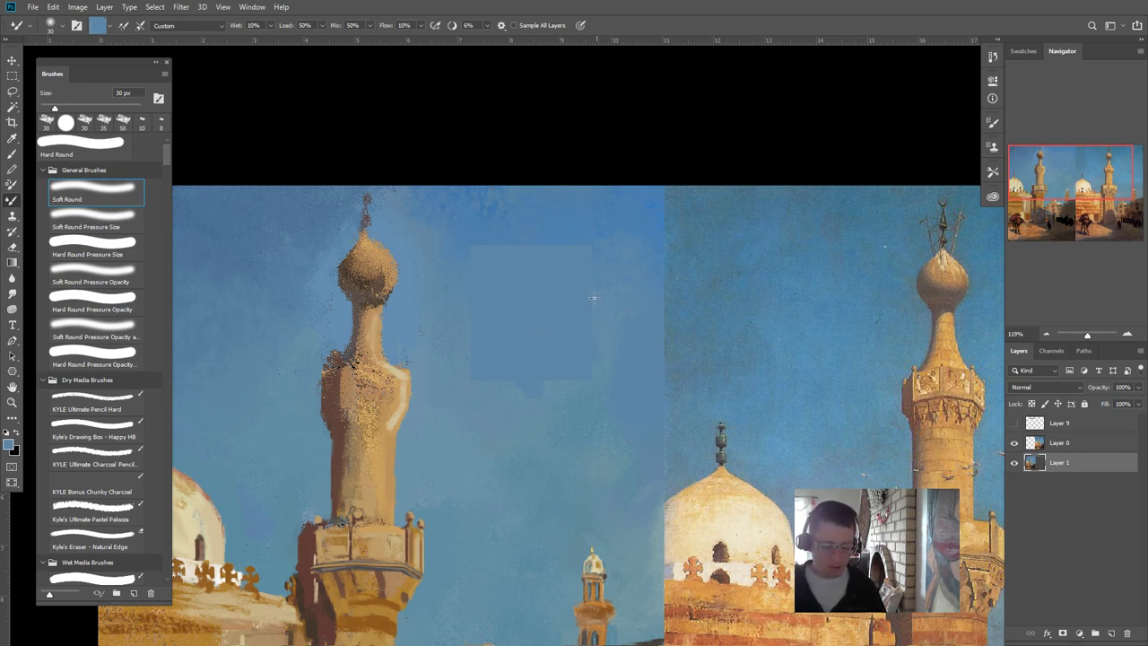
pyautogui.moveTo(520, 312); pyautogui.dragTo(529, 313)
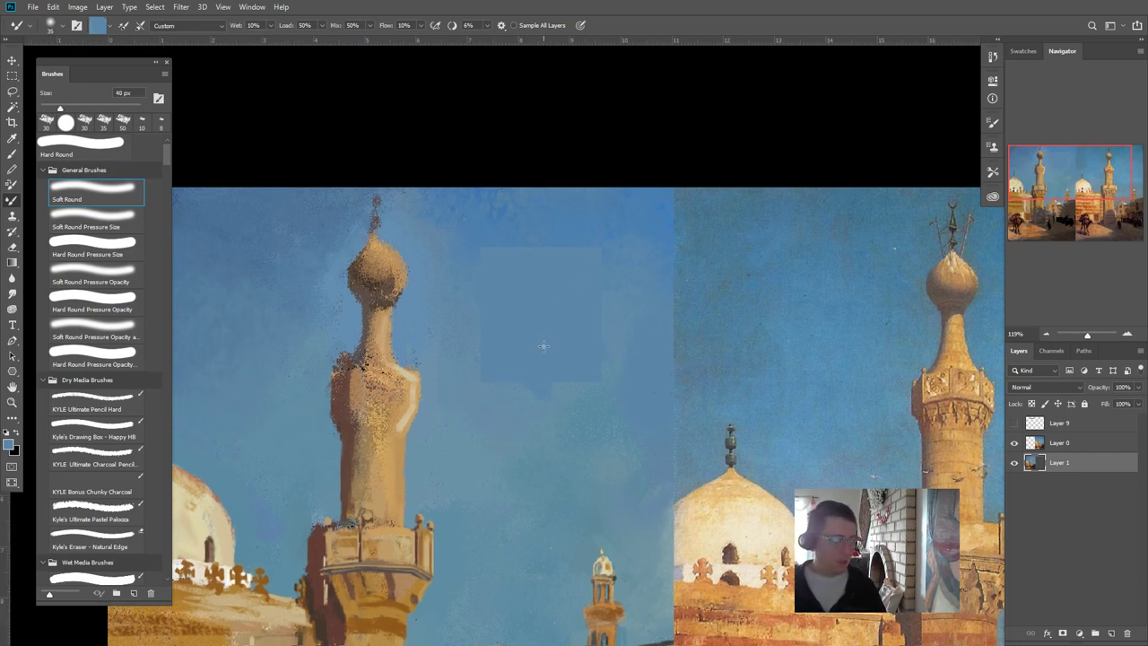
pyautogui.press('d')
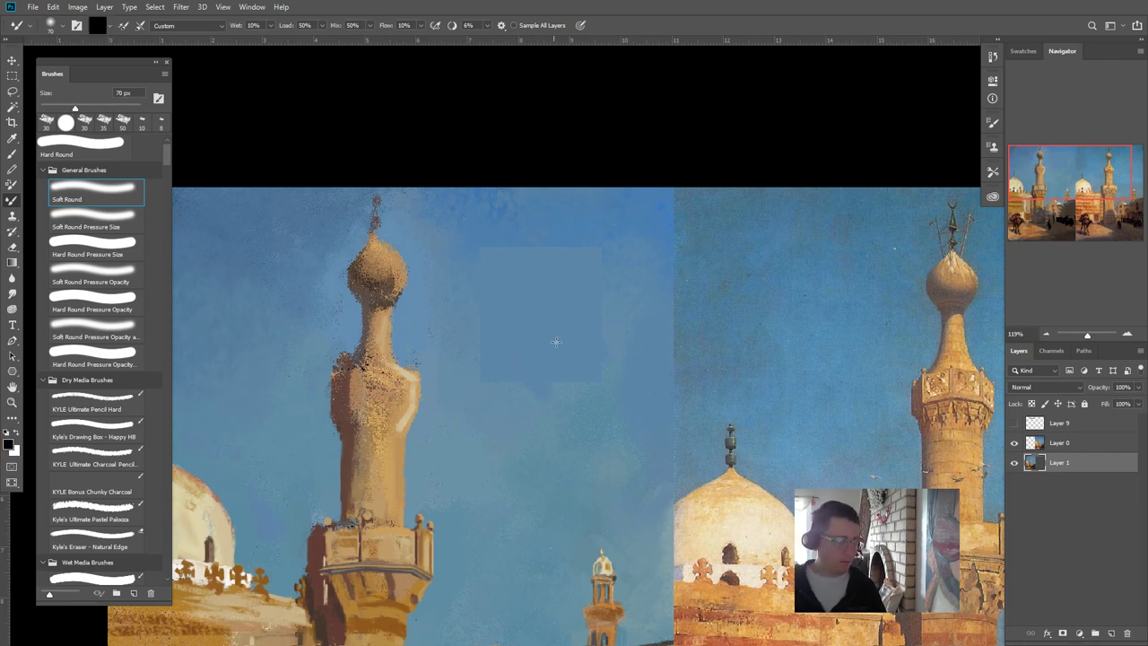
pyautogui.moveTo(539, 351)
pyautogui.mouseDown()
pyautogui.moveTo(568, 333)
pyautogui.moveTo(550, 368)
pyautogui.mouseUp()
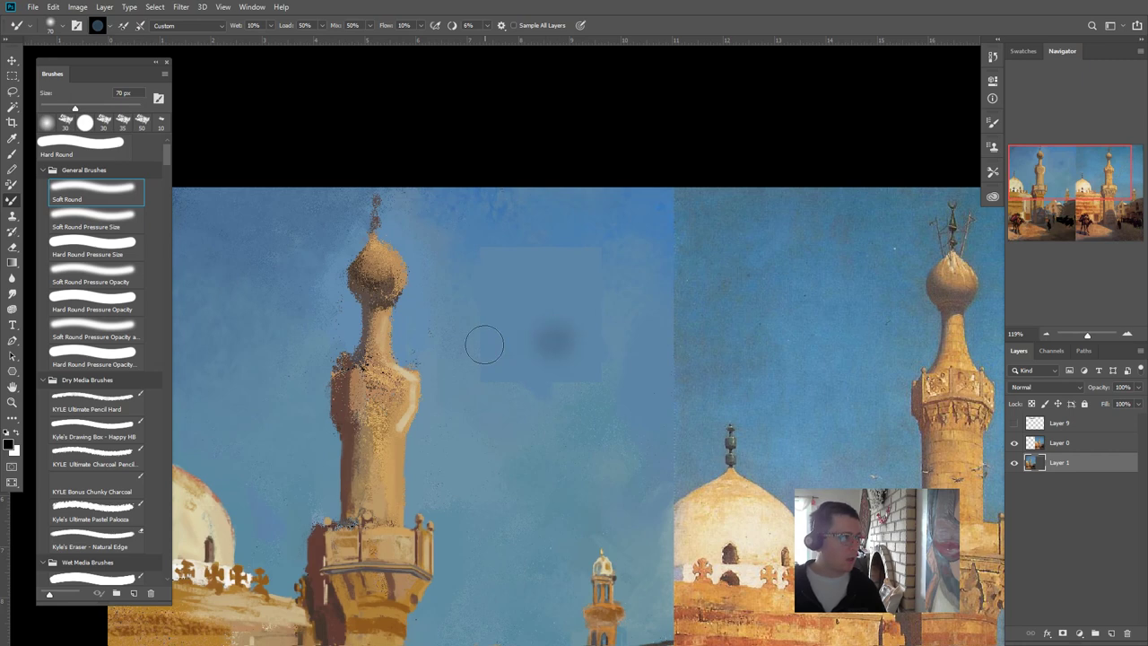
# - Test the regular Brush tool at 10% flow with a black textured stroke beside the rectangle and a Soft Round dab inside it
pyautogui.click(12, 152)
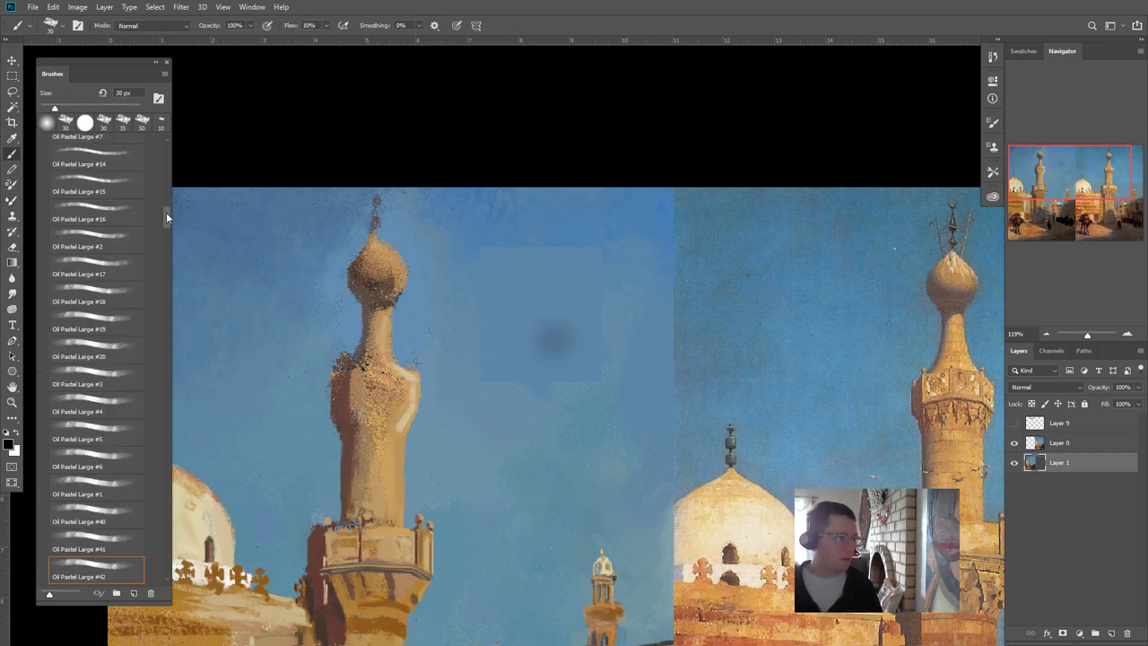
pyautogui.moveTo(424, 272); pyautogui.dragTo(471, 274)
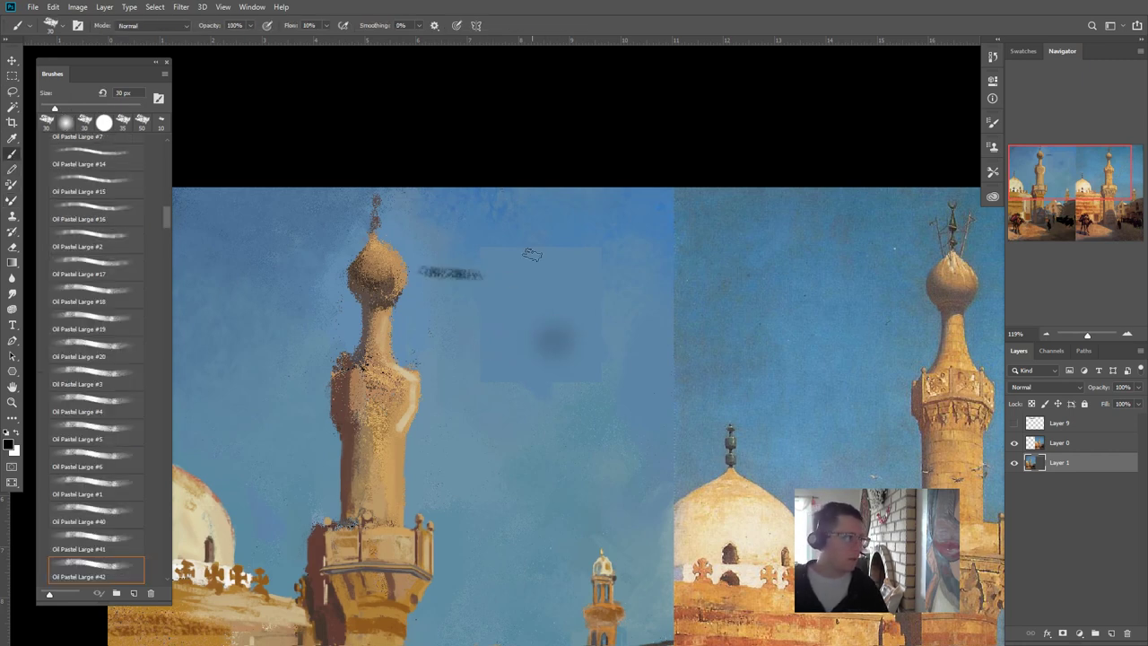
pyautogui.click(64, 123)
pyautogui.moveTo(549, 348)
pyautogui.mouseDown()
pyautogui.moveTo(556, 341)
pyautogui.moveTo(556, 370)
pyautogui.mouseUp()
# - Paint a large soft black spot in the blue rectangle with the Soft Round brush at 90 px and 100% flow
pyautogui.press(']')
pyautogui.press(']')
pyautogui.press(']')
pyautogui.press(']')
pyautogui.press(']')
pyautogui.press(']')
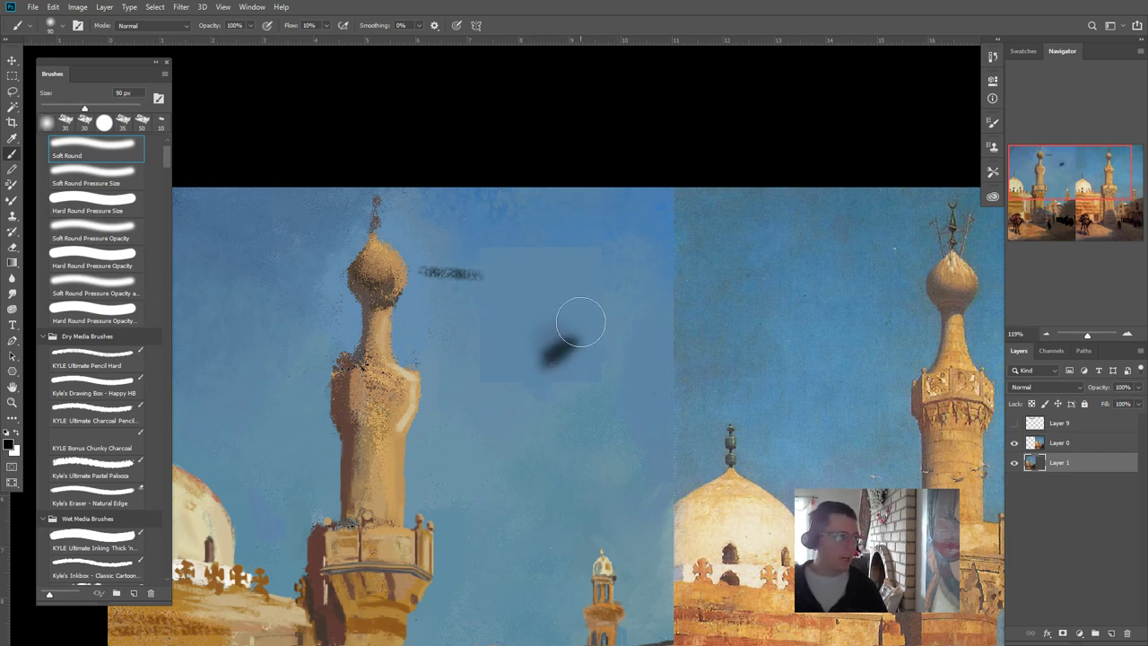
pyautogui.hotkey('shift', '0')
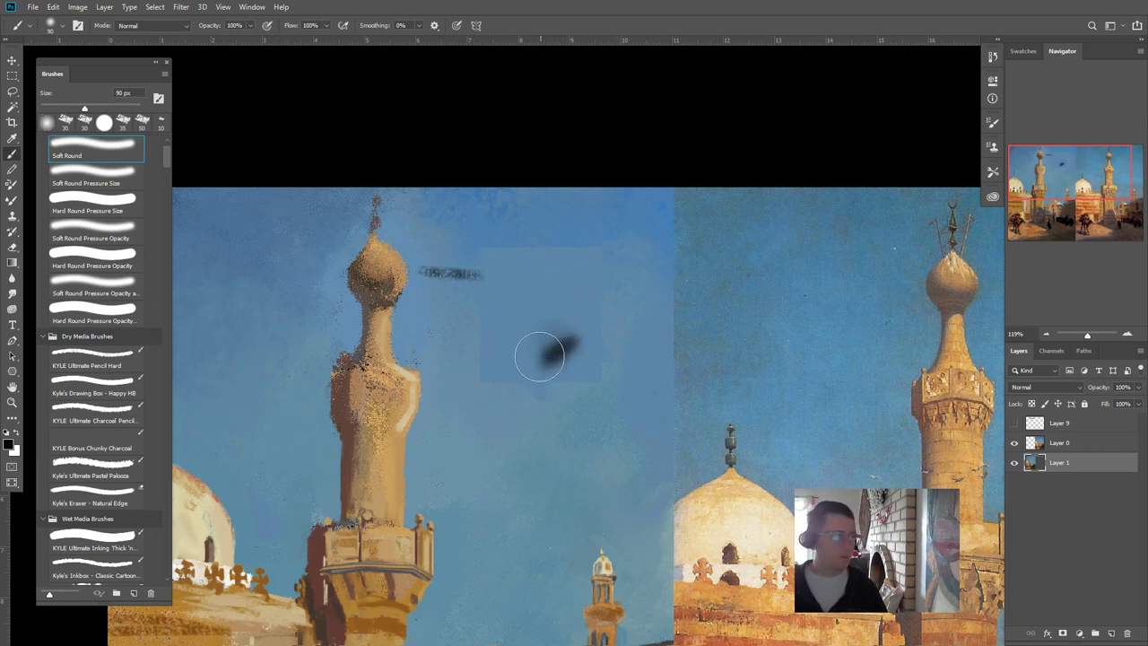
pyautogui.moveTo(538, 356)
pyautogui.mouseDown()
pyautogui.moveTo(559, 346)
pyautogui.moveTo(542, 345)
pyautogui.mouseUp()
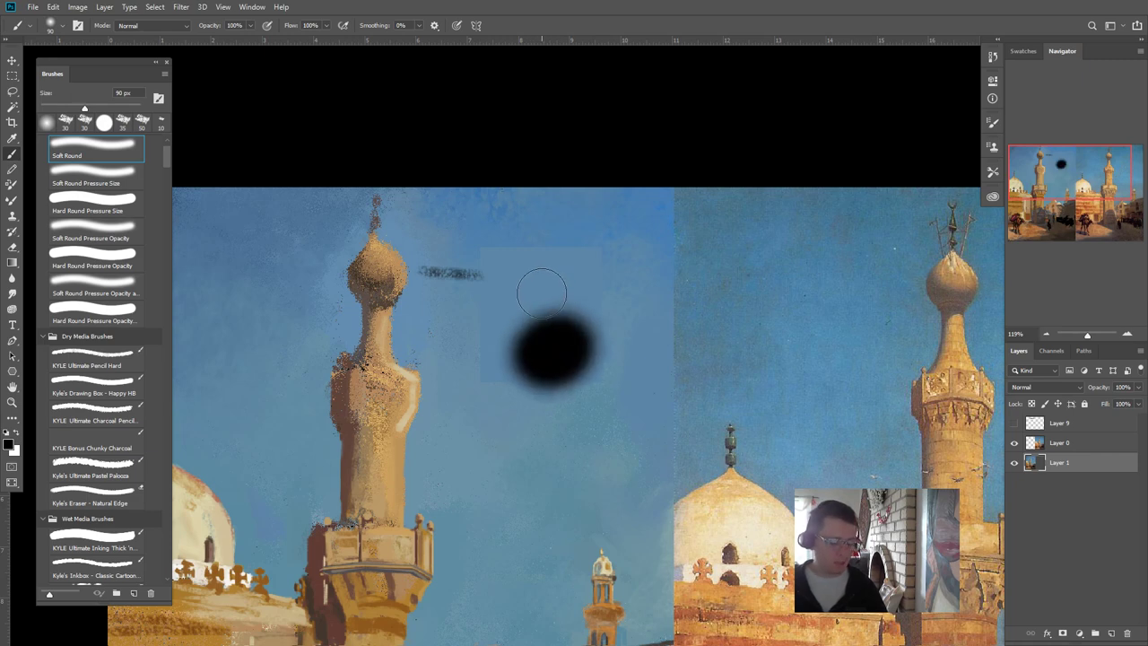
# - Paint a soft white patch above the black spot, and bridge the two with greys sampled from their overlap
pyautogui.press('x')
pyautogui.moveTo(541, 267)
pyautogui.mouseDown()
pyautogui.moveTo(515, 269)
pyautogui.moveTo(495, 305)
pyautogui.moveTo(530, 313)
pyautogui.moveTo(513, 333)
pyautogui.moveTo(522, 339)
pyautogui.moveTo(546, 333)
pyautogui.moveTo(532, 313)
pyautogui.moveTo(508, 295)
pyautogui.moveTo(529, 359)
pyautogui.moveTo(542, 350)
pyautogui.mouseUp()
pyautogui.keyDown('alt'); pyautogui.click(552, 329); pyautogui.keyUp('alt')
pyautogui.keyDown('alt'); pyautogui.click(524, 291); pyautogui.keyUp('alt')
pyautogui.keyDown('alt'); pyautogui.click(527, 285); pyautogui.keyUp('alt')
pyautogui.keyDown('alt'); pyautogui.click(557, 357); pyautogui.keyUp('alt')
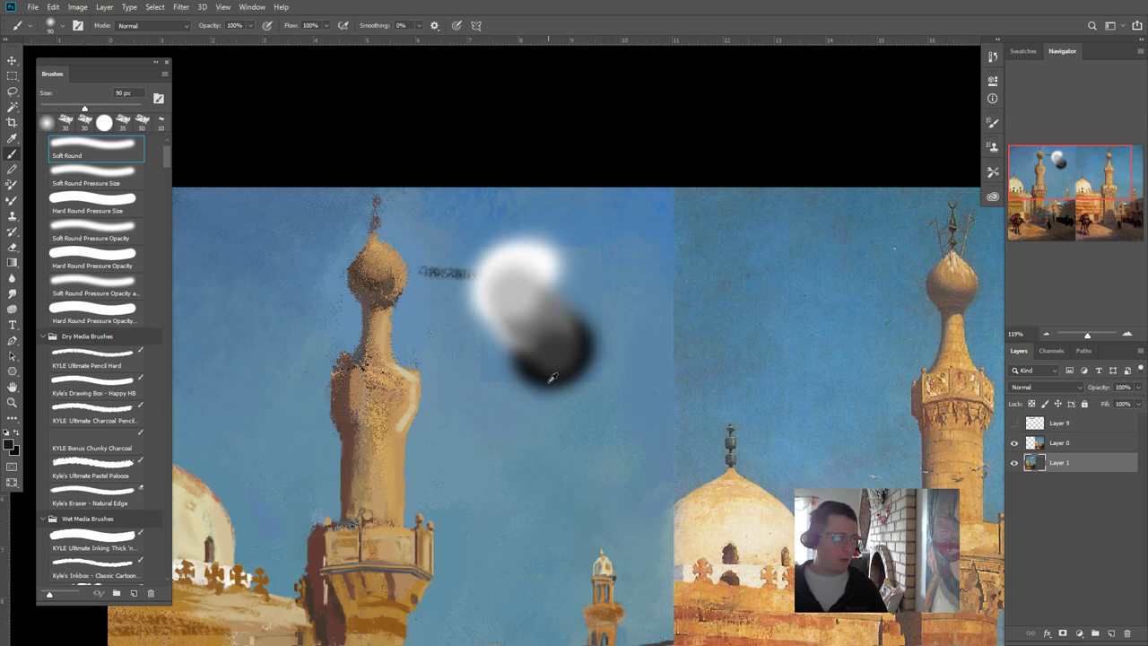
# - Rebuild the swatch's dark end in sampled black, and lay a sampled dark grey over it with a 60 px brush
pyautogui.keyDown('alt'); pyautogui.click(552, 388); pyautogui.keyUp('alt')
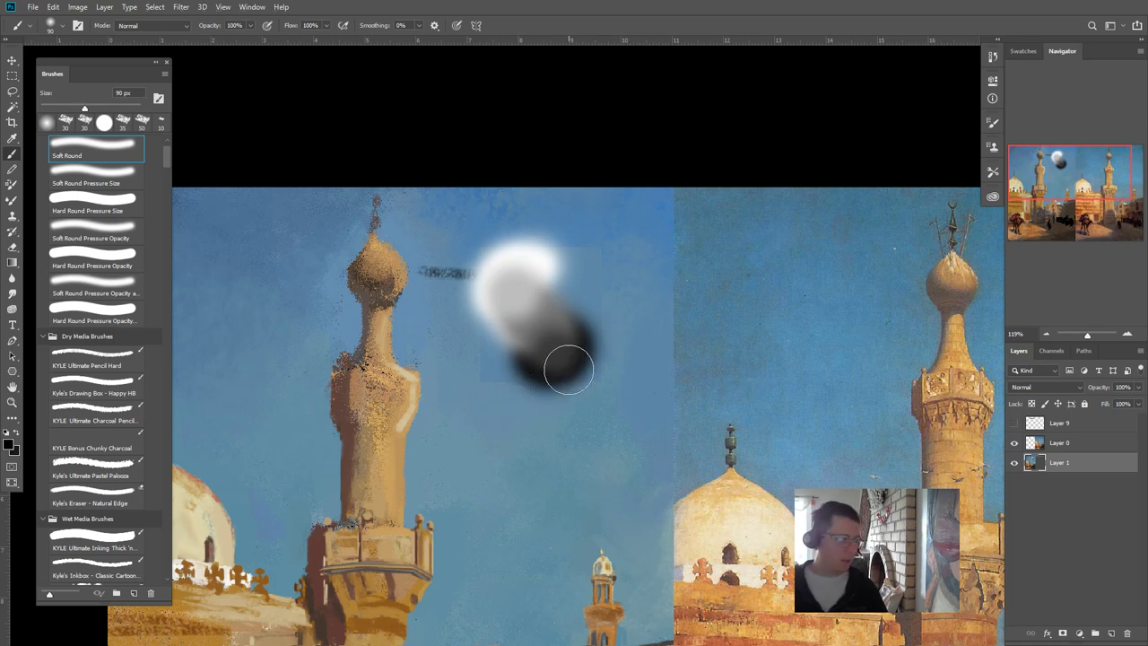
pyautogui.moveTo(568, 369)
pyautogui.mouseDown()
pyautogui.moveTo(557, 379)
pyautogui.moveTo(537, 370)
pyautogui.mouseUp()
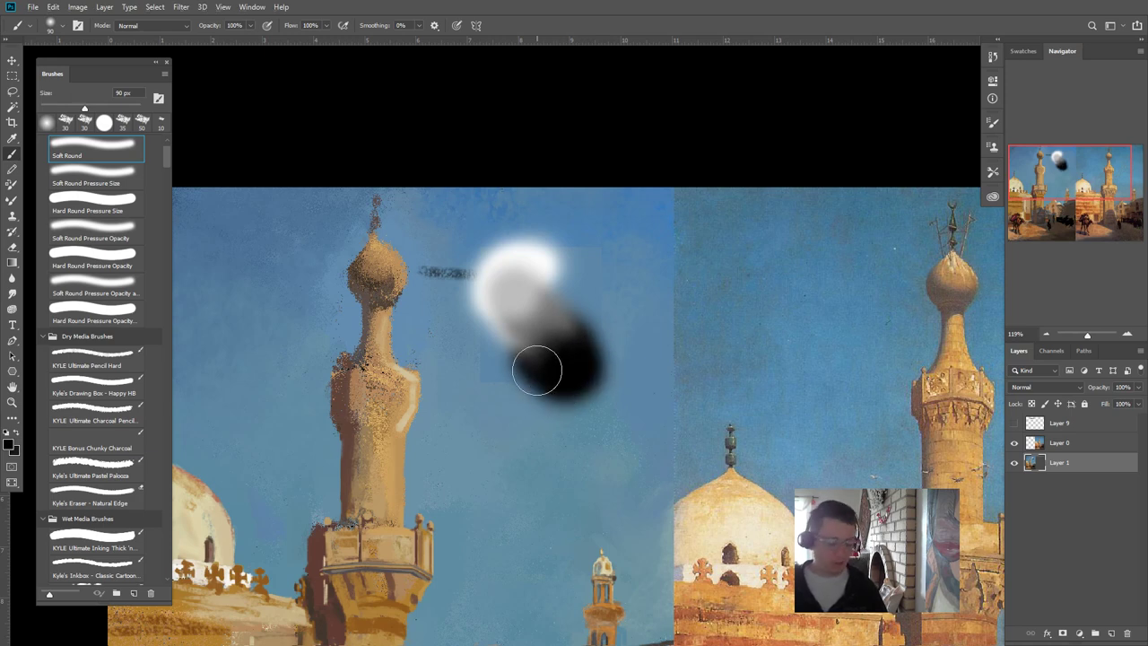
pyautogui.press('[')
pyautogui.press('[')
pyautogui.press('[')
pyautogui.press('[')
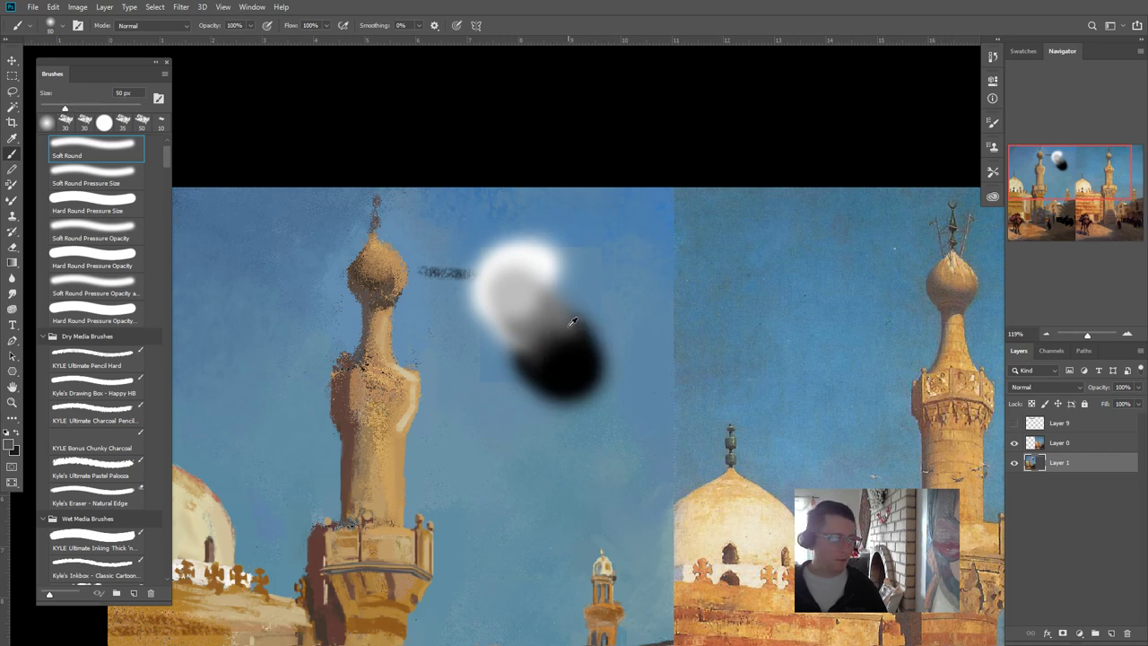
pyautogui.press('[')
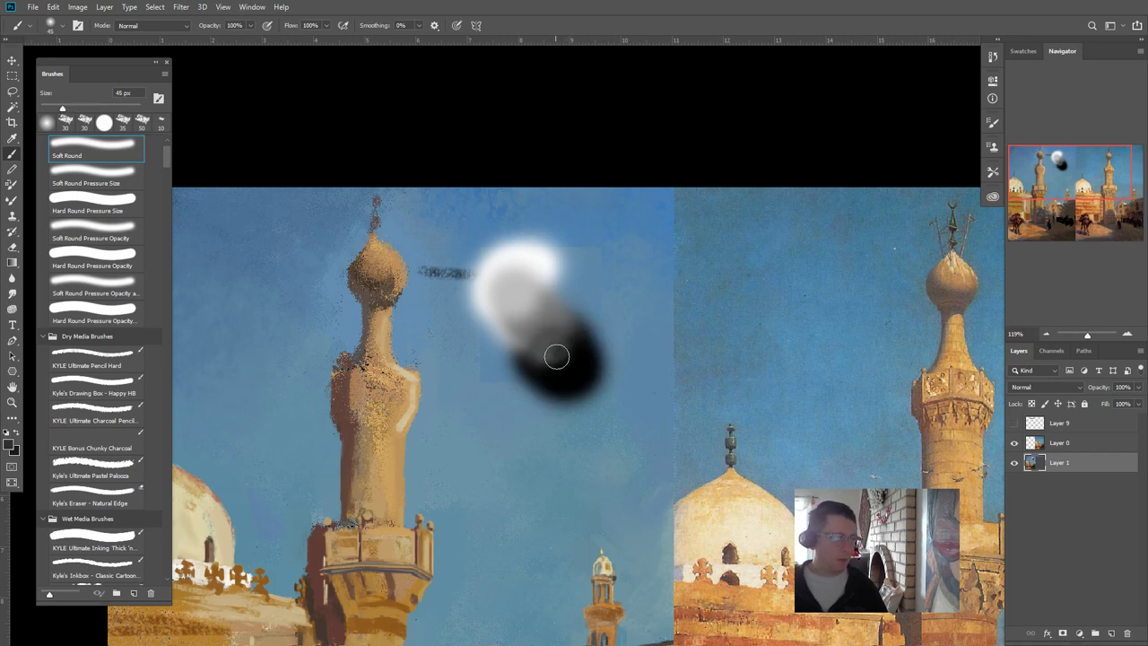
pyautogui.press(']')
pyautogui.press(']')
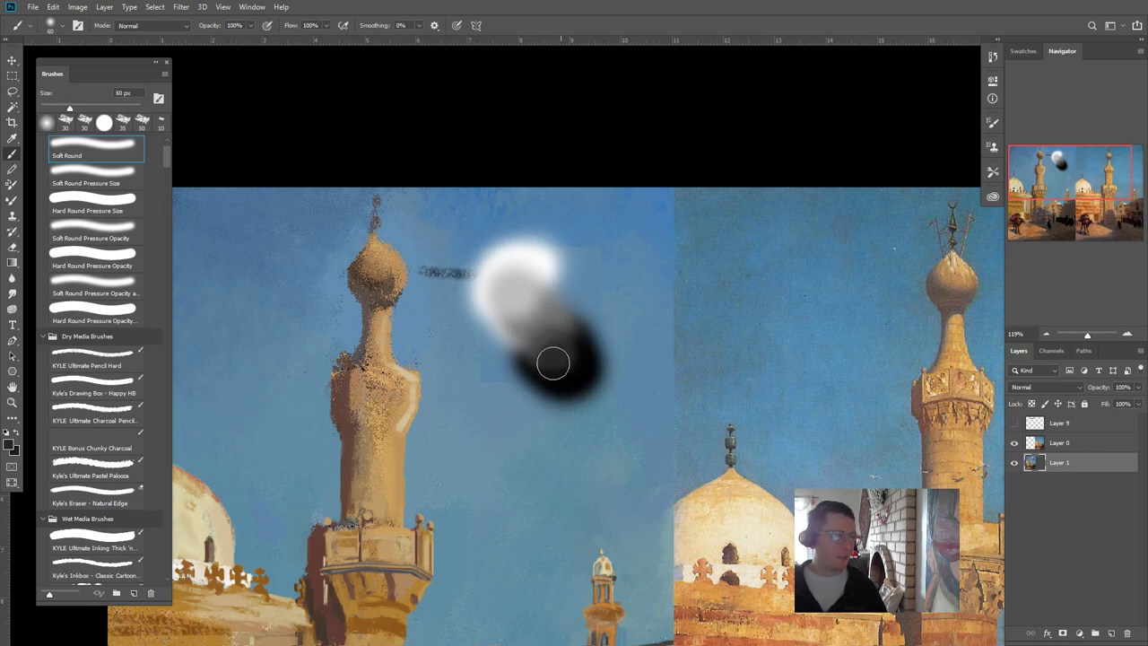
pyautogui.moveTo(566, 372)
pyautogui.mouseDown()
pyautogui.moveTo(558, 353)
pyautogui.moveTo(531, 389)
pyautogui.mouseUp()
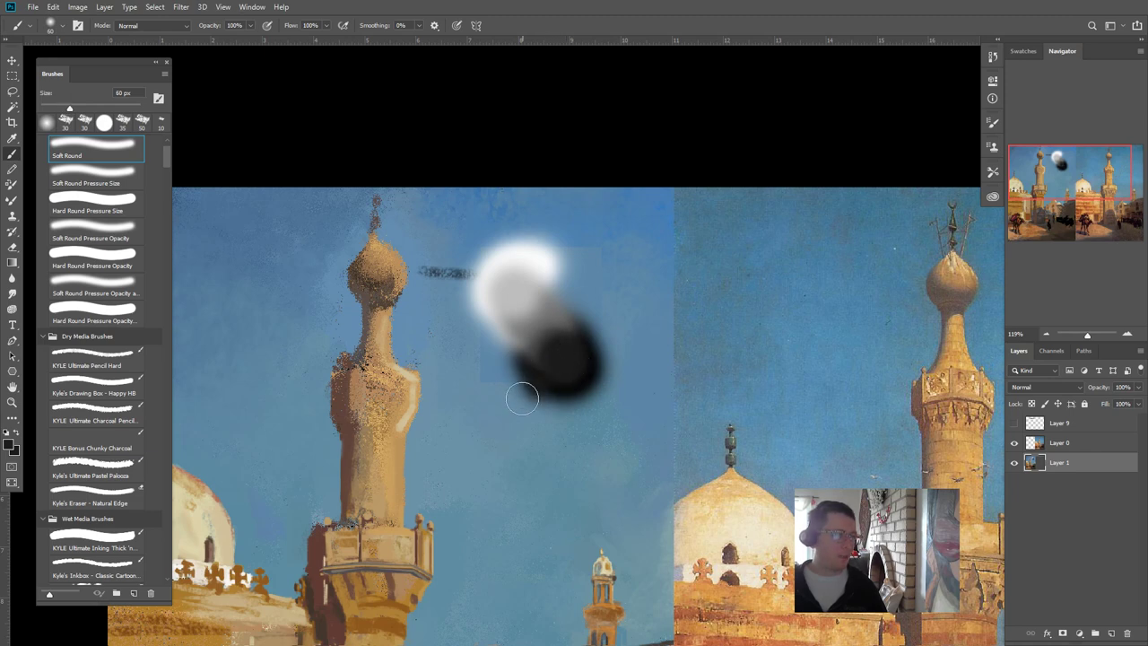
# - Paint a near-black band along the side of the soft swatch using the sampled dark tone, and reduce the brush to 10 px
pyautogui.keyDown('alt'); pyautogui.click(593, 366); pyautogui.keyUp('alt')
pyautogui.press('[')
pyautogui.moveTo(595, 320)
pyautogui.mouseDown()
pyautogui.moveTo(602, 355)
pyautogui.moveTo(578, 285)
pyautogui.moveTo(608, 361)
pyautogui.moveTo(565, 273)
pyautogui.moveTo(605, 352)
pyautogui.moveTo(581, 305)
pyautogui.moveTo(602, 348)
pyautogui.moveTo(581, 306)
pyautogui.moveTo(613, 341)
pyautogui.moveTo(593, 278)
pyautogui.moveTo(607, 329)
pyautogui.mouseUp()
pyautogui.press('[')
pyautogui.press('[')
pyautogui.press('[')
pyautogui.press('[')
pyautogui.press('[')
pyautogui.press('[')
pyautogui.press('[')
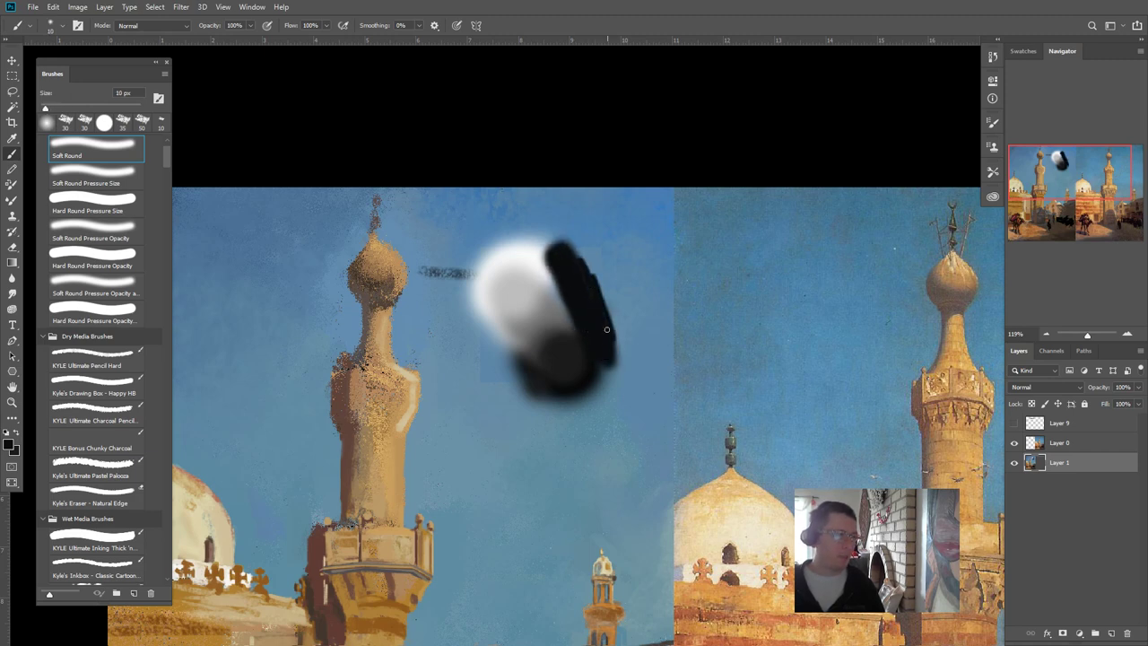
# - Round and sharpen the near-black band's outer edge with the Soft Round brush reduced to 7 px and 2 px
pyautogui.scroll(2, 666, 61)
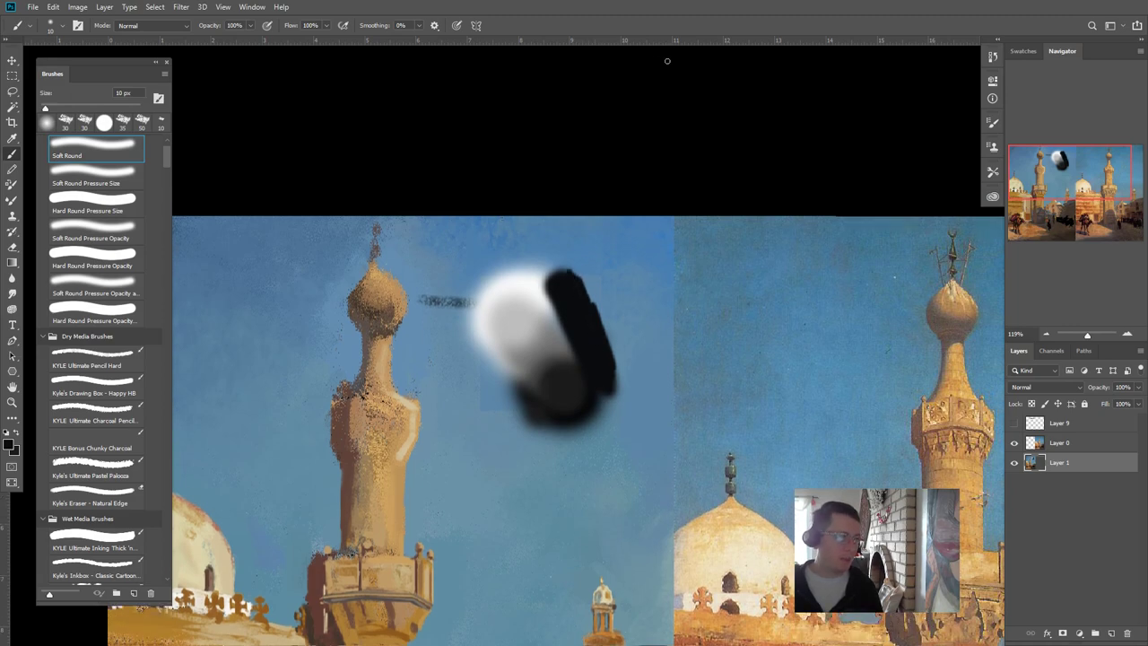
pyautogui.scroll(6, 619, 409)
pyautogui.scroll(2, 540, 358)
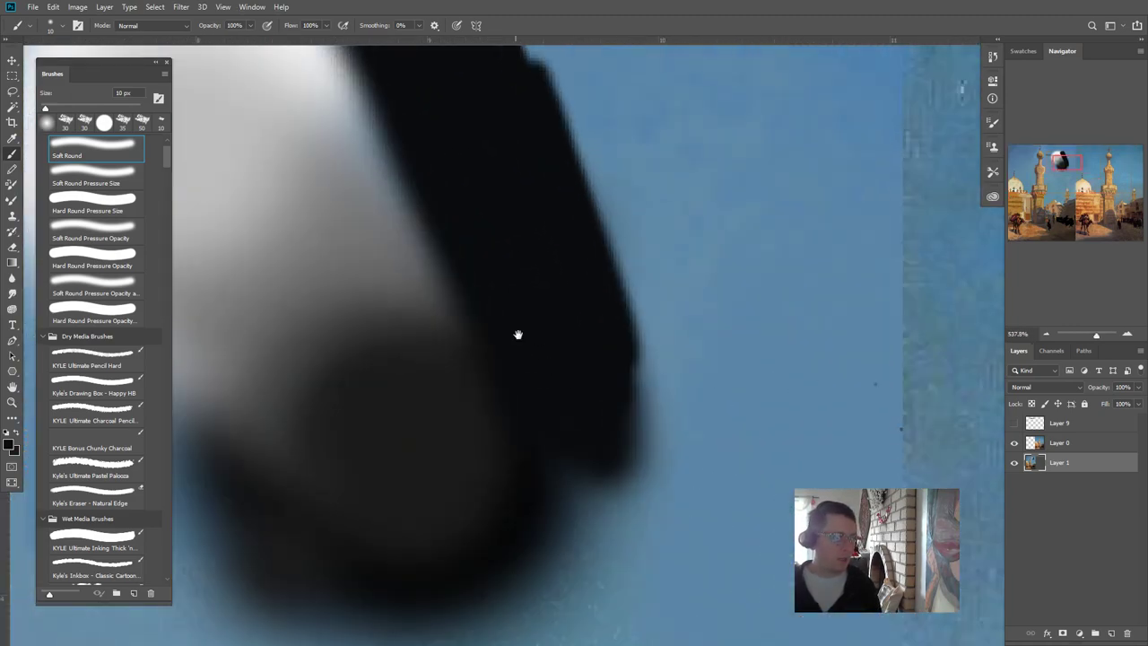
pyautogui.press('[')
pyautogui.press('[')
pyautogui.press('[')
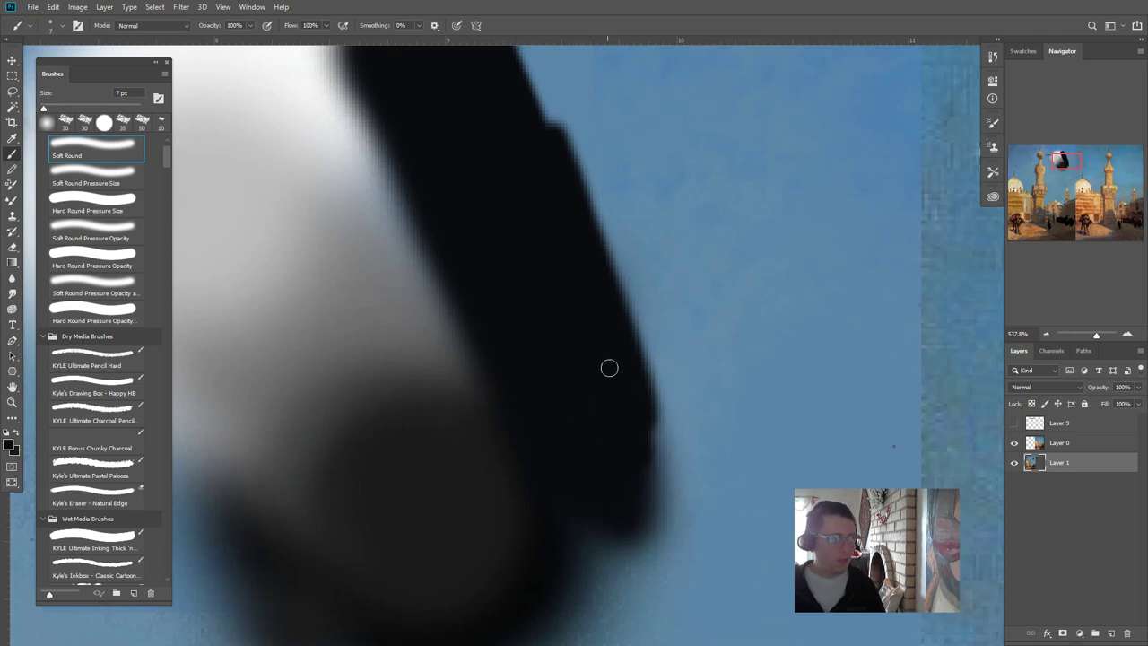
pyautogui.moveTo(642, 389)
pyautogui.mouseDown()
pyautogui.moveTo(614, 243)
pyautogui.moveTo(565, 136)
pyautogui.mouseUp()
pyautogui.press('[')
pyautogui.moveTo(642, 403)
pyautogui.mouseDown()
pyautogui.moveTo(646, 340)
pyautogui.moveTo(649, 400)
pyautogui.moveTo(614, 233)
pyautogui.mouseUp()
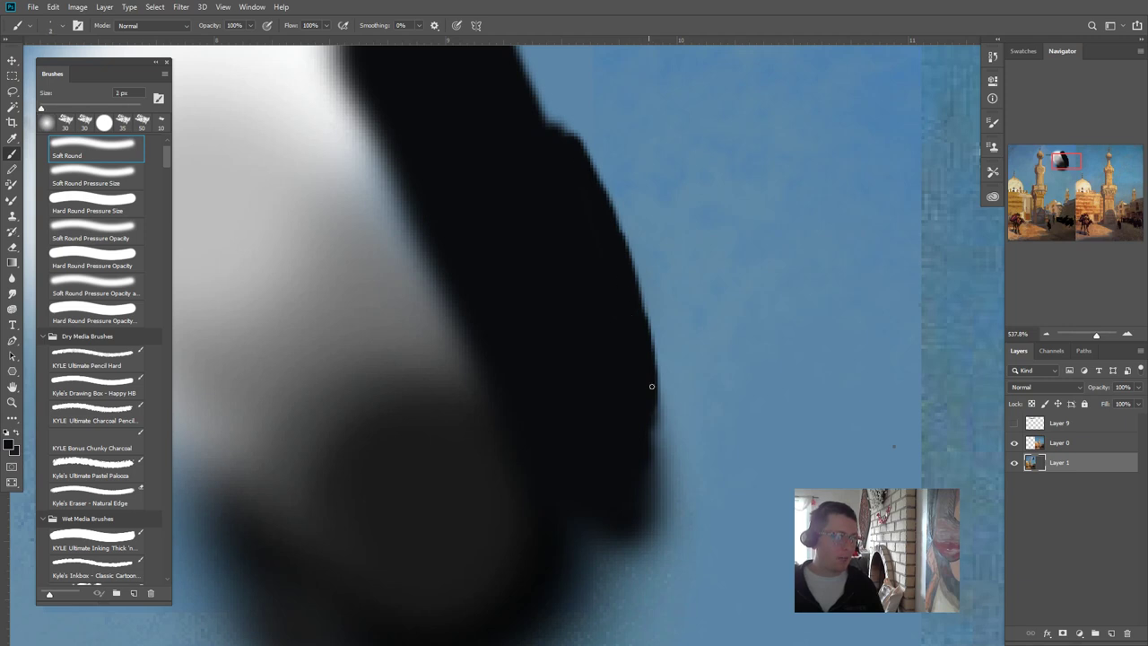
pyautogui.moveTo(652, 387)
pyautogui.mouseDown()
pyautogui.moveTo(654, 377)
pyautogui.moveTo(658, 397)
pyautogui.moveTo(620, 232)
pyautogui.moveTo(581, 148)
pyautogui.moveTo(537, 106)
pyautogui.mouseUp()
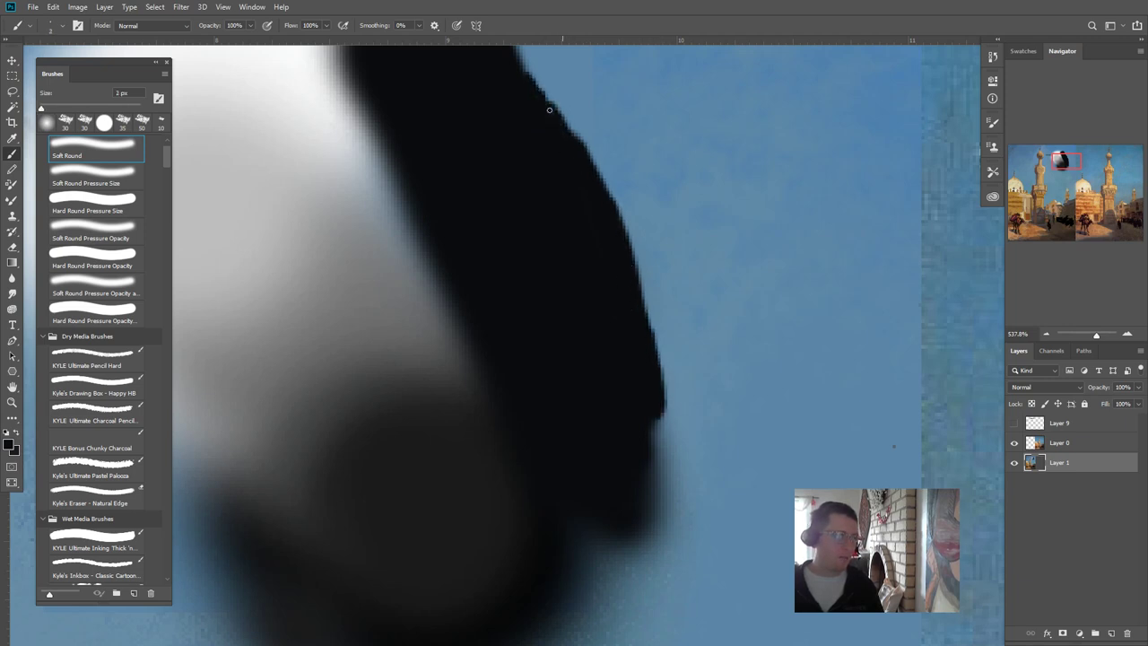
# - Select the soft swatch and the adjoining textured stroke with rectangular marquees, and fill the selection with the near-black foreground colour
pyautogui.scroll(-5, 566, 149)
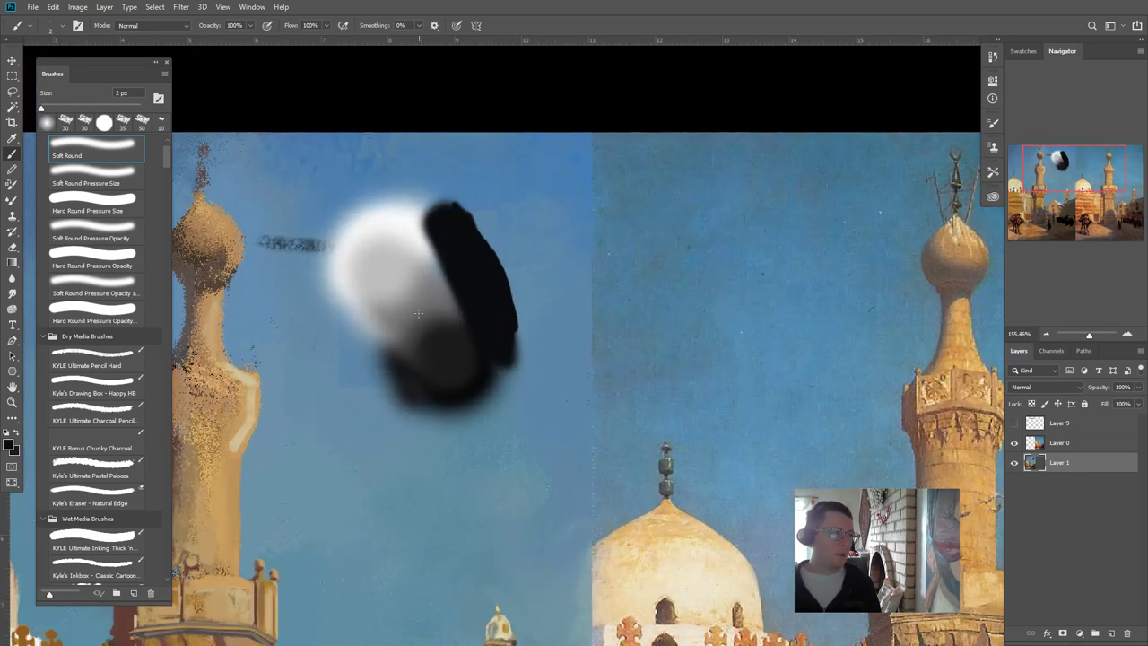
pyautogui.moveTo(418, 313); pyautogui.dragTo(548, 329)
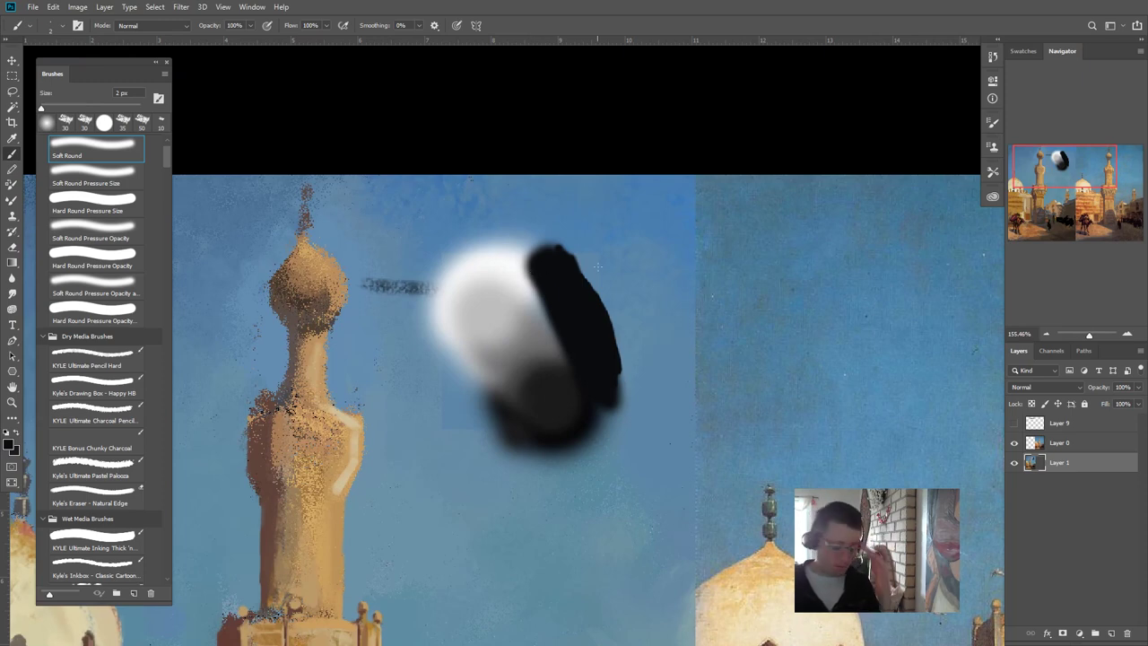
pyautogui.press('m')
pyautogui.moveTo(635, 216)
pyautogui.mouseDown()
pyautogui.moveTo(440, 470)
pyautogui.moveTo(411, 474)
pyautogui.moveTo(429, 467)
pyautogui.mouseUp()
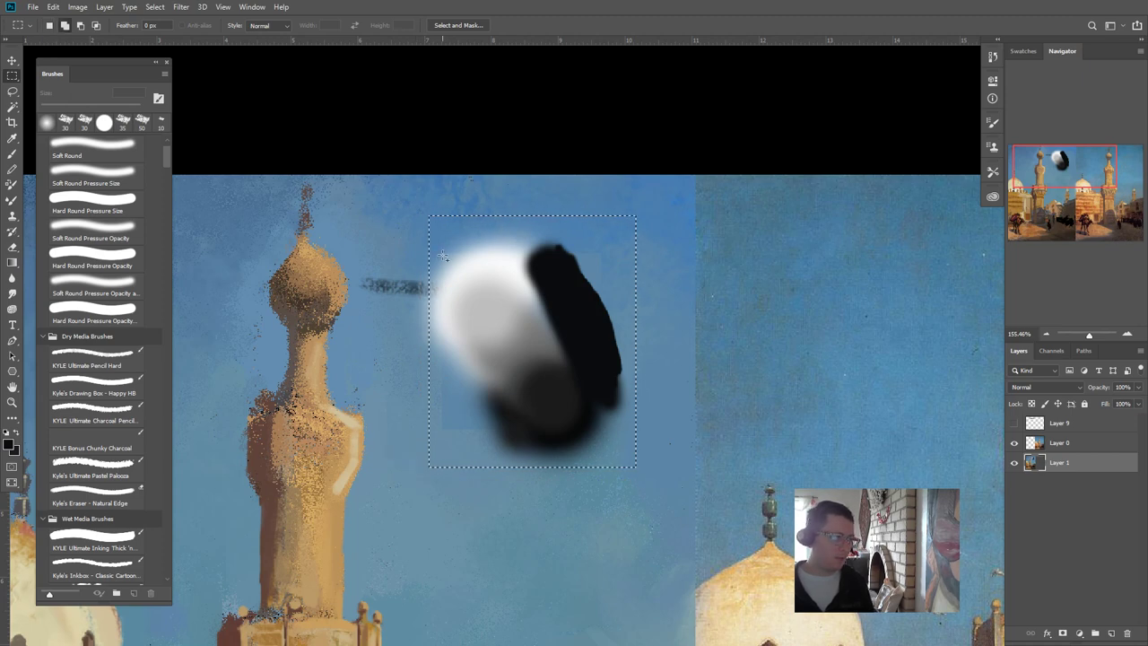
pyautogui.keyDown('shift'); pyautogui.moveTo(443, 263); pyautogui.dragTo(411, 305); pyautogui.keyUp('shift')
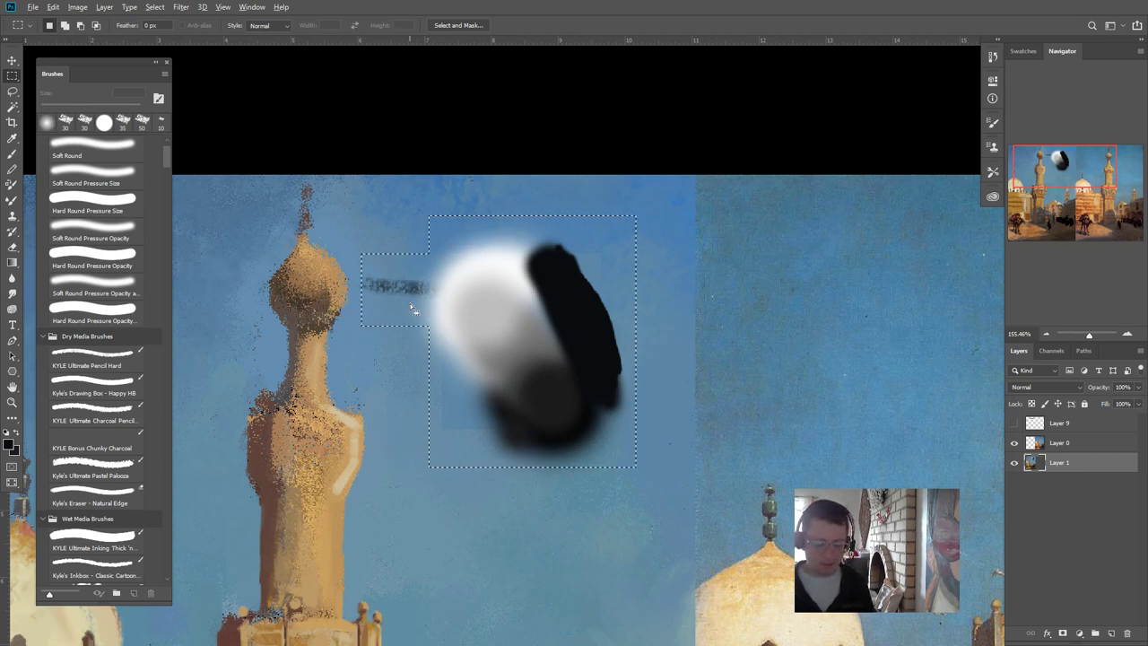
pyautogui.hotkey('alt', 'BackSpace')
pyautogui.hotkey('ctrl', 'z')
pyautogui.hotkey('ctrl', 'shift', 'z')
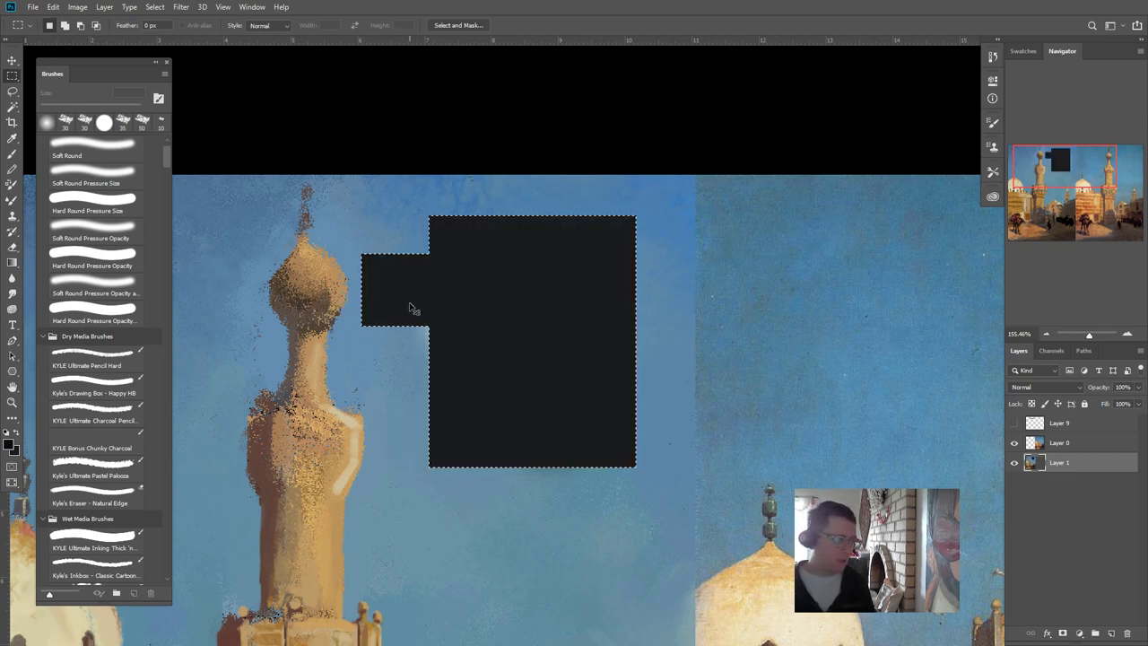
# - Undo the near-black fill, refill the selected swatch area with a sampled sky blue, and deselect
pyautogui.hotkey('ctrl', 'z')
pyautogui.press('i')
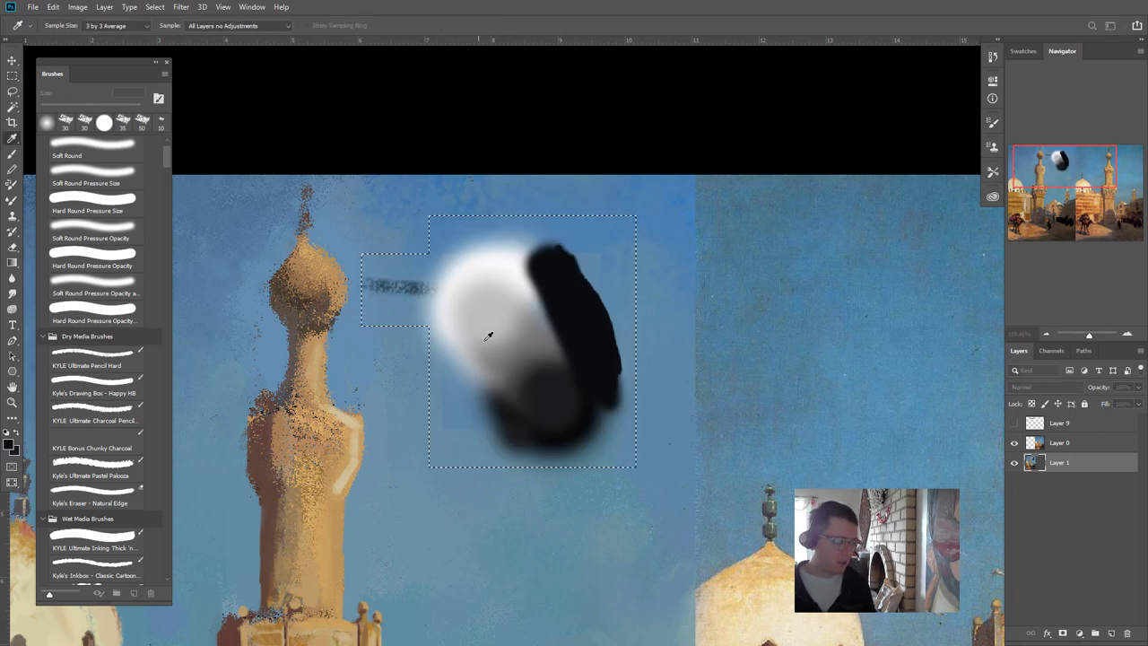
pyautogui.press('b')
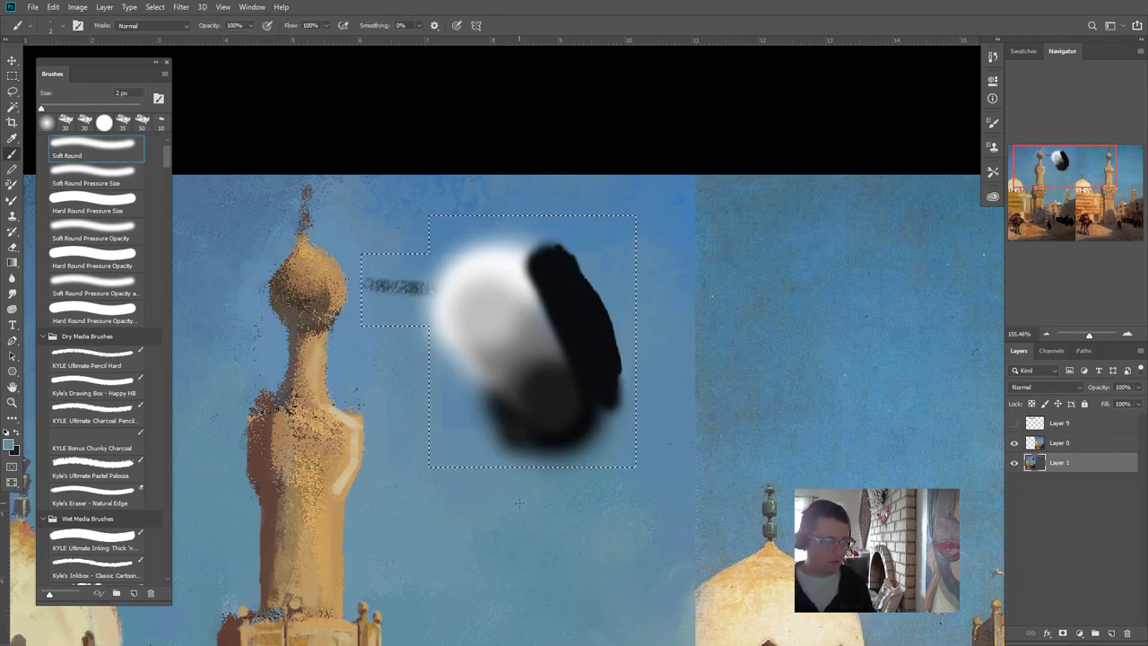
pyautogui.hotkey('alt', 'BackSpace')
pyautogui.hotkey('ctrl', 'd')
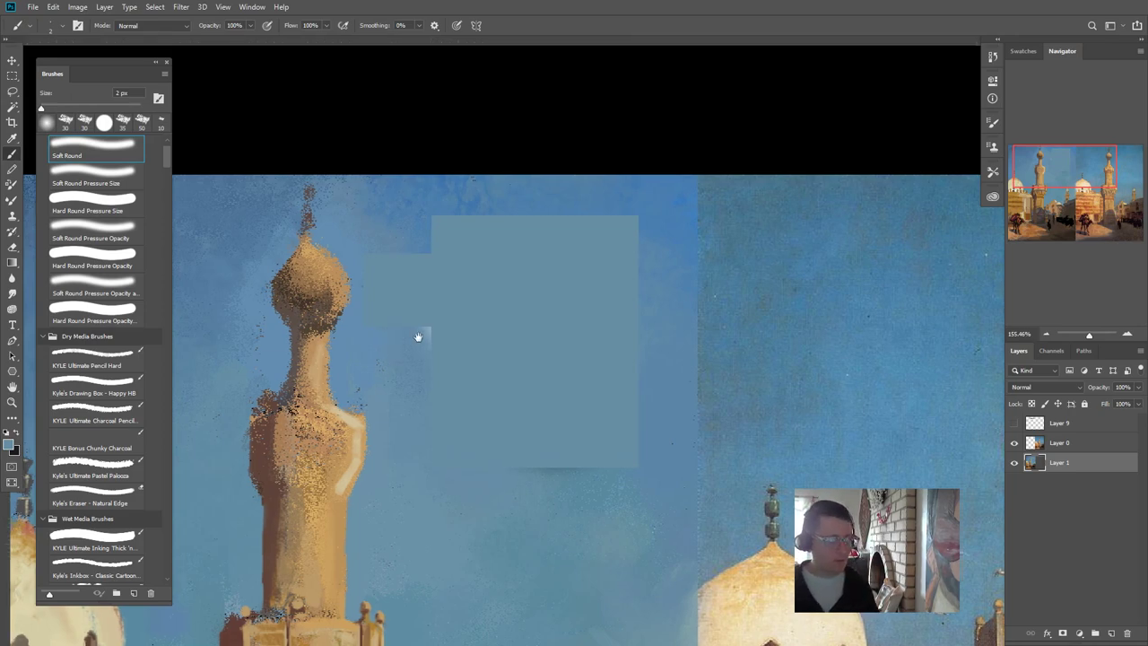
# - Paint a pale sampled highlight along the lit edge of the minaret's bulb with the Soft Round brush at 6 px
pyautogui.moveTo(418, 333); pyautogui.dragTo(487, 61)
pyautogui.scroll(-2, 792, 130)
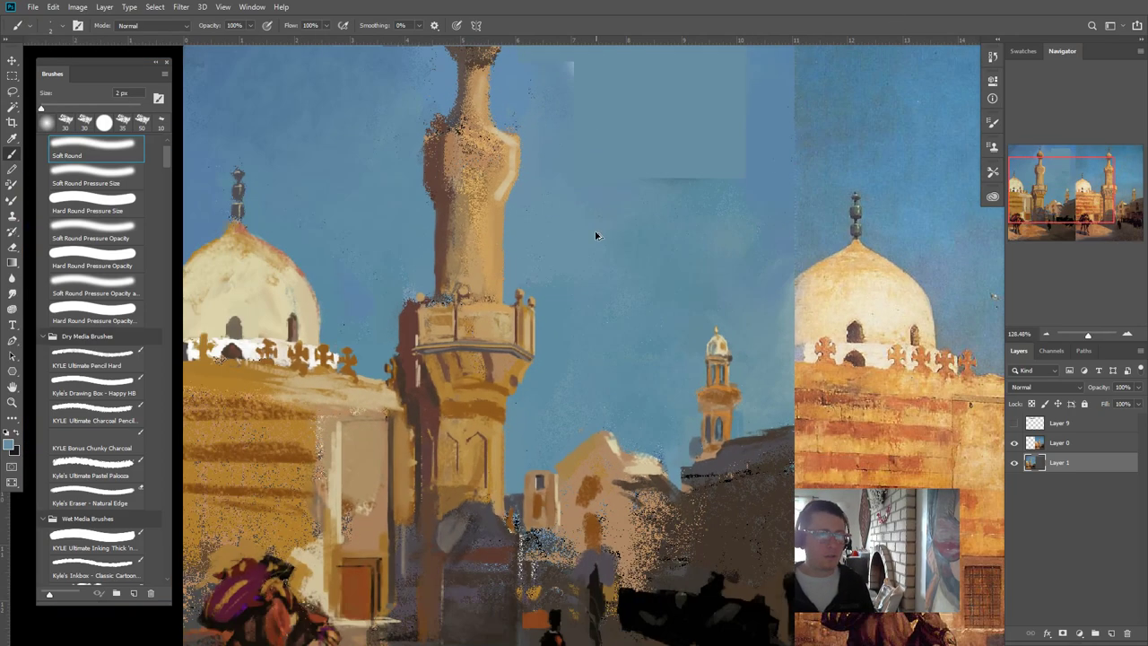
pyautogui.scroll(6, 564, 236)
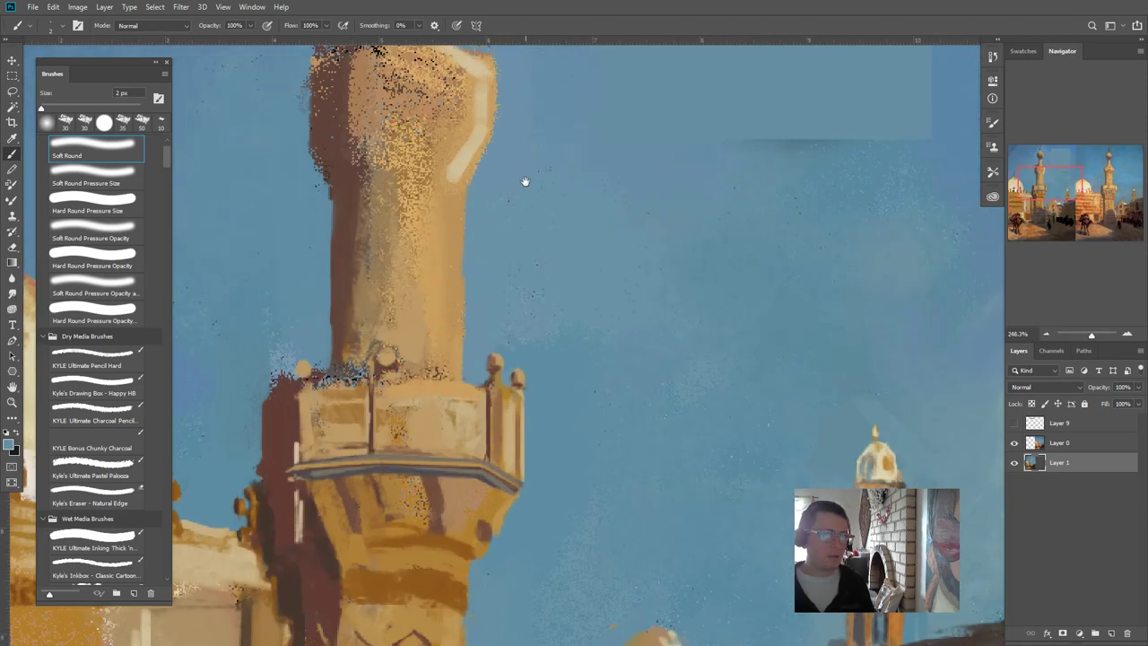
pyautogui.moveTo(525, 182); pyautogui.dragTo(479, 430)
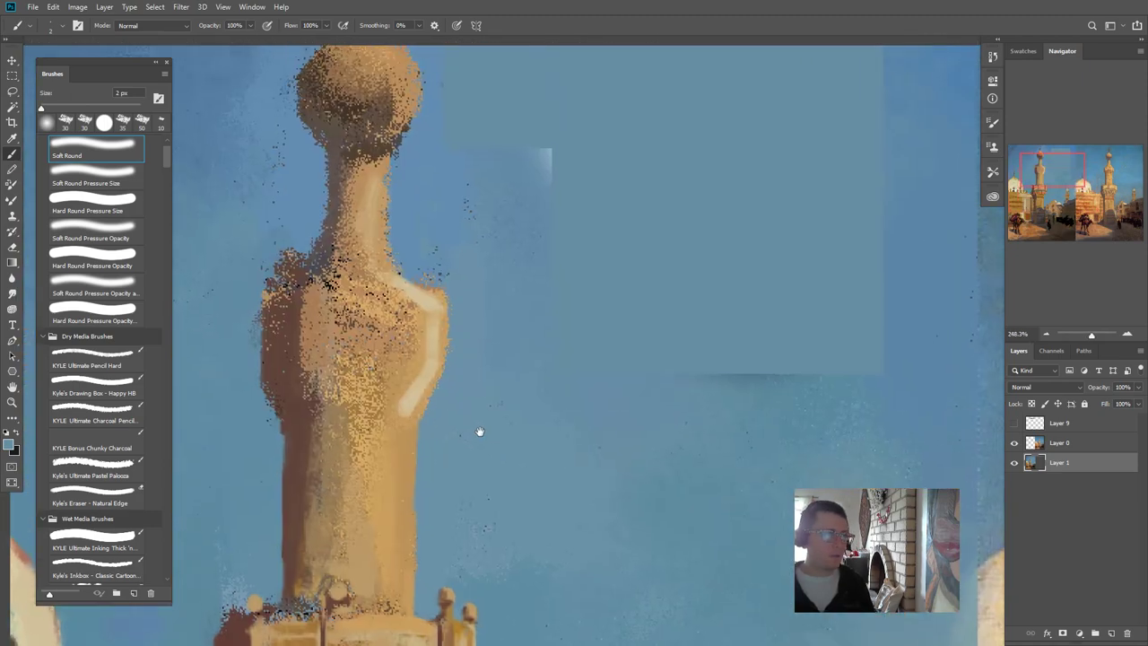
pyautogui.moveTo(443, 185); pyautogui.dragTo(566, 441)
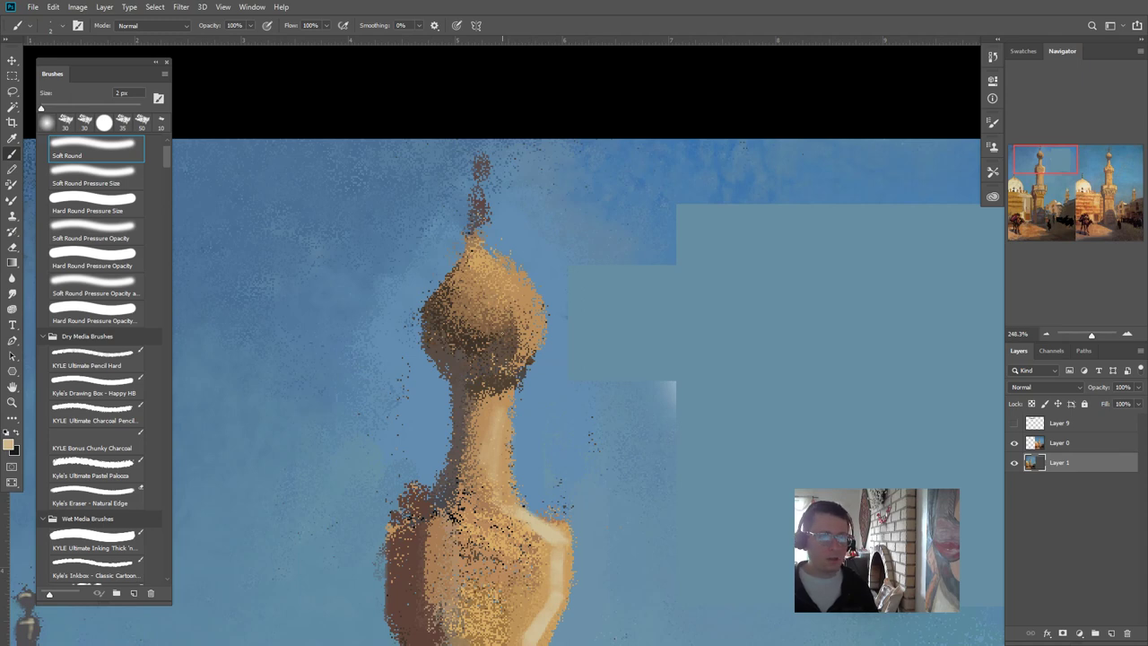
pyautogui.moveTo(508, 357)
pyautogui.mouseDown()
pyautogui.moveTo(542, 338)
pyautogui.moveTo(530, 348)
pyautogui.moveTo(536, 306)
pyautogui.mouseUp()
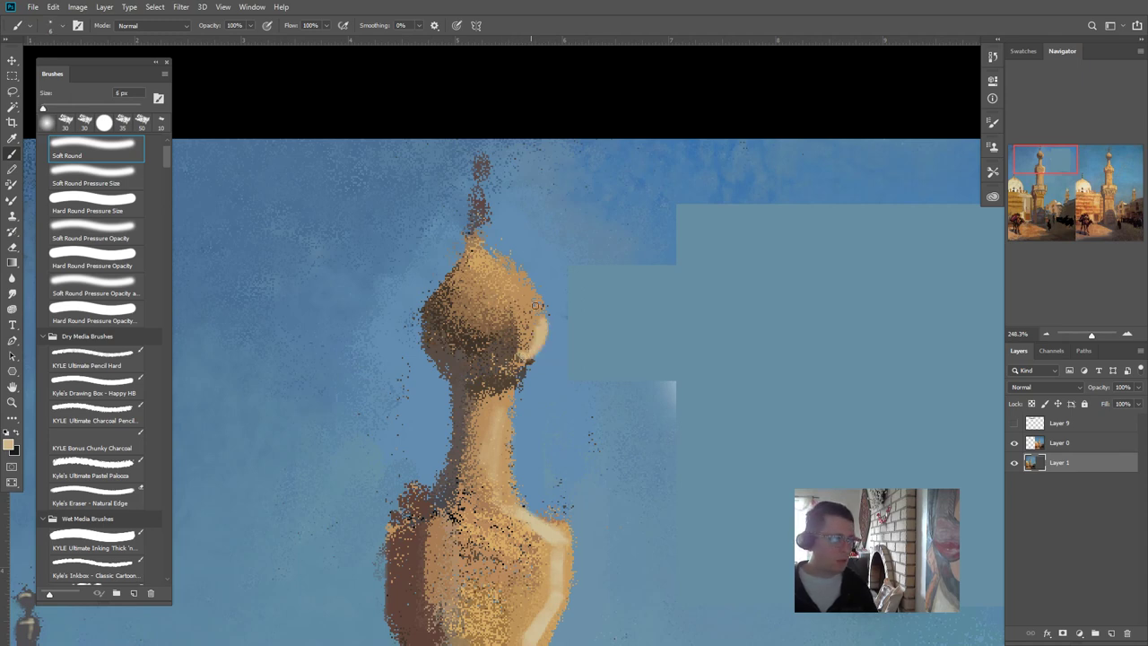
# - Extend the pale highlight up the lit side of the minaret's bulb using a textured brush reduced to 10 px
pyautogui.click(68, 119)
pyautogui.press('[')
pyautogui.press('[')
pyautogui.press('[')
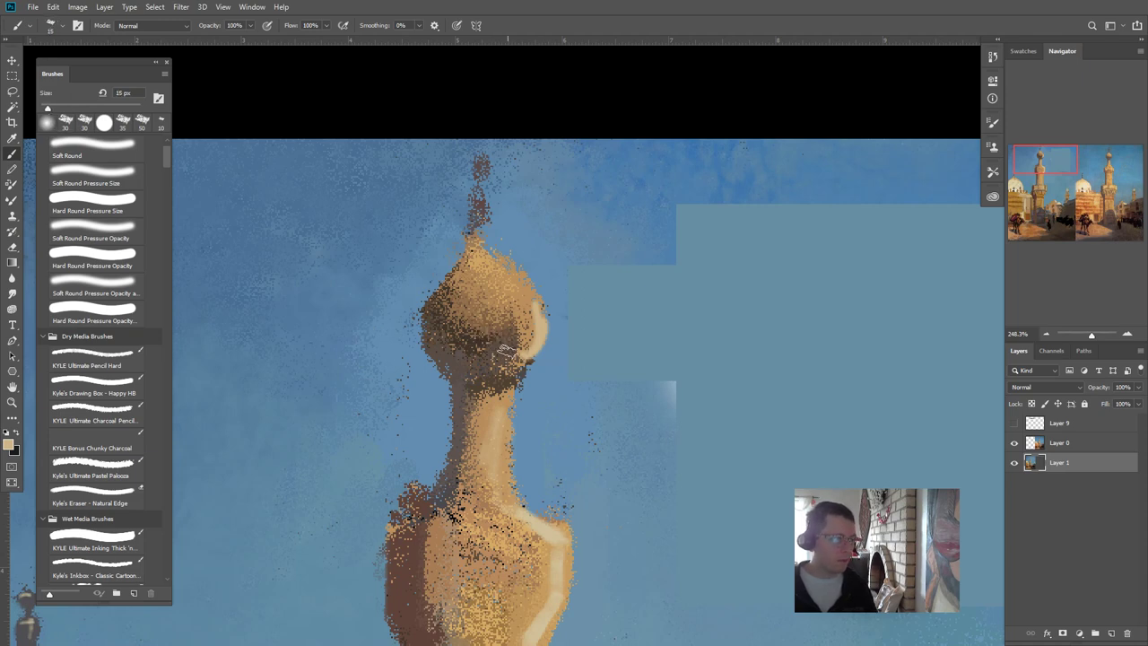
pyautogui.press('[')
pyautogui.moveTo(528, 352)
pyautogui.mouseDown()
pyautogui.moveTo(538, 296)
pyautogui.moveTo(519, 286)
pyautogui.moveTo(527, 334)
pyautogui.moveTo(509, 270)
pyautogui.mouseUp()
pyautogui.moveTo(534, 332)
pyautogui.mouseDown()
pyautogui.moveTo(491, 265)
pyautogui.moveTo(529, 301)
pyautogui.moveTo(509, 271)
pyautogui.moveTo(510, 336)
pyautogui.moveTo(512, 274)
pyautogui.moveTo(555, 294)
pyautogui.moveTo(549, 314)
pyautogui.moveTo(511, 261)
pyautogui.mouseUp()
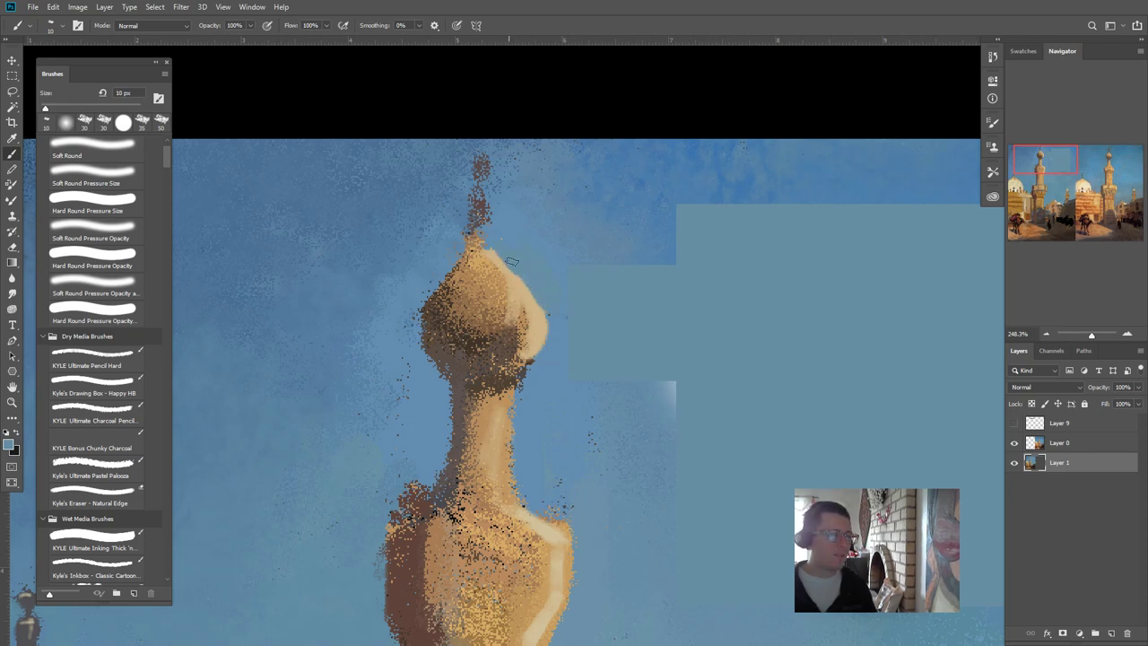
# - Trim the bulb's lit edge with sky blue, and broaden the pale highlight across its upper face with a 25 px textured brush
pyautogui.moveTo(550, 329); pyautogui.dragTo(537, 362)
pyautogui.moveTo(532, 323)
pyautogui.mouseDown()
pyautogui.moveTo(519, 357)
pyautogui.moveTo(536, 339)
pyautogui.moveTo(503, 288)
pyautogui.moveTo(473, 289)
pyautogui.moveTo(483, 309)
pyautogui.moveTo(491, 287)
pyautogui.moveTo(478, 260)
pyautogui.moveTo(450, 286)
pyautogui.mouseUp()
pyautogui.press(']')
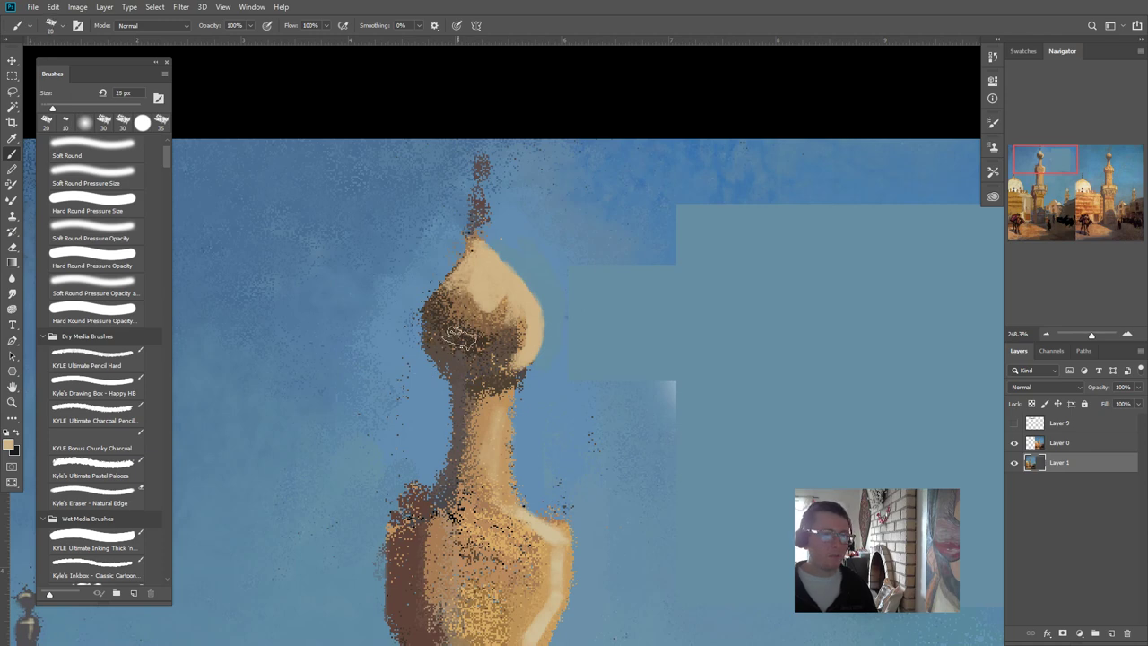
pyautogui.moveTo(462, 338); pyautogui.dragTo(471, 332)
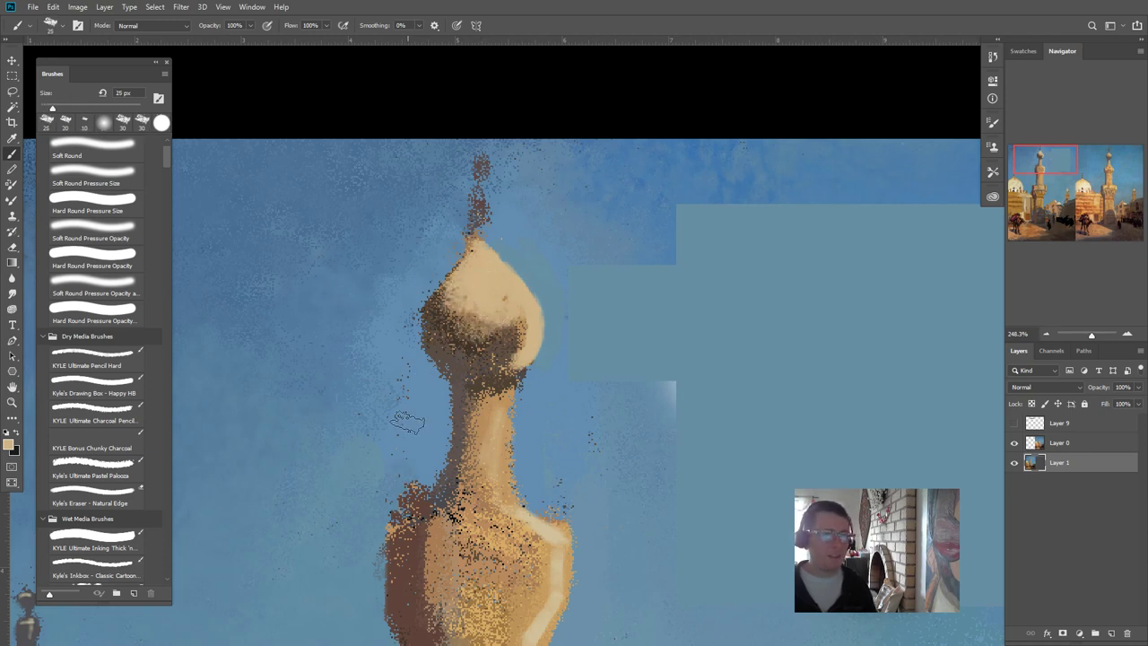
# - Reduce the brush to 7 px and clean up the lit edge of the minaret's neck below the bulb
pyautogui.press('[')
pyautogui.press('[')
pyautogui.press('[')
pyautogui.press('[')
pyautogui.press('[')
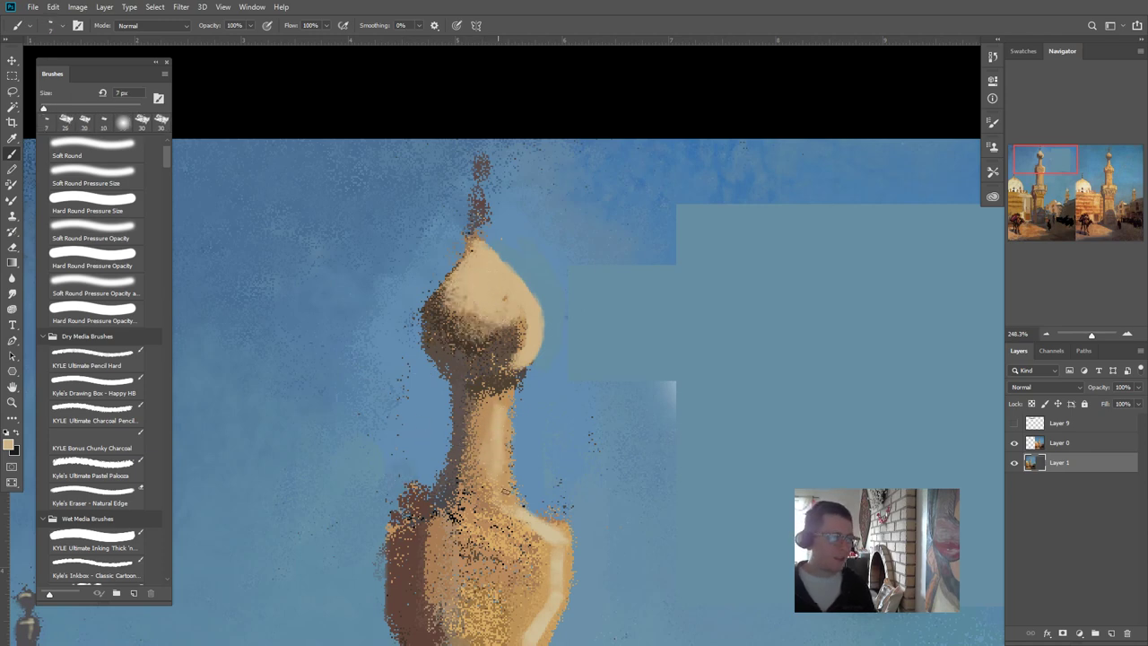
pyautogui.moveTo(505, 492)
pyautogui.mouseDown()
pyautogui.moveTo(510, 415)
pyautogui.moveTo(512, 484)
pyautogui.mouseUp()
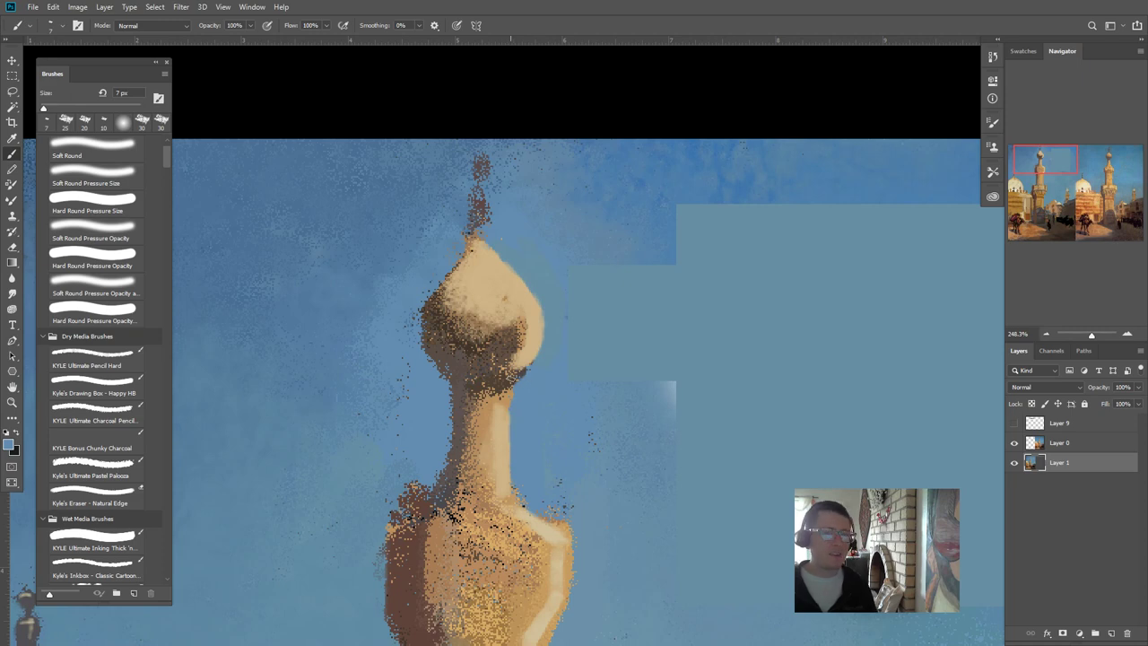
# - Paint brown shadow around the bulb's lower lit side, and blend the light-to-shadow transition with a 20 px textured brush
pyautogui.keyDown('alt'); pyautogui.click(490, 374); pyautogui.keyUp('alt')
pyautogui.moveTo(500, 373)
pyautogui.mouseDown()
pyautogui.moveTo(534, 340)
pyautogui.moveTo(515, 359)
pyautogui.mouseUp()
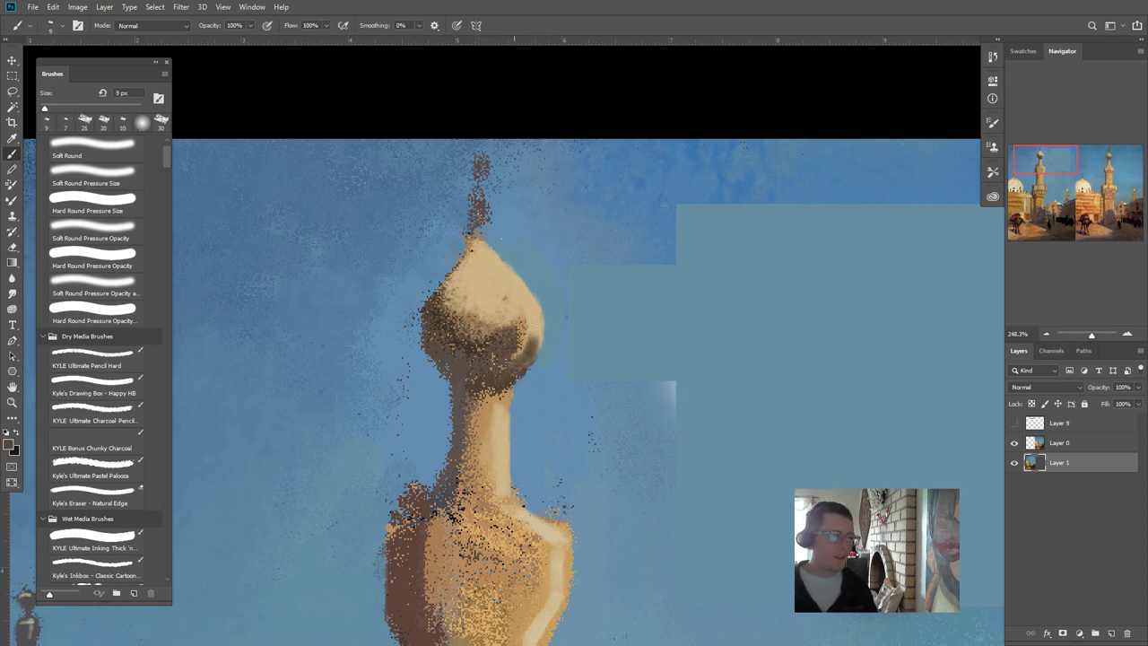
pyautogui.press(']')
pyautogui.press(']')
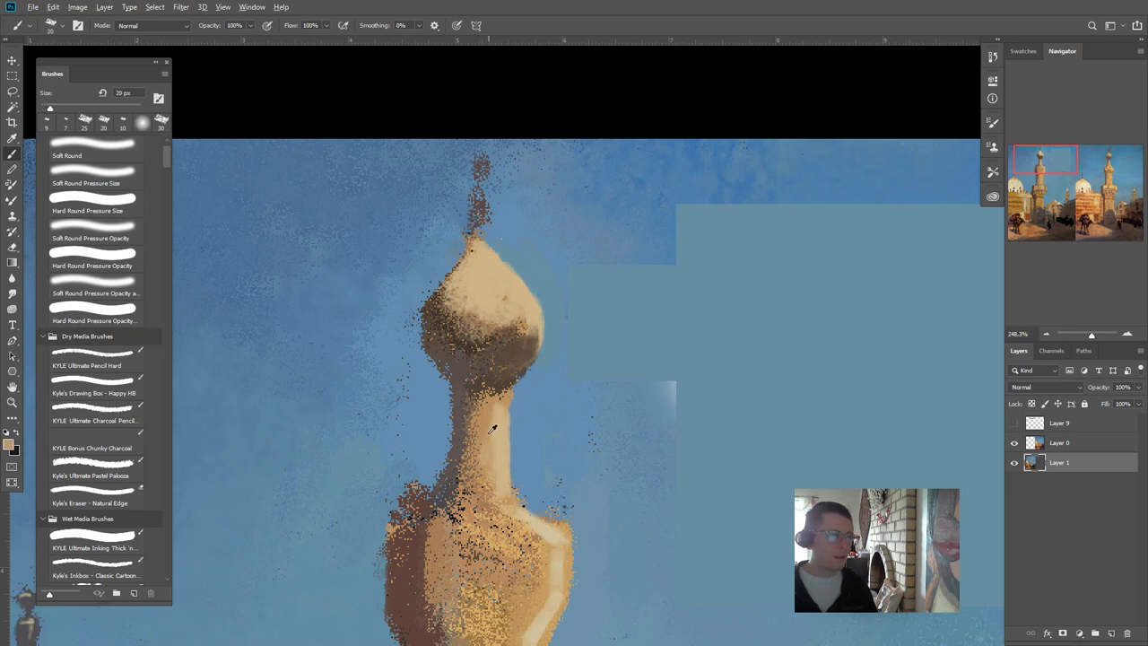
pyautogui.moveTo(502, 316)
pyautogui.mouseDown()
pyautogui.moveTo(528, 328)
pyautogui.moveTo(469, 315)
pyautogui.moveTo(470, 337)
pyautogui.moveTo(498, 350)
pyautogui.mouseUp()
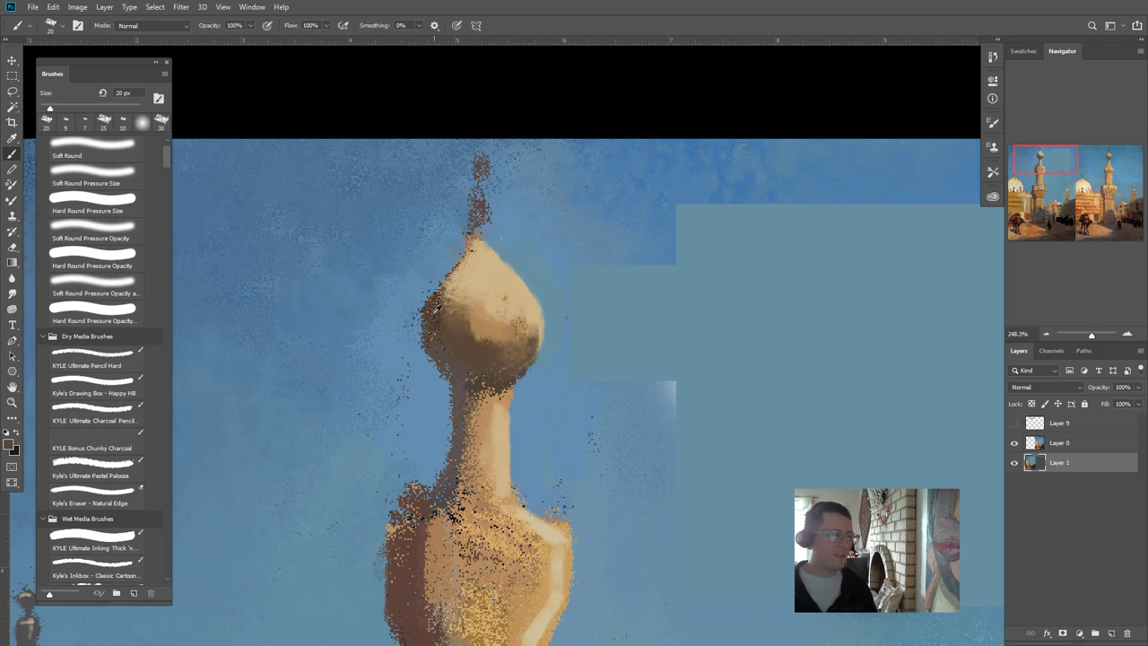
# - Trim the bulb's shaded side with sampled sky blue, and smooth its outline in sampled brown with the brush reduced to 6 px
pyautogui.keyDown('alt'); pyautogui.click(441, 262); pyautogui.keyUp('alt')
pyautogui.moveTo(441, 262)
pyautogui.mouseDown()
pyautogui.moveTo(400, 326)
pyautogui.moveTo(425, 291)
pyautogui.moveTo(414, 266)
pyautogui.moveTo(435, 258)
pyautogui.moveTo(397, 325)
pyautogui.moveTo(407, 314)
pyautogui.moveTo(434, 384)
pyautogui.mouseUp()
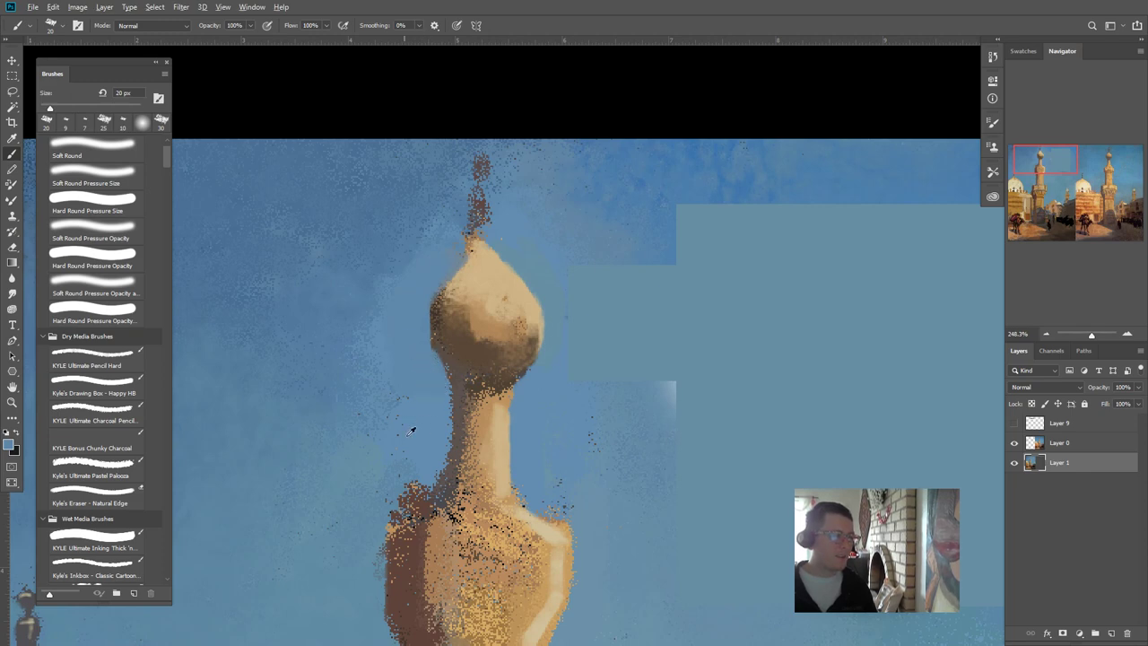
pyautogui.keyDown('alt'); pyautogui.click(466, 352); pyautogui.keyUp('alt')
pyautogui.press('[')
pyautogui.press('[')
pyautogui.press('[')
pyautogui.press('[')
pyautogui.press('[')
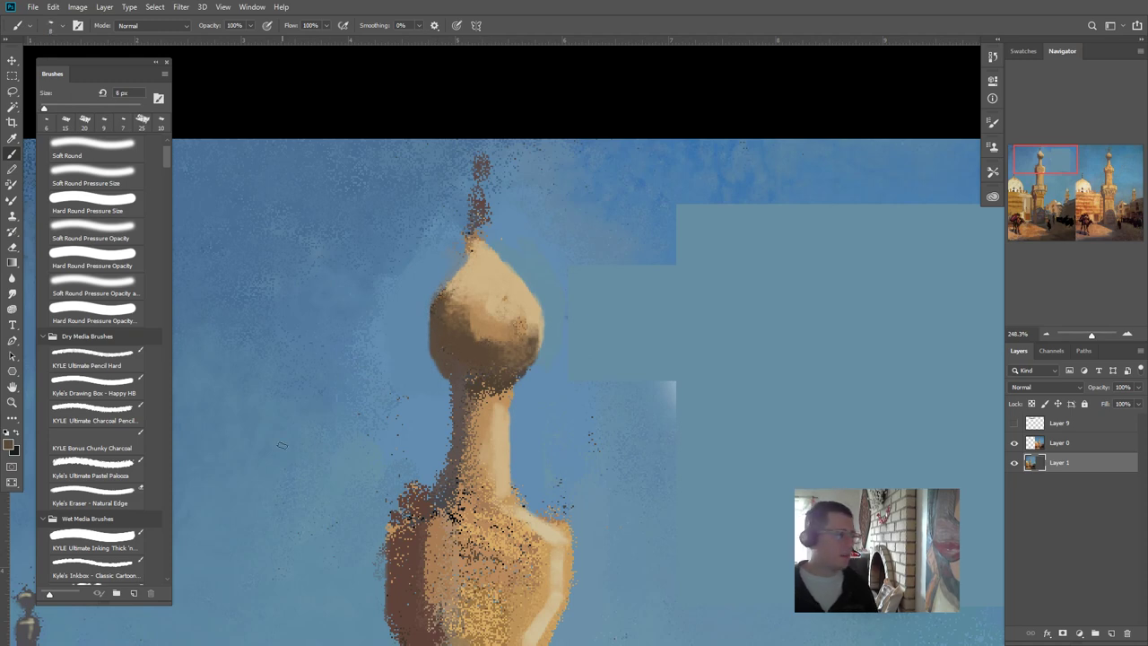
# - Choose a bright orange and dab two accents on the bulb, undoing the upper one
pyautogui.click(11, 445)
pyautogui.moveTo(243, 302); pyautogui.dragTo(314, 191)
pyautogui.press('Return')
pyautogui.press('b')
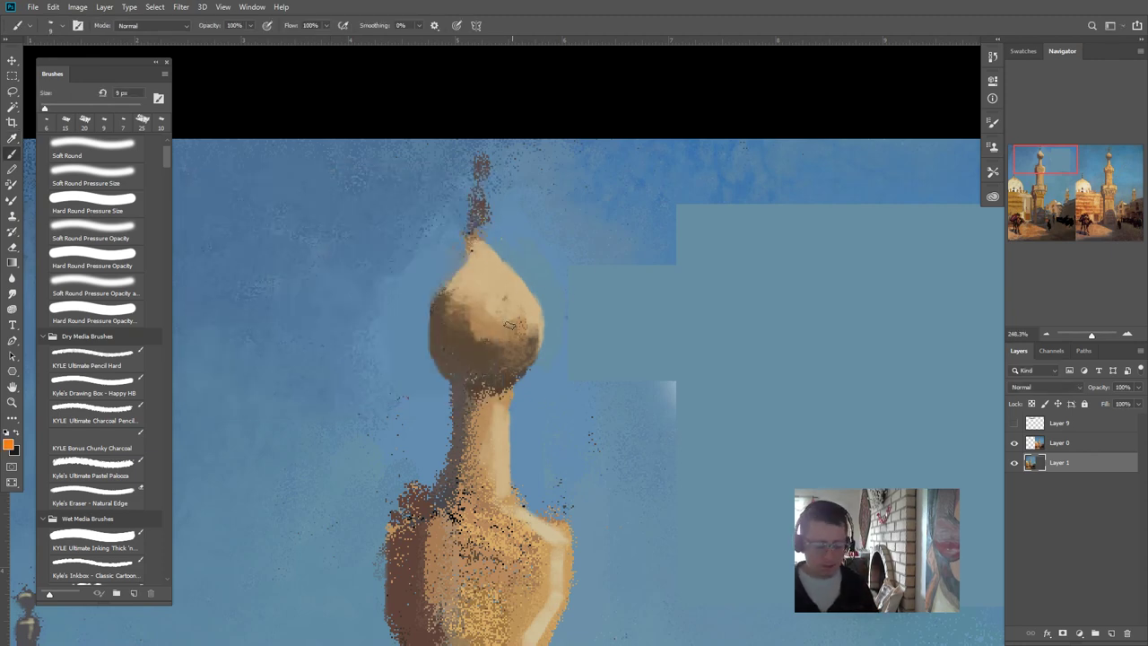
pyautogui.moveTo(517, 333); pyautogui.dragTo(496, 337)
pyautogui.moveTo(502, 293); pyautogui.dragTo(484, 294)
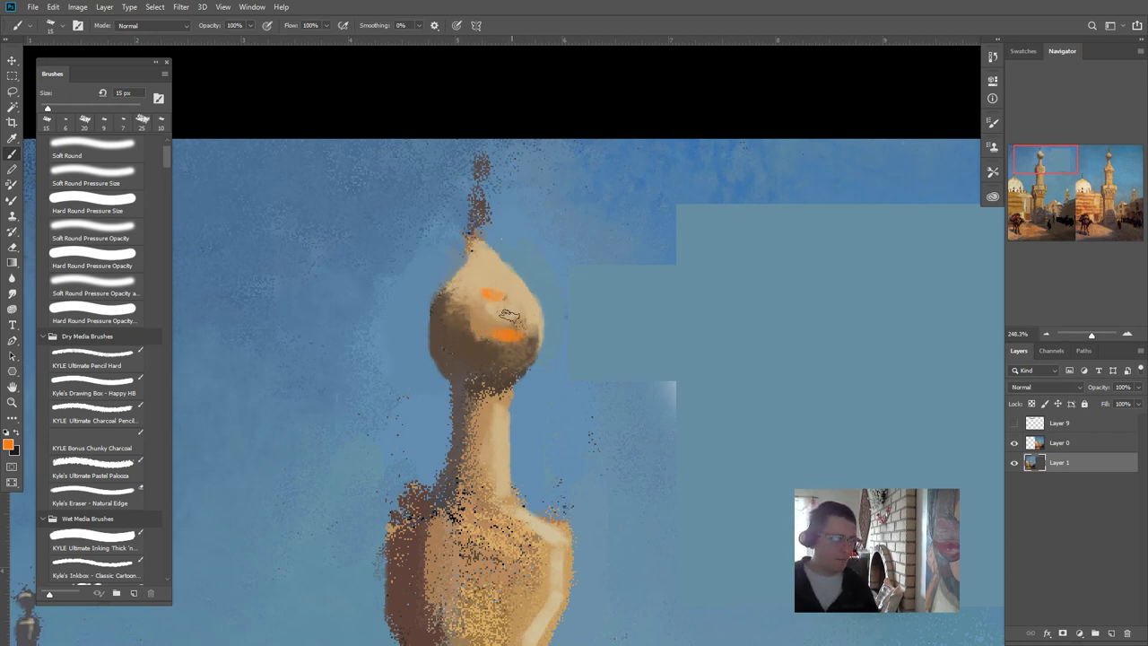
pyautogui.hotkey('ctrl', 'z')
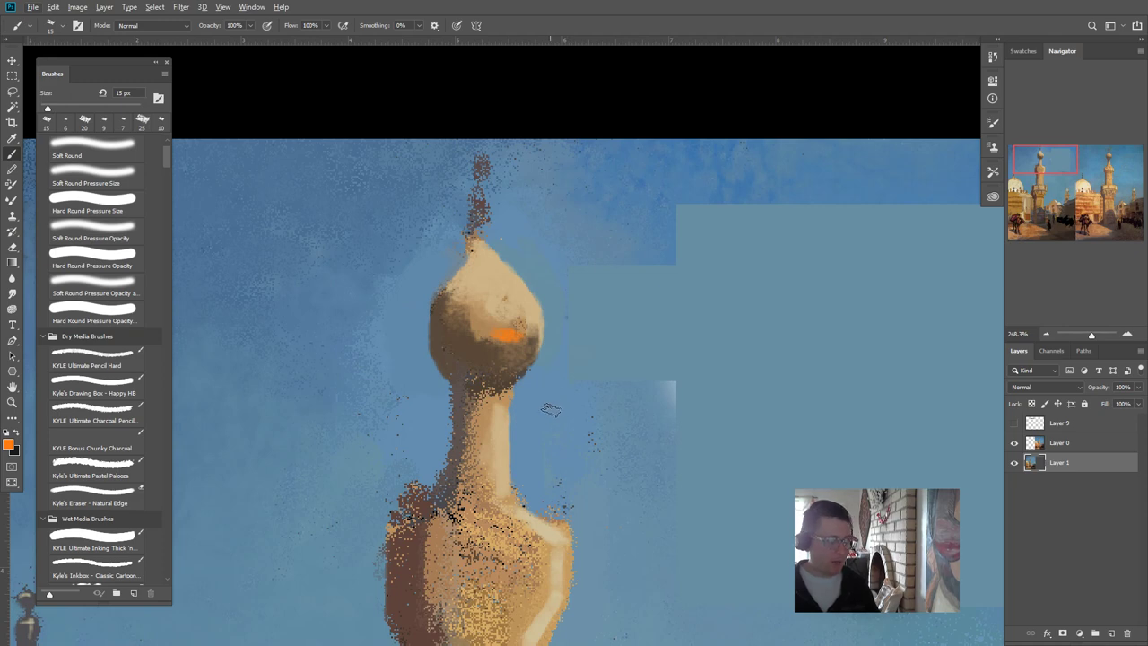
# - Dab a round orange spot in the sky beside the minaret, and a default-black spot on the flat blue patch
pyautogui.click(639, 417)
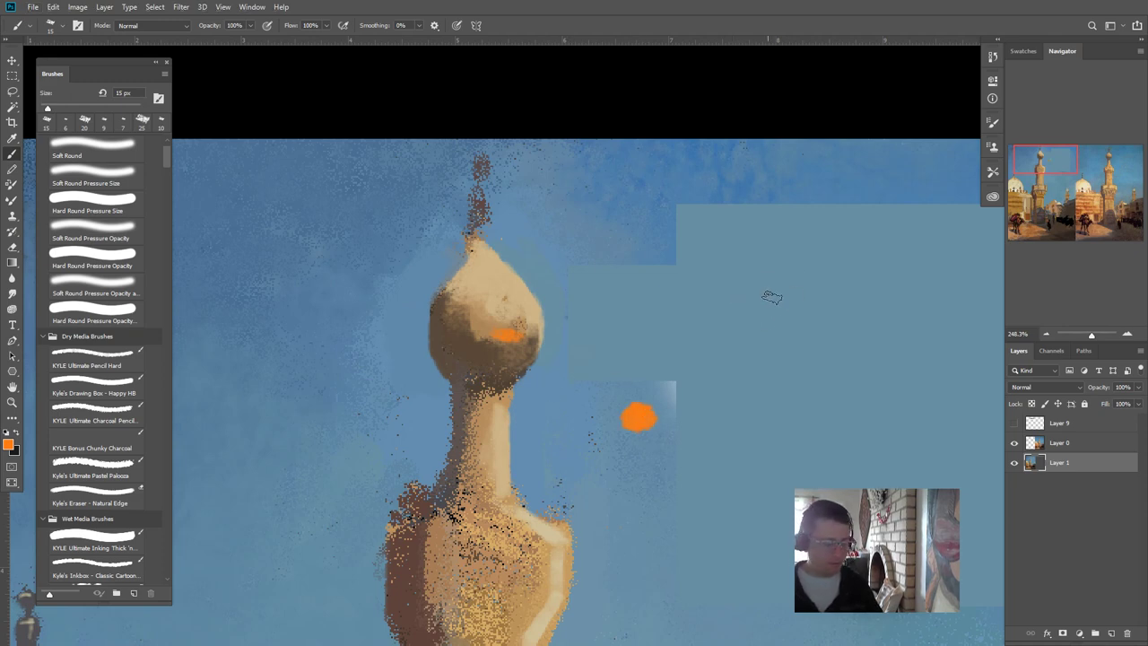
pyautogui.press('d')
pyautogui.moveTo(744, 305)
pyautogui.mouseDown()
pyautogui.moveTo(772, 296)
pyautogui.moveTo(753, 299)
pyautogui.mouseUp()
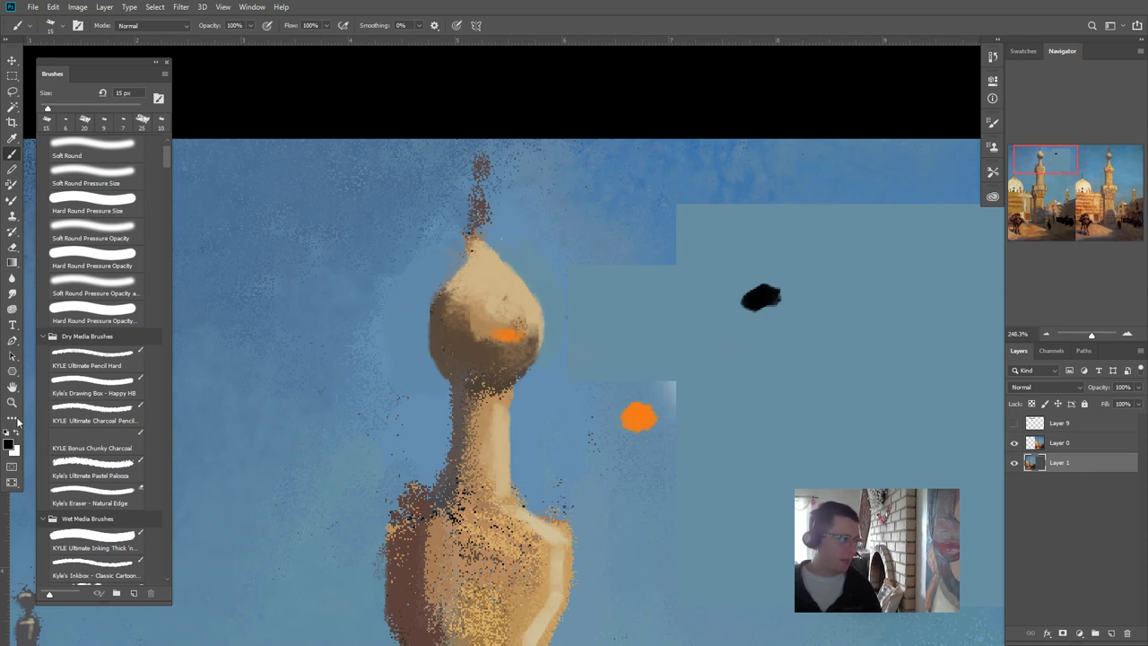
# - Choose a bright green foreground colour and paint it below the black spot
pyautogui.click(8, 444)
pyautogui.click(357, 313)
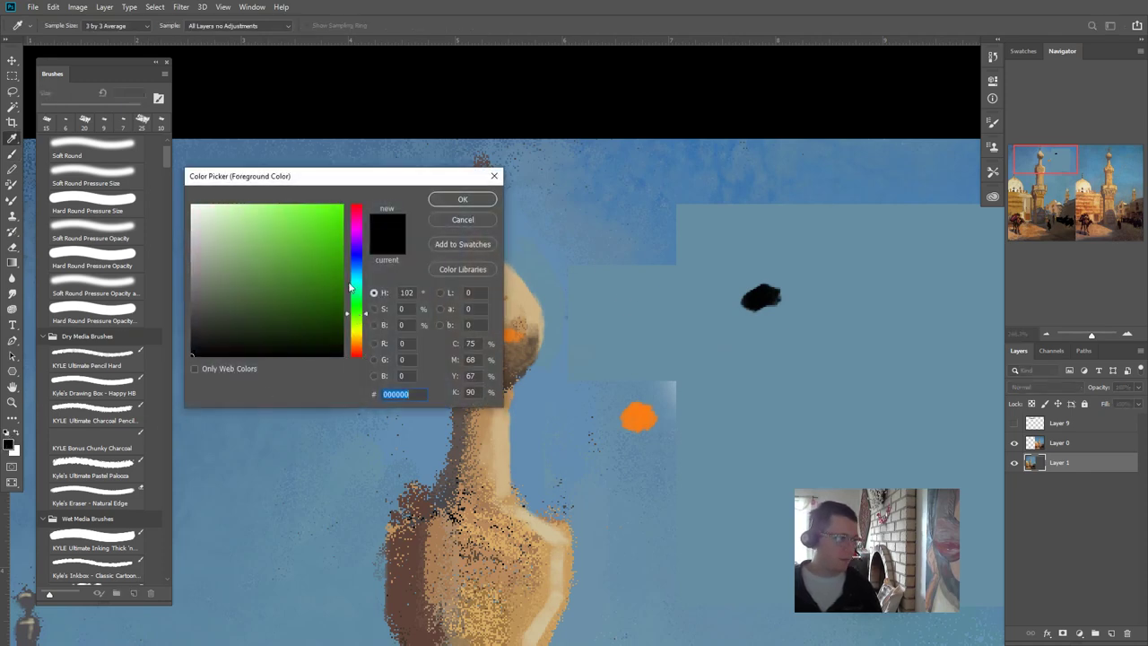
pyautogui.moveTo(318, 235); pyautogui.dragTo(403, 177)
pyautogui.click(463, 199)
pyautogui.moveTo(766, 327)
pyautogui.mouseDown()
pyautogui.moveTo(794, 331)
pyautogui.moveTo(781, 343)
pyautogui.mouseUp()
# - Paint a white area beneath the green, and work green strokes over their boundary
pyautogui.press('x')
pyautogui.moveTo(768, 440)
pyautogui.mouseDown()
pyautogui.moveTo(801, 425)
pyautogui.moveTo(796, 433)
pyautogui.moveTo(783, 418)
pyautogui.moveTo(797, 416)
pyautogui.moveTo(743, 404)
pyautogui.moveTo(803, 411)
pyautogui.moveTo(779, 410)
pyautogui.moveTo(789, 359)
pyautogui.mouseUp()
pyautogui.press('x')
pyautogui.moveTo(784, 403)
pyautogui.mouseDown()
pyautogui.moveTo(797, 361)
pyautogui.moveTo(755, 402)
pyautogui.moveTo(783, 356)
pyautogui.moveTo(764, 395)
pyautogui.moveTo(789, 368)
pyautogui.mouseUp()
# - Blend the swatch's white, green and black transitions by repeatedly sampling intermediate tones with the 15 px textured brush
pyautogui.keyDown('alt'); pyautogui.click(776, 362); pyautogui.keyUp('alt')
pyautogui.keyDown('alt'); pyautogui.click(794, 331); pyautogui.keyUp('alt')
pyautogui.moveTo(794, 328)
pyautogui.mouseDown()
pyautogui.moveTo(766, 313)
pyautogui.moveTo(780, 304)
pyautogui.moveTo(771, 290)
pyautogui.moveTo(758, 324)
pyautogui.moveTo(780, 313)
pyautogui.moveTo(772, 300)
pyautogui.moveTo(759, 315)
pyautogui.moveTo(764, 297)
pyautogui.moveTo(752, 305)
pyautogui.moveTo(775, 284)
pyautogui.moveTo(743, 310)
pyautogui.mouseUp()
pyautogui.keyDown('alt'); pyautogui.click(773, 309); pyautogui.keyUp('alt')
pyautogui.keyDown('alt'); pyautogui.click(760, 301); pyautogui.keyUp('alt')
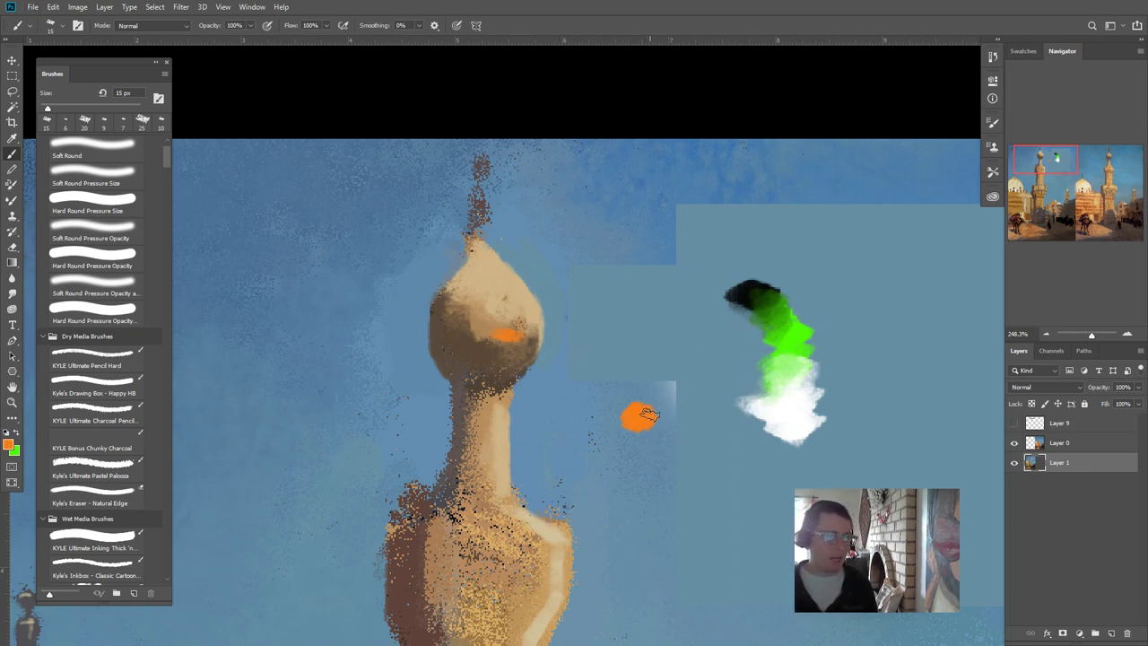
# - Paint a thick curved orange band along the outer side of the green, black and white swatch
pyautogui.moveTo(841, 440)
pyautogui.mouseDown()
pyautogui.moveTo(825, 279)
pyautogui.moveTo(791, 245)
pyautogui.mouseUp()
pyautogui.moveTo(832, 432)
pyautogui.mouseDown()
pyautogui.moveTo(844, 354)
pyautogui.moveTo(824, 350)
pyautogui.mouseUp()
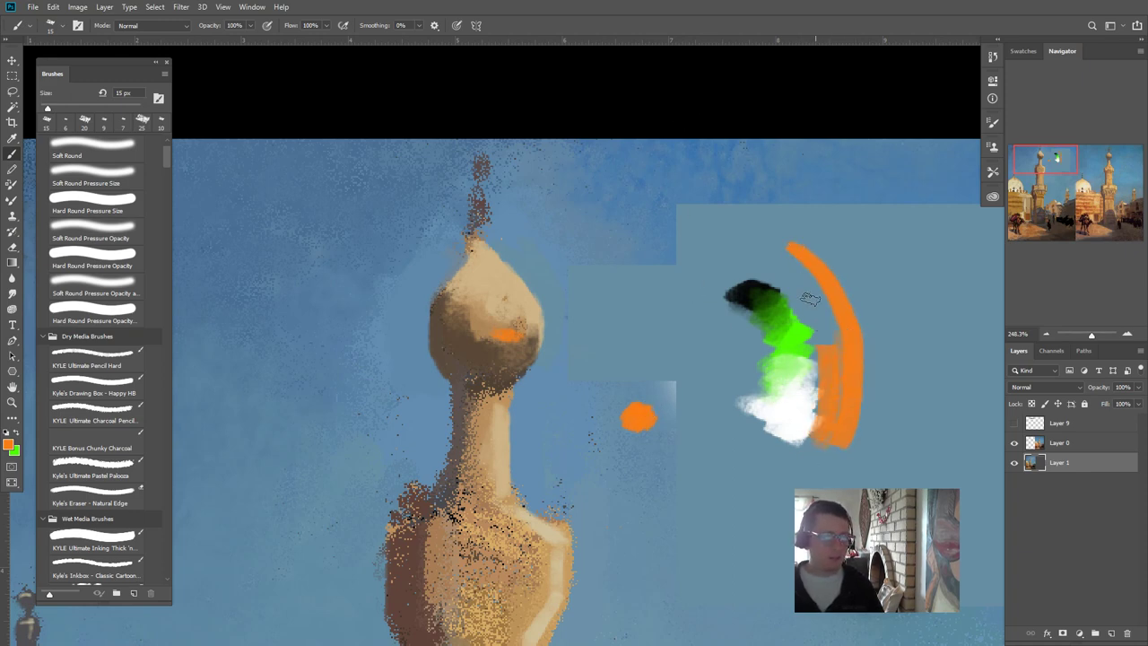
pyautogui.moveTo(810, 299)
pyautogui.mouseDown()
pyautogui.moveTo(816, 413)
pyautogui.moveTo(829, 304)
pyautogui.moveTo(829, 396)
pyautogui.moveTo(798, 267)
pyautogui.moveTo(806, 302)
pyautogui.mouseUp()
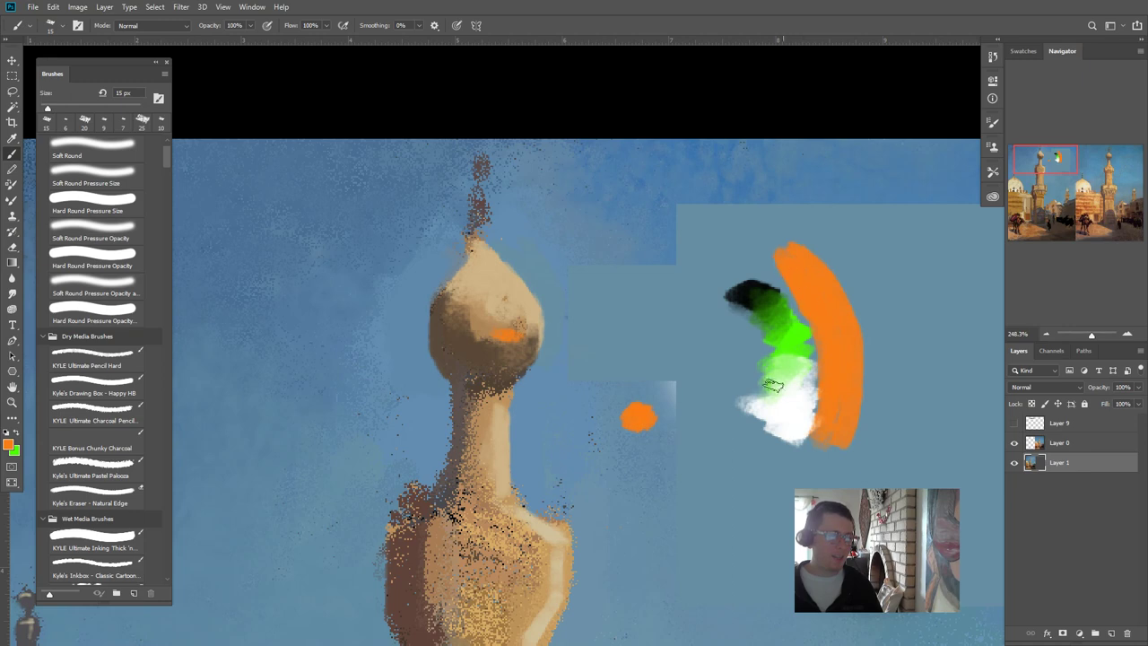
# - Blend the swatch's white and green areas into the lower orange band using sampled peach and olive tones
pyautogui.keyDown('alt'); pyautogui.click(786, 424); pyautogui.keyUp('alt')
pyautogui.moveTo(793, 435)
pyautogui.mouseDown()
pyautogui.moveTo(810, 386)
pyautogui.moveTo(813, 437)
pyautogui.moveTo(825, 413)
pyautogui.moveTo(831, 425)
pyautogui.moveTo(842, 420)
pyautogui.moveTo(830, 401)
pyautogui.moveTo(837, 435)
pyautogui.moveTo(838, 399)
pyautogui.moveTo(815, 396)
pyautogui.moveTo(794, 366)
pyautogui.moveTo(807, 341)
pyautogui.moveTo(814, 386)
pyautogui.moveTo(796, 332)
pyautogui.moveTo(821, 346)
pyautogui.mouseUp()
pyautogui.keyDown('alt'); pyautogui.click(826, 417); pyautogui.keyUp('alt')
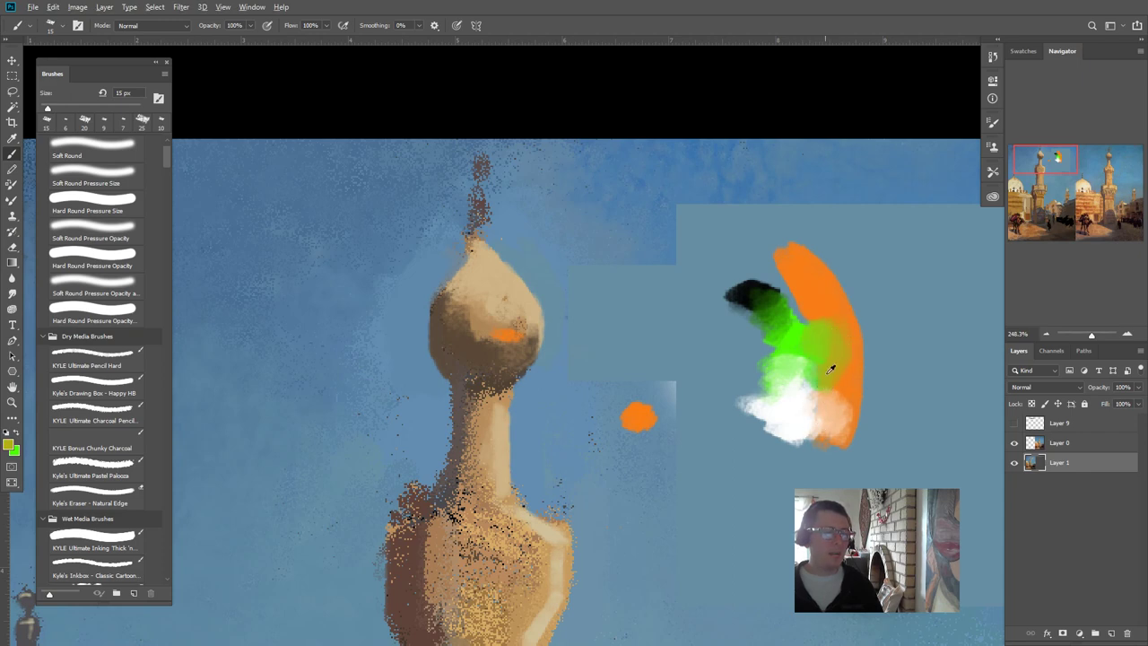
# - Blend the black end into the orange band with sampled browns, and soften the join with the green using sampled olive tones
pyautogui.keyDown('alt'); pyautogui.click(801, 323); pyautogui.keyUp('alt')
pyautogui.moveTo(762, 281)
pyautogui.mouseDown()
pyautogui.moveTo(746, 279)
pyautogui.moveTo(782, 267)
pyautogui.moveTo(767, 278)
pyautogui.moveTo(777, 296)
pyautogui.moveTo(790, 287)
pyautogui.mouseUp()
pyautogui.keyDown('alt'); pyautogui.click(748, 285); pyautogui.keyUp('alt')
pyautogui.keyDown('alt'); pyautogui.click(794, 264); pyautogui.keyUp('alt')
pyautogui.keyDown('alt'); pyautogui.click(793, 337); pyautogui.keyUp('alt')
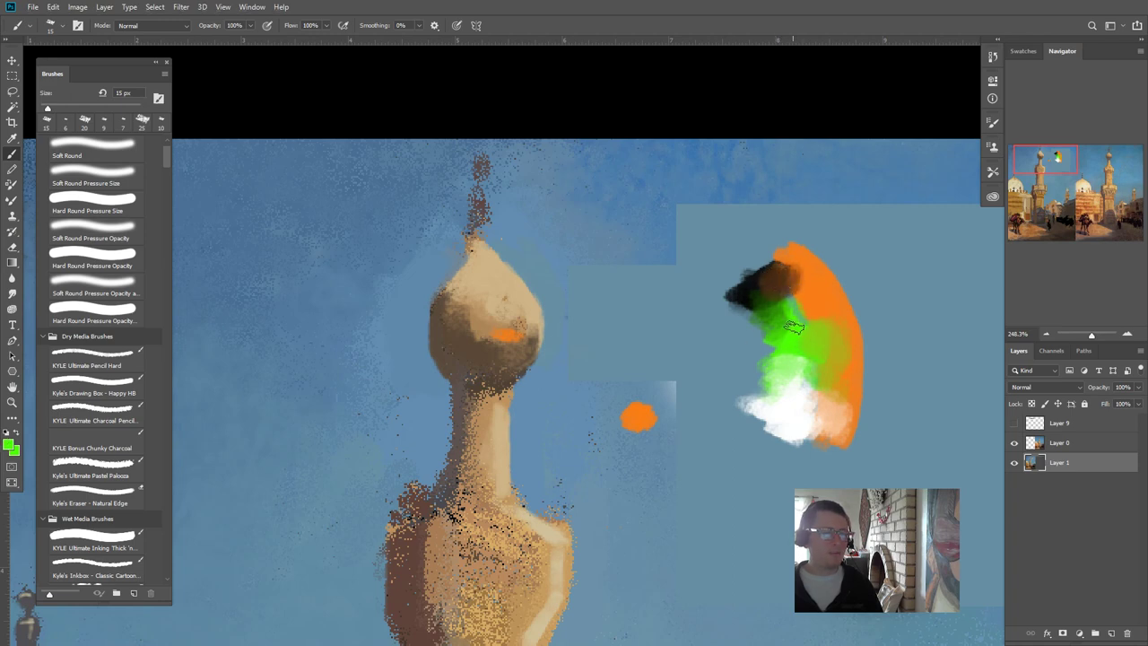
pyautogui.moveTo(794, 337); pyautogui.dragTo(804, 321)
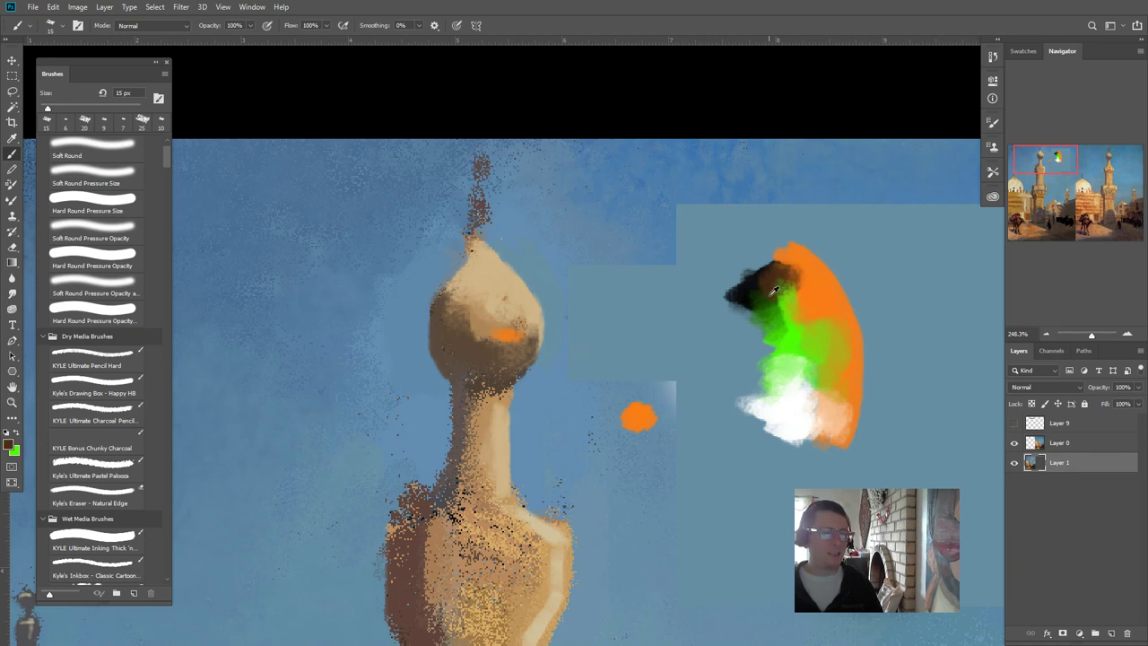
pyautogui.moveTo(773, 288)
pyautogui.mouseDown()
pyautogui.moveTo(798, 302)
pyautogui.moveTo(779, 320)
pyautogui.moveTo(797, 331)
pyautogui.moveTo(800, 315)
pyautogui.moveTo(773, 304)
pyautogui.moveTo(778, 328)
pyautogui.moveTo(772, 293)
pyautogui.mouseUp()
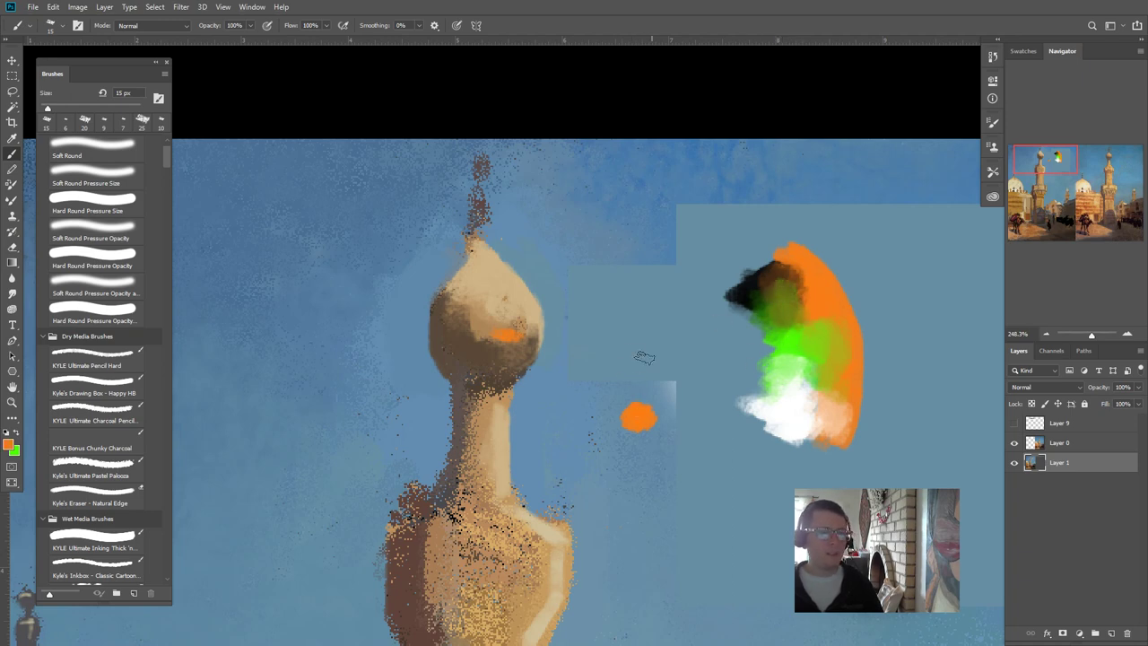
# - Paint sampled orange over the bulb's midtone and down the minaret's neck, and reduce the brush to 8 px
pyautogui.moveTo(516, 310)
pyautogui.mouseDown()
pyautogui.moveTo(486, 289)
pyautogui.moveTo(496, 325)
pyautogui.moveTo(475, 296)
pyautogui.moveTo(491, 319)
pyautogui.mouseUp()
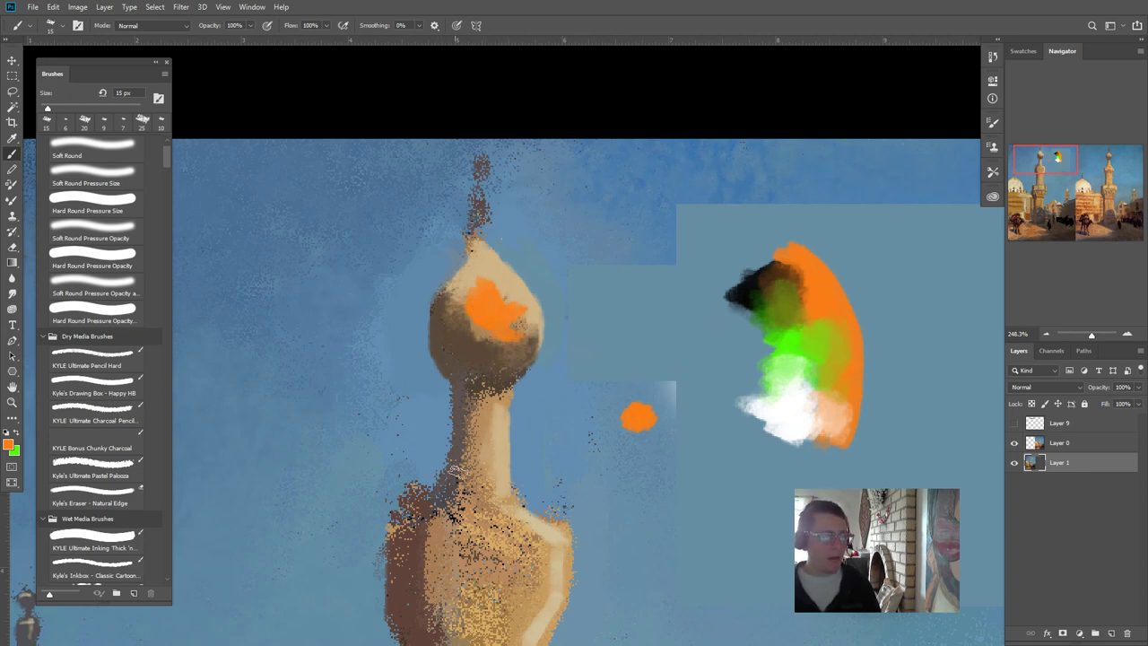
pyautogui.moveTo(486, 415); pyautogui.dragTo(491, 498)
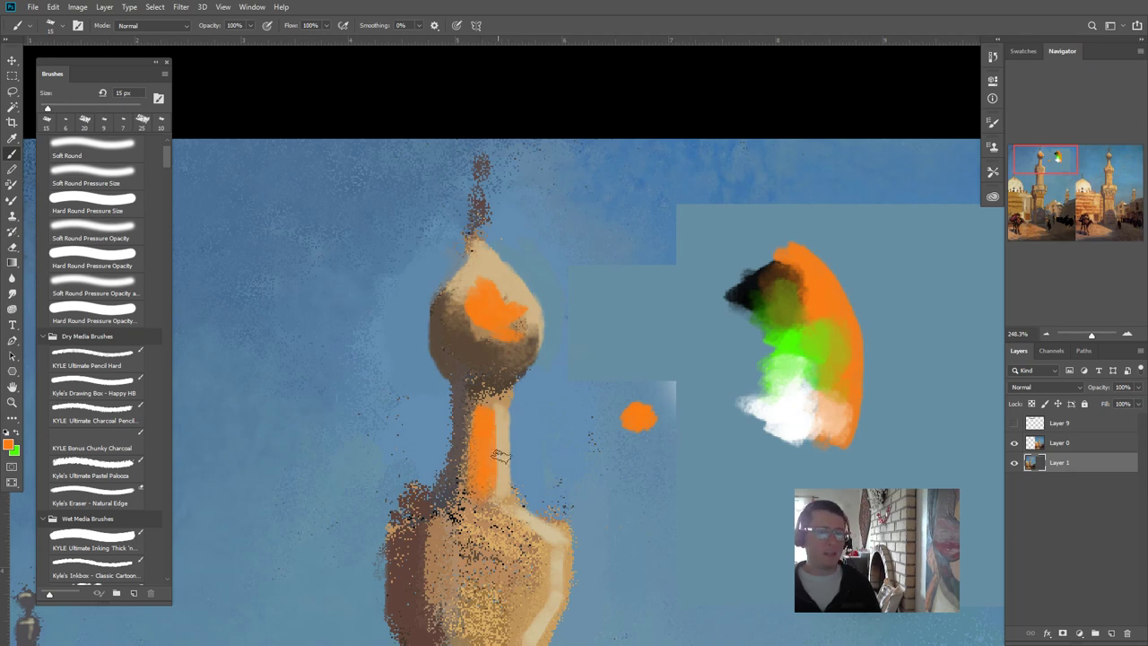
pyautogui.press('[')
pyautogui.press('[')
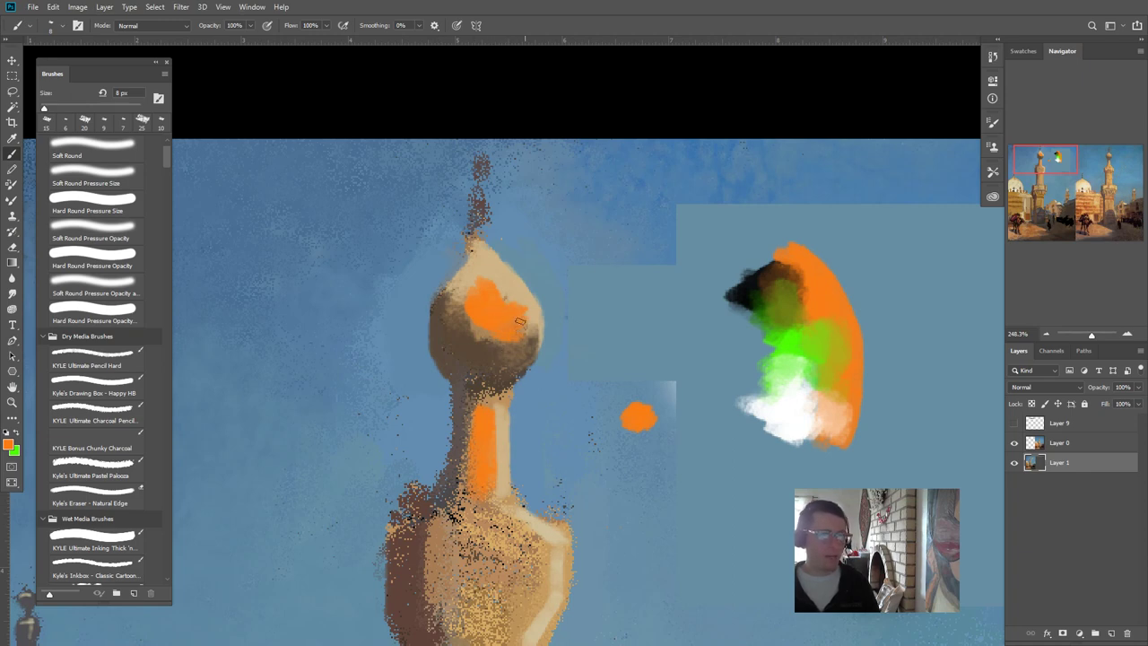
# - Even out the bulb's orange patch and blend its lower edge into the shadow using sampled brown and a 30 px brush
pyautogui.moveTo(520, 320); pyautogui.dragTo(513, 346)
pyautogui.press(']')
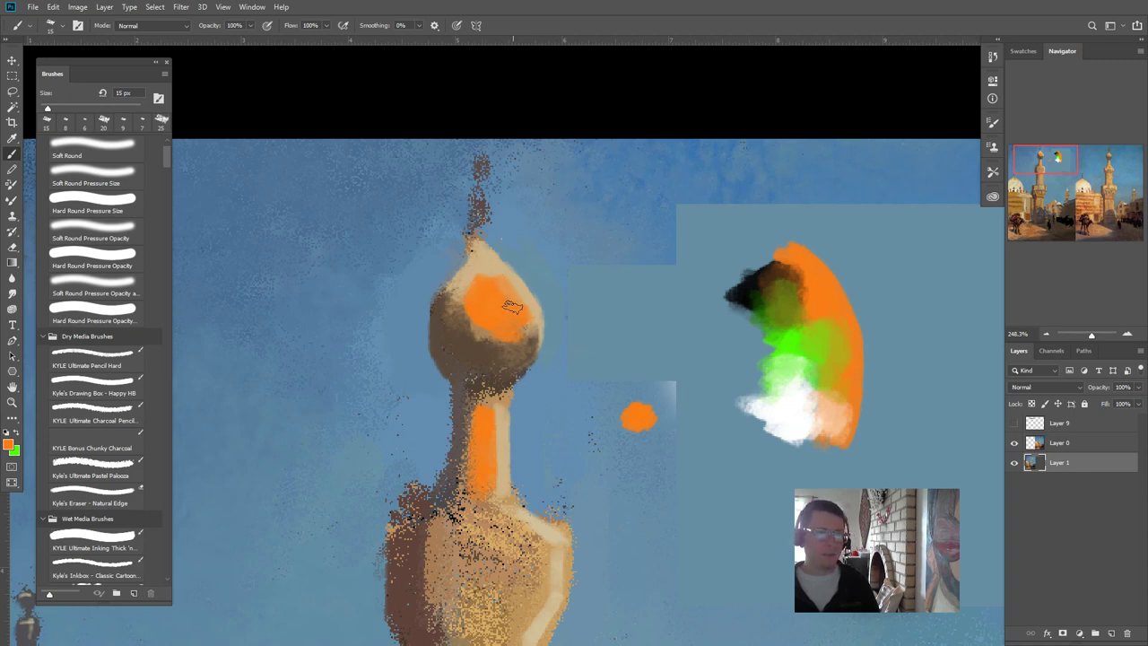
pyautogui.moveTo(504, 285)
pyautogui.mouseDown()
pyautogui.moveTo(526, 316)
pyautogui.moveTo(520, 334)
pyautogui.mouseUp()
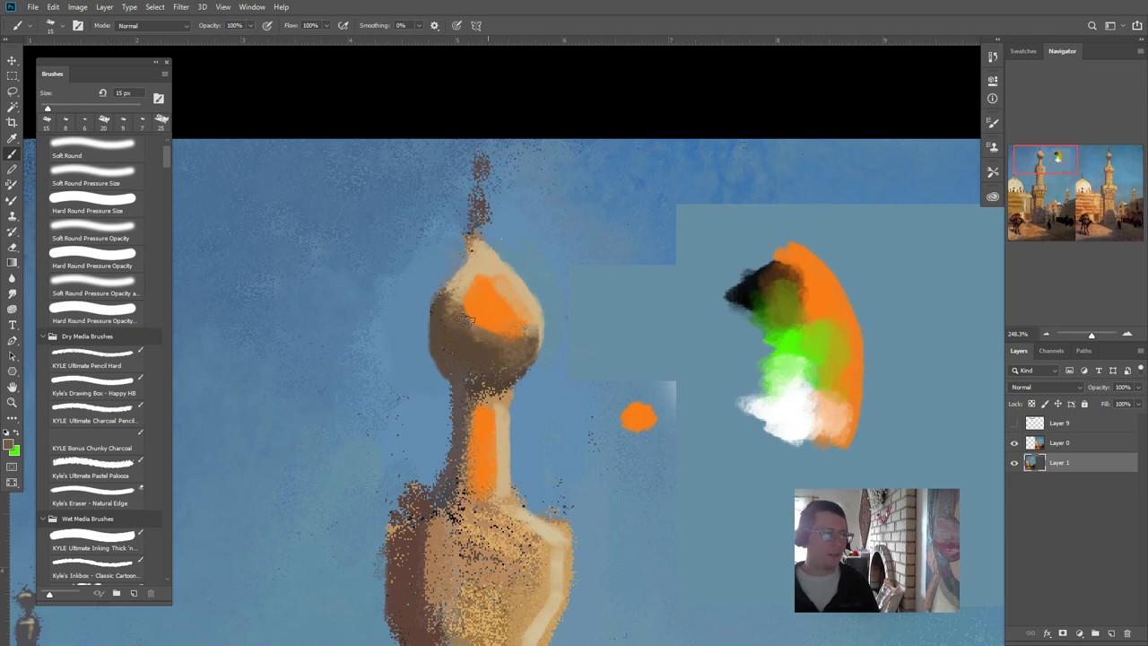
pyautogui.keyDown('alt'); pyautogui.click(509, 330); pyautogui.keyUp('alt')
pyautogui.press(']')
pyautogui.press(']')
pyautogui.press(']')
pyautogui.moveTo(513, 339); pyautogui.dragTo(476, 317)
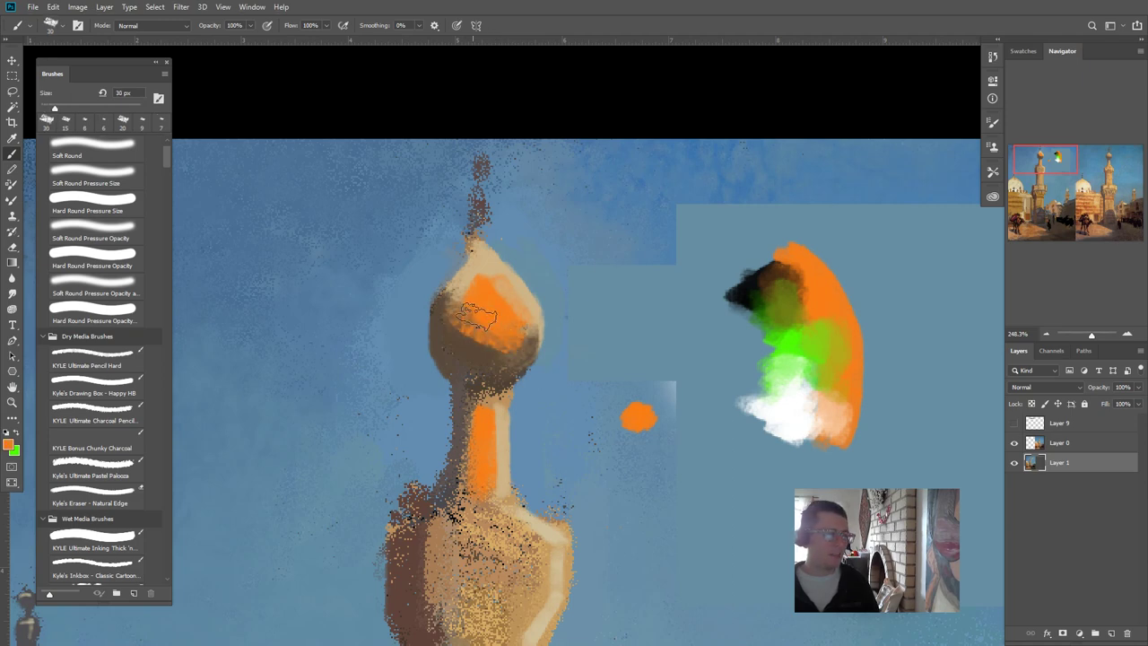
# - Soften the upper-left part of the bulb's orange patch with sampled peach tones and a 30 px brush
pyautogui.press('[')
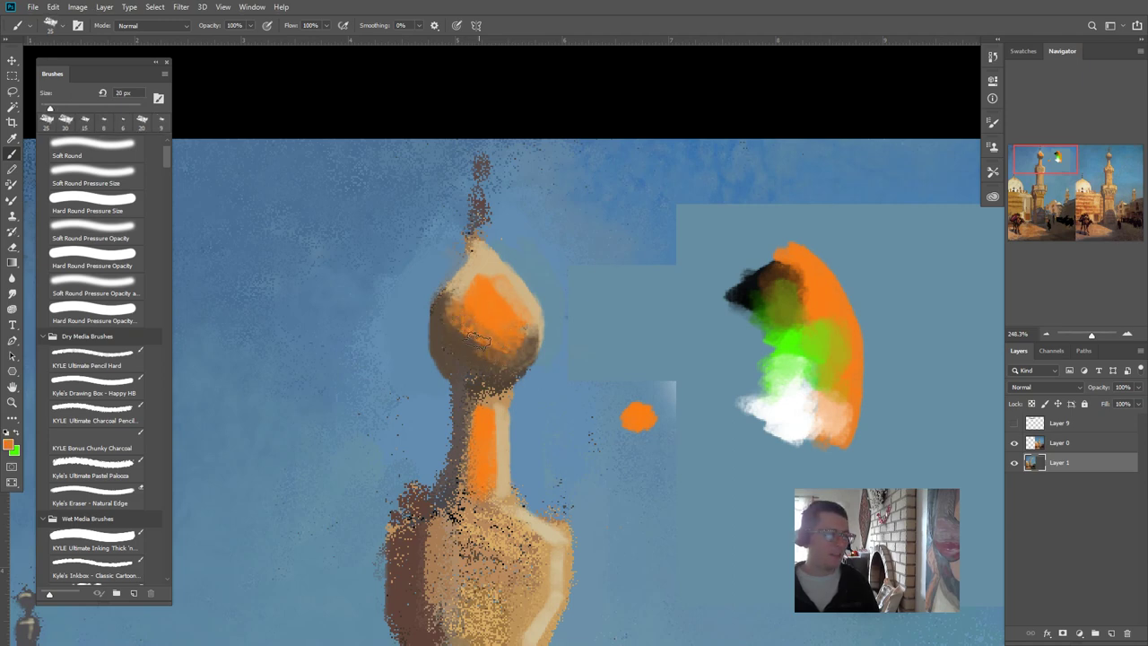
pyautogui.press('[')
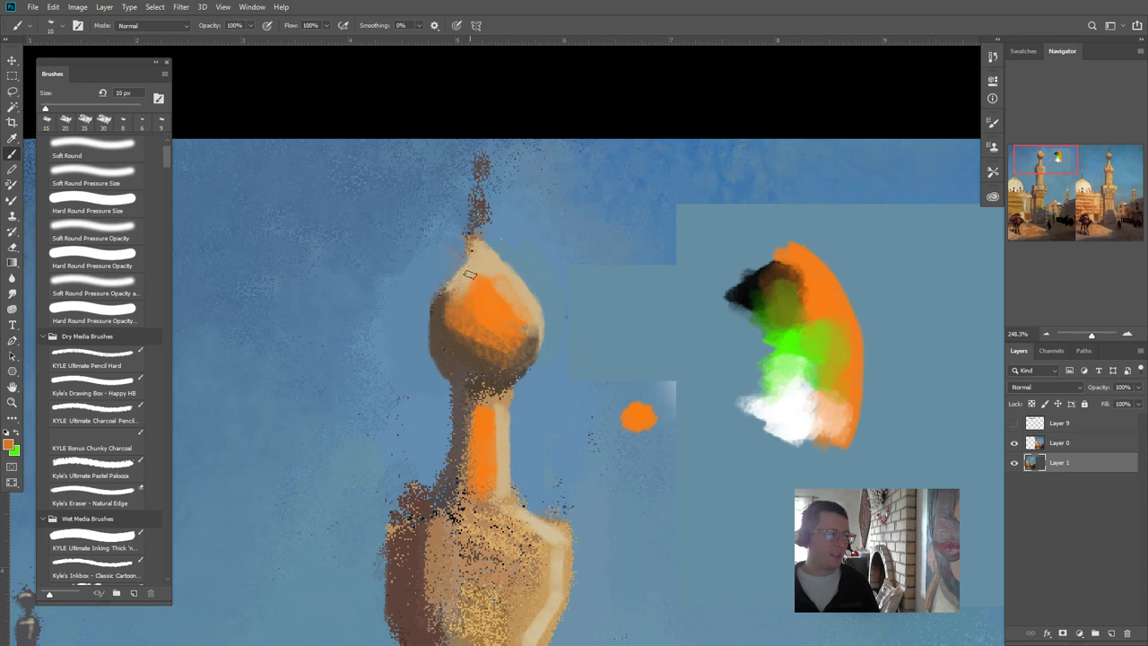
pyautogui.press('[')
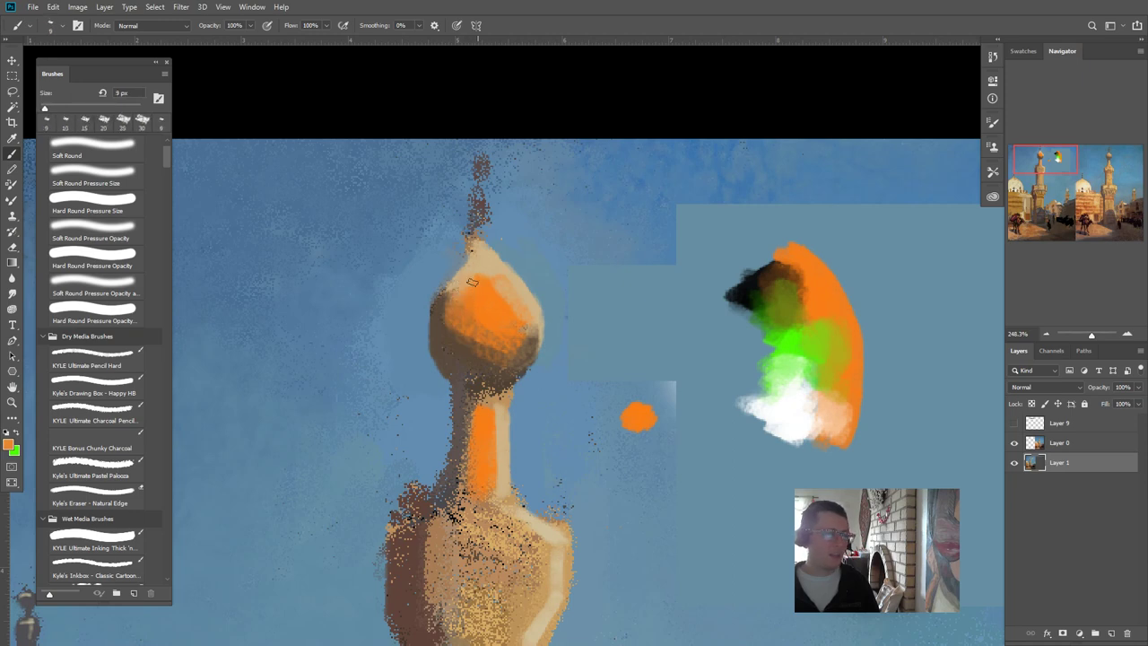
pyautogui.press(']')
pyautogui.keyDown('alt'); pyautogui.click(479, 268); pyautogui.keyUp('alt')
pyautogui.press(']')
pyautogui.press(']')
pyautogui.press(']')
pyautogui.moveTo(476, 277); pyautogui.dragTo(486, 319)
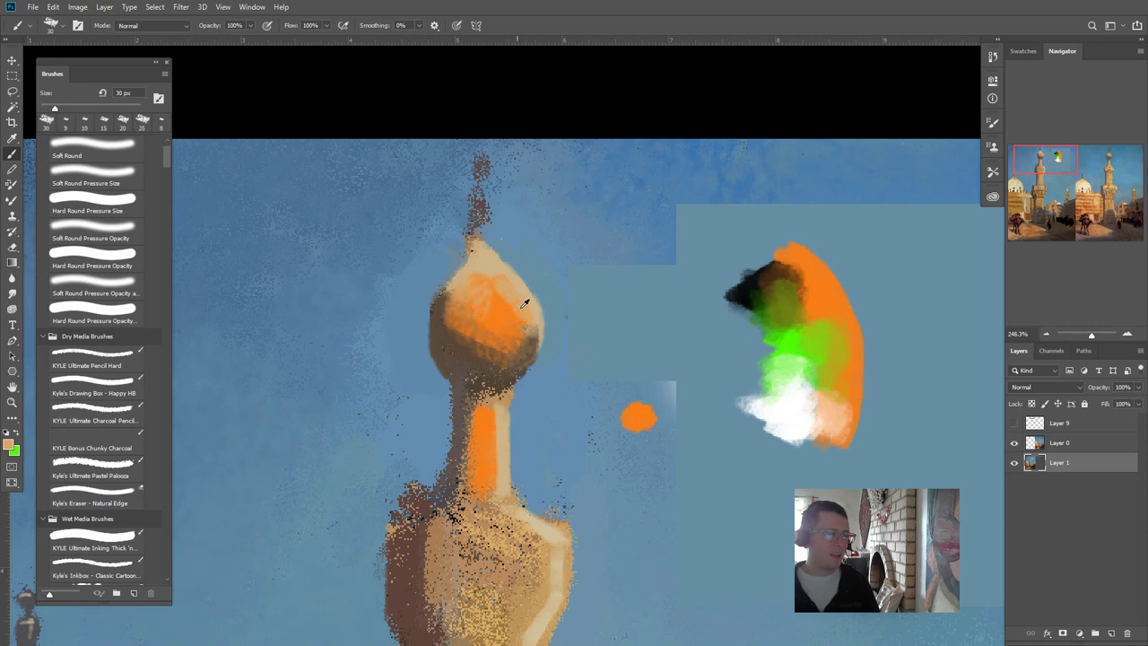
# - Blend sampled peach over the right part of the bulb's orange patch with a 15 px brush at 40% flow
pyautogui.press('[')
pyautogui.press('[')
pyautogui.press('[')
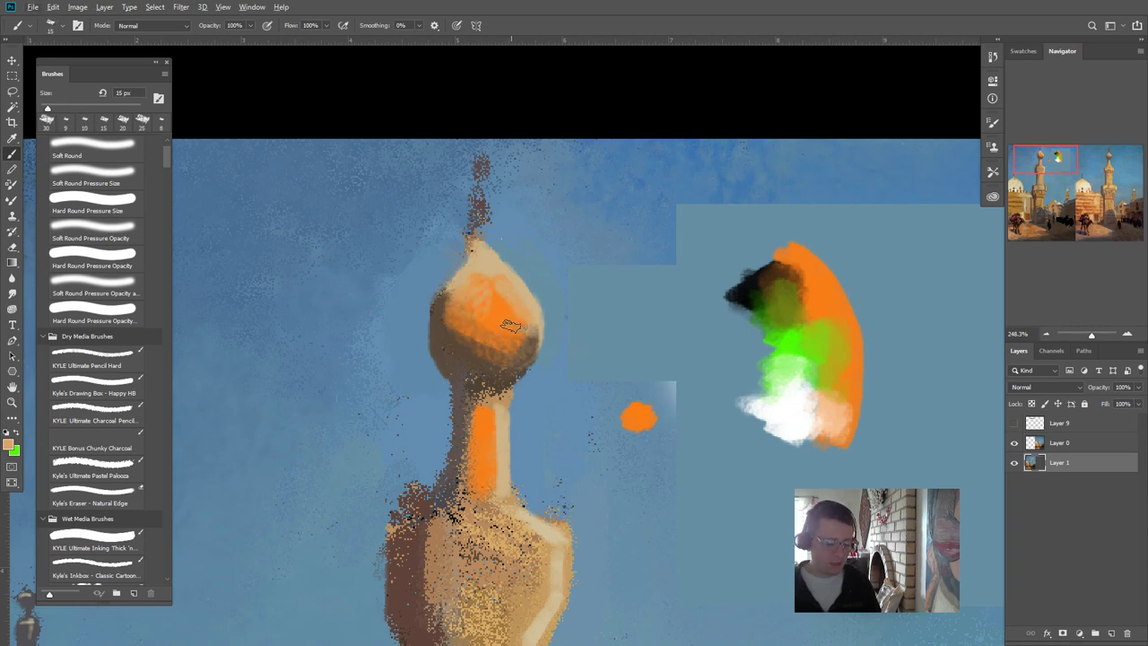
pyautogui.hotkey('shift', '4')
pyautogui.moveTo(515, 308)
pyautogui.mouseDown()
pyautogui.moveTo(520, 324)
pyautogui.moveTo(487, 303)
pyautogui.mouseUp()
pyautogui.keyDown('alt'); pyautogui.click(493, 290); pyautogui.keyUp('alt')
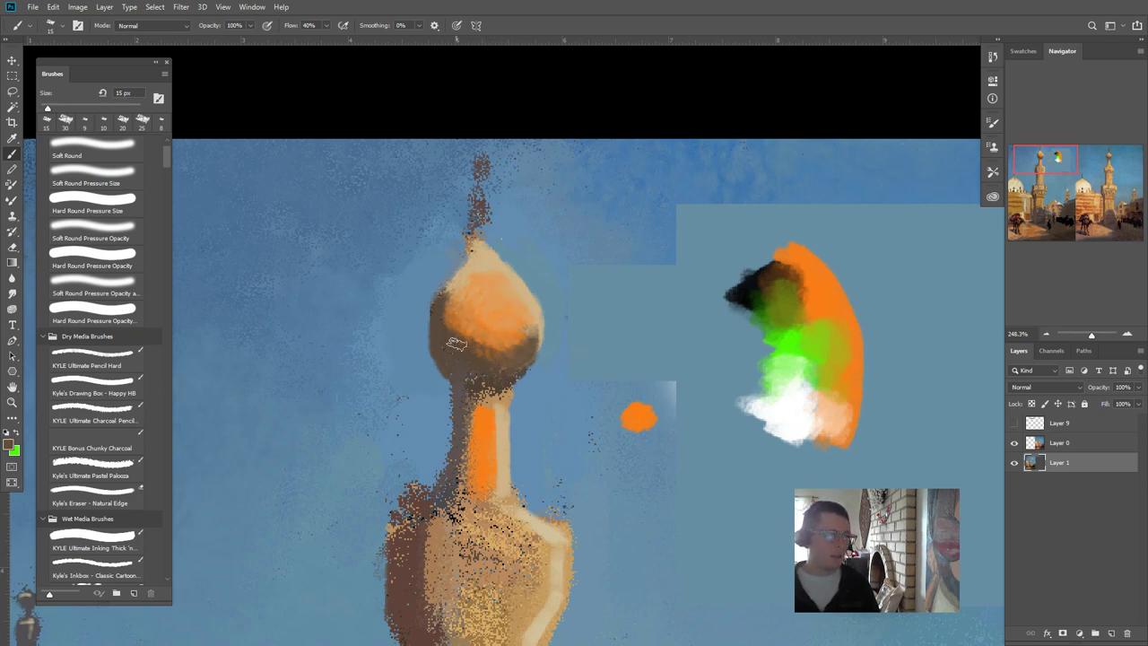
# - Smooth the bulb's lower shadow with sampled browns and define the collar above the neck, reducing the brush to 9 px
pyautogui.keyDown('alt'); pyautogui.click(524, 344); pyautogui.keyUp('alt')
pyautogui.moveTo(525, 341)
pyautogui.mouseDown()
pyautogui.moveTo(464, 339)
pyautogui.moveTo(519, 344)
pyautogui.moveTo(460, 320)
pyautogui.moveTo(476, 346)
pyautogui.mouseUp()
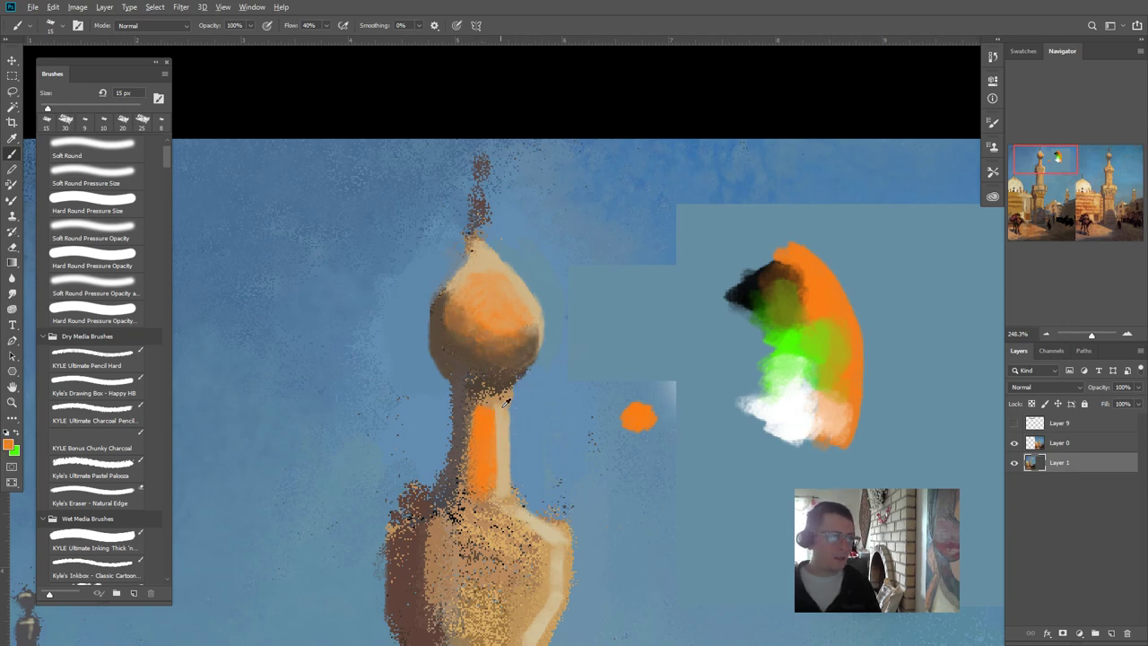
pyautogui.moveTo(508, 403)
pyautogui.mouseDown()
pyautogui.moveTo(462, 399)
pyautogui.moveTo(494, 392)
pyautogui.mouseUp()
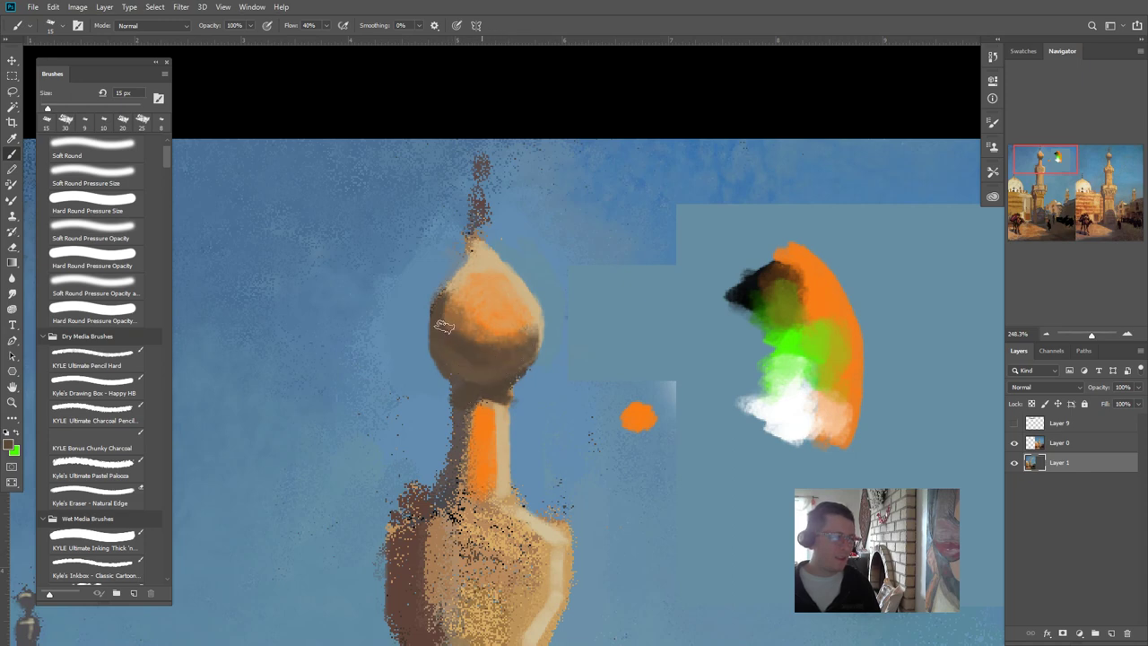
pyautogui.keyDown('alt'); pyautogui.click(485, 420); pyautogui.keyUp('alt')
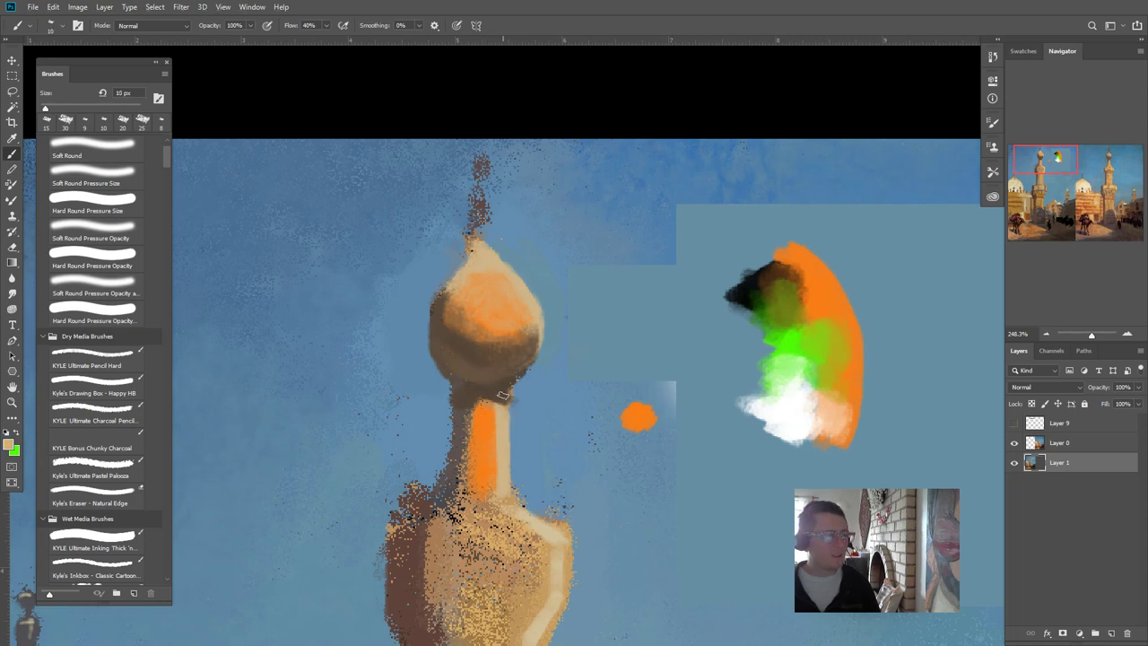
pyautogui.press('[')
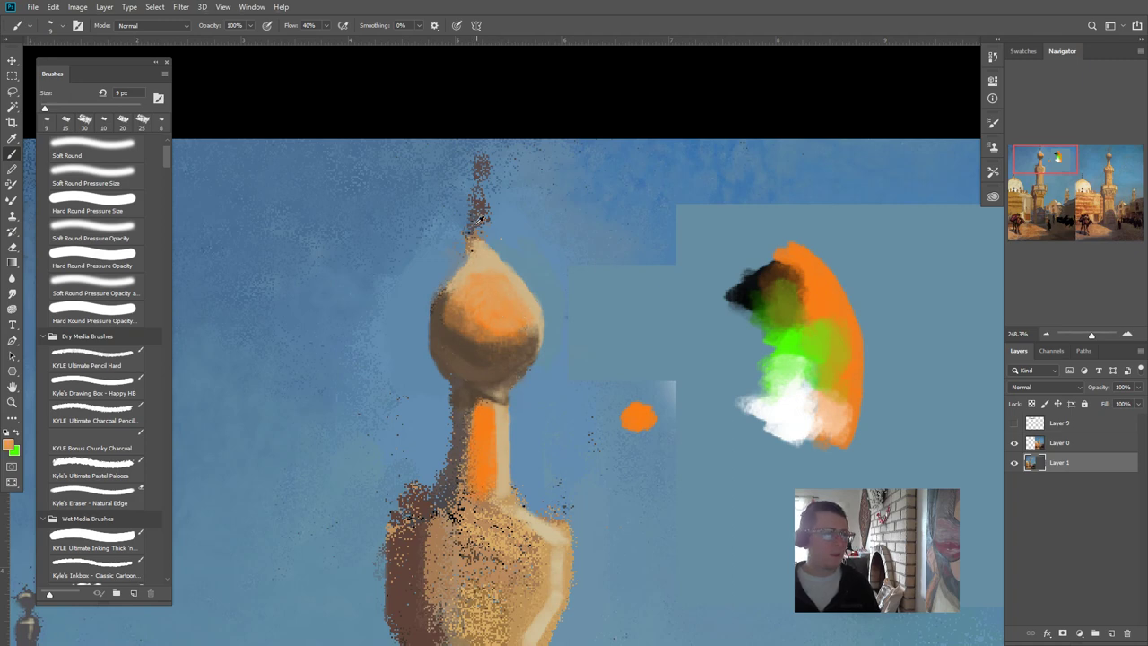
# - Tone down the bulb's orange midtone with sampled browns and tans using 10 to 20 px brushes, and refine its right edge at 8 px
pyautogui.press(']')
pyautogui.press(']')
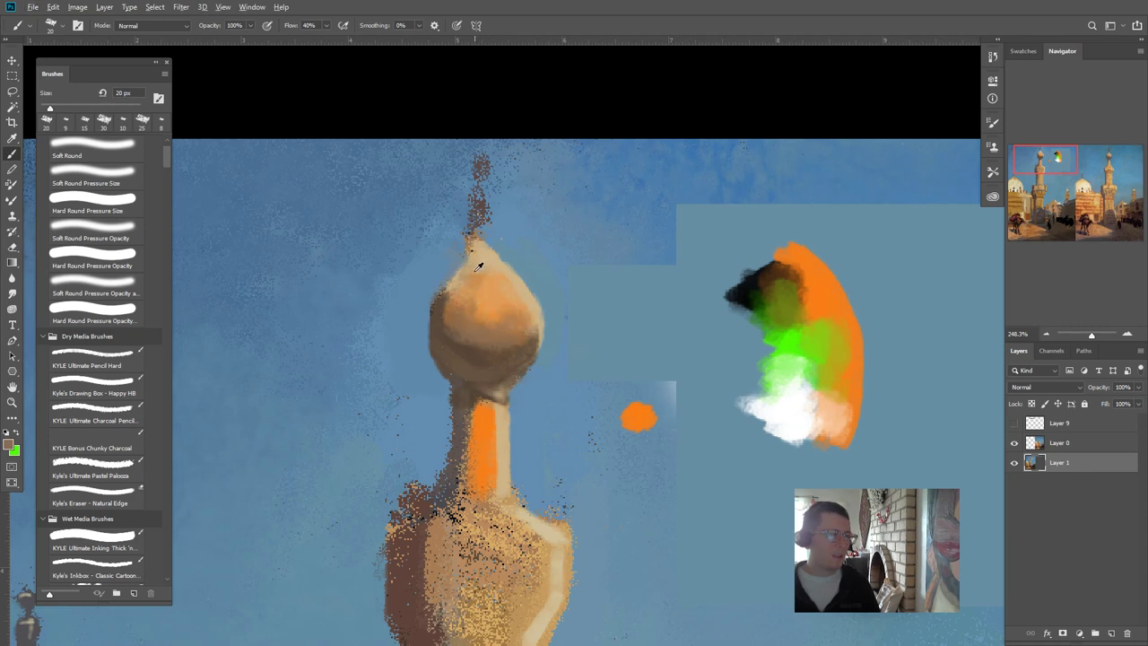
pyautogui.press('[')
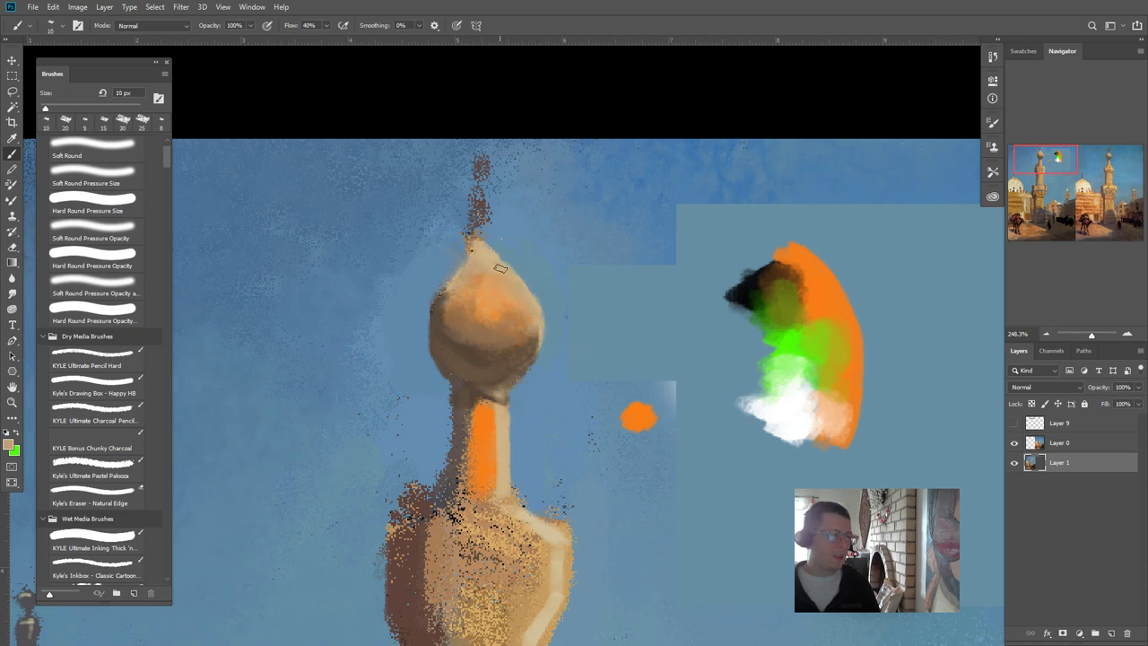
pyautogui.press(']')
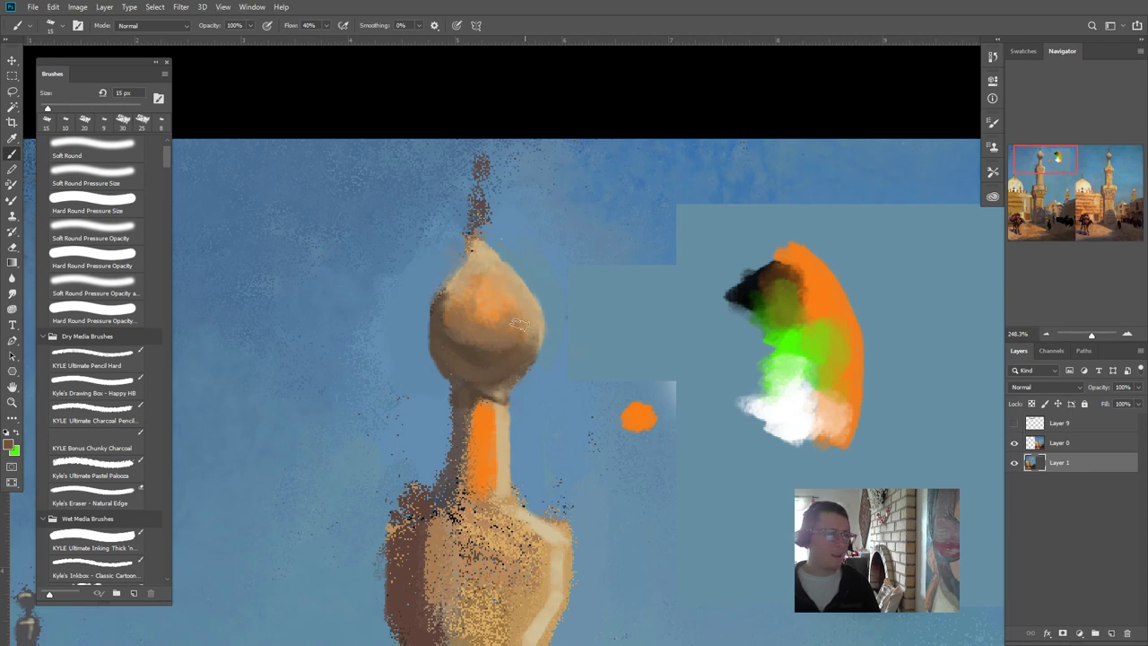
pyautogui.keyDown('alt'); pyautogui.click(547, 341); pyautogui.keyUp('alt')
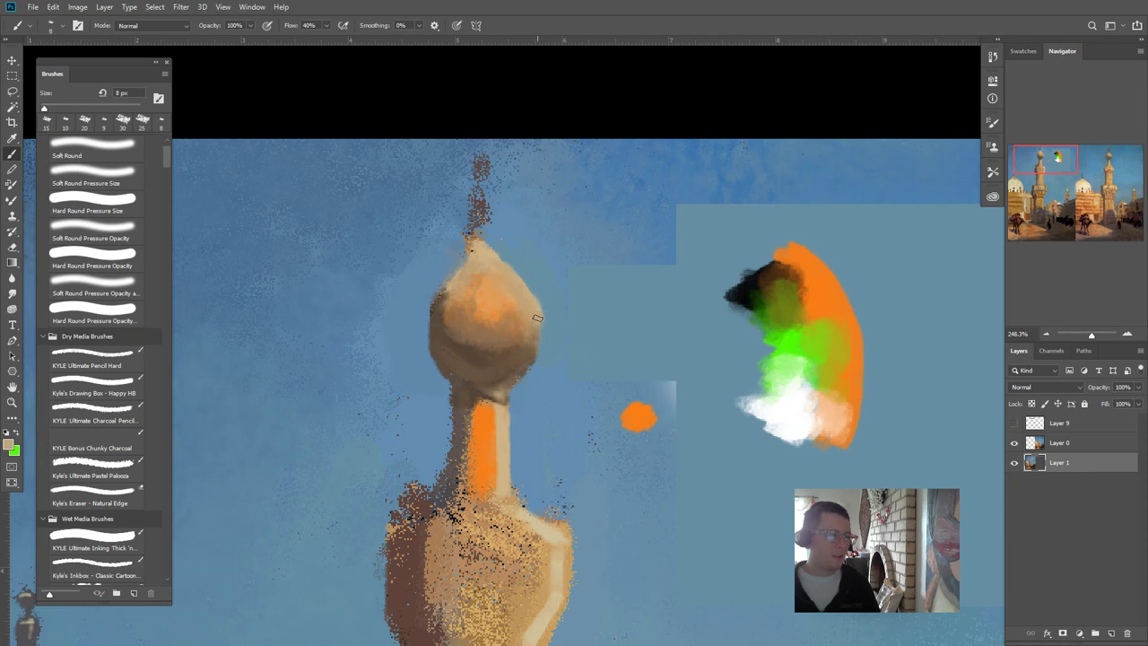
pyautogui.moveTo(539, 328); pyautogui.dragTo(528, 357)
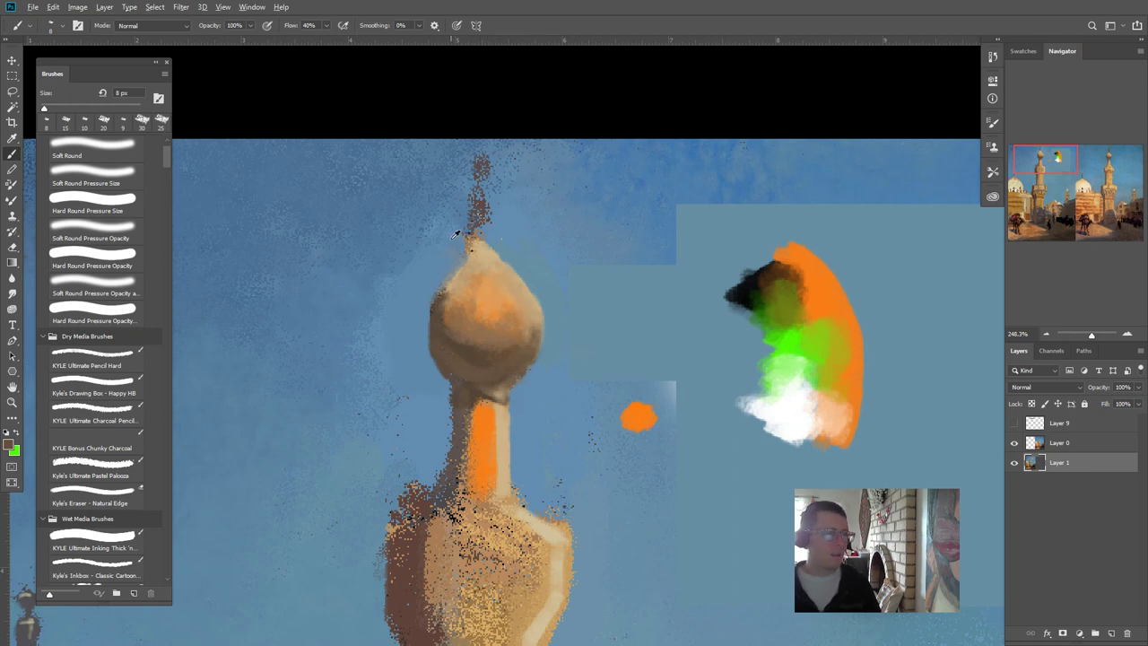
# - Trim the base of the speckled spire with sampled sky blue and paint a black vertical finial above the bulb at 5 px
pyautogui.moveTo(474, 202); pyautogui.dragTo(467, 235)
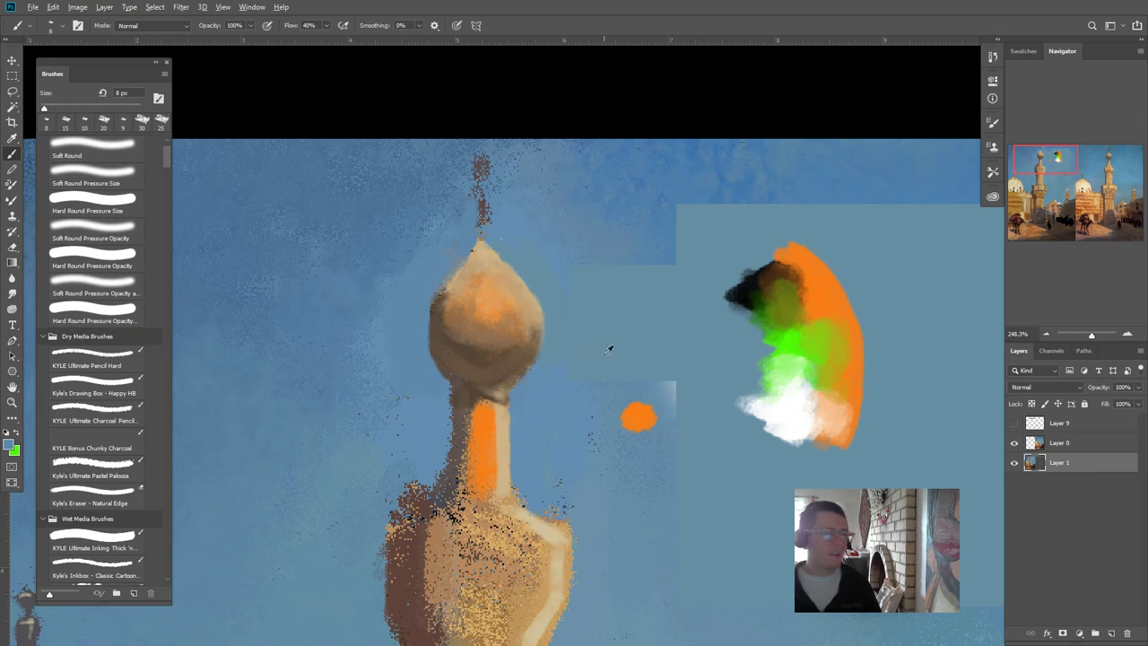
pyautogui.keyDown('alt'); pyautogui.click(453, 476); pyautogui.keyUp('alt')
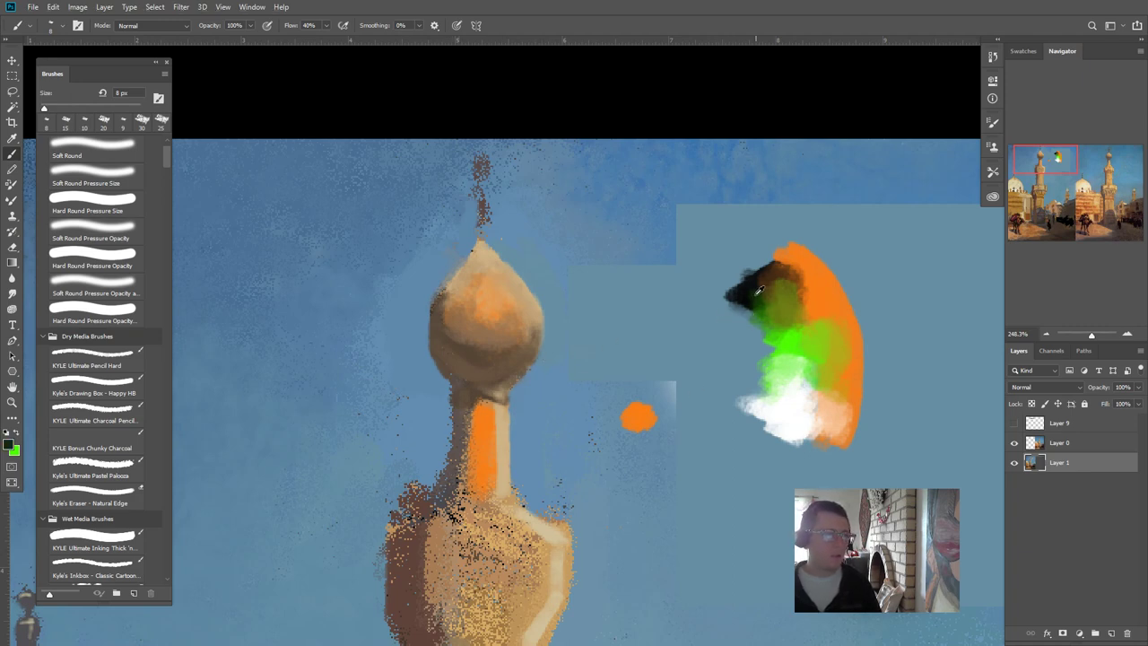
pyautogui.press('[')
pyautogui.press('[')
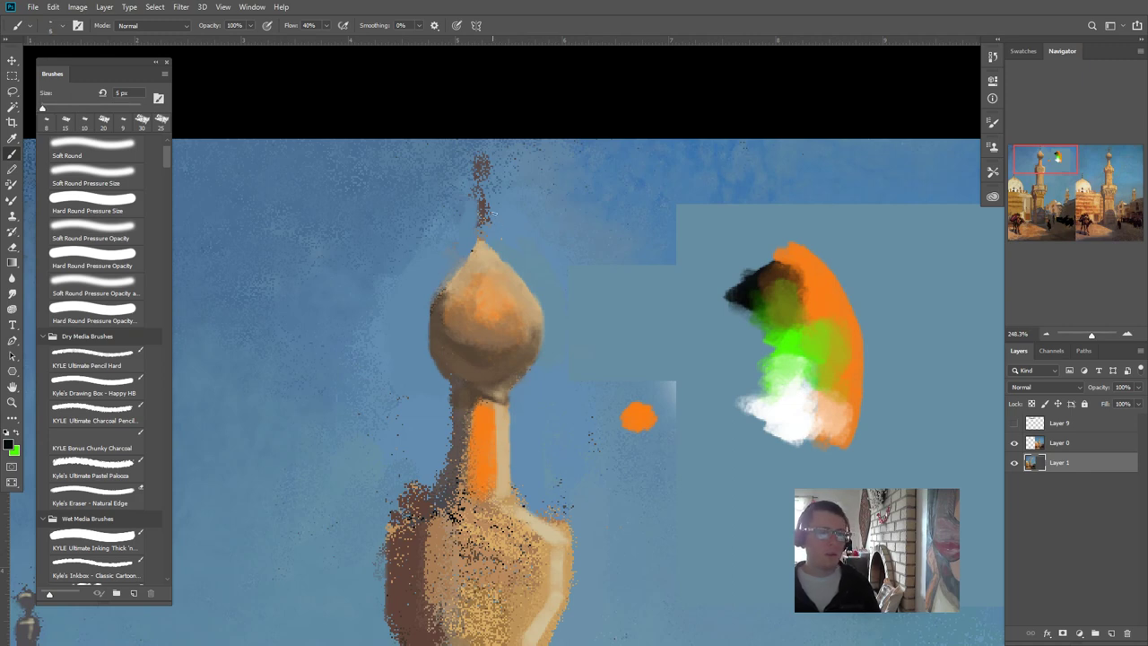
pyautogui.moveTo(480, 192); pyautogui.dragTo(478, 235)
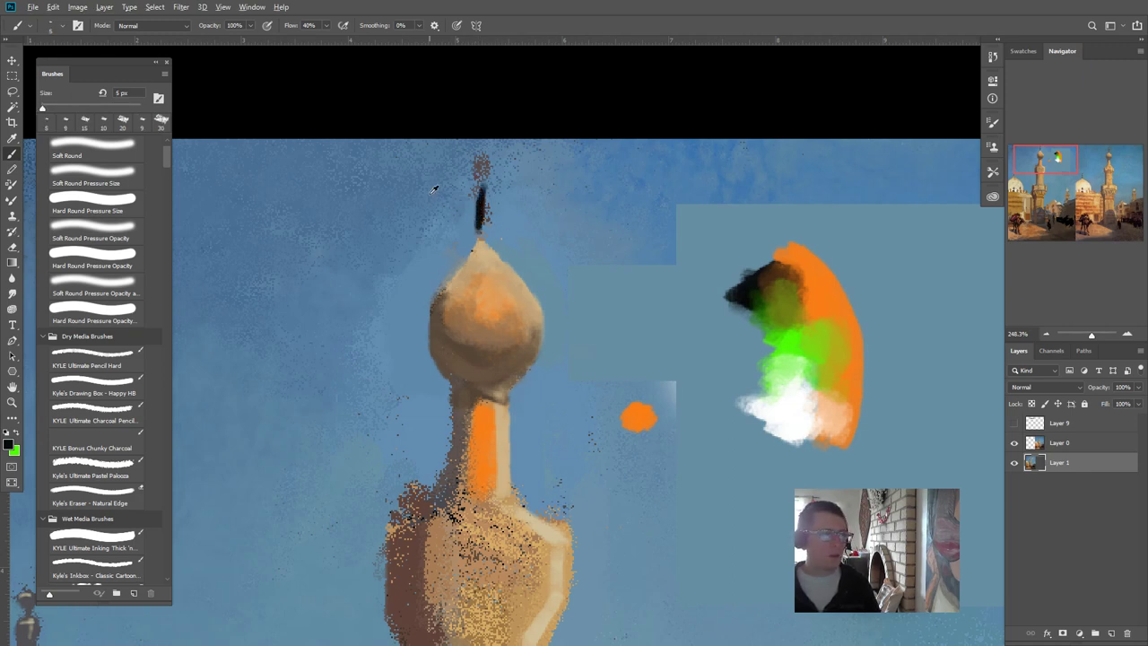
# - Cover the old speckled spire around and above the black finial with sampled sky blue using a 35 px brush
pyautogui.press(']')
pyautogui.press(']')
pyautogui.press(']')
pyautogui.press(']')
pyautogui.press(']')
pyautogui.press(']')
pyautogui.press(']')
pyautogui.press(']')
pyautogui.press(']')
pyautogui.moveTo(484, 170); pyautogui.dragTo(469, 182)
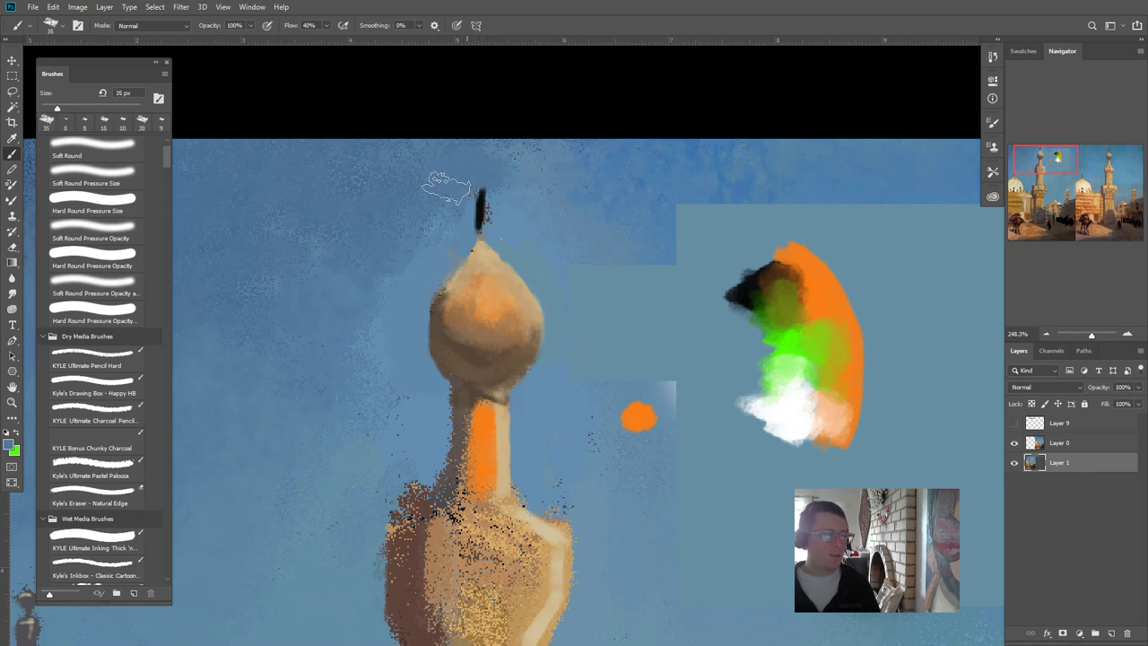
# - Paint a dark brown crossbar across the finial with a 6 px brush
pyautogui.press('[')
pyautogui.press('[')
pyautogui.press('[')
pyautogui.press('[')
pyautogui.moveTo(483, 184)
pyautogui.mouseDown()
pyautogui.moveTo(480, 233)
pyautogui.moveTo(485, 202)
pyautogui.moveTo(494, 213)
pyautogui.moveTo(467, 212)
pyautogui.moveTo(499, 213)
pyautogui.moveTo(467, 210)
pyautogui.mouseUp()
pyautogui.keyDown('alt'); pyautogui.click(482, 207); pyautogui.keyUp('alt')
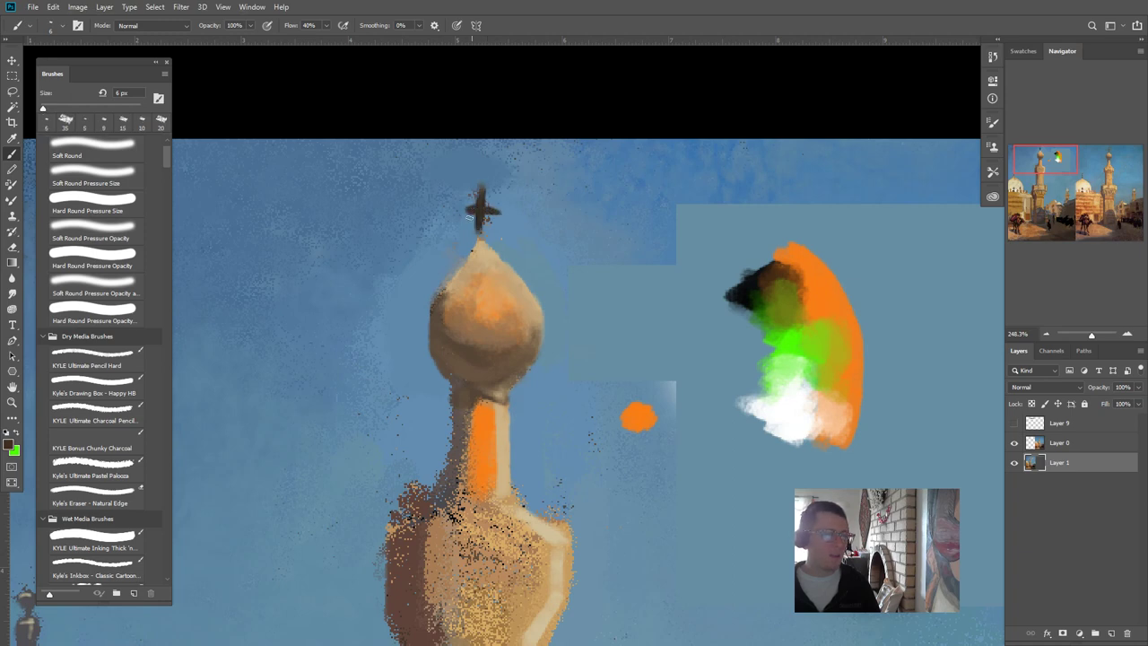
# - Check the reference minaret's finial and paint a small dark crescent on top of the painted one with a 3 px brush
pyautogui.click(1101, 159)
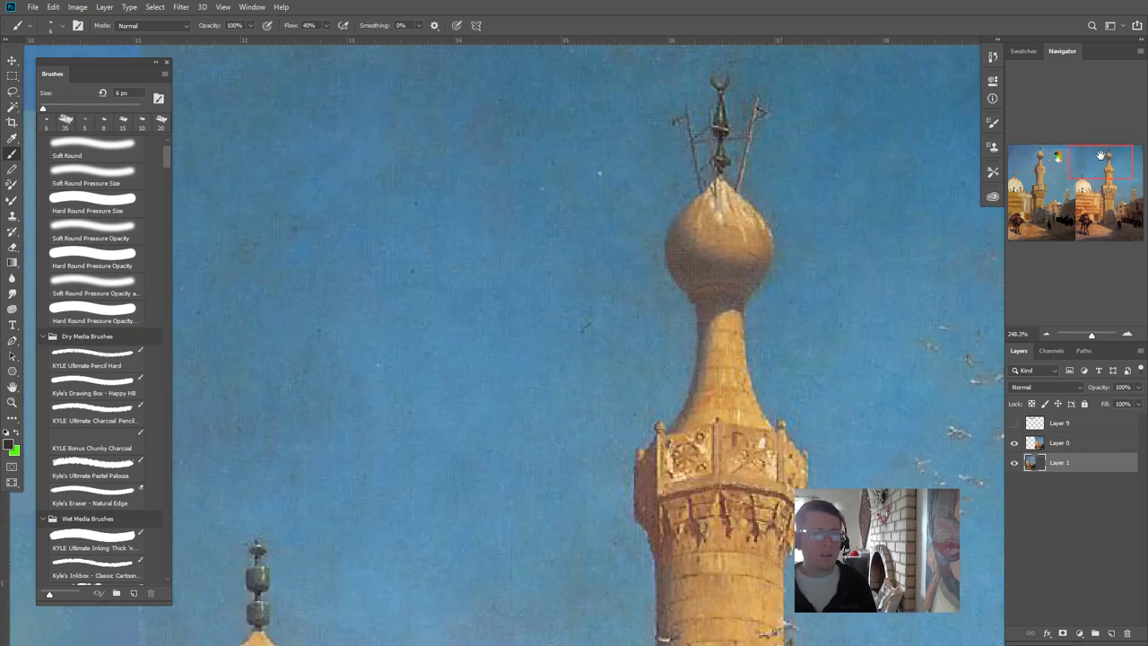
pyautogui.click(1040, 157)
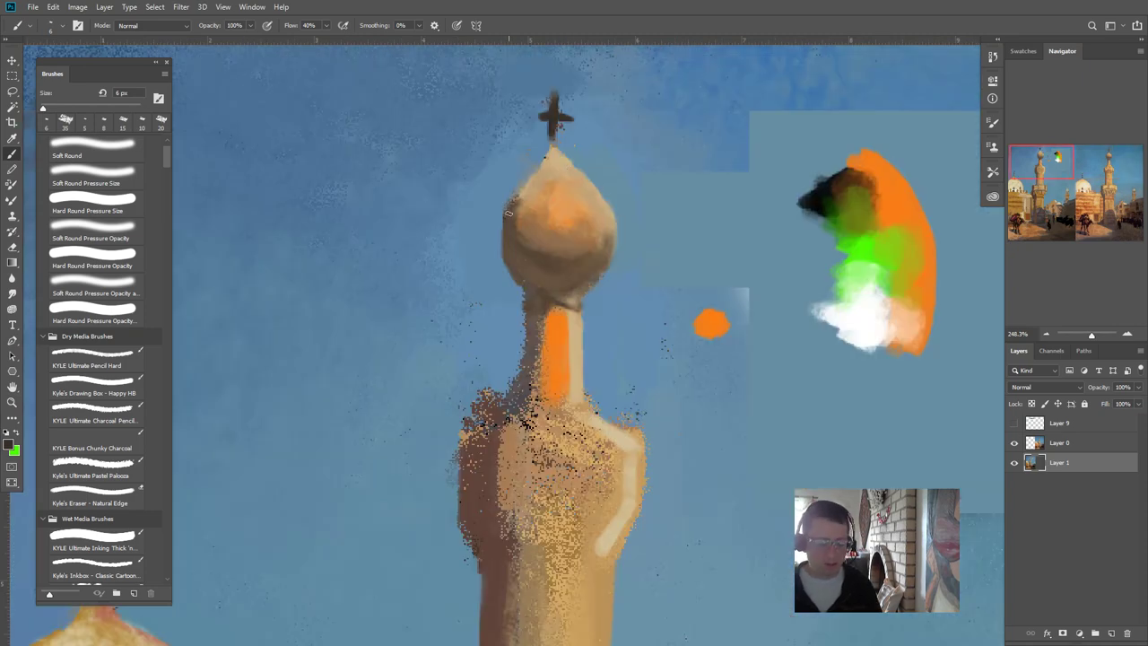
pyautogui.press('[')
pyautogui.moveTo(557, 95); pyautogui.dragTo(543, 82)
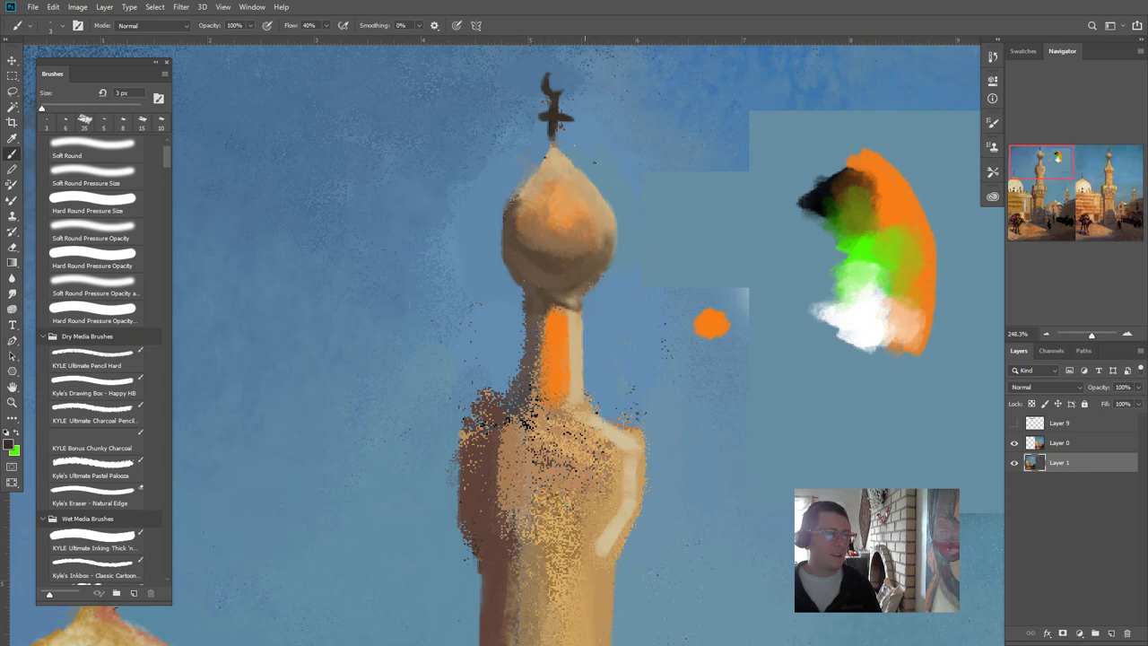
# - Following the reference, paint thin dark brown slanted poles on both sides of the finial with a 3 px brush at 100% flow
pyautogui.click(1102, 165)
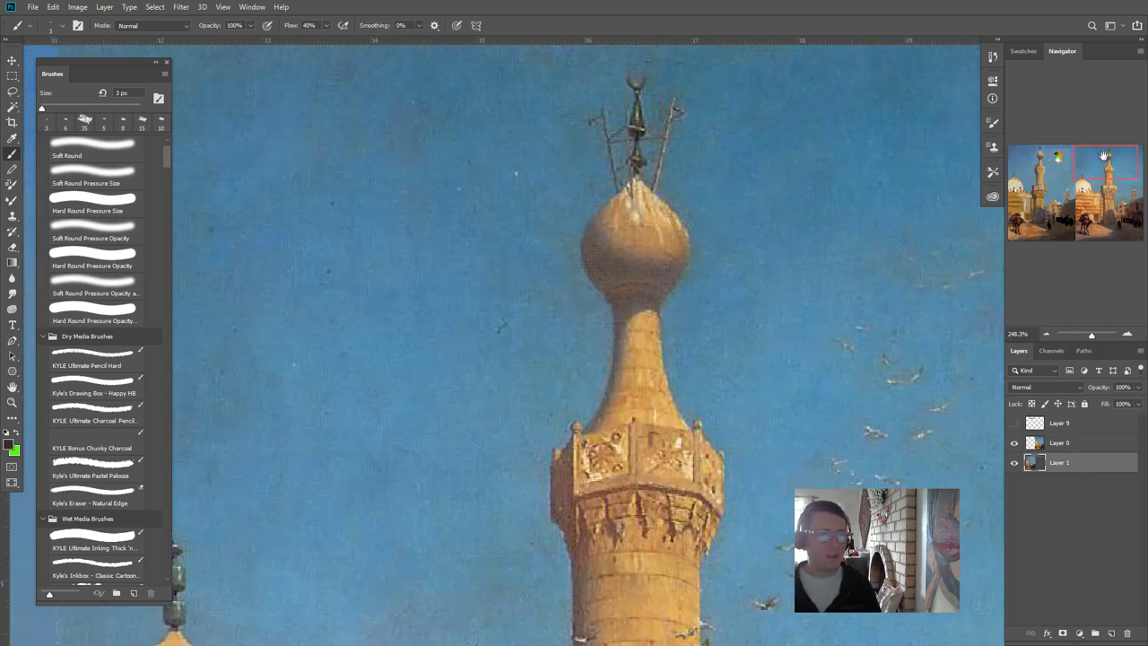
pyautogui.click(1041, 161)
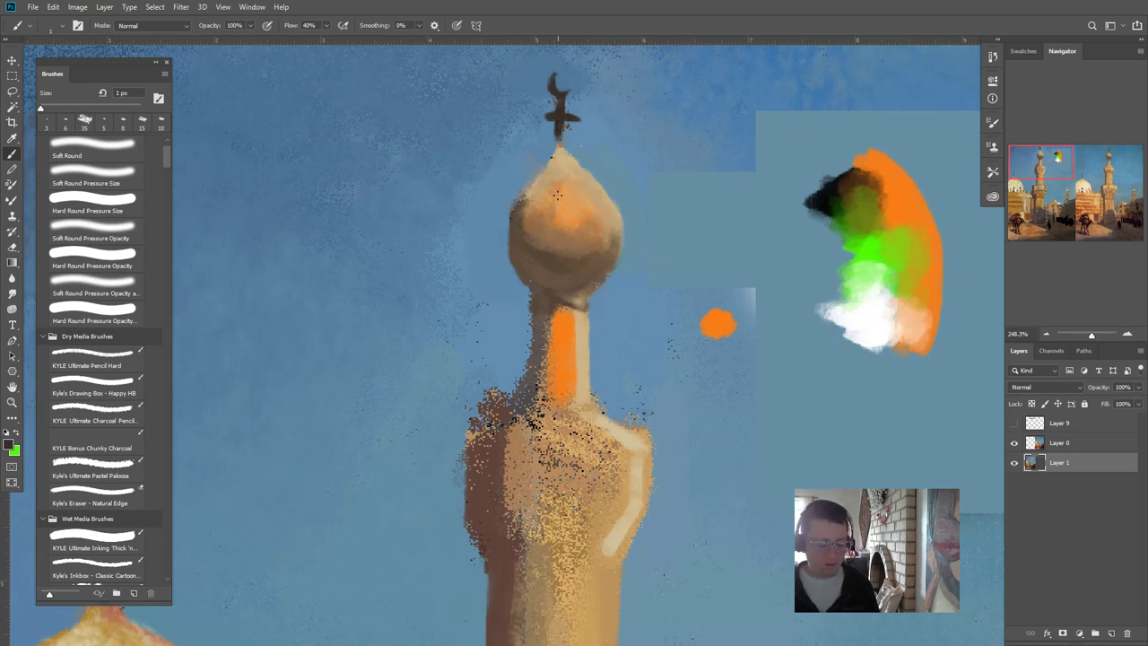
pyautogui.hotkey('shift', '0')
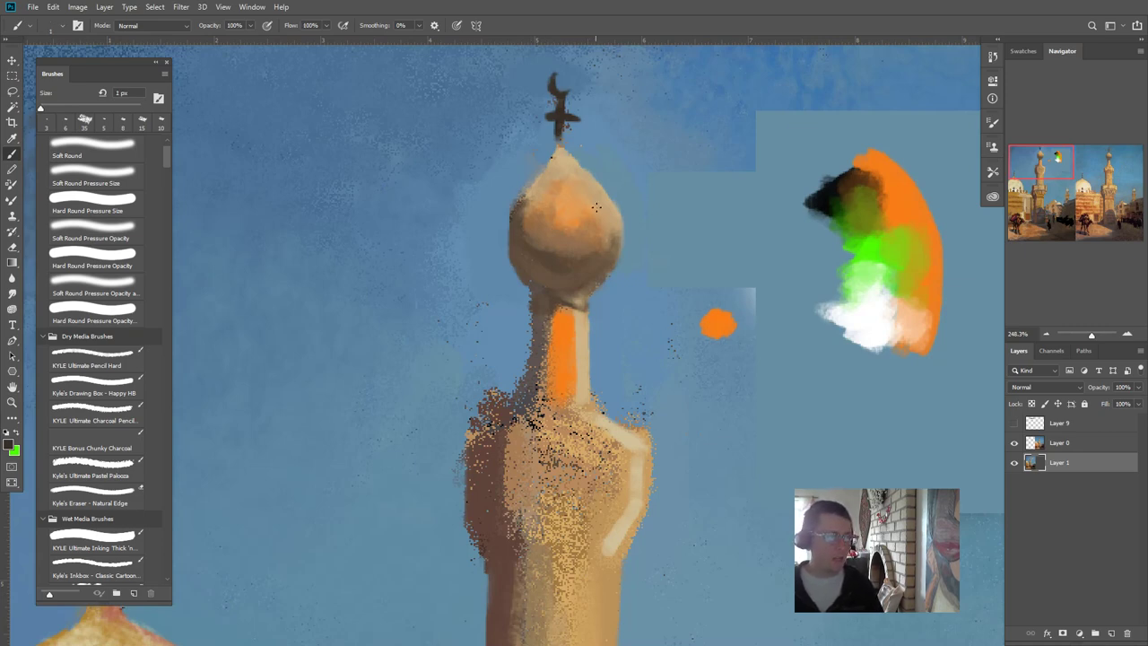
pyautogui.press('[')
pyautogui.click(572, 158)
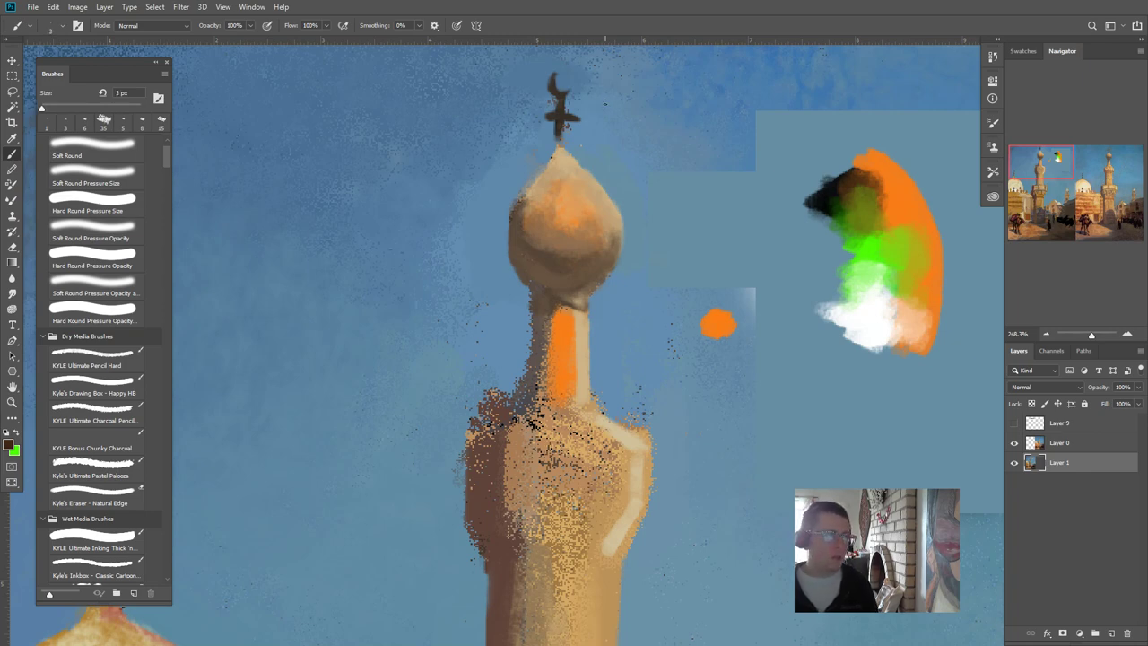
pyautogui.moveTo(580, 167); pyautogui.dragTo(605, 106)
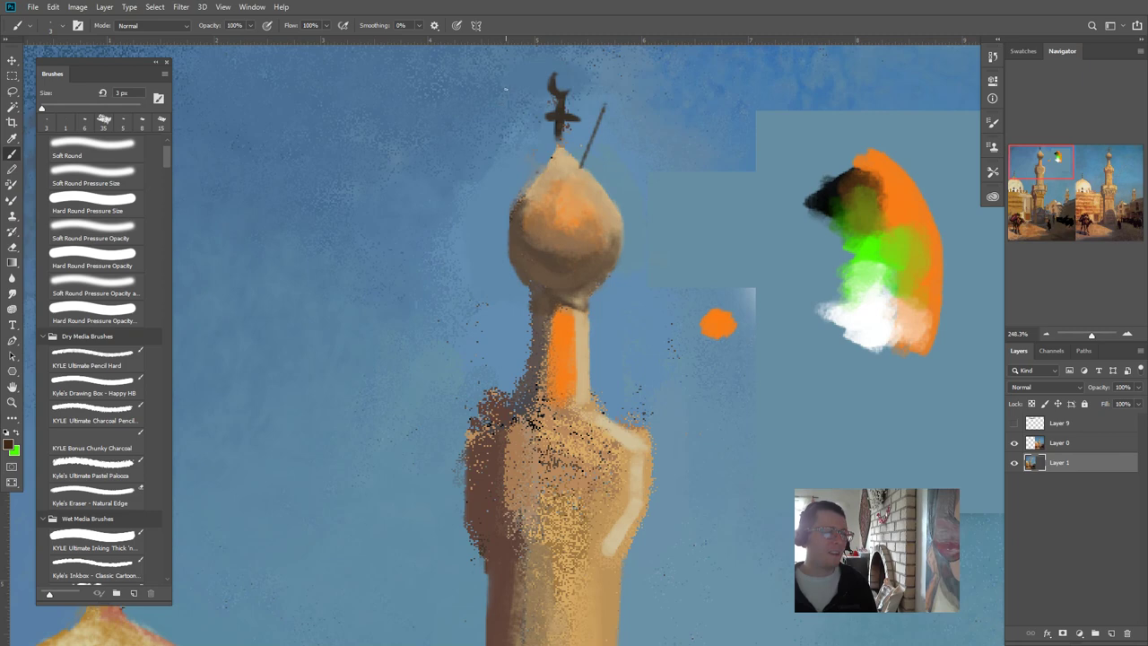
pyautogui.moveTo(505, 89); pyautogui.dragTo(535, 169)
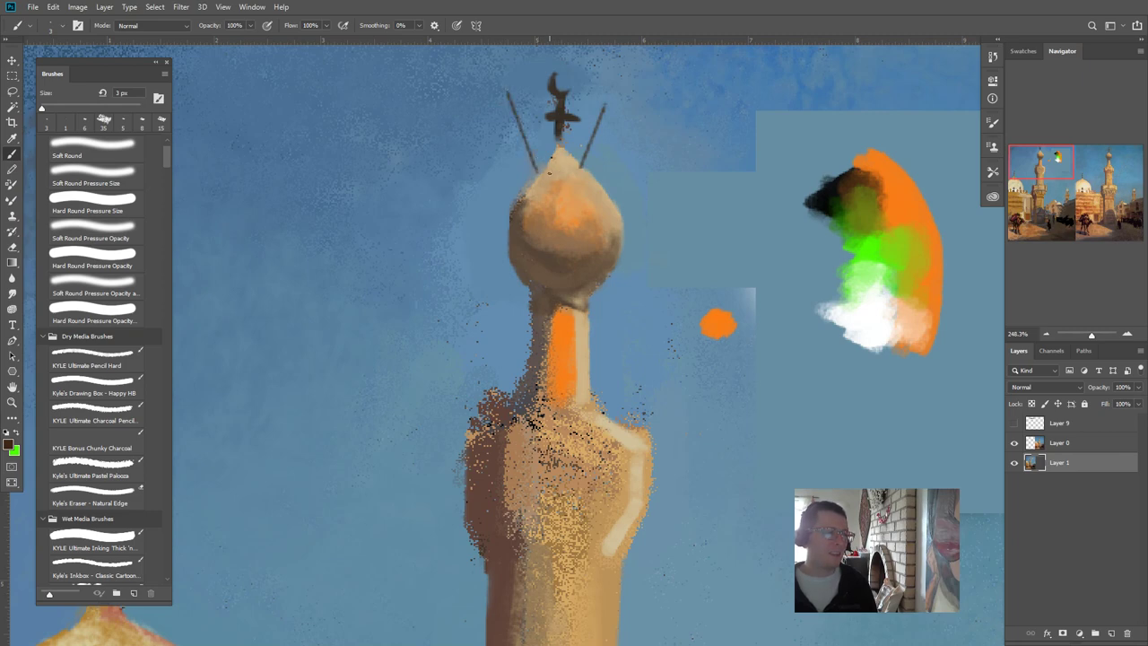
pyautogui.moveTo(551, 171)
pyautogui.mouseDown()
pyautogui.moveTo(532, 98)
pyautogui.moveTo(571, 151)
pyautogui.mouseUp()
pyautogui.click(1107, 150)
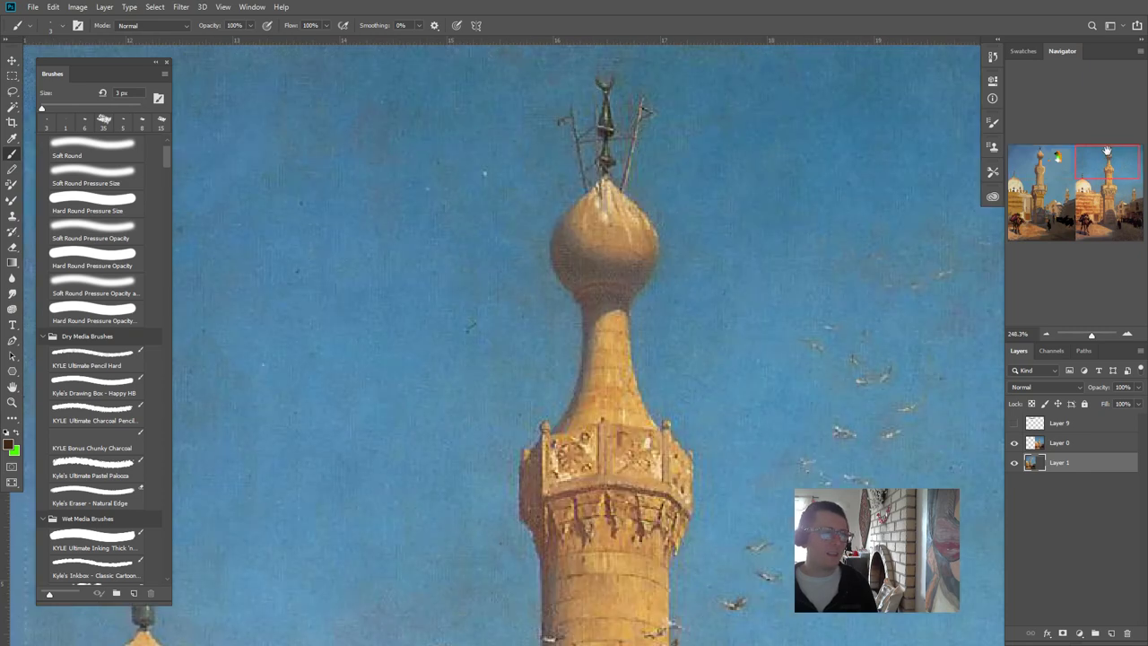
pyautogui.click(1043, 161)
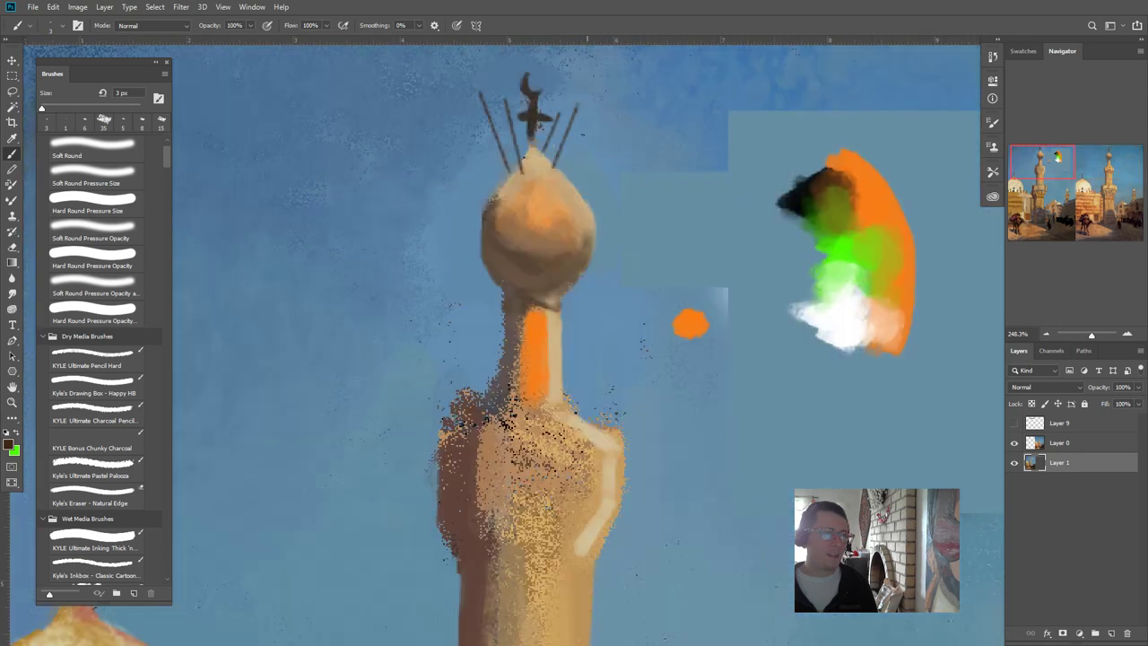
# - Compare with the reference minaret and paint thin sampled beige highlights along the slanted poles with a 2 px brush
pyautogui.click(1100, 154)
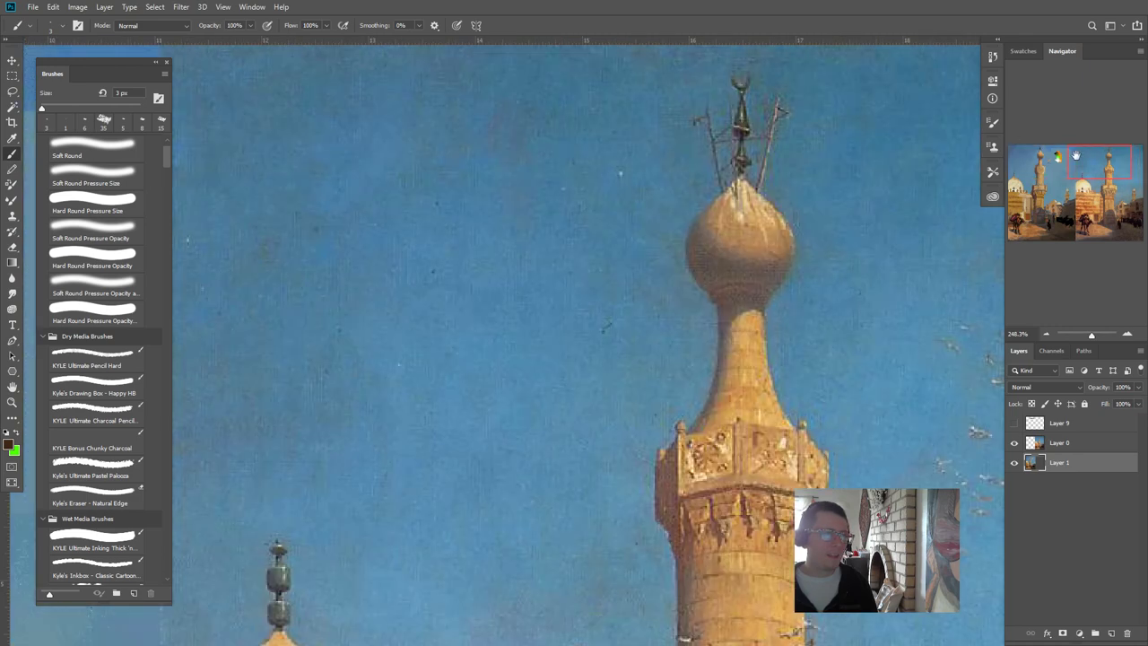
pyautogui.click(1056, 159)
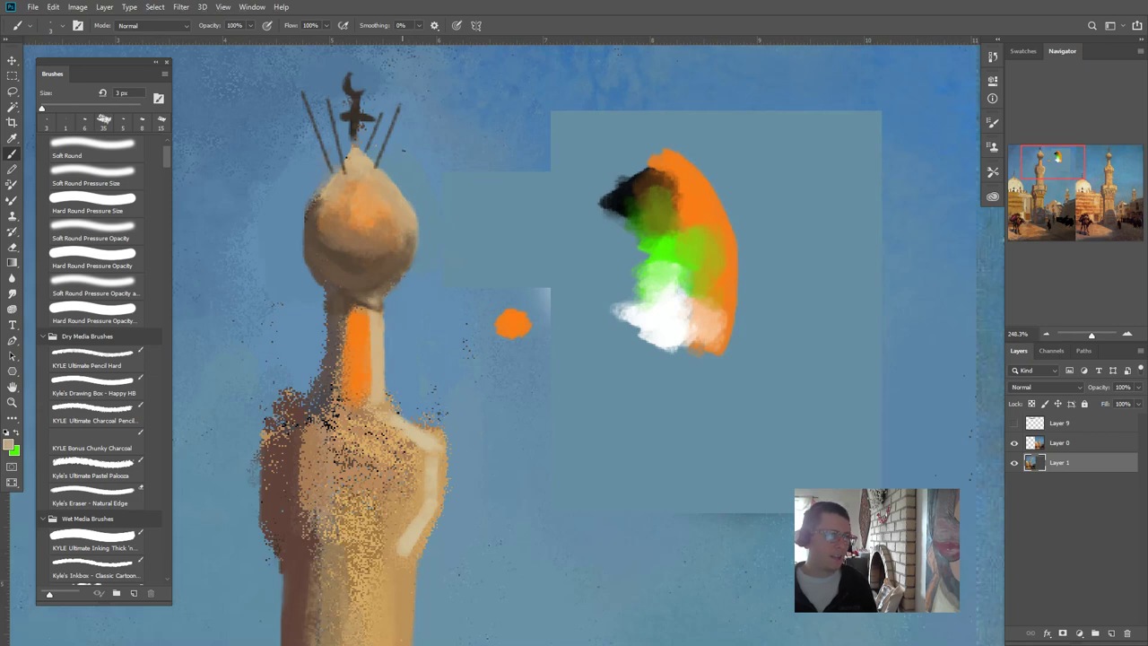
pyautogui.press('[')
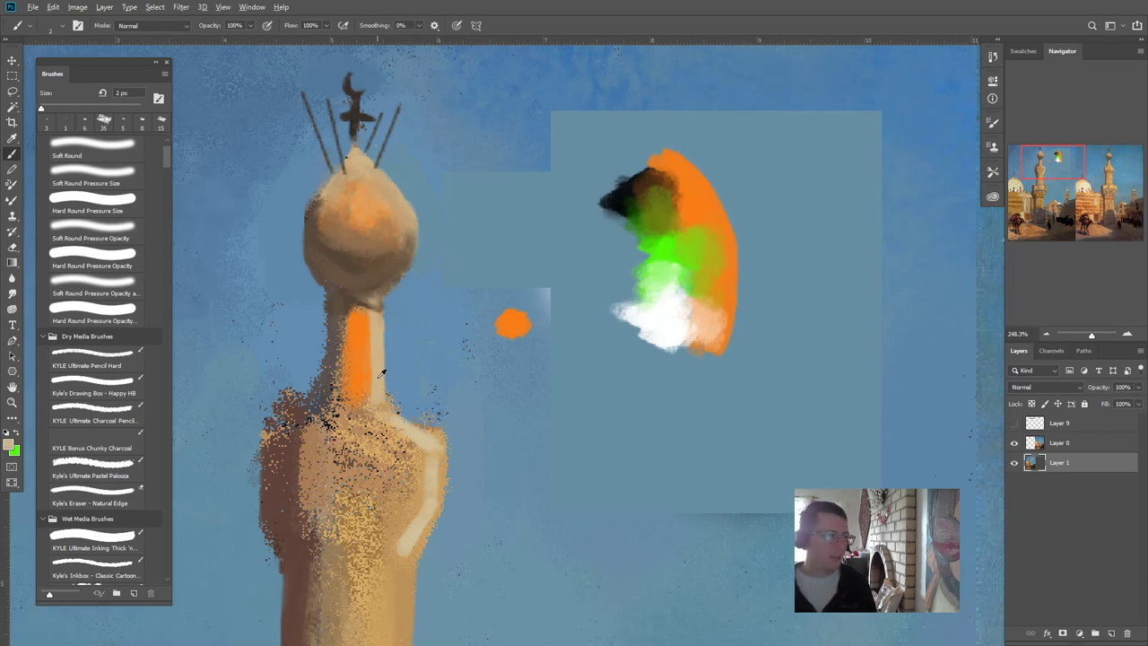
pyautogui.moveTo(400, 107); pyautogui.dragTo(388, 134)
pyautogui.moveTo(329, 100); pyautogui.dragTo(345, 169)
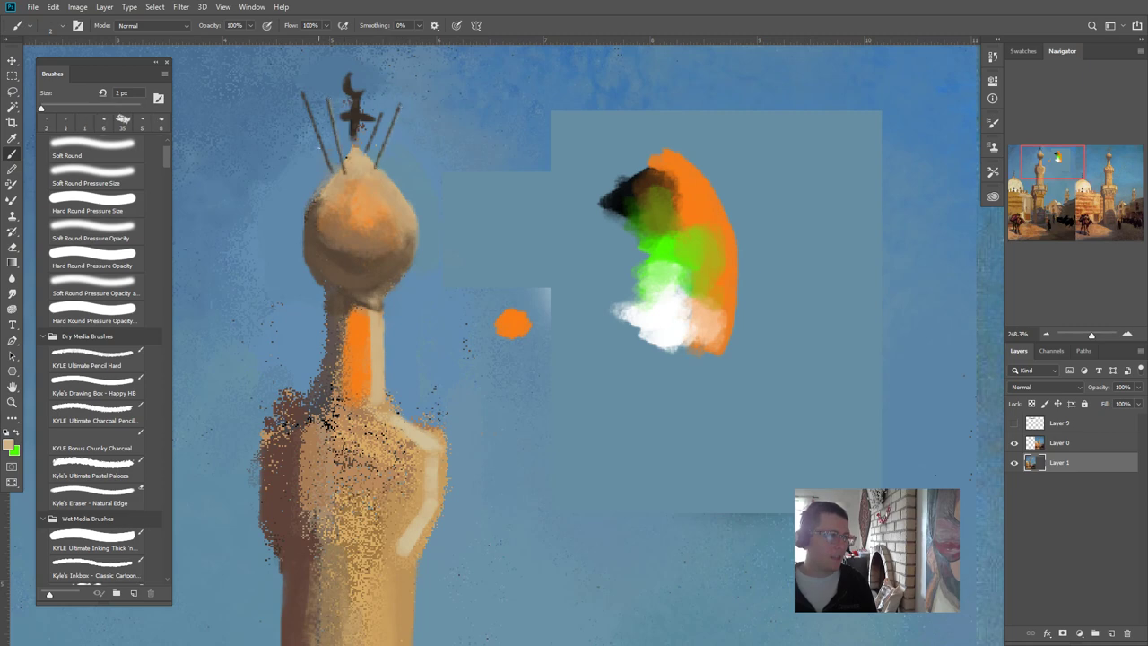
pyautogui.moveTo(302, 94); pyautogui.dragTo(331, 165)
pyautogui.moveTo(382, 117); pyautogui.dragTo(367, 151)
# - Following the reference, refine the bulb's upper edges with sampled brown and beige using a 2 px brush
pyautogui.click(1098, 158)
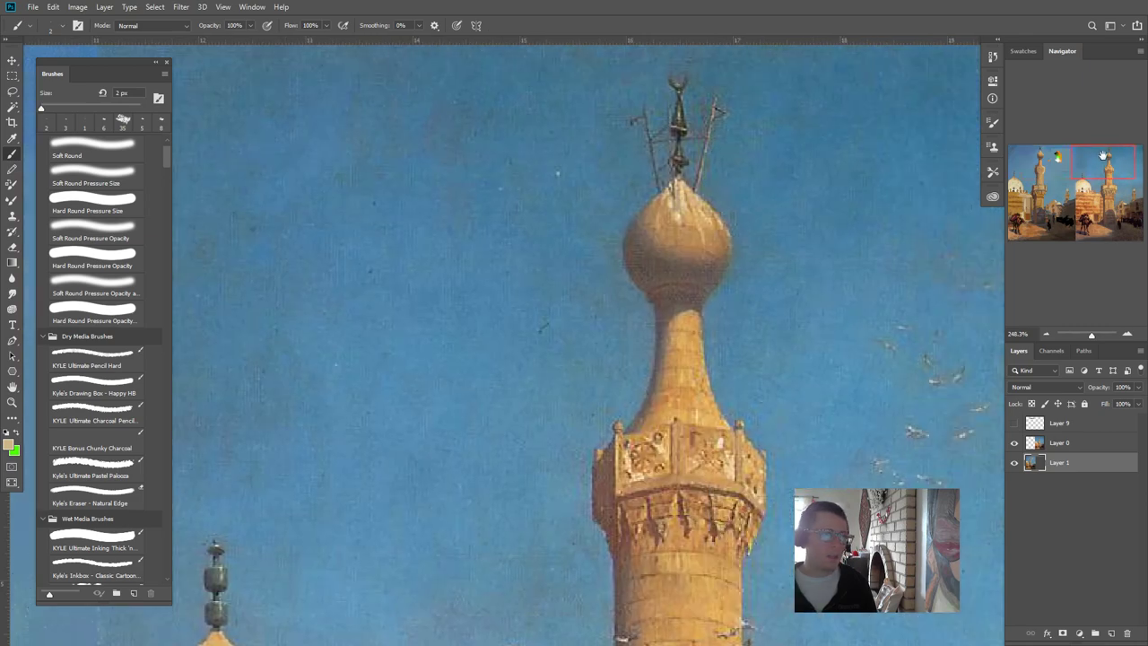
pyautogui.click(1046, 161)
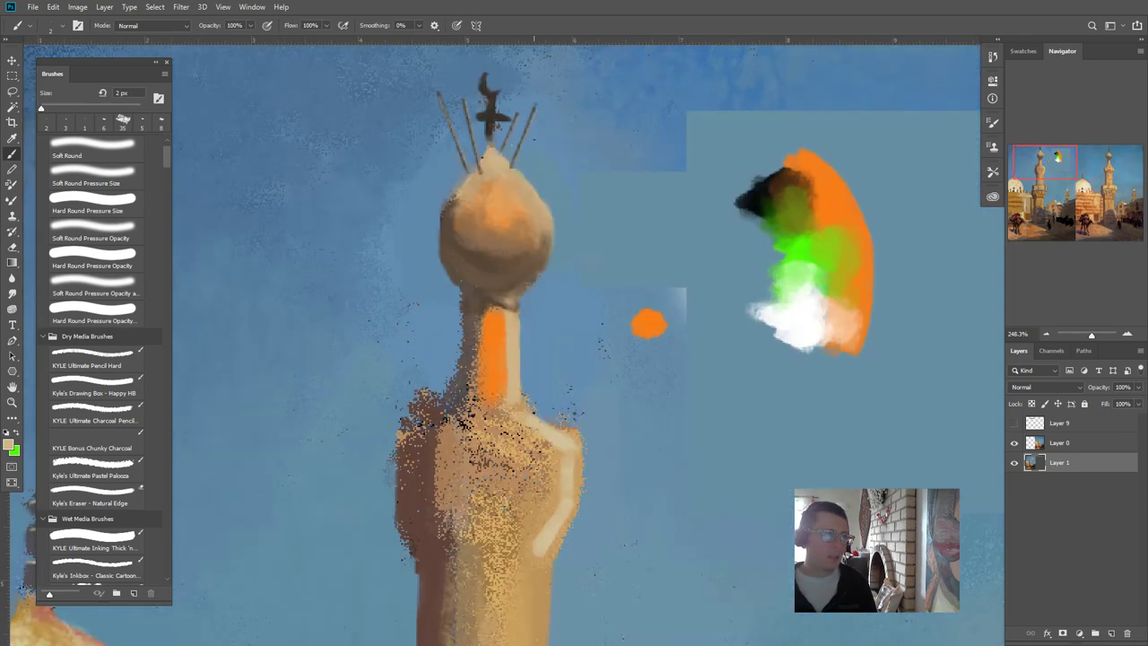
pyautogui.keyDown('alt'); pyautogui.click(458, 238); pyautogui.keyUp('alt')
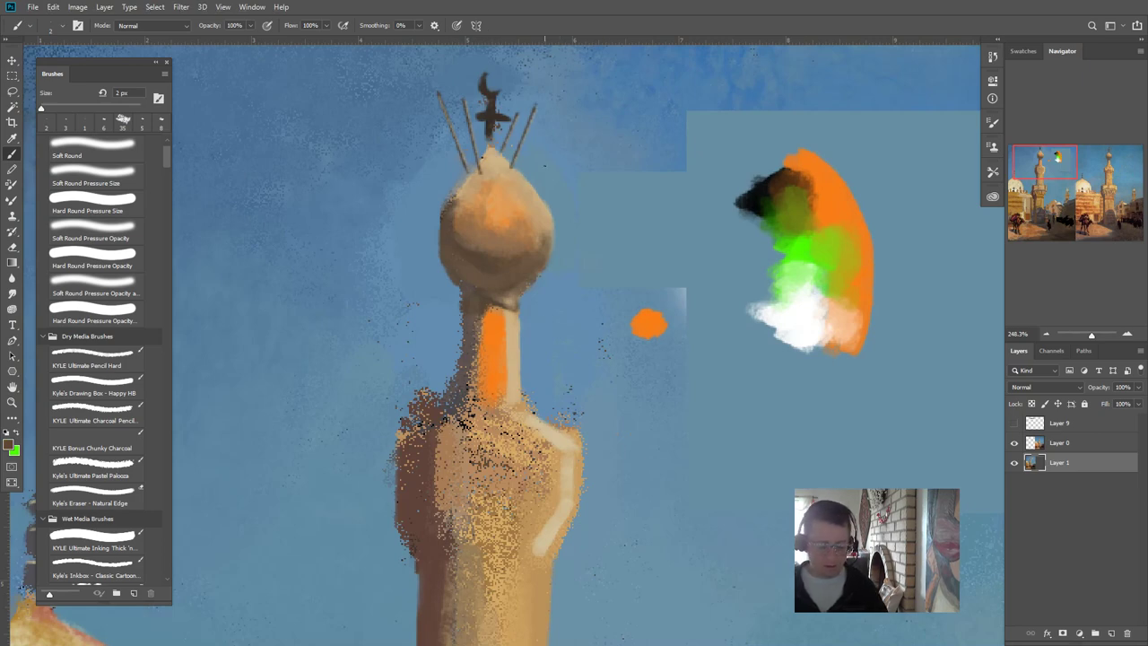
pyautogui.keyDown('alt'); pyautogui.click(497, 156); pyautogui.keyUp('alt')
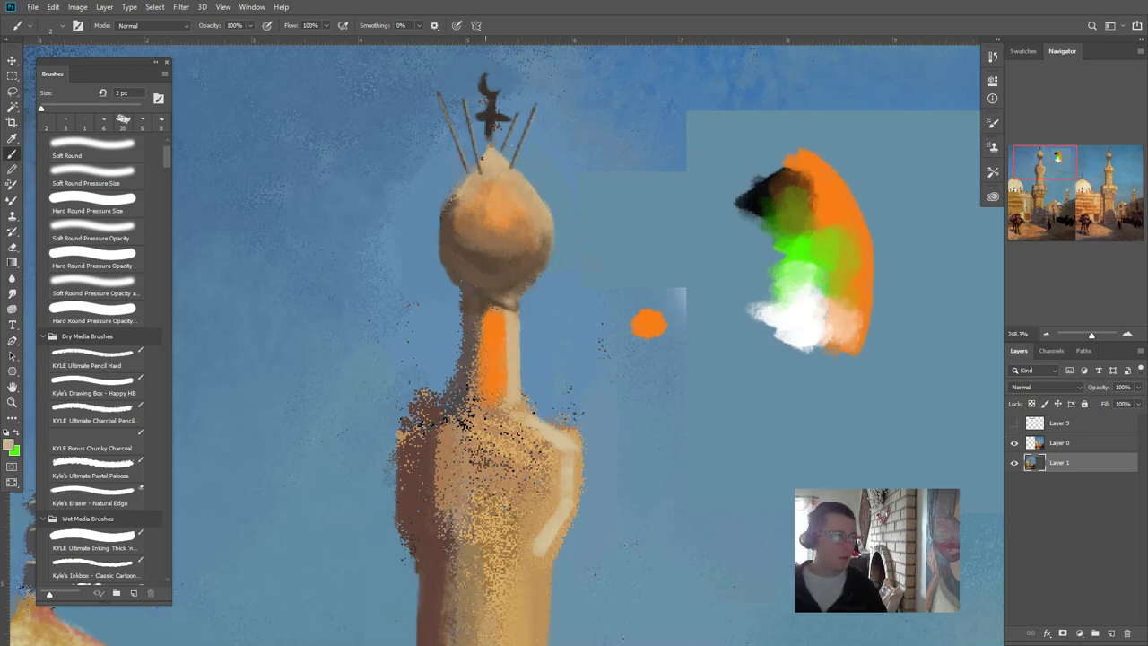
pyautogui.moveTo(474, 166); pyautogui.dragTo(450, 195)
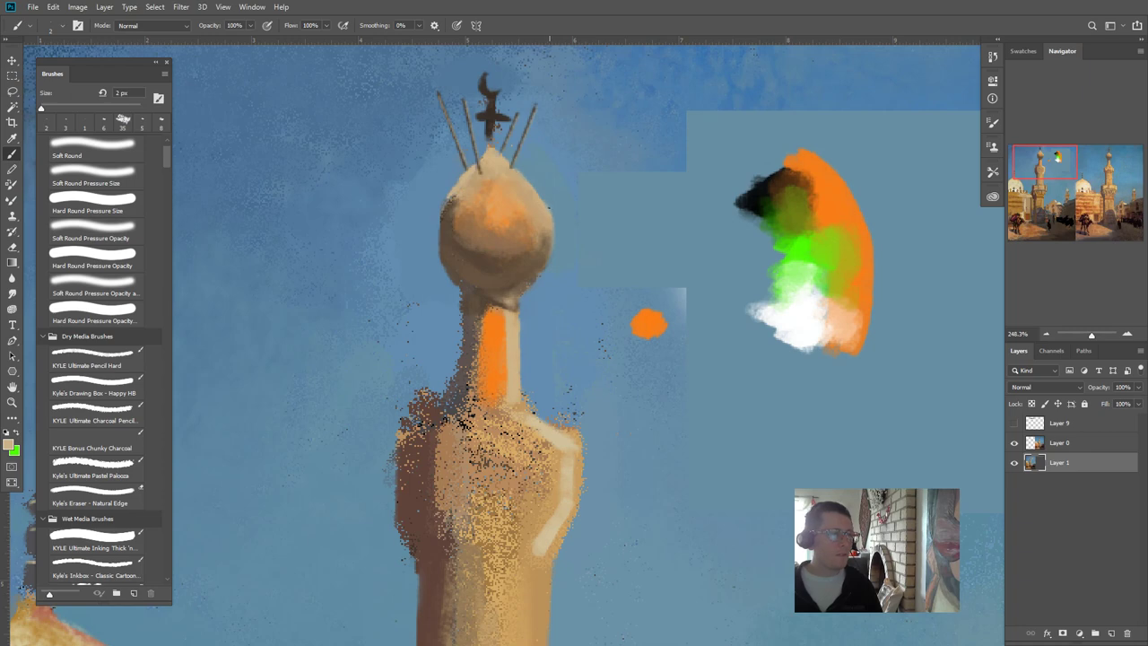
pyautogui.moveTo(538, 199); pyautogui.dragTo(534, 189)
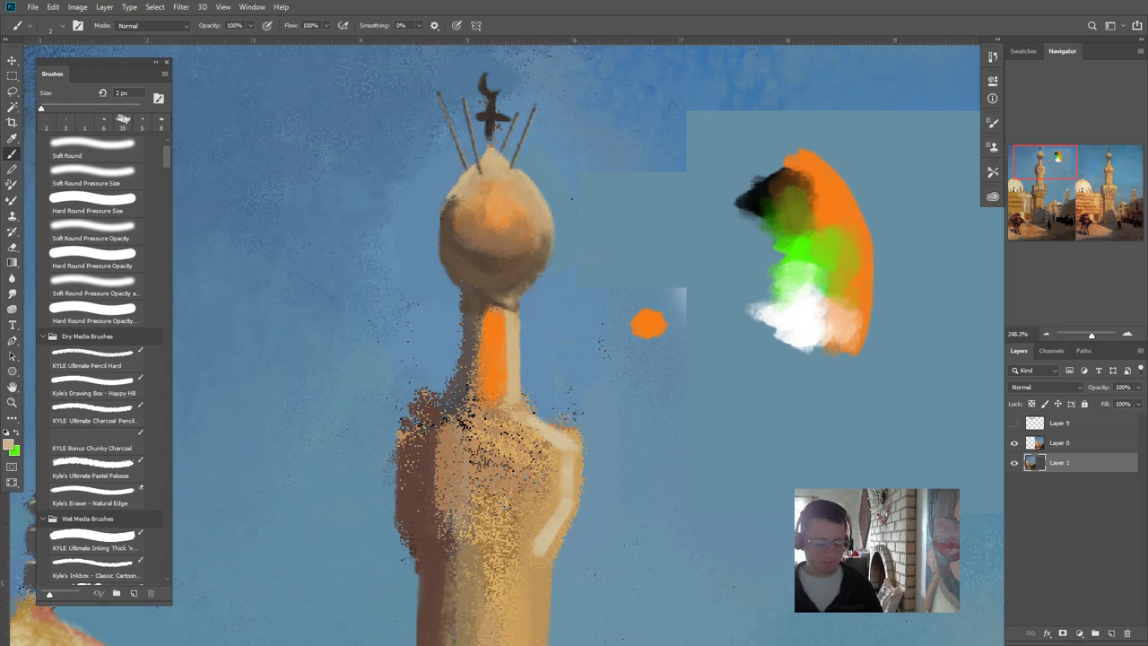
# - Check the reference finial and paint a small dark ball at the painted finial's base with sampled dark brown
pyautogui.click(1124, 169)
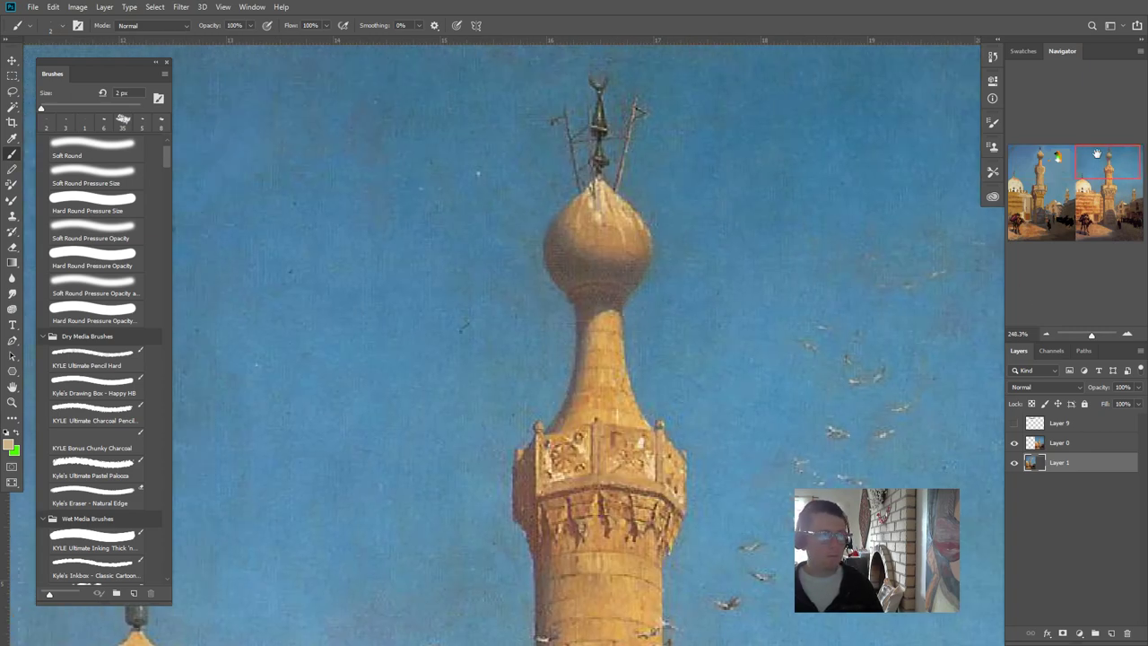
pyautogui.click(1039, 159)
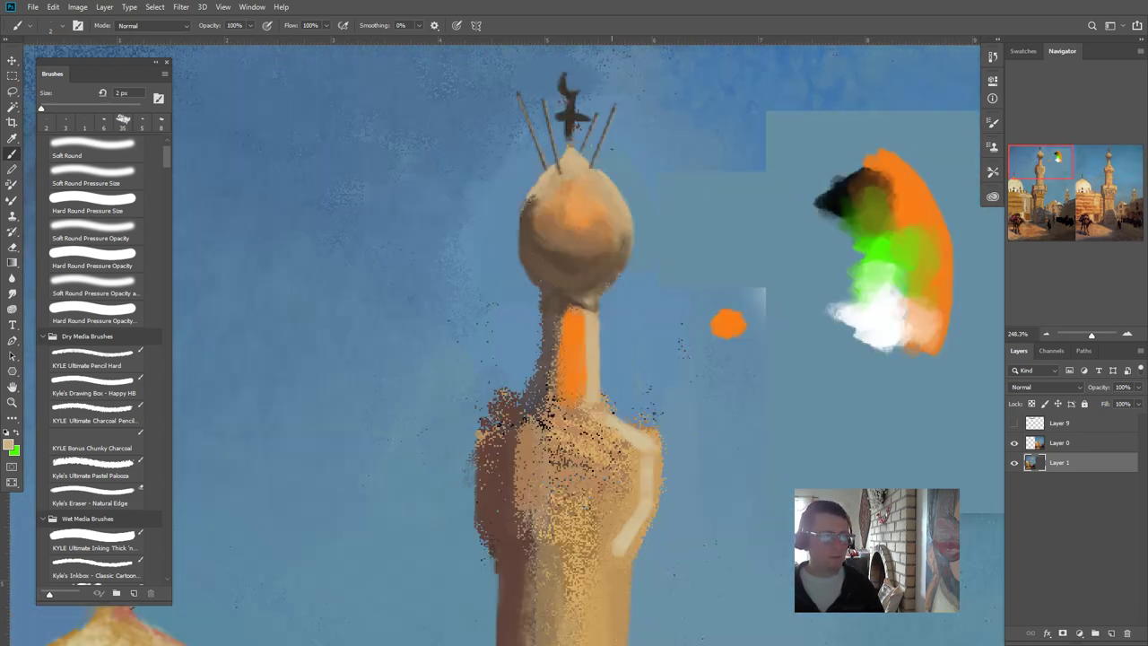
pyautogui.keyDown('alt'); pyautogui.click(572, 107); pyautogui.keyUp('alt')
pyautogui.moveTo(569, 137)
pyautogui.mouseDown()
pyautogui.moveTo(561, 146)
pyautogui.moveTo(578, 153)
pyautogui.mouseUp()
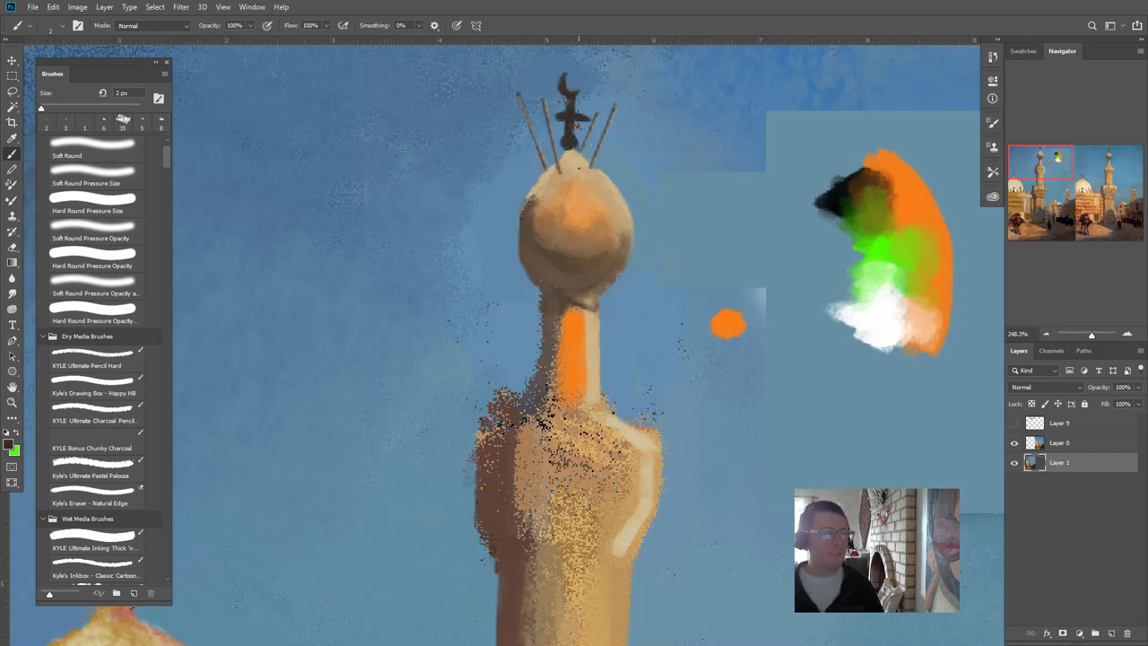
# - Compare the finial with the reference and dab small sampled beige highlights on it with a 2 px brush
pyautogui.click(1110, 166)
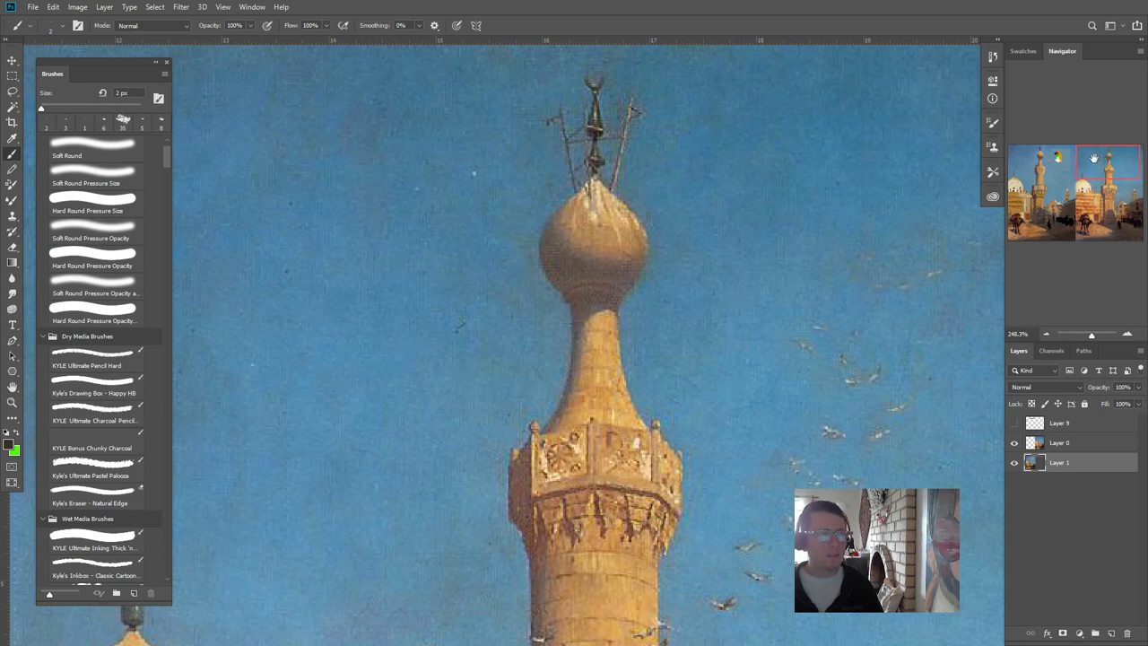
pyautogui.click(1042, 162)
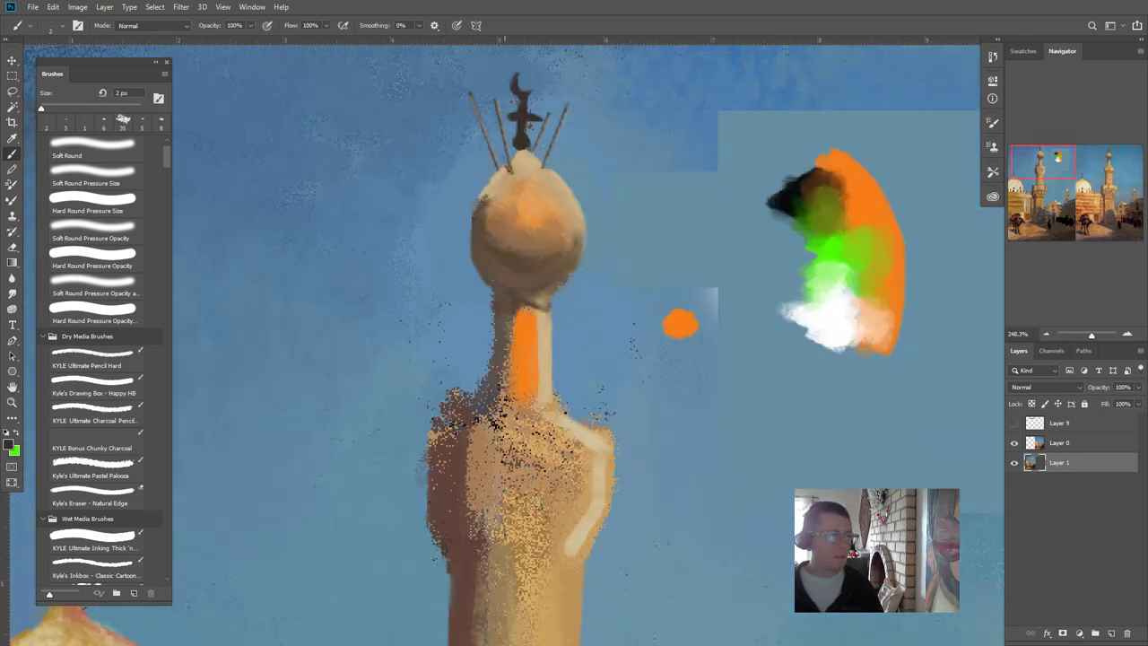
pyautogui.keyDown('alt'); pyautogui.click(506, 165); pyautogui.keyUp('alt')
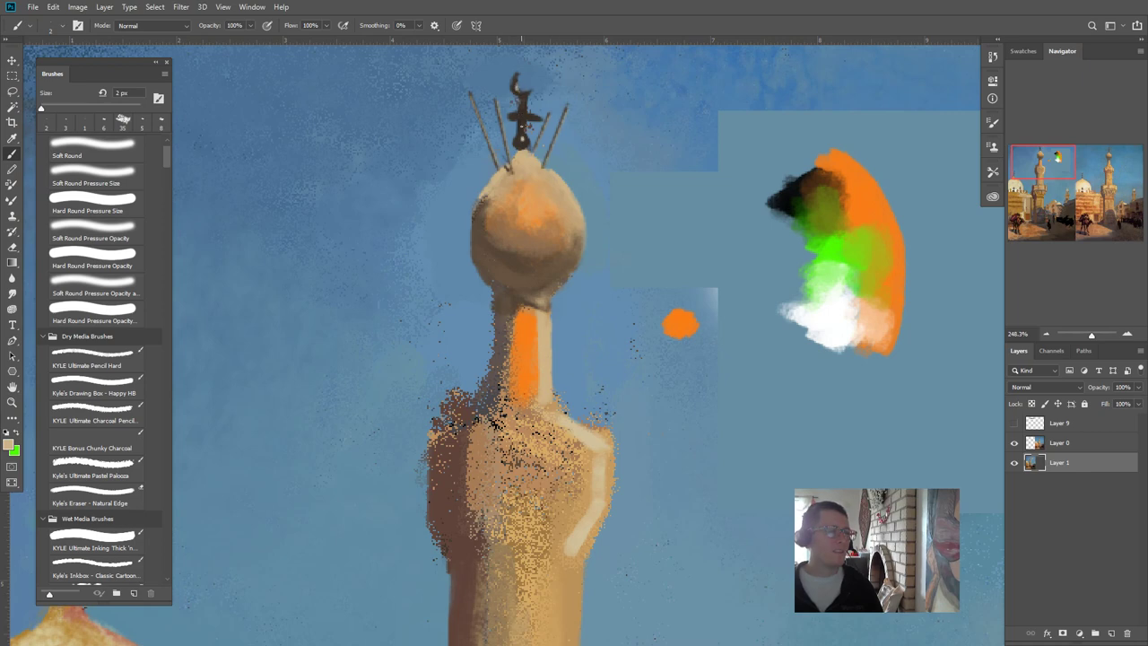
# - Trim the dark finial's silhouette with sampled sky blue and compare the whole study with the reference
pyautogui.keyDown('alt'); pyautogui.click(536, 103); pyautogui.keyUp('alt')
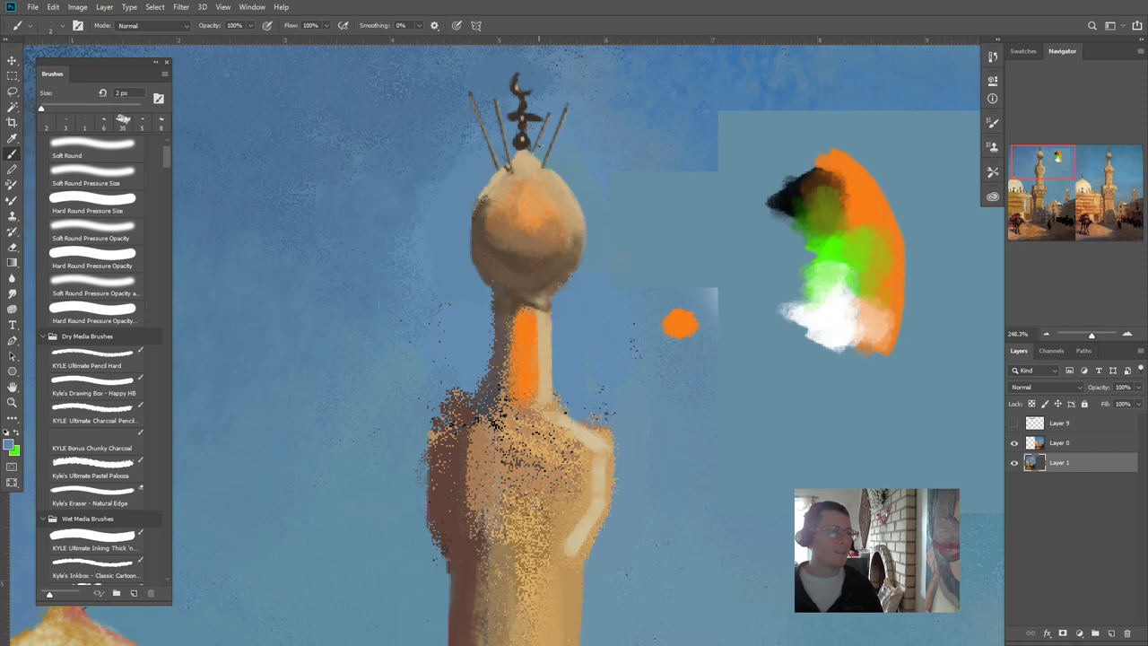
pyautogui.scroll(-5, 513, 358)
pyautogui.scroll(-2, 513, 358)
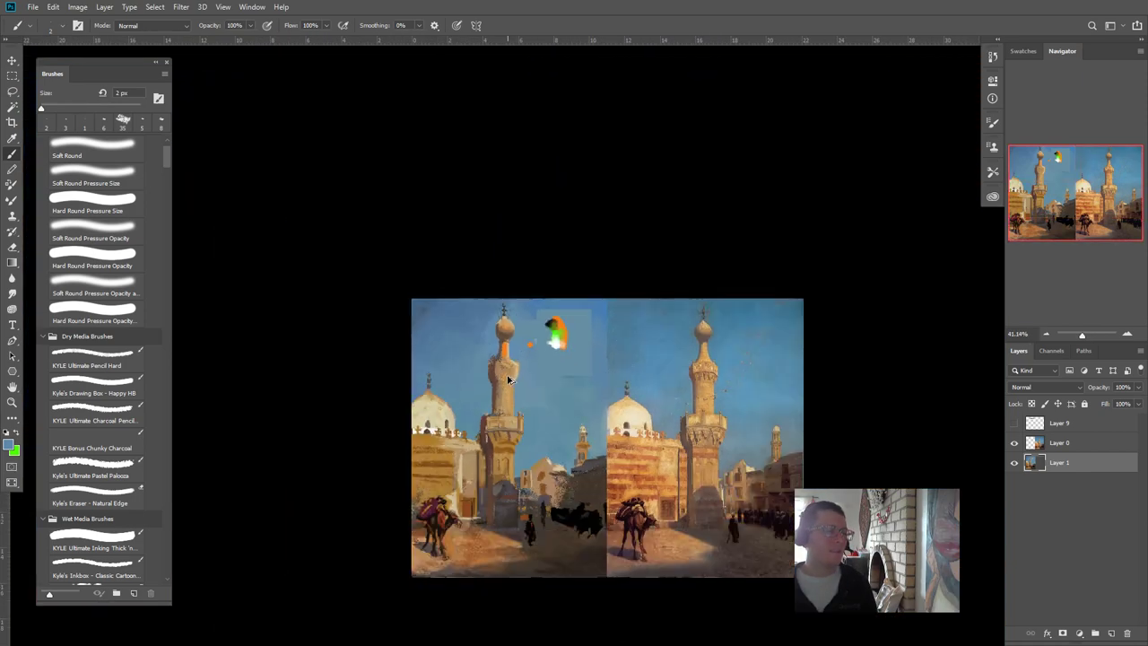
pyautogui.scroll(5, 495, 367)
pyautogui.scroll(4, 495, 368)
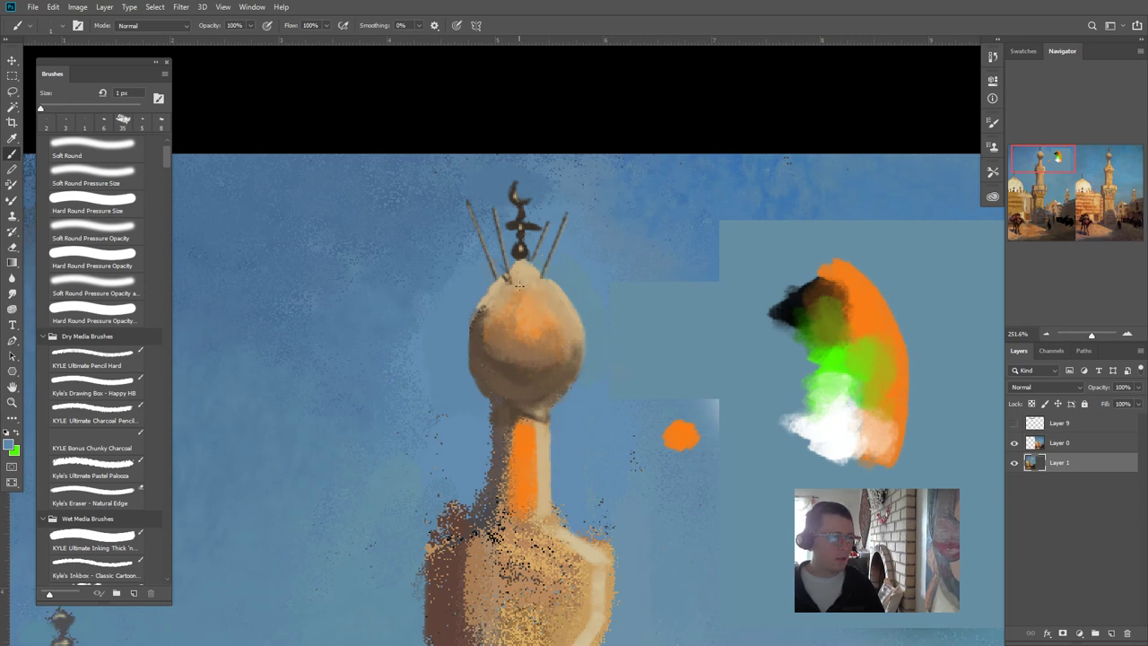
# - Sample white from the palette patch and, following the reference, add tiny highlights to the finial and the outer right pole at 2 px
pyautogui.keyDown('alt'); pyautogui.click(828, 436); pyautogui.keyUp('alt')
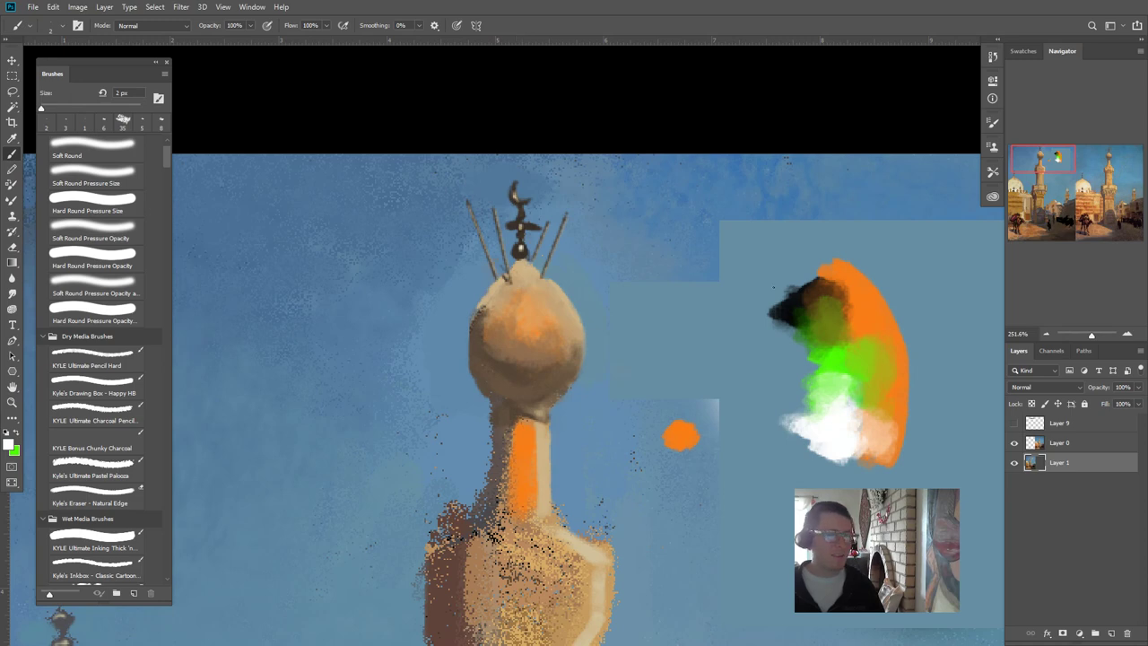
pyautogui.moveTo(1096, 179); pyautogui.dragTo(1102, 159)
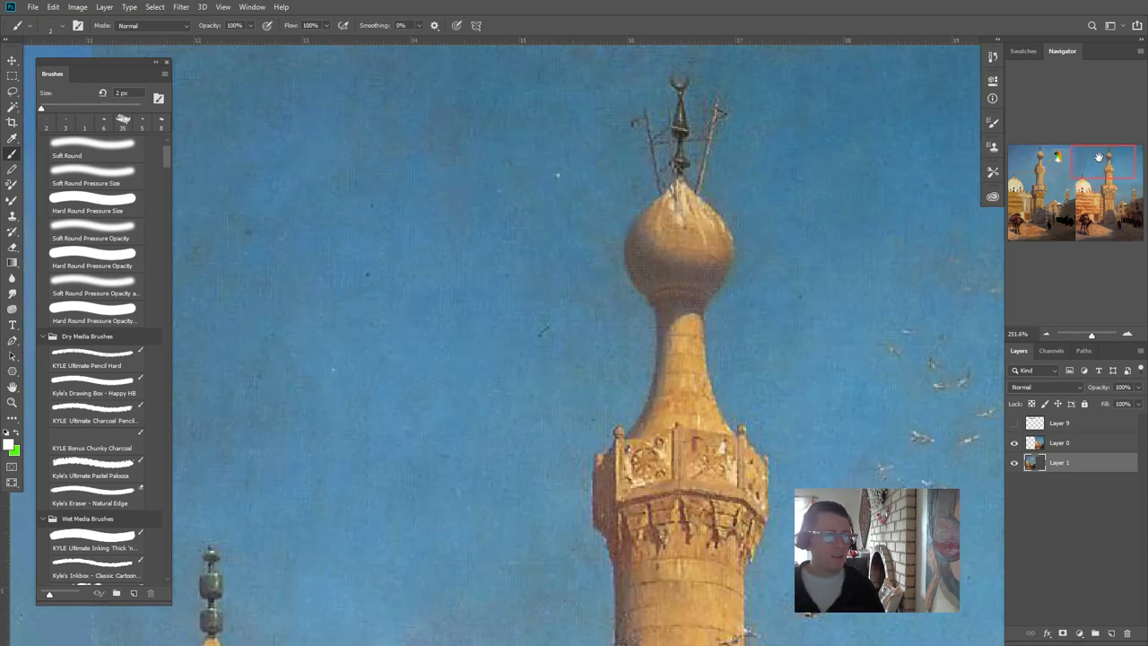
pyautogui.click(1048, 162)
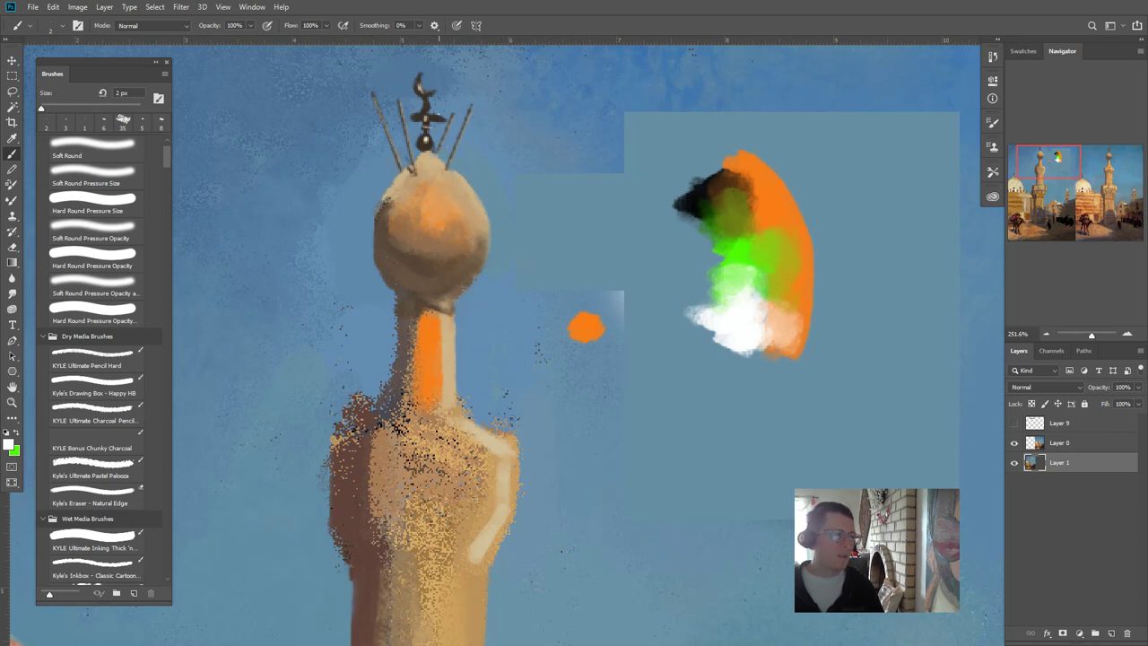
pyautogui.moveTo(439, 118); pyautogui.dragTo(425, 117)
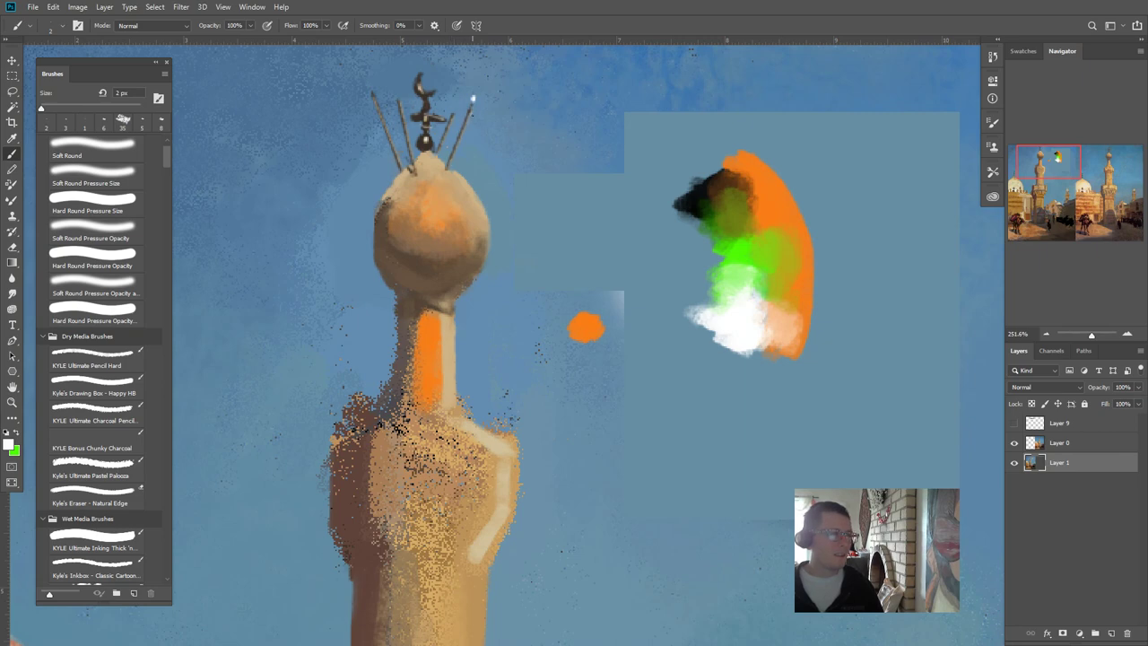
pyautogui.moveTo(473, 110); pyautogui.dragTo(470, 123)
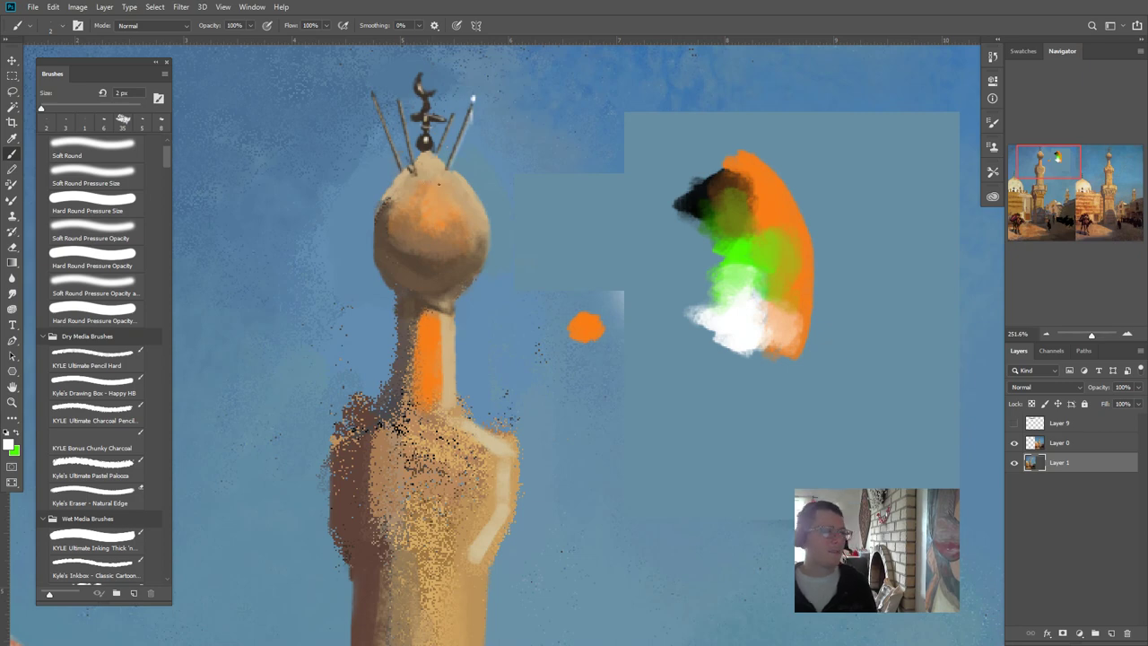
# - Paint over the bulb's orange glow with sampled beige and tan strokes using 6 px and 8 px brushes
pyautogui.scroll(-8, 439, 223)
pyautogui.scroll(3, 435, 269)
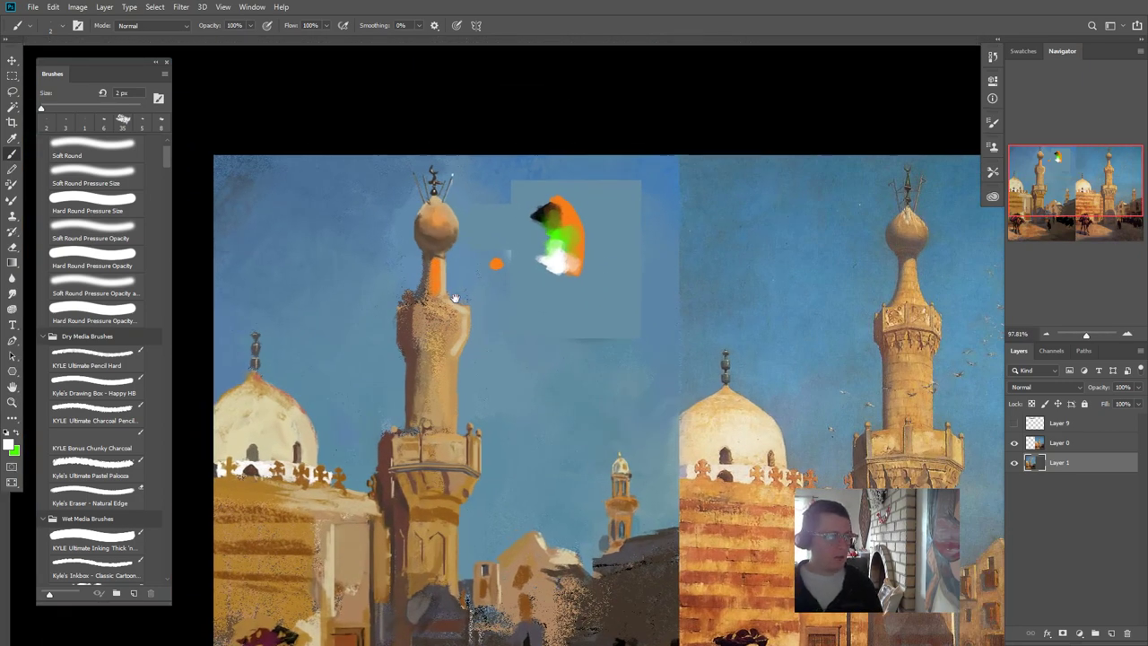
pyautogui.moveTo(454, 299); pyautogui.dragTo(408, 292)
pyautogui.hotkey('ctrl', 'r')
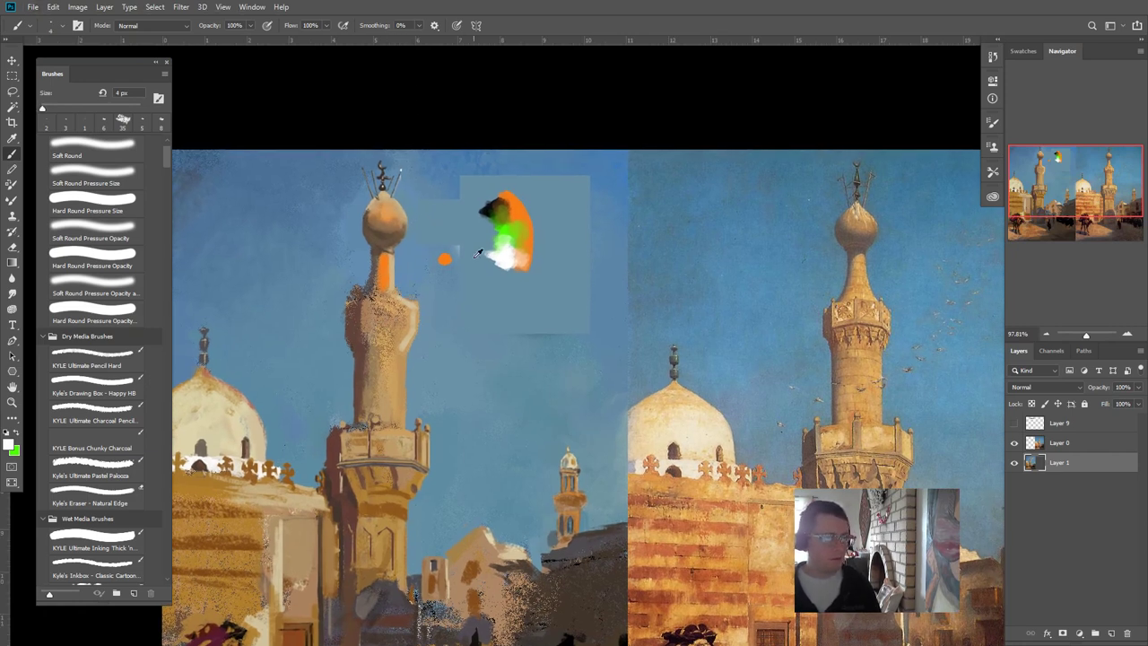
pyautogui.keyDown('alt'); pyautogui.click(396, 261); pyautogui.keyUp('alt')
pyautogui.press(']')
pyautogui.press(']')
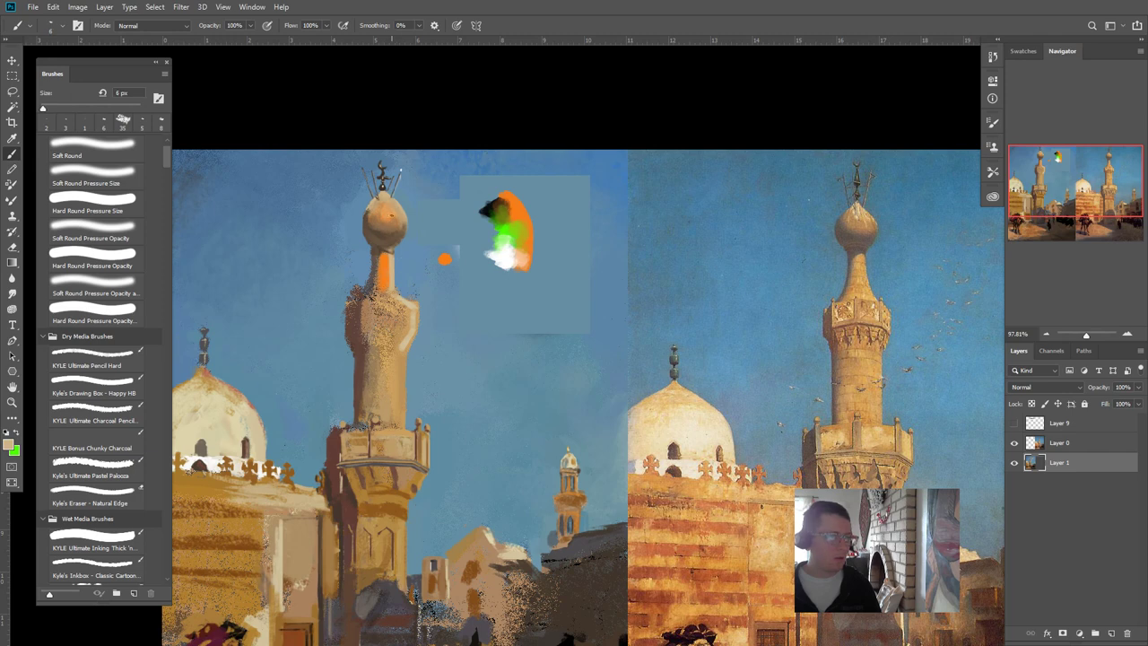
pyautogui.moveTo(393, 207); pyautogui.dragTo(384, 208)
pyautogui.keyDown('alt'); pyautogui.click(395, 220); pyautogui.keyUp('alt')
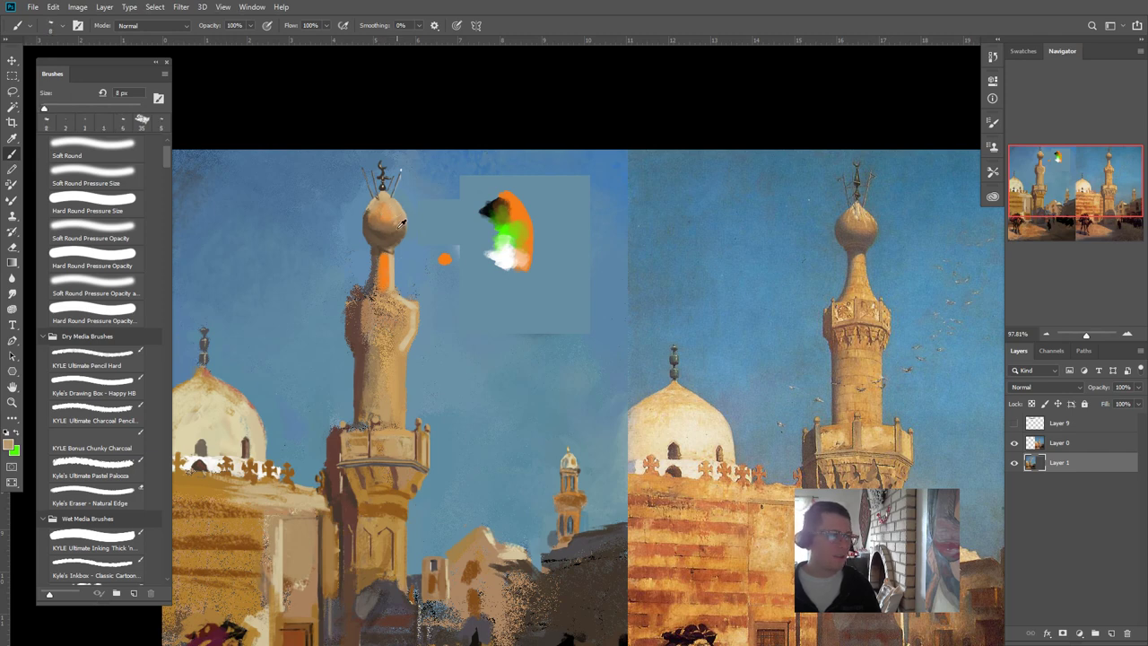
pyautogui.keyDown('alt'); pyautogui.click(396, 227); pyautogui.keyUp('alt')
pyautogui.moveTo(404, 226); pyautogui.dragTo(397, 216)
# - Shade the bulb's underside with sampled dark brown at 8 px and clean up its lower outline with sampled sky blue
pyautogui.keyDown('alt'); pyautogui.click(418, 462); pyautogui.keyUp('alt')
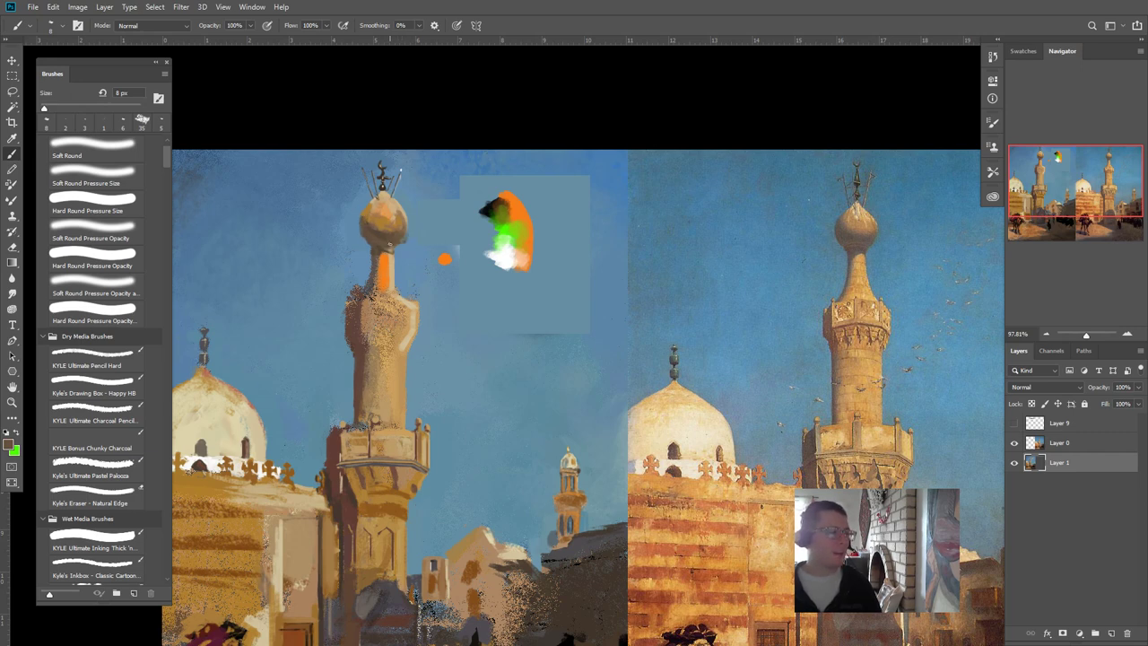
pyautogui.keyDown('alt'); pyautogui.click(407, 247); pyautogui.keyUp('alt')
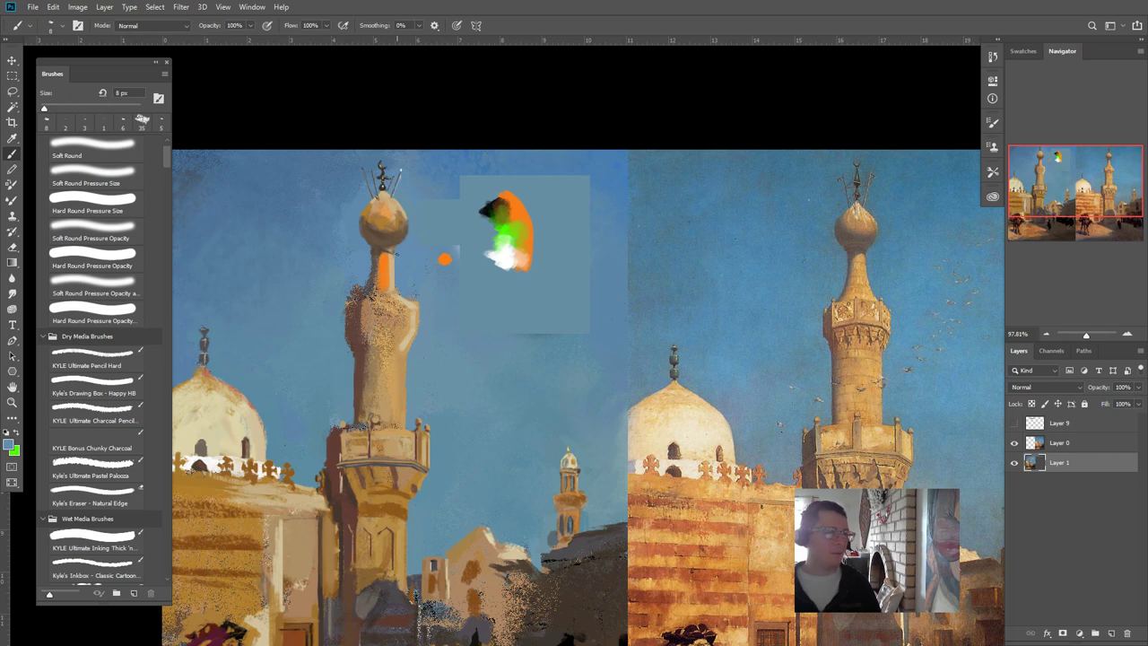
pyautogui.keyDown('alt'); pyautogui.click(380, 247); pyautogui.keyUp('alt')
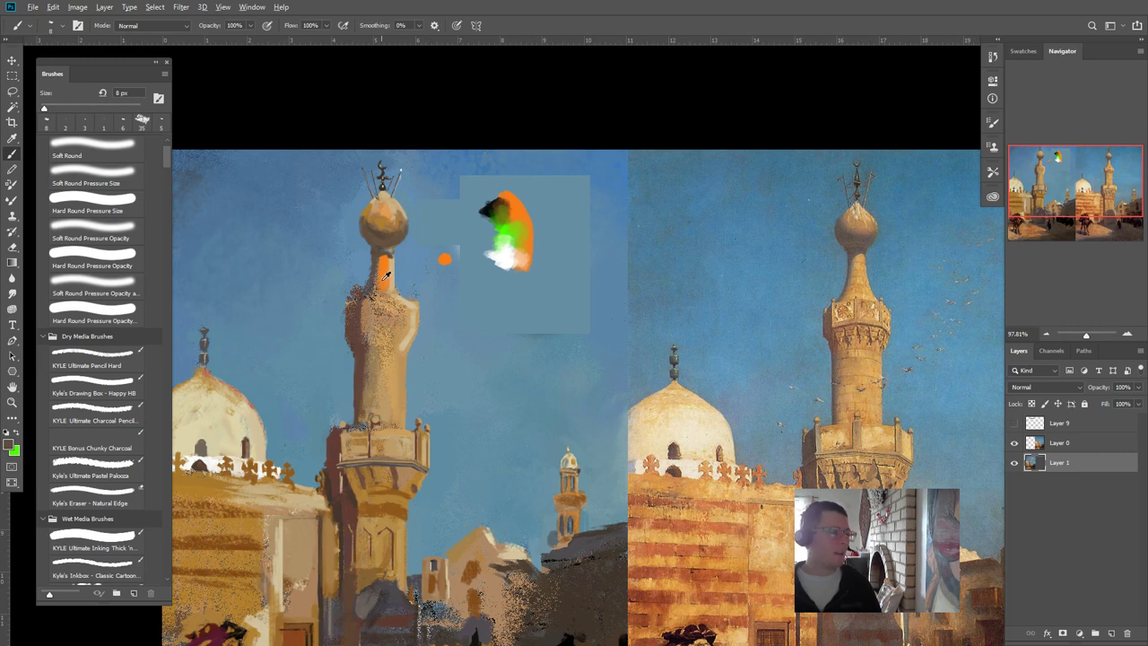
# - Paint the sunlit strip of the minaret's neck with sampled orange using a 15 px brush
pyautogui.keyDown('alt'); pyautogui.click(409, 324); pyautogui.keyUp('alt')
pyautogui.press(']')
pyautogui.press(']')
pyautogui.keyDown('alt'); pyautogui.click(386, 269); pyautogui.keyUp('alt')
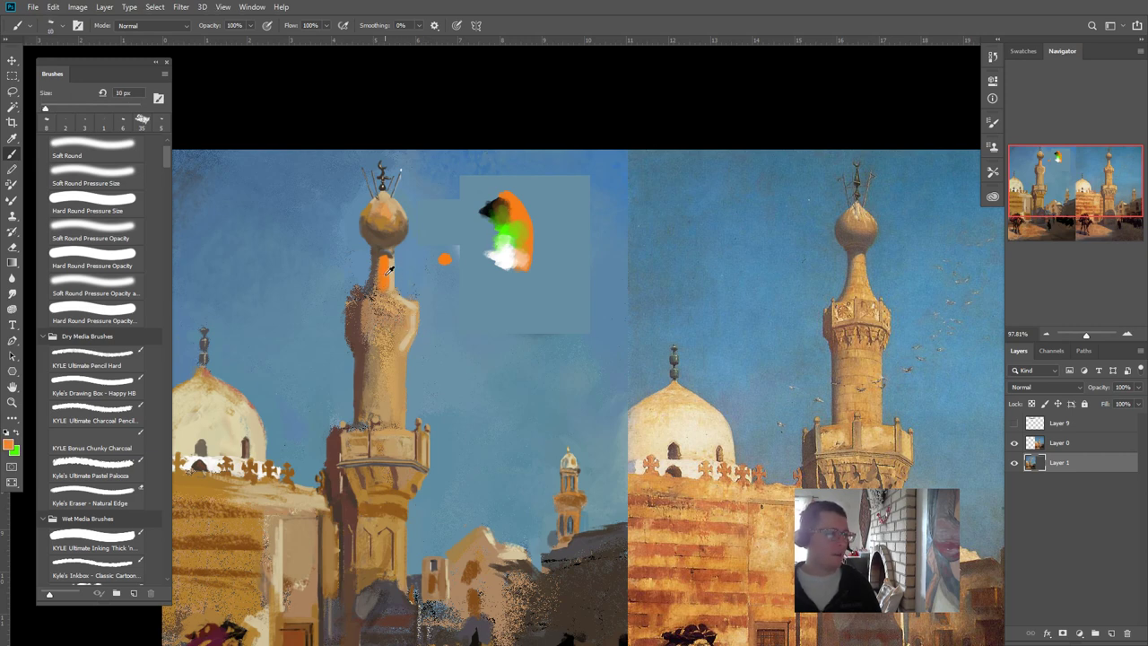
pyautogui.press(']')
pyautogui.press(']')
pyautogui.press('[')
pyautogui.moveTo(386, 265); pyautogui.dragTo(391, 294)
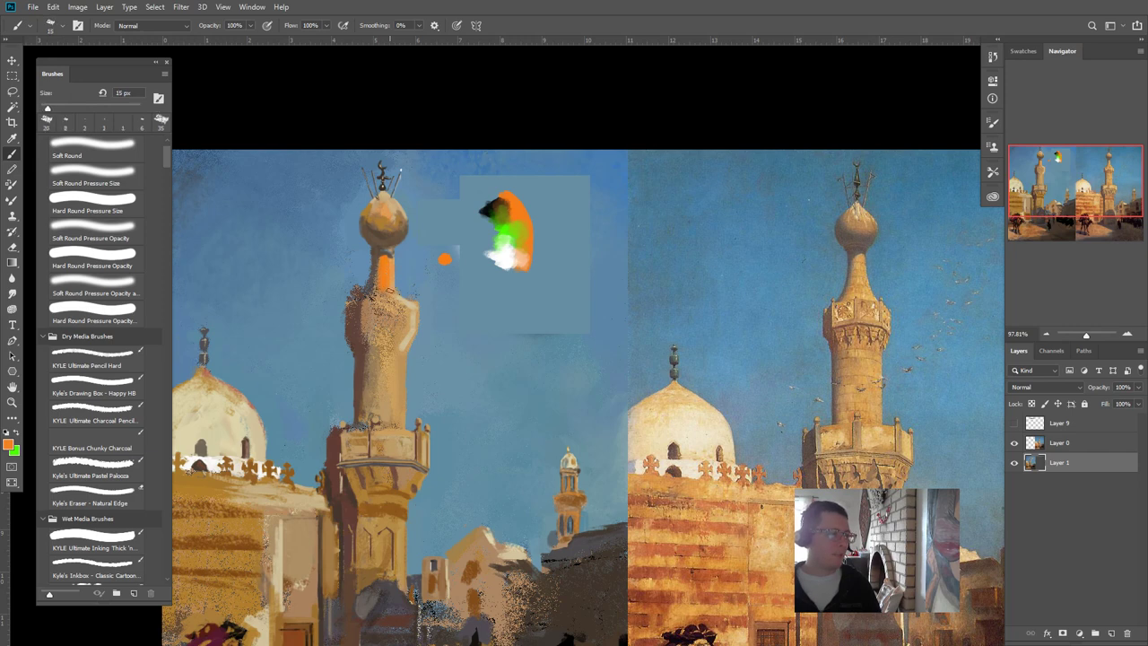
# - Blend the neck's orange strip into the surrounding stone with sampled light brown at 10 px and 25 px
pyautogui.keyDown('alt'); pyautogui.click(377, 305); pyautogui.keyUp('alt')
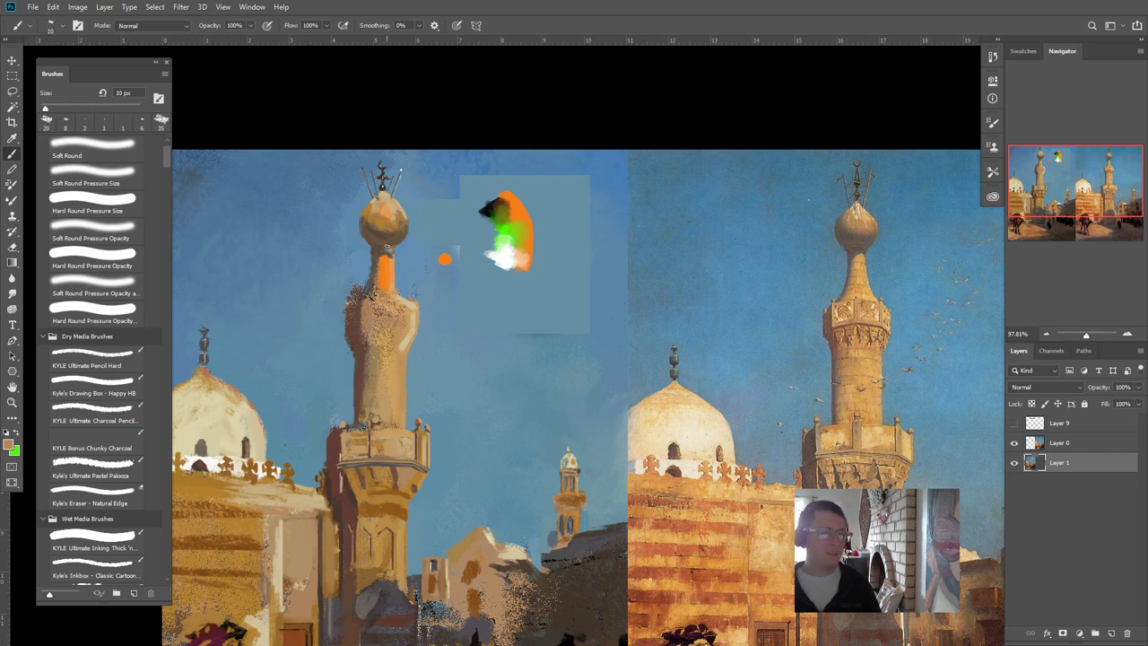
pyautogui.click(381, 284)
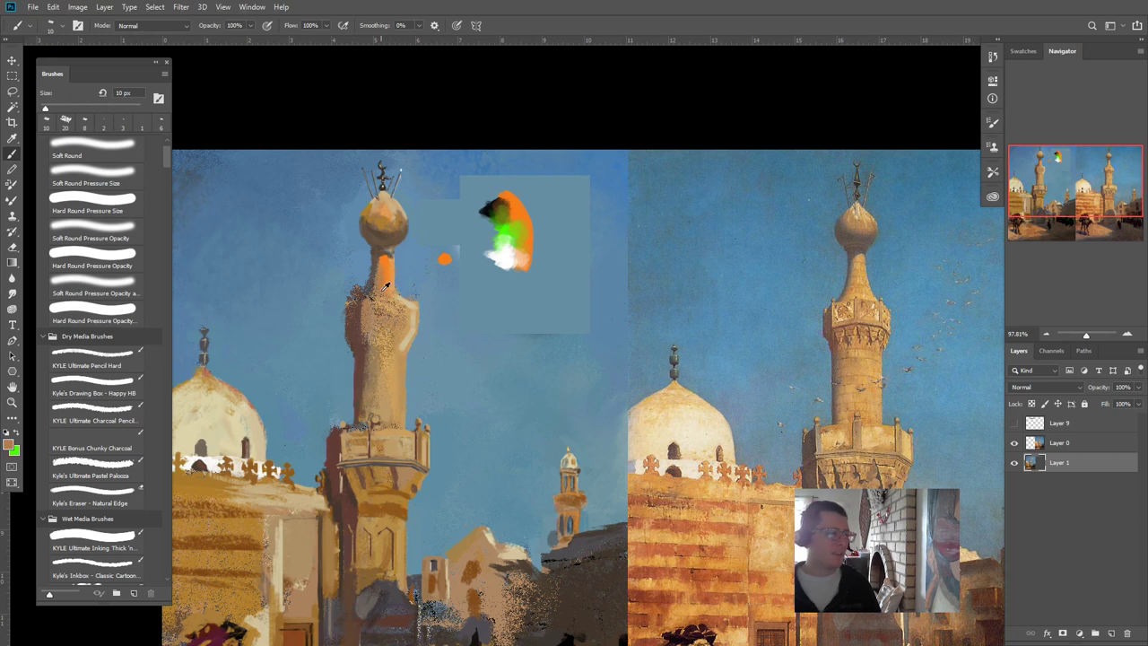
pyautogui.press(']')
pyautogui.press(']')
pyautogui.press(']')
pyautogui.moveTo(386, 287); pyautogui.dragTo(386, 262)
pyautogui.press('[')
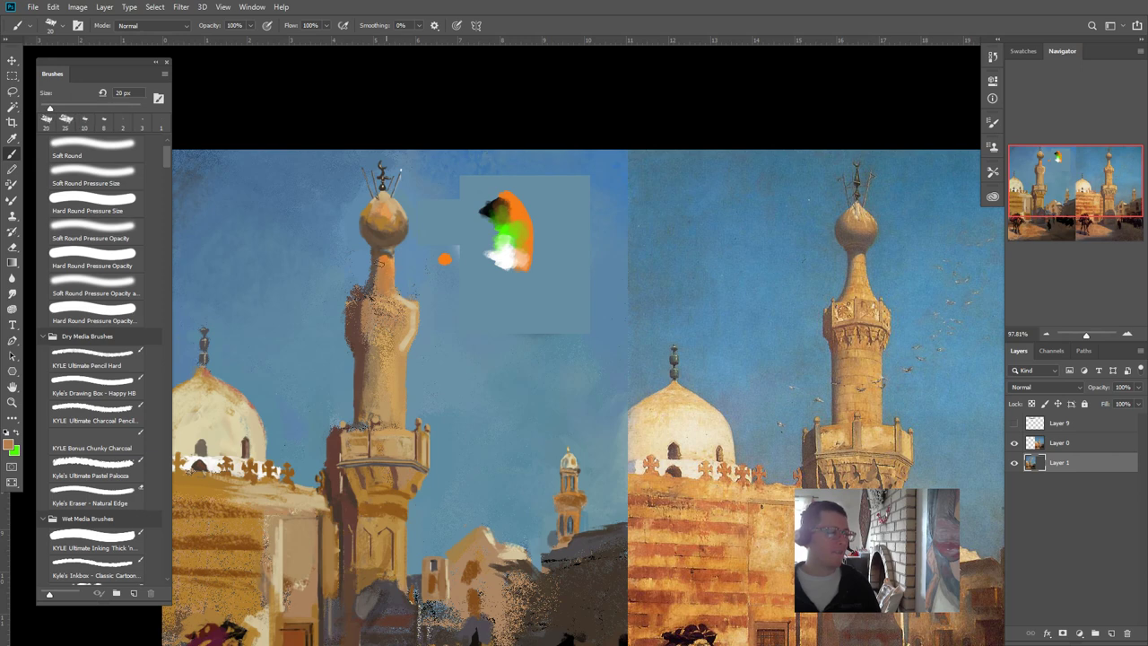
# - Refine the neck's shaded edge and lower flare with sampled sky blue and warm brown, reducing the brush to 10 px
pyautogui.keyDown('alt'); pyautogui.click(362, 267); pyautogui.keyUp('alt')
pyautogui.keyDown('alt'); pyautogui.click(386, 285); pyautogui.keyUp('alt')
pyautogui.press('[')
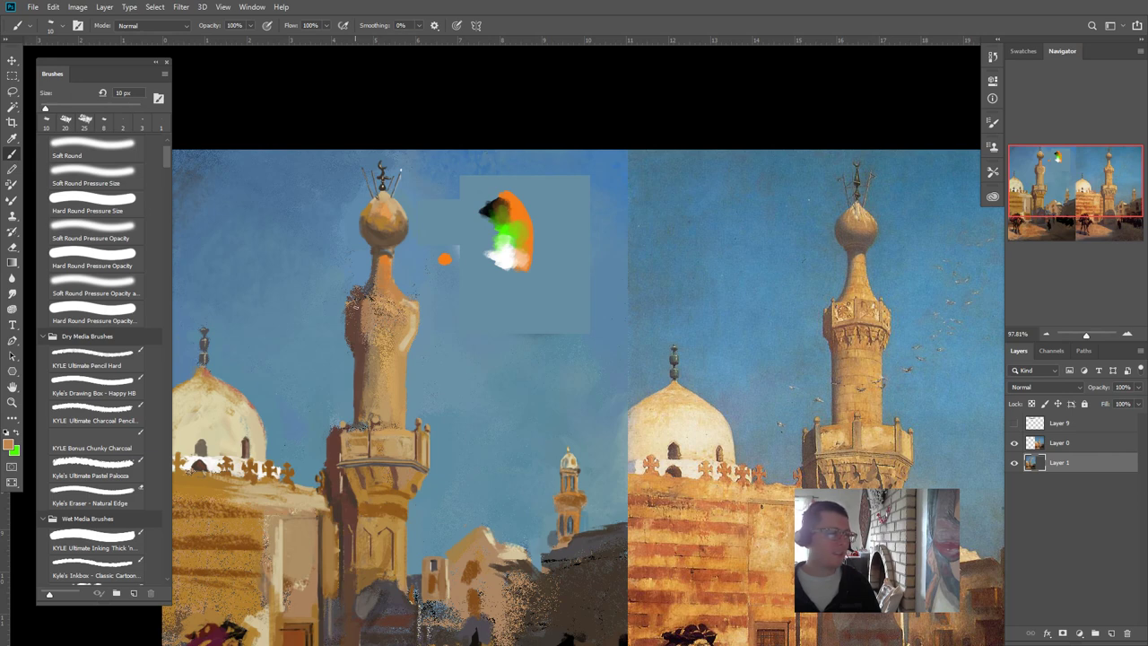
pyautogui.keyDown('alt'); pyautogui.click(364, 279); pyautogui.keyUp('alt')
pyautogui.click(362, 287)
# - Shape the knob and shaded corner of the minaret's upper gallery with sampled browns and sky blue at 7 px
pyautogui.keyDown('alt'); pyautogui.click(359, 322); pyautogui.keyUp('alt')
pyautogui.press('[')
pyautogui.press('[')
pyautogui.keyDown('alt'); pyautogui.click(366, 302); pyautogui.keyUp('alt')
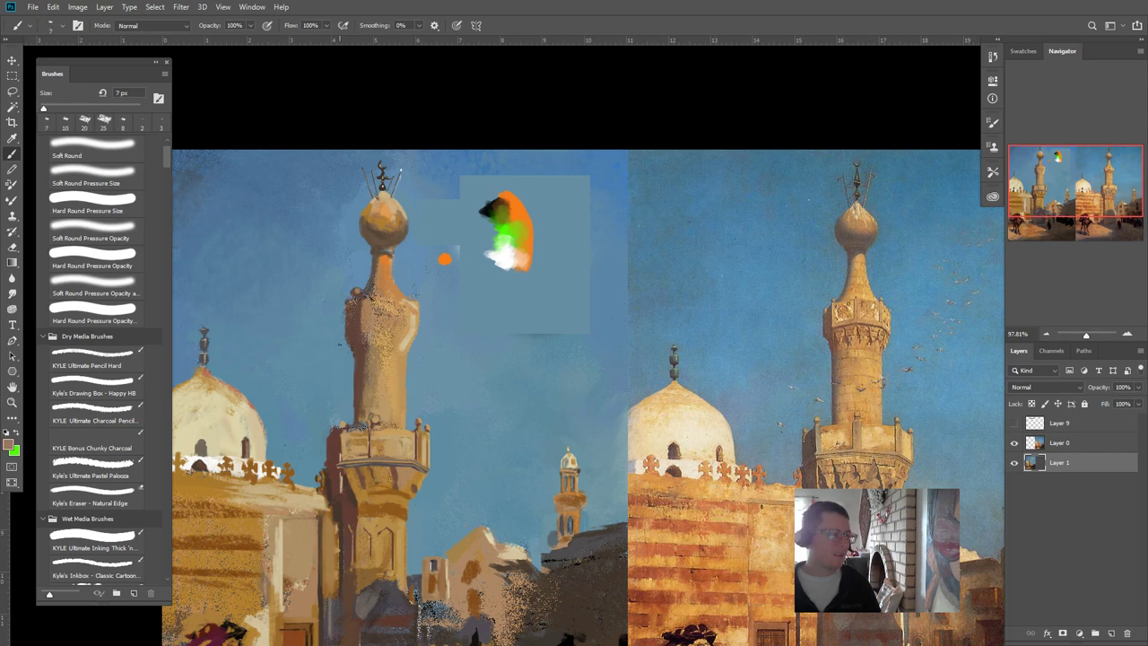
pyautogui.keyDown('alt'); pyautogui.click(366, 282); pyautogui.keyUp('alt')
# - Draw the ledge line and slanted brackets beneath the upper gallery with sampled dark brown at 7 px
pyautogui.keyDown('alt'); pyautogui.click(360, 317); pyautogui.keyUp('alt')
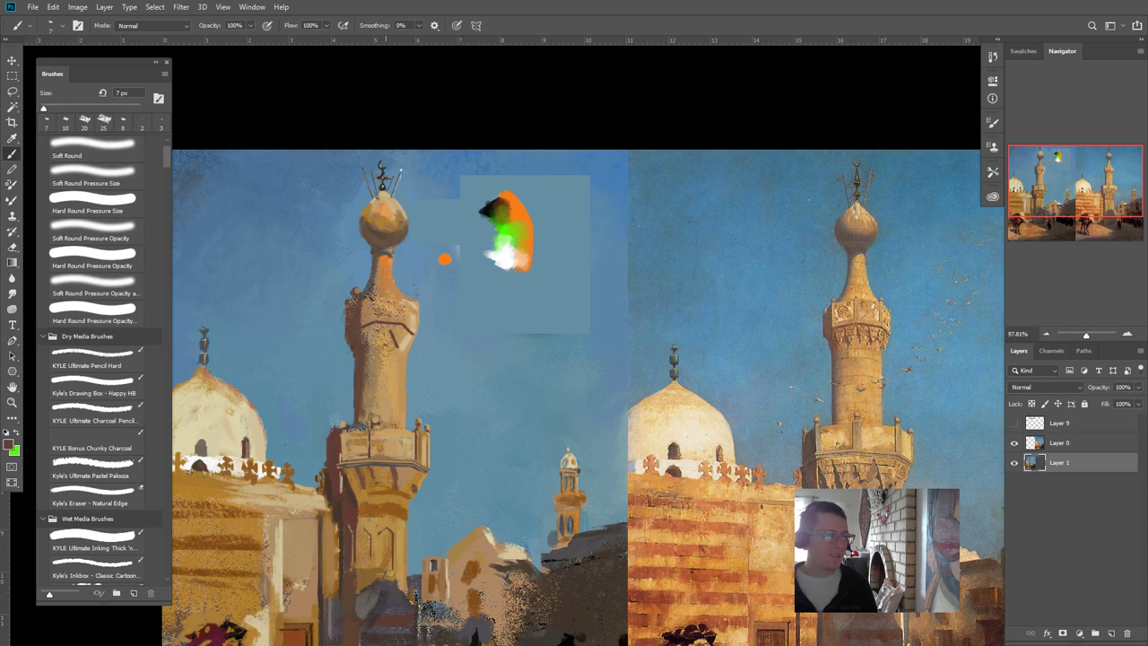
pyautogui.moveTo(378, 331); pyautogui.dragTo(387, 345)
pyautogui.click(368, 339)
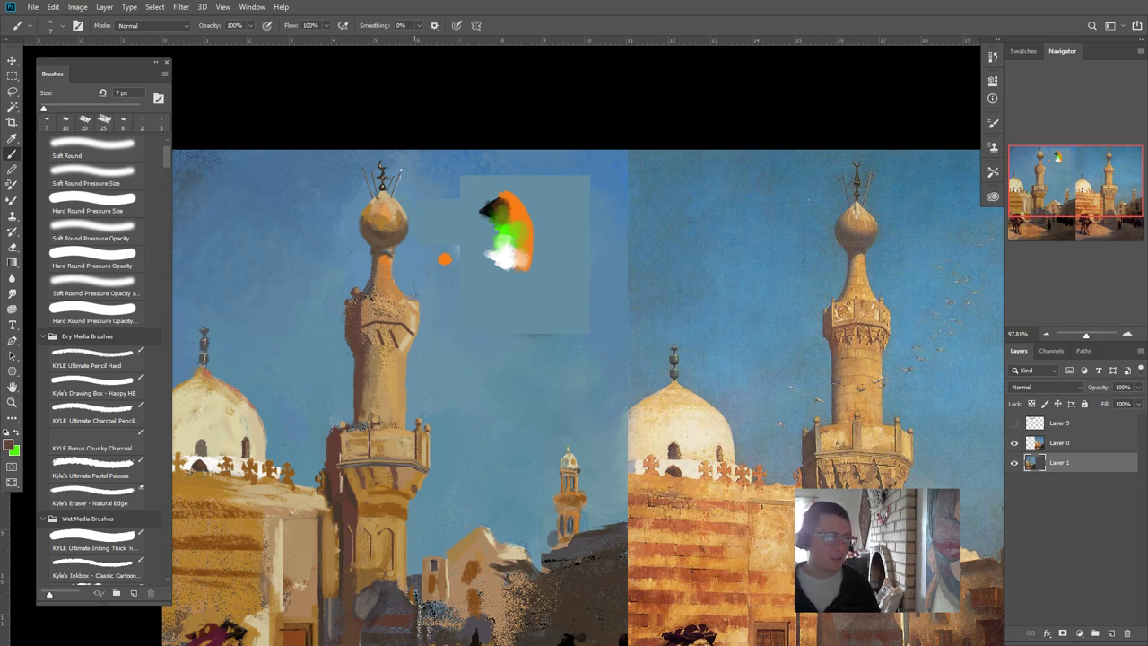
# - Add small sampled tan strokes below the upper gallery's shaded side and compare the whole study with the reference
pyautogui.keyDown('alt'); pyautogui.click(387, 374); pyautogui.keyUp('alt')
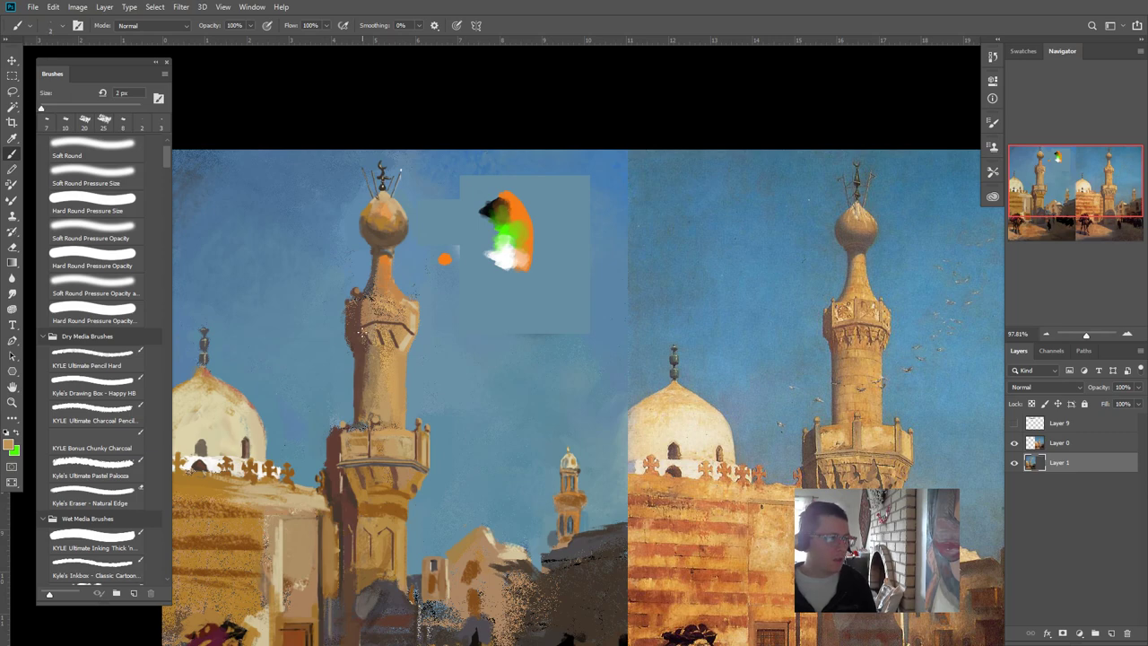
pyautogui.moveTo(357, 333); pyautogui.dragTo(357, 340)
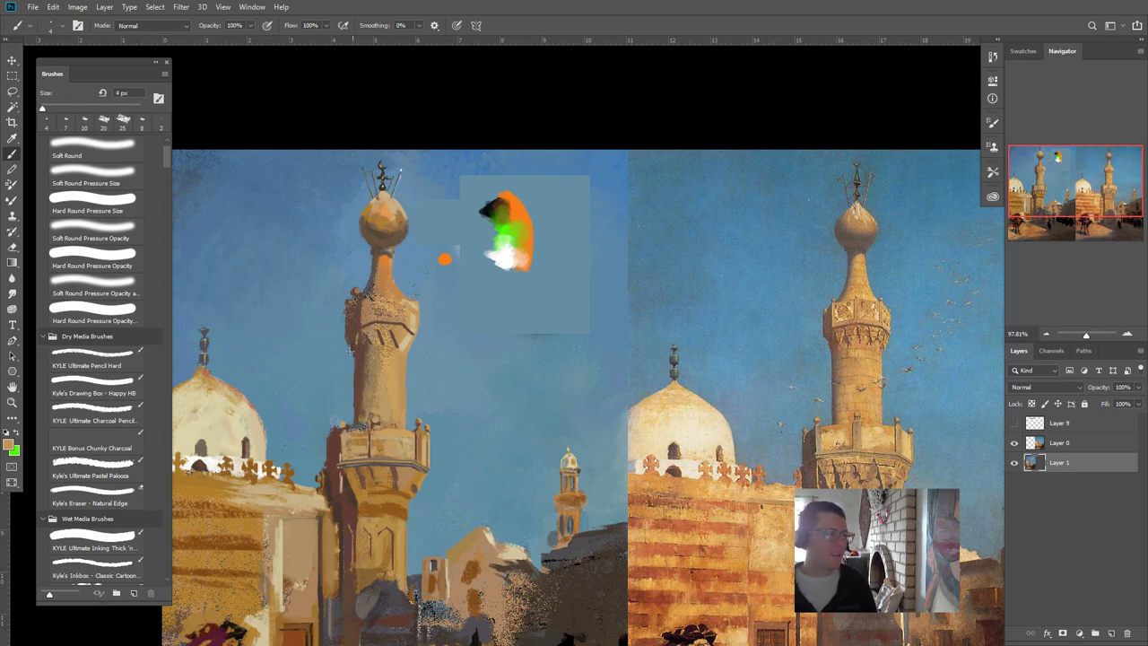
pyautogui.scroll(-2, 368, 405)
pyautogui.scroll(-4, 368, 415)
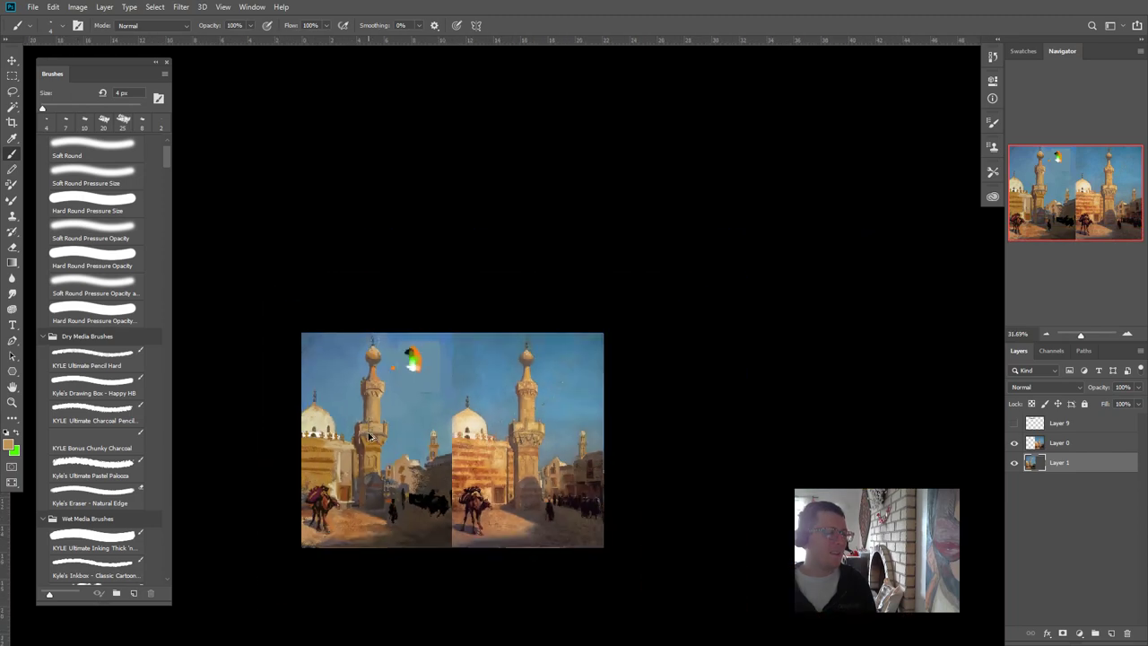
pyautogui.scroll(5, 367, 414)
pyautogui.scroll(3, 370, 434)
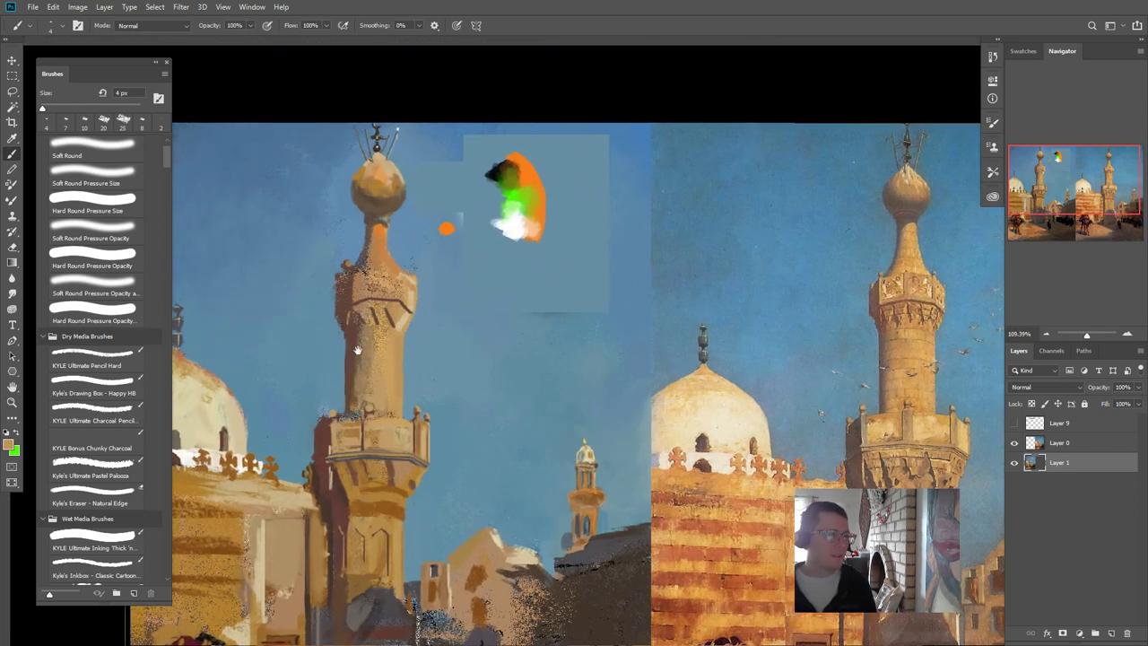
# - Mark the upper gallery's vertical panel edges with thin sampled dark brown lines at 3 px
pyautogui.keyDown('alt'); pyautogui.click(337, 323); pyautogui.keyUp('alt')
pyautogui.press('[')
pyautogui.press('[')
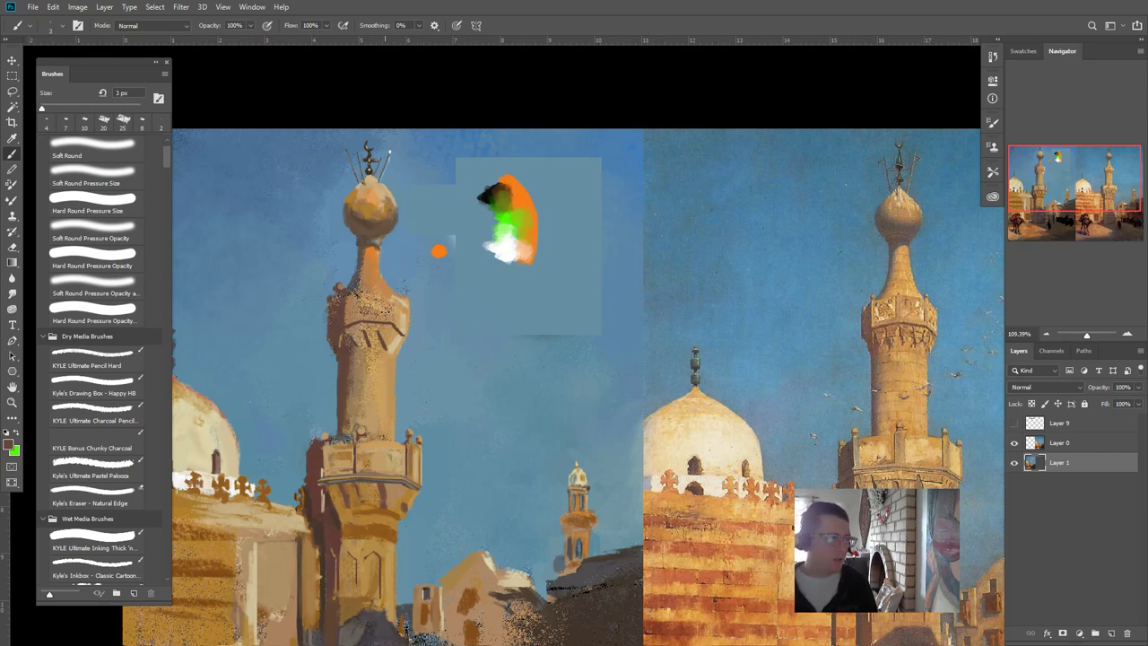
pyautogui.moveTo(385, 309); pyautogui.dragTo(386, 301)
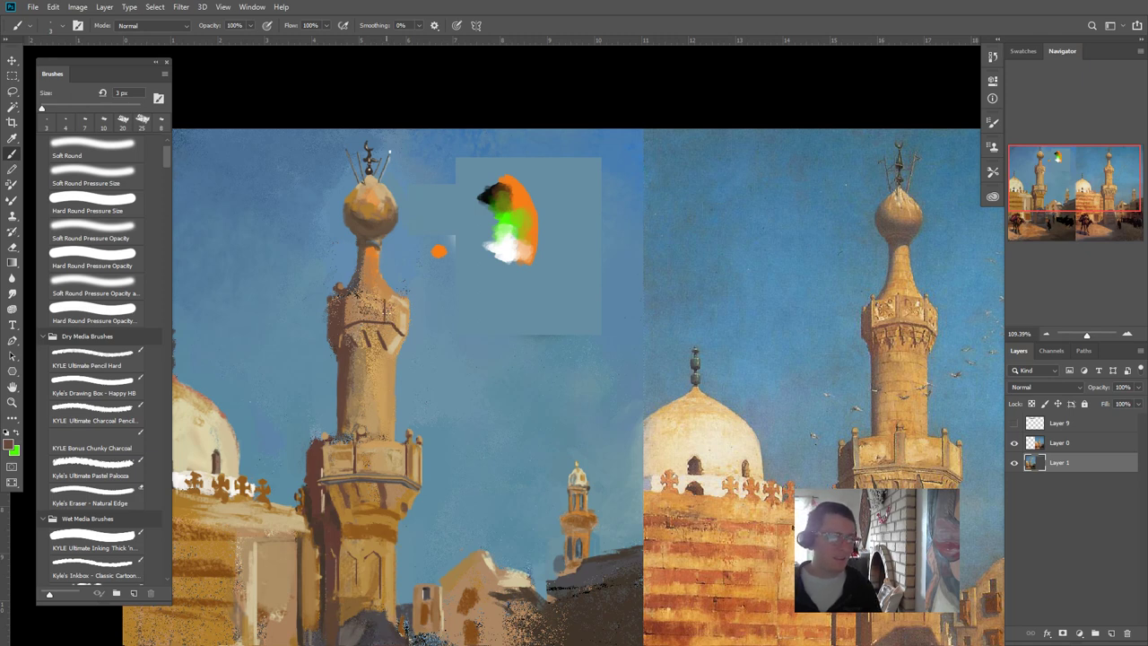
pyautogui.press('z')
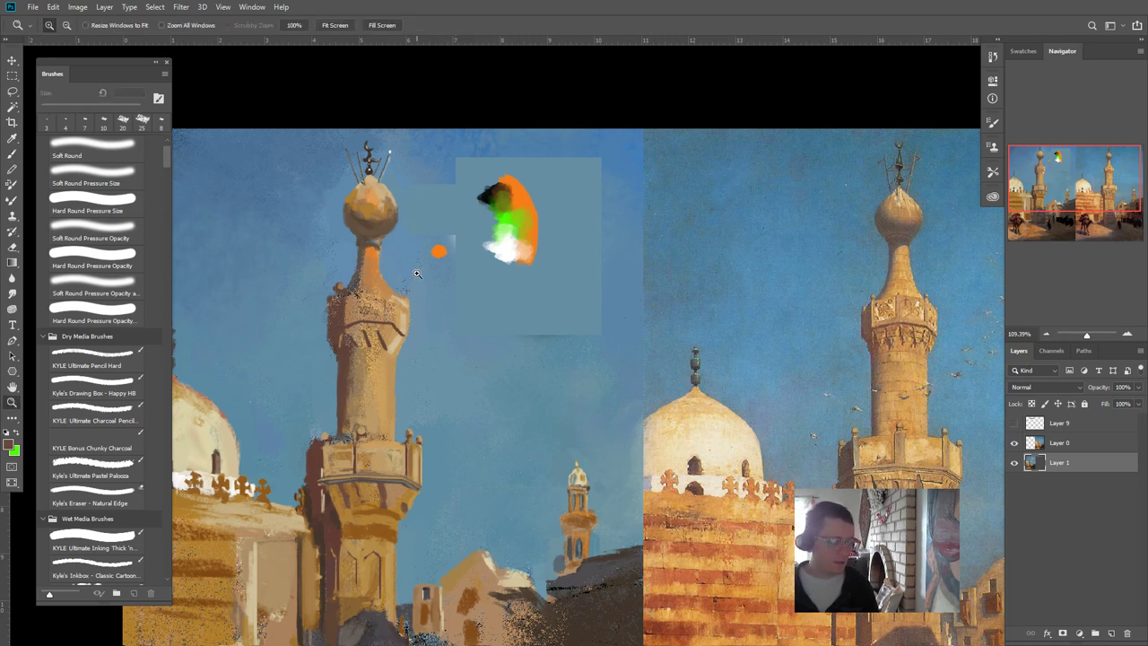
pyautogui.click(384, 286)
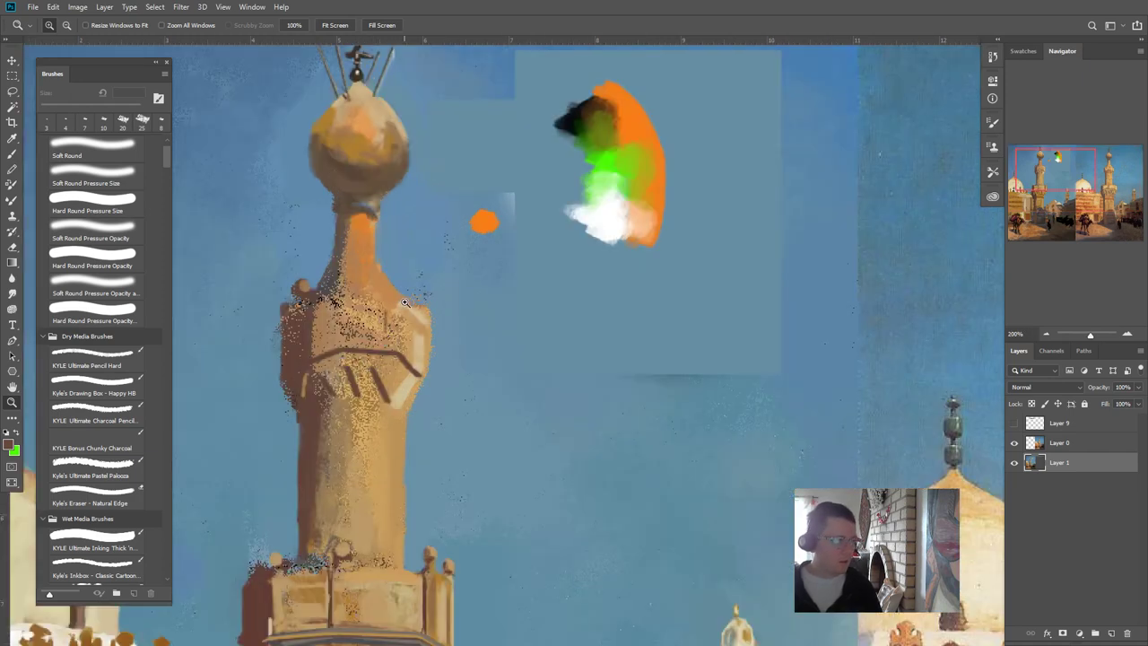
pyautogui.press('b')
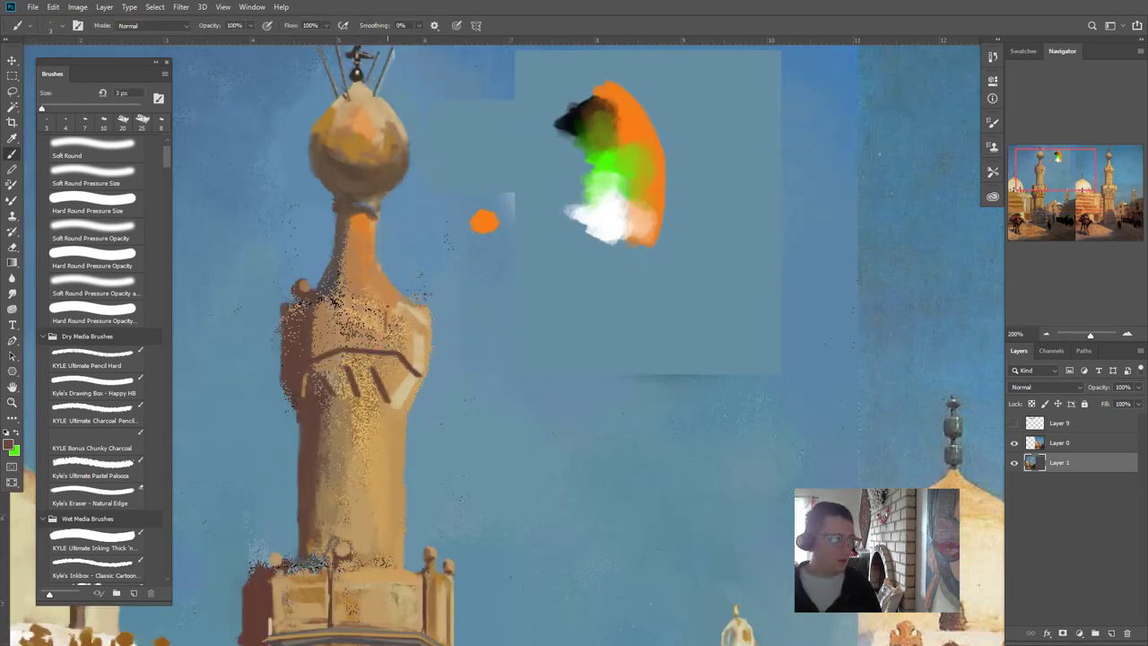
pyautogui.moveTo(391, 303); pyautogui.dragTo(392, 339)
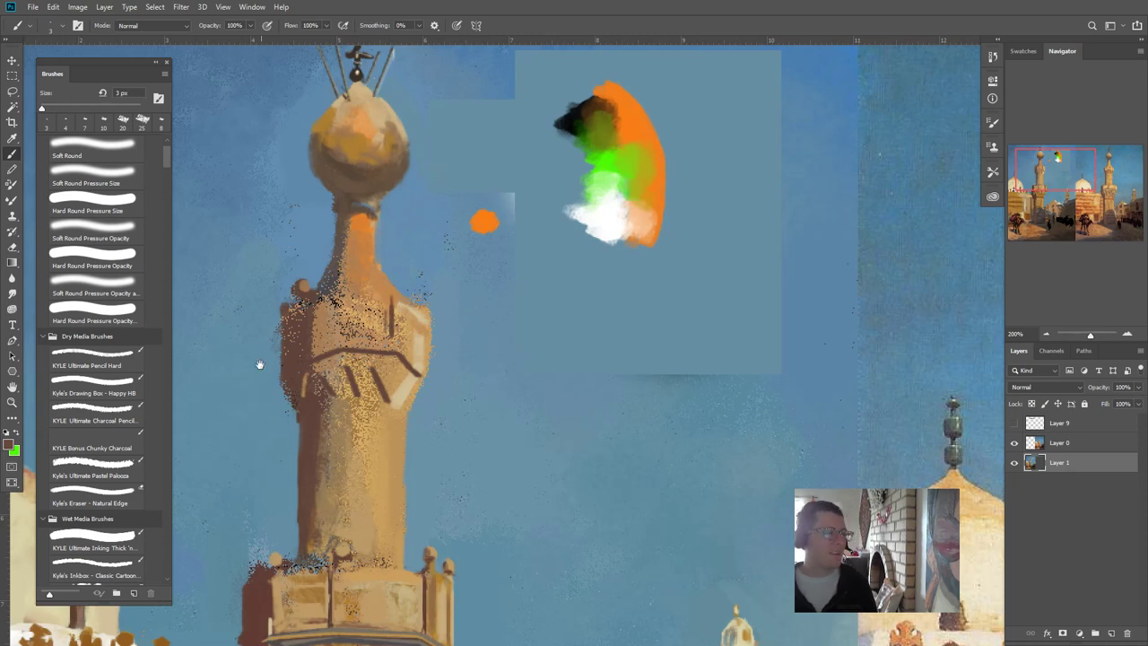
pyautogui.moveTo(305, 387); pyautogui.dragTo(306, 309)
pyautogui.moveTo(308, 349); pyautogui.dragTo(261, 348)
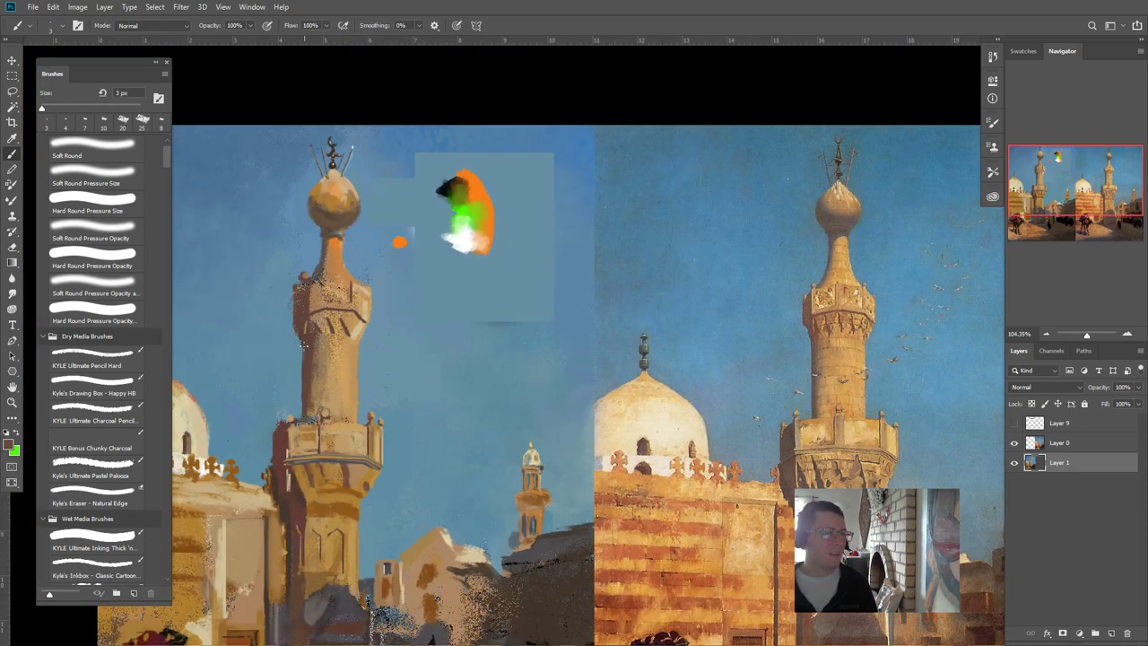
# - Trim the sunlit upper edge of the gallery and the neck's flare with sampled sky blue at 9 px
pyautogui.moveTo(259, 294); pyautogui.dragTo(253, 302)
pyautogui.keyDown('alt'); pyautogui.click(386, 289); pyautogui.keyUp('alt')
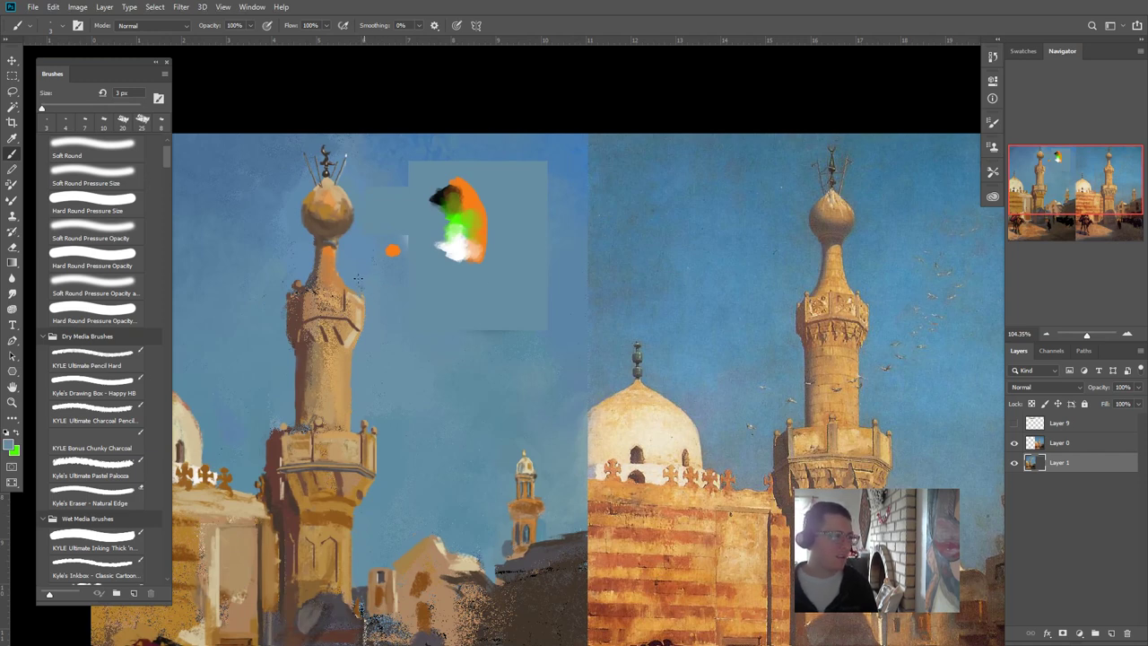
pyautogui.press(']')
pyautogui.press(']')
pyautogui.press(']')
pyautogui.press(']')
pyautogui.press(']')
pyautogui.press(']')
pyautogui.moveTo(357, 294); pyautogui.dragTo(350, 291)
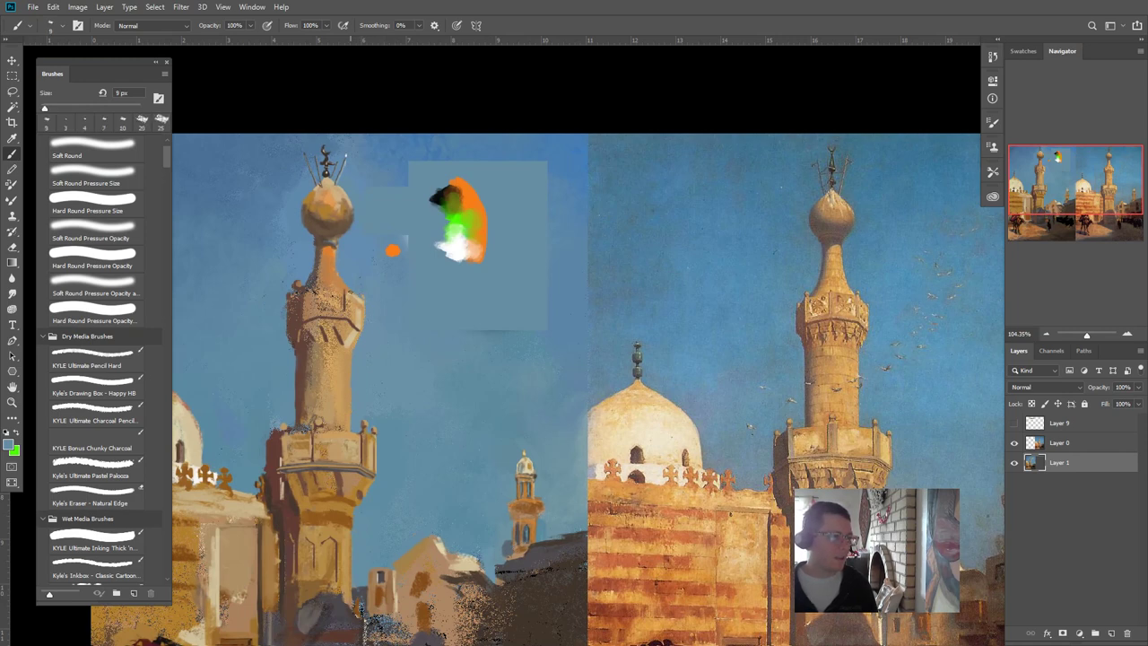
# - Restate the gallery's sunlit corner with sampled tan and clean its contour with sampled sky blue at 8 px and 9 px
pyautogui.keyDown('alt'); pyautogui.click(350, 295); pyautogui.keyUp('alt')
pyautogui.click(357, 297)
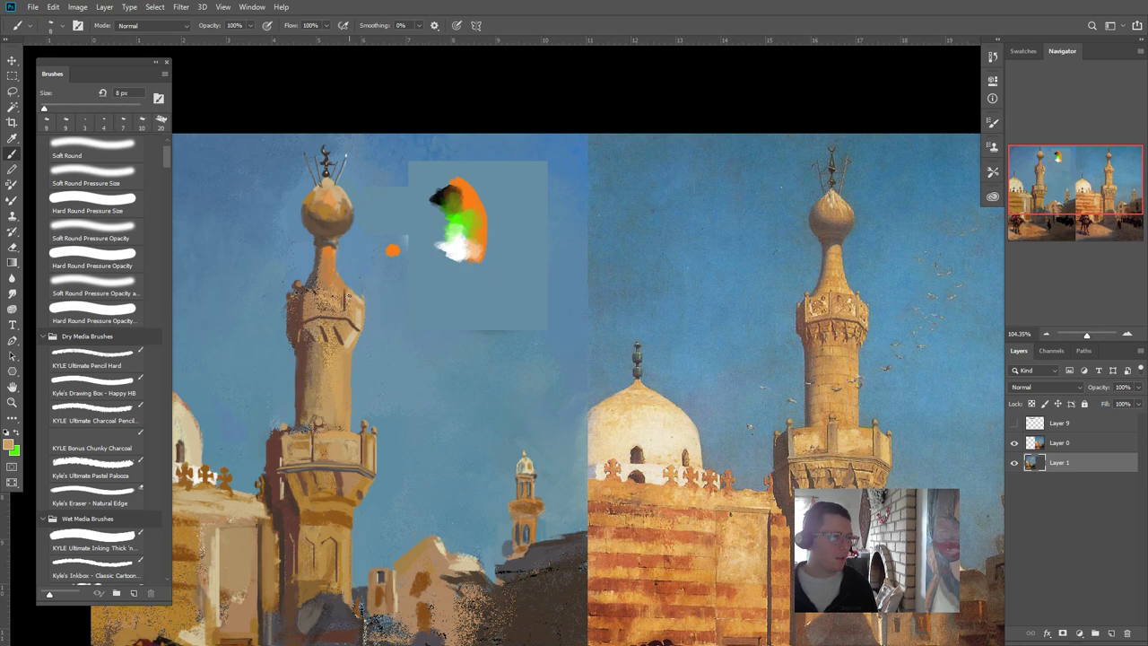
pyautogui.keyDown('alt'); pyautogui.click(349, 302); pyautogui.keyUp('alt')
pyautogui.keyDown('alt'); pyautogui.click(359, 284); pyautogui.keyUp('alt')
pyautogui.keyDown('alt'); pyautogui.click(362, 316); pyautogui.keyUp('alt')
pyautogui.press('[')
pyautogui.press(']')
pyautogui.press(']')
pyautogui.keyDown('alt'); pyautogui.click(350, 269); pyautogui.keyUp('alt')
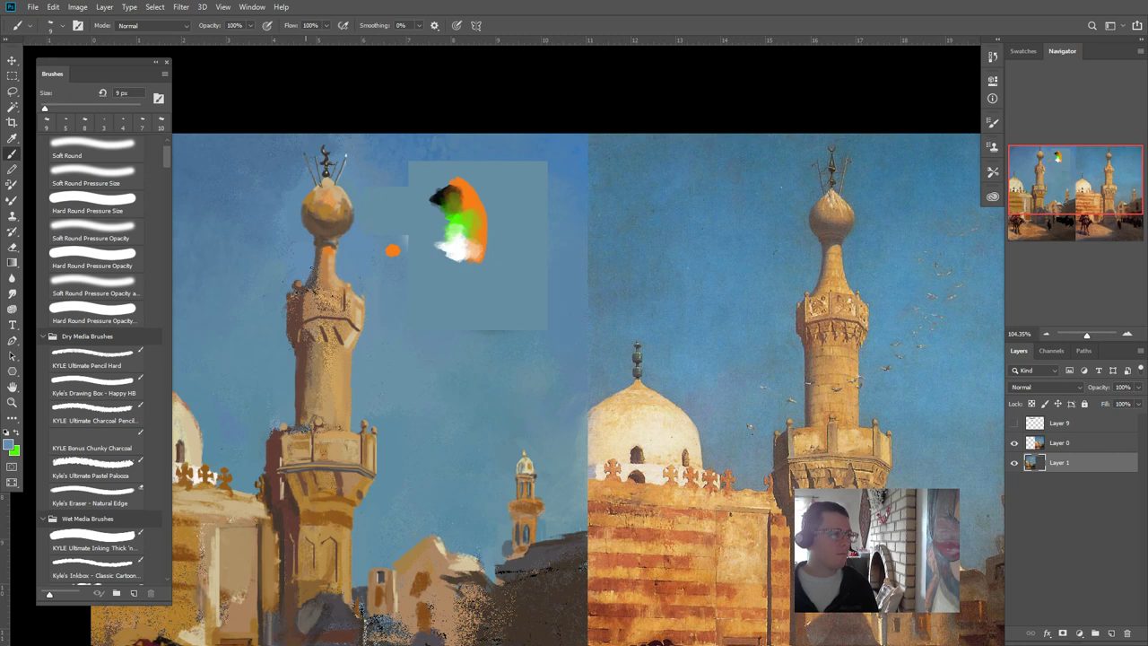
# - Clean up the shaded contour of the neck and gallery with sampled brown and sky blue, enlarging the brush to 15 px
pyautogui.keyDown('alt'); pyautogui.click(315, 280); pyautogui.keyUp('alt')
pyautogui.keyDown('alt'); pyautogui.click(309, 260); pyautogui.keyUp('alt')
pyautogui.press(']')
pyautogui.press(']')
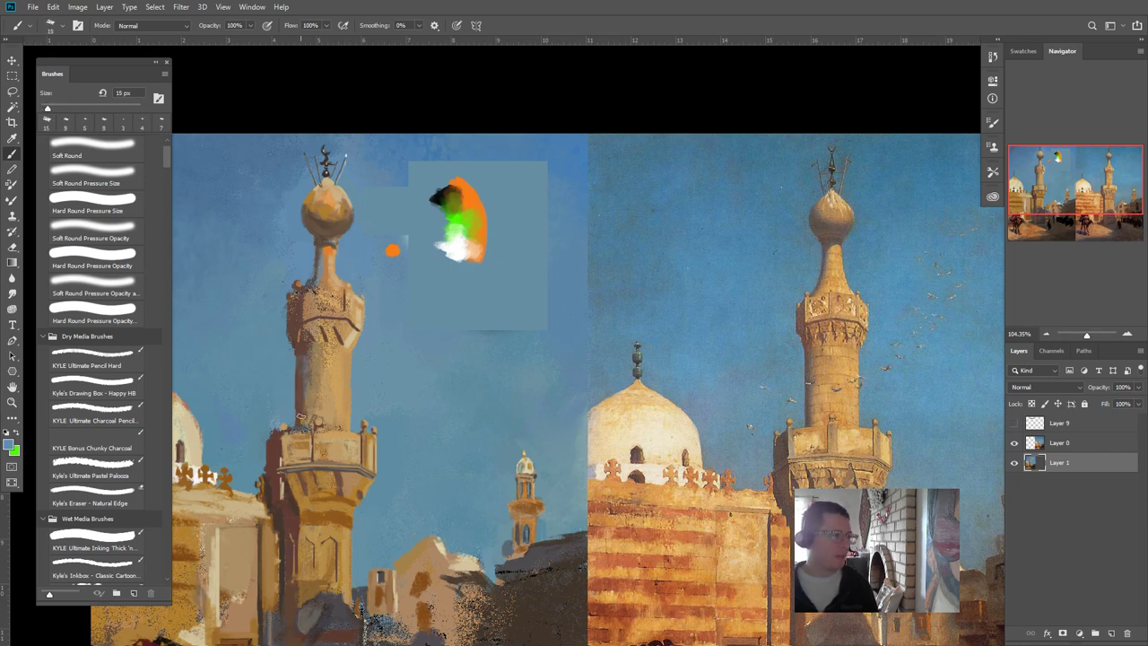
# - Shade the dark side of the minaret's upper shaft with sampled grey-brown and tan strokes at 10 px
pyautogui.press('[')
pyautogui.keyDown('alt'); pyautogui.click(300, 384); pyautogui.keyUp('alt')
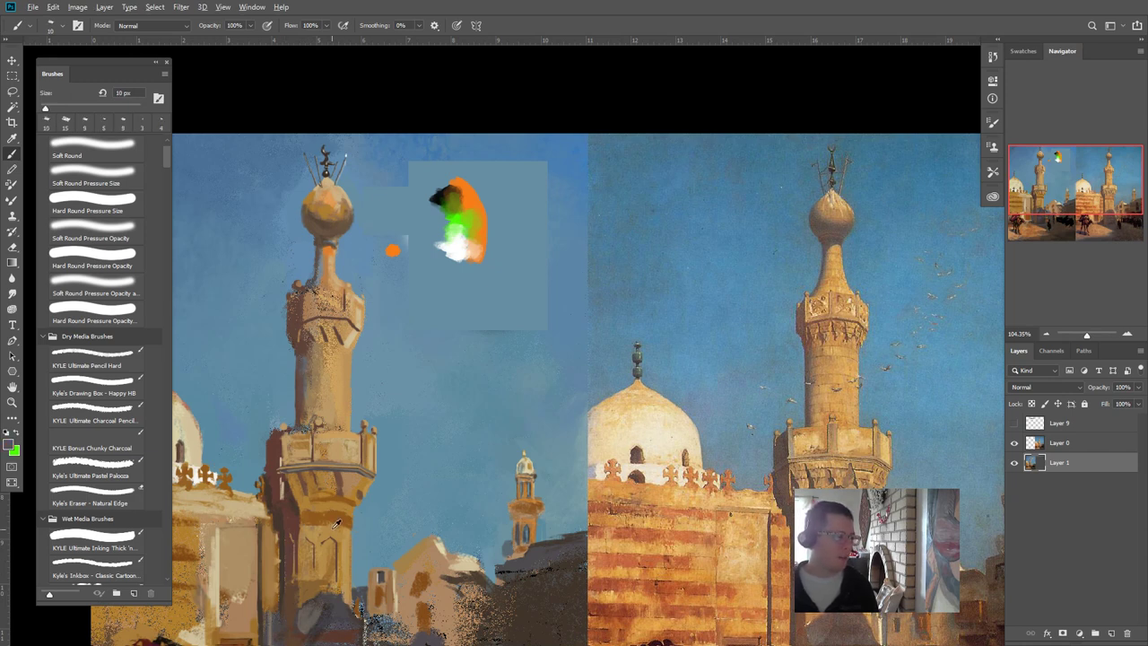
pyautogui.keyDown('alt'); pyautogui.click(315, 386); pyautogui.keyUp('alt')
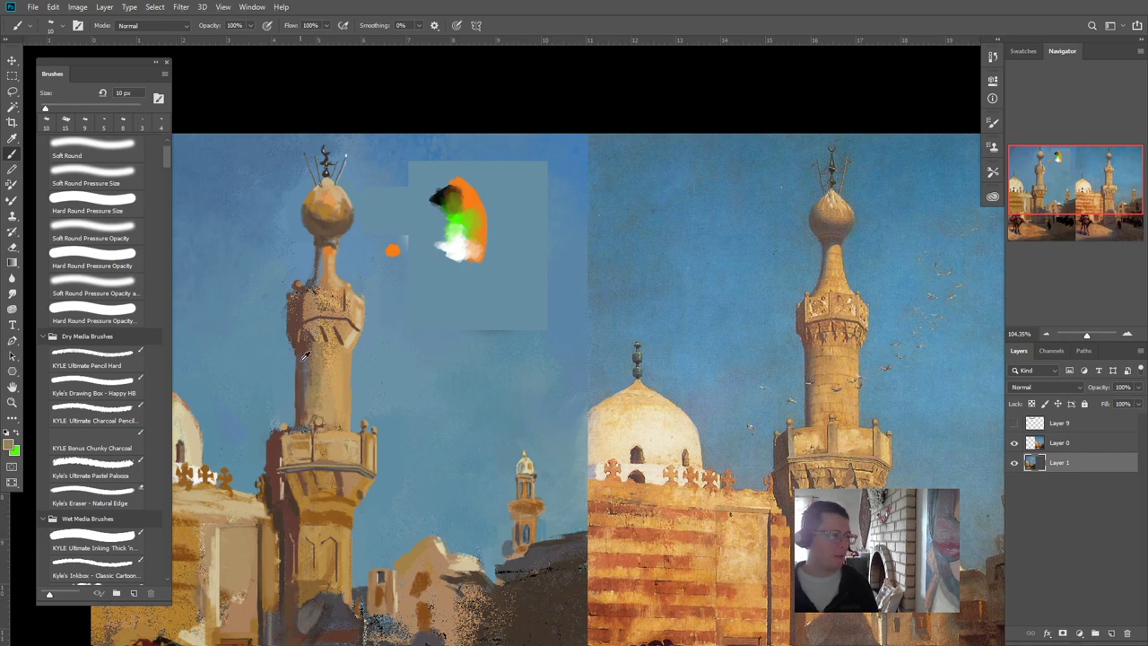
pyautogui.keyDown('alt'); pyautogui.click(308, 359); pyautogui.keyUp('alt')
pyautogui.keyDown('alt'); pyautogui.click(296, 388); pyautogui.keyUp('alt')
pyautogui.keyDown('alt'); pyautogui.click(303, 383); pyautogui.keyUp('alt')
# - Rework the upper shaft with sampled dark brown and tan at 25 px, sampling sky blue for its sunlit edge
pyautogui.keyDown('alt'); pyautogui.click(275, 453); pyautogui.keyUp('alt')
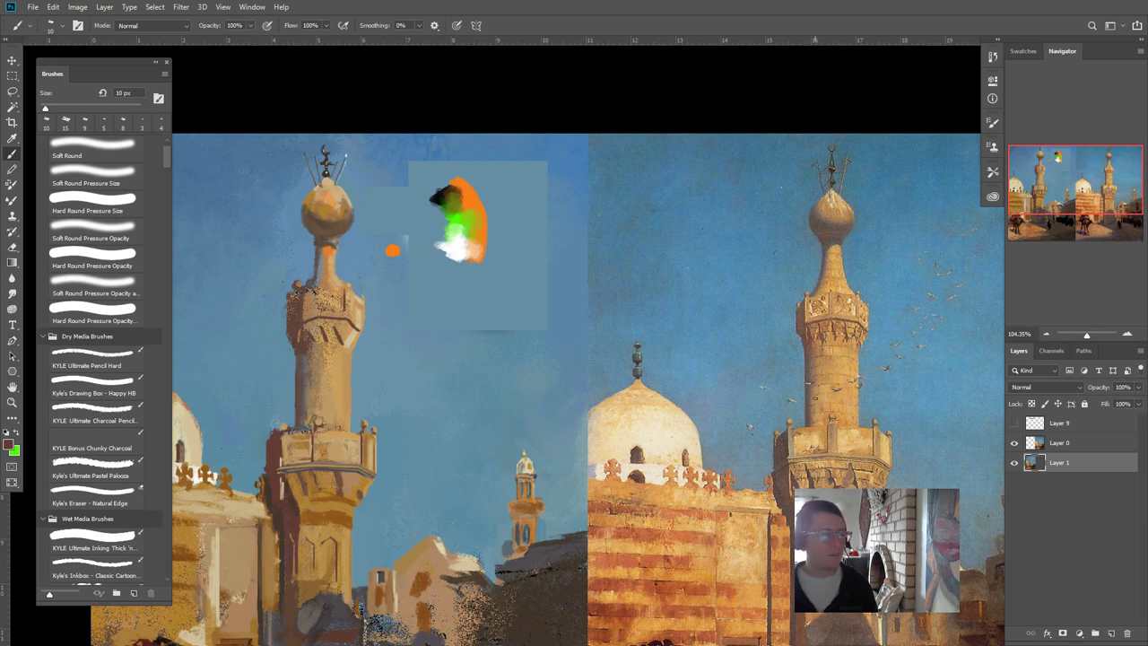
pyautogui.press(']')
pyautogui.press(']')
pyautogui.press(']')
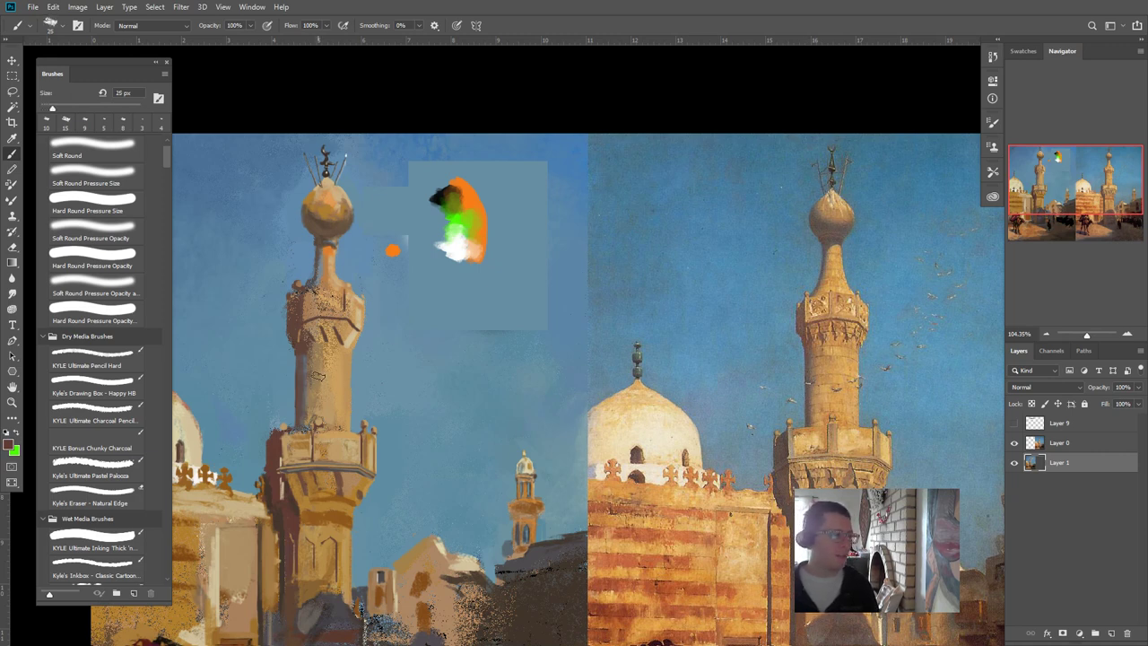
pyautogui.keyDown('alt'); pyautogui.click(312, 374); pyautogui.keyUp('alt')
pyautogui.keyDown('alt'); pyautogui.click(393, 393); pyautogui.keyUp('alt')
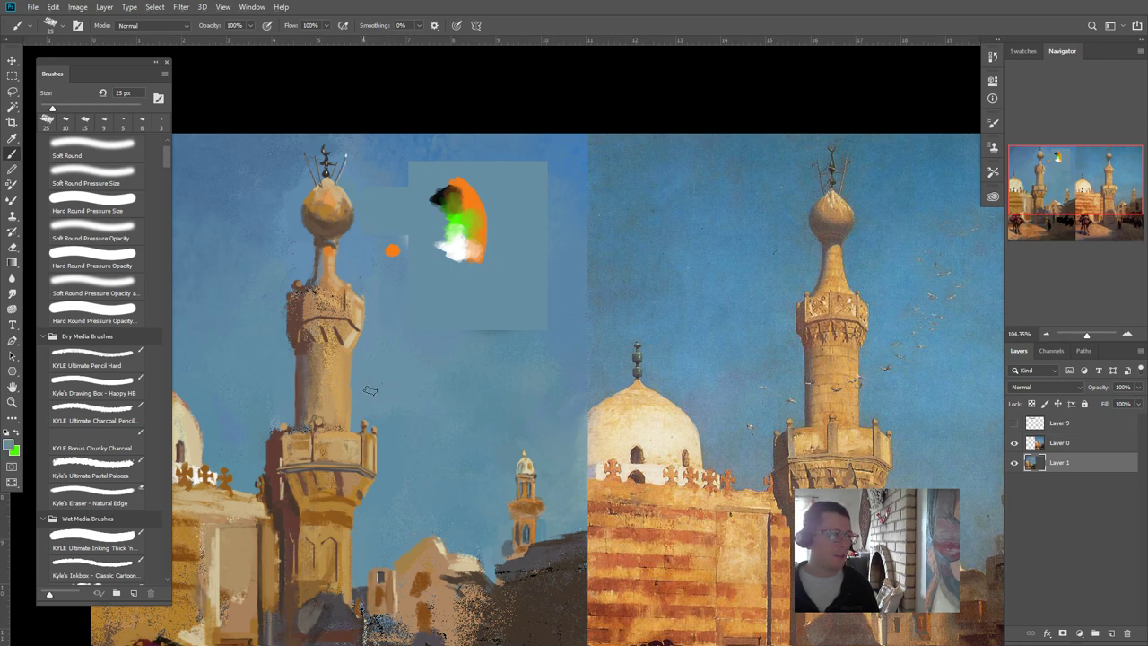
# - Create a new layer above the painting and draw fine detail on the upper shaft with sampled dark brown at 4 px
pyautogui.hotkey('ctrl', 'shift', 'n')
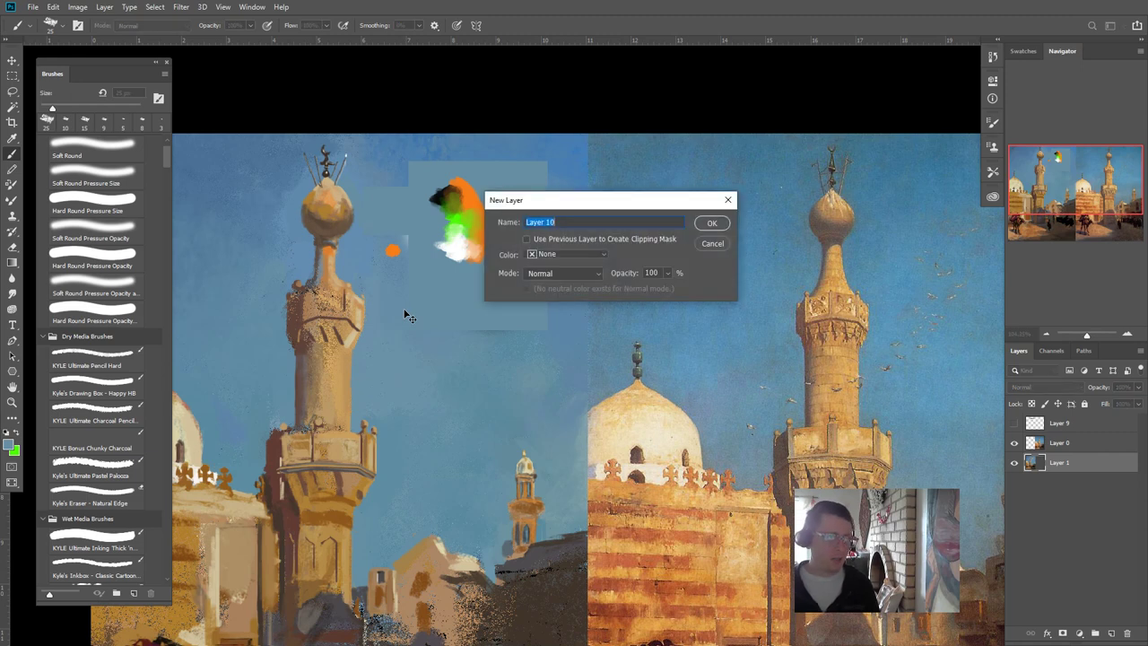
pyautogui.press('Return')
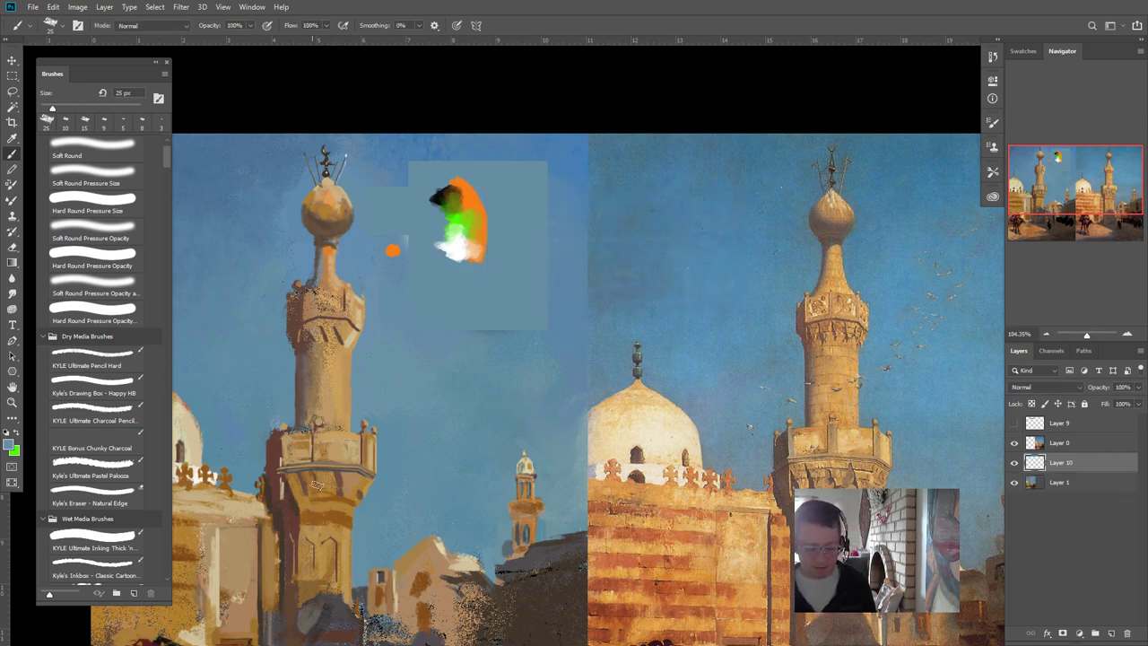
pyautogui.press('[')
pyautogui.press('[')
pyautogui.press('[')
pyautogui.press('[')
pyautogui.press('[')
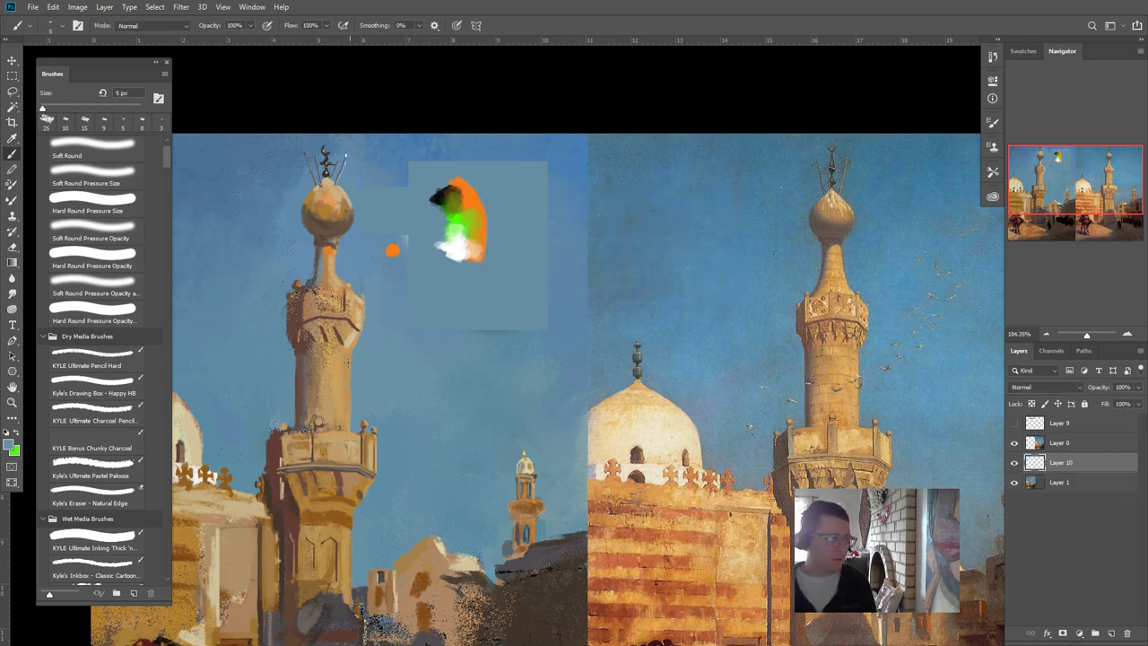
pyautogui.keyDown('alt'); pyautogui.click(301, 328); pyautogui.keyUp('alt')
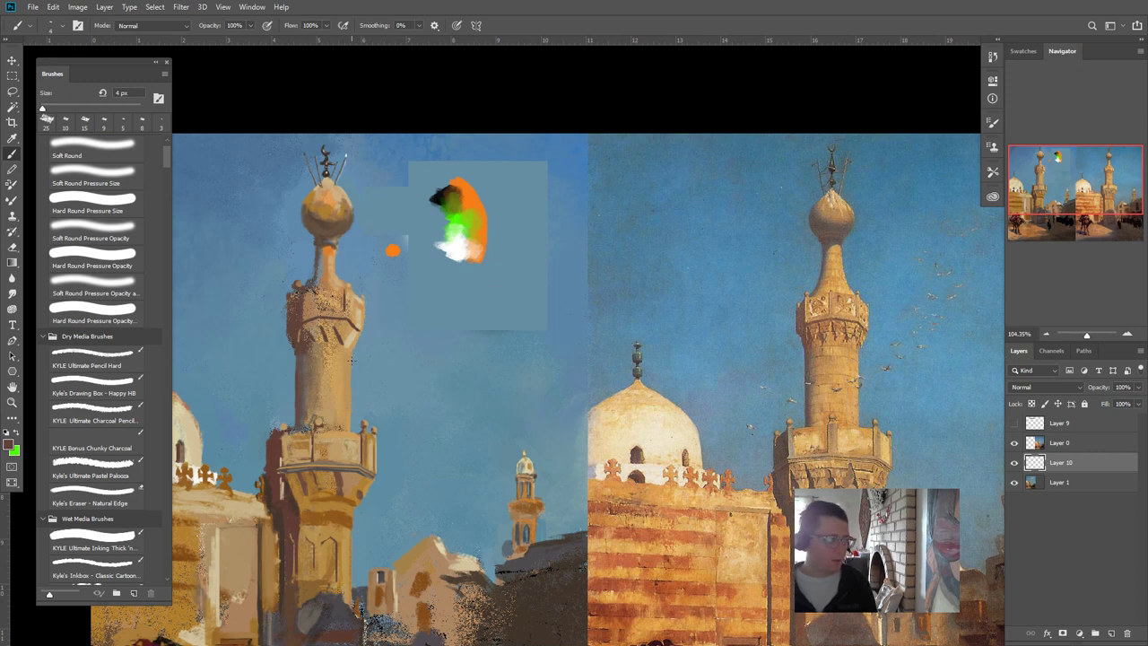
pyautogui.click(352, 360)
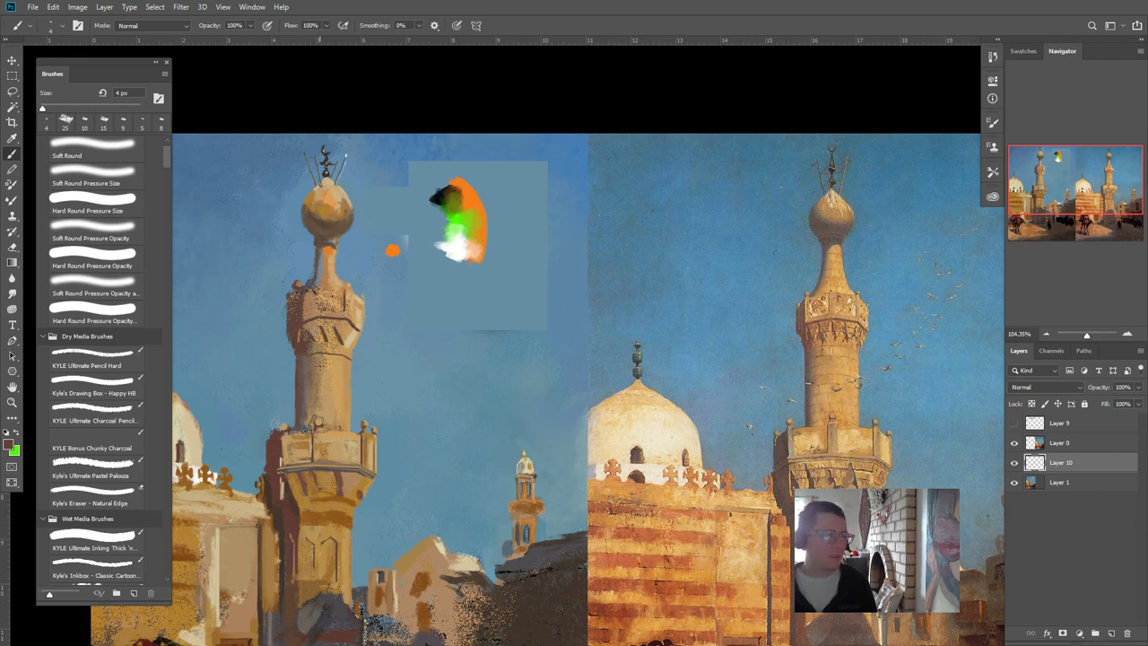
# - Duplicate the ring-line detail layer three times, spacing the copies down the minaret's upper shaft
pyautogui.moveTo(336, 365); pyautogui.dragTo(366, 371)
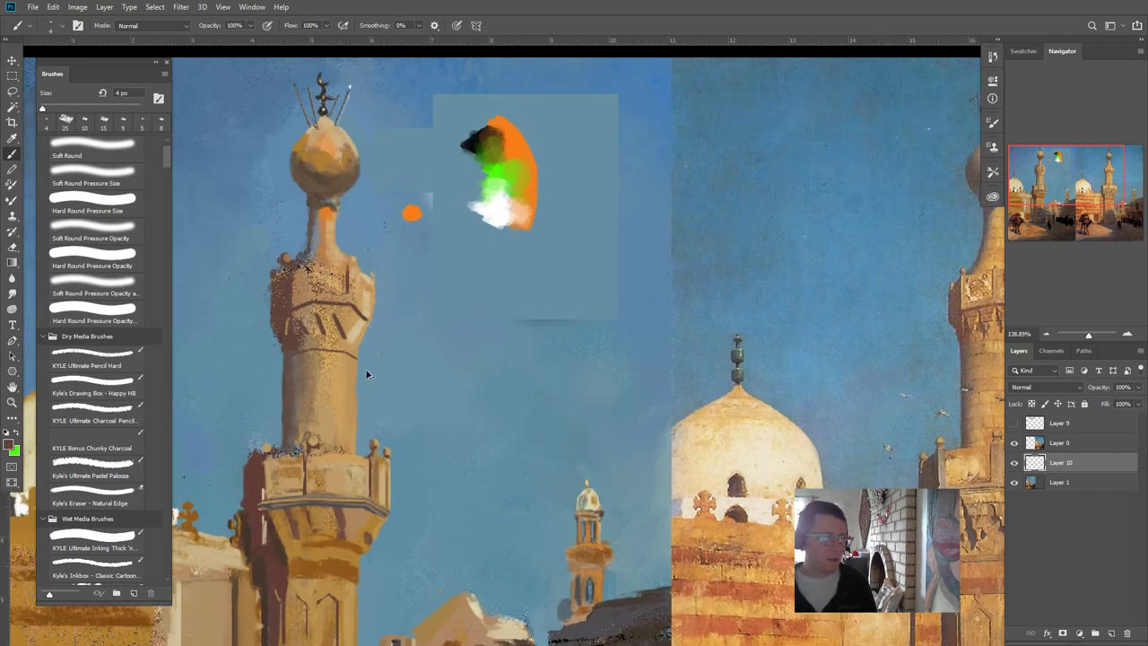
pyautogui.moveTo(518, 374); pyautogui.dragTo(420, 375)
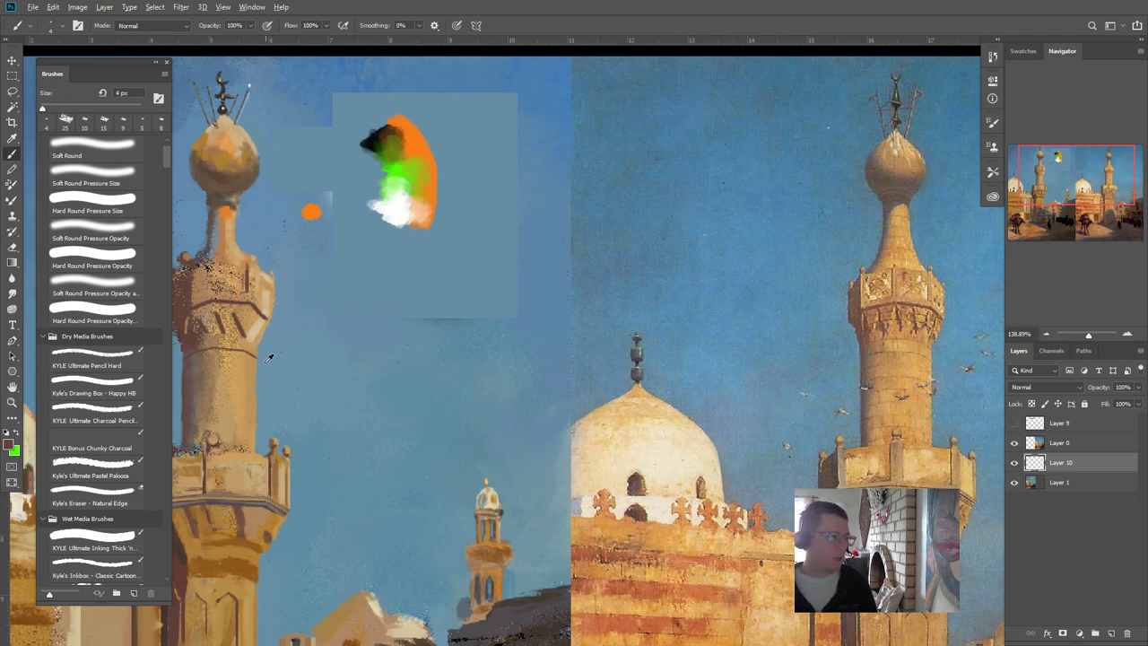
pyautogui.keyDown('alt'); pyautogui.click(255, 348); pyautogui.keyUp('alt')
pyautogui.scroll(-7, 319, 415)
pyautogui.scroll(2, 307, 424)
pyautogui.press('v')
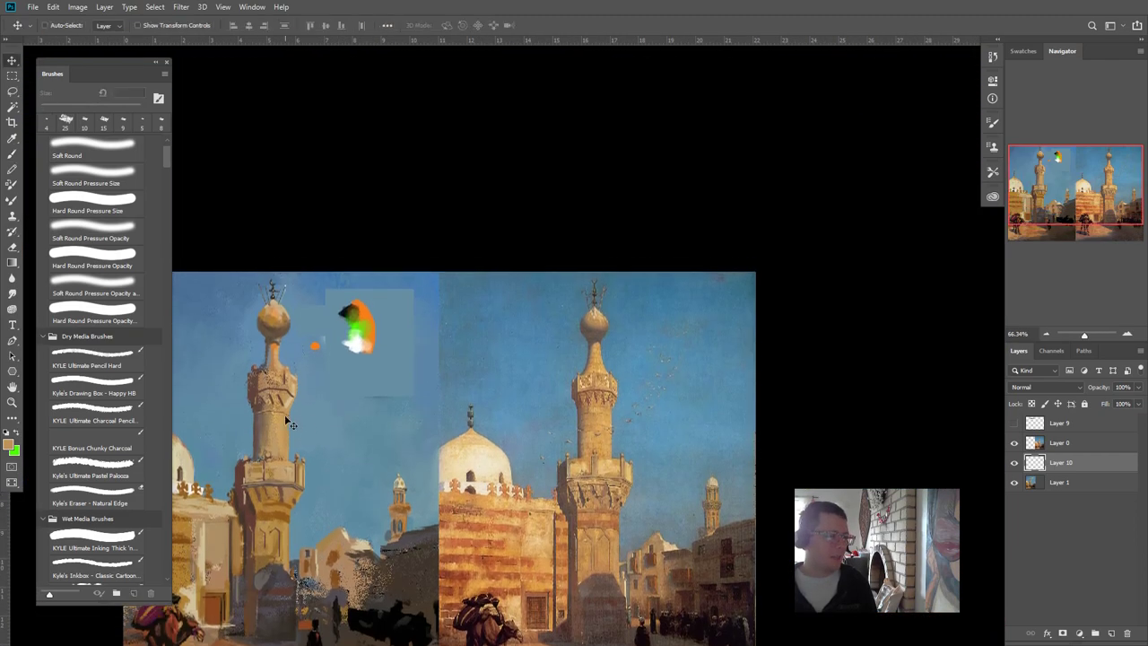
pyautogui.scroll(4, 291, 424)
pyautogui.moveTo(282, 424); pyautogui.dragTo(273, 446)
pyautogui.moveTo(272, 440); pyautogui.dragTo(271, 466)
pyautogui.moveTo(269, 465); pyautogui.dragTo(265, 491)
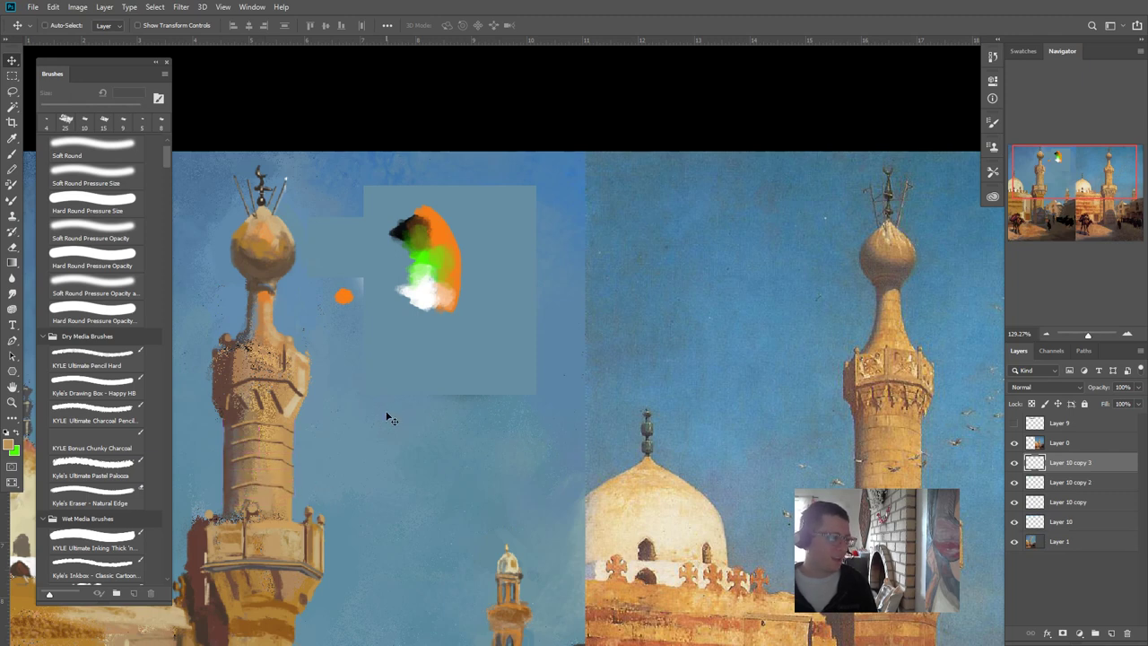
# - Nudge the lowest line copy upward and adjust its height with Free Transform
pyautogui.press('Up')
pyautogui.press('Up')
pyautogui.press('Up')
pyautogui.press('ctrl')
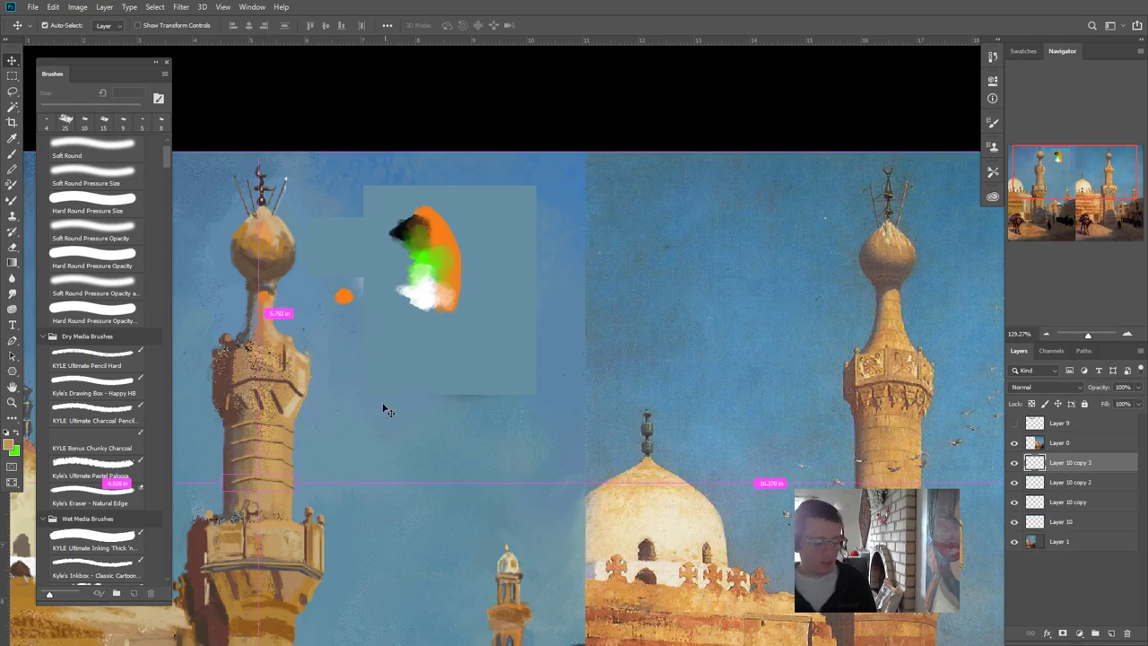
pyautogui.hotkey('ctrl', 't')
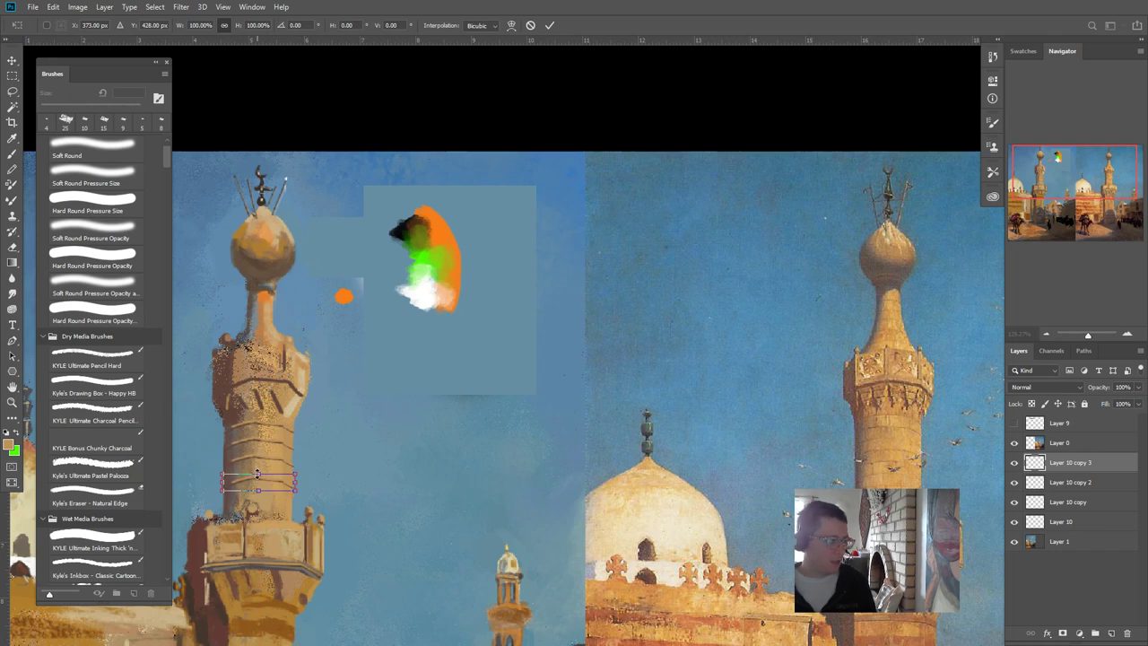
pyautogui.moveTo(255, 473); pyautogui.dragTo(263, 504)
pyautogui.press('Return')
# - Add a fourth line copy near the shaft's base, adjust it with Free Transform, and merge the line layers into one
pyautogui.hotkey('ctrl', 'r')
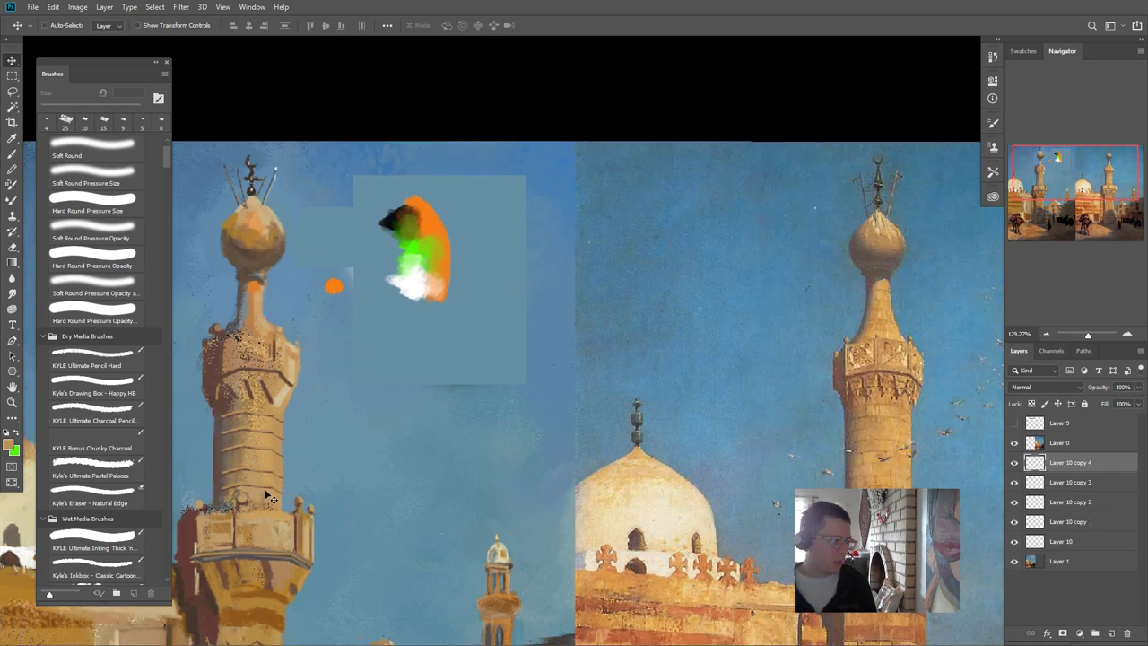
pyautogui.hotkey('ctrl', 't')
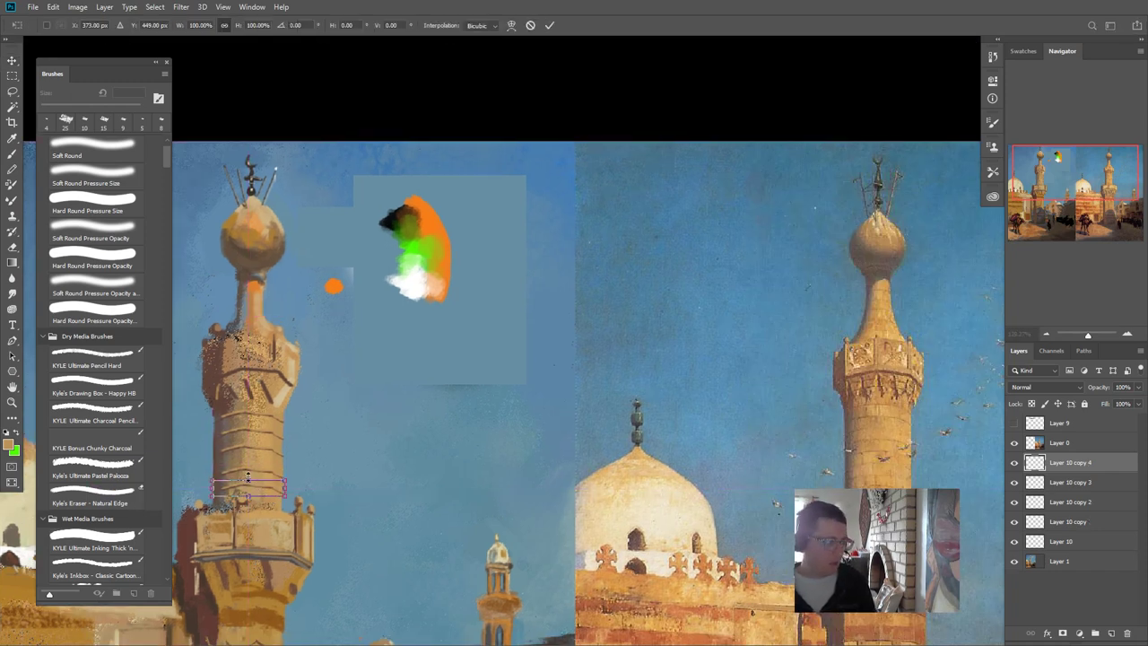
pyautogui.moveTo(248, 482); pyautogui.dragTo(248, 481)
pyautogui.press('Return')
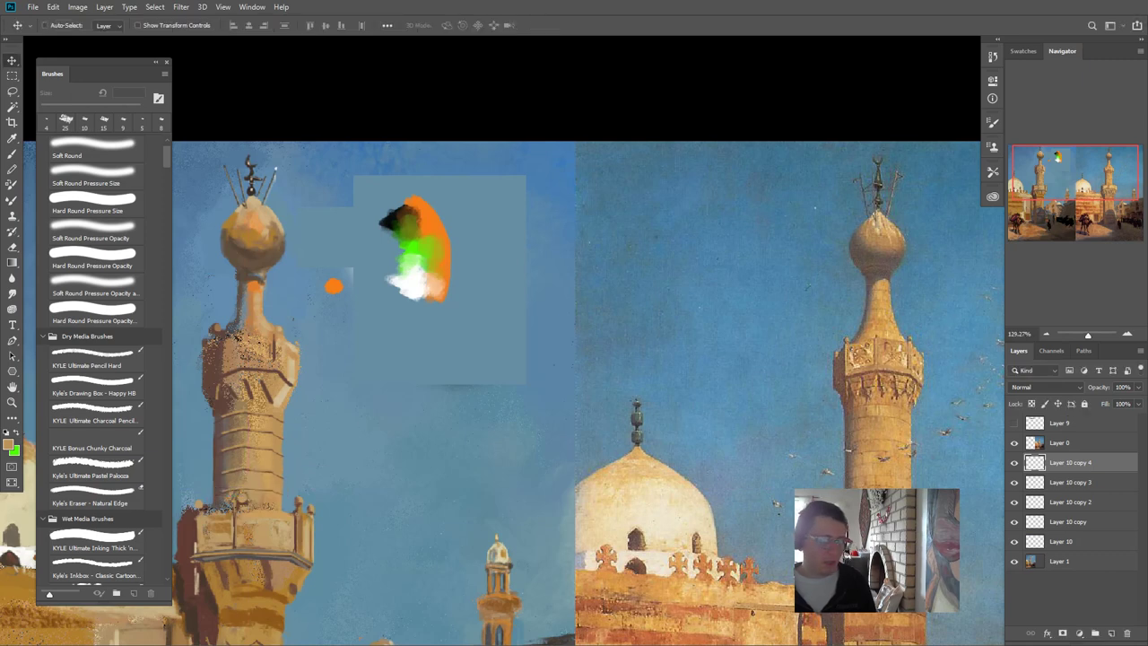
pyautogui.keyDown('shift'); pyautogui.click(1031, 542); pyautogui.keyUp('shift')
pyautogui.hotkey('ctrl', 'e')
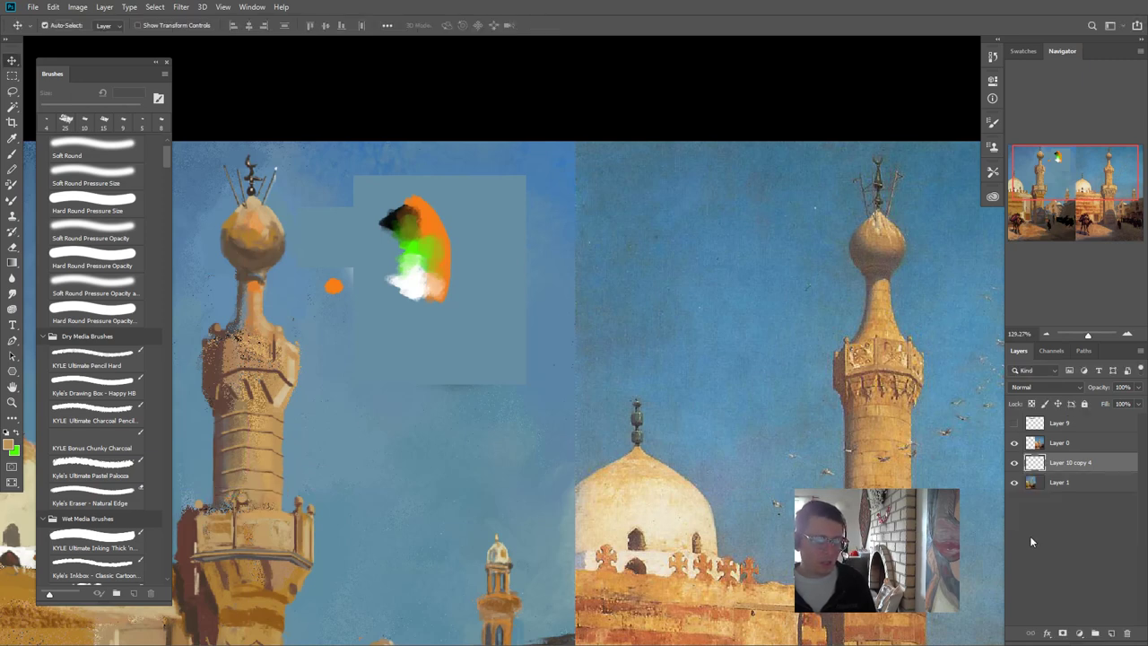
# - Soften the ring lines on the upper shaft with a 50 px soft round pressure eraser at 10% flow
pyautogui.scroll(-1, 427, 437)
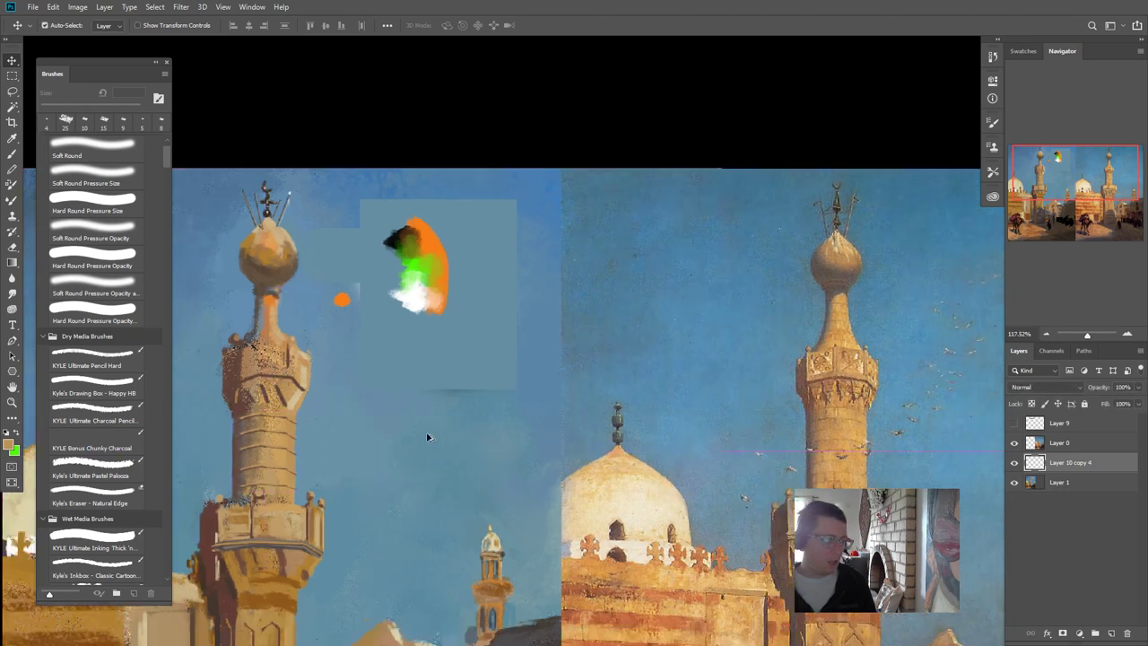
pyautogui.press('b')
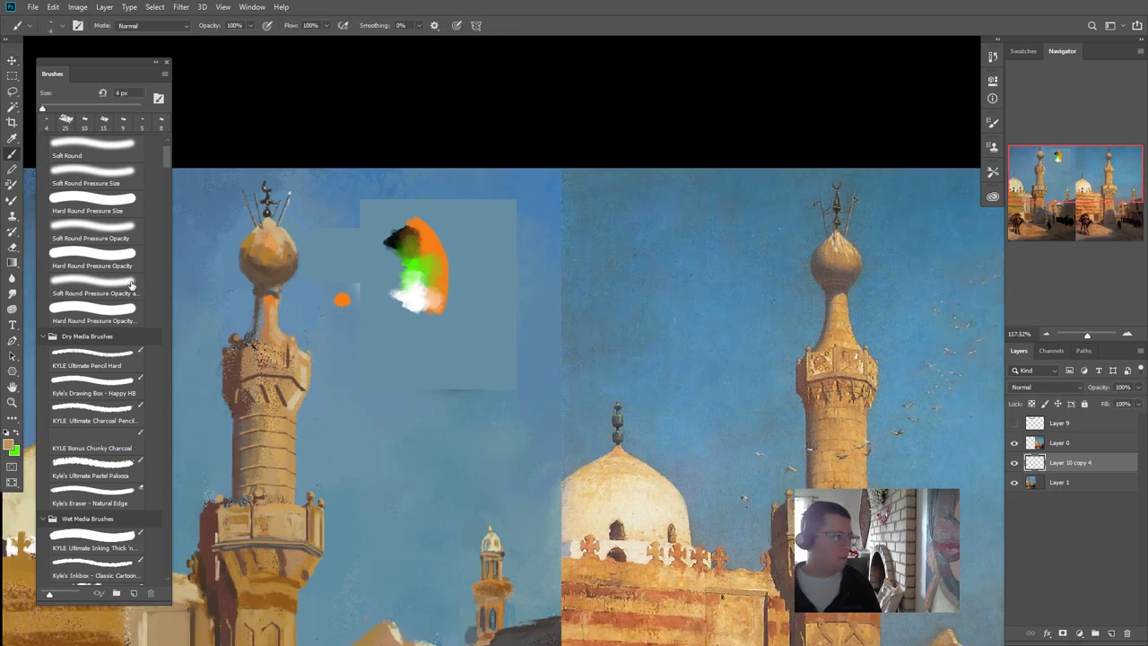
pyautogui.click(131, 286)
pyautogui.press('e')
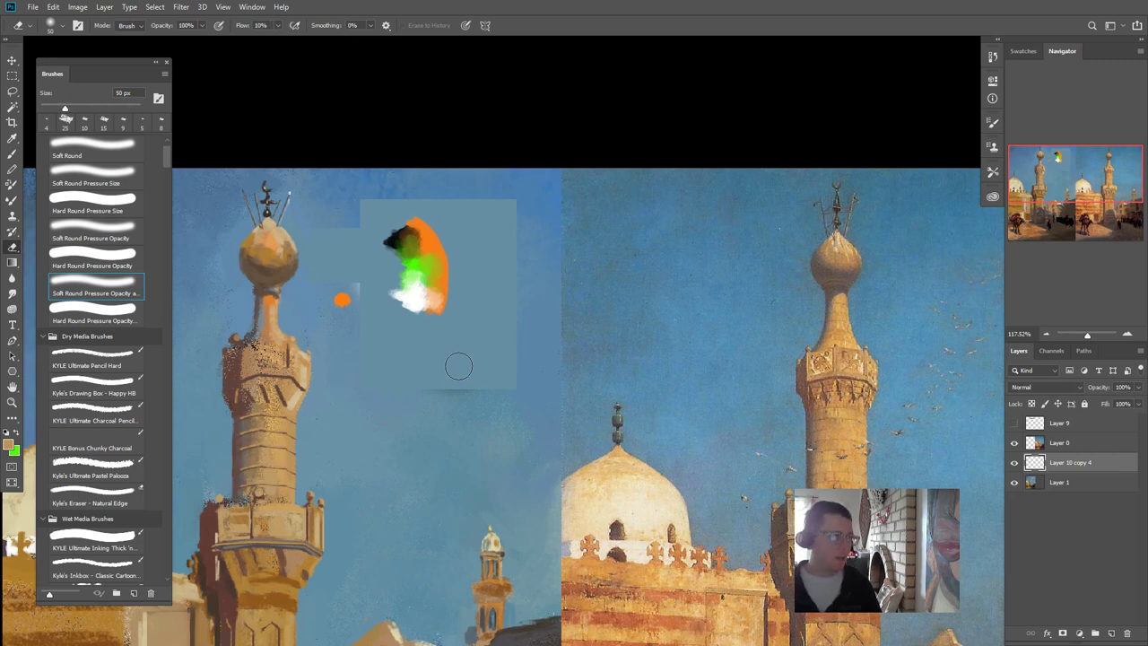
pyautogui.moveTo(301, 460)
pyautogui.mouseDown()
pyautogui.moveTo(296, 493)
pyautogui.moveTo(303, 421)
pyautogui.moveTo(299, 486)
pyautogui.moveTo(292, 415)
pyautogui.moveTo(293, 478)
pyautogui.moveTo(284, 488)
pyautogui.moveTo(251, 454)
pyautogui.mouseUp()
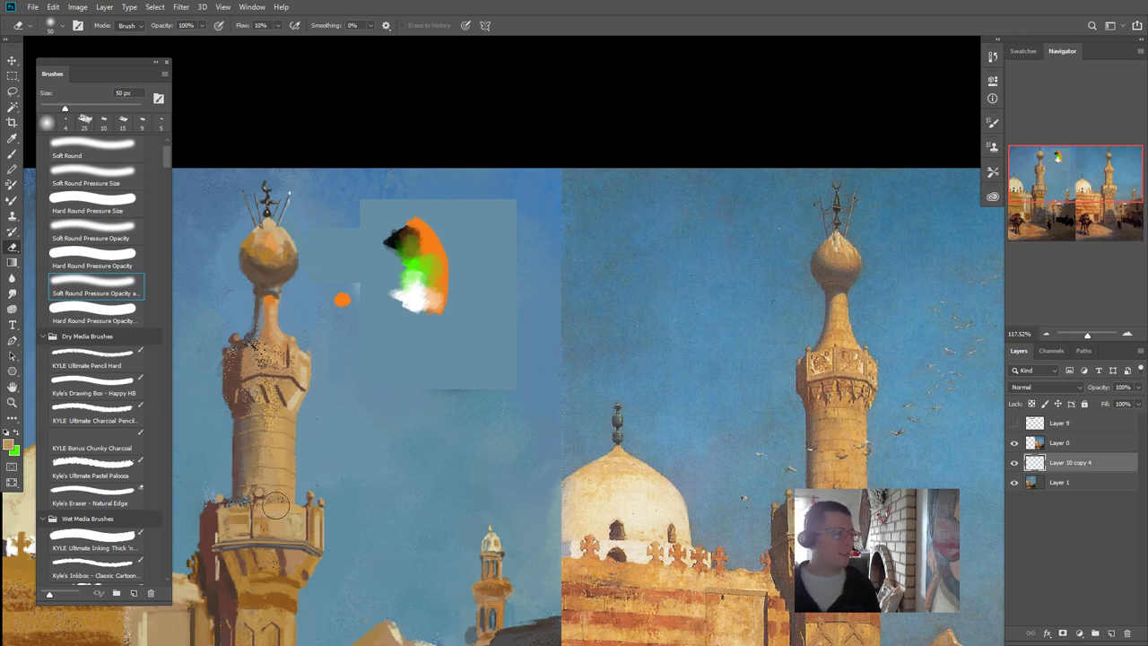
# - Compare the whole painting with the reference and merge the ring-line layer down into the painting layer
pyautogui.scroll(-5, 565, 508)
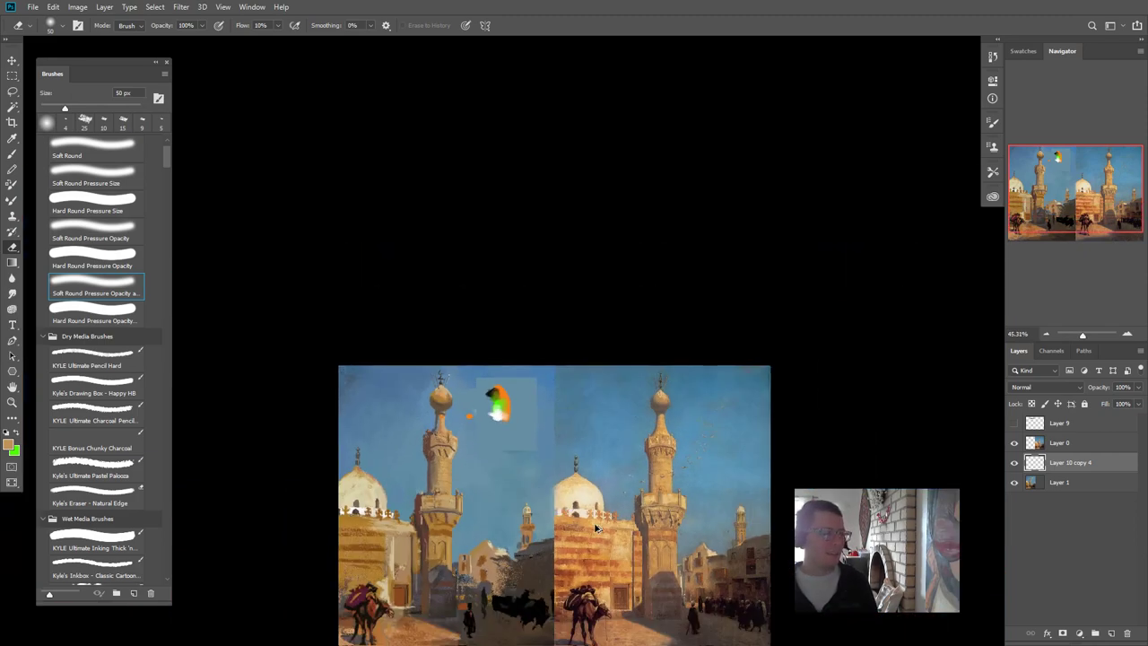
pyautogui.scroll(4, 596, 529)
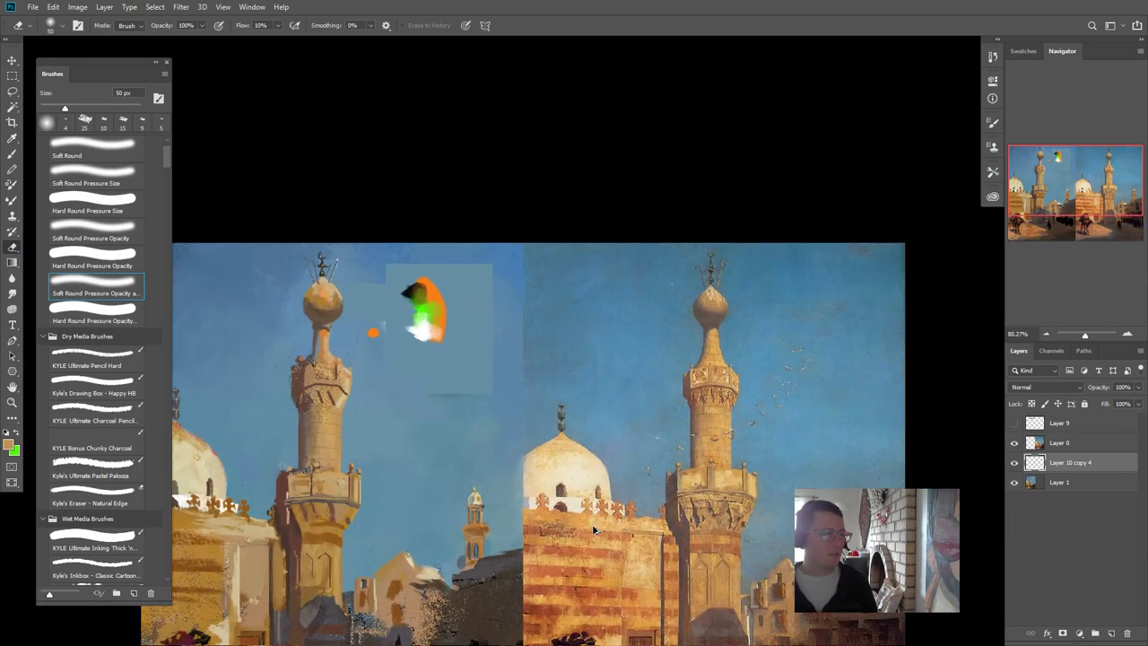
pyautogui.scroll(2, 593, 530)
pyautogui.moveTo(500, 424); pyautogui.dragTo(570, 467)
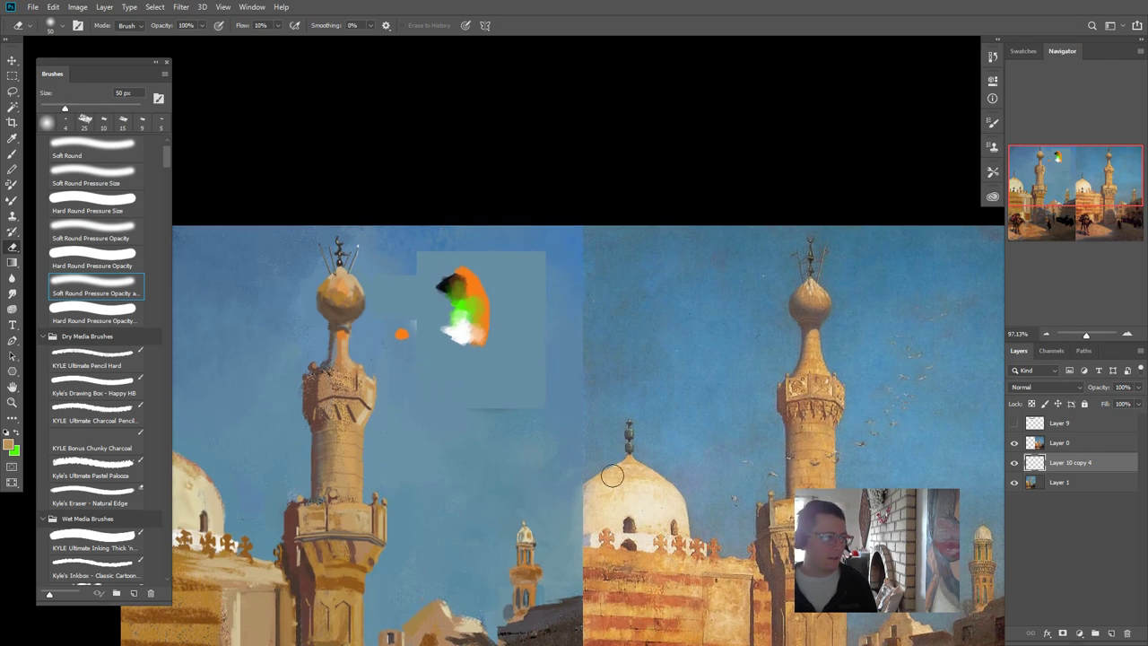
pyautogui.scroll(1, 612, 476)
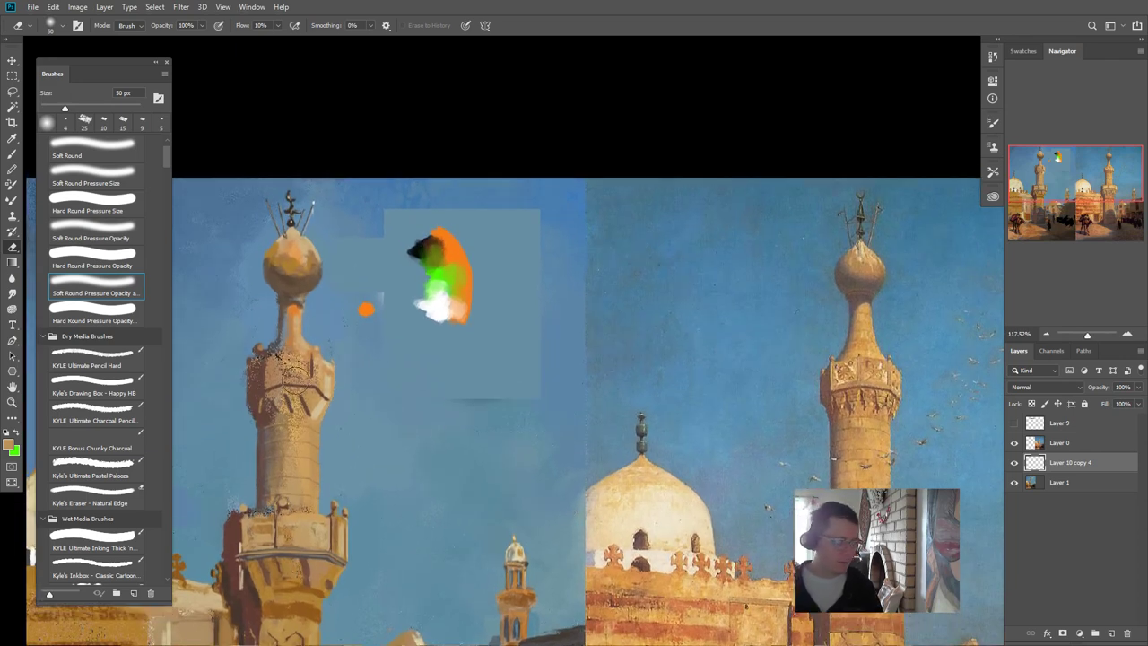
pyautogui.press('b')
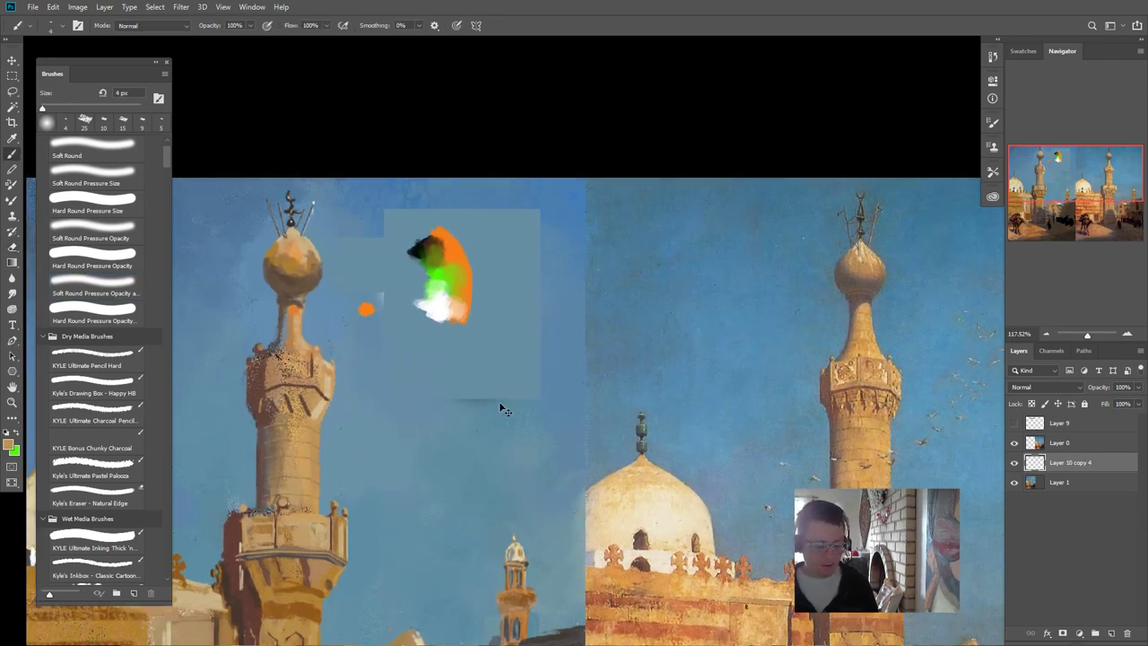
pyautogui.hotkey('ctrl', 'e')
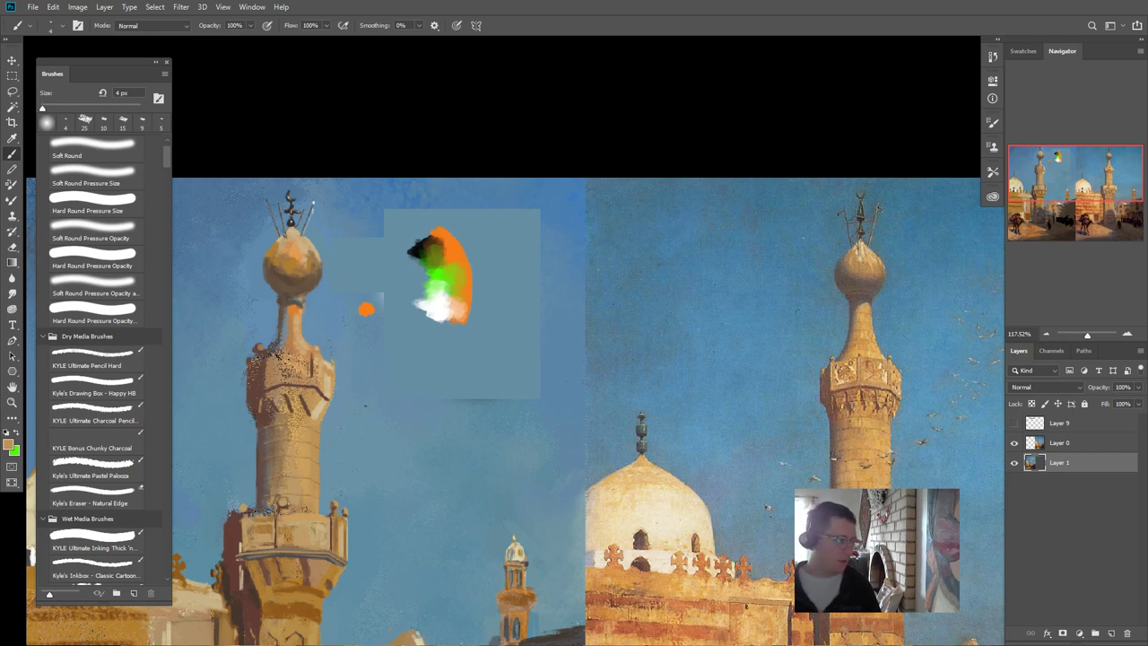
# - Touch up the upper gallery and the top of the shaft with sampled tan and brown at 4 and 7 px
pyautogui.click(375, 379)
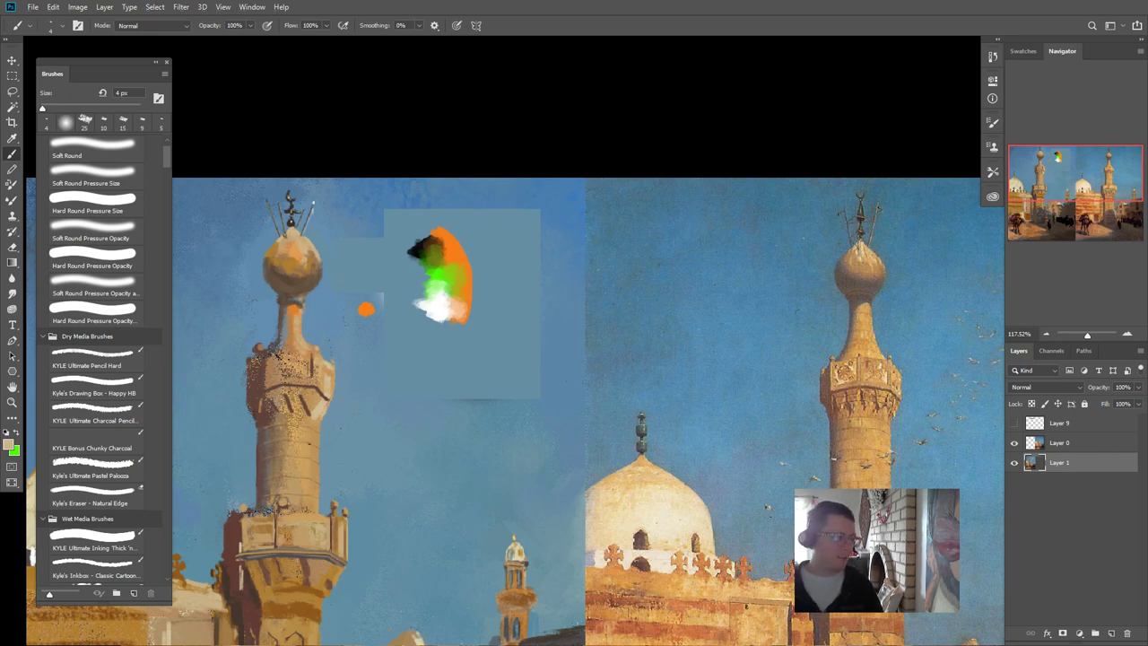
pyautogui.keyDown('alt'); pyautogui.click(332, 435); pyautogui.keyUp('alt')
pyautogui.keyDown('alt'); pyautogui.click(318, 421); pyautogui.keyUp('alt')
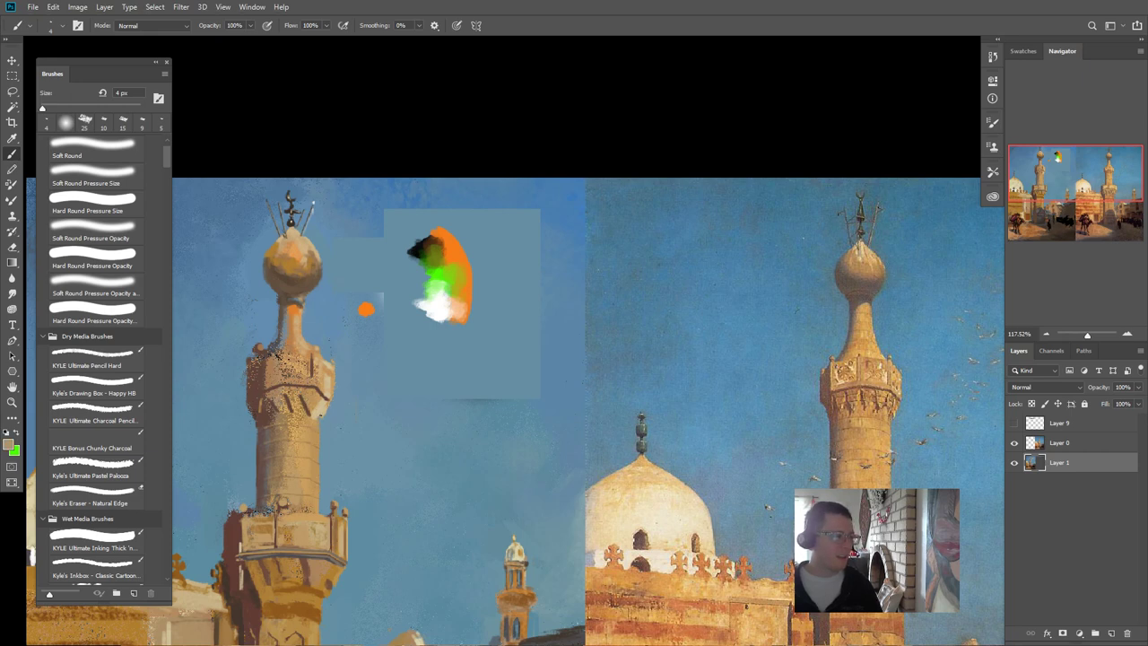
pyautogui.keyDown('alt'); pyautogui.click(320, 407); pyautogui.keyUp('alt')
pyautogui.keyDown('alt'); pyautogui.click(302, 279); pyautogui.keyUp('alt')
pyautogui.keyDown('alt'); pyautogui.click(311, 389); pyautogui.keyUp('alt')
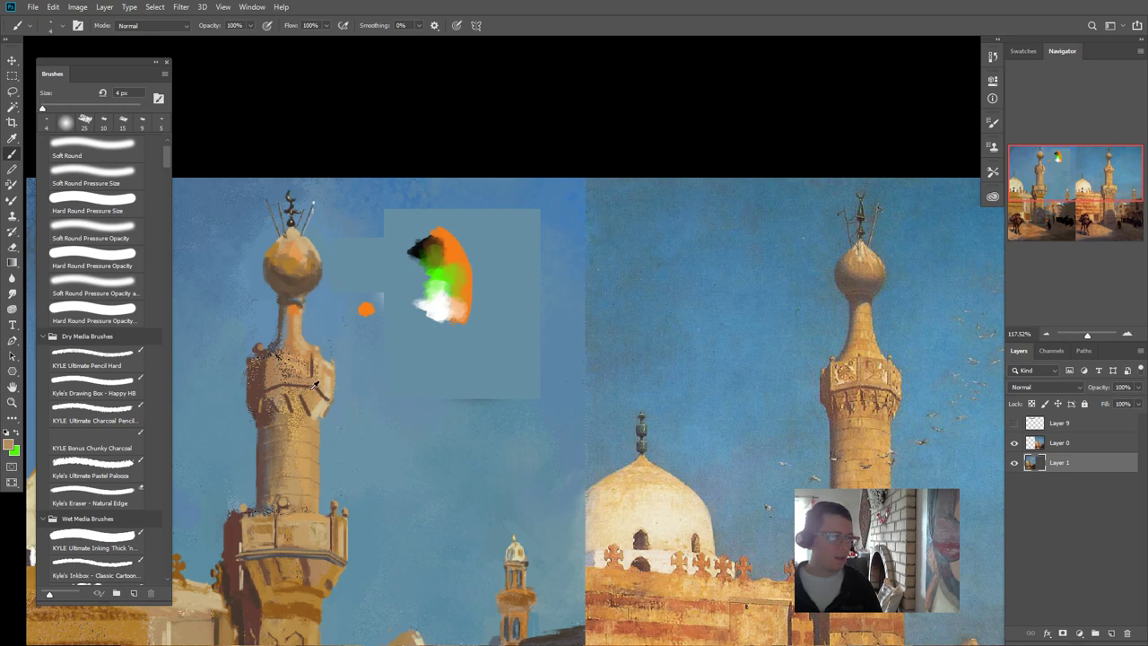
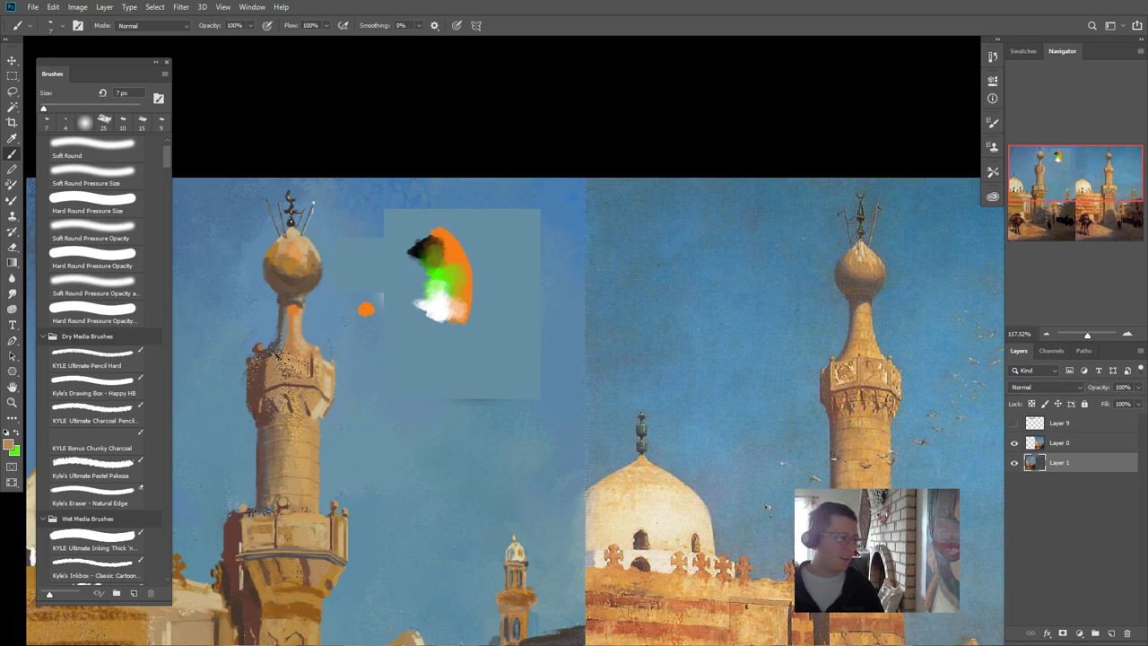
pyautogui.keyDown('alt'); pyautogui.click(293, 405); pyautogui.keyUp('alt')
pyautogui.keyDown('alt'); pyautogui.click(293, 401); pyautogui.keyUp('alt')
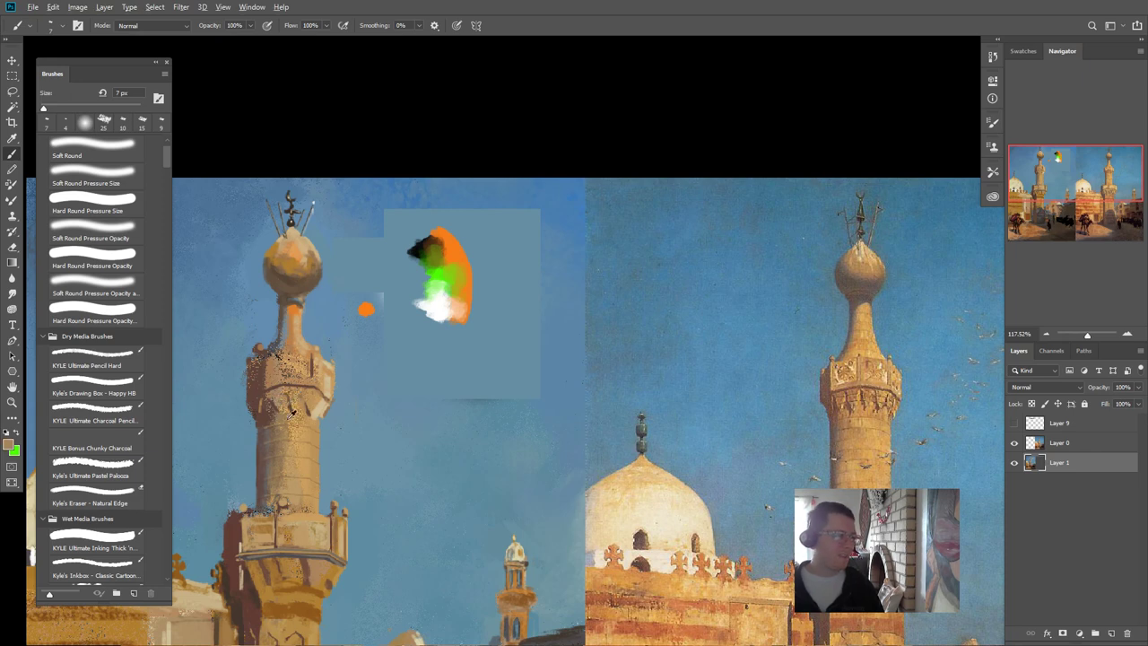
# - Sample black from the colour swatch and paint a broad diagonal demonstration stroke in the sky at 30 px
pyautogui.keyDown('alt'); pyautogui.click(416, 249); pyautogui.keyUp('alt')
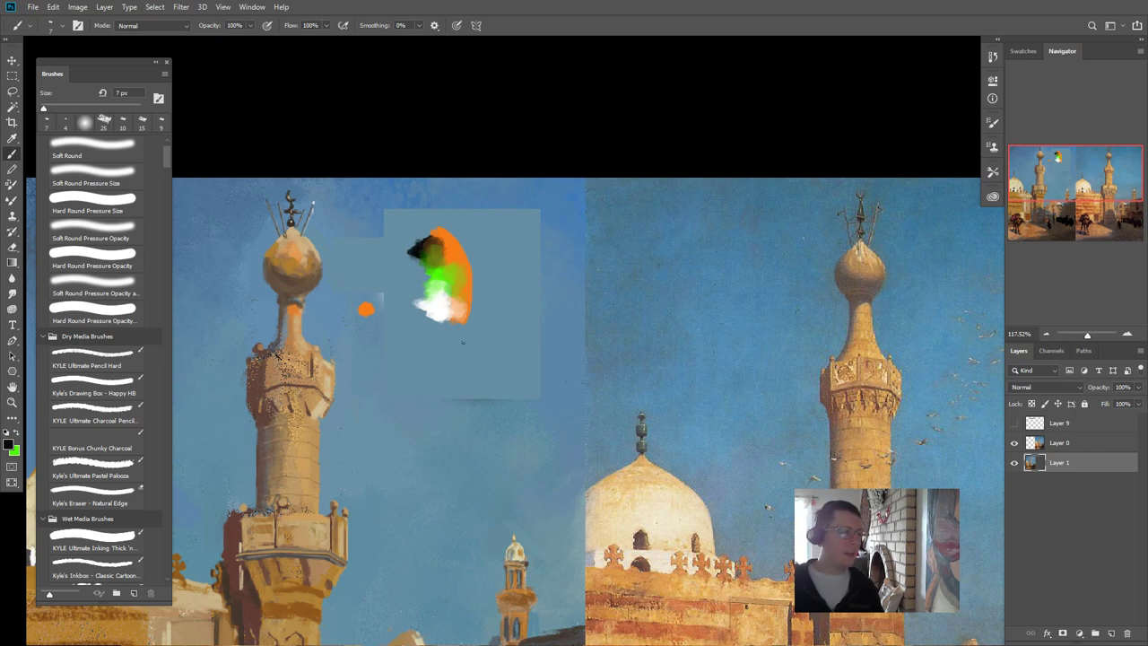
pyautogui.press(']')
pyautogui.press(']')
pyautogui.press(']')
pyautogui.press(']')
pyautogui.press(']')
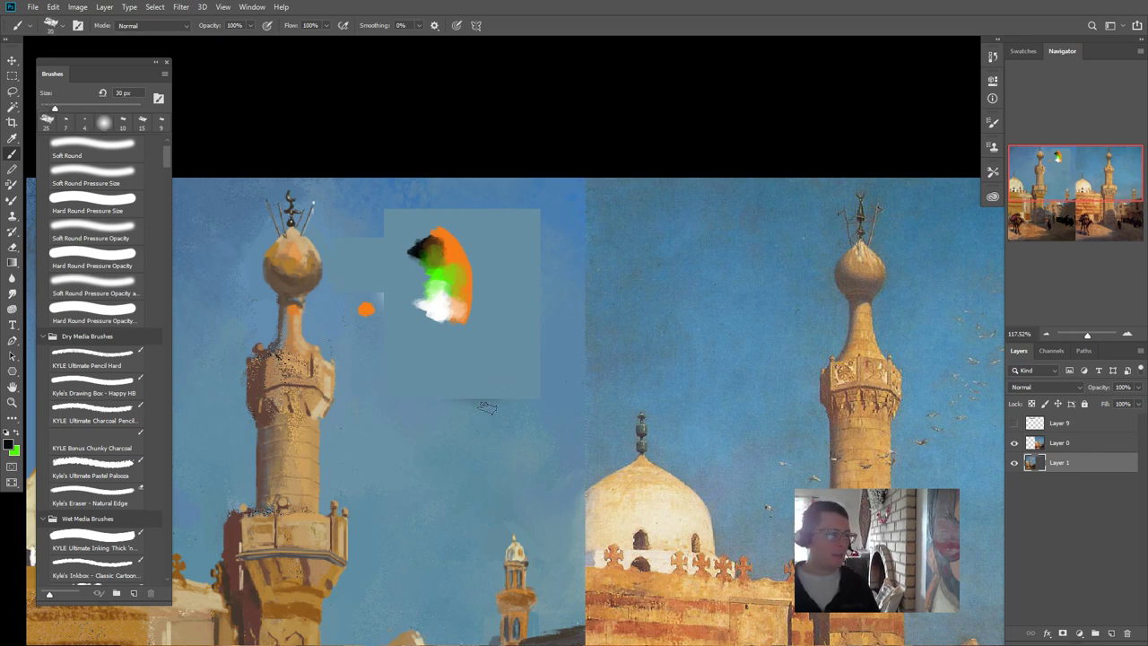
pyautogui.moveTo(507, 365); pyautogui.dragTo(439, 463)
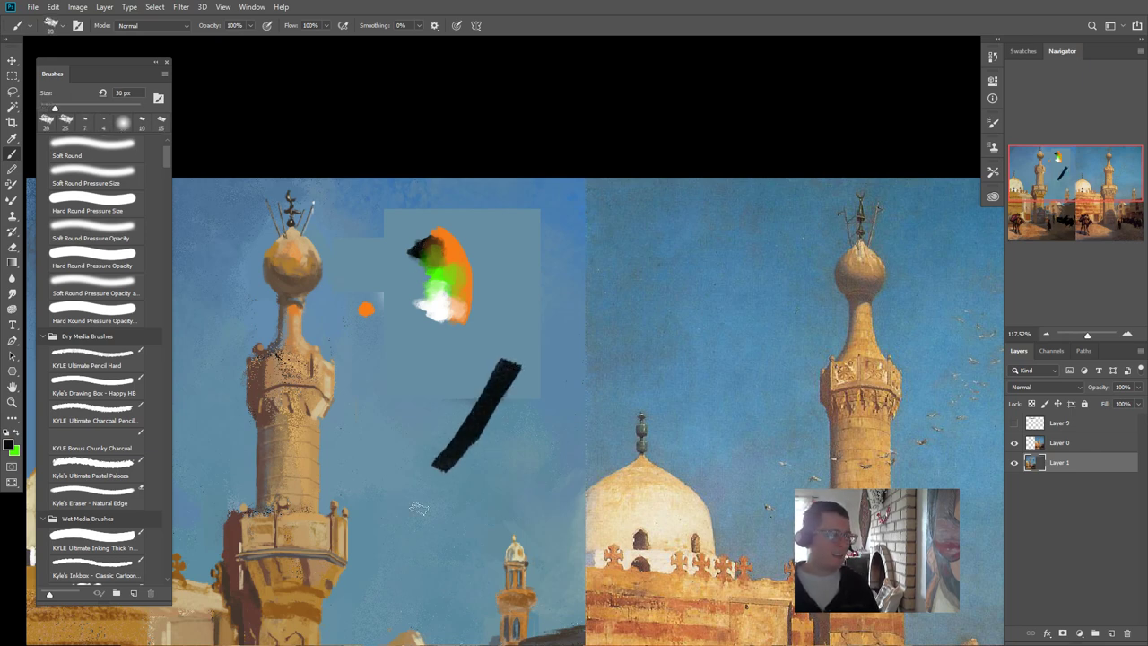
# - Draw a thin outlined shape with a small hook beside the broad black stroke, using a 5 px brush
pyautogui.press('[')
pyautogui.press('[')
pyautogui.press('[')
pyautogui.press('[')
pyautogui.press('[')
pyautogui.press('[')
pyautogui.press('[')
pyautogui.press('[')
pyautogui.press('[')
pyautogui.press('[')
pyautogui.press('[')
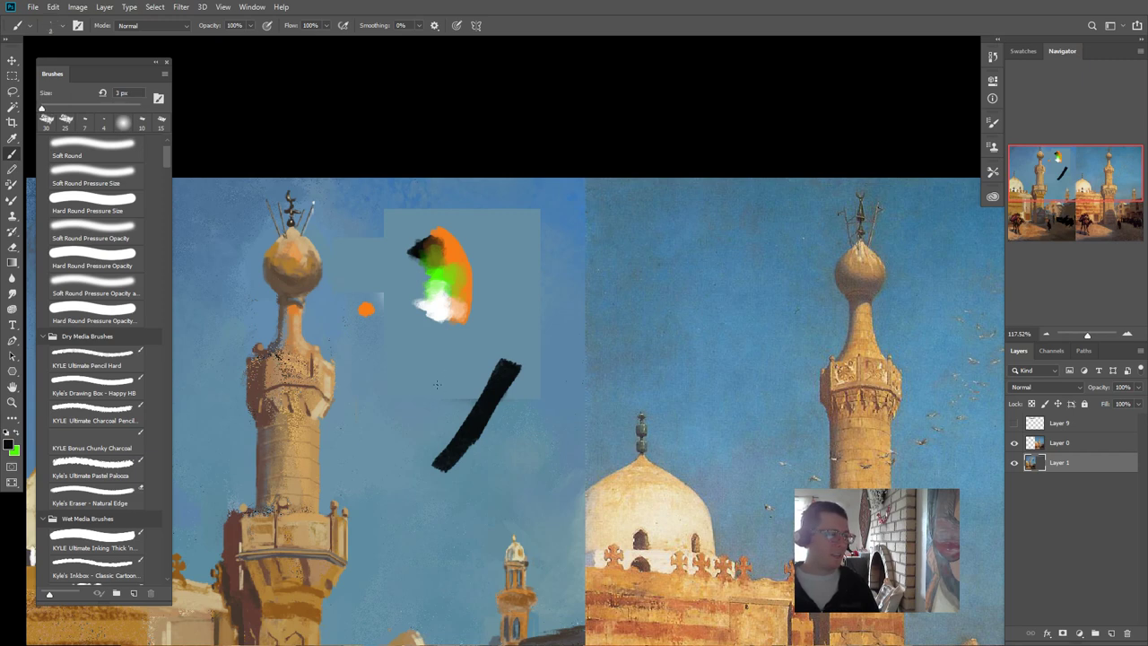
pyautogui.moveTo(434, 363)
pyautogui.mouseDown()
pyautogui.moveTo(372, 442)
pyautogui.moveTo(366, 457)
pyautogui.moveTo(393, 446)
pyautogui.moveTo(412, 417)
pyautogui.moveTo(375, 471)
pyautogui.mouseUp()
pyautogui.press(']')
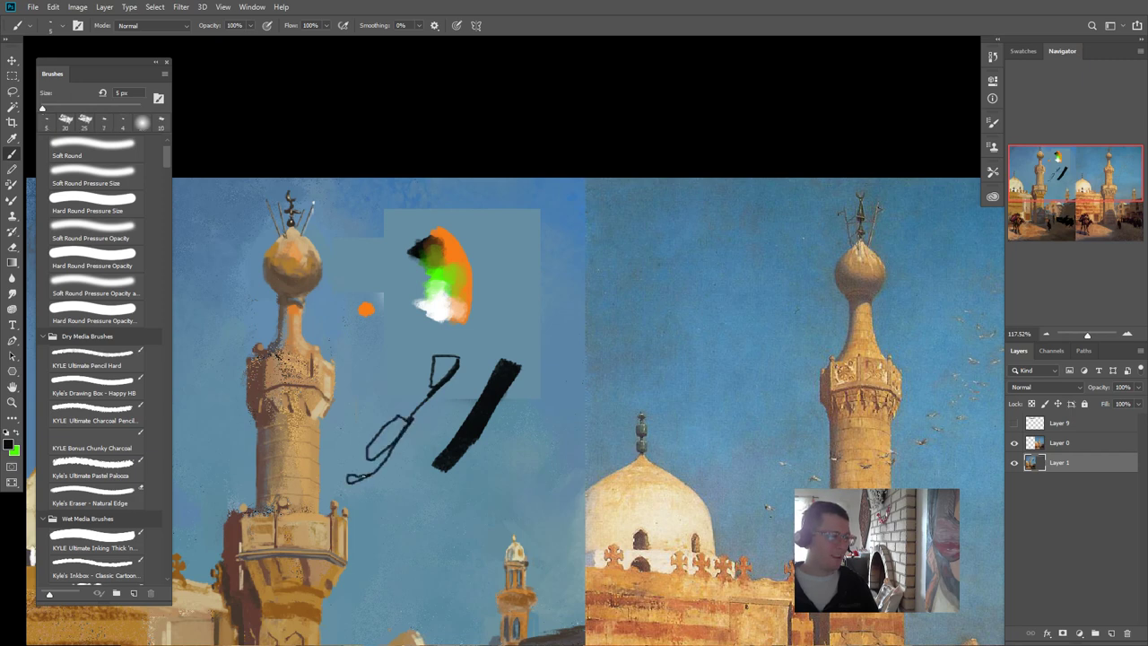
# - Enlarge the brush and fill the two wider parts of the outlined demonstration shape with black
pyautogui.press(']')
pyautogui.press(']')
pyautogui.press(']')
pyautogui.press(']')
pyautogui.press(']')
pyautogui.press(']')
pyautogui.press(']')
pyautogui.moveTo(449, 364); pyautogui.dragTo(436, 371)
pyautogui.moveTo(388, 422)
pyautogui.mouseDown()
pyautogui.moveTo(361, 477)
pyautogui.moveTo(379, 459)
pyautogui.moveTo(352, 480)
pyautogui.mouseUp()
# - Shrink the brush again and fill the small hook at the shape's lower end with black
pyautogui.press('[')
pyautogui.press('[')
pyautogui.press('[')
pyautogui.press('[')
pyautogui.press('[')
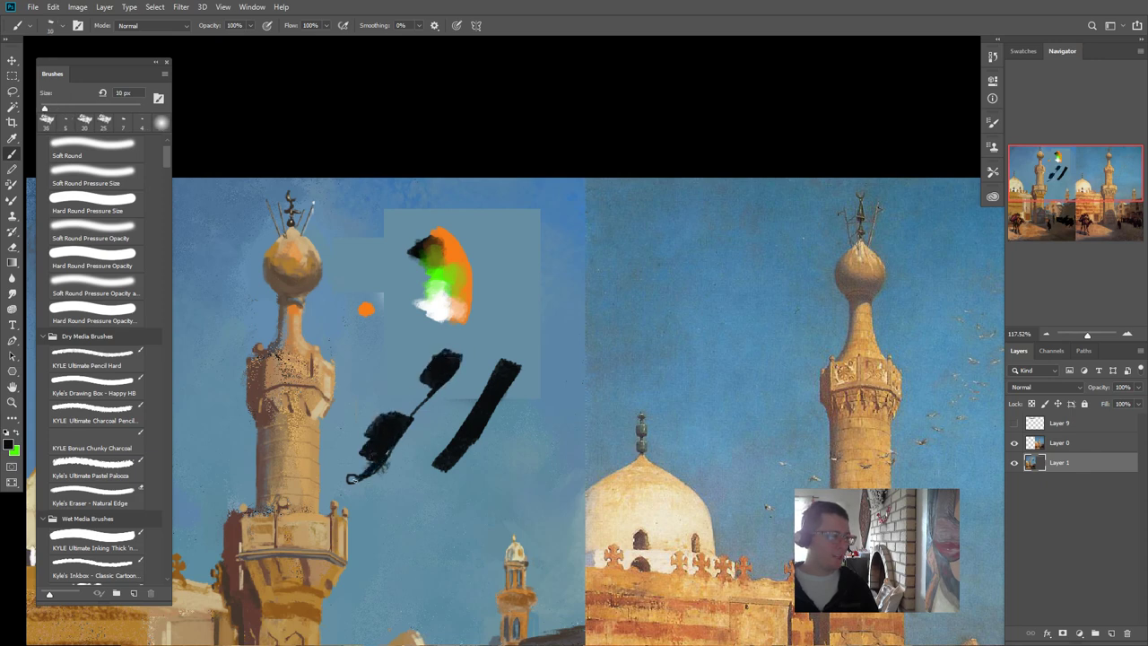
pyautogui.click(351, 477)
pyautogui.press('[')
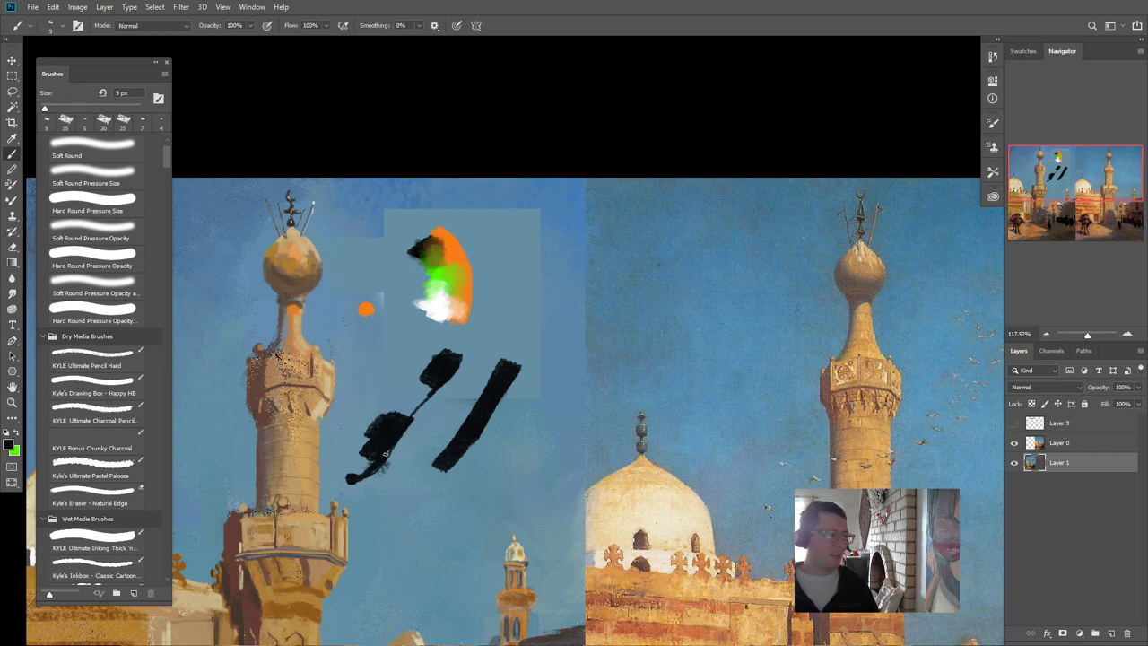
# - Paint a broad vertical black band beside the colour swatches at 50 px
pyautogui.press(']')
pyautogui.press(']')
pyautogui.press(']')
pyautogui.press(']')
pyautogui.press(']')
pyautogui.press(']')
pyautogui.press(']')
pyautogui.press(']')
pyautogui.press(']')
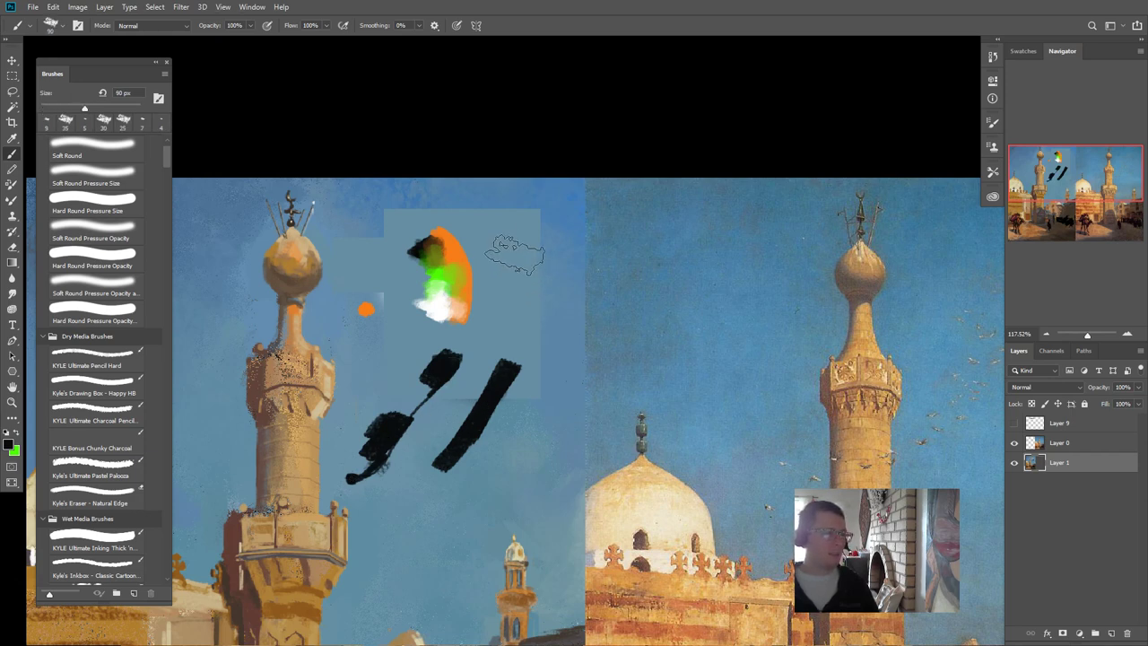
pyautogui.moveTo(511, 211); pyautogui.dragTo(510, 296)
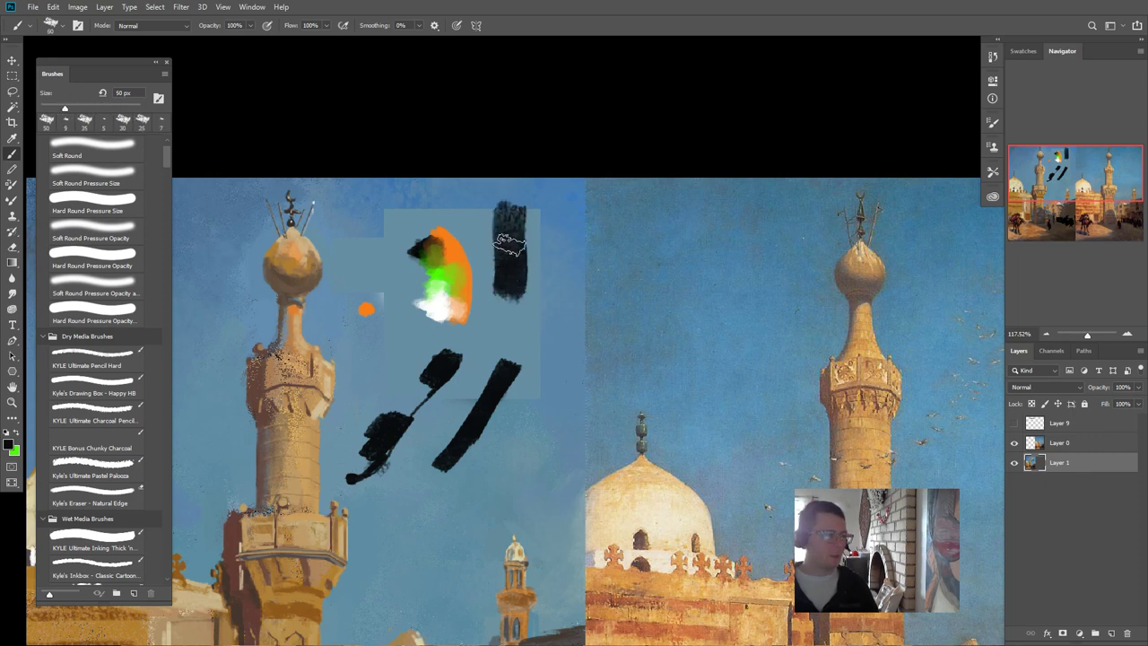
pyautogui.moveTo(508, 222)
pyautogui.mouseDown()
pyautogui.moveTo(504, 355)
pyautogui.moveTo(516, 251)
pyautogui.mouseUp()
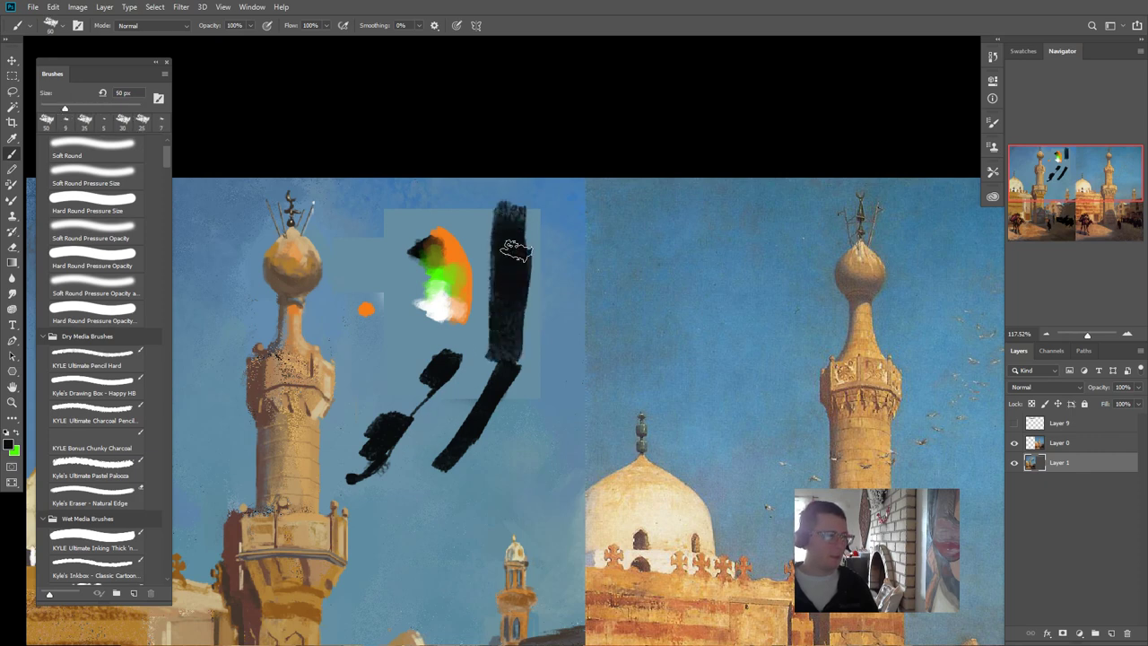
# - Sample the grey-blue sky colour and cut notches into both sides of the vertical black band at 50 px
pyautogui.keyDown('alt'); pyautogui.click(525, 339); pyautogui.keyUp('alt')
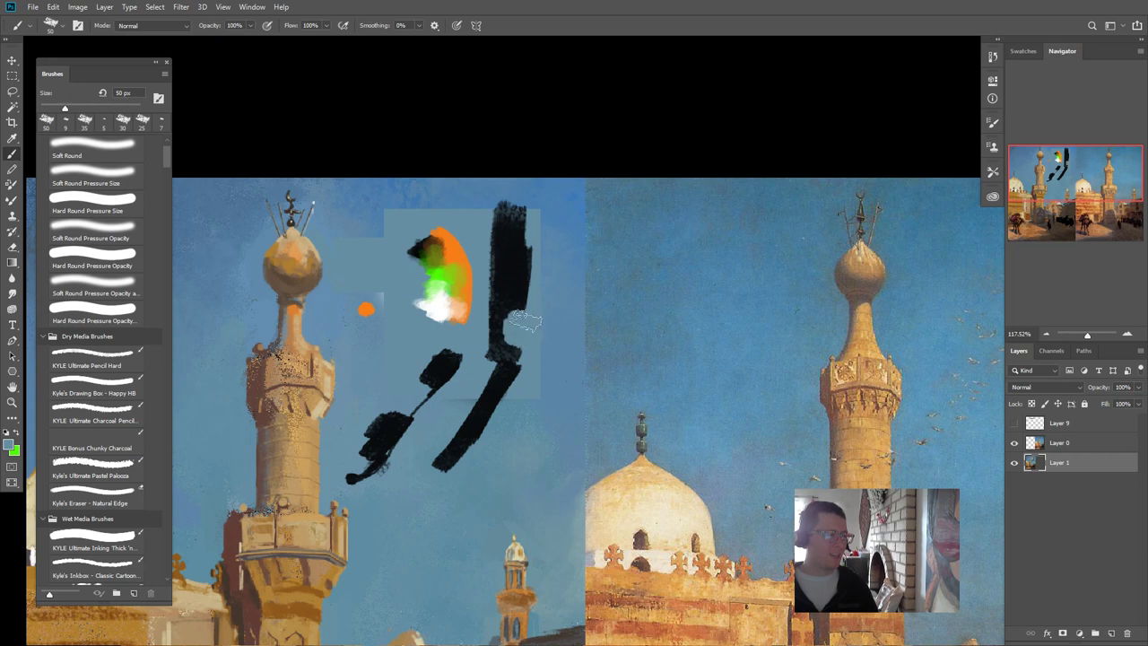
pyautogui.moveTo(525, 320); pyautogui.dragTo(527, 250)
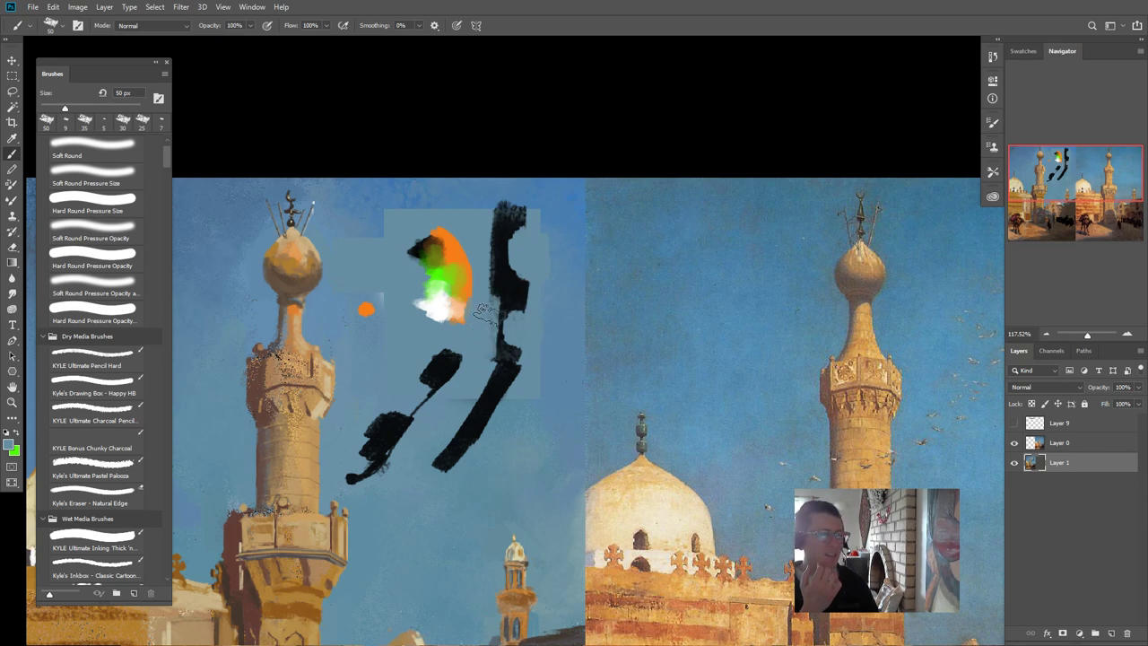
pyautogui.moveTo(484, 274)
pyautogui.mouseDown()
pyautogui.moveTo(490, 241)
pyautogui.moveTo(486, 273)
pyautogui.mouseUp()
# - Cover the remaining black marks and colour swatches with sky blue, enlarging the brush to 90 px, and blend the patch into the surrounding sky
pyautogui.moveTo(403, 471)
pyautogui.mouseDown()
pyautogui.moveTo(469, 414)
pyautogui.moveTo(422, 474)
pyautogui.moveTo(460, 461)
pyautogui.moveTo(429, 473)
pyautogui.moveTo(465, 429)
pyautogui.moveTo(454, 371)
pyautogui.moveTo(358, 470)
pyautogui.moveTo(418, 358)
pyautogui.moveTo(414, 317)
pyautogui.moveTo(382, 303)
pyautogui.moveTo(445, 268)
pyautogui.moveTo(451, 250)
pyautogui.moveTo(460, 264)
pyautogui.moveTo(410, 239)
pyautogui.moveTo(496, 275)
pyautogui.moveTo(487, 397)
pyautogui.mouseUp()
pyautogui.press(']')
pyautogui.press(']')
pyautogui.press(']')
pyautogui.press(']')
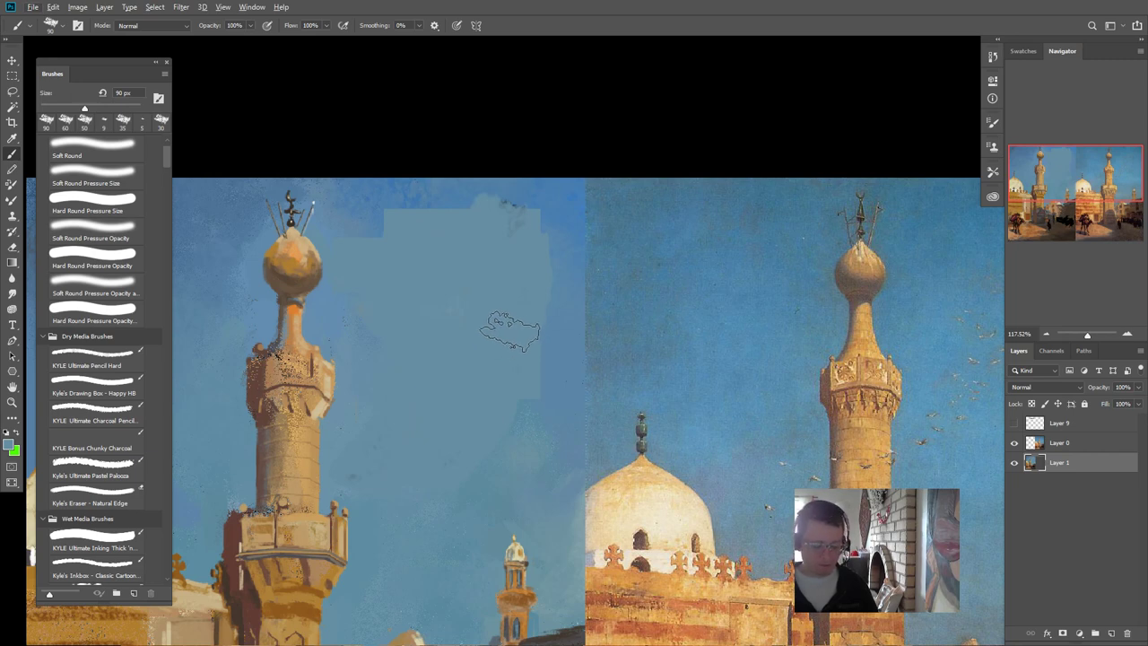
pyautogui.moveTo(513, 410)
pyautogui.mouseDown()
pyautogui.moveTo(519, 301)
pyautogui.moveTo(536, 288)
pyautogui.moveTo(529, 219)
pyautogui.moveTo(516, 201)
pyautogui.moveTo(447, 187)
pyautogui.moveTo(439, 296)
pyautogui.moveTo(501, 289)
pyautogui.moveTo(487, 257)
pyautogui.mouseUp()
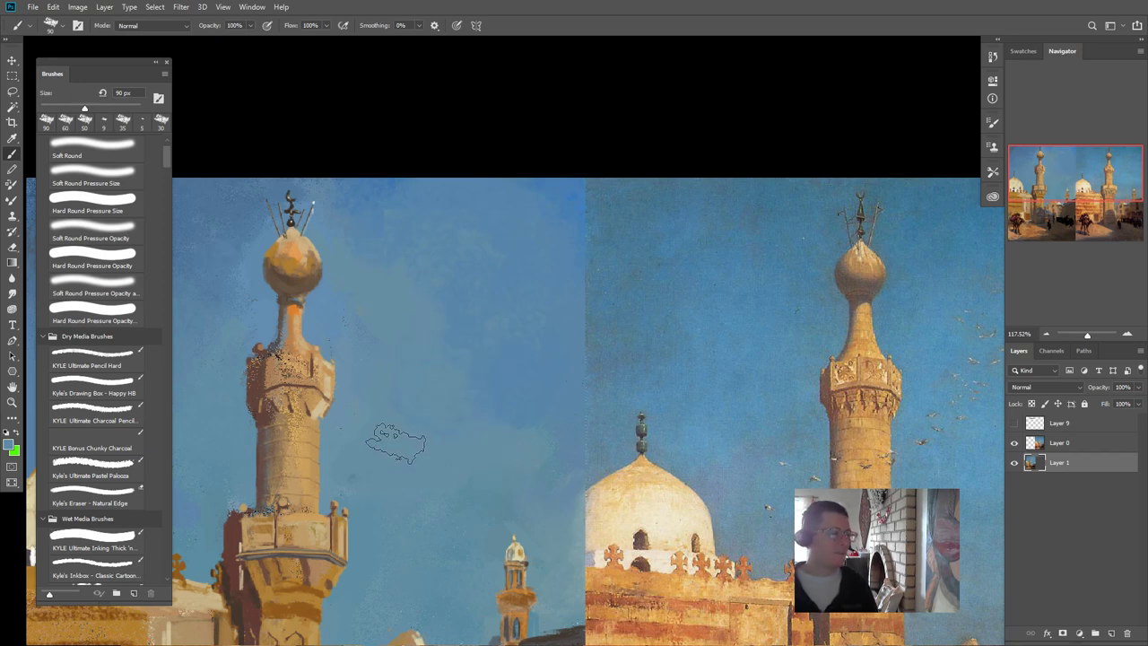
# - Sample a pale tan from the minaret's upper gallery and add light touches to it, reducing the brush to 20 px and 8 px
pyautogui.moveTo(287, 364); pyautogui.dragTo(300, 396)
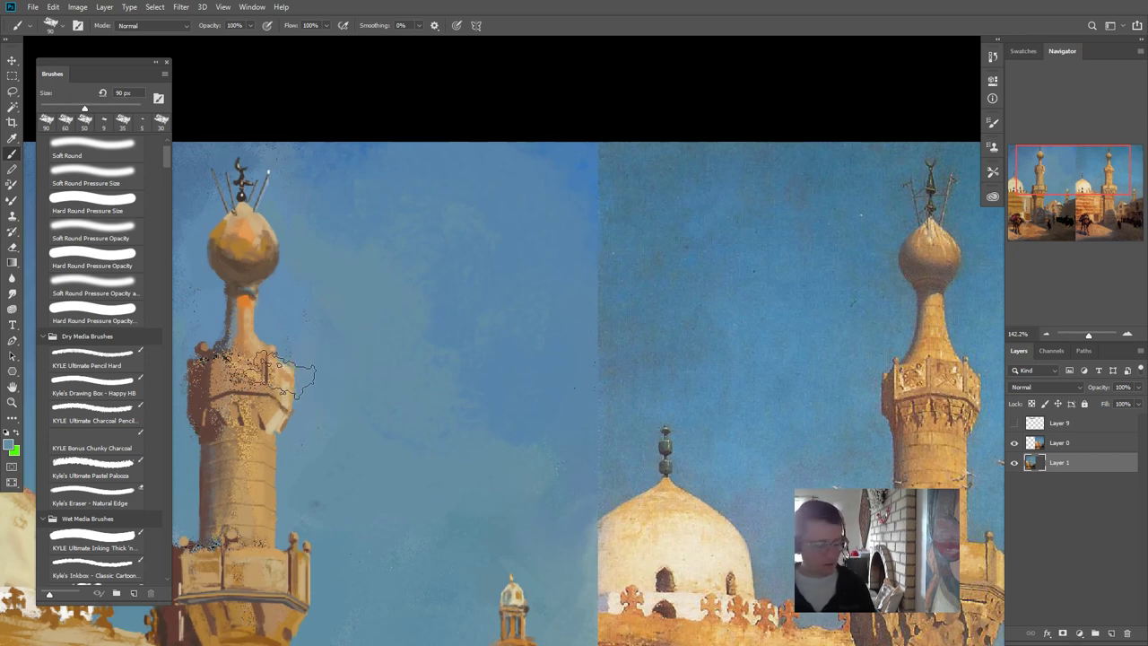
pyautogui.keyDown('alt'); pyautogui.click(253, 366); pyautogui.keyUp('alt')
pyautogui.press('[')
pyautogui.press('[')
pyautogui.press('[')
pyautogui.press('[')
pyautogui.press('[')
pyautogui.press('[')
pyautogui.press('[')
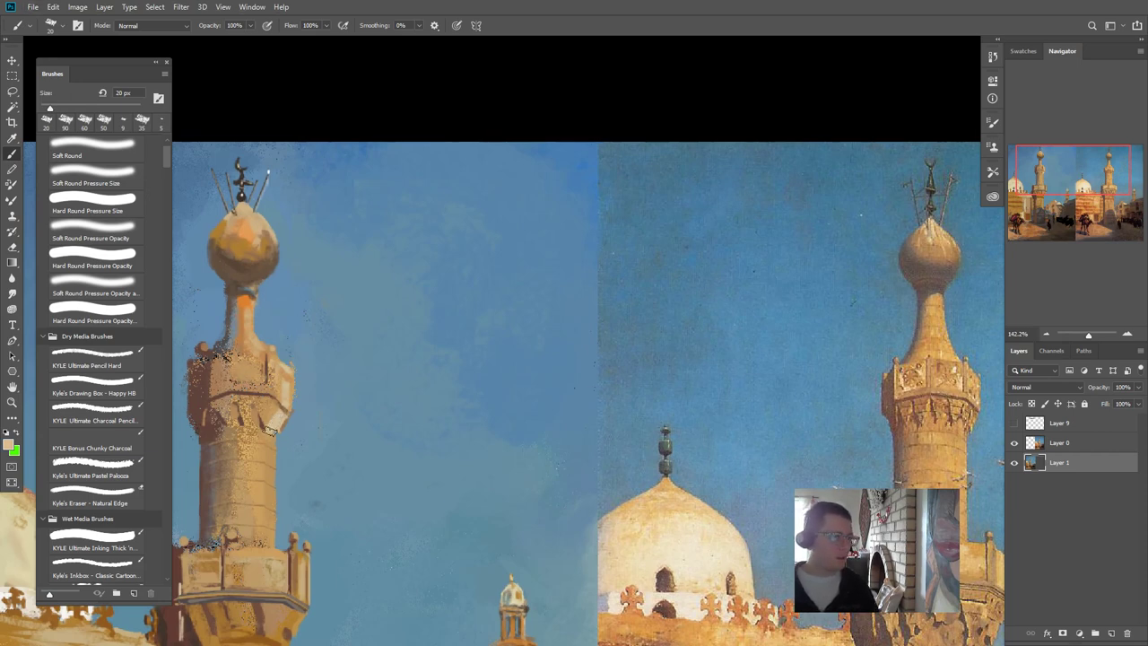
pyautogui.moveTo(299, 429); pyautogui.dragTo(340, 417)
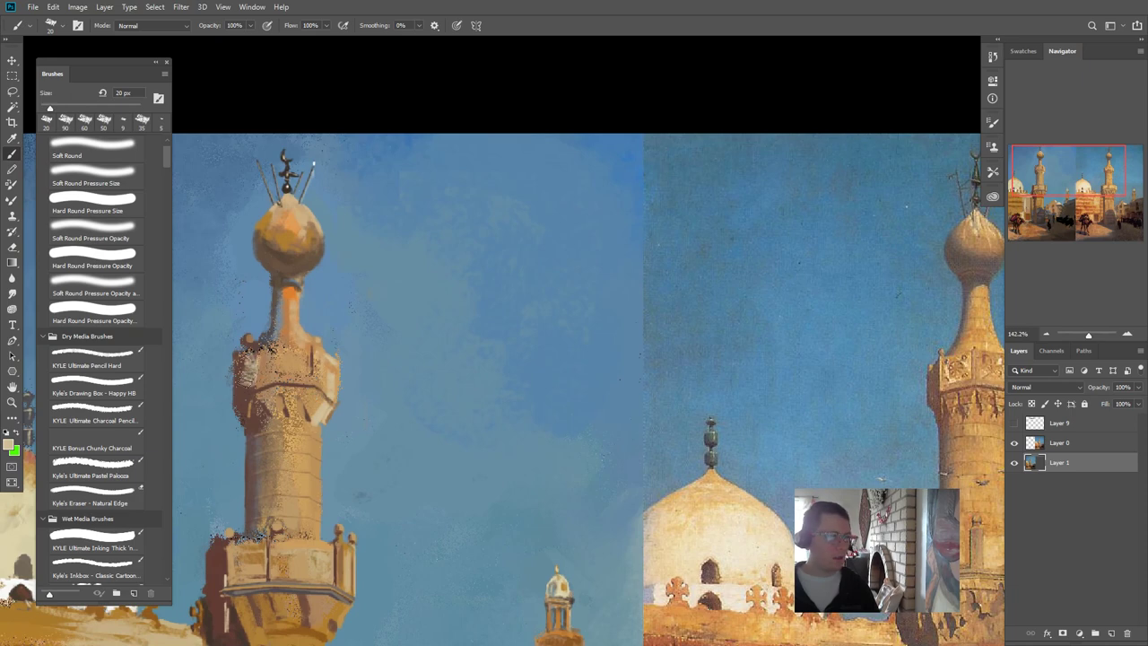
pyautogui.press('[')
pyautogui.press('[')
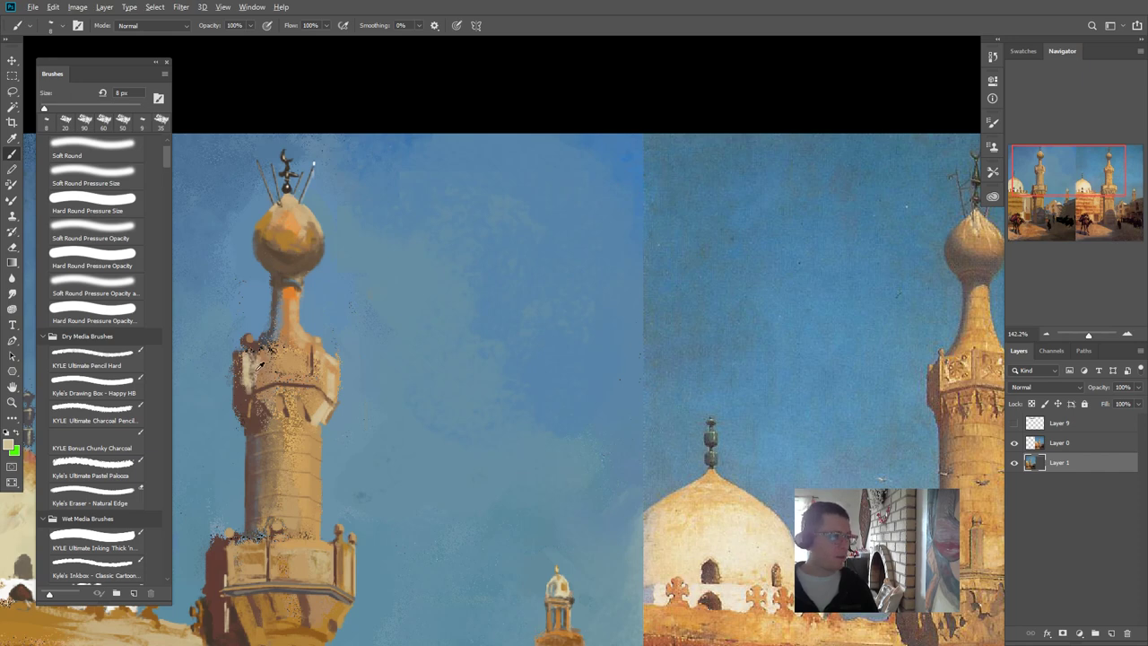
# - Detail the left face of the upper gallery with sampled dark brown, orange and reddish-brown strokes at 8 px
pyautogui.keyDown('alt'); pyautogui.click(240, 399); pyautogui.keyUp('alt')
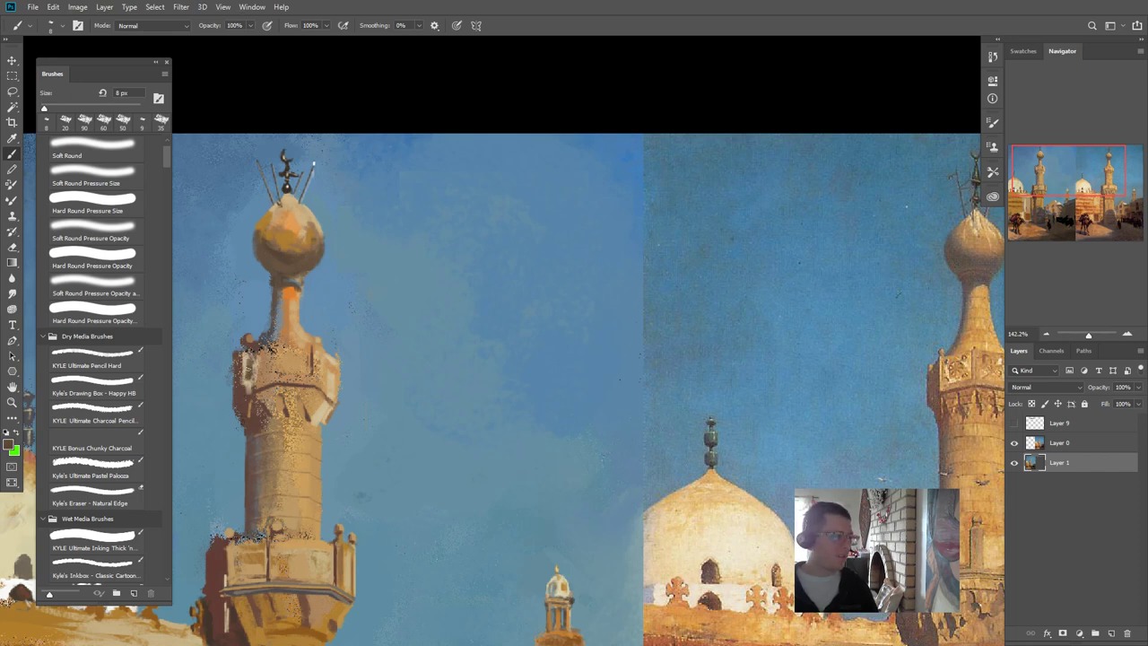
pyautogui.keyDown('alt'); pyautogui.click(293, 294); pyautogui.keyUp('alt')
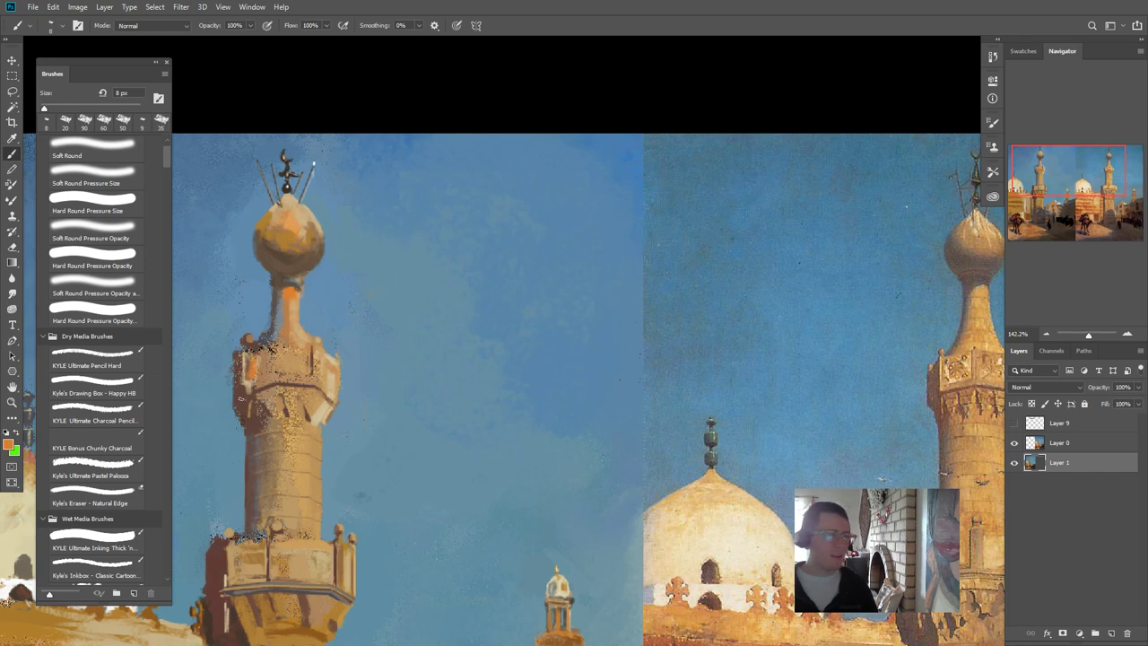
pyautogui.keyDown('alt'); pyautogui.click(243, 385); pyautogui.keyUp('alt')
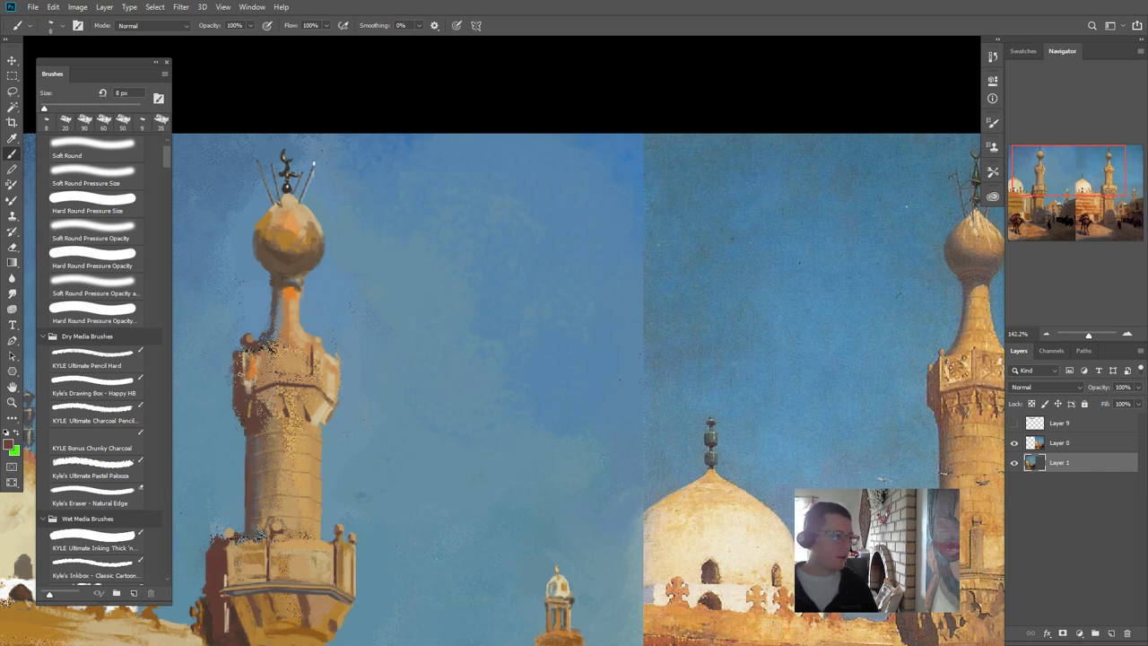
pyautogui.moveTo(240, 375); pyautogui.dragTo(238, 376)
# - Touch up the upper gallery's left edge with sampled orange and sky blue, using a 6 px brush
pyautogui.keyDown('alt'); pyautogui.click(289, 291); pyautogui.keyUp('alt')
pyautogui.press('[')
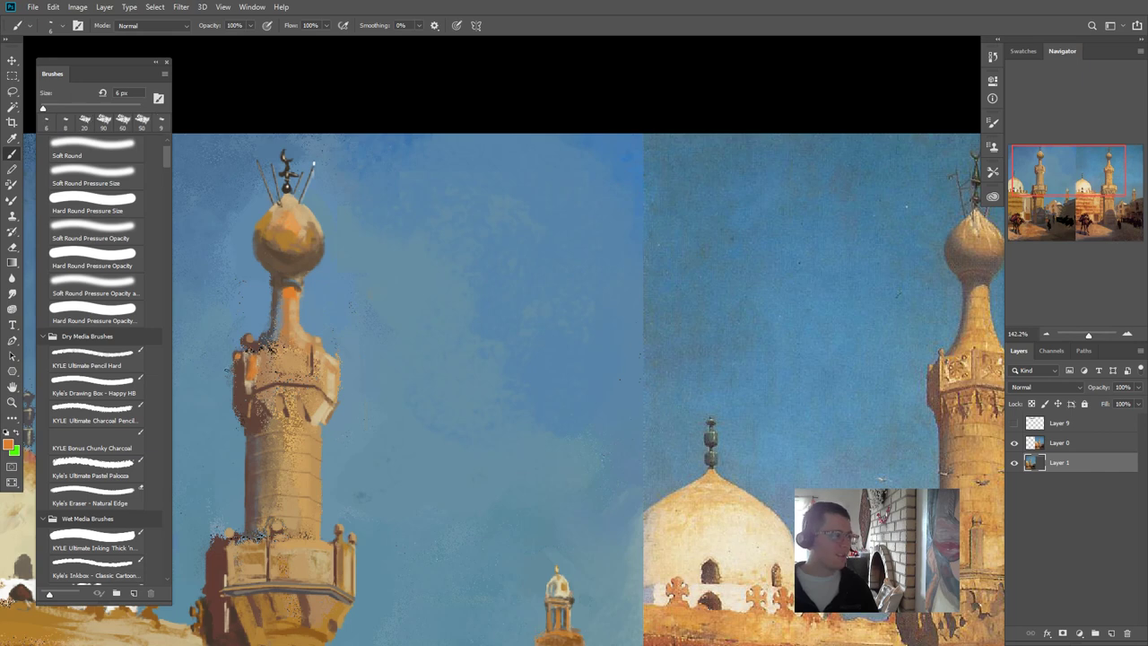
pyautogui.keyDown('alt'); pyautogui.click(230, 366); pyautogui.keyUp('alt')
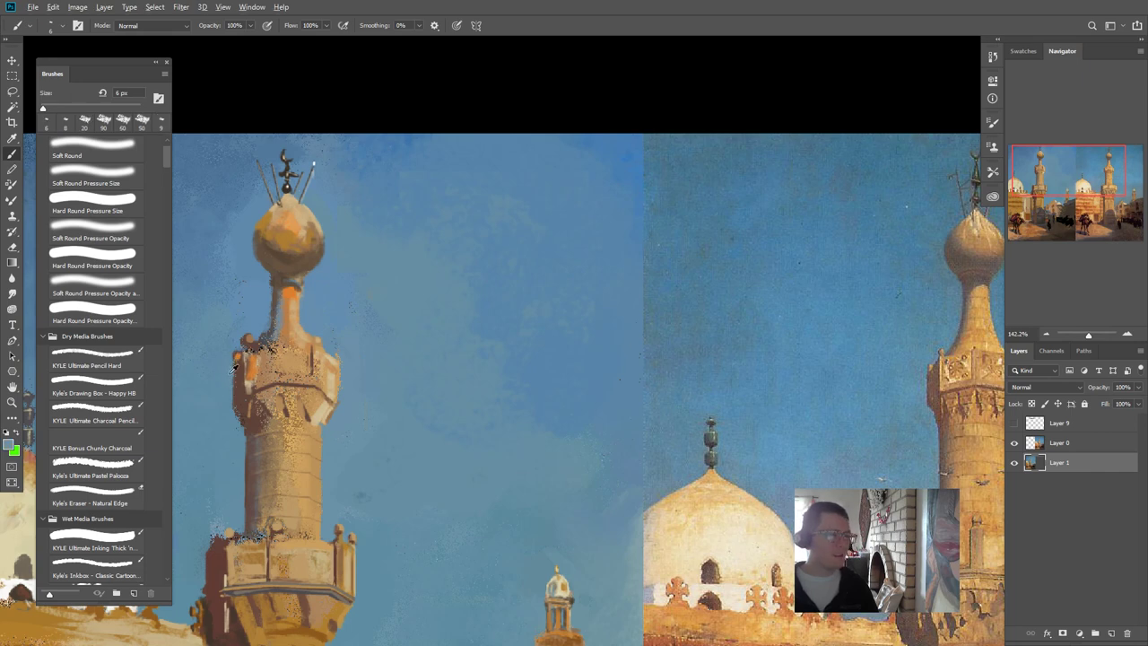
# - Refine the left edge of the minaret's upper balcony with sampled brown, sky-blue and stone colours, using a 4–5 px brush
pyautogui.keyDown('alt'); pyautogui.click(239, 386); pyautogui.keyUp('alt')
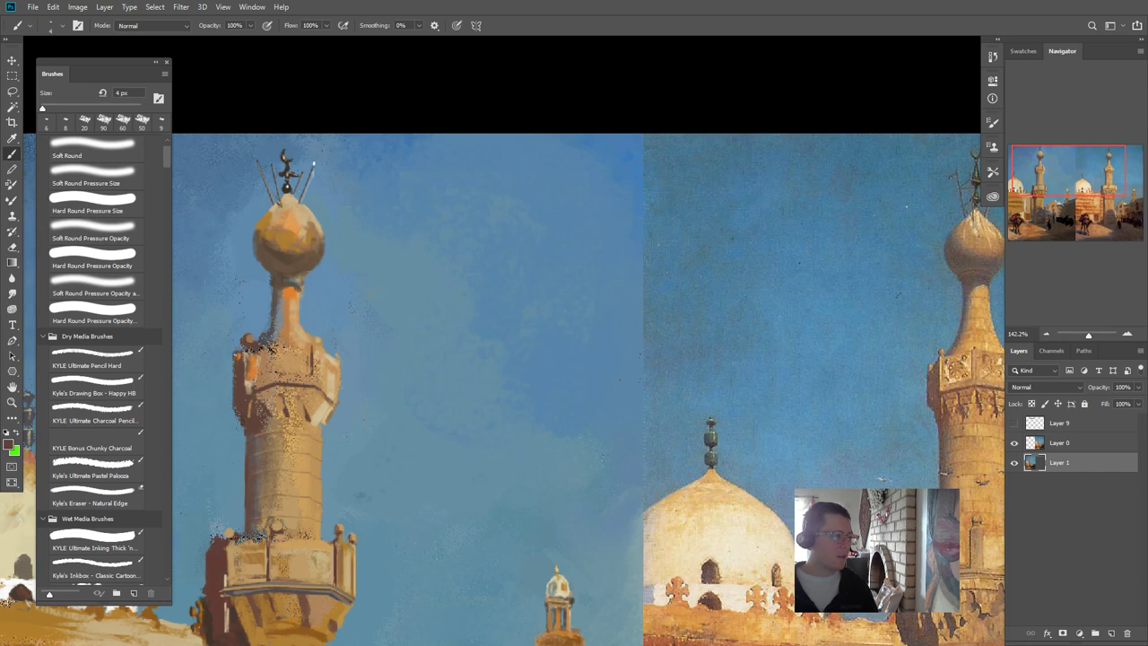
pyautogui.keyDown('alt'); pyautogui.click(234, 340); pyautogui.keyUp('alt')
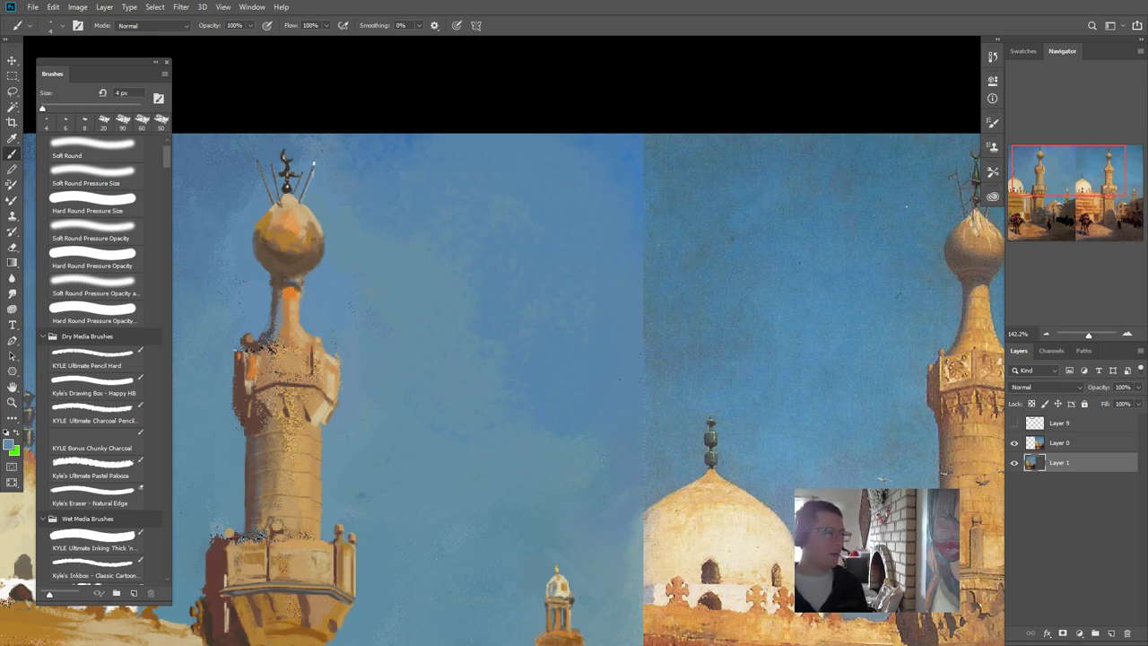
pyautogui.keyDown('alt'); pyautogui.click(268, 381); pyautogui.keyUp('alt')
pyautogui.keyDown('alt'); pyautogui.click(328, 385); pyautogui.keyUp('alt')
pyautogui.keyDown('alt'); pyautogui.click(244, 361); pyautogui.keyUp('alt')
pyautogui.moveTo(235, 411); pyautogui.dragTo(235, 421)
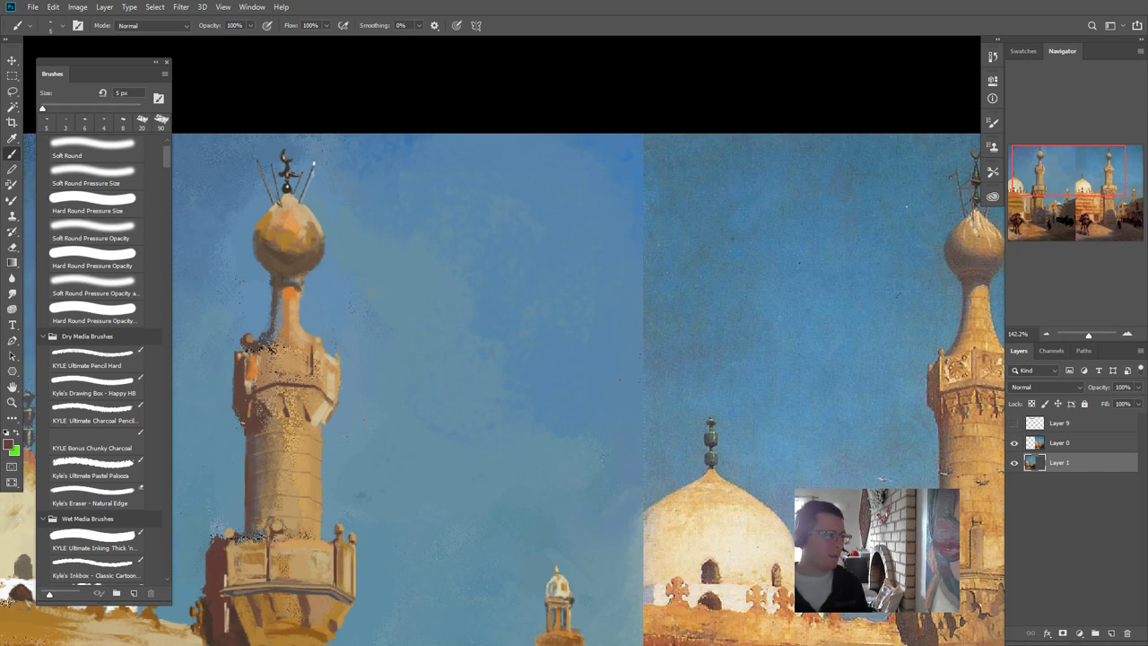
pyautogui.keyDown('alt'); pyautogui.click(240, 430); pyautogui.keyUp('alt')
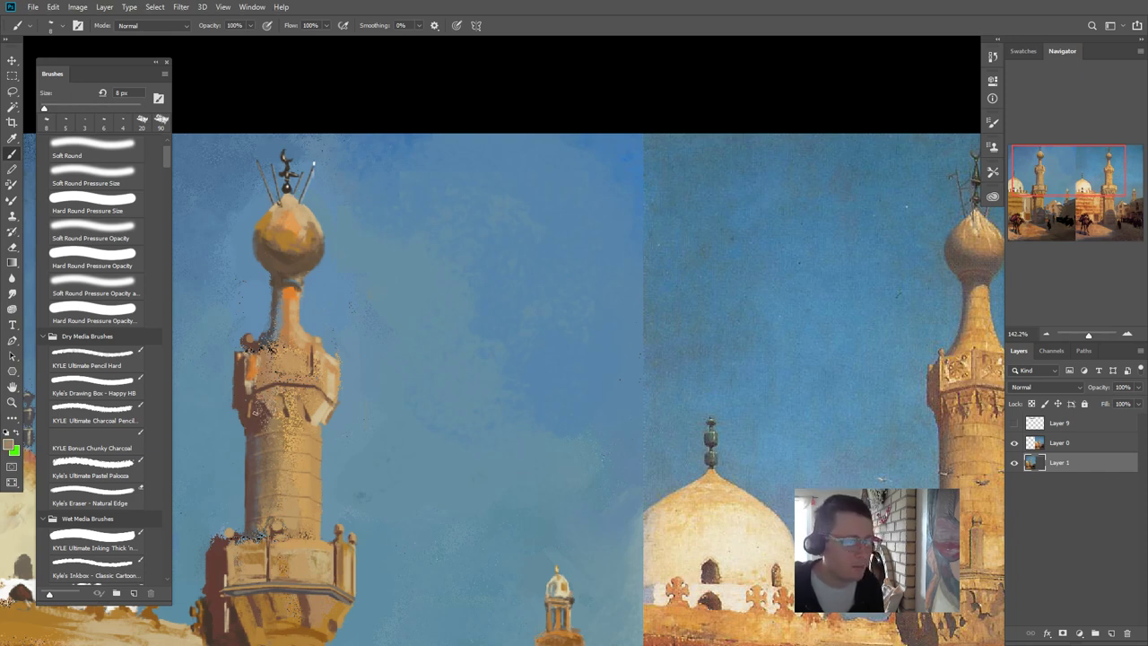
# - Paint dark-brown shadow accents beneath the left side of the upper balcony, ending with a 7 px brush
pyautogui.keyDown('alt'); pyautogui.click(258, 410); pyautogui.keyUp('alt')
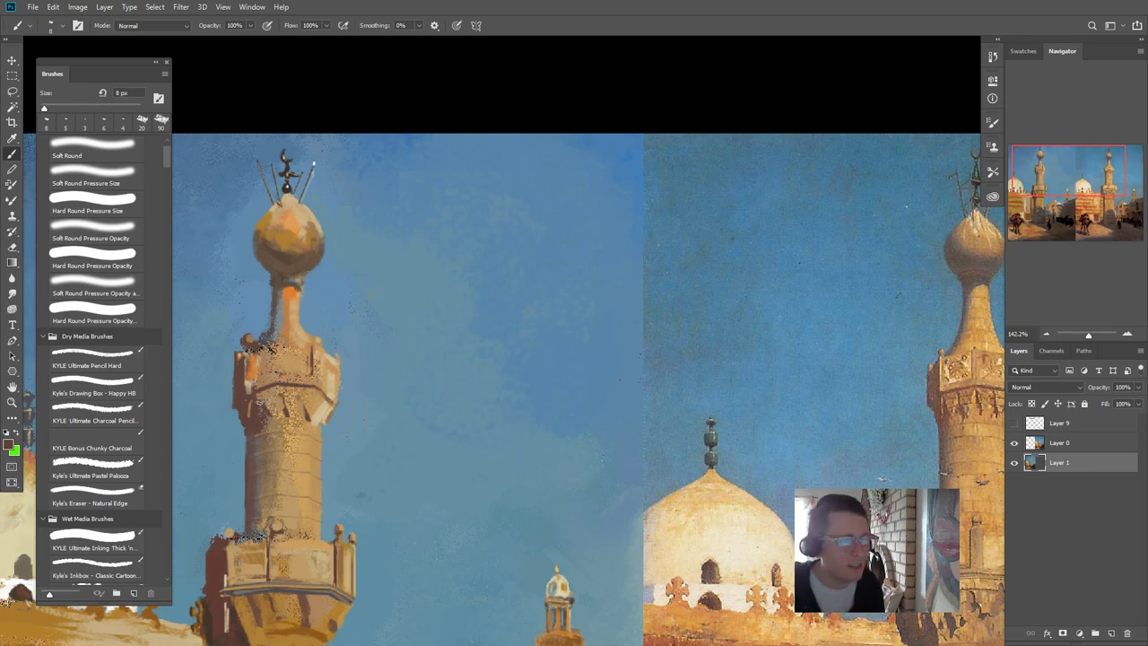
pyautogui.keyDown('alt'); pyautogui.click(256, 367); pyautogui.keyUp('alt')
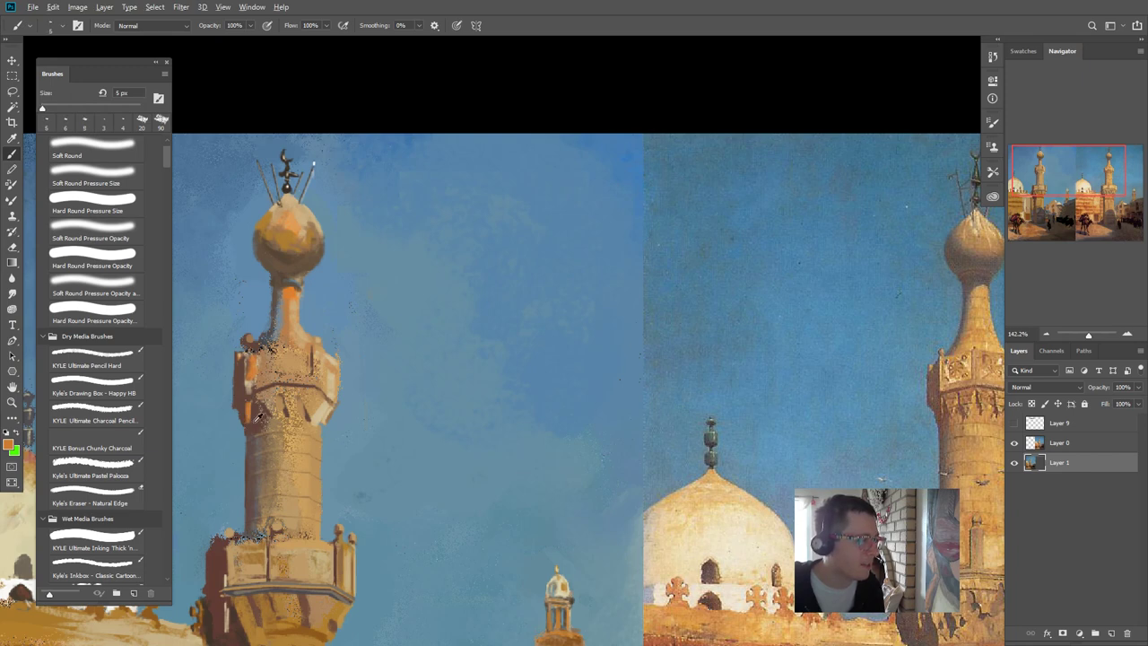
pyautogui.keyDown('alt'); pyautogui.click(253, 422); pyautogui.keyUp('alt')
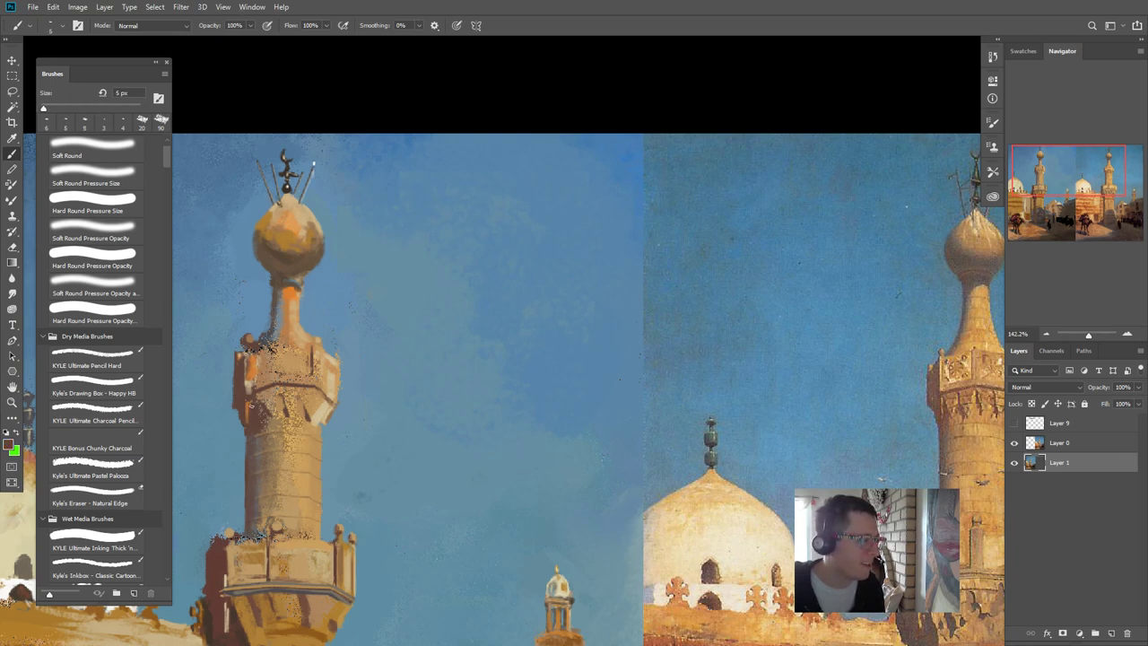
pyautogui.press(']')
pyautogui.press(']')
pyautogui.moveTo(249, 404); pyautogui.dragTo(243, 405)
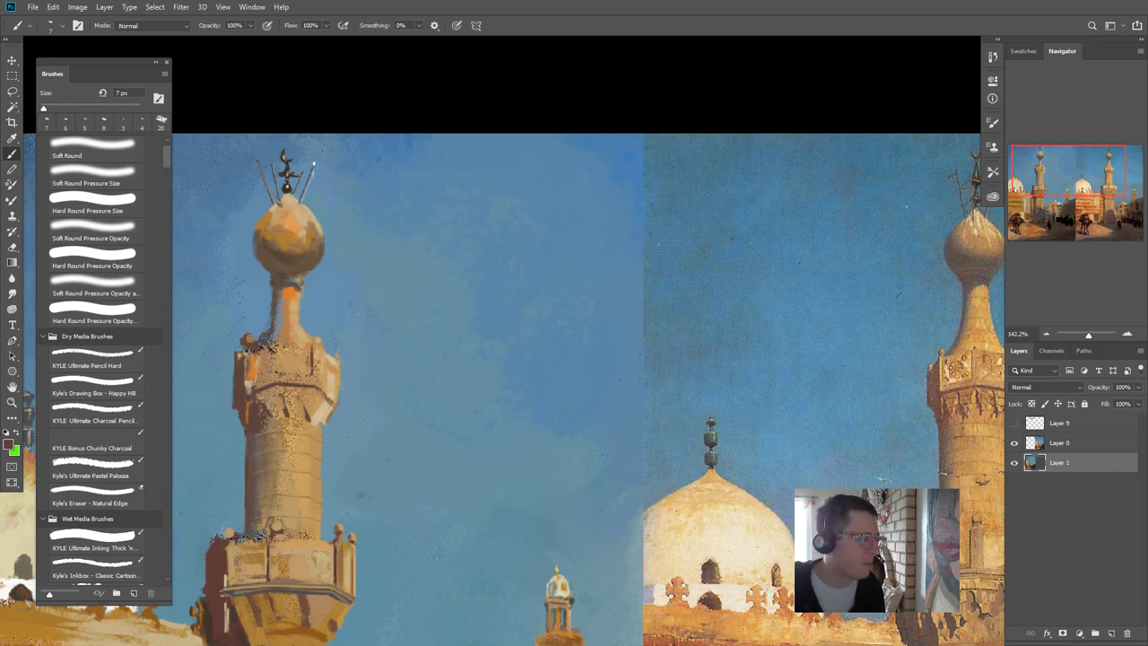
# - Shape the left brackets under the upper balcony with sampled tan strokes and fine dark-brown gaps
pyautogui.keyDown('alt'); pyautogui.click(266, 404); pyautogui.keyUp('alt')
pyautogui.moveTo(261, 412); pyautogui.dragTo(260, 399)
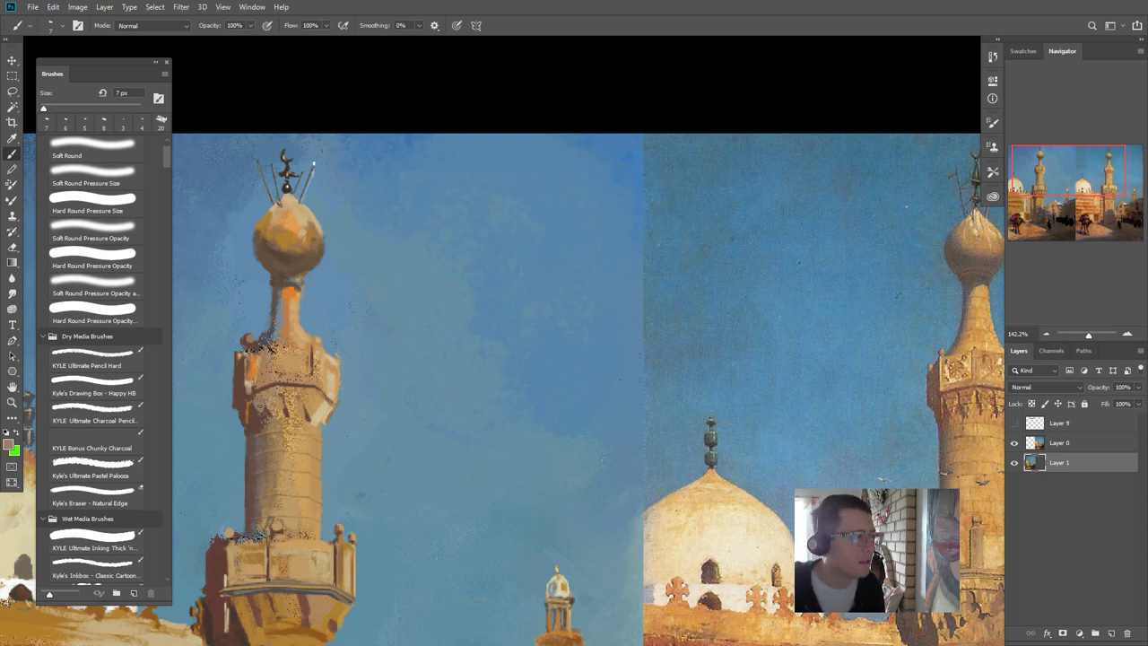
pyautogui.keyDown('alt'); pyautogui.click(261, 418); pyautogui.keyUp('alt')
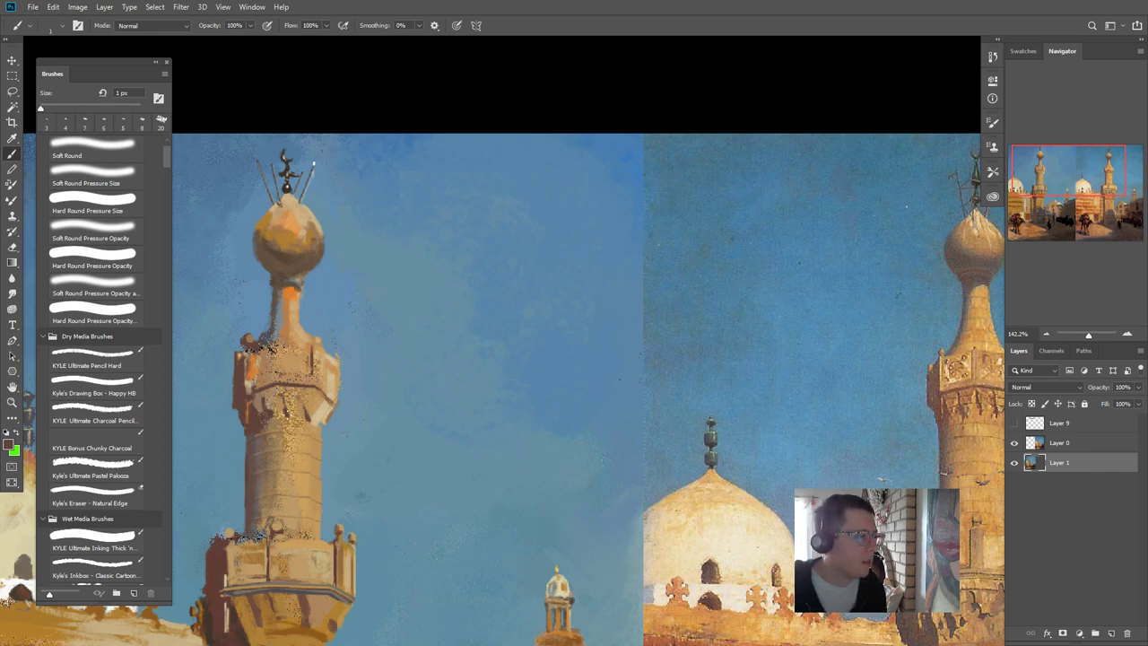
pyautogui.press(']')
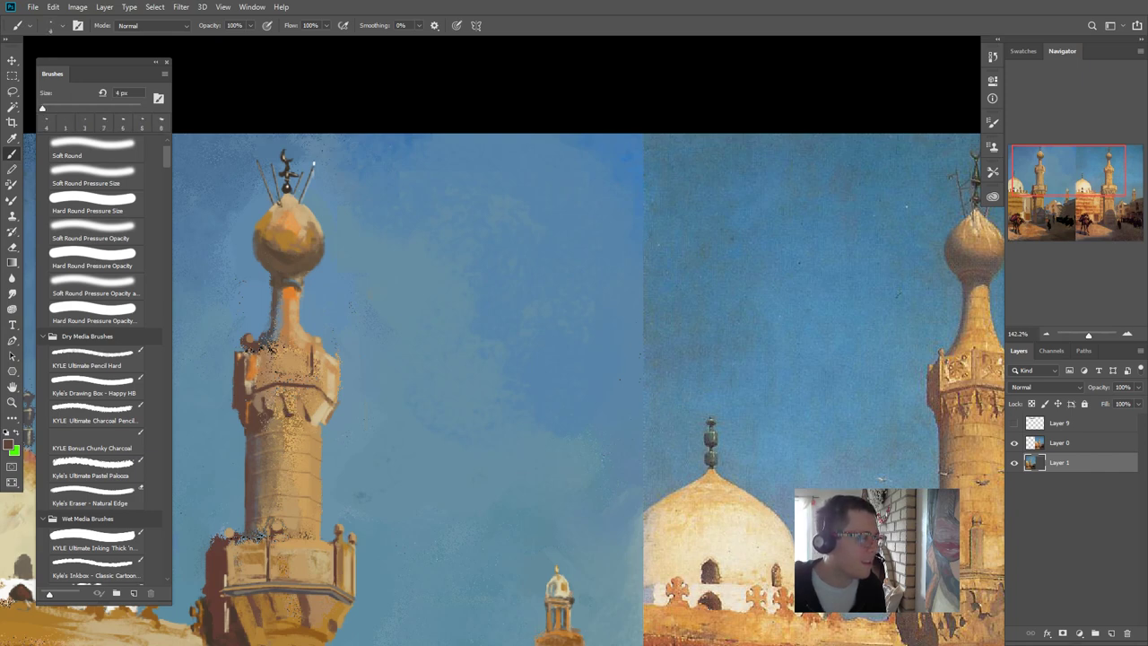
# - Paint the central and right brackets under the upper balcony with sampled light stone tones, using a 7–9 px brush
pyautogui.keyDown('alt'); pyautogui.click(297, 367); pyautogui.keyUp('alt')
pyautogui.press(']')
pyautogui.click(288, 396)
pyautogui.keyDown('alt'); pyautogui.click(317, 415); pyautogui.keyUp('alt')
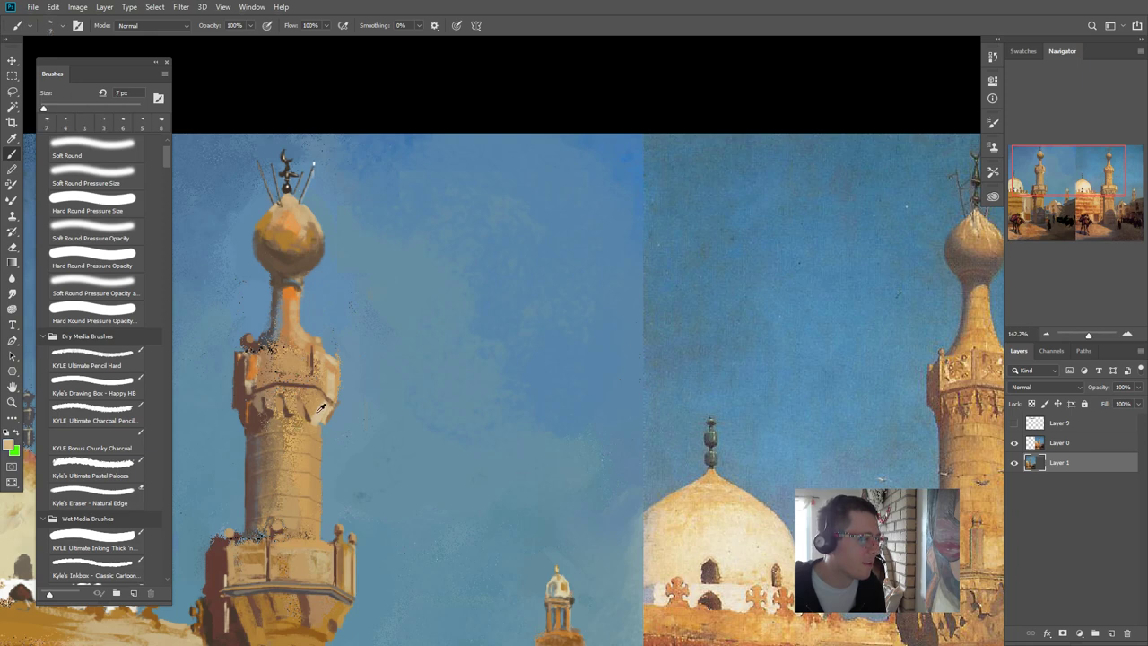
pyautogui.press(']')
pyautogui.press(']')
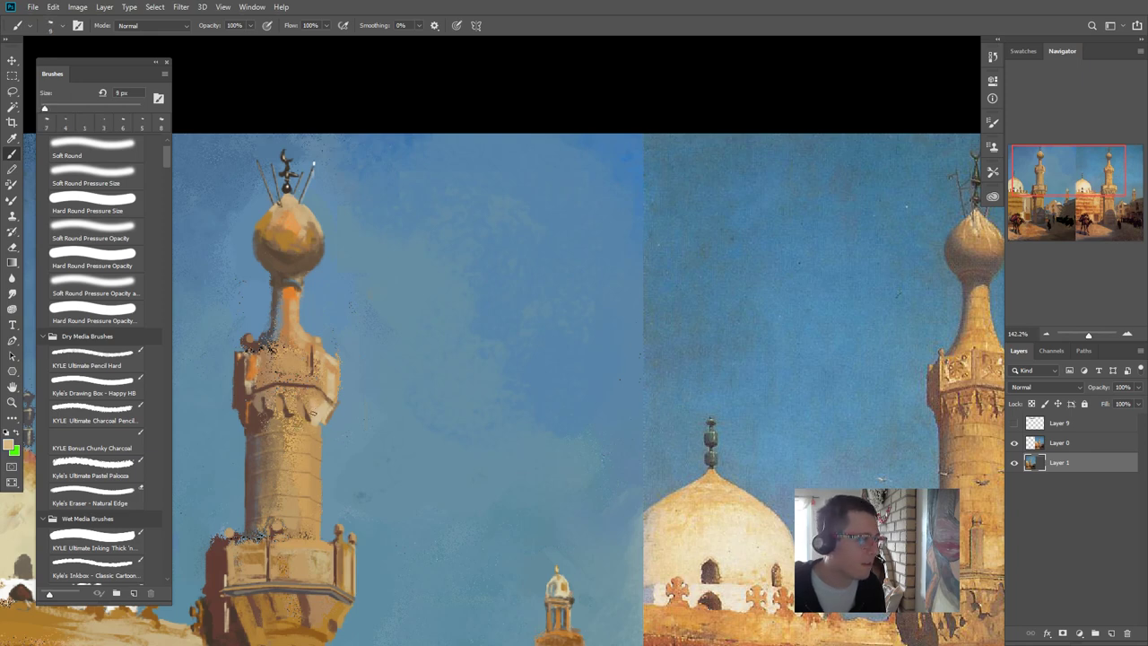
pyautogui.keyDown('alt'); pyautogui.click(309, 393); pyautogui.keyUp('alt')
pyautogui.moveTo(317, 404); pyautogui.dragTo(312, 407)
# - Blend the top of the minaret shaft just below the brackets with sampled tan stone and a 20 px brush
pyautogui.keyDown('alt'); pyautogui.click(297, 424); pyautogui.keyUp('alt')
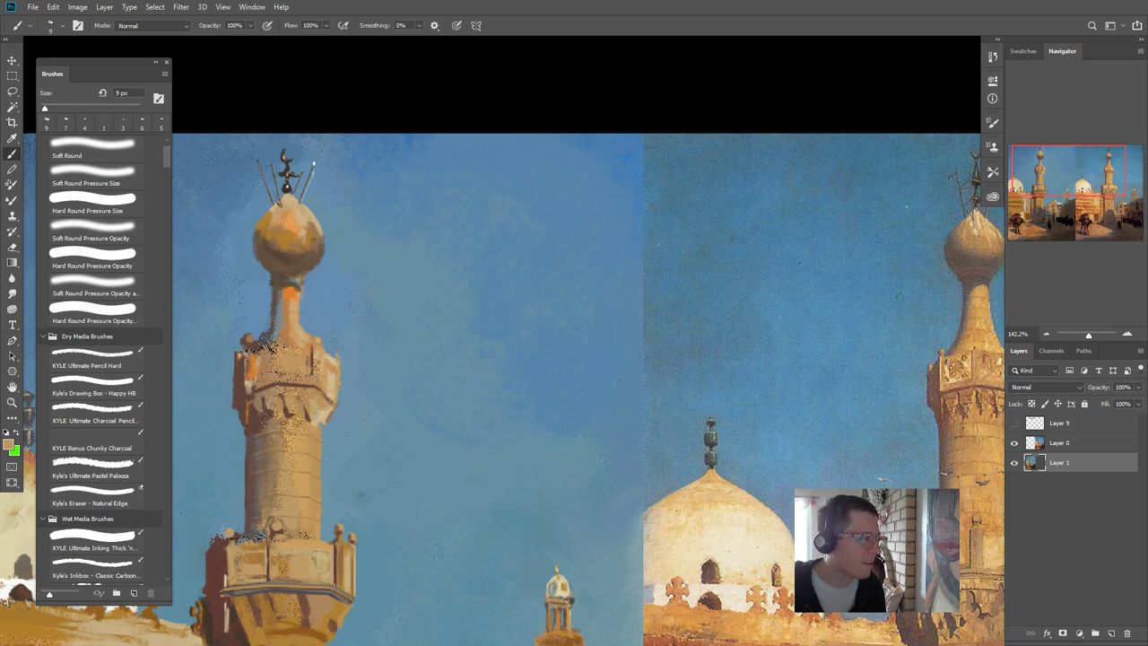
pyautogui.press(']')
pyautogui.press(']')
pyautogui.press(']')
pyautogui.moveTo(287, 439); pyautogui.dragTo(298, 438)
pyautogui.keyDown('alt'); pyautogui.click(288, 459); pyautogui.keyUp('alt')
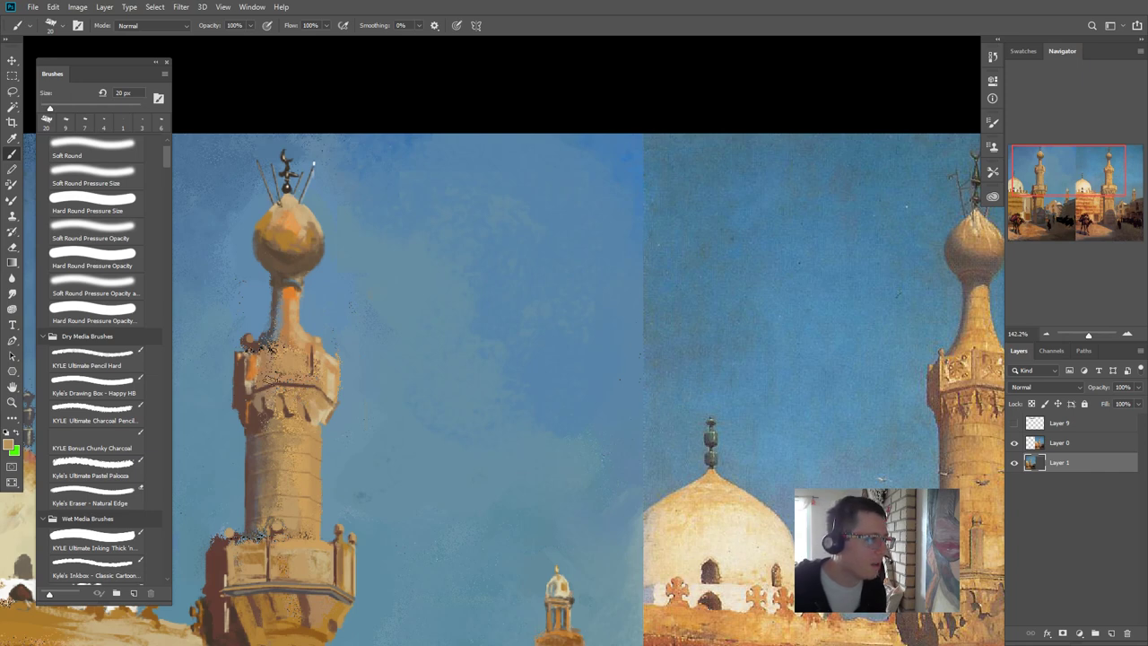
# - Trim the upper balcony's top-left corner with sampled sky blue, reducing the brush to 8 px
pyautogui.press('[')
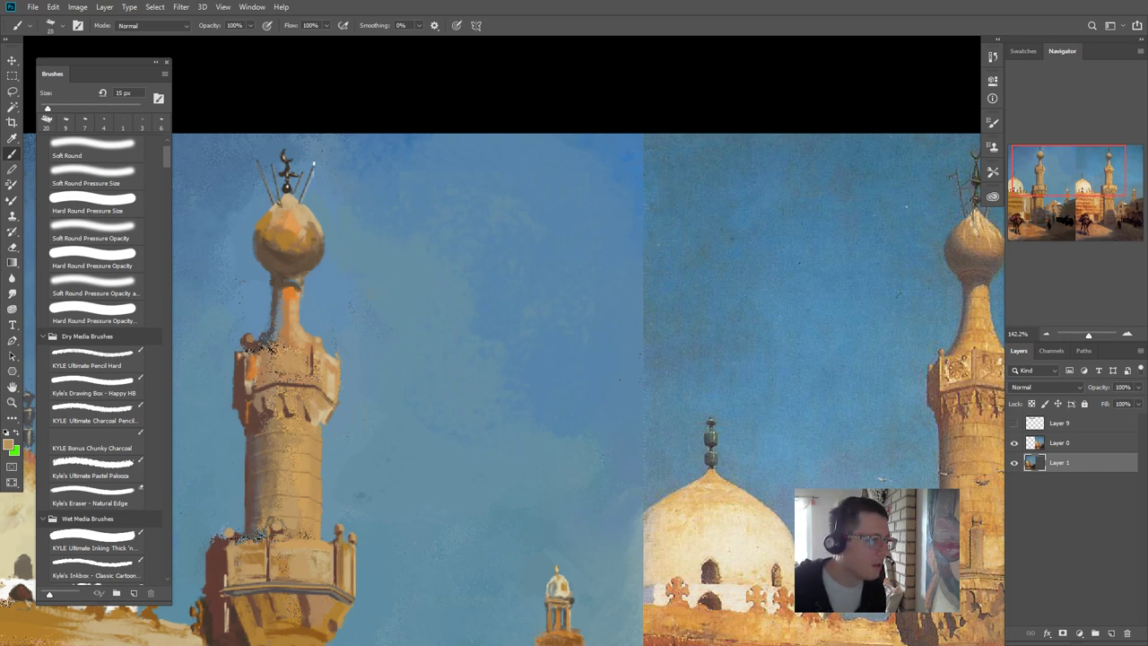
pyautogui.keyDown('alt'); pyautogui.click(249, 336); pyautogui.keyUp('alt')
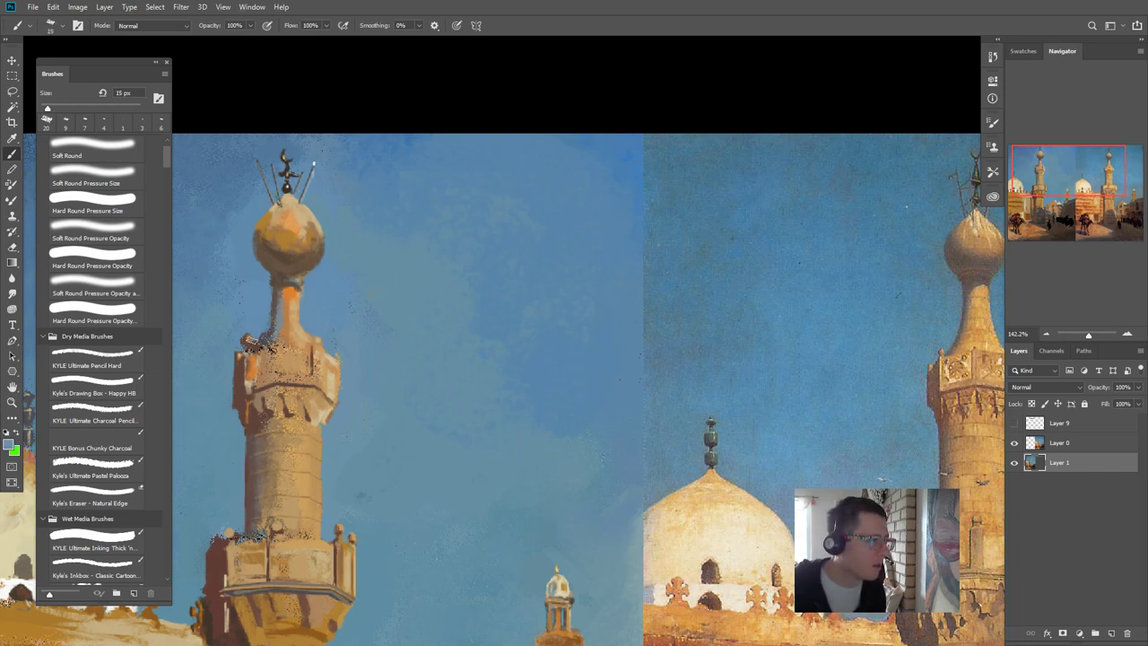
pyautogui.press('[')
pyautogui.press('[')
pyautogui.press('[')
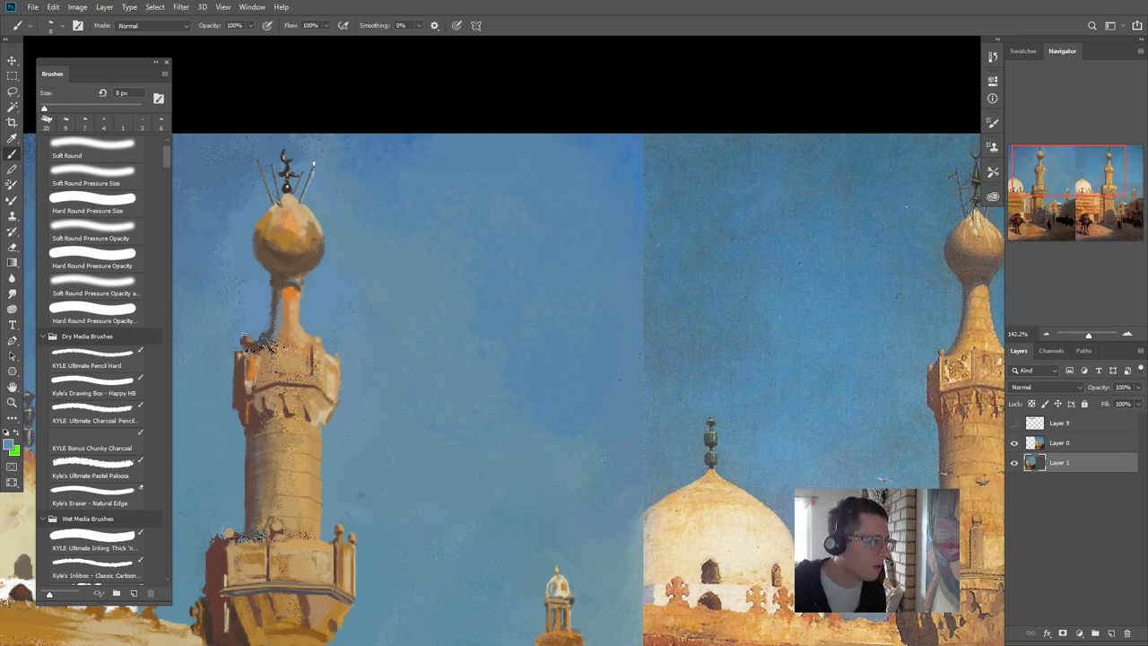
pyautogui.click(243, 337)
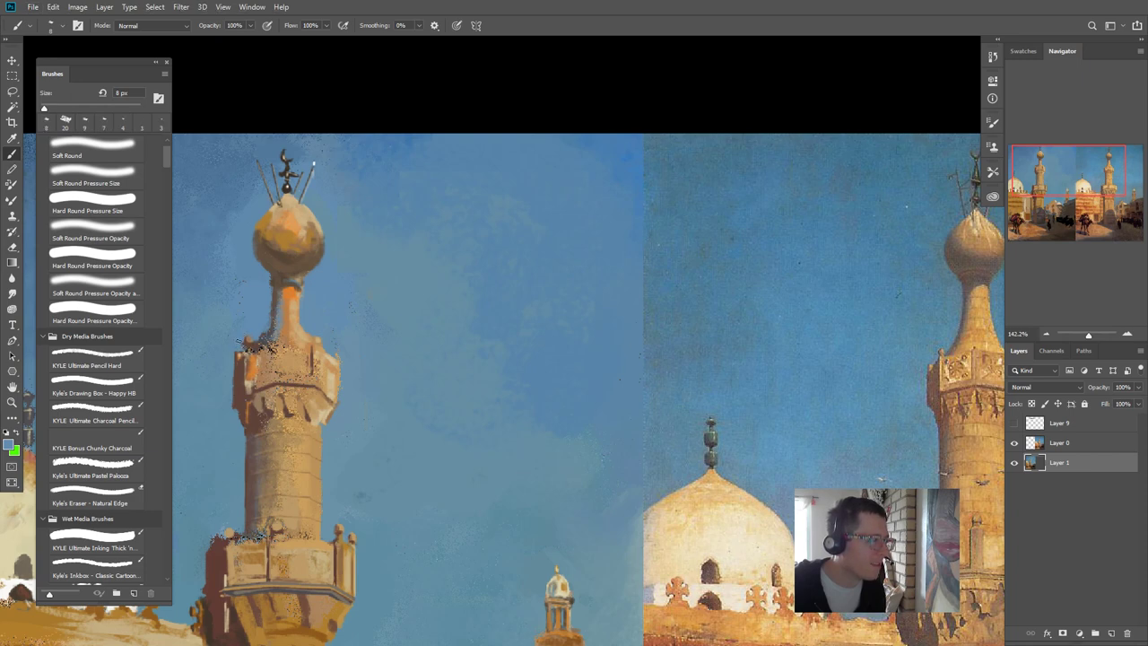
# - Add pale stone highlights along the upper balcony's rim and left panel edge with a 4 px brush
pyautogui.keyDown('alt'); pyautogui.click(305, 210); pyautogui.keyUp('alt')
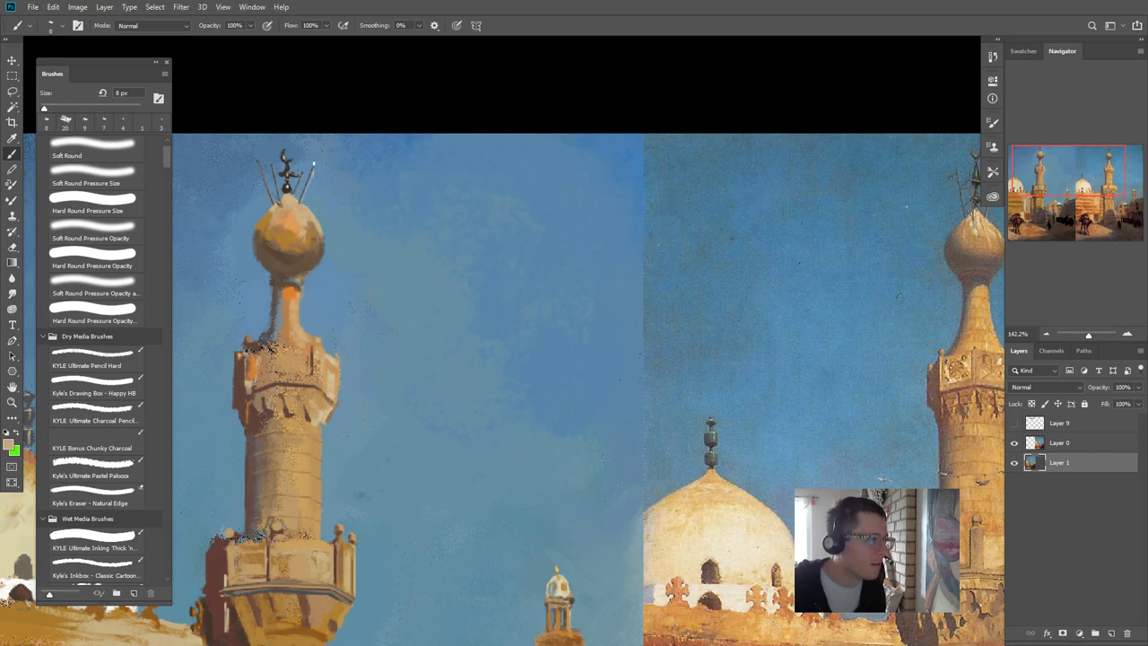
pyautogui.keyDown('alt'); pyautogui.click(332, 382); pyautogui.keyUp('alt')
pyautogui.click(330, 378)
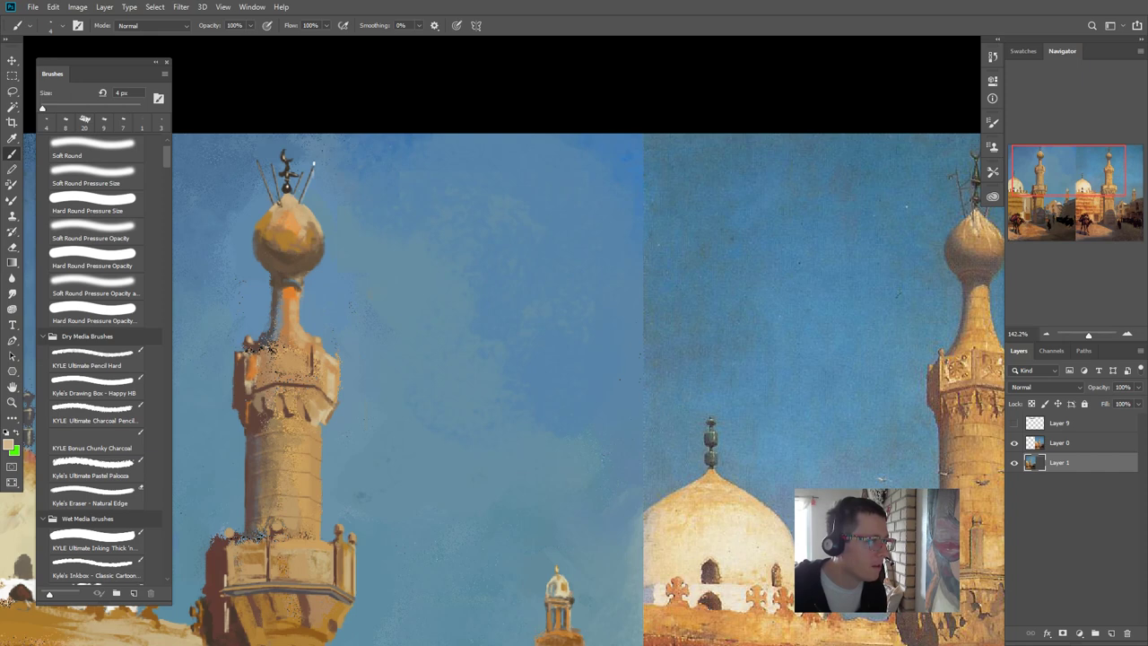
pyautogui.moveTo(269, 348); pyautogui.dragTo(247, 354)
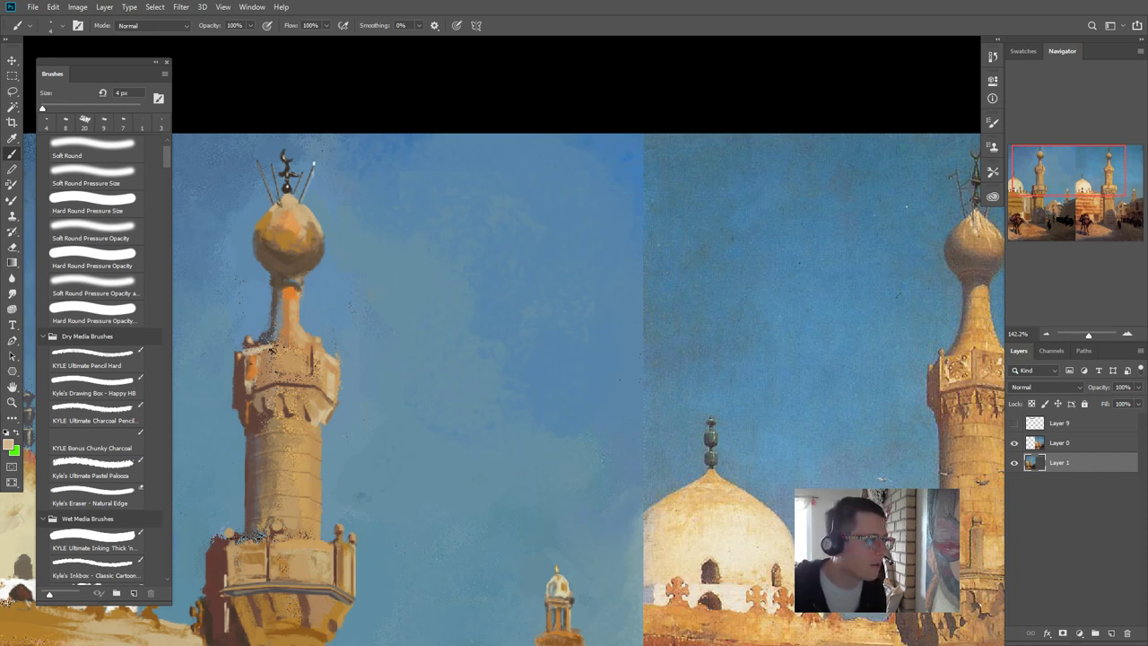
pyautogui.moveTo(249, 358); pyautogui.dragTo(246, 379)
# - Draw thin dark-brown lines in the upper balcony's panels and fill between them with sampled orange stone
pyautogui.keyDown('alt'); pyautogui.click(243, 379); pyautogui.keyUp('alt')
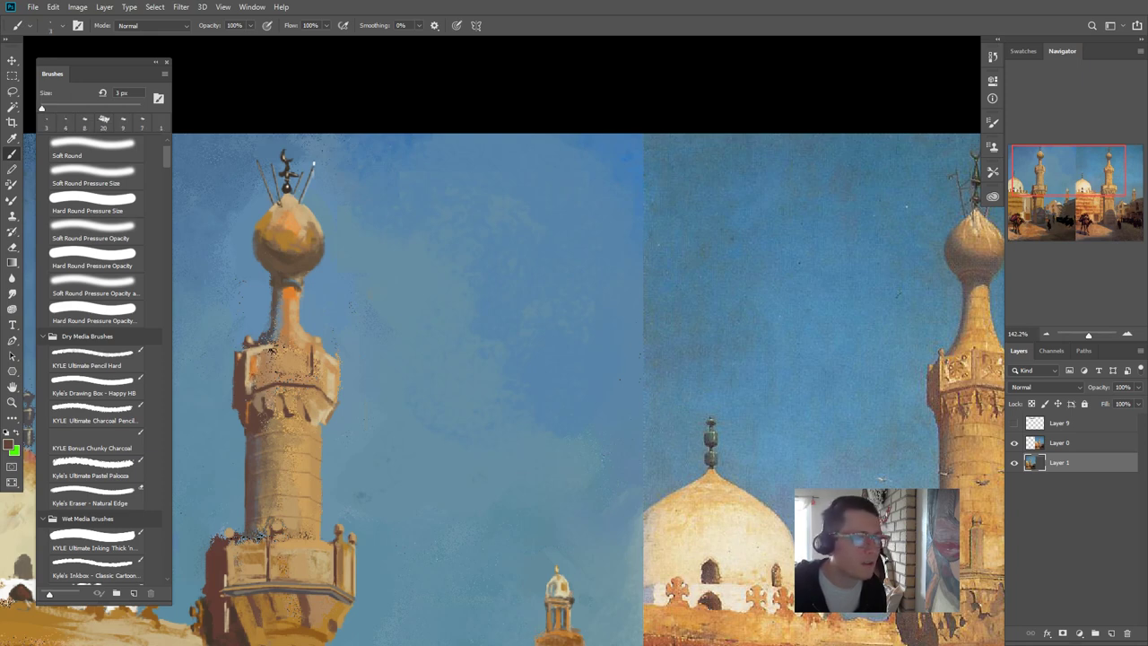
pyautogui.moveTo(272, 350); pyautogui.dragTo(270, 367)
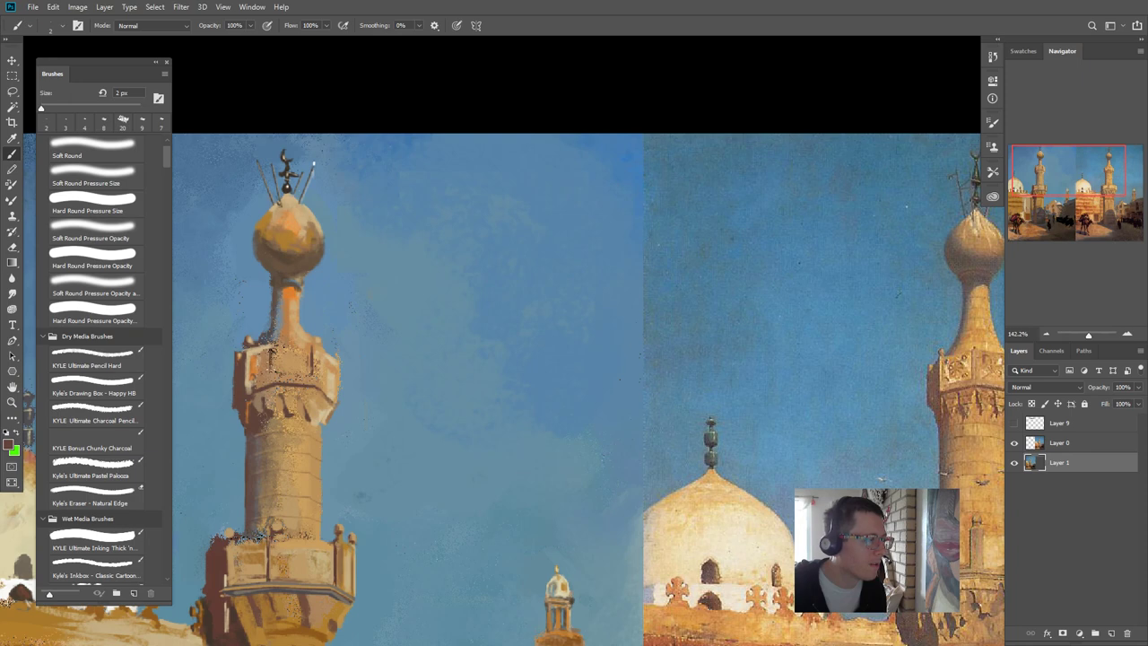
pyautogui.keyDown('alt'); pyautogui.click(293, 312); pyautogui.keyUp('alt')
pyautogui.press(']')
pyautogui.keyDown('alt'); pyautogui.click(276, 363); pyautogui.keyUp('alt')
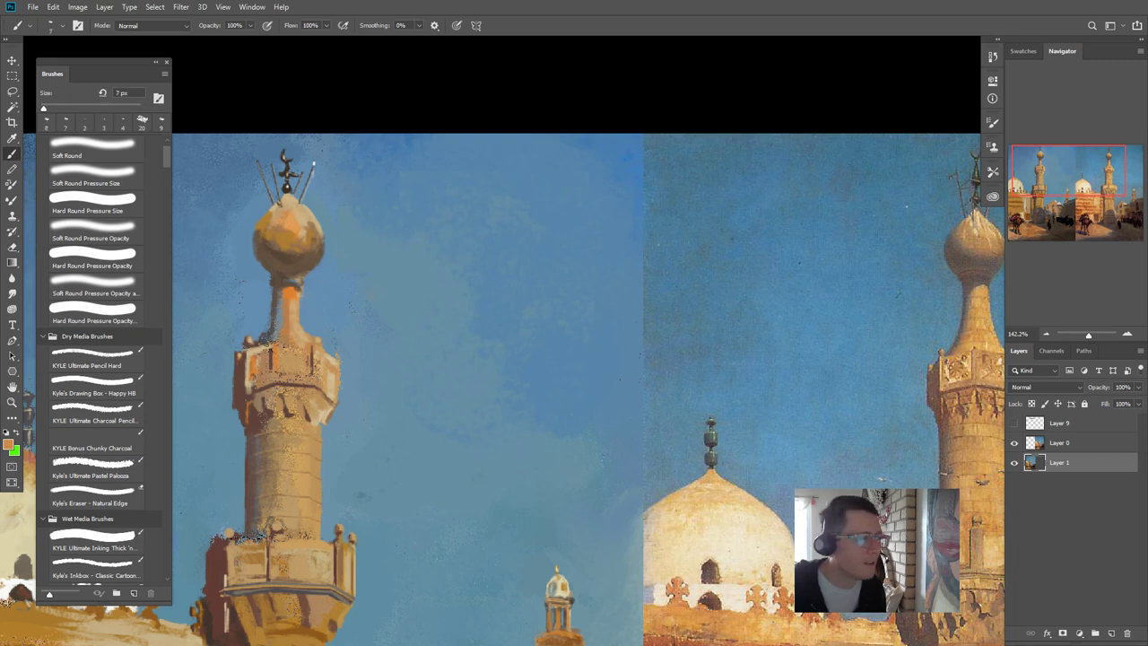
# - Refine the left side and base of the minaret's neck with sampled shadow and stone tones, using a 6 px brush
pyautogui.keyDown('alt'); pyautogui.click(265, 335); pyautogui.keyUp('alt')
pyautogui.press('[')
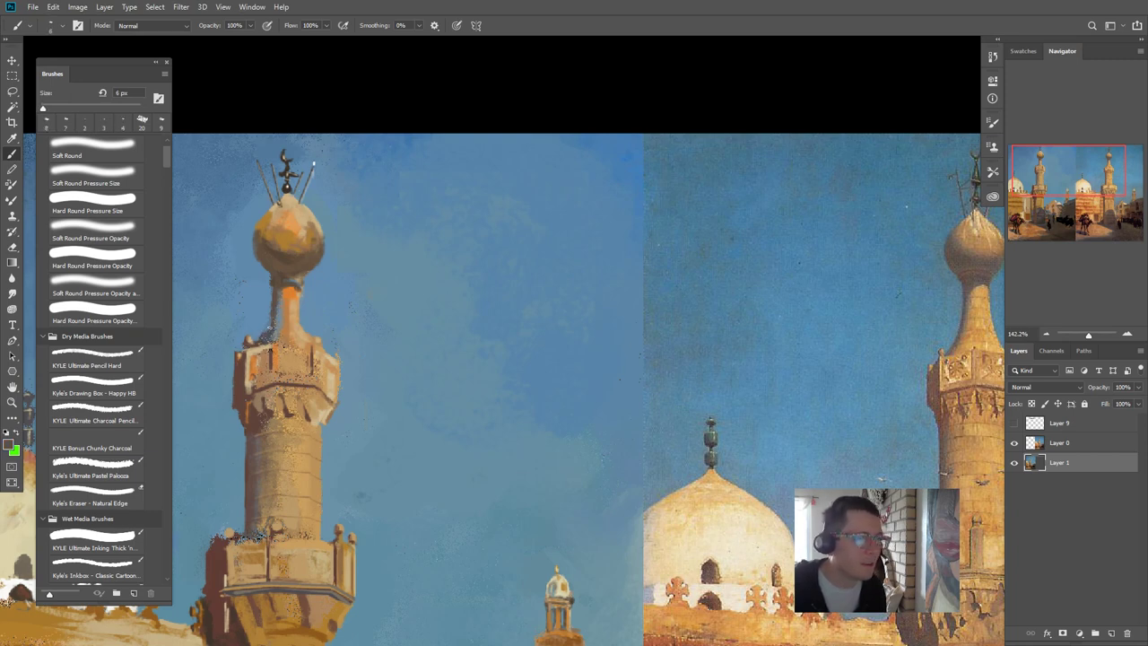
pyautogui.keyDown('alt'); pyautogui.click(266, 317); pyautogui.keyUp('alt')
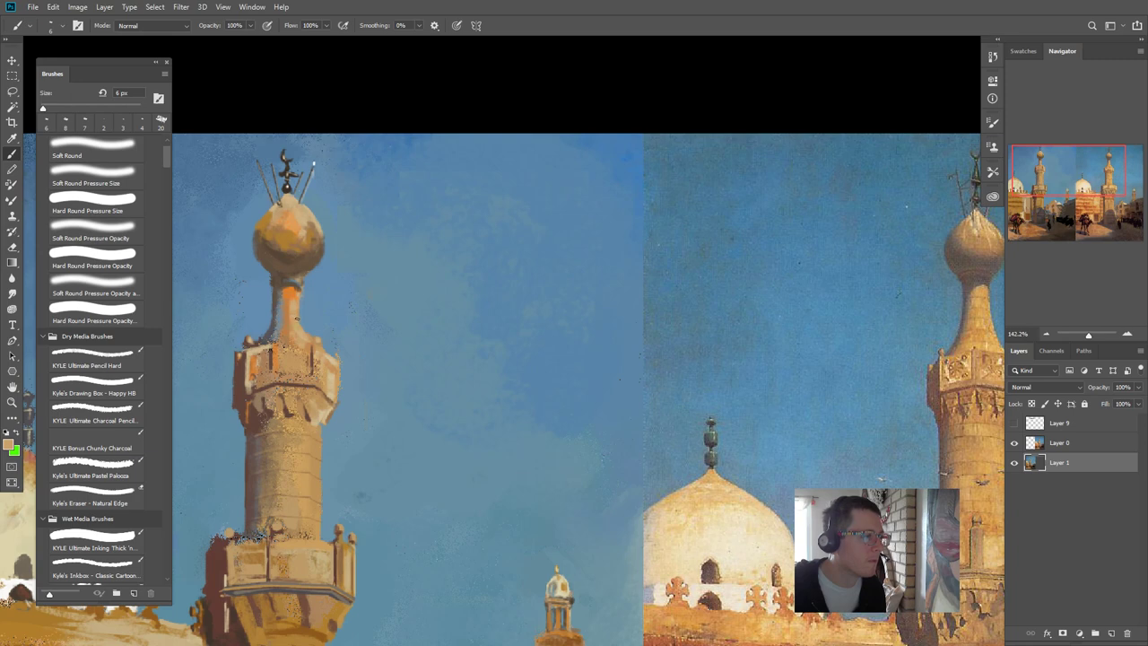
pyautogui.keyDown('alt'); pyautogui.click(281, 287); pyautogui.keyUp('alt')
pyautogui.press('[')
pyautogui.press('[')
# - Draw fine dark-brown detail lines on the upper balcony with a 2–3 px brush
pyautogui.keyDown('alt'); pyautogui.click(242, 379); pyautogui.keyUp('alt')
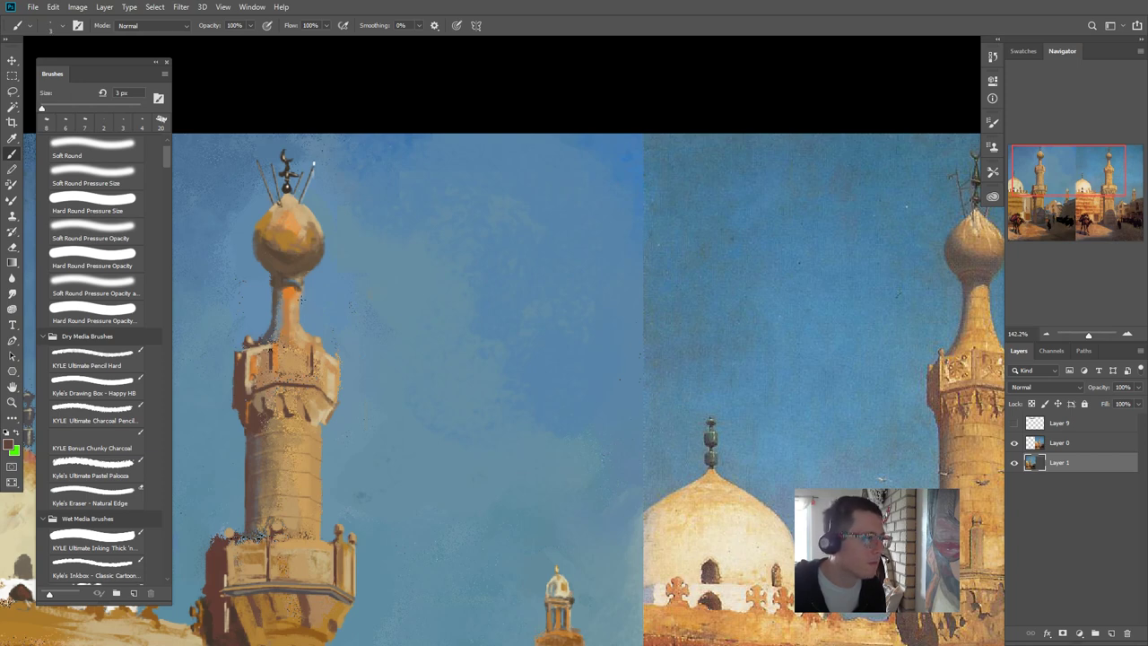
pyautogui.press('[')
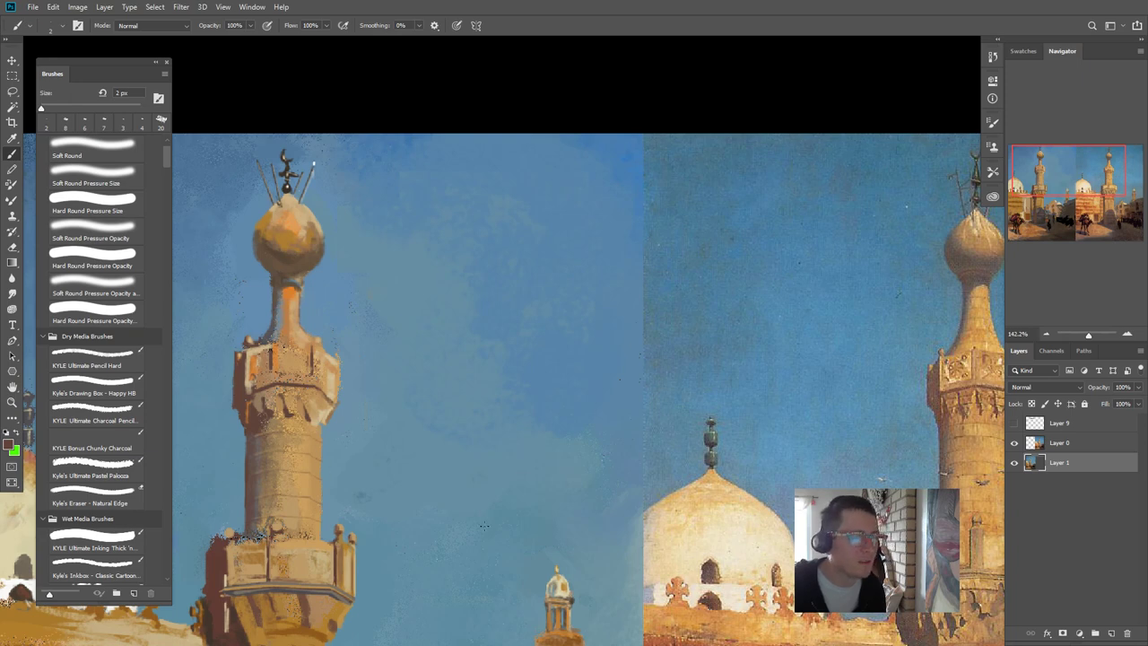
pyautogui.moveTo(476, 543); pyautogui.dragTo(385, 533)
pyautogui.moveTo(328, 510); pyautogui.dragTo(386, 520)
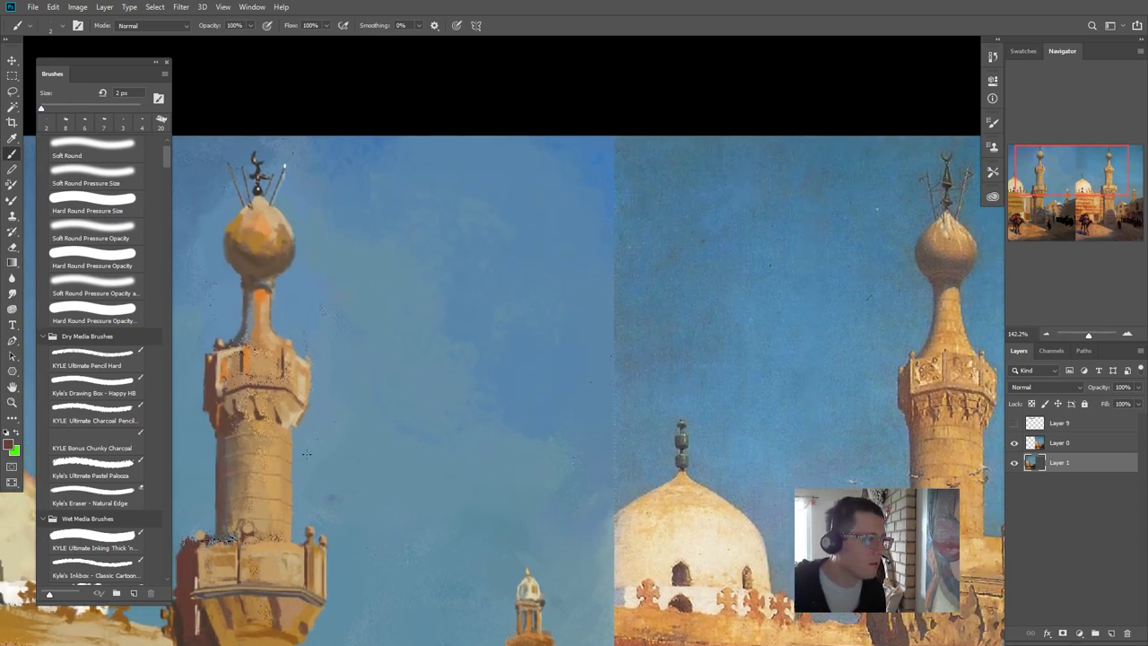
# - Refine the minaret shaft's masonry with fine dark-brown marks and sampled orange-tan stone, using a 3–5 px brush
pyautogui.press(']')
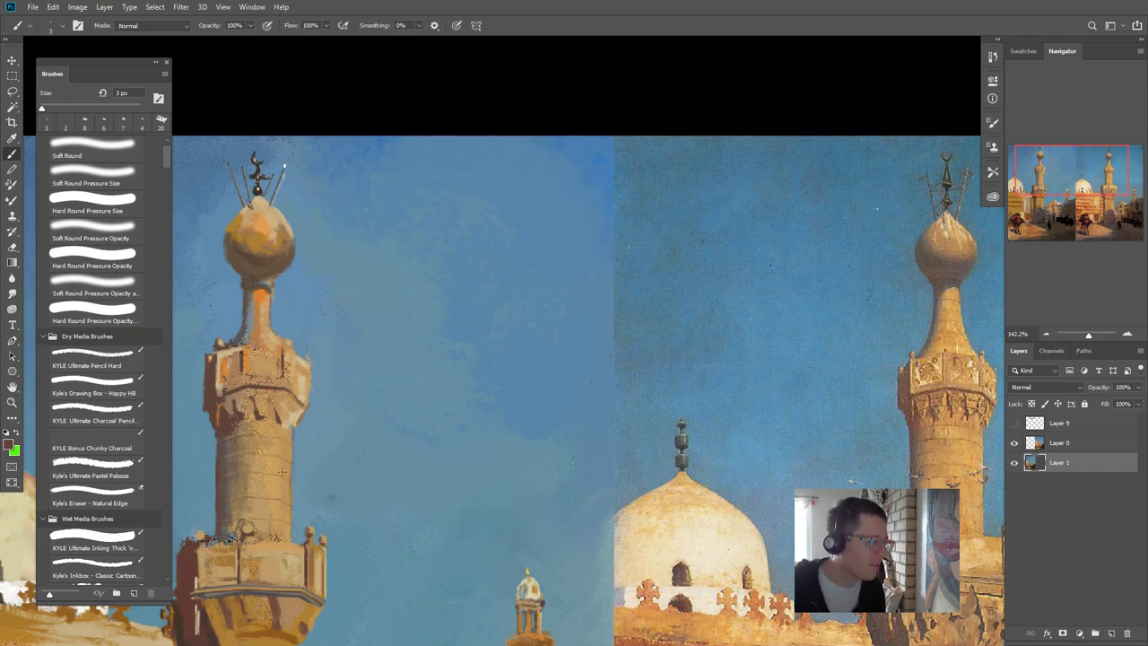
pyautogui.scroll(-1, 305, 470)
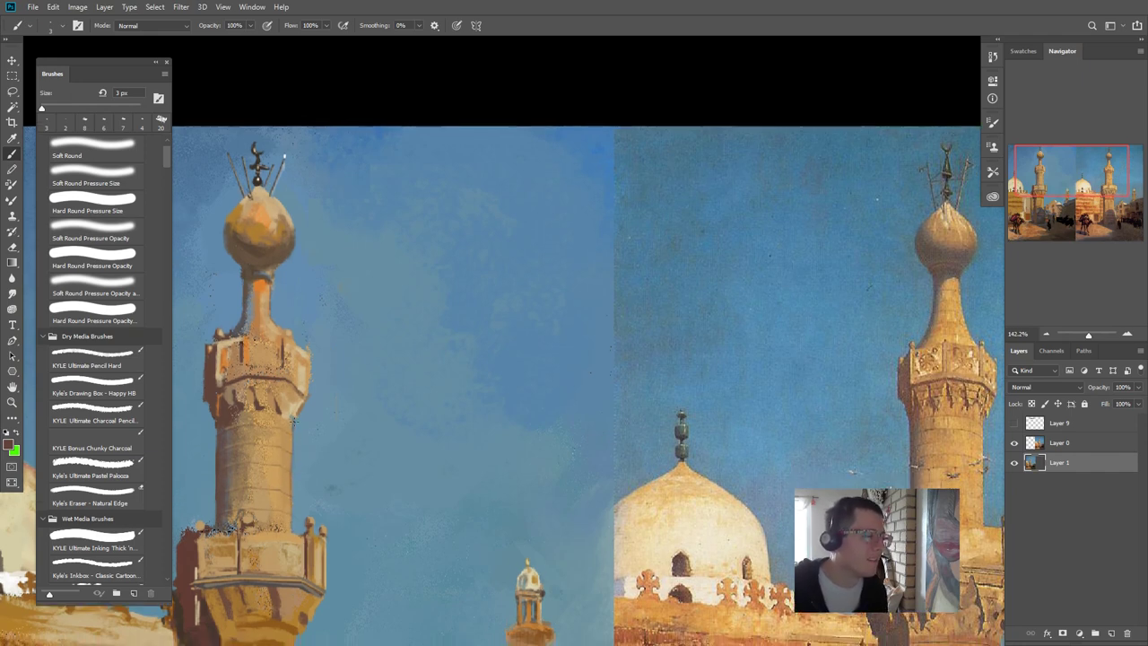
pyautogui.keyDown('alt'); pyautogui.click(274, 493); pyautogui.keyUp('alt')
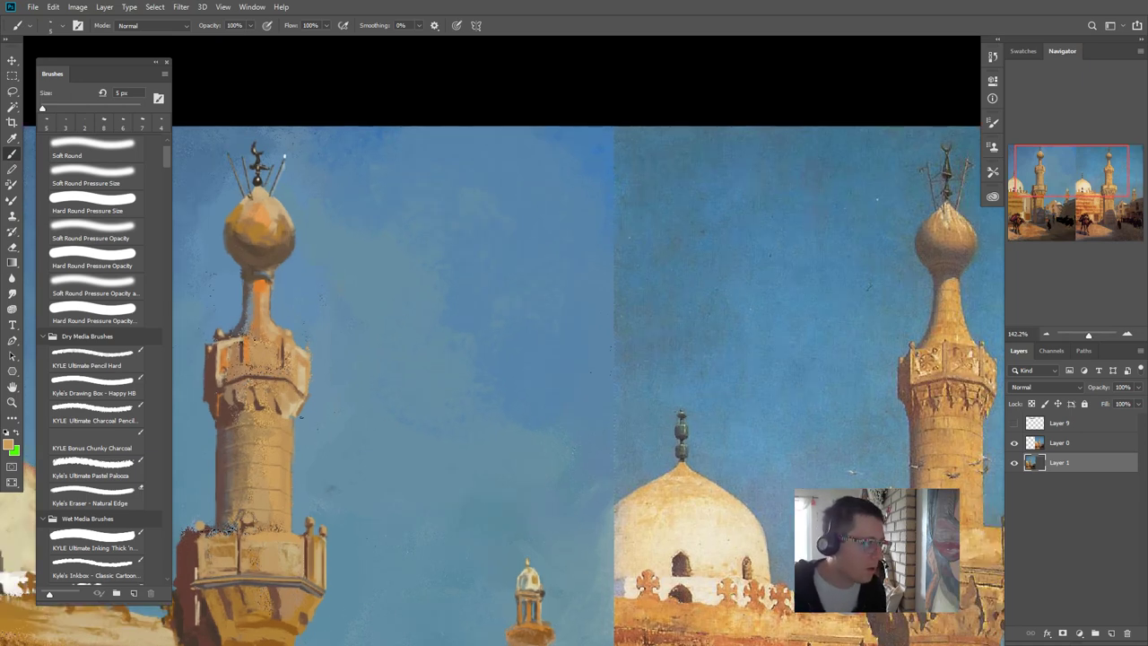
# - Sample dark brown from beneath the upper balcony and add a new empty layer directly above Layer 1
pyautogui.keyDown('alt'); pyautogui.click(230, 400); pyautogui.keyUp('alt')
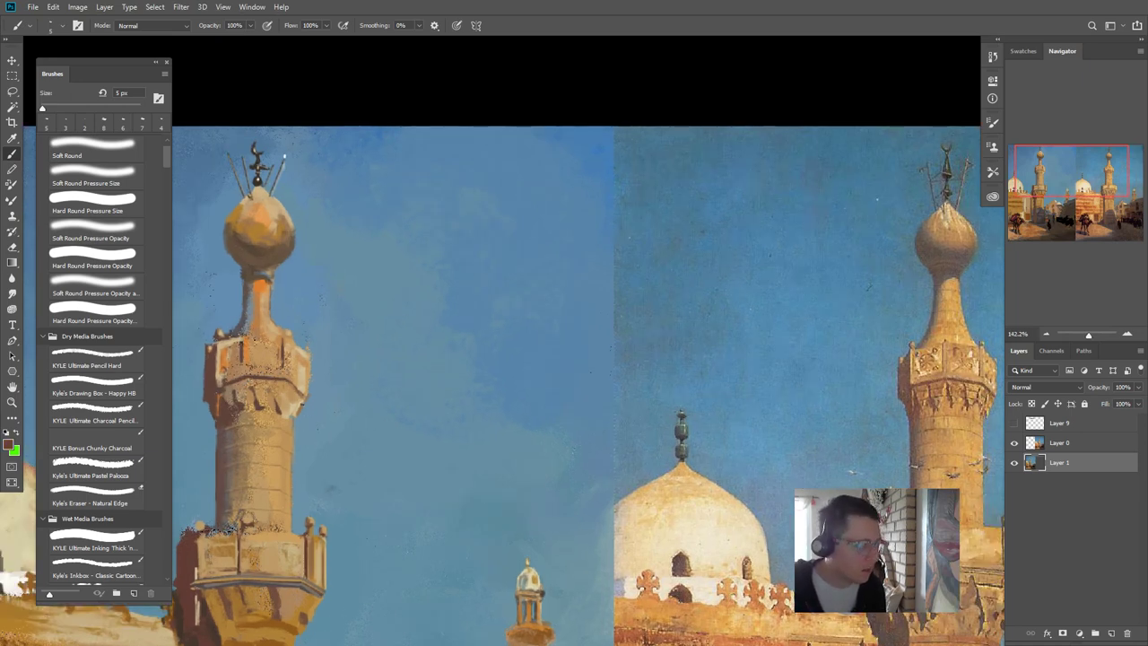
pyautogui.hotkey('ctrl', 'shift', 'n')
pyautogui.press('Return')
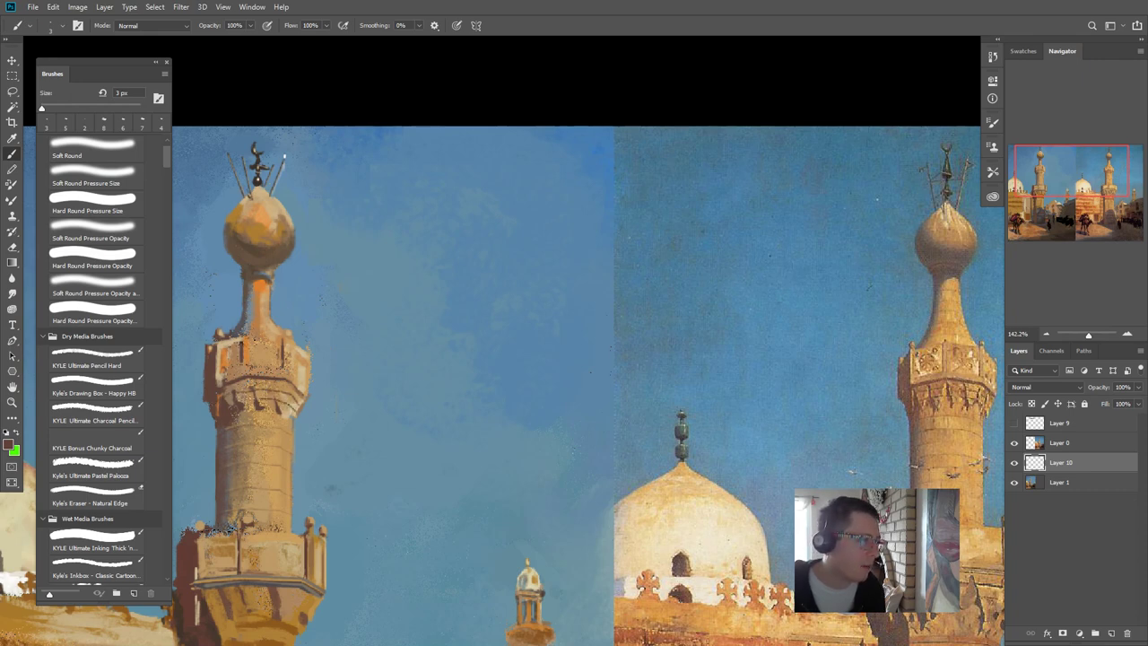
# - Draw thin dark-brown masonry lines across the minaret's neck, upper balcony and shaft on Layer 10, using a 3 px brush
pyautogui.moveTo(235, 398); pyautogui.dragTo(260, 397)
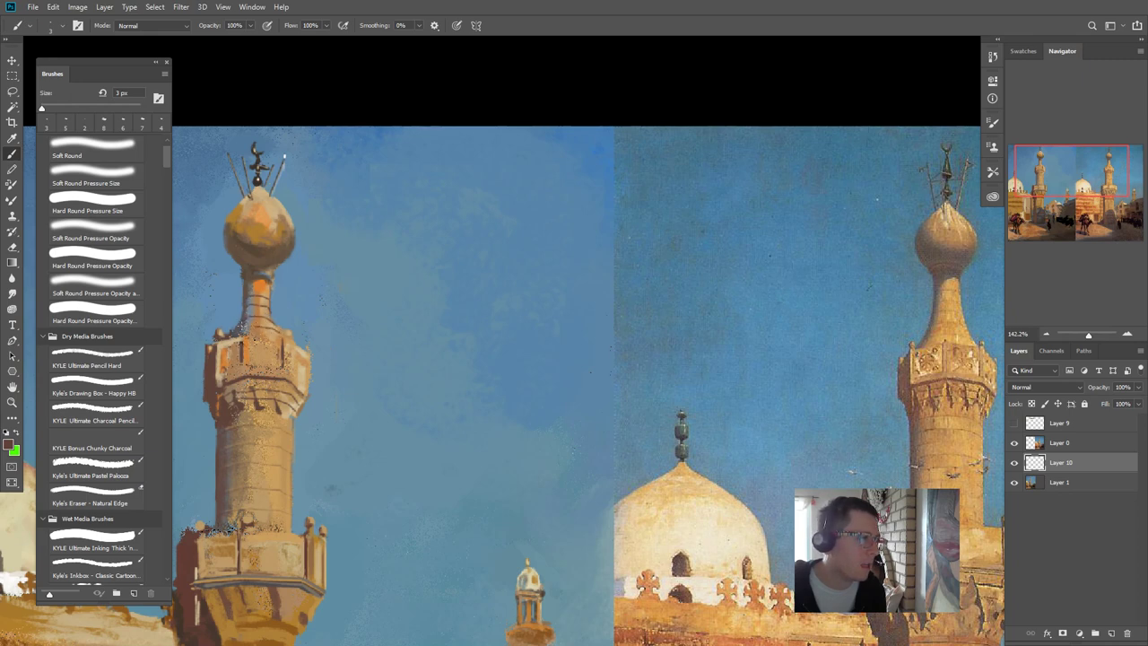
pyautogui.scroll(-1, 258, 327)
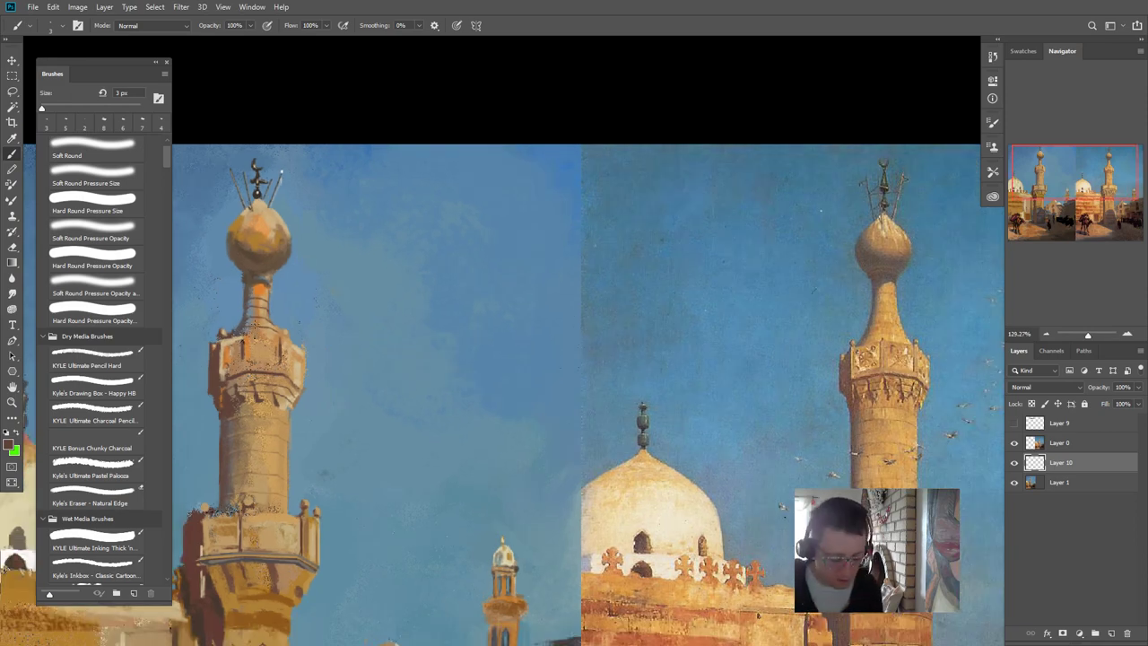
# - Try to thicken the dark masonry lines by stacking offset duplicates of Layer 10
pyautogui.press('v')
pyautogui.scroll(3, 290, 291)
pyautogui.scroll(-1, 290, 291)
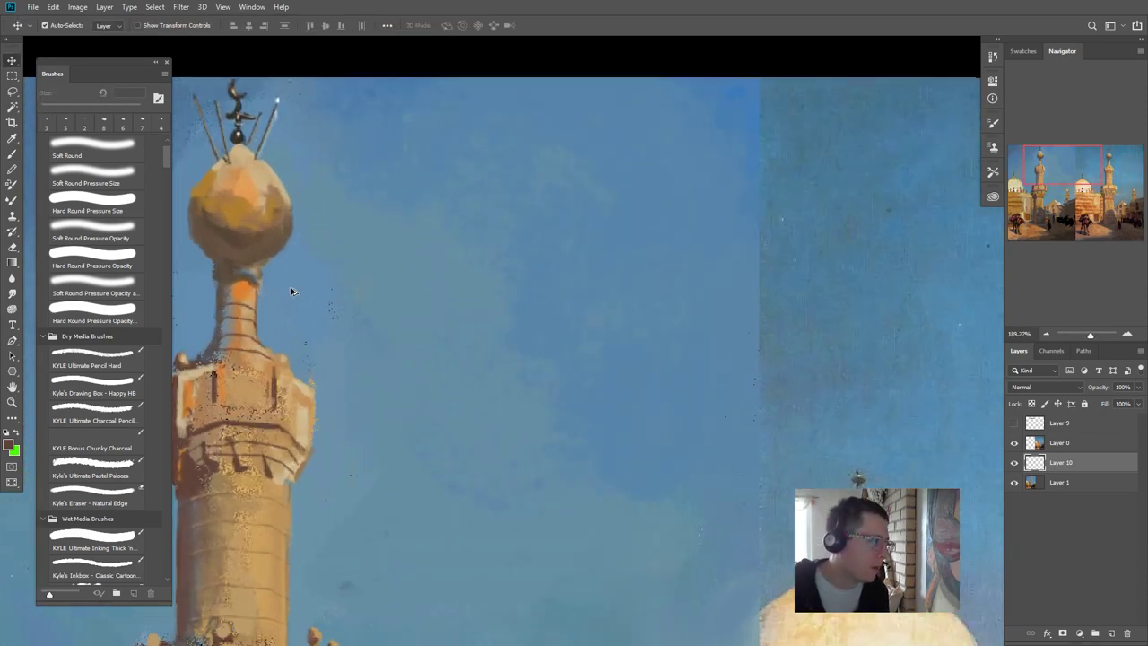
pyautogui.hotkey('ctrl', 'j')
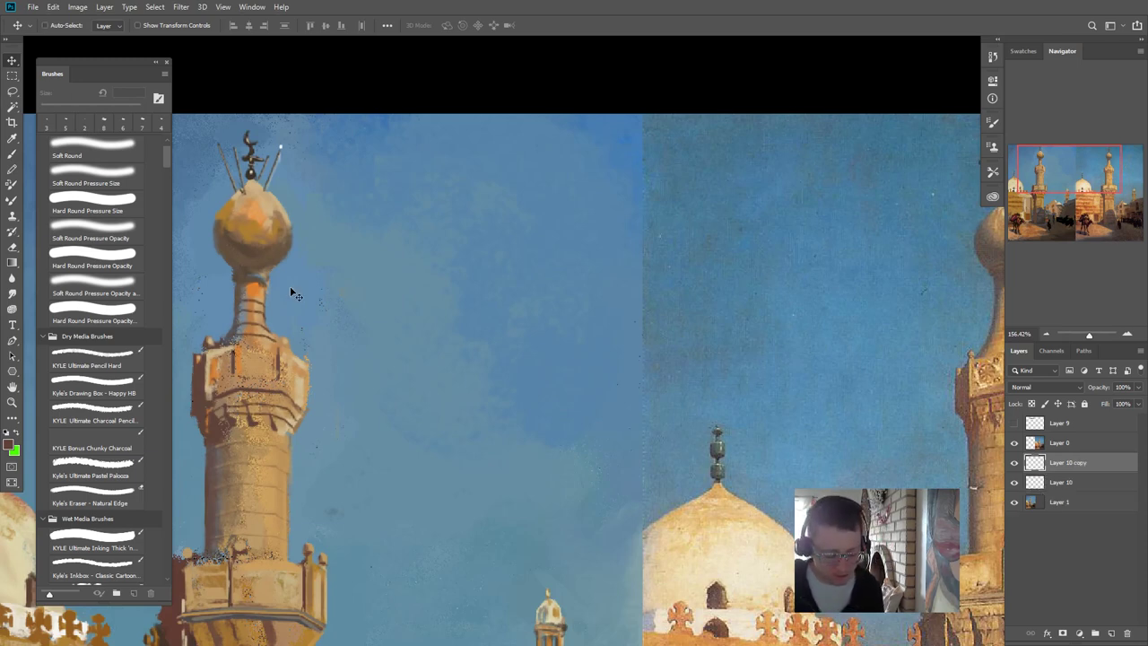
pyautogui.hotkey('ctrl', 'alt', 'shift', 't')
pyautogui.hotkey('ctrl', 'alt', 'shift', 't')
pyautogui.hotkey('ctrl', 'alt', 'shift', 't')
pyautogui.hotkey('ctrl', 'alt', 'shift', 't')
pyautogui.hotkey('ctrl', 'alt', 'shift', 't')
pyautogui.hotkey('ctrl', 'alt', 'shift', 't')
pyautogui.hotkey('ctrl', 'alt', 'shift', 't')
pyautogui.hotkey('ctrl', 'alt', 'shift', 't')
pyautogui.hotkey('ctrl', 'alt', 'shift', 't')
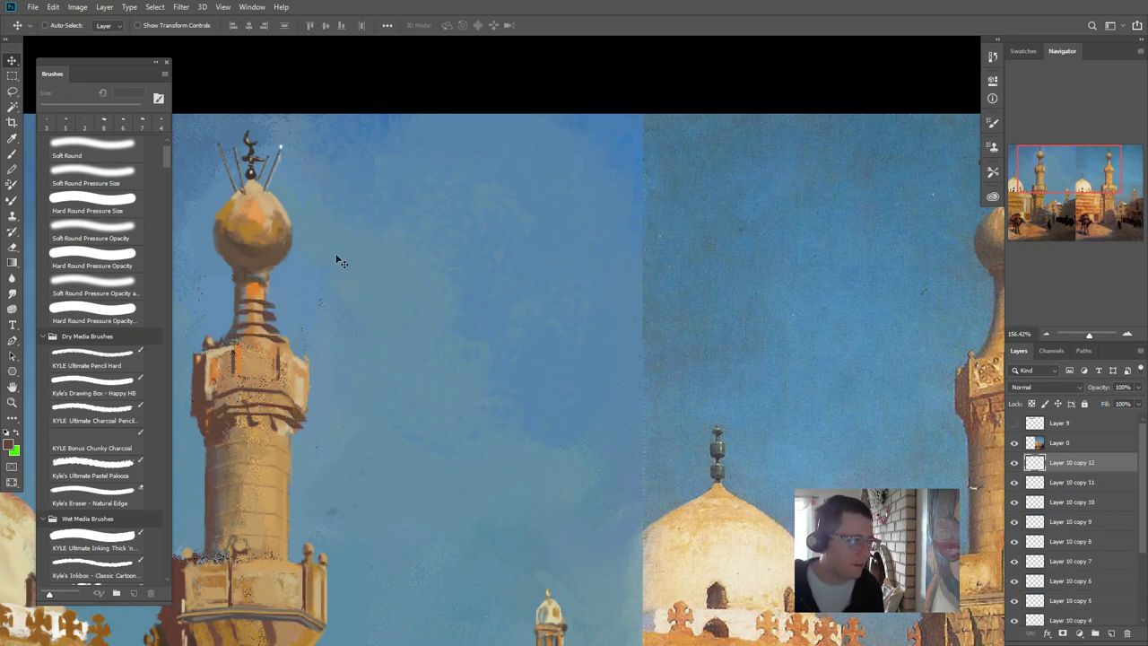
# - Remove the stacked duplicates of Layer 10, keeping only the original line layer
pyautogui.scroll(-3, 1042, 554)
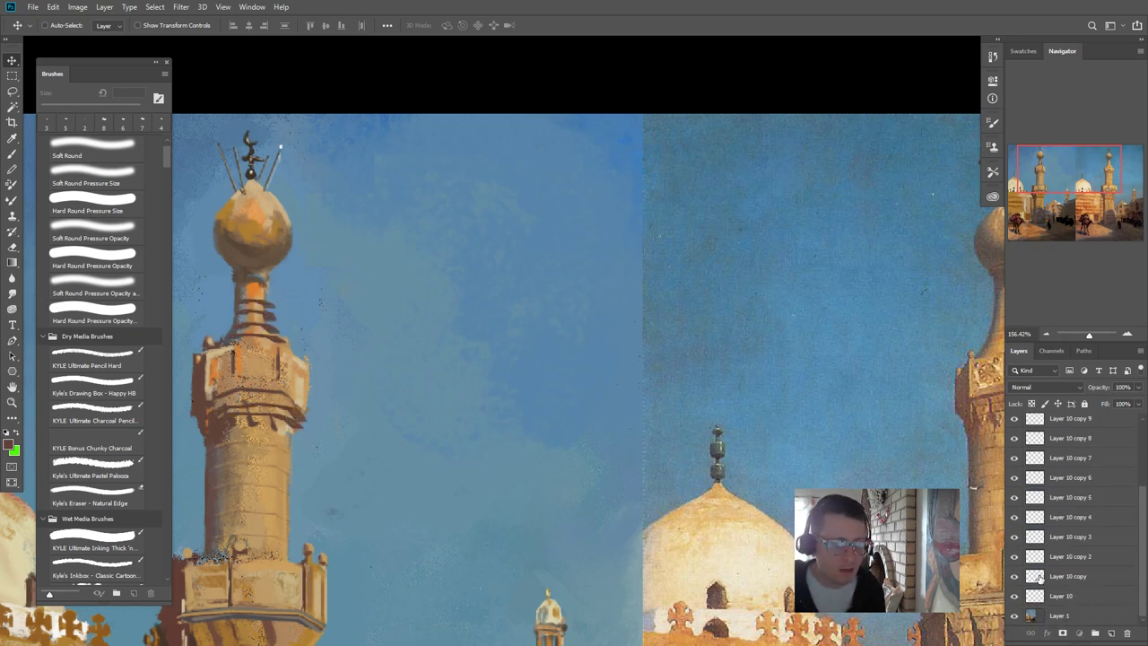
pyautogui.keyDown('shift'); pyautogui.click(1041, 580); pyautogui.keyUp('shift')
pyautogui.hotkey('ctrl', 'e')
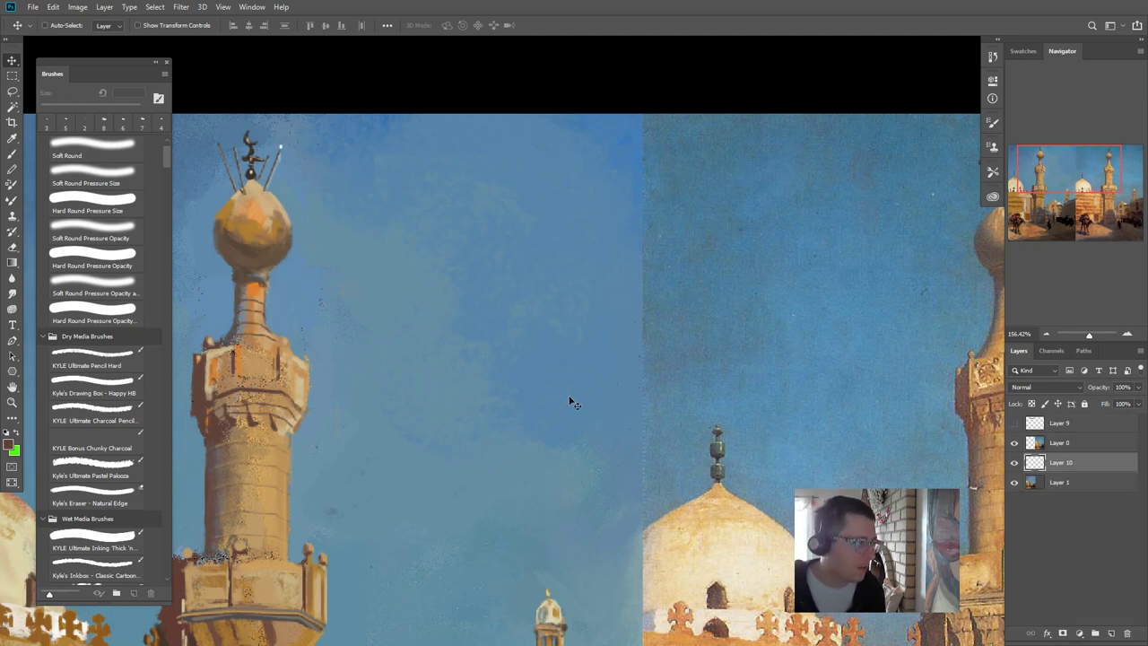
# - Duplicate Layer 10, lock the copy's transparent pixels, recolour its lines with light tan sampled from the lower balcony, and unlock the transparency
pyautogui.hotkey('ctrl', 'j')
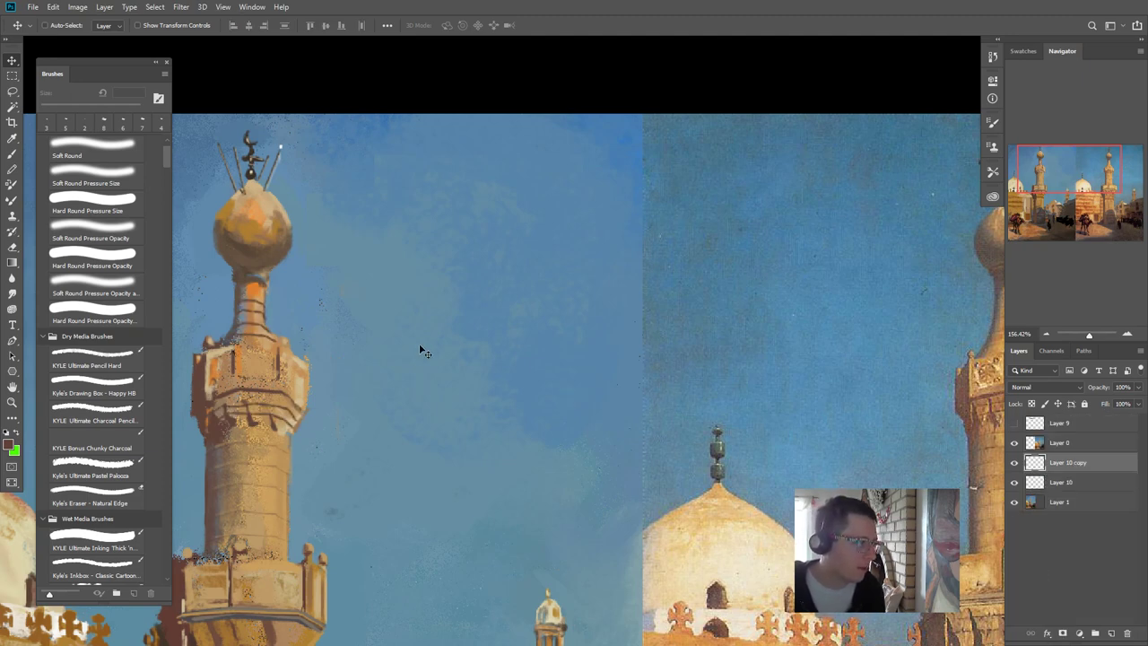
pyautogui.hotkey('ctrl', 'u')
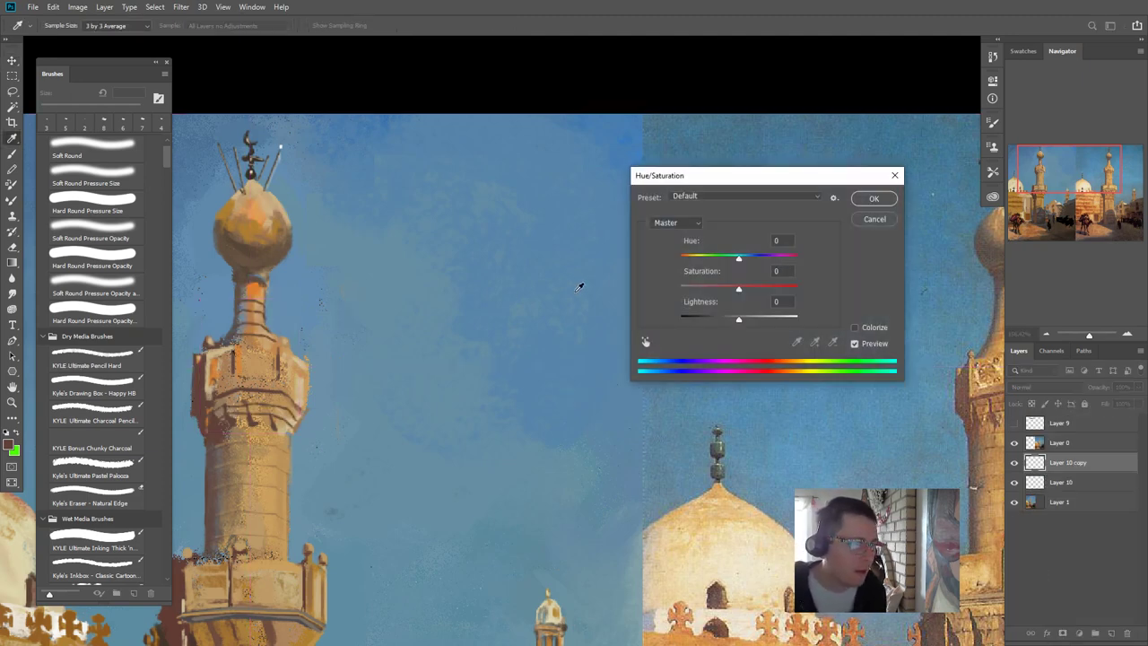
pyautogui.press('Escape')
pyautogui.click(1032, 404)
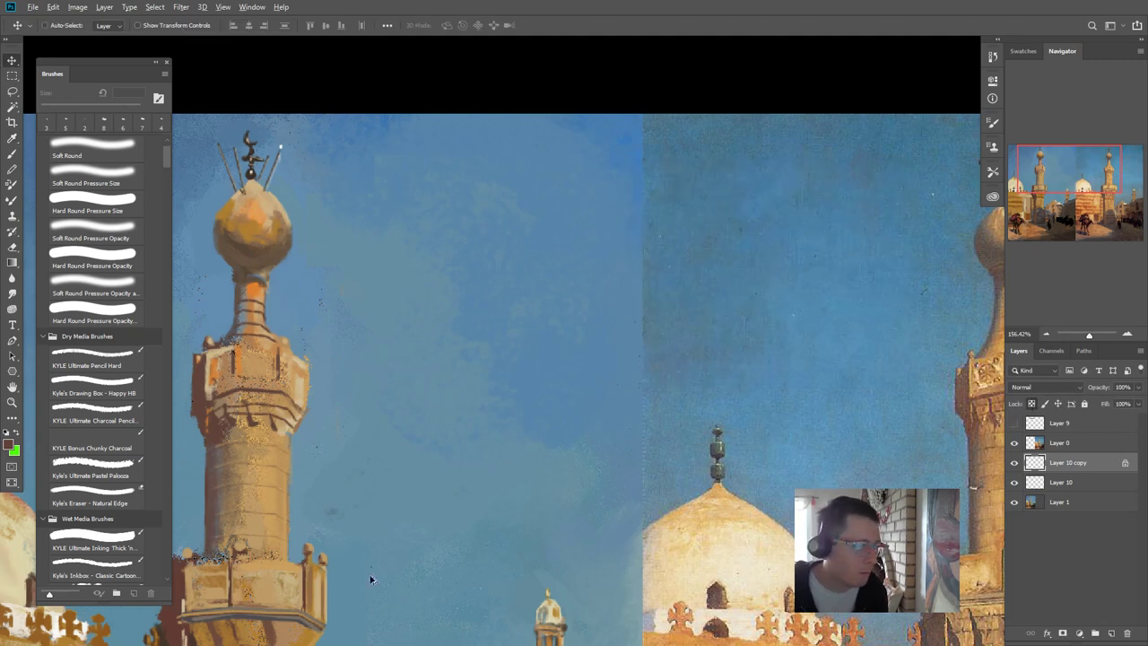
pyautogui.press('b')
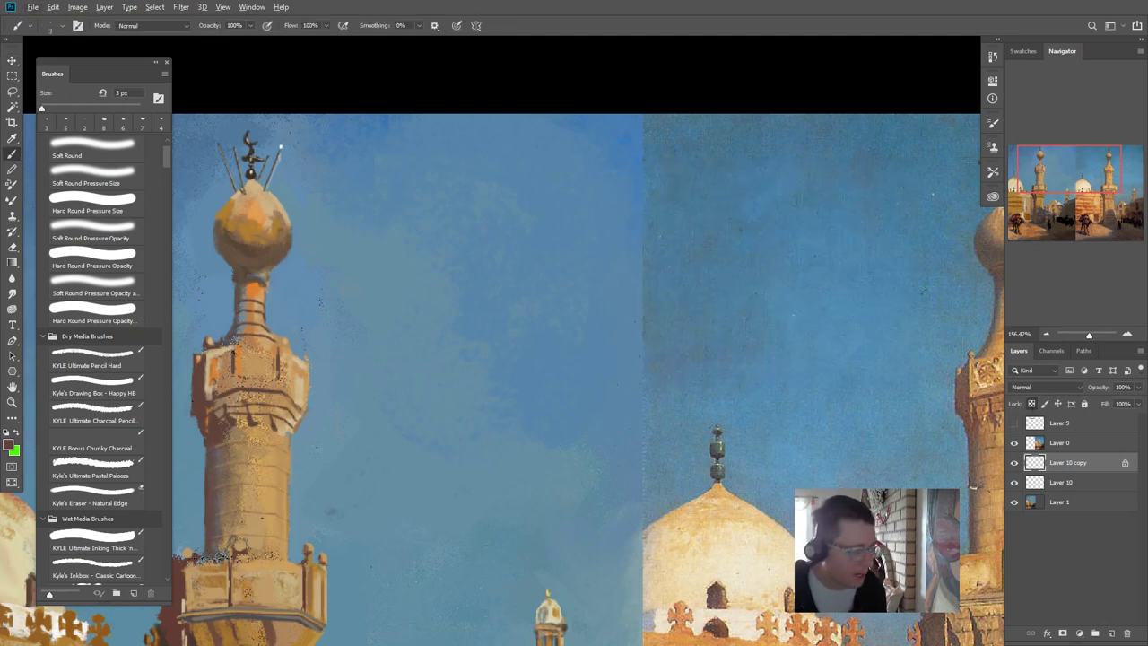
pyautogui.keyDown('alt'); pyautogui.click(294, 575); pyautogui.keyUp('alt')
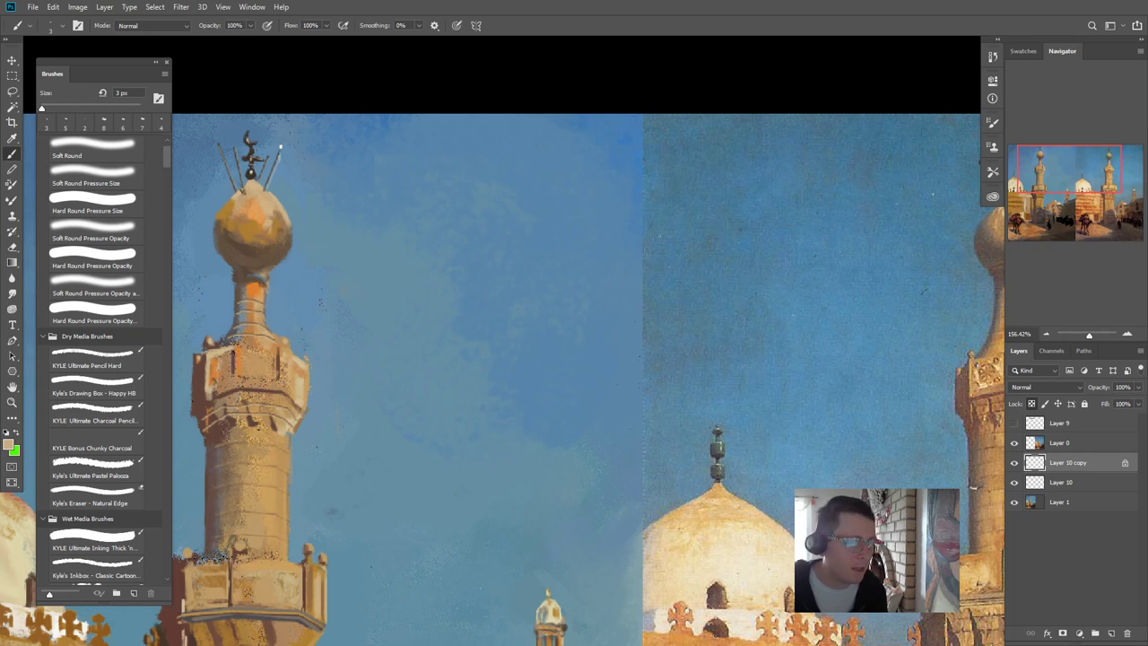
pyautogui.click(1031, 404)
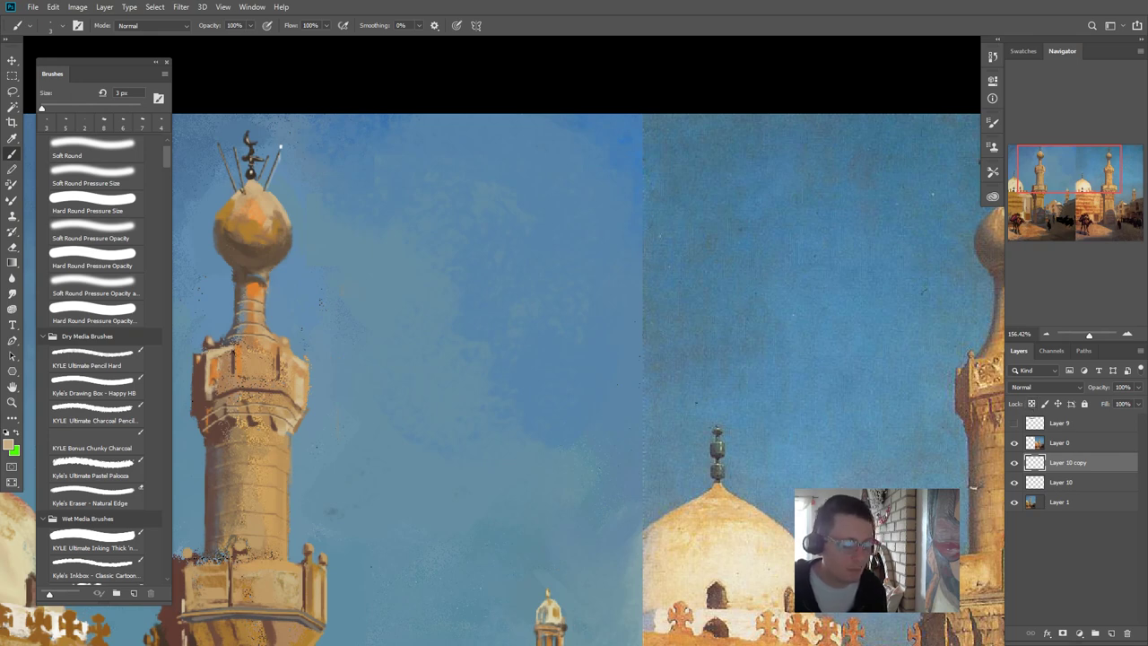
# - Set the opacity of the light tan line layer to 60%
pyautogui.press('v')
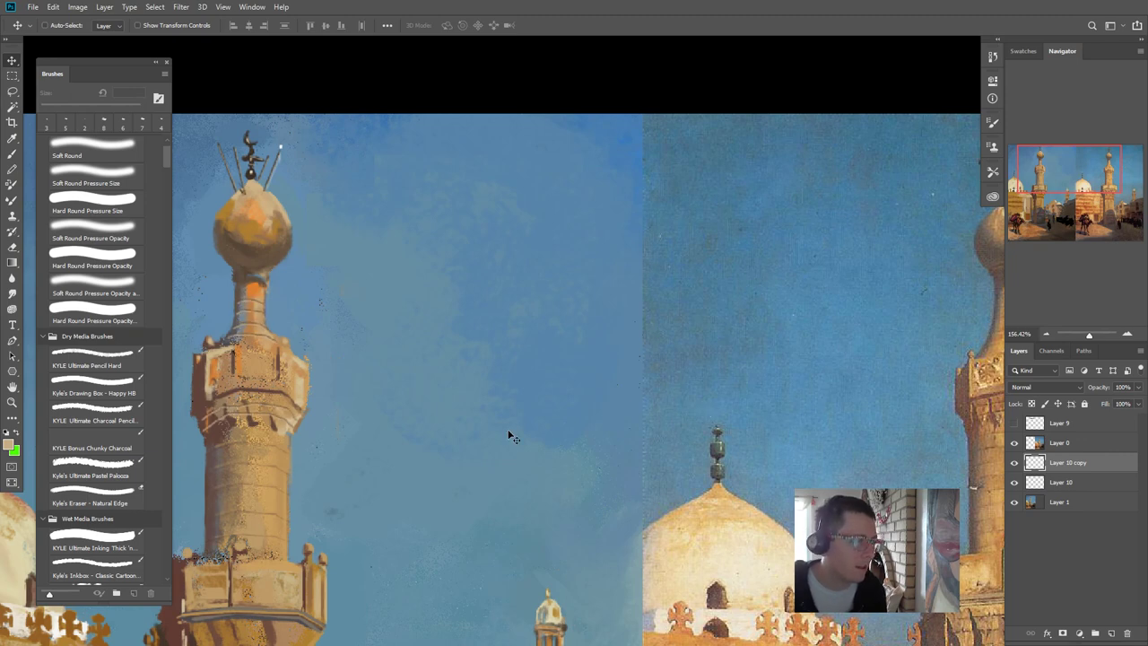
pyautogui.scroll(-1, 494, 428)
pyautogui.scroll(2, 379, 376)
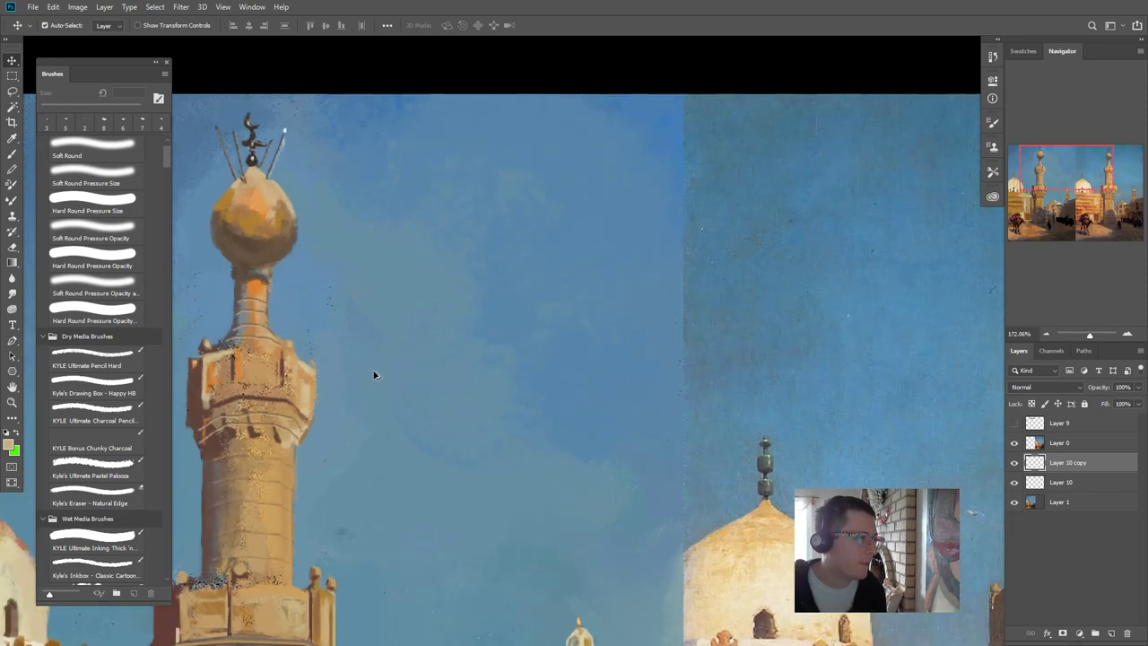
pyautogui.scroll(-5, 375, 376)
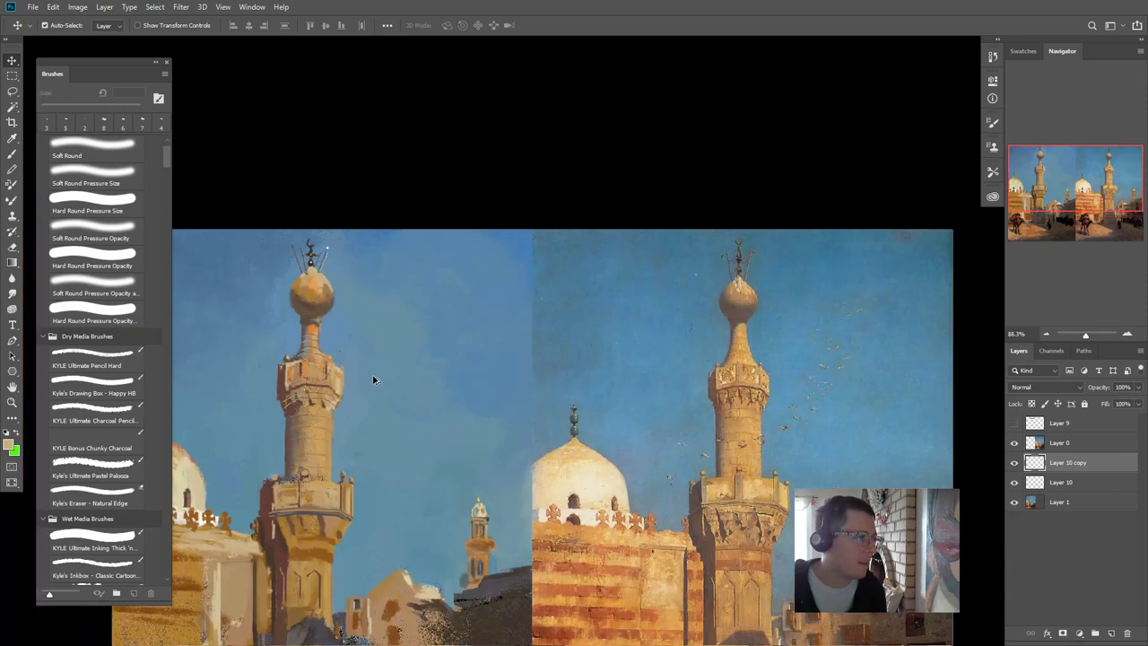
pyautogui.scroll(2, 376, 380)
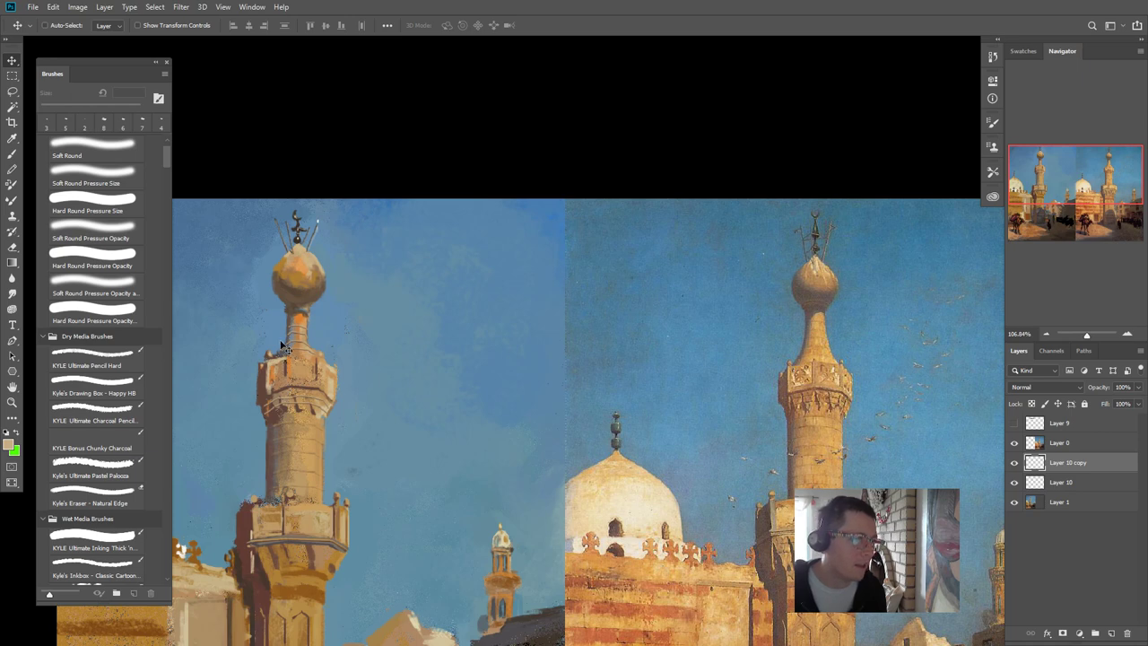
pyautogui.scroll(2, 287, 345)
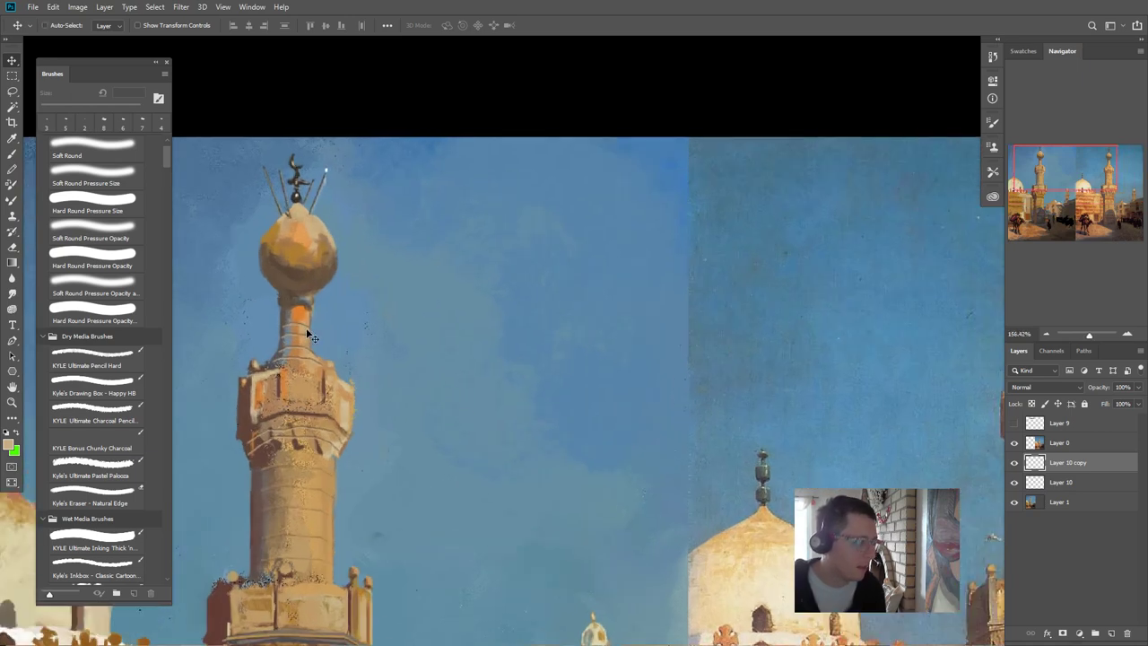
pyautogui.press('4')
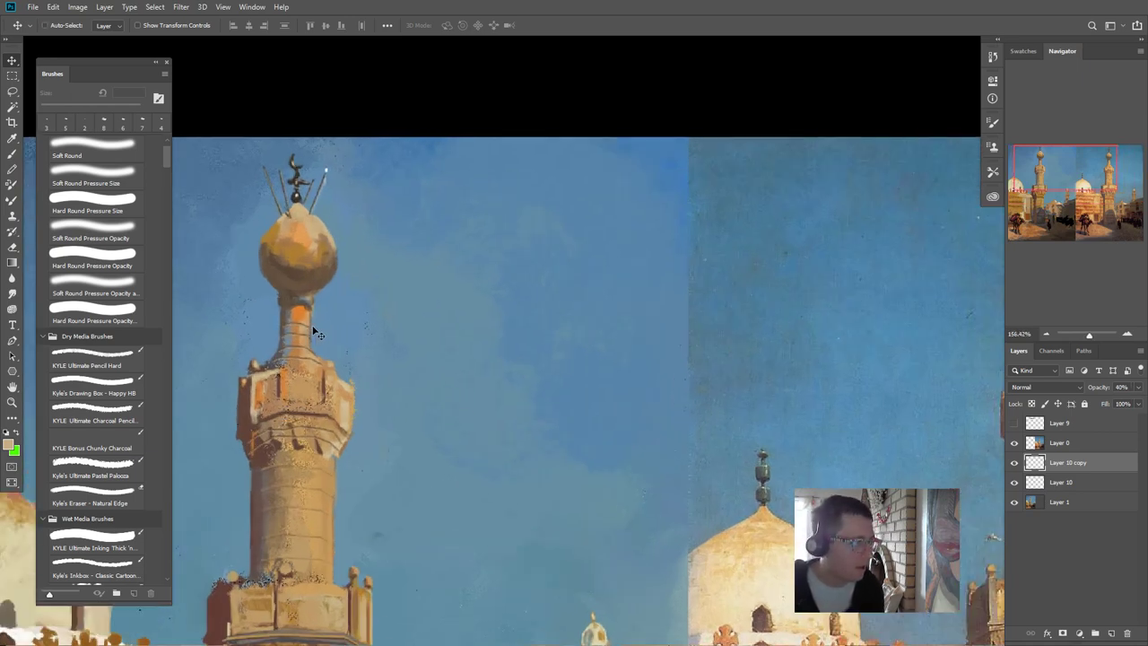
pyautogui.press('6')
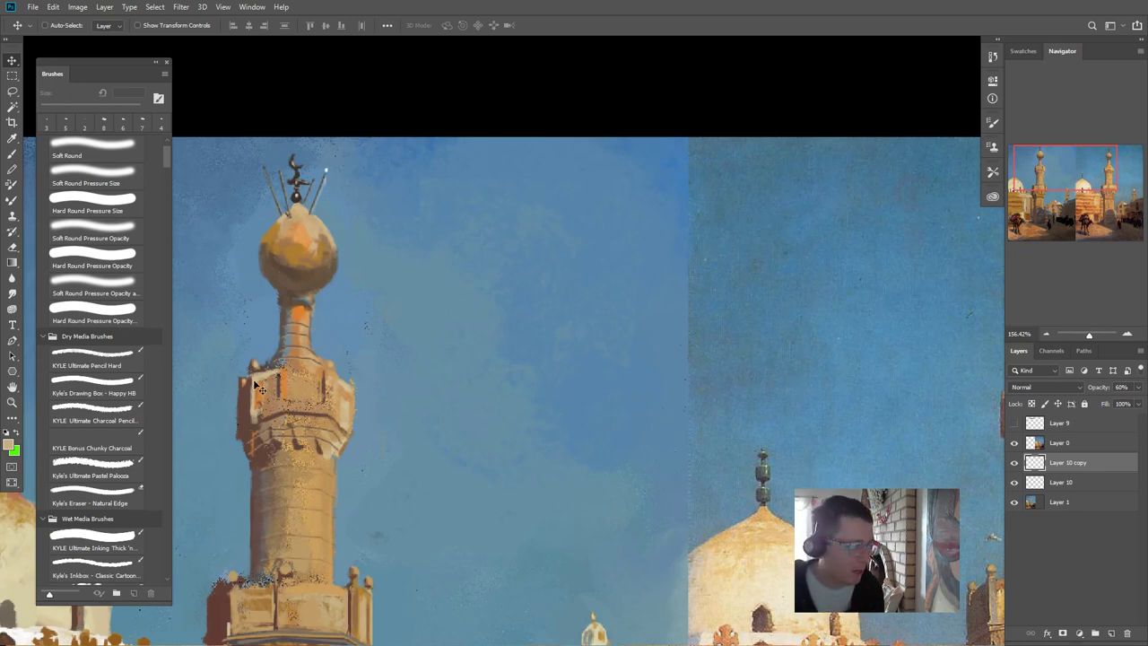
pyautogui.scroll(-2, 233, 305)
pyautogui.press('b')
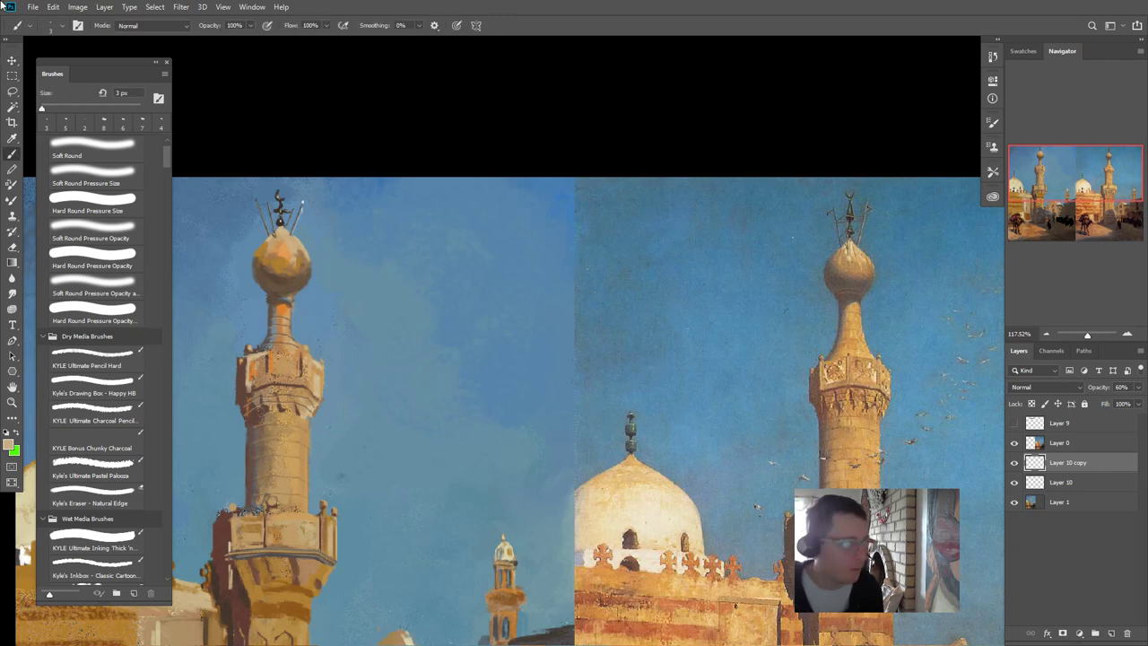
pyautogui.press('5')
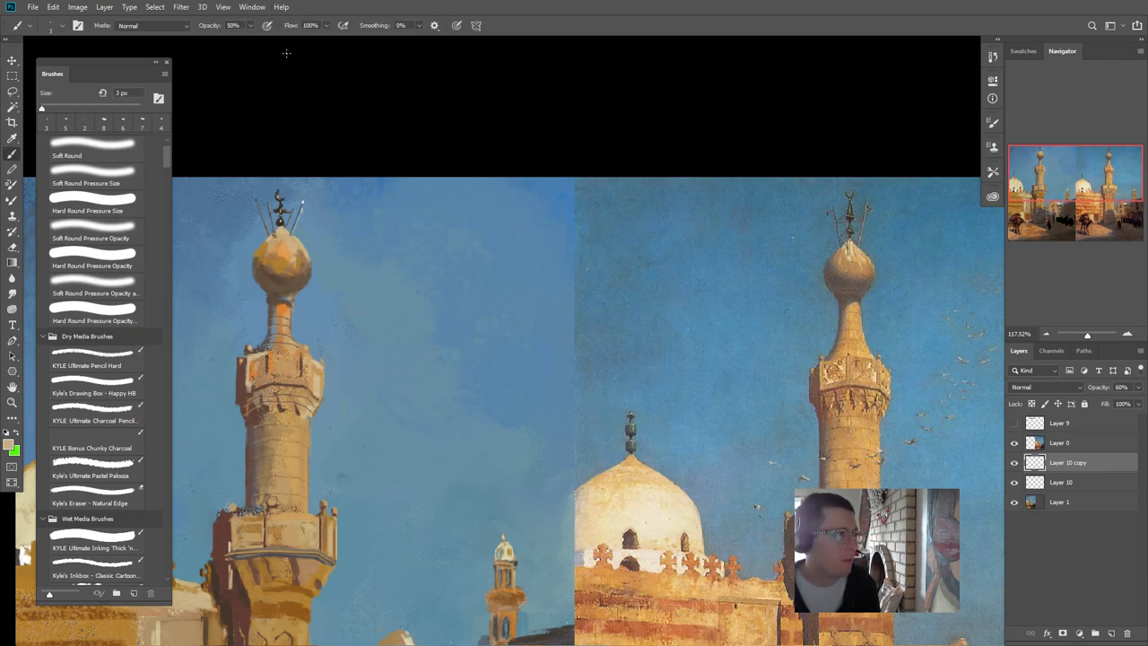
pyautogui.press('0')
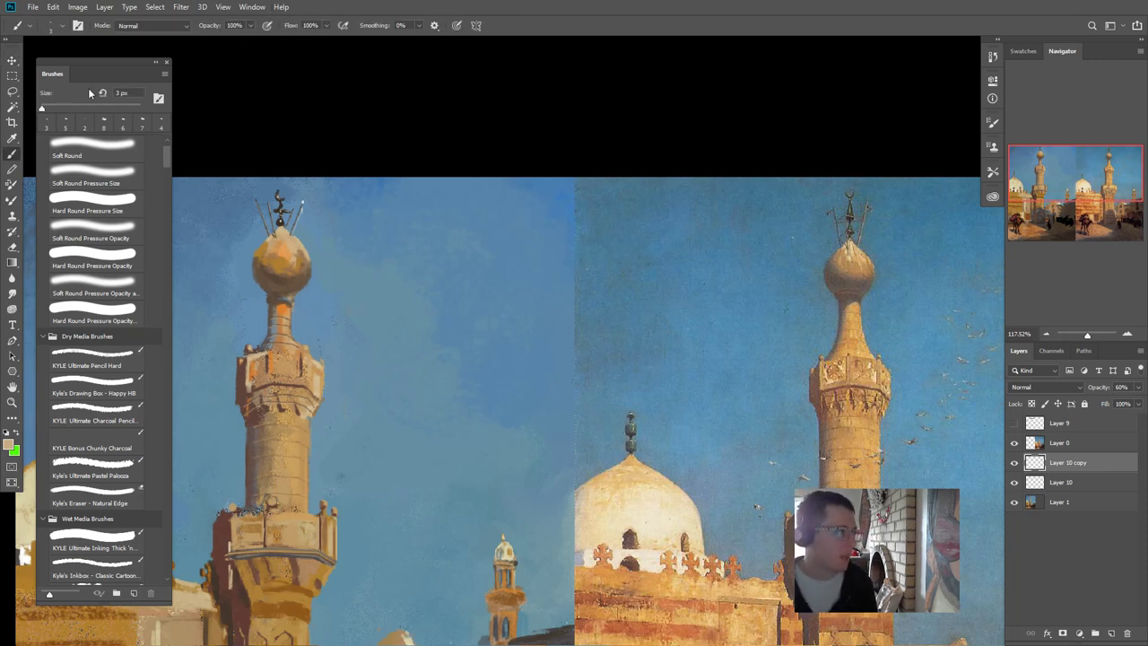
# - Merge the light tan line layer down into Layer 10
pyautogui.press('v')
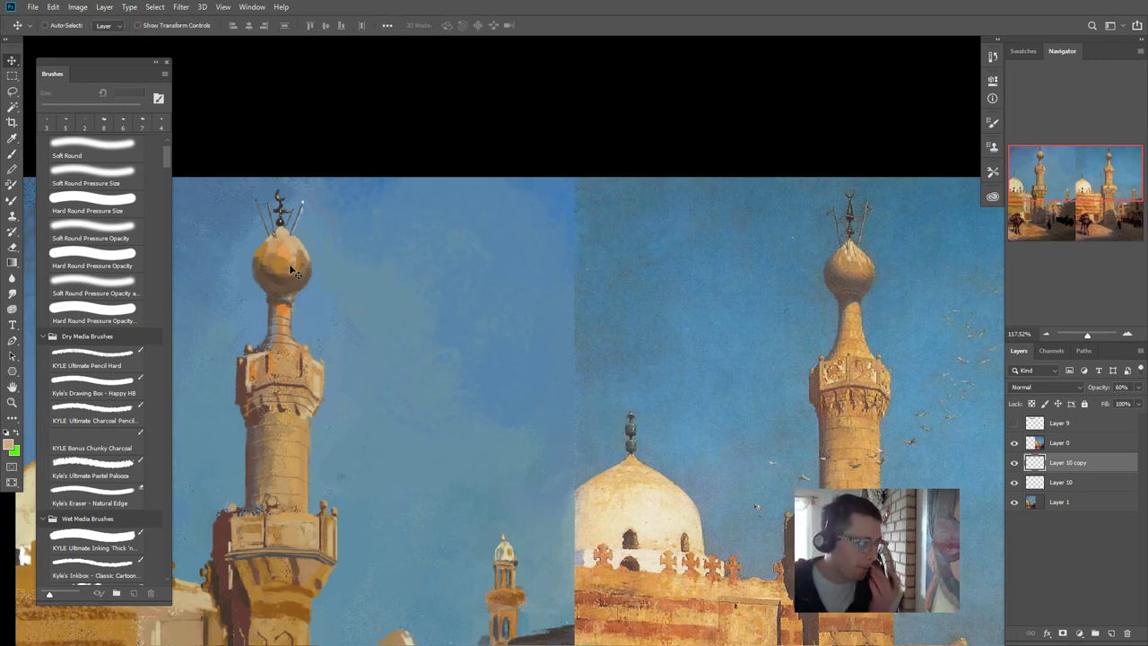
pyautogui.press('ctrl')
pyautogui.scroll(3, 247, 323)
pyautogui.scroll(-4, 246, 323)
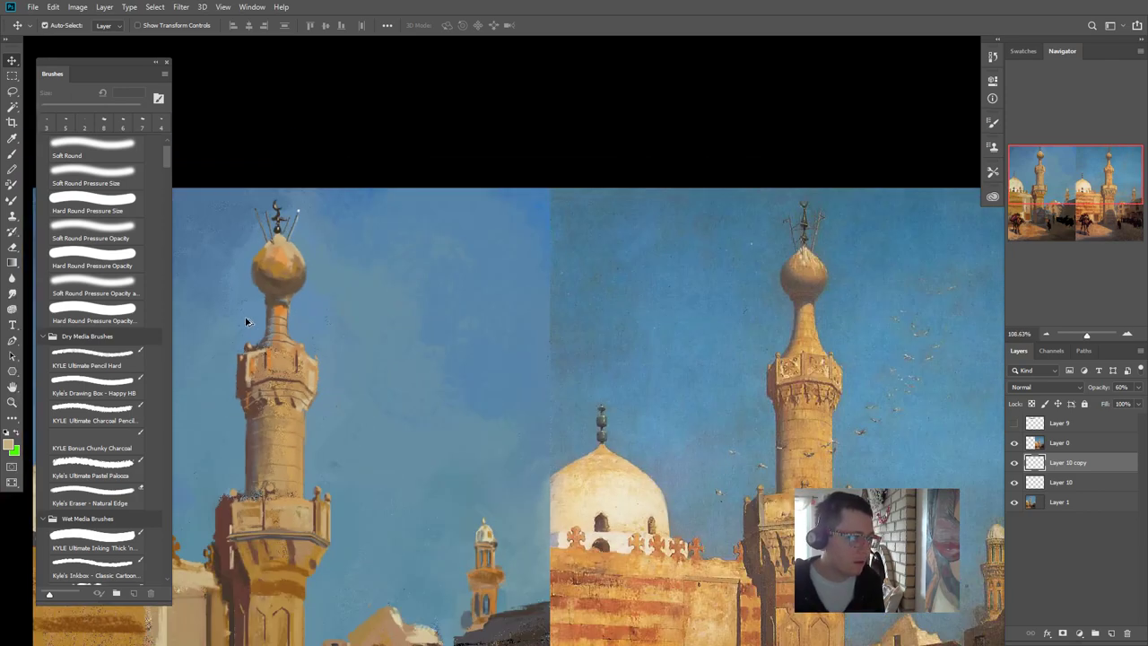
pyautogui.hotkey('ctrl', 'e')
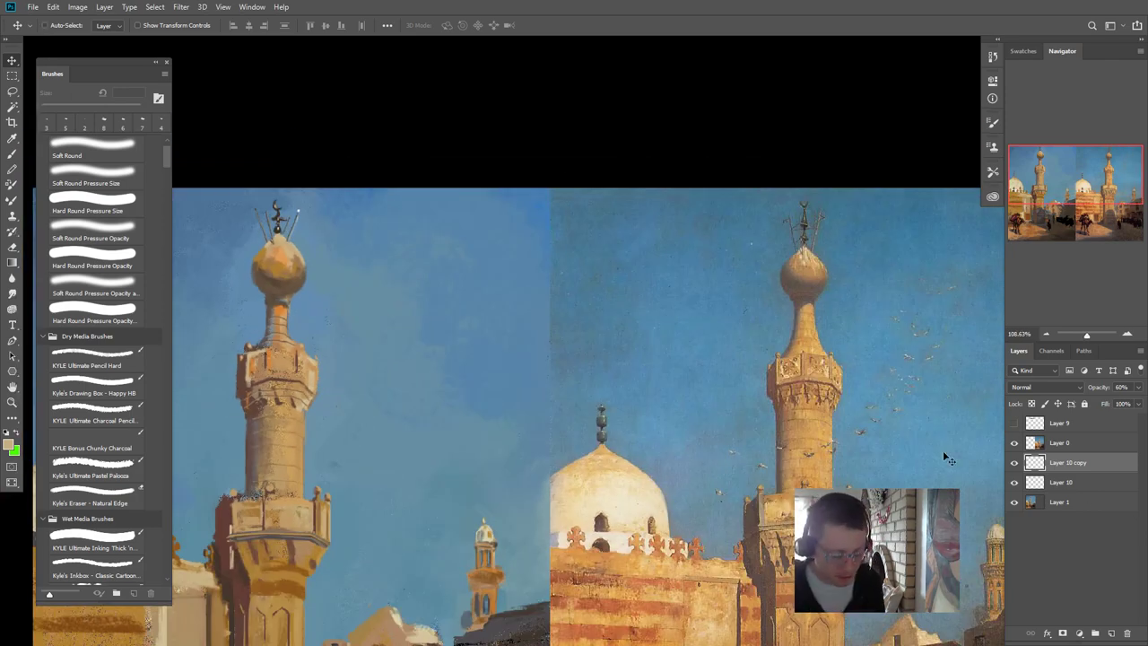
# - Softly erase parts of the masonry lines around the minaret's neck and upper balcony with a 50 px eraser at 10% flow
pyautogui.press('e')
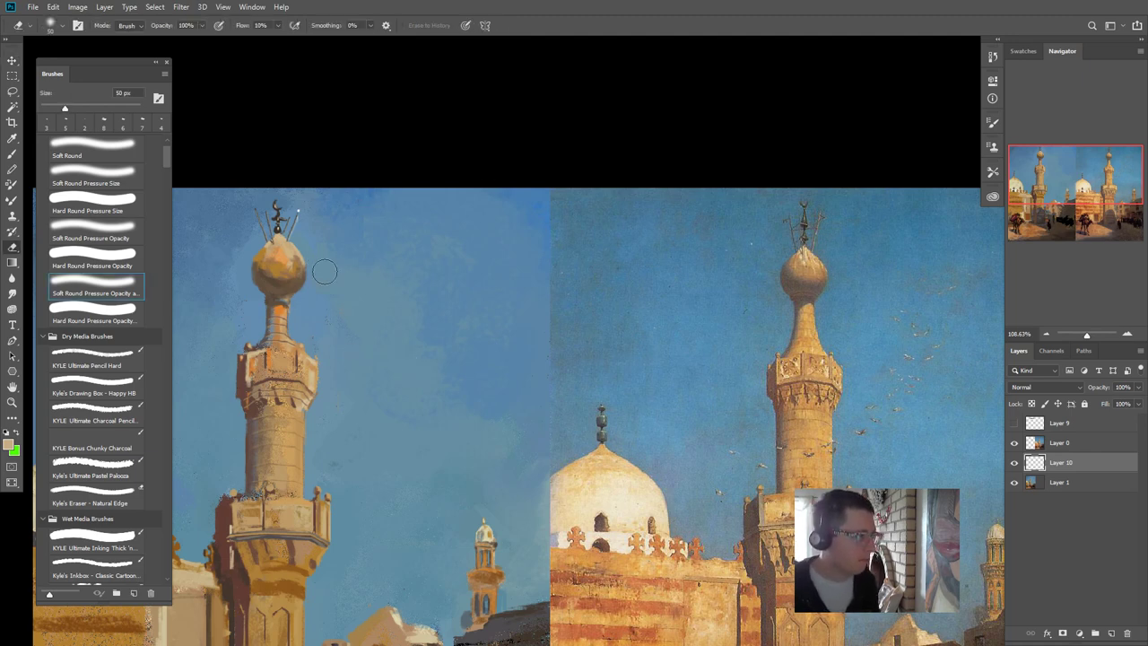
pyautogui.moveTo(331, 328); pyautogui.dragTo(344, 339)
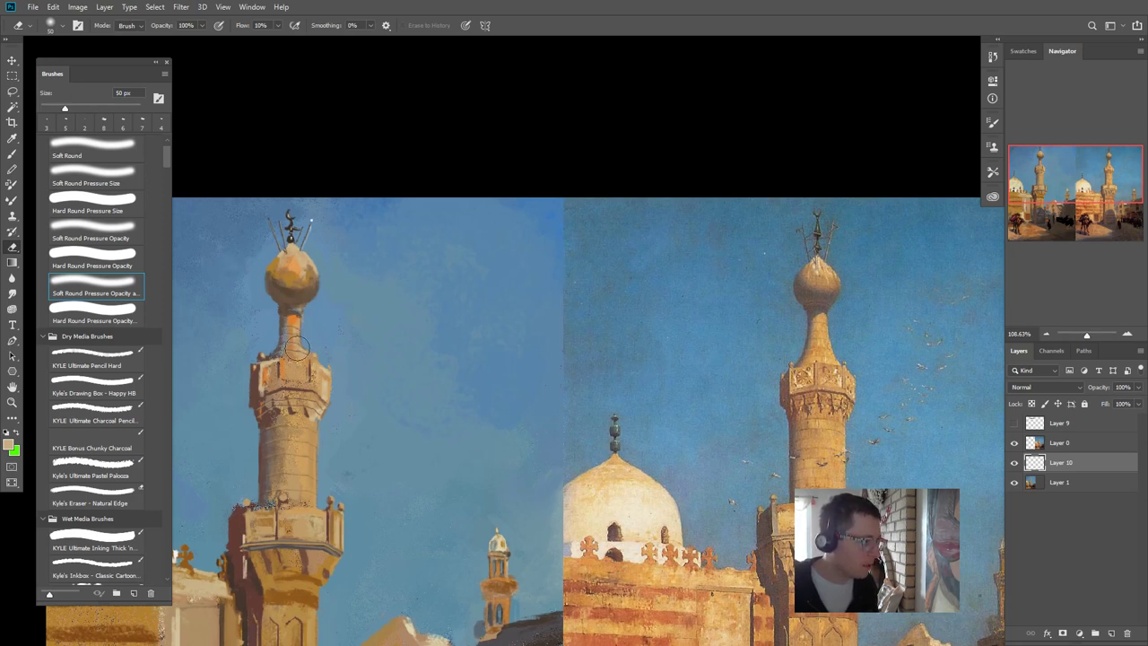
pyautogui.moveTo(294, 329); pyautogui.dragTo(265, 348)
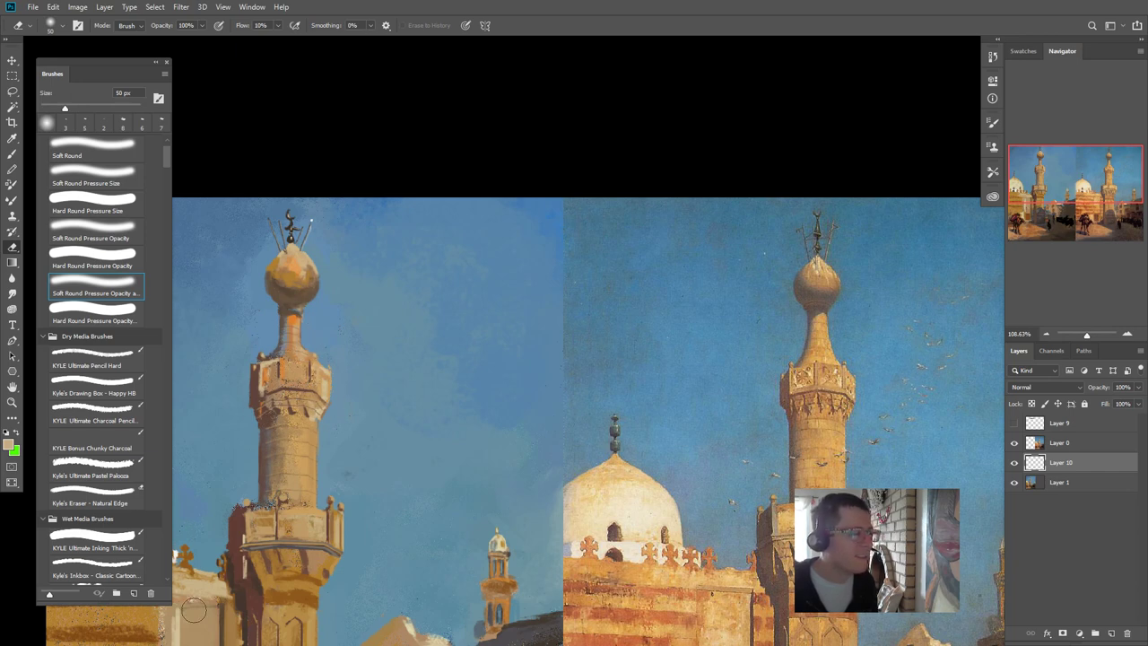
# - Reduce the soft eraser to 10 px and fade the fine lines around the upper balcony's brackets
pyautogui.press('[')
pyautogui.press('[')
pyautogui.press('[')
pyautogui.press('[')
pyautogui.press('[')
pyautogui.press('[')
pyautogui.press('[')
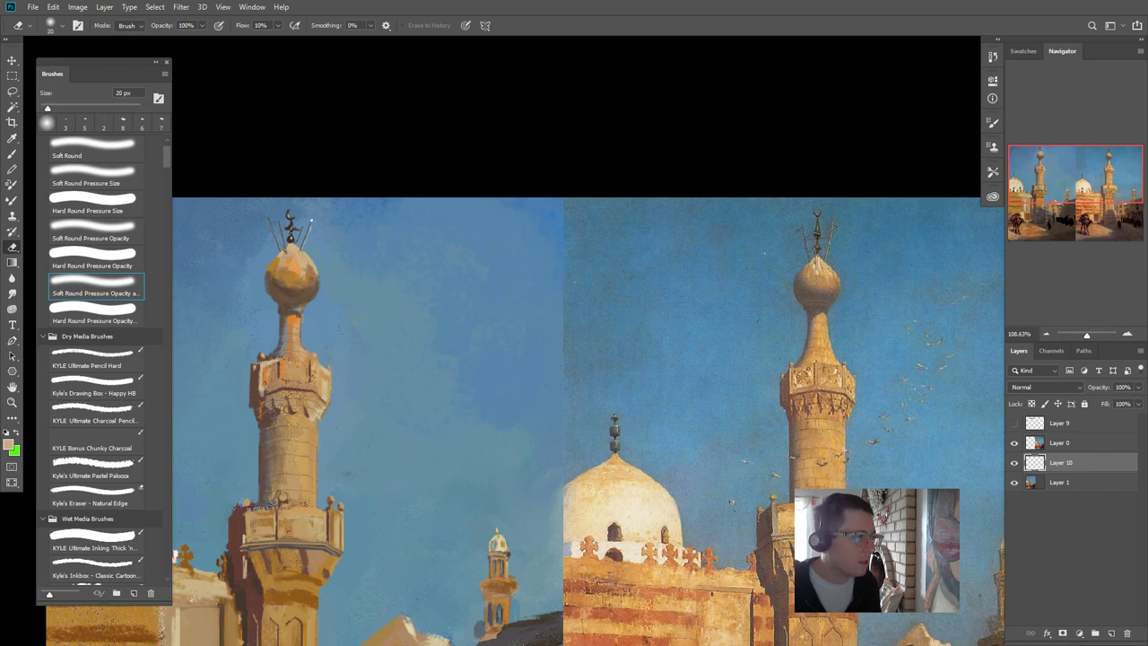
pyautogui.press('[')
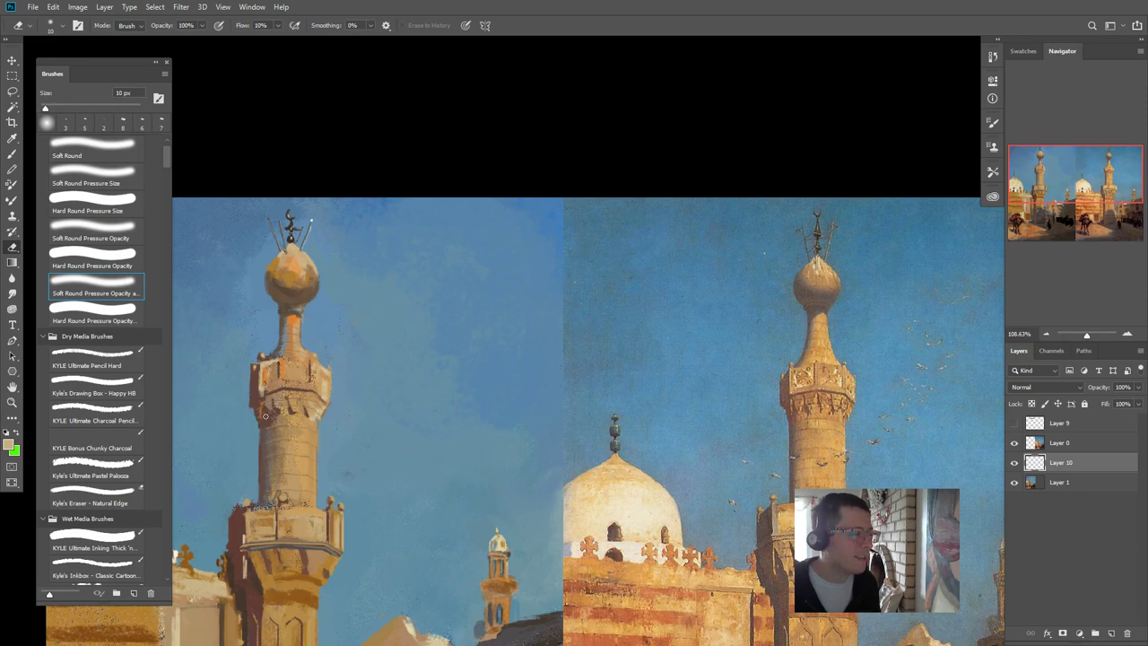
# - Merge the masonry lines on Layer 10 down into Layer 1
pyautogui.scroll(-2, 265, 470)
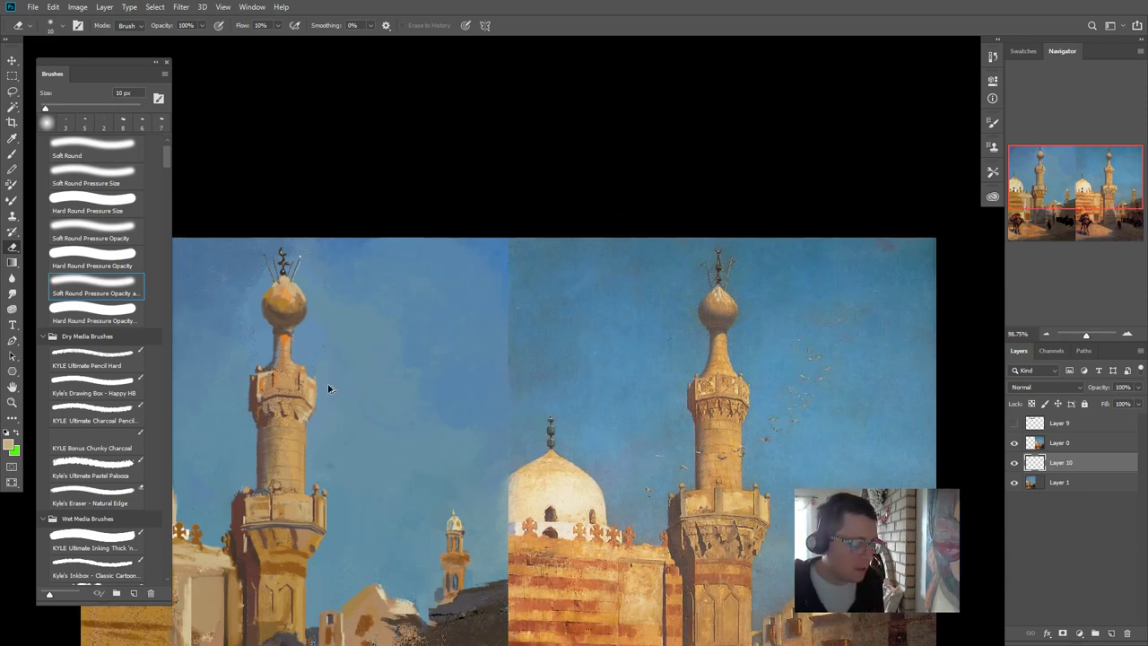
pyautogui.scroll(4, 327, 388)
pyautogui.hotkey('ctrl', 'e')
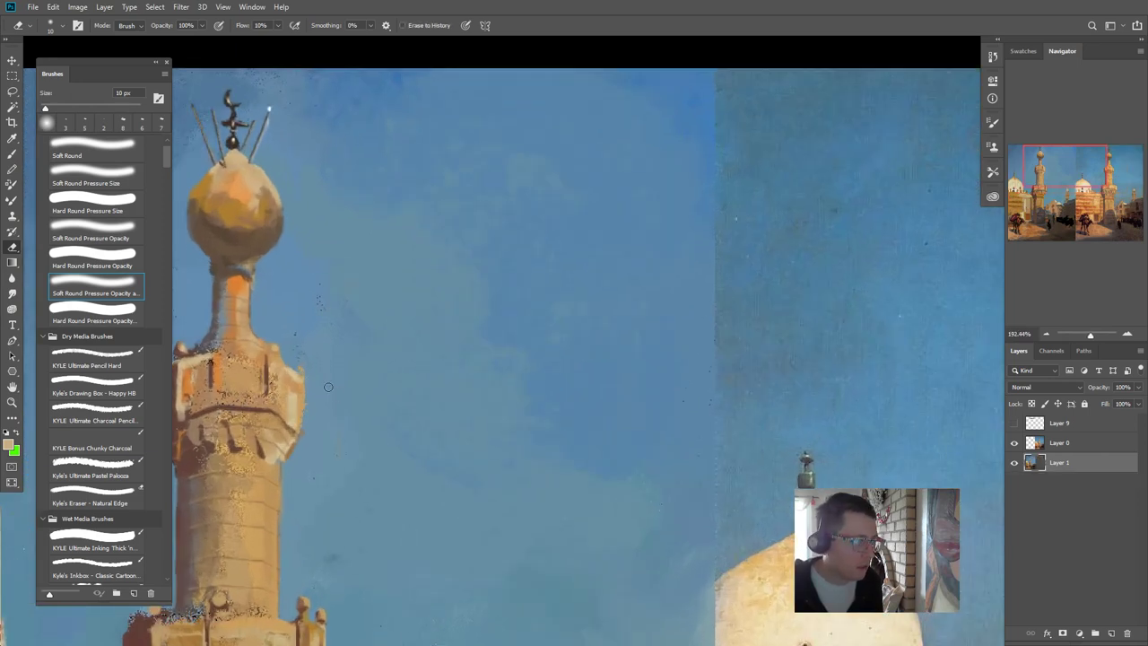
# - Paint over the stray specks in the sky beside the minaret's neck with sampled sky blue and a brush enlarged to 15 px
pyautogui.press('b')
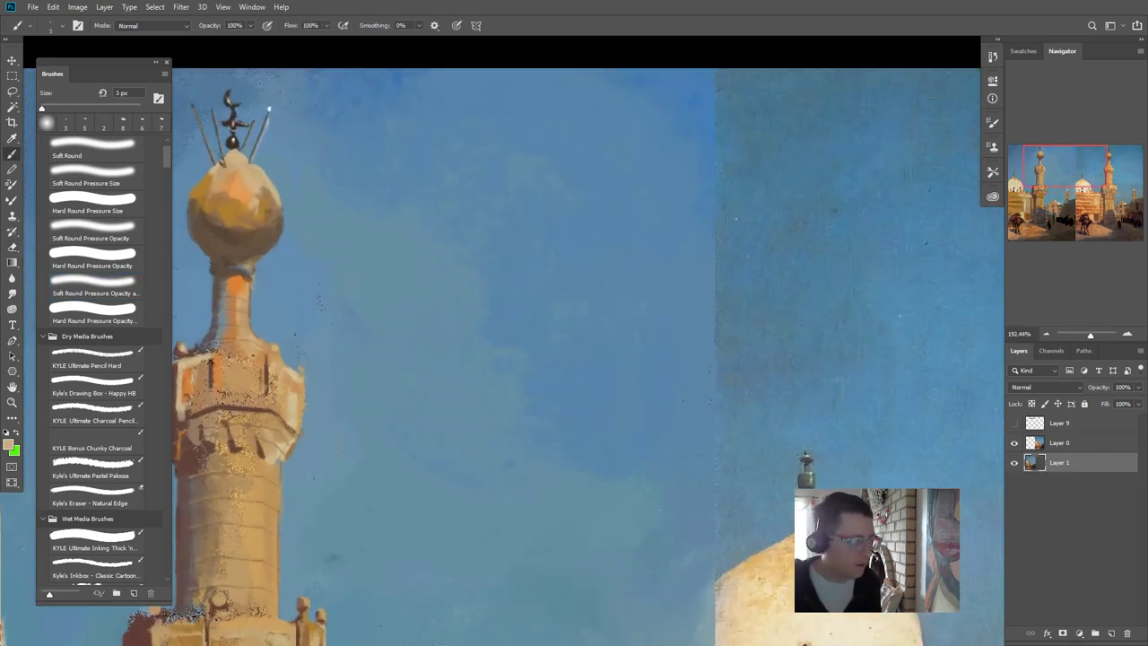
pyautogui.keyDown('alt'); pyautogui.click(355, 395); pyautogui.keyUp('alt')
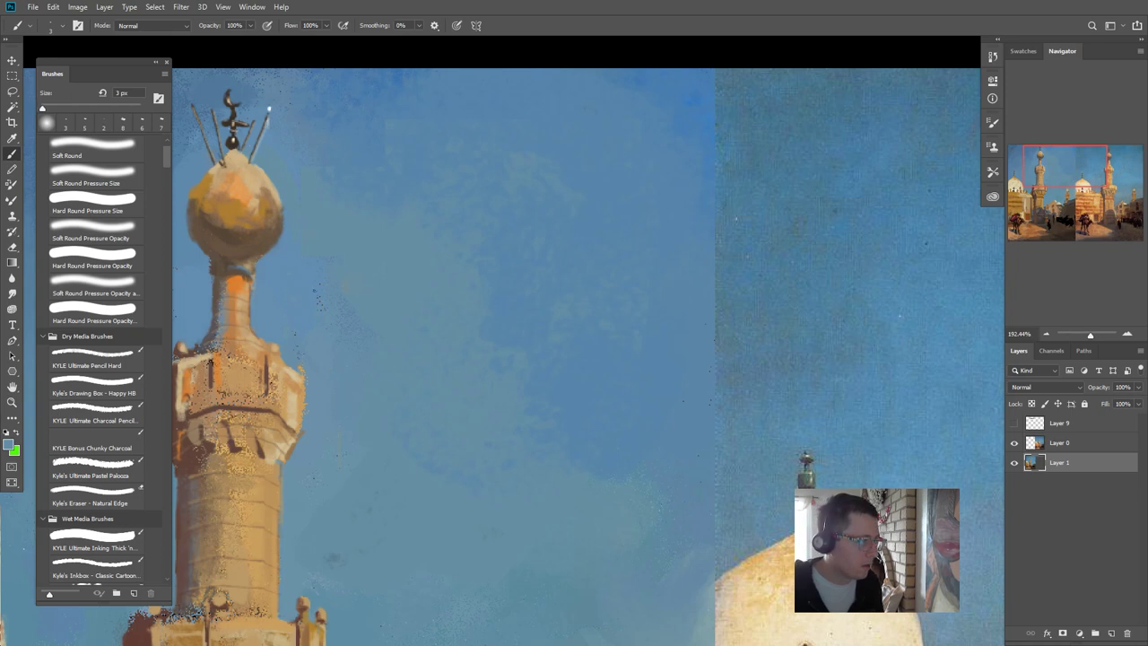
pyautogui.press(']')
pyautogui.press(']')
pyautogui.press(']')
pyautogui.press(']')
pyautogui.press(']')
pyautogui.press(']')
pyautogui.press(']')
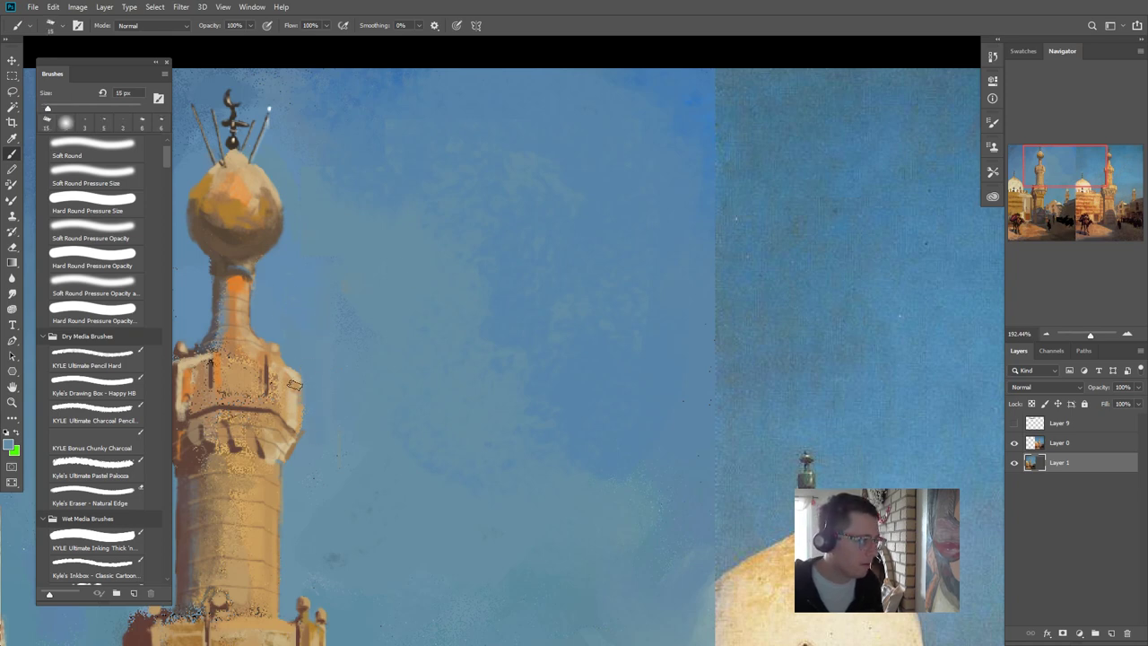
pyautogui.scroll(-3, 323, 361)
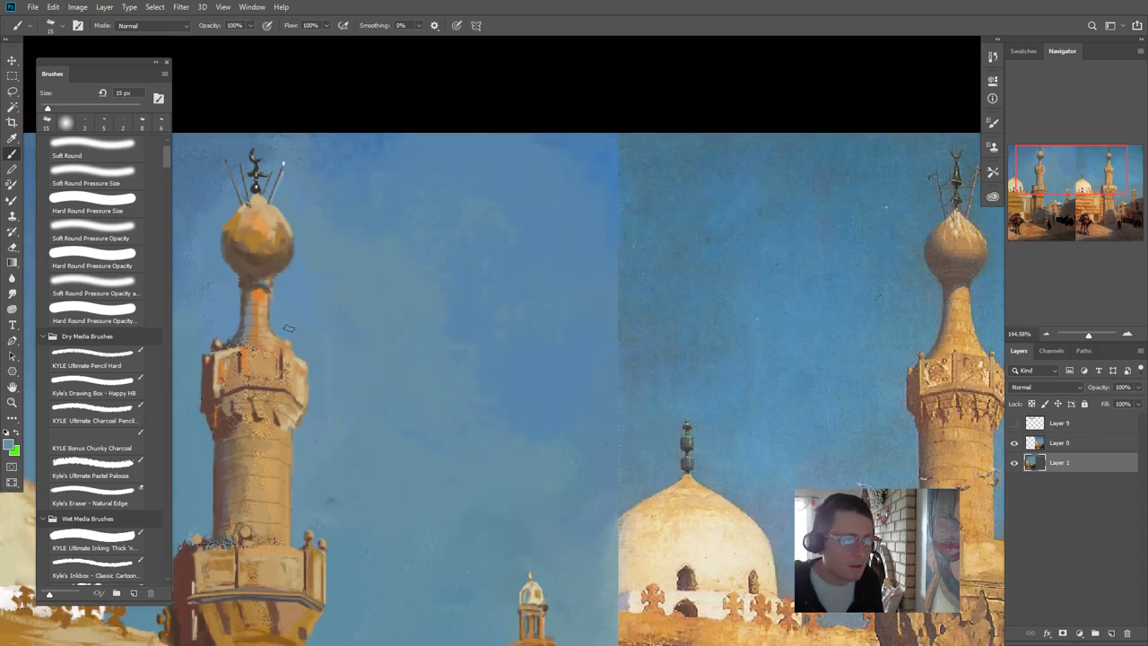
pyautogui.moveTo(283, 339); pyautogui.dragTo(252, 363)
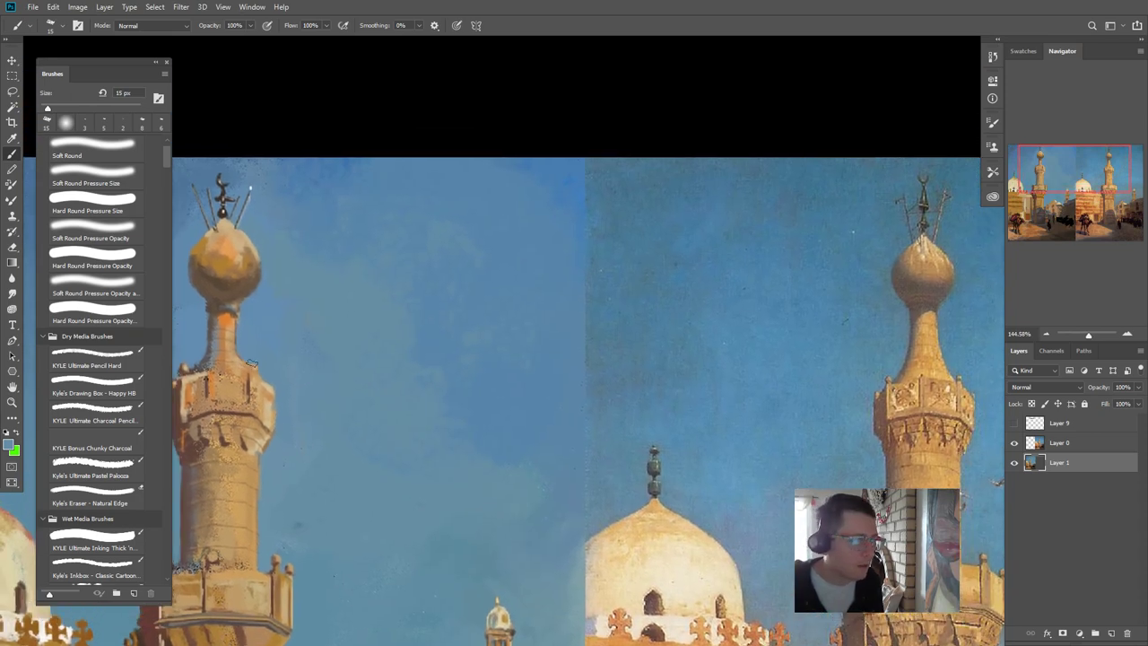
# - Reduce the brush to 8 px and paint sampled orange and brown tones onto the upper balcony and its right-hand edge
pyautogui.keyDown('alt'); pyautogui.click(192, 391); pyautogui.keyUp('alt')
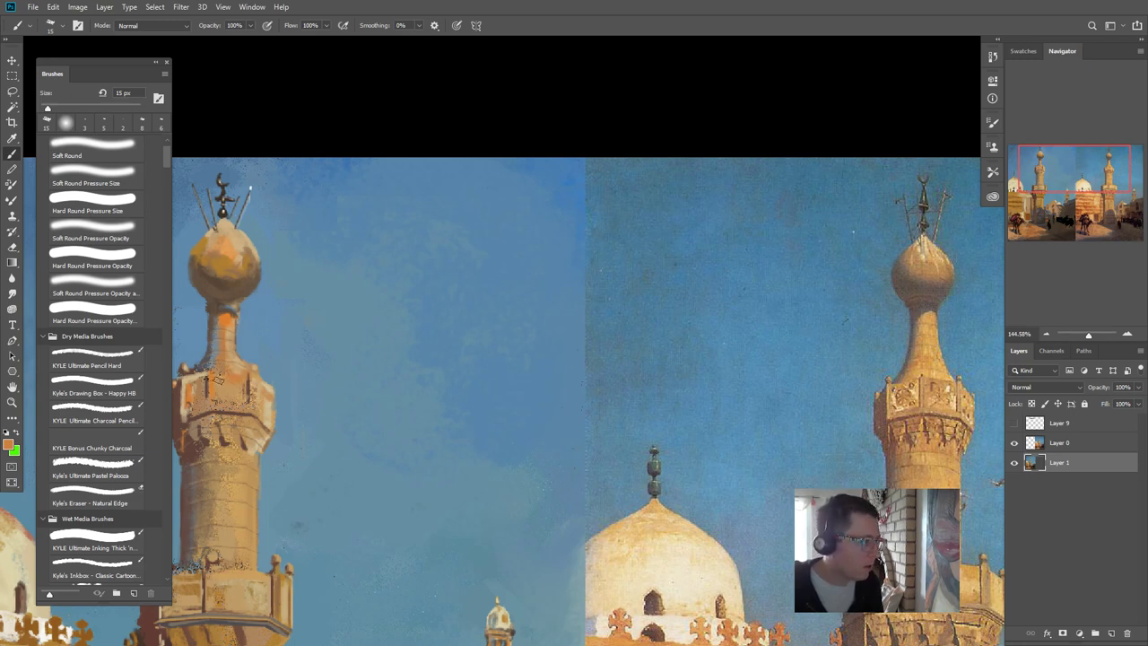
pyautogui.press('[')
pyautogui.press('[')
pyautogui.press('[')
pyautogui.press('[')
pyautogui.press('[')
pyautogui.press('[')
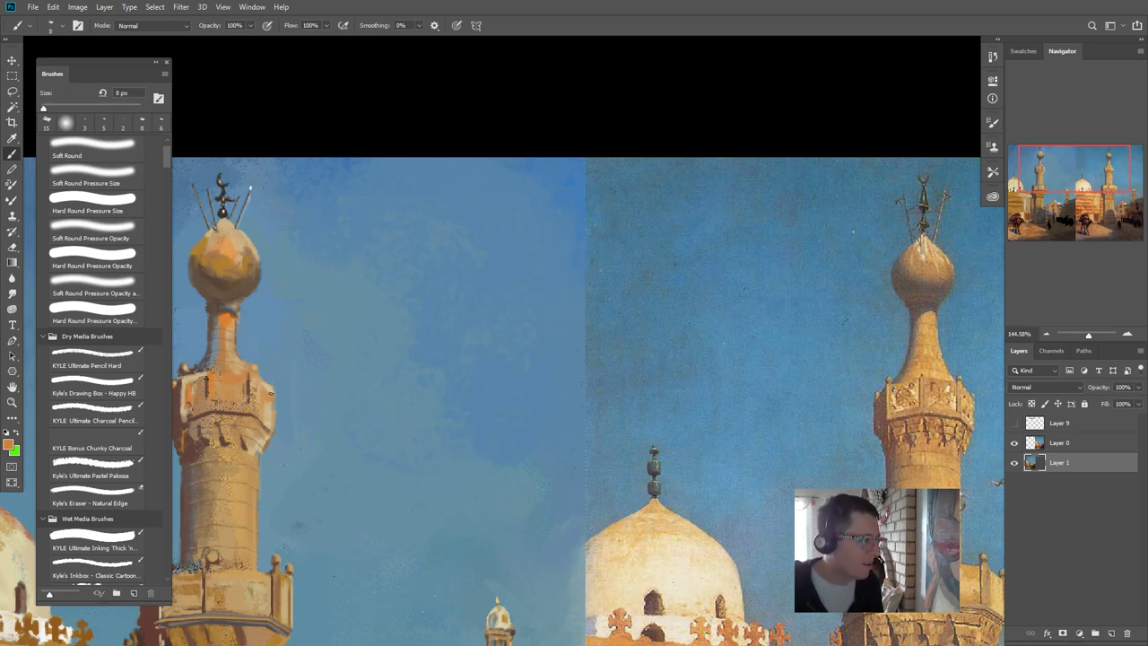
pyautogui.keyDown('alt'); pyautogui.click(185, 404); pyautogui.keyUp('alt')
pyautogui.moveTo(273, 417); pyautogui.dragTo(275, 395)
# - Refine the upper balcony's right-hand side with fine strokes of sampled sky blue and dark brown, using a 1 to 3 px brush
pyautogui.keyDown('alt'); pyautogui.click(276, 399); pyautogui.keyUp('alt')
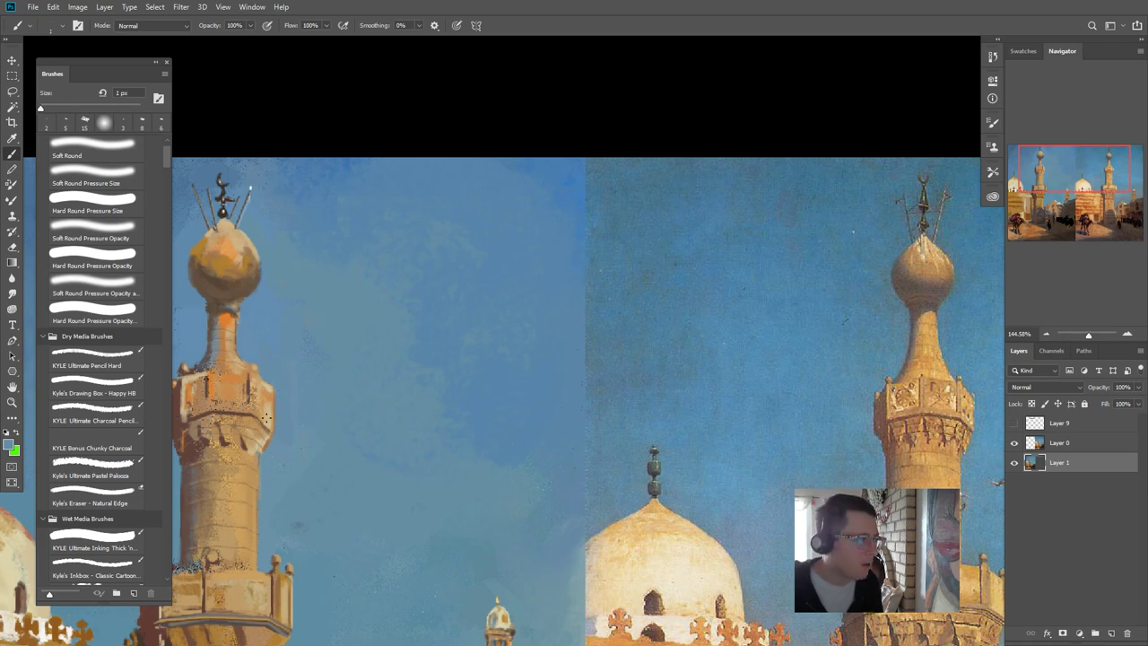
pyautogui.moveTo(266, 390); pyautogui.dragTo(267, 407)
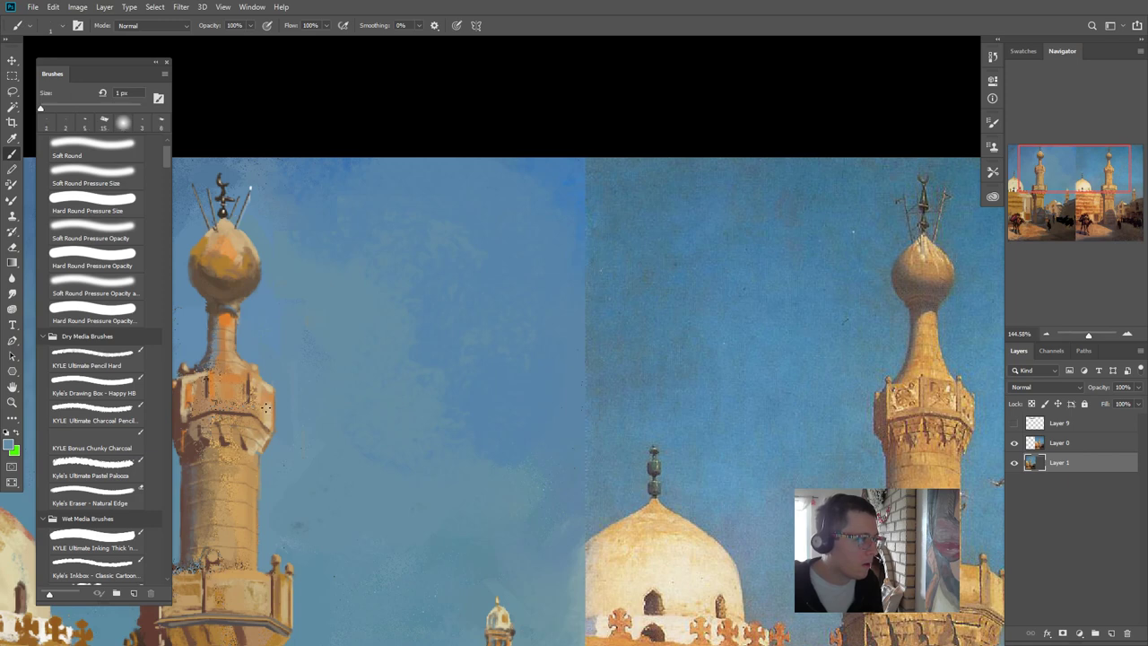
pyautogui.keyDown('alt'); pyautogui.click(185, 421); pyautogui.keyUp('alt')
pyautogui.moveTo(264, 393); pyautogui.dragTo(266, 399)
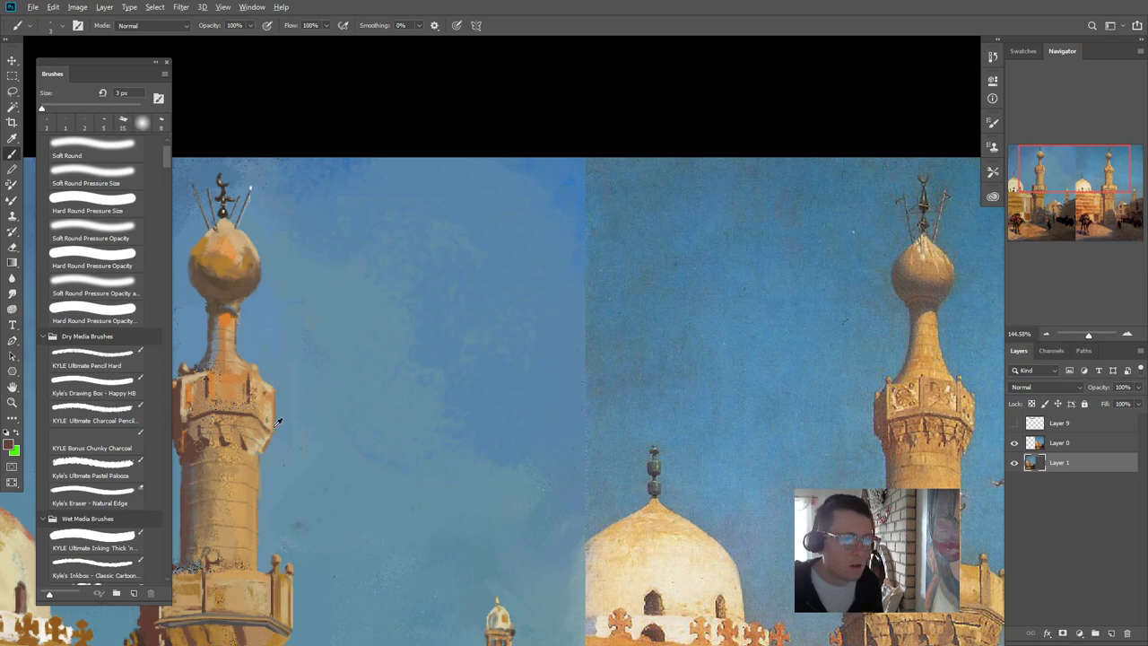
# - Rework the upper balcony's front panels with a 5 px brush, using tan, brown and orange sampled from the minaret
pyautogui.keyDown('alt'); pyautogui.click(256, 375); pyautogui.keyUp('alt')
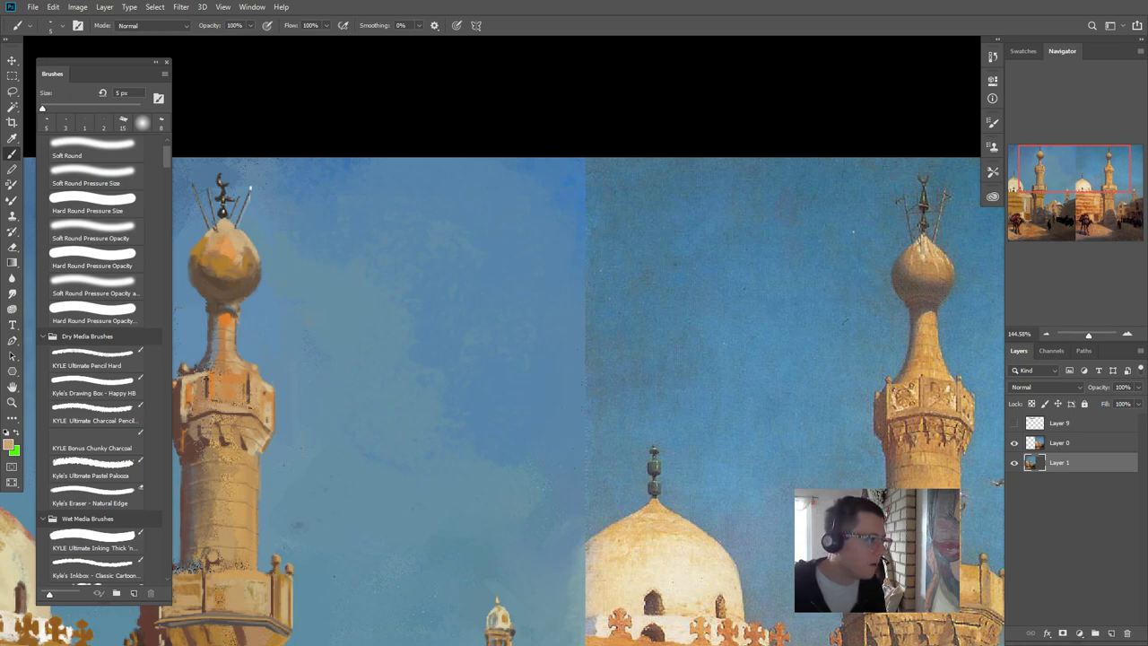
pyautogui.keyDown('alt'); pyautogui.click(205, 392); pyautogui.keyUp('alt')
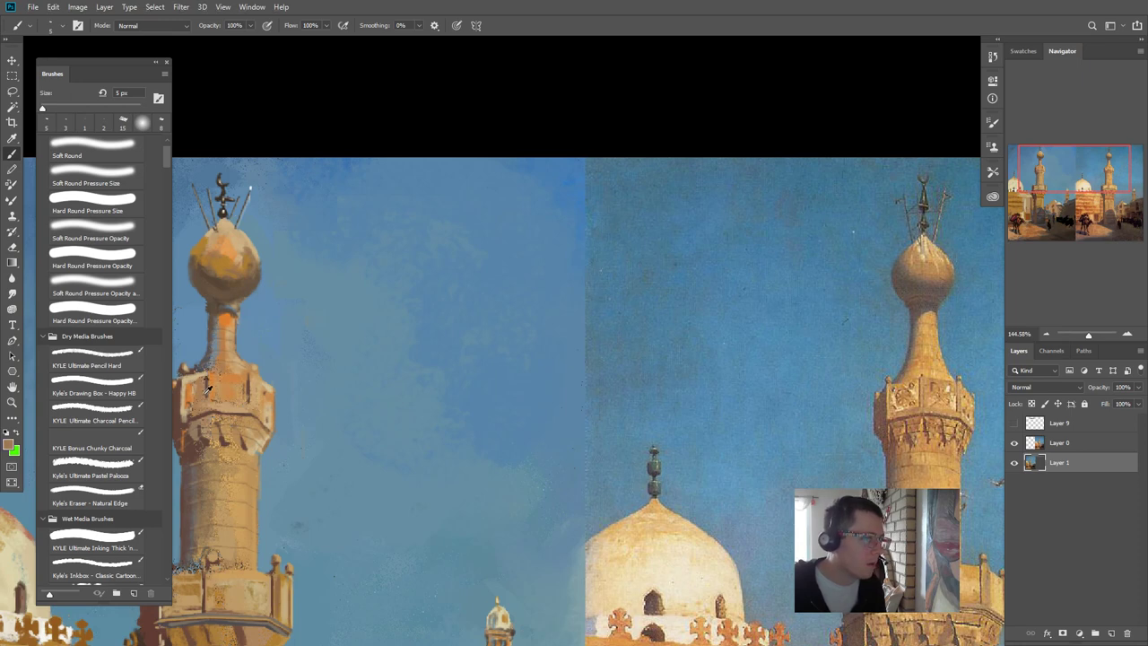
pyautogui.keyDown('alt'); pyautogui.click(191, 396); pyautogui.keyUp('alt')
pyautogui.keyDown('alt'); pyautogui.click(192, 395); pyautogui.keyUp('alt')
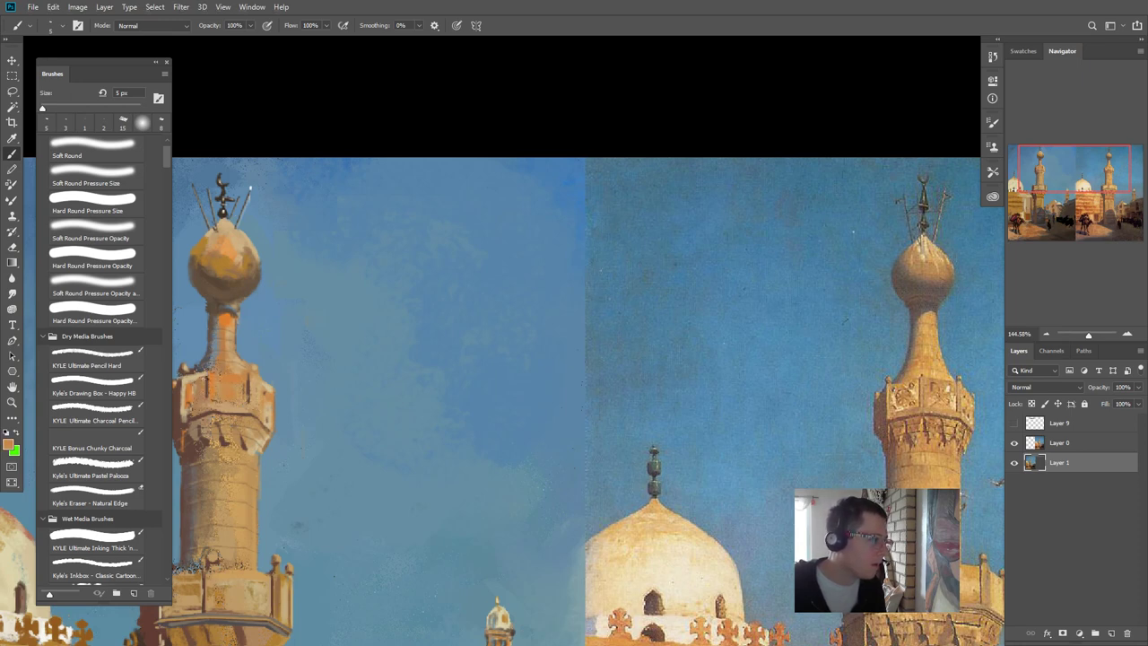
pyautogui.moveTo(187, 390)
pyautogui.mouseDown()
pyautogui.moveTo(190, 375)
pyautogui.moveTo(202, 392)
pyautogui.mouseUp()
pyautogui.keyDown('alt'); pyautogui.click(185, 381); pyautogui.keyUp('alt')
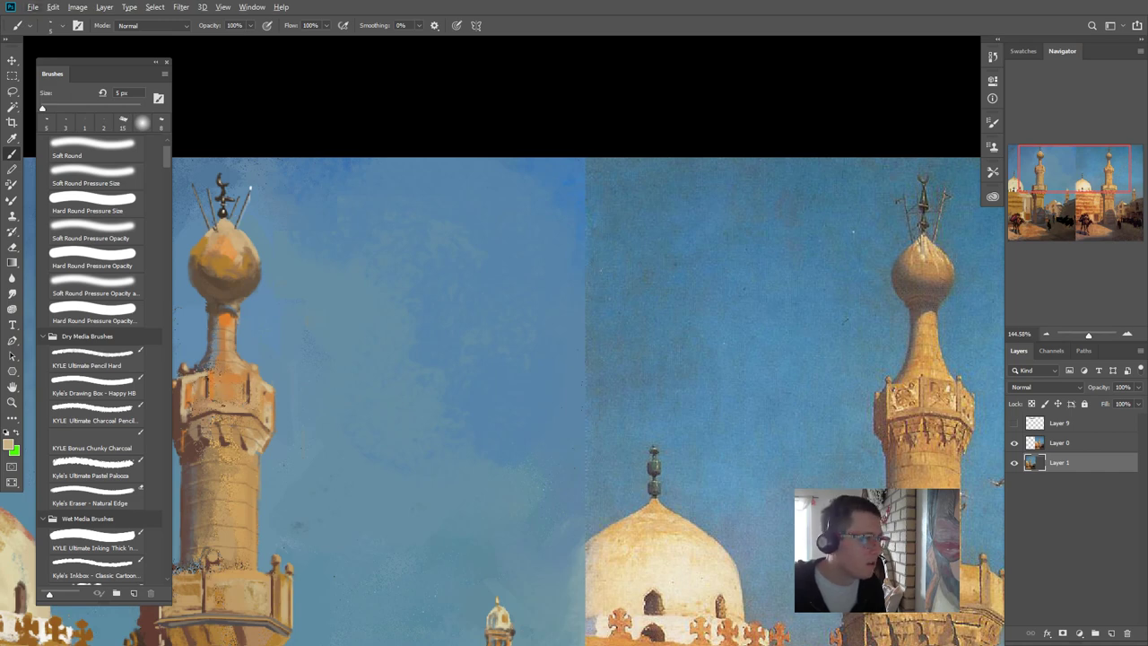
pyautogui.moveTo(242, 399); pyautogui.dragTo(242, 388)
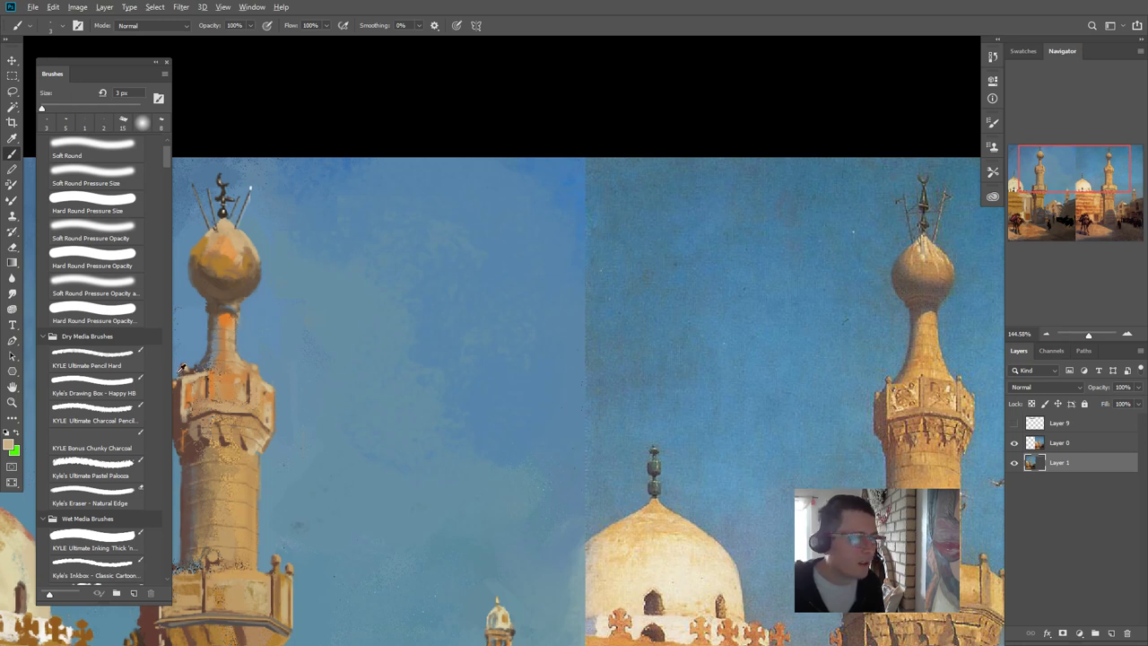
# - Touch up the upper balcony's left-hand edge and outline with sampled dark brown and sky blue, using a 3 px brush
pyautogui.scroll(-5, 171, 408)
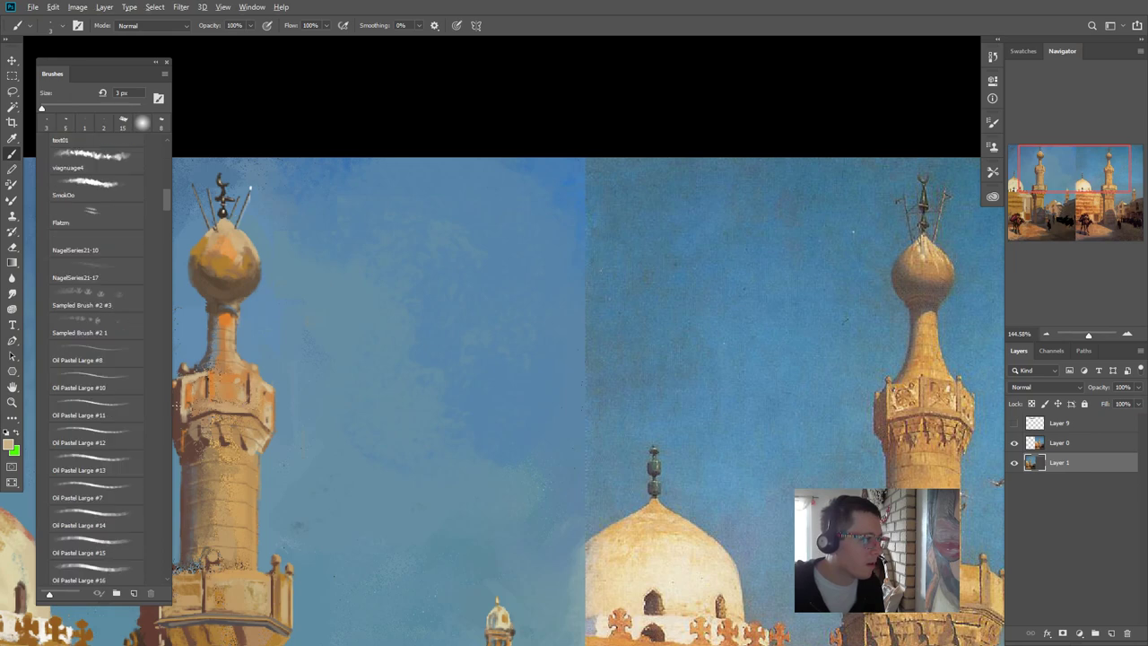
pyautogui.keyDown('alt'); pyautogui.click(180, 403); pyautogui.keyUp('alt')
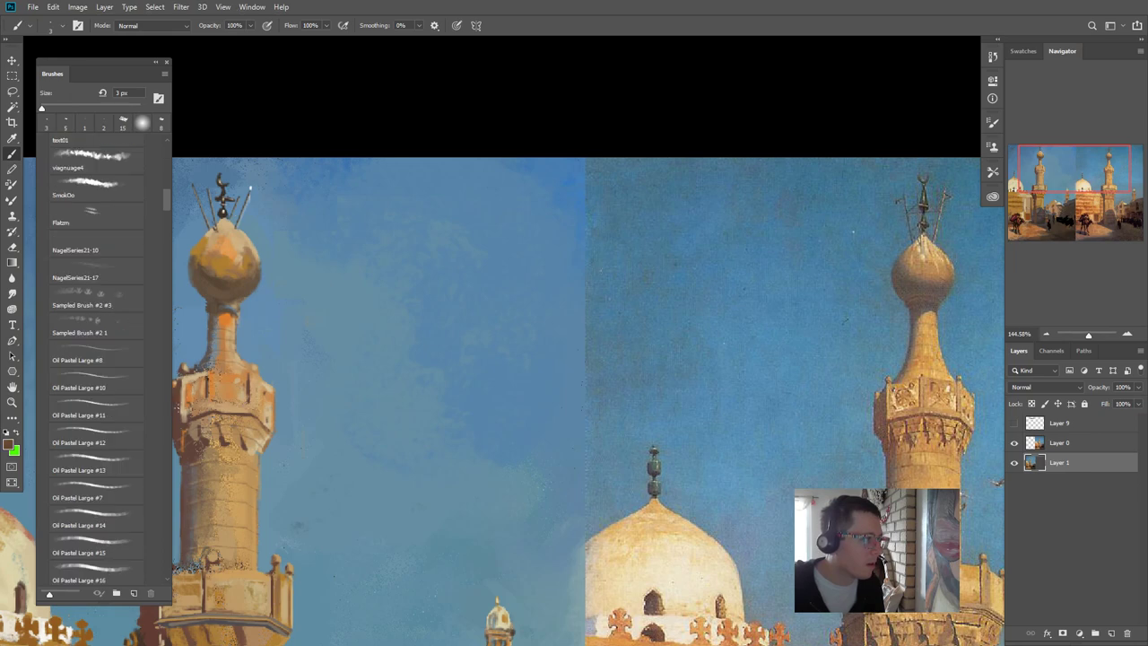
pyautogui.click(119, 126)
pyautogui.press('[')
pyautogui.press('[')
pyautogui.press('[')
pyautogui.press('[')
pyautogui.press('[')
pyautogui.press('[')
pyautogui.press('[')
pyautogui.keyDown('alt'); pyautogui.click(250, 343); pyautogui.keyUp('alt')
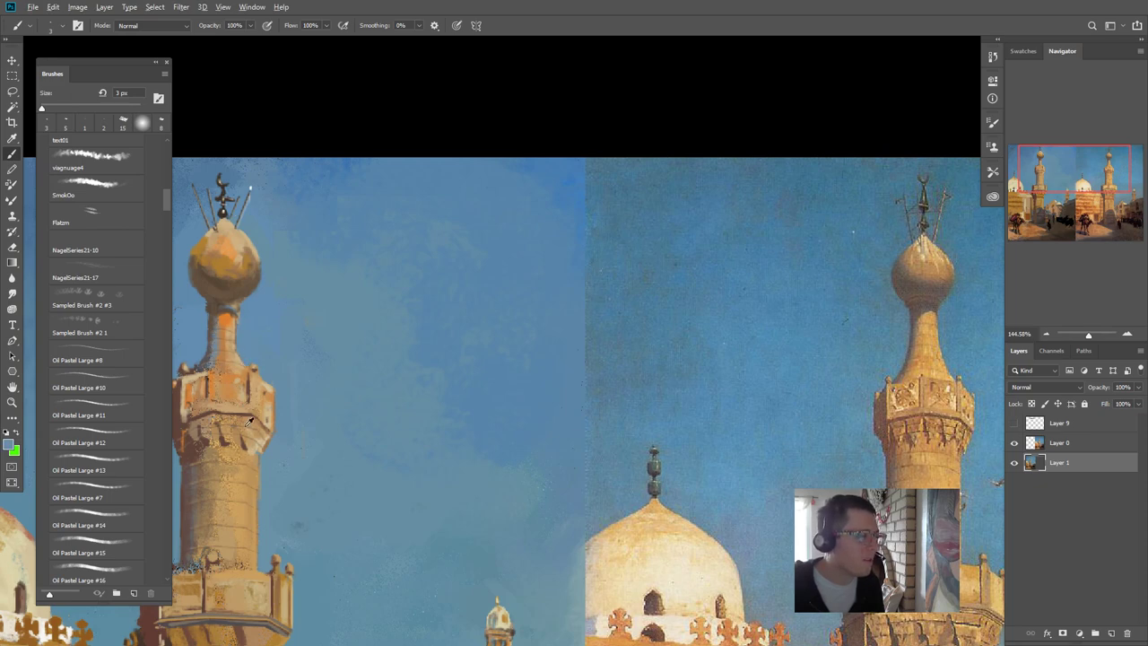
# - Paint the collar beneath the minaret's sphere with sampled brown, orange and light tan, increasing the brush to 6 px
pyautogui.keyDown('alt'); pyautogui.click(243, 291); pyautogui.keyUp('alt')
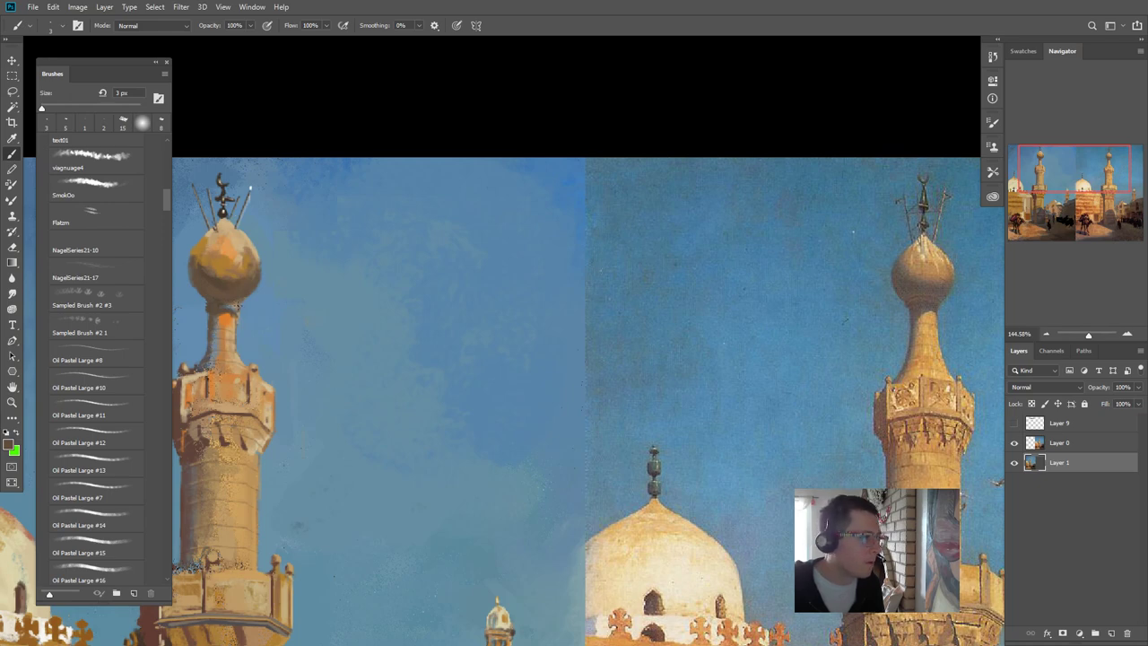
pyautogui.keyDown('alt'); pyautogui.click(228, 251); pyautogui.keyUp('alt')
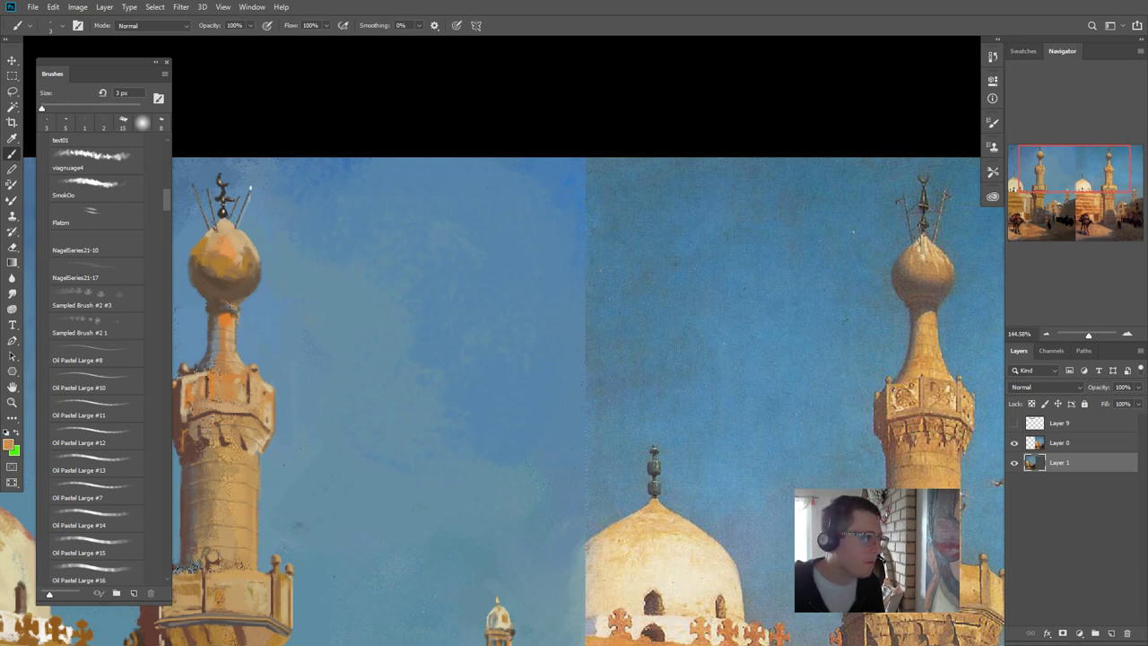
pyautogui.press(']')
pyautogui.keyDown('alt'); pyautogui.click(241, 239); pyautogui.keyUp('alt')
pyautogui.moveTo(235, 311); pyautogui.dragTo(216, 306)
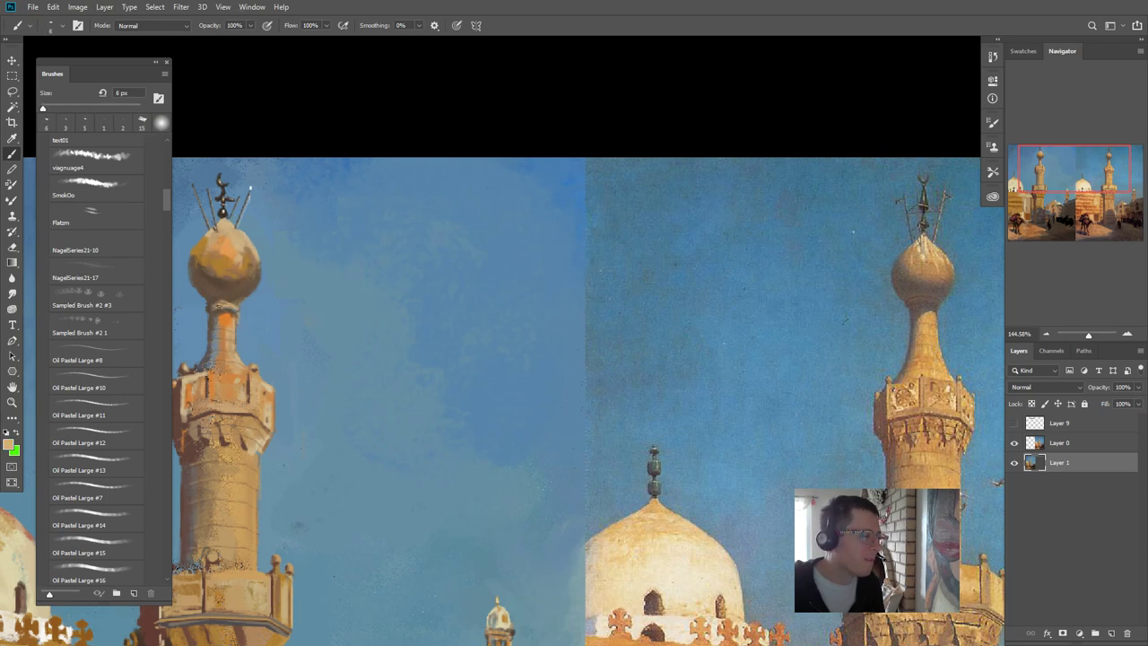
# - Brush a muted blue band across the collar beneath the sphere and shade below it with sampled dark brown at 6 px
pyautogui.keyDown('alt'); pyautogui.click(239, 294); pyautogui.keyUp('alt')
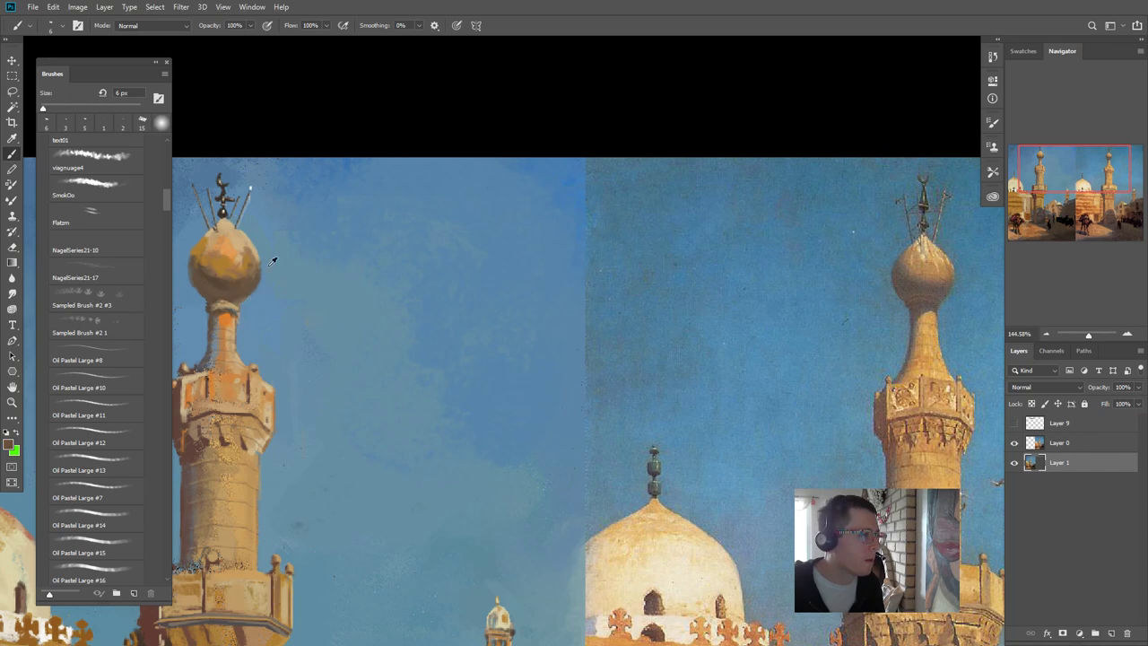
pyautogui.keyDown('alt'); pyautogui.click(224, 172); pyautogui.keyUp('alt')
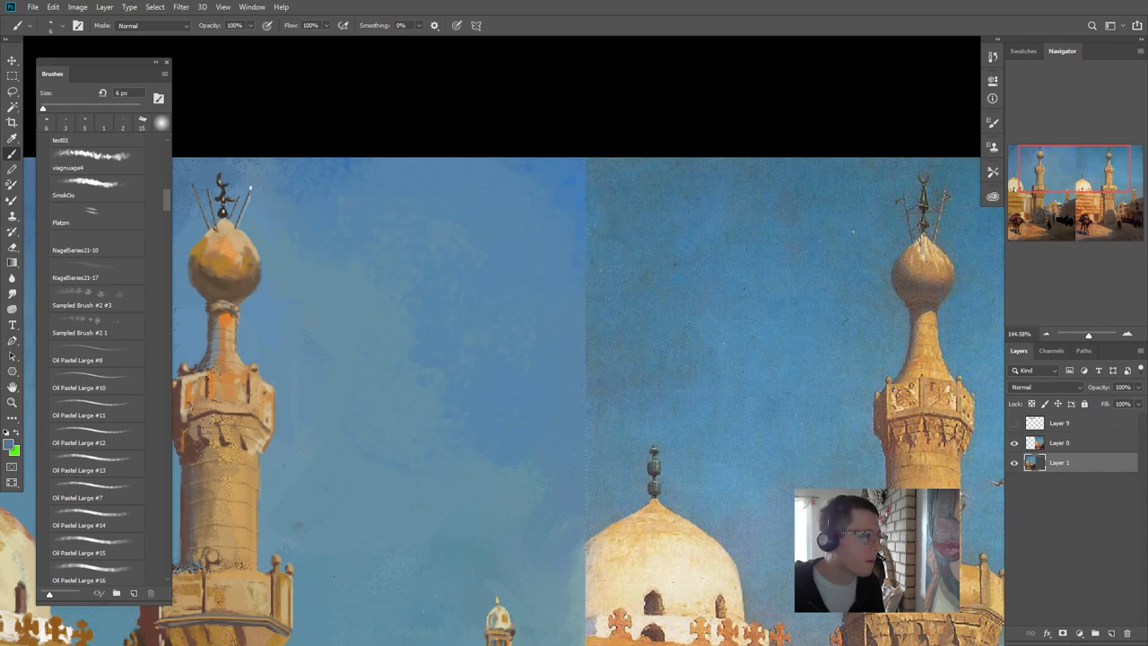
pyautogui.moveTo(215, 308); pyautogui.dragTo(235, 306)
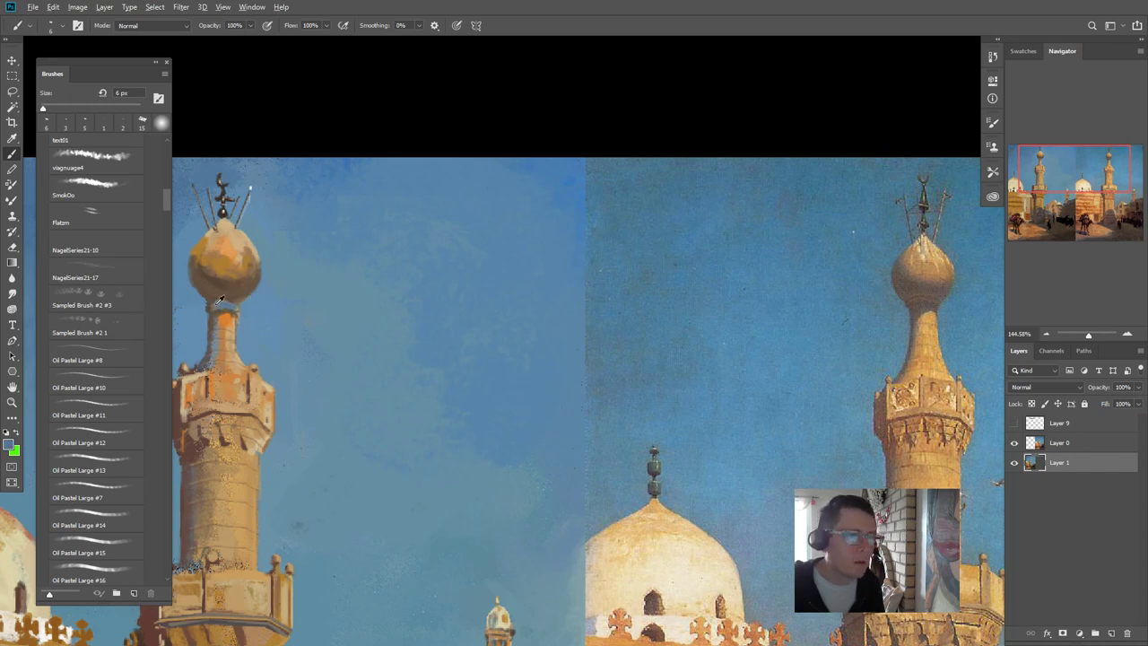
pyautogui.keyDown('alt'); pyautogui.click(220, 275); pyautogui.keyUp('alt')
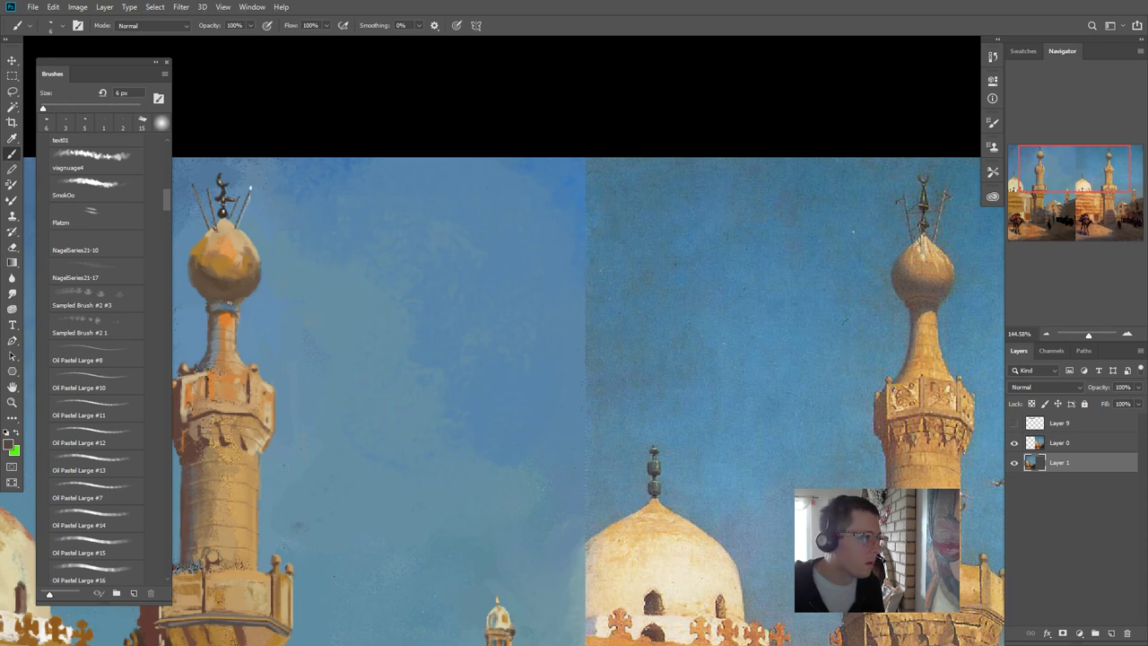
pyautogui.moveTo(227, 306)
pyautogui.mouseDown()
pyautogui.moveTo(238, 304)
pyautogui.moveTo(229, 312)
pyautogui.mouseUp()
# - Reduce the brush and draw thin dark brown shadow lines across the top of the minaret's neck below the collar
pyautogui.press(']')
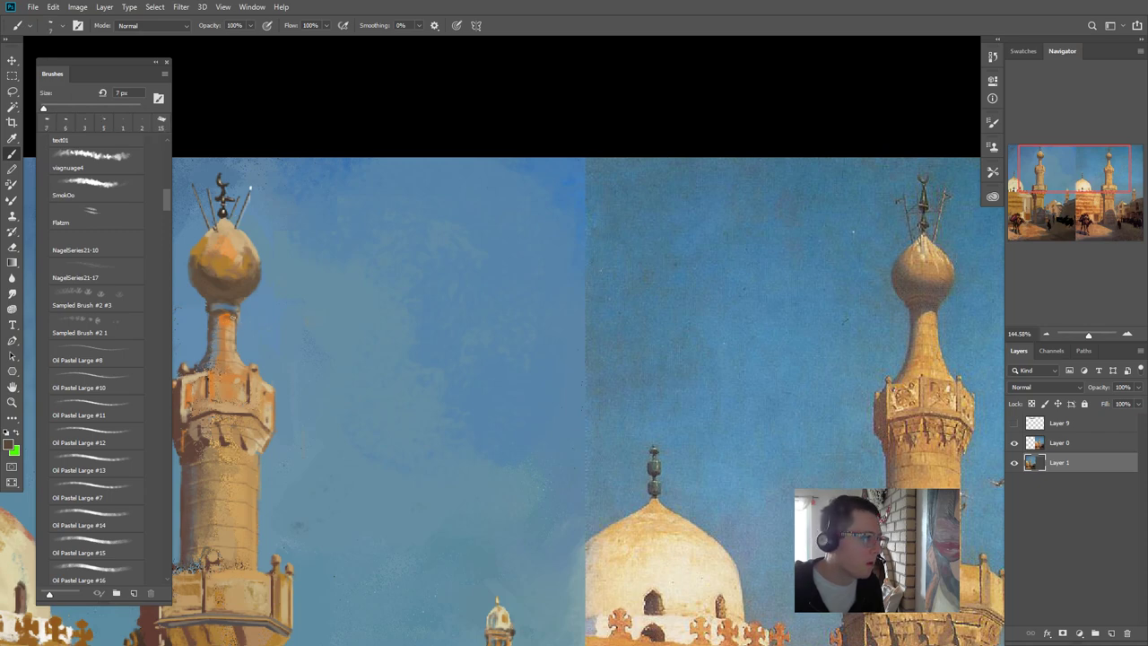
pyautogui.press('[')
pyautogui.moveTo(230, 317); pyautogui.dragTo(214, 325)
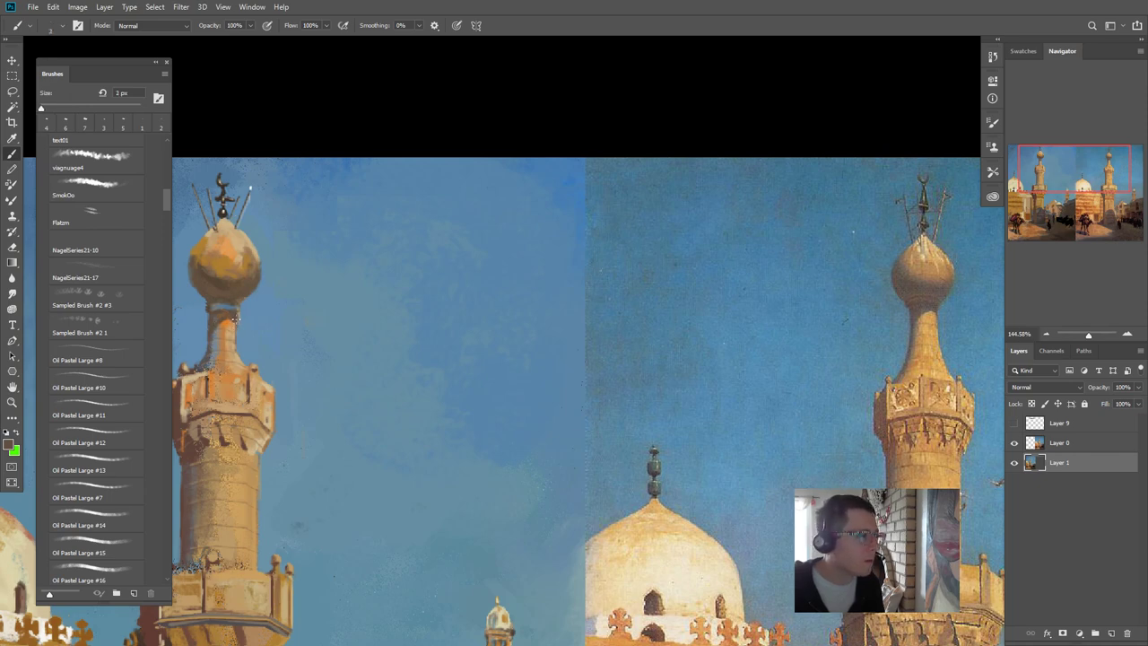
pyautogui.moveTo(236, 318); pyautogui.dragTo(230, 315)
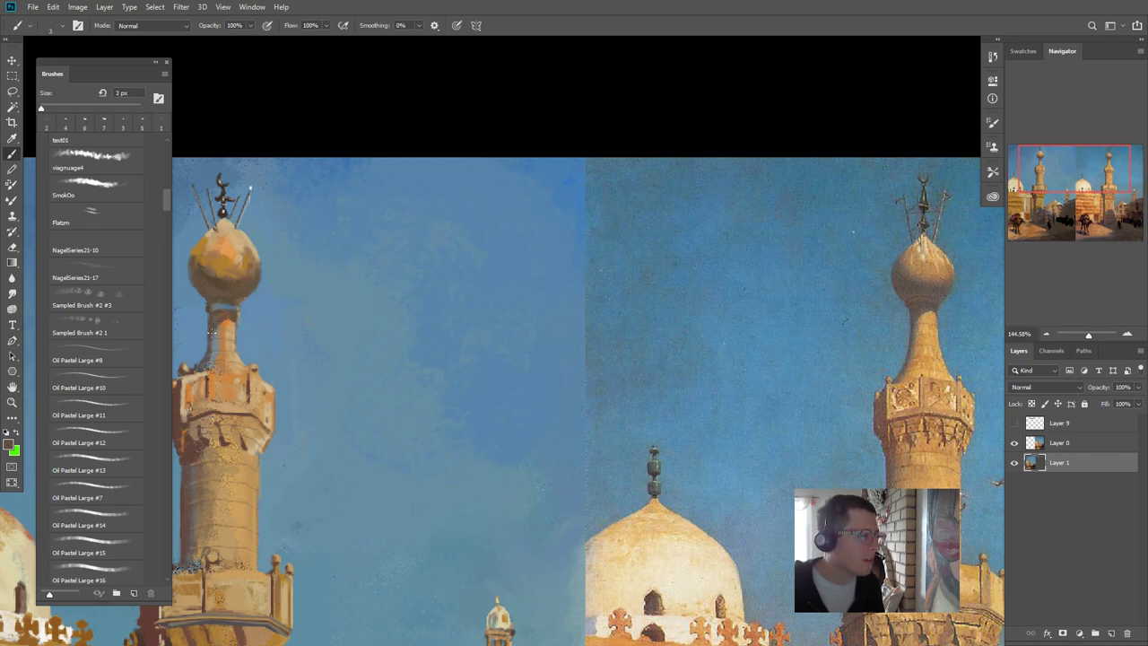
# - Retouch the minaret's neck and its edges with a 4 px brush, using sampled orange, brown, sky blue and grey-brown
pyautogui.keyDown('alt'); pyautogui.click(233, 321); pyautogui.keyUp('alt')
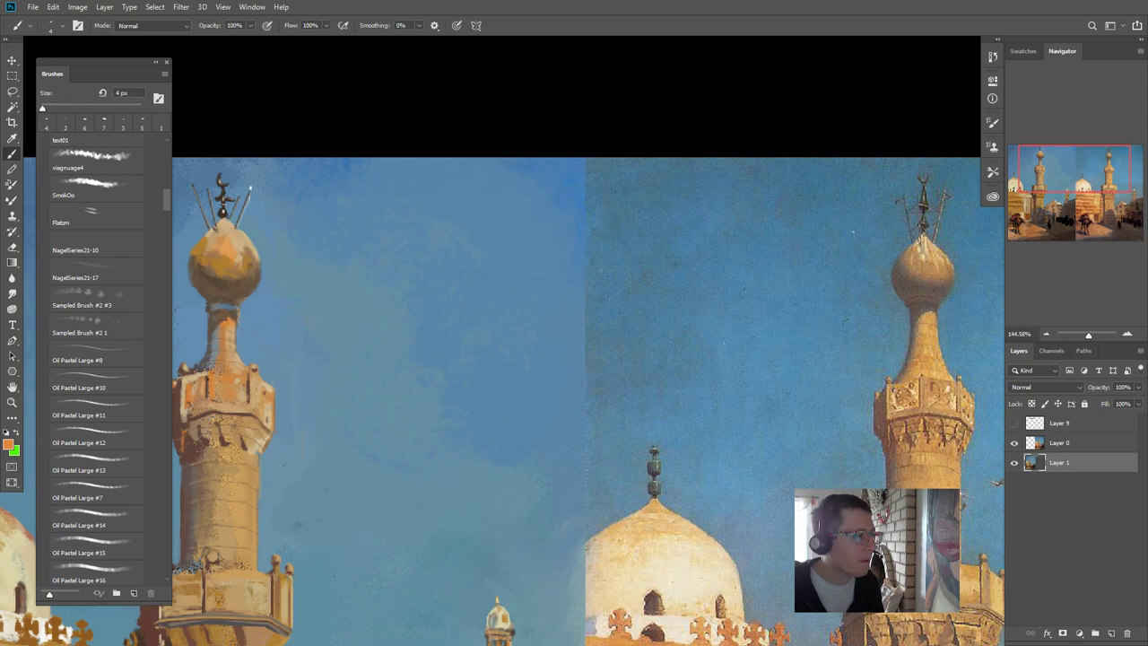
pyautogui.keyDown('alt'); pyautogui.click(218, 320); pyautogui.keyUp('alt')
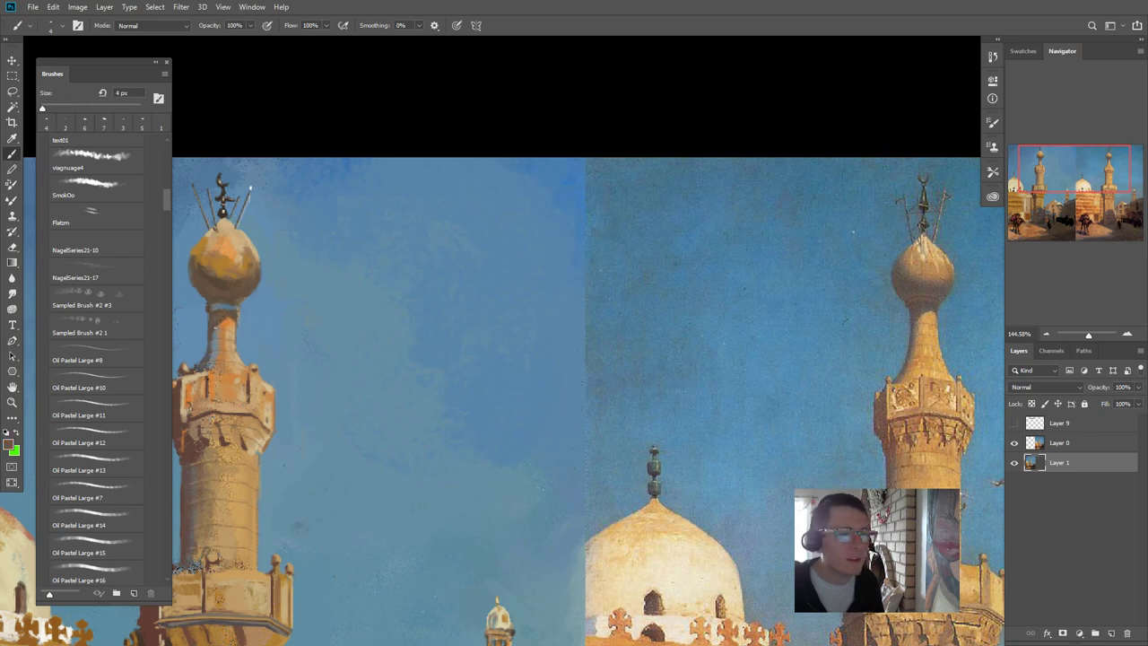
pyautogui.keyDown('alt'); pyautogui.click(203, 324); pyautogui.keyUp('alt')
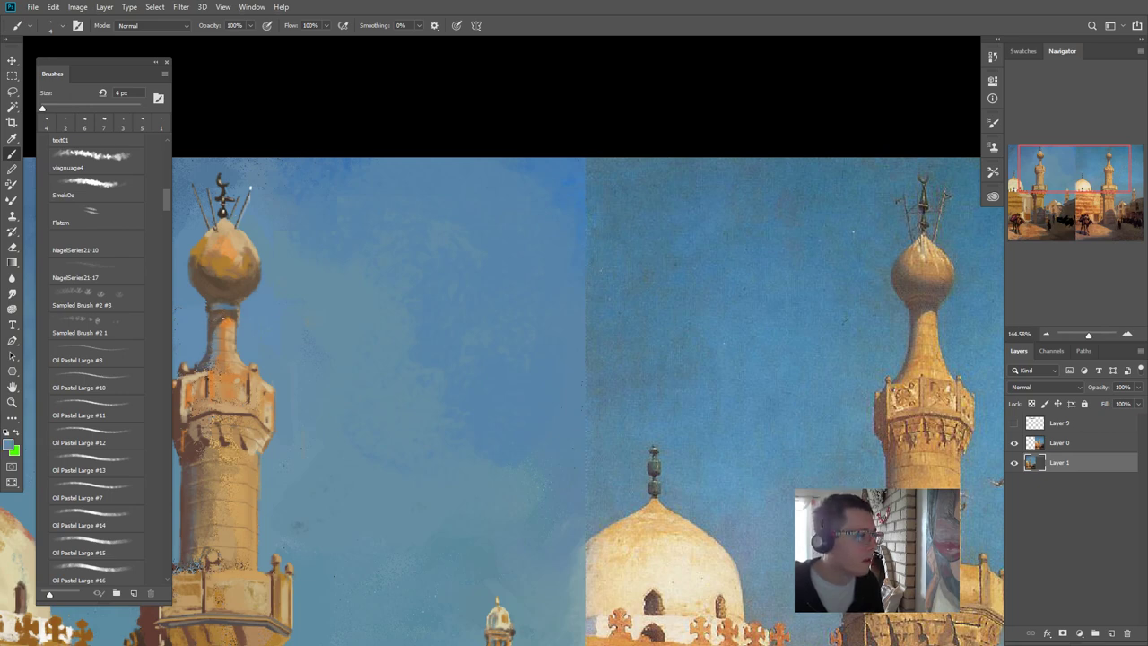
pyautogui.keyDown('alt'); pyautogui.click(215, 321); pyautogui.keyUp('alt')
pyautogui.keyDown('alt'); pyautogui.click(215, 366); pyautogui.keyUp('alt')
pyautogui.keyDown('alt'); pyautogui.click(207, 361); pyautogui.keyUp('alt')
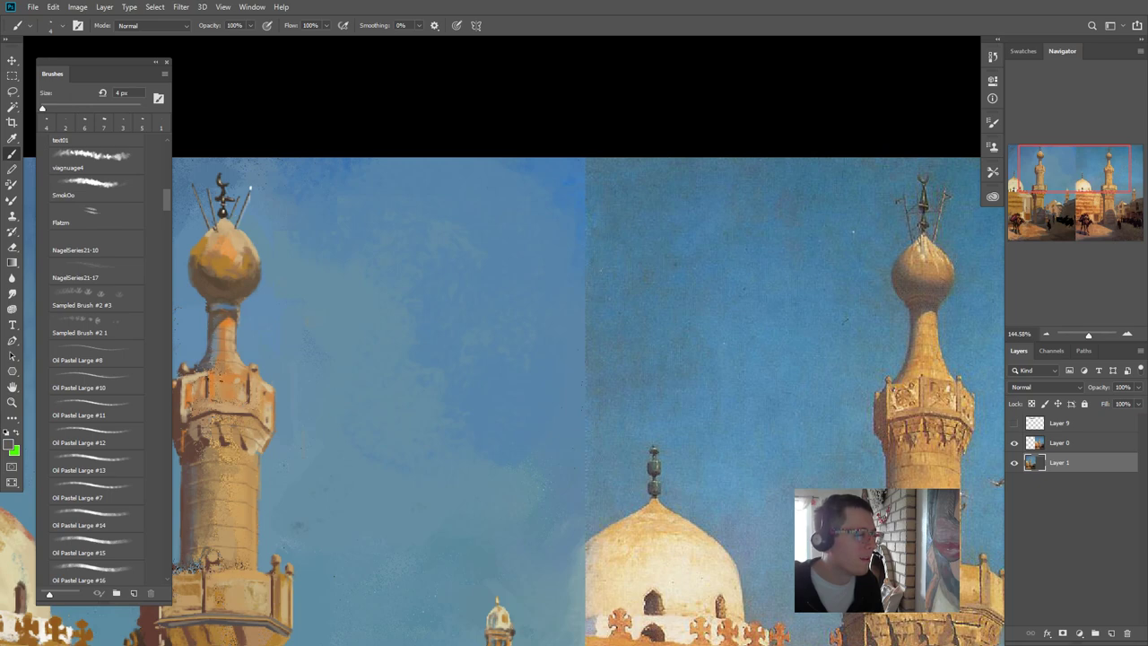
# - Shade the lower half of the minaret's sphere with sampled muted blue and dark brown, enlarging the brush to 20 px
pyautogui.press(']')
pyautogui.press(']')
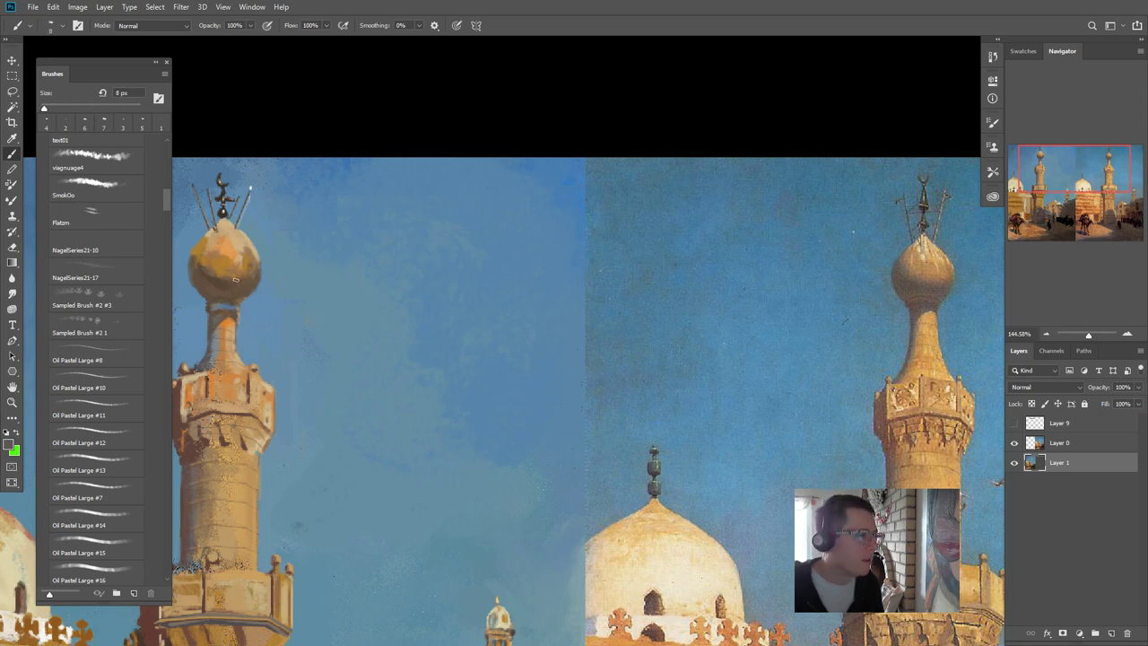
pyautogui.keyDown('alt'); pyautogui.click(183, 183); pyautogui.keyUp('alt')
pyautogui.press(']')
pyautogui.press(']')
pyautogui.moveTo(245, 280); pyautogui.dragTo(252, 277)
pyautogui.keyDown('alt'); pyautogui.click(237, 283); pyautogui.keyUp('alt')
pyautogui.press(']')
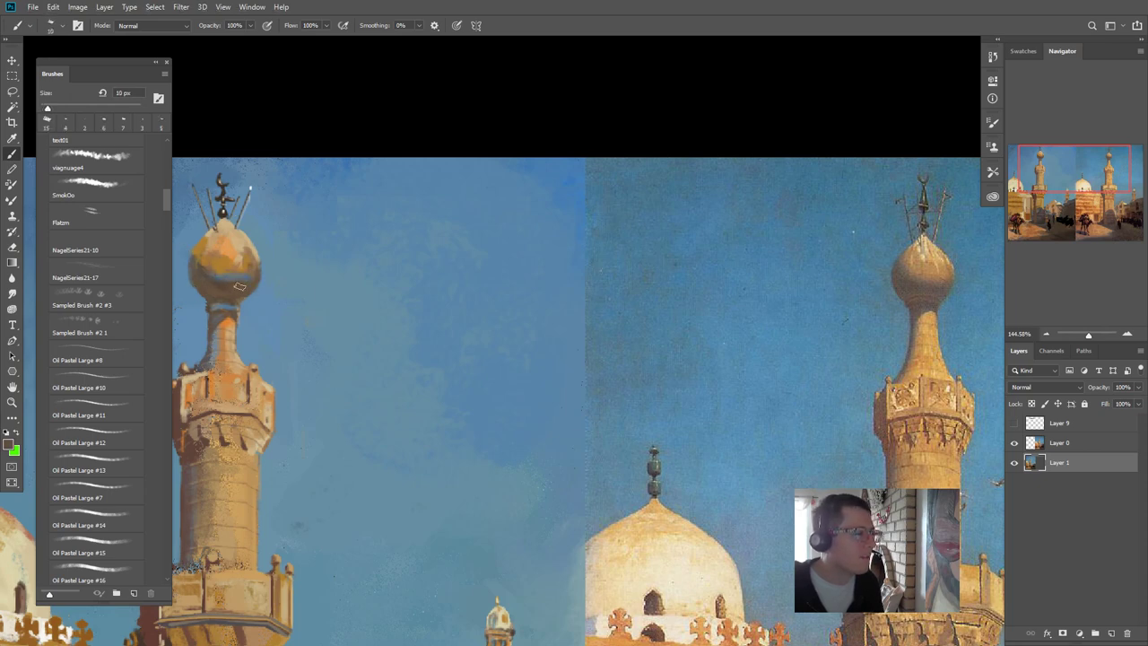
pyautogui.moveTo(233, 280)
pyautogui.mouseDown()
pyautogui.moveTo(245, 281)
pyautogui.moveTo(208, 282)
pyautogui.mouseUp()
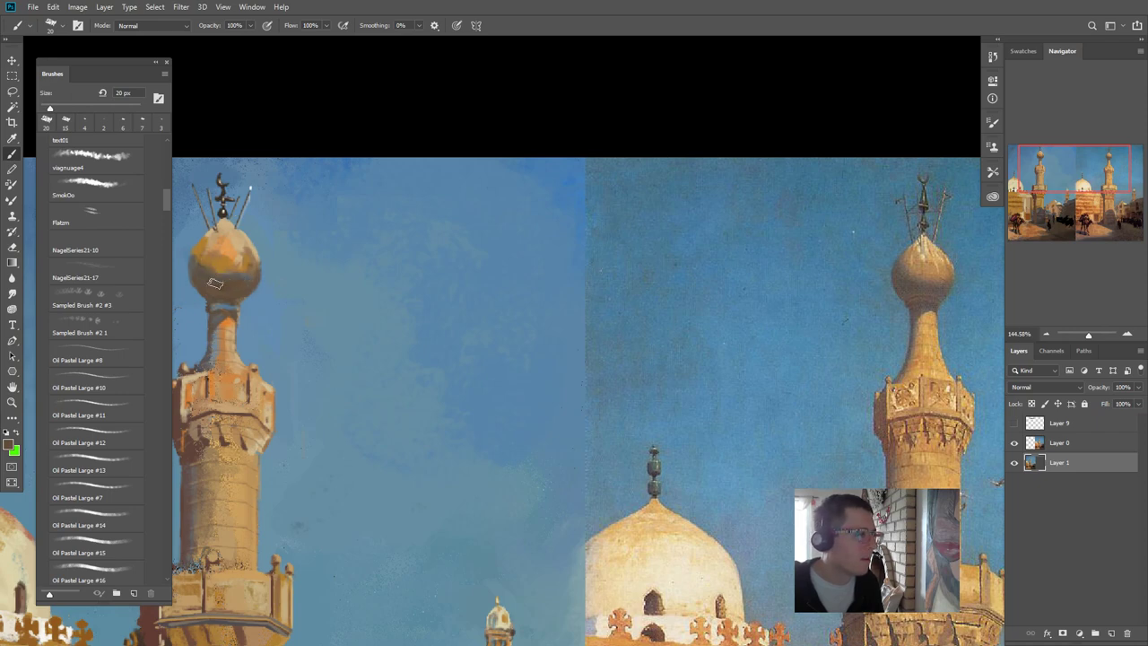
# - Blend the shading across the lower half of the minaret's sphere with sampled brown tones, reducing the brush from 20 to 10 px
pyautogui.keyDown('alt'); pyautogui.click(228, 265); pyautogui.keyUp('alt')
pyautogui.moveTo(249, 271)
pyautogui.mouseDown()
pyautogui.moveTo(205, 265)
pyautogui.moveTo(226, 283)
pyautogui.mouseUp()
pyautogui.keyDown('alt'); pyautogui.click(228, 283); pyautogui.keyUp('alt')
pyautogui.press('[')
pyautogui.press('[')
pyautogui.keyDown('alt'); pyautogui.click(230, 285); pyautogui.keyUp('alt')
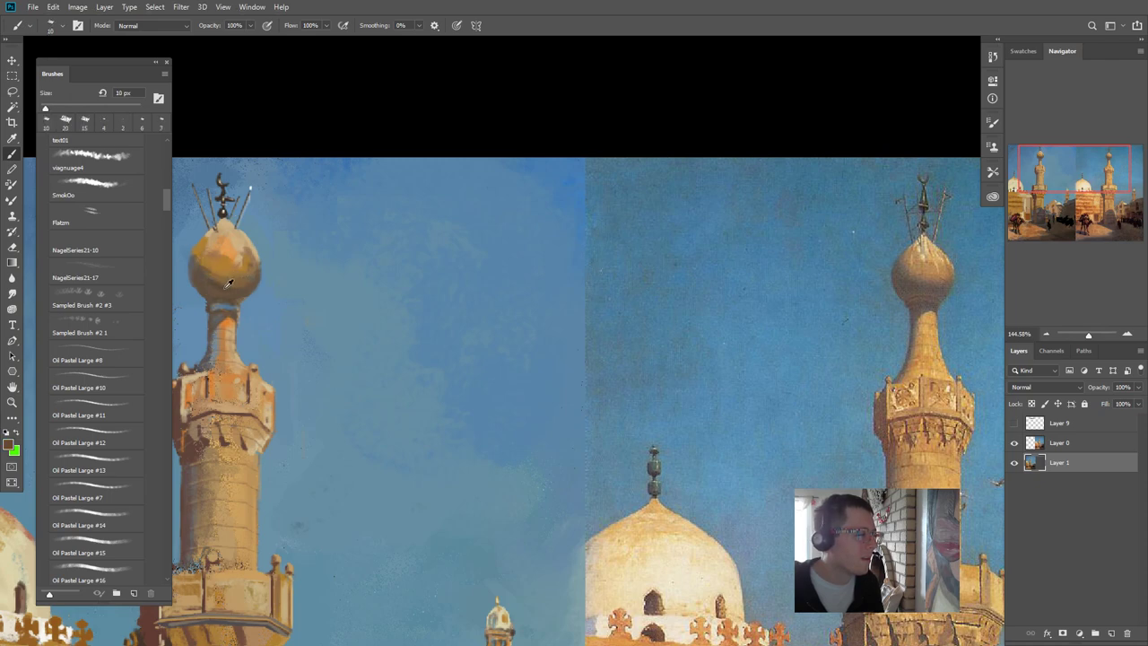
pyautogui.press(']')
# - Clean the edge beside the minaret's collar with sampled sky blue and cover its blue band with sampled browns at 7 px
pyautogui.keyDown('alt'); pyautogui.click(242, 302); pyautogui.keyUp('alt')
pyautogui.press('[')
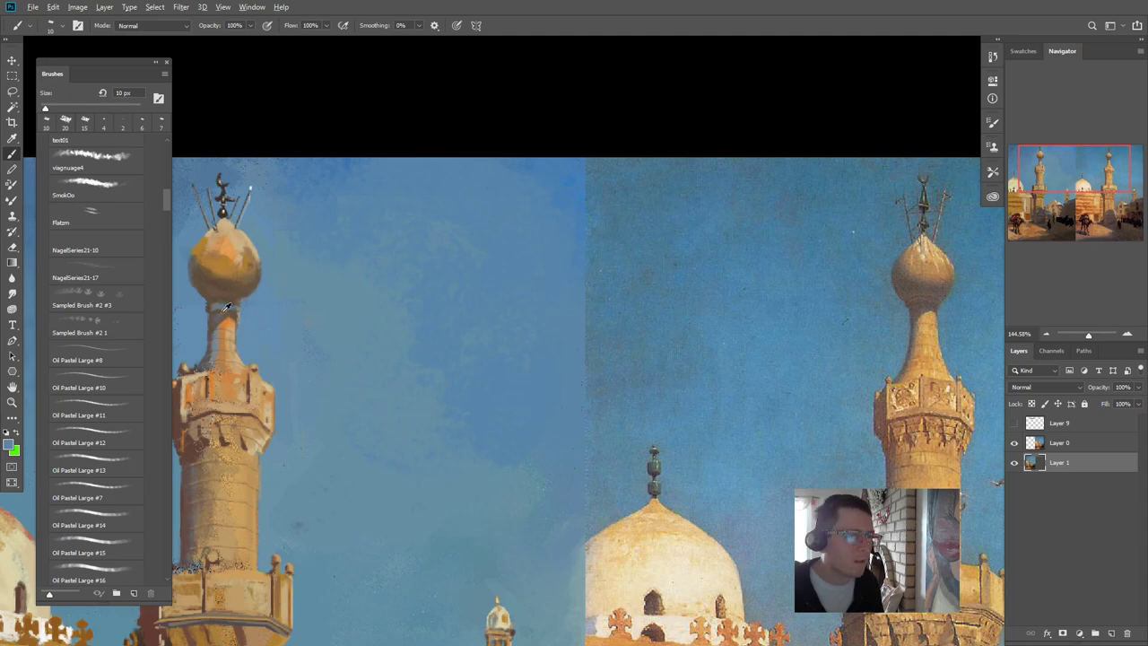
pyautogui.keyDown('alt'); pyautogui.click(238, 302); pyautogui.keyUp('alt')
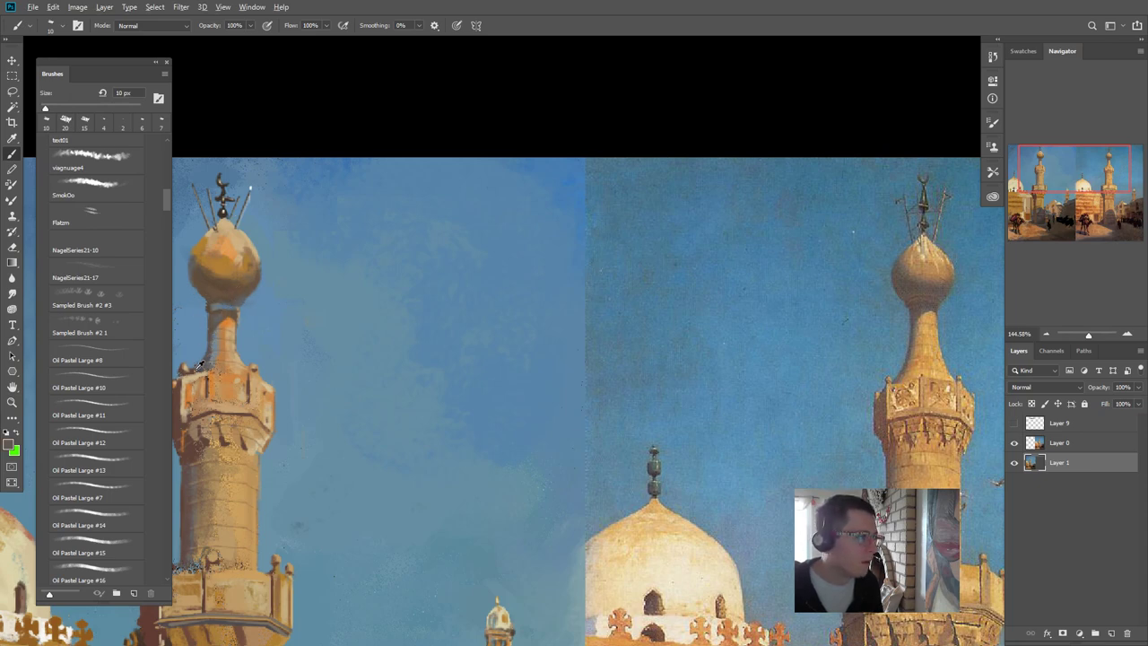
pyautogui.press('[')
pyautogui.moveTo(223, 295); pyautogui.dragTo(226, 298)
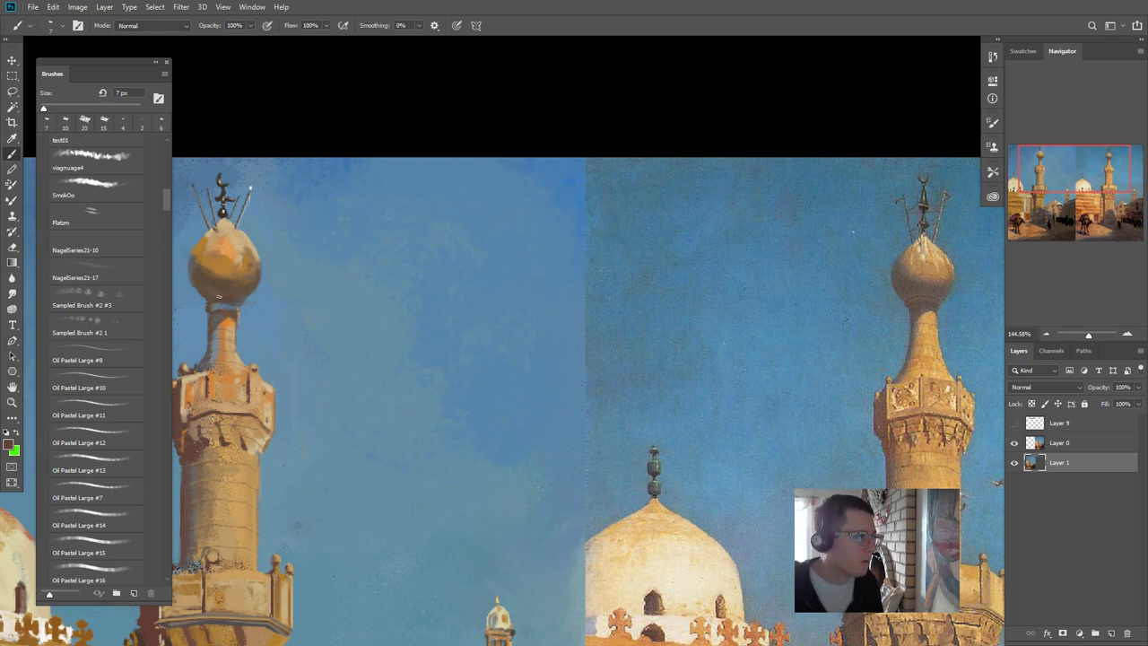
pyautogui.keyDown('alt'); pyautogui.click(215, 275); pyautogui.keyUp('alt')
pyautogui.scroll(-5, 165, 394)
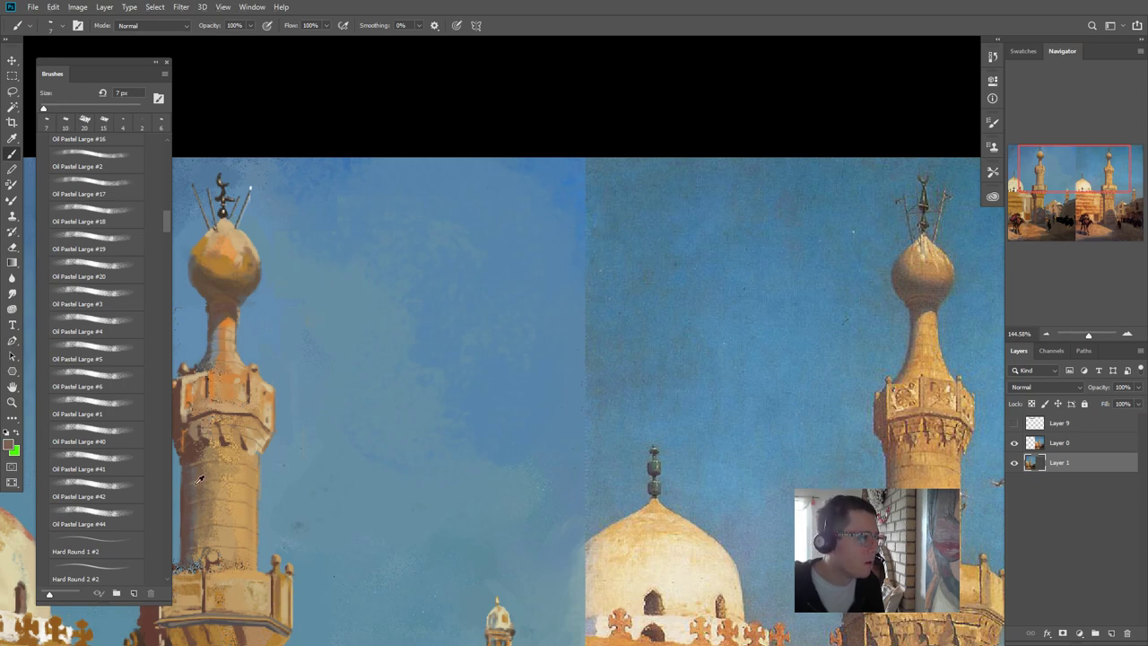
pyautogui.keyDown('alt'); pyautogui.click(213, 279); pyautogui.keyUp('alt')
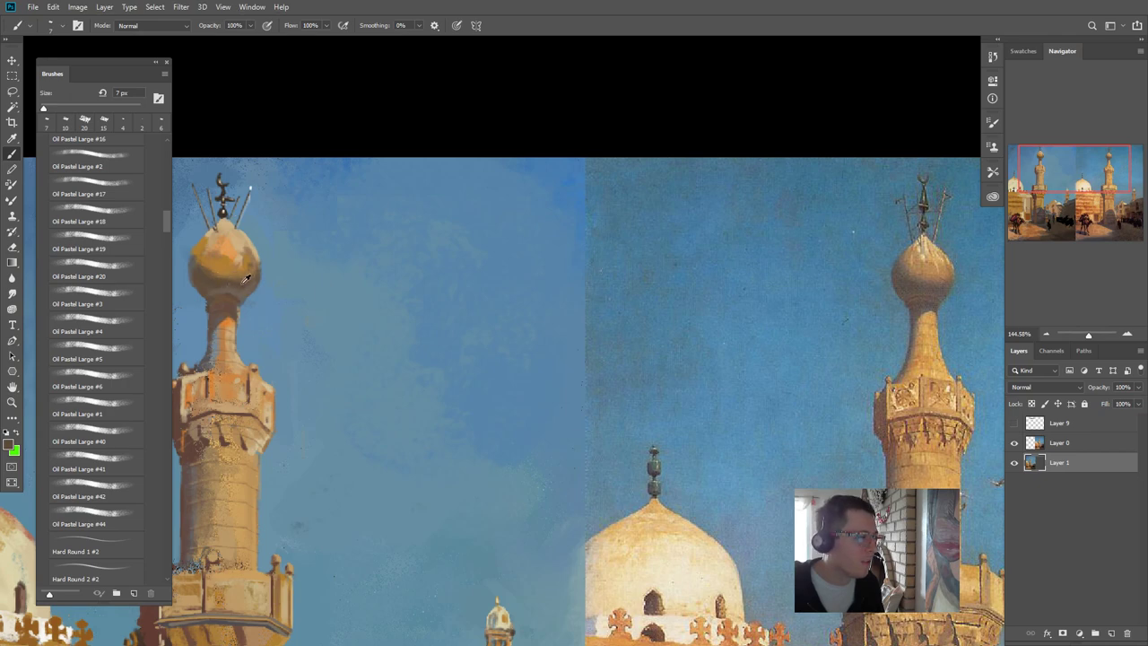
# - Enlarge the brush to 20 px and soften the sphere's lower shading with sampled ochre and brown
pyautogui.press(']')
pyautogui.press(']')
pyautogui.press(']')
pyautogui.press(']')
pyautogui.press(']')
pyautogui.keyDown('alt'); pyautogui.click(231, 265); pyautogui.keyUp('alt')
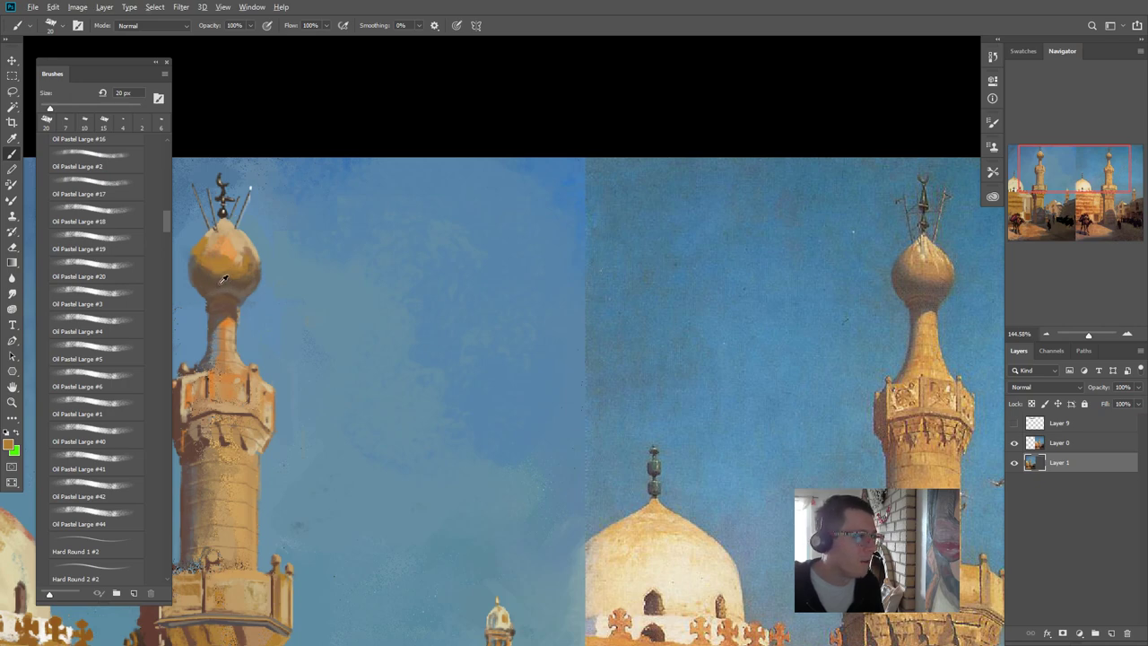
pyautogui.keyDown('alt'); pyautogui.click(224, 282); pyautogui.keyUp('alt')
# - Refine the collar and the top of the neck with a 6 px brush, using sampled browns and sky blue
pyautogui.press('[')
pyautogui.press('[')
pyautogui.press('[')
pyautogui.press('[')
pyautogui.press('[')
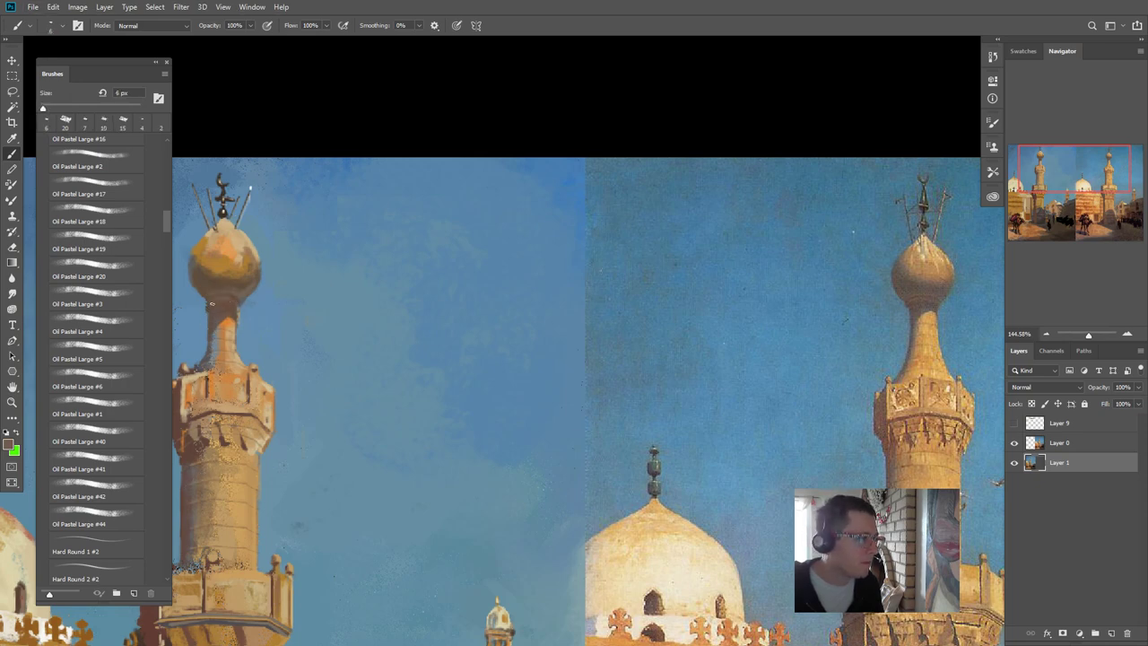
pyautogui.keyDown('alt'); pyautogui.click(215, 309); pyautogui.keyUp('alt')
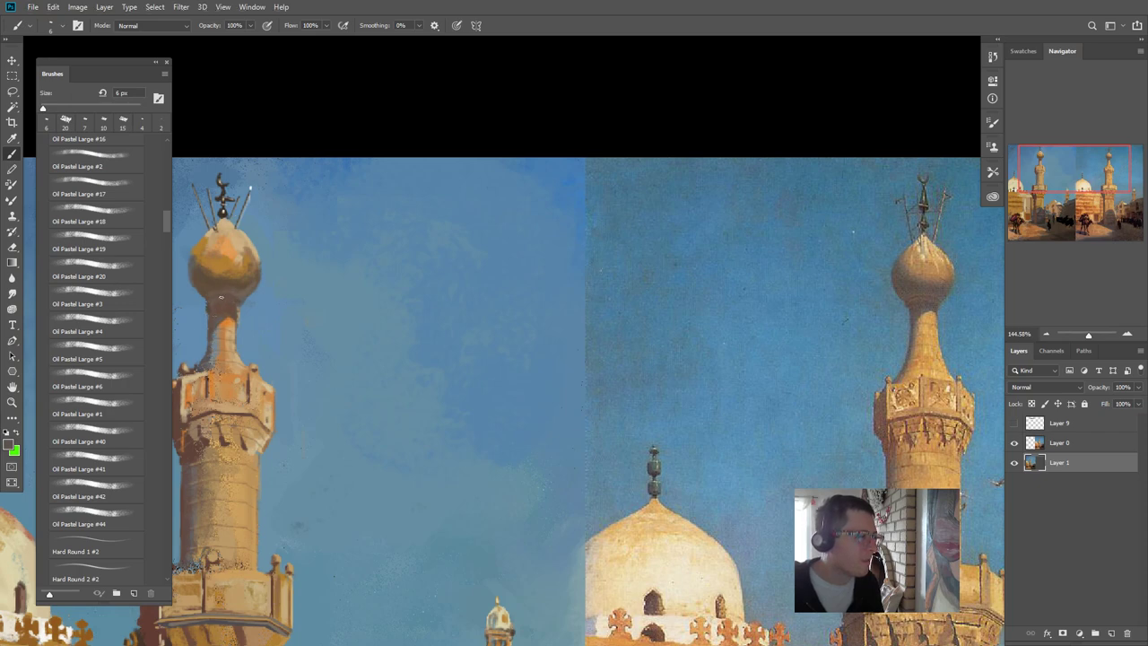
pyautogui.keyDown('alt'); pyautogui.click(219, 315); pyautogui.keyUp('alt')
pyautogui.keyDown('alt'); pyautogui.click(241, 305); pyautogui.keyUp('alt')
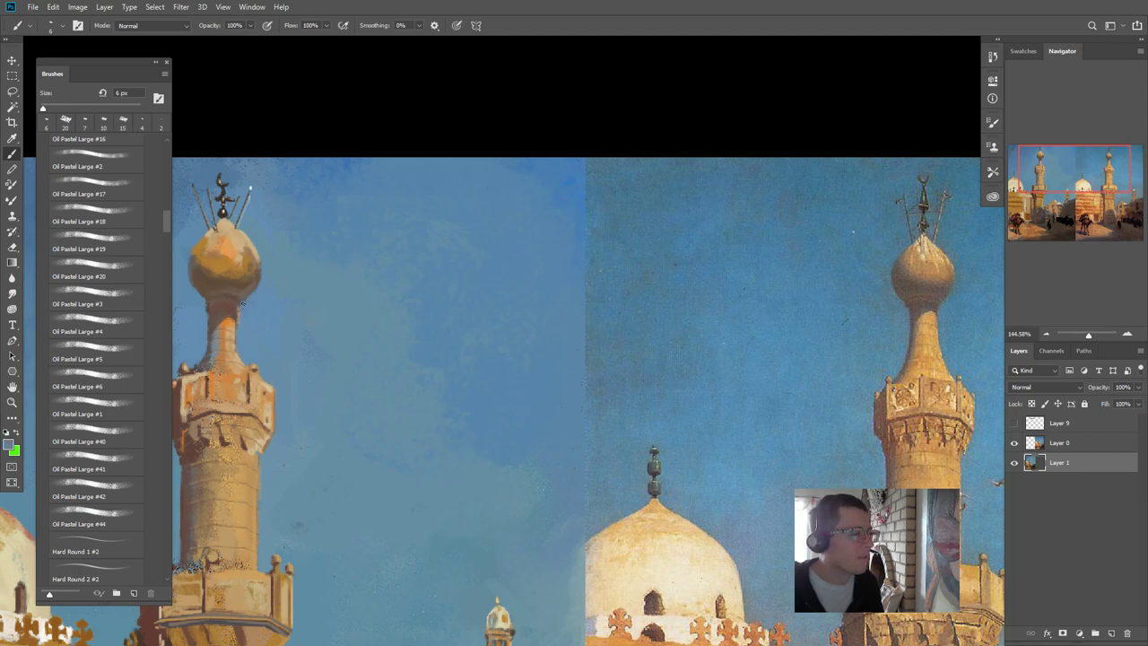
pyautogui.keyDown('alt'); pyautogui.click(239, 301); pyautogui.keyUp('alt')
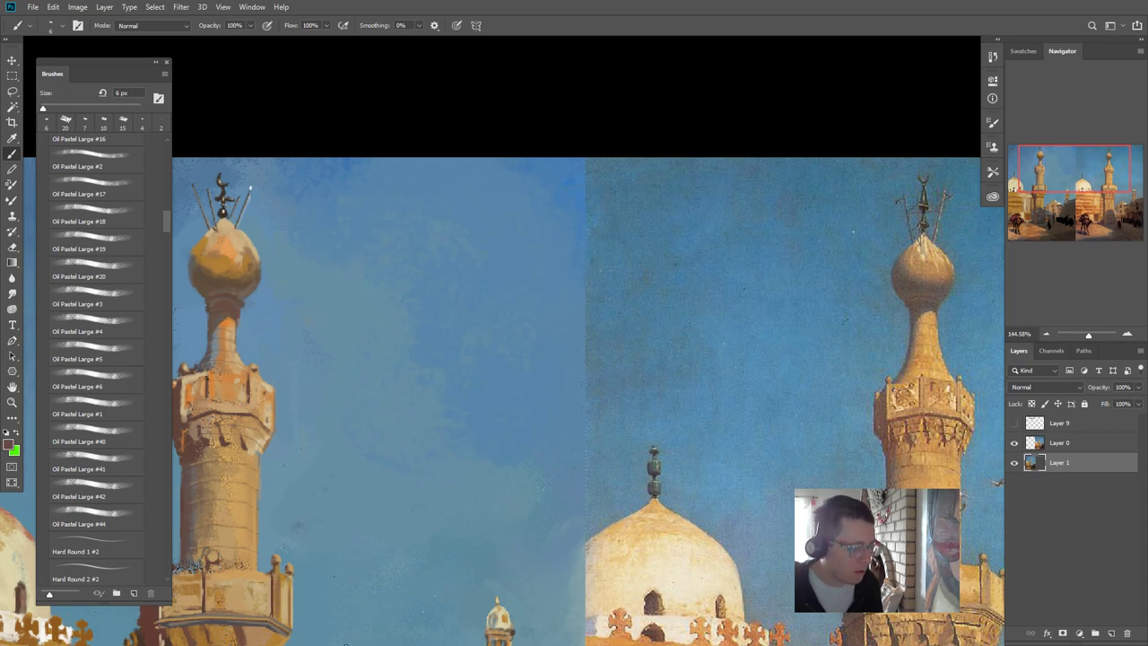
# - Add small highlights to the minaret's sphere with pale cream sampled from the neighbouring dome, using a fine brush
pyautogui.keyDown('alt'); pyautogui.click(14, 566); pyautogui.keyUp('alt')
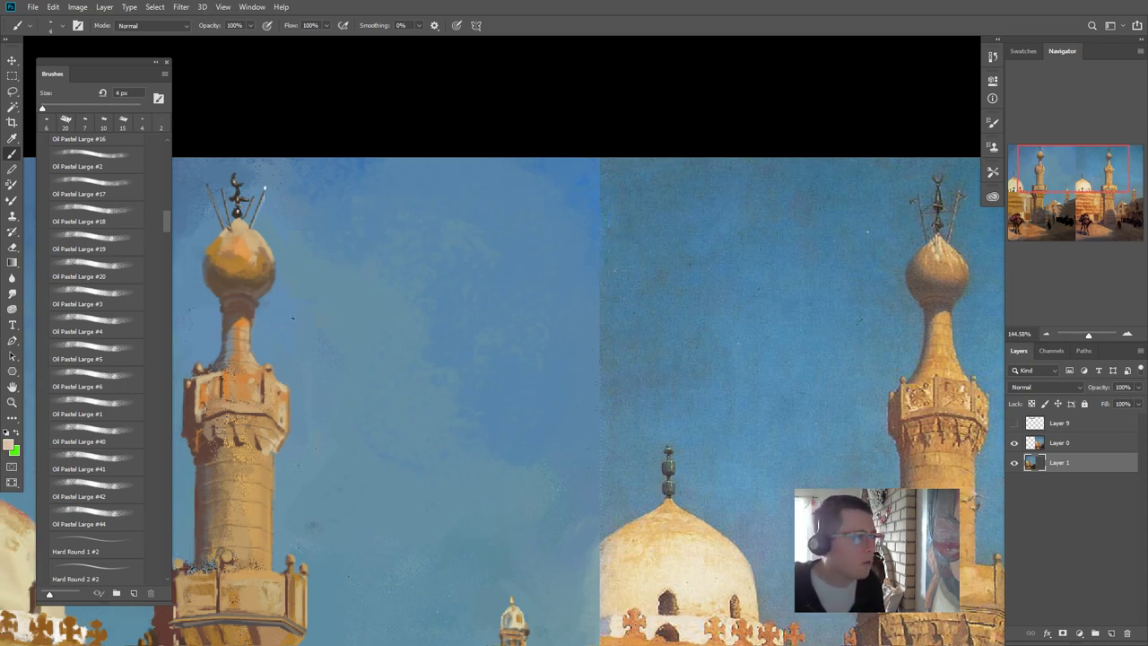
pyautogui.moveTo(257, 254)
pyautogui.mouseDown()
pyautogui.moveTo(259, 269)
pyautogui.moveTo(273, 269)
pyautogui.moveTo(256, 261)
pyautogui.mouseUp()
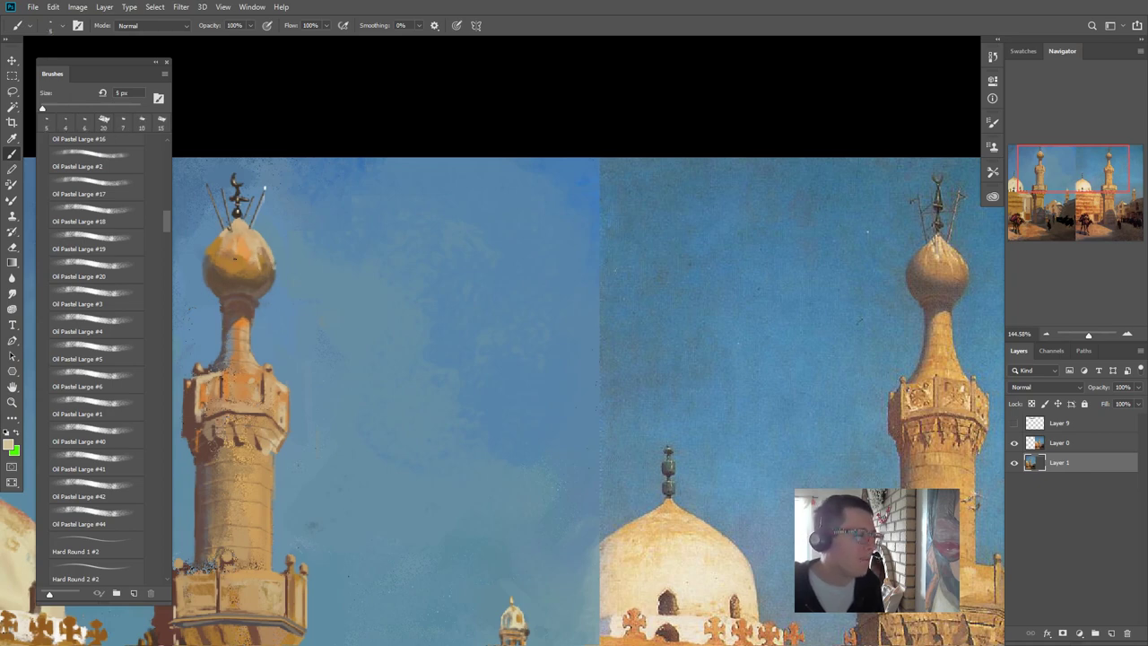
# - Enlarge the brush to 8 px and repaint the balcony's front panels with sampled tan and light orange
pyautogui.moveTo(270, 349); pyautogui.dragTo(295, 341)
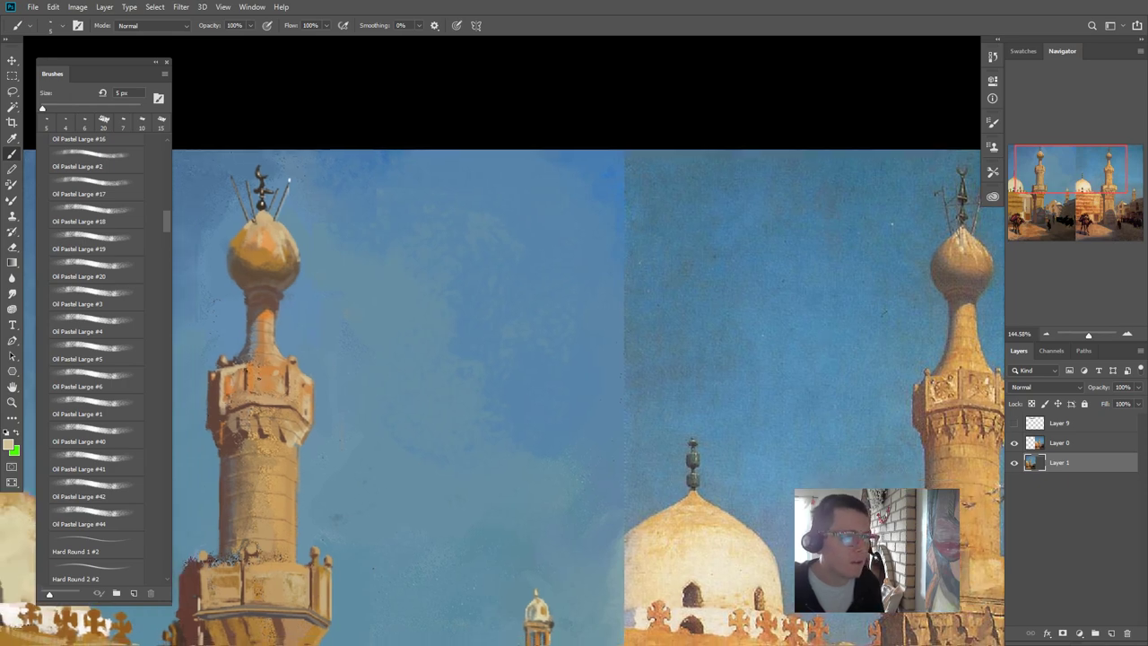
pyautogui.press(']')
pyautogui.press(']')
pyautogui.press(']')
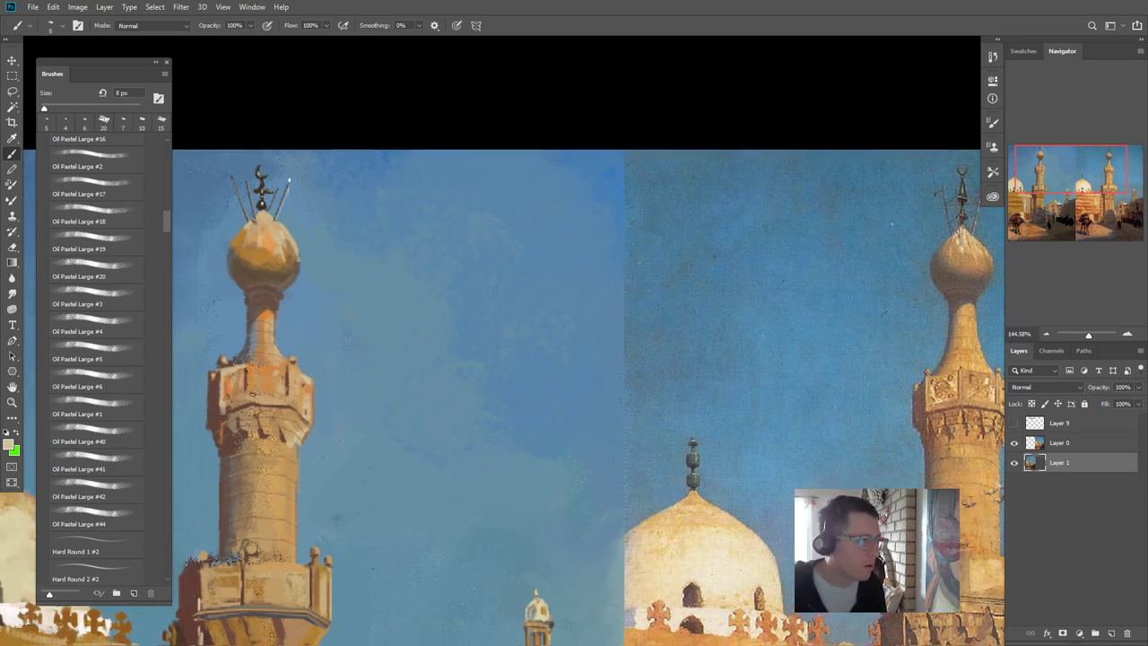
pyautogui.keyDown('alt'); pyautogui.click(257, 396); pyautogui.keyUp('alt')
pyautogui.keyDown('alt'); pyautogui.click(236, 407); pyautogui.keyUp('alt')
pyautogui.click(235, 406)
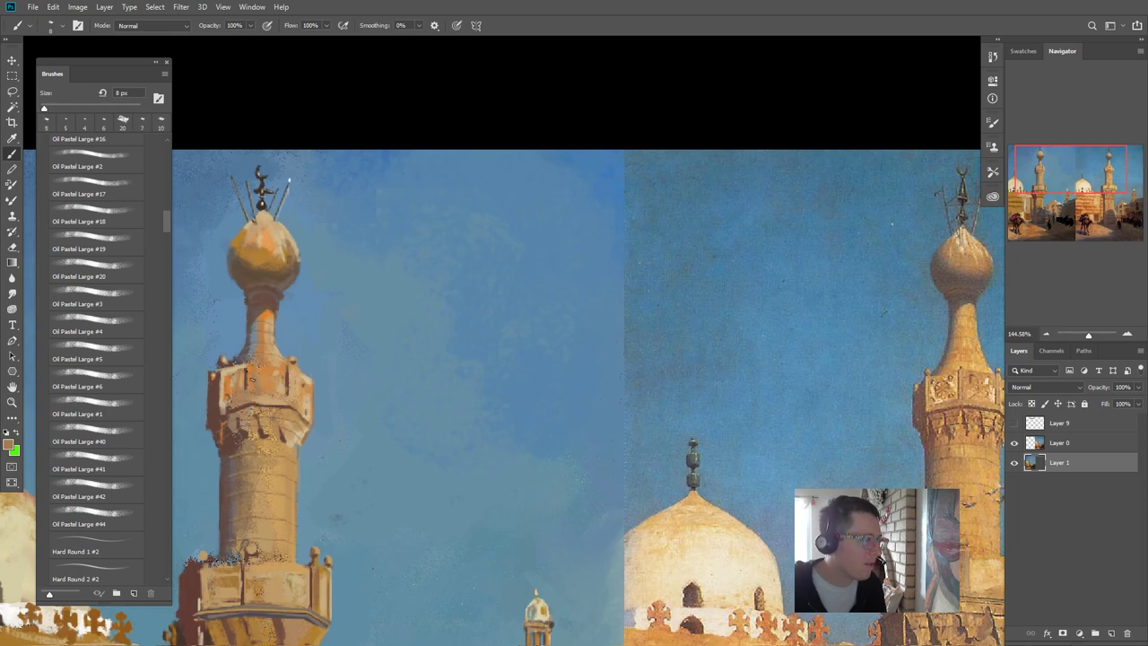
pyautogui.keyDown('alt'); pyautogui.click(268, 381); pyautogui.keyUp('alt')
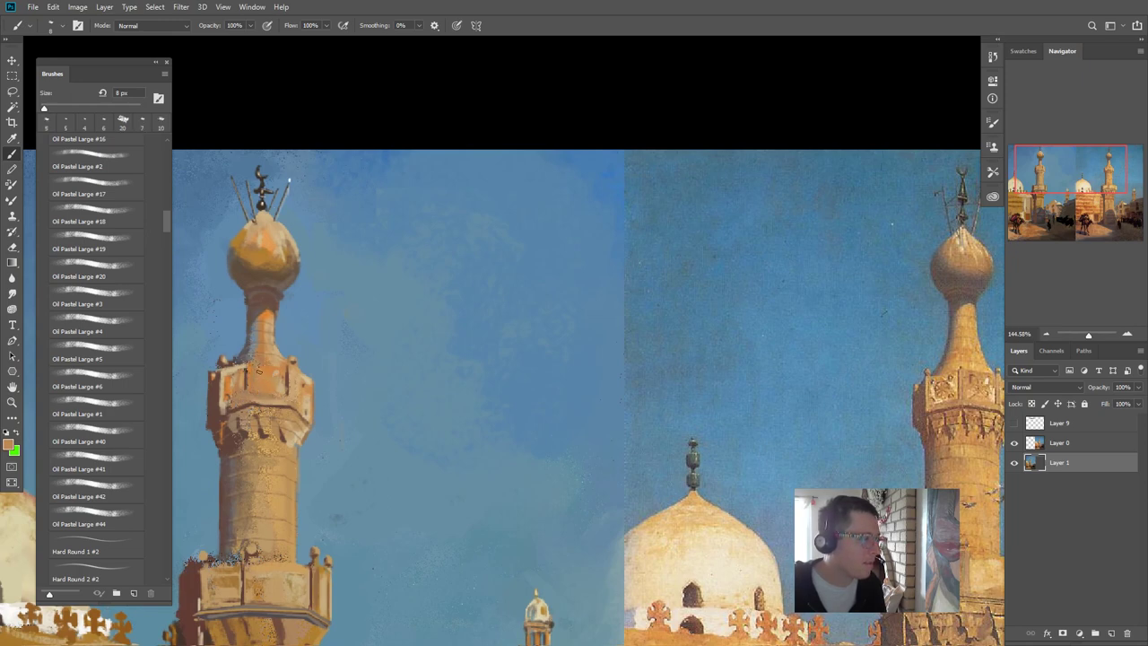
# - Dab a dark brown ornament onto the balcony's central panel and shape it with sampled orange, reducing the brush to 7 px
pyautogui.keyDown('alt'); pyautogui.click(221, 402); pyautogui.keyUp('alt')
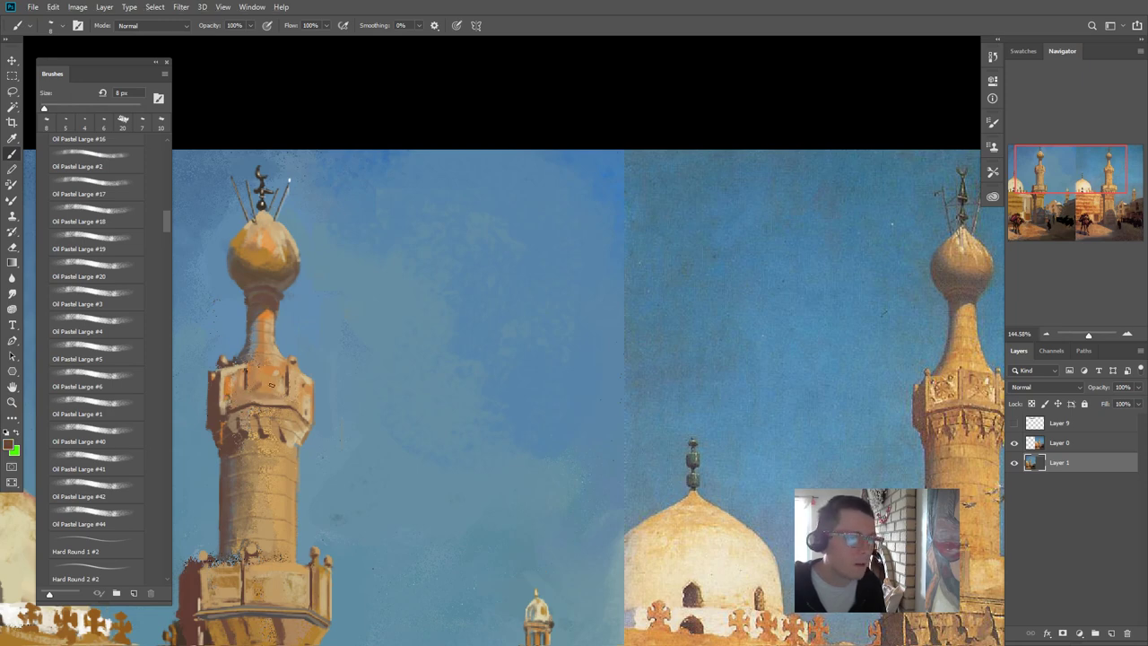
pyautogui.click(260, 371)
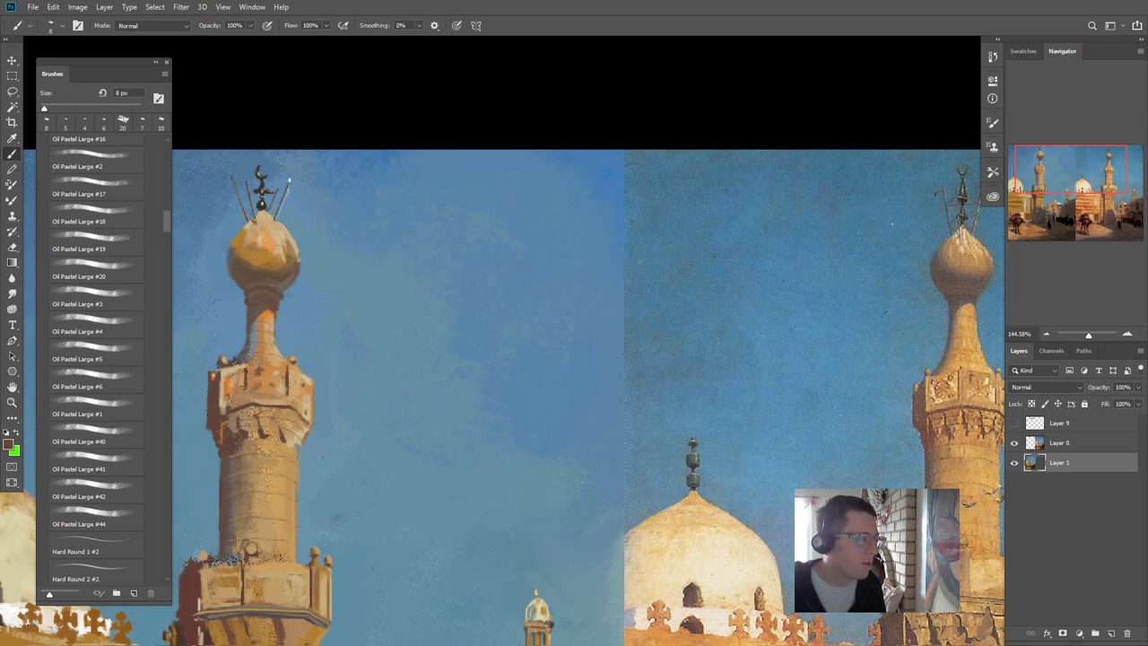
pyautogui.keyDown('alt'); pyautogui.click(261, 374); pyautogui.keyUp('alt')
pyautogui.click(260, 375)
pyautogui.press('[')
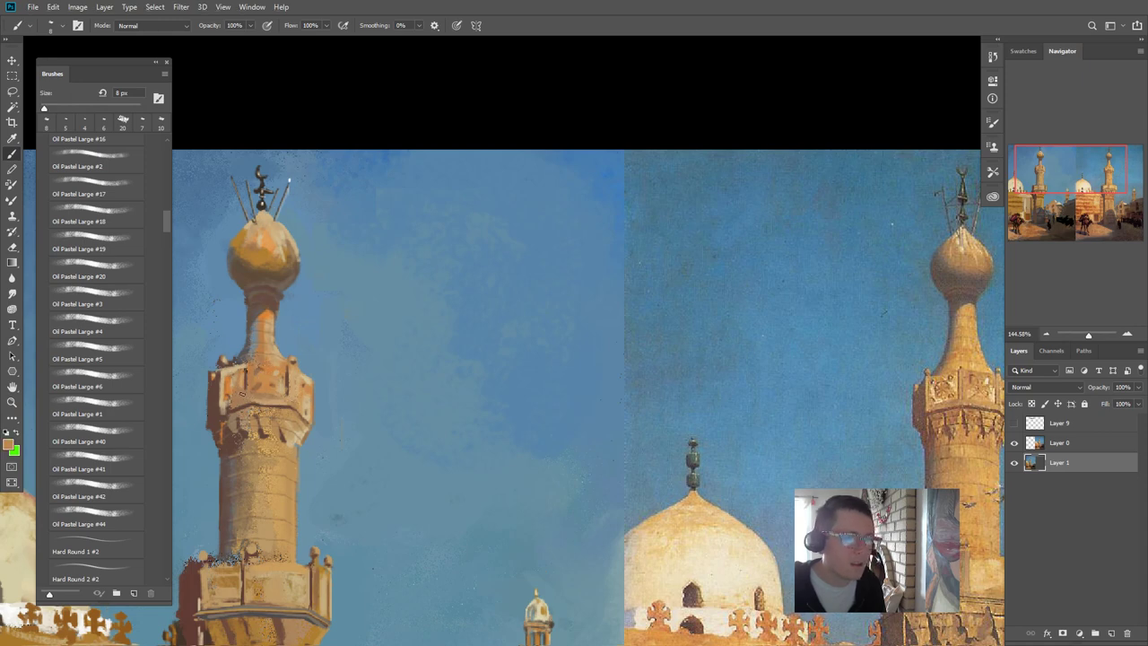
pyautogui.click(256, 383)
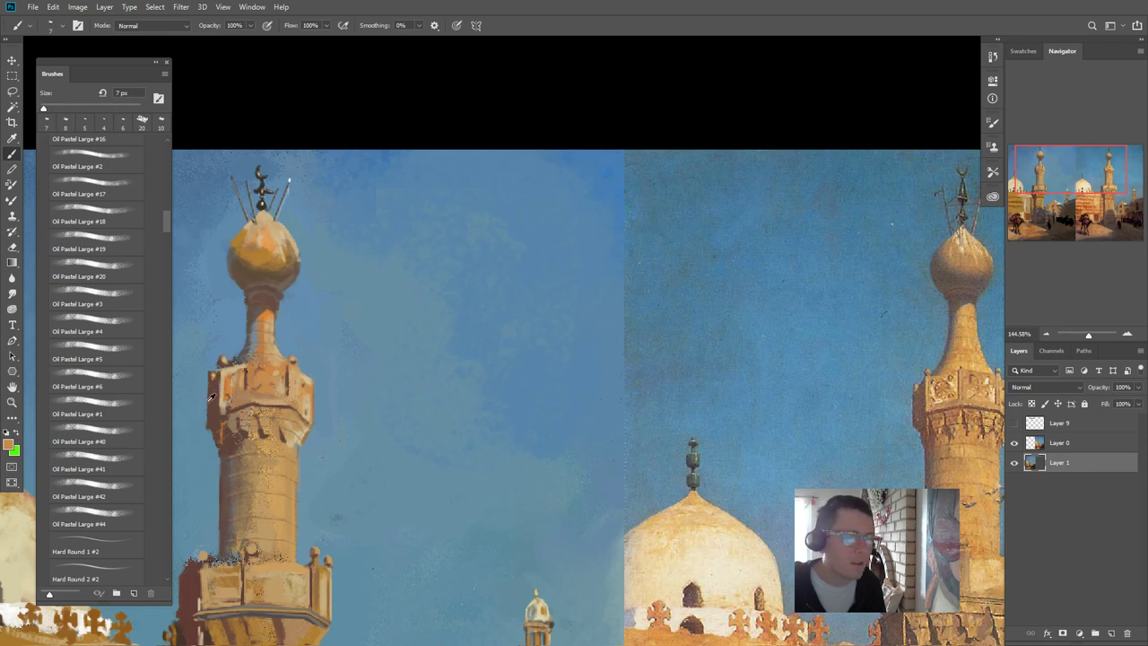
# - Retouch the balcony's upper rim and shaded left side at 4 px with sampled sky blue, beige, orange-brown and dark brown
pyautogui.press('[')
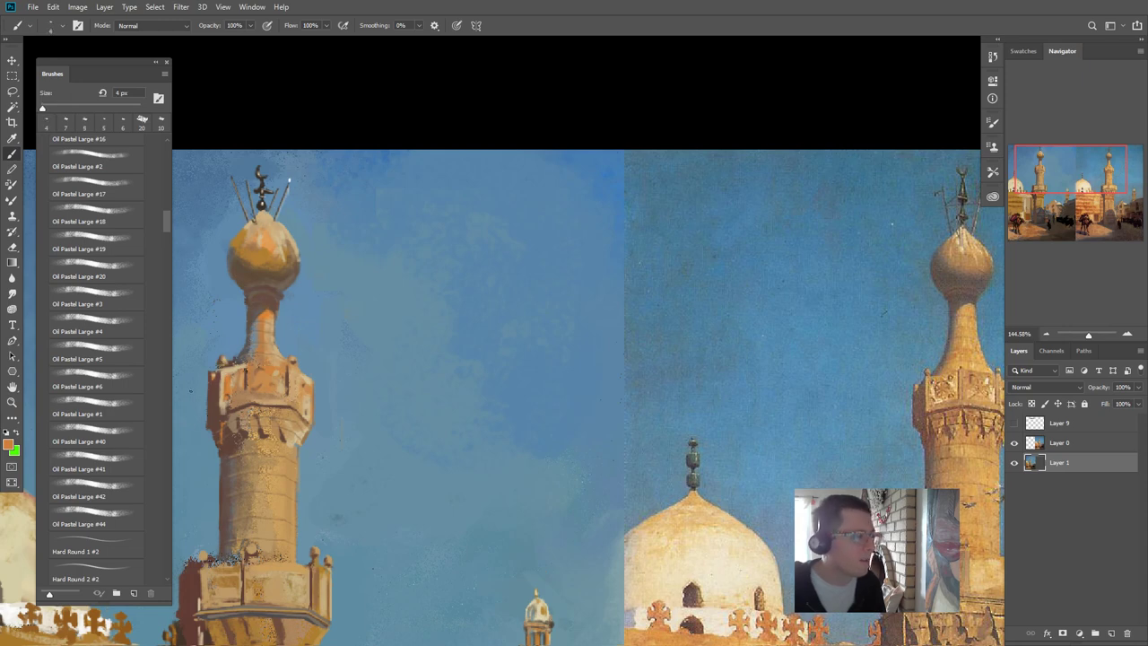
pyautogui.keyDown('alt'); pyautogui.click(234, 346); pyautogui.keyUp('alt')
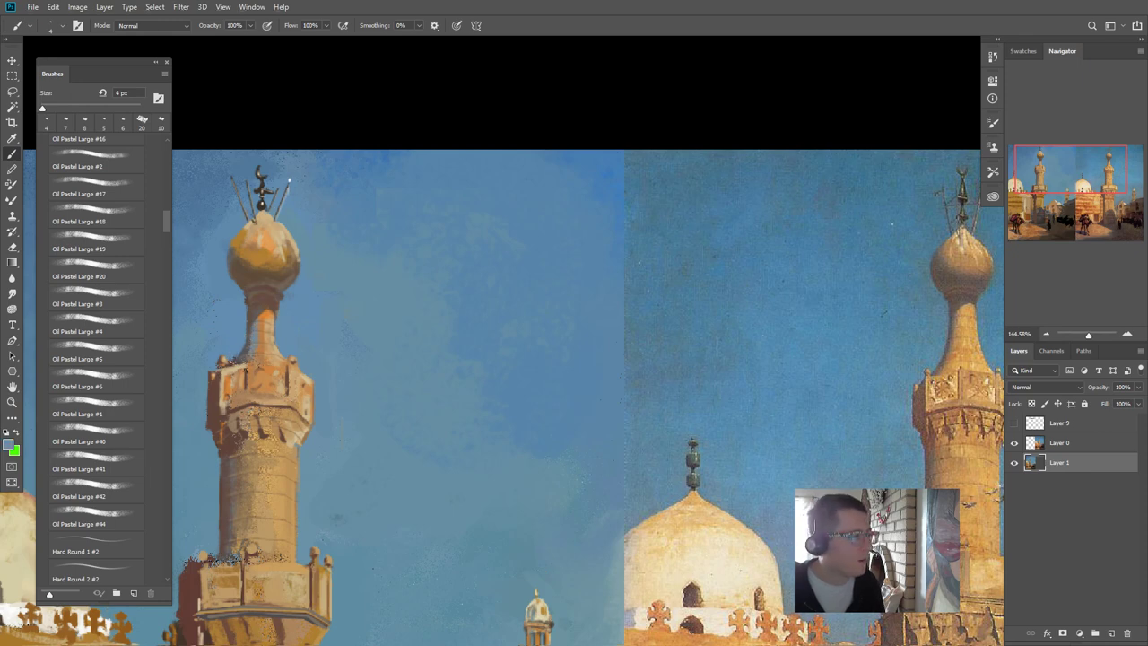
pyautogui.keyDown('alt'); pyautogui.click(234, 366); pyautogui.keyUp('alt')
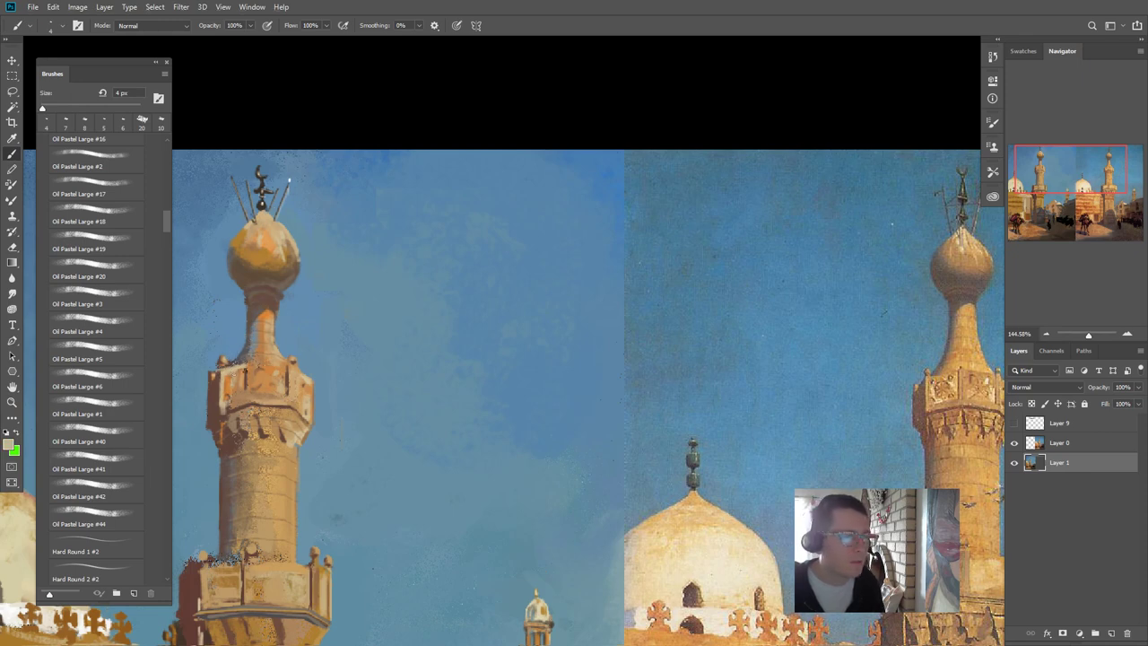
pyautogui.keyDown('alt'); pyautogui.click(263, 353); pyautogui.keyUp('alt')
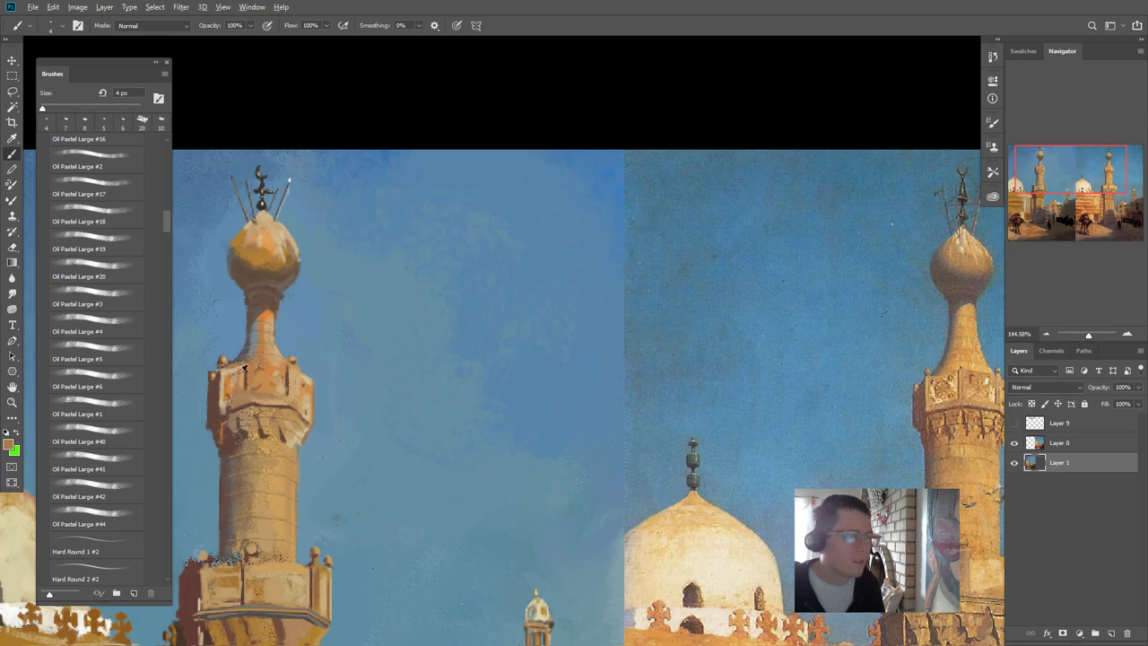
pyautogui.keyDown('alt'); pyautogui.click(218, 388); pyautogui.keyUp('alt')
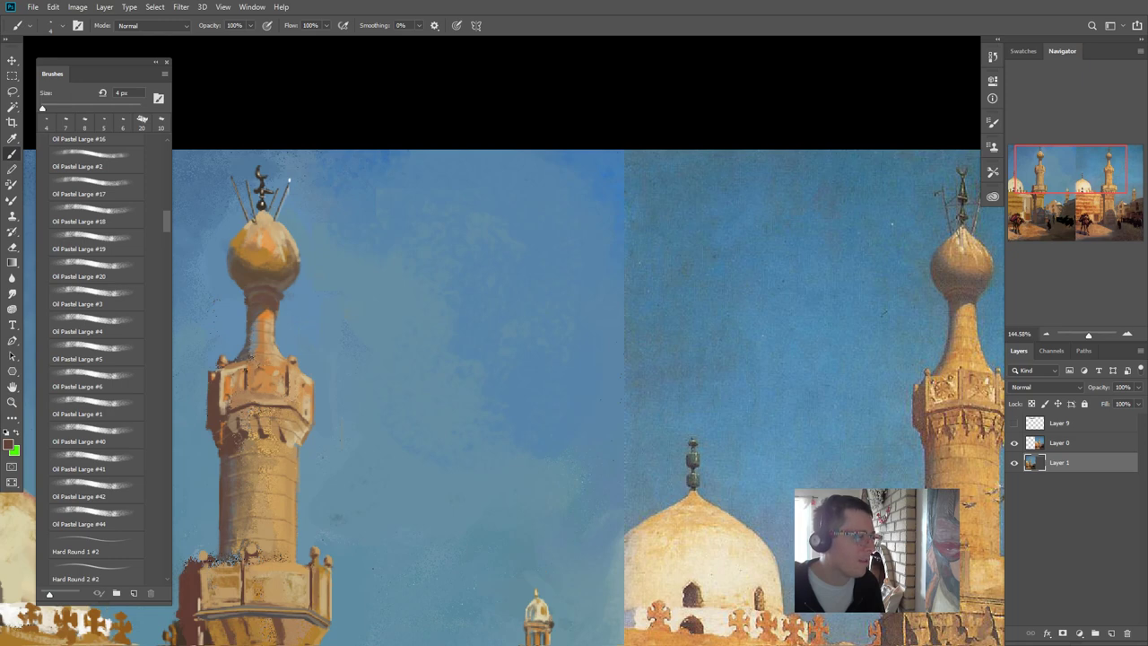
pyautogui.keyDown('alt'); pyautogui.click(231, 370); pyautogui.keyUp('alt')
# - Touch up the balcony's right side with sampled beige and paint the bracket band beneath it with sampled tan at 9 px
pyautogui.moveTo(366, 420); pyautogui.dragTo(320, 428)
pyautogui.hscroll(-3, 234, 418)
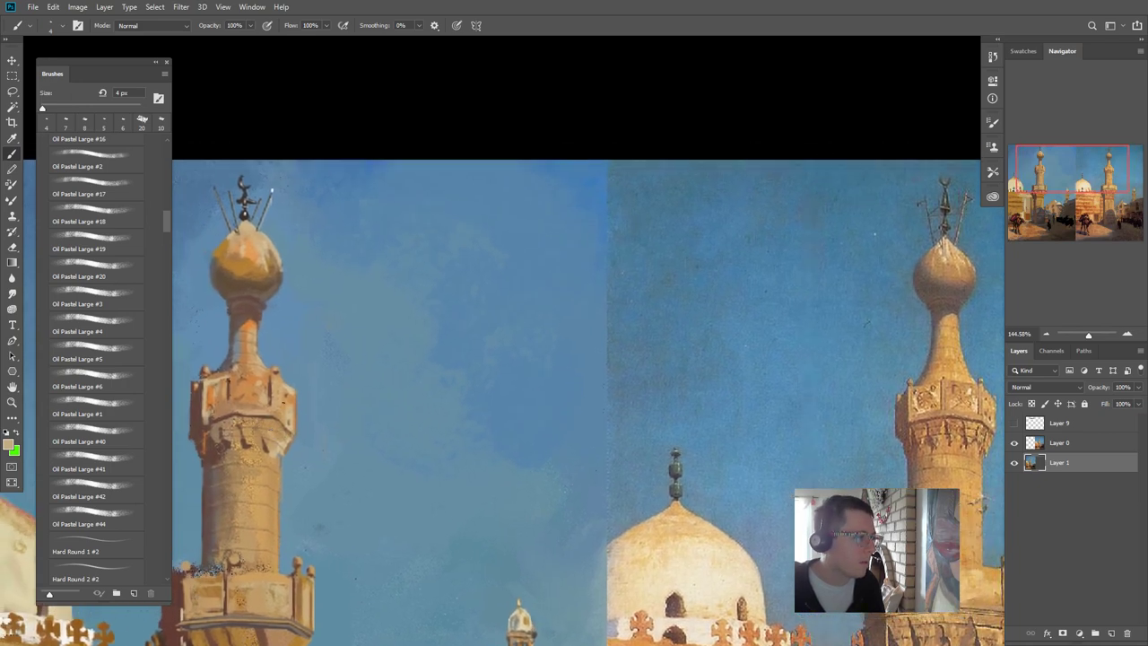
pyautogui.keyDown('alt'); pyautogui.click(290, 389); pyautogui.keyUp('alt')
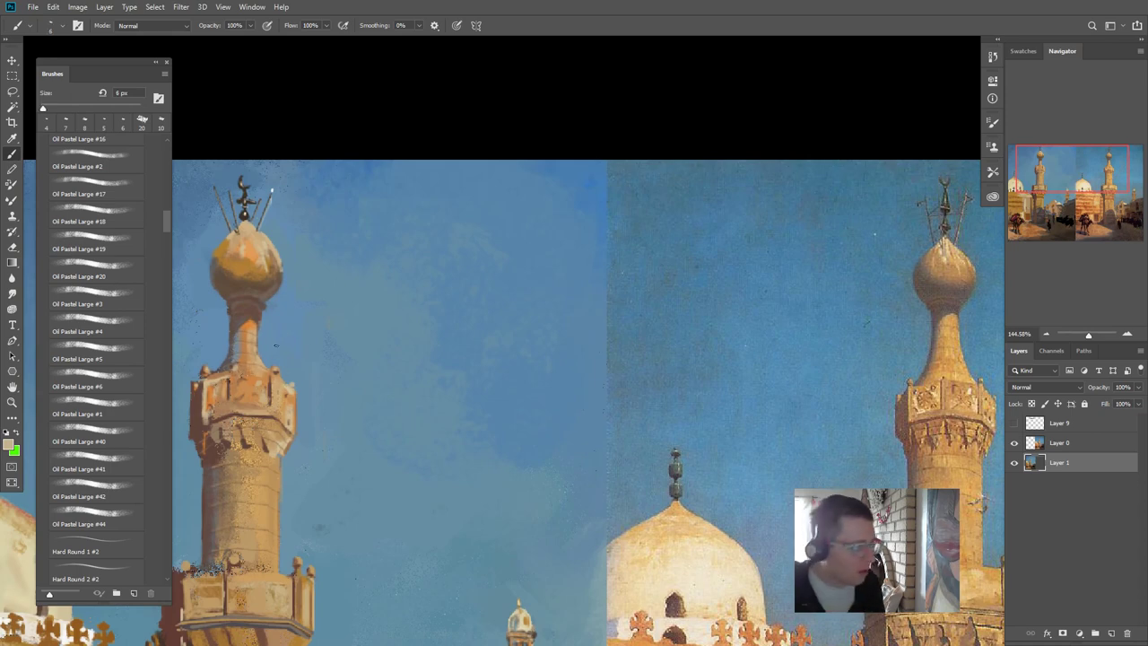
pyautogui.press(']')
pyautogui.press(']')
pyautogui.press(']')
pyautogui.press(']')
pyautogui.keyDown('alt'); pyautogui.click(261, 457); pyautogui.keyUp('alt')
pyautogui.moveTo(259, 461)
pyautogui.mouseDown()
pyautogui.moveTo(241, 462)
pyautogui.moveTo(248, 442)
pyautogui.mouseUp()
pyautogui.keyDown('alt'); pyautogui.click(258, 443); pyautogui.keyUp('alt')
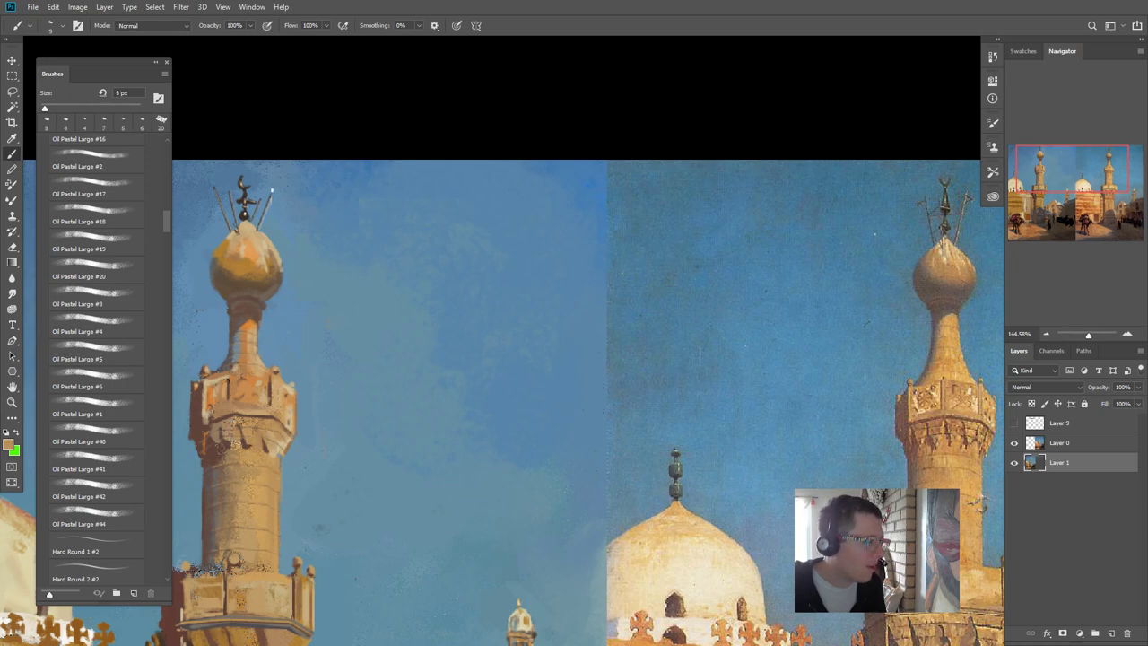
pyautogui.keyDown('alt'); pyautogui.click(246, 424); pyautogui.keyUp('alt')
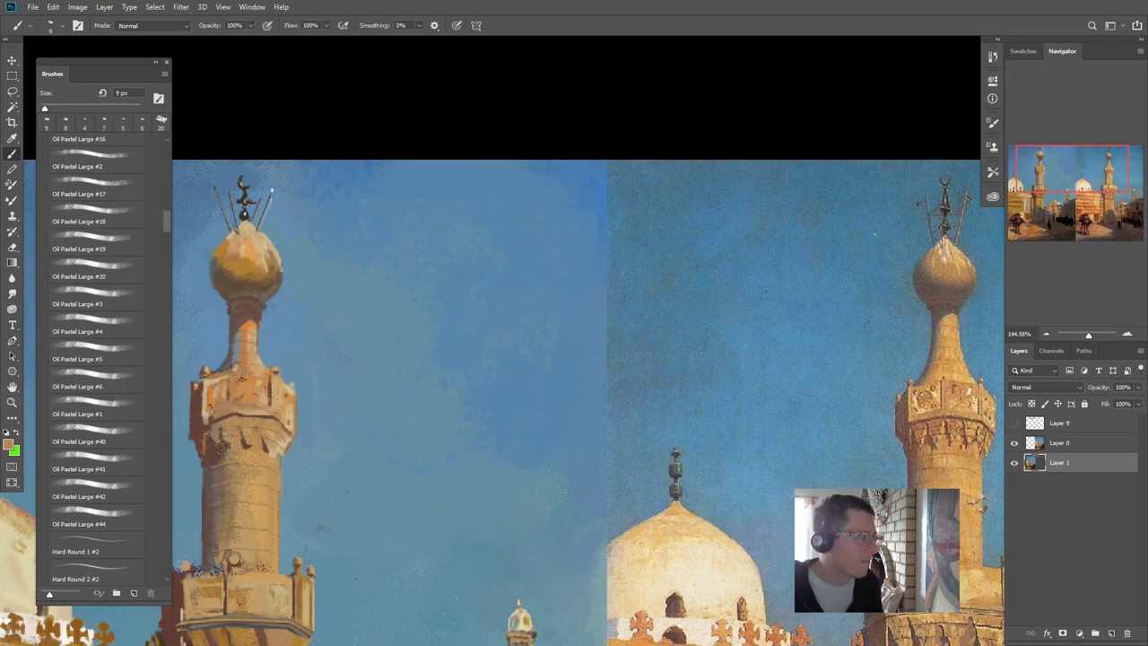
# - Reduce the brush to 4 px and refine the upper balcony's shaded side and brackets with sampled orange and dark brown
pyautogui.scroll(-1, 248, 407)
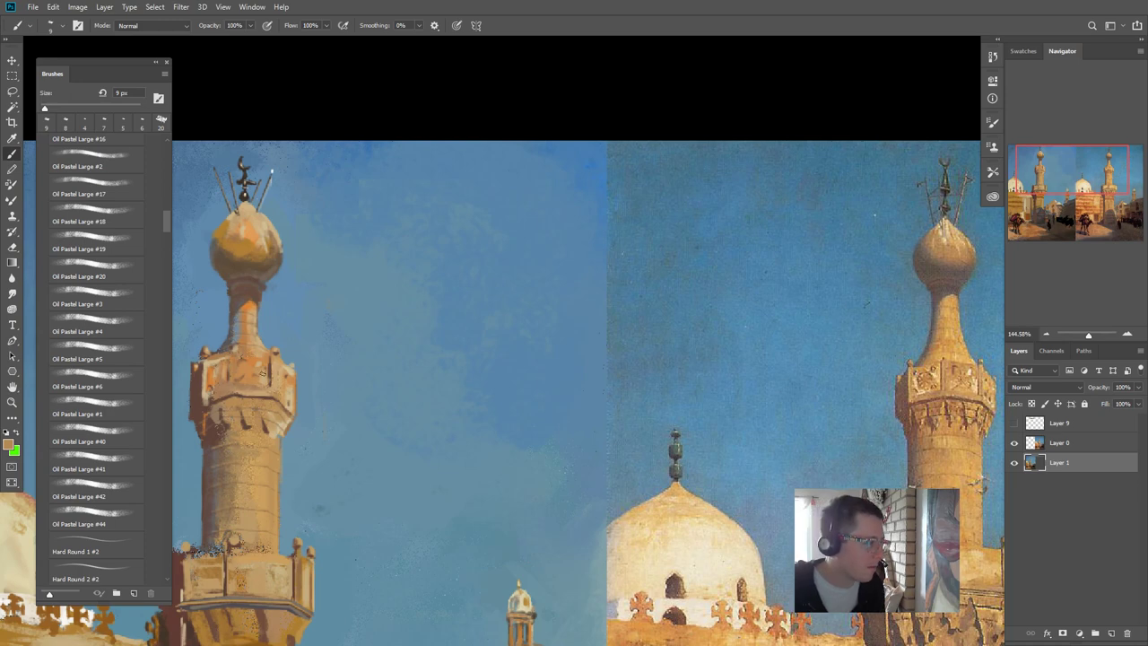
pyautogui.keyDown('alt'); pyautogui.click(215, 424); pyautogui.keyUp('alt')
pyautogui.keyDown('alt'); pyautogui.click(212, 373); pyautogui.keyUp('alt')
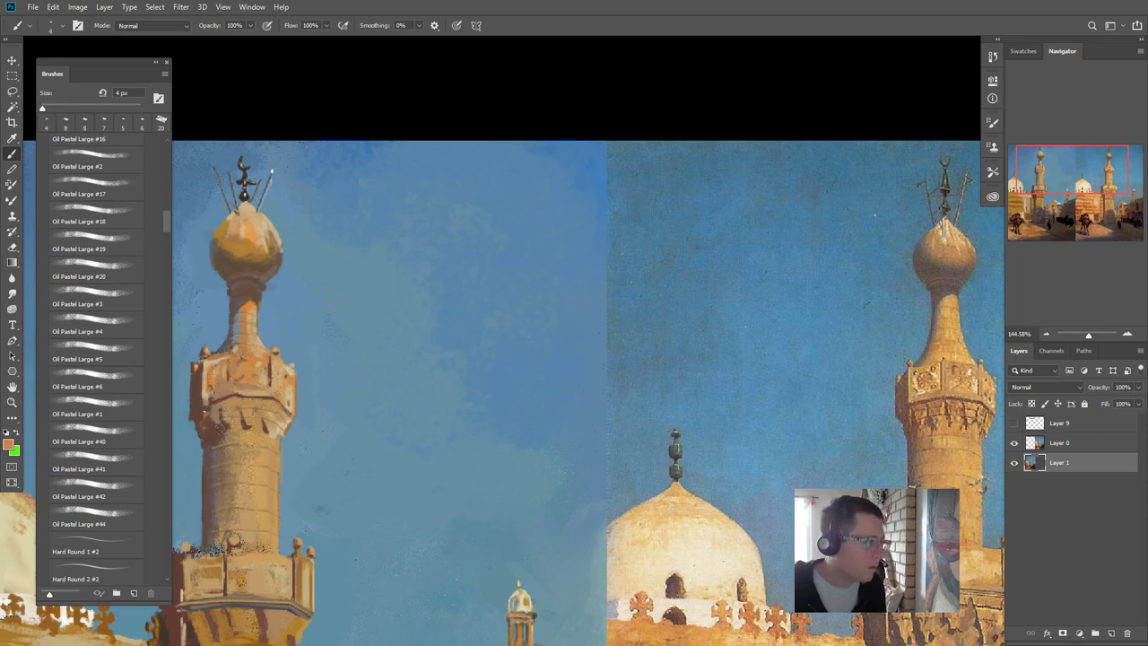
pyautogui.keyDown('alt'); pyautogui.click(204, 401); pyautogui.keyUp('alt')
pyautogui.keyDown('alt'); pyautogui.click(206, 407); pyautogui.keyUp('alt')
pyautogui.keyDown('alt'); pyautogui.click(206, 425); pyautogui.keyUp('alt')
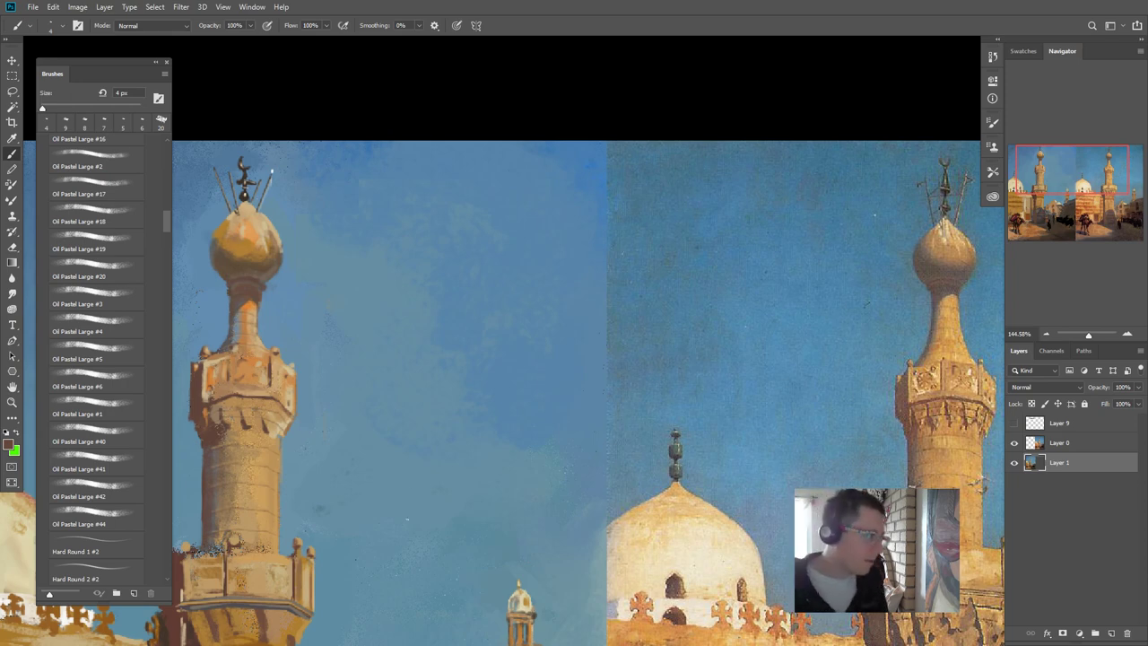
# - Define the ends of the bracket band beneath the upper balcony with sampled beige and dark brown
pyautogui.keyDown('alt'); pyautogui.click(281, 429); pyautogui.keyUp('alt')
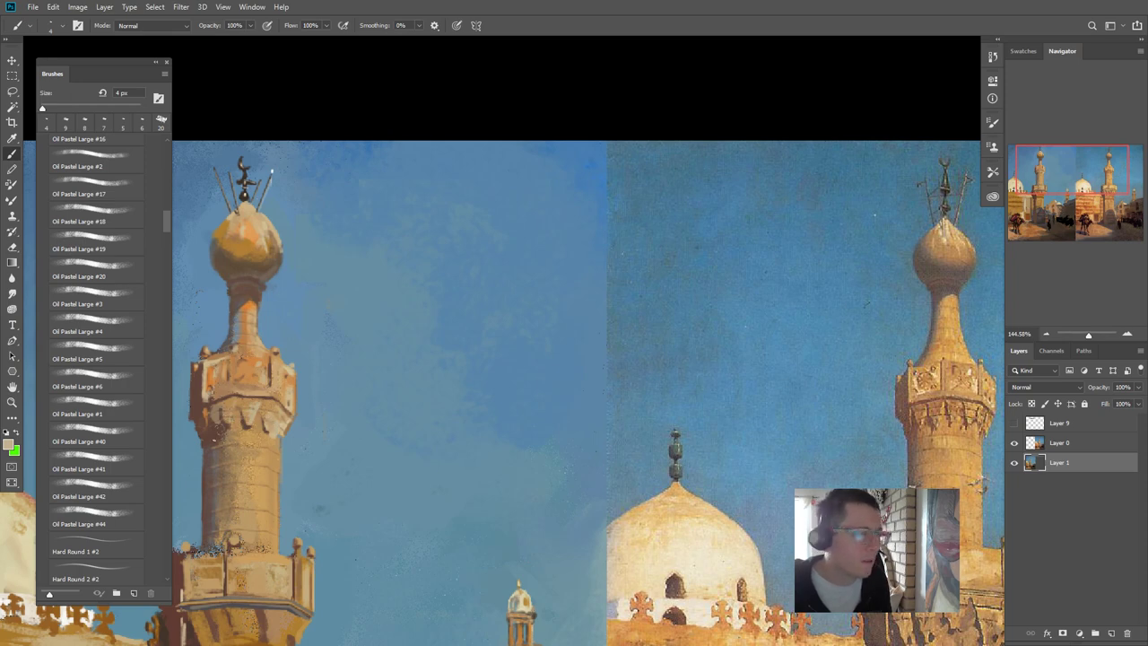
pyautogui.keyDown('alt'); pyautogui.click(216, 428); pyautogui.keyUp('alt')
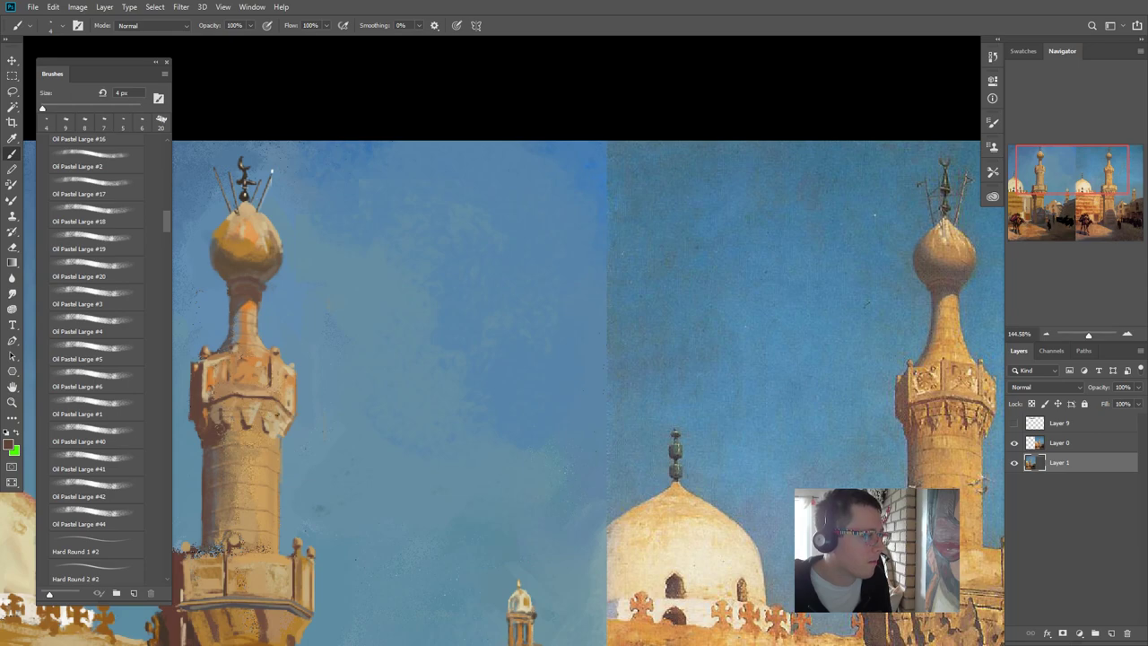
pyautogui.moveTo(278, 418); pyautogui.dragTo(277, 429)
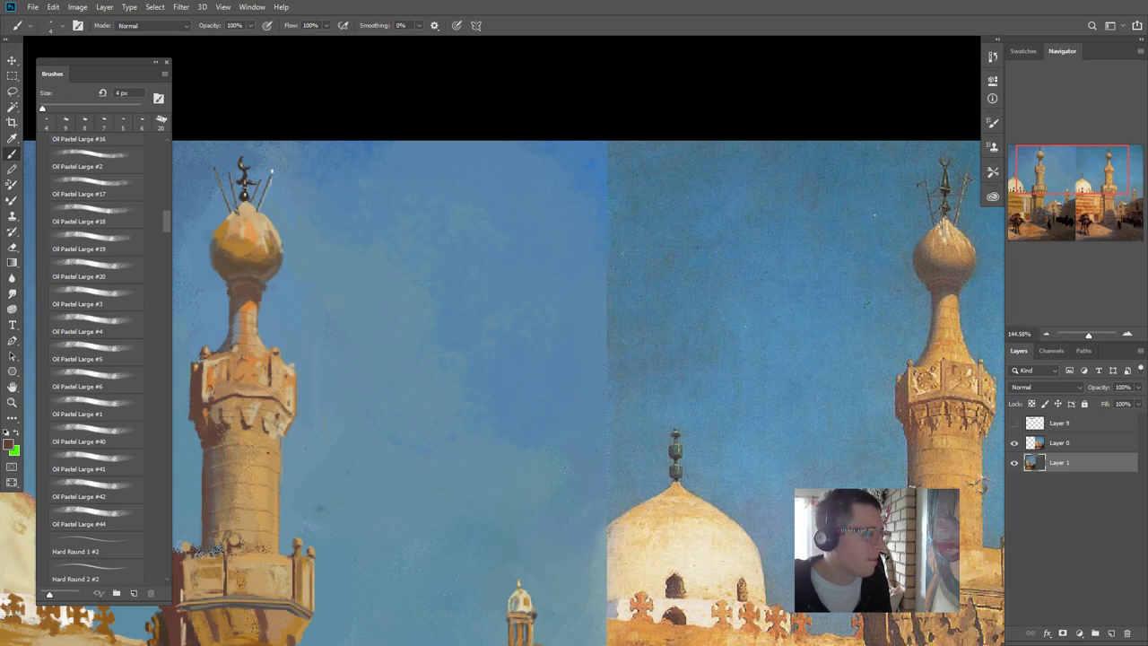
# - Lower the brush flow to 10% for soft retouching of the tower
pyautogui.scroll(-5, 235, 397)
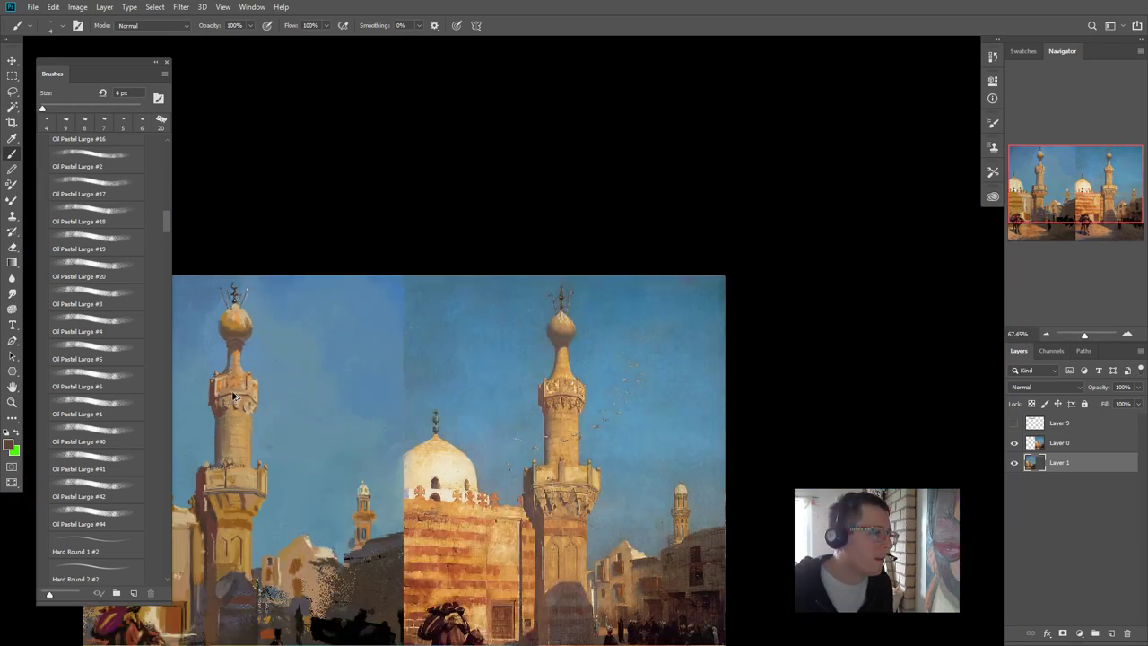
pyautogui.scroll(4, 279, 345)
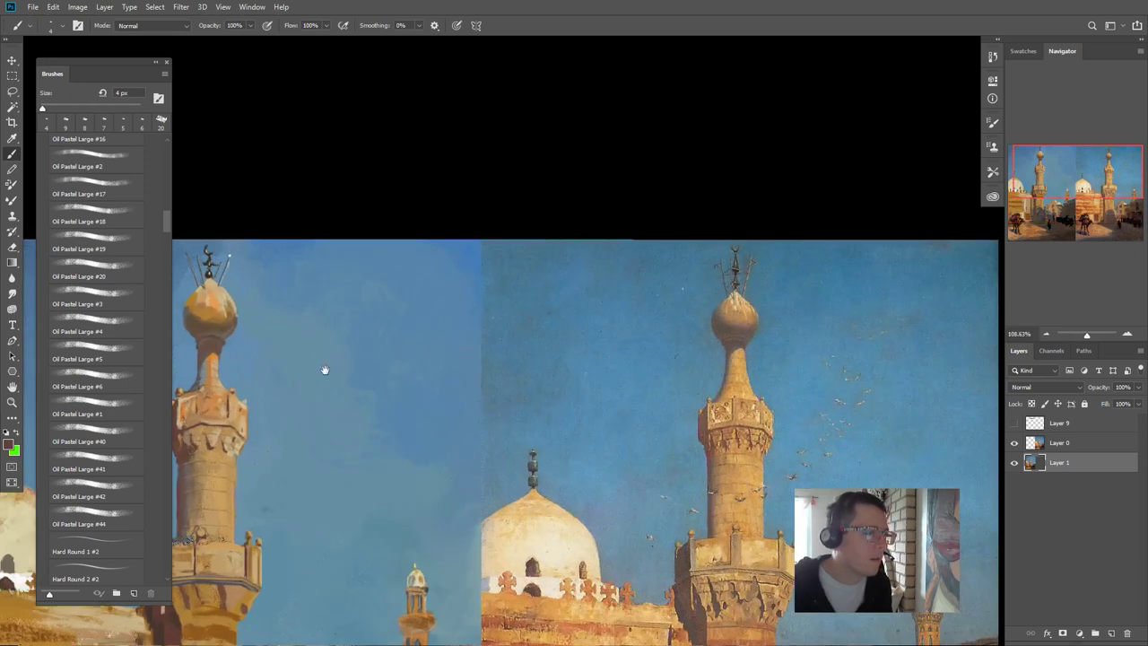
pyautogui.scroll(1, 249, 375)
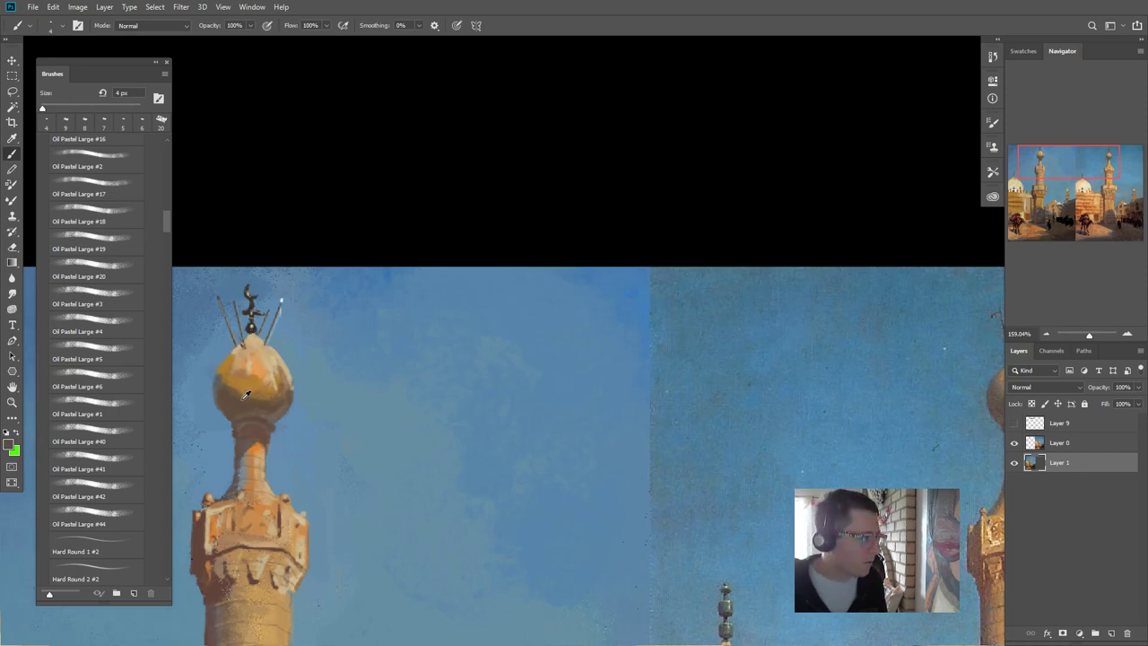
pyautogui.hotkey('shift', '1')
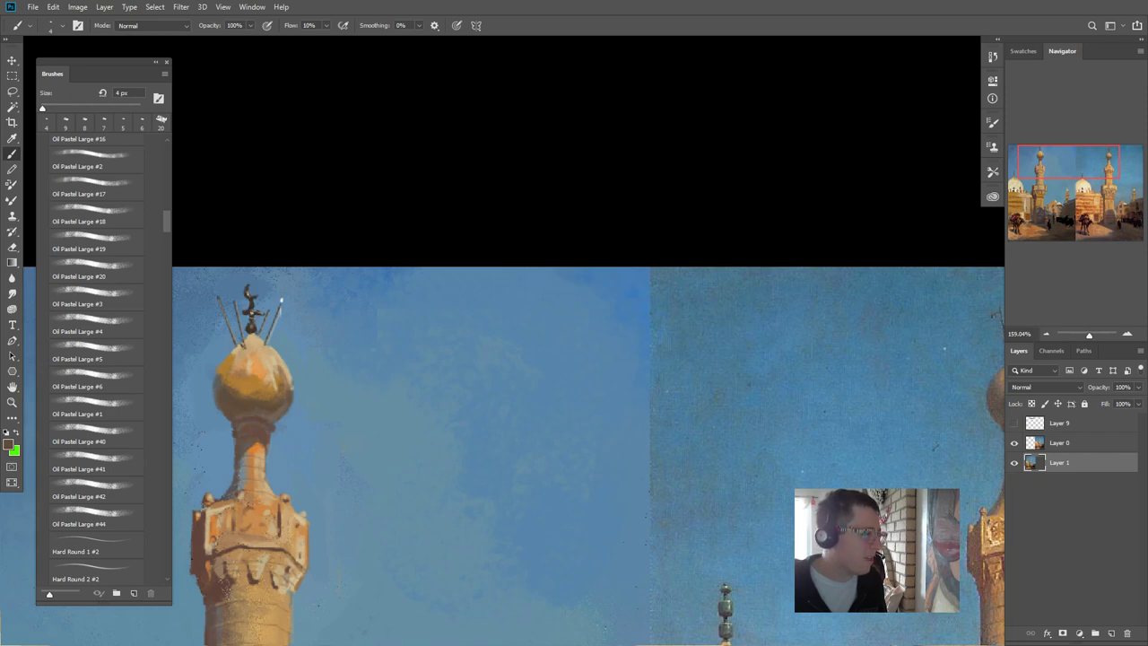
# - Compare the painted minaret with the reference at several magnifications, from the full scene down to the lower balcony
pyautogui.scroll(-10, 231, 381)
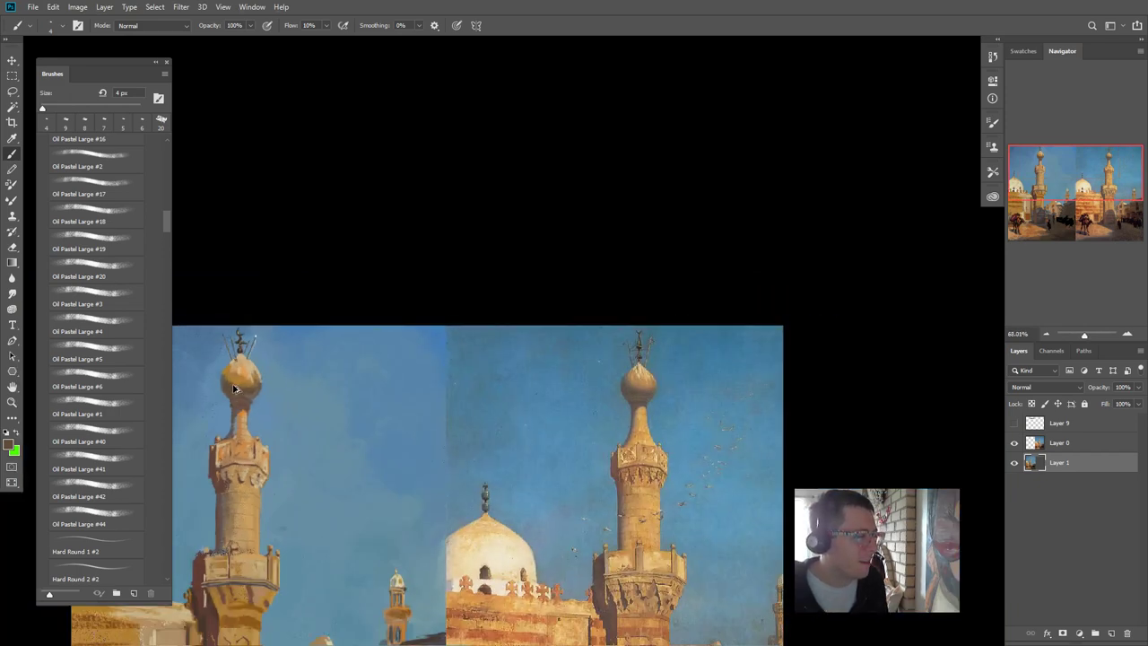
pyautogui.moveTo(268, 453); pyautogui.dragTo(289, 427)
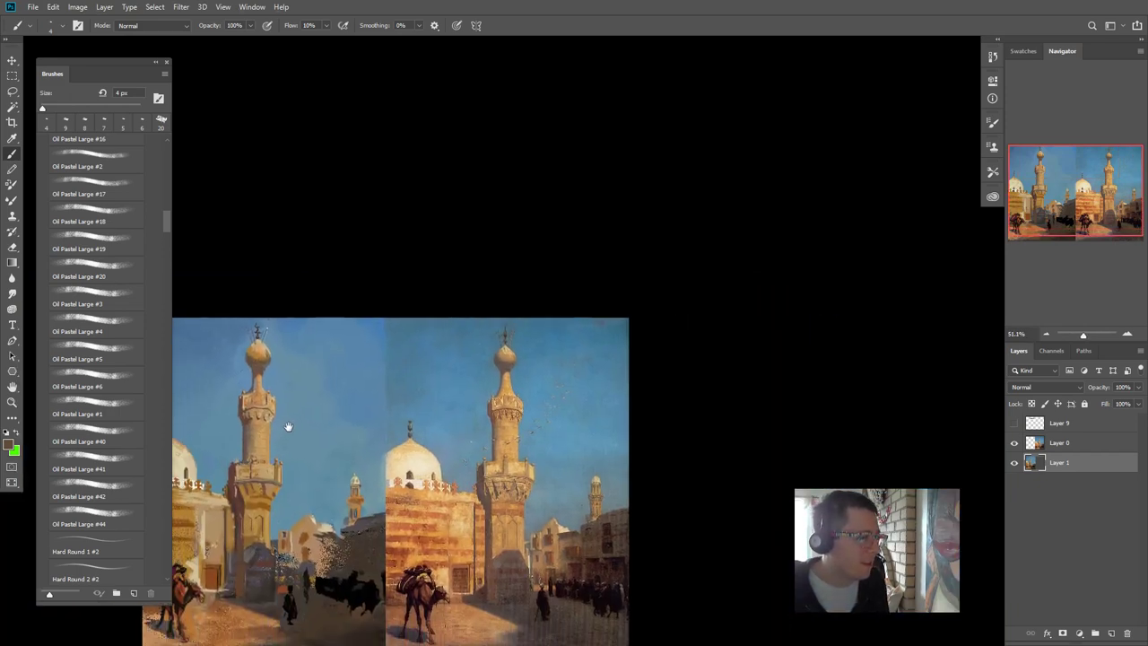
pyautogui.scroll(2, 259, 410)
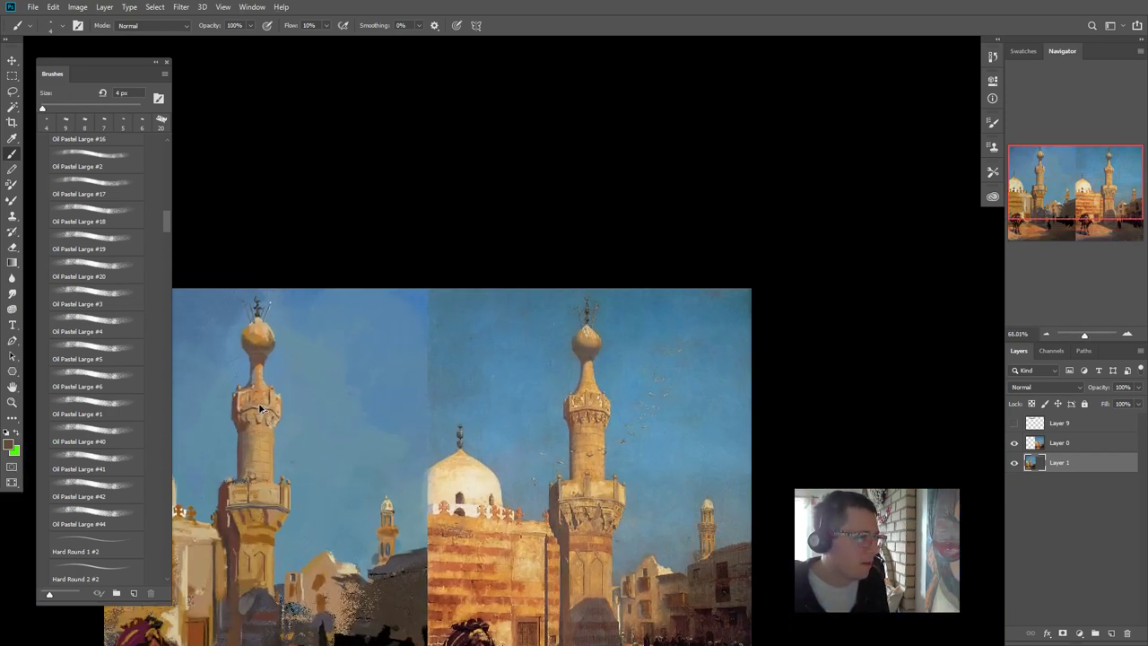
pyautogui.scroll(1, 259, 410)
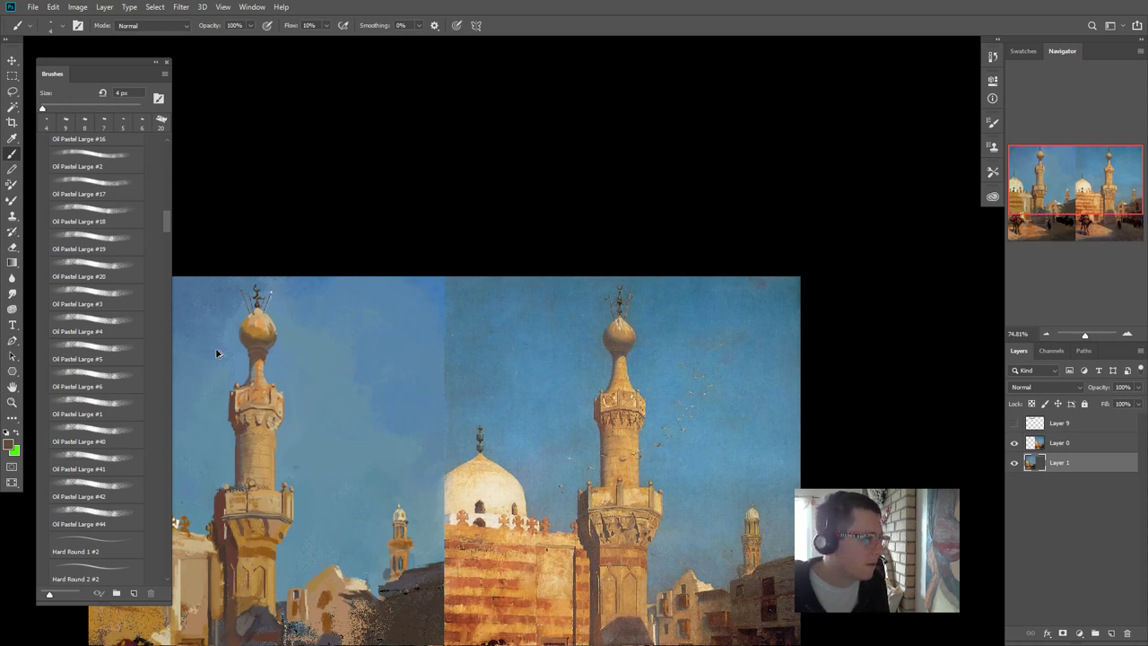
pyautogui.scroll(2, 295, 323)
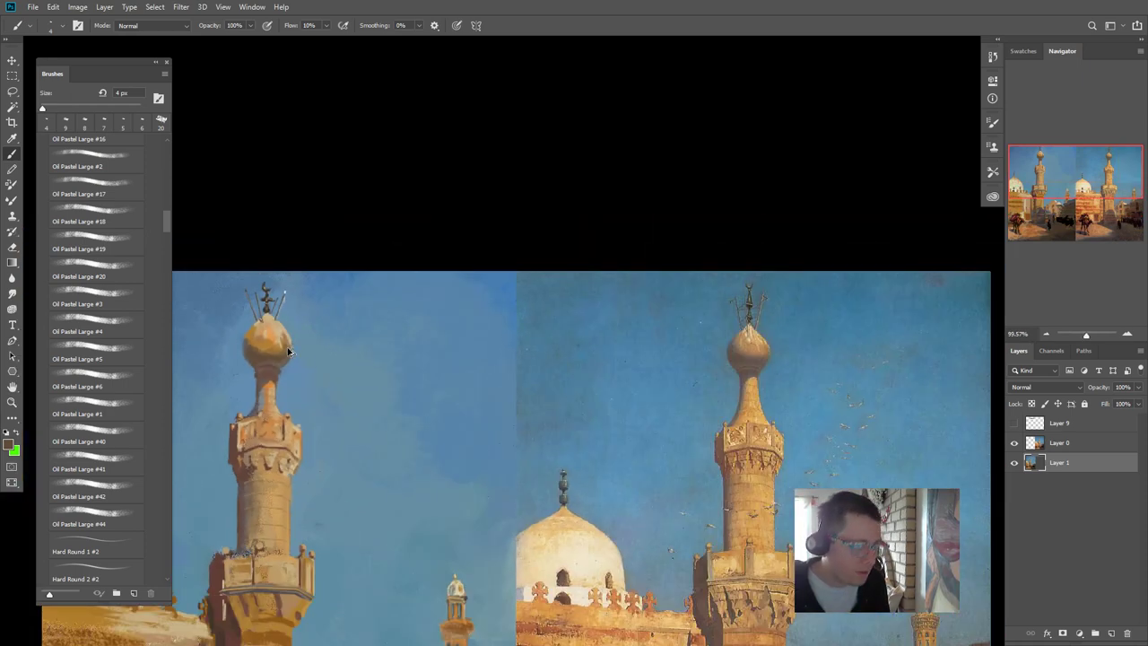
pyautogui.moveTo(302, 496); pyautogui.dragTo(397, 297)
pyautogui.scroll(2, 386, 395)
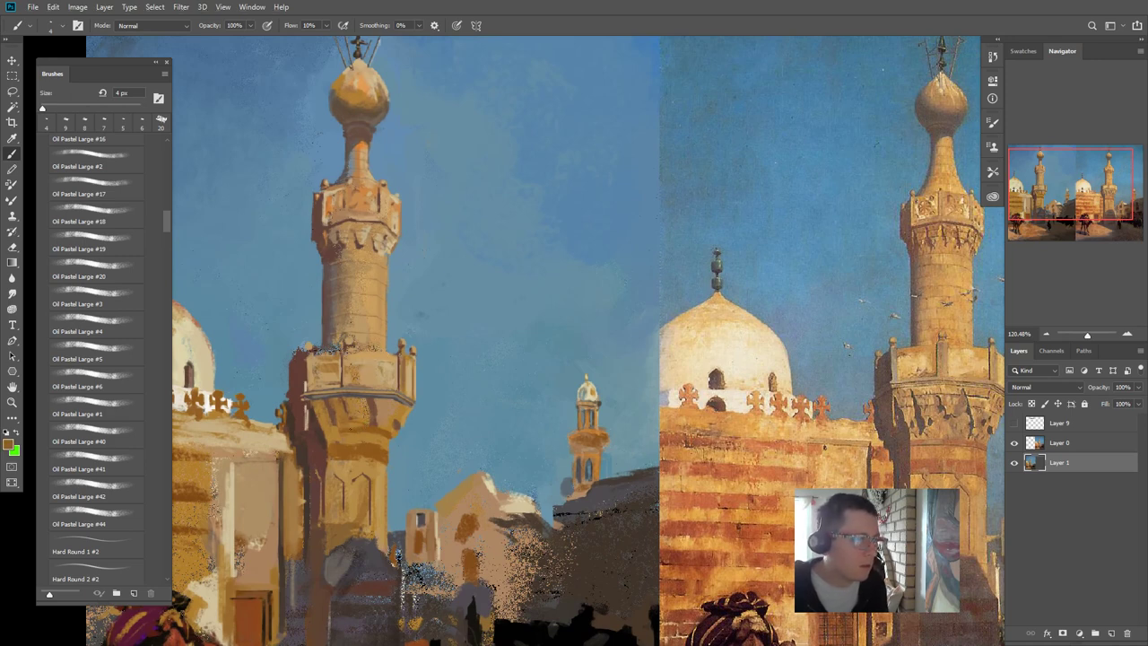
# - Set the brush to 10 px with golden brown for the brackets beneath the lower balcony
pyautogui.press(']')
pyautogui.press(']')
pyautogui.press(']')
pyautogui.press(']')
pyautogui.press(']')
pyautogui.press(']')
pyautogui.press(']')
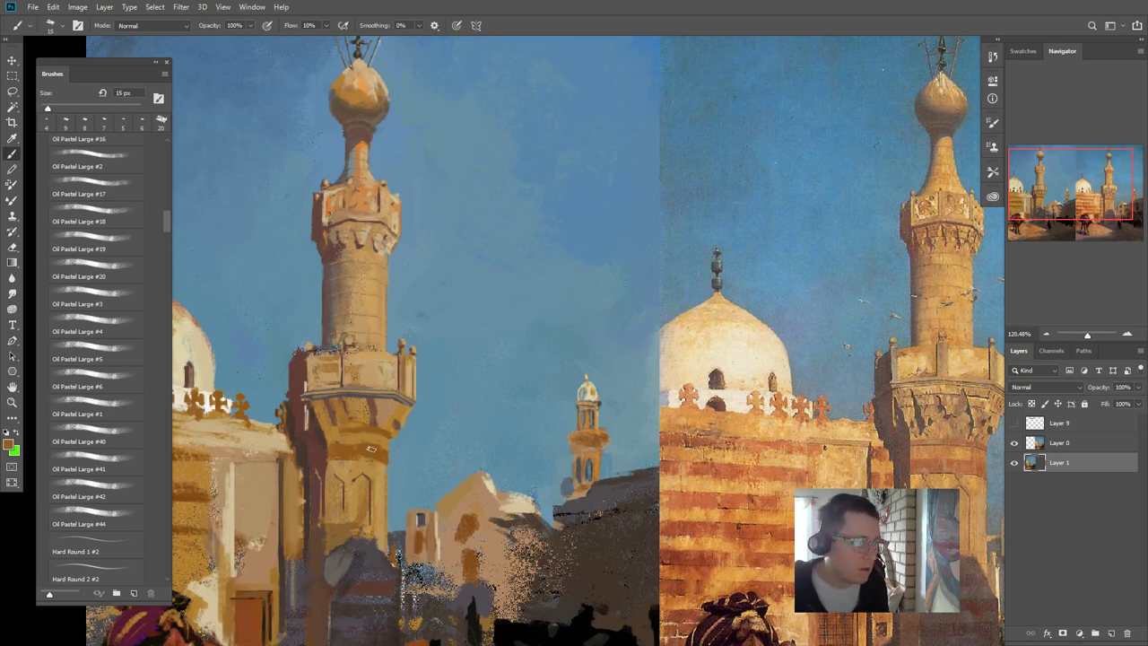
pyautogui.press('[')
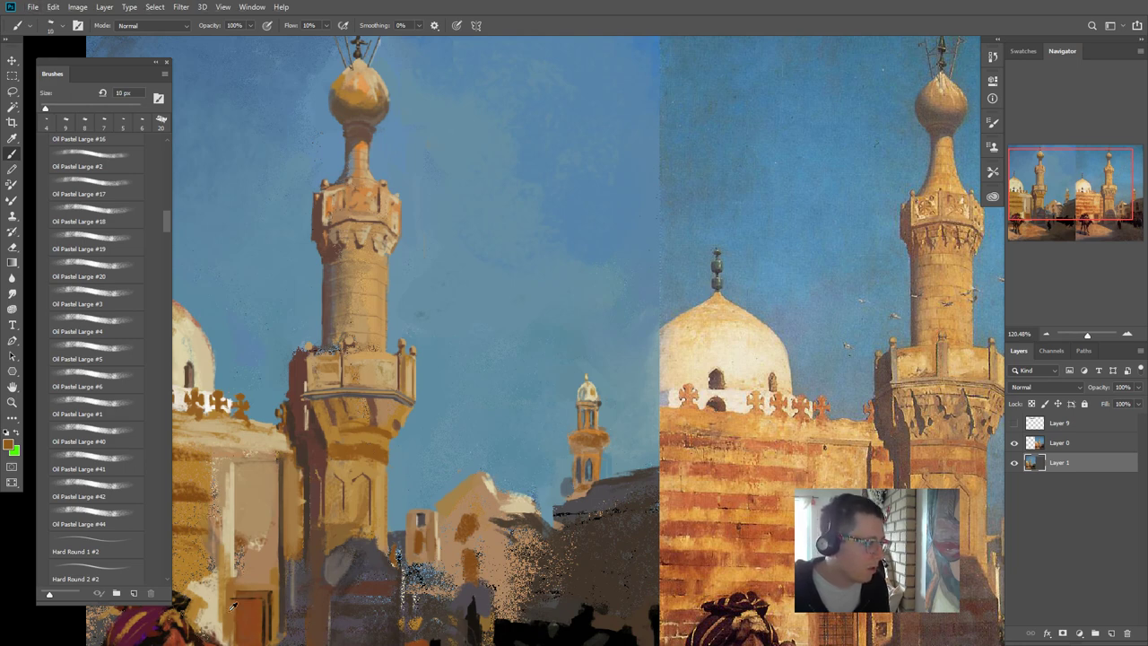
# - Shade the brackets beneath the lower balcony with sampled dark purple at 7 px and reddish brown at 10 px
pyautogui.keyDown('alt'); pyautogui.click(152, 615); pyautogui.keyUp('alt')
pyautogui.press('[')
pyautogui.press('[')
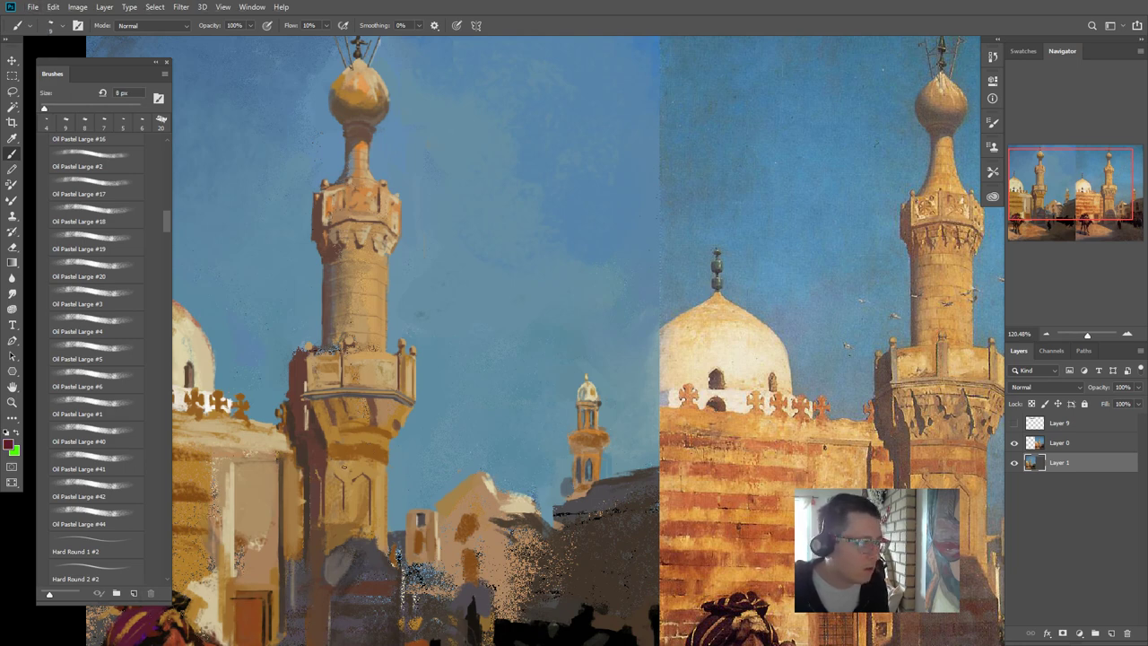
pyautogui.press('[')
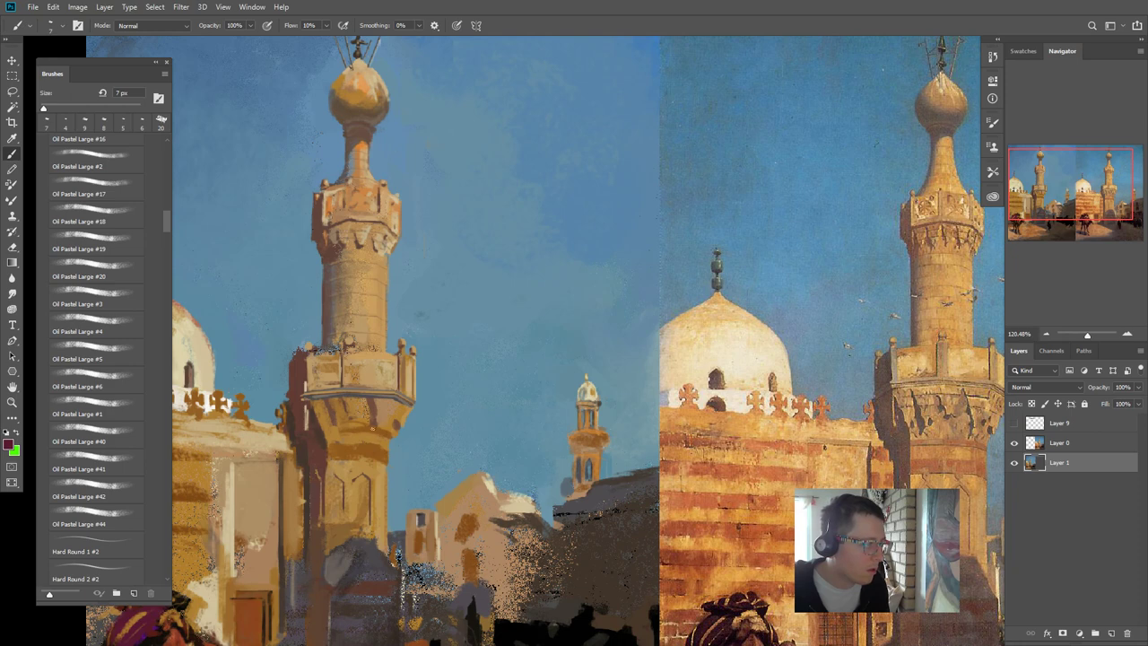
pyautogui.keyDown('alt'); pyautogui.click(382, 432); pyautogui.keyUp('alt')
pyautogui.press(']')
pyautogui.press(']')
pyautogui.press(']')
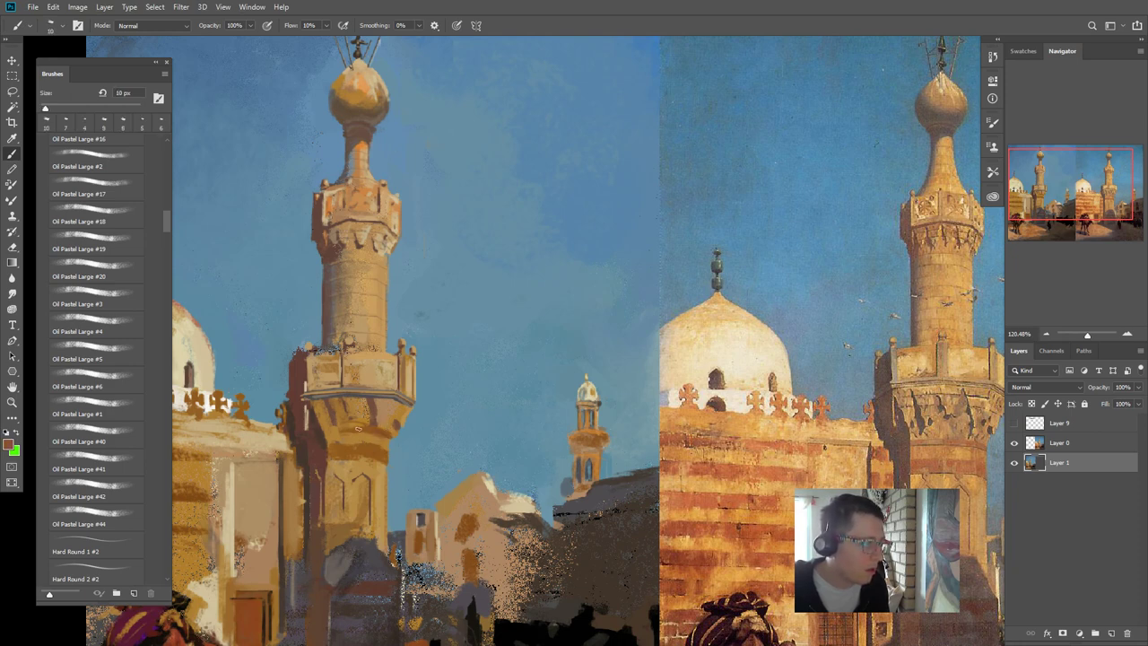
# - Enlarge the brush to 25 px for work on the striped wall of the domed building
pyautogui.moveTo(382, 420); pyautogui.dragTo(570, 369)
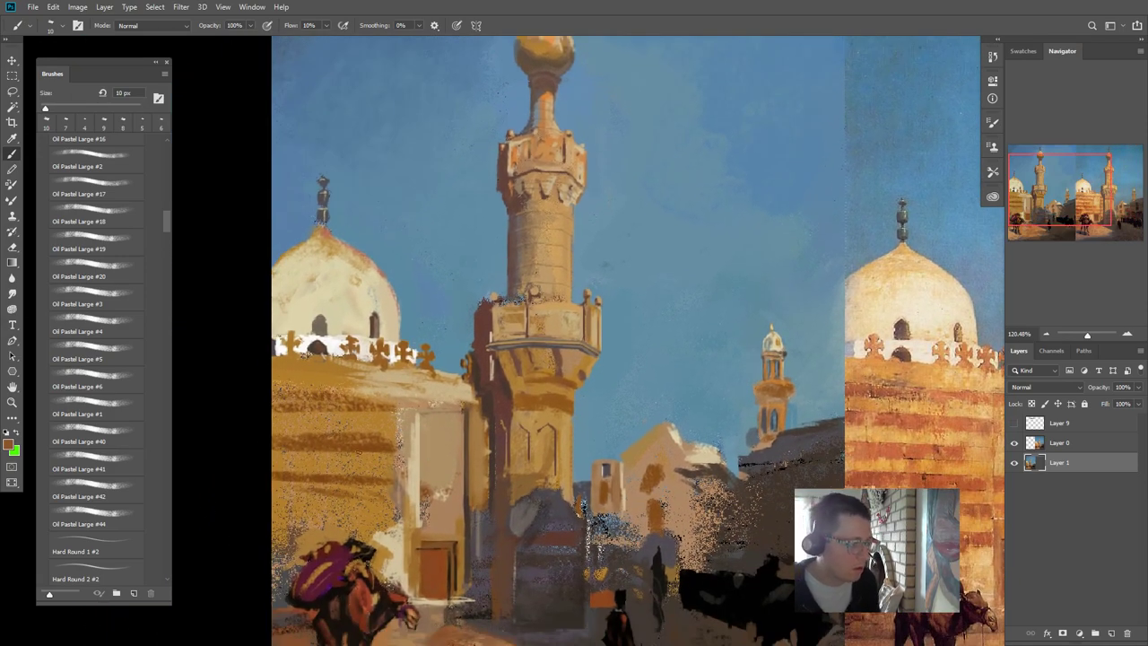
pyautogui.press(']')
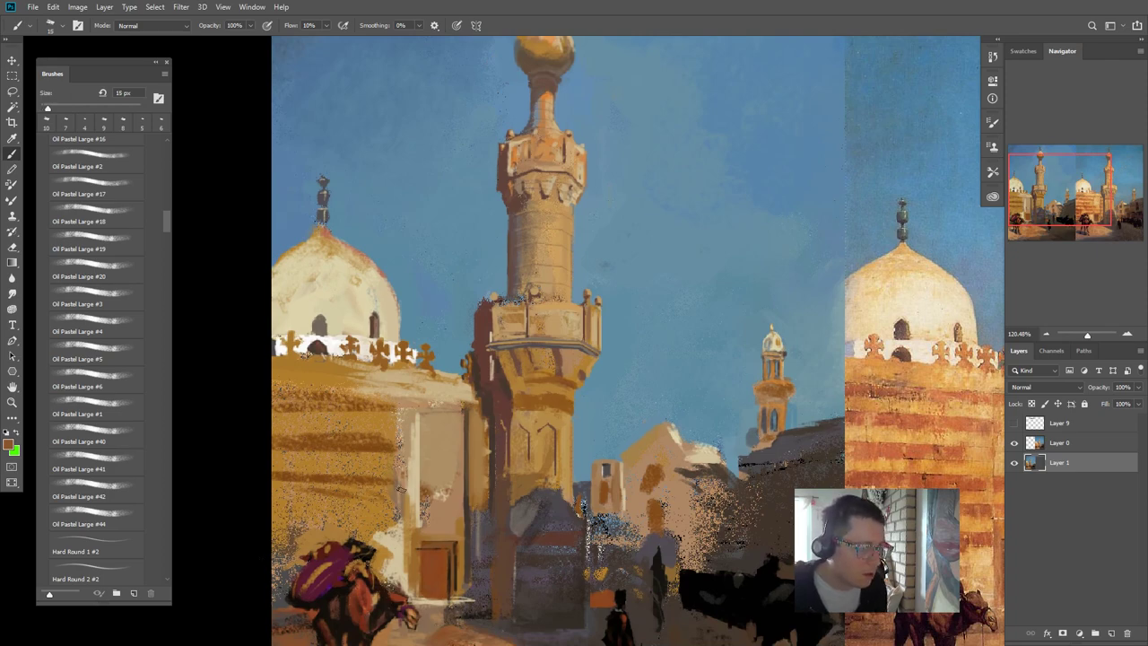
pyautogui.press(']')
pyautogui.press(']')
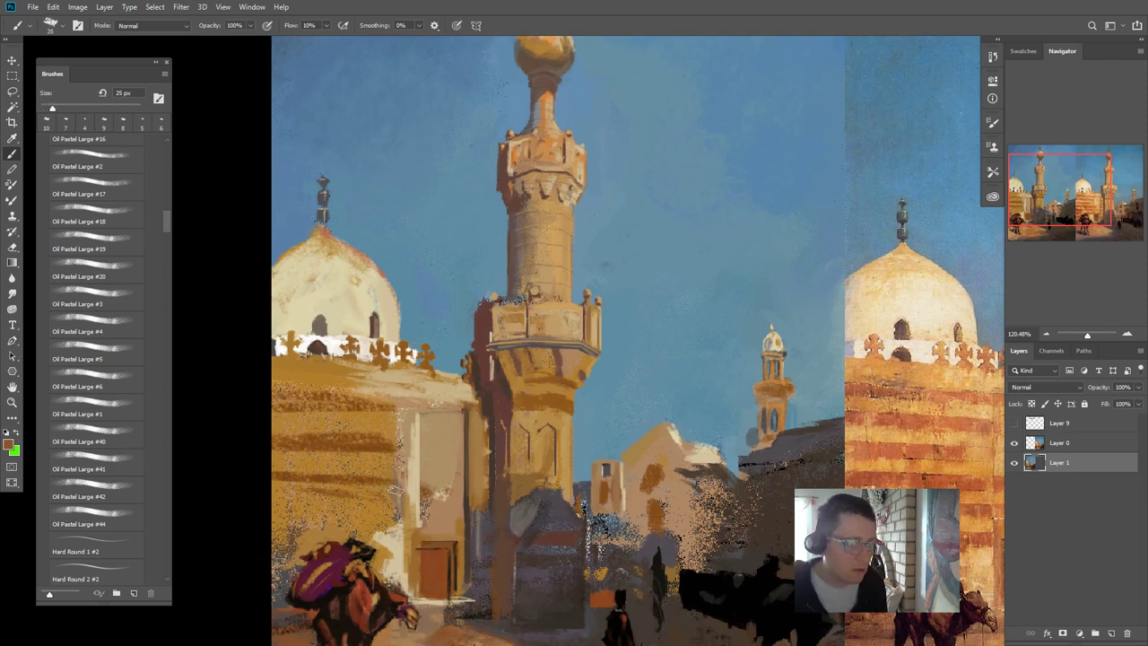
pyautogui.scroll(-2, 395, 491)
pyautogui.scroll(1, 408, 482)
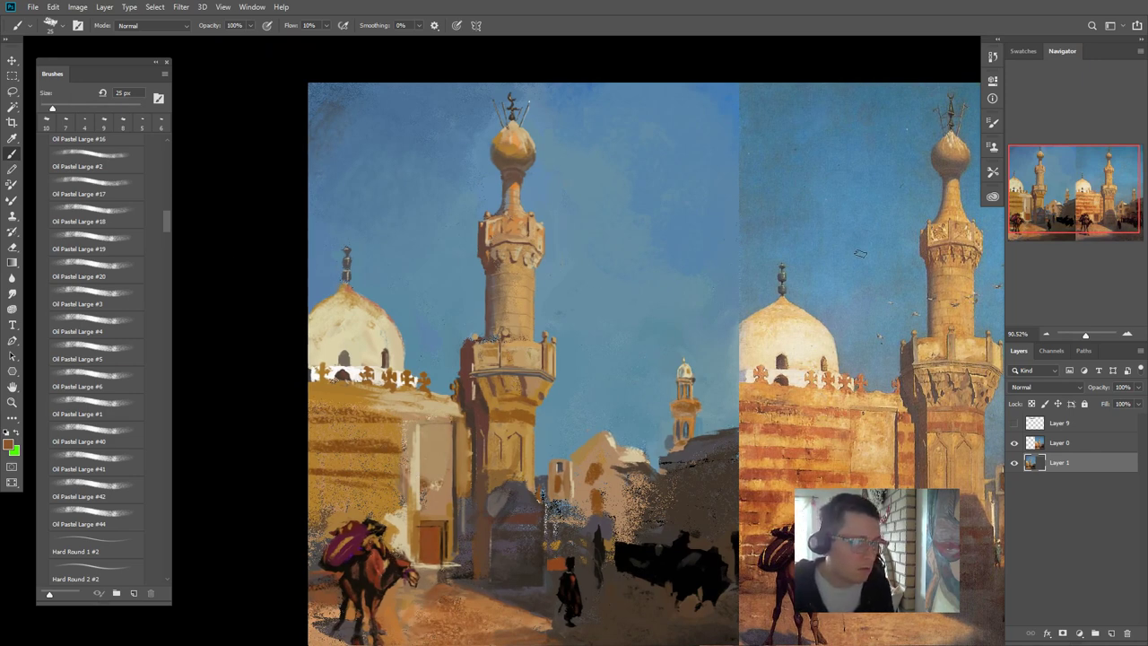
# - Outline the painted building's striped wall, including its doorway, as a selection with the Polygonal Lasso tool
pyautogui.click(11, 77)
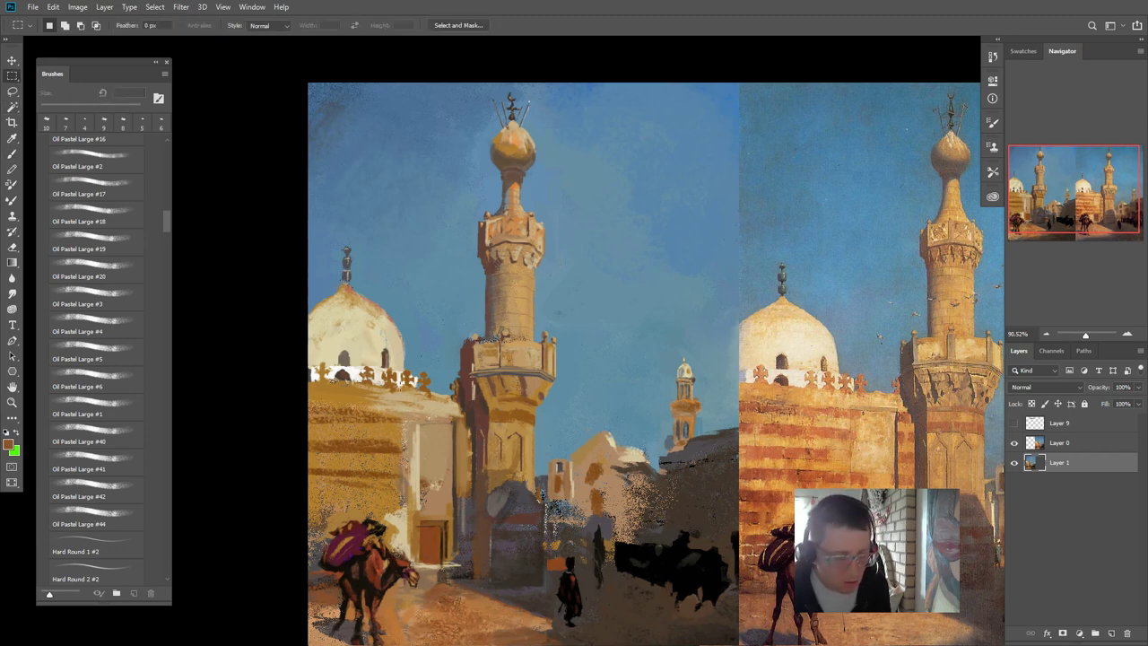
pyautogui.press('p')
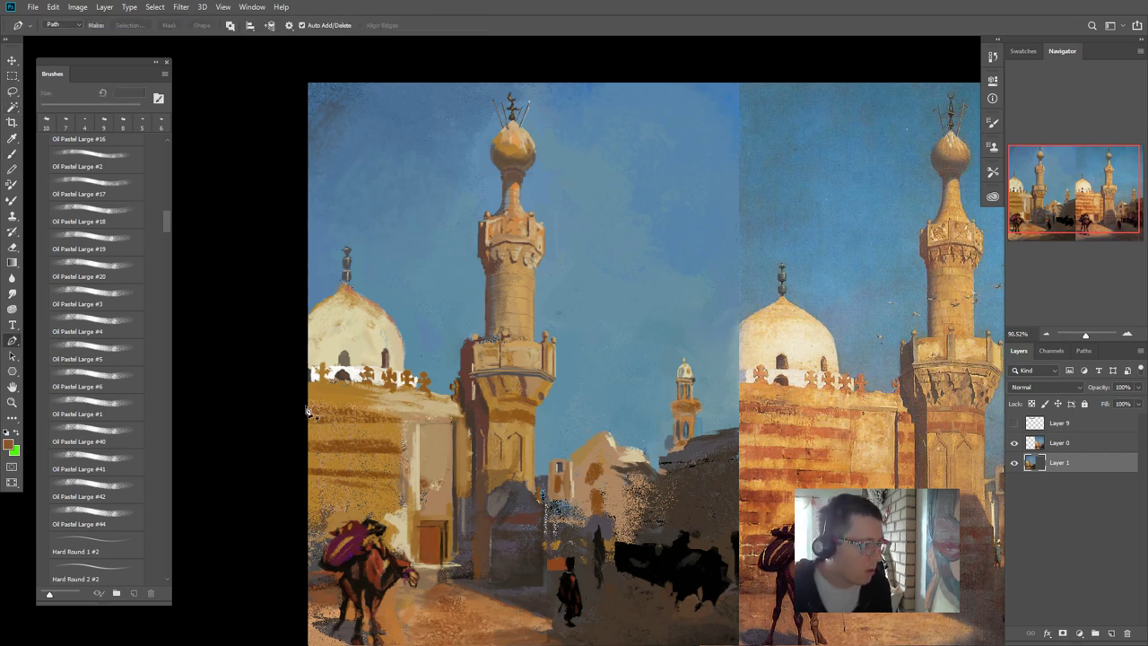
pyautogui.click(11, 77)
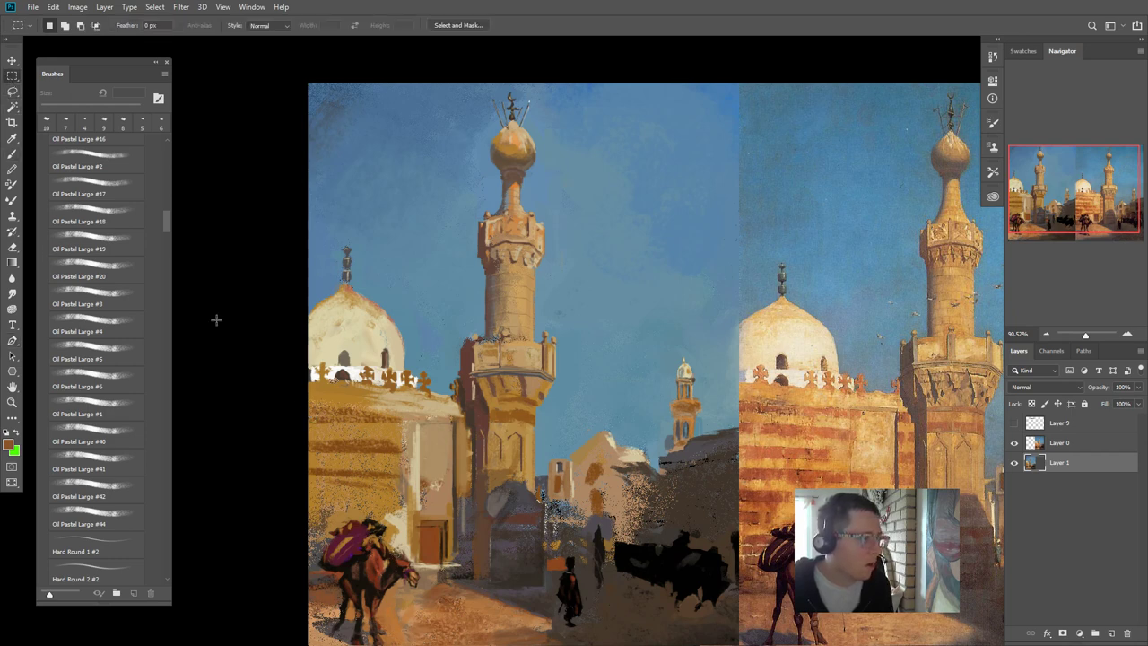
pyautogui.press('l')
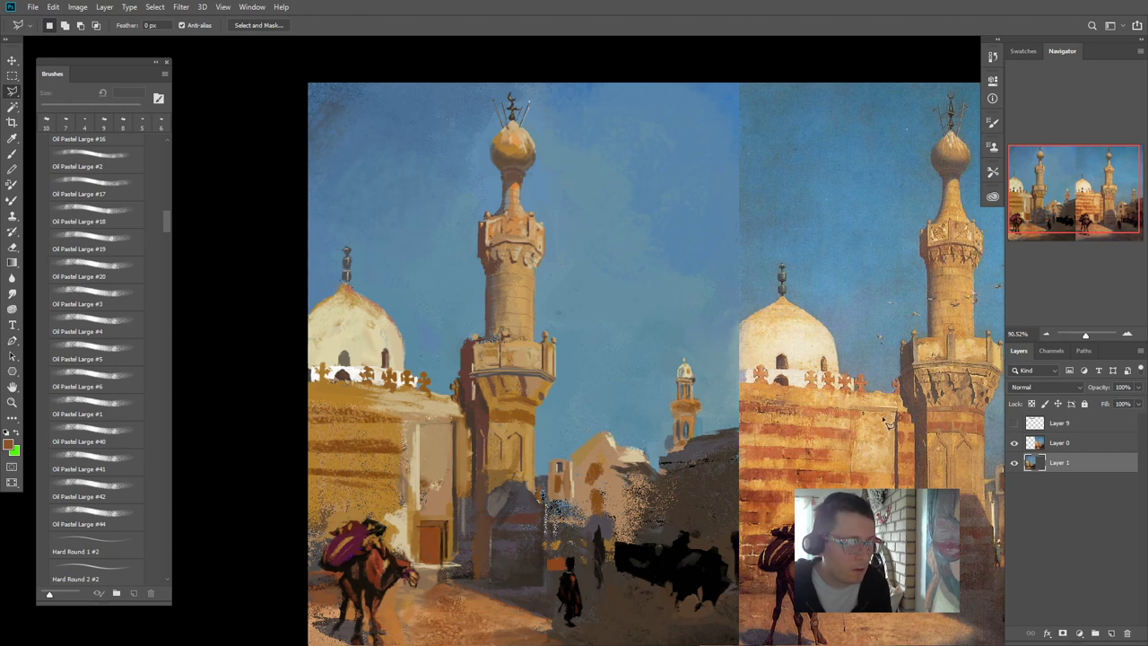
pyautogui.moveTo(470, 419)
pyautogui.mouseDown()
pyautogui.moveTo(302, 407)
pyautogui.moveTo(296, 539)
pyautogui.moveTo(299, 591)
pyautogui.moveTo(467, 582)
pyautogui.mouseUp()
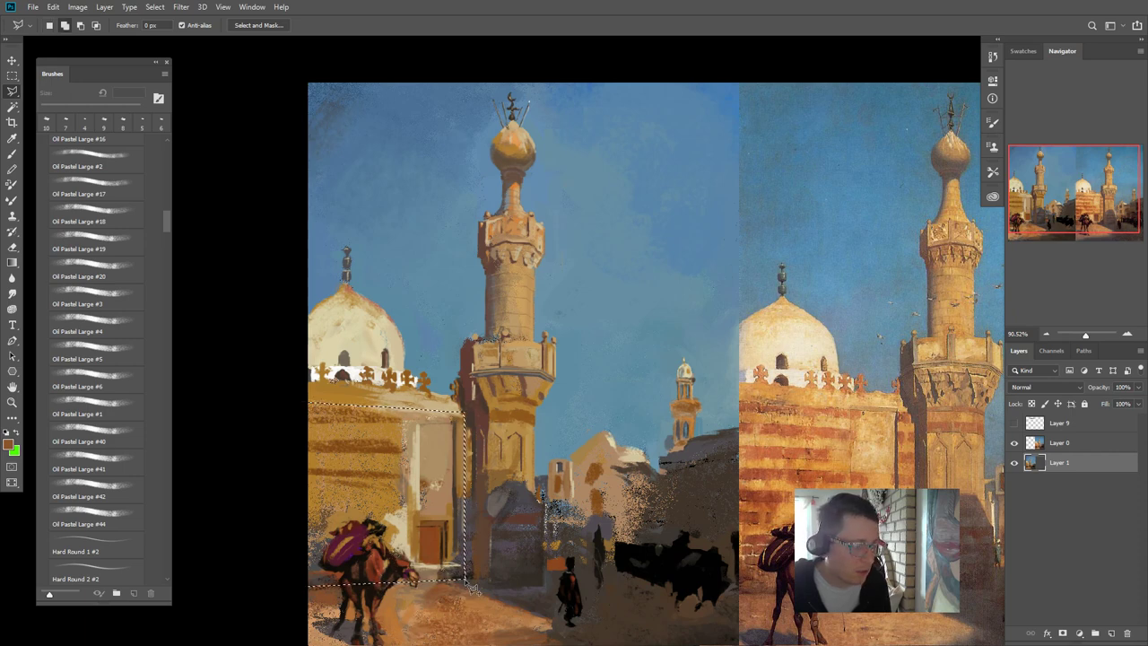
# - Add a narrow vertical strip beside the tower to the wall selection
pyautogui.click(466, 579)
pyautogui.click(474, 579)
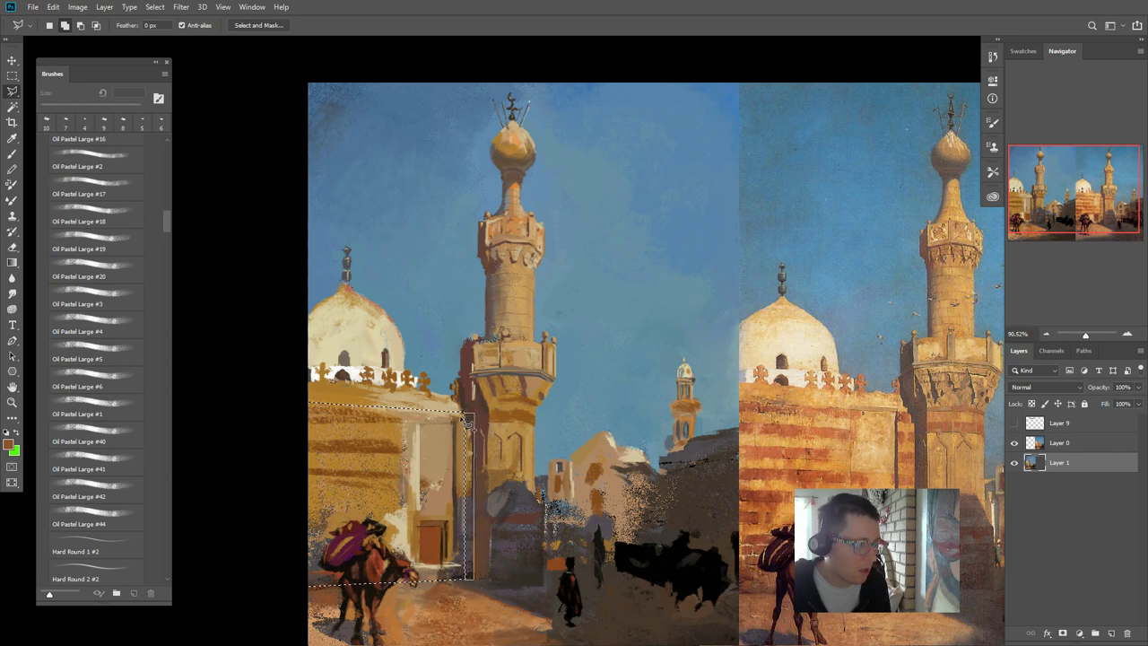
pyautogui.doubleClick(464, 415)
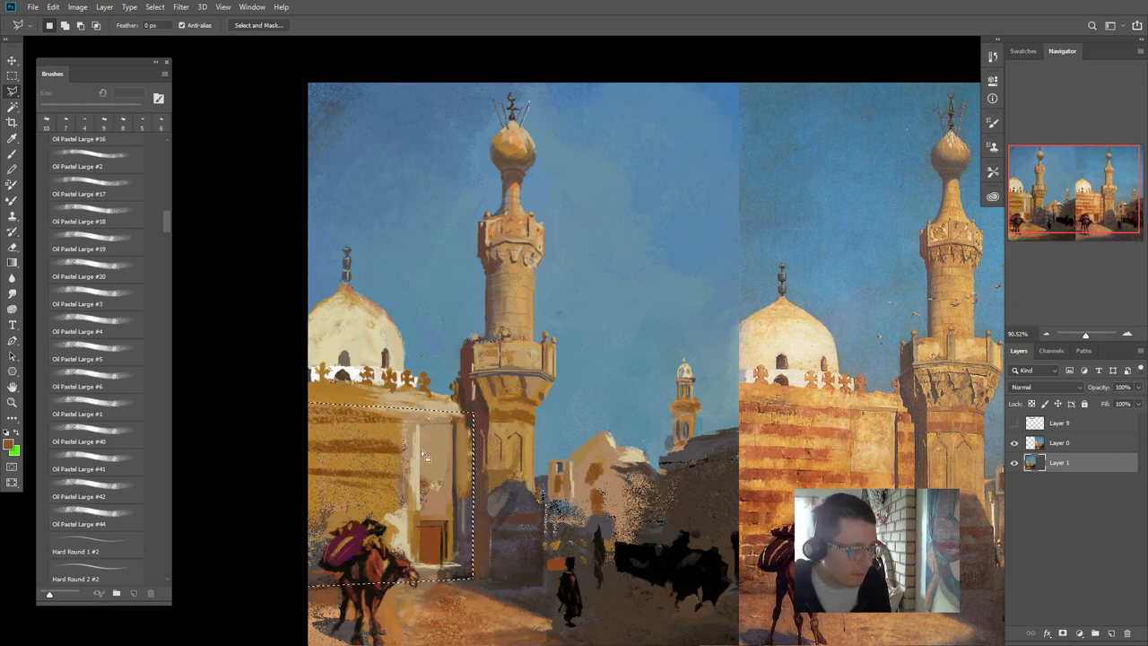
pyautogui.press('m')
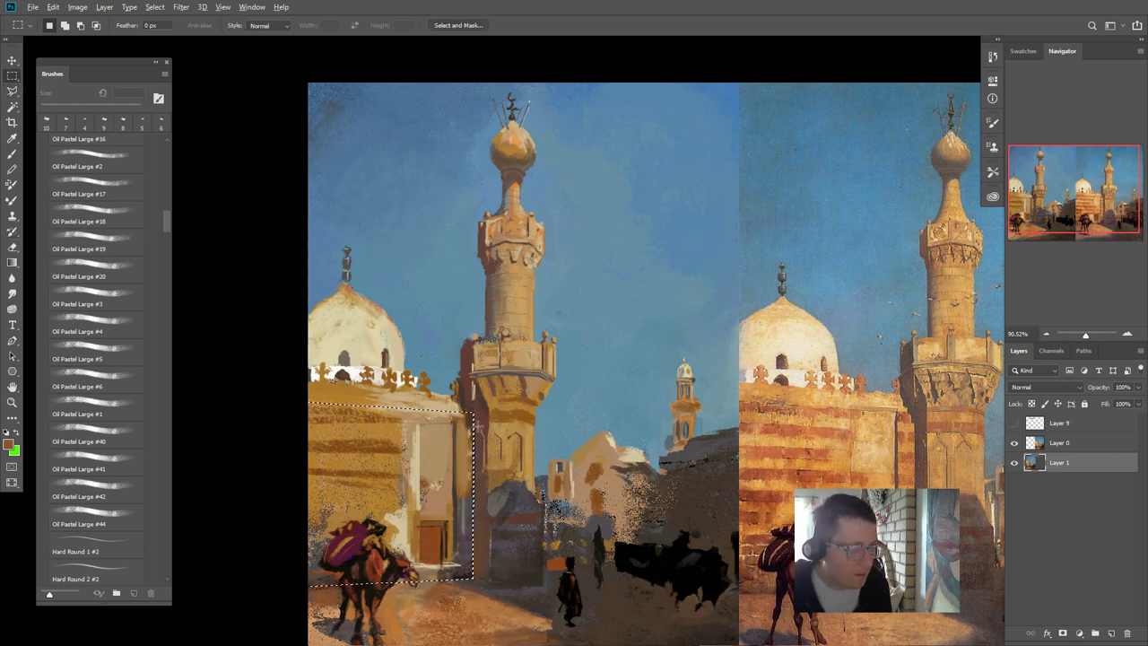
pyautogui.press('alt')
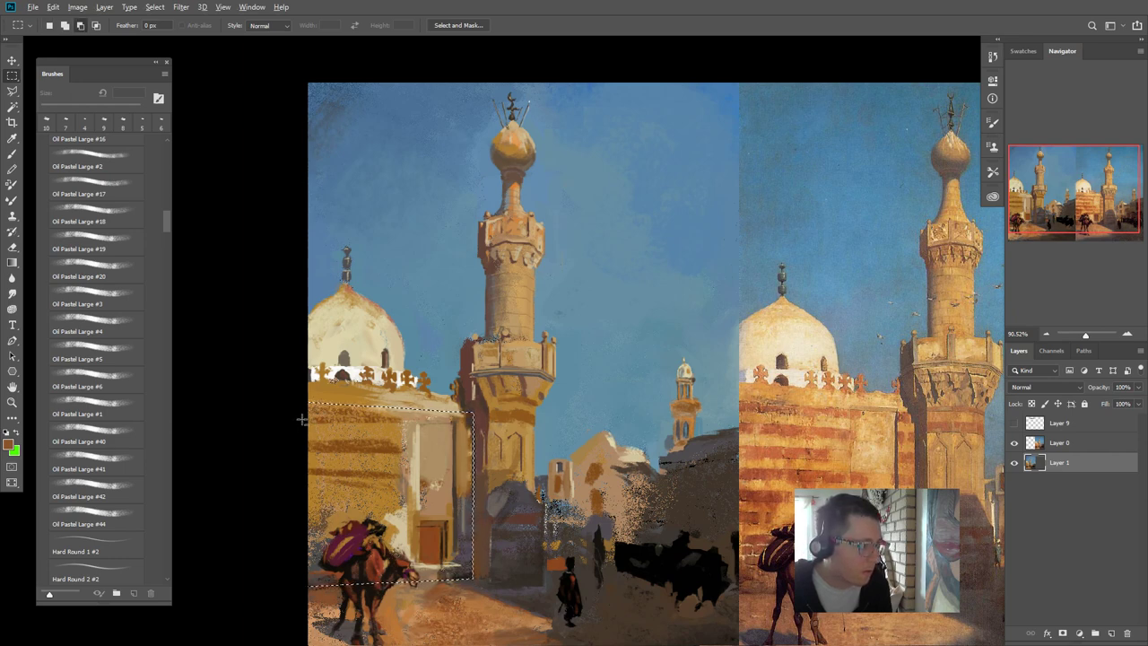
pyautogui.moveTo(270, 421); pyautogui.dragTo(356, 424)
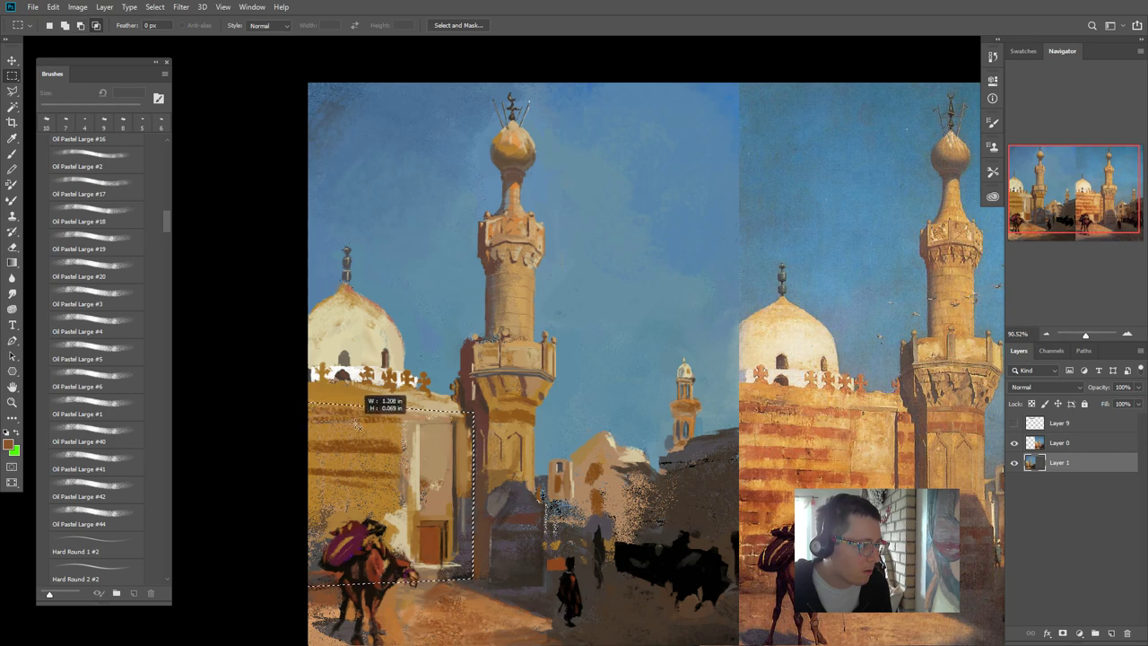
pyautogui.moveTo(474, 437); pyautogui.dragTo(483, 437)
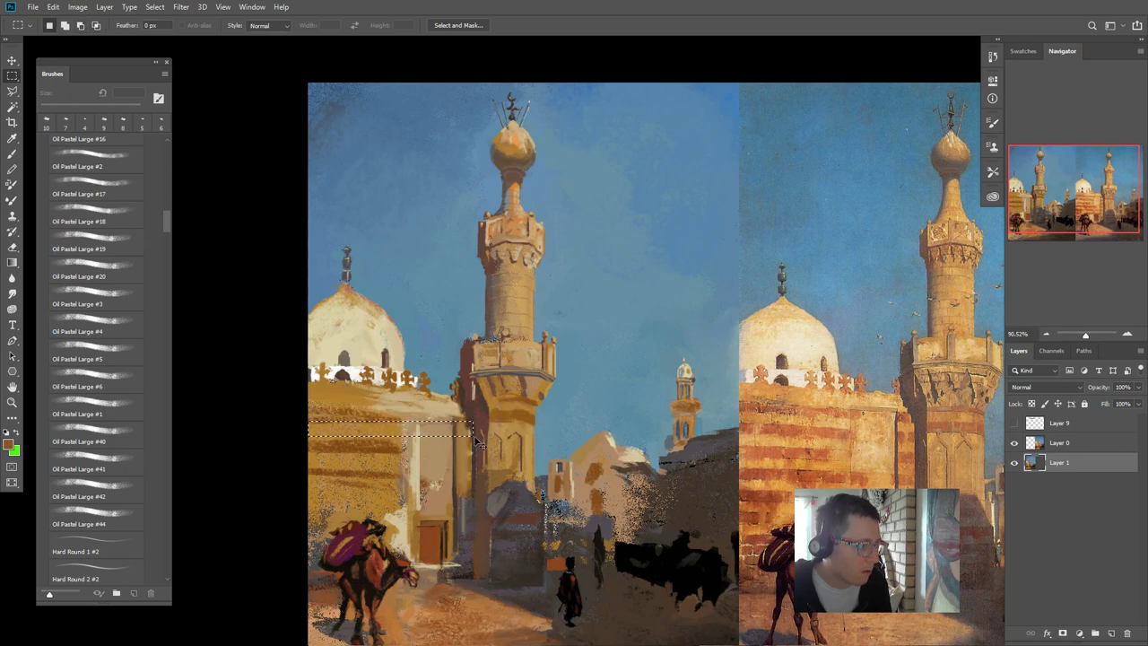
# - Subtract one thin horizontal strip near the top and one near the base of the wall selection with the Polygonal Lasso tool
pyautogui.press('l')
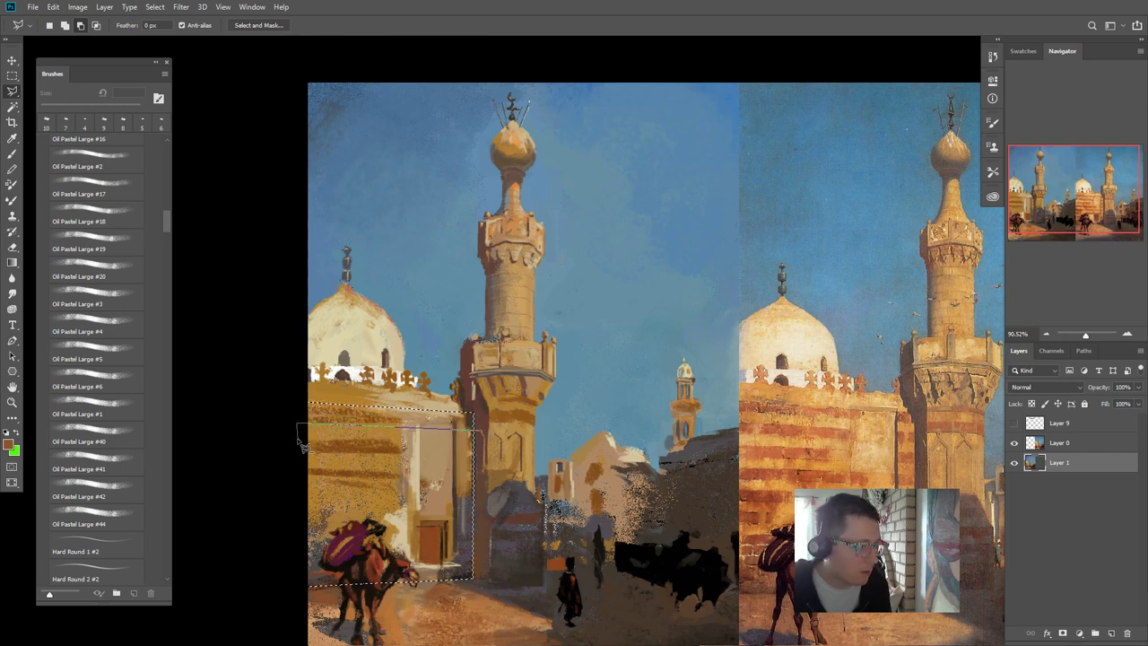
pyautogui.click(475, 569)
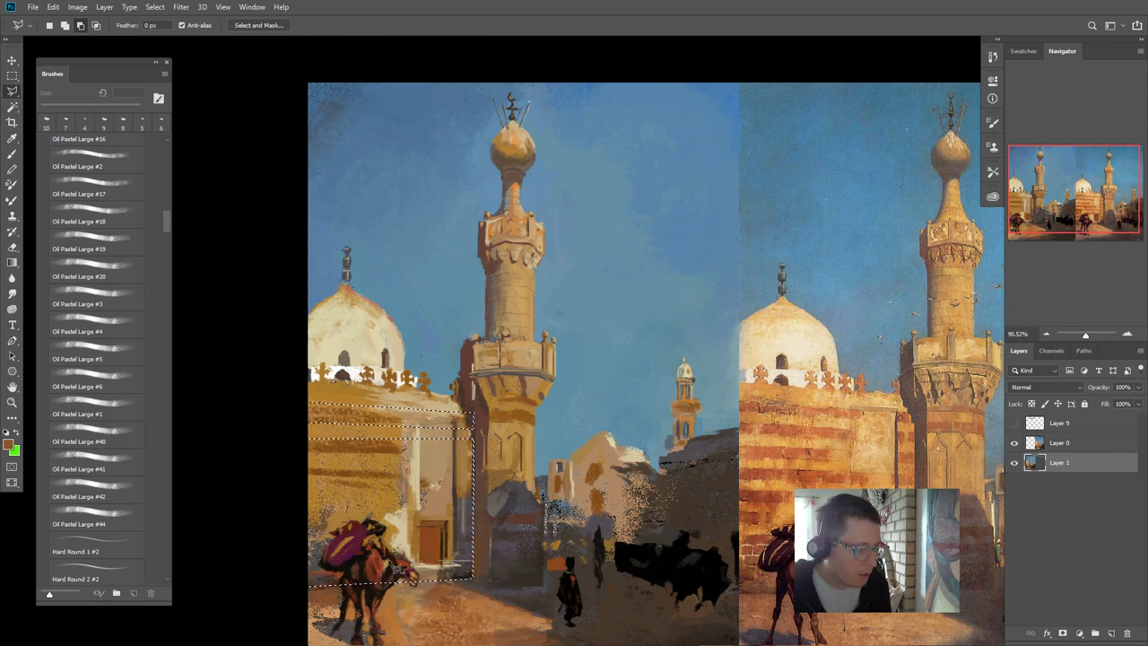
pyautogui.click(266, 566)
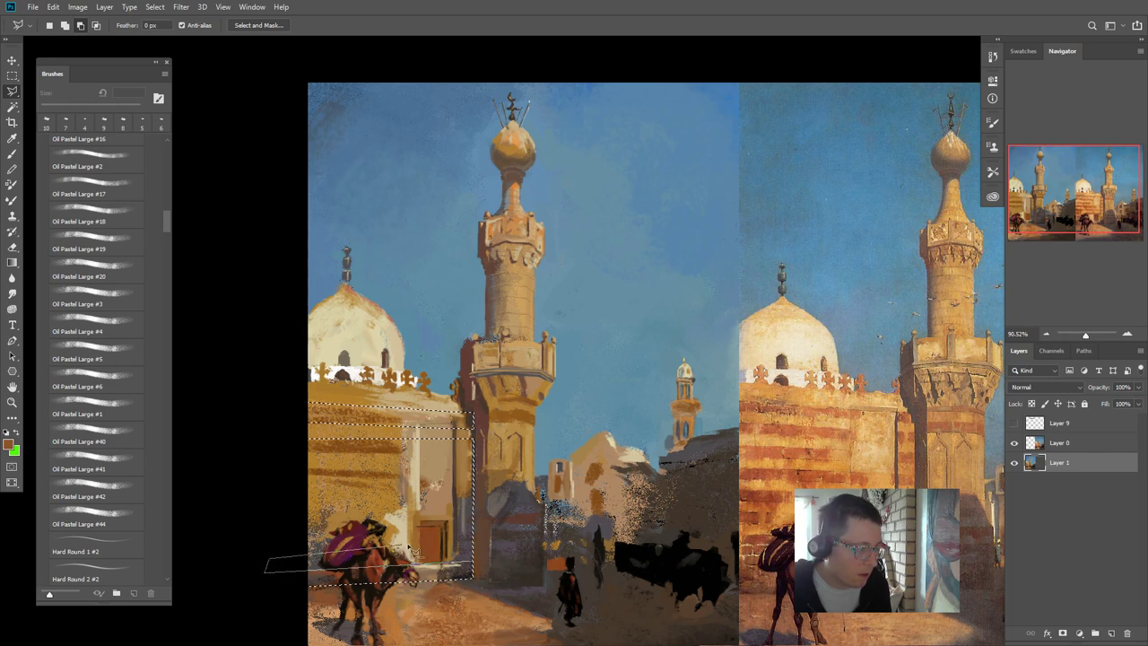
pyautogui.click(477, 553)
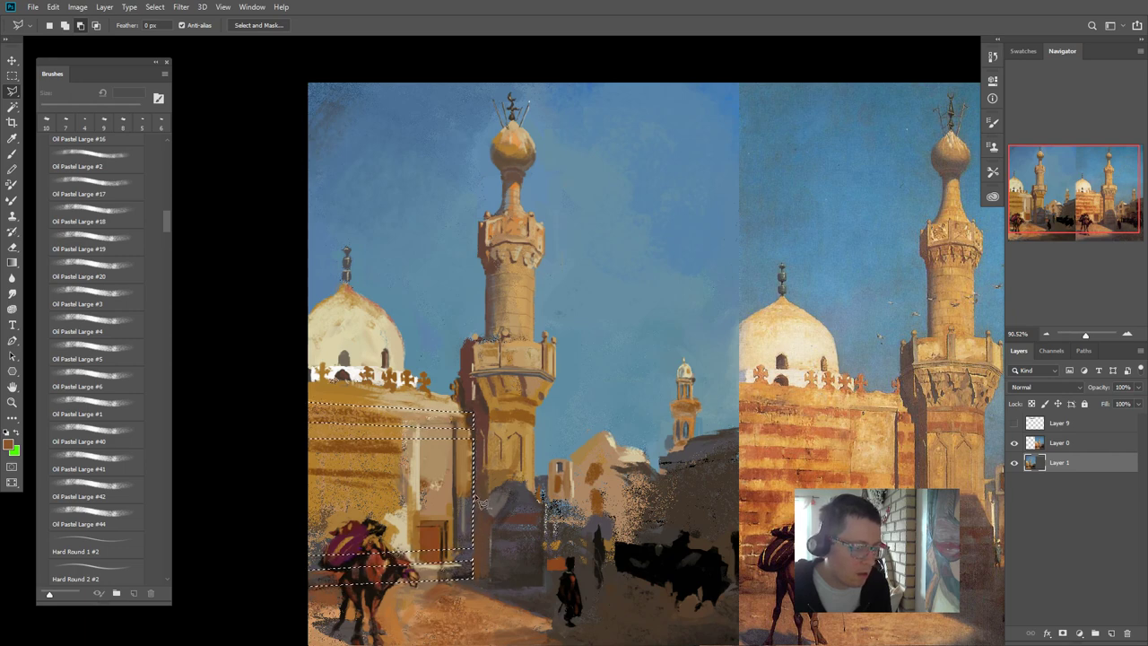
# - Subtract two more horizontal strips across the middle of the wall selection and check the stripes in Quick Mask
pyautogui.click(474, 499)
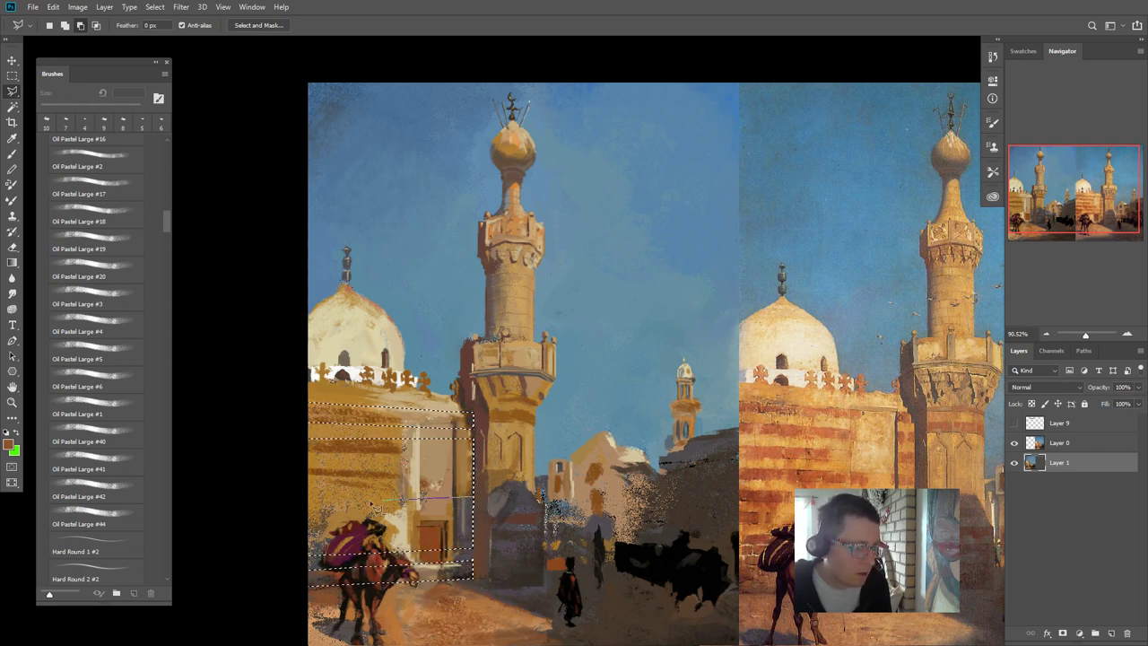
pyautogui.click(291, 496)
pyautogui.click(290, 483)
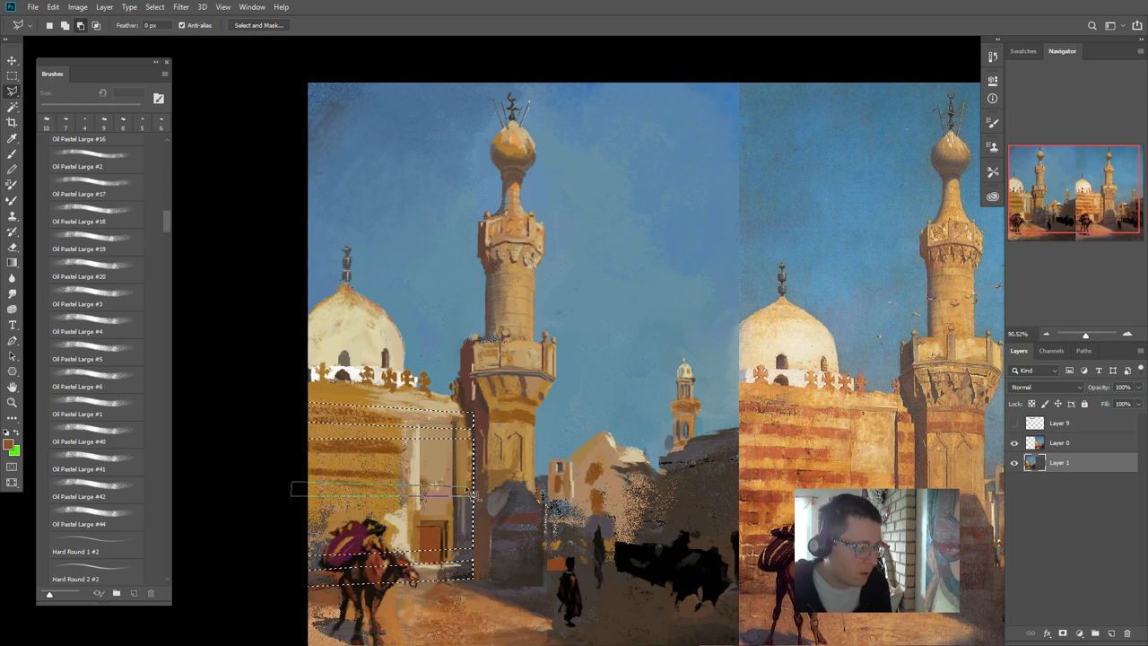
pyautogui.click(481, 493)
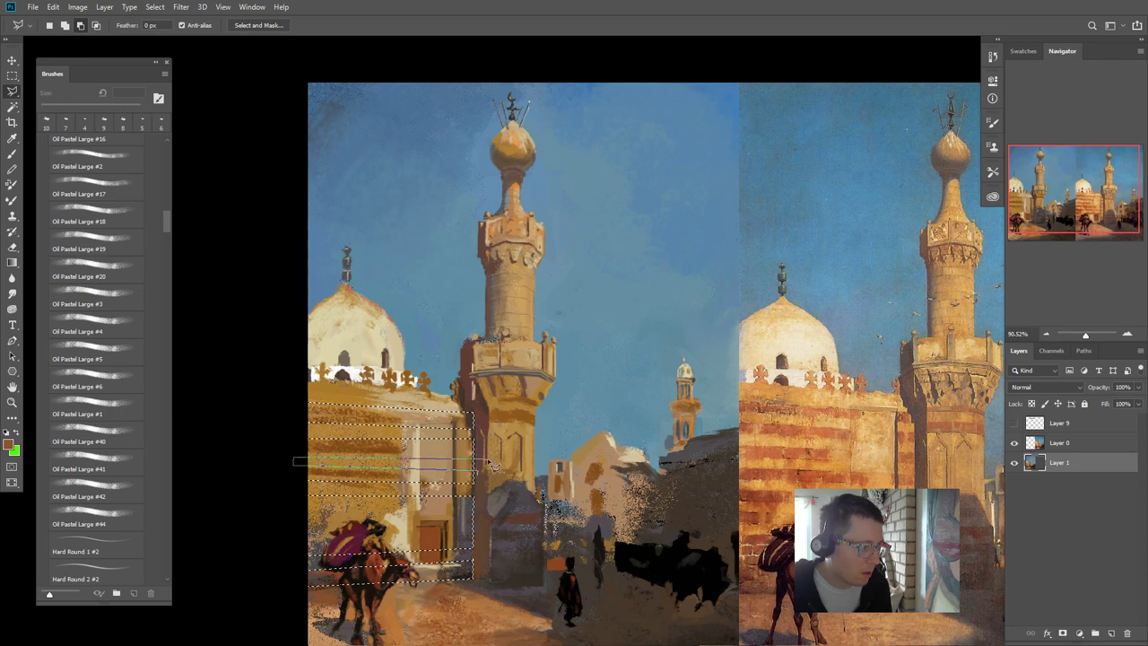
pyautogui.press('q')
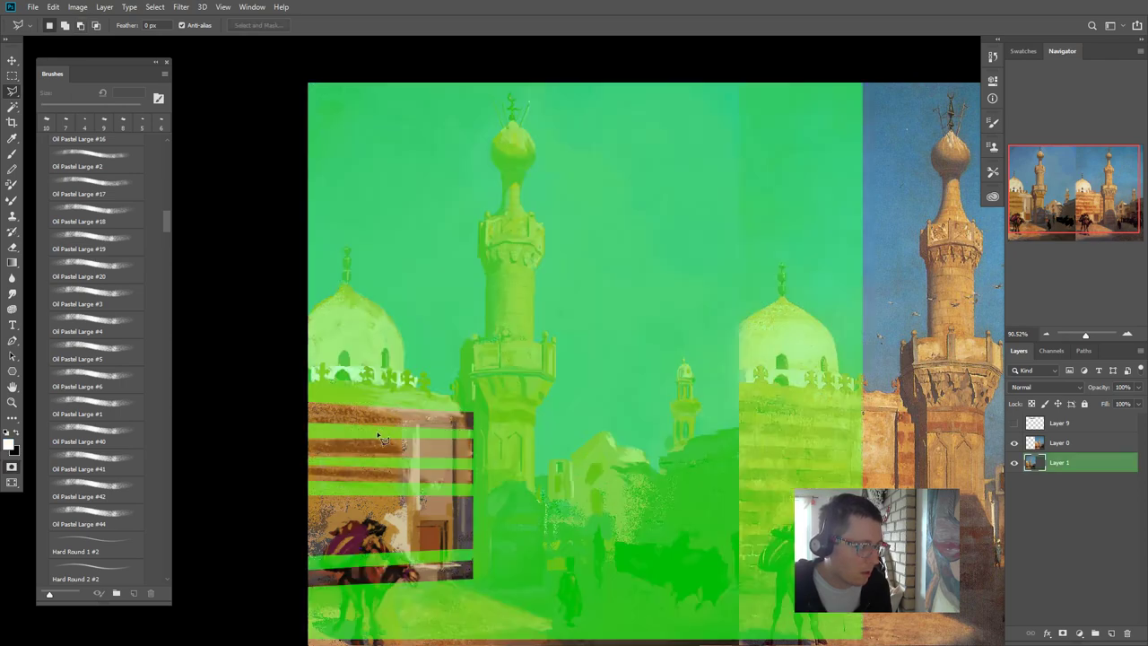
pyautogui.press('q')
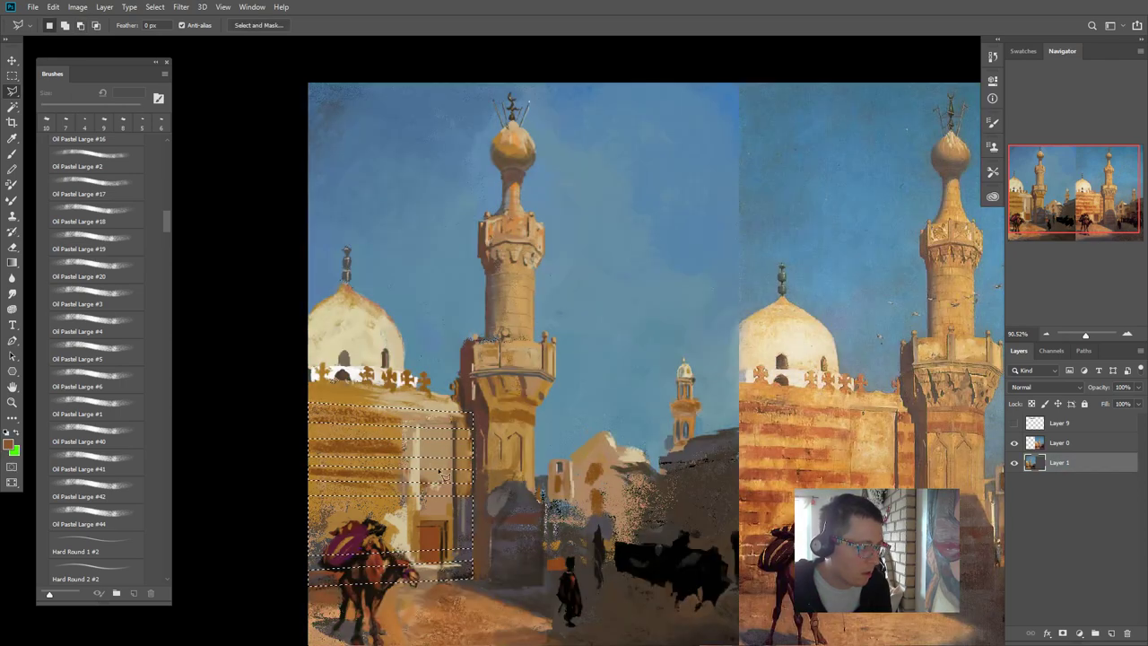
# - Refine the edges of the upper wall stripes by adding and subtracting thin horizontal slivers of the selection, checking them in Quick Mask
pyautogui.scroll(1, 380, 448)
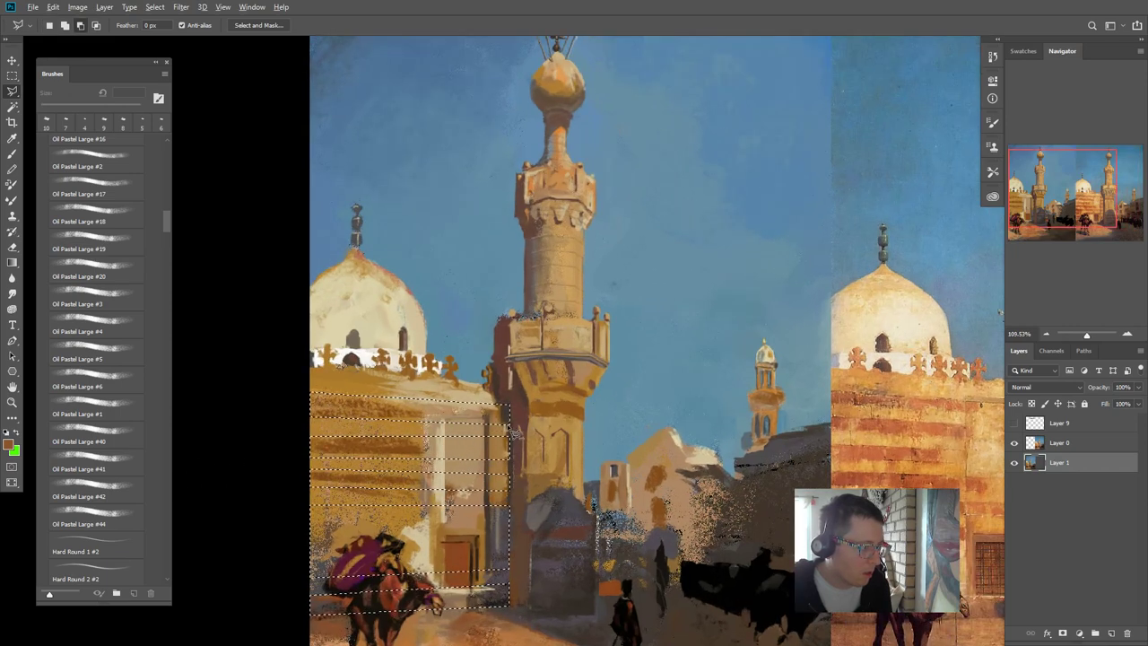
pyautogui.click(300, 431)
pyautogui.doubleClick(515, 430)
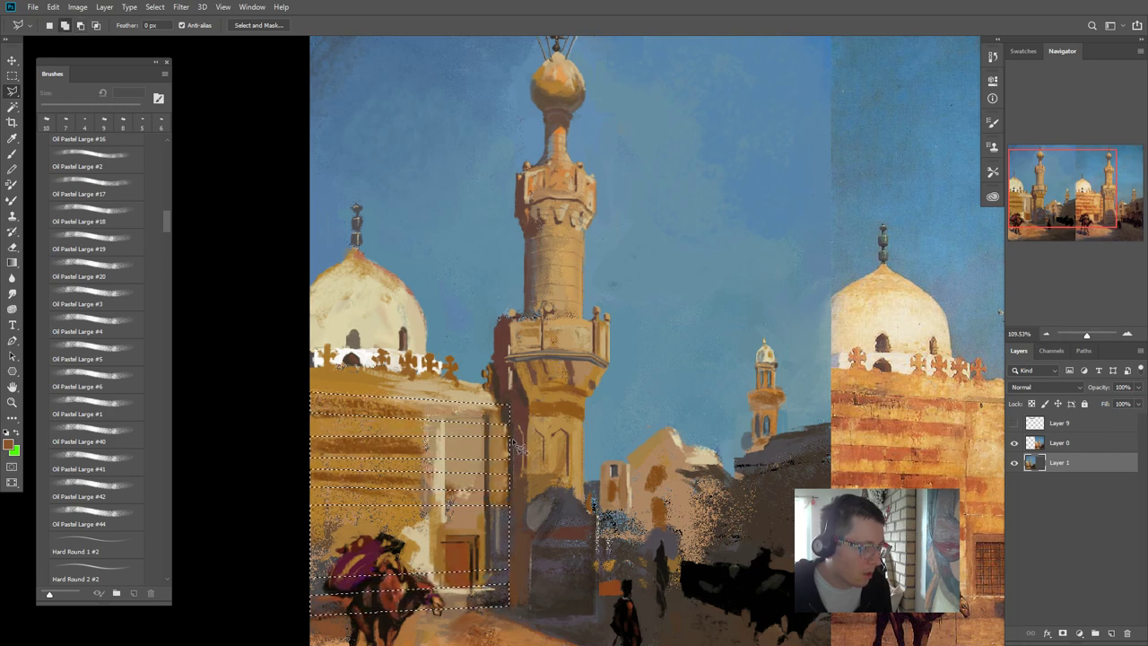
pyautogui.click(509, 438)
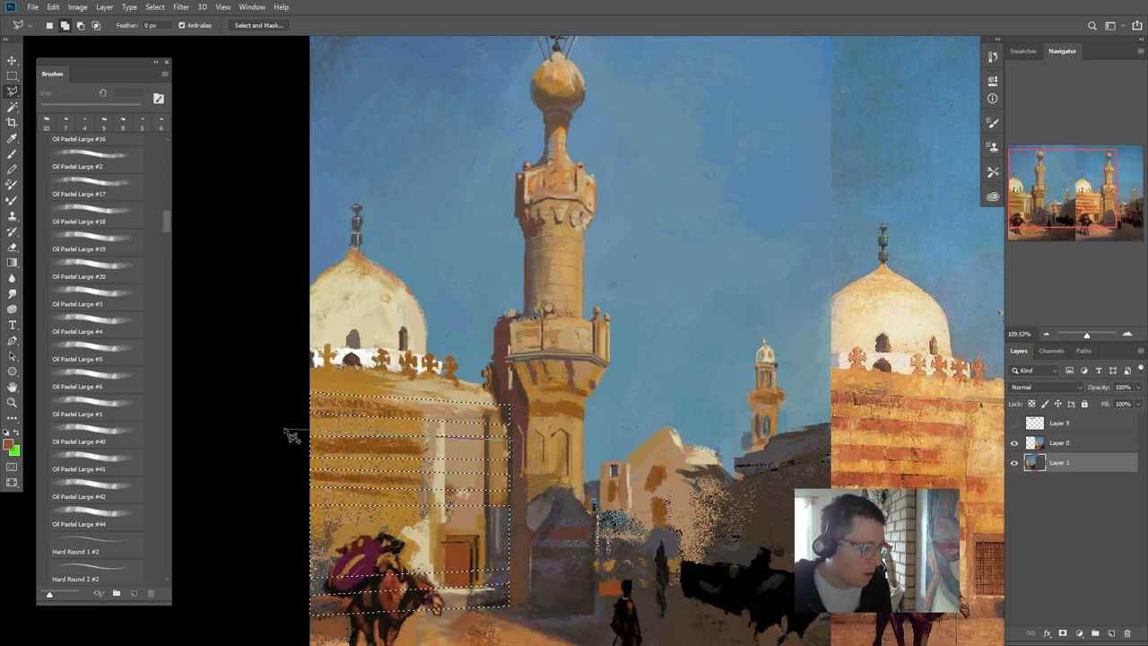
pyautogui.doubleClick(509, 449)
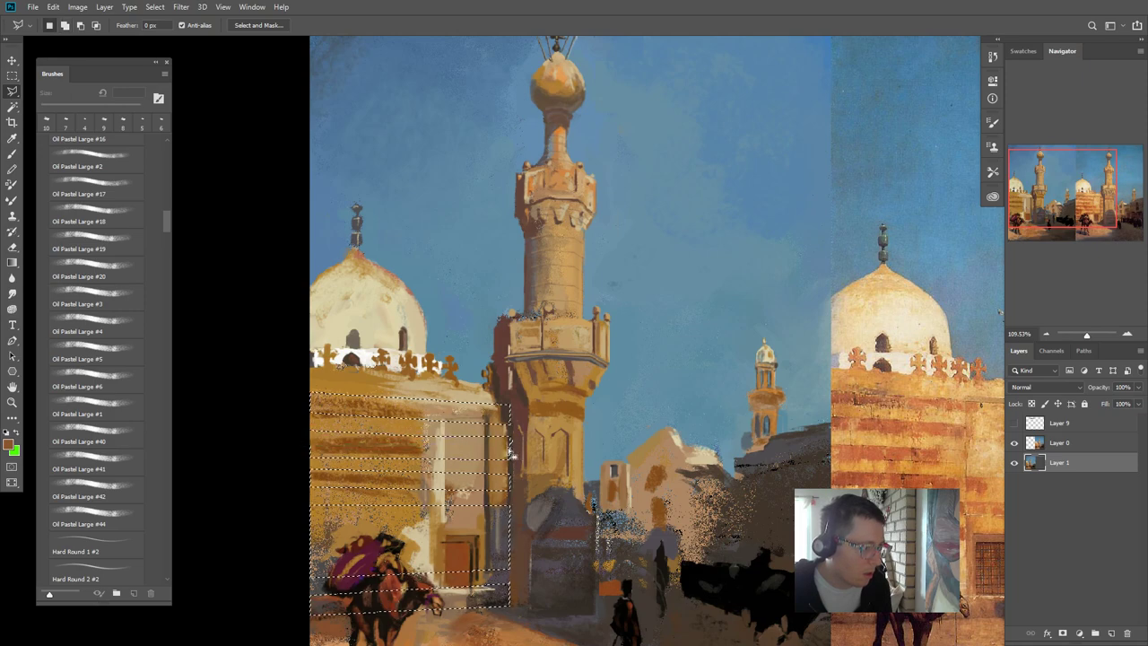
pyautogui.press('q')
pyautogui.press('q')
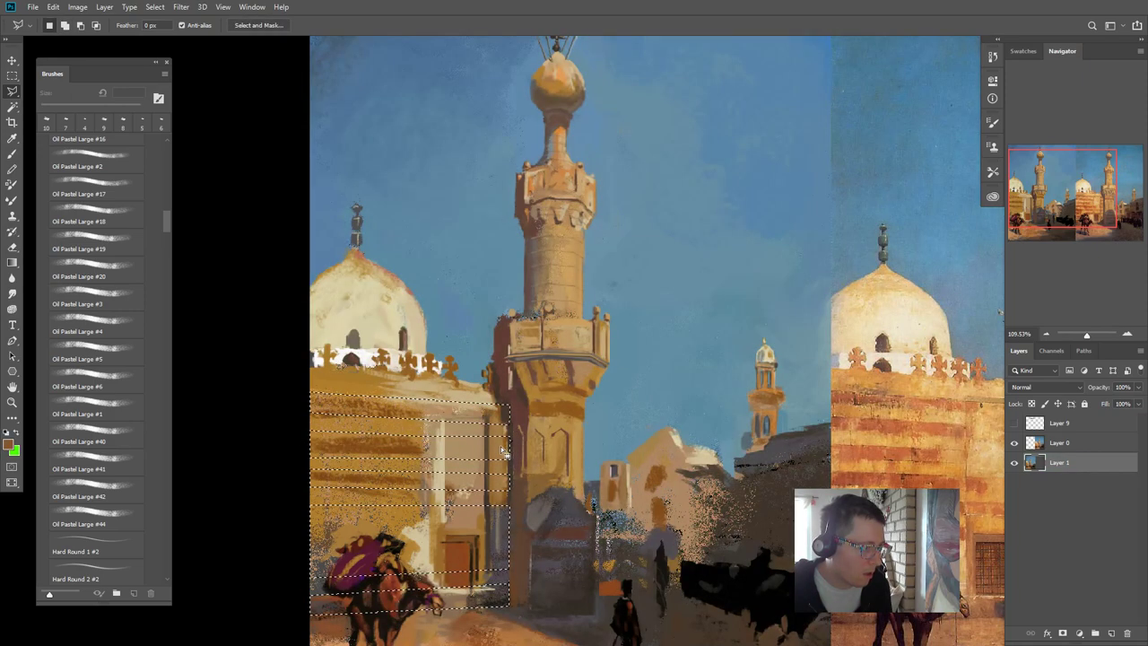
pyautogui.click(512, 457)
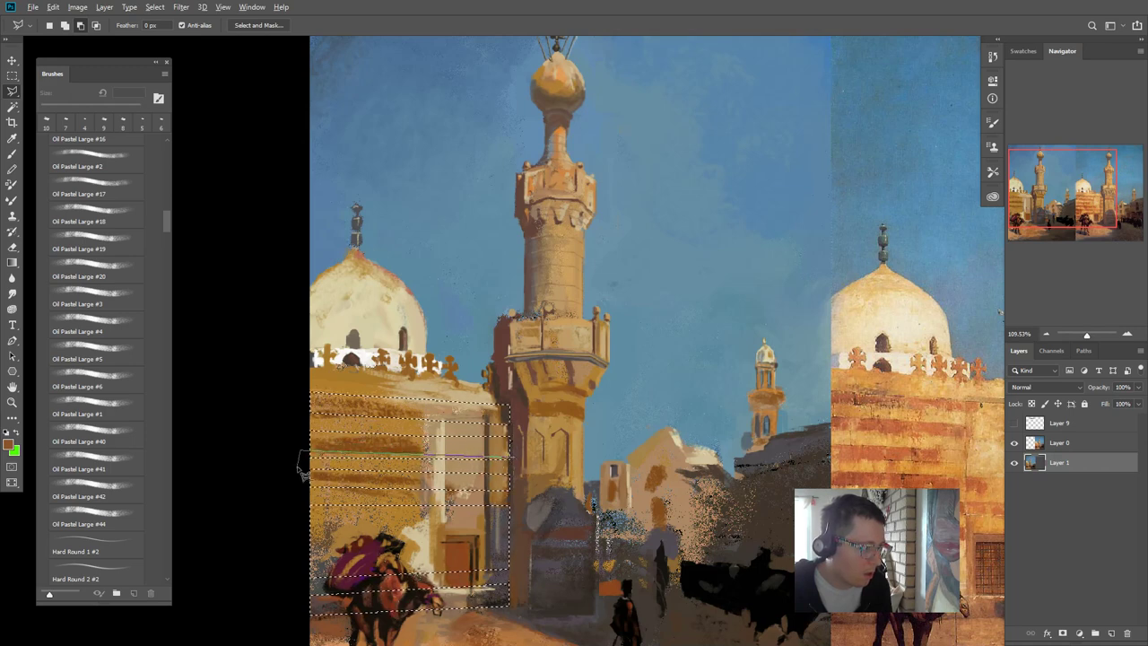
pyautogui.doubleClick(510, 465)
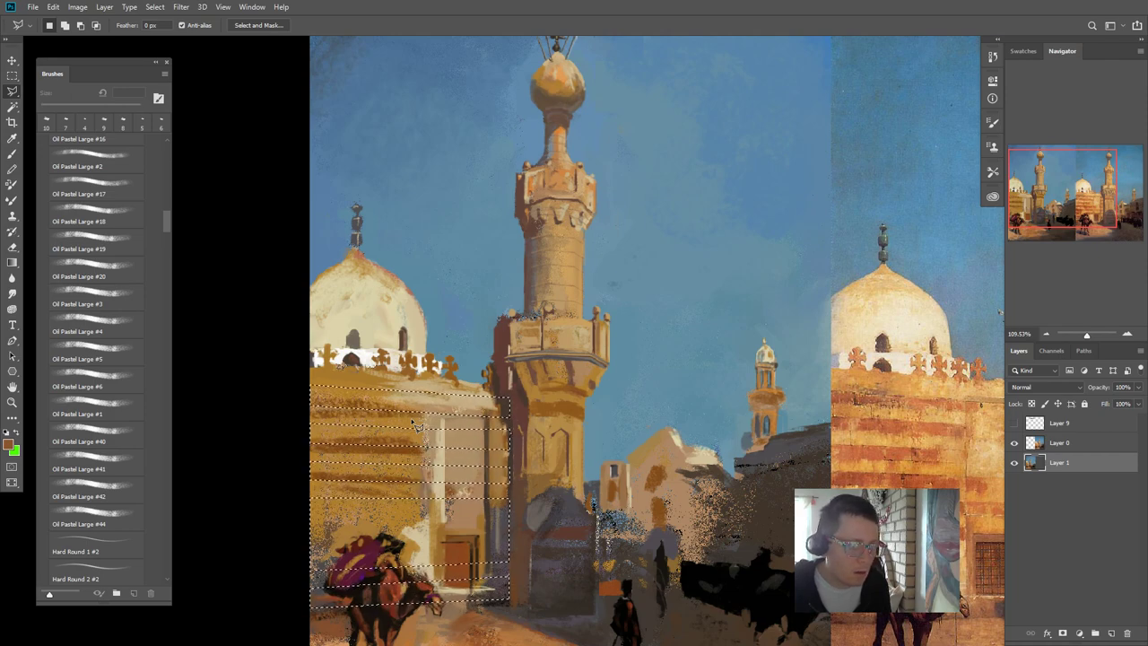
# - Transform the striped selection by lowering its upper corner beside the tower to follow the wall's perspective, and check it in Quick Mask
pyautogui.scroll(-2, 417, 427)
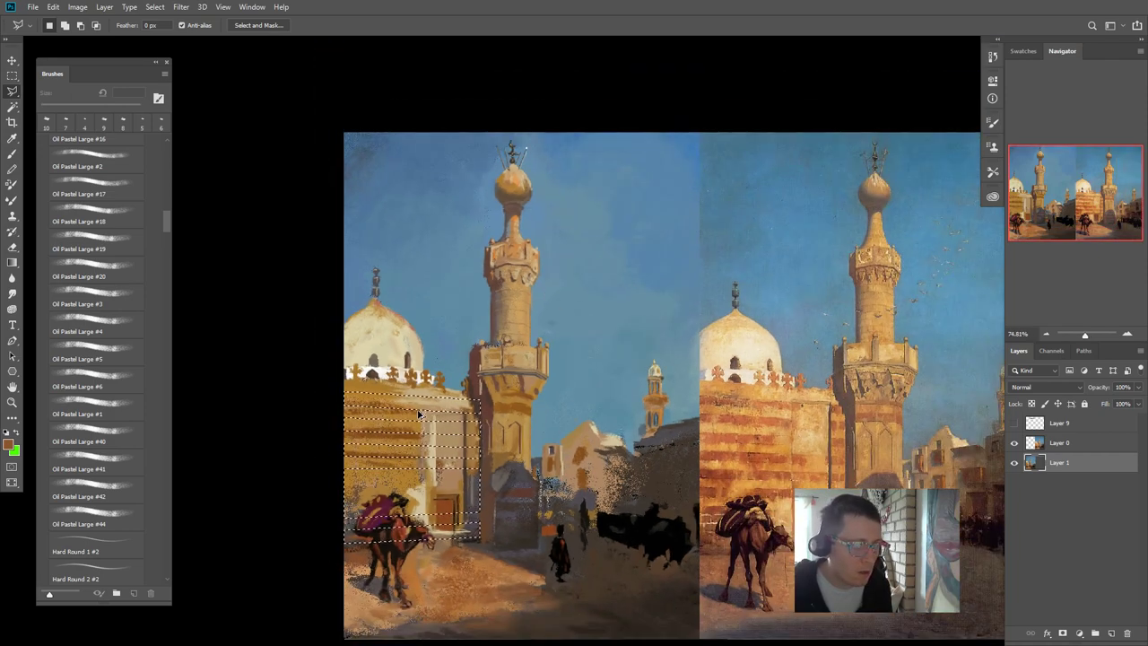
pyautogui.scroll(1, 418, 414)
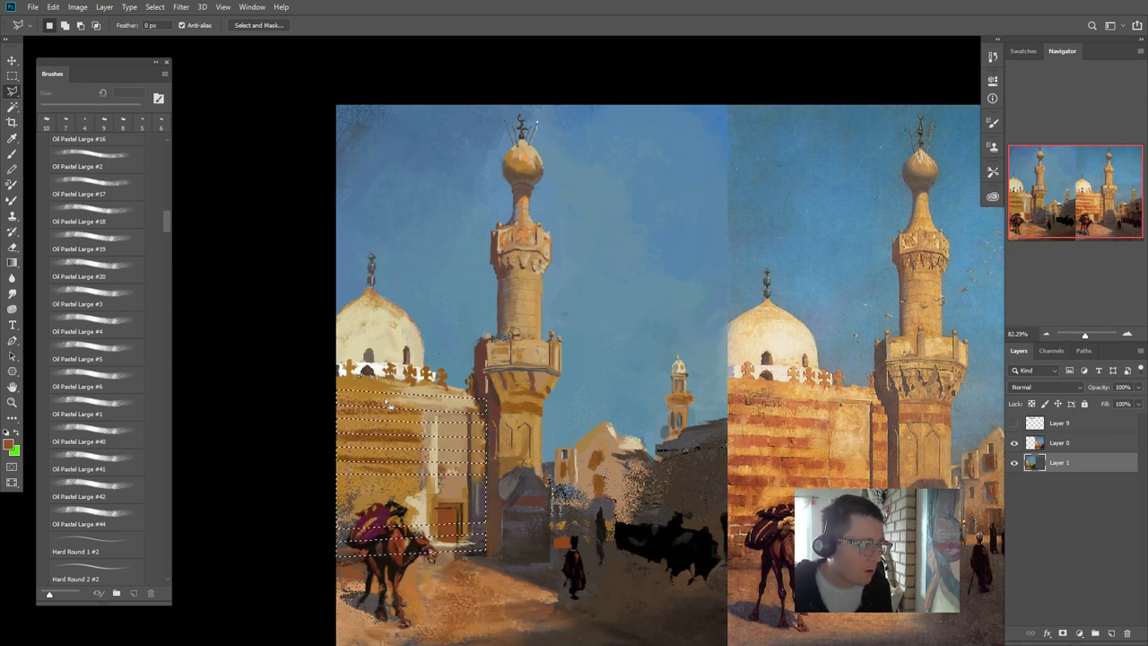
pyautogui.rightClick(389, 404)
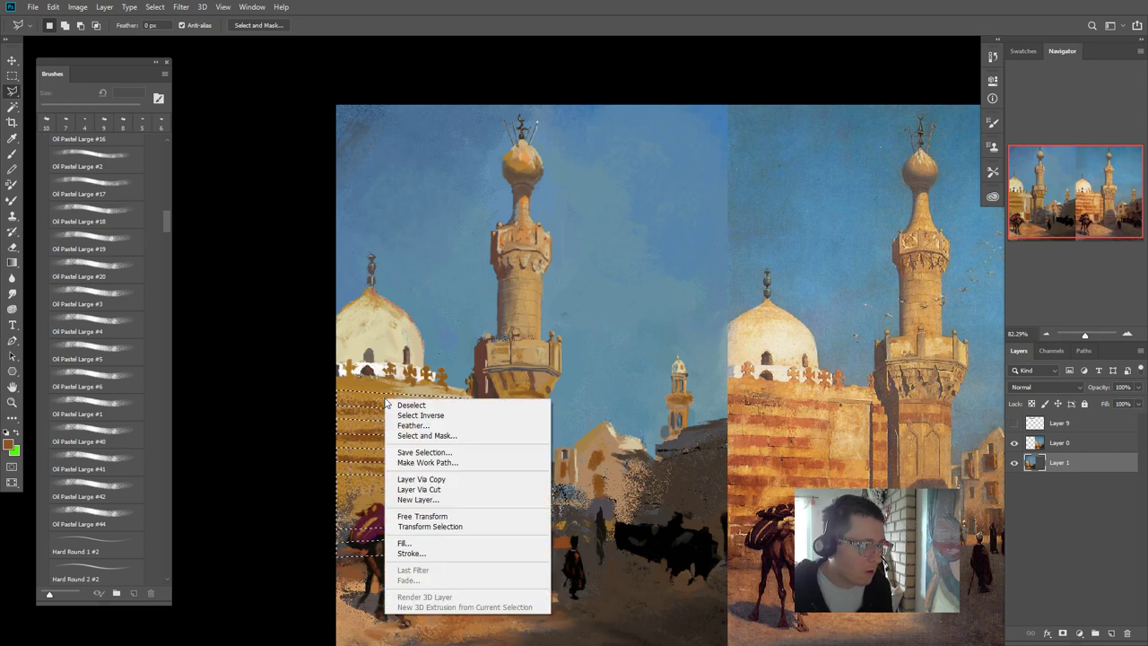
pyautogui.click(444, 527)
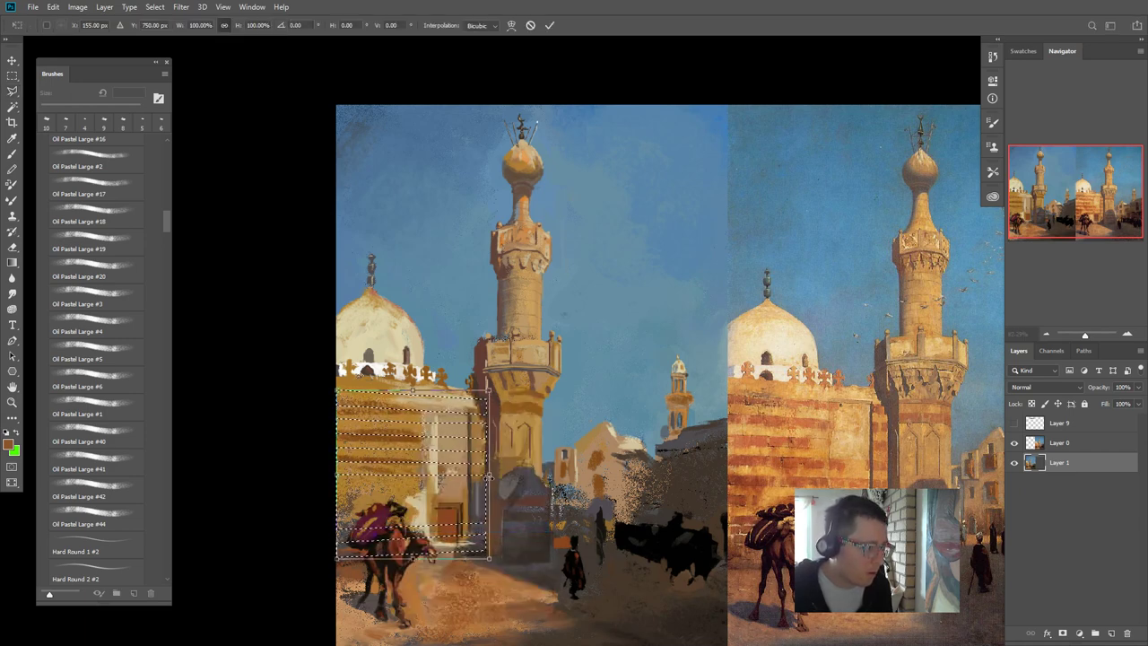
pyautogui.moveTo(490, 477); pyautogui.dragTo(492, 475)
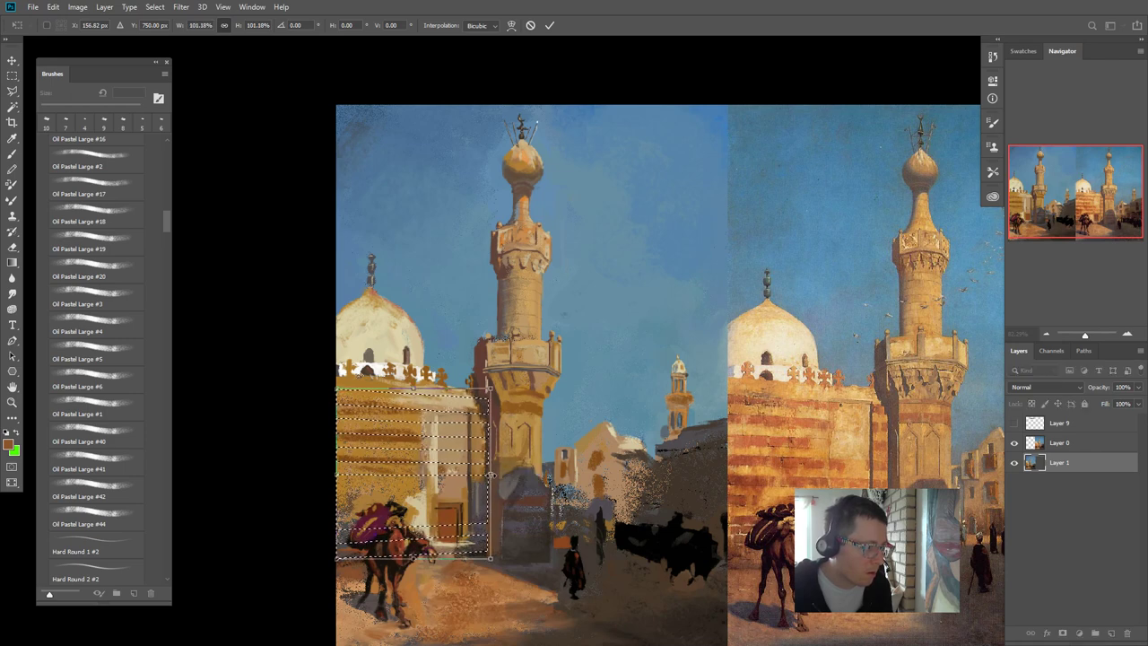
pyautogui.moveTo(491, 390); pyautogui.dragTo(492, 403)
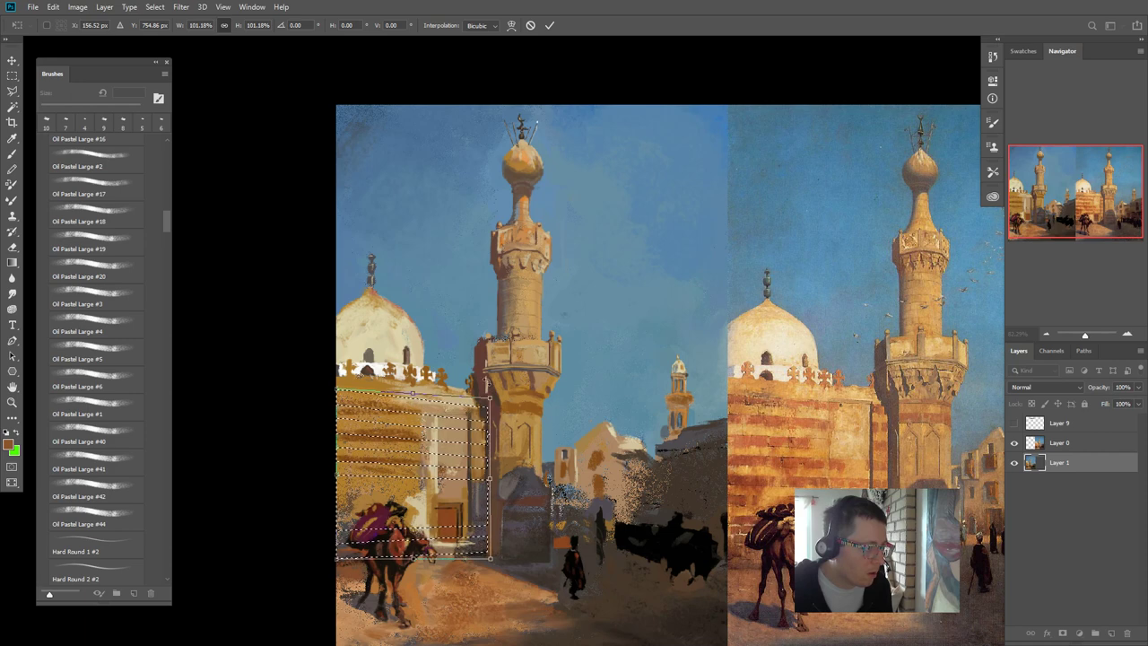
pyautogui.moveTo(491, 397); pyautogui.dragTo(489, 400)
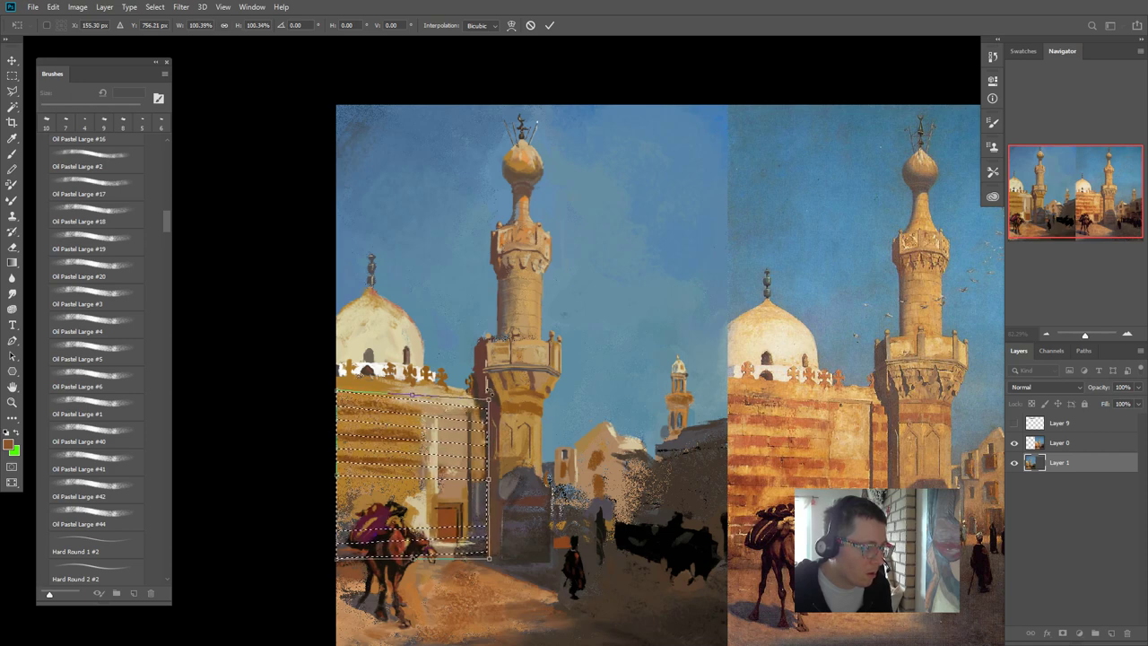
pyautogui.press('Return')
pyautogui.press('q')
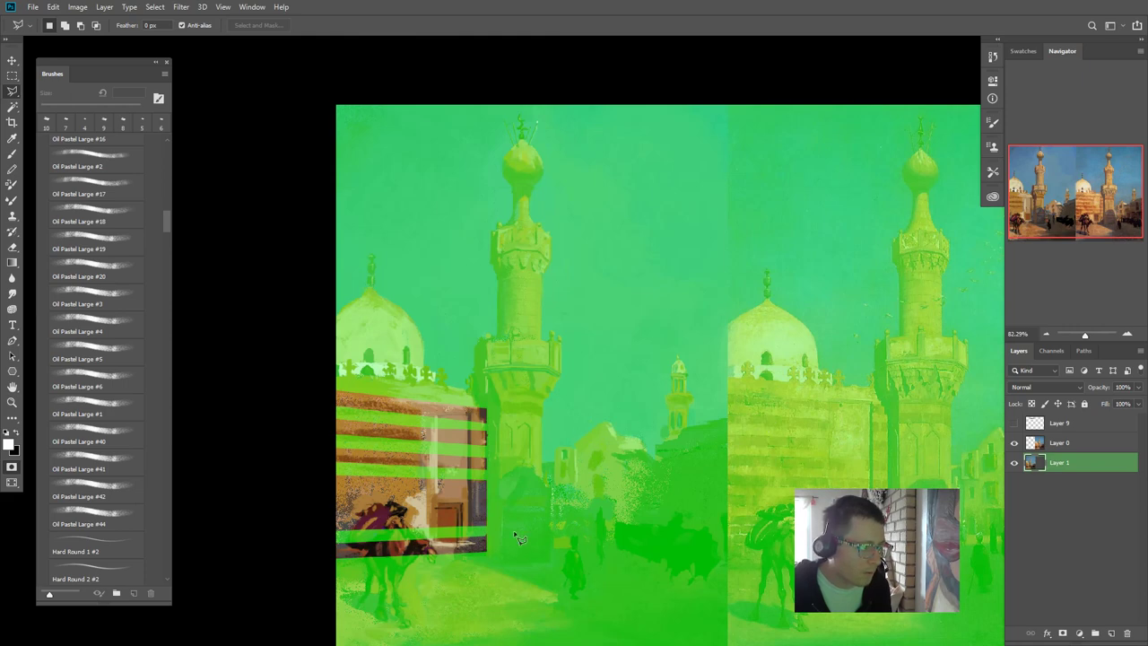
pyautogui.press('q')
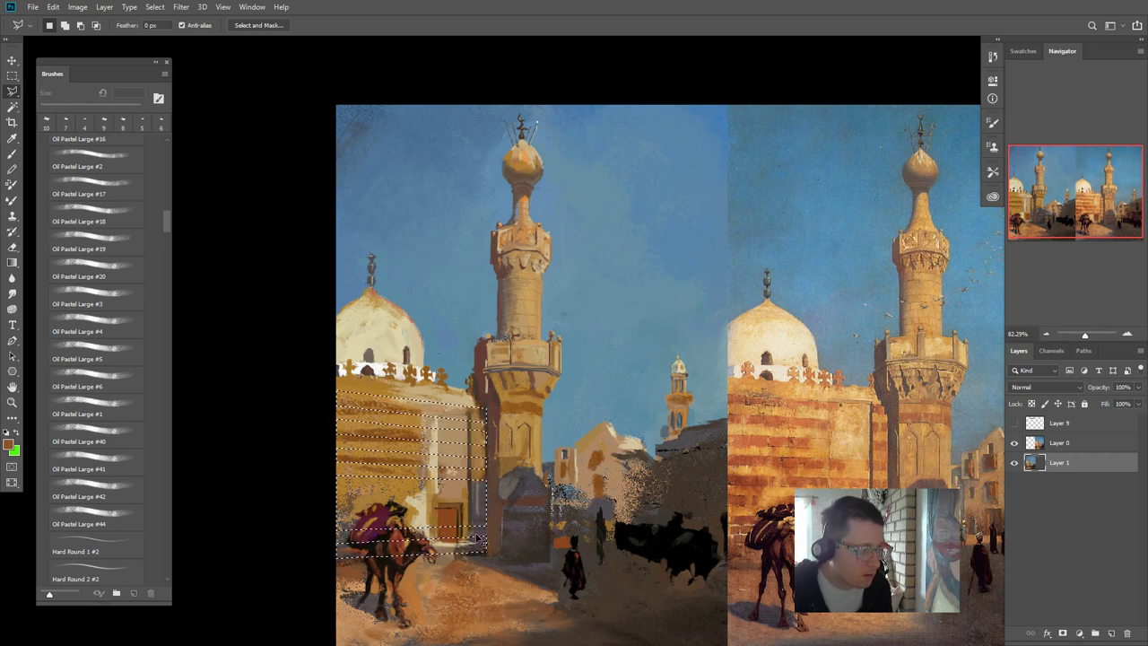
# - Discard the wall selection and select a long, thin horizontal rectangle across the painted sky beside the tower with the Rectangular Marquee tool
pyautogui.scroll(-2, 525, 526)
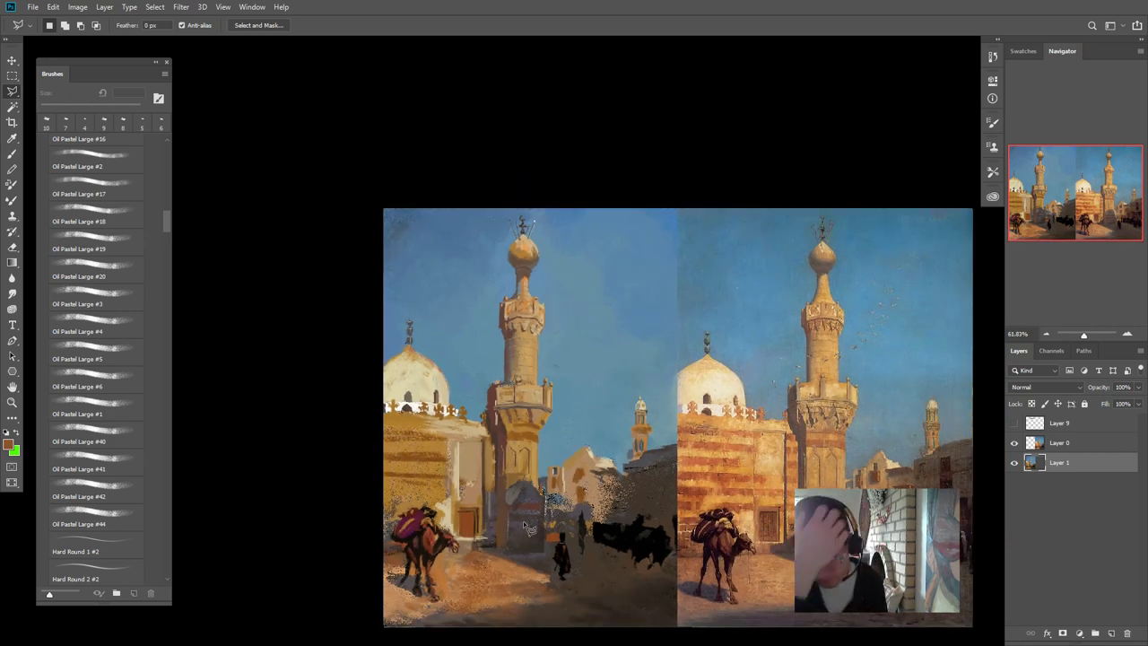
pyautogui.scroll(4, 704, 456)
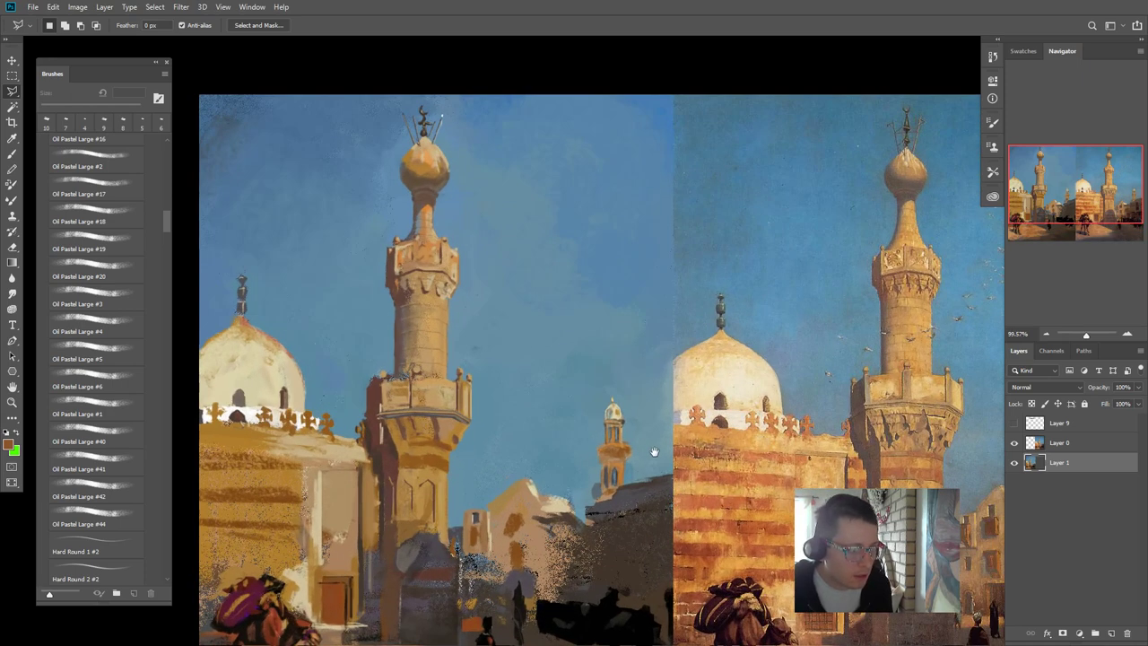
pyautogui.moveTo(655, 451); pyautogui.dragTo(648, 413)
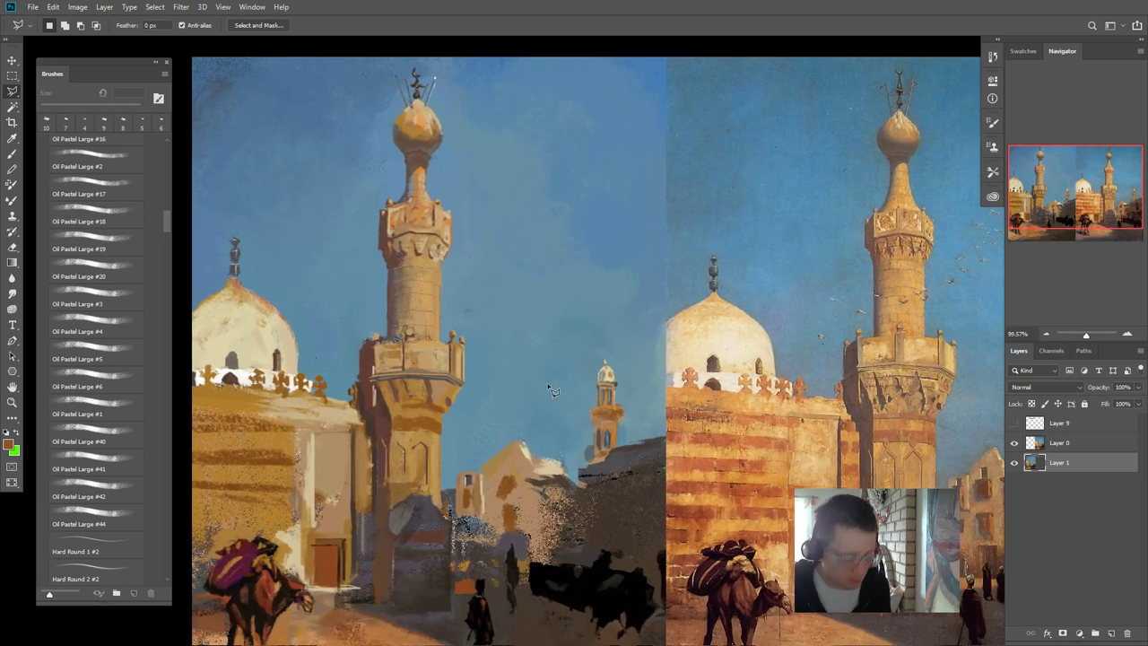
pyautogui.press('m')
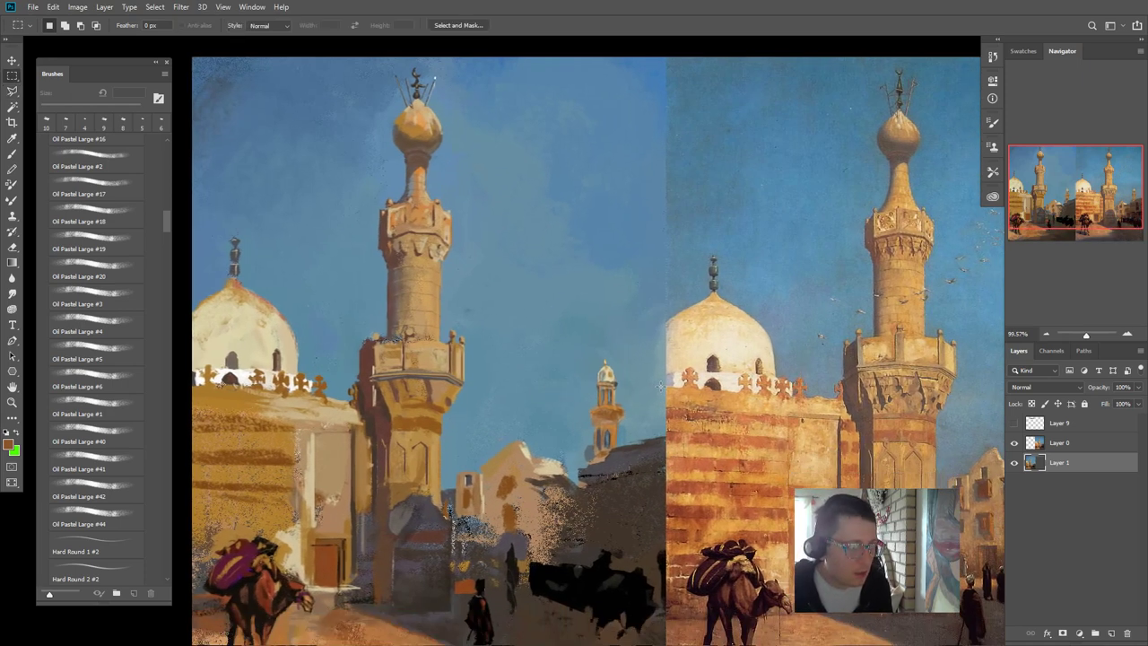
pyautogui.moveTo(661, 386); pyautogui.dragTo(459, 407)
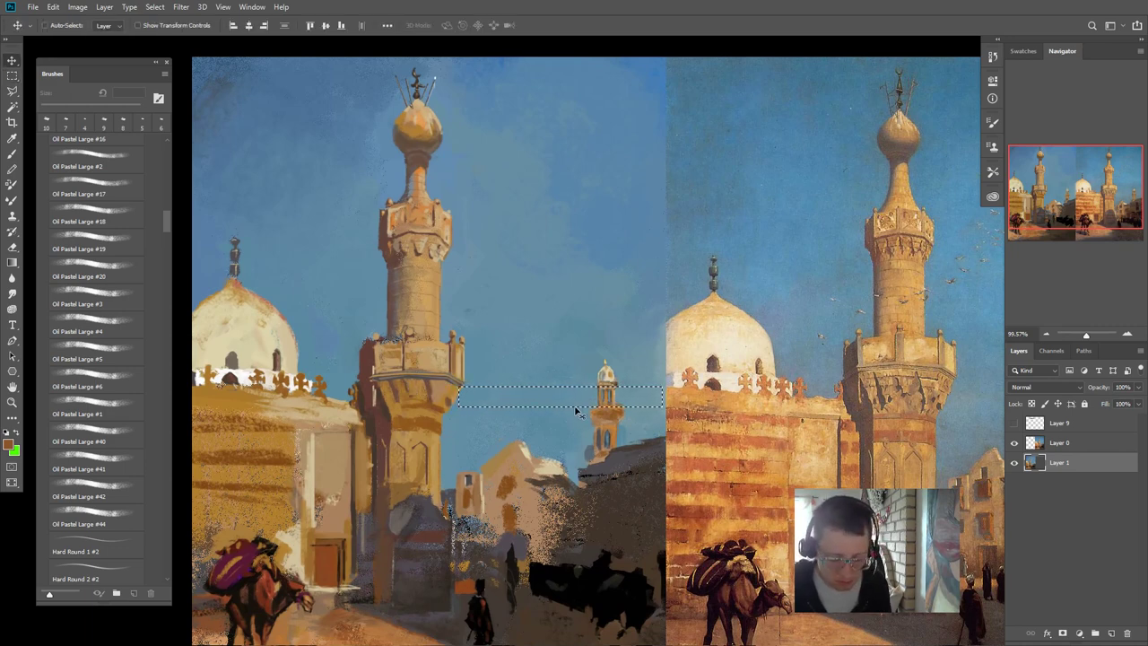
# - Create a new layer above Layer 1 and fill the rectangular selection with the brown foreground color
pyautogui.hotkey('ctrl', 'shift', 'n')
pyautogui.press('Return')
pyautogui.hotkey('alt', 'BackSpace')
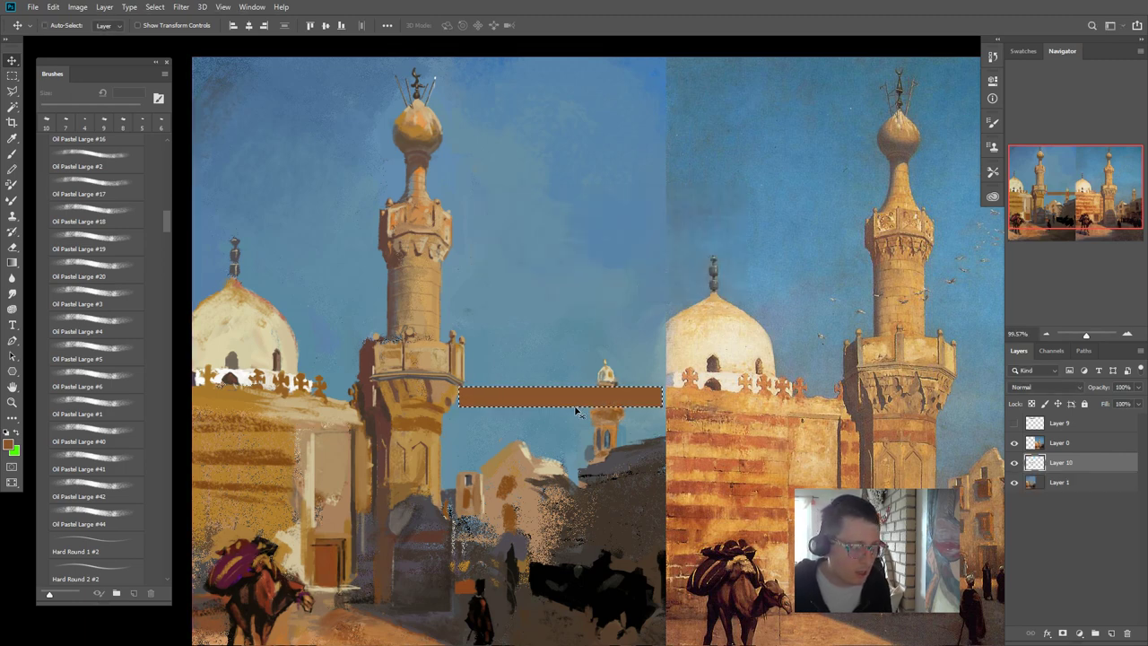
# - Drop the selection and duplicate the brown bar straight downward four times at even spacing, making a stack of five stripes
pyautogui.hotkey('ctrl', 'd')
pyautogui.moveTo(568, 395); pyautogui.dragTo(573, 445)
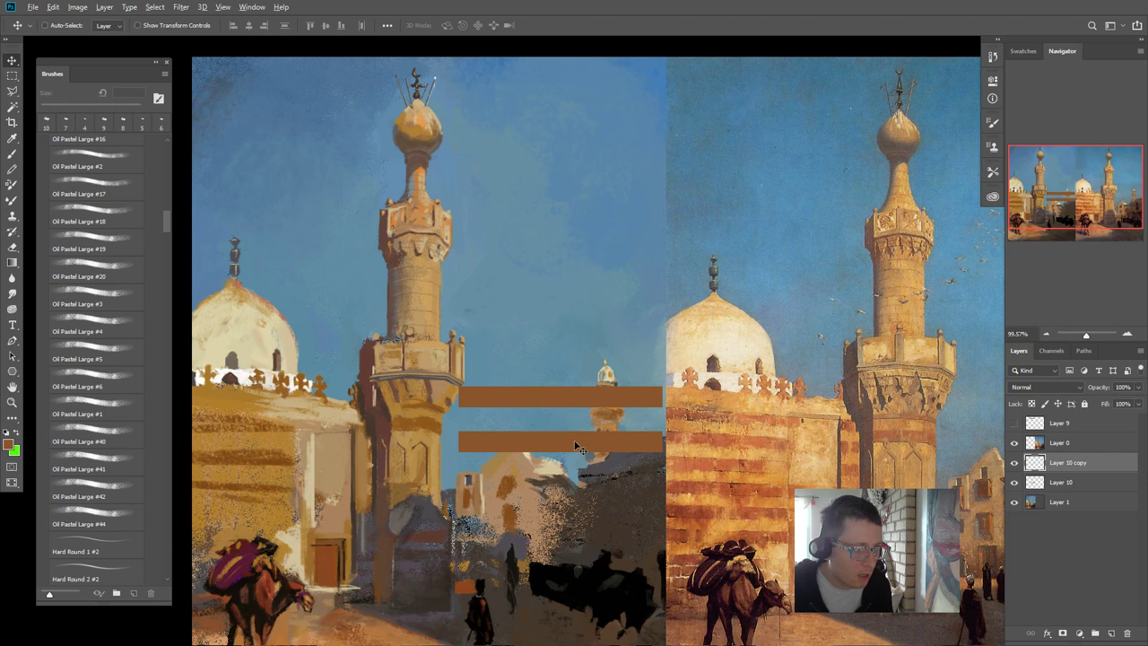
pyautogui.moveTo(578, 446); pyautogui.dragTo(571, 557)
pyautogui.moveTo(572, 557); pyautogui.dragTo(572, 600)
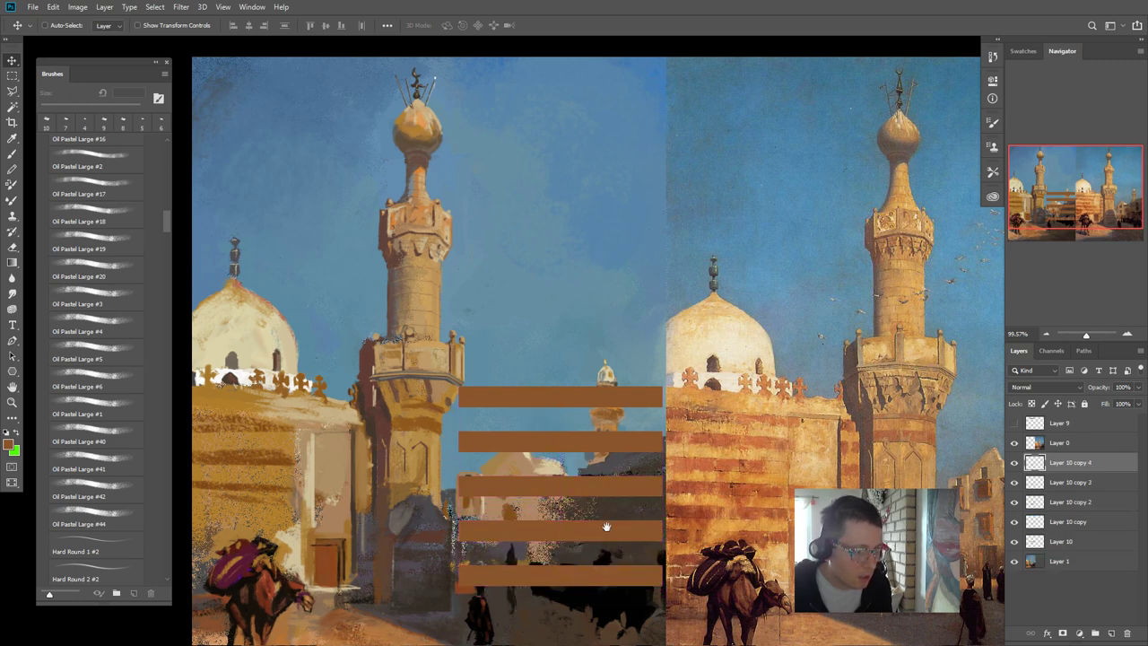
pyautogui.moveTo(607, 527); pyautogui.dragTo(606, 473)
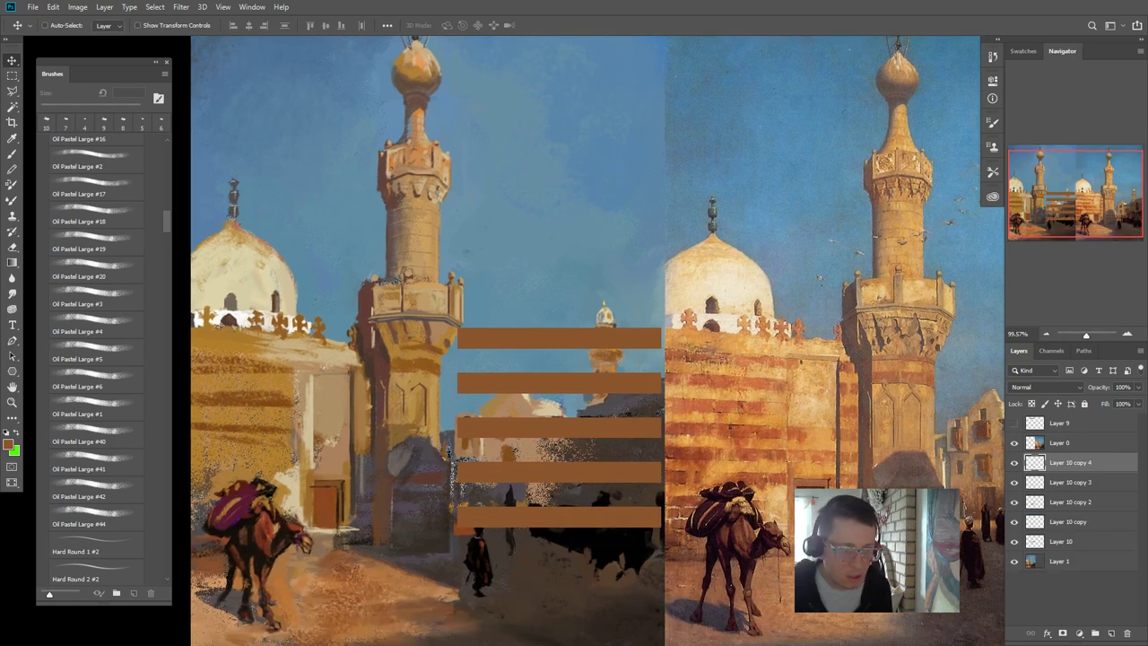
# - Merge all the copied bar layers down into Layer 10, leaving the five stripes on one visible layer
pyautogui.hotkey('ctrl', 'e')
pyautogui.hotkey('ctrl', 'e')
pyautogui.hotkey('ctrl', 'e')
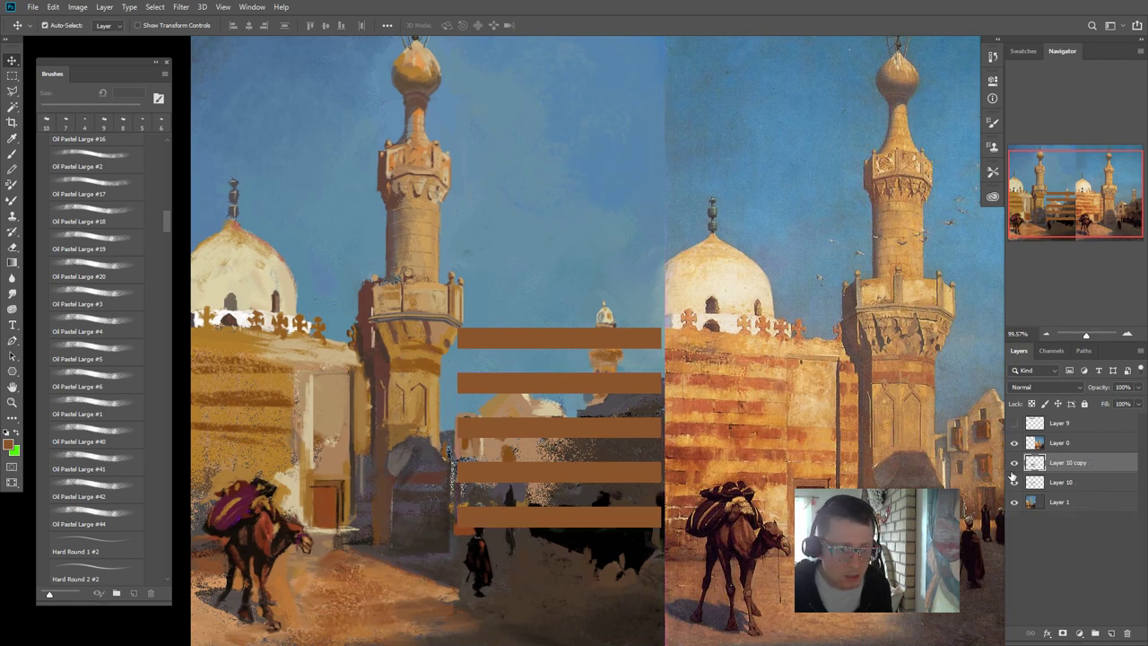
pyautogui.press('Delete')
pyautogui.click(1015, 462)
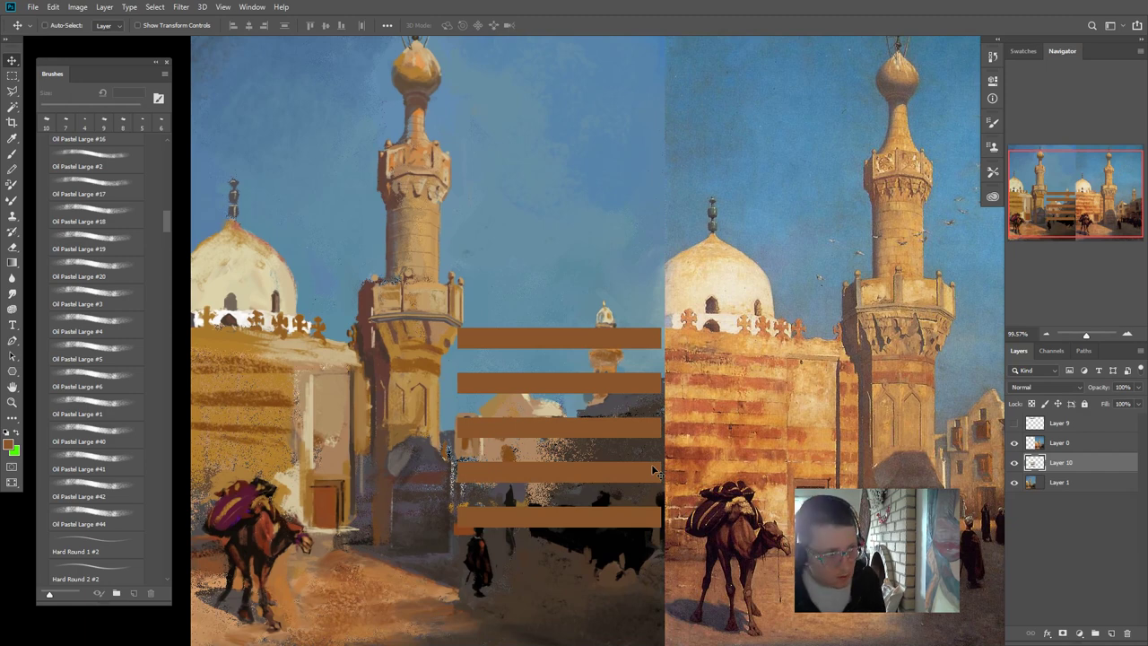
# - Transform the stripe stack, narrowing it to about 90% of its width and flattening it to about 54% of its height
pyautogui.hotkey('ctrl', 't')
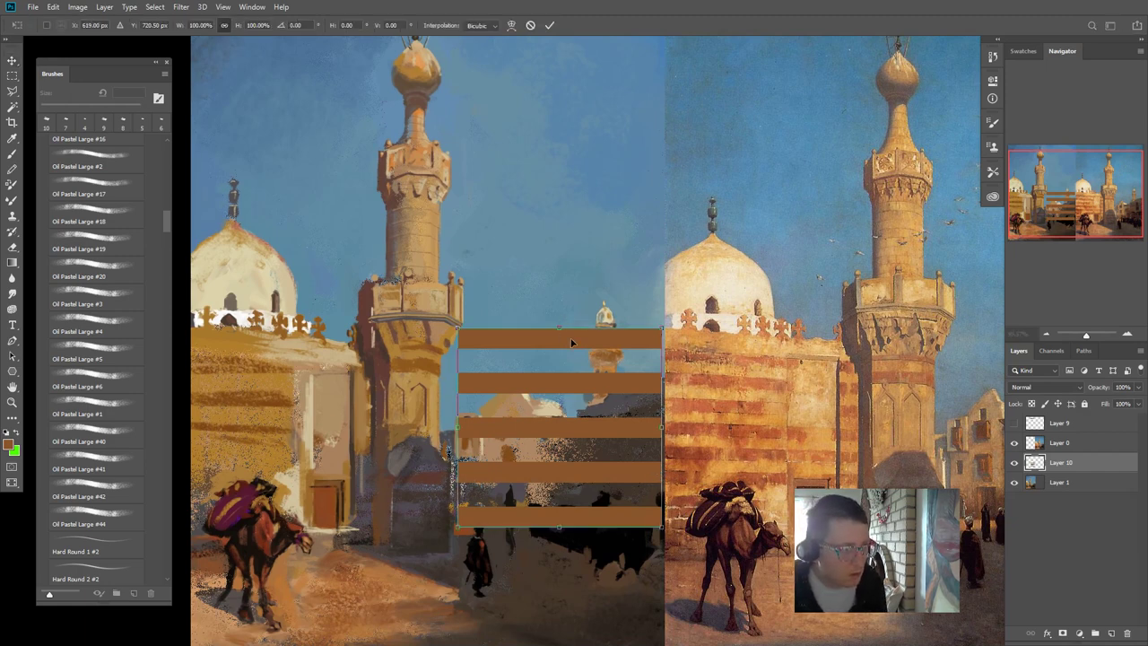
pyautogui.moveTo(558, 329); pyautogui.dragTo(577, 356)
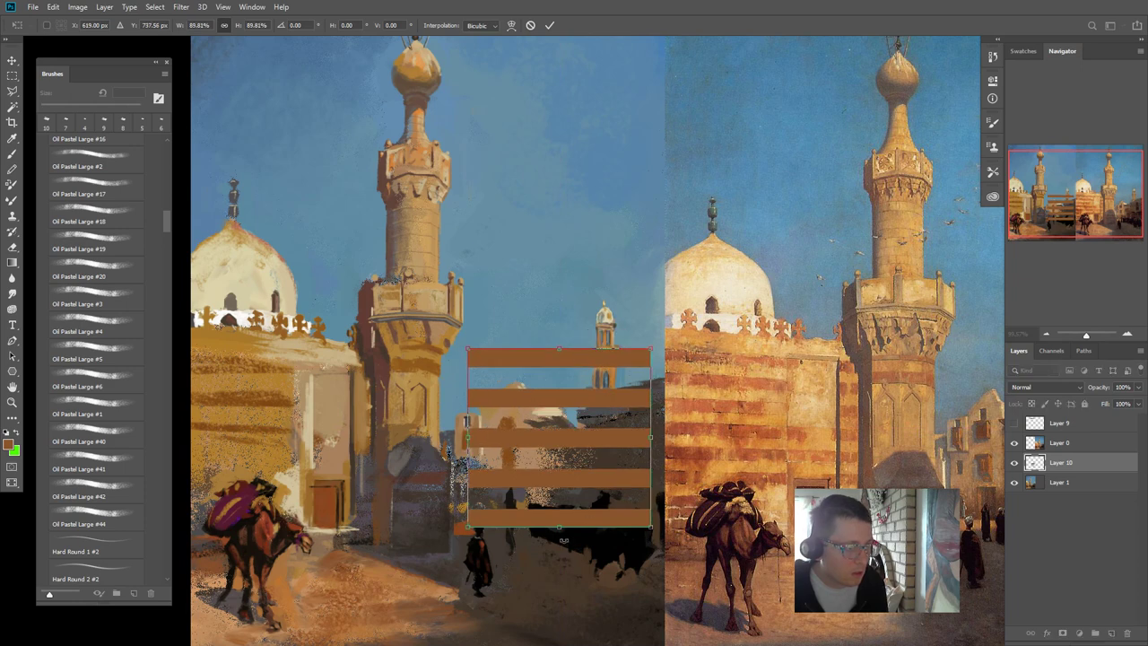
pyautogui.moveTo(558, 530); pyautogui.dragTo(576, 459)
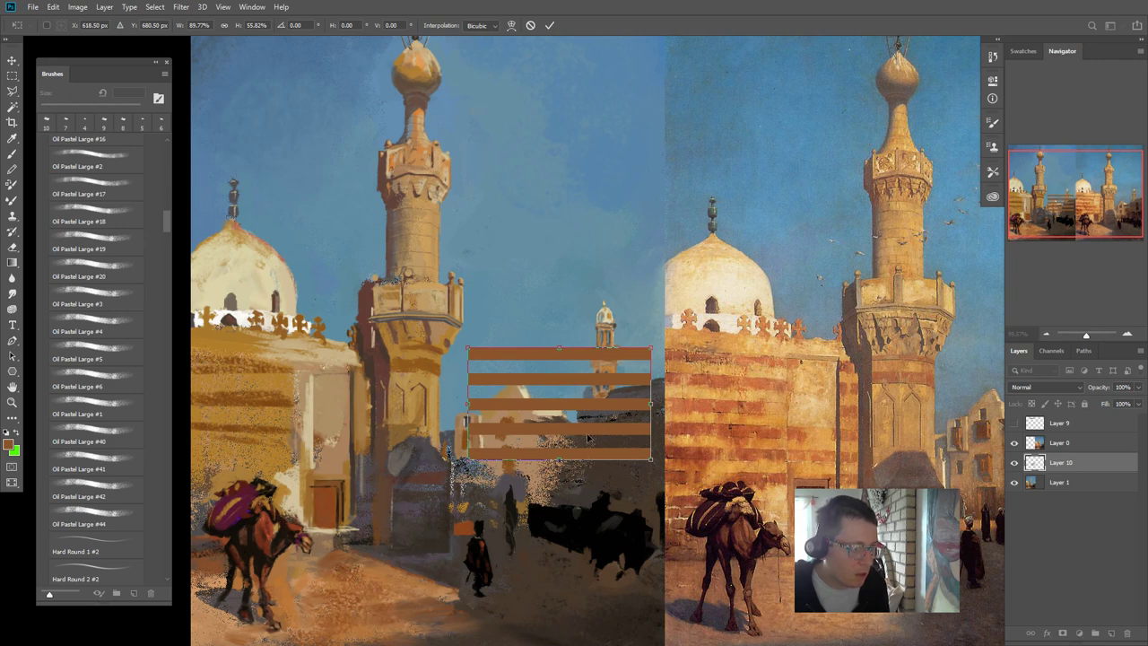
pyautogui.moveTo(558, 460); pyautogui.dragTo(563, 454)
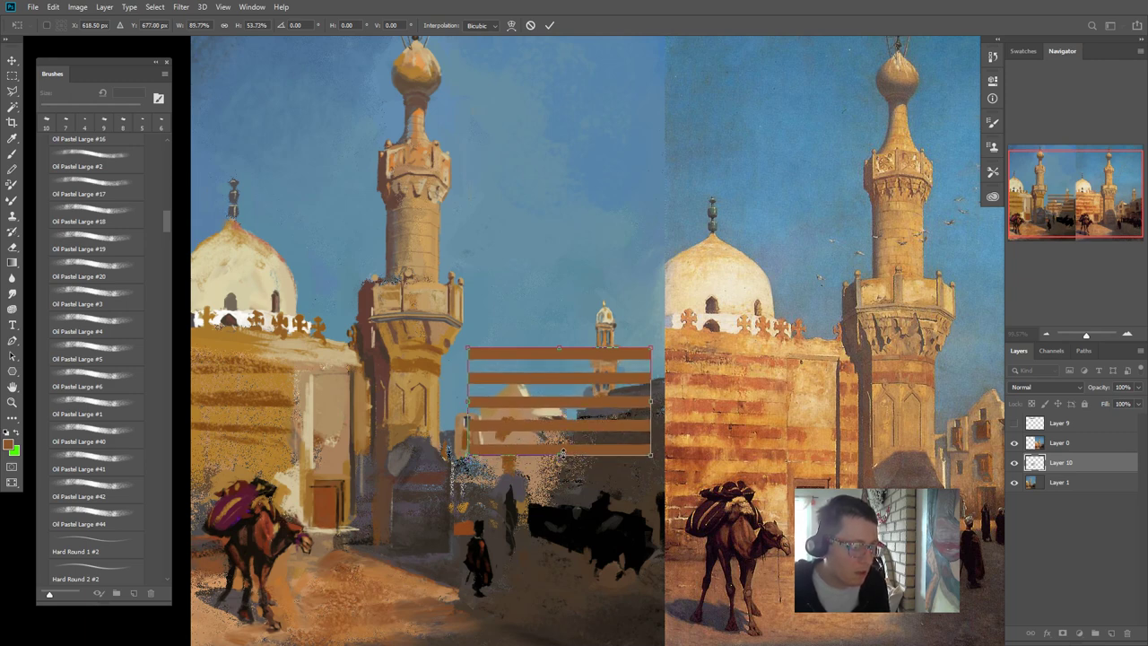
pyautogui.press('Return')
# - Select the lowest brown stripe with the Rectangular Marquee, place a copy one spacing below it, and deselect
pyautogui.scroll(-3, 562, 452)
pyautogui.scroll(4, 575, 465)
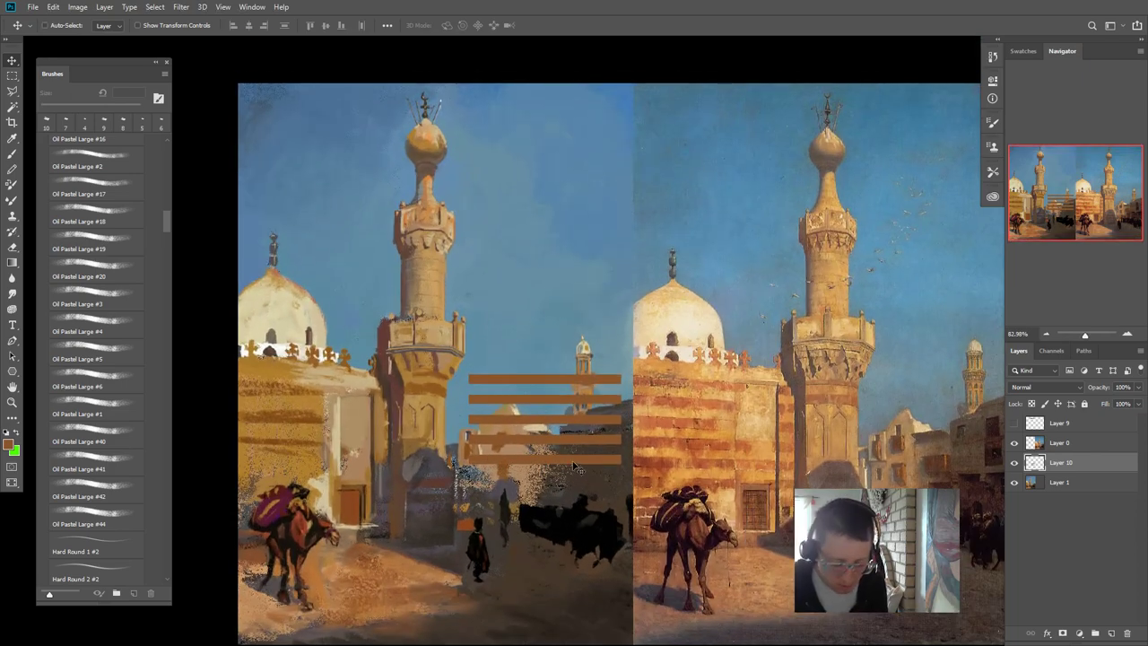
pyautogui.press('m')
pyautogui.moveTo(630, 449); pyautogui.dragTo(446, 485)
pyautogui.press('v')
pyautogui.moveTo(521, 461); pyautogui.dragTo(560, 482)
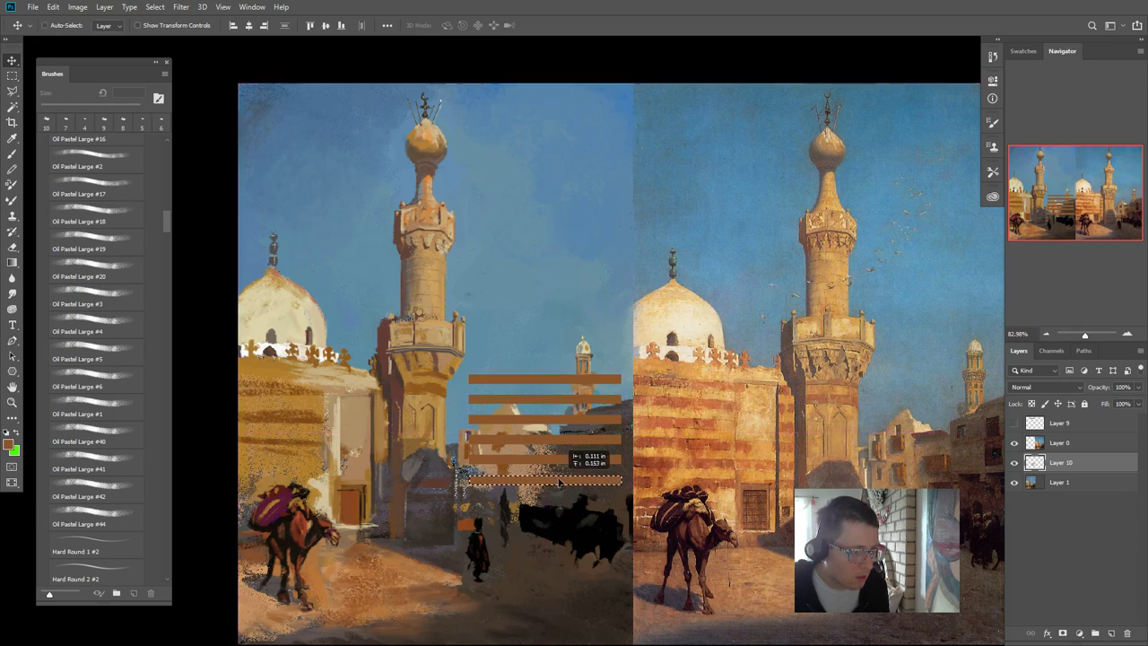
pyautogui.hotkey('ctrl', 'd')
# - Start a free transform on the stripes and move them over the domed building's wall in the painting
pyautogui.scroll(-2, 558, 485)
pyautogui.scroll(-1, 558, 484)
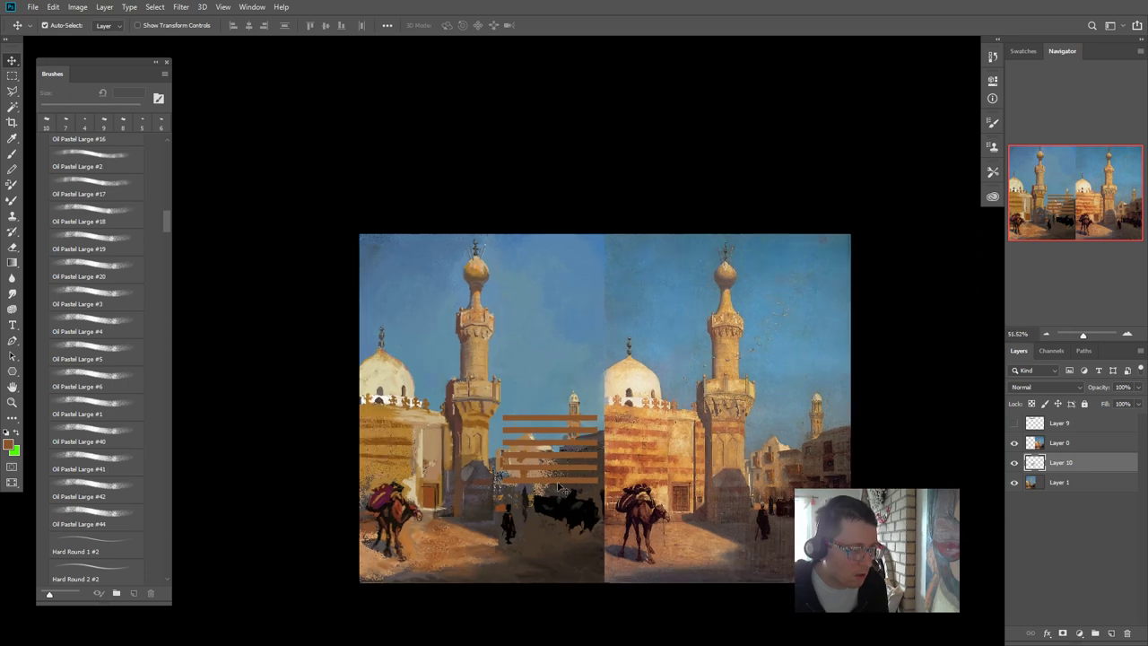
pyautogui.hotkey('ctrl', 't')
pyautogui.moveTo(558, 482); pyautogui.dragTo(405, 471)
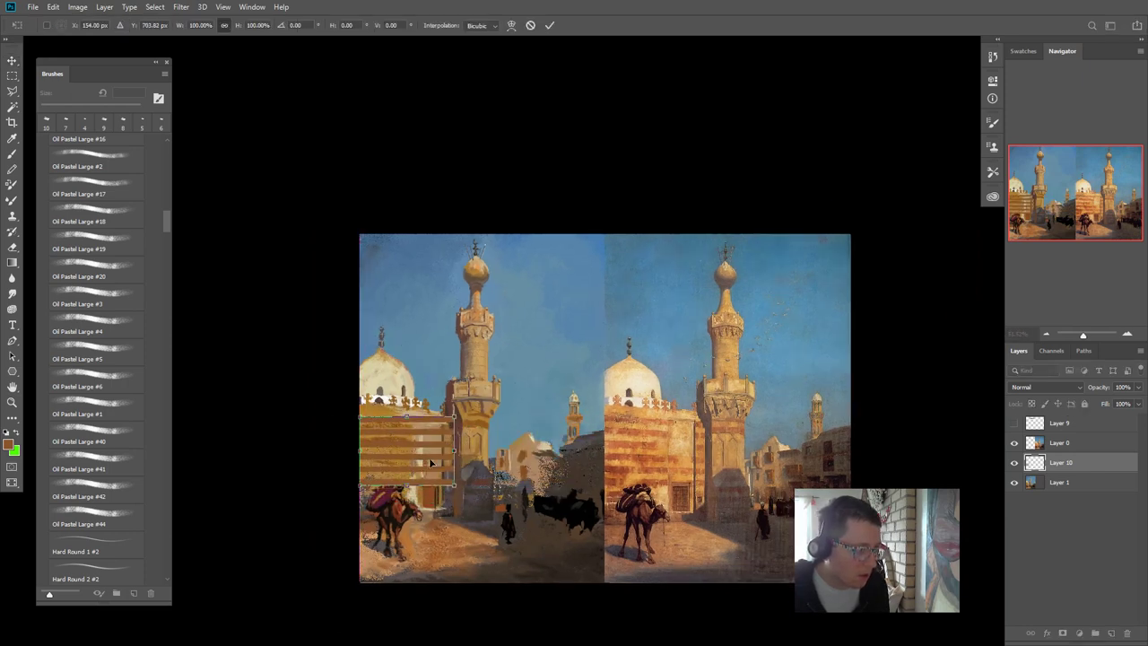
# - Distort the stripes' upper and lower corners beside the tower to follow the wall's perspective, and apply the transform
pyautogui.rightClick(424, 451)
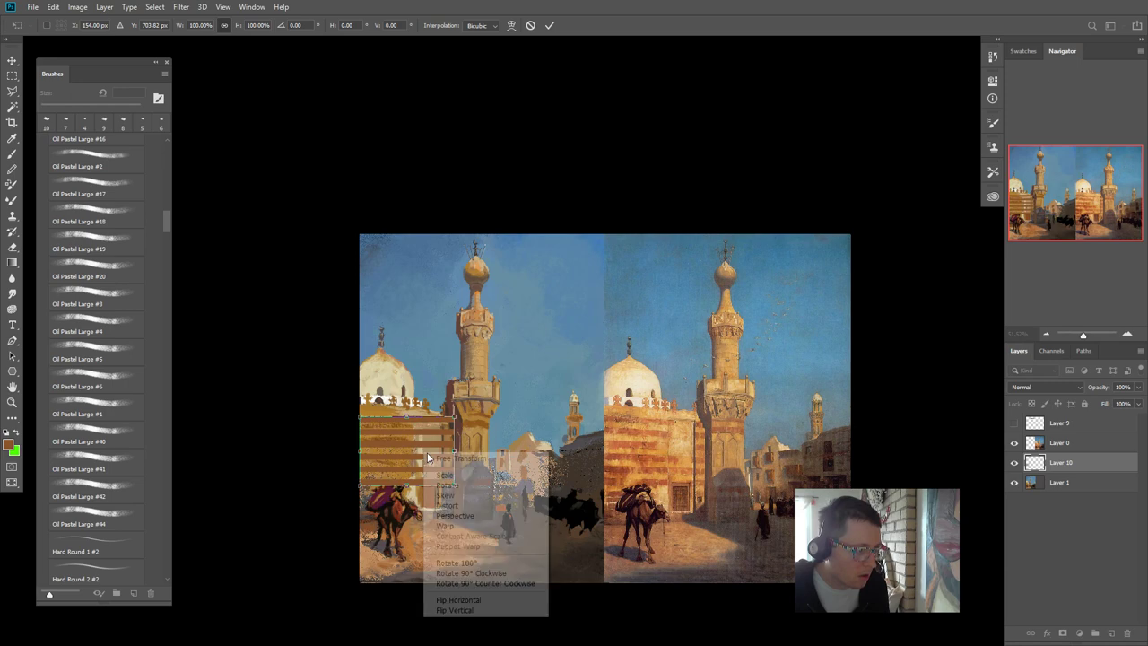
pyautogui.click(448, 505)
pyautogui.scroll(2, 455, 482)
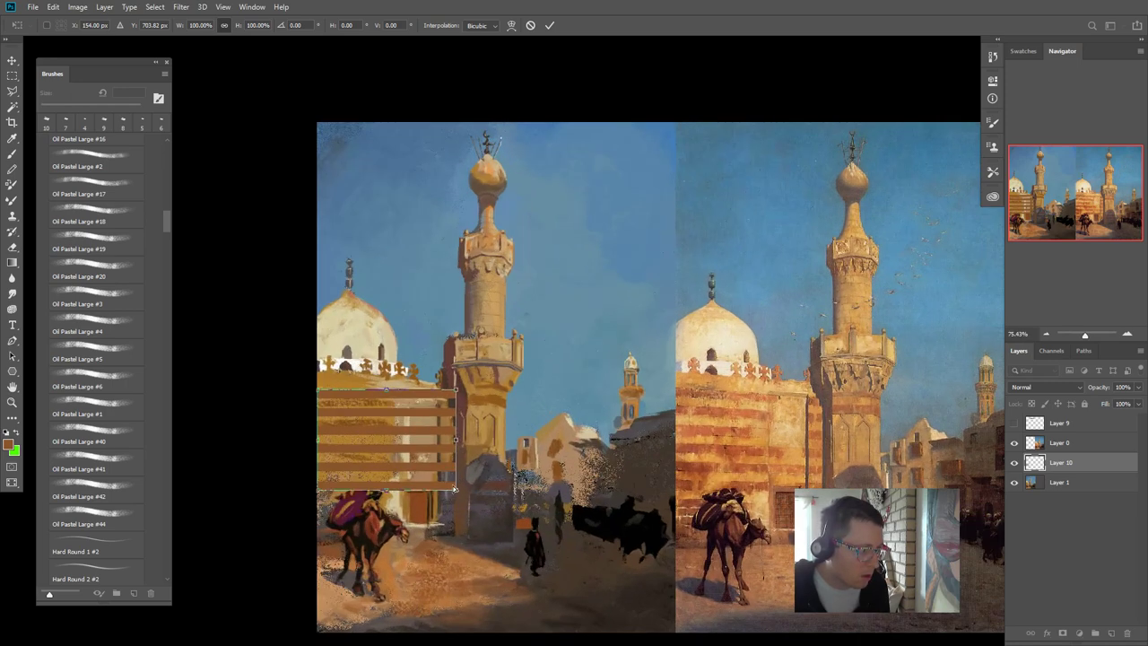
pyautogui.moveTo(455, 492); pyautogui.dragTo(452, 483)
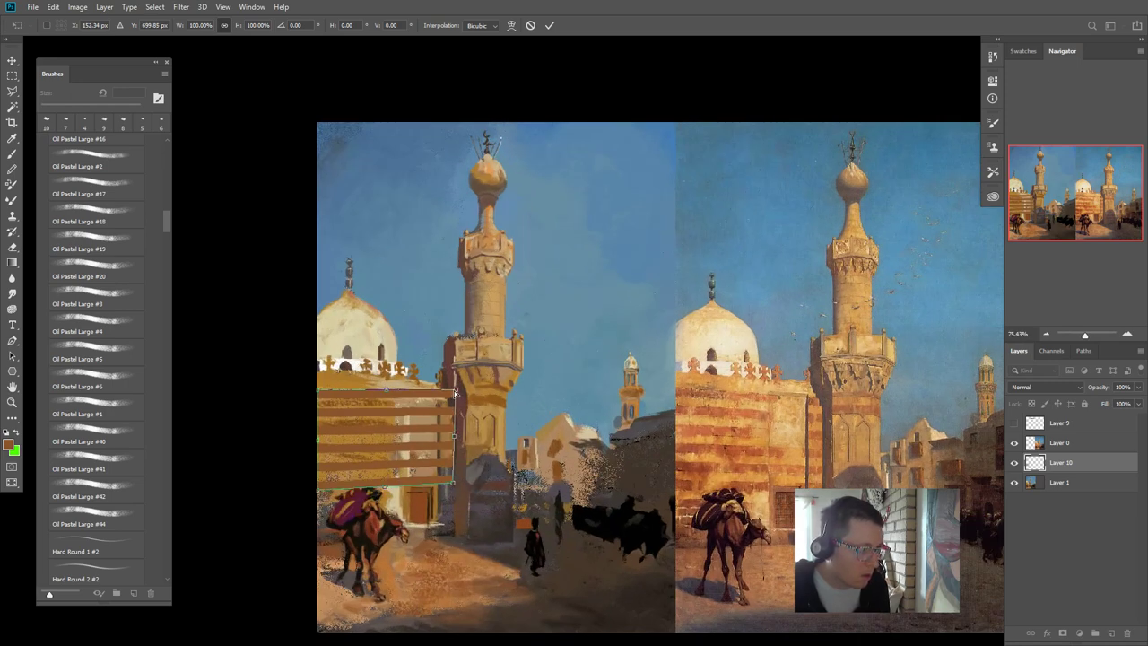
pyautogui.moveTo(454, 390); pyautogui.dragTo(452, 406)
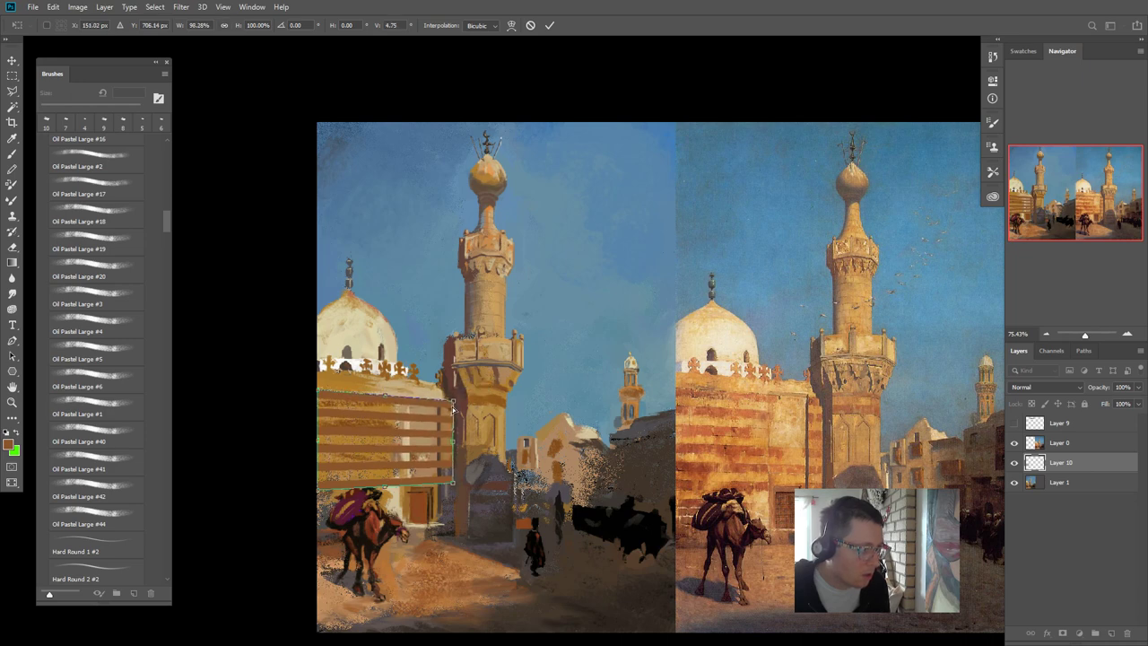
pyautogui.moveTo(453, 485); pyautogui.dragTo(451, 490)
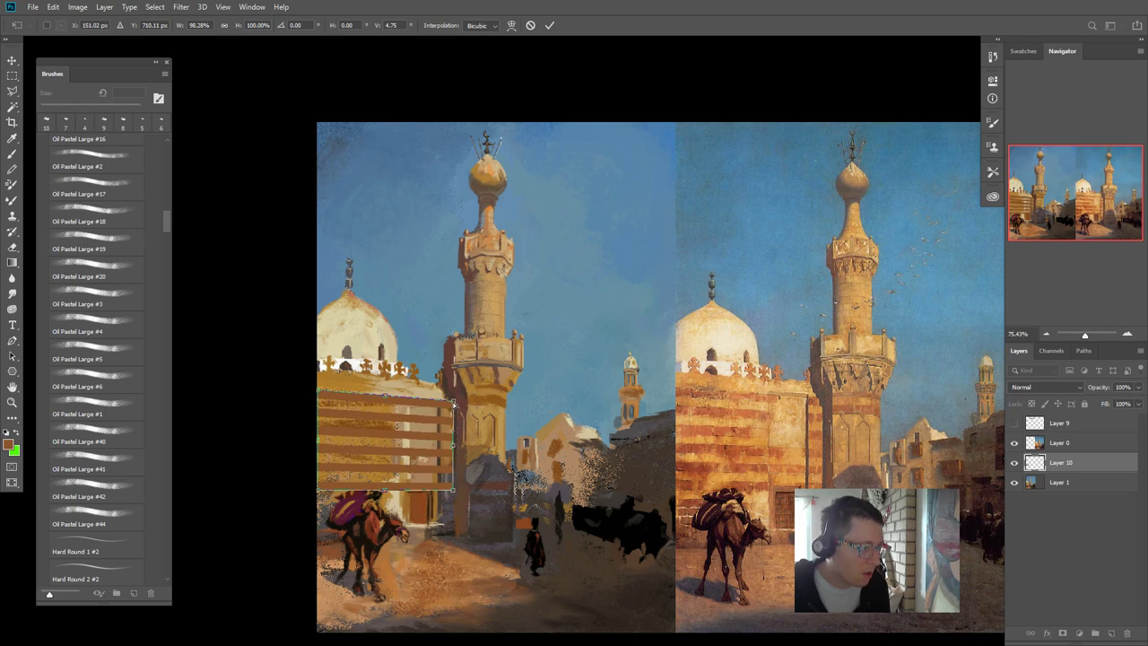
pyautogui.press('Return')
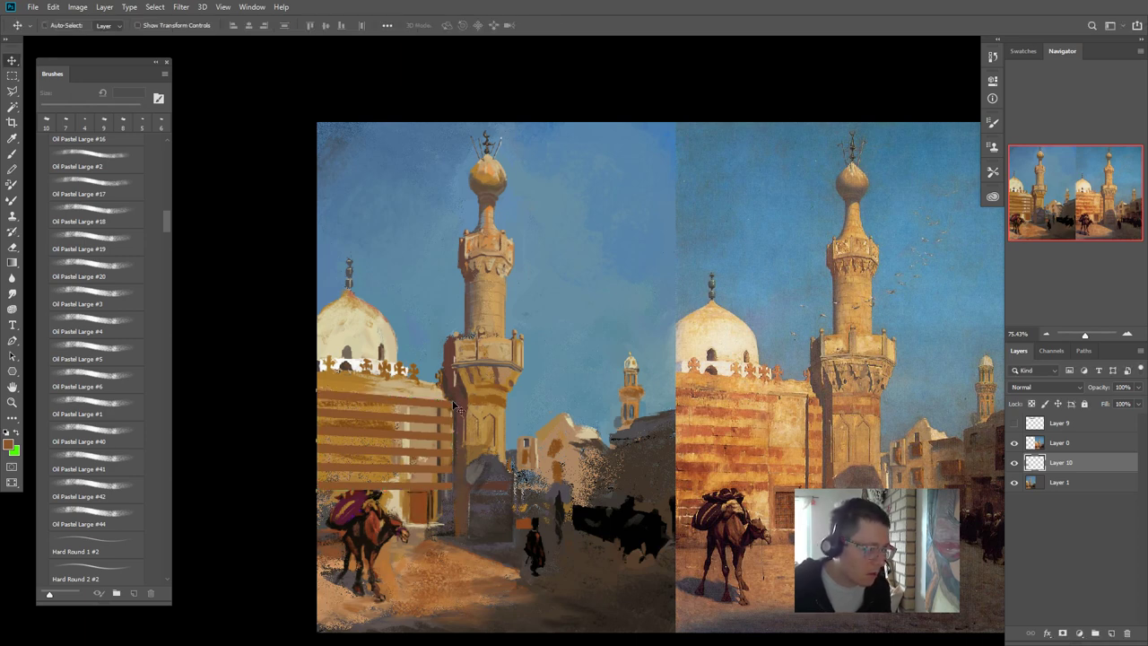
# - Try the Multiply blend mode at 56% opacity on the stripes layer and compare the wall with the reference
pyautogui.hotkey('alt', 'shift', 'c')
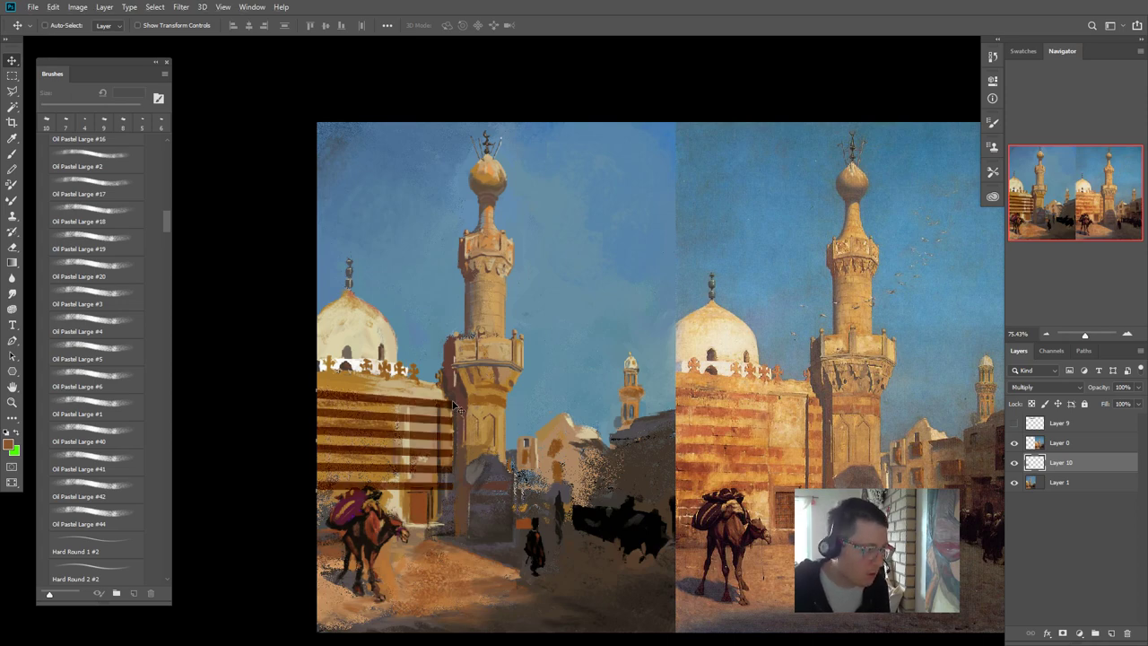
pyautogui.press('2')
pyautogui.press('5')
pyautogui.press('5')
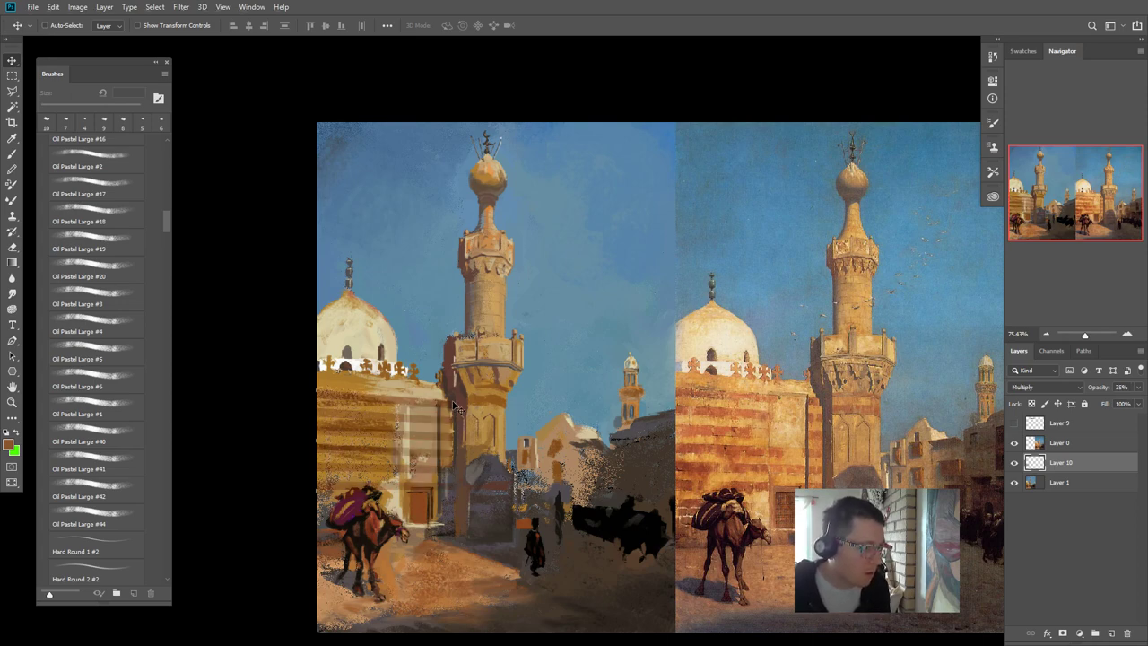
pyautogui.scroll(2, 523, 502)
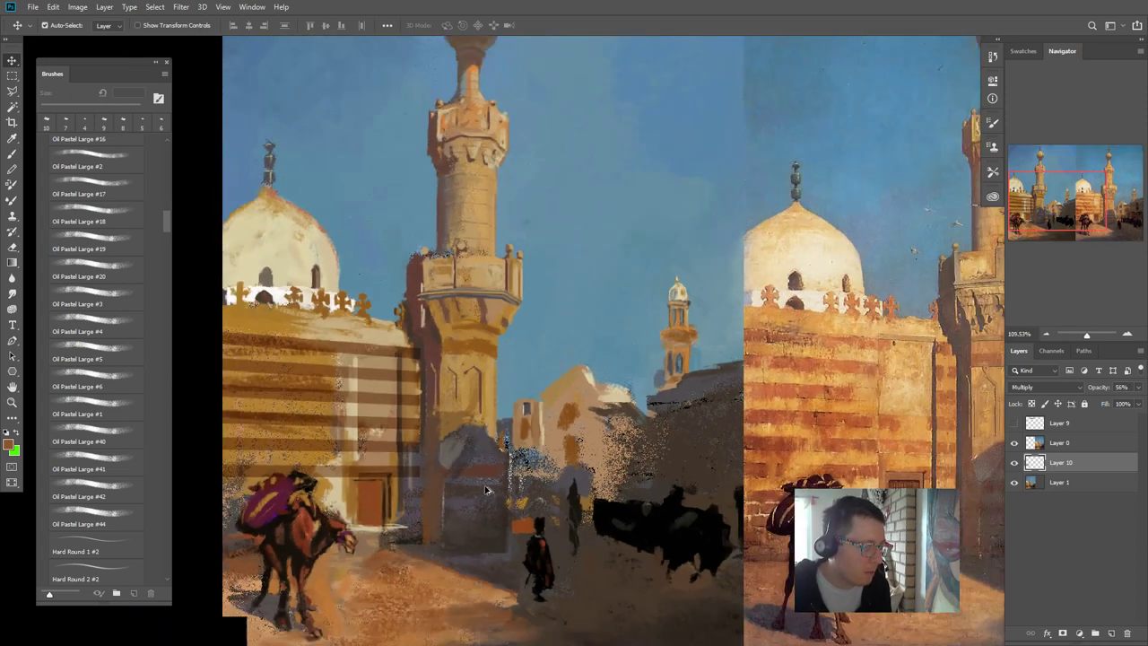
pyautogui.scroll(-1, 487, 484)
pyautogui.scroll(-3, 395, 411)
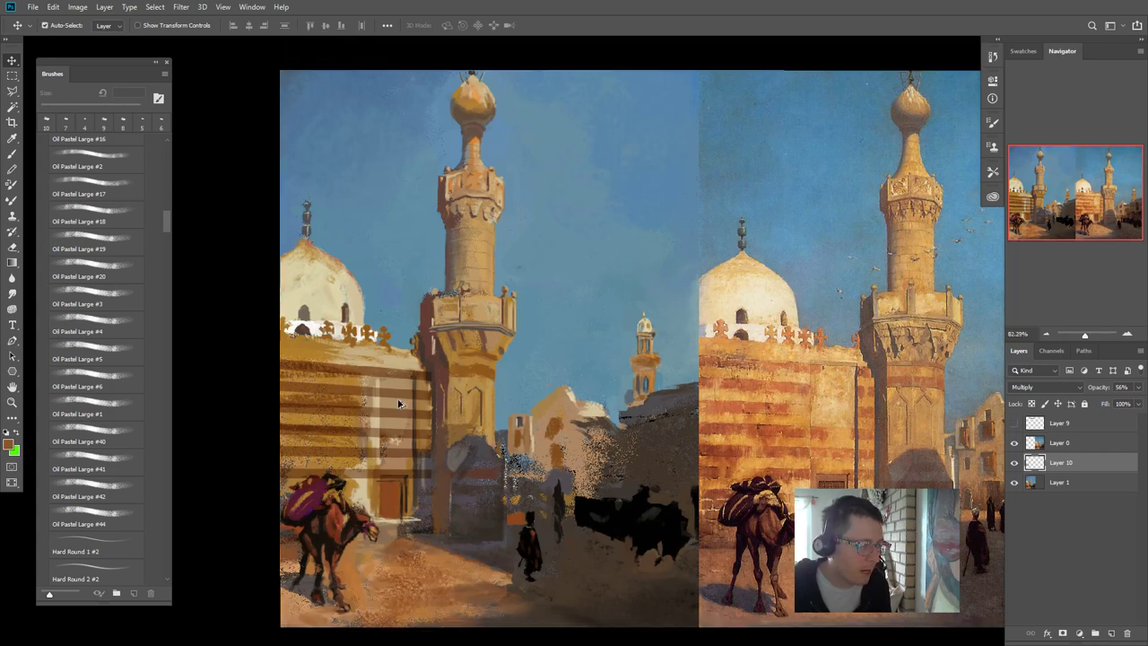
pyautogui.scroll(3, 583, 427)
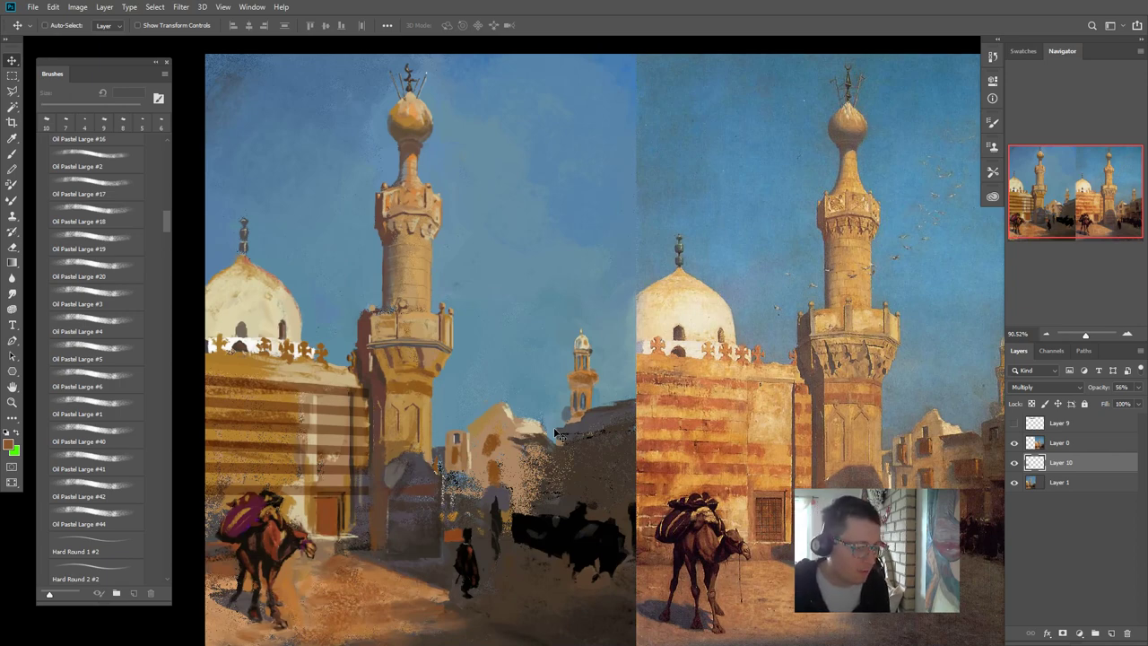
pyautogui.scroll(-2, 554, 427)
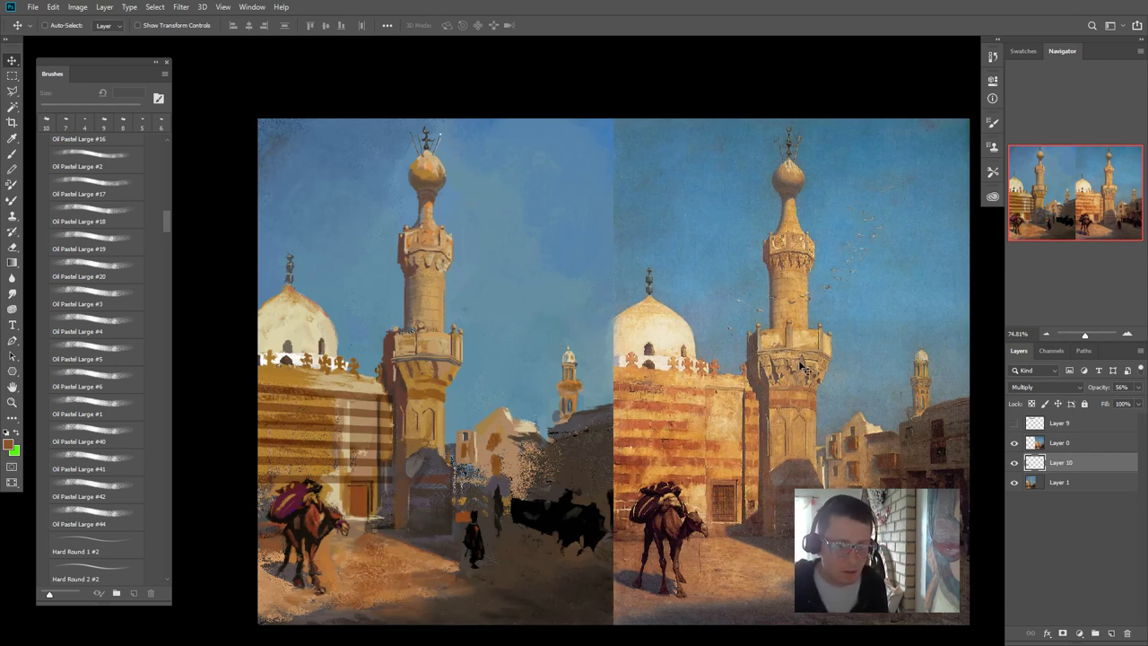
# - Restore the stripes layer to the Normal blend mode at 100% opacity
pyautogui.hotkey('shift', 'alt', 'n')
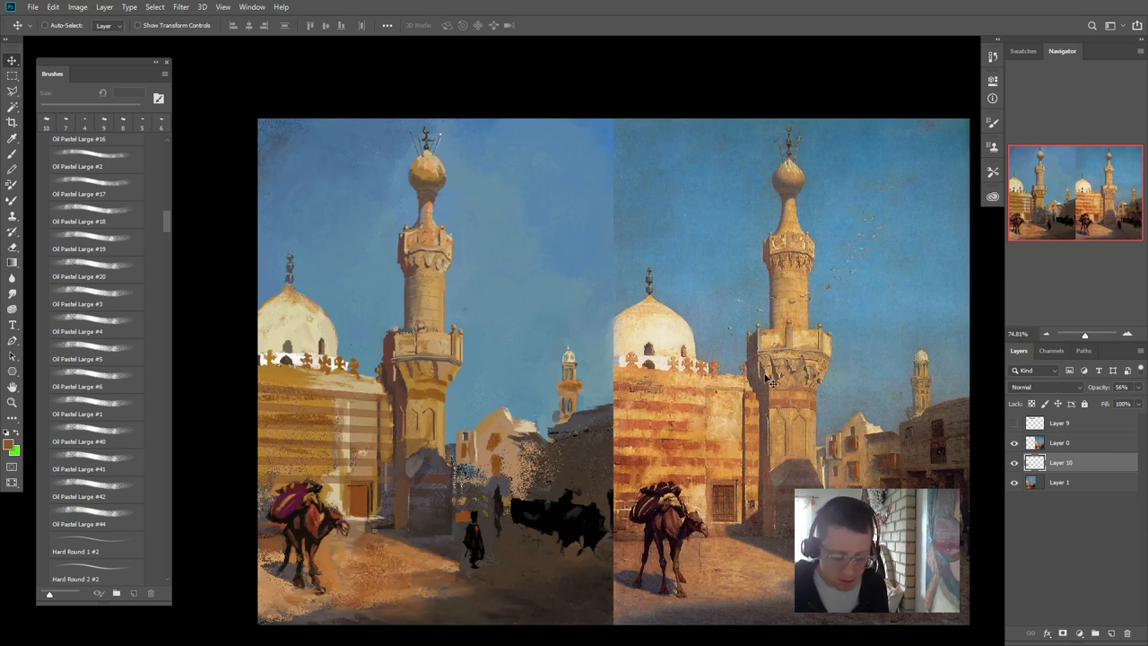
pyautogui.press('0')
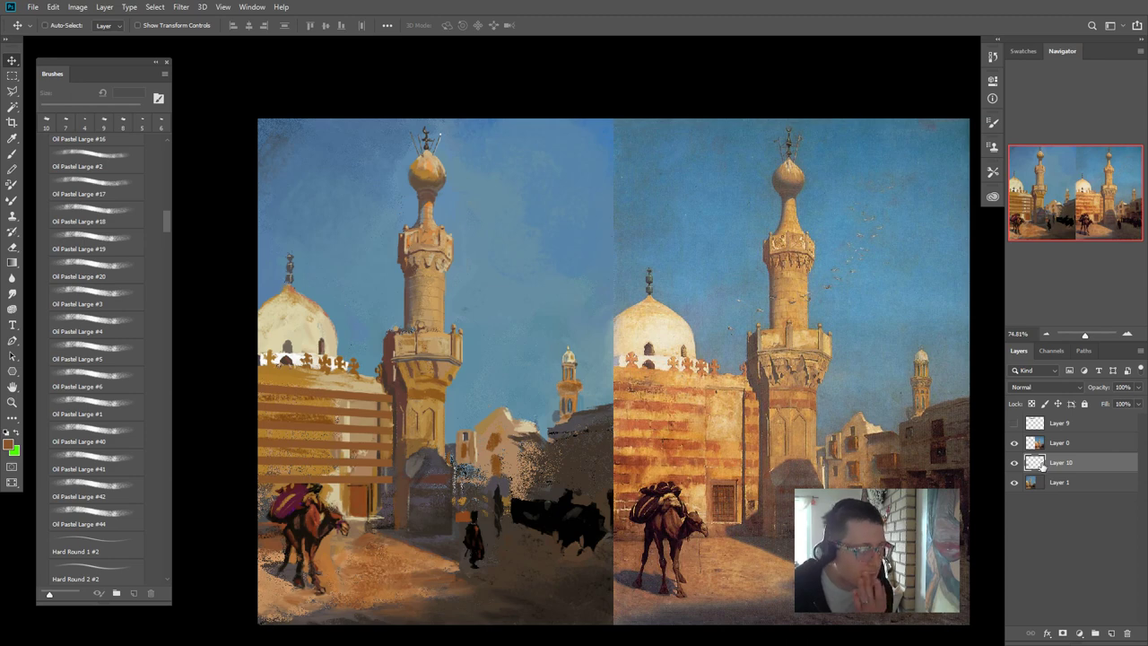
# - Load Layer 10's stripes as a selection and hide that layer, then clear the selection and make Layer 1 active
pyautogui.press('ctrl')
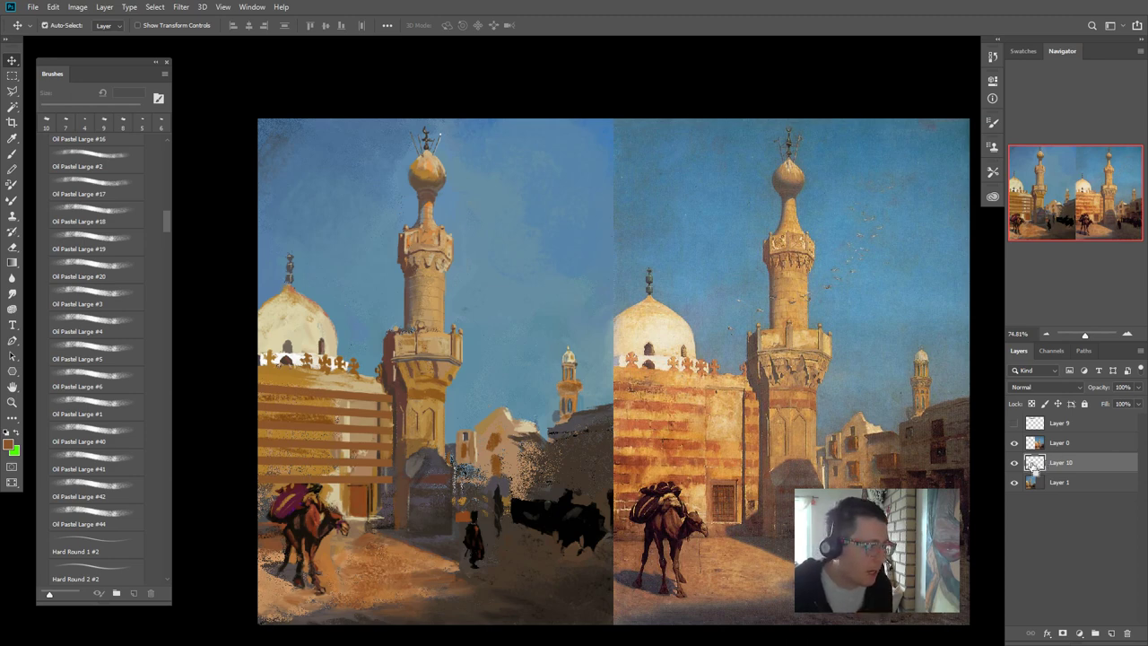
pyautogui.keyDown('ctrl'); pyautogui.click(1034, 463); pyautogui.keyUp('ctrl')
pyautogui.click(1014, 462)
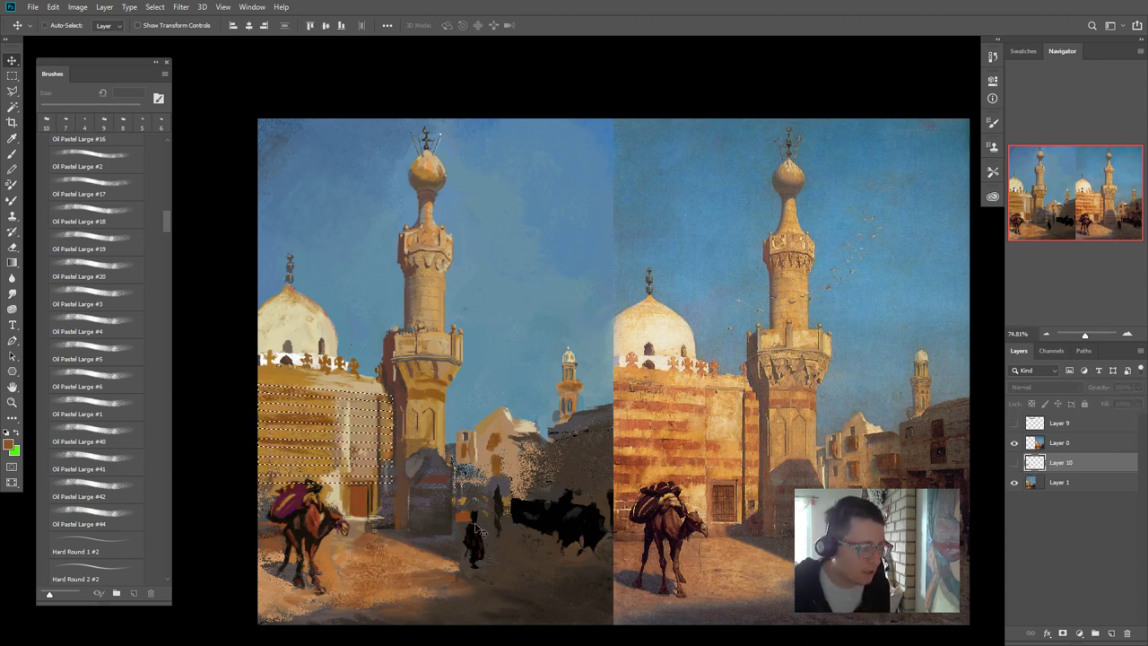
pyautogui.hotkey('ctrl', 'd')
pyautogui.click(1063, 485)
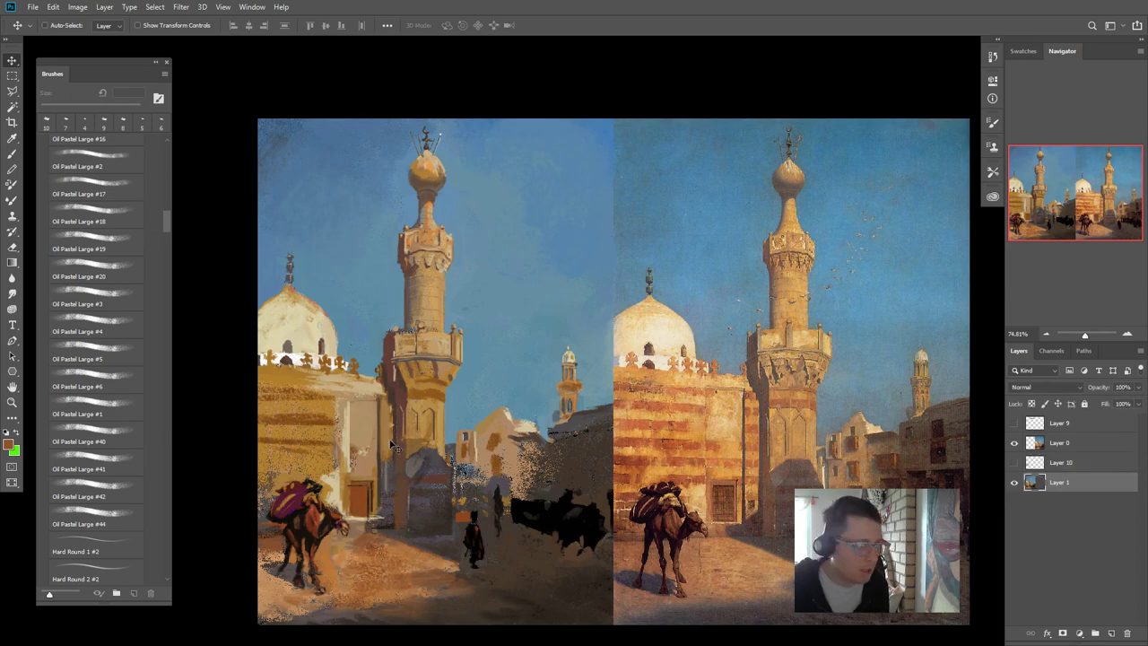
# - Switch to the Brush tool on Layer 1 and enlarge the brush to 40 px for painting the domed building's wall
pyautogui.press('b')
pyautogui.scroll(2, 351, 464)
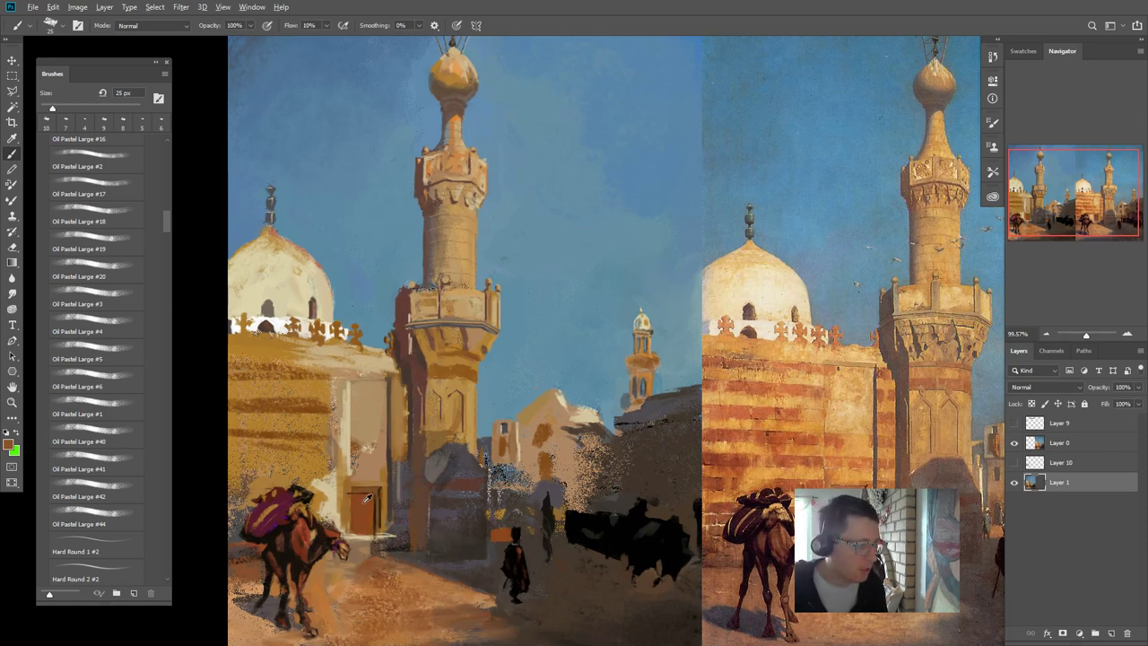
pyautogui.press(']')
pyautogui.press(']')
pyautogui.press(']')
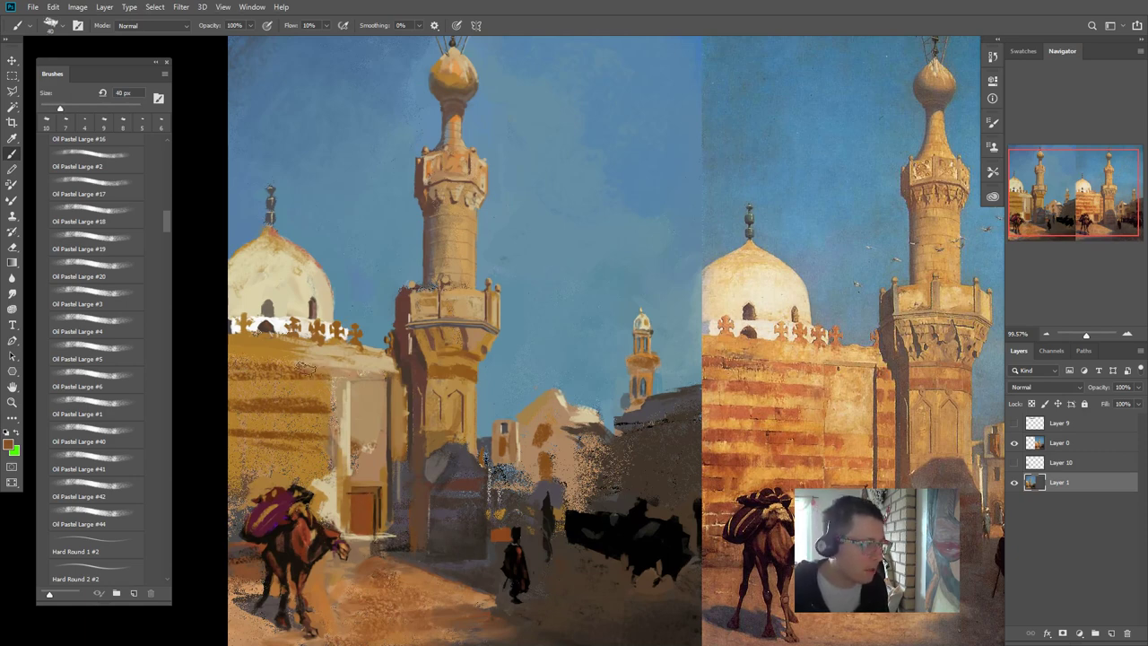
# - Try a reddish-brown stroke across the building's upper wall, undo it, and check for an active selection in Quick Mask
pyautogui.moveTo(305, 373)
pyautogui.mouseDown()
pyautogui.moveTo(256, 370)
pyautogui.moveTo(269, 367)
pyautogui.mouseUp()
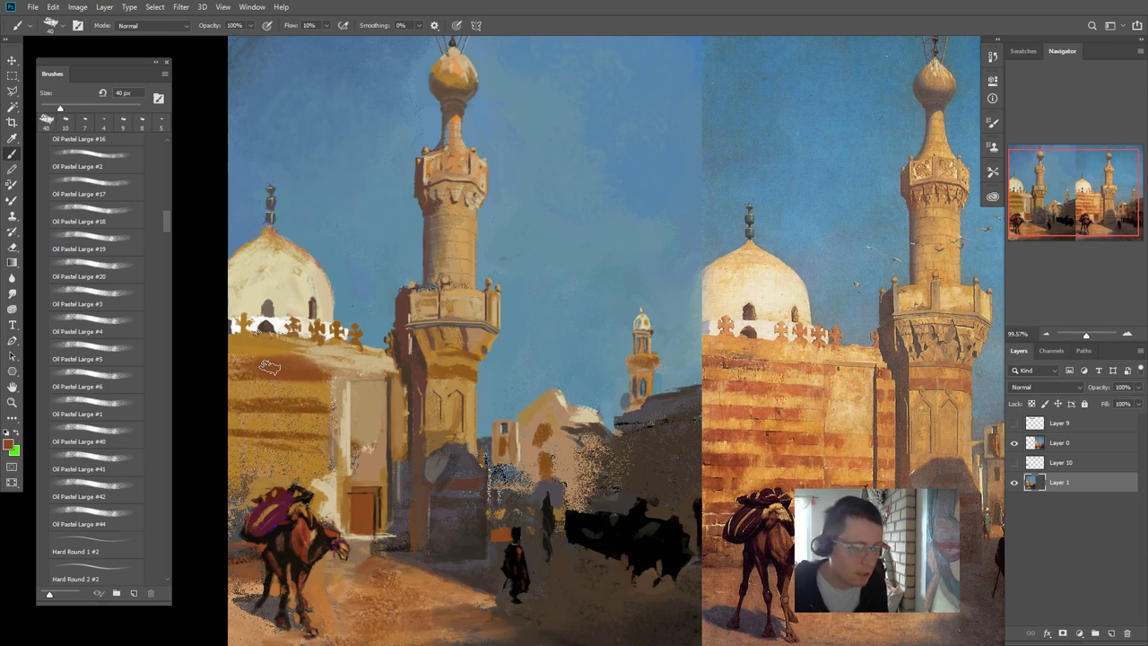
pyautogui.hotkey('ctrl', 'z')
pyautogui.press('q')
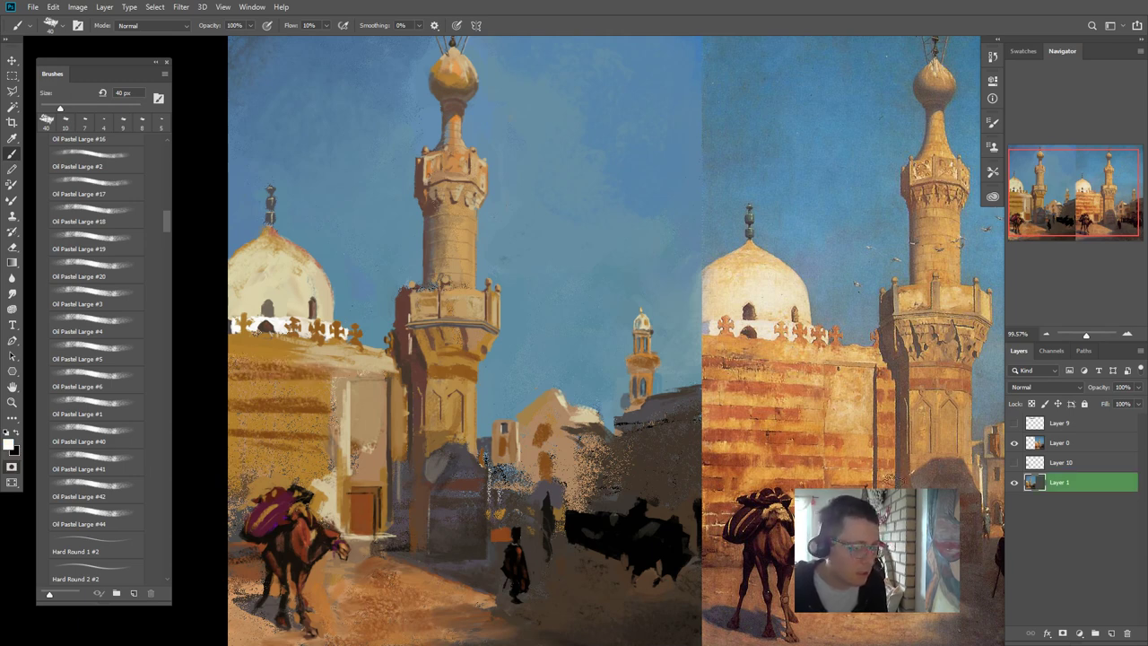
pyautogui.press('q')
# - Load Layer 10's stripes as a selection, hide that layer, and make Layer 1 active with the selection outline hidden
pyautogui.click(1014, 462)
pyautogui.click(1046, 467)
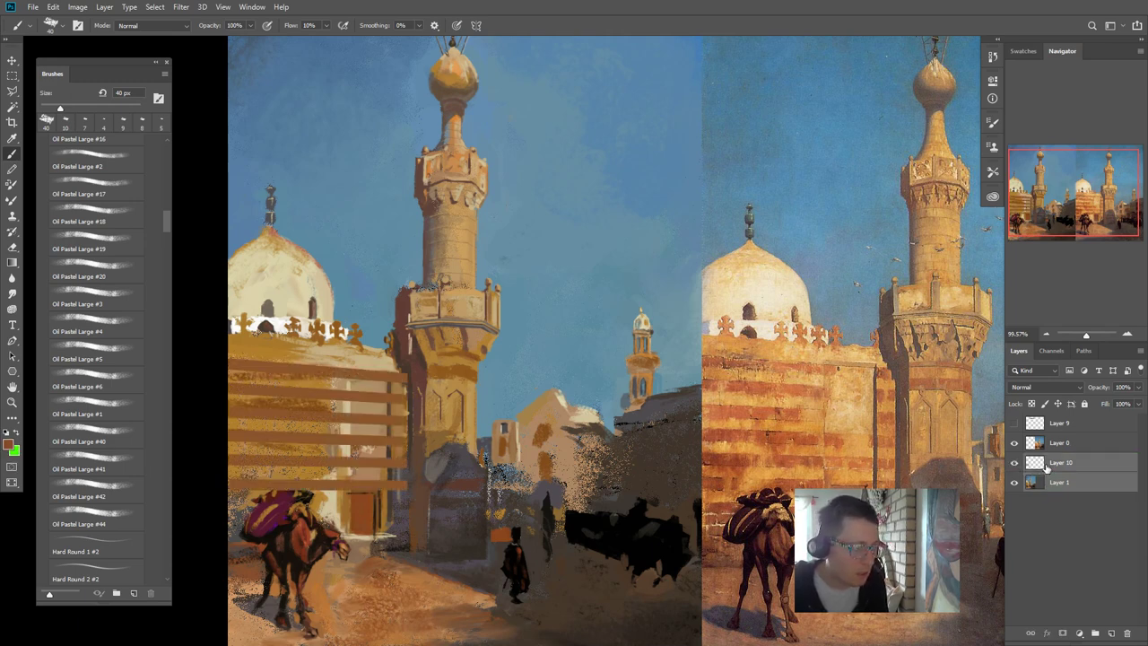
pyautogui.keyDown('ctrl'); pyautogui.click(1037, 462); pyautogui.keyUp('ctrl')
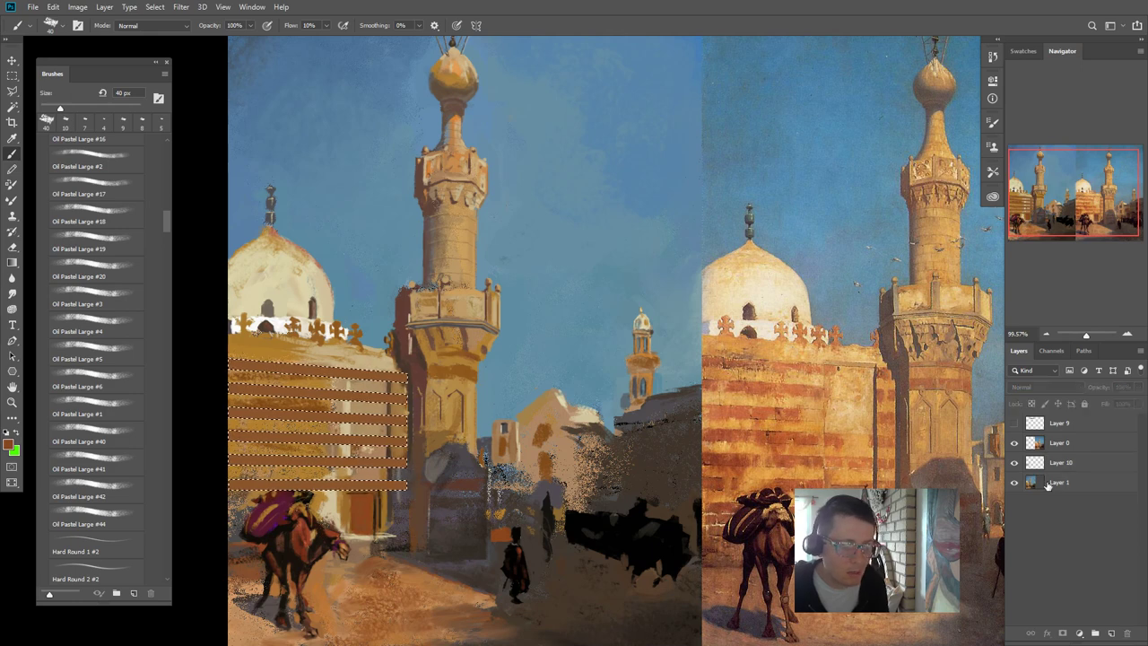
pyautogui.click(1015, 462)
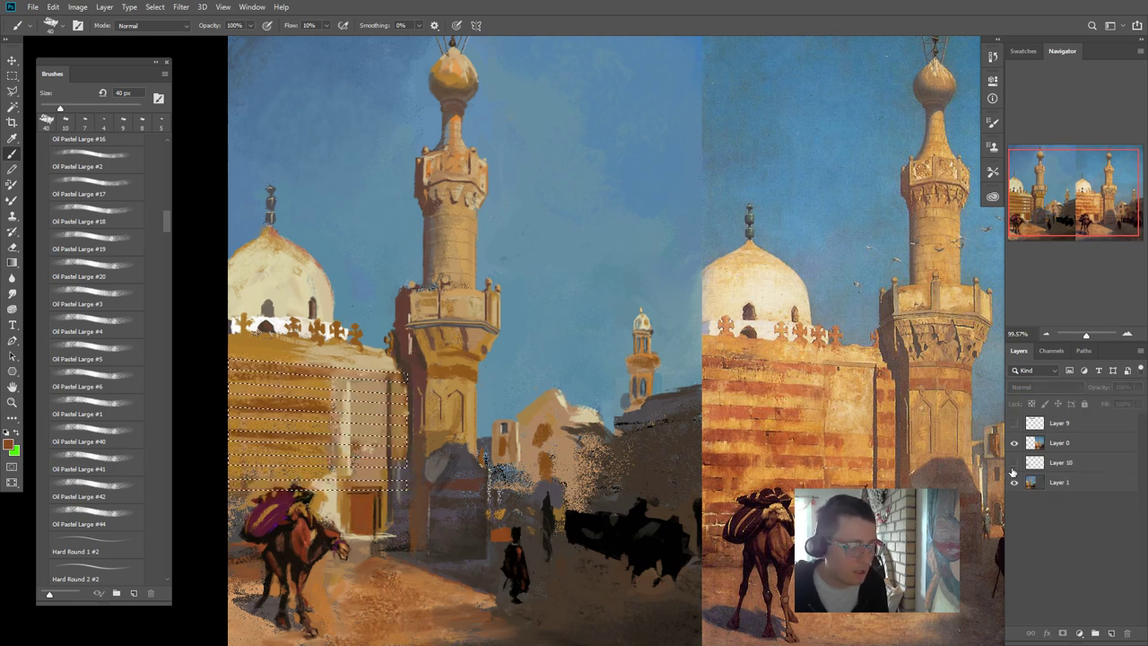
pyautogui.click(1032, 483)
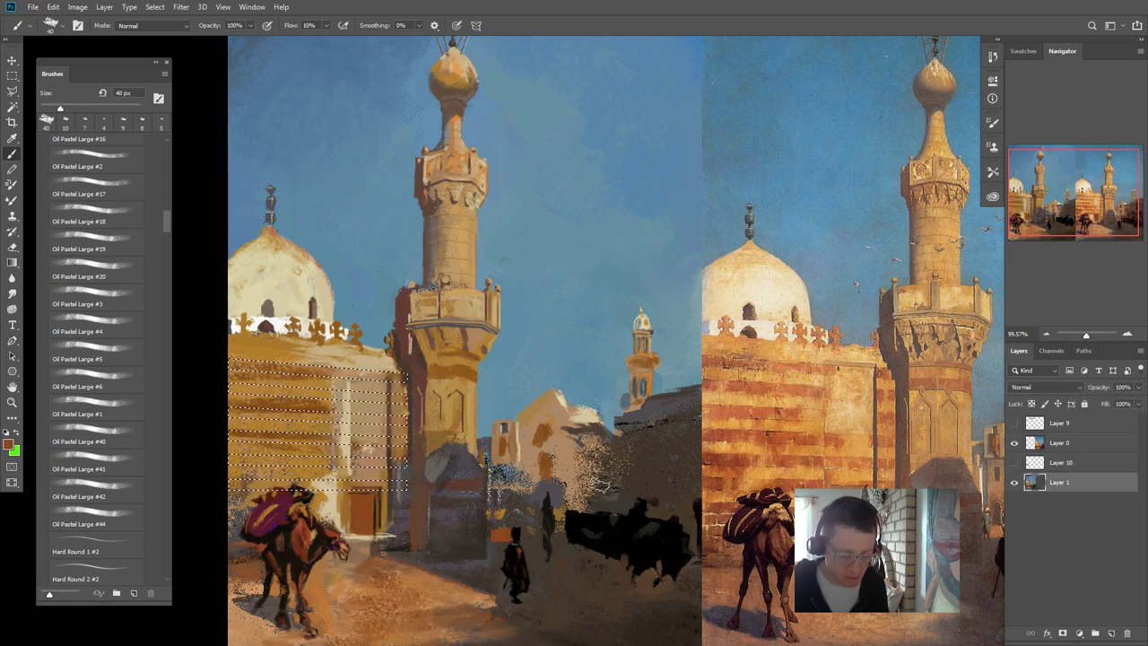
pyautogui.hotkey('ctrl', 'd')
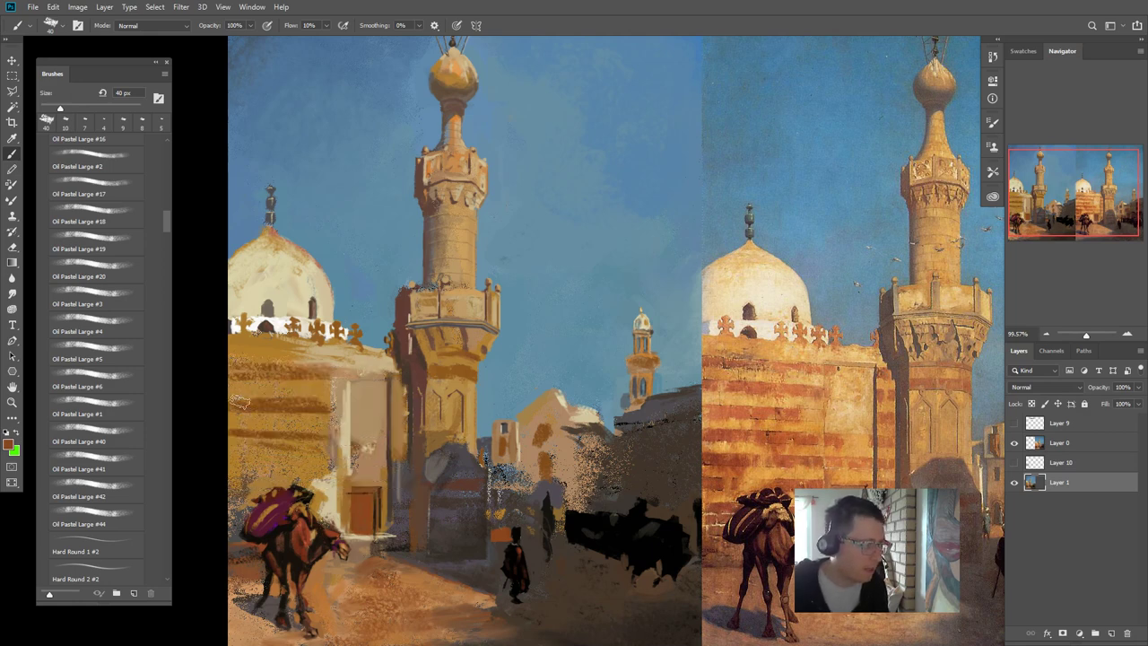
# - Paint reddish-brown into the domed building's upper wall stripes, reducing the brush from 40 px to 25 px
pyautogui.moveTo(303, 368)
pyautogui.mouseDown()
pyautogui.moveTo(225, 356)
pyautogui.moveTo(280, 373)
pyautogui.mouseUp()
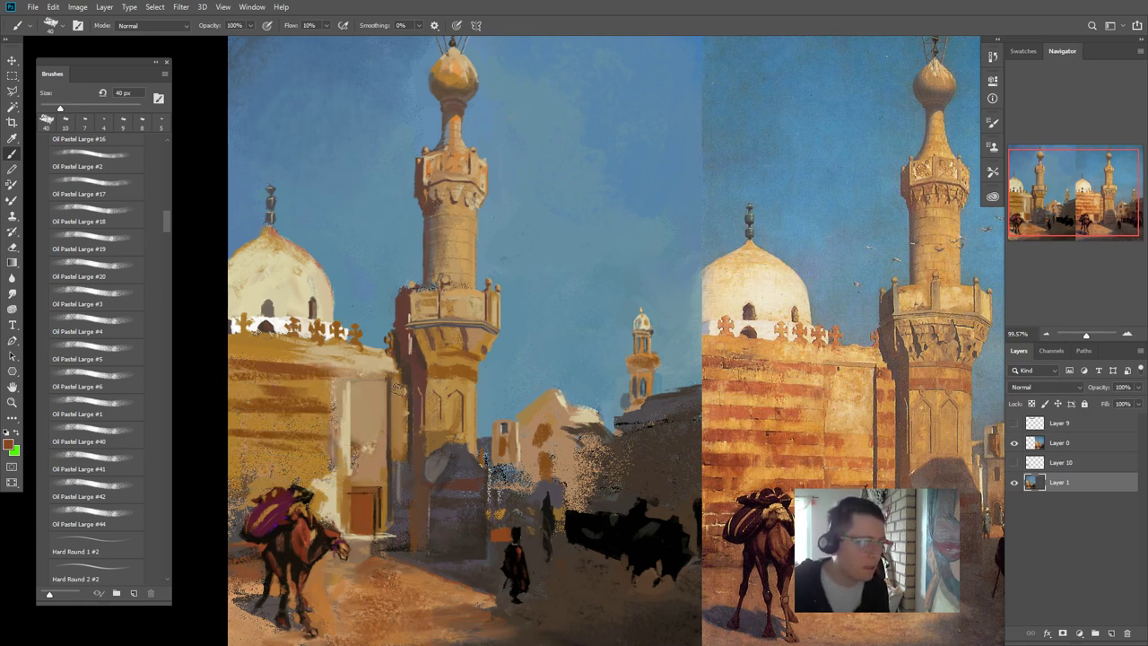
pyautogui.press('[')
pyautogui.moveTo(388, 375)
pyautogui.mouseDown()
pyautogui.moveTo(384, 394)
pyautogui.moveTo(401, 406)
pyautogui.mouseUp()
pyautogui.press('[')
pyautogui.press('[')
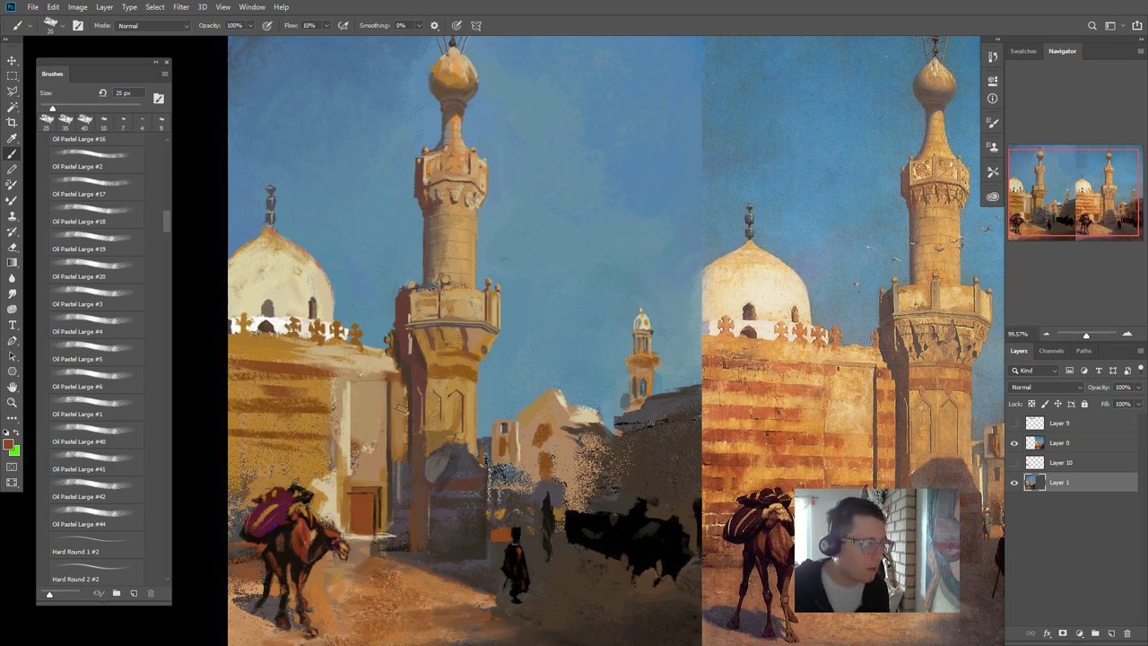
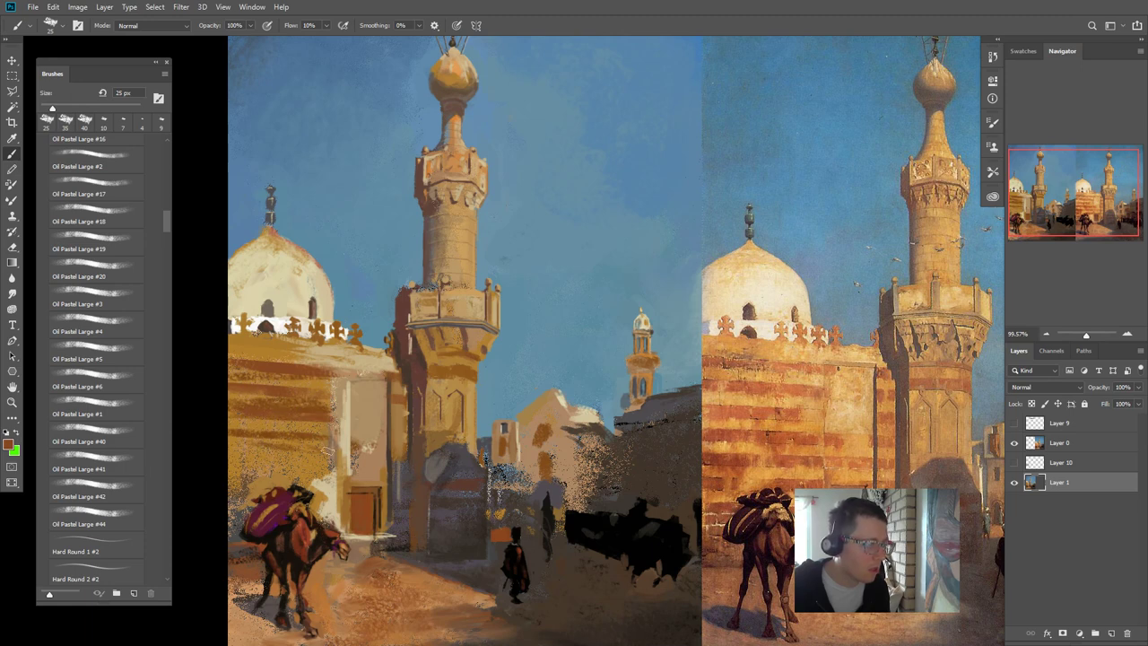
# - Paint the reddish-brown stripes down the lower wall to just above the camel, reducing the brush to 10 px for the lowest ones
pyautogui.press(']')
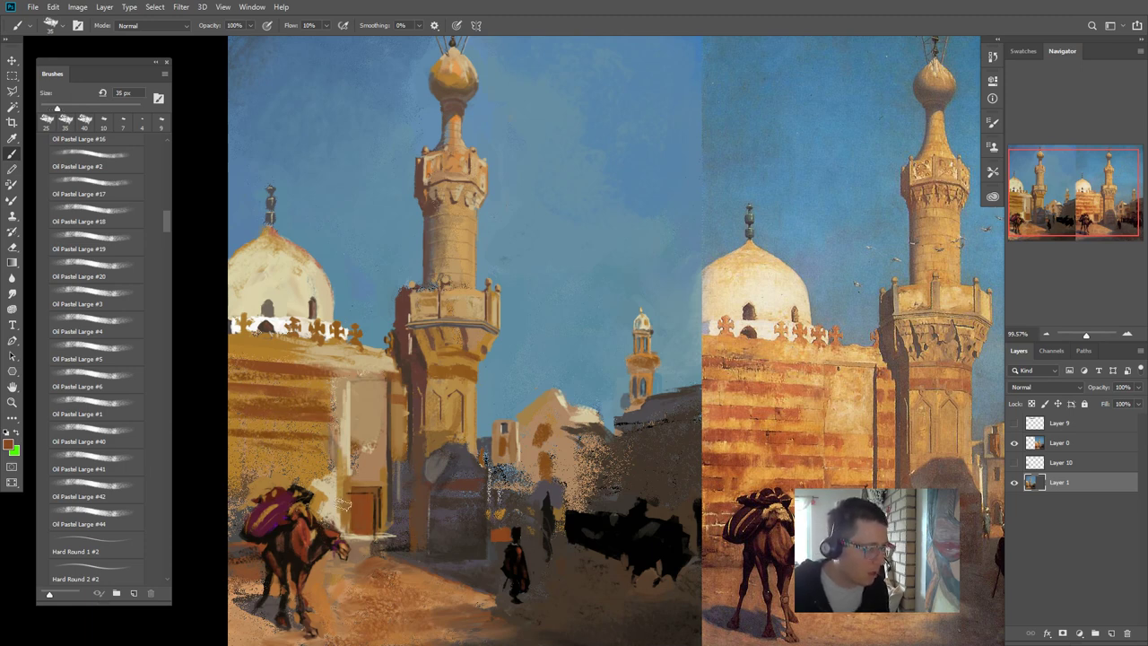
pyautogui.moveTo(314, 461)
pyautogui.mouseDown()
pyautogui.moveTo(236, 447)
pyautogui.moveTo(265, 461)
pyautogui.moveTo(232, 436)
pyautogui.mouseUp()
pyautogui.press('[')
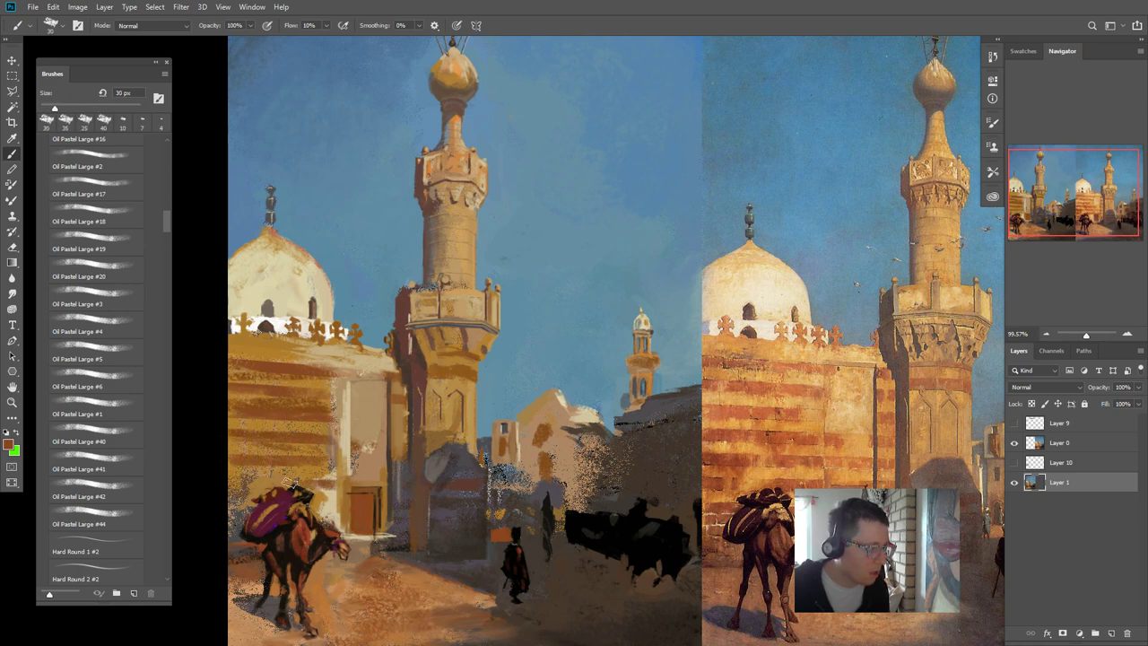
pyautogui.press('[')
pyautogui.moveTo(296, 486)
pyautogui.mouseDown()
pyautogui.moveTo(253, 487)
pyautogui.moveTo(266, 486)
pyautogui.mouseUp()
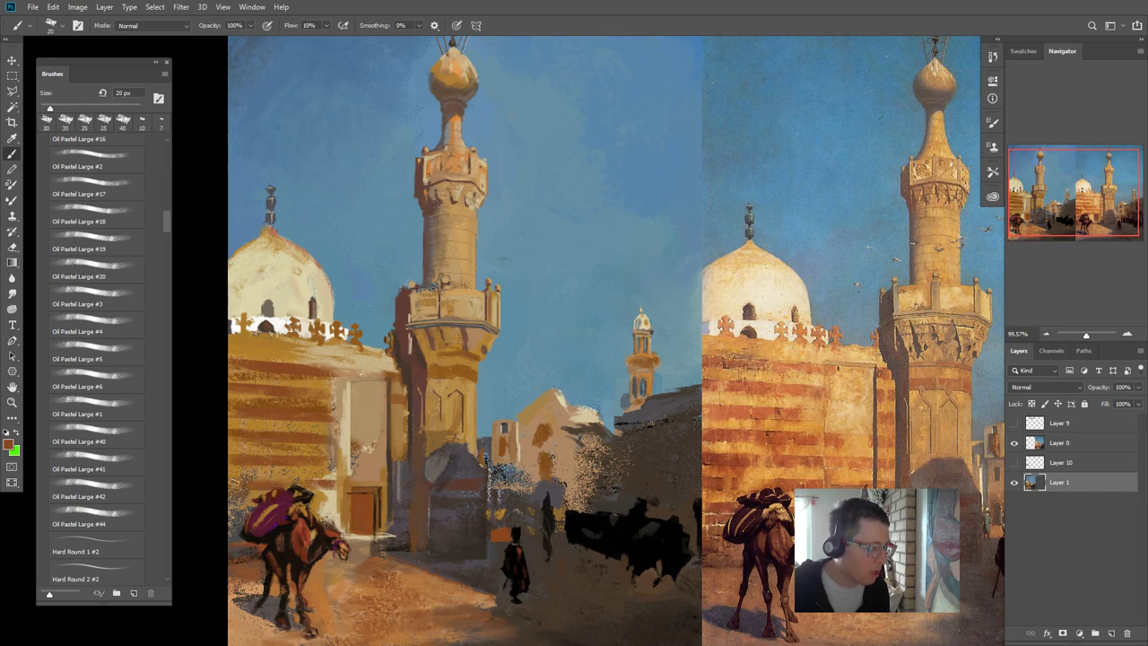
pyautogui.press('[')
pyautogui.moveTo(290, 482); pyautogui.dragTo(281, 486)
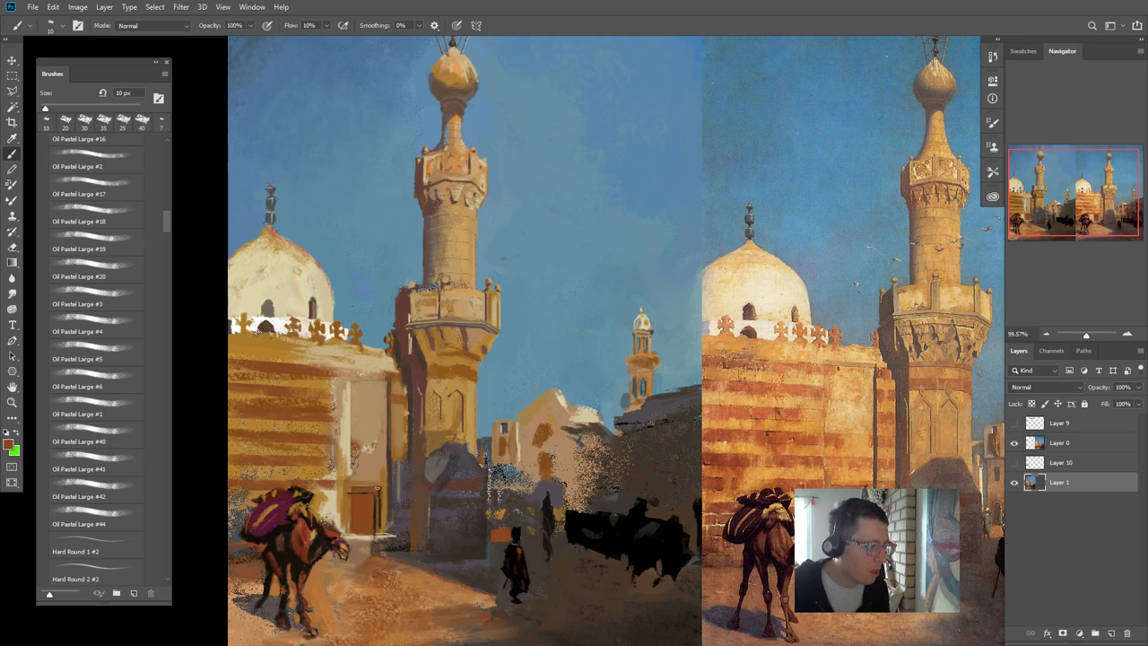
# - Paint the stripes at the wall's corner beside the minaret with the brush at 30 px and 25 px
pyautogui.press(']')
pyautogui.press(']')
pyautogui.click(379, 483)
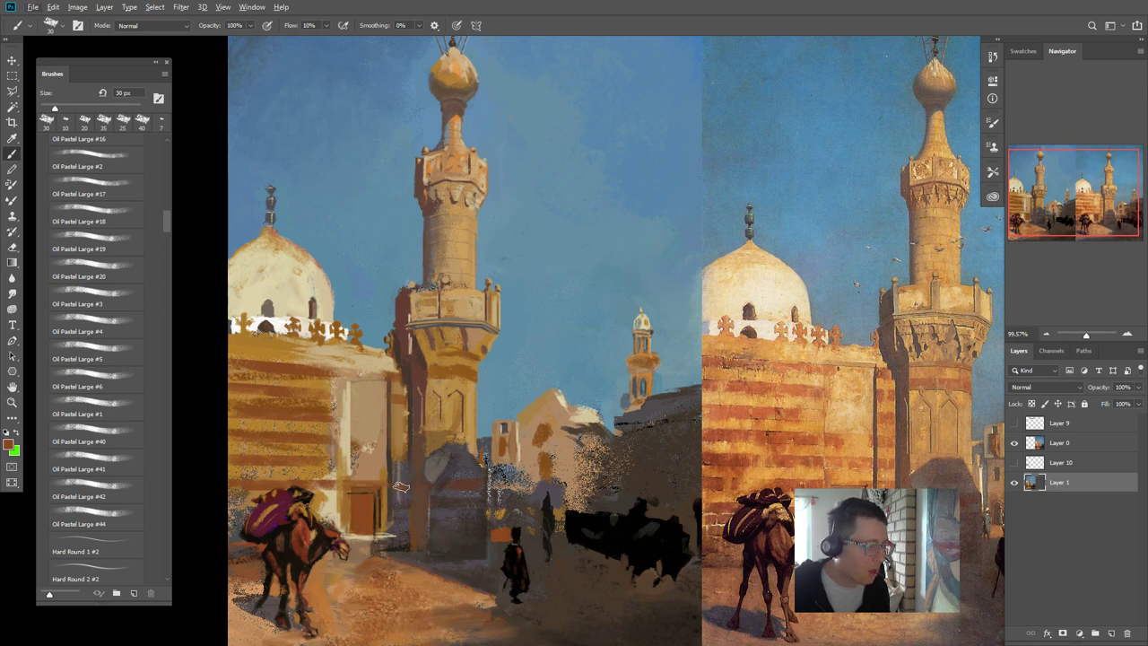
pyautogui.press('[')
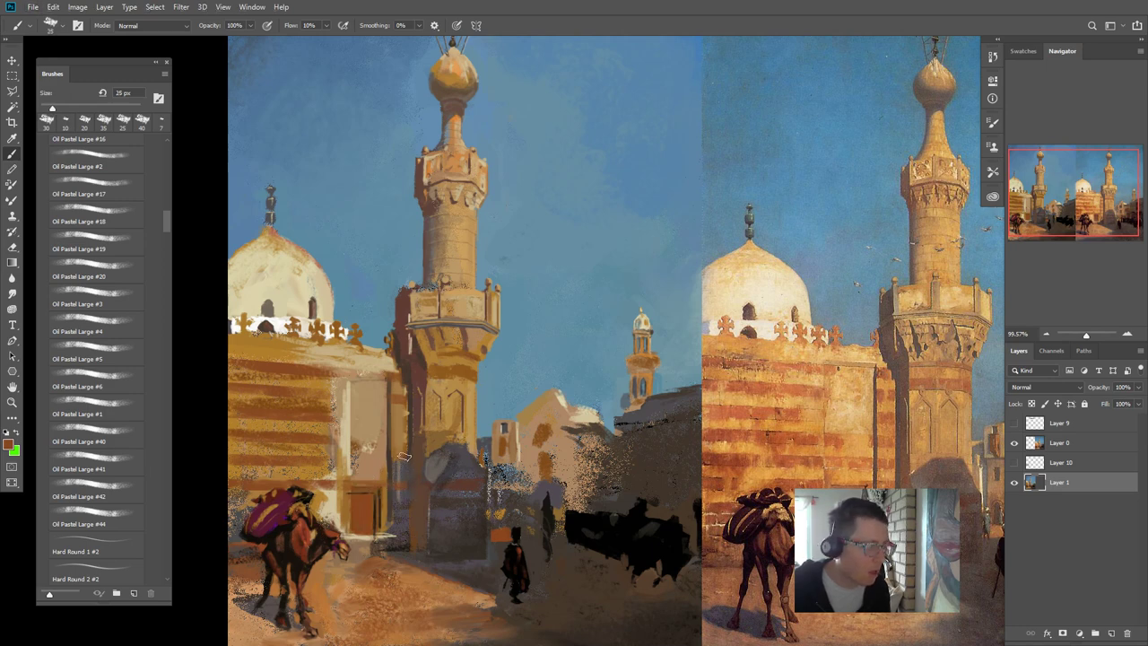
pyautogui.moveTo(398, 451); pyautogui.dragTo(406, 463)
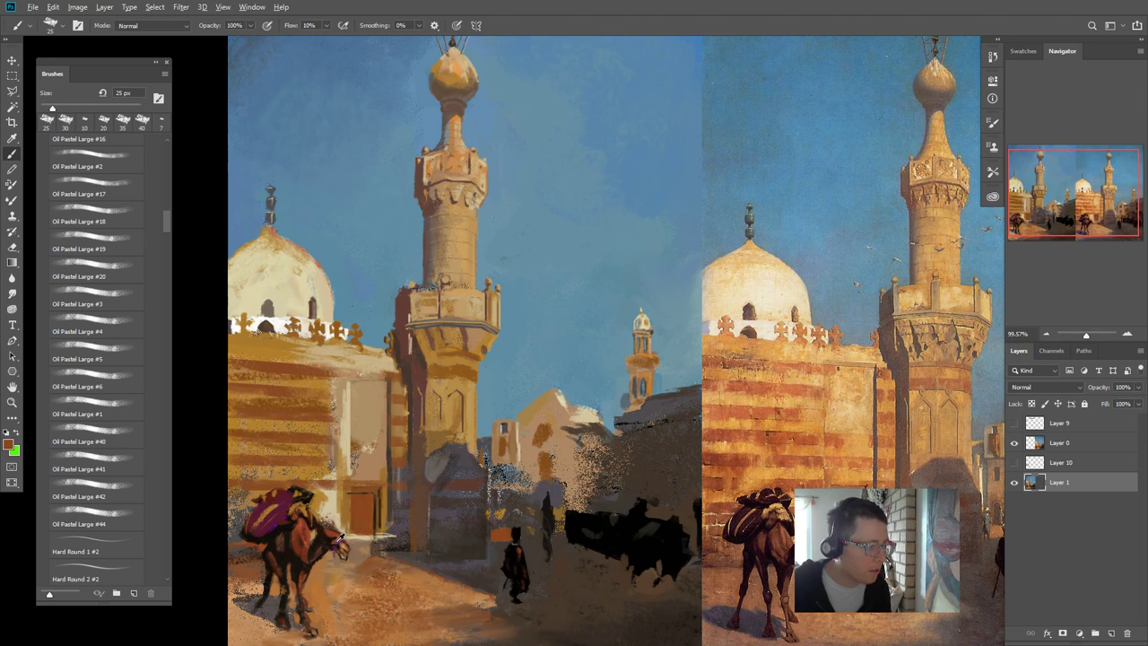
# - Sample a near-black tone from the camel and darken the stripes along the wall's shaded edge with a brush of 15 px and smaller
pyautogui.keyDown('alt'); pyautogui.click(284, 535); pyautogui.keyUp('alt')
pyautogui.keyDown('alt'); pyautogui.click(323, 535); pyautogui.keyUp('alt')
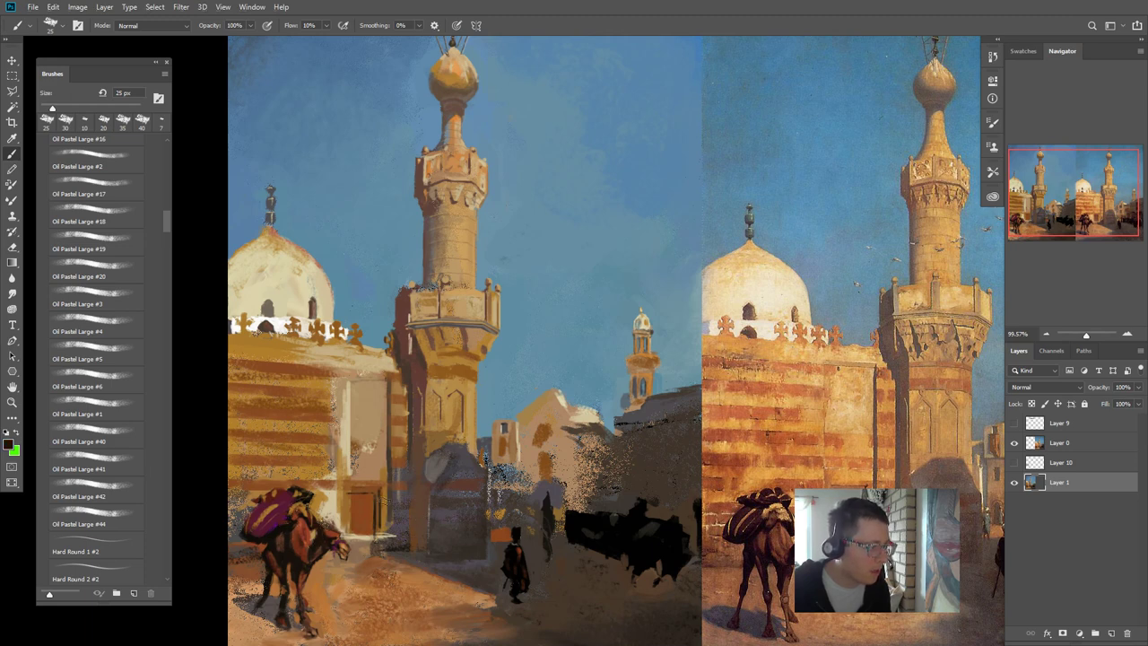
pyautogui.press('[')
pyautogui.moveTo(409, 485); pyautogui.dragTo(401, 461)
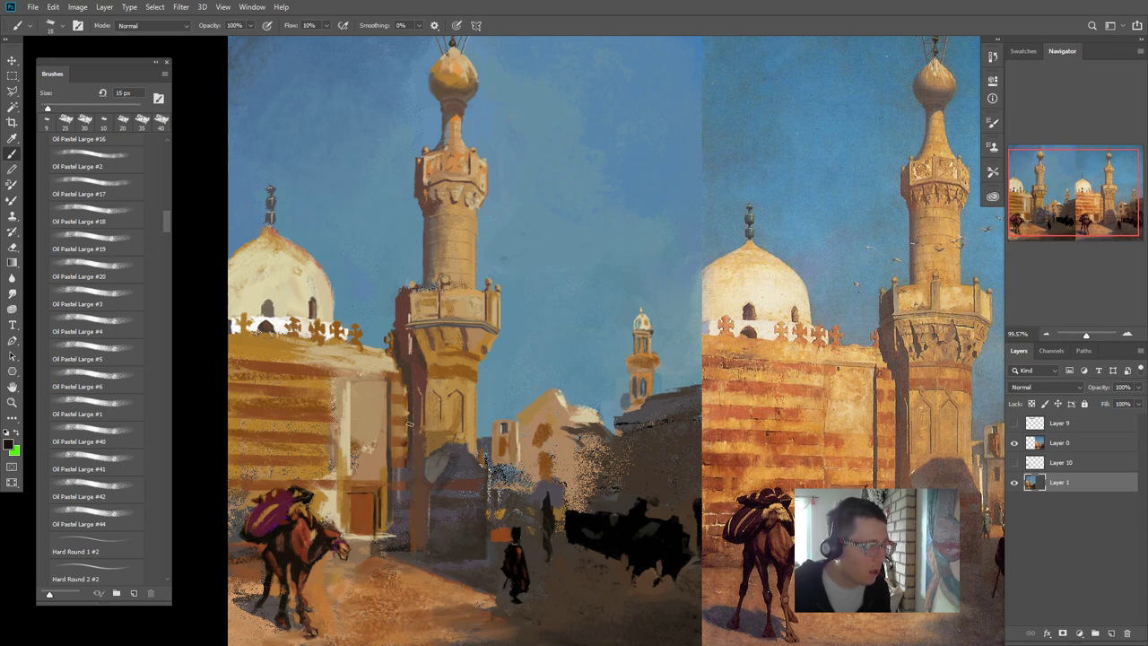
pyautogui.moveTo(409, 422); pyautogui.dragTo(404, 394)
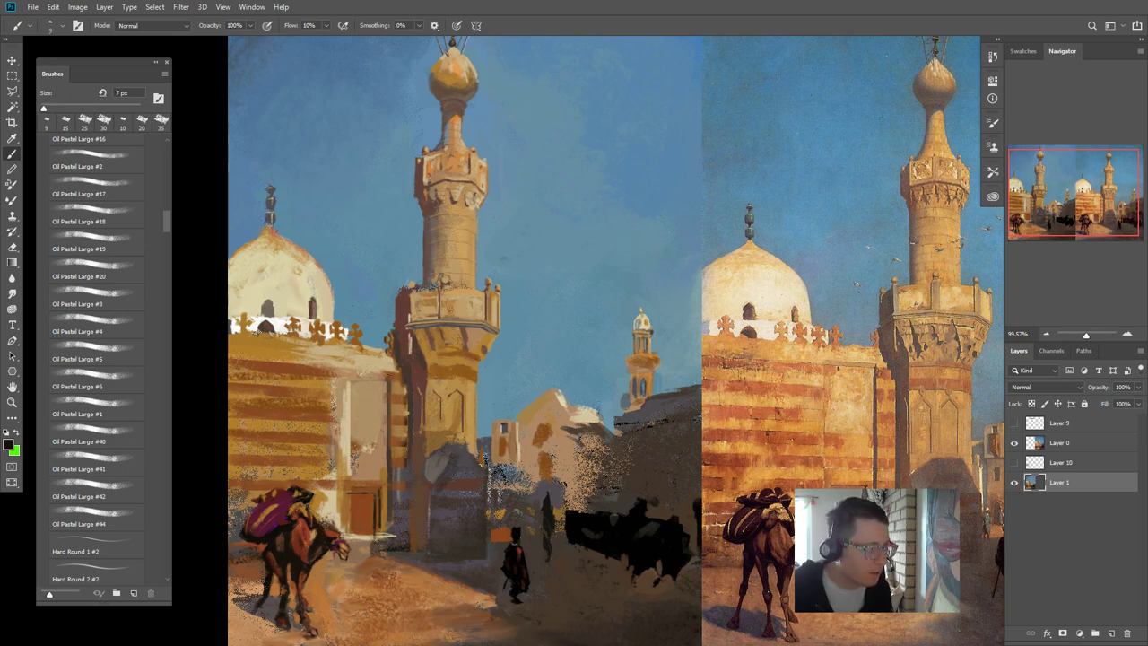
pyautogui.click(389, 427)
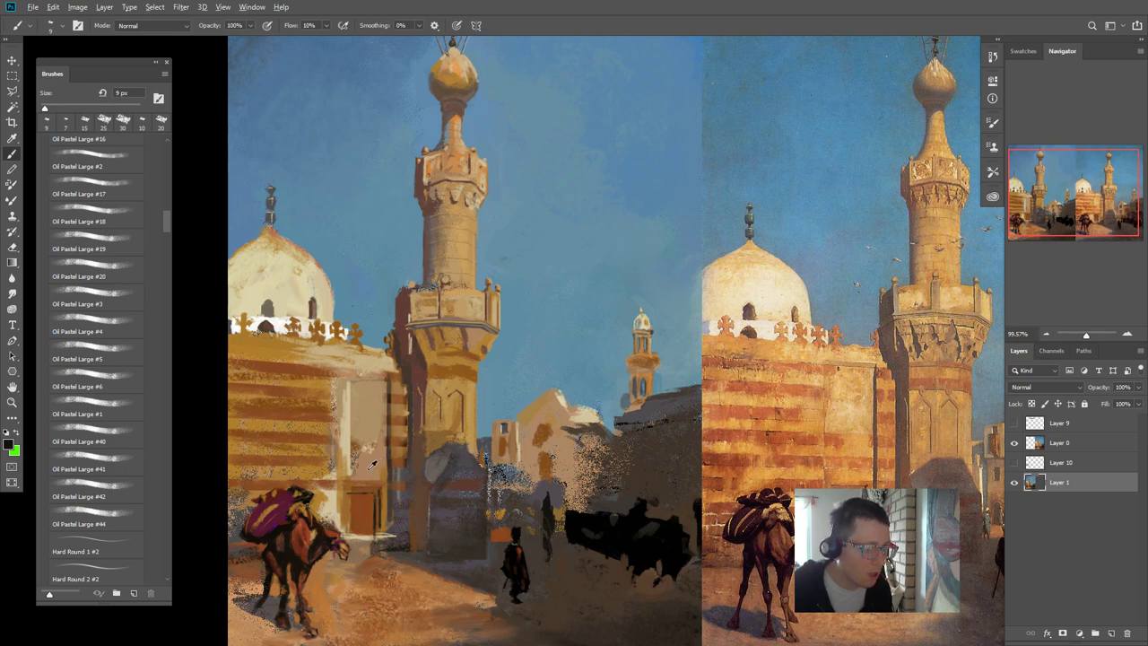
# - Sample tan and brown from the wall and paint the stripes across its pale section with a 20 px brush
pyautogui.keyDown('alt'); pyautogui.click(381, 453); pyautogui.keyUp('alt')
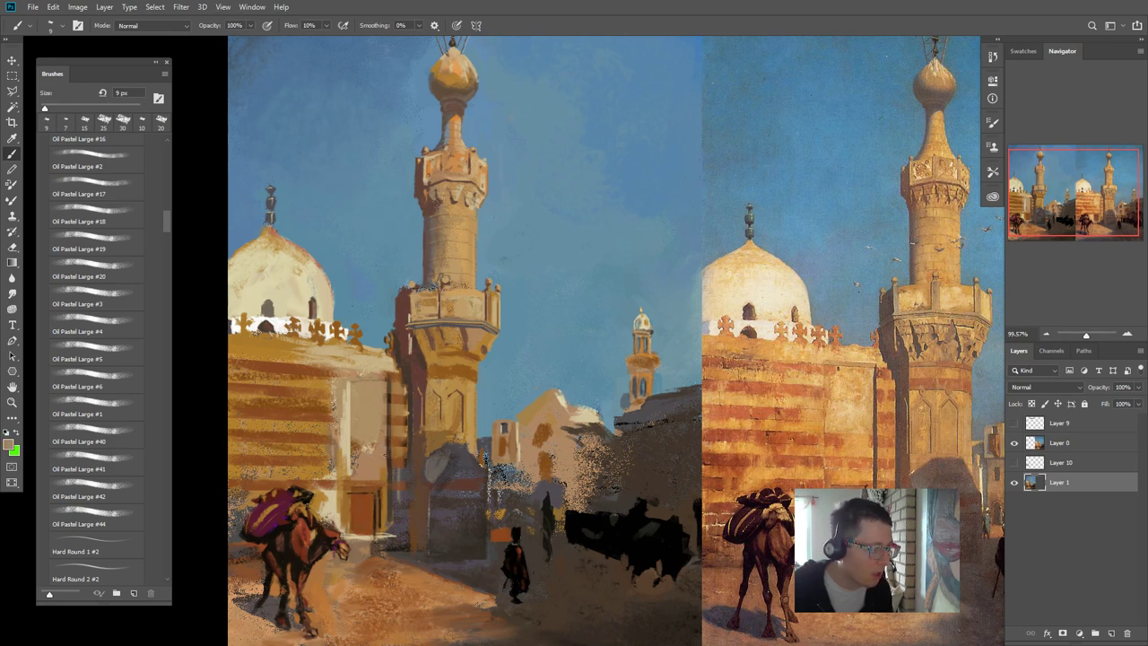
pyautogui.keyDown('alt'); pyautogui.click(321, 433); pyautogui.keyUp('alt')
pyautogui.press(']')
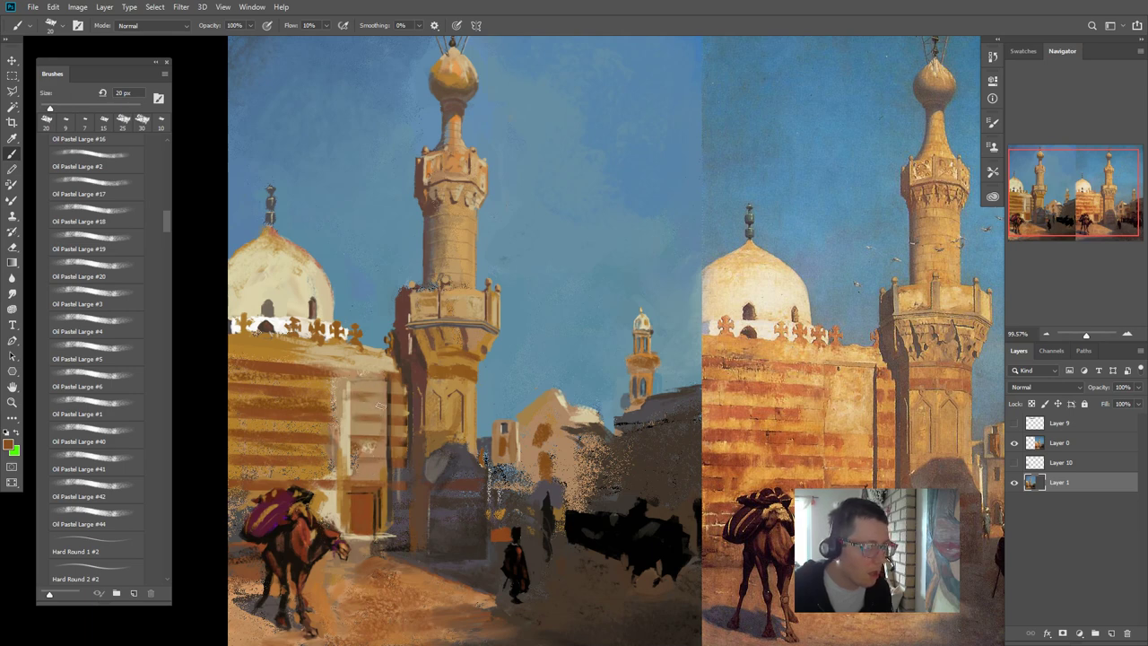
pyautogui.keyDown('alt'); pyautogui.click(350, 412); pyautogui.keyUp('alt')
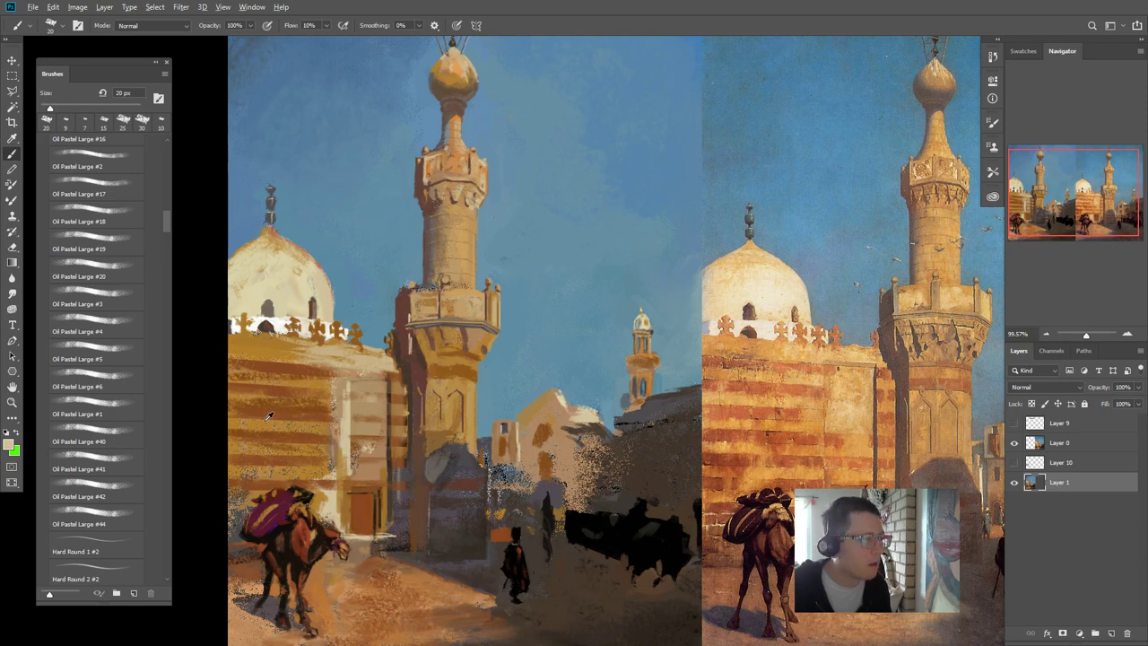
# - Invert the stripe selection, check the masked bands in Quick Mask, and return to painting with the selection outline hidden
pyautogui.hotkey('ctrl', 'i')
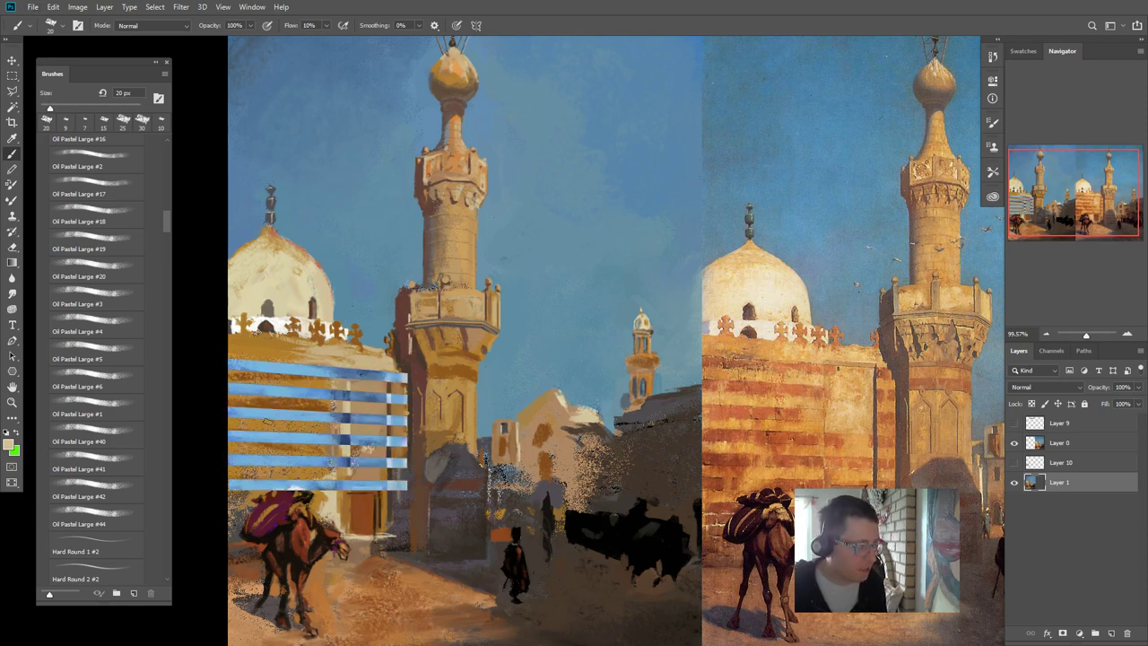
pyautogui.moveTo(268, 422); pyautogui.dragTo(273, 428)
pyautogui.press('q')
pyautogui.press('q')
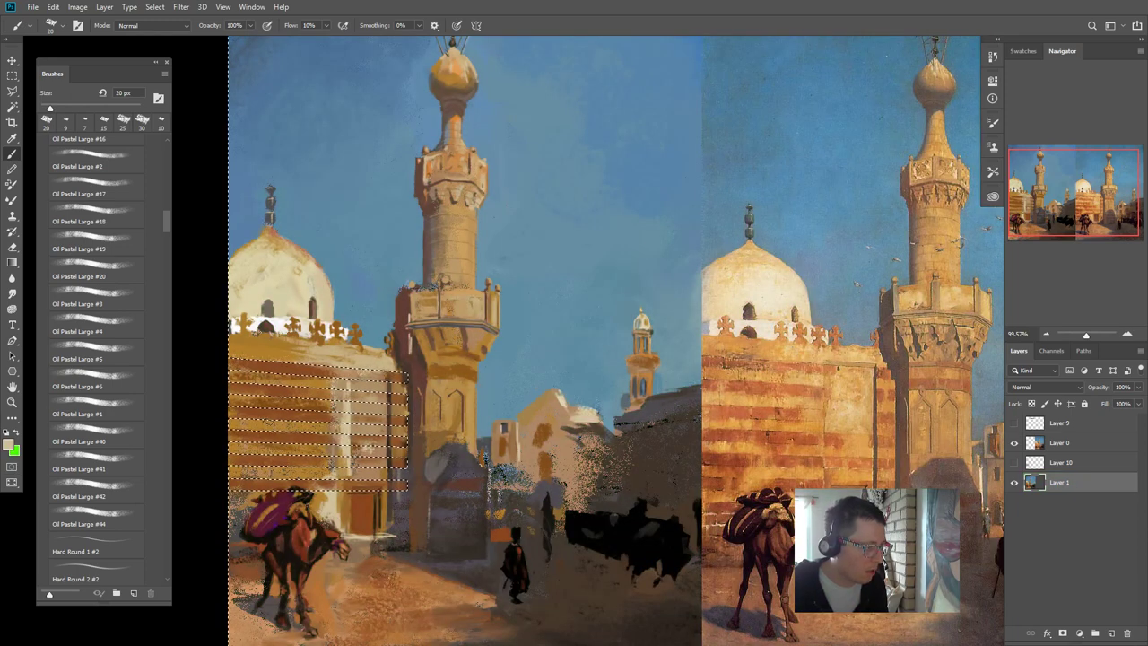
pyautogui.press('q')
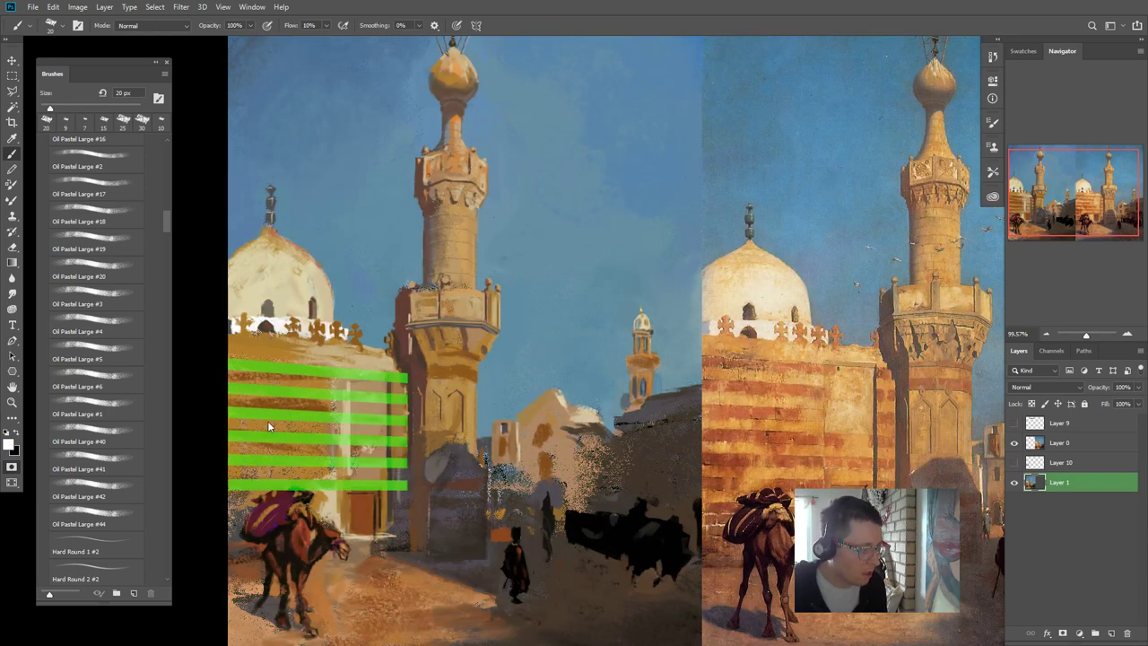
pyautogui.press('q')
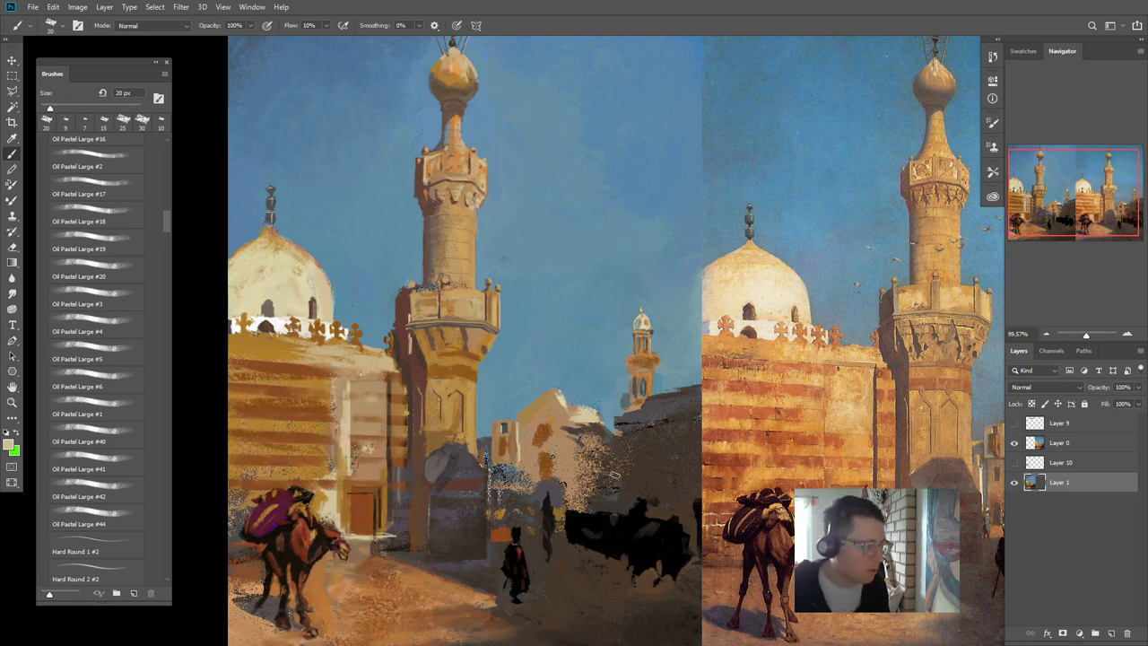
# - Sample ochre and tan wall tones and paint the gaps between the stripes with a 30 px brush
pyautogui.keyDown('alt'); pyautogui.click(303, 371); pyautogui.keyUp('alt')
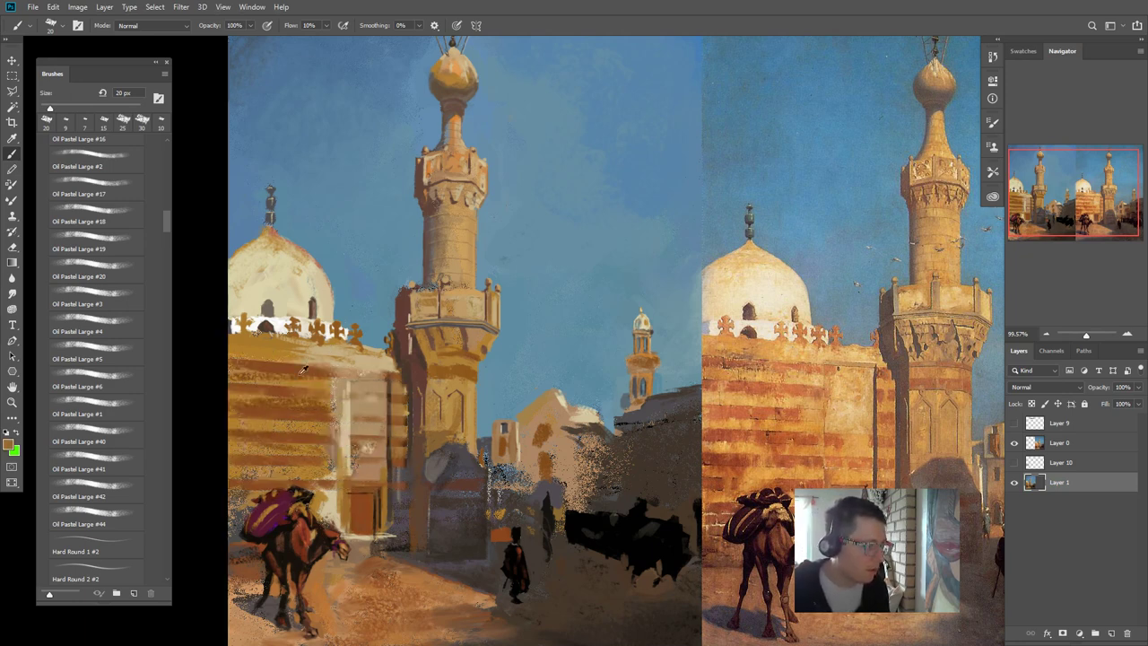
pyautogui.press(']')
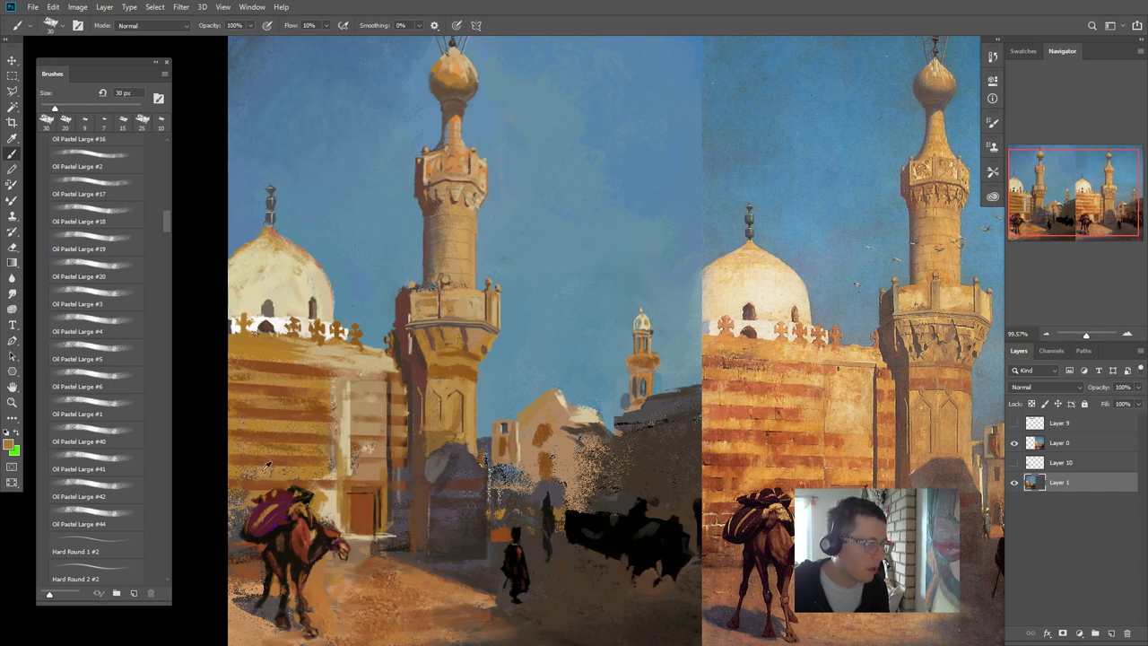
pyautogui.keyDown('alt'); pyautogui.click(373, 447); pyautogui.keyUp('alt')
pyautogui.keyDown('alt'); pyautogui.click(359, 459); pyautogui.keyUp('alt')
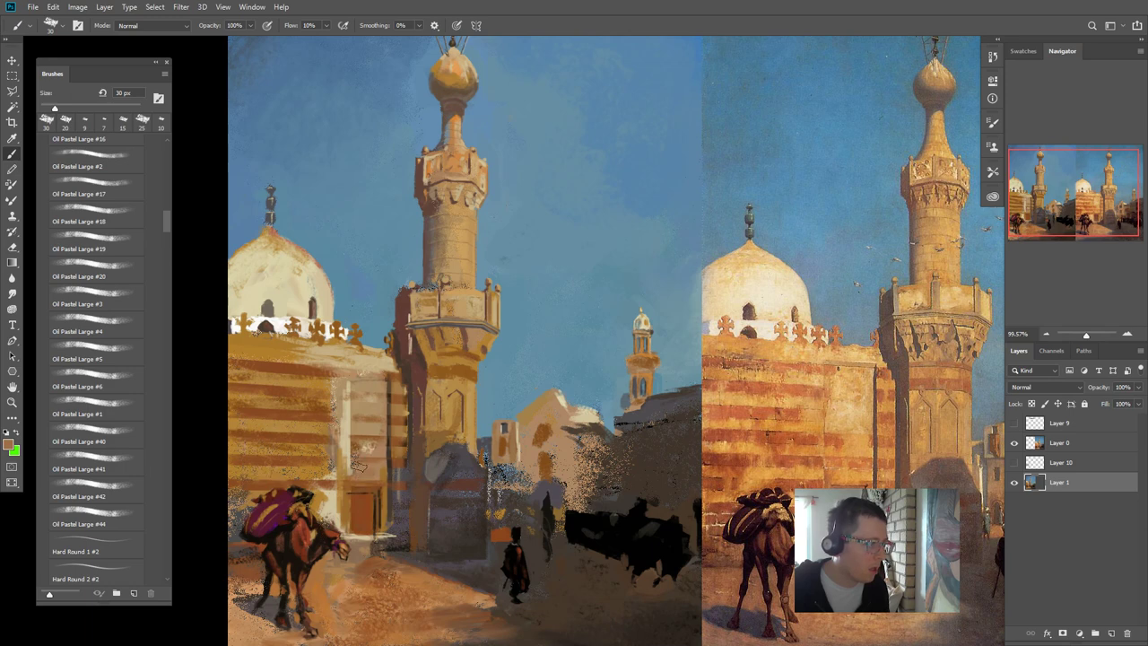
pyautogui.keyDown('alt'); pyautogui.click(348, 420); pyautogui.keyUp('alt')
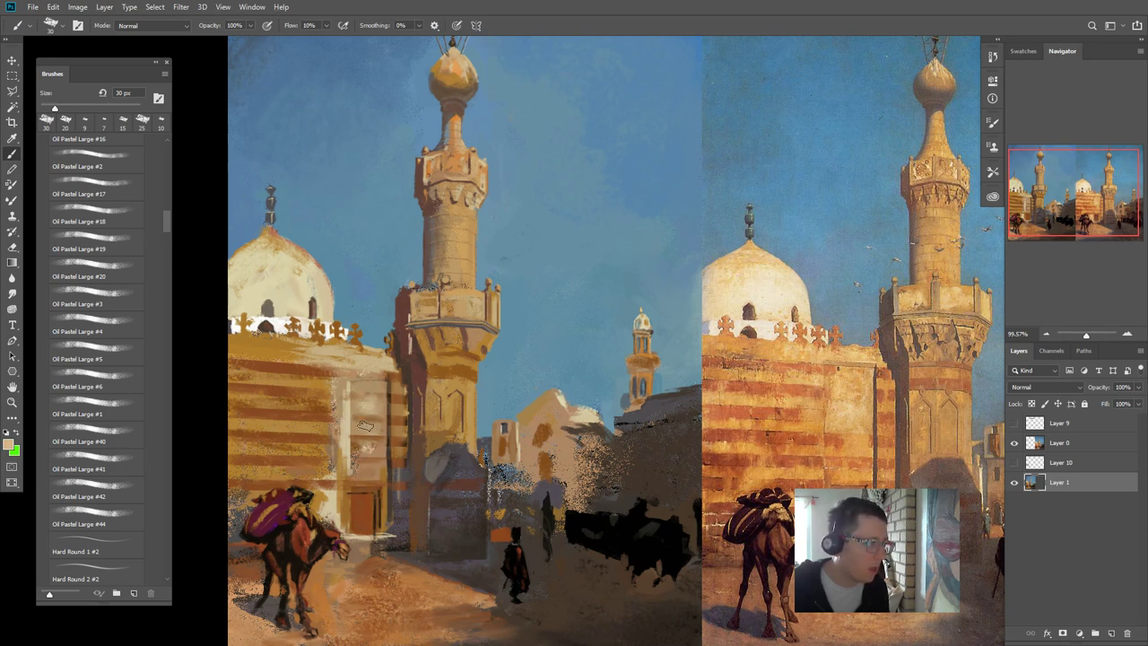
# - Sample a light orange from the minaret shaft, brighten the bands between the wall's stripes, and enlarge the brush
pyautogui.keyDown('alt'); pyautogui.click(288, 451); pyautogui.keyUp('alt')
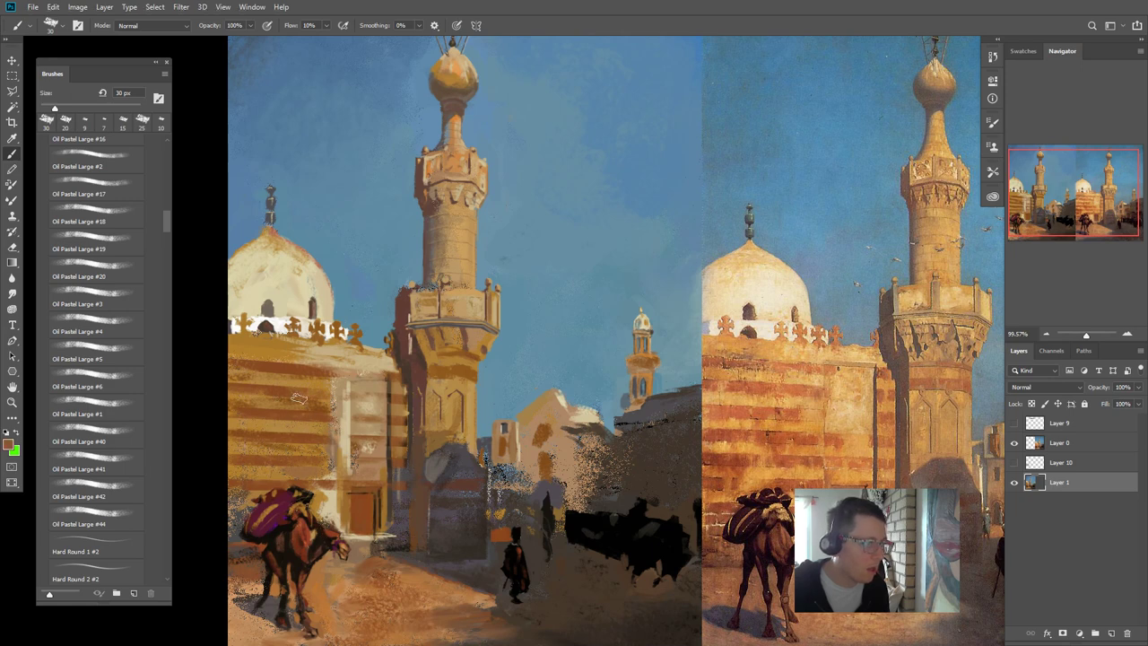
pyautogui.keyDown('alt'); pyautogui.click(283, 374); pyautogui.keyUp('alt')
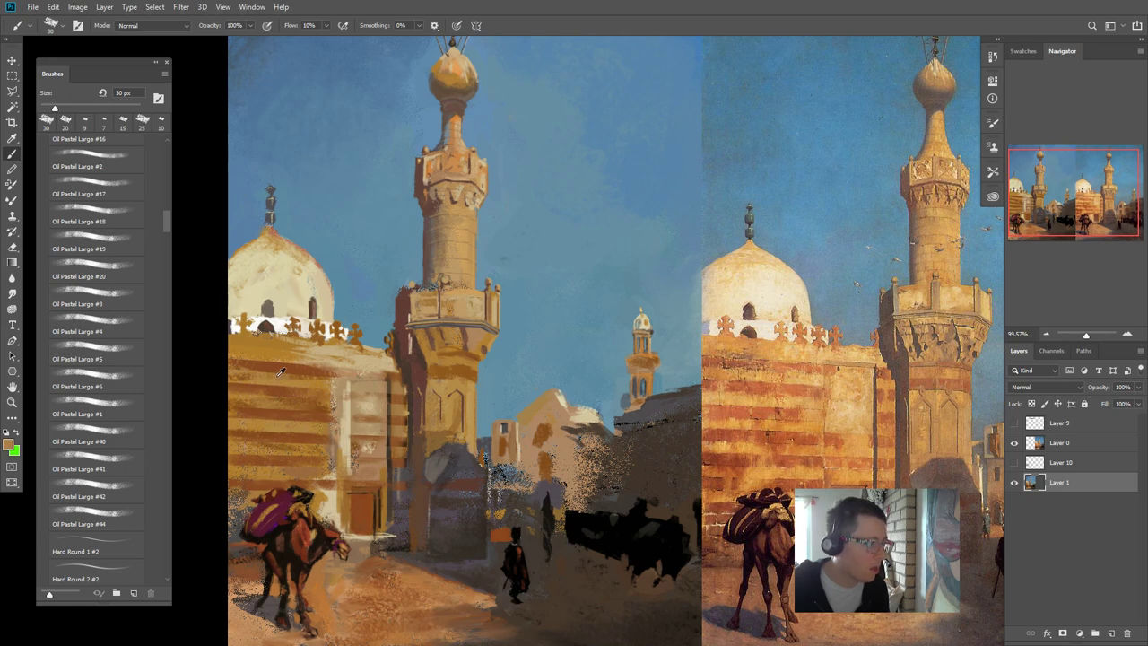
pyautogui.keyDown('alt'); pyautogui.click(466, 250); pyautogui.keyUp('alt')
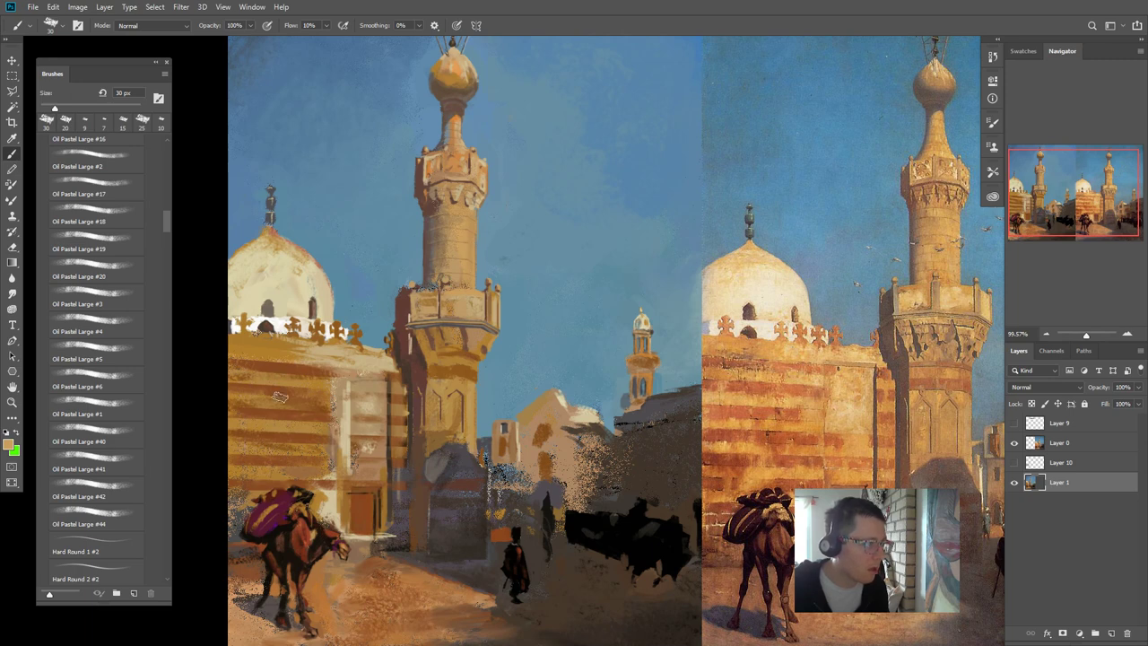
pyautogui.moveTo(276, 398)
pyautogui.mouseDown()
pyautogui.moveTo(318, 408)
pyautogui.moveTo(251, 403)
pyautogui.mouseUp()
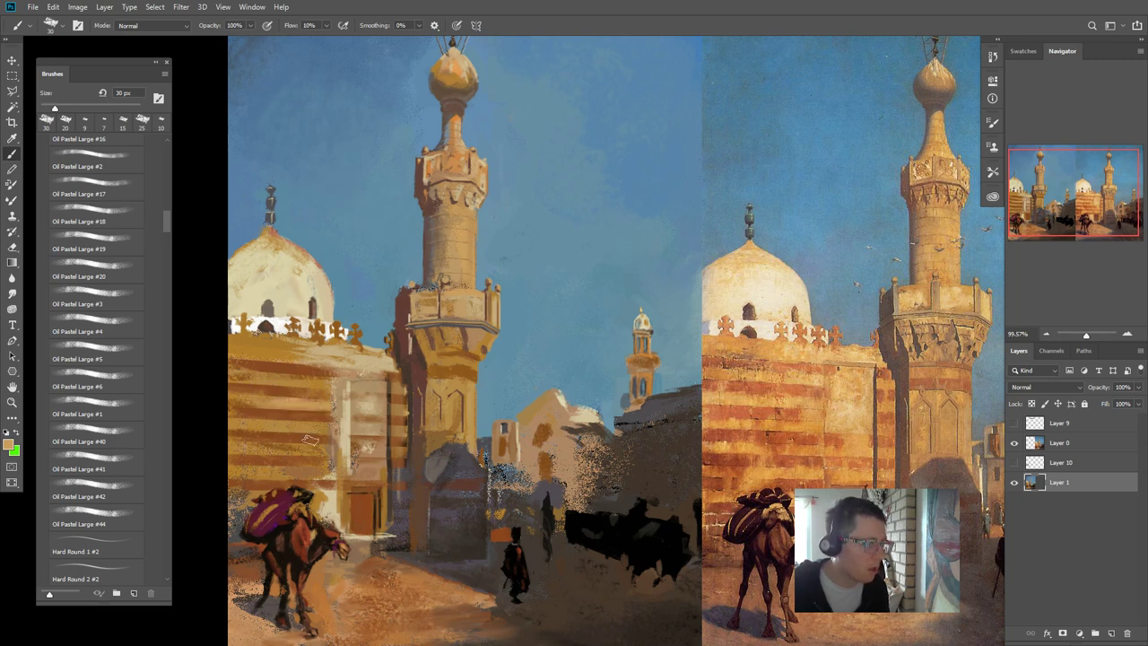
pyautogui.press(']')
pyautogui.press(']')
pyautogui.press(']')
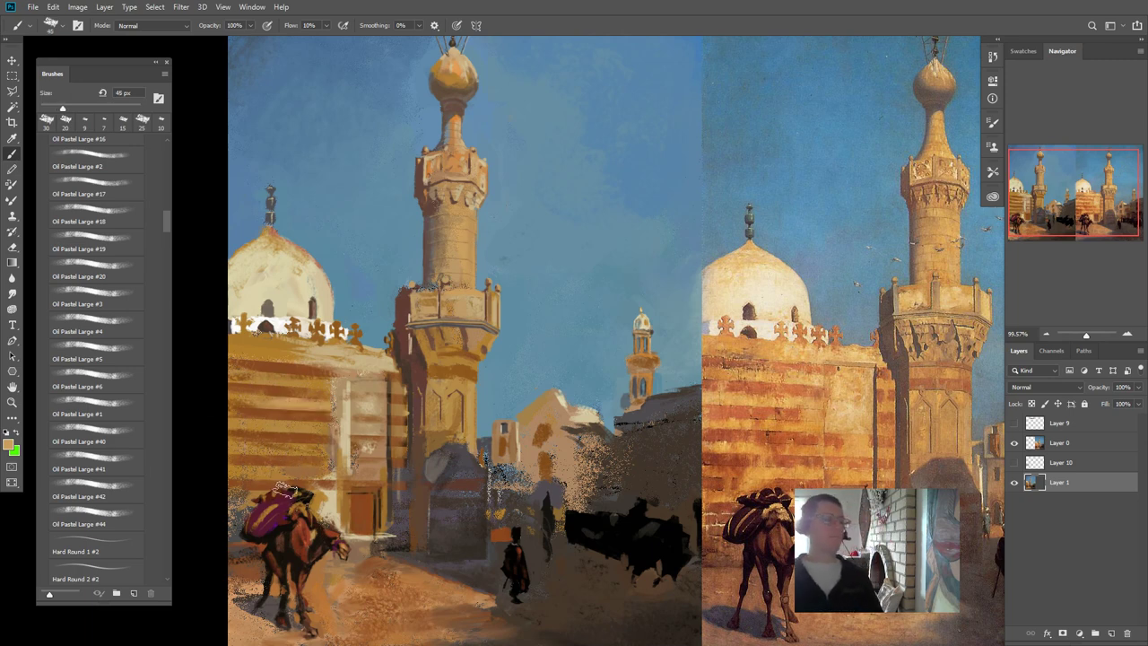
# - Touch up the wall above the camel, sample a dark tone from the minaret's shaded base, and reduce the brush to 8 px
pyautogui.moveTo(296, 462)
pyautogui.mouseDown()
pyautogui.moveTo(282, 484)
pyautogui.moveTo(296, 466)
pyautogui.mouseUp()
pyautogui.press('[')
pyautogui.press('[')
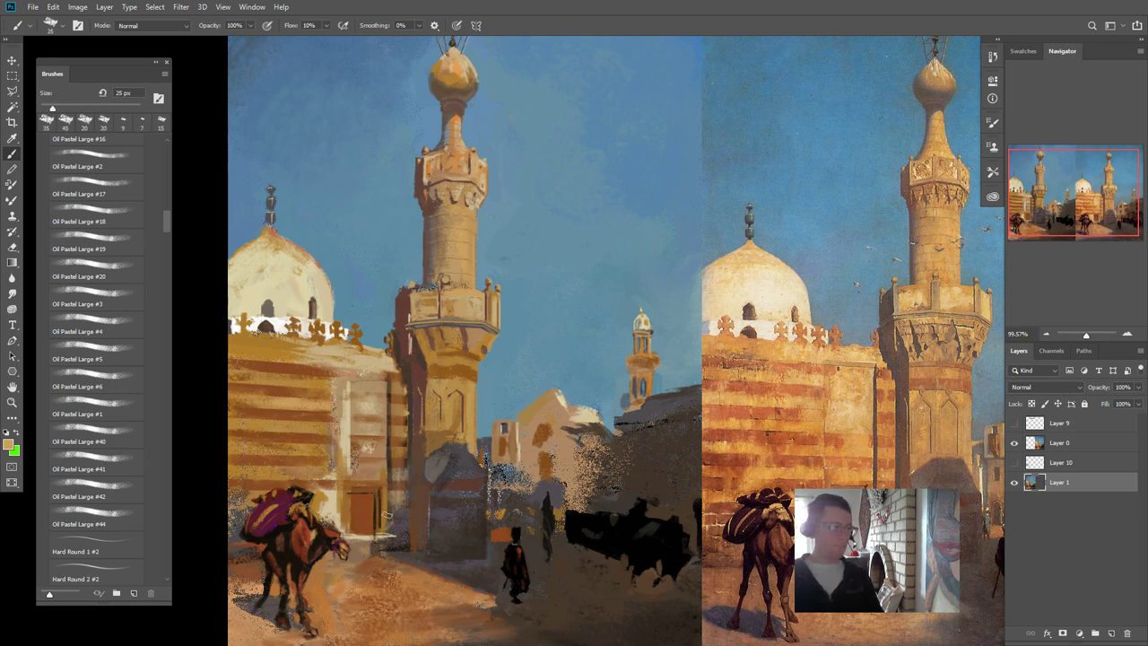
pyautogui.press('[')
pyautogui.press('[')
pyautogui.keyDown('alt'); pyautogui.click(483, 537); pyautogui.keyUp('alt')
pyautogui.press('[')
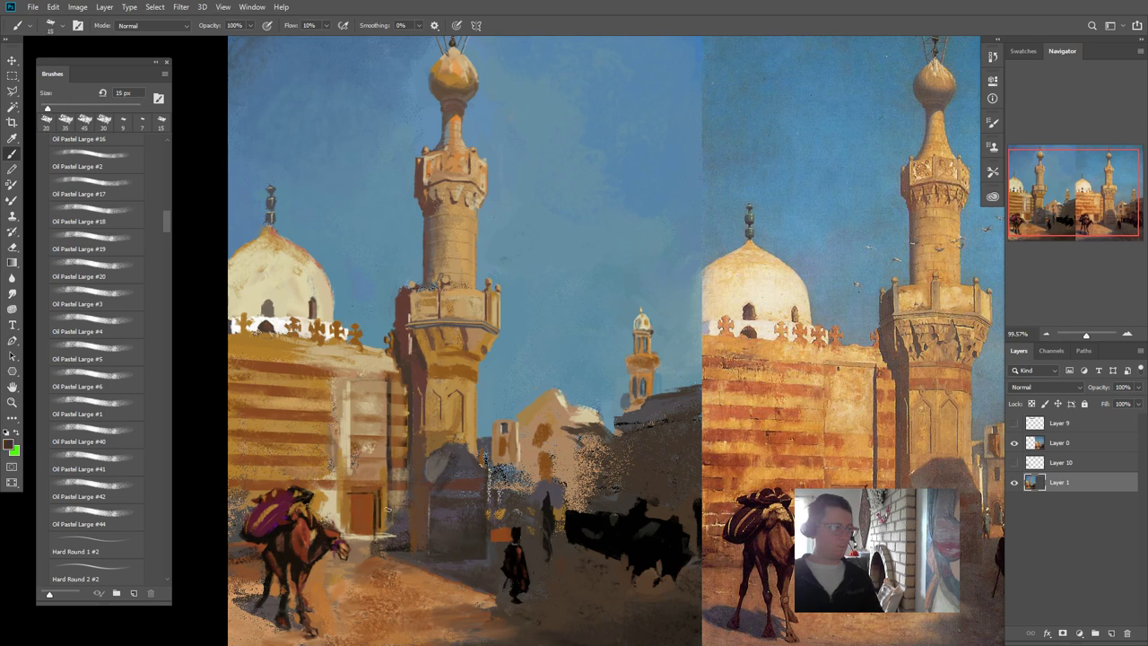
pyautogui.press('[')
pyautogui.press('[')
pyautogui.press('[')
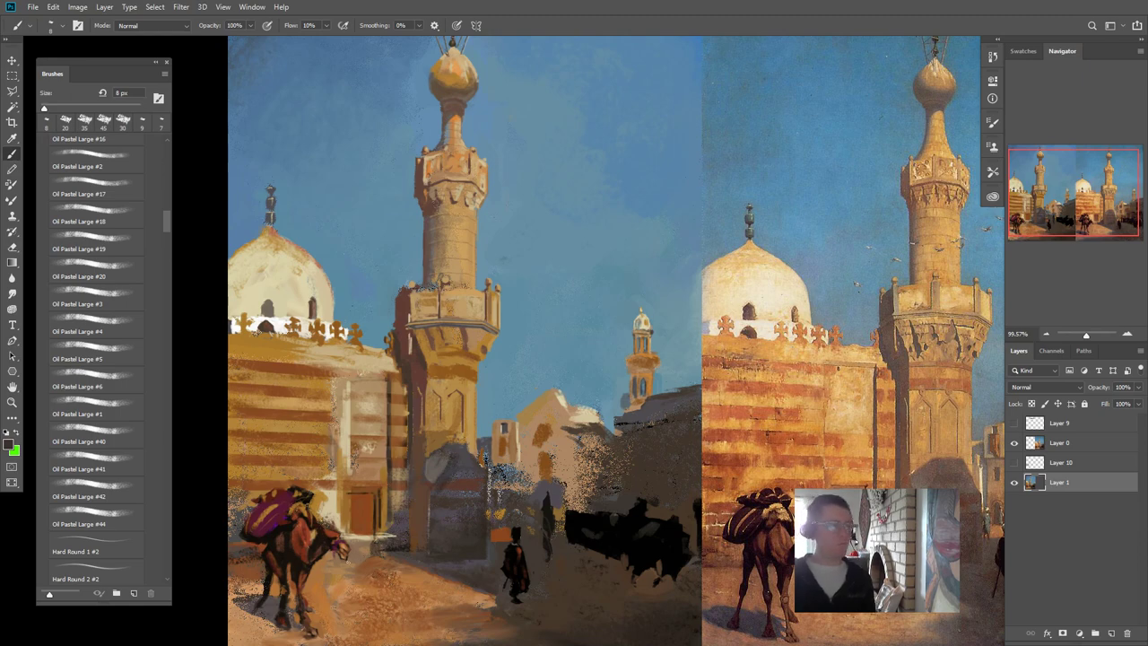
# - Check the wall's masked stripes in Quick Mask and return to painting with the selection outline hidden
pyautogui.scroll(-9, 247, 458)
pyautogui.scroll(5, 276, 551)
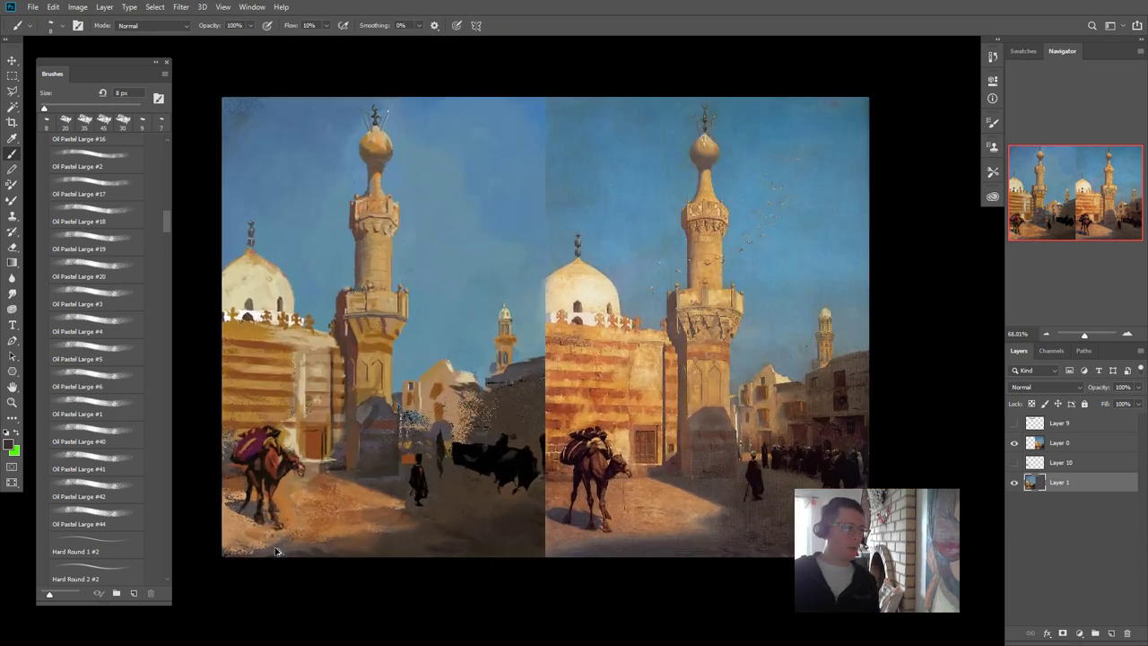
pyautogui.scroll(-1, 277, 550)
pyautogui.scroll(2, 277, 551)
pyautogui.moveTo(223, 382); pyautogui.dragTo(229, 395)
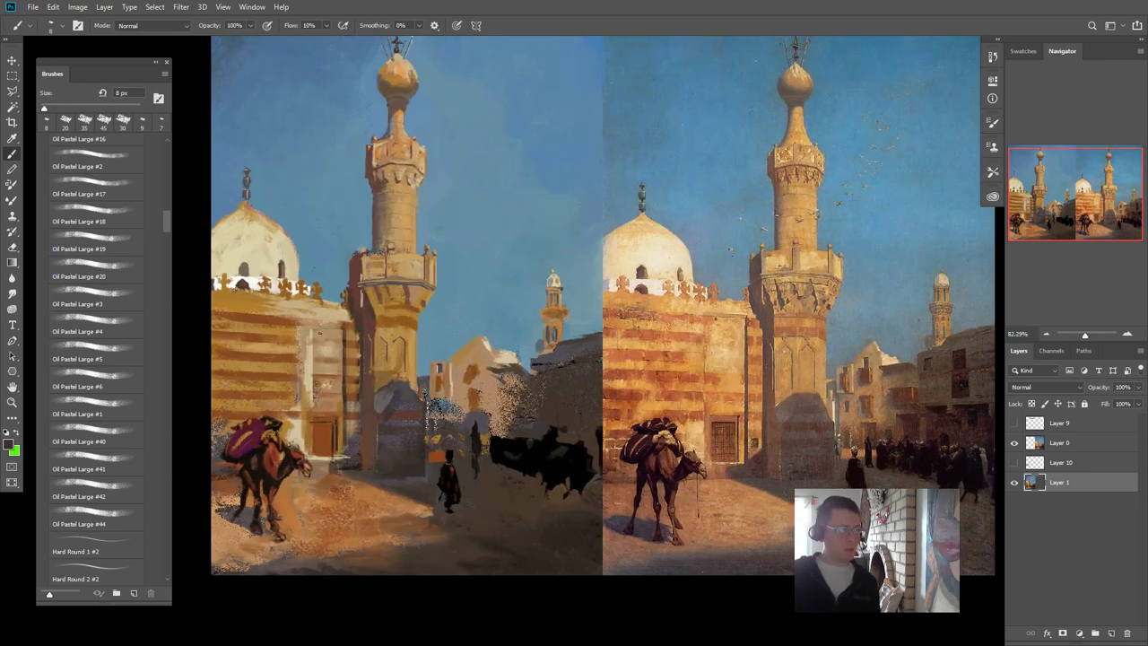
pyautogui.scroll(2, 566, 474)
pyautogui.press('q')
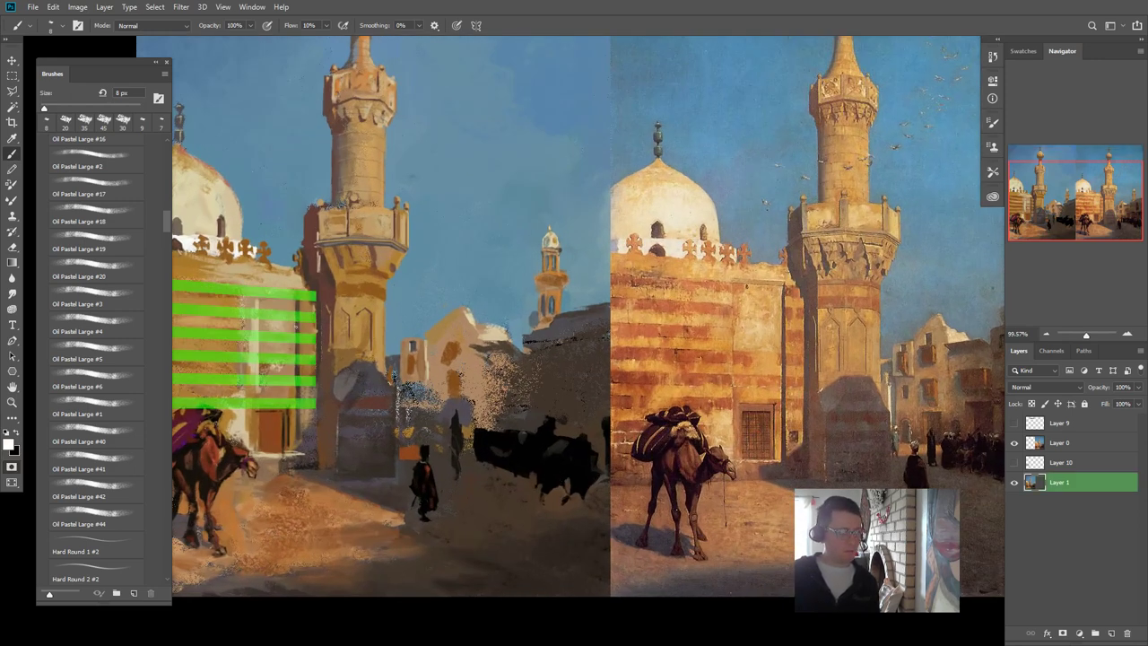
pyautogui.press('q')
pyautogui.hotkey('ctrl', 'h')
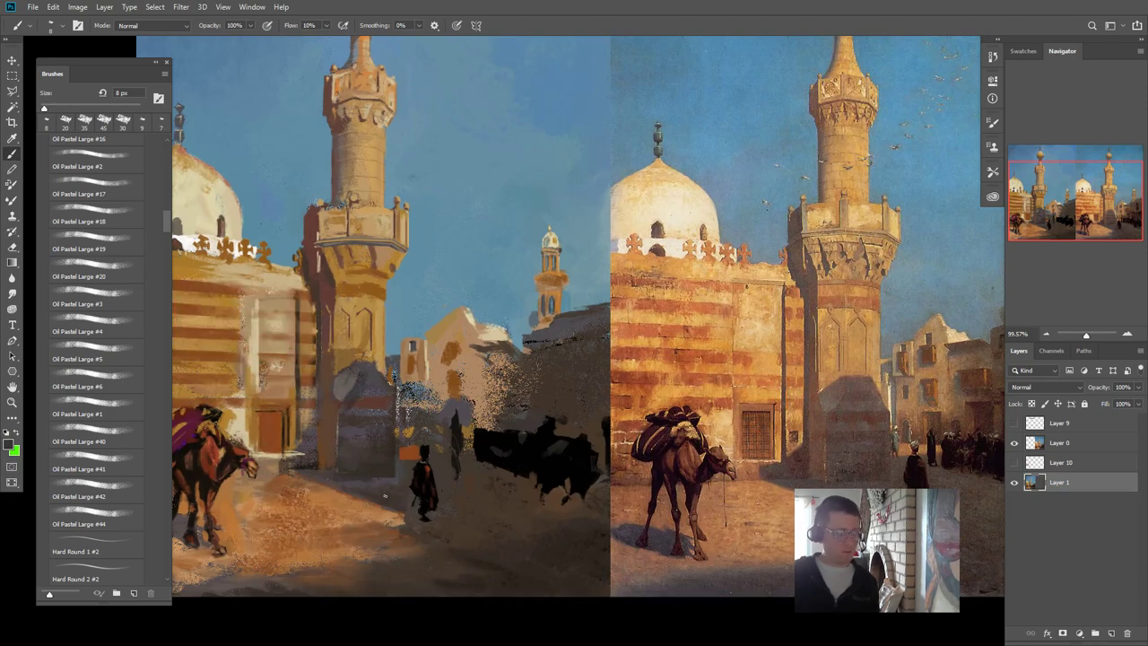
# - Add a new blank layer directly above Layer 1
pyautogui.scroll(-4, 384, 495)
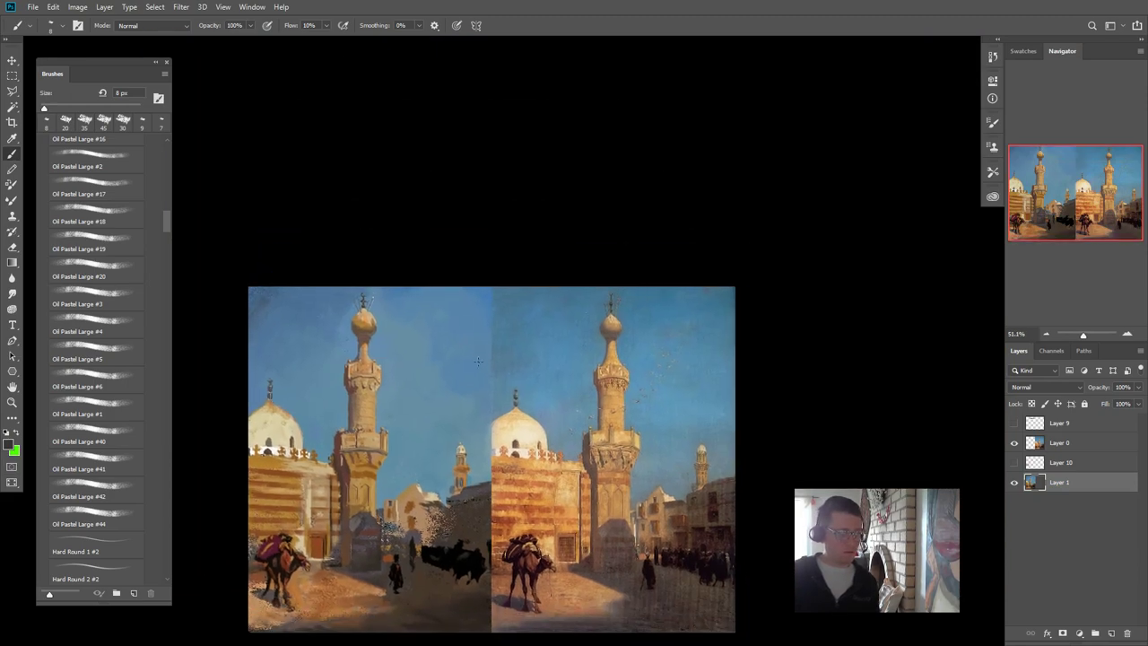
pyautogui.scroll(1, 499, 509)
pyautogui.scroll(-2, 502, 531)
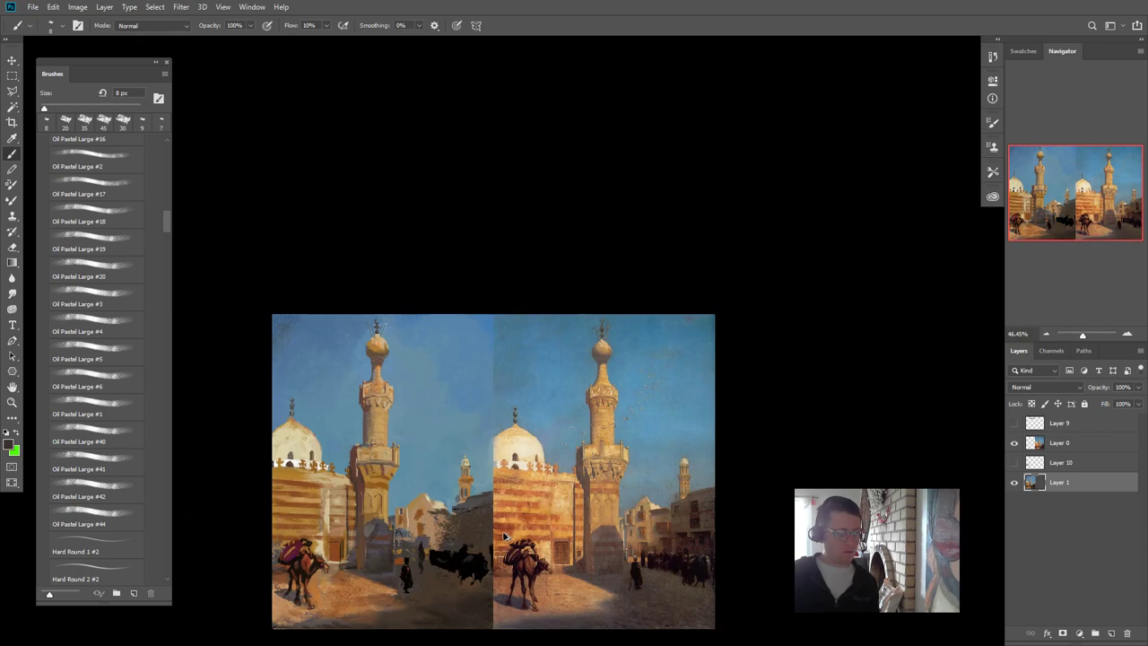
pyautogui.scroll(3, 504, 536)
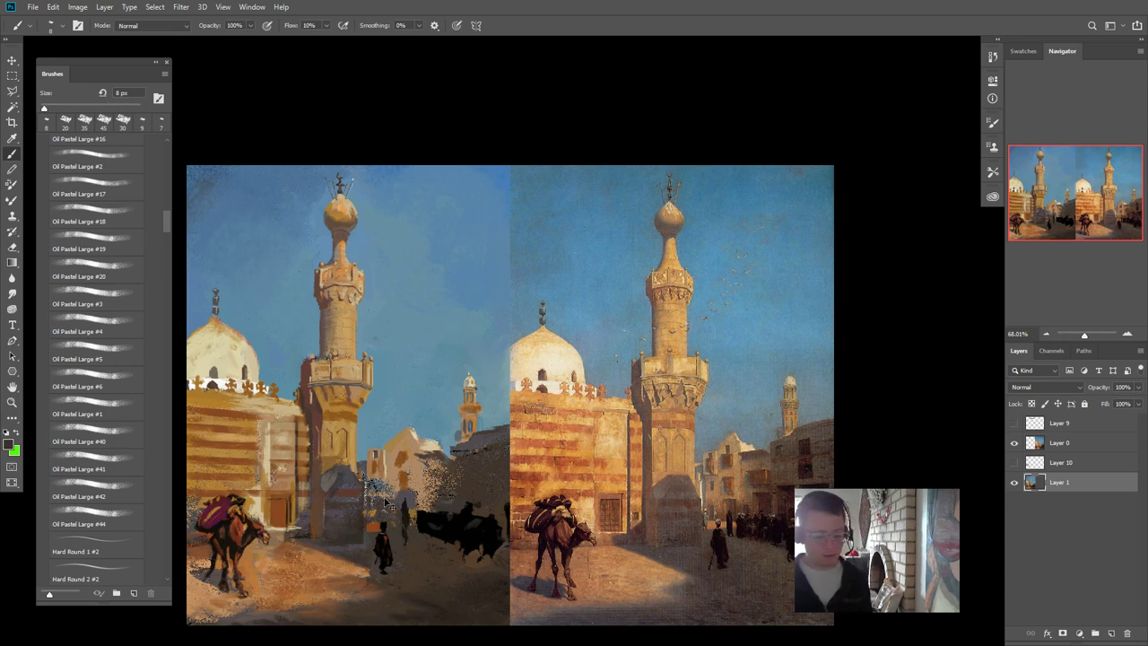
pyautogui.hotkey('ctrl', 'shift', 'n')
pyautogui.press('Return')
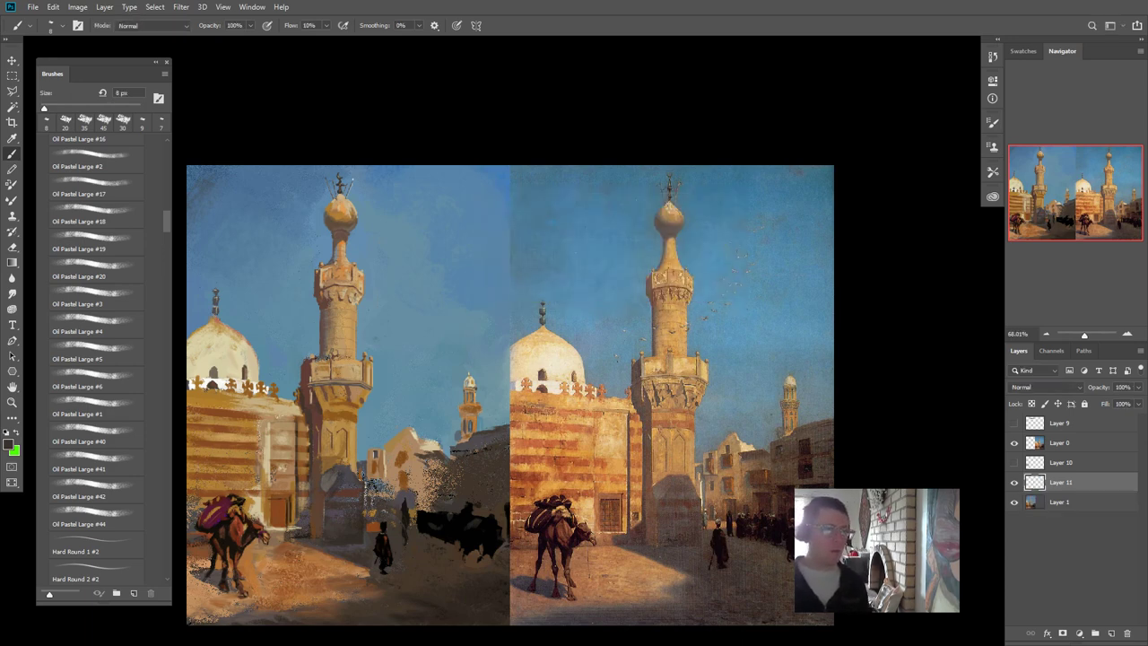
# - Look through the brush presets and select the foliage mixer brush from Kyle's Concept Brushes
pyautogui.scroll(5, 59, 357)
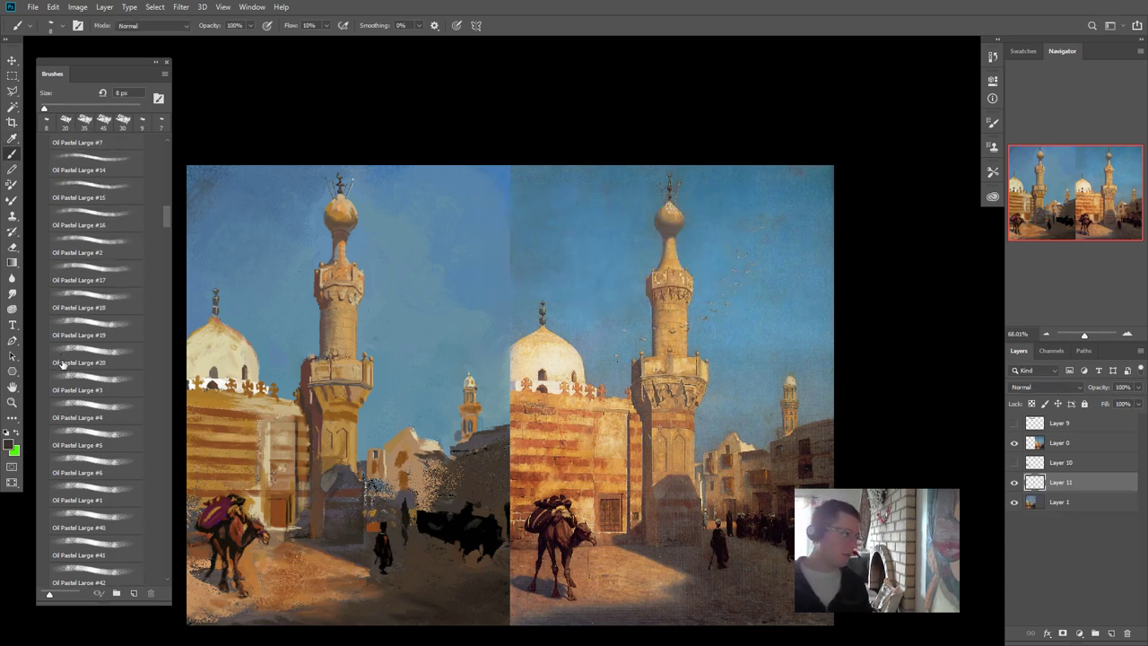
pyautogui.scroll(5, 59, 357)
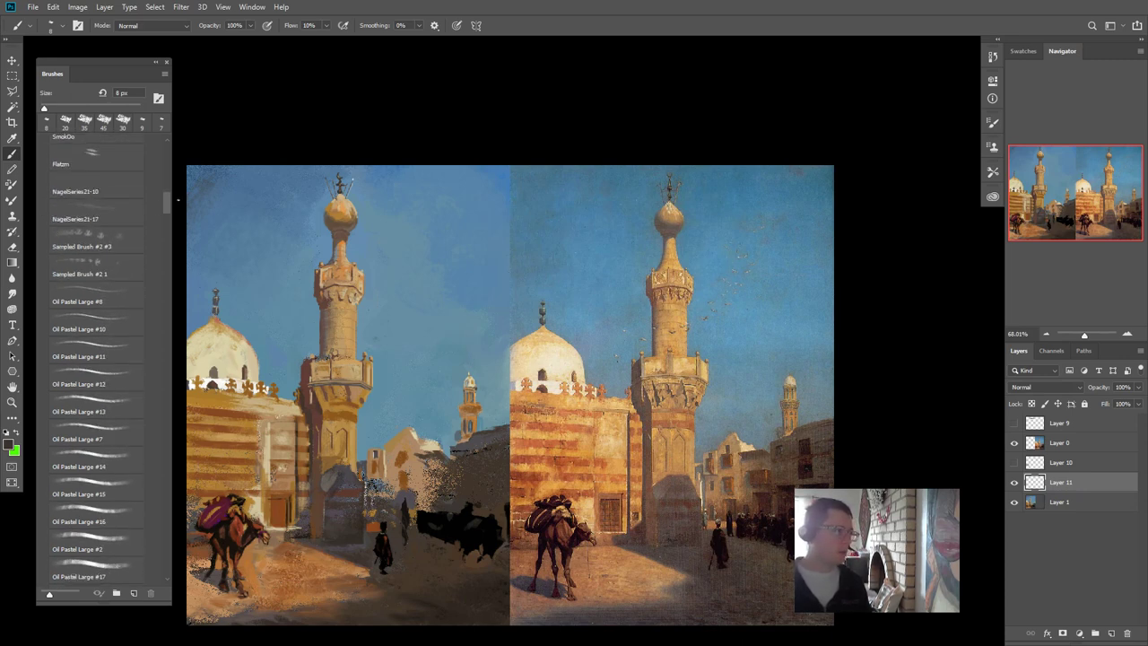
pyautogui.moveTo(171, 205)
pyautogui.mouseDown()
pyautogui.moveTo(131, 449)
pyautogui.moveTo(136, 508)
pyautogui.mouseUp()
pyautogui.scroll(-6, 137, 508)
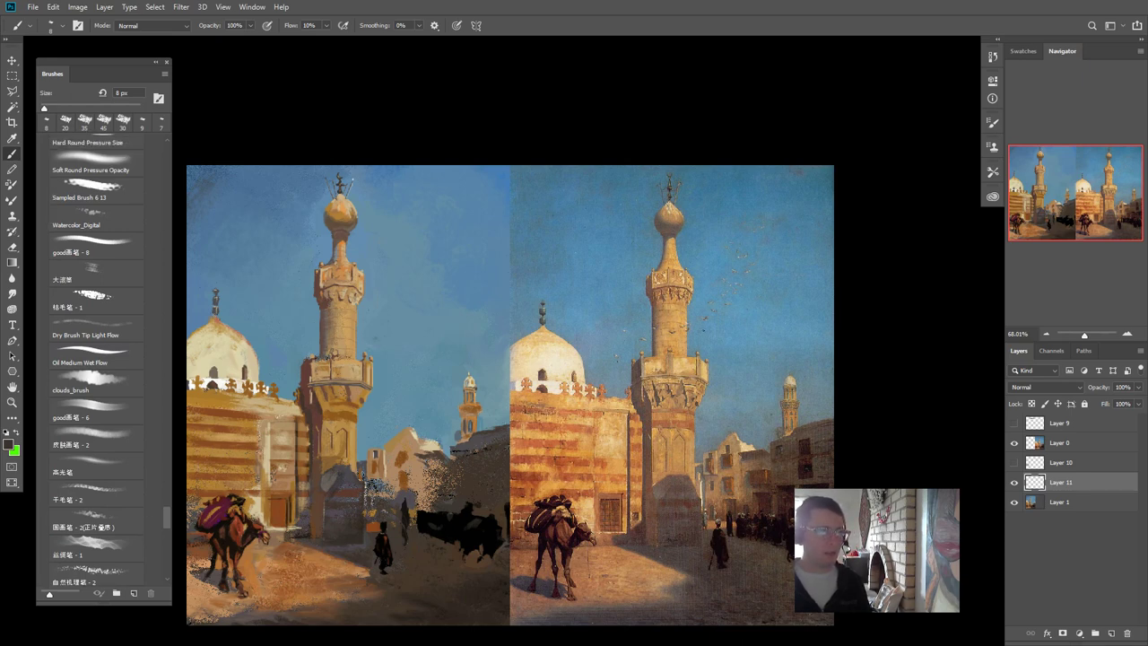
pyautogui.scroll(-5, 124, 564)
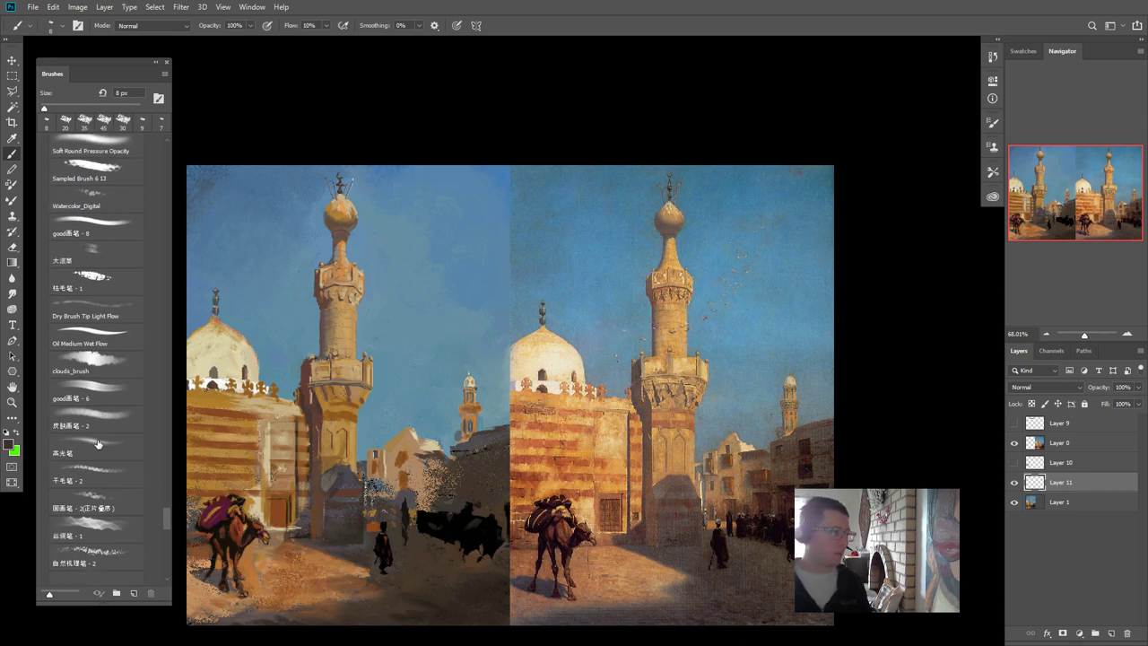
pyautogui.moveTo(165, 530)
pyautogui.mouseDown()
pyautogui.moveTo(154, 589)
pyautogui.moveTo(175, 546)
pyautogui.mouseUp()
pyautogui.scroll(15, 159, 425)
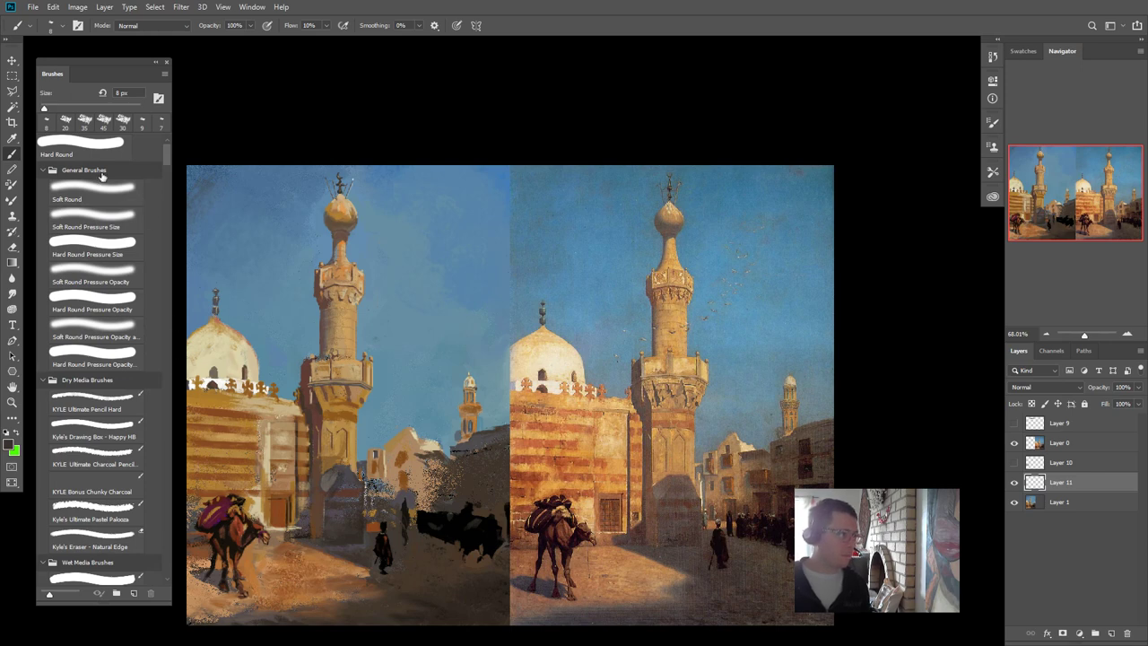
pyautogui.scroll(-6, 168, 143)
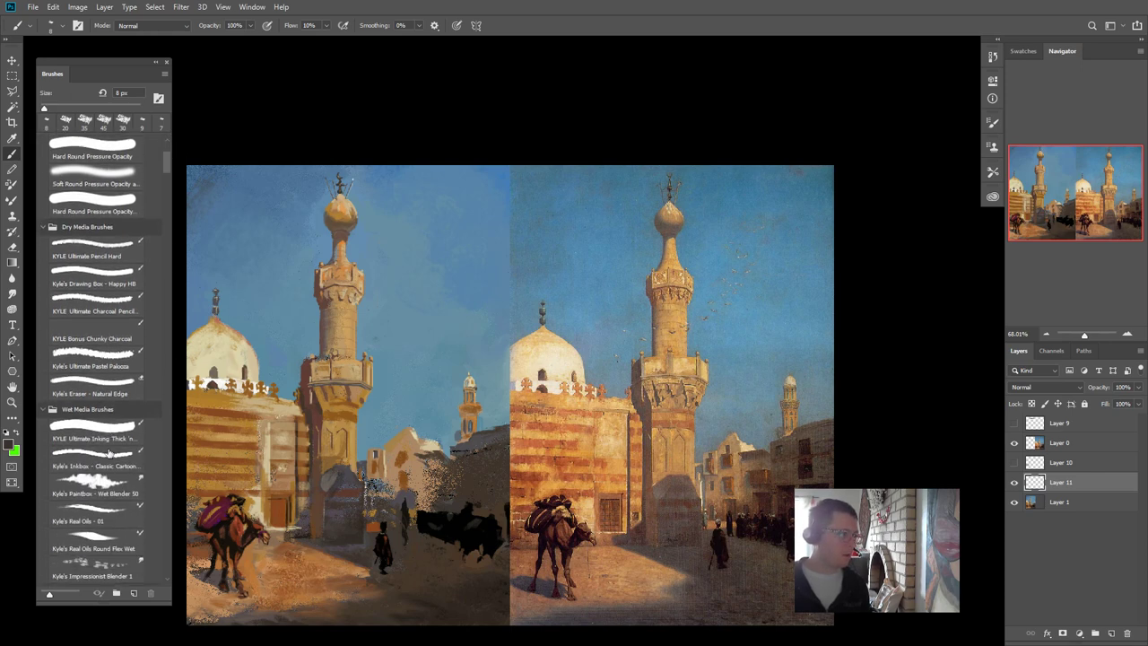
pyautogui.scroll(-4, 119, 400)
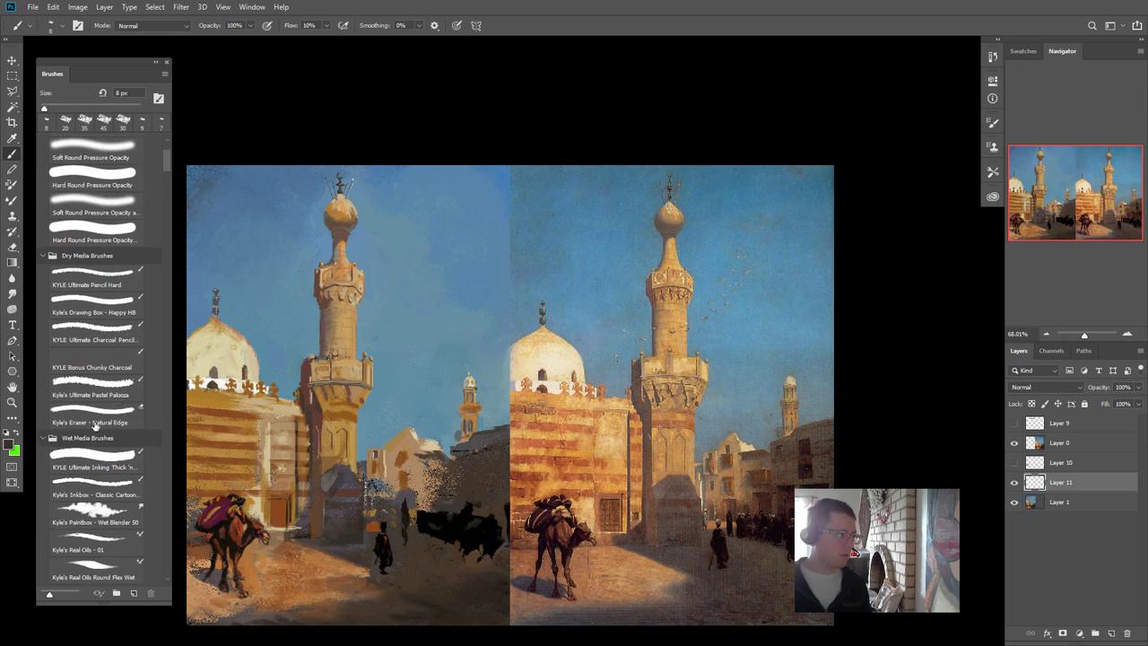
pyautogui.scroll(-9, 103, 437)
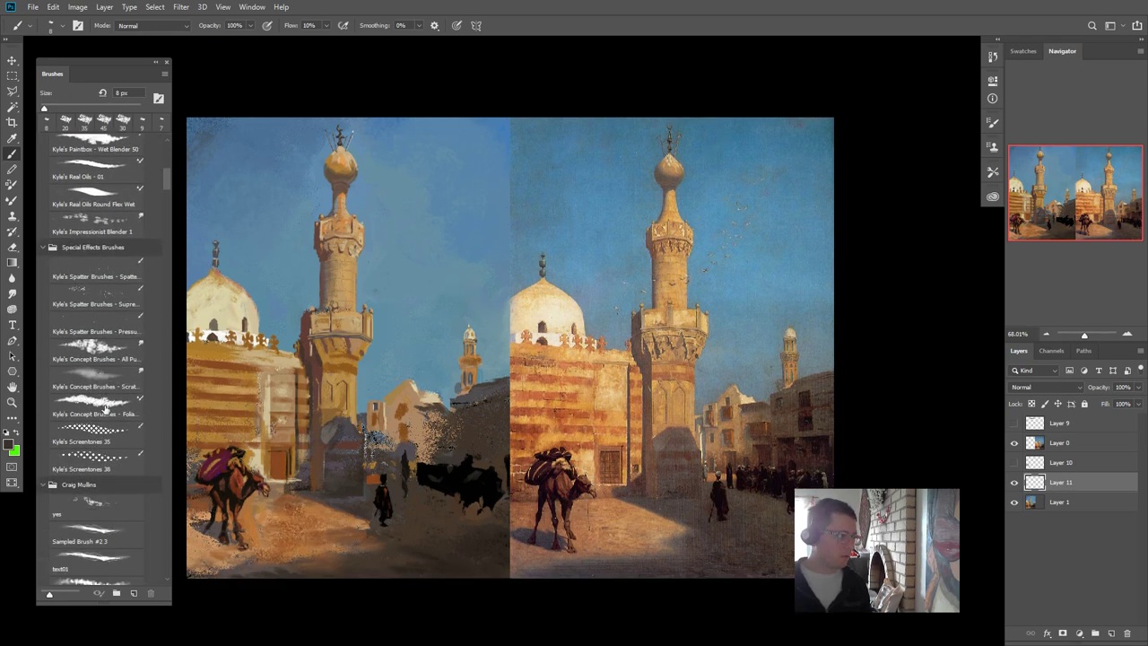
pyautogui.click(110, 407)
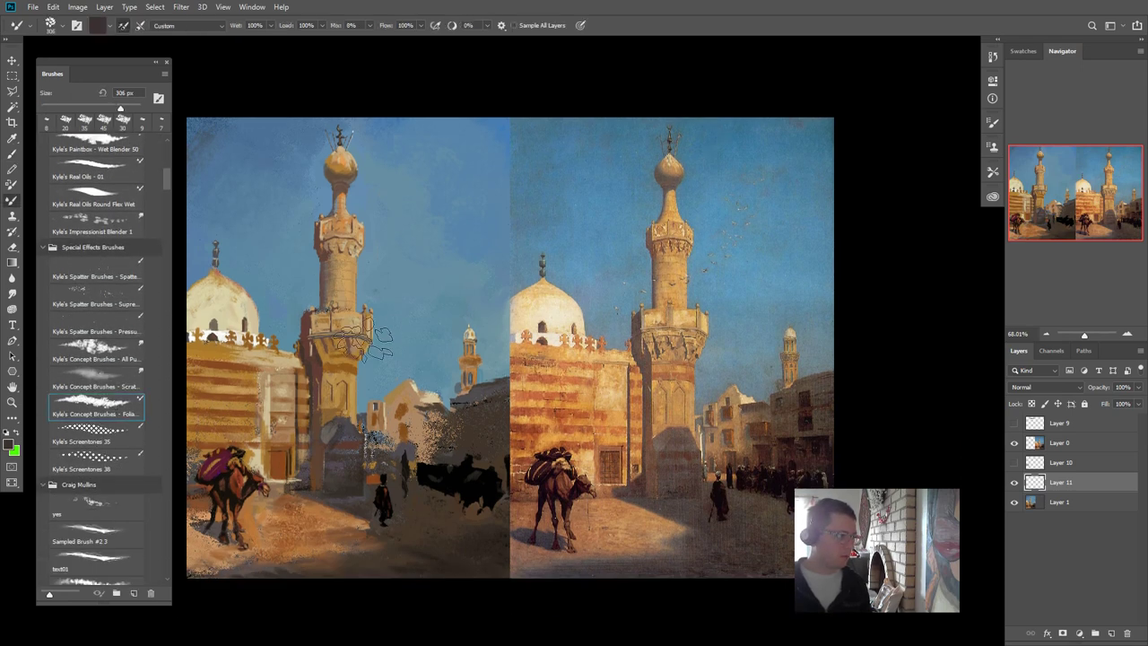
pyautogui.moveTo(386, 254); pyautogui.dragTo(387, 272)
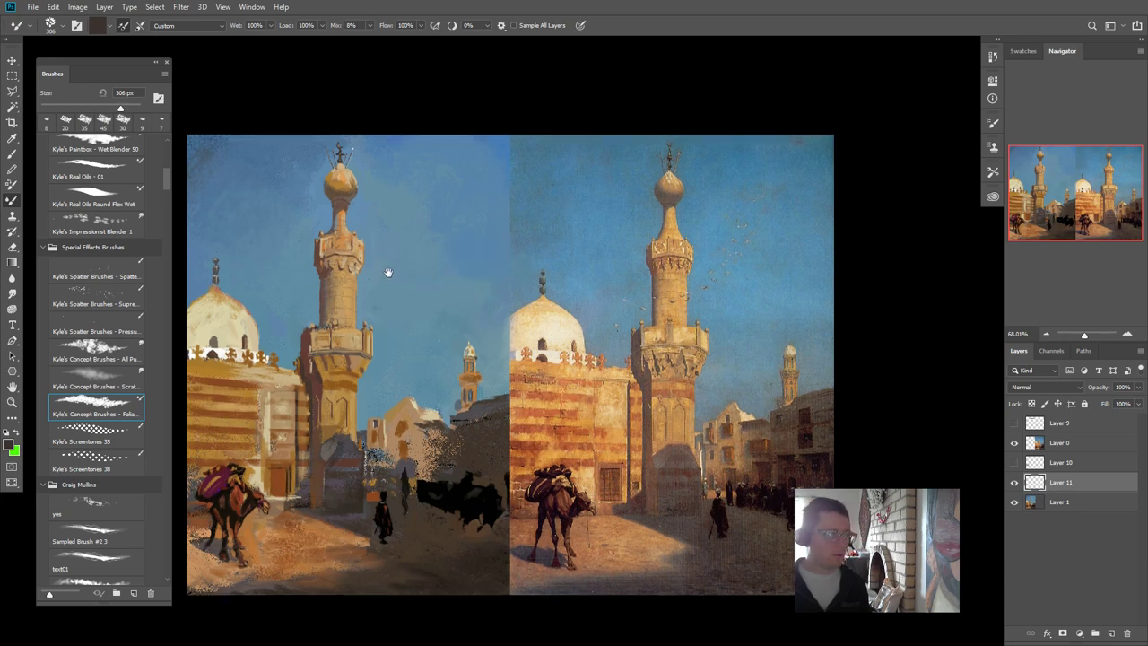
# - Paint a flock of small dark birds in the sky around the minaret, reducing the brush from 9 to 5 px
pyautogui.press('[')
pyautogui.press('[')
pyautogui.press('[')
pyautogui.press('[')
pyautogui.press('[')
pyautogui.press('[')
pyautogui.press('[')
pyautogui.press('[')
pyautogui.press('[')
pyautogui.press('[')
pyautogui.press('[')
pyautogui.press('[')
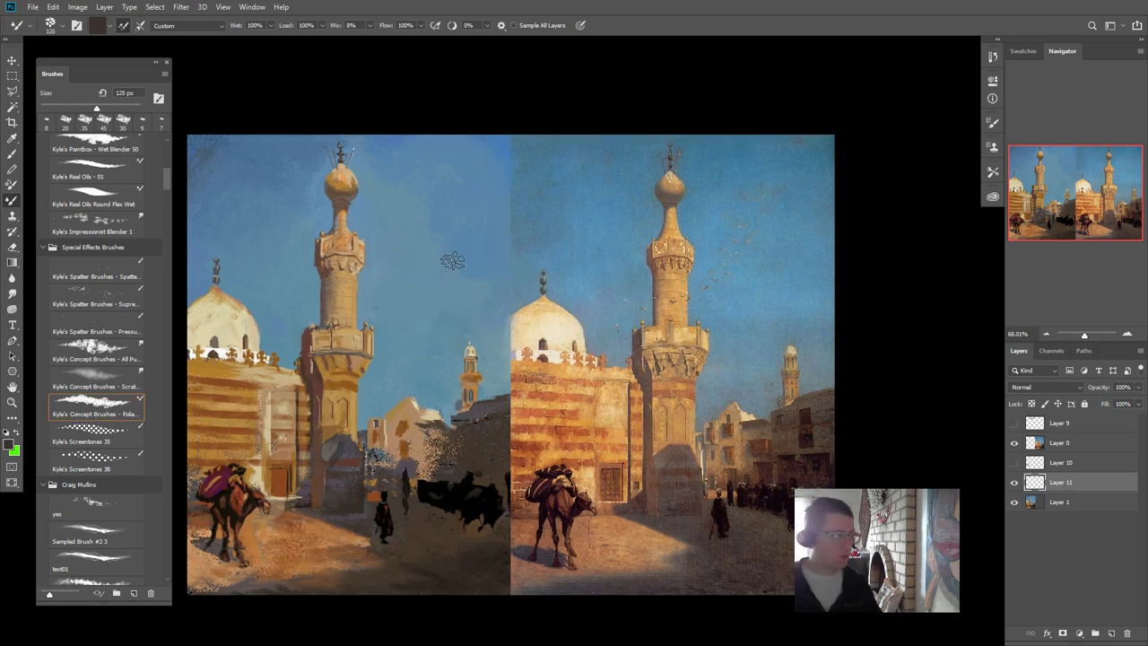
pyautogui.press('[')
pyautogui.press('[')
pyautogui.press('[')
pyautogui.press('[')
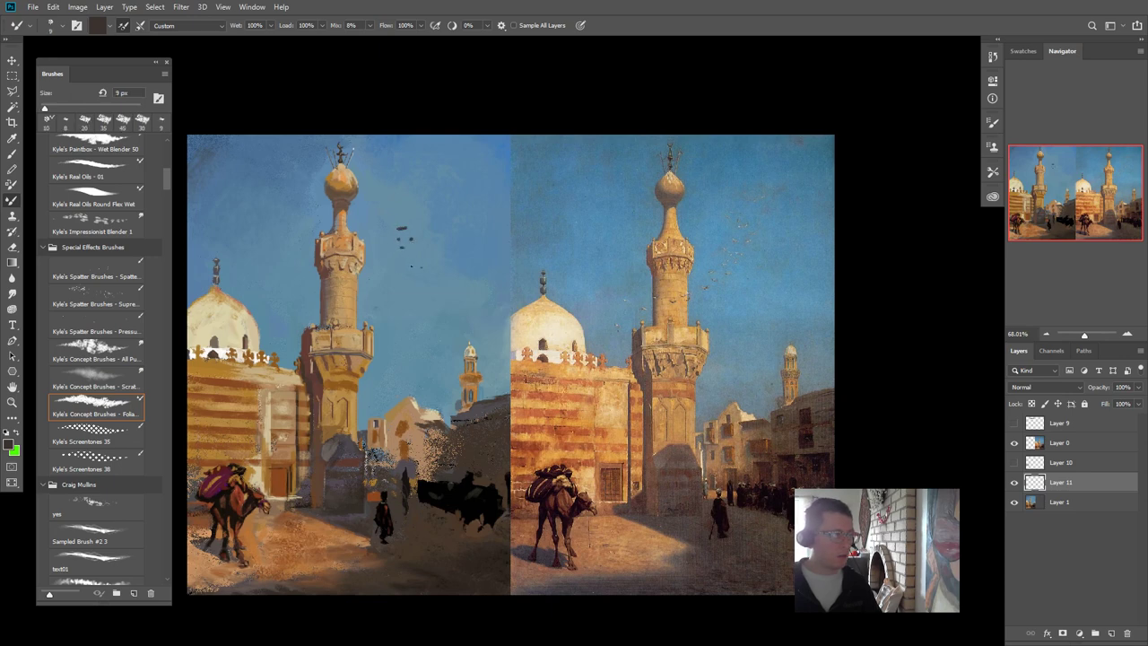
pyautogui.moveTo(409, 261); pyautogui.dragTo(400, 260)
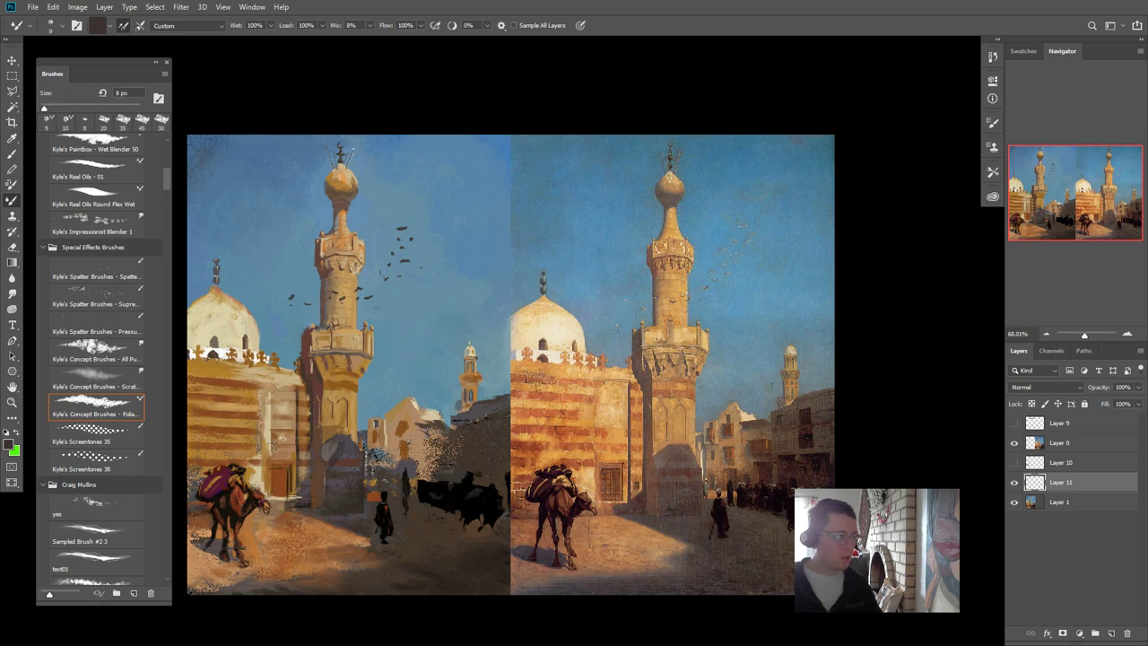
pyautogui.click(274, 328)
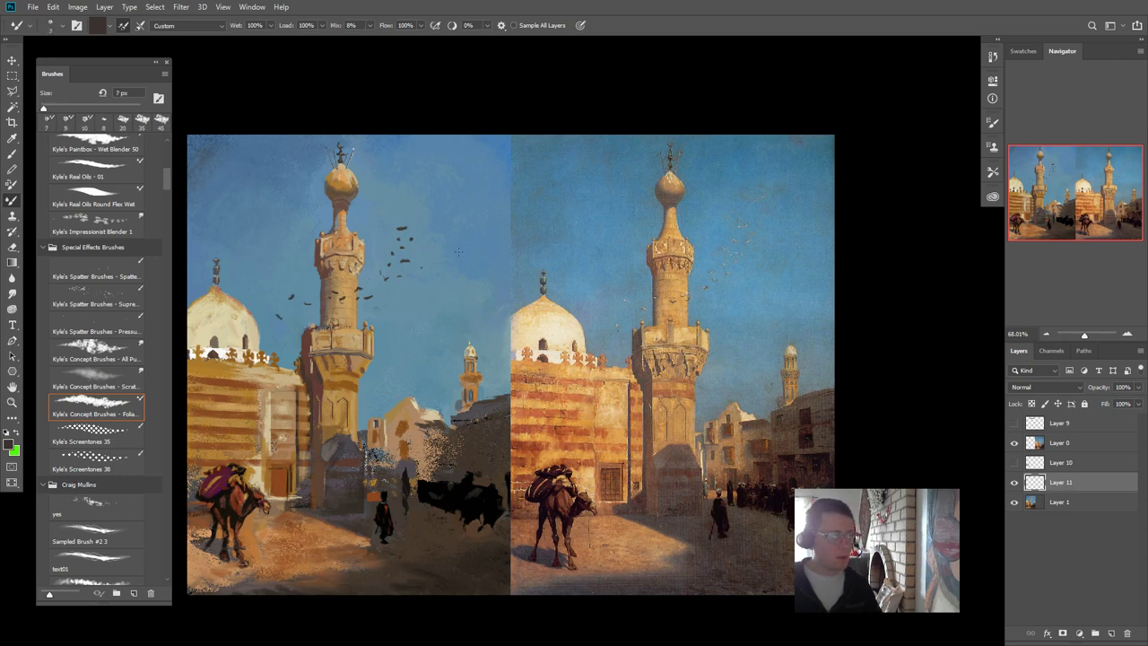
pyautogui.moveTo(430, 207); pyautogui.dragTo(425, 211)
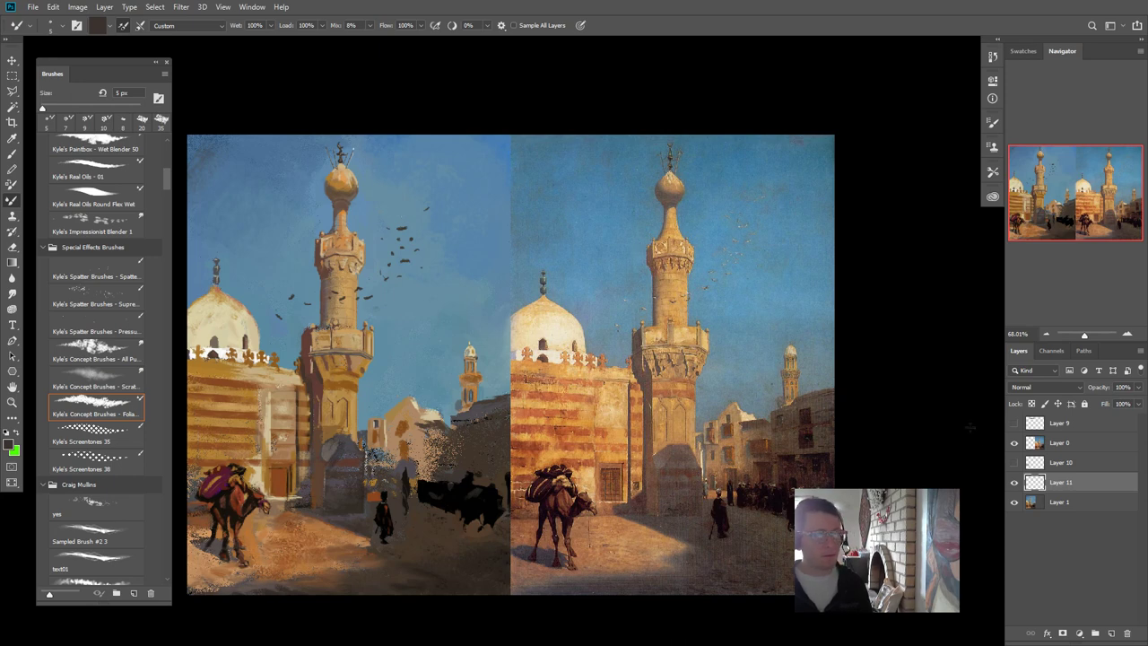
# - Mask Layer 11 to the shapes of its painted birds and target the layer's pixels for painting
pyautogui.keyDown('ctrl'); pyautogui.click(1034, 483); pyautogui.keyUp('ctrl')
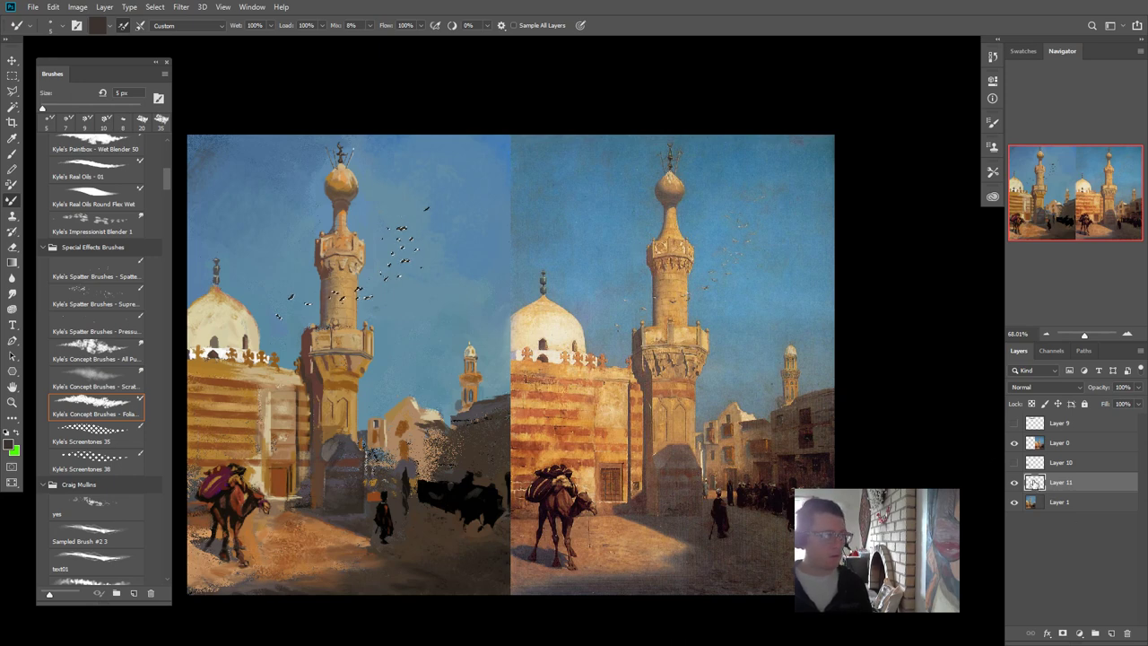
pyautogui.click(1063, 633)
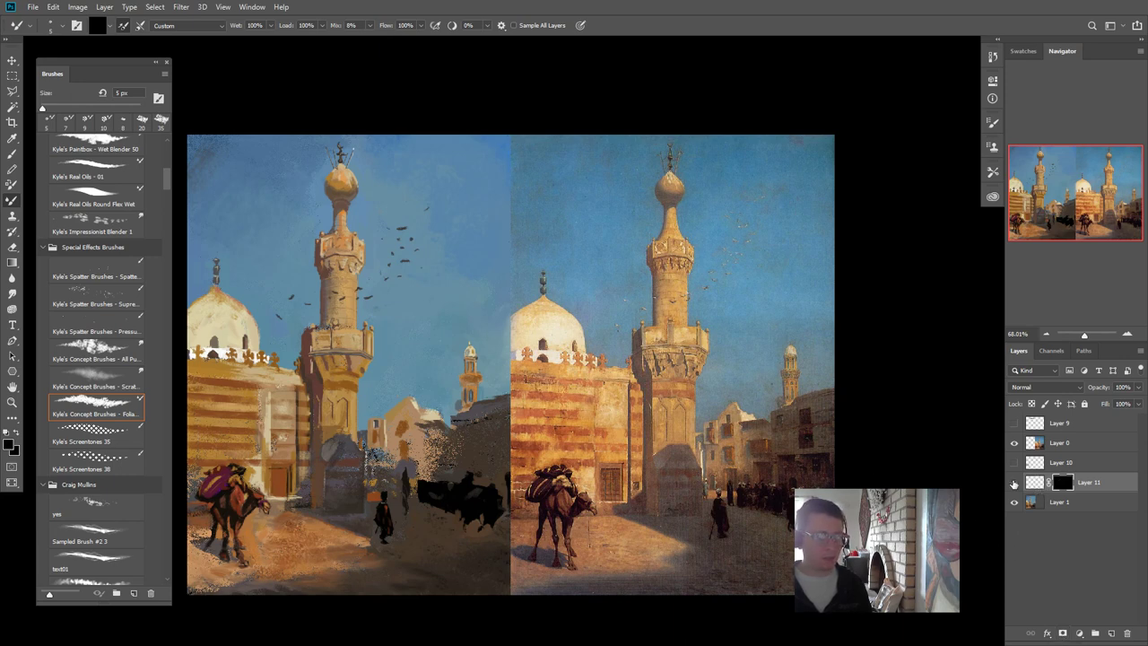
pyautogui.click(1027, 482)
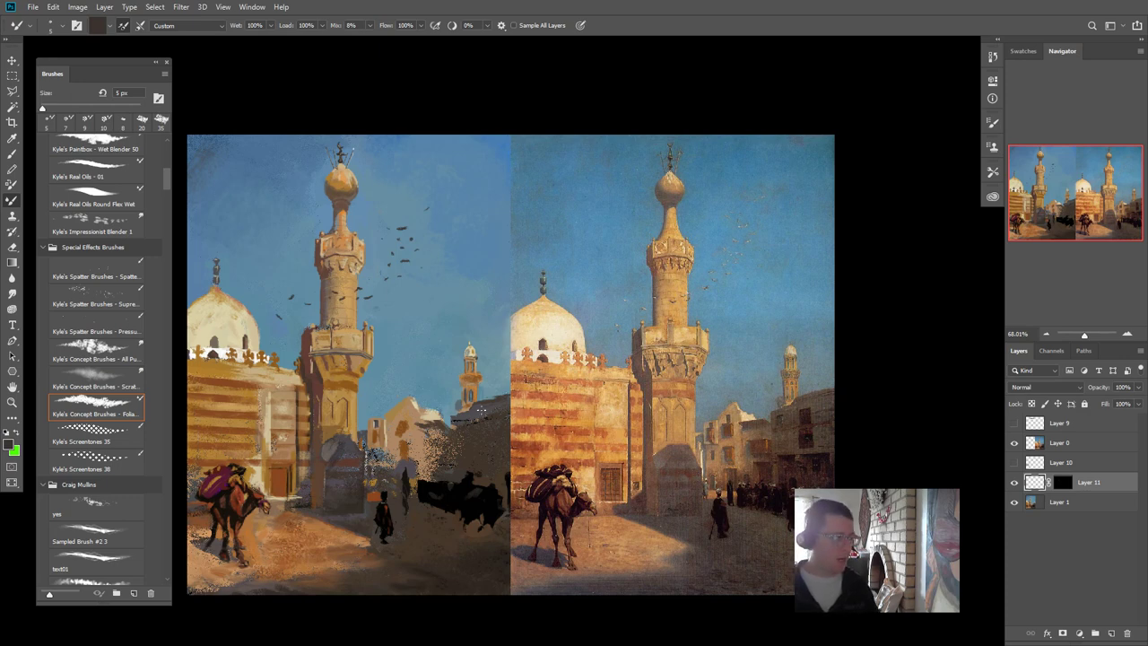
pyautogui.keyDown('alt'); pyautogui.click(227, 328); pyautogui.keyUp('alt')
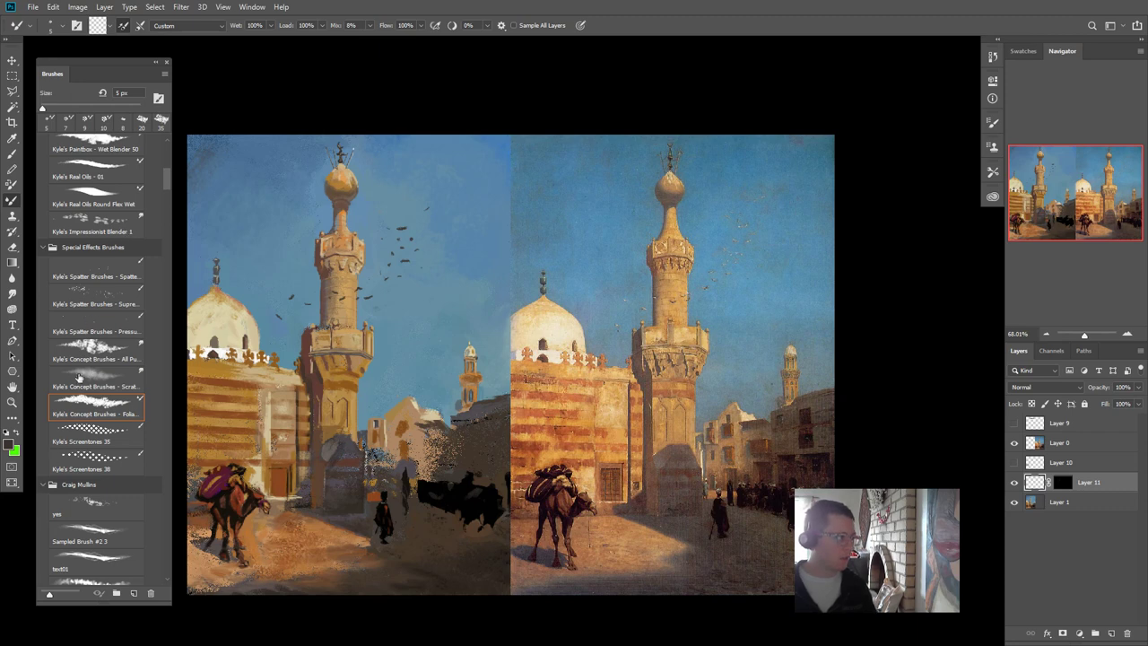
pyautogui.click(142, 121)
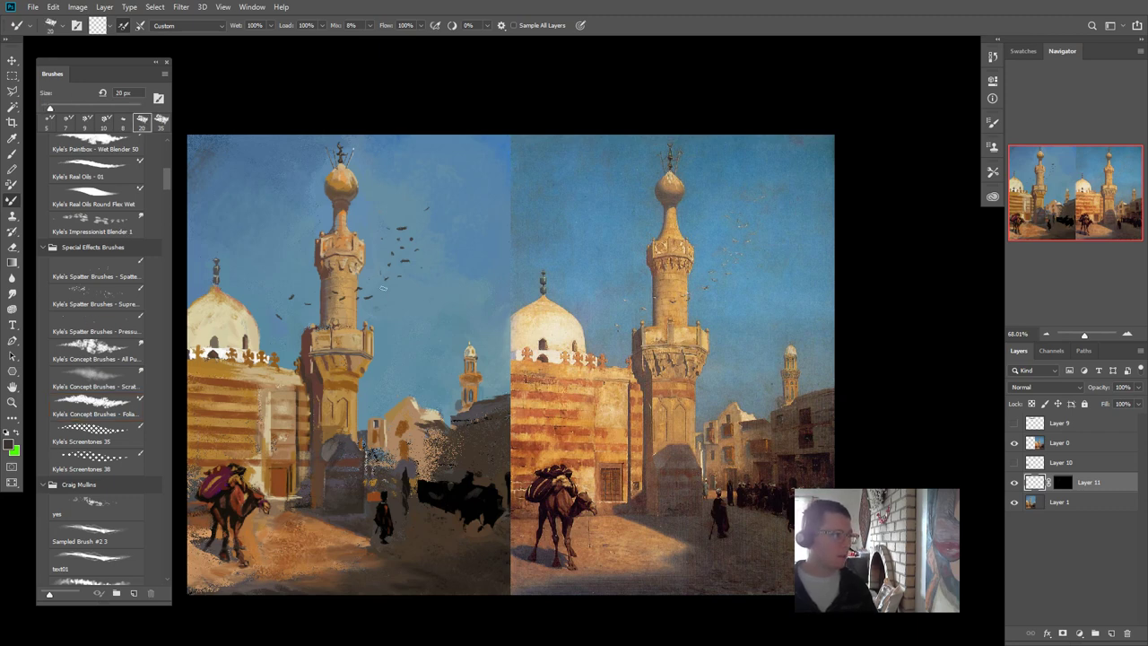
pyautogui.moveTo(433, 366); pyautogui.dragTo(426, 372)
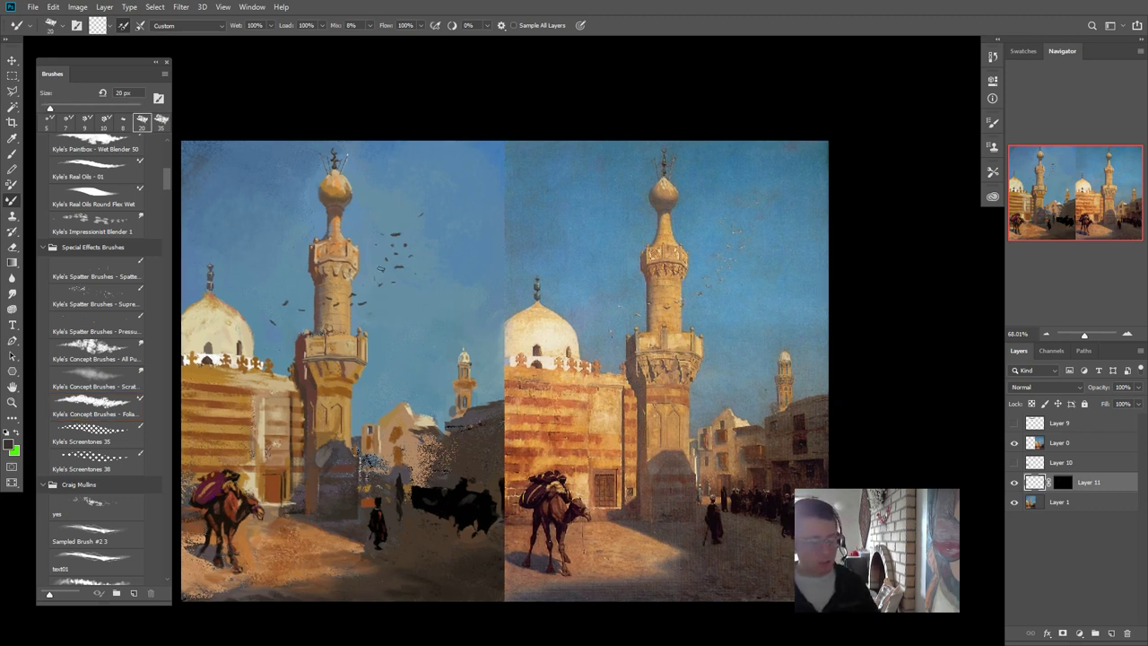
pyautogui.press(']')
pyautogui.press(']')
pyautogui.press(']')
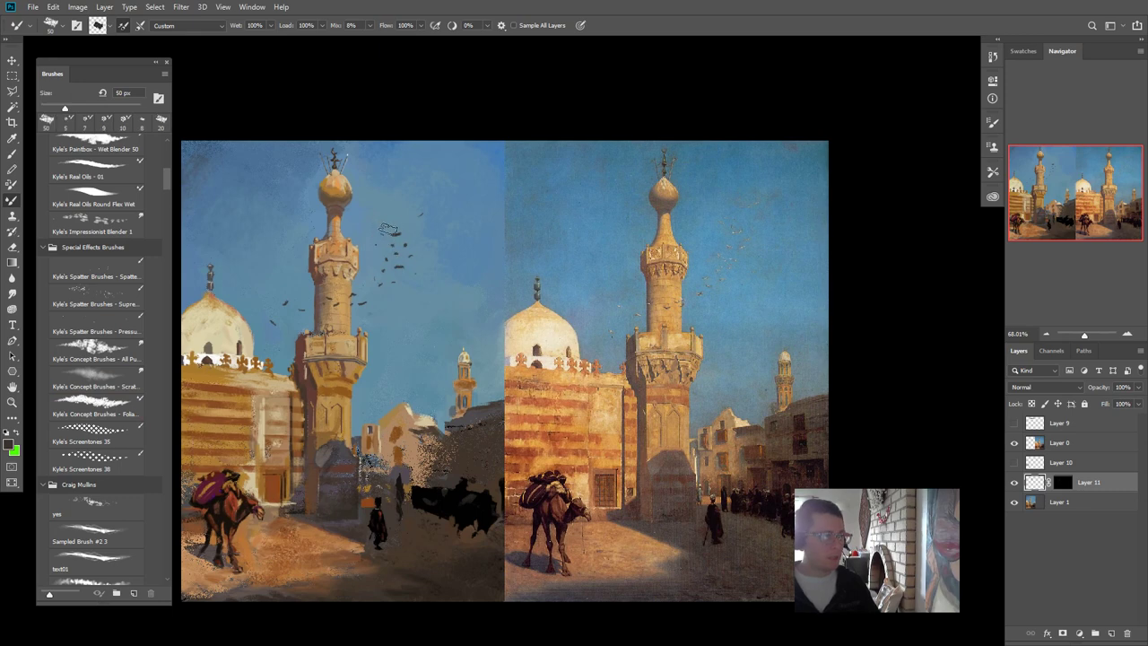
pyautogui.press('[')
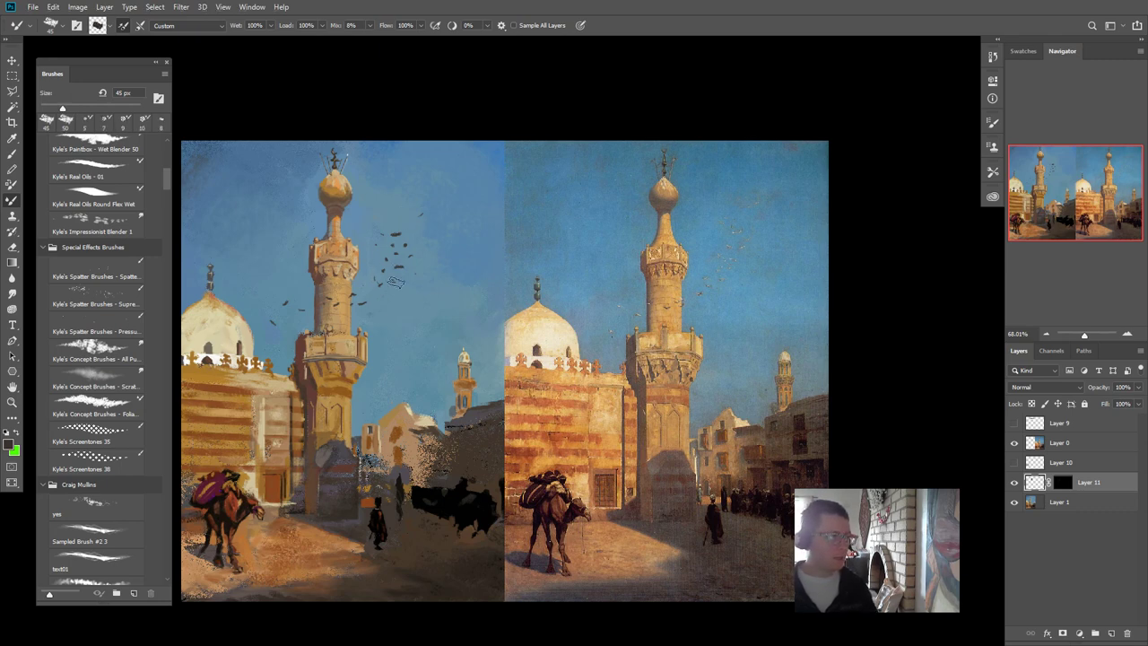
# - Lighten the upper bird of the flock beside the minaret with the Brush tool in a pale cream at 10% flow
pyautogui.click(12, 158)
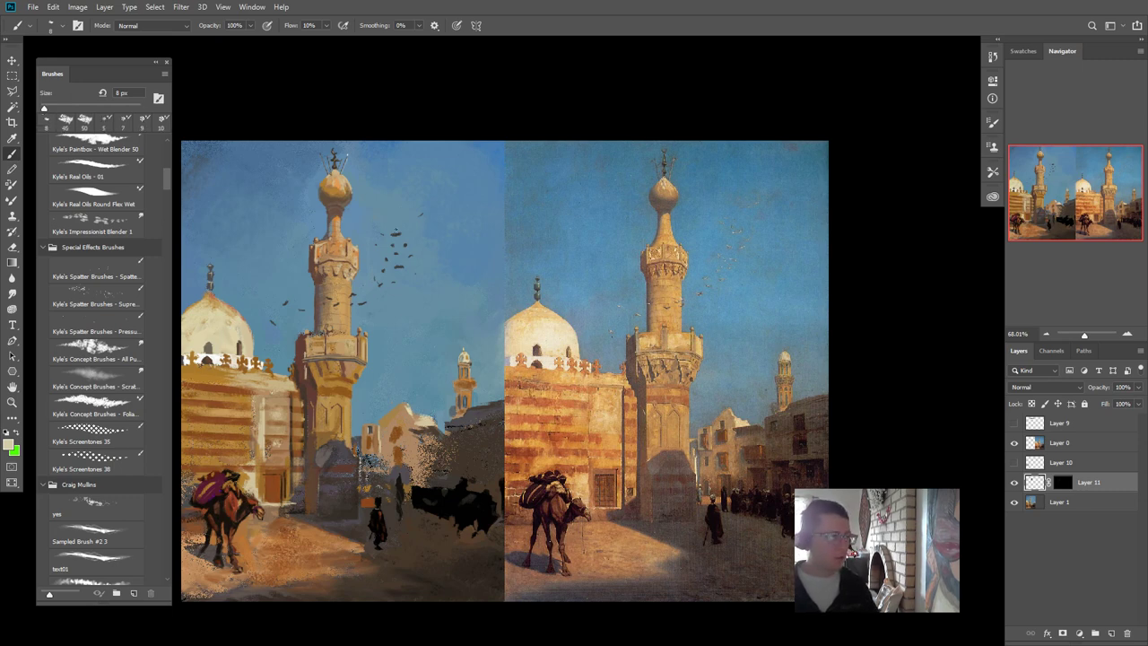
pyautogui.press(']')
pyautogui.press(']')
pyautogui.press(']')
pyautogui.press(']')
pyautogui.press(']')
pyautogui.press(']')
pyautogui.click(395, 234)
# - Dab cream highlights over the remaining birds with progressively smaller brushes down to 8 px, and sample the sky blue beside them
pyautogui.press('[')
pyautogui.press('[')
pyautogui.click(388, 294)
pyautogui.press('[')
pyautogui.press('[')
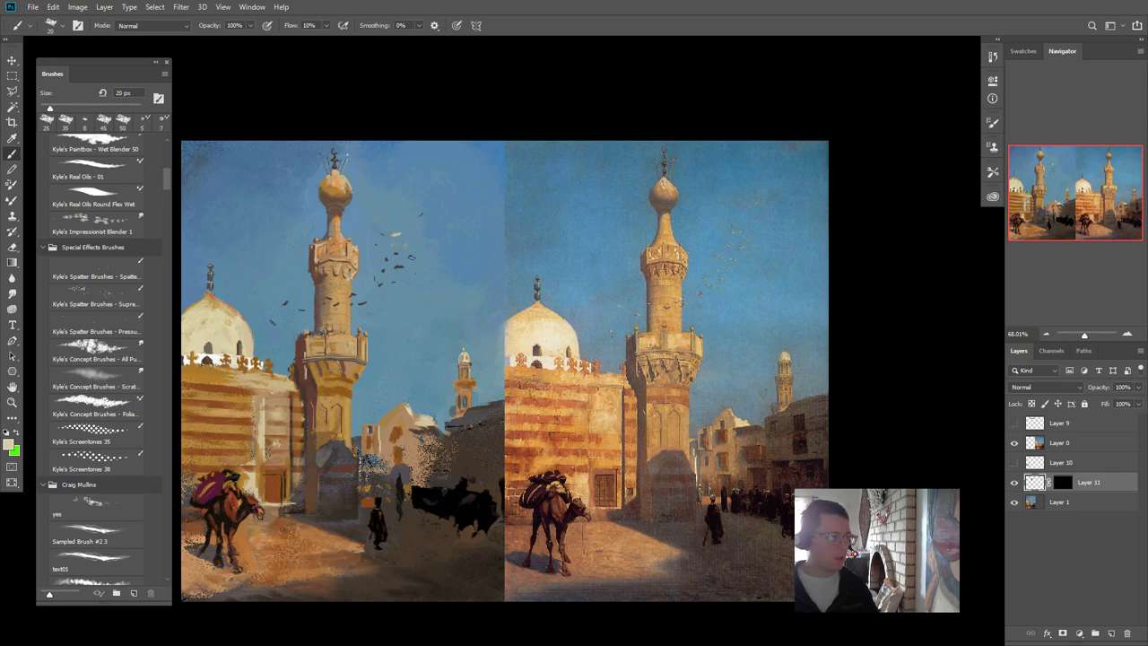
pyautogui.click(399, 268)
pyautogui.press('[')
pyautogui.press('[')
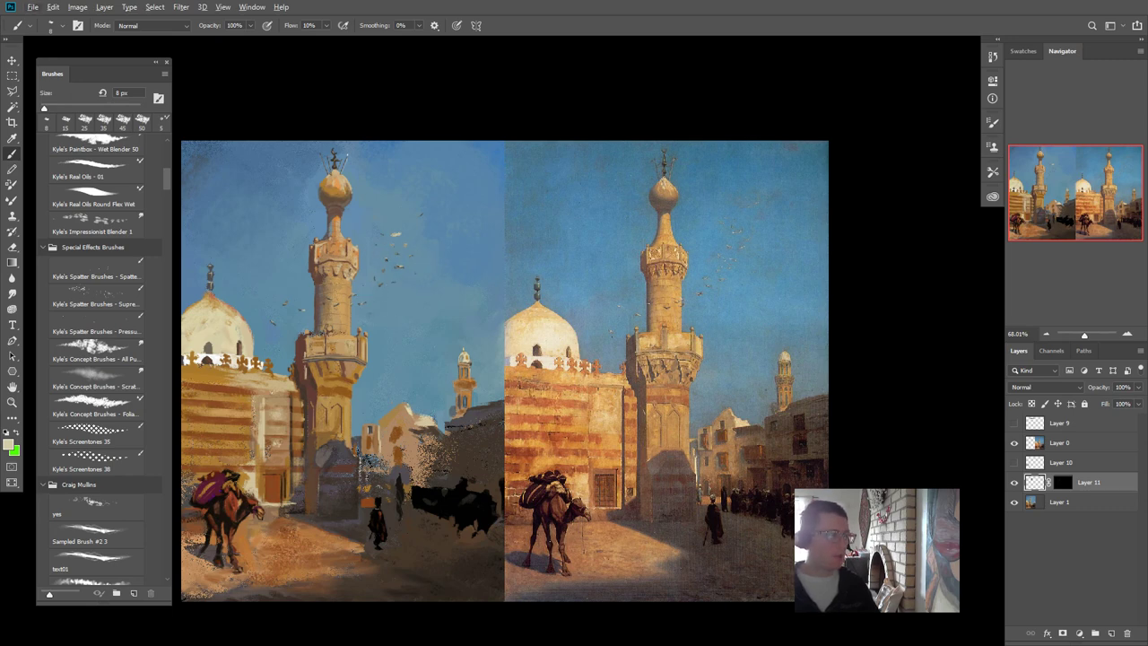
pyautogui.keyDown('alt'); pyautogui.click(391, 257); pyautogui.keyUp('alt')
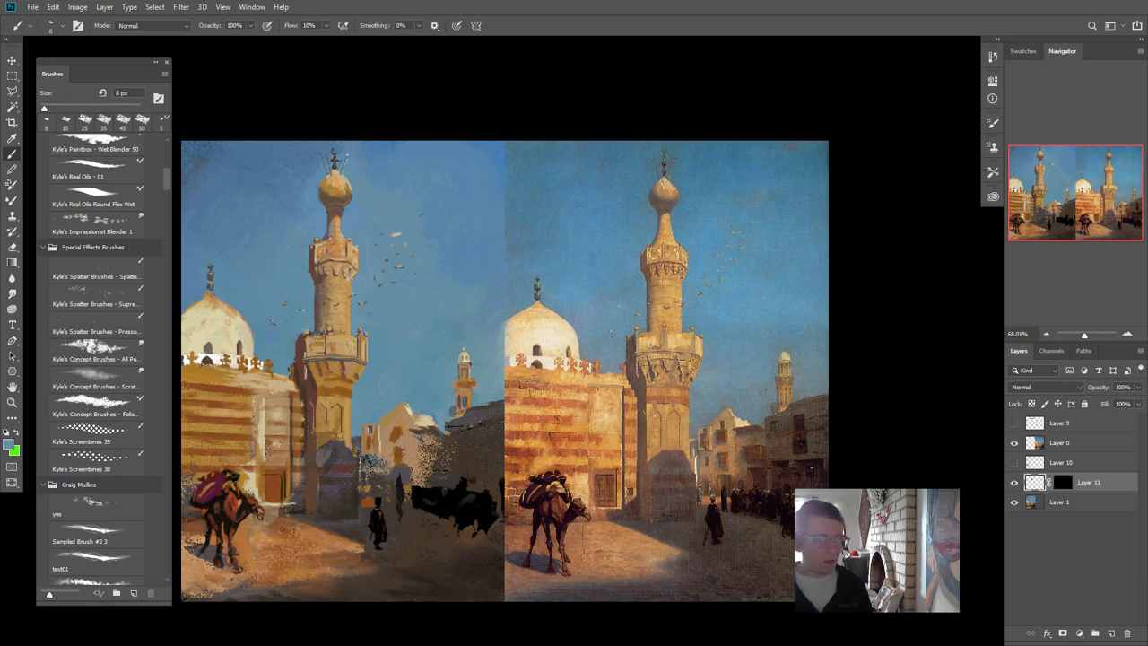
# - Soften the birds' pale highlights with a soft round eraser, reducing its size from 35 to 25 px
pyautogui.press('e')
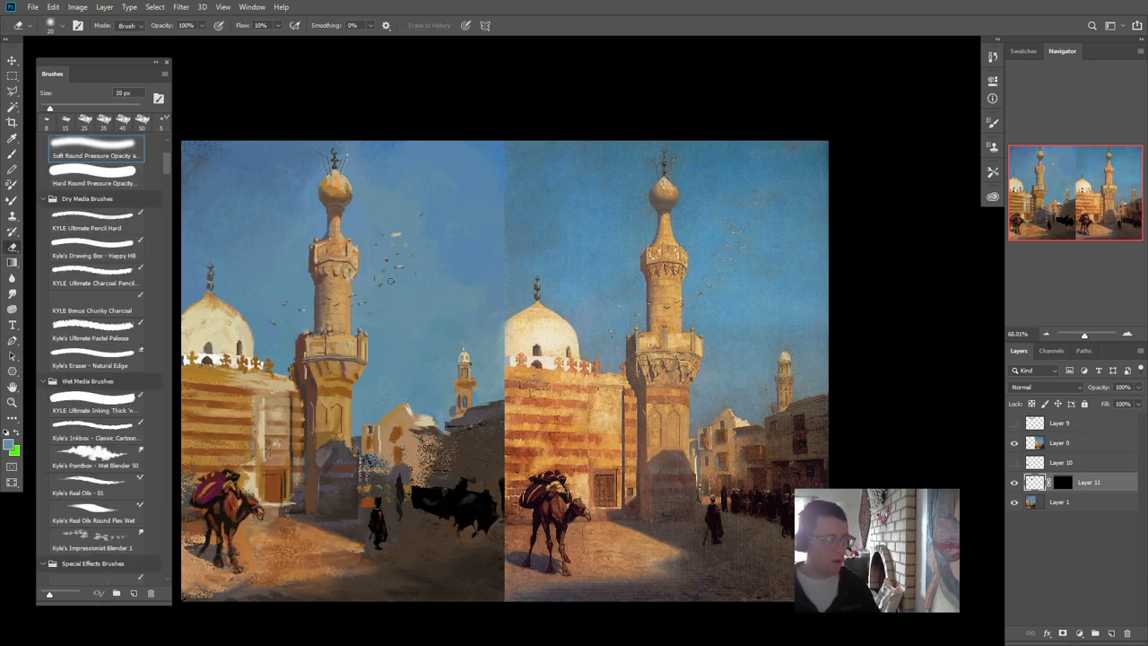
pyautogui.press(']')
pyautogui.press(']')
pyautogui.press(']')
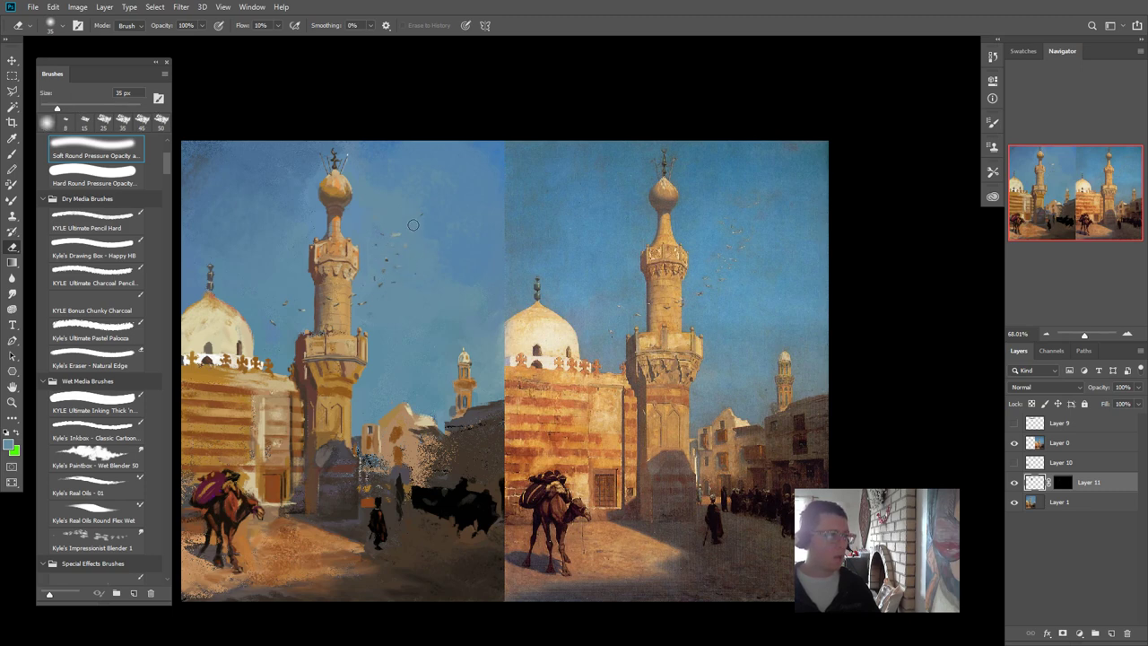
pyautogui.press('[')
pyautogui.press('[')
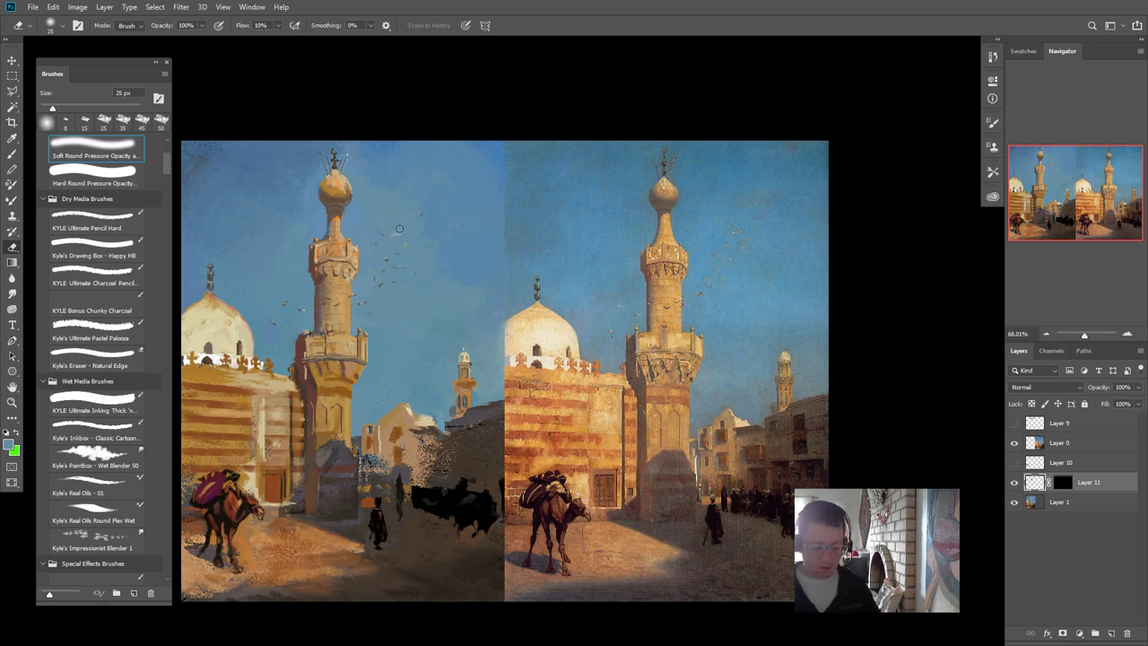
# - Thin out and break up the bird shapes with firmer eraser tips at full flow, finishing at 20 px
pyautogui.click(97, 180)
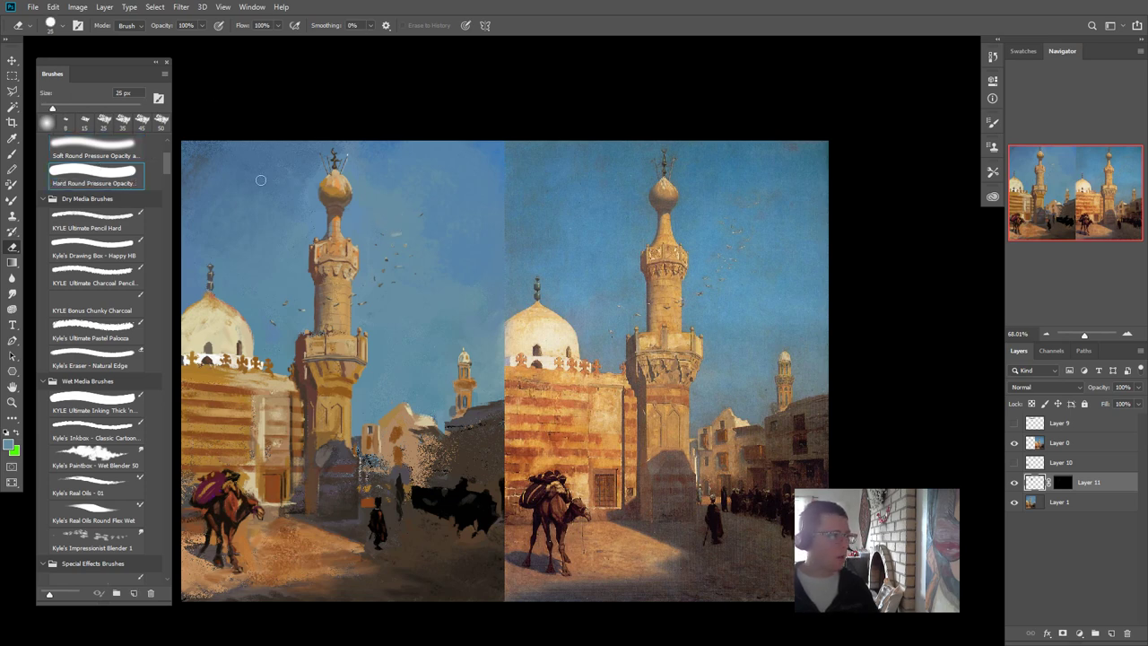
pyautogui.press(']')
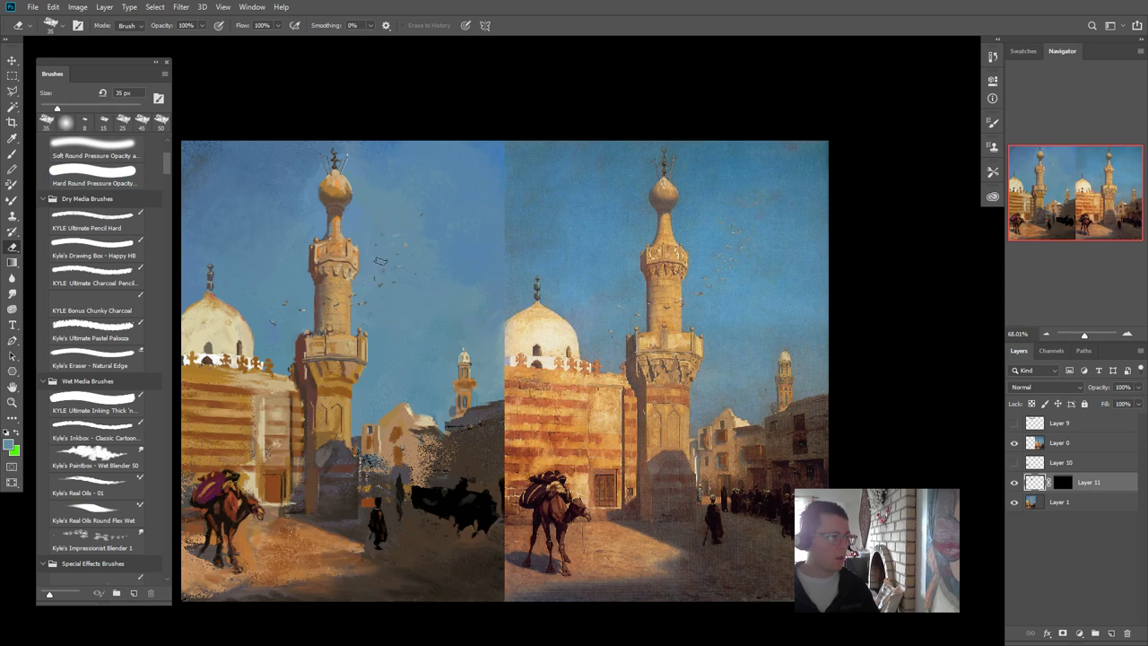
pyautogui.press('o')
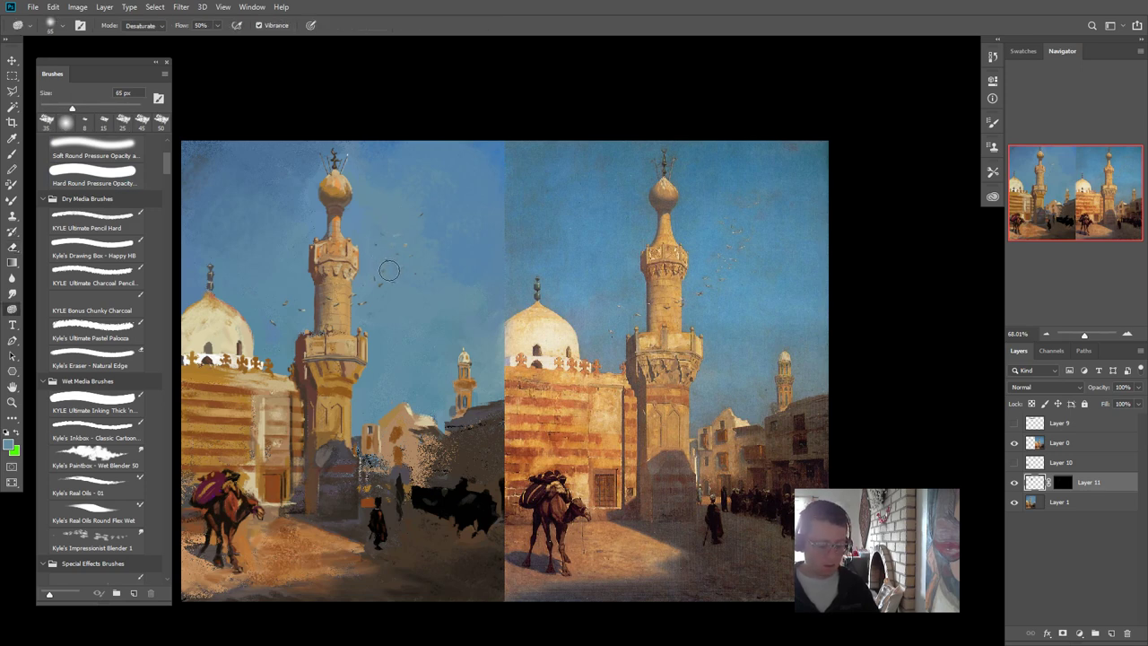
pyautogui.press('e')
pyautogui.press('[')
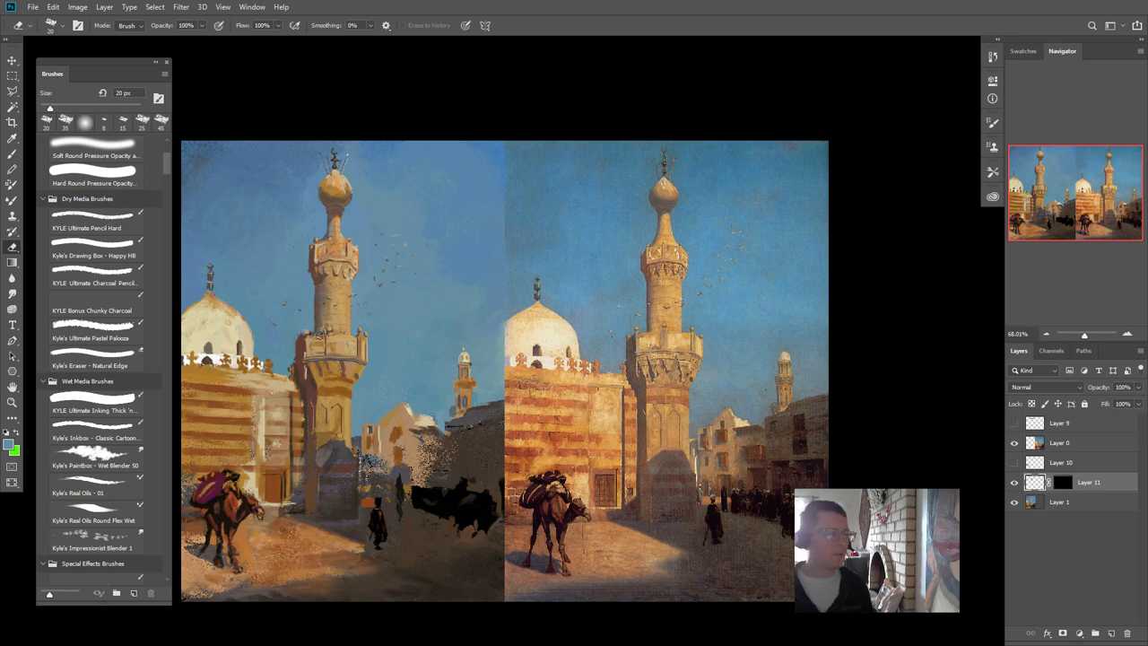
pyautogui.scroll(-4, 353, 359)
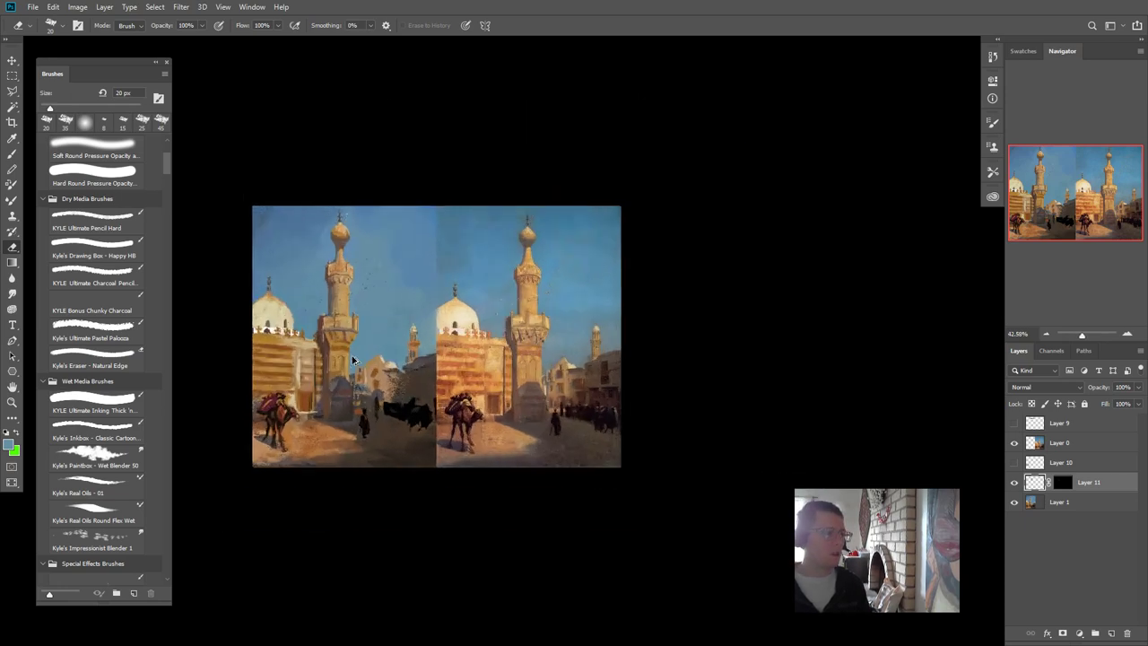
pyautogui.scroll(4, 353, 359)
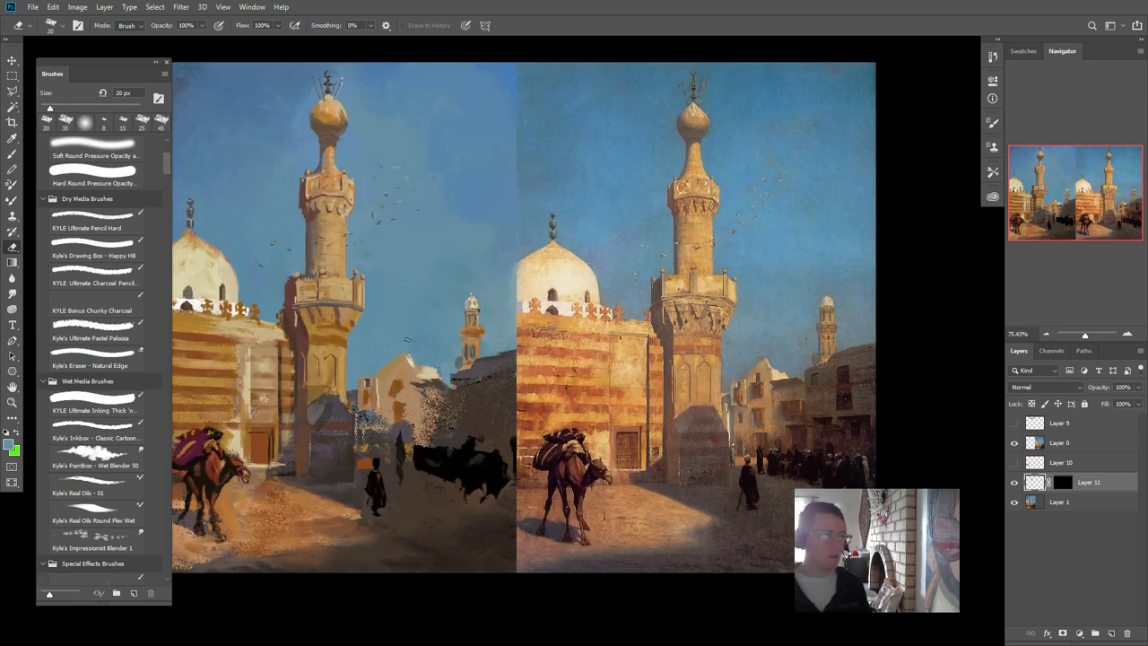
pyautogui.moveTo(380, 366); pyautogui.dragTo(422, 375)
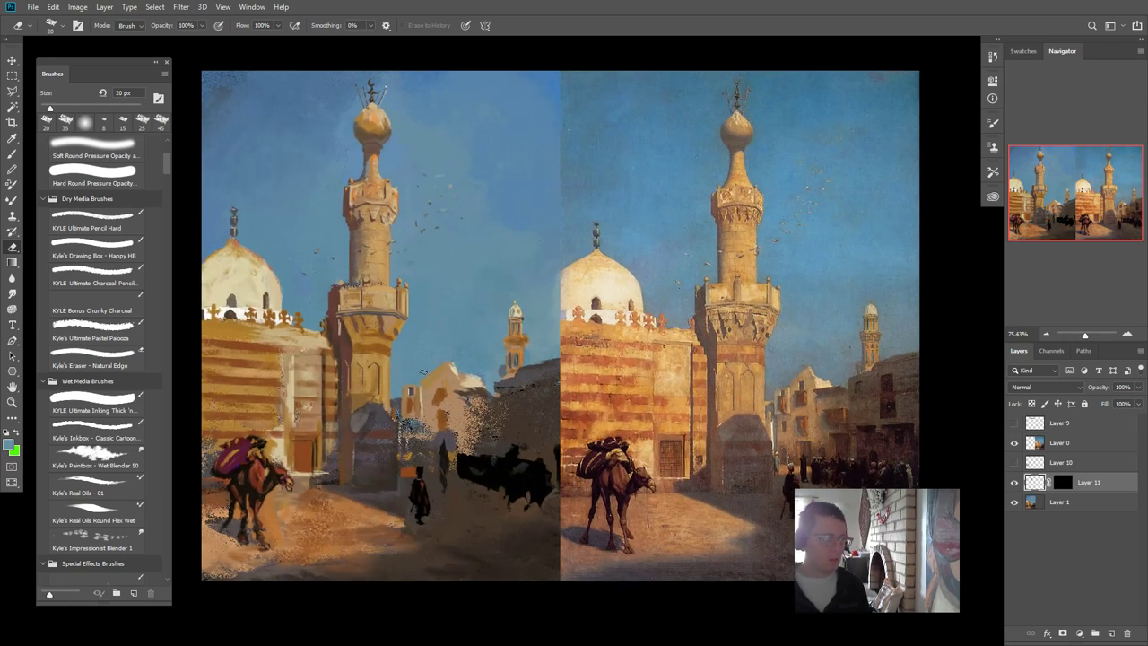
pyautogui.press('b')
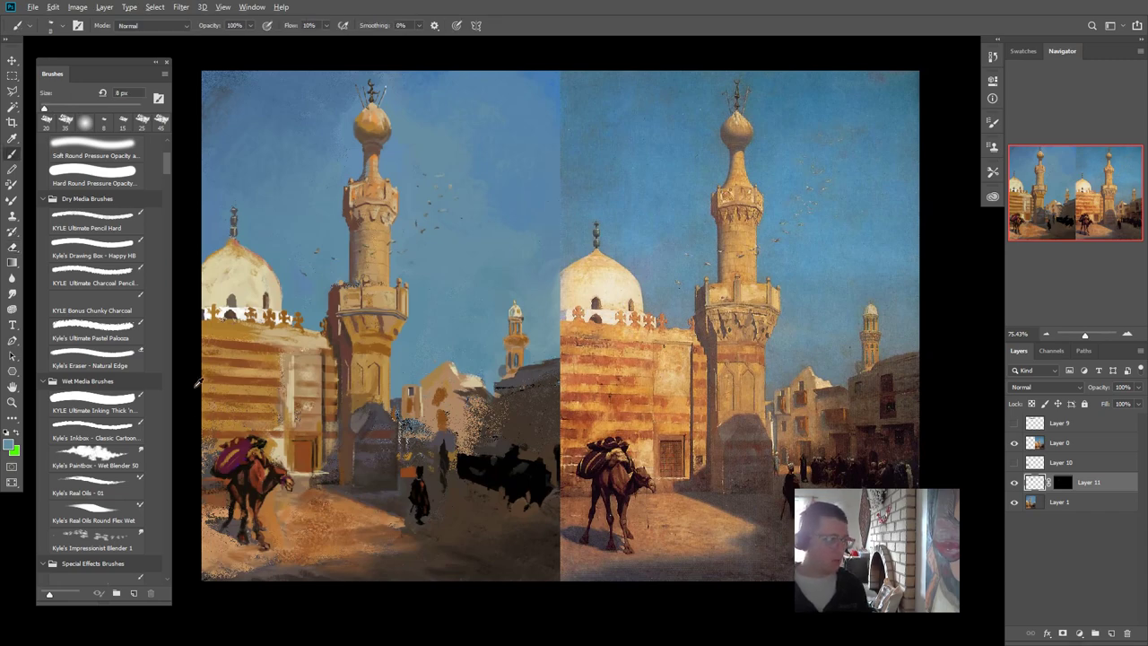
pyautogui.scroll(2, 319, 396)
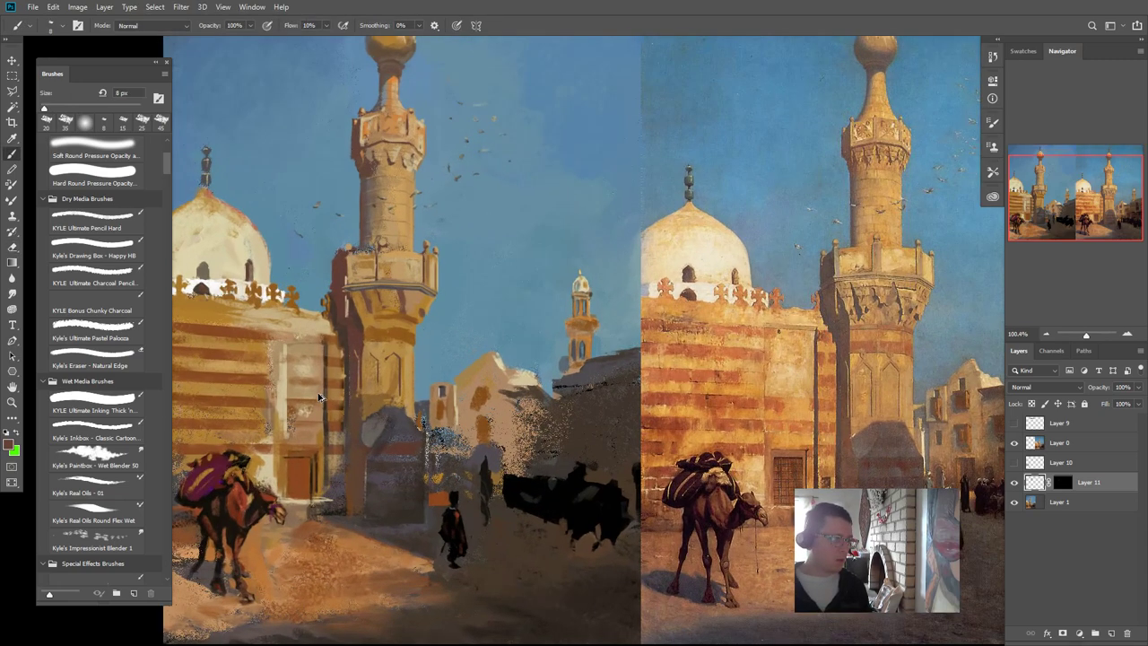
pyautogui.moveTo(393, 409); pyautogui.dragTo(412, 427)
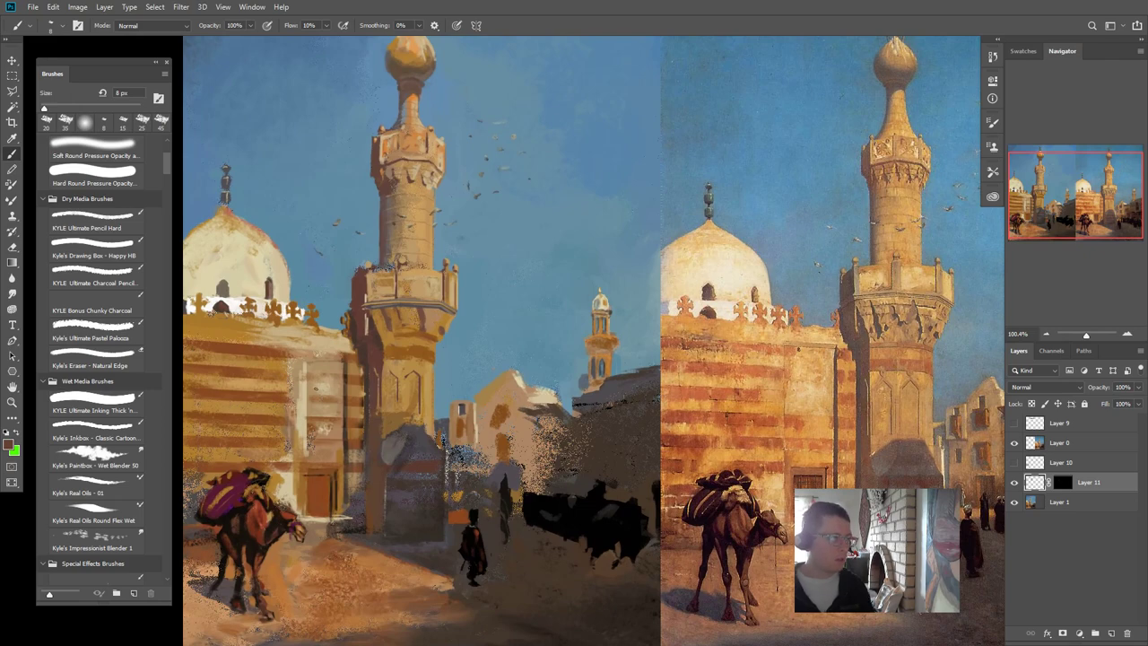
# - Frame the top of the white dome's right window in a small rectangular selection and make Layer 1 the active layer
pyautogui.press('m')
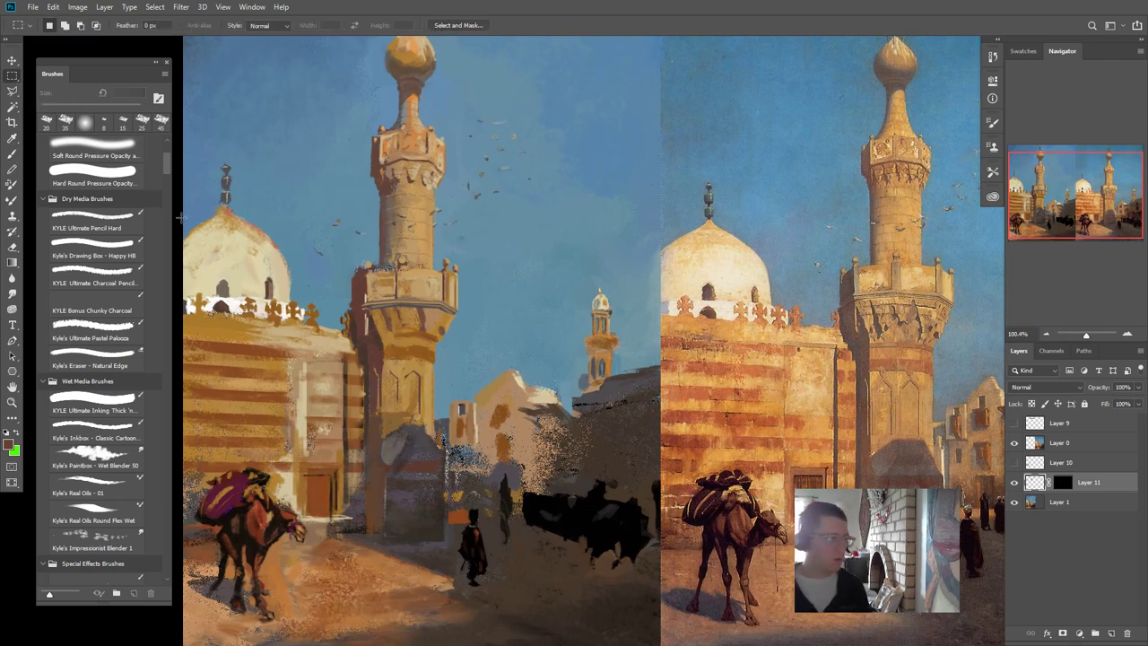
pyautogui.scroll(2, 264, 267)
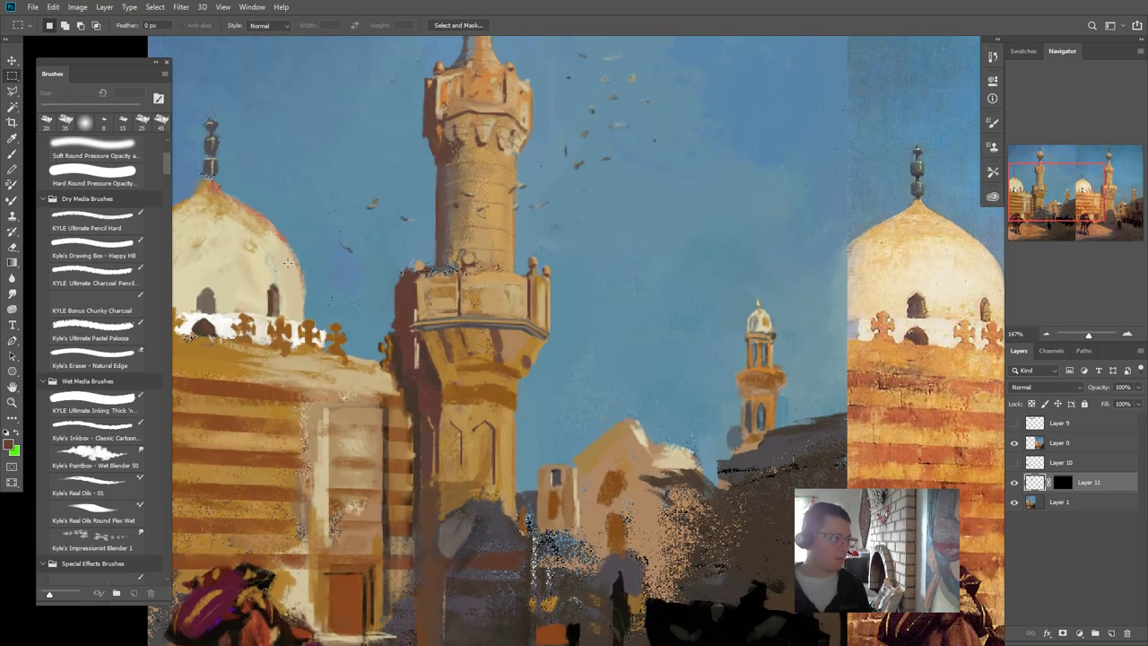
pyautogui.moveTo(287, 263); pyautogui.dragTo(260, 303)
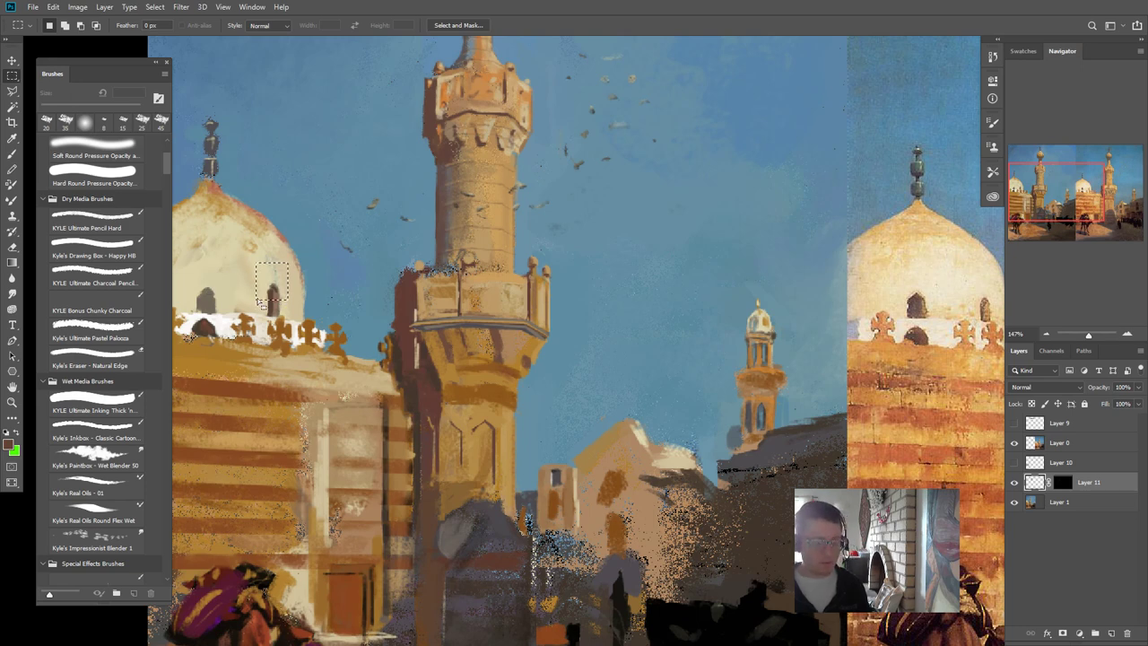
pyautogui.press('v')
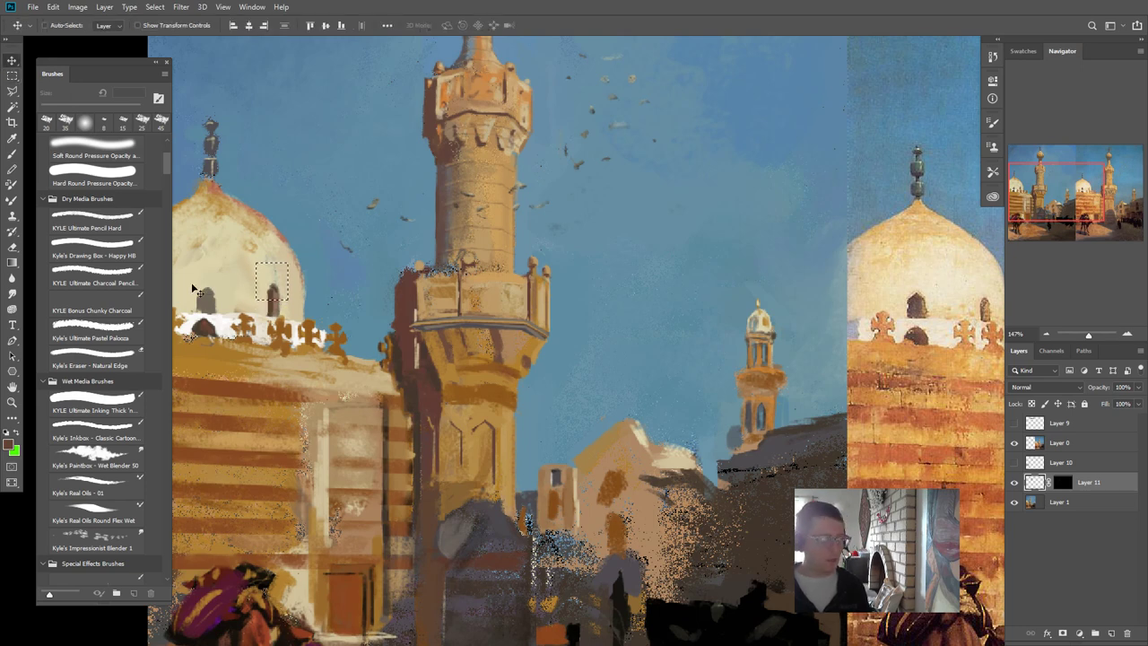
pyautogui.keyDown('alt'); pyautogui.click(275, 277); pyautogui.keyUp('alt')
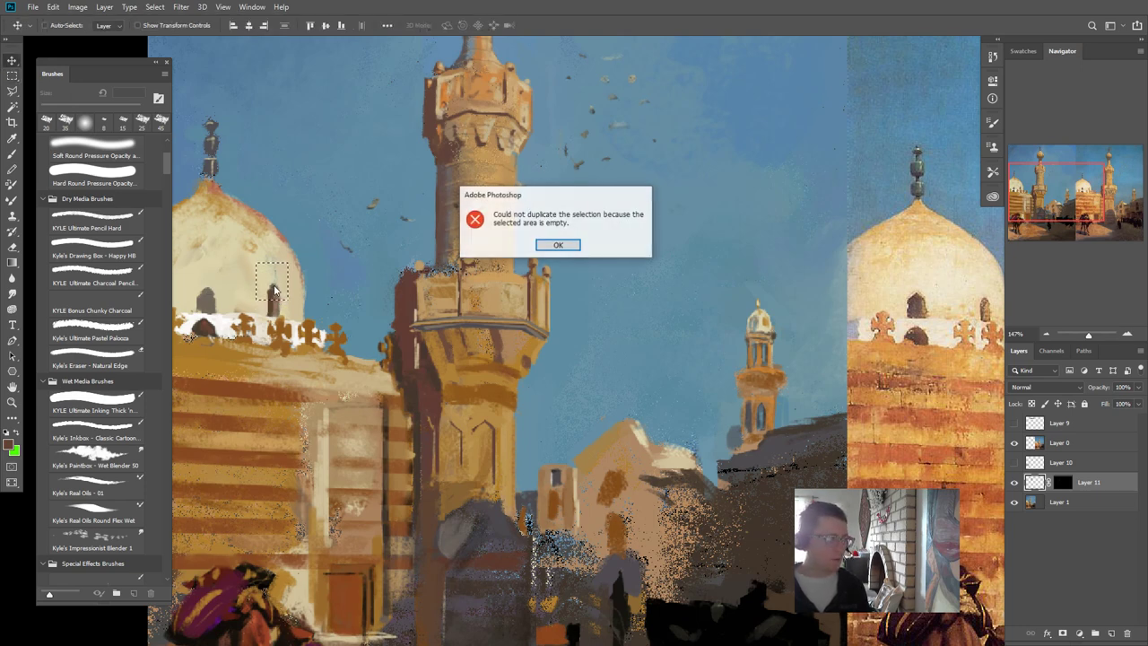
pyautogui.click(558, 246)
pyautogui.hotkey('ctrl', 'z')
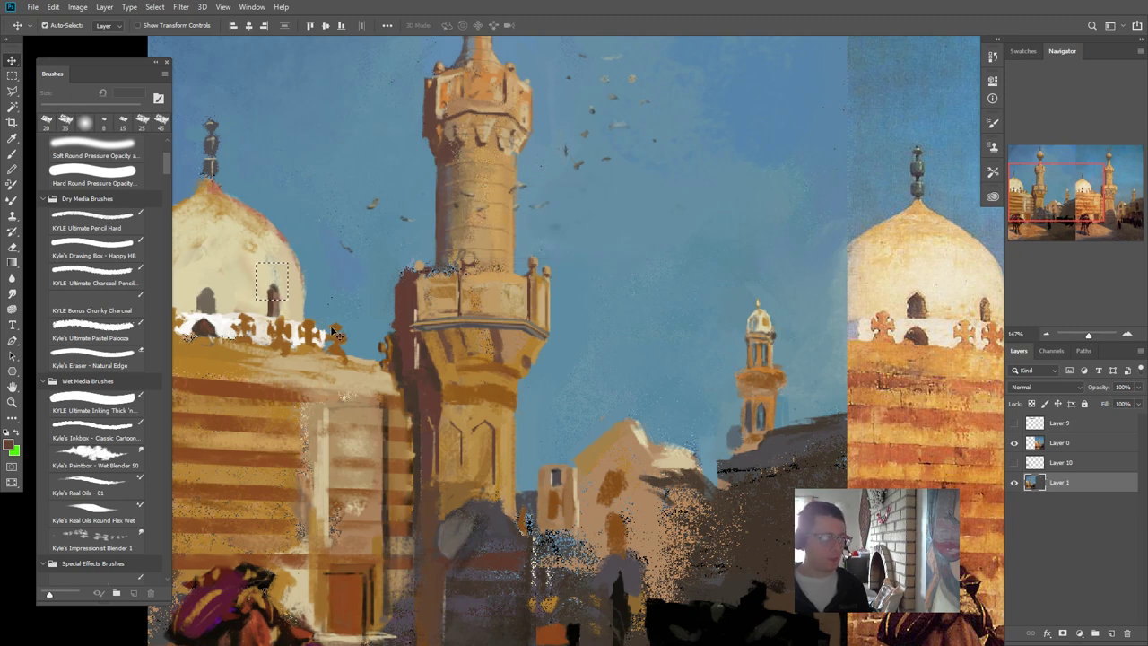
pyautogui.hotkey('ctrl', 'shift', 'z')
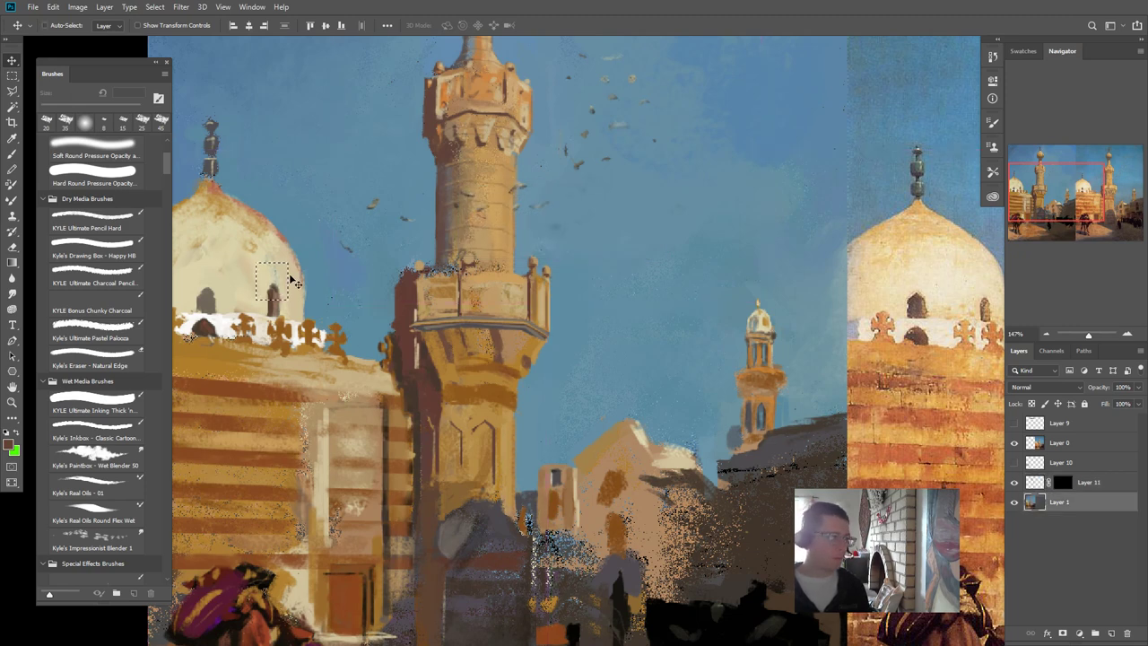
# - Duplicate the selected dome patch slightly downward over the right window to lower its top, and clear the selection
pyautogui.moveTo(274, 279); pyautogui.dragTo(277, 300)
pyautogui.hotkey('ctrl', 'z')
pyautogui.hotkey('ctrl', 'z')
pyautogui.hotkey('ctrl', 'd')
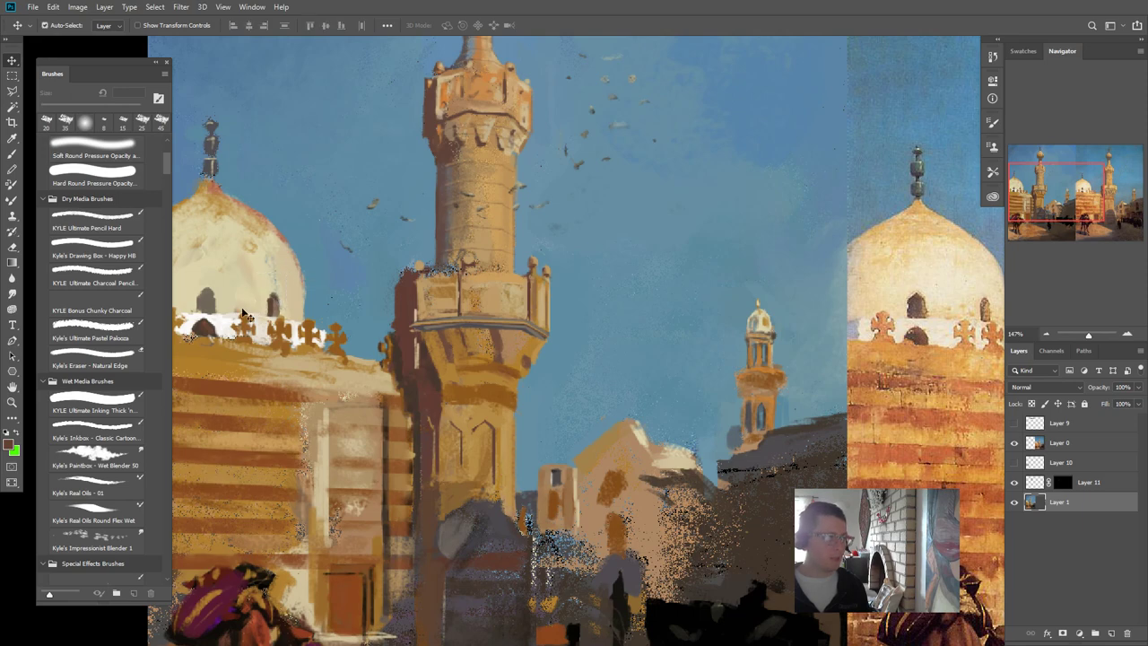
# - Inspect the dome's corrected right window up close and compare the painted scene with the reference beside it
pyautogui.scroll(-4, 242, 314)
pyautogui.scroll(6, 199, 349)
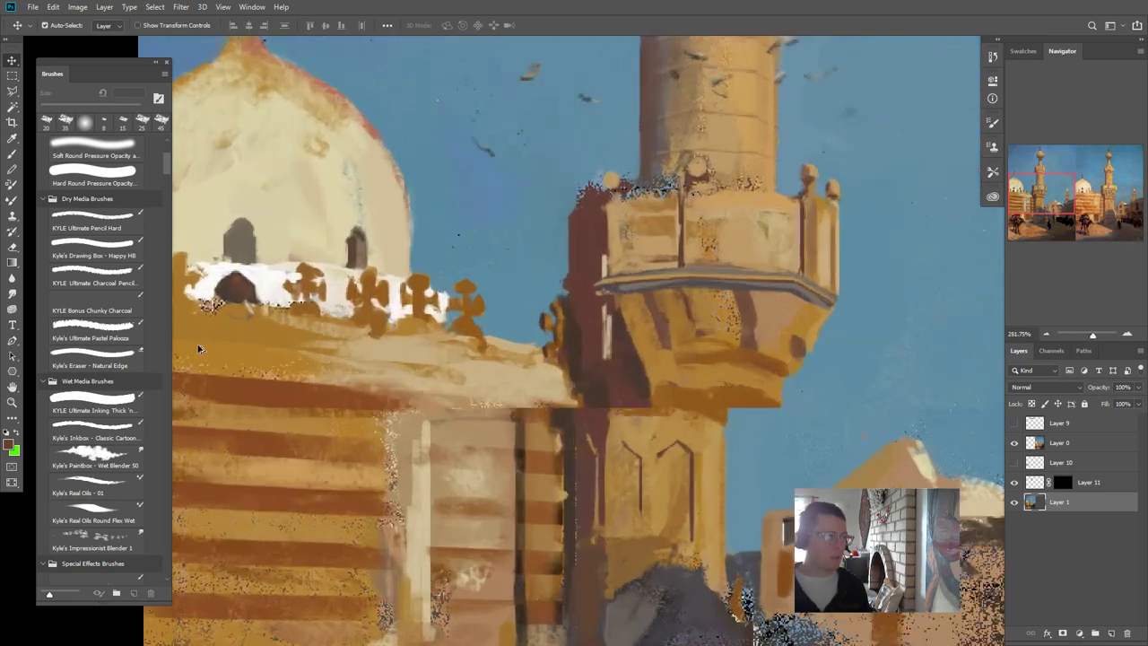
pyautogui.scroll(2, 198, 349)
pyautogui.moveTo(290, 192); pyautogui.dragTo(291, 328)
pyautogui.scroll(-3, 373, 303)
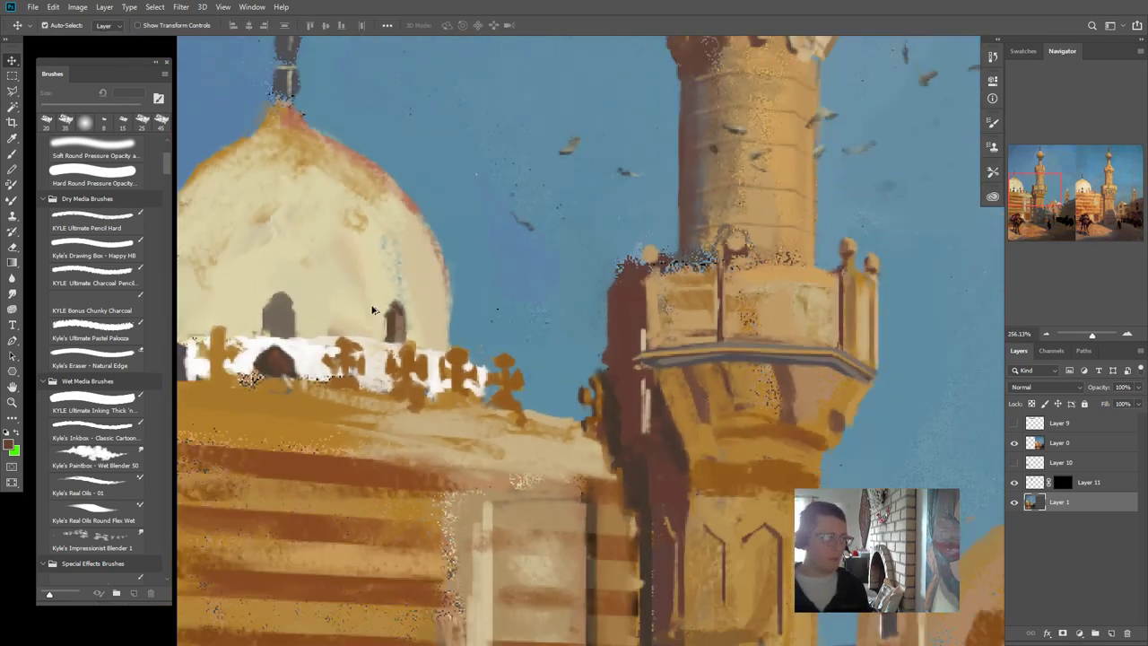
pyautogui.scroll(-1, 374, 312)
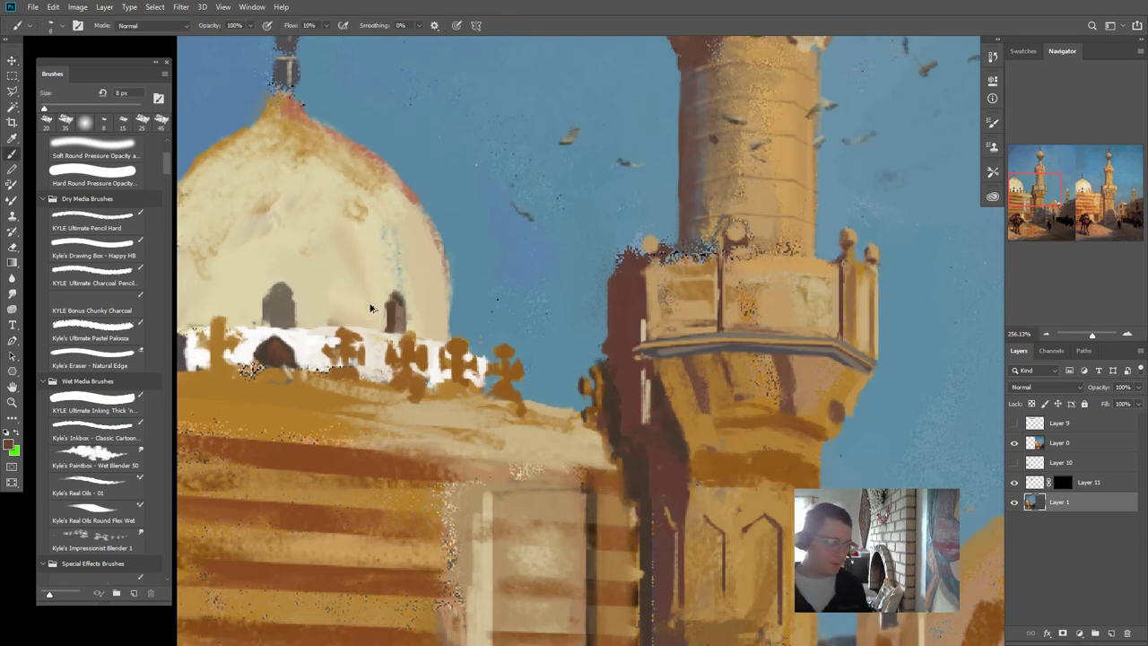
pyautogui.scroll(-5, 373, 309)
pyautogui.scroll(1, 448, 424)
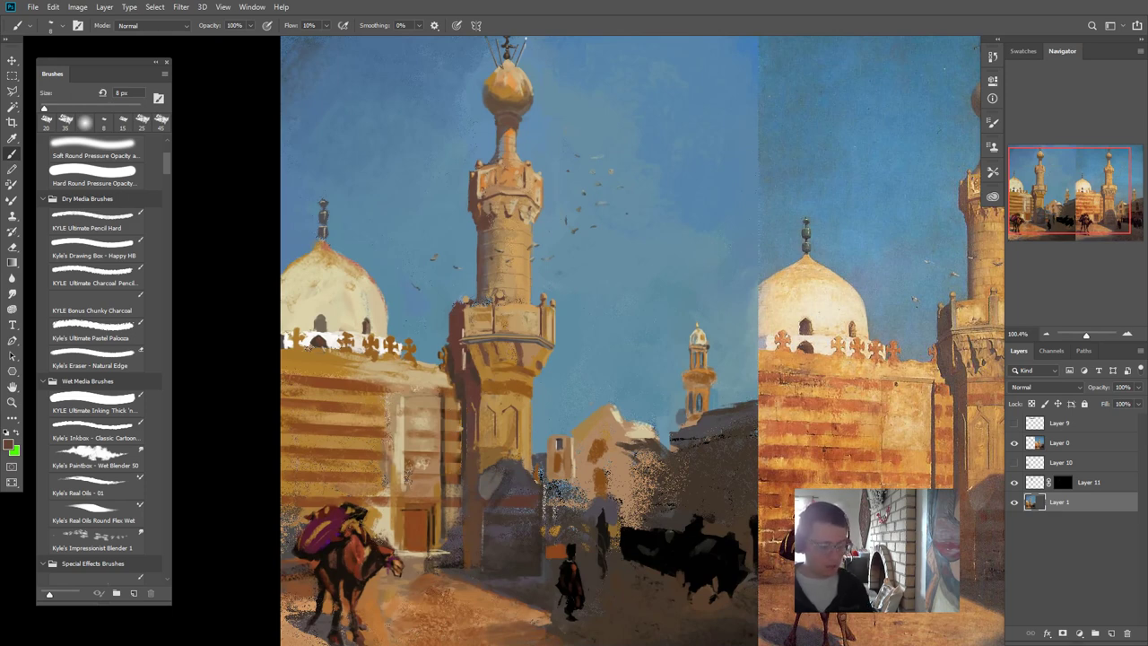
# - Sample pale tones from the rectangular panel beside the striped wall and enlarge the brush to 15 px
pyautogui.keyDown('alt'); pyautogui.click(416, 445); pyautogui.keyUp('alt')
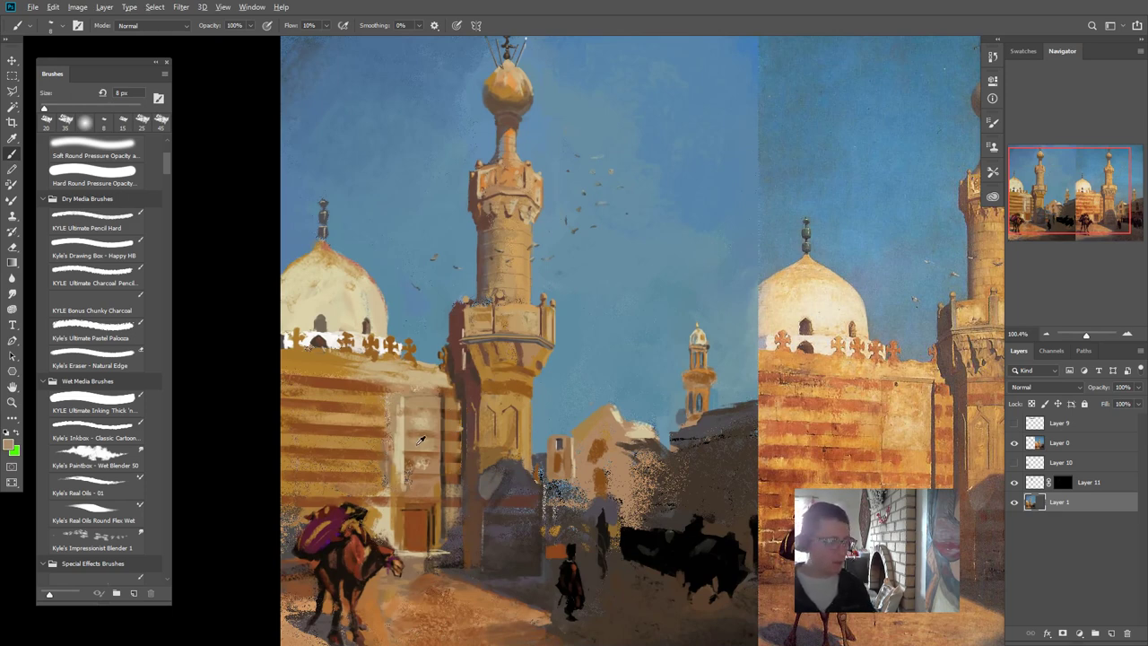
pyautogui.keyDown('alt'); pyautogui.click(405, 442); pyautogui.keyUp('alt')
pyautogui.keyDown('alt'); pyautogui.click(402, 443); pyautogui.keyUp('alt')
pyautogui.click(417, 450)
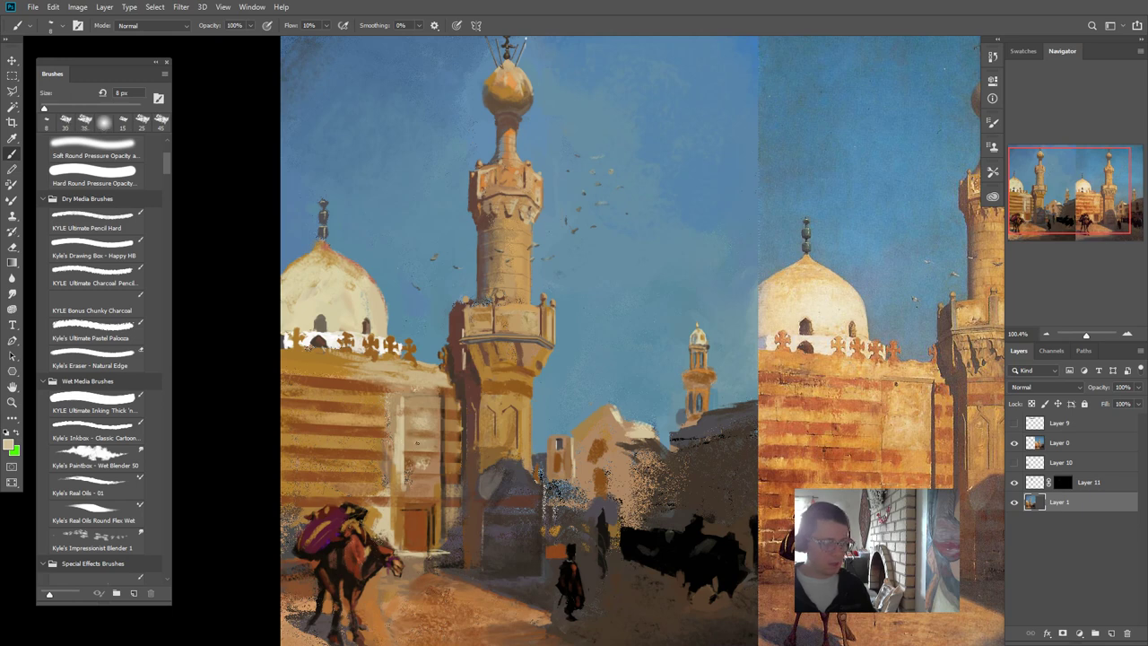
pyautogui.press(']')
pyautogui.press(']')
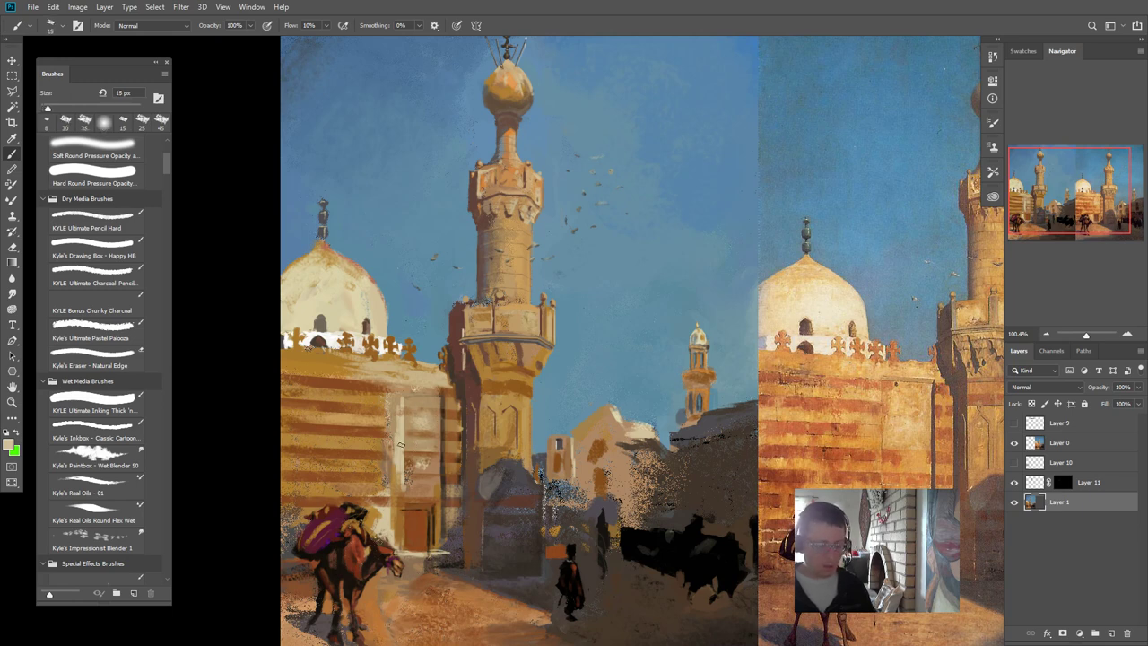
# - Outline the upper pale rectangular panel beside the striped wall with a polygonal lasso selection, following its edges closely
pyautogui.press('l')
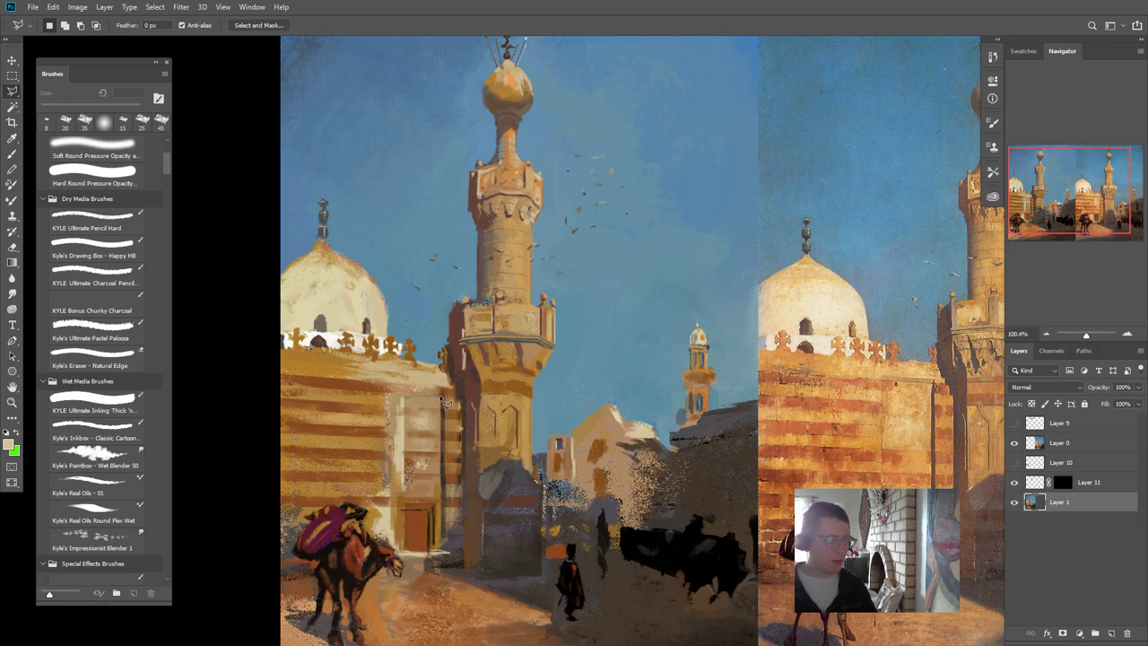
pyautogui.moveTo(445, 456)
pyautogui.mouseDown()
pyautogui.moveTo(440, 418)
pyautogui.moveTo(423, 452)
pyautogui.moveTo(395, 456)
pyautogui.moveTo(393, 394)
pyautogui.moveTo(441, 395)
pyautogui.mouseUp()
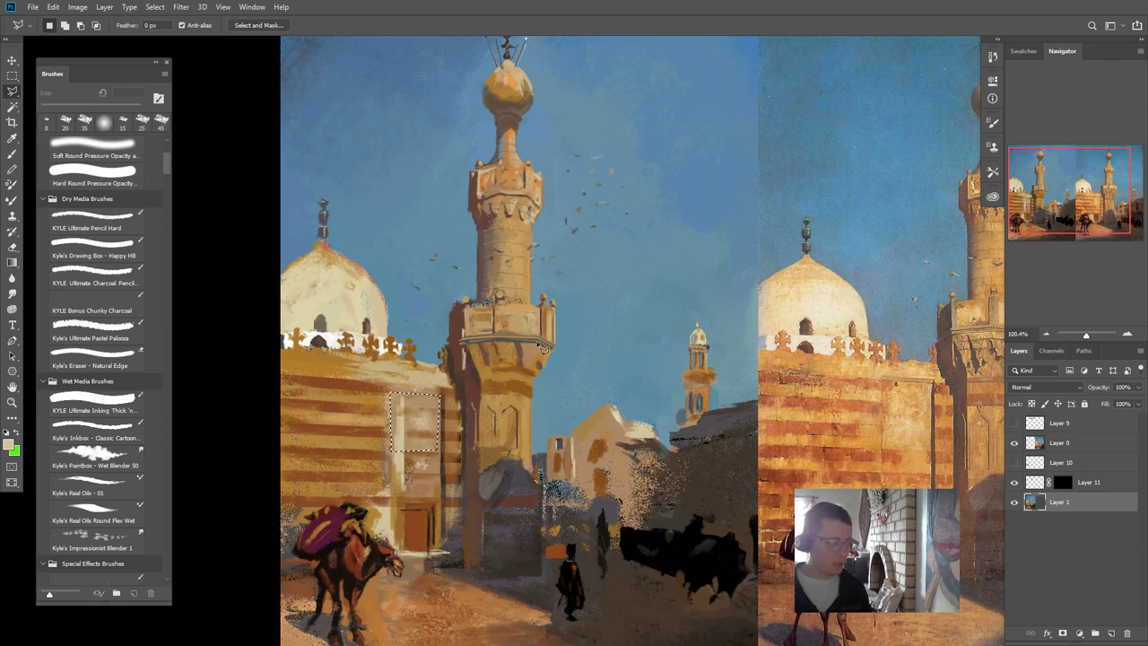
pyautogui.scroll(3, 378, 401)
pyautogui.scroll(3, 377, 401)
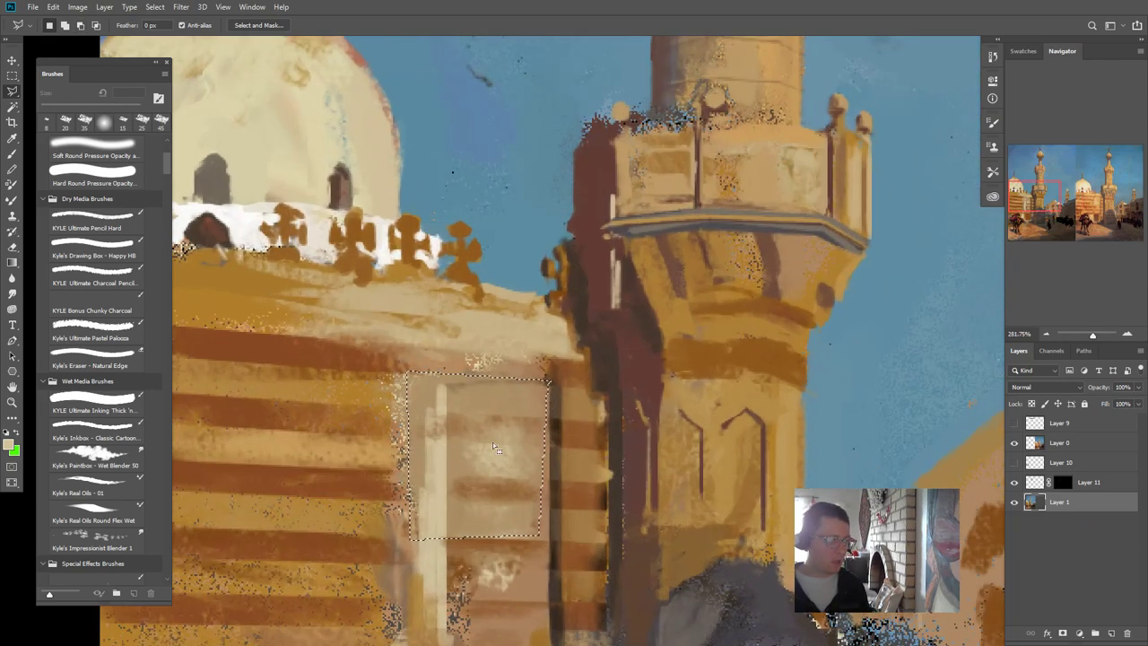
pyautogui.moveTo(555, 523)
pyautogui.mouseDown()
pyautogui.moveTo(550, 544)
pyautogui.moveTo(439, 543)
pyautogui.moveTo(430, 531)
pyautogui.moveTo(406, 545)
pyautogui.moveTo(411, 375)
pyautogui.moveTo(551, 386)
pyautogui.mouseUp()
pyautogui.click(548, 384)
# - Preview the panel selection in Quick Mask, return to the normal view and hide the selection outline
pyautogui.scroll(-5, 454, 474)
pyautogui.press('q')
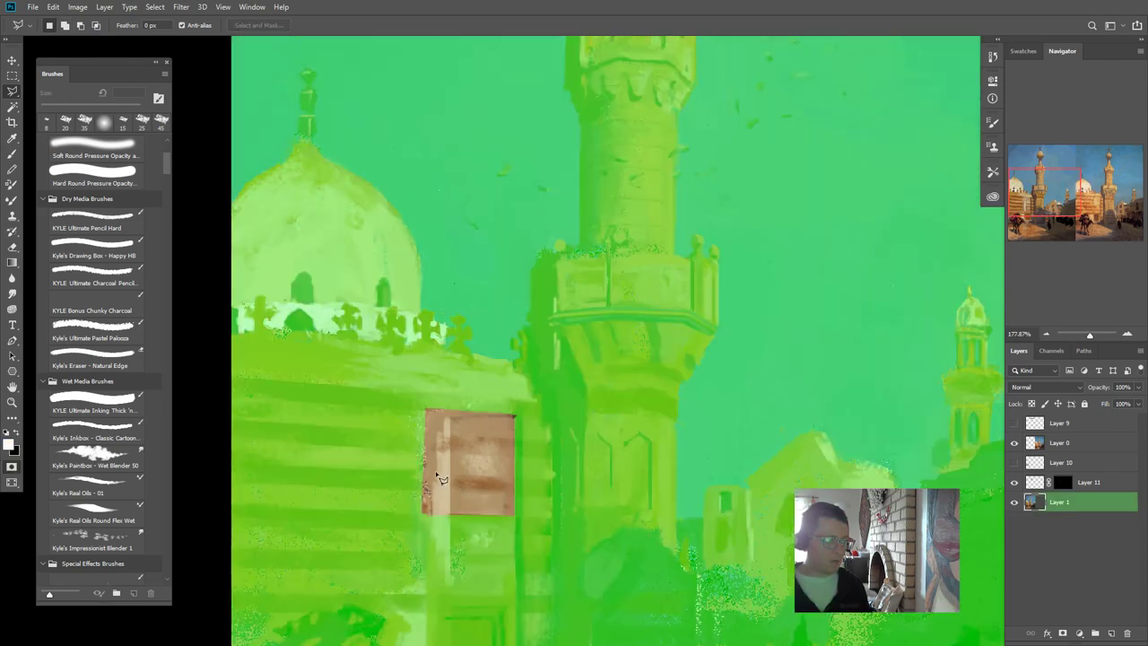
pyautogui.press('q')
pyautogui.scroll(-4, 439, 478)
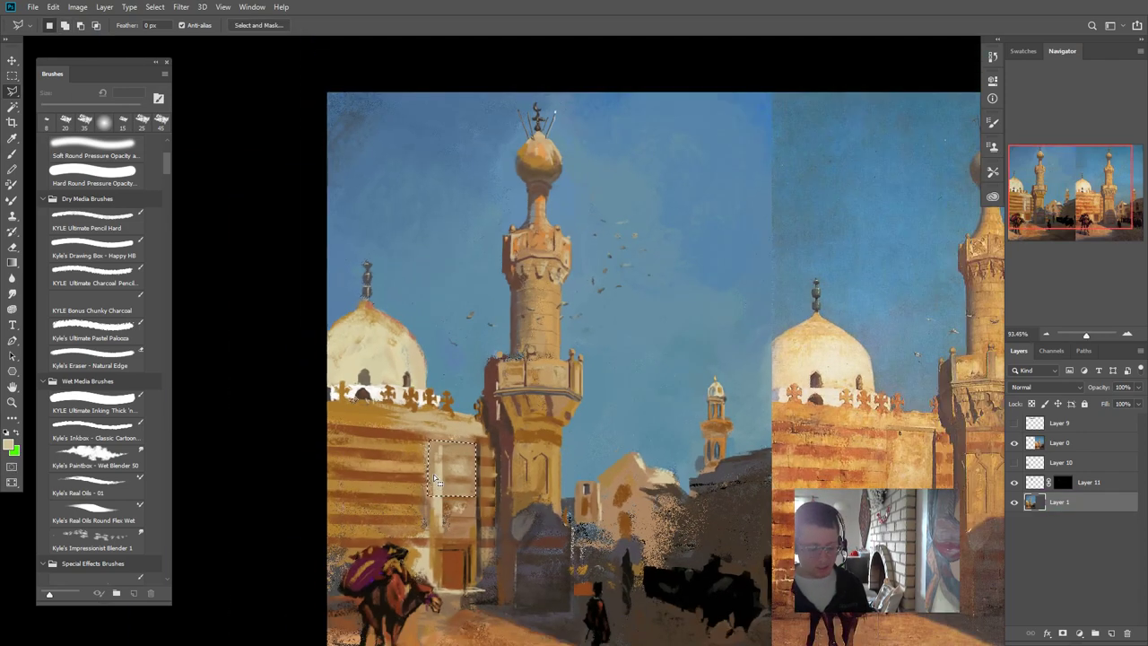
pyautogui.hotkey('ctrl', 'd')
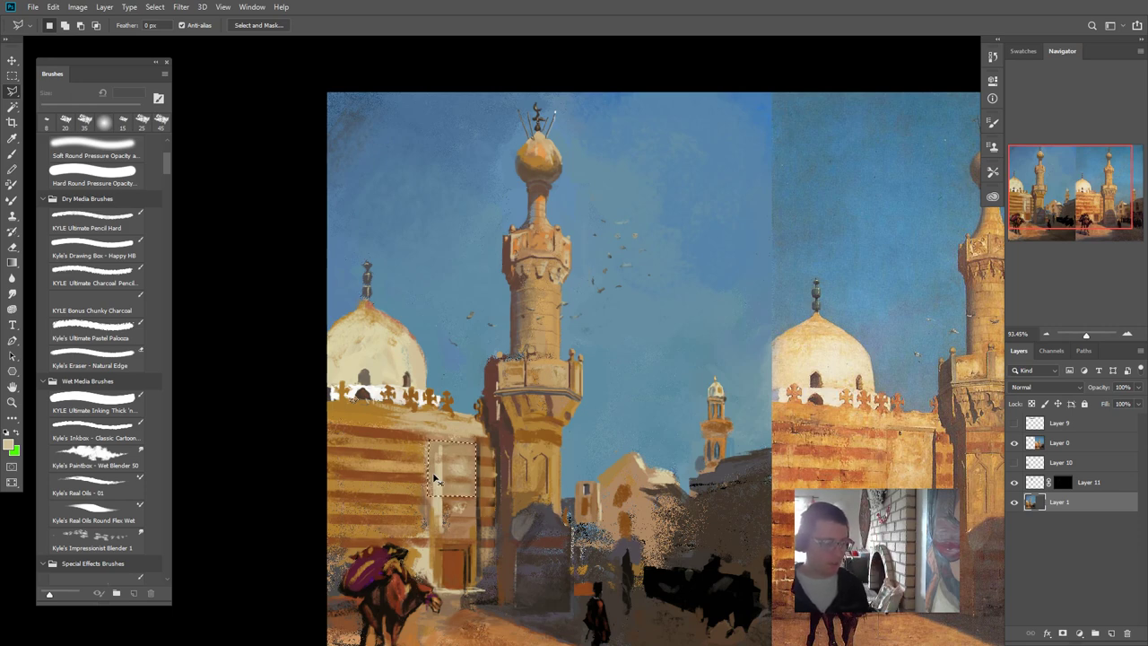
pyautogui.hotkey('ctrl', 'shift', 'd')
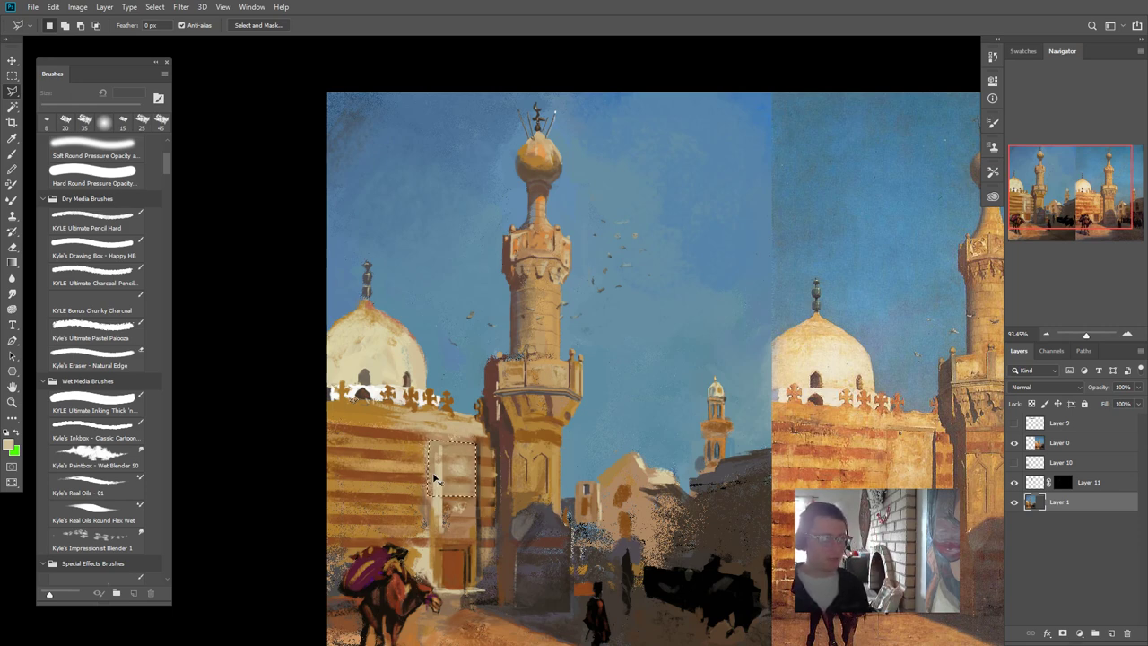
pyautogui.hotkey('ctrl', 'd')
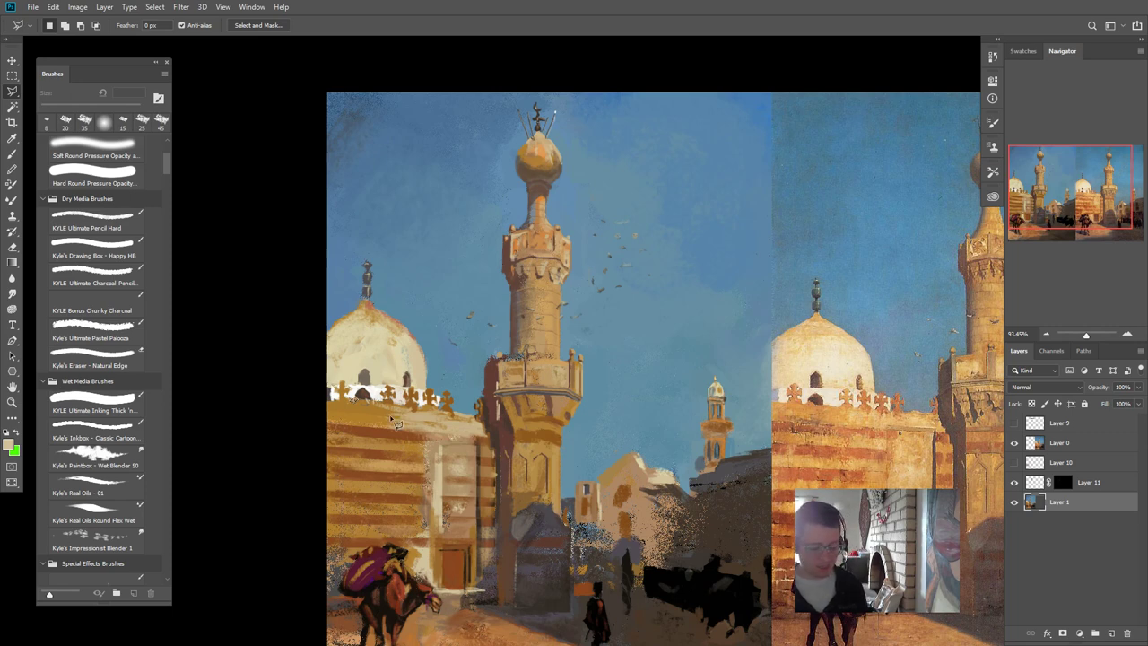
# - Paint orange from the minaret and cream from the wall inside the selected panel, enlarging the brush to 45 px
pyautogui.press('b')
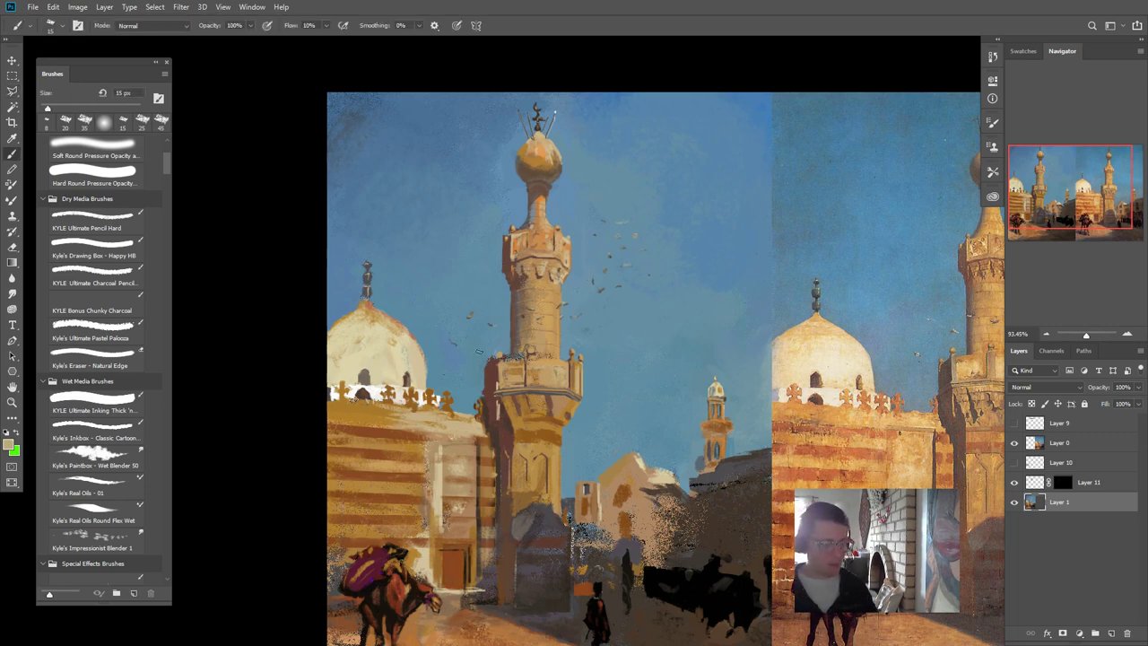
pyautogui.press(']')
pyautogui.press(']')
pyautogui.press(']')
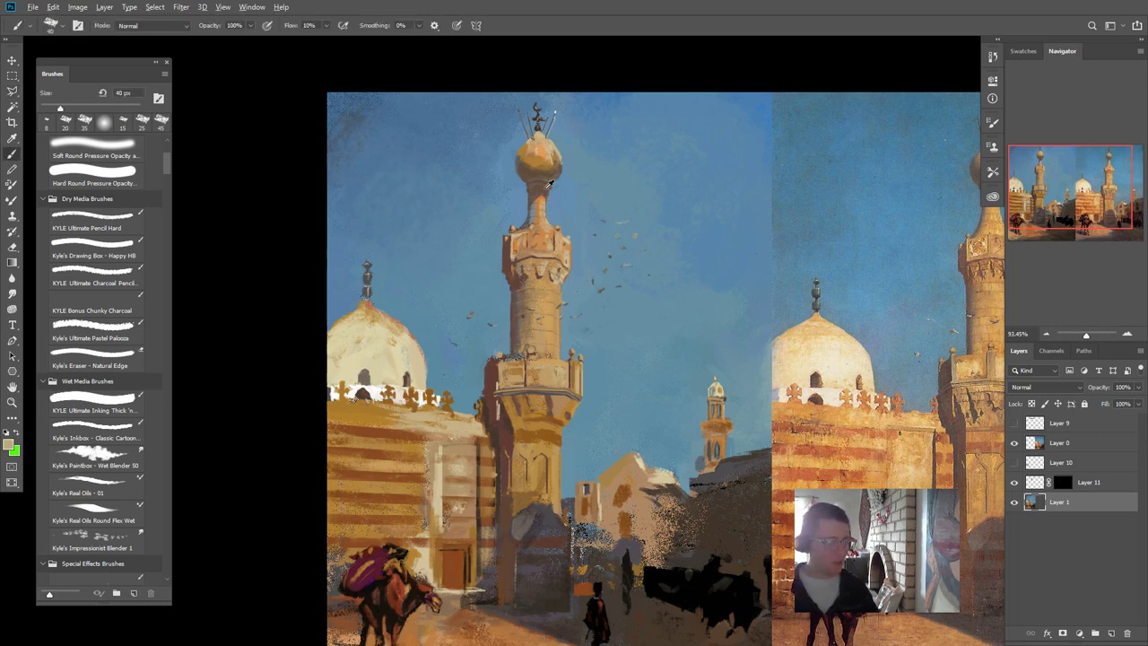
pyautogui.keyDown('alt'); pyautogui.click(544, 194); pyautogui.keyUp('alt')
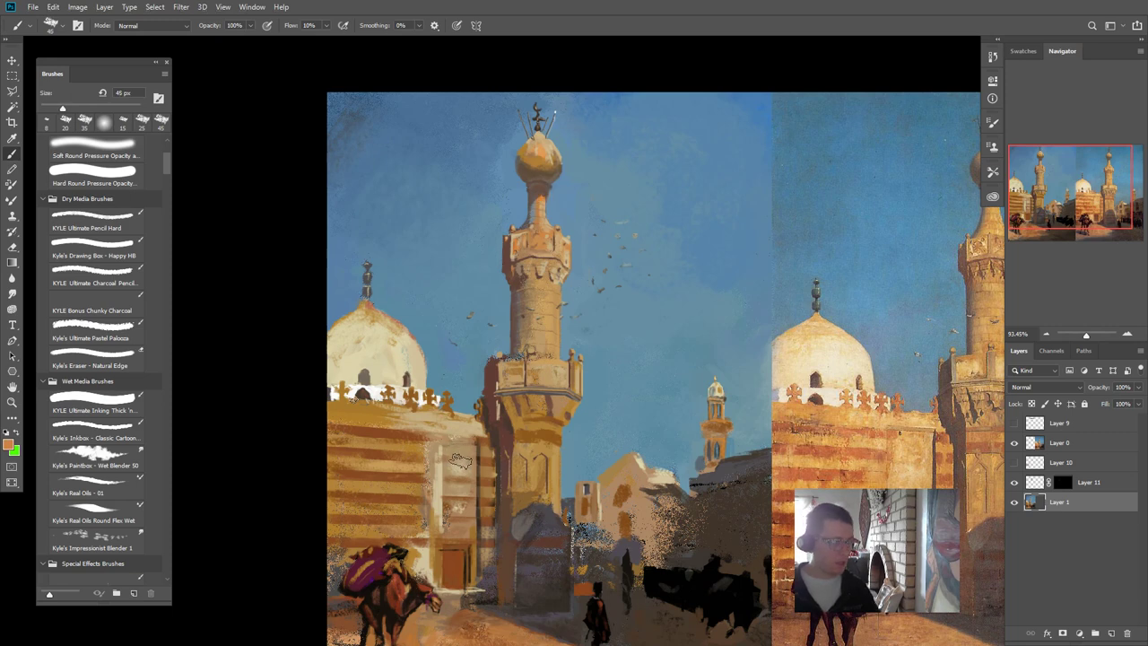
pyautogui.press(']')
pyautogui.keyDown('alt'); pyautogui.click(441, 477); pyautogui.keyUp('alt')
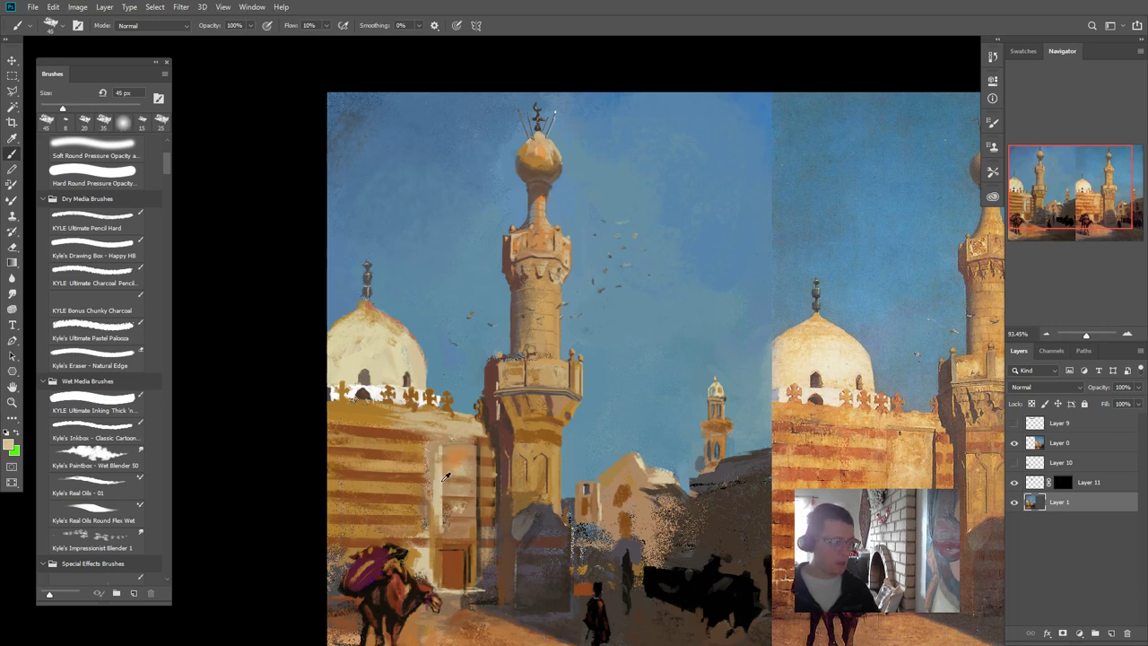
pyautogui.moveTo(446, 477)
pyautogui.mouseDown()
pyautogui.moveTo(456, 511)
pyautogui.moveTo(445, 475)
pyautogui.mouseUp()
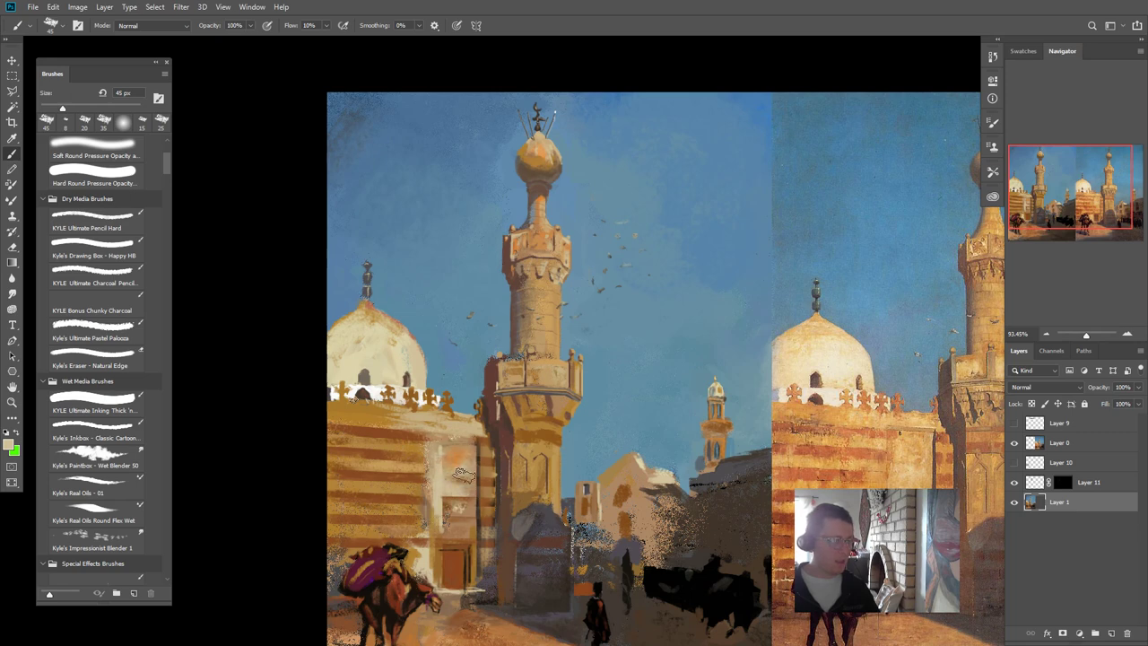
# - Brush a tone sampled from the wall's top across the panel and pick a brown from the panel area
pyautogui.keyDown('alt'); pyautogui.click(412, 432); pyautogui.keyUp('alt')
pyautogui.moveTo(445, 433)
pyautogui.mouseDown()
pyautogui.moveTo(422, 500)
pyautogui.moveTo(431, 429)
pyautogui.moveTo(427, 508)
pyautogui.moveTo(449, 494)
pyautogui.moveTo(435, 483)
pyautogui.moveTo(443, 503)
pyautogui.moveTo(404, 520)
pyautogui.mouseUp()
pyautogui.keyDown('alt'); pyautogui.click(441, 487); pyautogui.keyUp('alt')
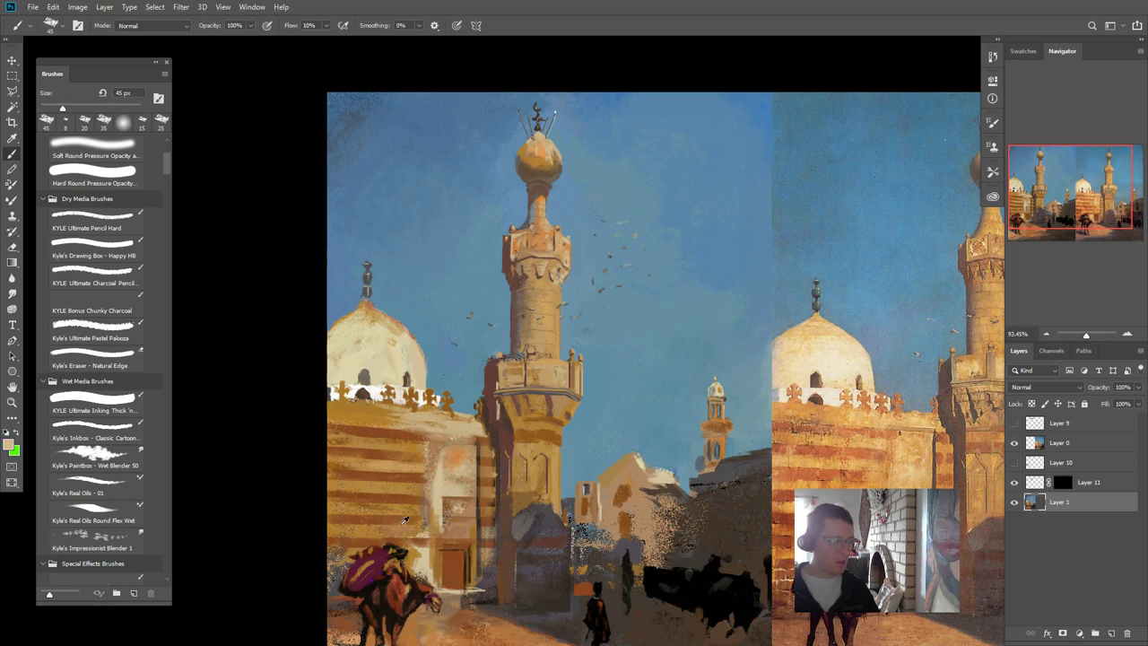
pyautogui.keyDown('alt'); pyautogui.click(449, 502); pyautogui.keyUp('alt')
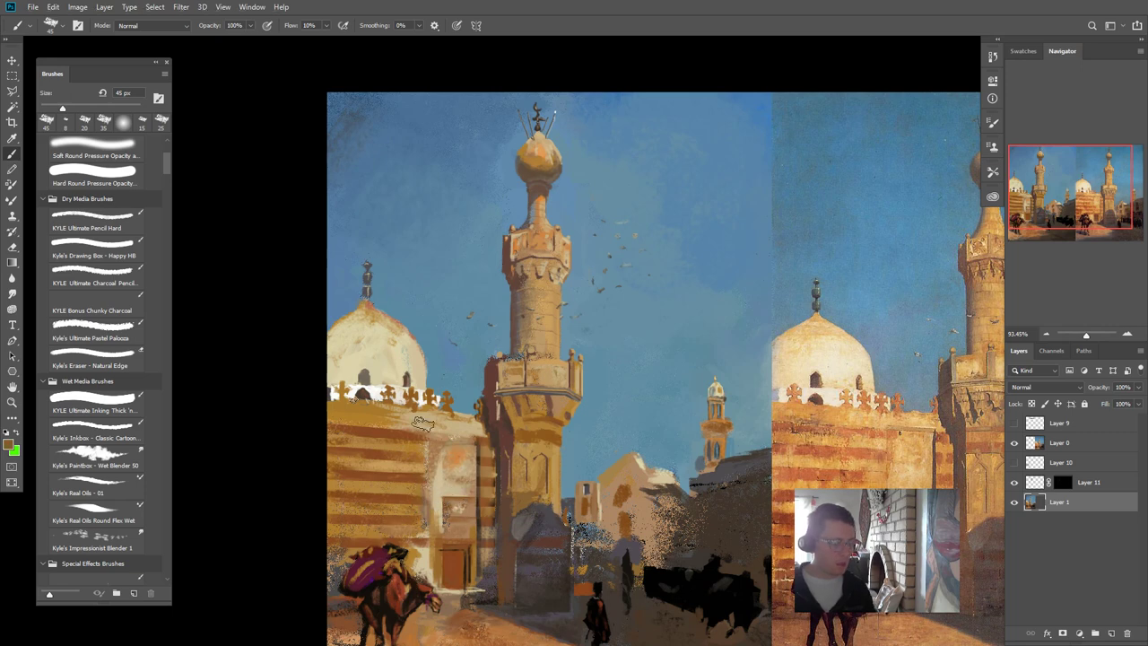
# - Show the selection outline again, invert the selection to cover everything around the panel, and check it in Quick Mask
pyautogui.hotkey('ctrl', 'h')
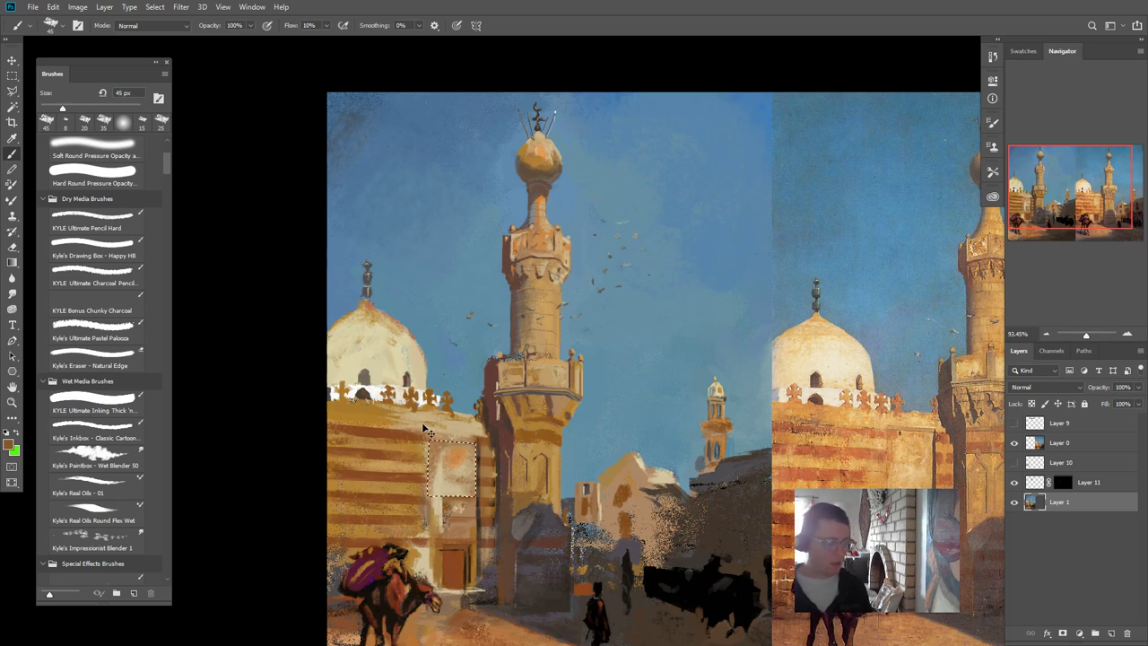
pyautogui.hotkey('ctrl', 'shift', 'i')
pyautogui.press('q')
pyautogui.press('q')
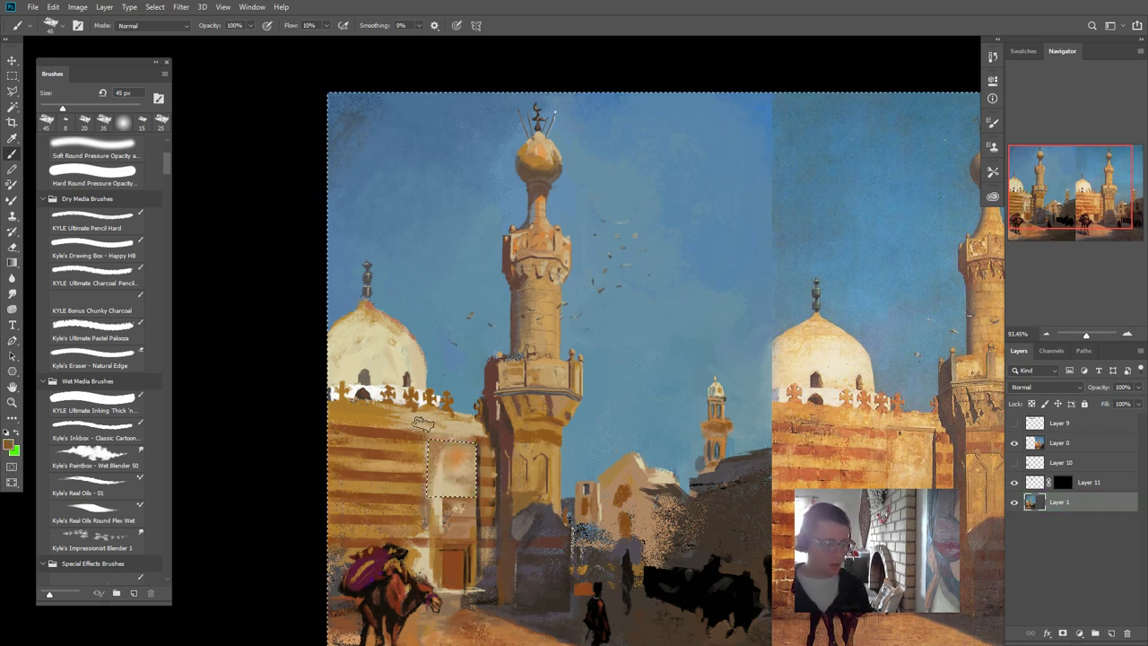
# - Hide the inverted selection's outline and reduce the brush to 35 px for the striped wall beside the panel
pyautogui.hotkey('ctrl', 'd')
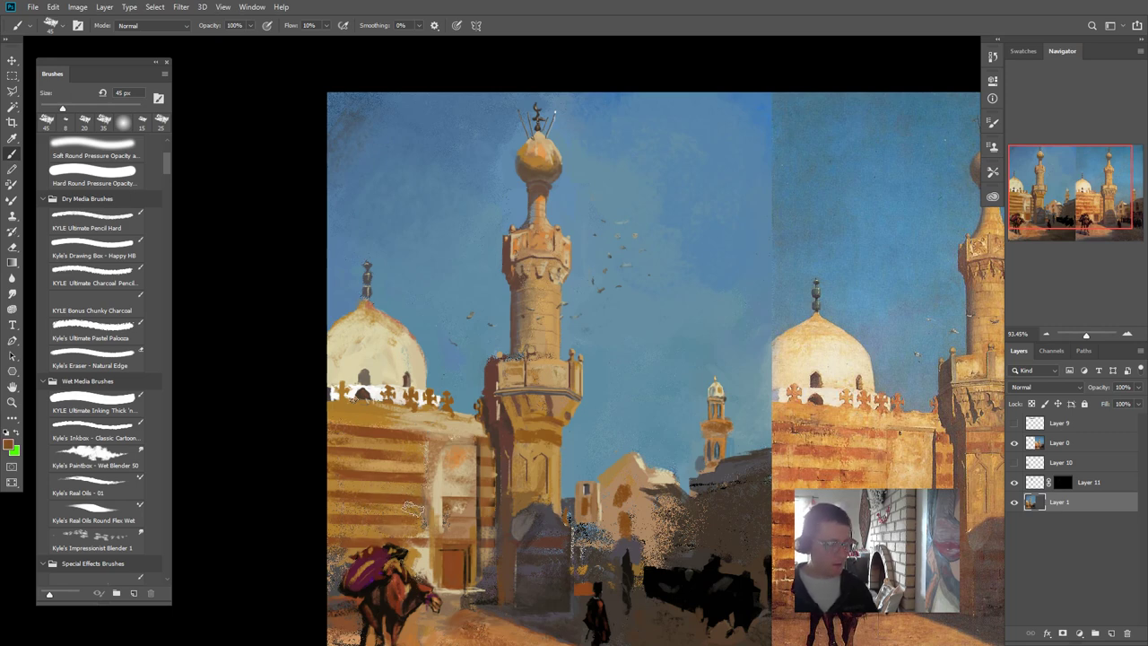
pyautogui.press('[')
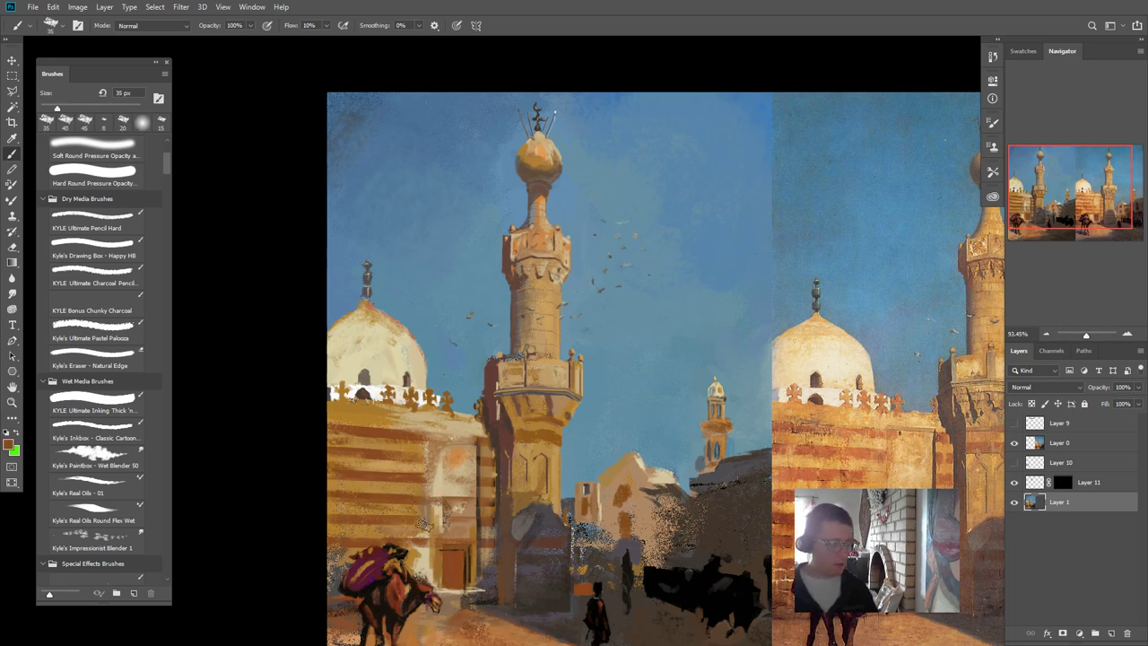